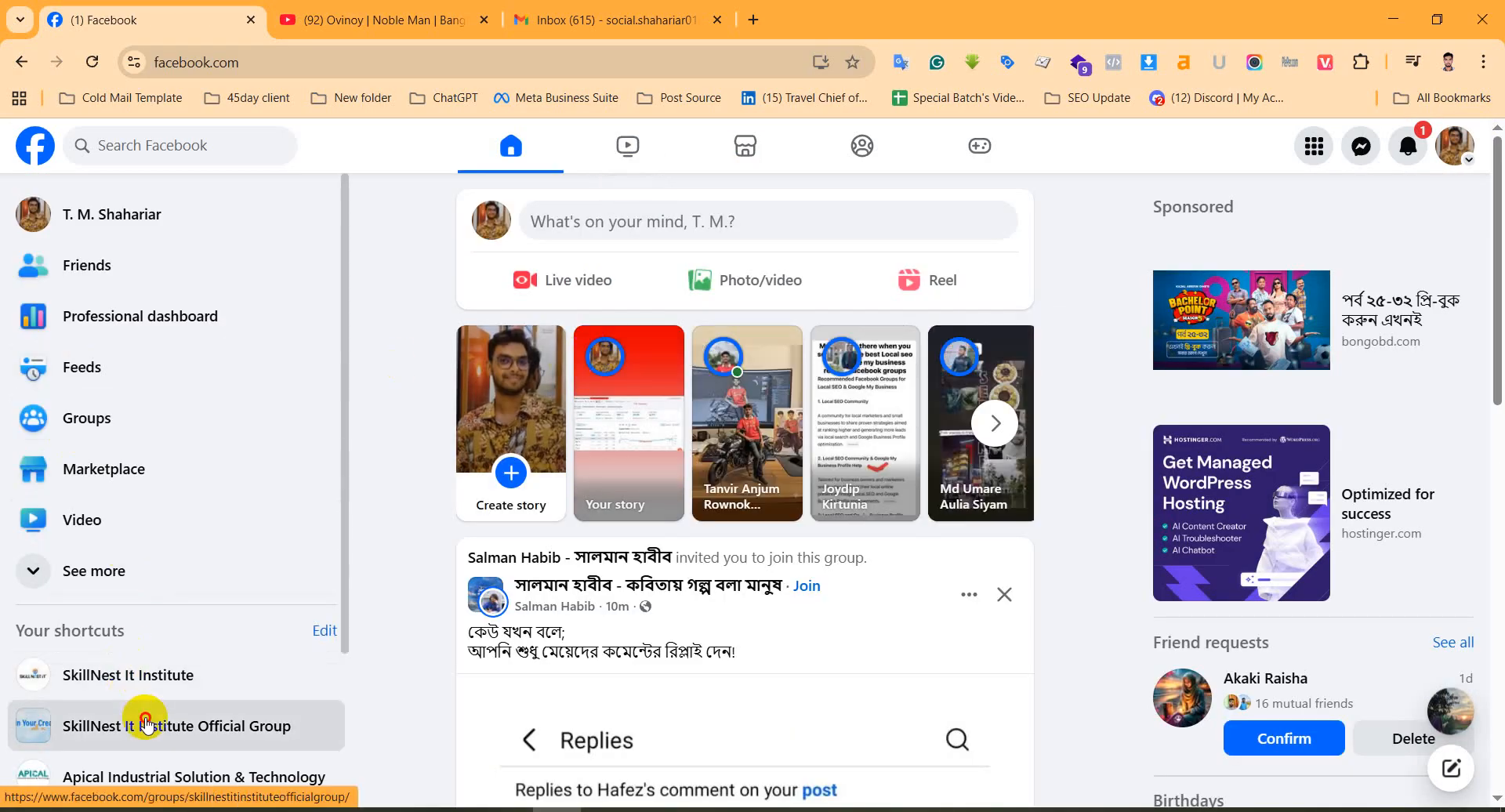
Open the SkillNest It Institute Official Group and examine the keyword spreadsheet photo in the latest keyword research homework post
{"action": "left_click", "coordinate": [188, 719]}
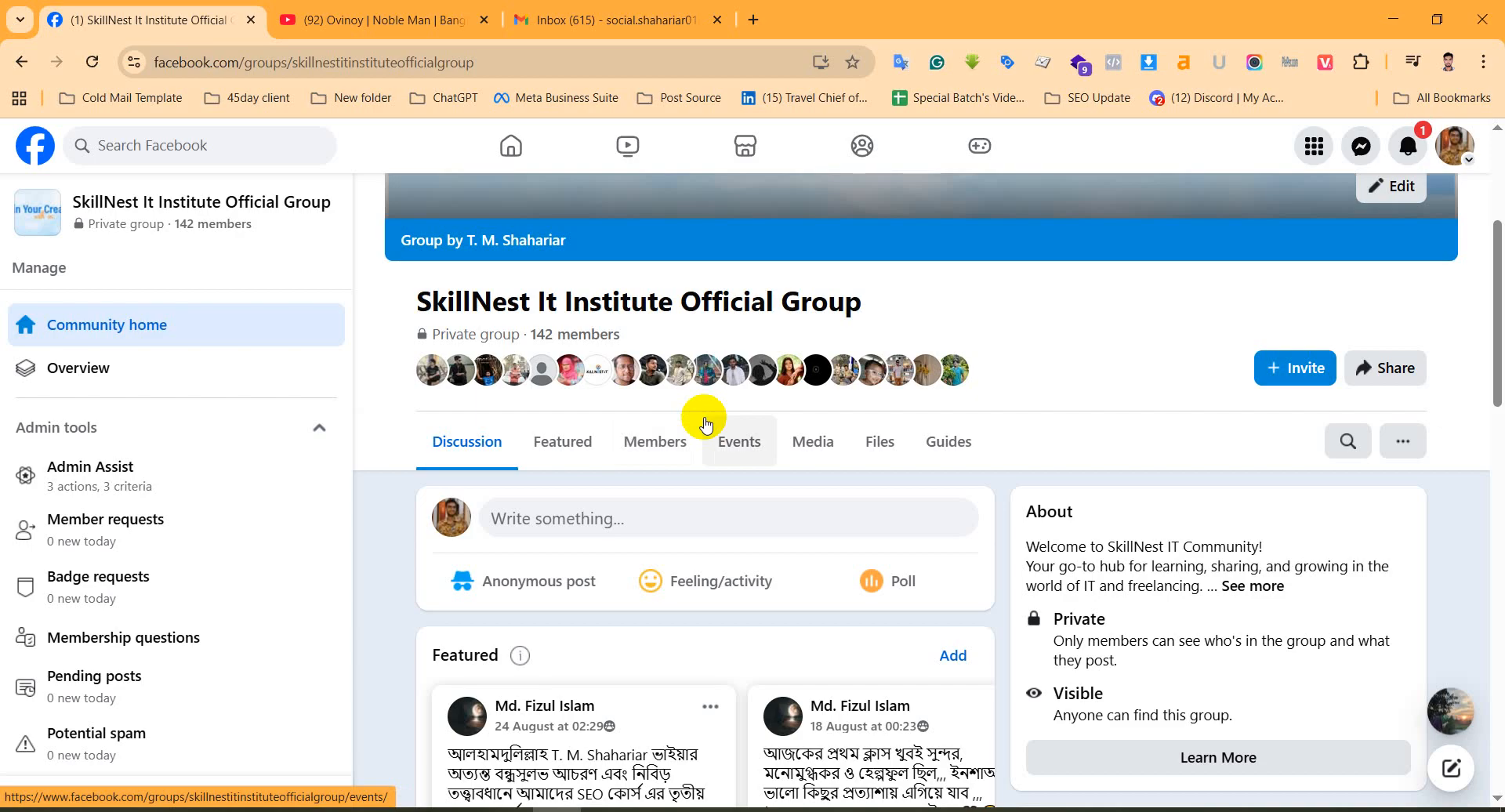
{"action": "scroll", "coordinate": [698, 439], "scroll_direction": "down", "scroll_amount": 9}
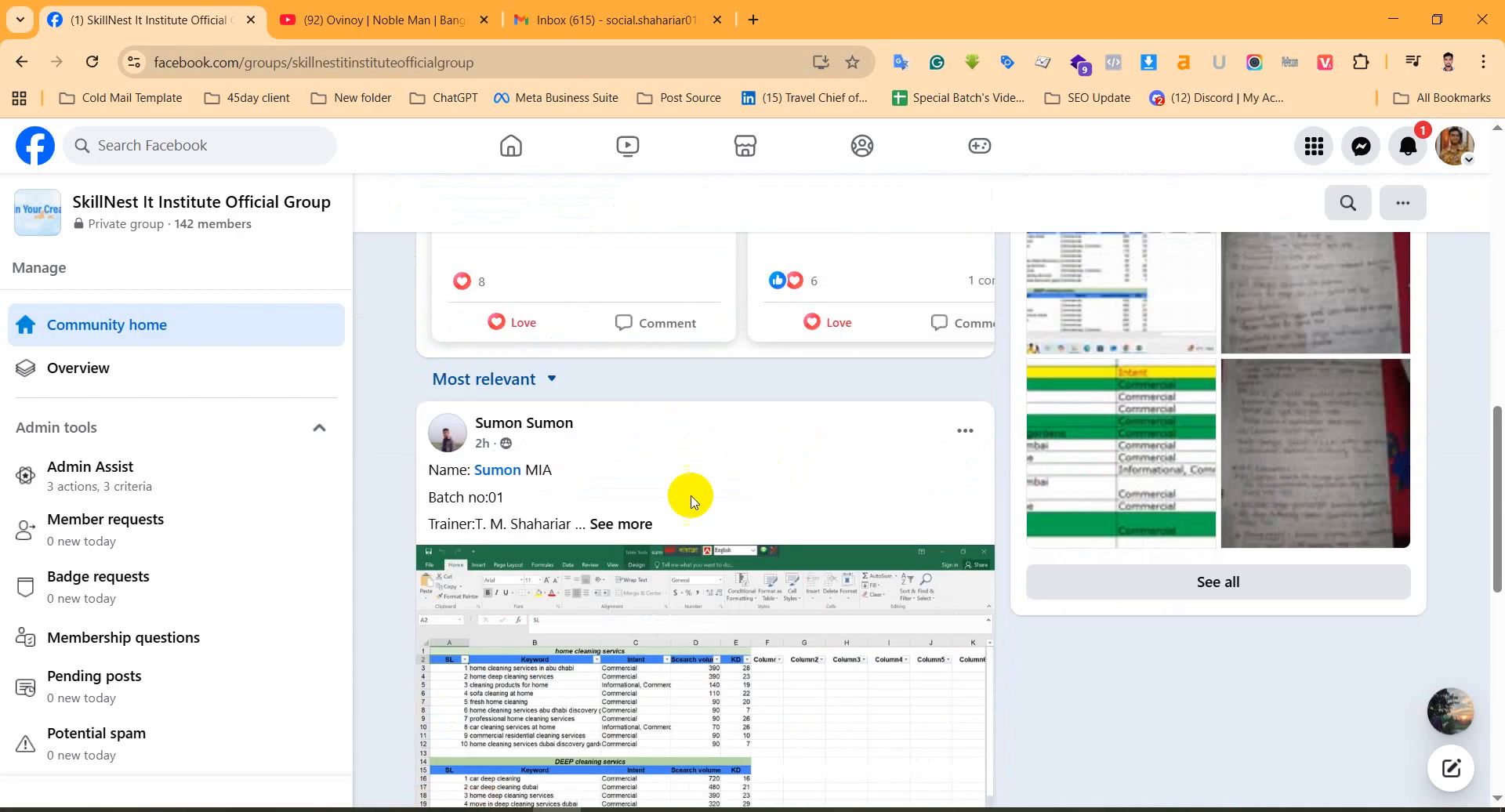
{"action": "left_click", "coordinate": [624, 520]}
{"action": "scroll", "coordinate": [662, 508], "scroll_direction": "down", "scroll_amount": 3}
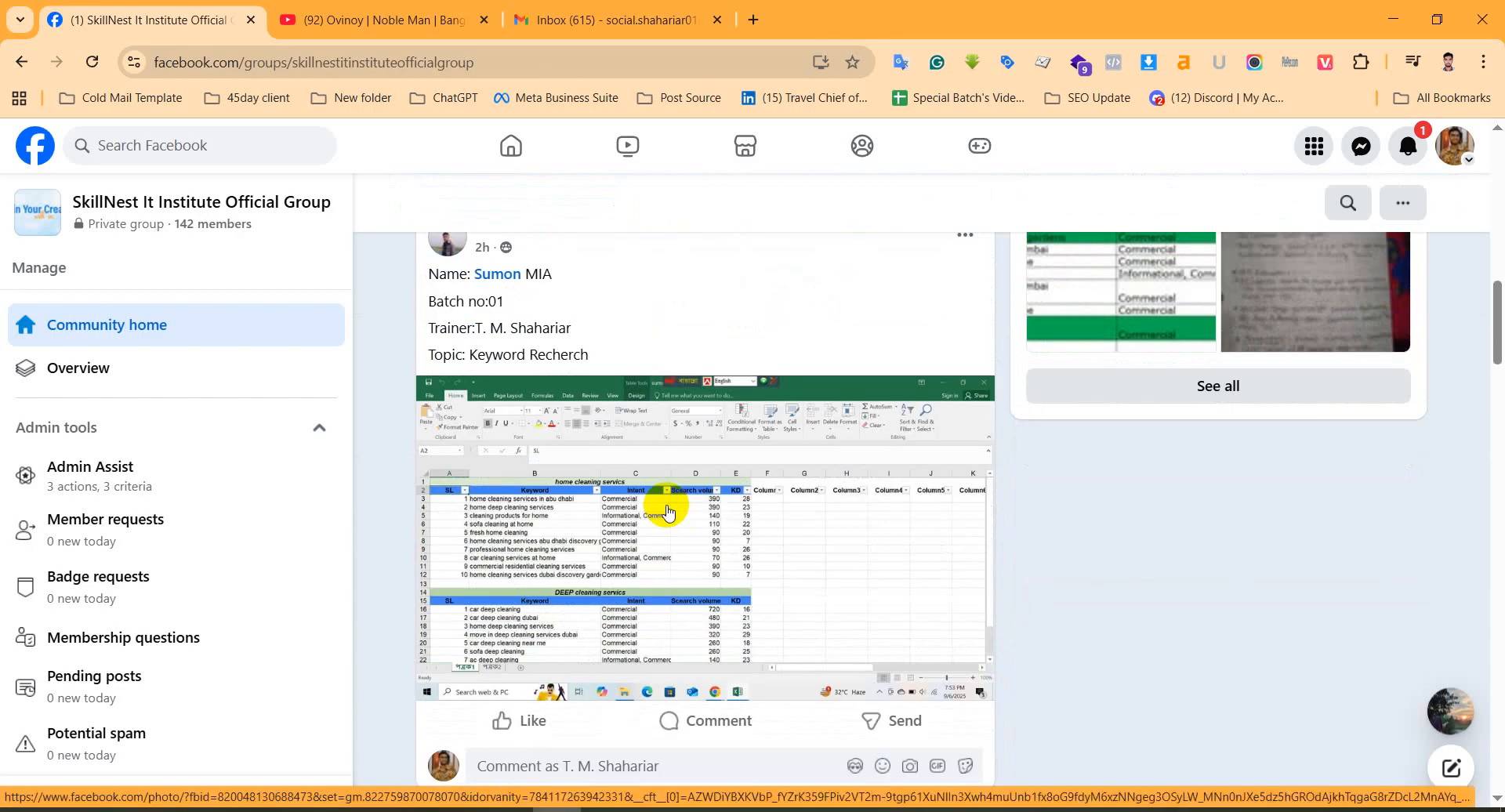
{"action": "scroll", "coordinate": [668, 514], "scroll_direction": "up", "scroll_amount": 1}
{"action": "scroll", "coordinate": [669, 513], "scroll_direction": "down", "scroll_amount": 1}
{"action": "left_click", "coordinate": [668, 515]}
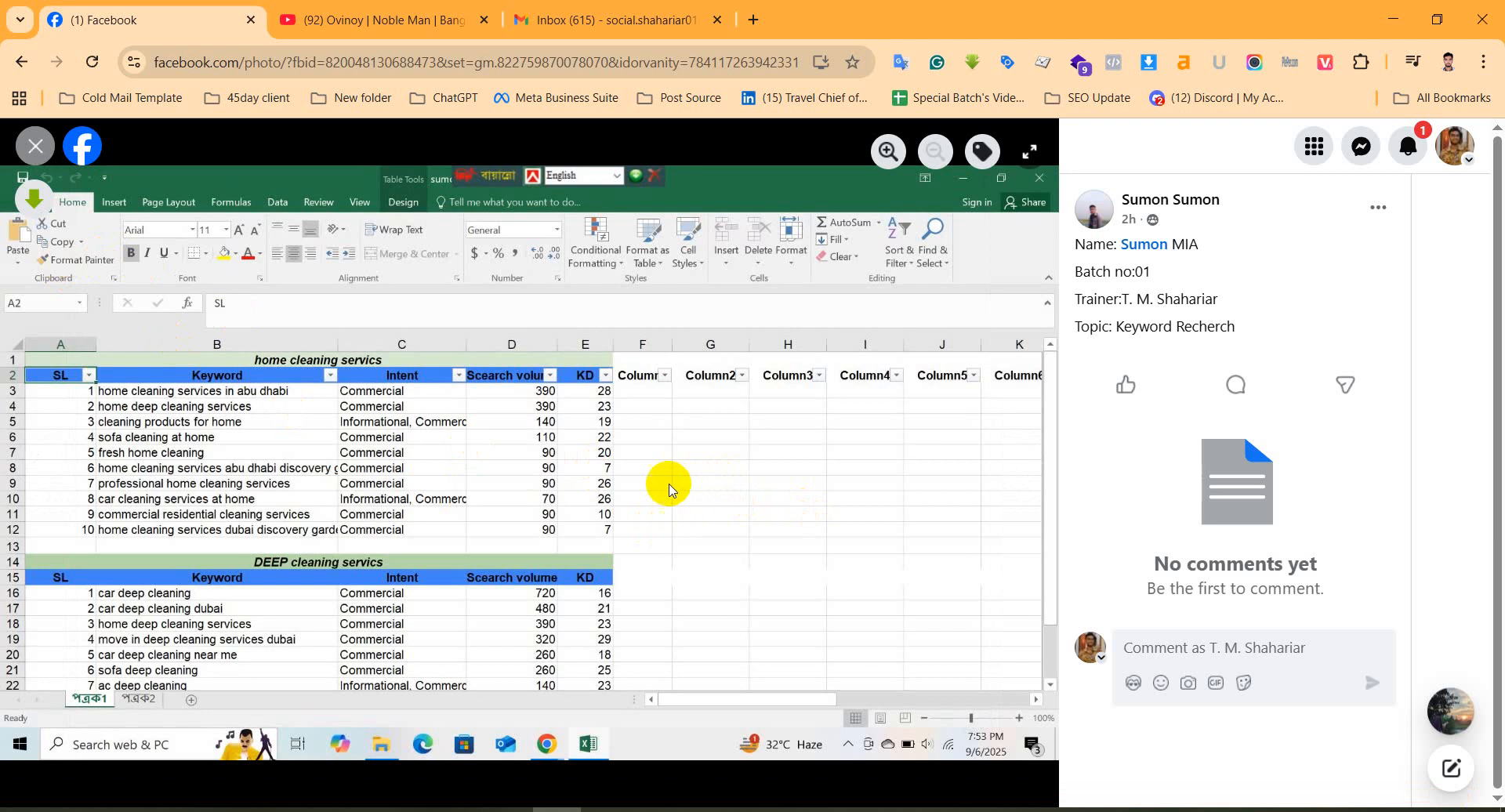
{"action": "left_click", "coordinate": [35, 149]}
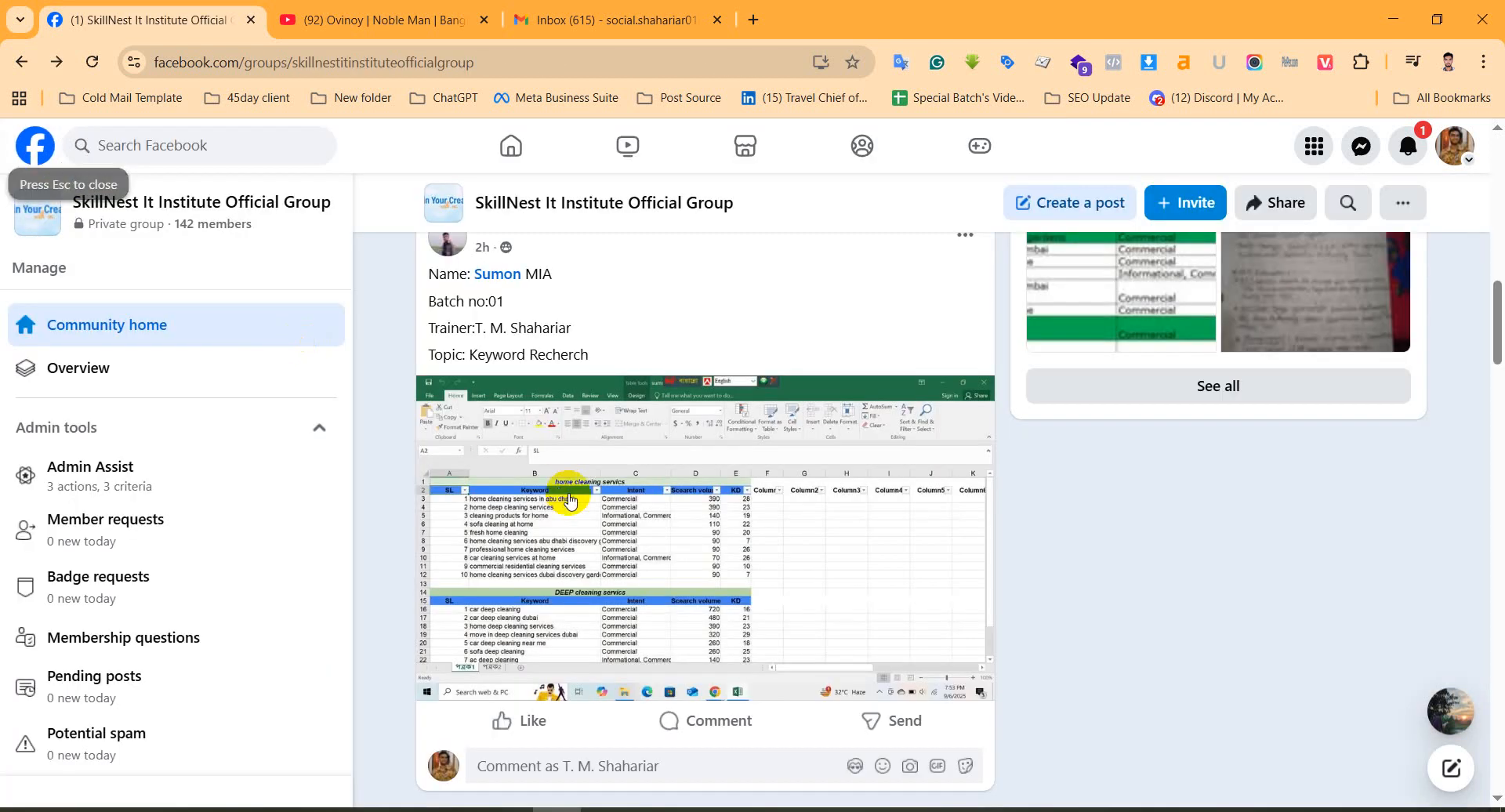
Examine the keyword table image in the next homework post, SEO Basic class 1-3, and look over the posts below it
{"action": "scroll", "coordinate": [573, 500], "scroll_direction": "down", "scroll_amount": 4}
{"action": "scroll", "coordinate": [573, 499], "scroll_direction": "down", "scroll_amount": 4}
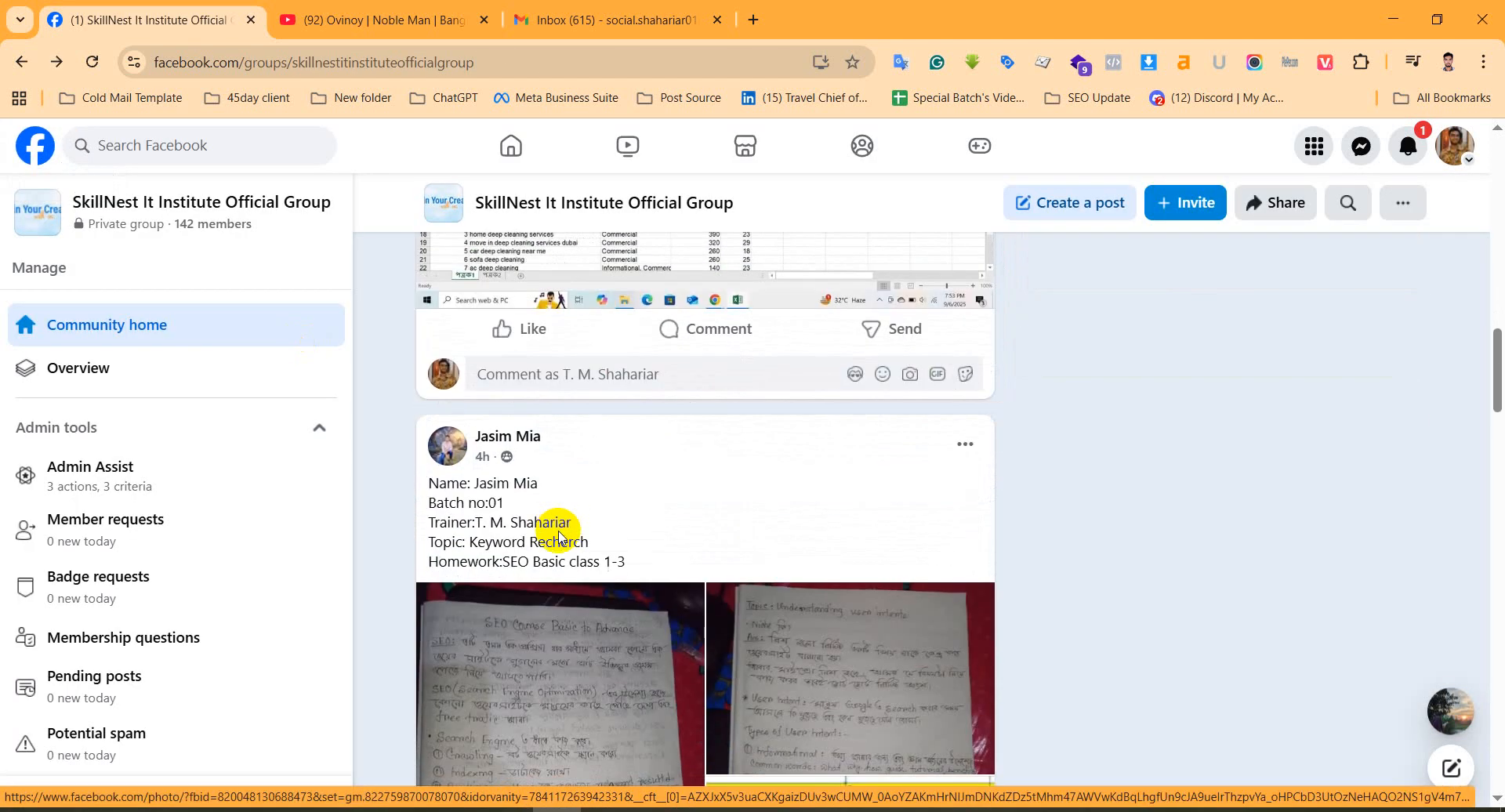
{"action": "scroll", "coordinate": [561, 537], "scroll_direction": "down", "scroll_amount": 2}
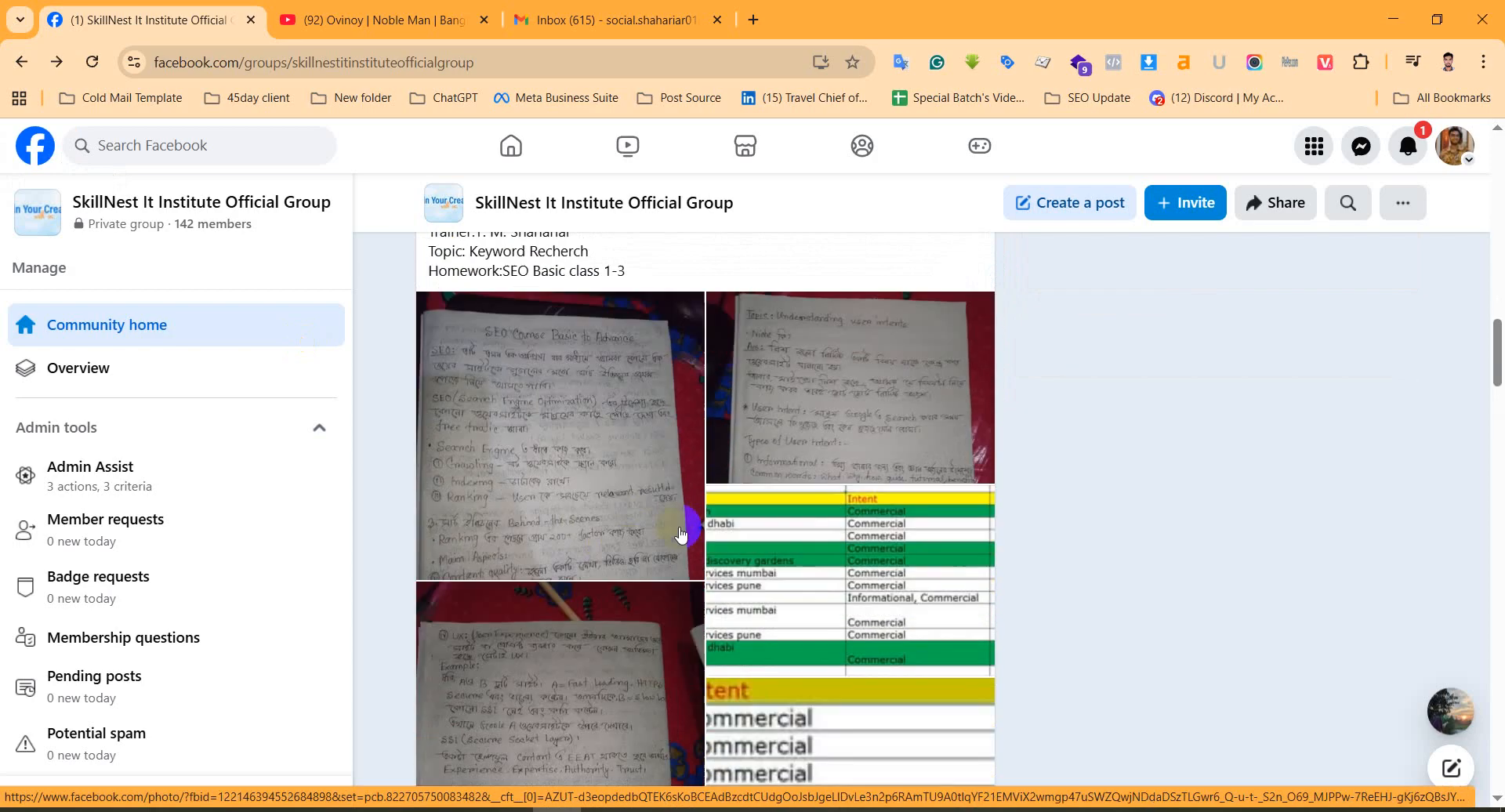
{"action": "left_click", "coordinate": [901, 574]}
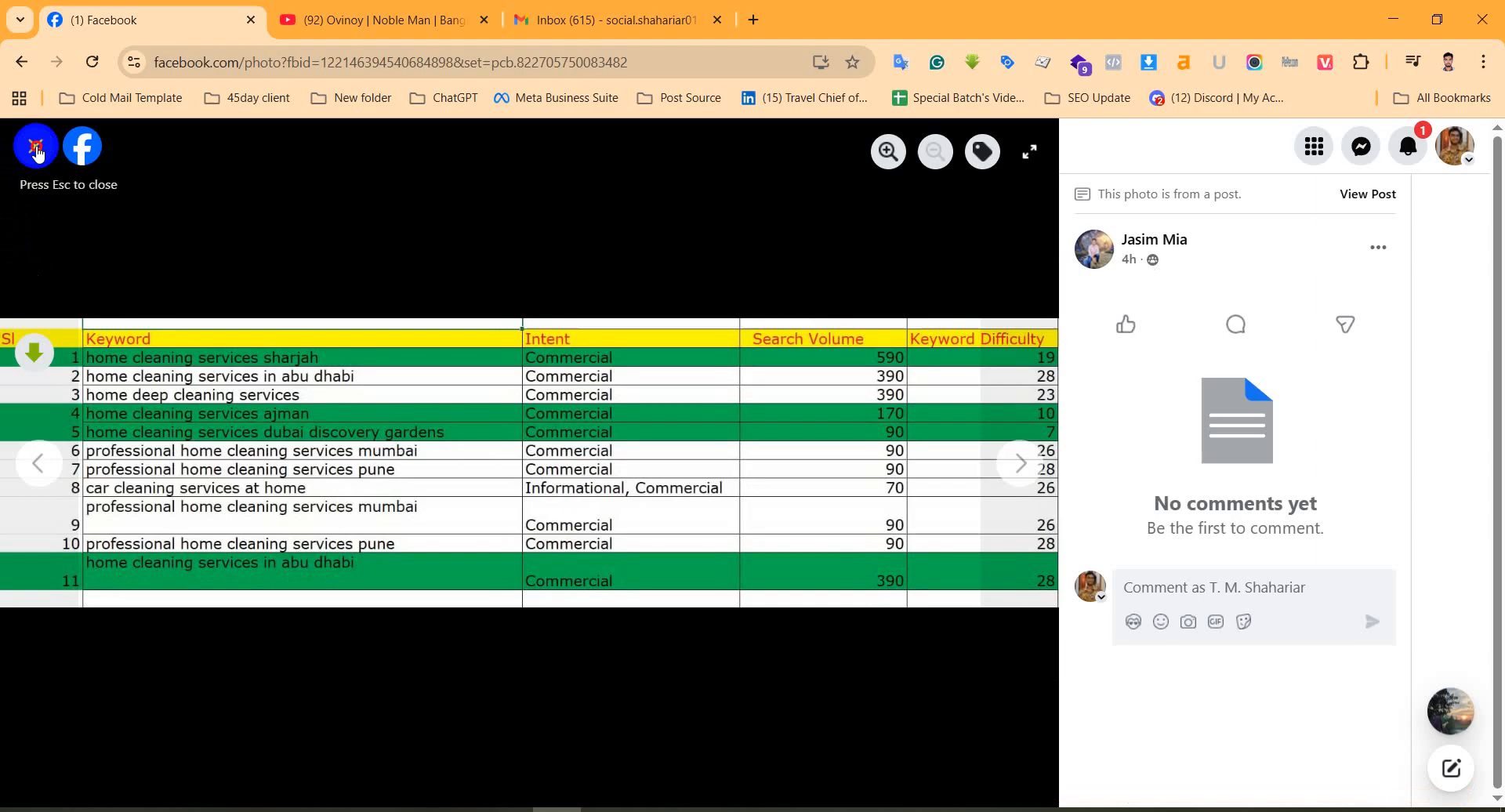
{"action": "left_click", "coordinate": [37, 151]}
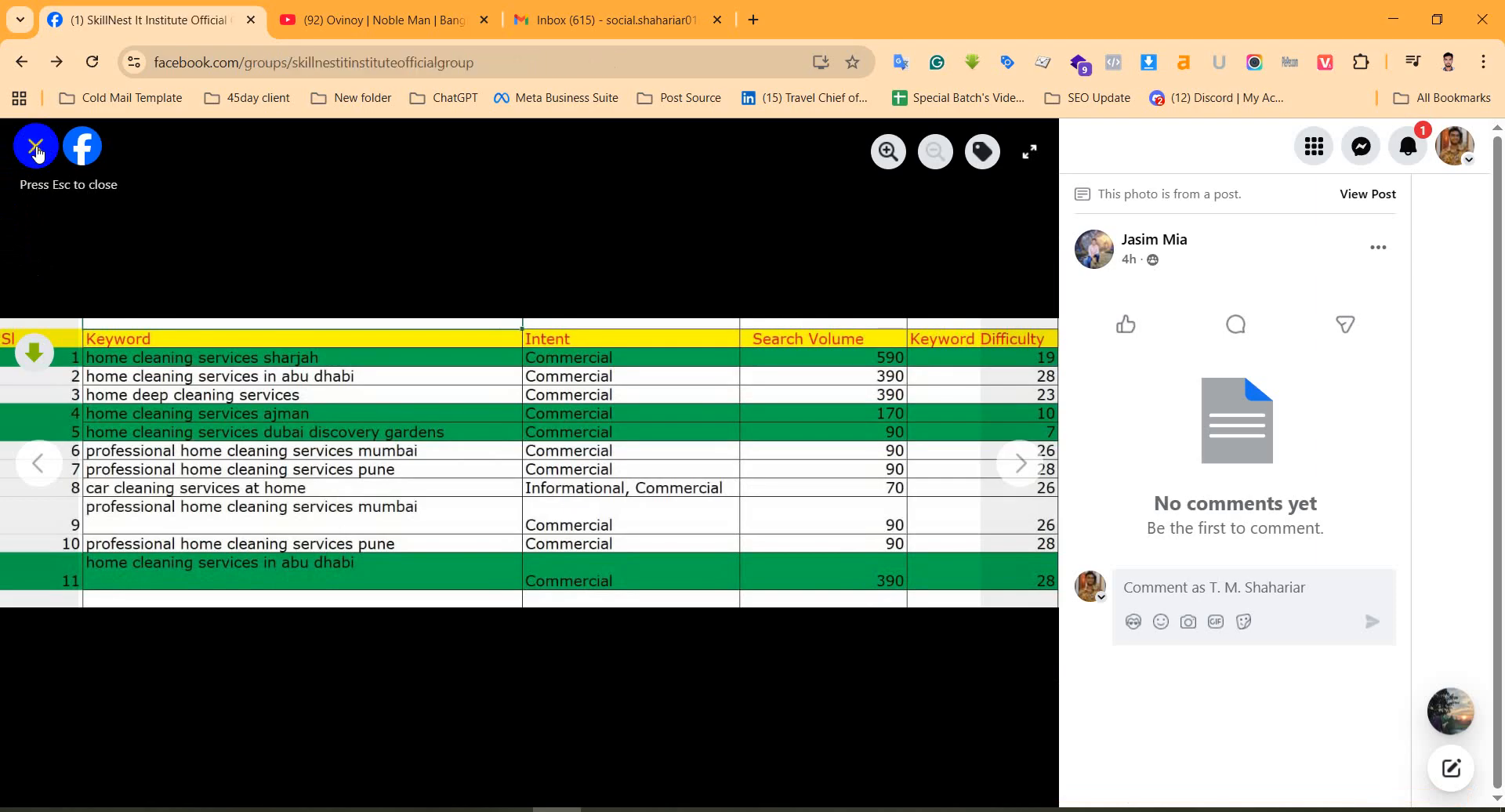
{"action": "scroll", "coordinate": [628, 603], "scroll_direction": "down", "scroll_amount": 5}
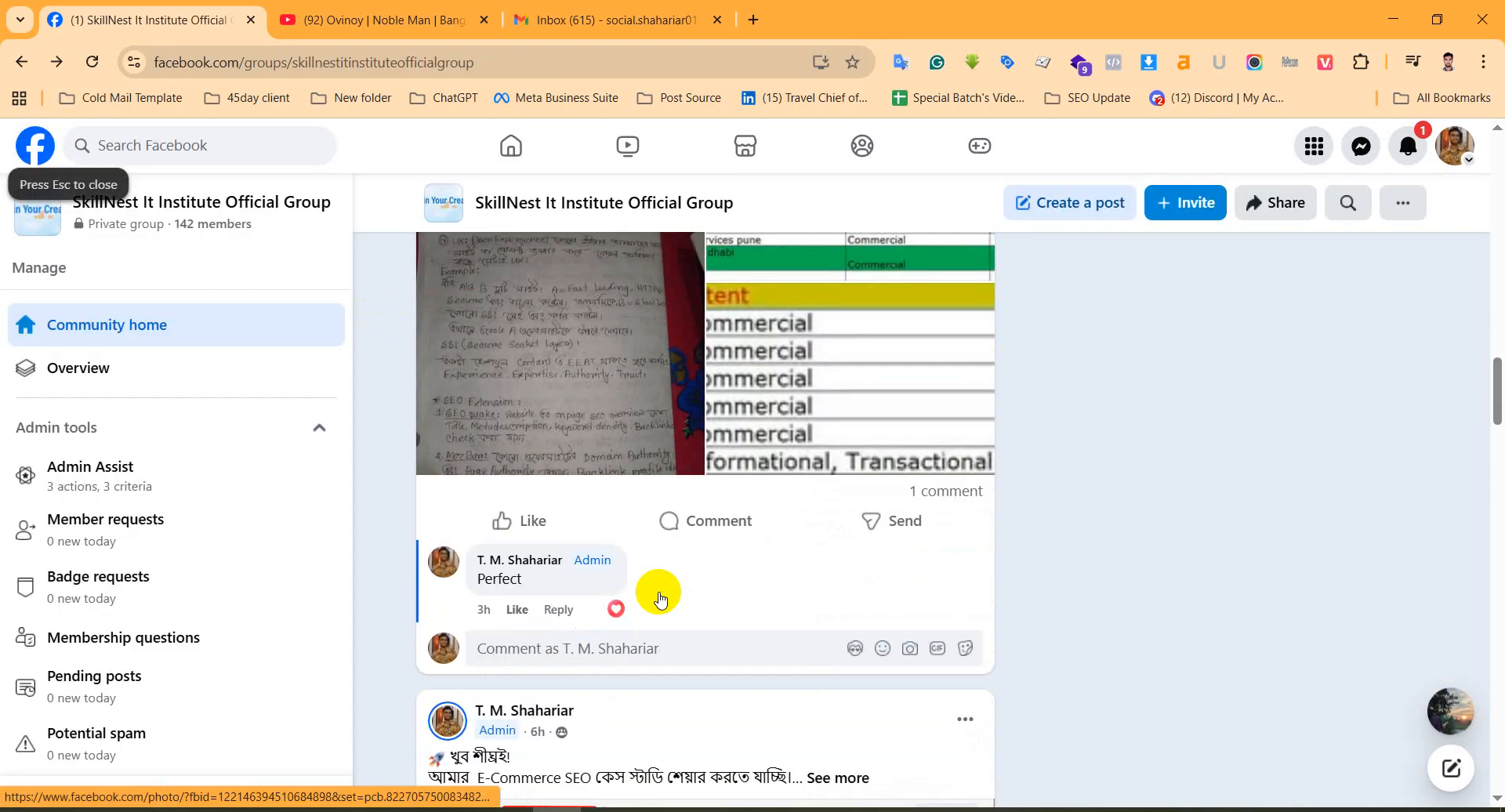
{"action": "scroll", "coordinate": [658, 598], "scroll_direction": "down", "scroll_amount": 4}
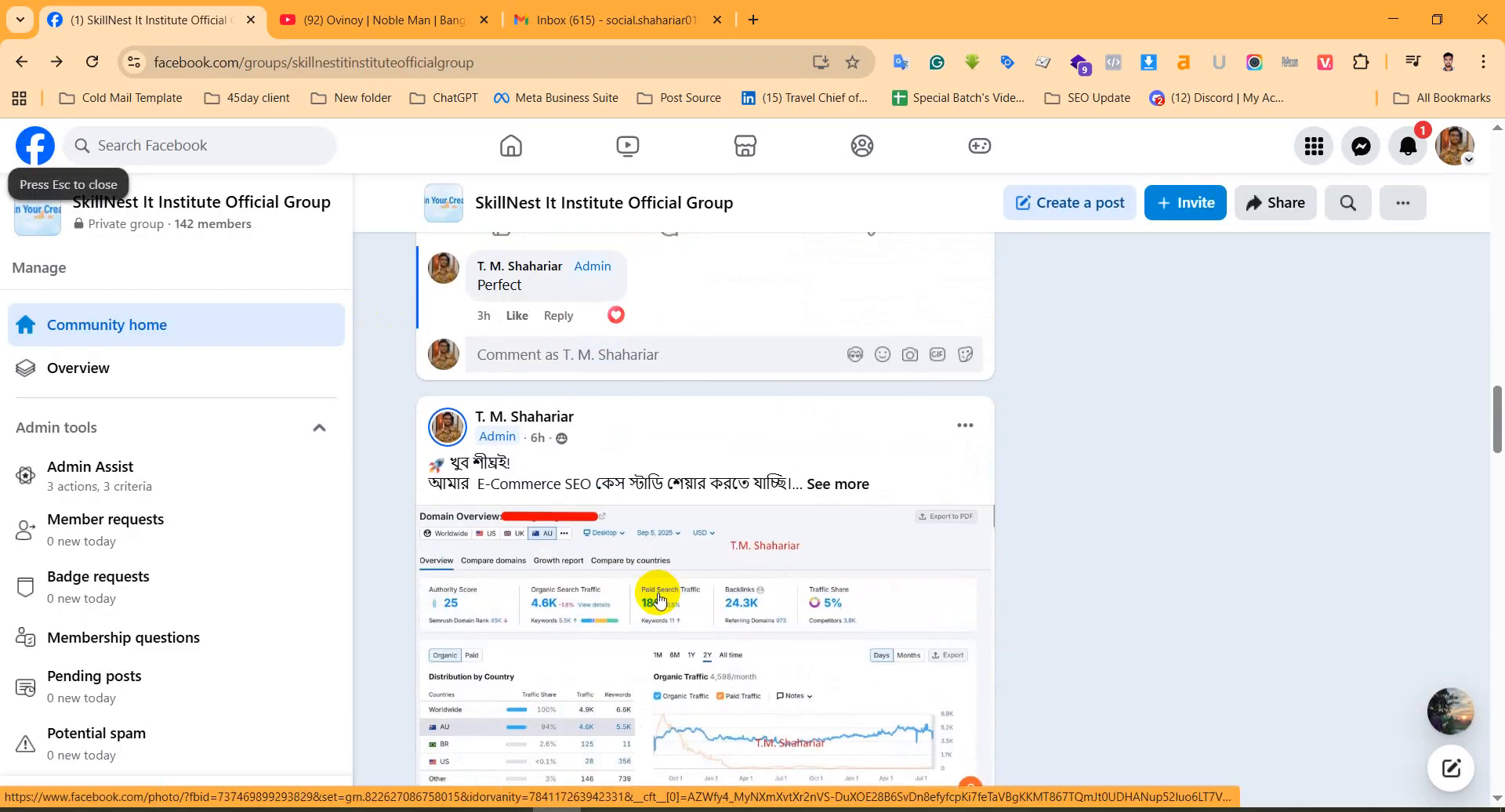
{"action": "scroll", "coordinate": [627, 598], "scroll_direction": "up", "scroll_amount": 3}
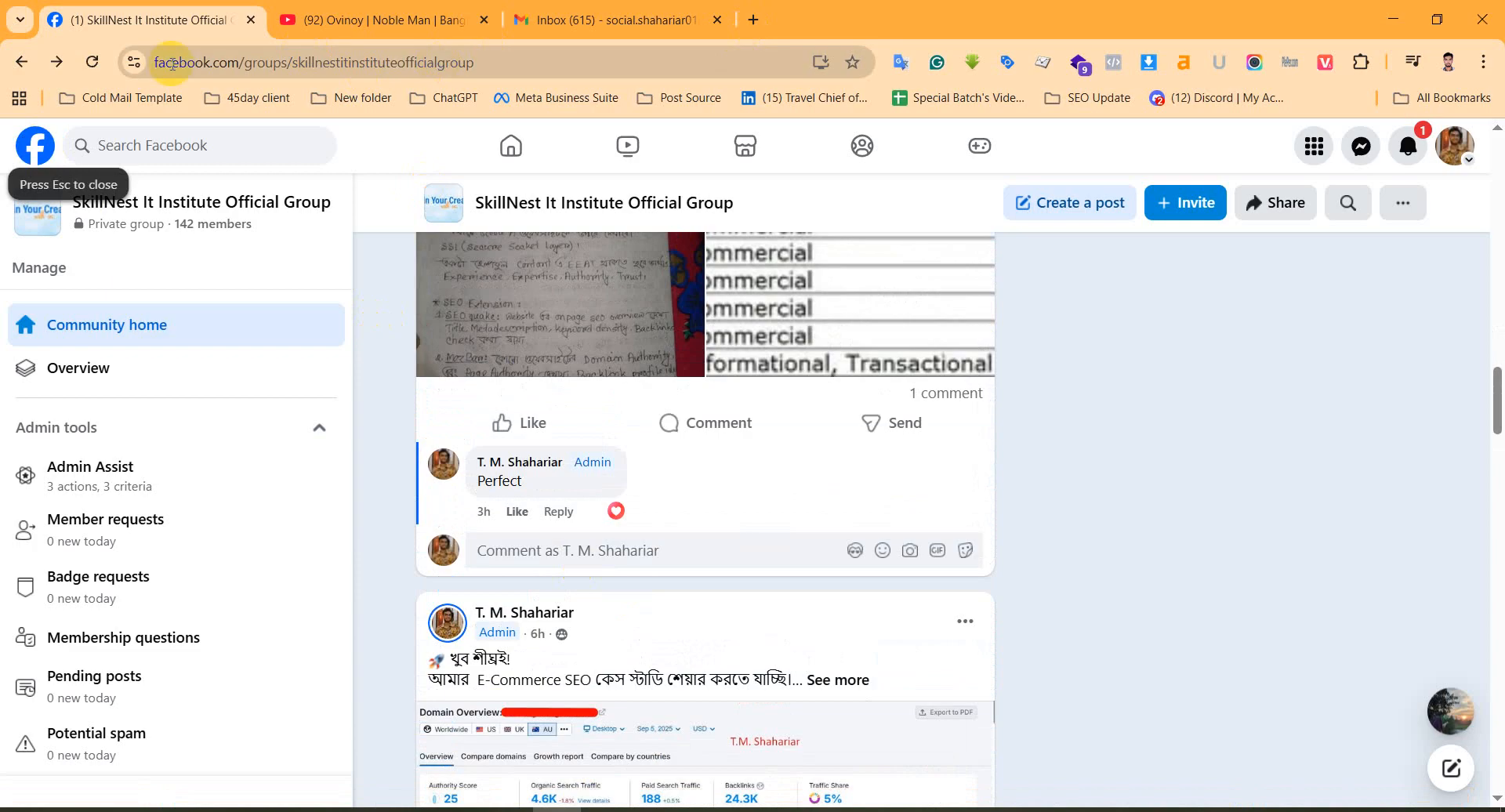
Close the Facebook, YouTube and Gmail tabs
{"action": "left_click", "coordinate": [254, 22]}
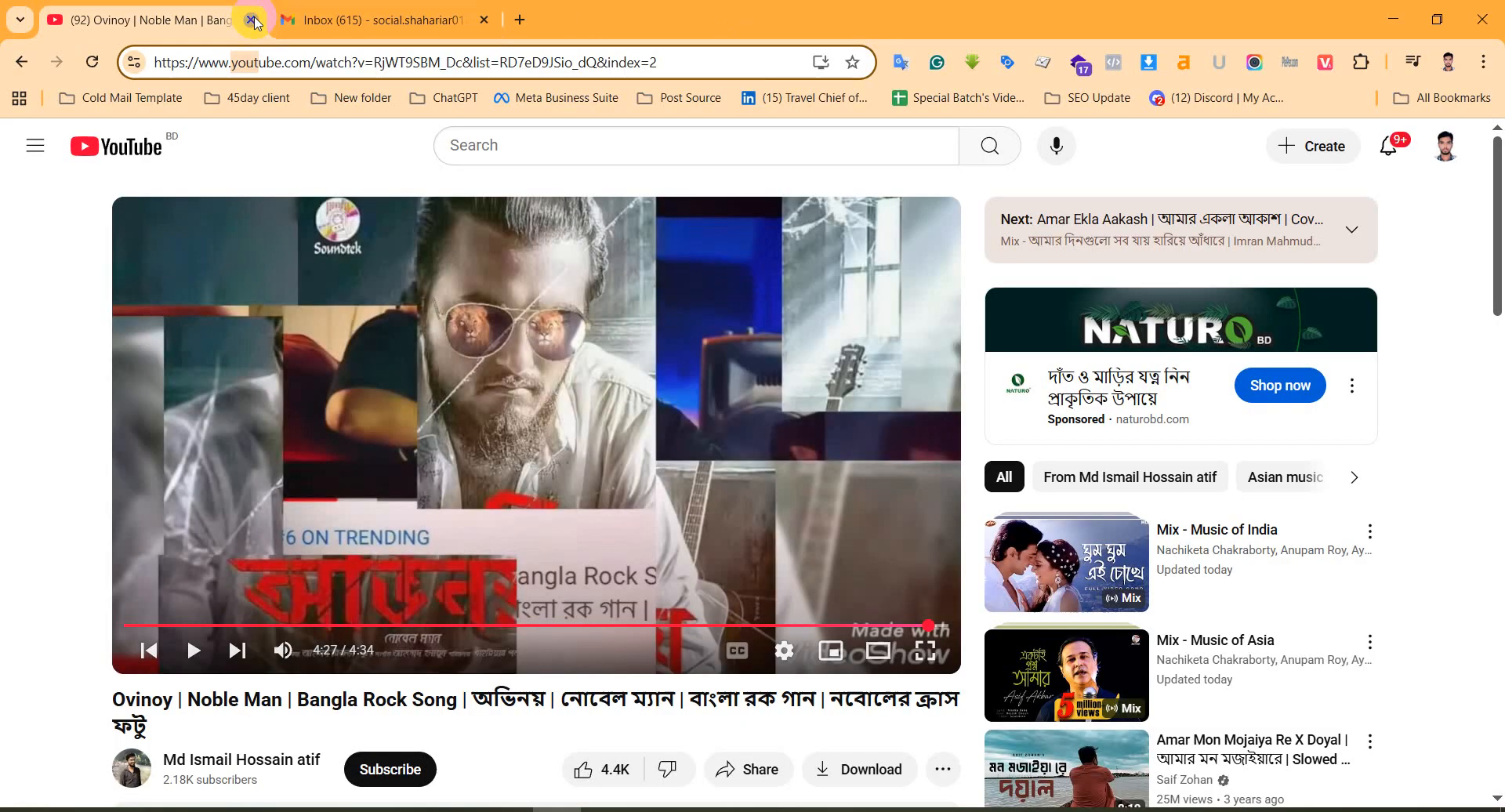
{"action": "left_click", "coordinate": [254, 22]}
{"action": "left_click", "coordinate": [254, 22]}
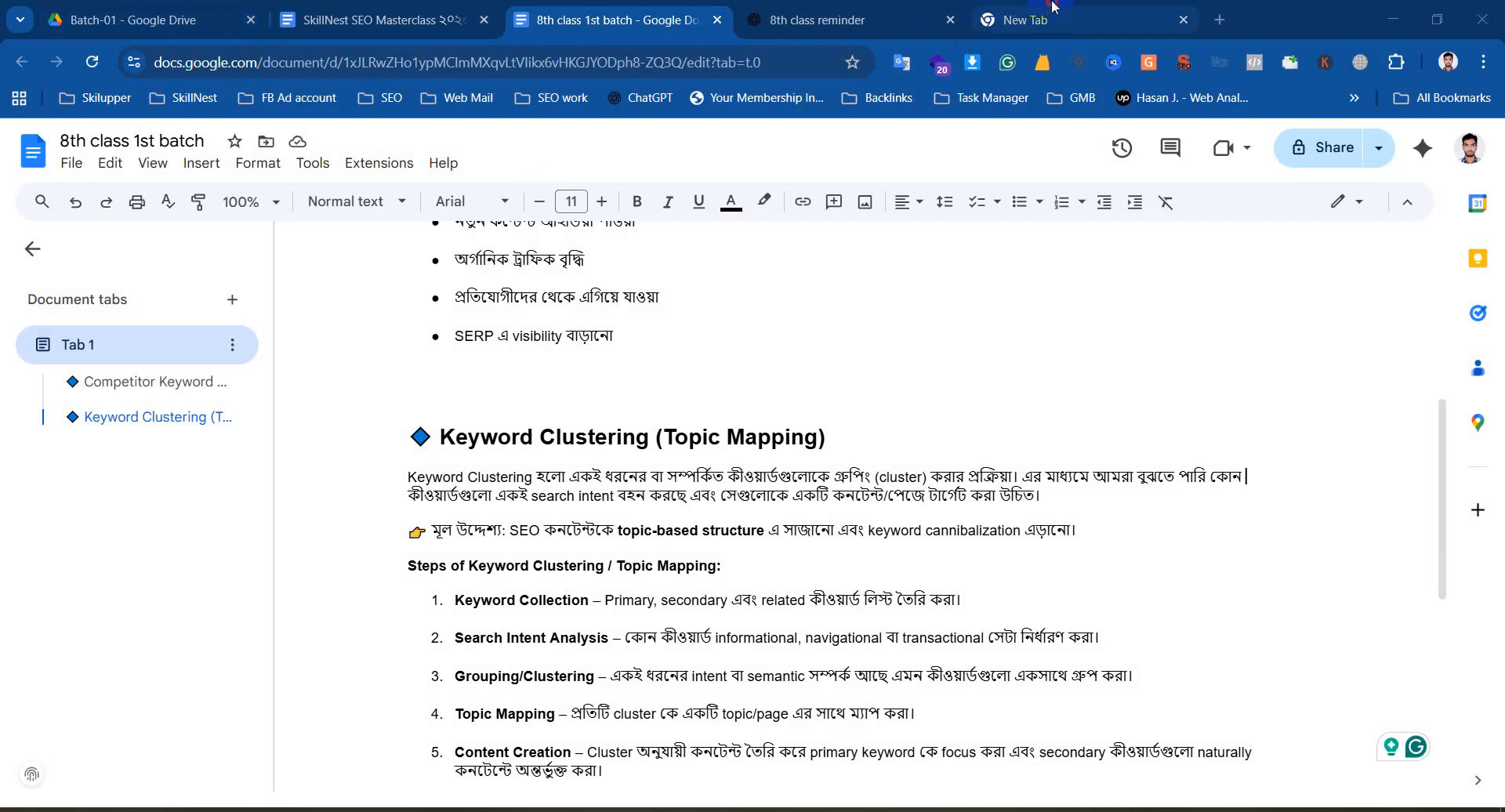
{"action": "left_click", "coordinate": [1053, 6]}
{"action": "left_click", "coordinate": [584, 7]}
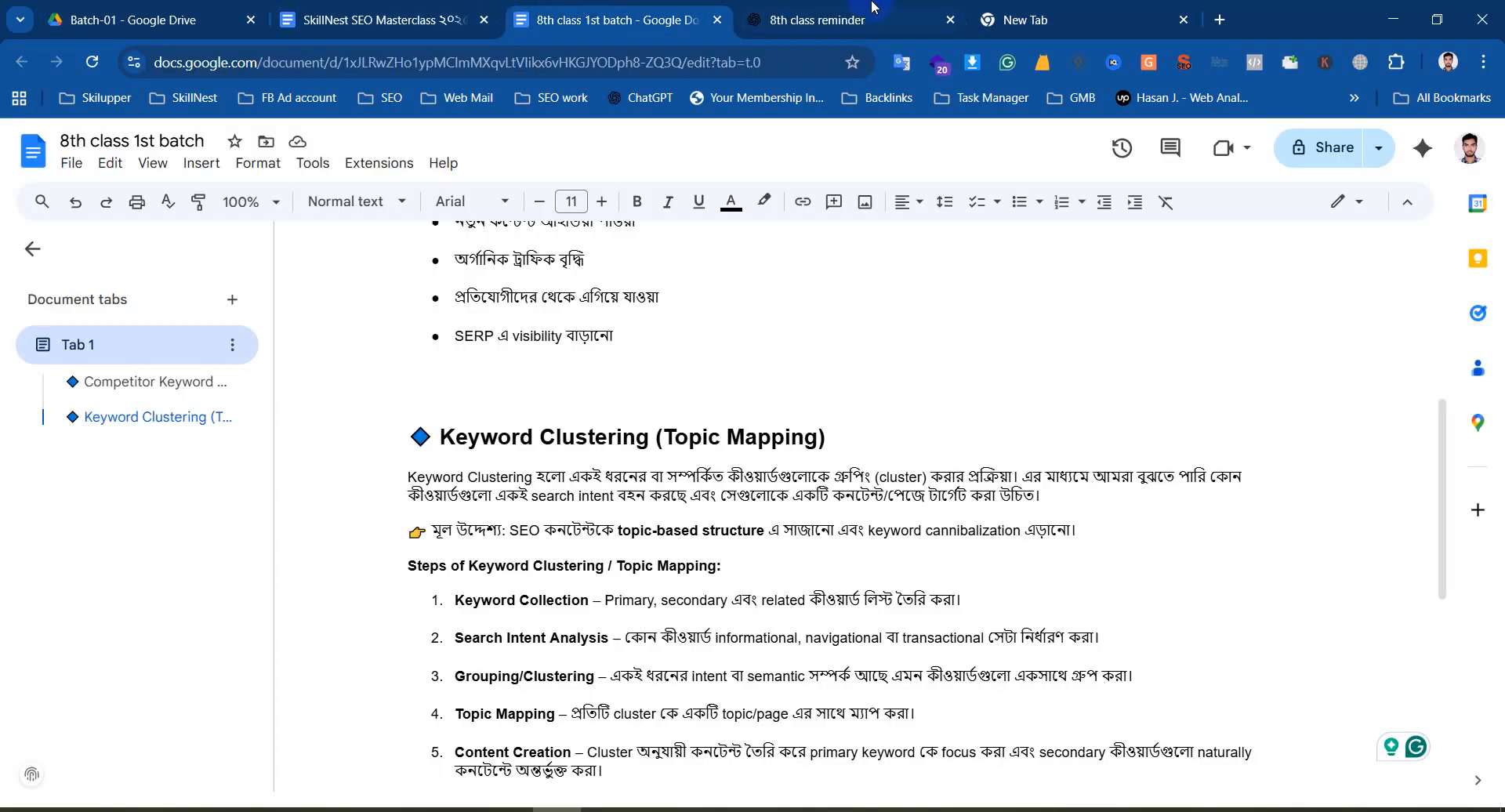
{"action": "left_click", "coordinate": [1019, 6]}
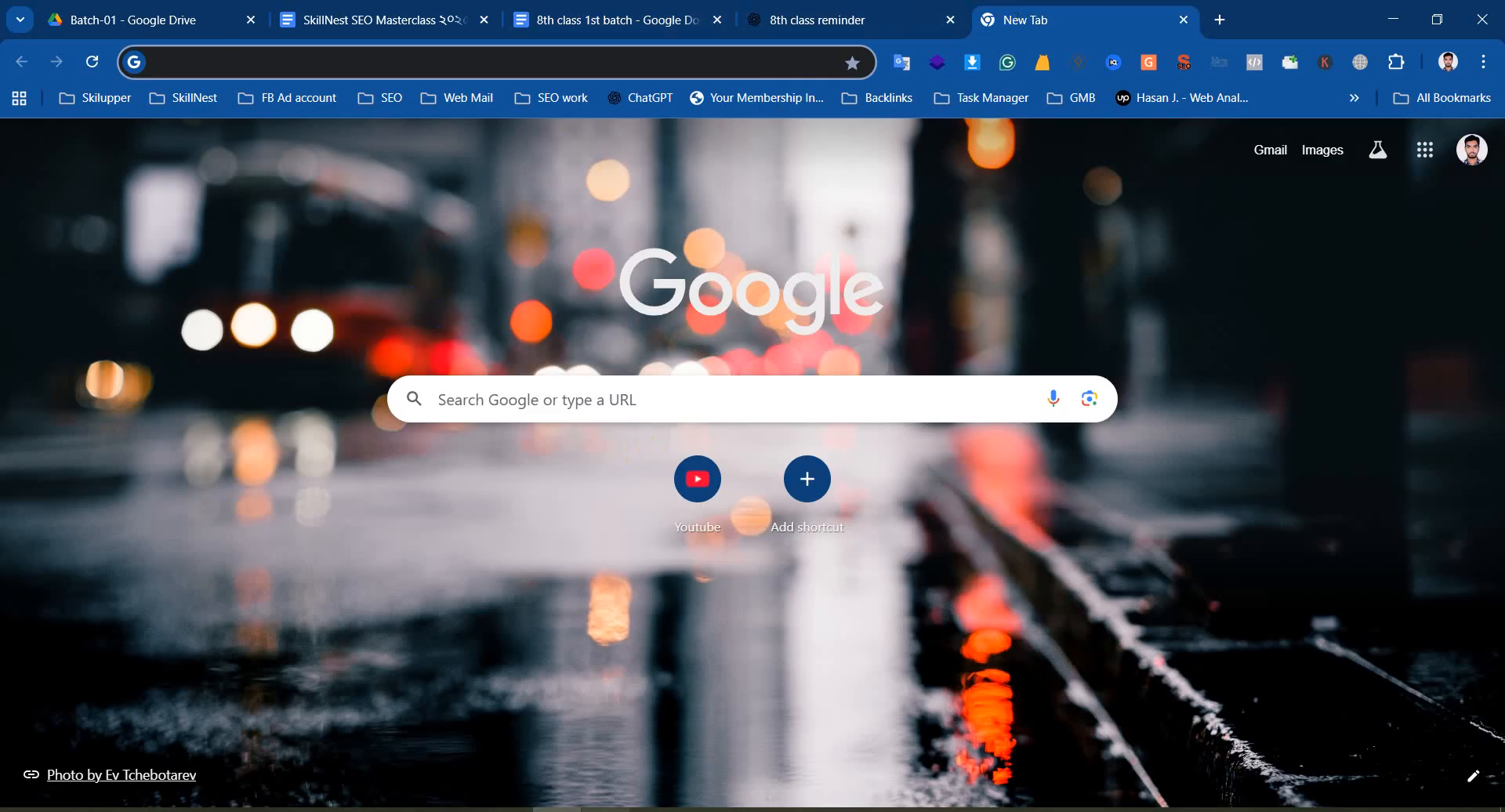
Switch to the Google Meet call and present the entire screen to the participants
{"action": "left_click", "coordinate": [605, 810]}
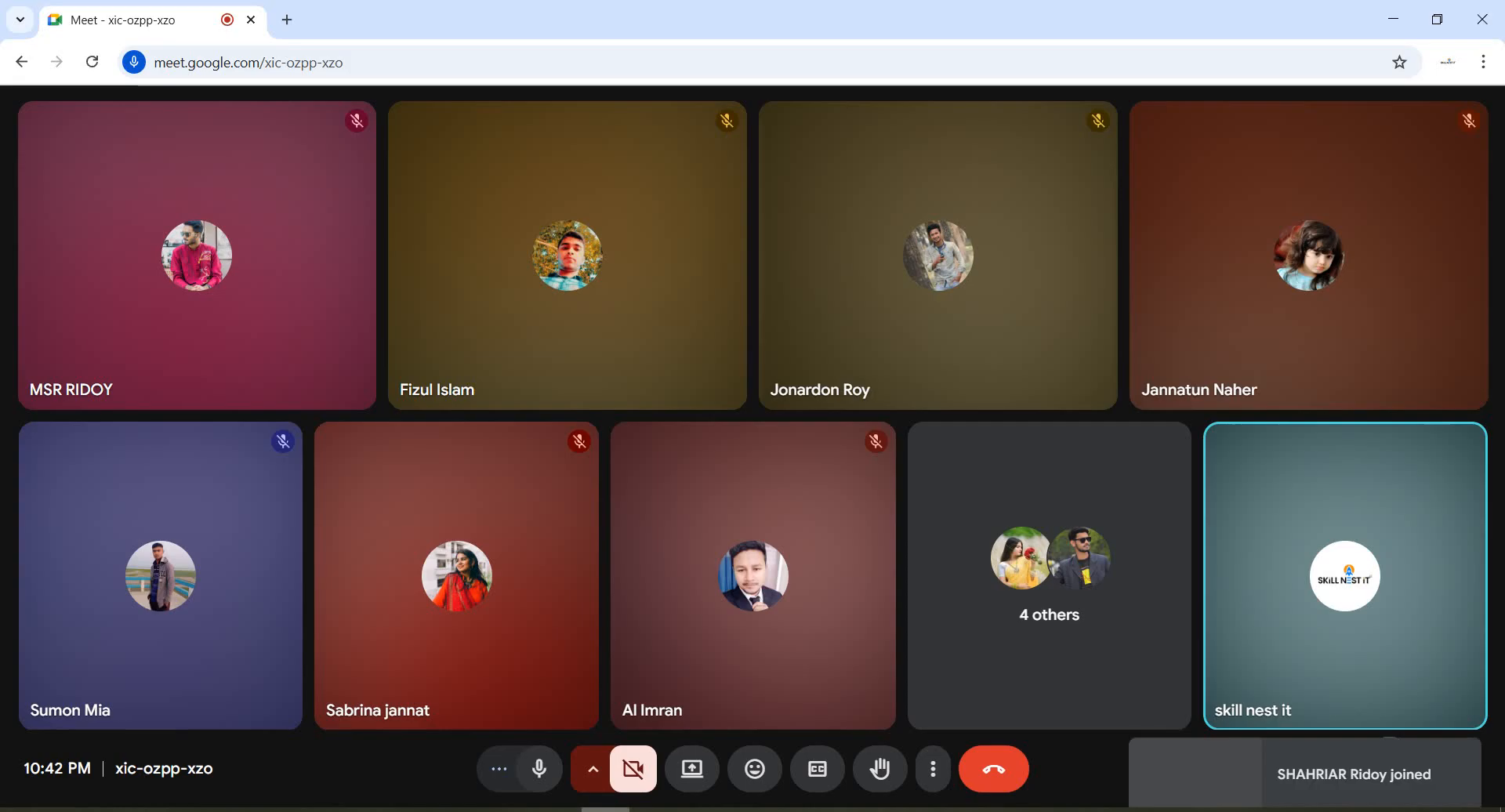
{"action": "left_click", "coordinate": [711, 792]}
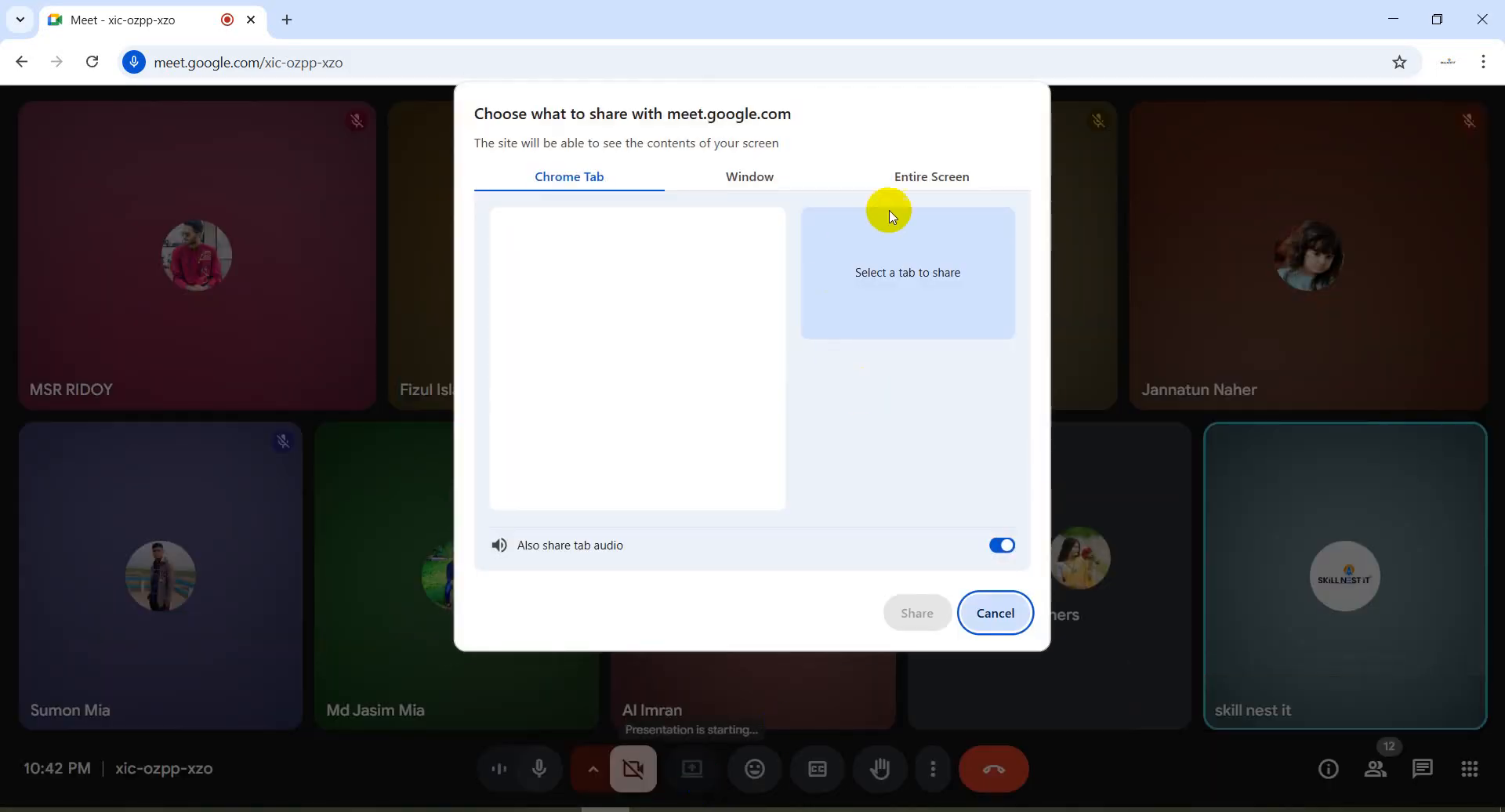
{"action": "left_click", "coordinate": [909, 177]}
{"action": "left_click", "coordinate": [716, 309]}
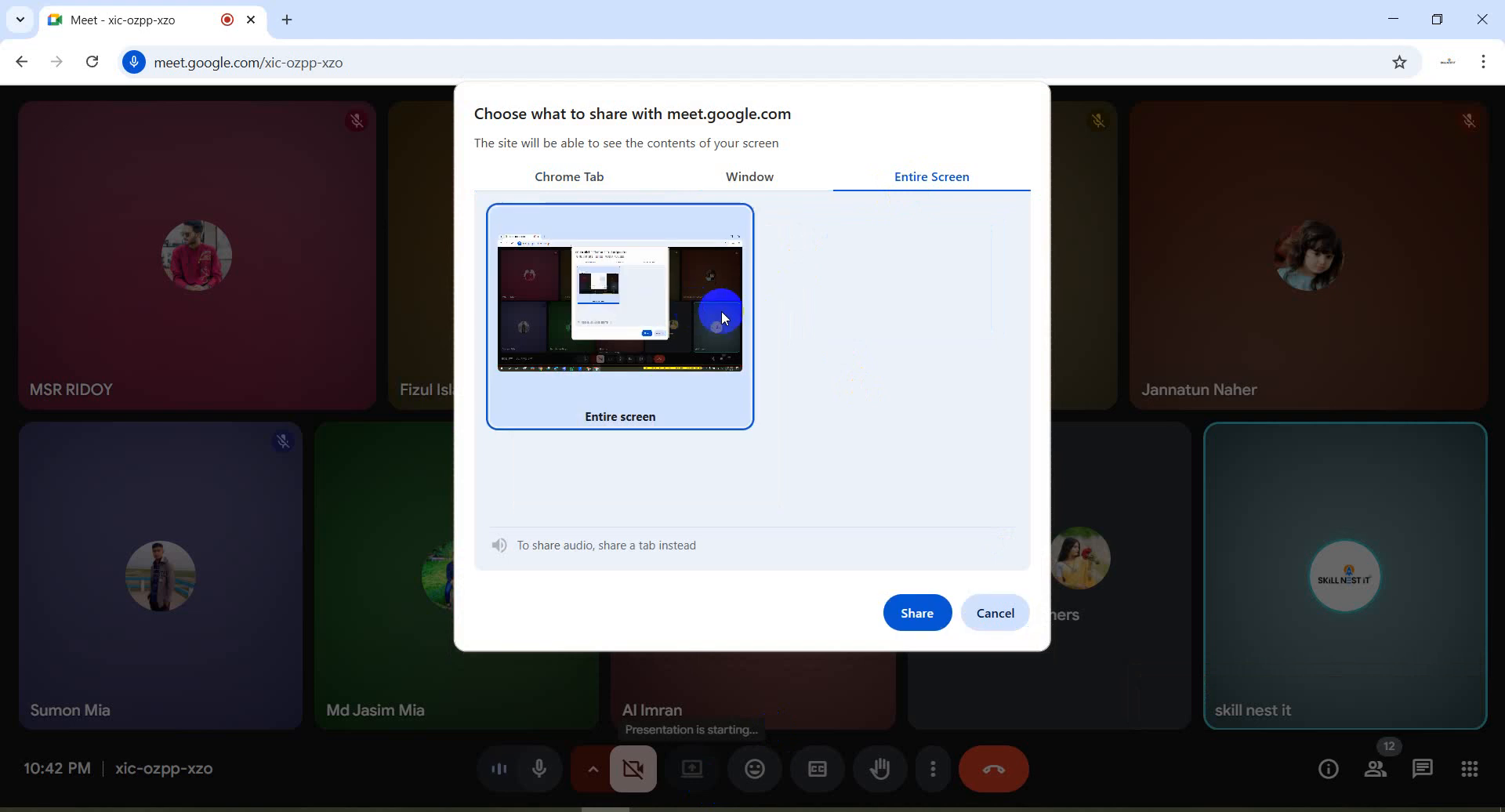
{"action": "left_click", "coordinate": [916, 613]}
{"action": "left_click", "coordinate": [928, 776]}
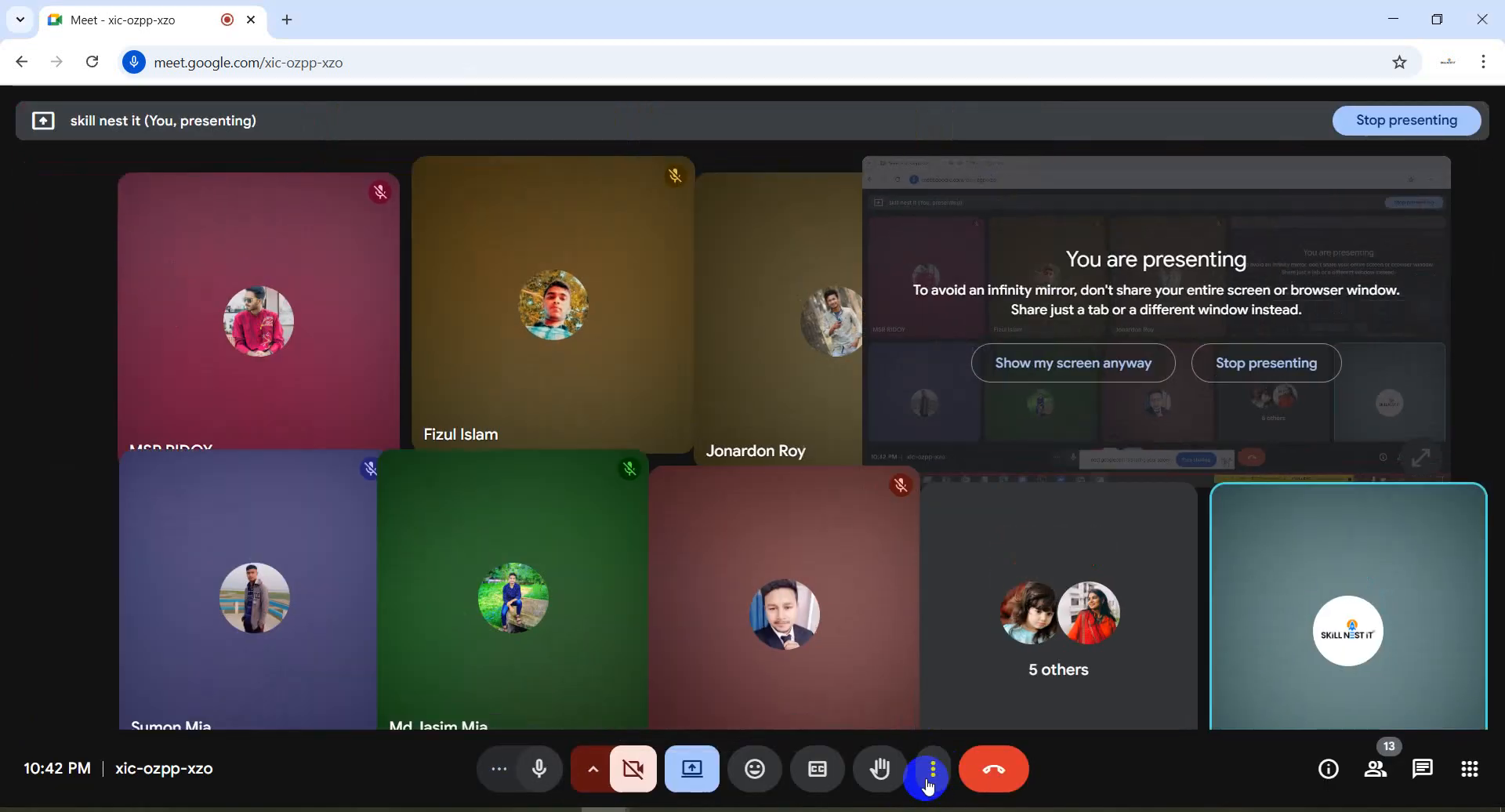
Return to the Chrome window with the class notes and close the ChatGPT and 8th class reminder tabs
{"action": "left_click", "coordinate": [557, 810]}
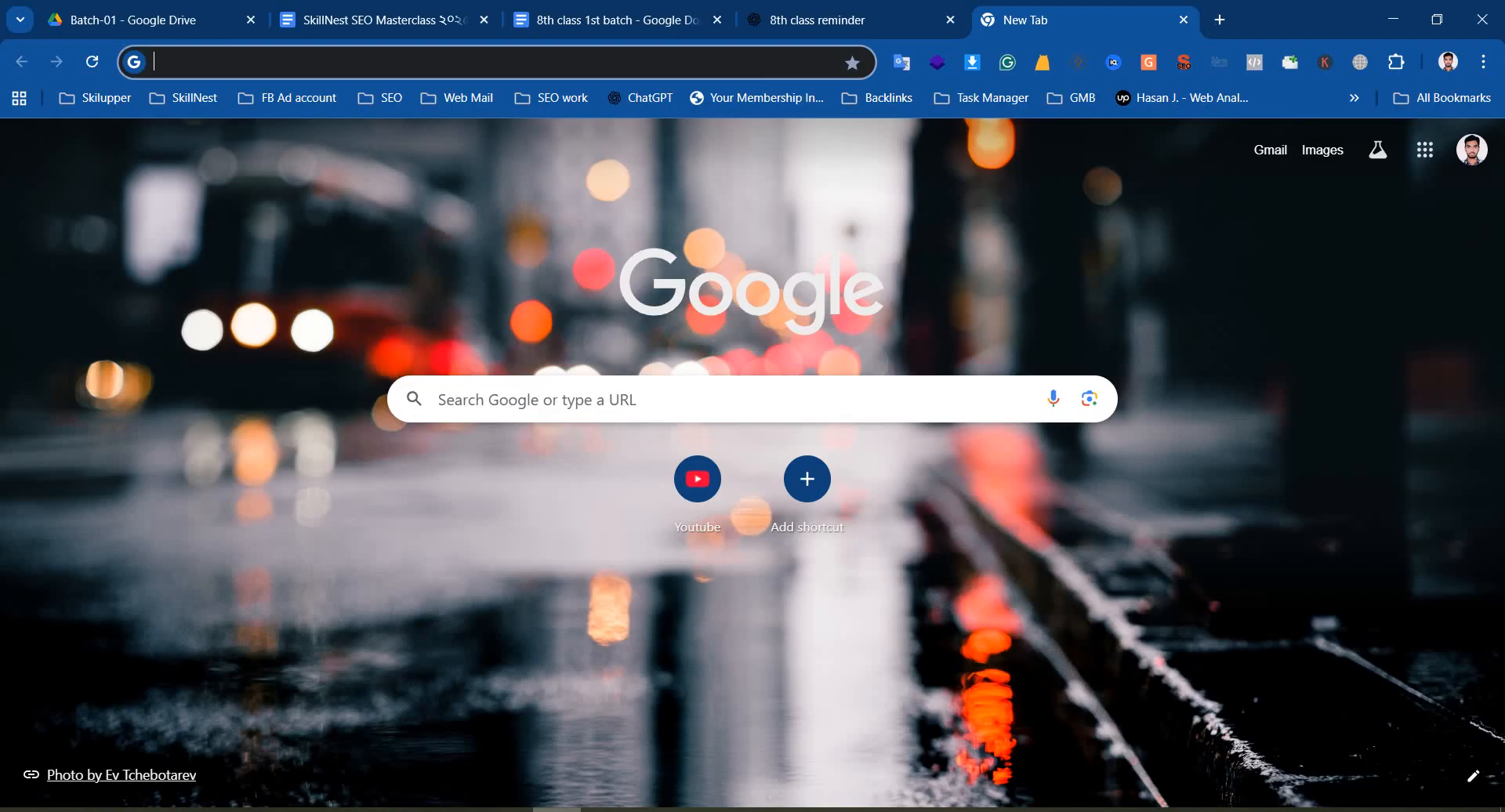
{"action": "left_click", "coordinate": [623, 101]}
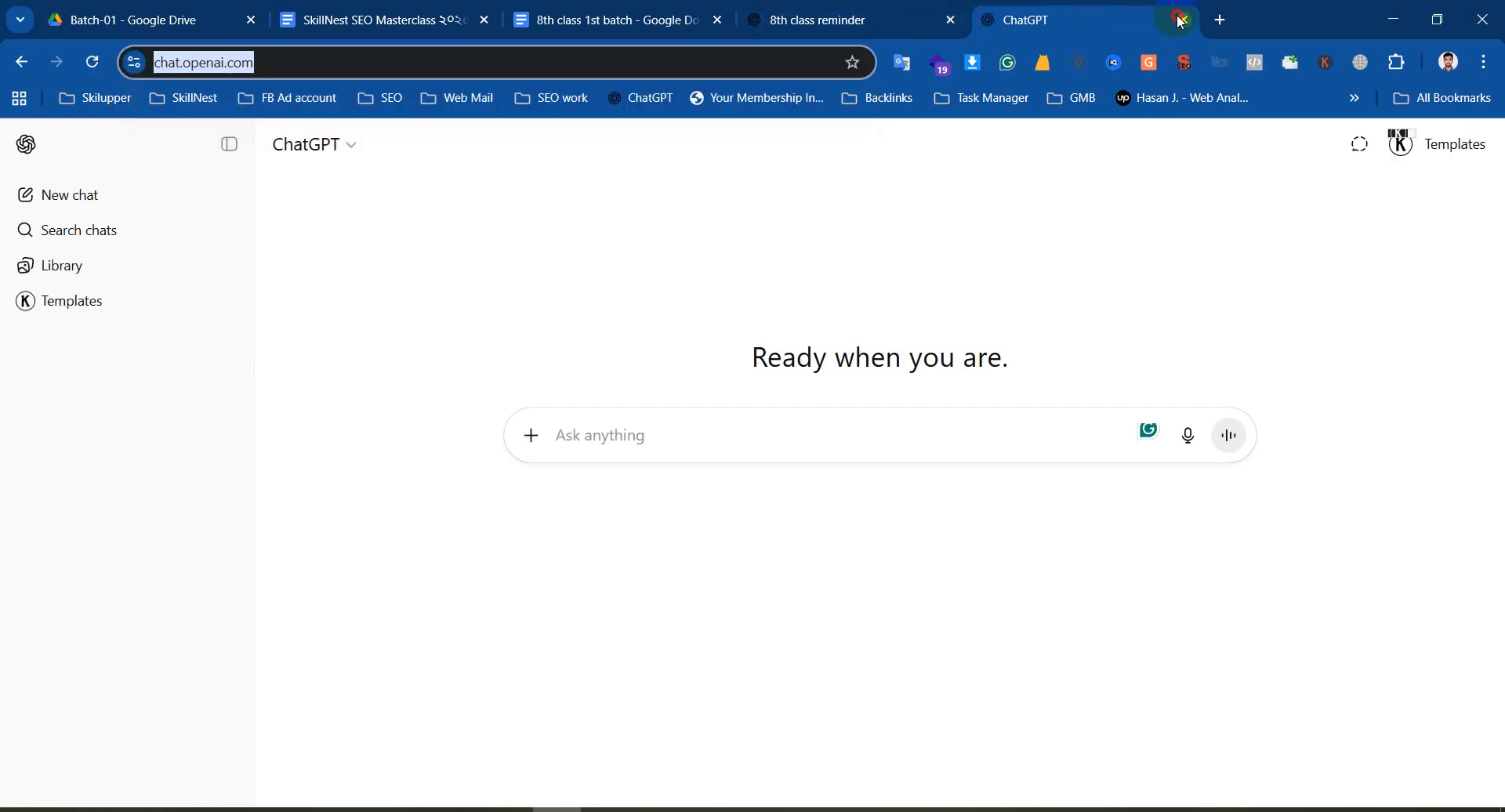
{"action": "left_click", "coordinate": [949, 19]}
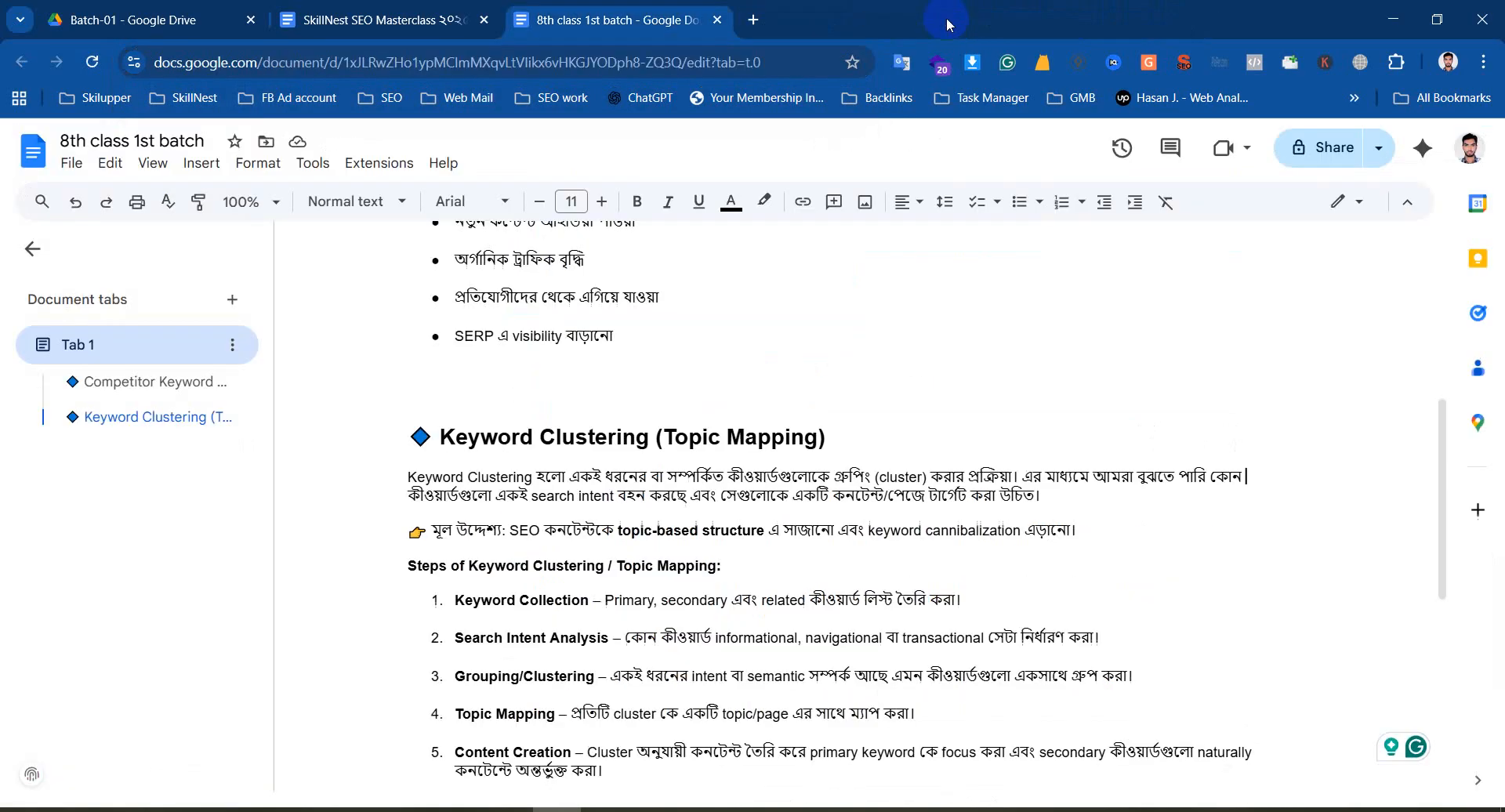
Open the seotoolbd.com login page in a new tab and try to log in with the saved credentials
{"action": "left_click", "coordinate": [753, 19]}
{"action": "left_click", "coordinate": [640, 59]}
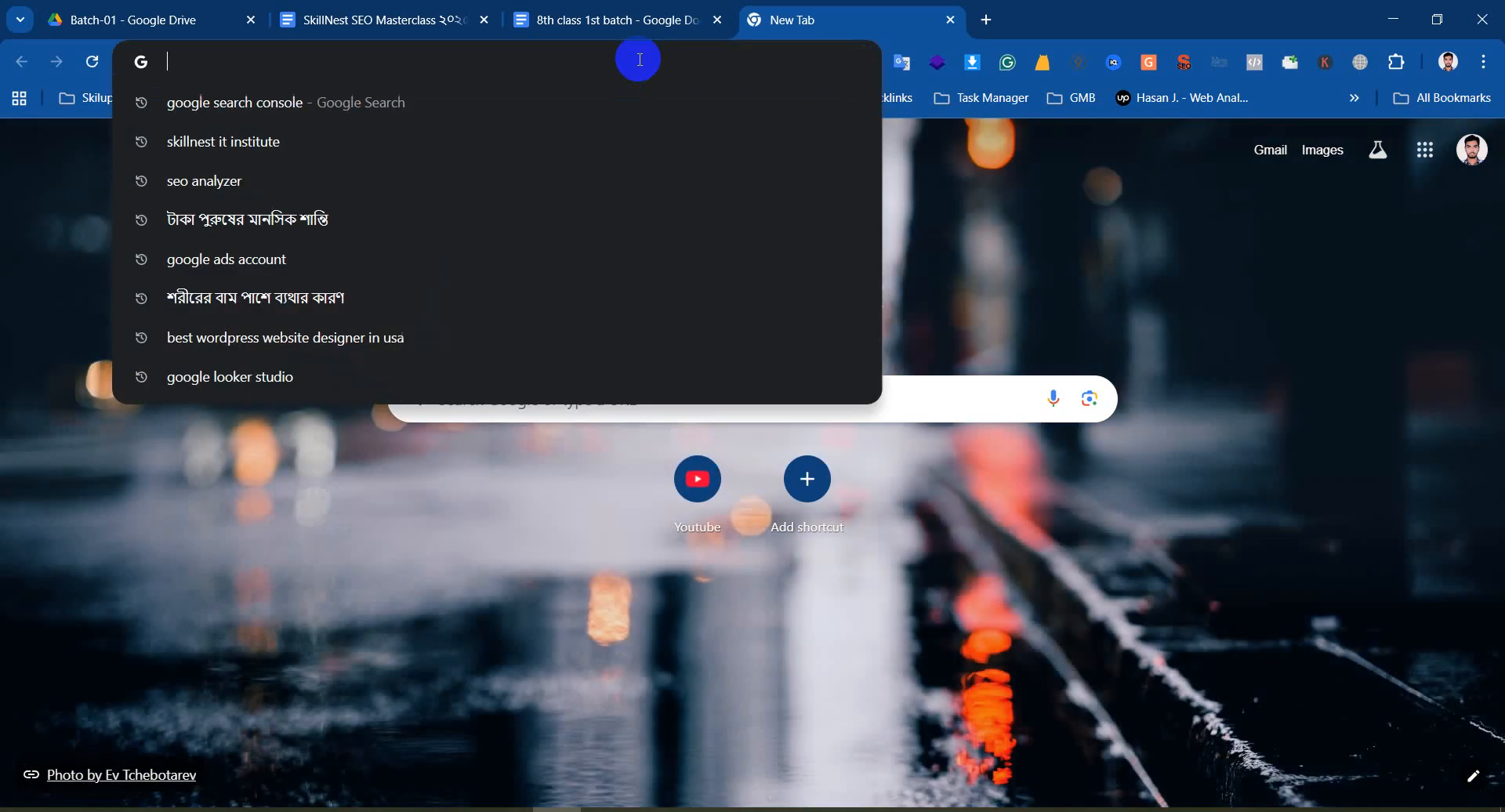
{"action": "type", "text": "se"}
{"action": "key", "text": "Return"}
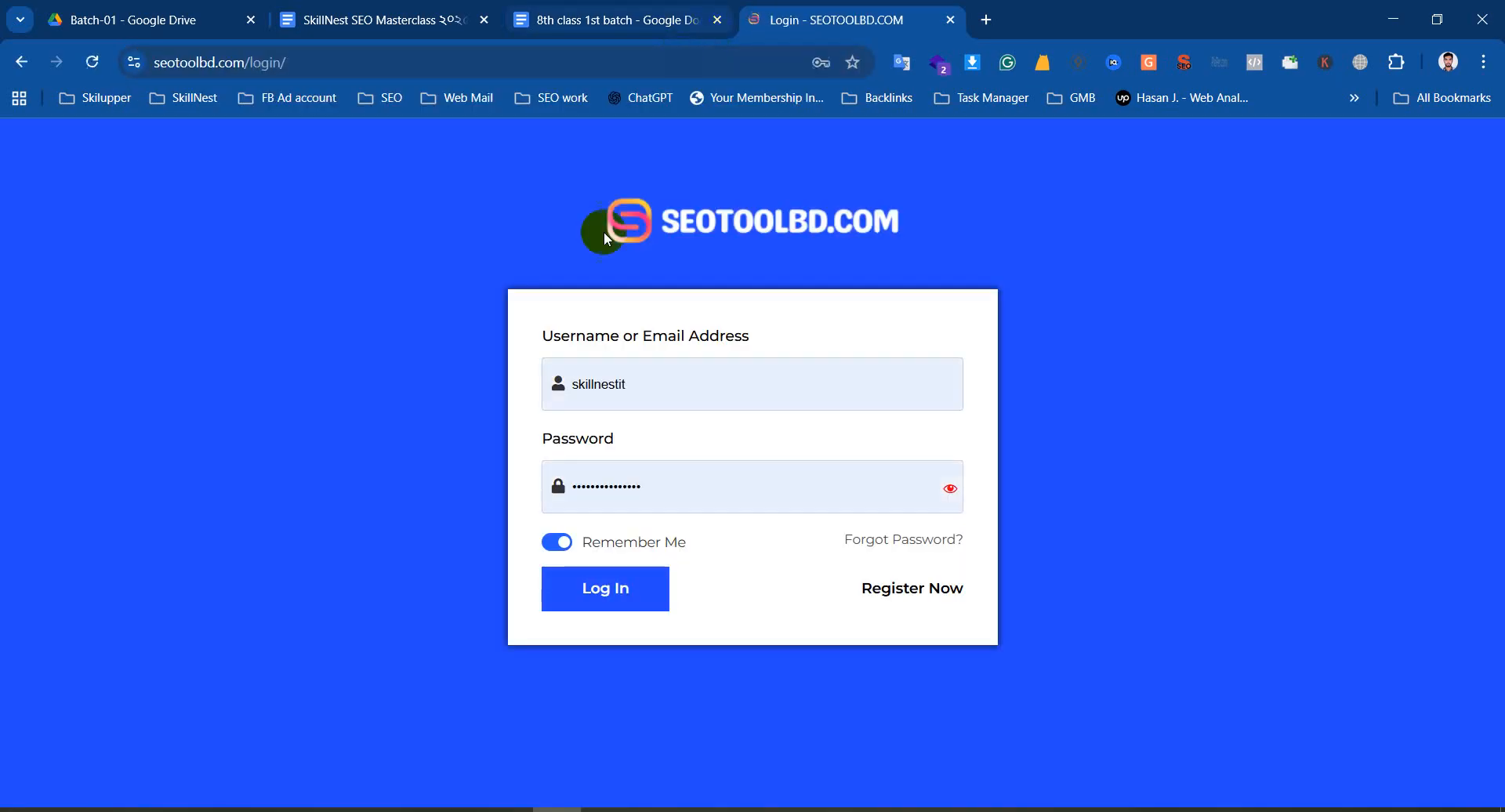
{"action": "left_click", "coordinate": [634, 396]}
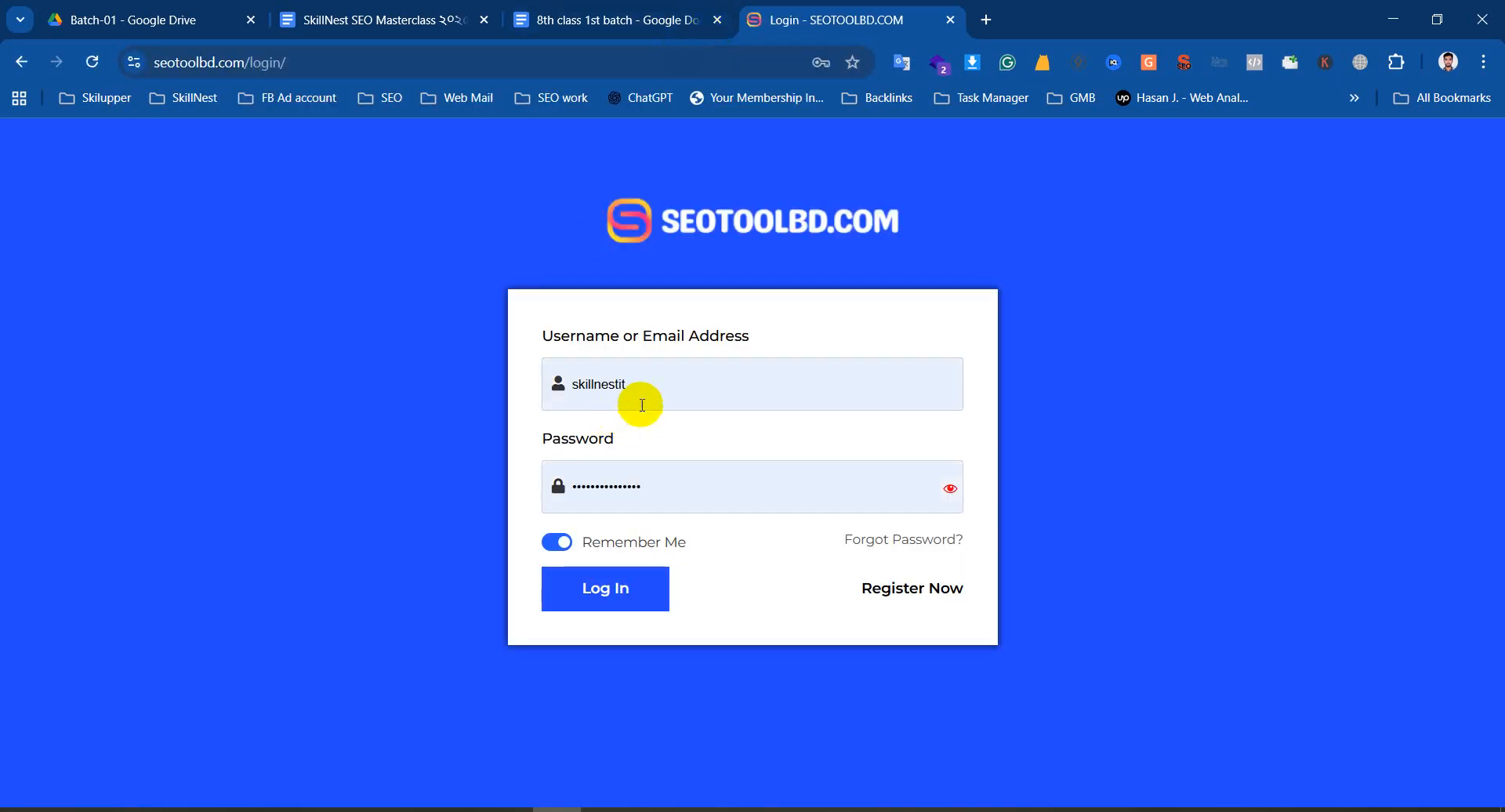
{"action": "left_click", "coordinate": [625, 602]}
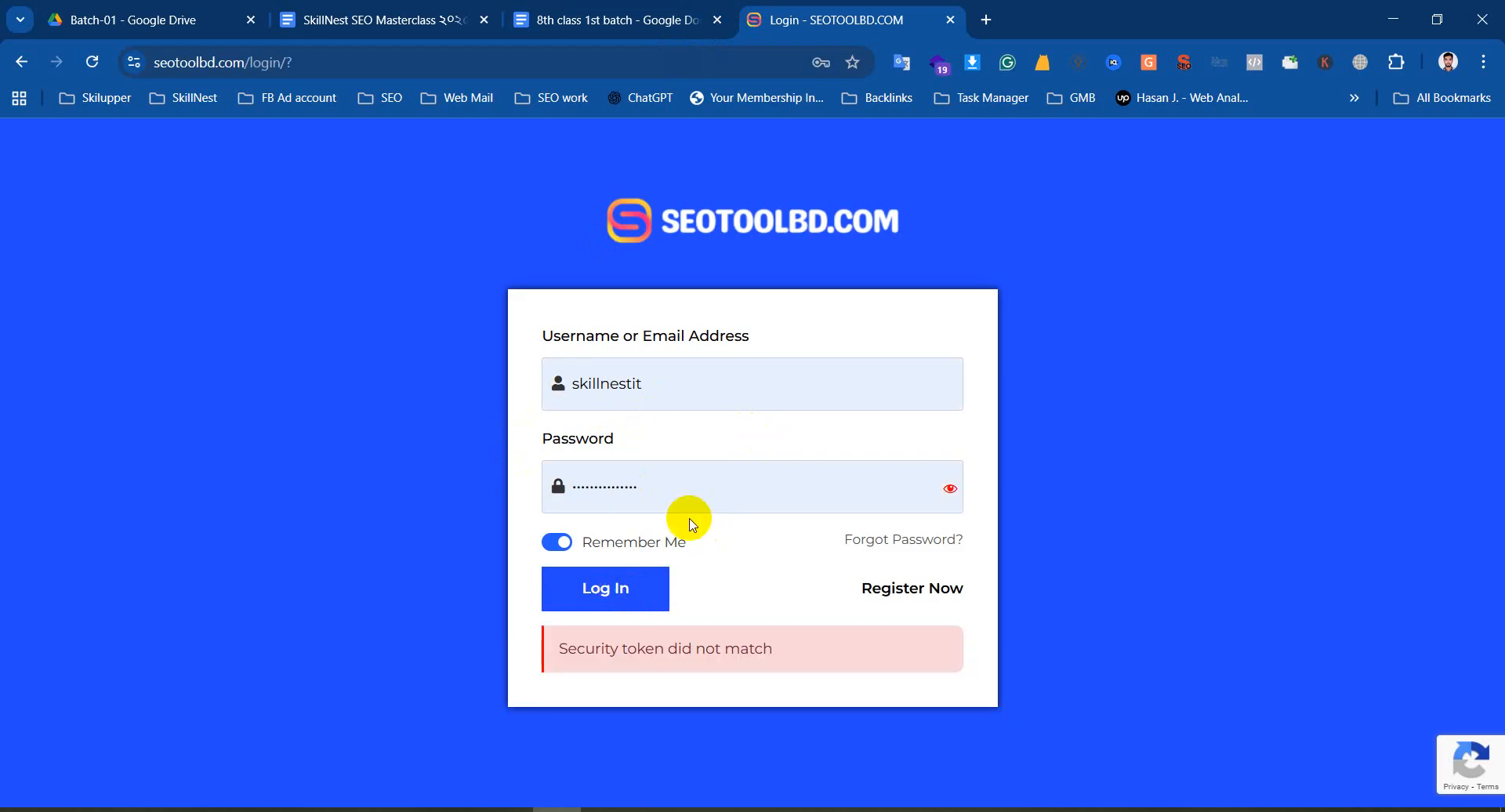
{"action": "left_click_drag", "start_coordinate": [564, 647], "coordinate": [812, 648]}
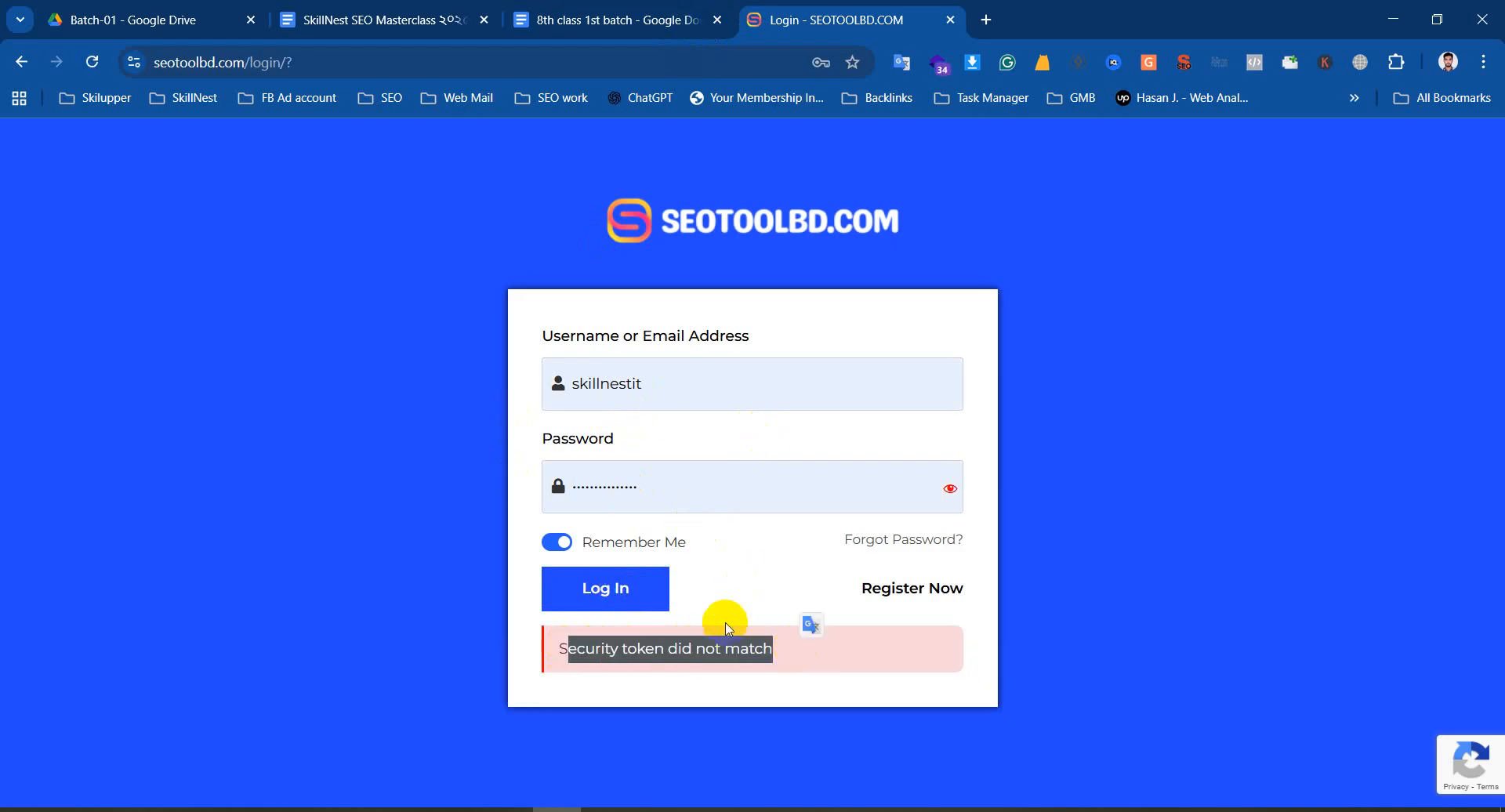
Delete the on-device site data stored for seotoolbd.com and reload the login page
{"action": "left_click", "coordinate": [135, 63]}
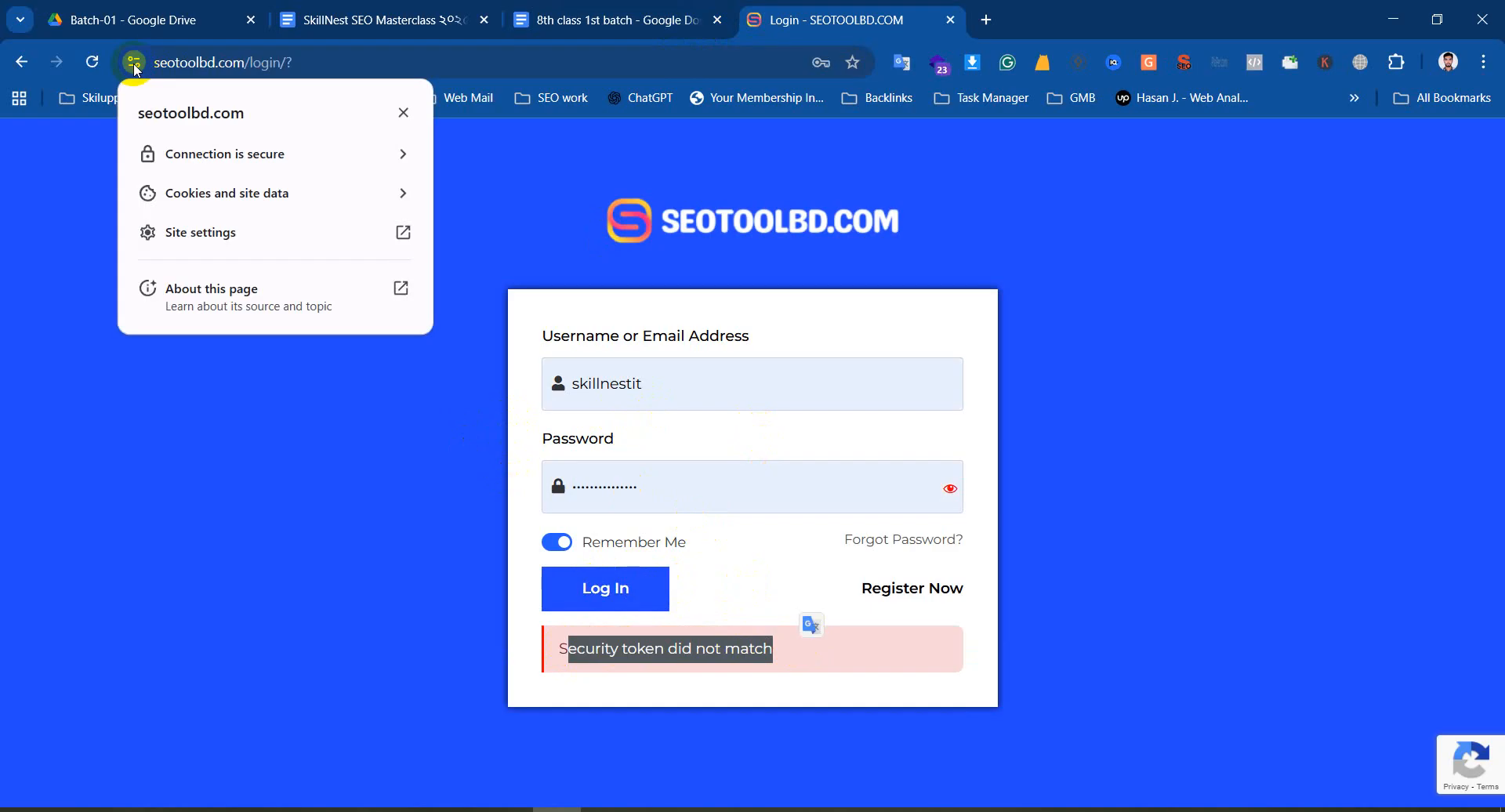
{"action": "left_click", "coordinate": [208, 195]}
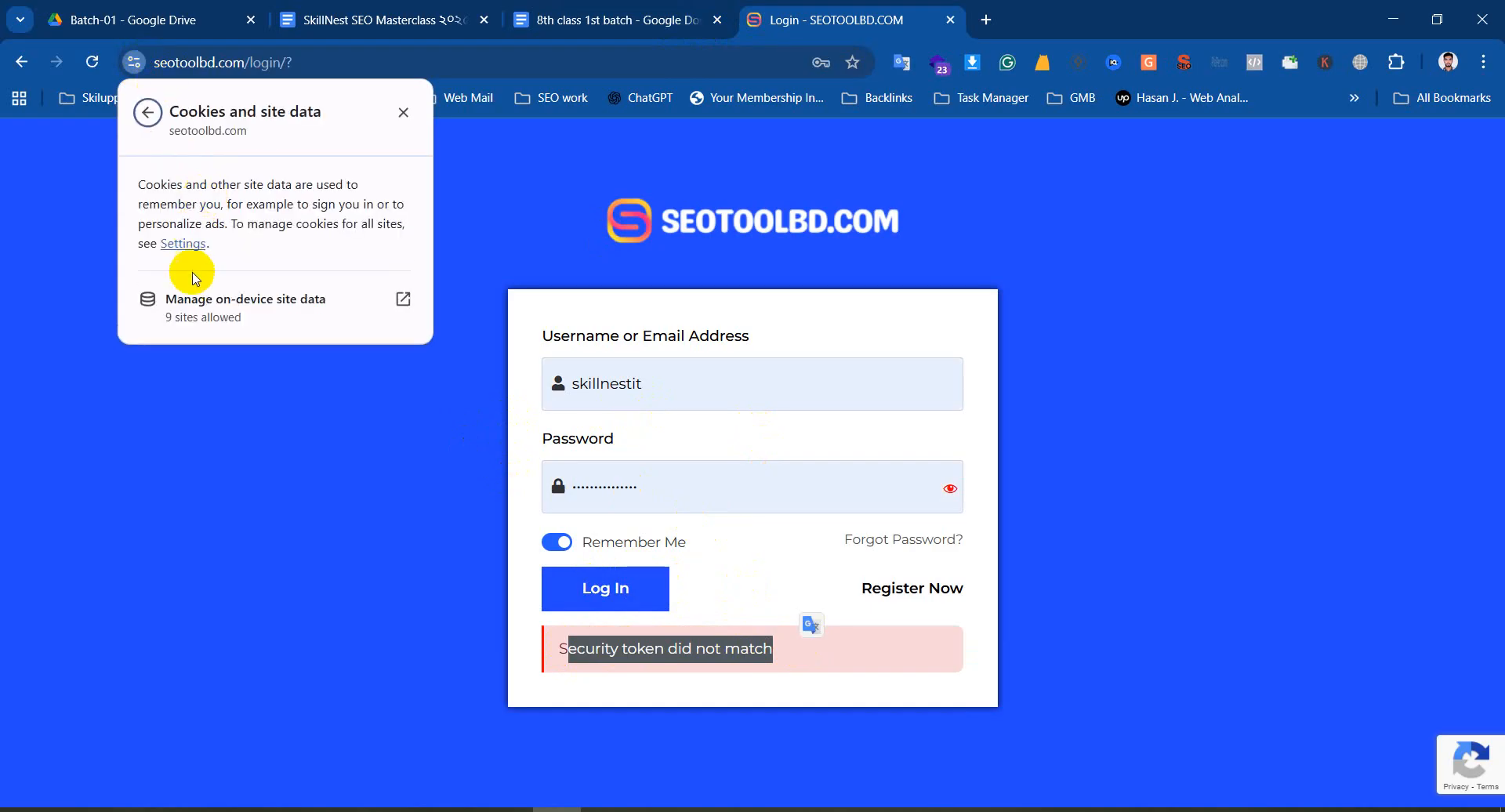
{"action": "left_click", "coordinate": [213, 314]}
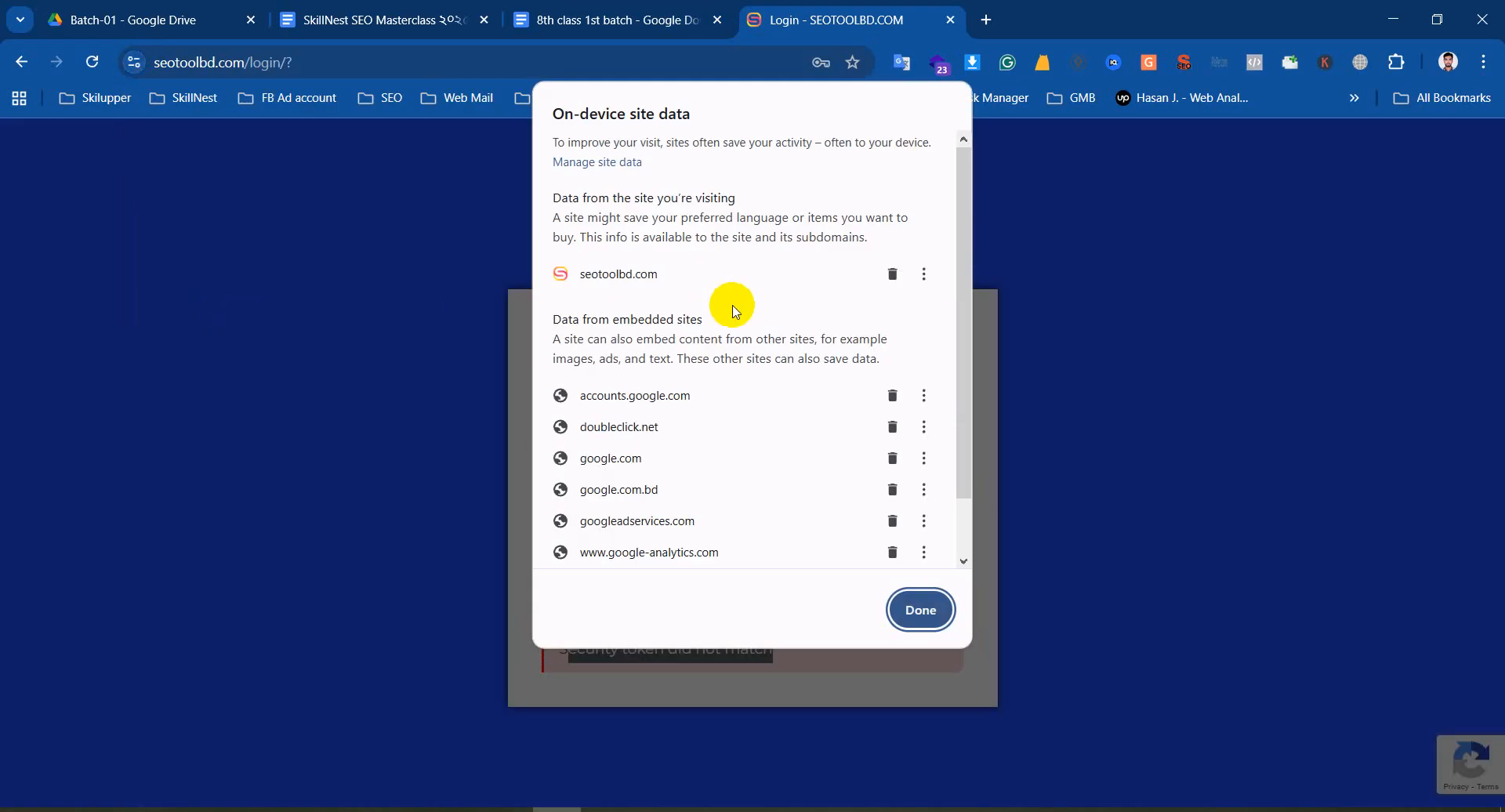
{"action": "left_click", "coordinate": [893, 274]}
{"action": "left_click", "coordinate": [922, 610]}
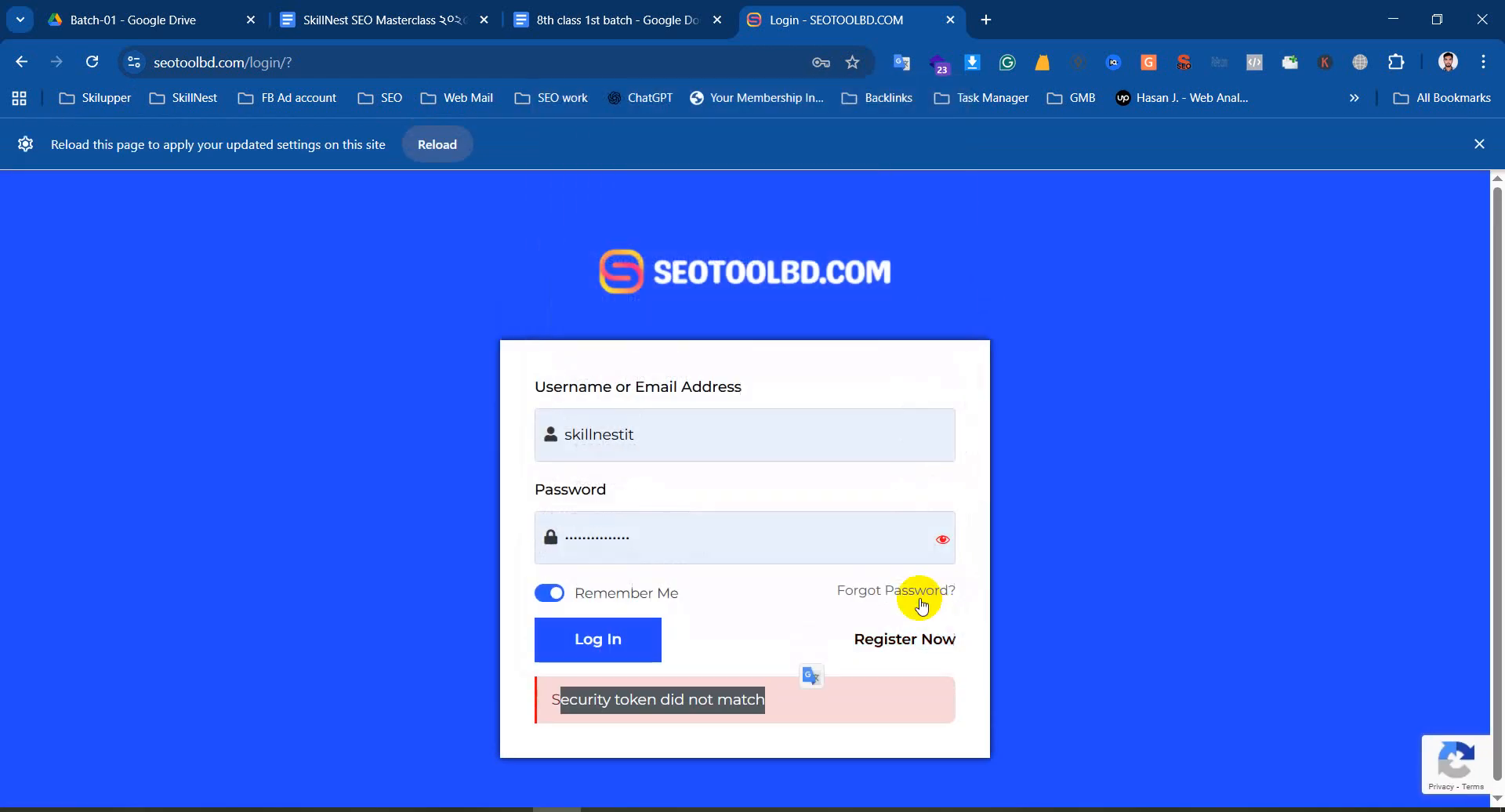
{"action": "left_click", "coordinate": [439, 141]}
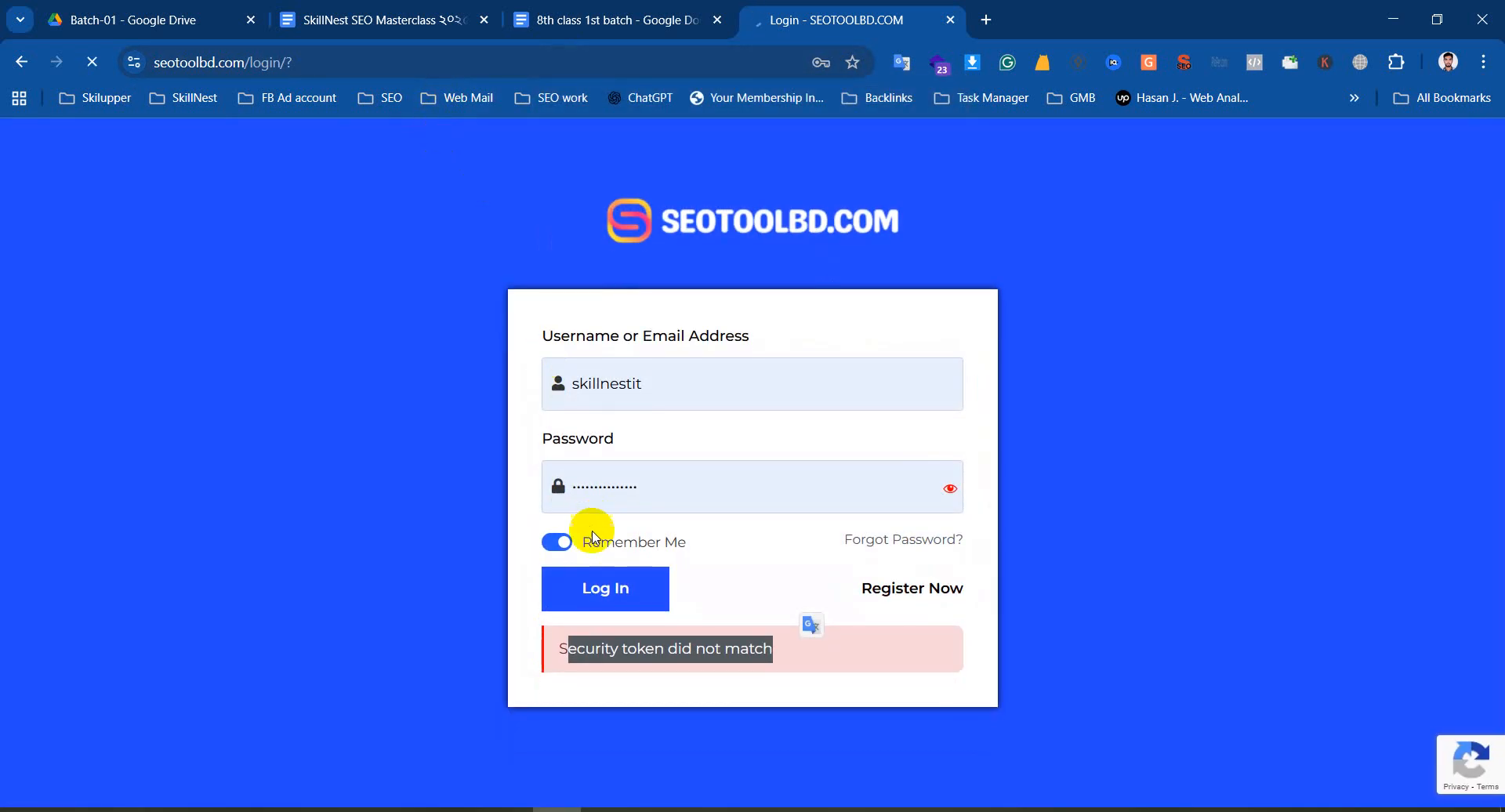
Log in to seotoolbd.com with the saved credentials and open the SEMrush Cloud subscription
{"action": "left_click", "coordinate": [591, 590]}
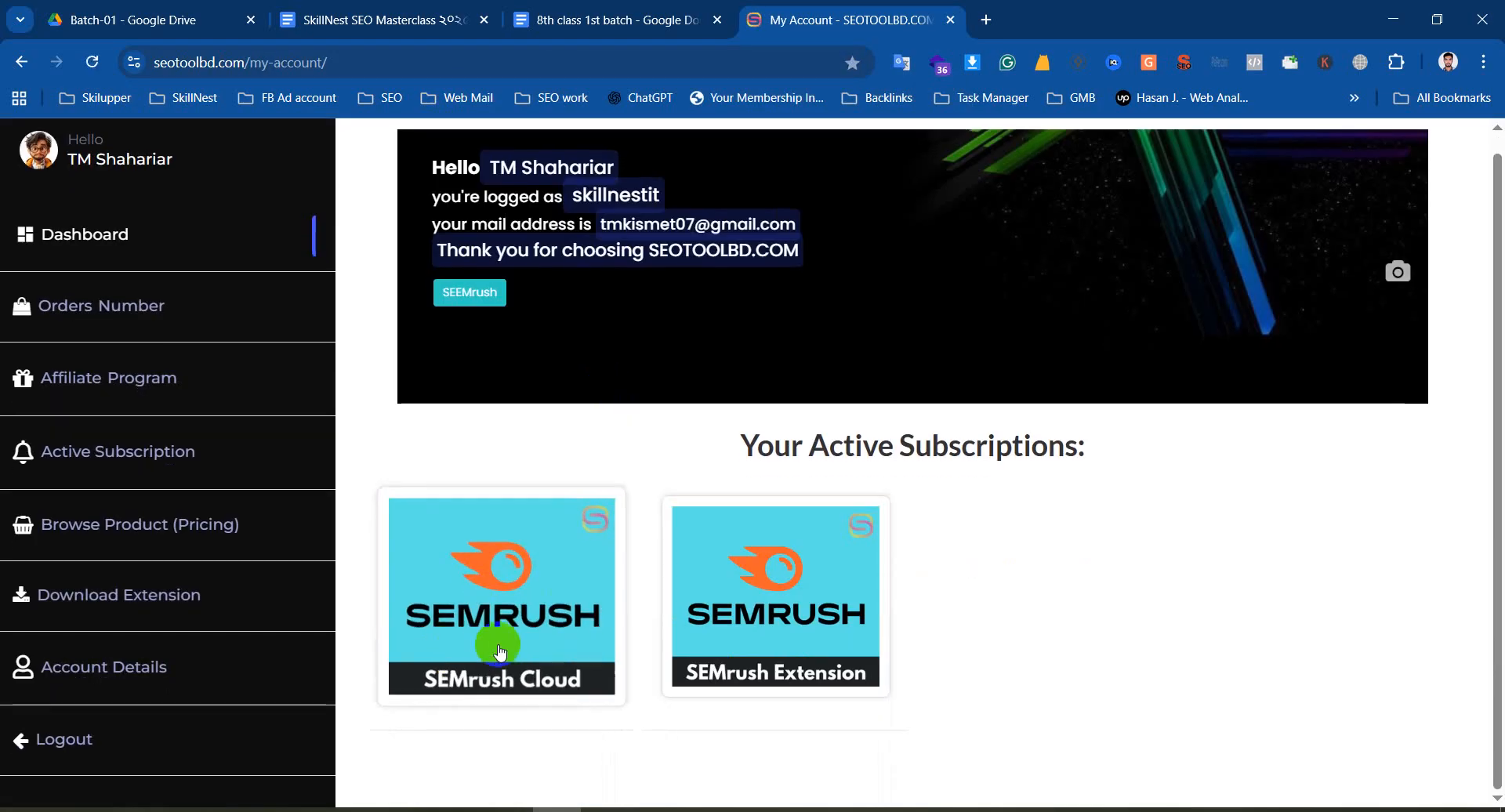
{"action": "left_click", "coordinate": [496, 648]}
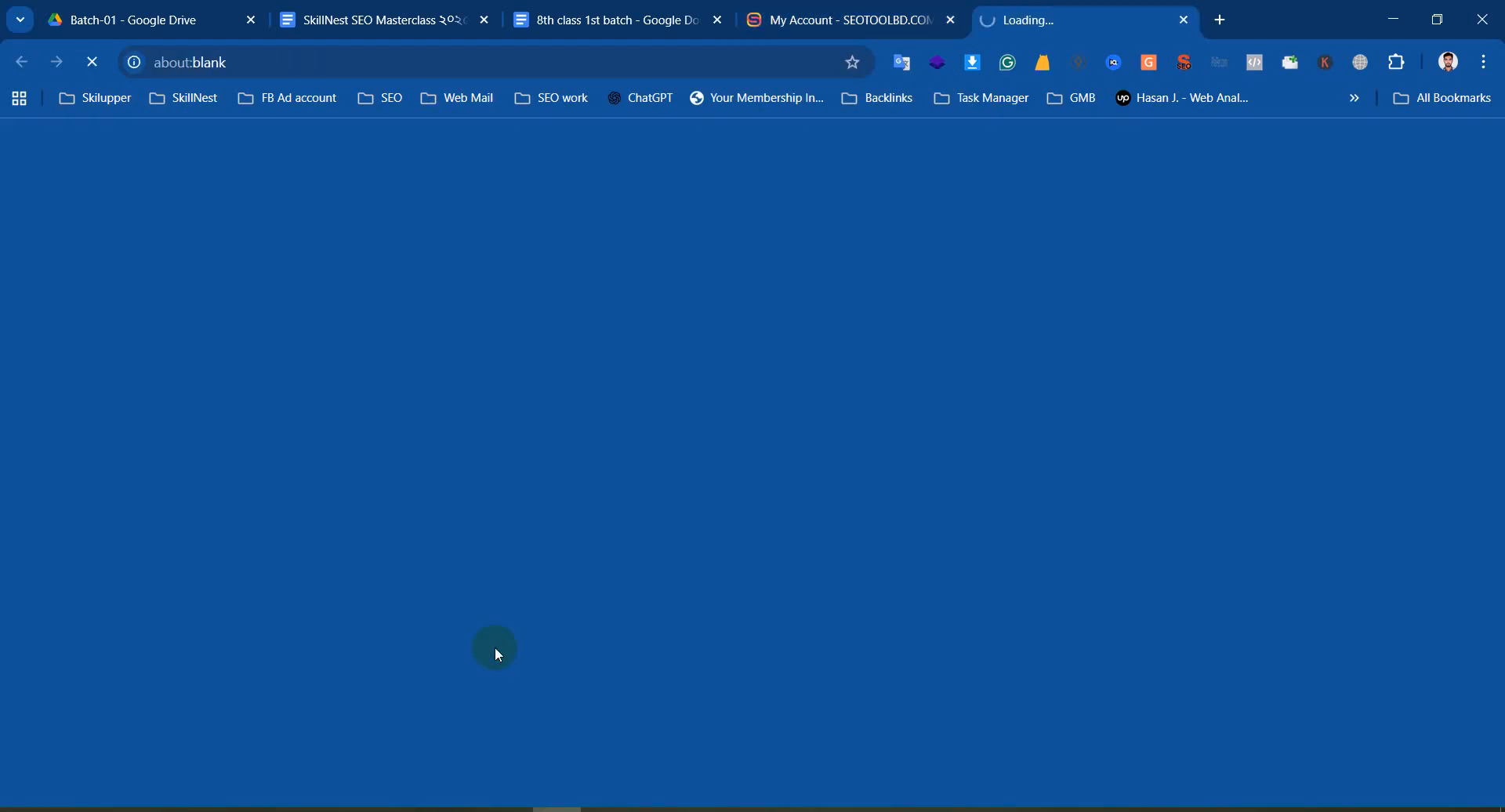
Open the SEMrush Extension subscription from the SEOTOOLBD account page and compare its access page with the SEMrush Cloud one
{"action": "left_click", "coordinate": [925, 10]}
{"action": "left_click", "coordinate": [734, 634]}
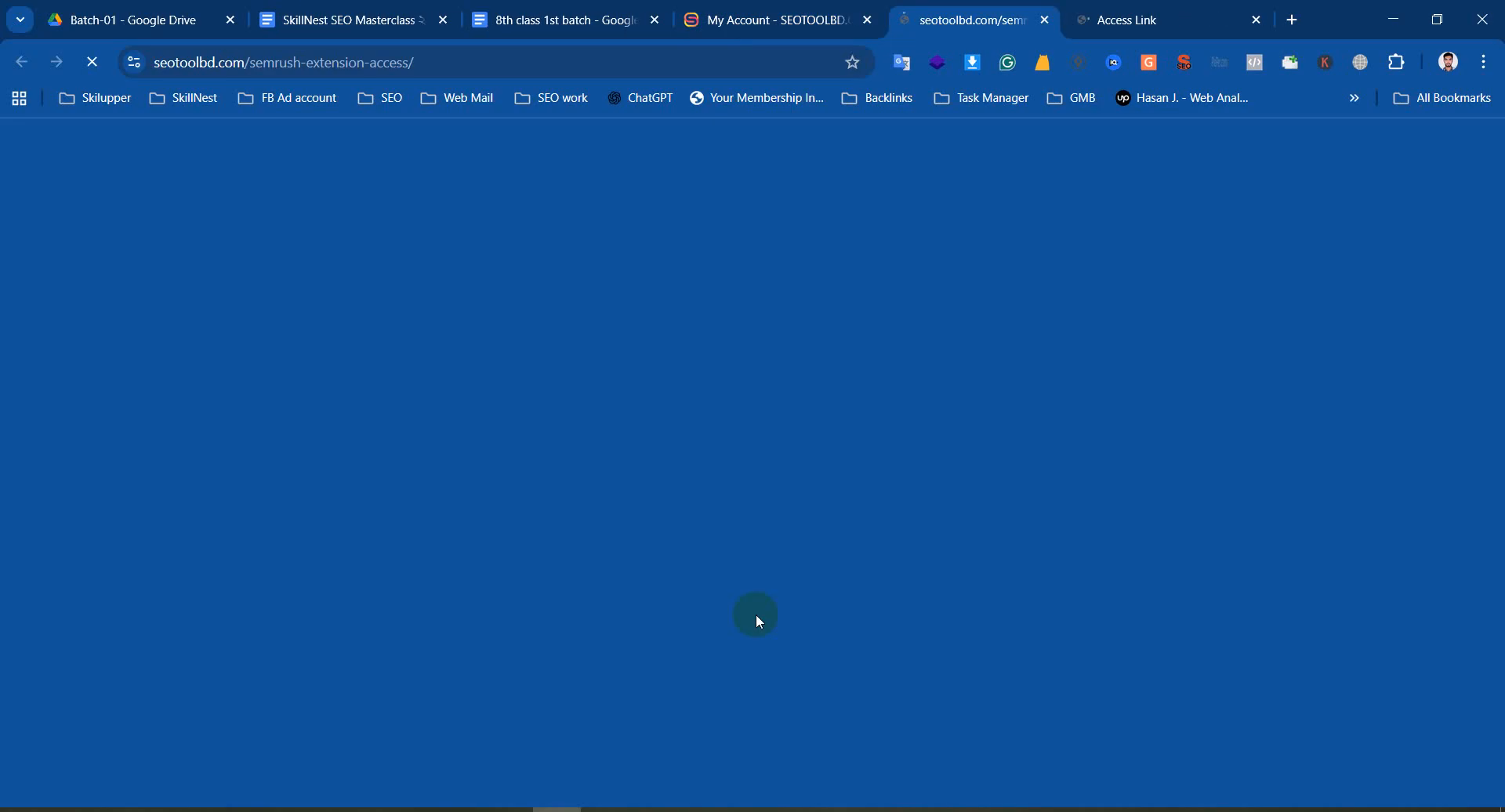
{"action": "key", "text": "ctrl+Tab"}
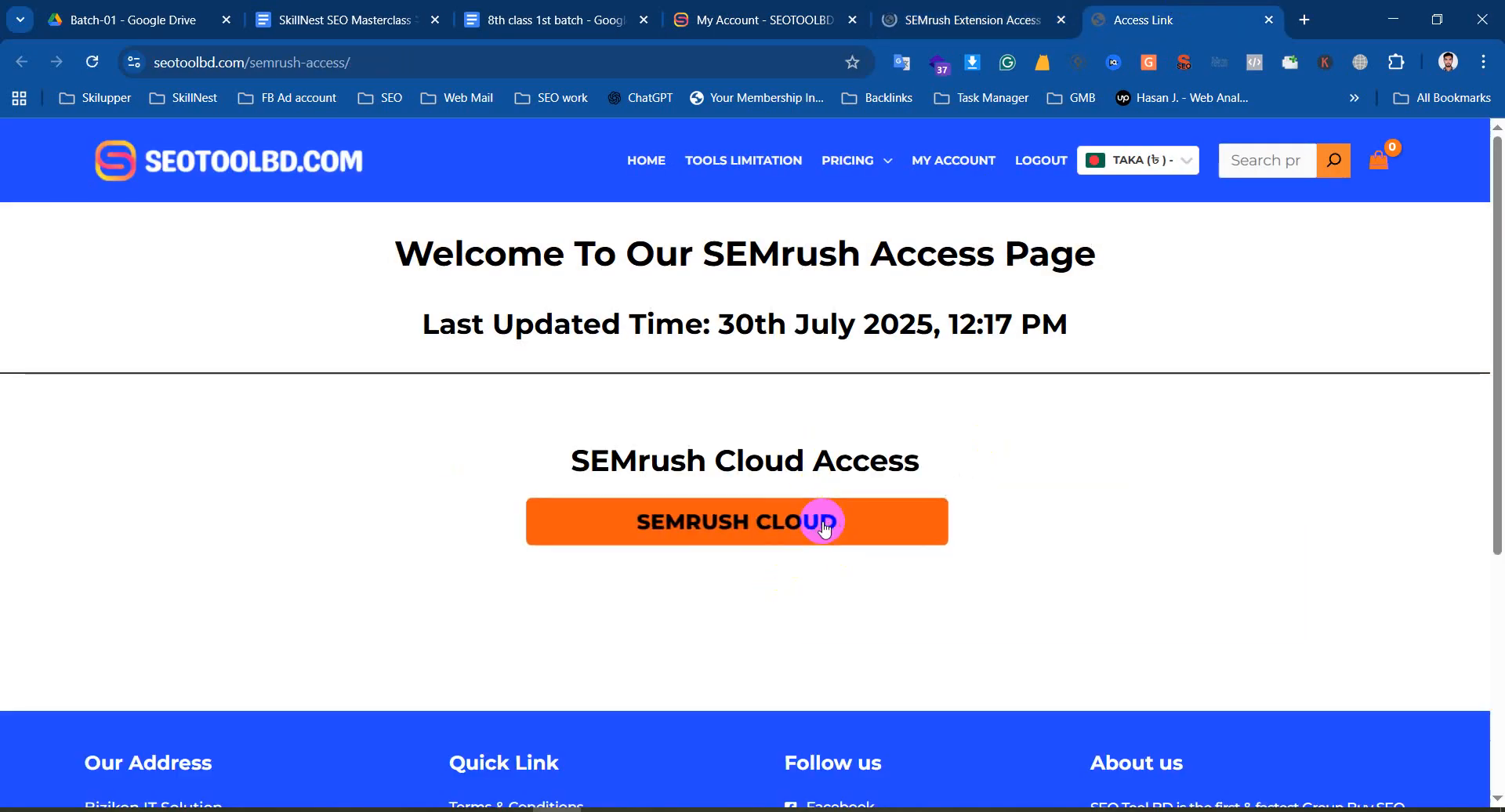
{"action": "key", "text": "ctrl+shift+Tab"}
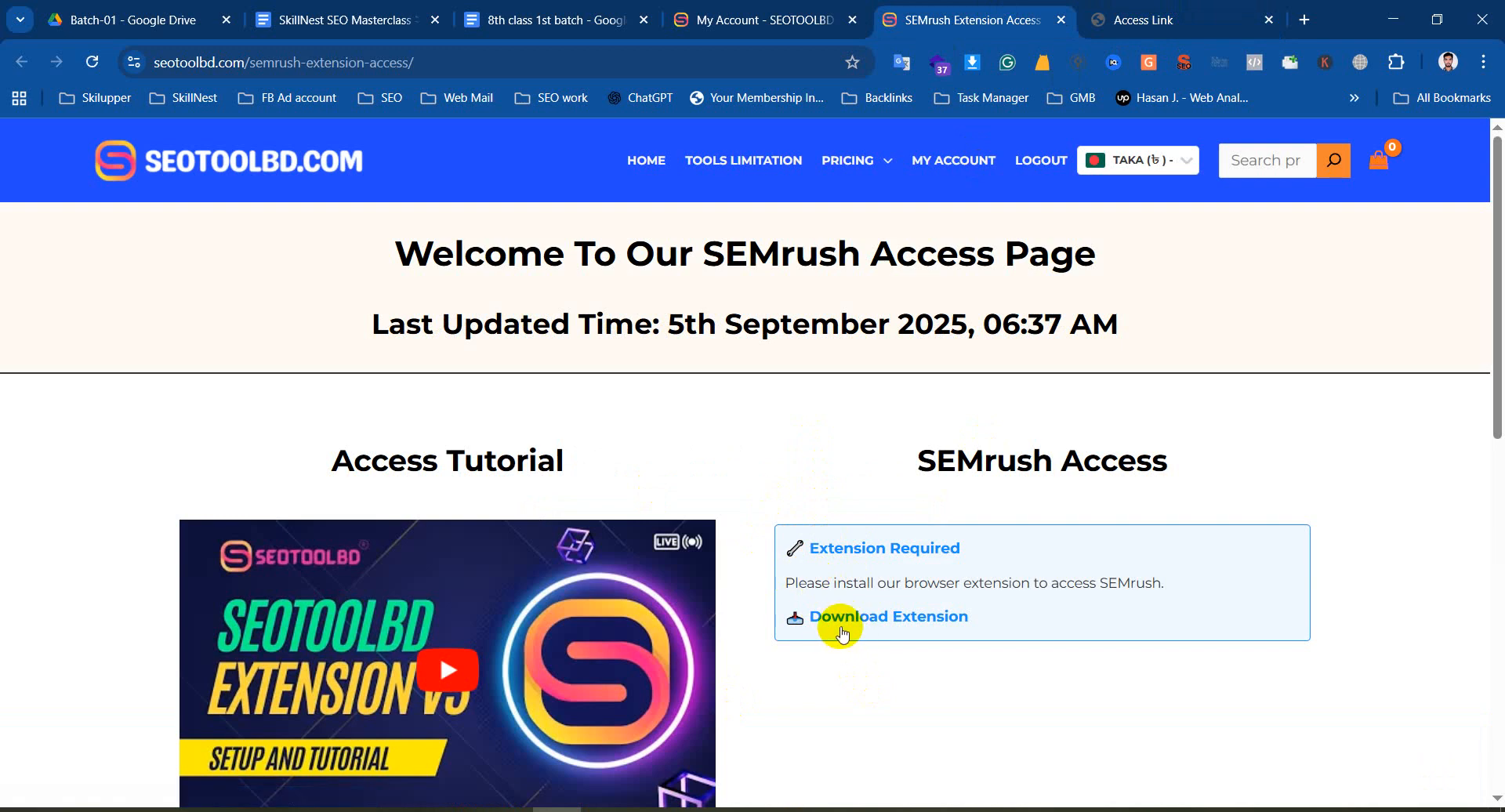
Download the required SEOTOOLBD browser extension from the SEMrush Extension access page
{"action": "scroll", "coordinate": [749, 437], "scroll_direction": "down", "scroll_amount": 3}
{"action": "scroll", "coordinate": [760, 504], "scroll_direction": "up", "scroll_amount": 2}
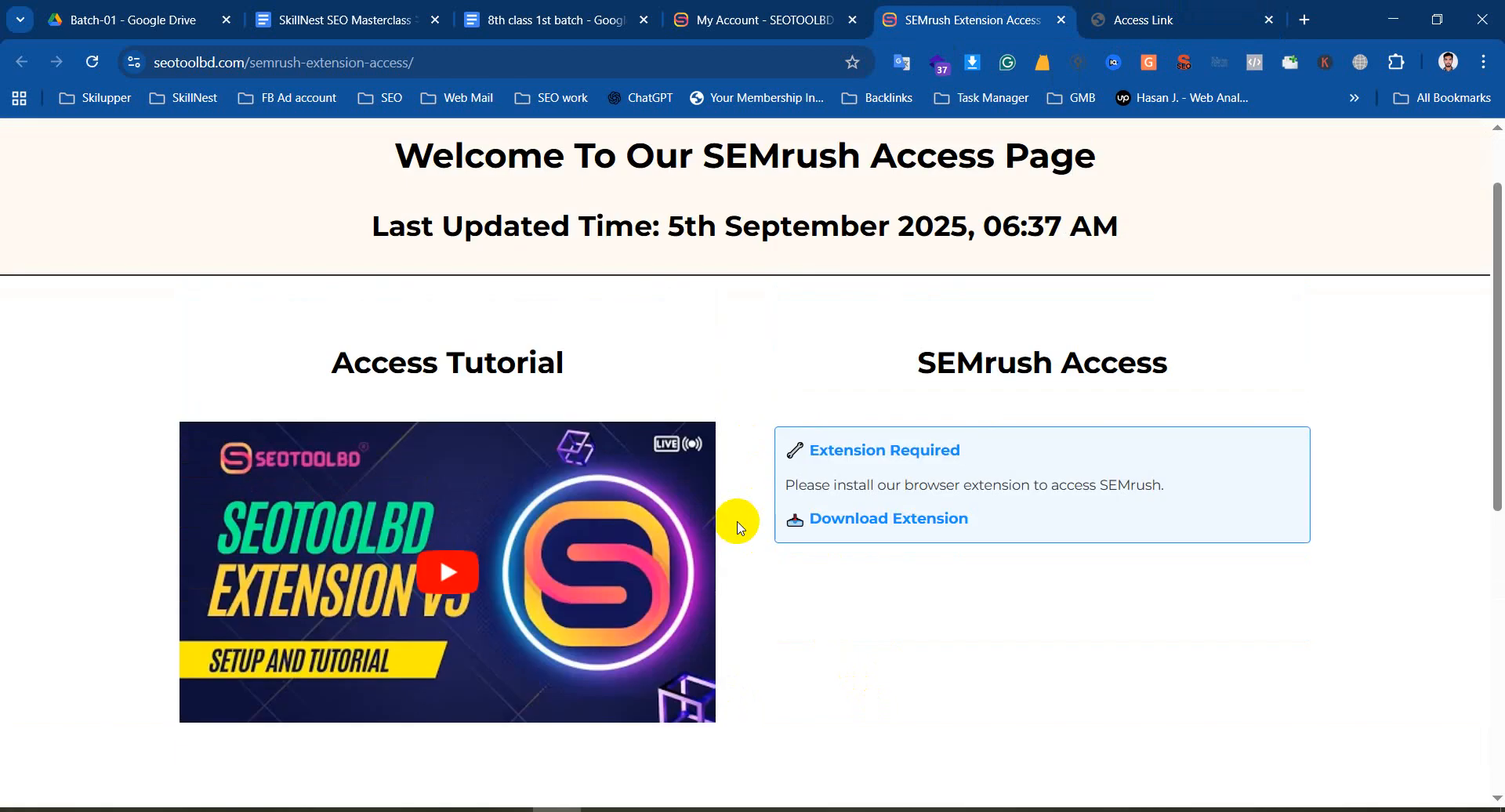
{"action": "scroll", "coordinate": [398, 580], "scroll_direction": "down", "scroll_amount": 1}
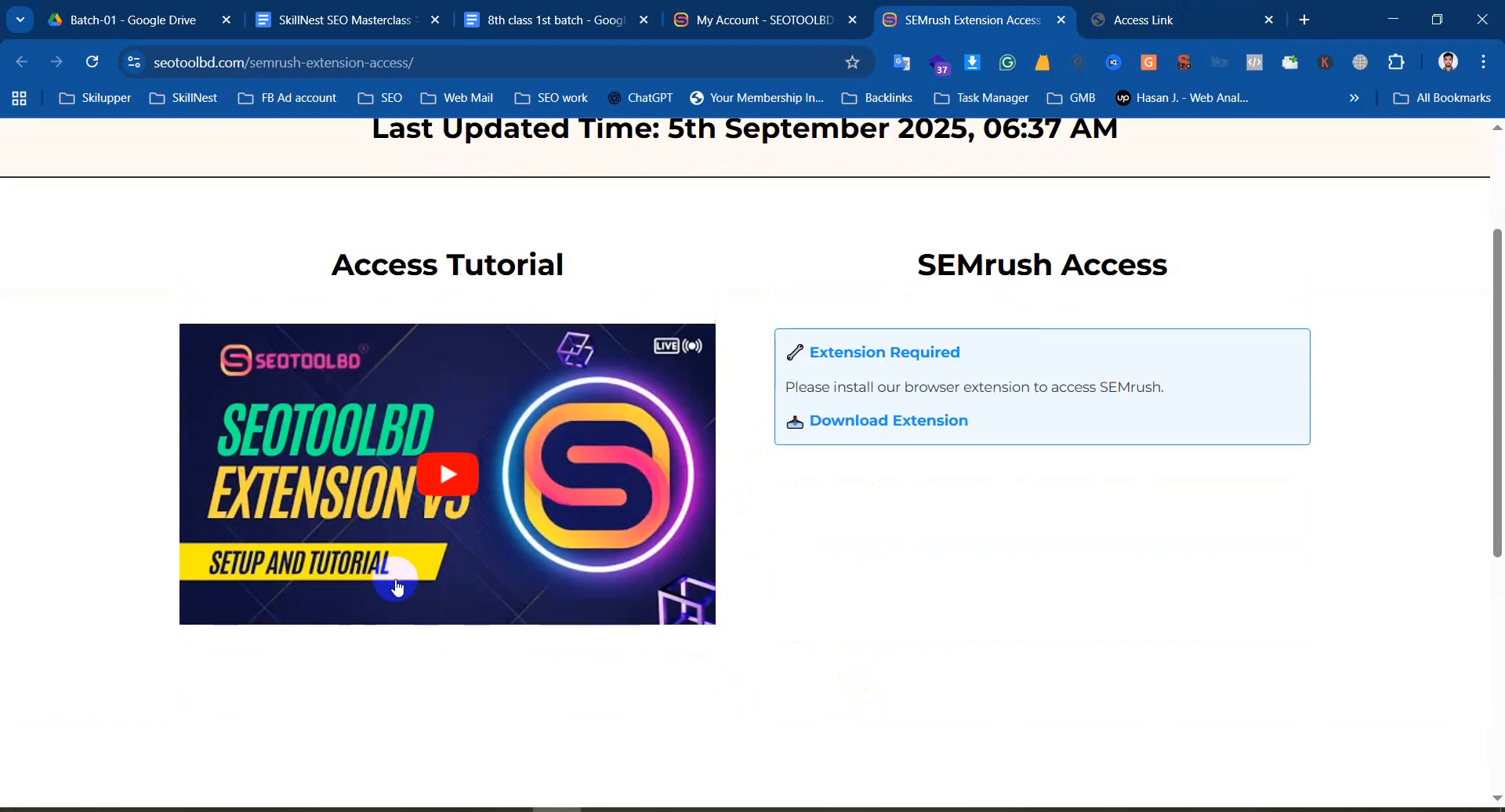
{"action": "left_click", "coordinate": [885, 430]}
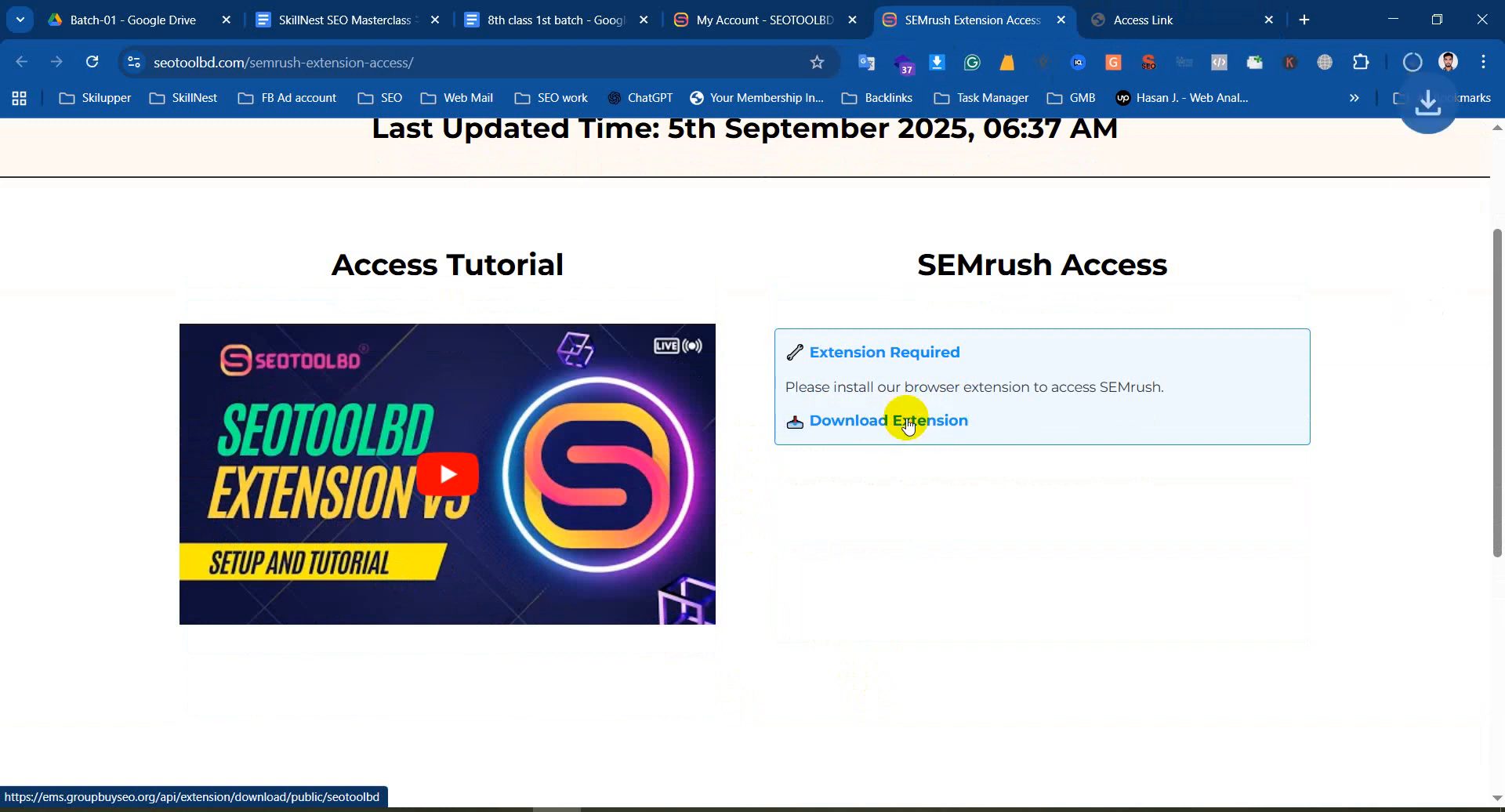
{"action": "left_click", "coordinate": [1483, 62]}
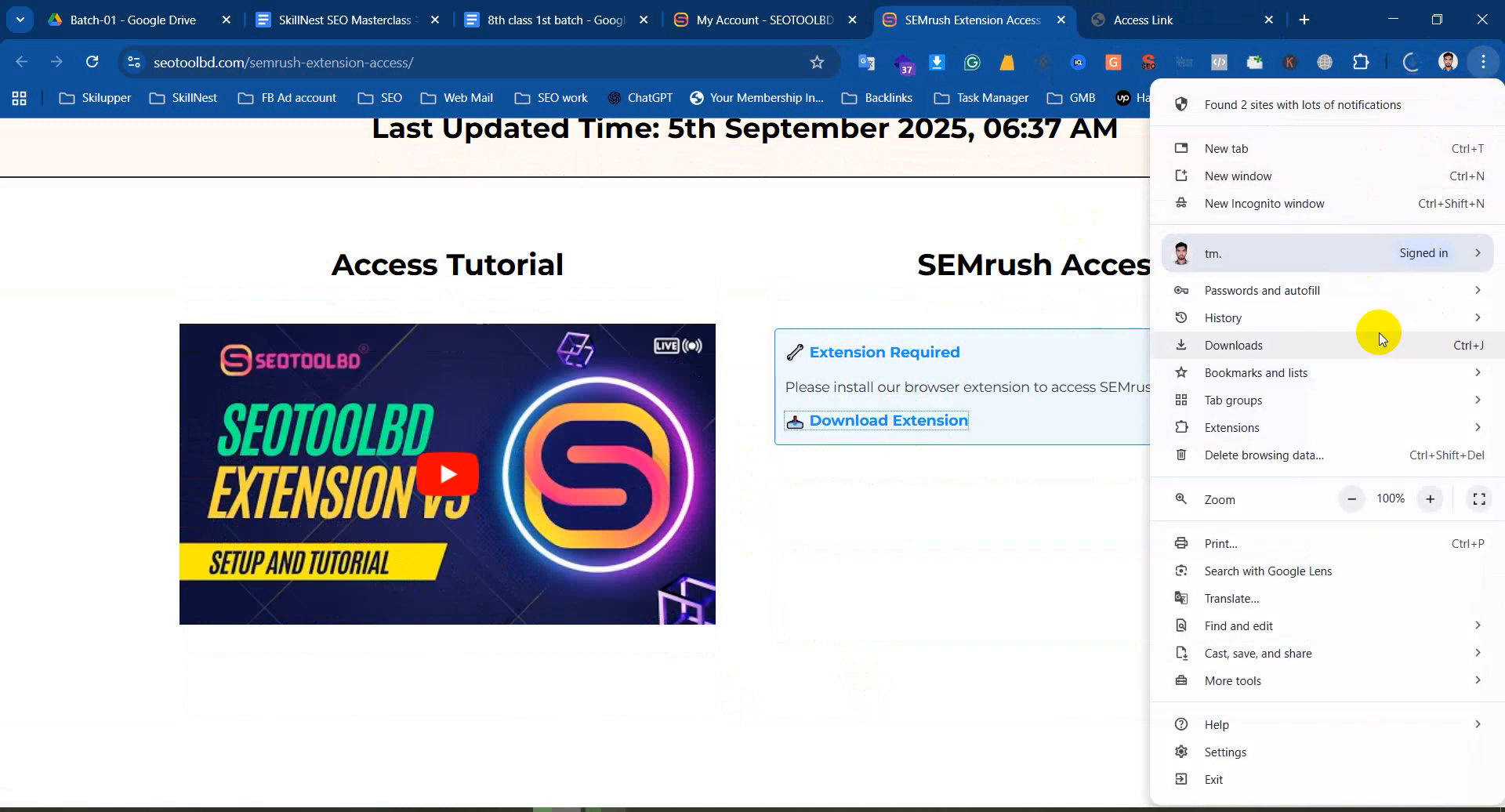
{"action": "mouse_move", "coordinate": [1348, 427]}
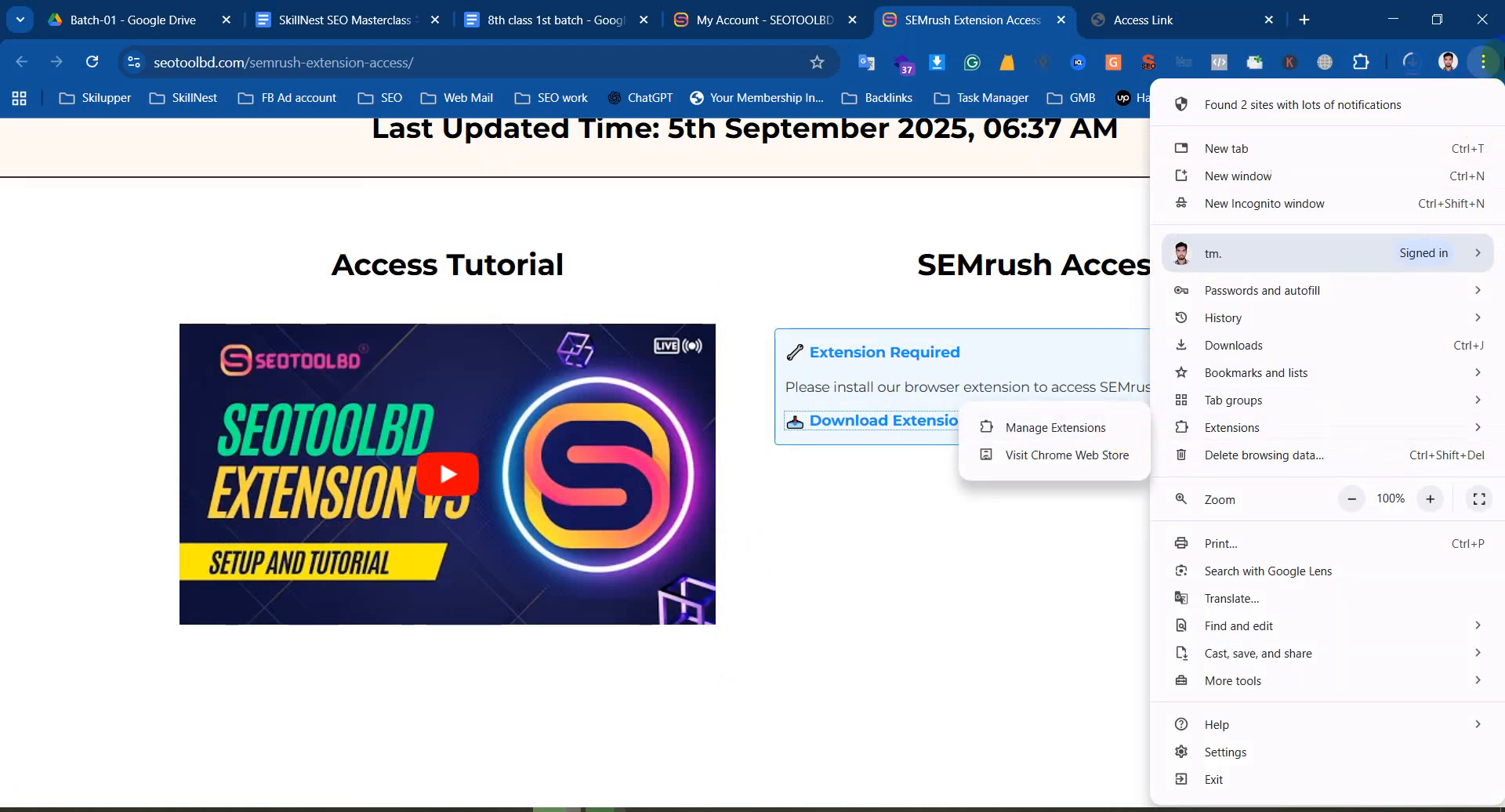
{"action": "mouse_move", "coordinate": [1287, 429]}
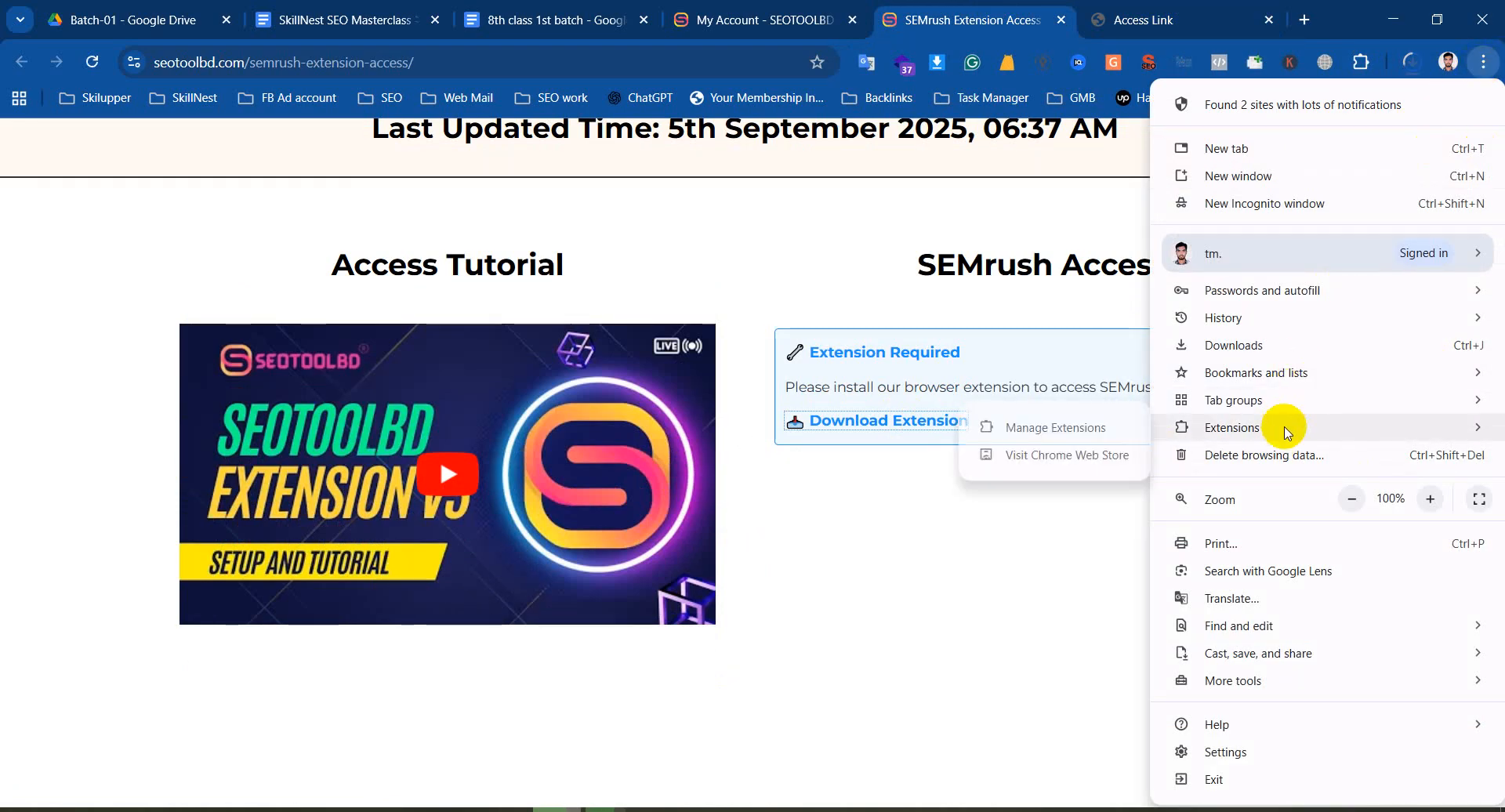
{"action": "left_click", "coordinate": [1056, 428]}
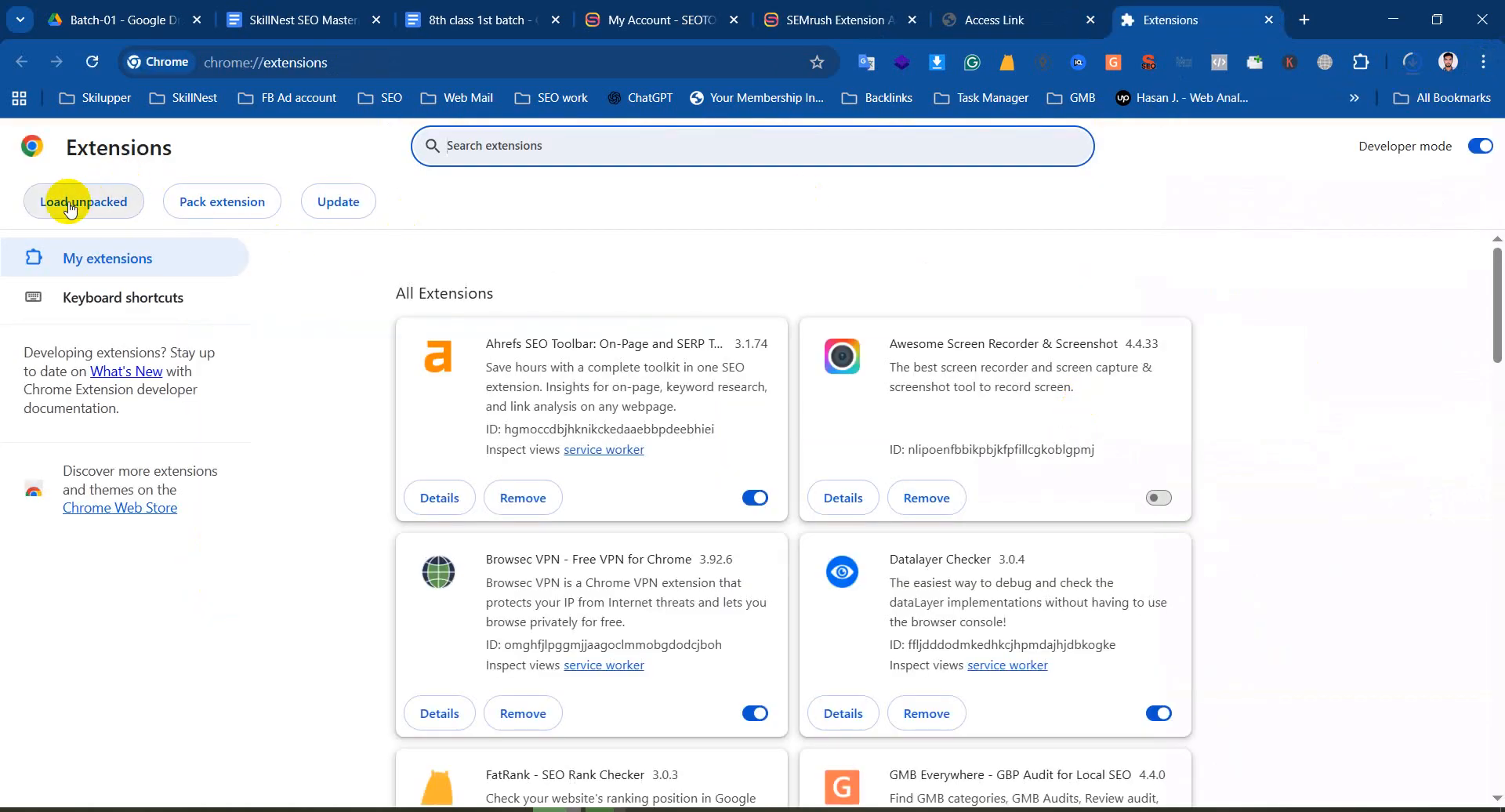
{"action": "left_click", "coordinate": [69, 206]}
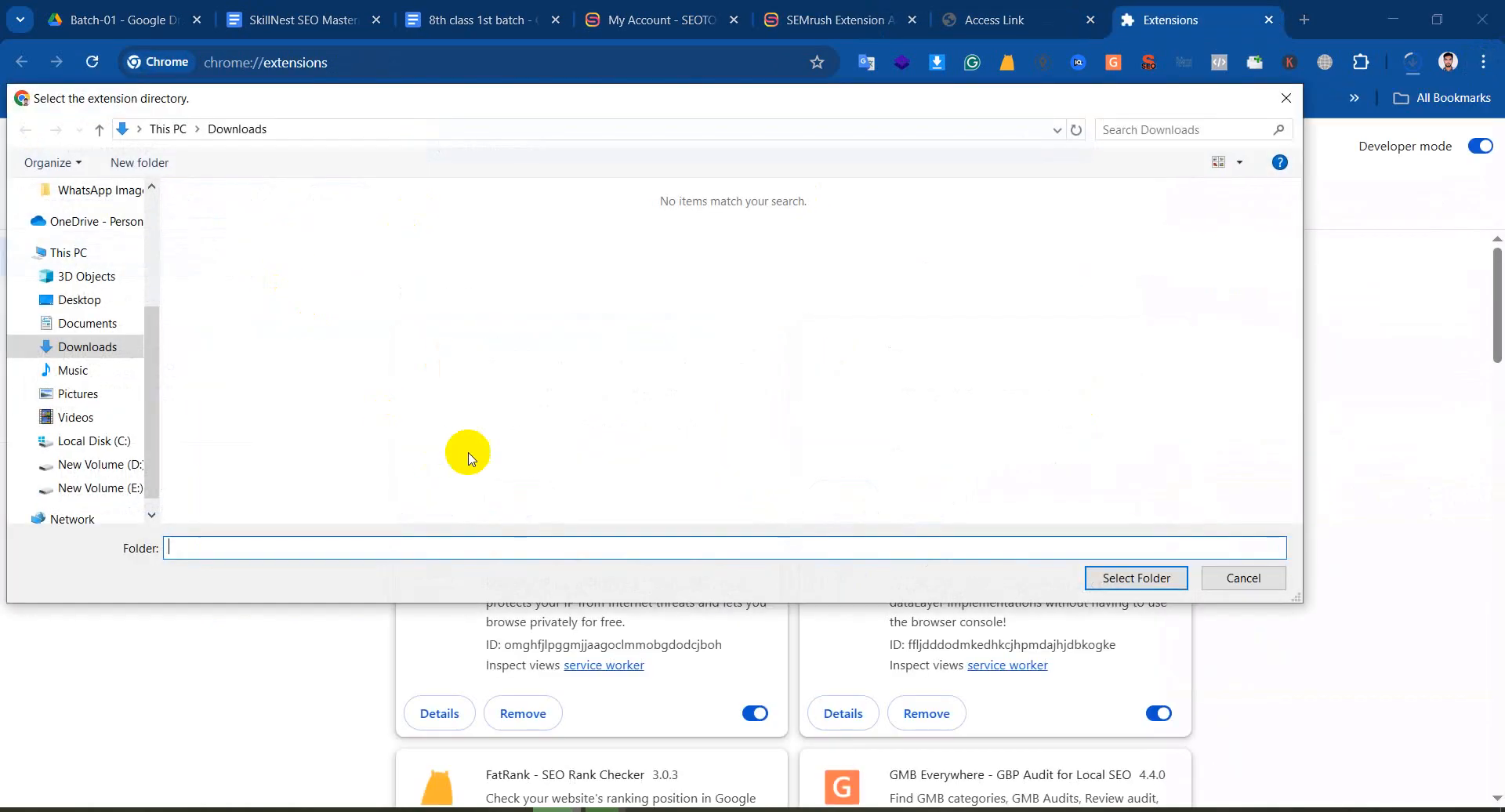
{"action": "scroll", "coordinate": [96, 401], "scroll_direction": "up", "scroll_amount": 2}
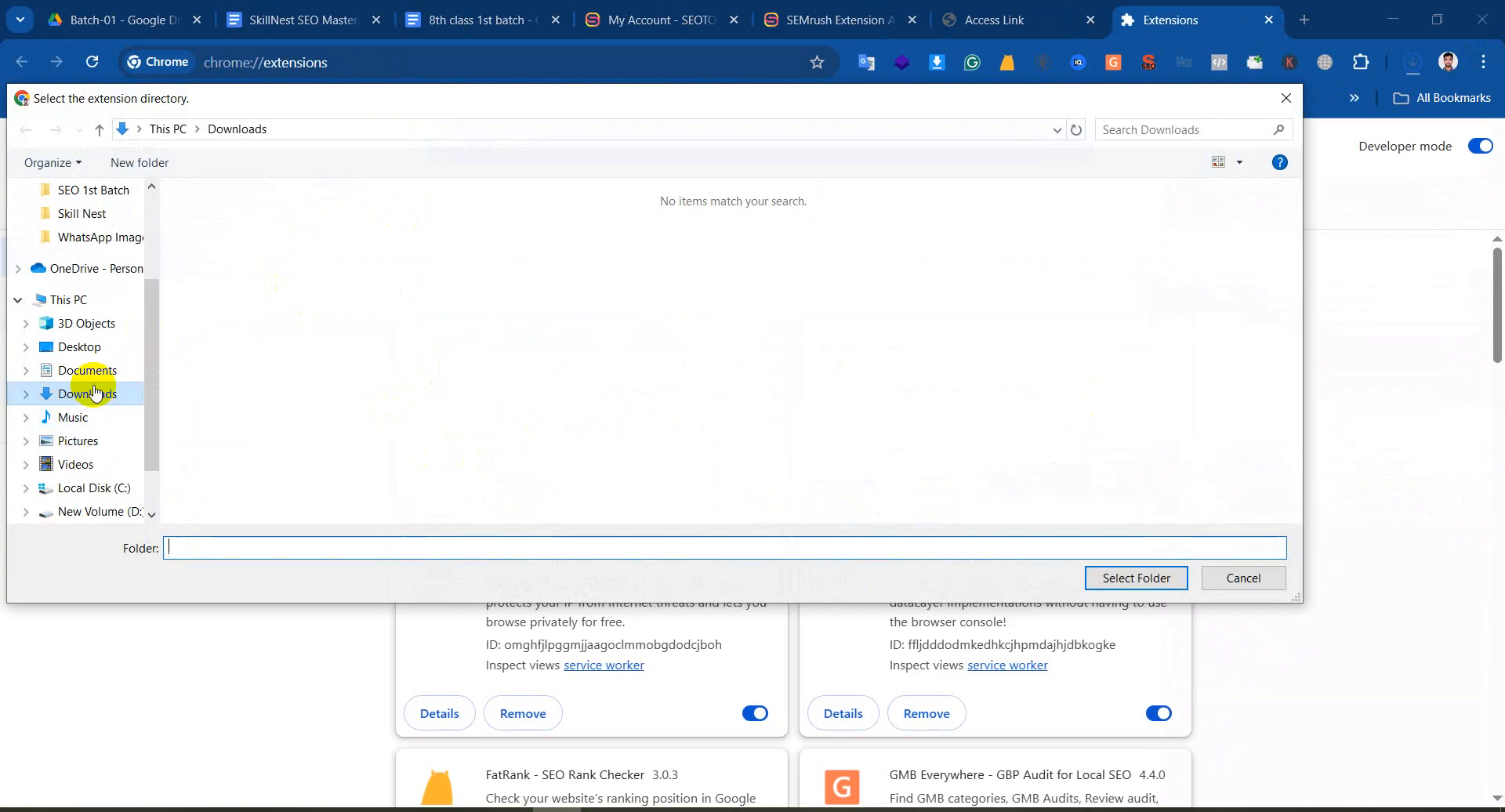
{"action": "left_click", "coordinate": [82, 346]}
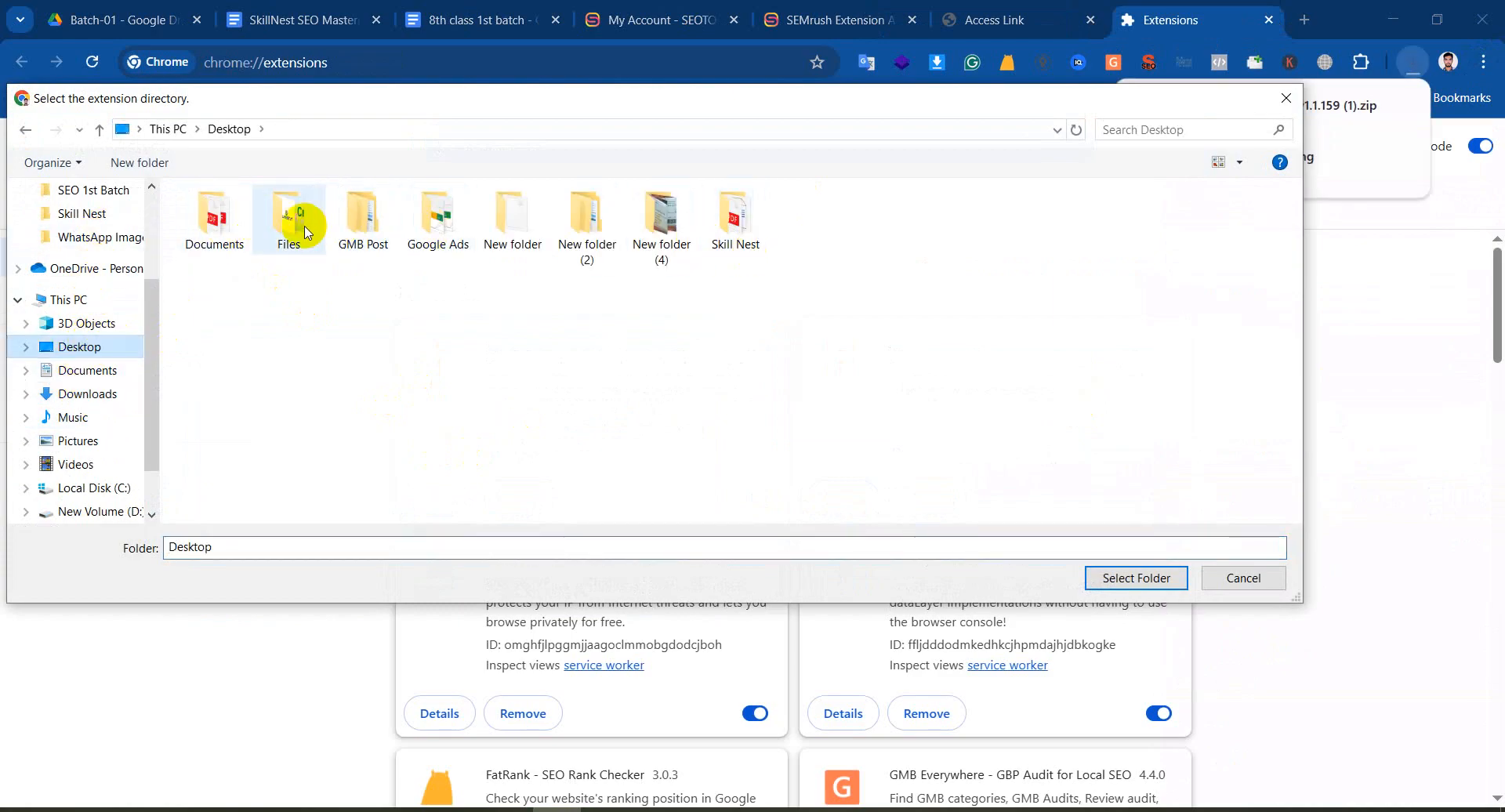
{"action": "double_click", "coordinate": [490, 232]}
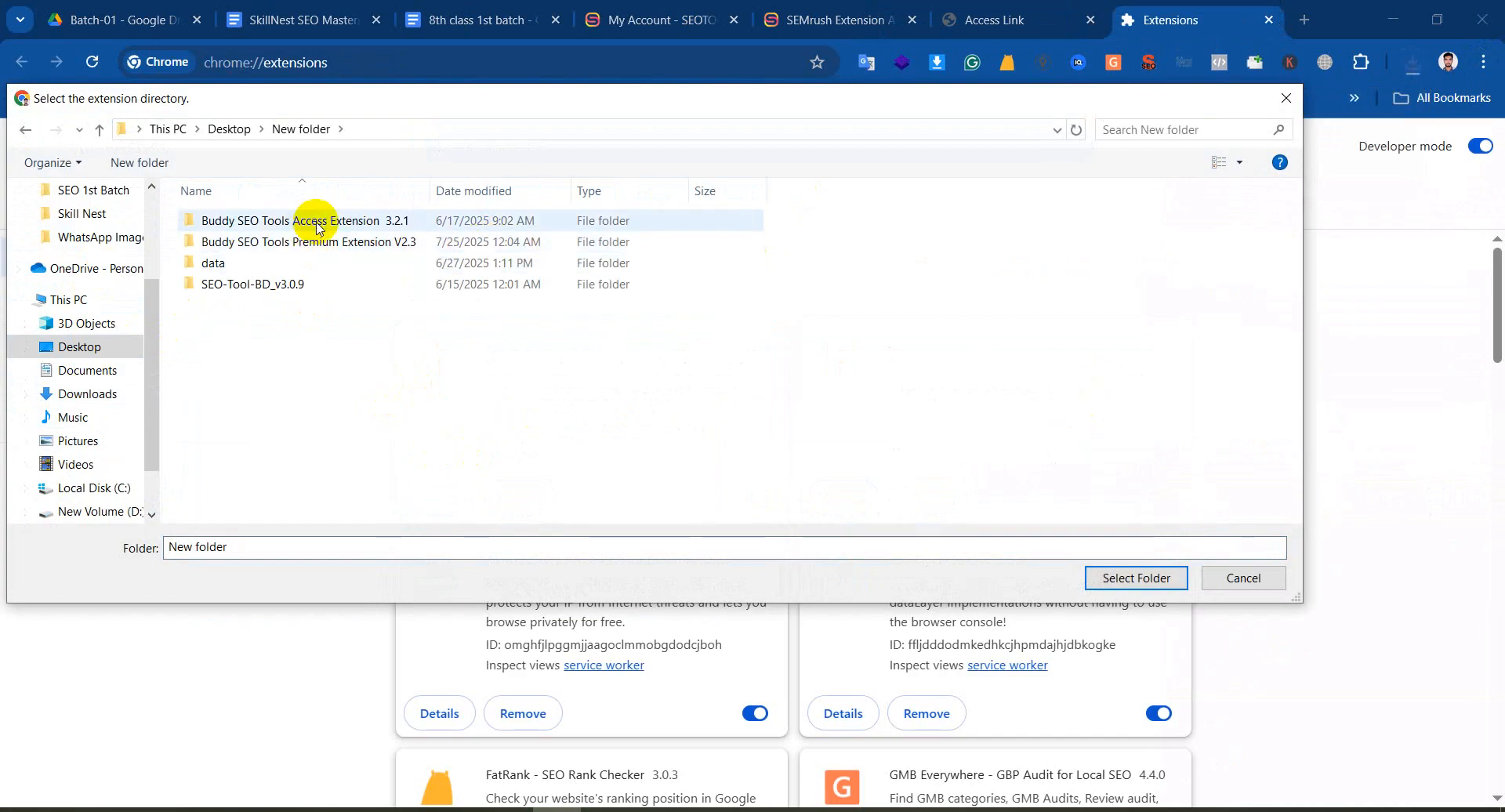
{"action": "left_click", "coordinate": [322, 240]}
{"action": "left_click", "coordinate": [333, 220]}
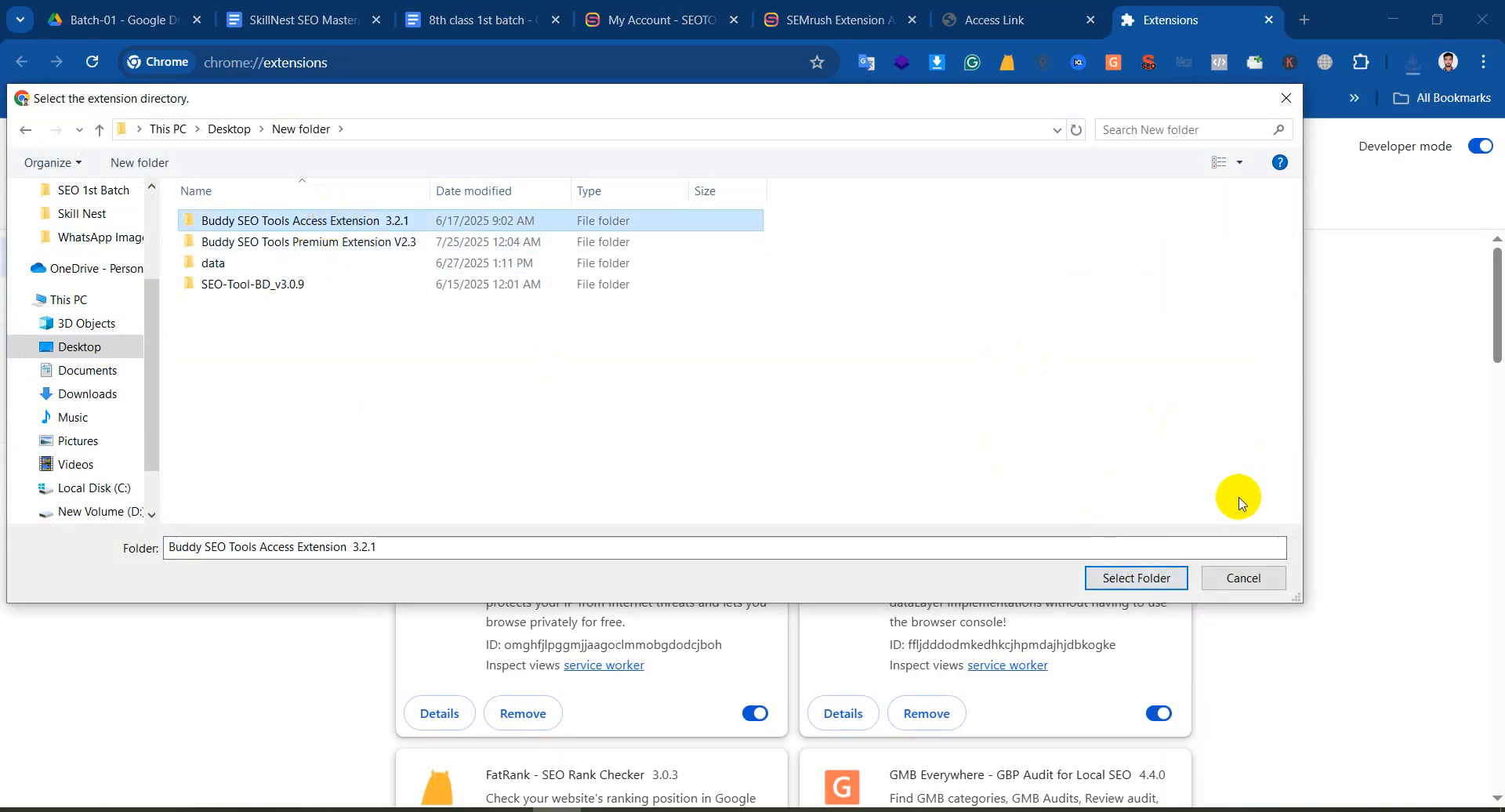
{"action": "left_click", "coordinate": [1245, 580]}
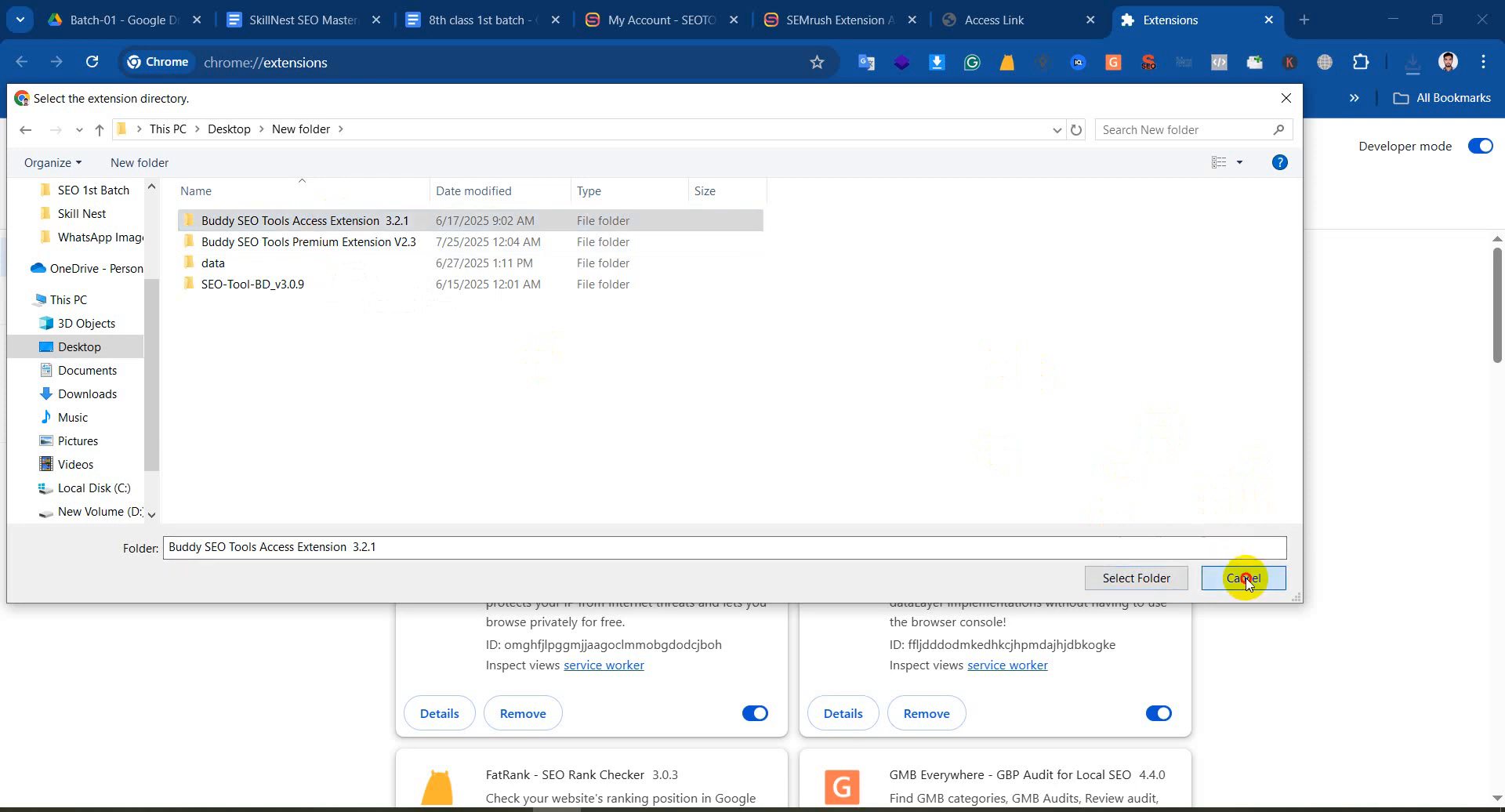
{"action": "left_click", "coordinate": [1245, 580]}
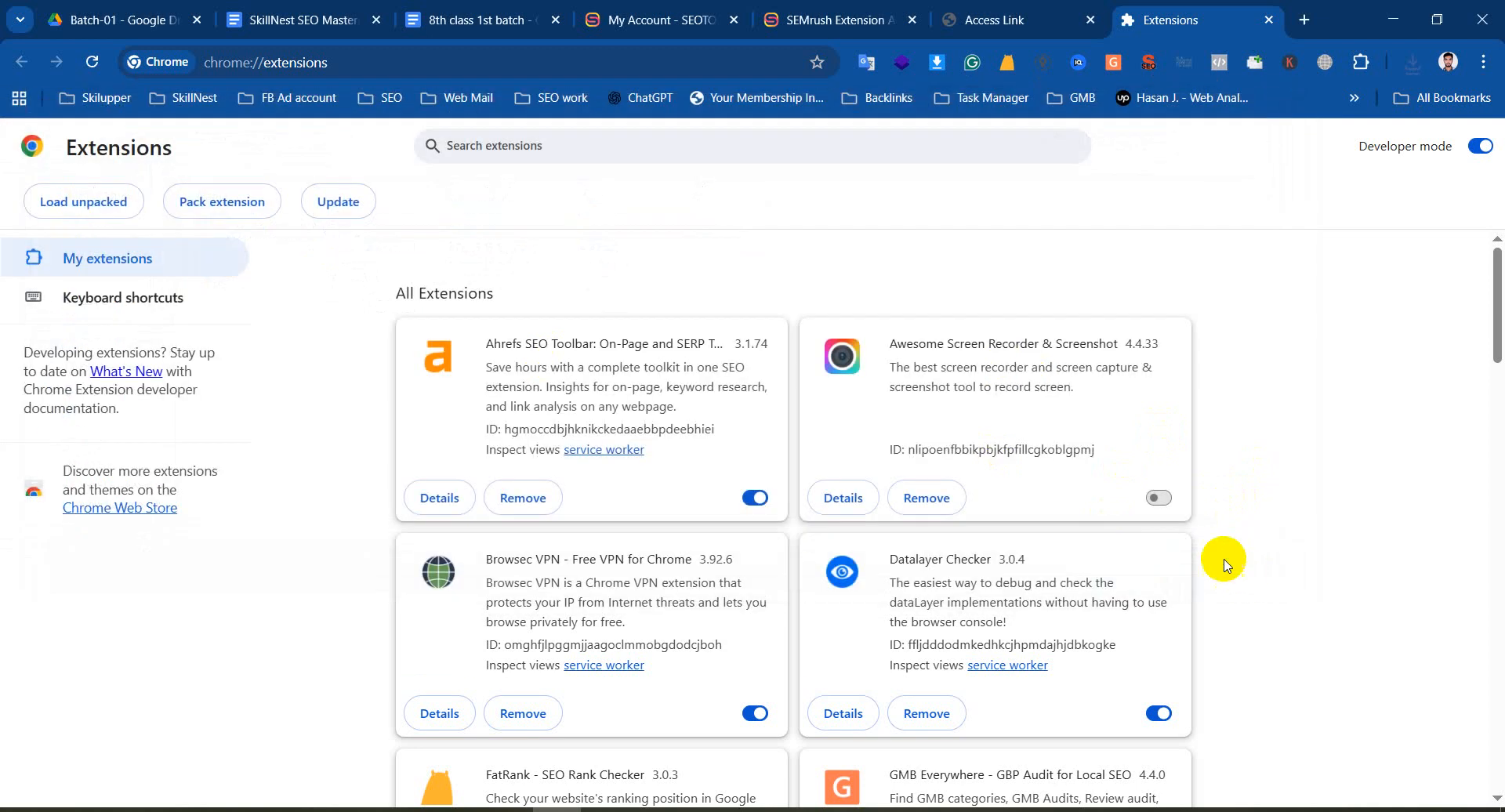
Close the Extensions page, both SEMrush access pages and the SEOTOOLBD account page
{"action": "left_click", "coordinate": [1267, 20]}
{"action": "left_click", "coordinate": [1193, 23]}
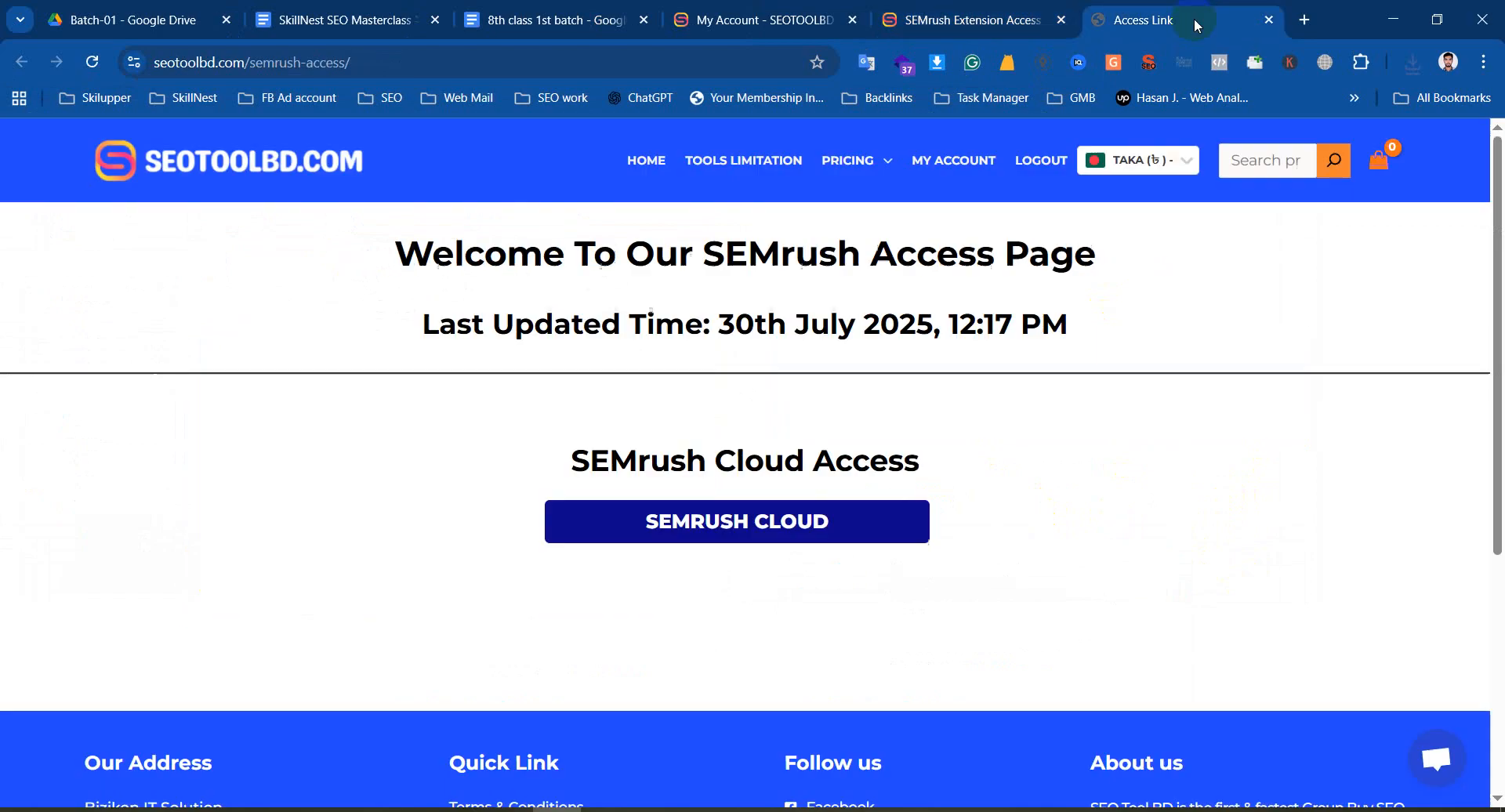
{"action": "left_click", "coordinate": [1043, 8]}
{"action": "left_click", "coordinate": [1059, 21]}
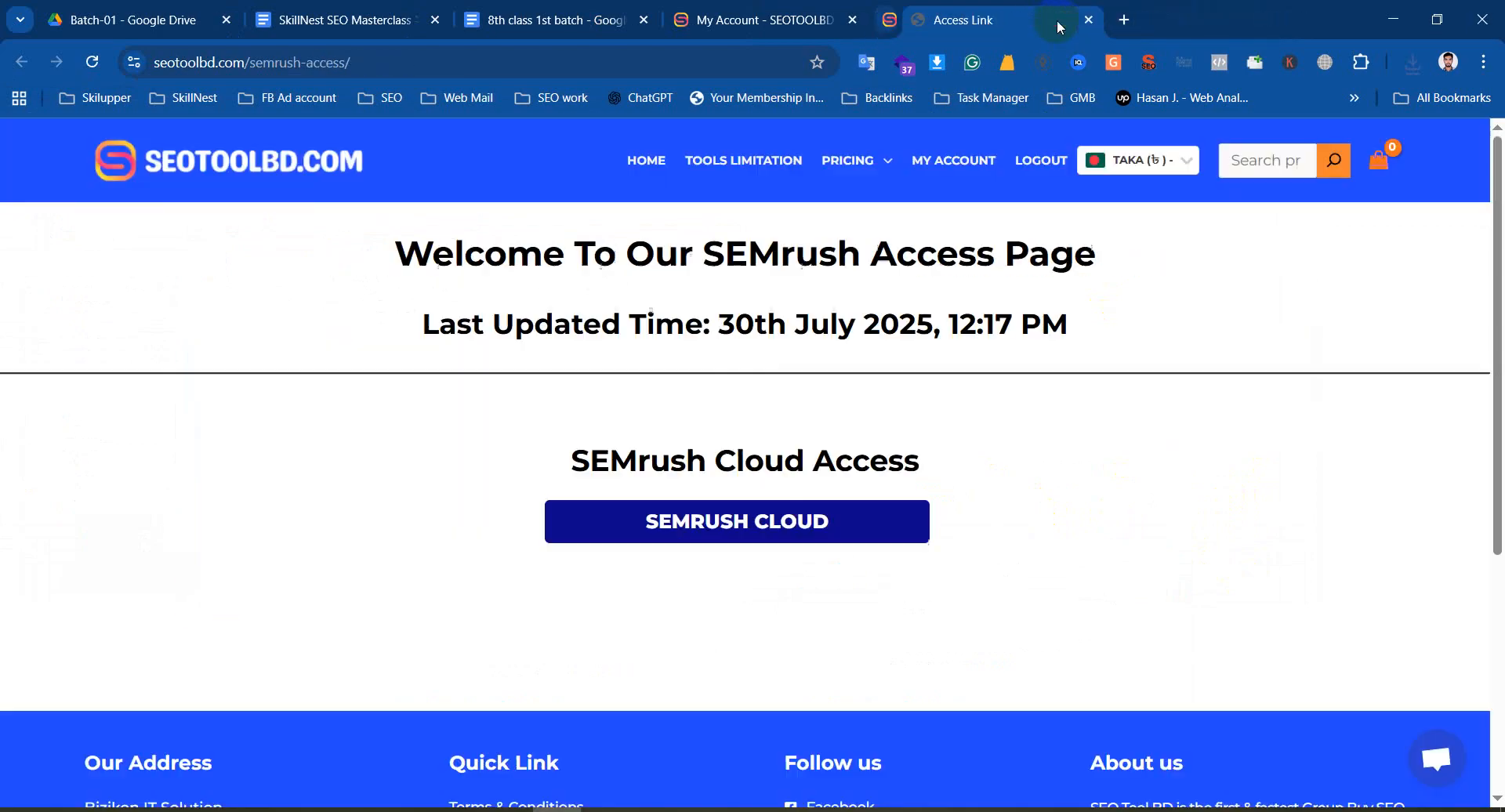
{"action": "left_click", "coordinate": [1059, 21]}
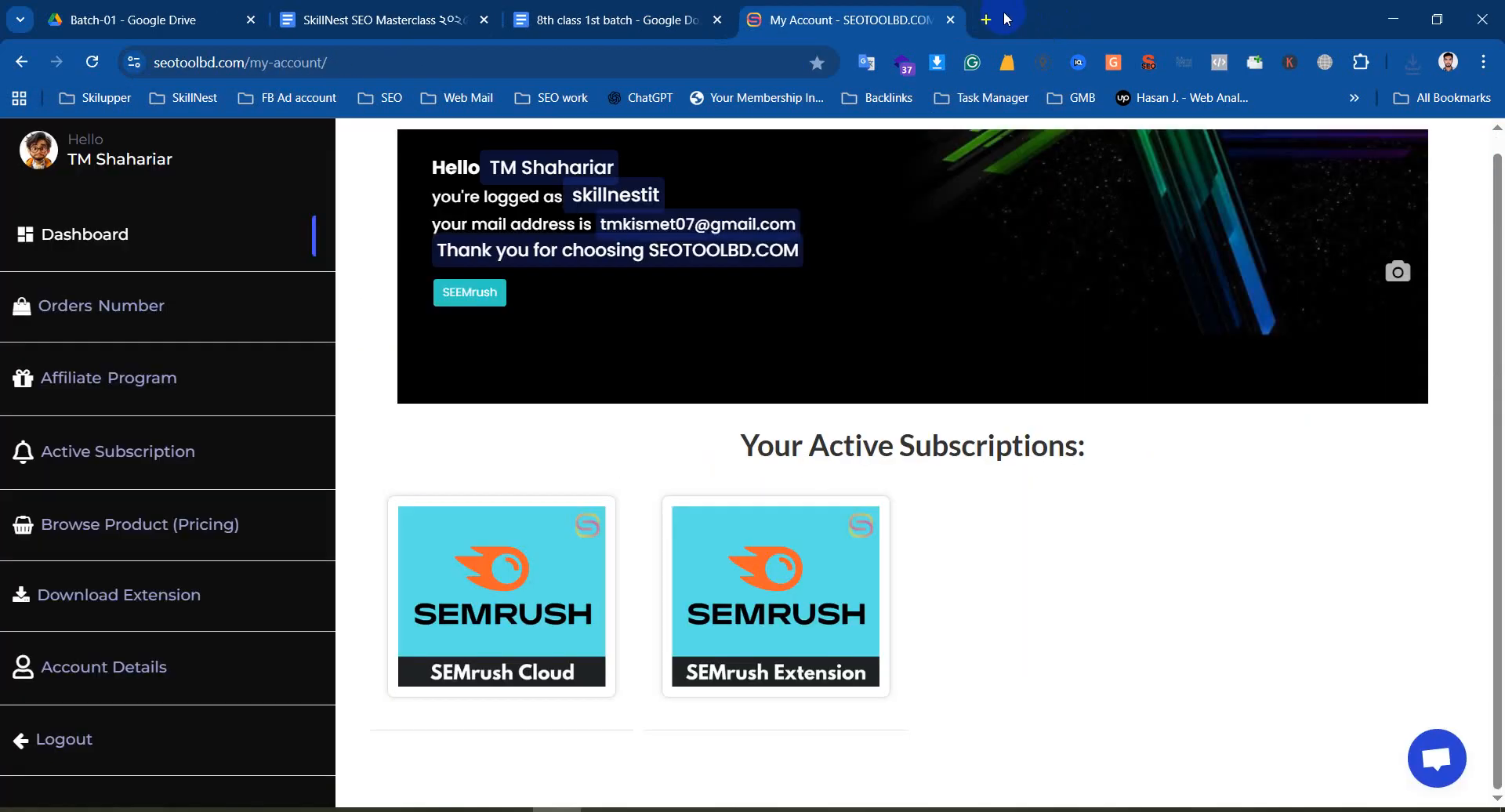
{"action": "left_click", "coordinate": [950, 21]}
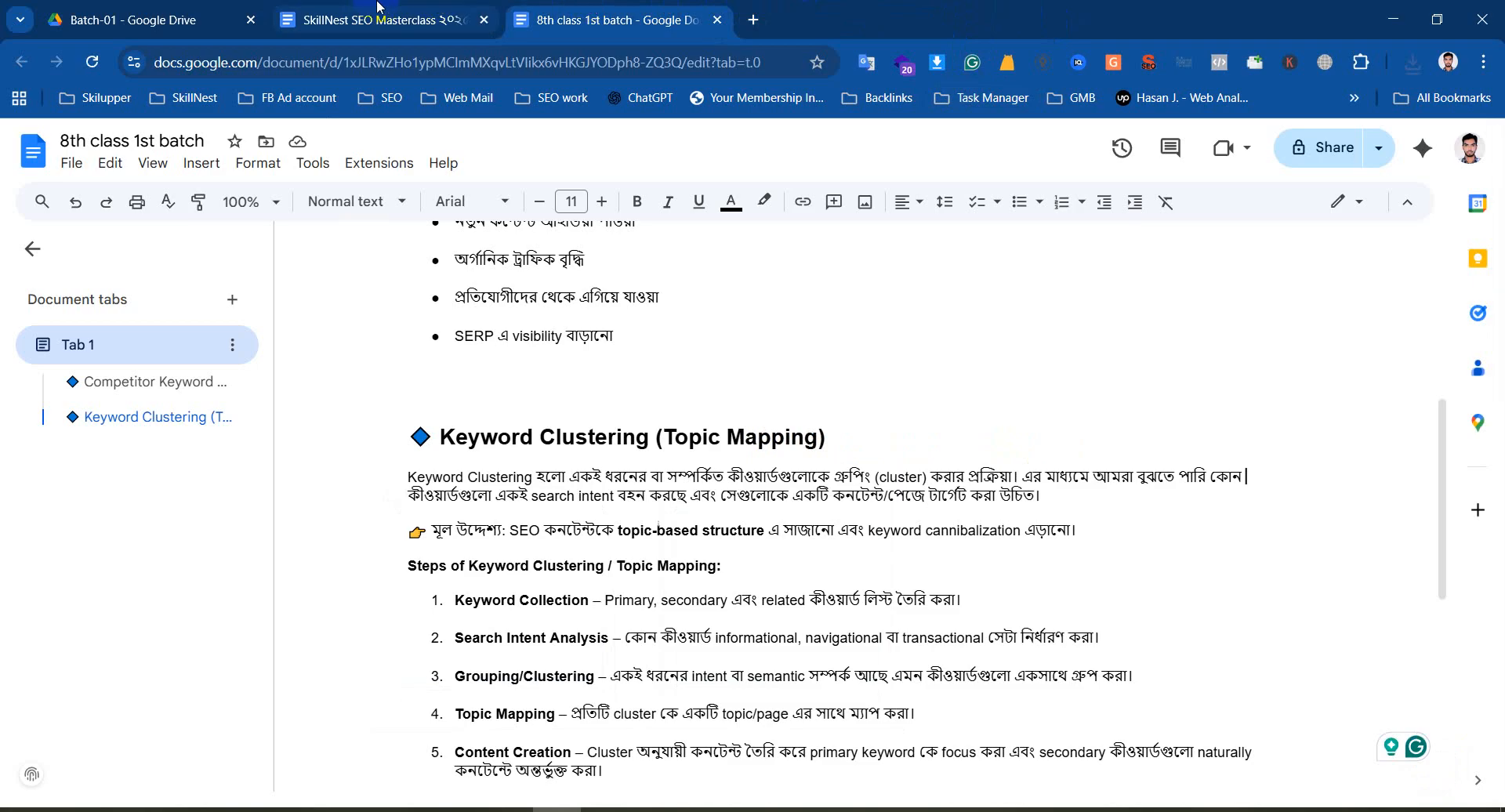
Open the "6th call note Batch 1" document from the Batch-01 Drive folder and close the SkillNest SEO Masterclass document
{"action": "left_click", "coordinate": [228, 11]}
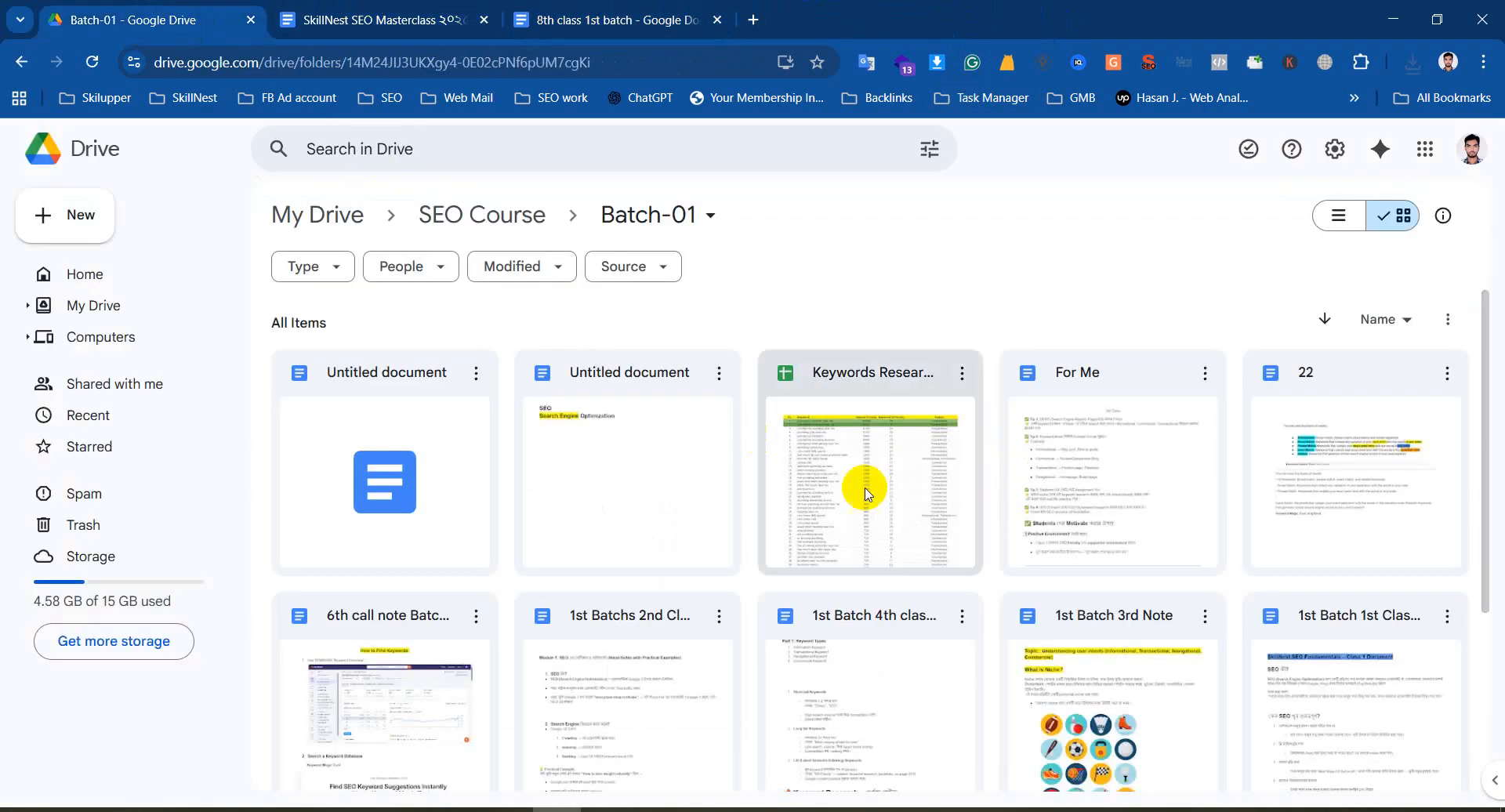
{"action": "scroll", "coordinate": [886, 502], "scroll_direction": "down", "scroll_amount": 3}
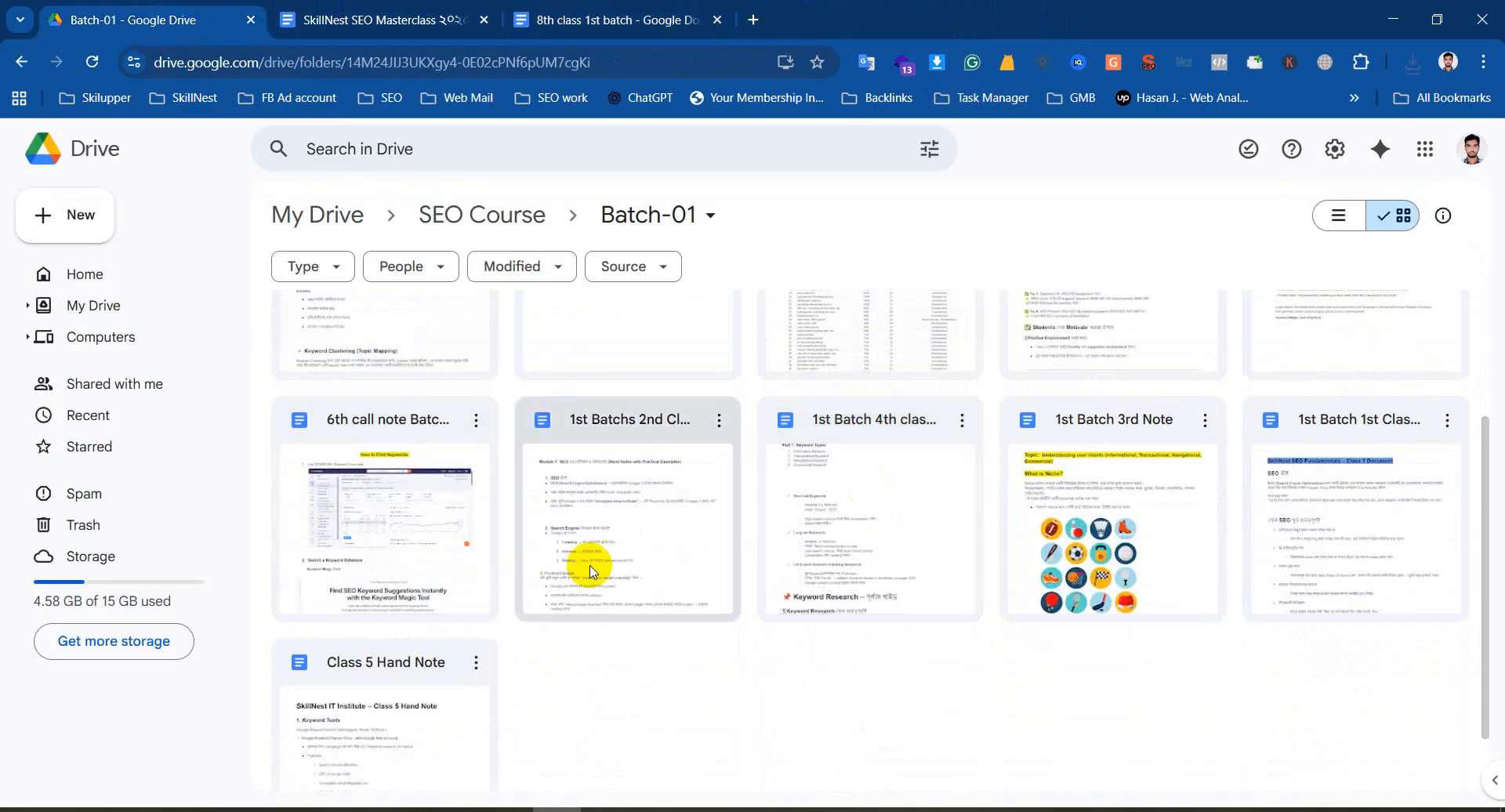
{"action": "scroll", "coordinate": [620, 560], "scroll_direction": "up", "scroll_amount": 2}
{"action": "scroll", "coordinate": [651, 555], "scroll_direction": "up", "scroll_amount": 2}
{"action": "scroll", "coordinate": [596, 541], "scroll_direction": "down", "scroll_amount": 2}
{"action": "double_click", "coordinate": [337, 521]}
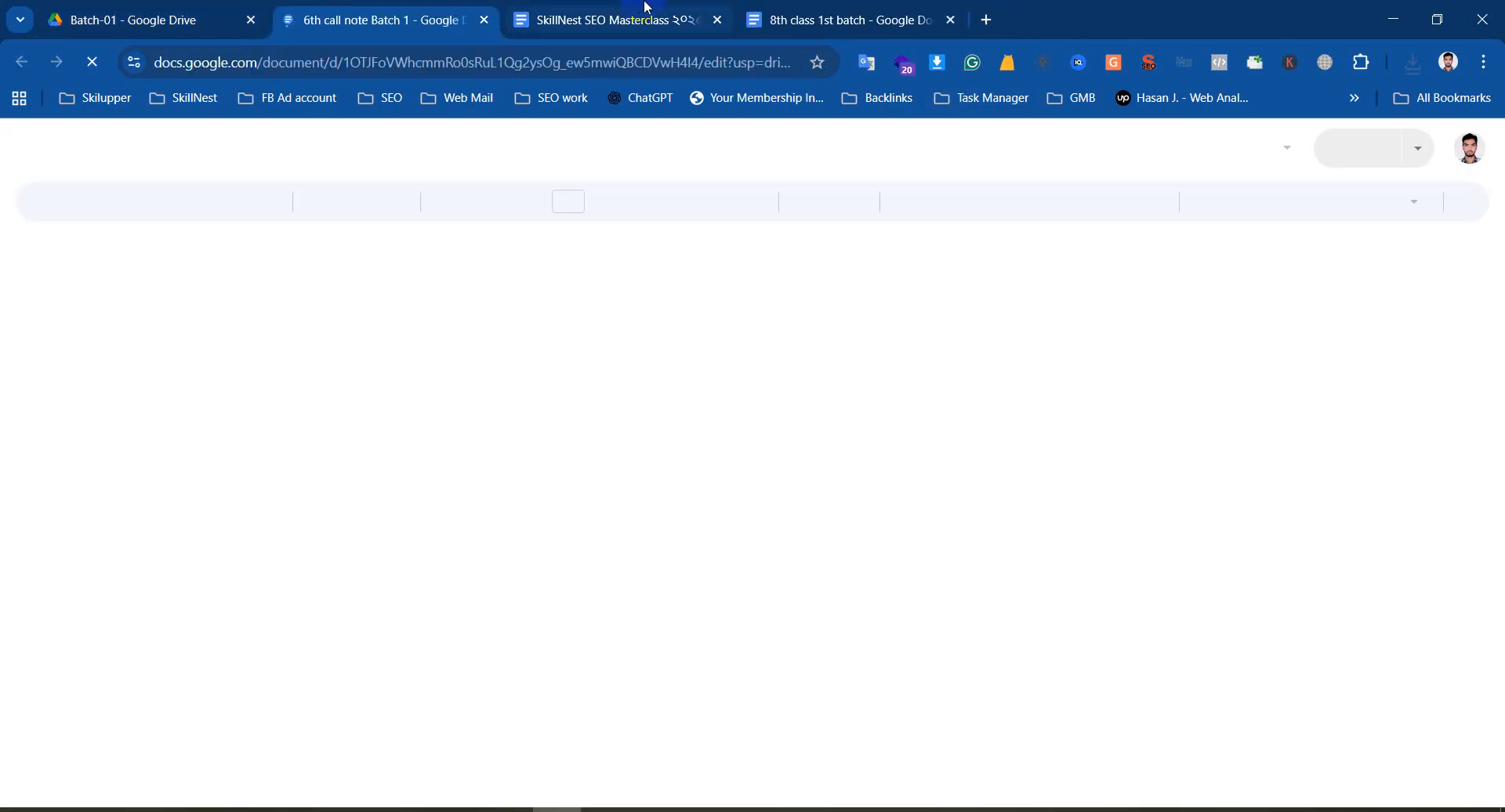
{"action": "left_click", "coordinate": [703, 24]}
{"action": "left_click", "coordinate": [422, 7]}
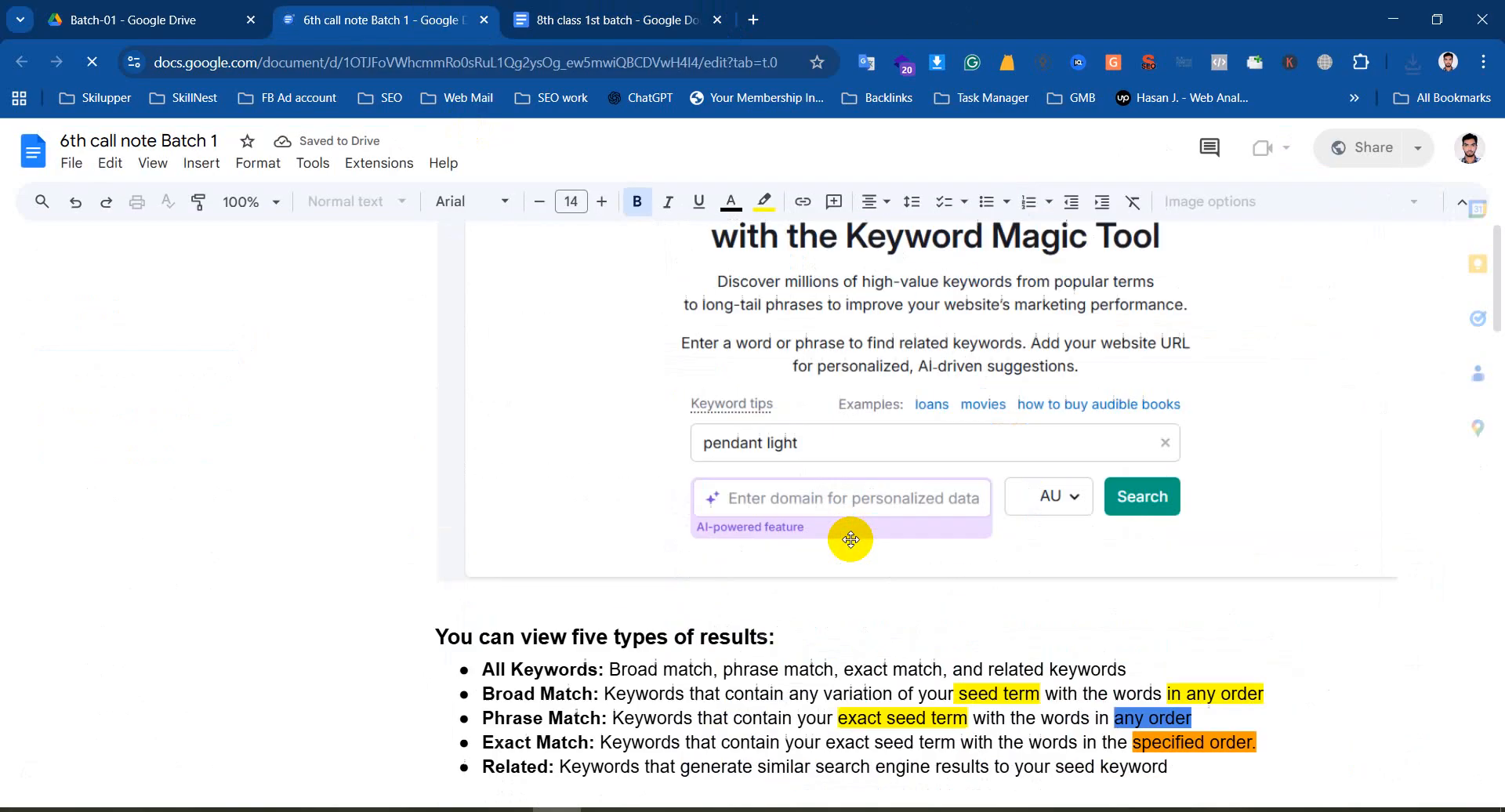
Look through the 6th call note, including its homework links and the SEMRush Keyword Difficulty (KD) Level table
{"action": "scroll", "coordinate": [850, 540], "scroll_direction": "up", "scroll_amount": 8}
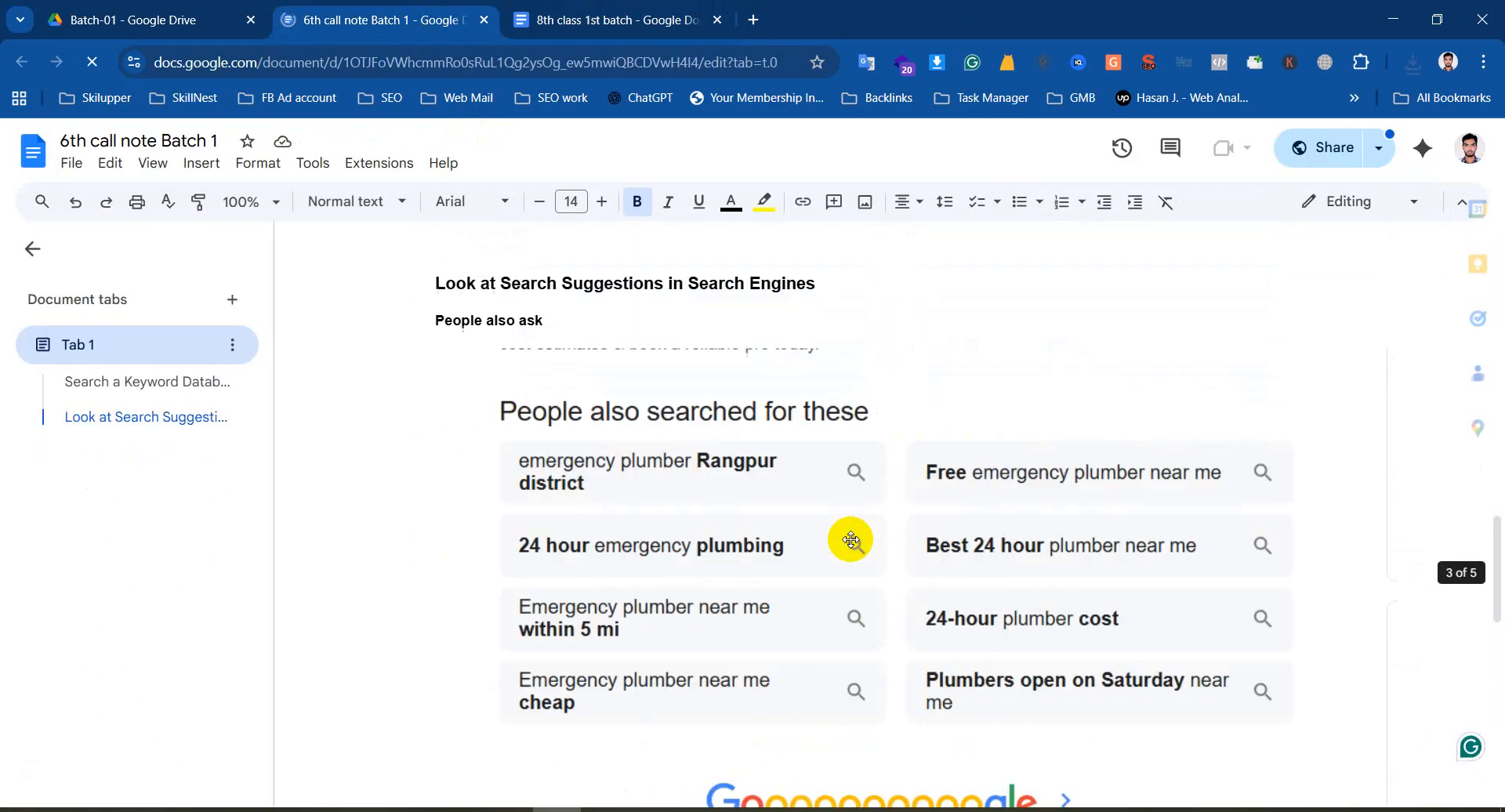
{"action": "scroll", "coordinate": [851, 540], "scroll_direction": "up", "scroll_amount": 8}
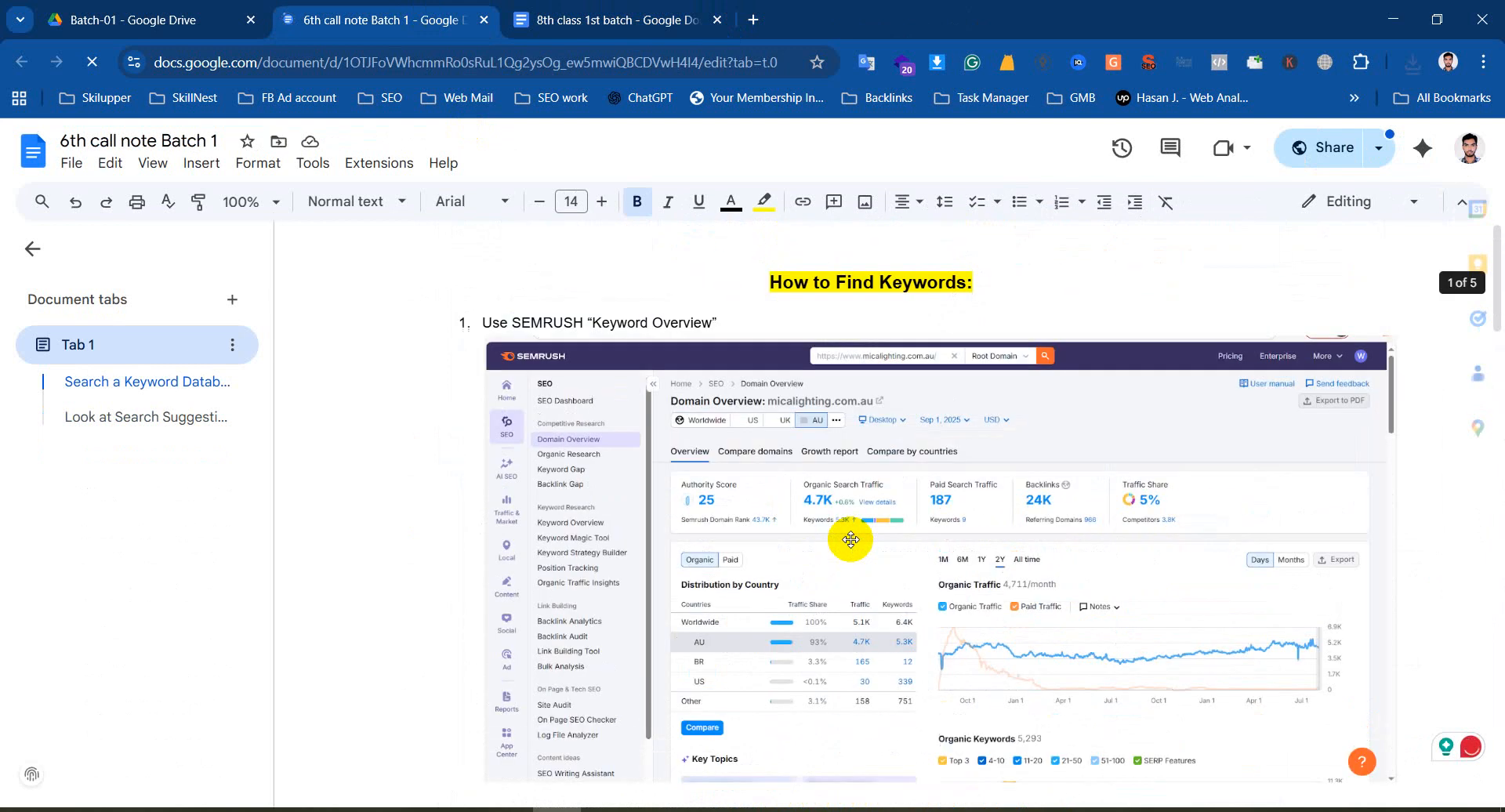
{"action": "scroll", "coordinate": [850, 540], "scroll_direction": "down", "scroll_amount": 15}
{"action": "scroll", "coordinate": [851, 540], "scroll_direction": "down", "scroll_amount": 12}
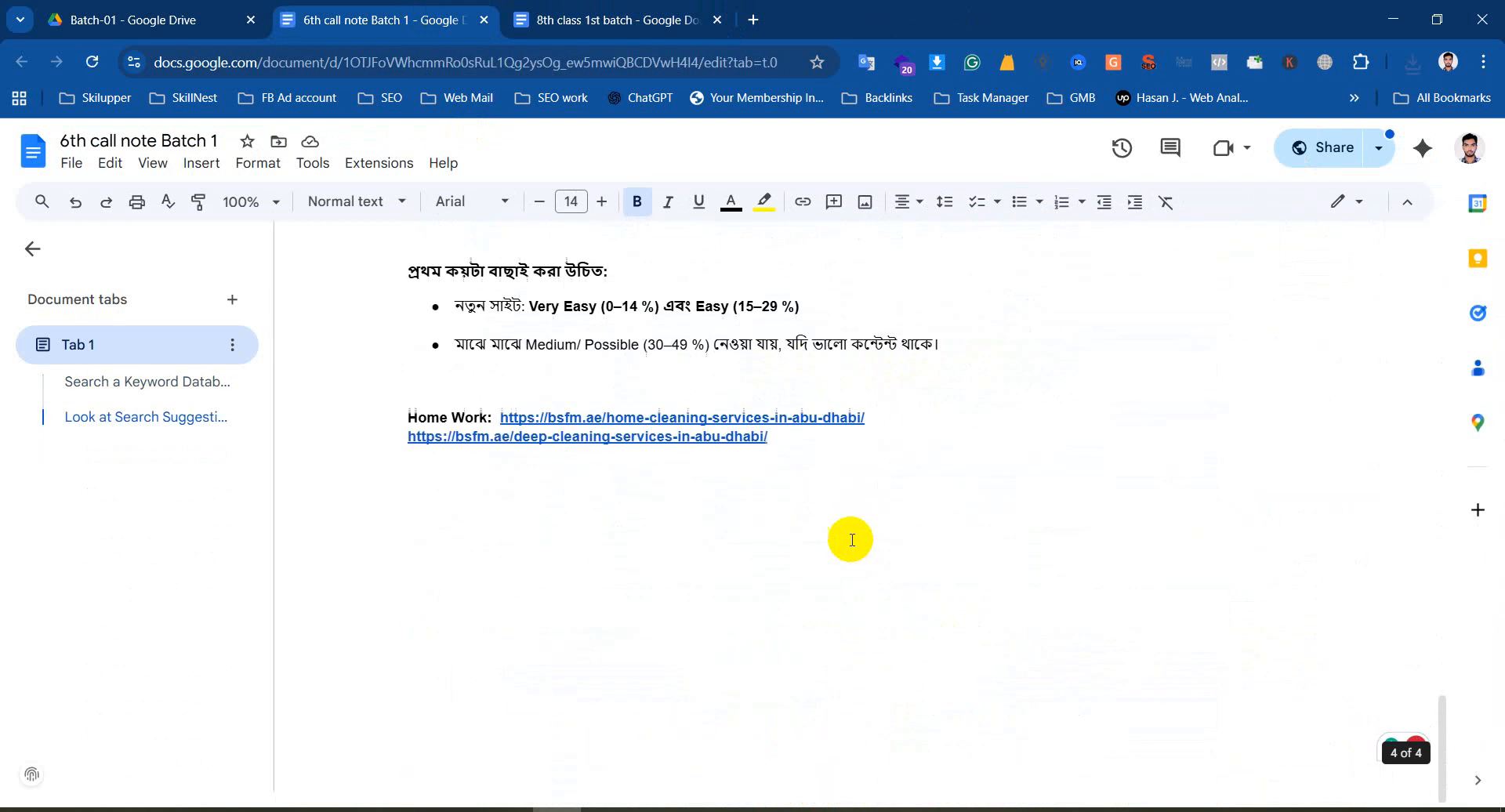
{"action": "scroll", "coordinate": [852, 540], "scroll_direction": "up", "scroll_amount": 5}
Check the Google Meet window with the class participants and return to the 6th call note in Chrome
{"action": "mouse_move", "coordinate": [604, 810]}
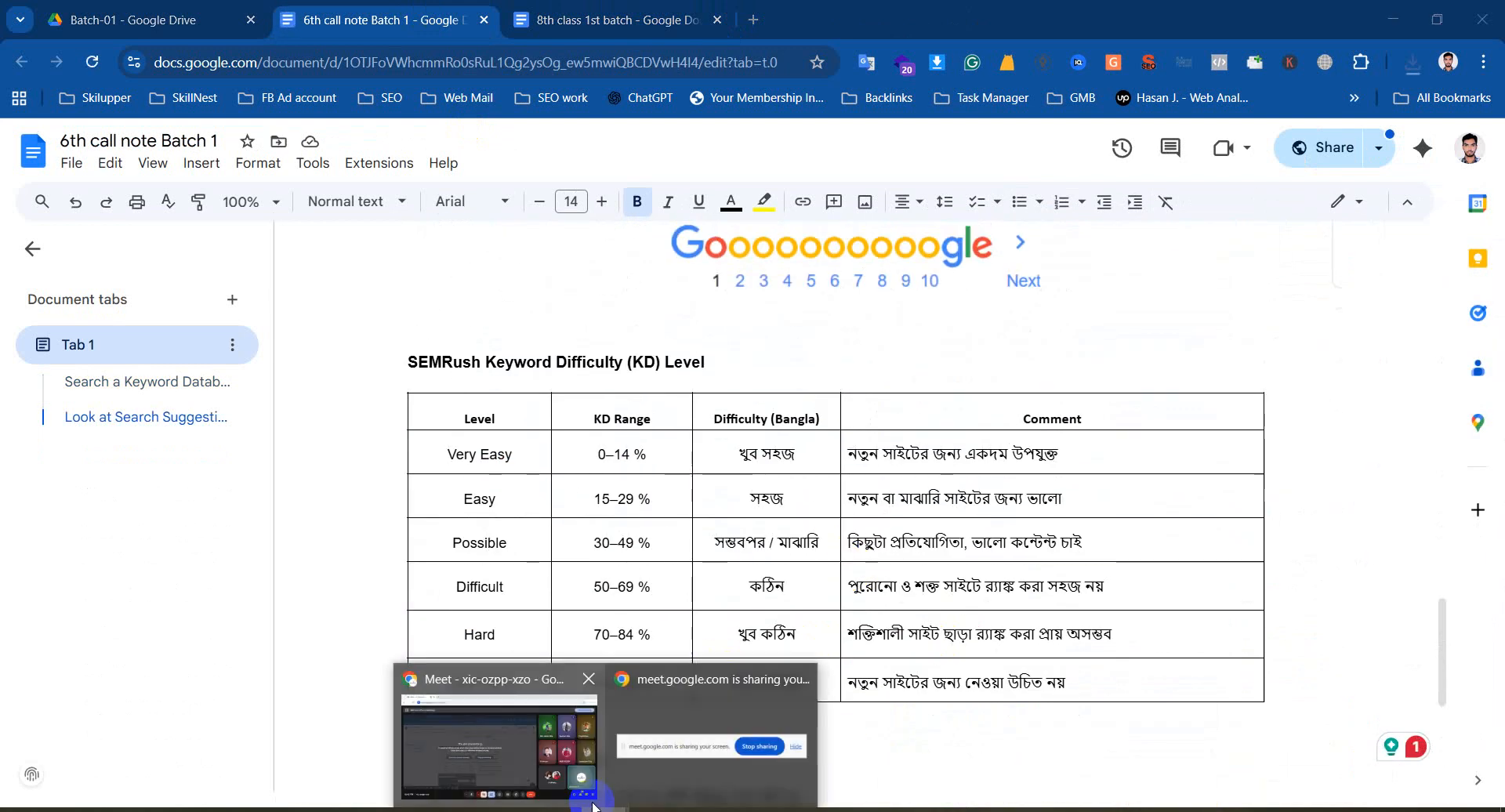
{"action": "left_click", "coordinate": [517, 757]}
{"action": "left_click", "coordinate": [474, 490]}
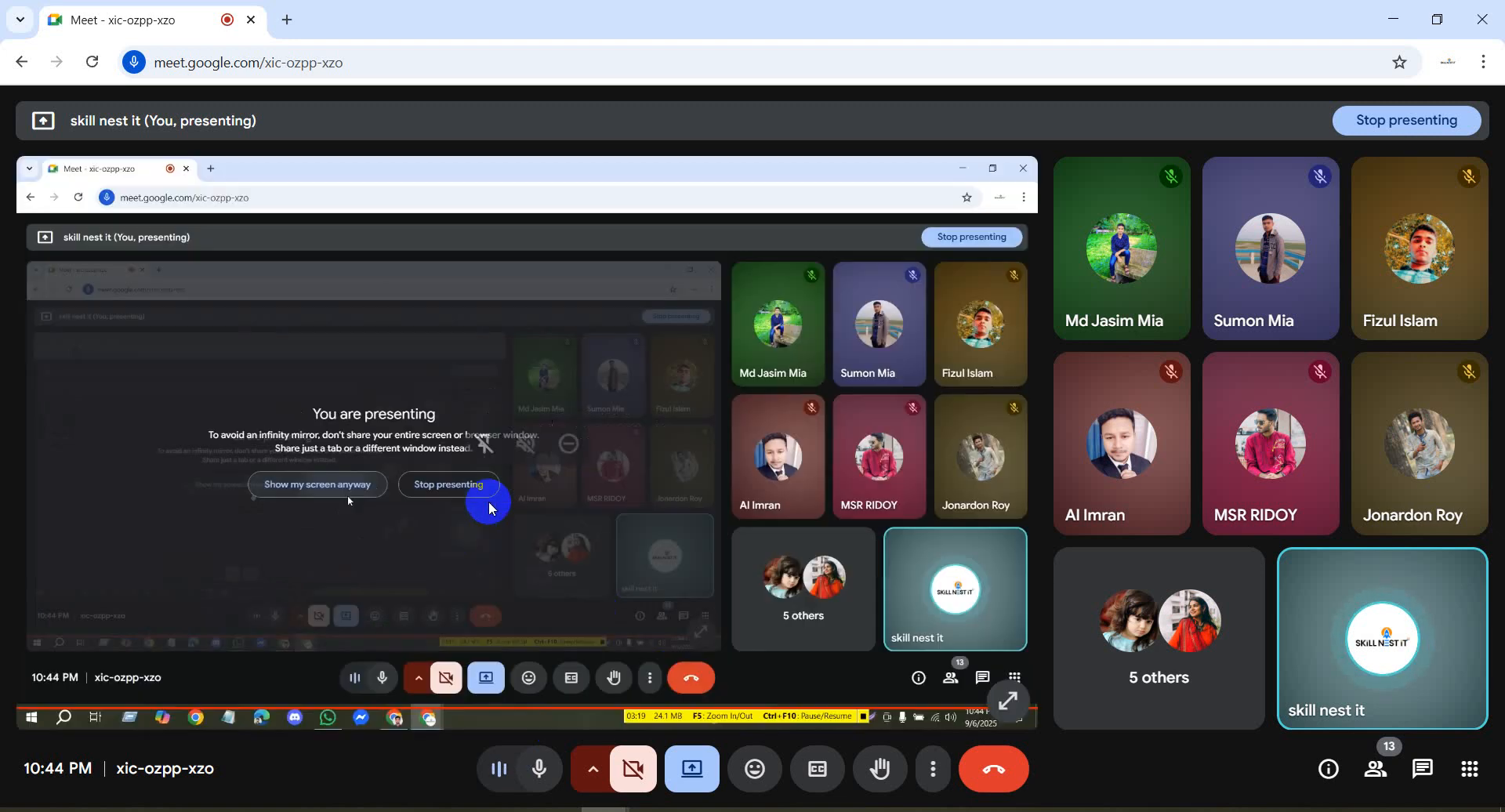
{"action": "left_click", "coordinate": [557, 810]}
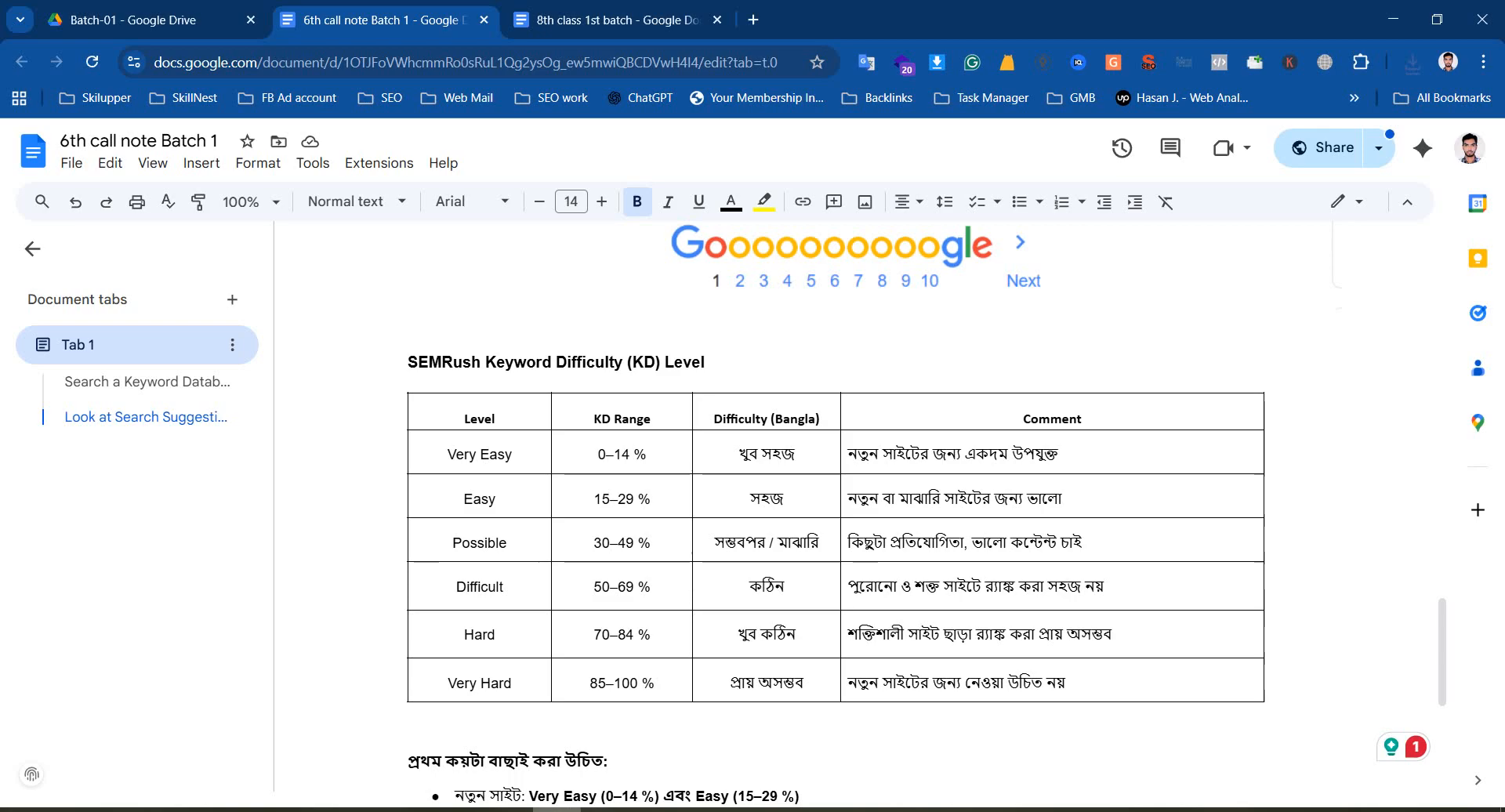
Load the seotoolbd.com/my-account page in a new tab
{"action": "left_click", "coordinate": [754, 17]}
{"action": "left_click", "coordinate": [670, 57]}
{"action": "type", "text": "seo"}
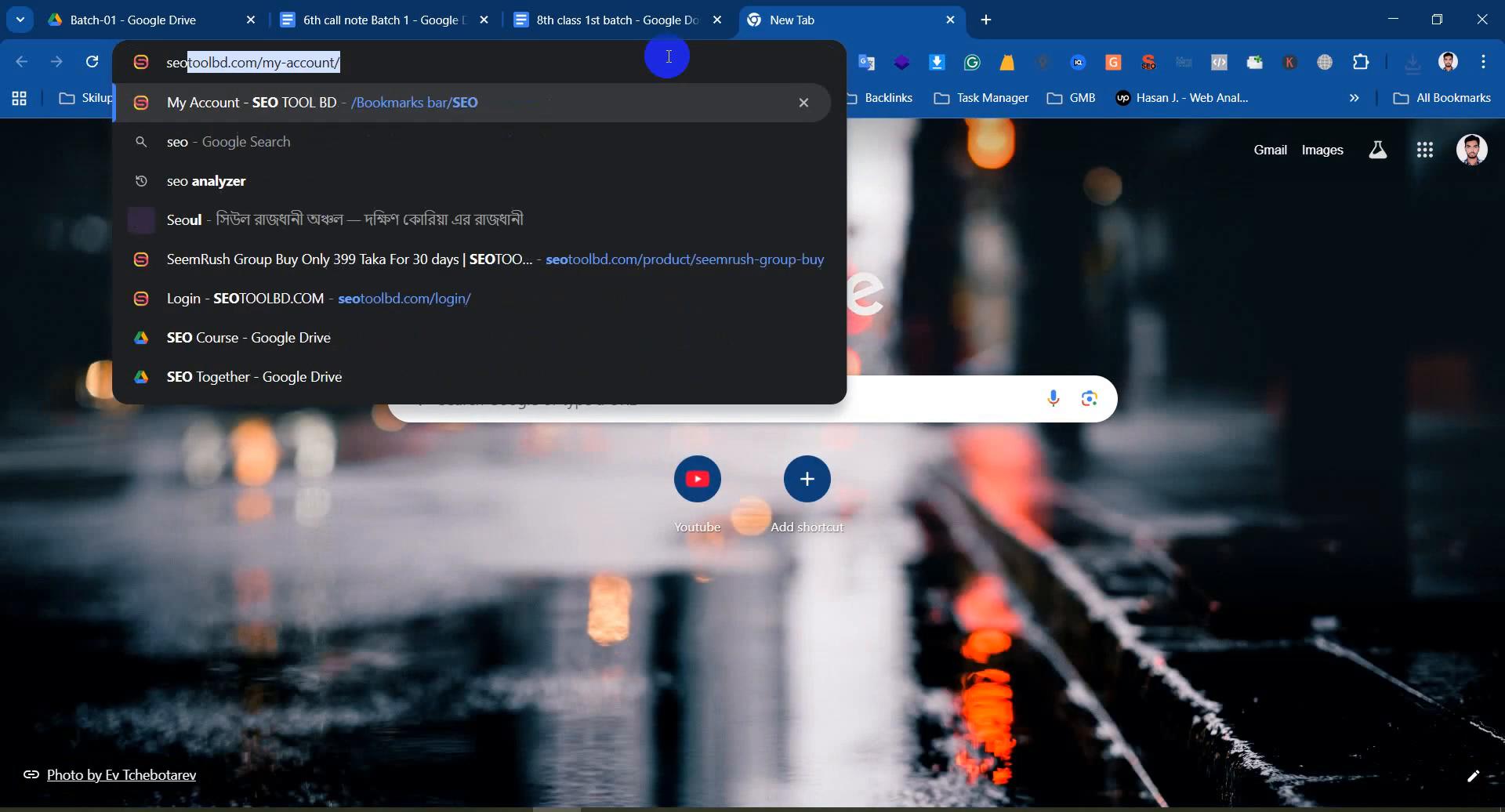
{"action": "key", "text": "Return"}
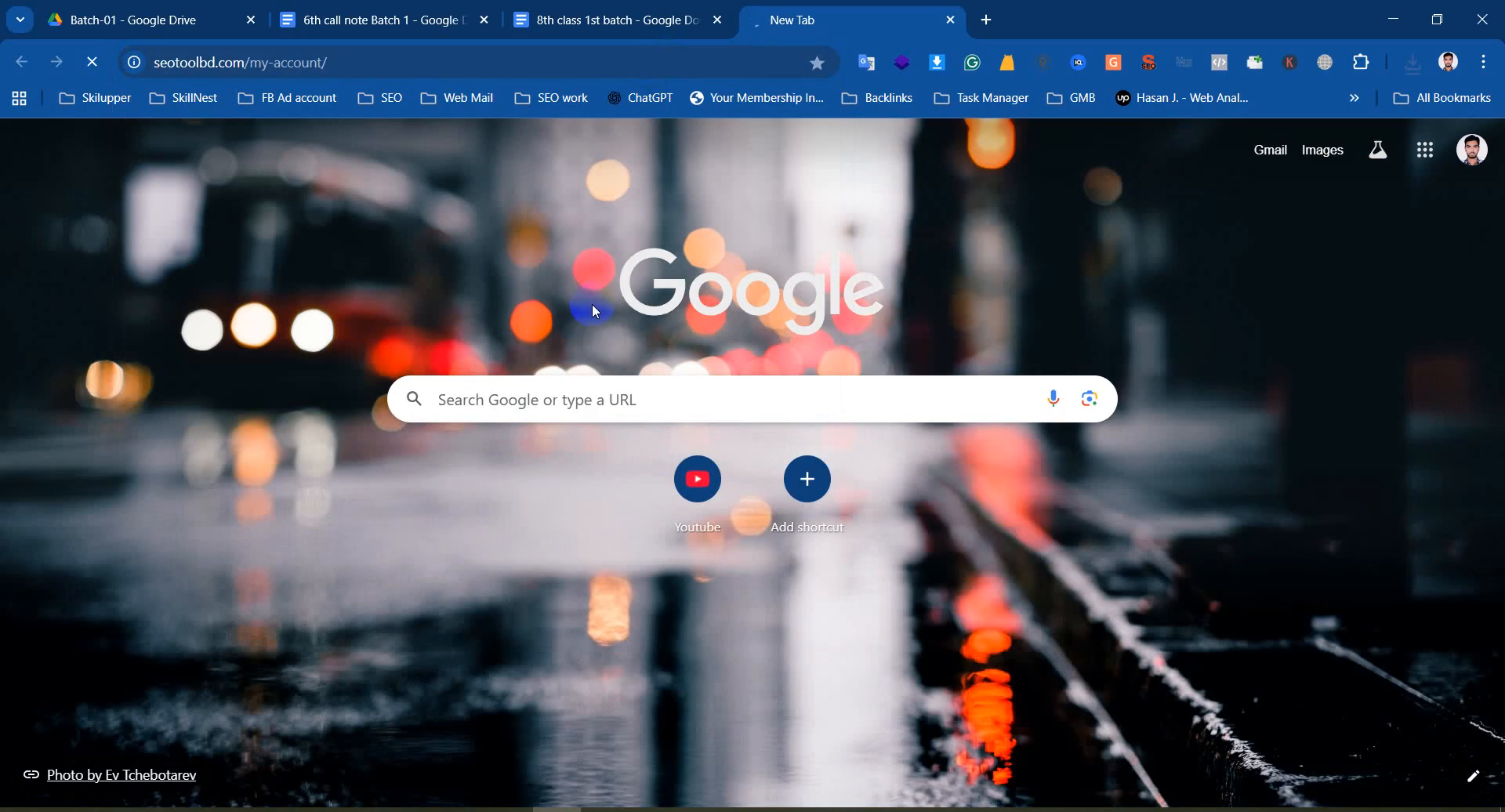
Open the bsfm.ae cleaning services website in a new tab
{"action": "key", "text": "ctrl+t"}
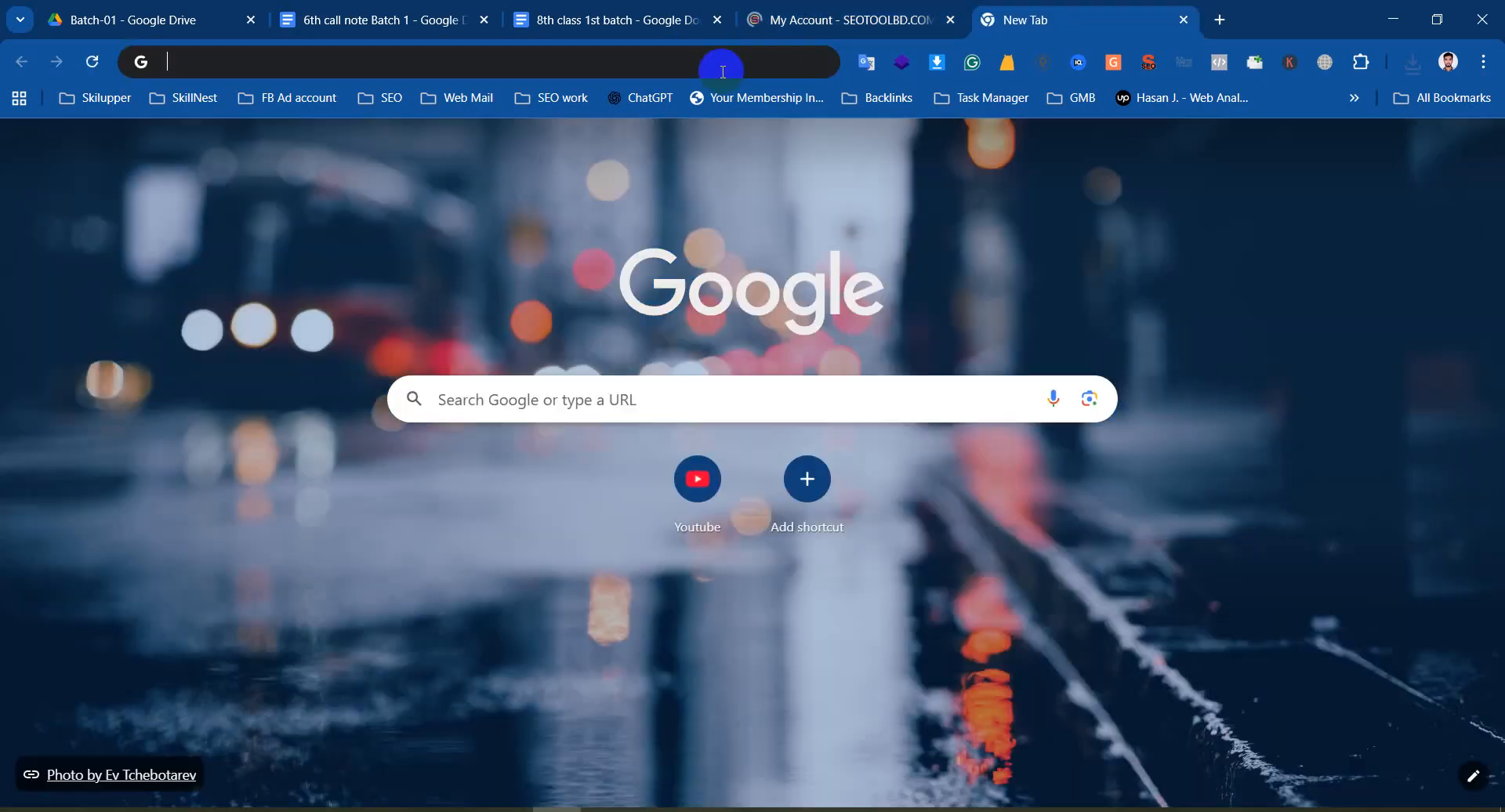
{"action": "left_click", "coordinate": [722, 72]}
{"action": "type", "text": "be"}
{"action": "key", "text": "BackSpace"}
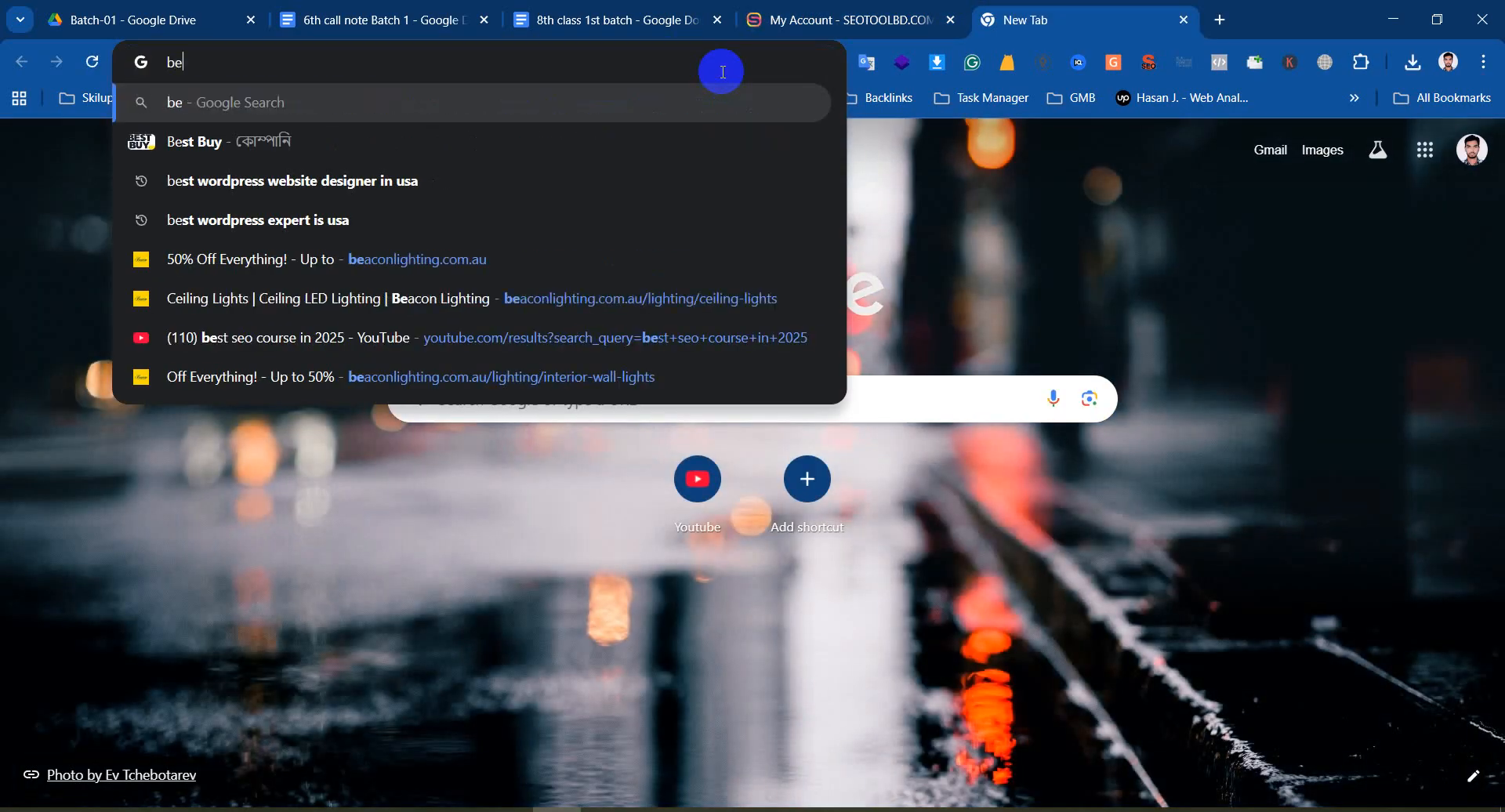
{"action": "key", "text": "BackSpace"}
{"action": "key", "text": "BackSpace"}
{"action": "type", "text": "w"}
{"action": "key", "text": "BackSpace"}
{"action": "key", "text": "BackSpace"}
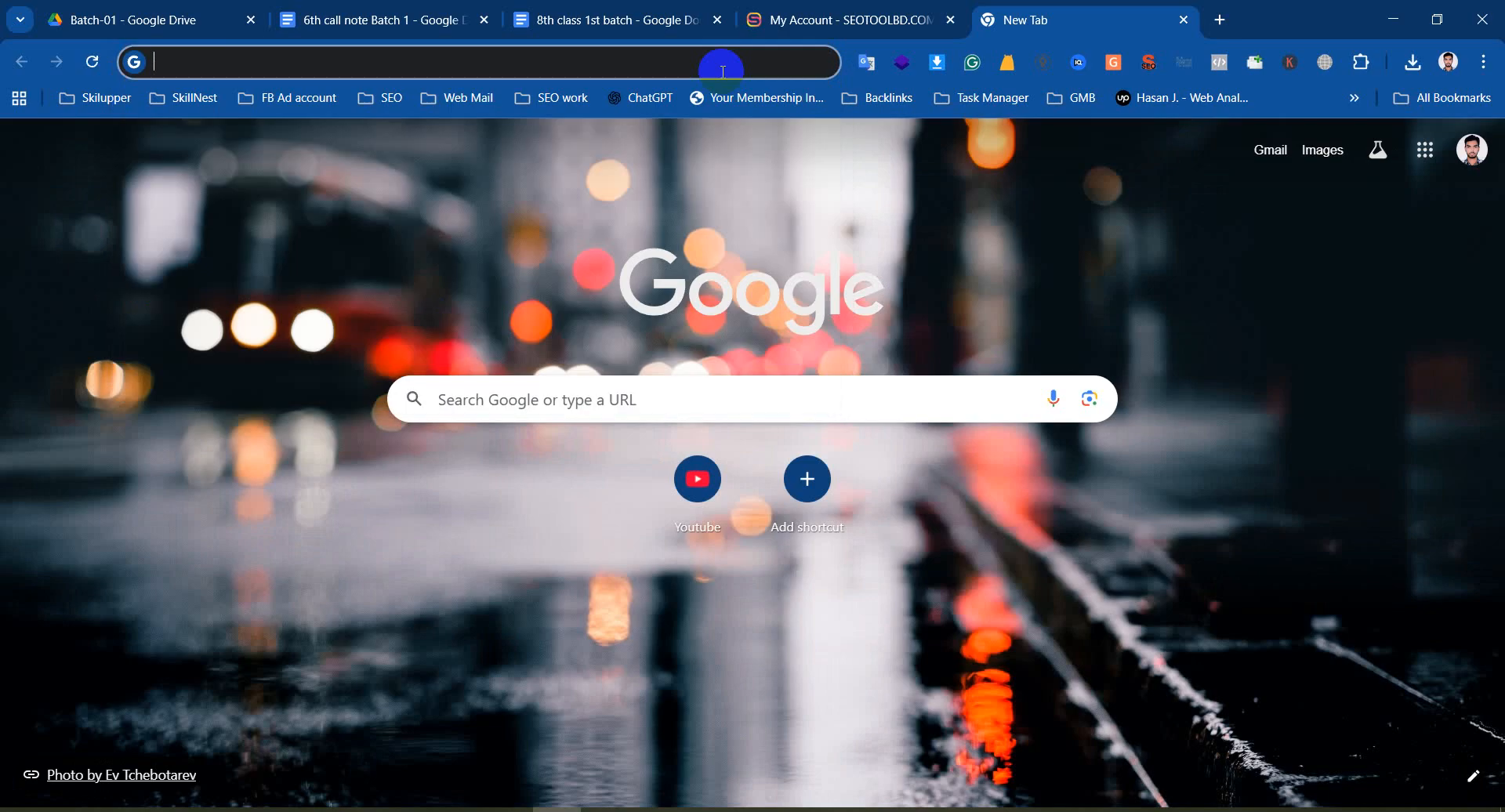
{"action": "type", "text": "be"}
{"action": "key", "text": "BackSpace"}
{"action": "key", "text": "BackSpace"}
{"action": "key", "text": "BackSpace"}
{"action": "key", "text": "BackSpace"}
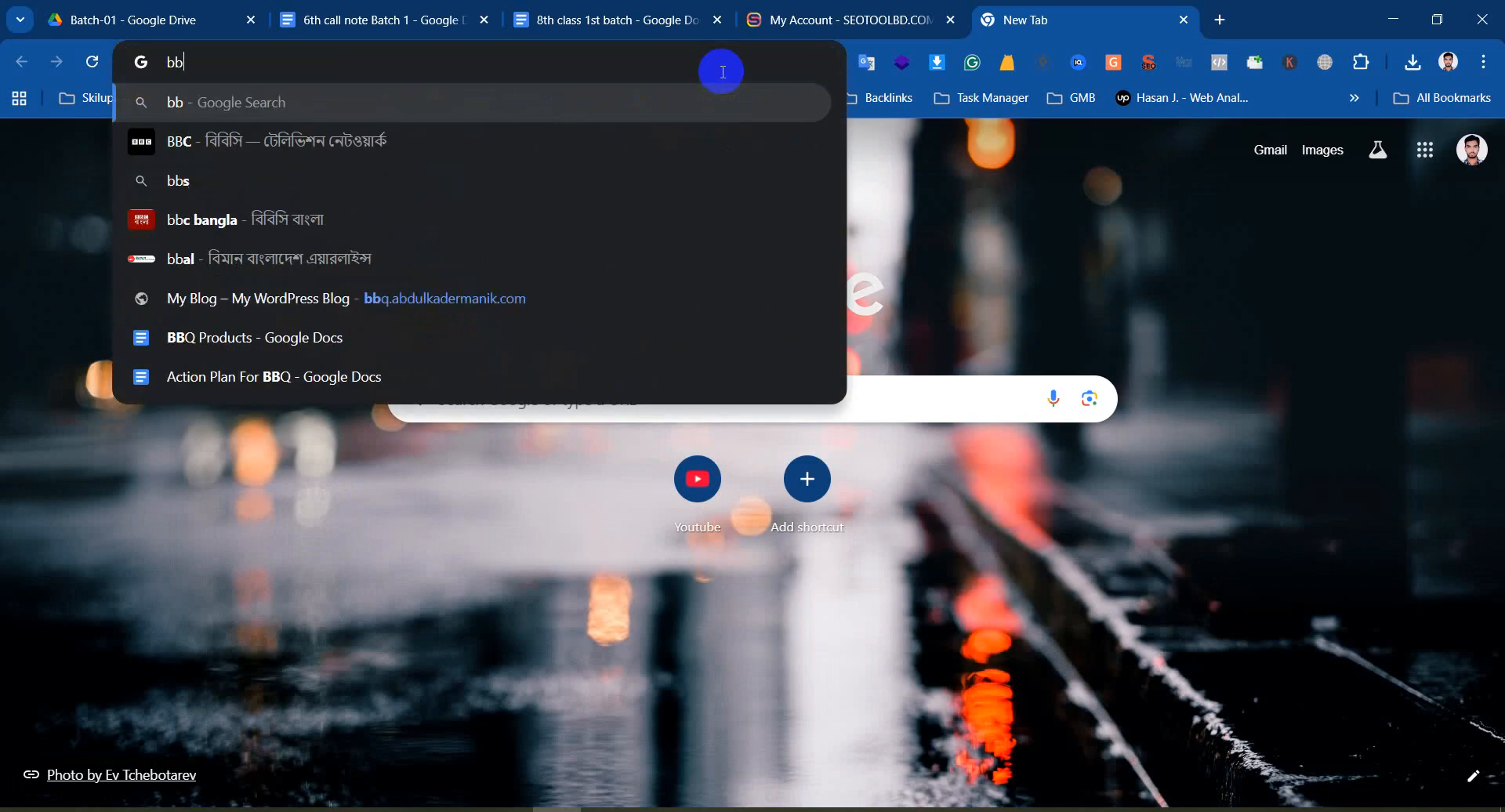
{"action": "type", "text": "b"}
{"action": "key", "text": "Return"}
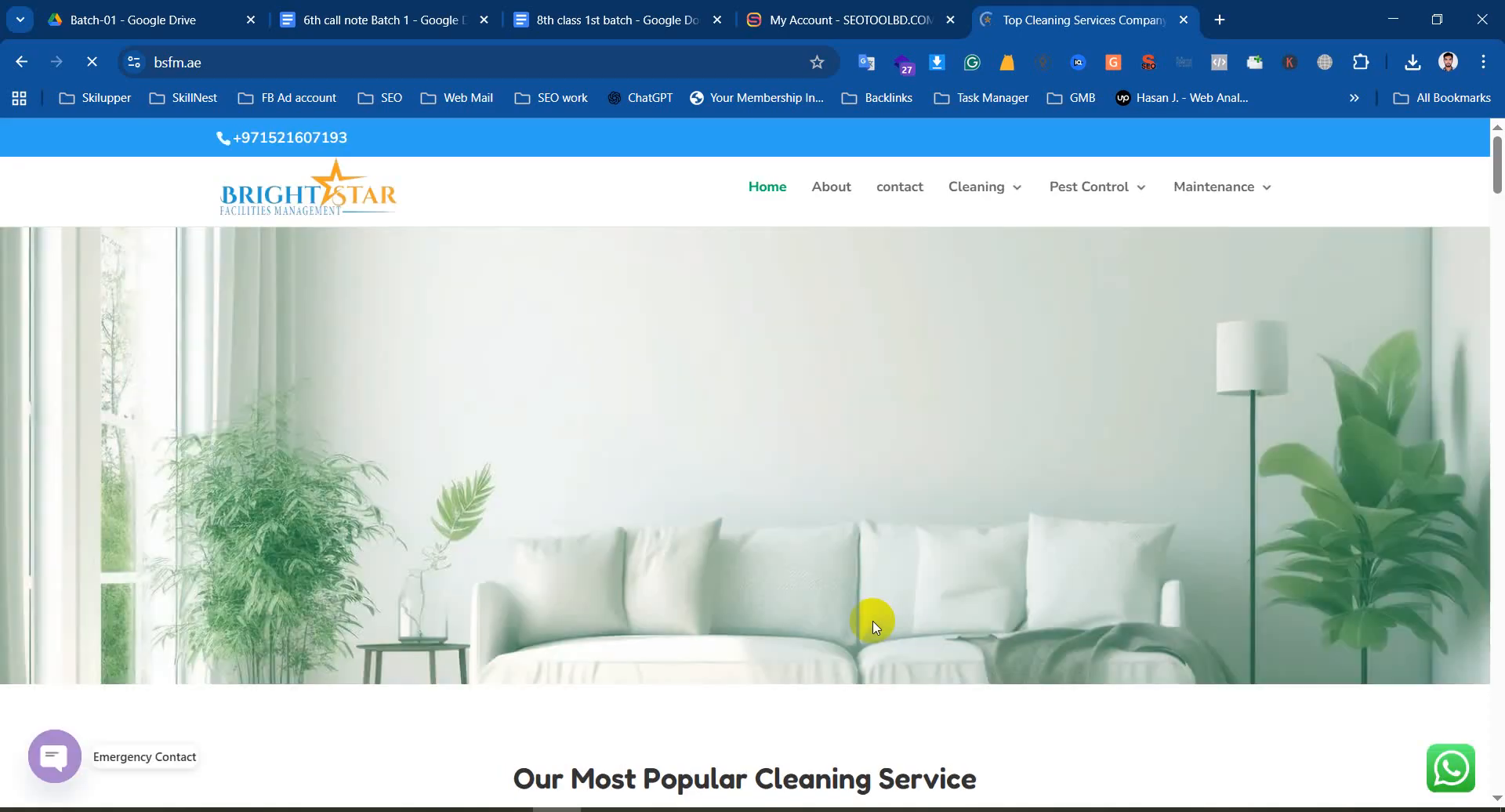
Open the site's Home Cleaning service page in a new tab and bring it to the front
{"action": "mouse_move", "coordinate": [980, 187]}
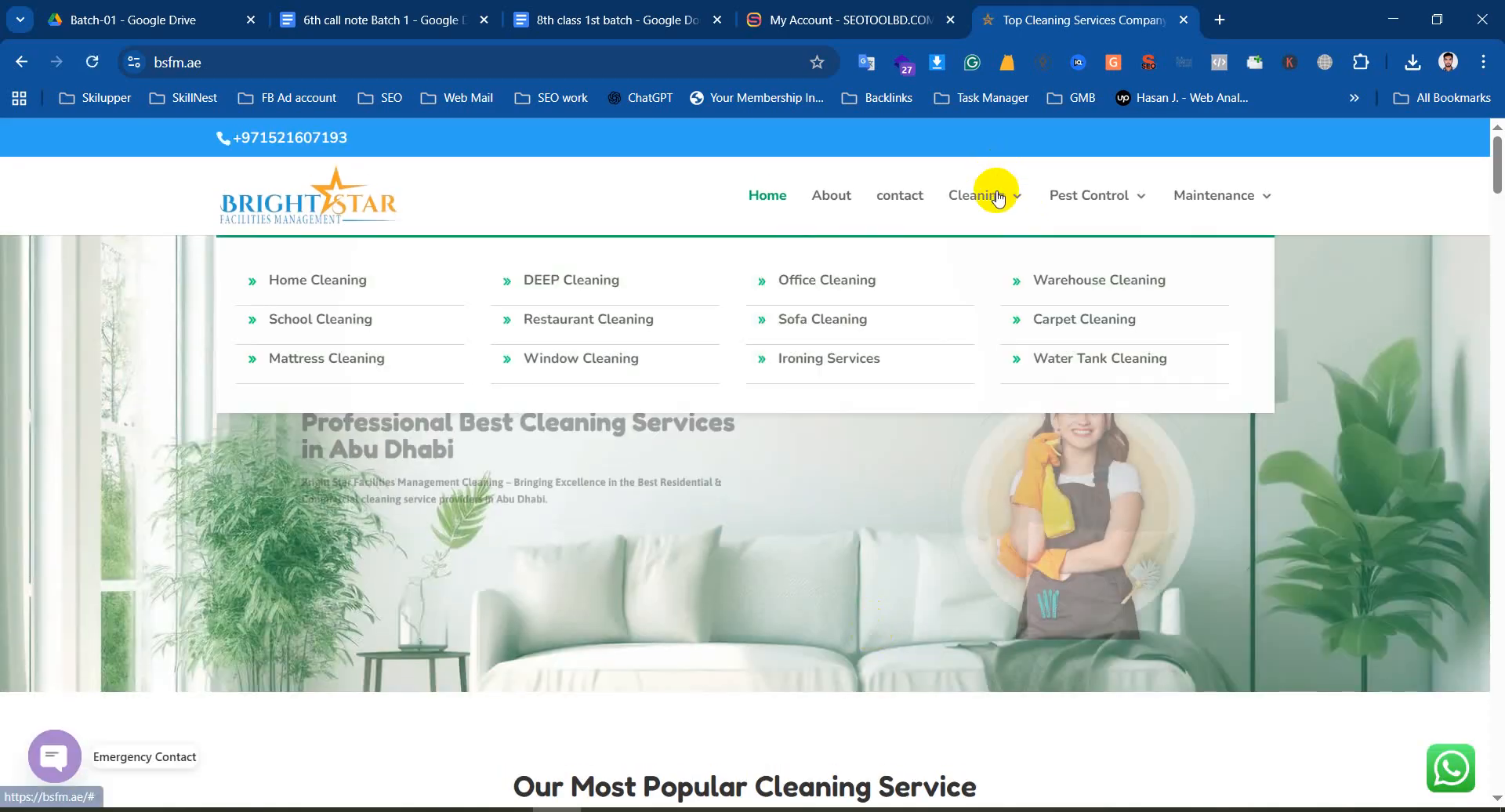
{"action": "right_click", "coordinate": [369, 288]}
{"action": "left_click", "coordinate": [389, 303]}
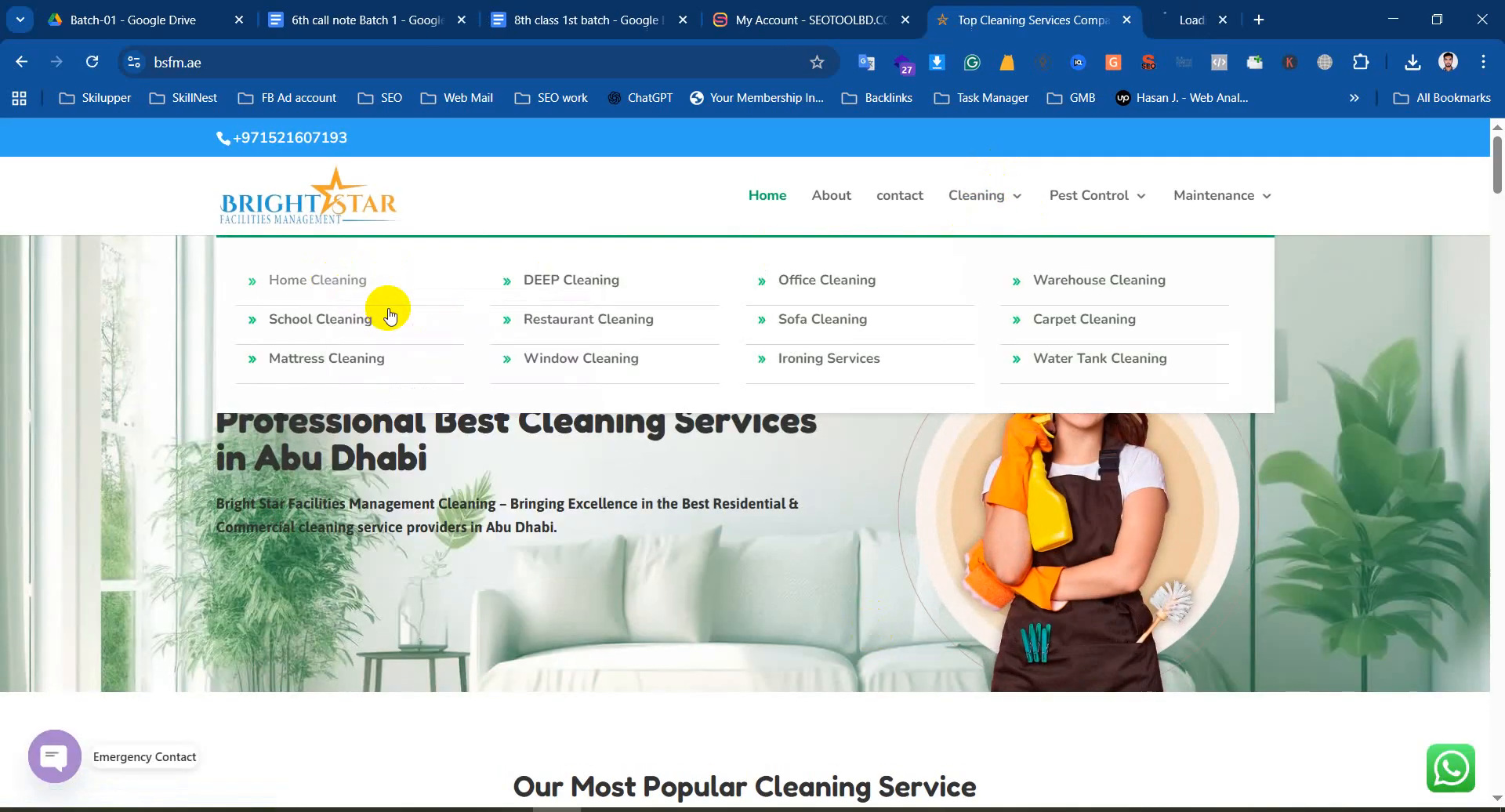
{"action": "left_click", "coordinate": [1120, 8]}
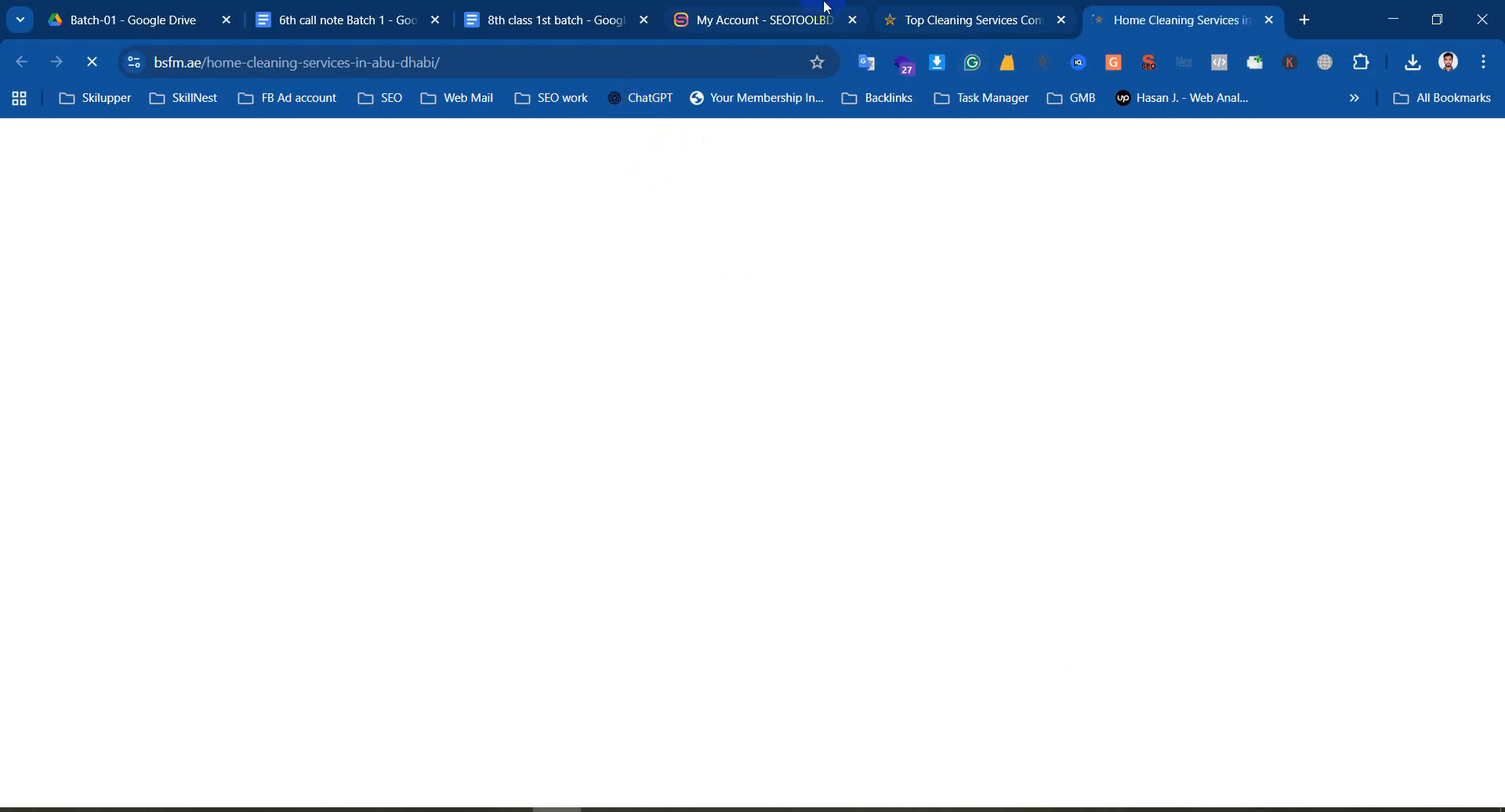
Open the SEMrush access page from the SEOTOOLBD account page
{"action": "left_click", "coordinate": [718, 24]}
{"action": "left_click", "coordinate": [544, 595]}
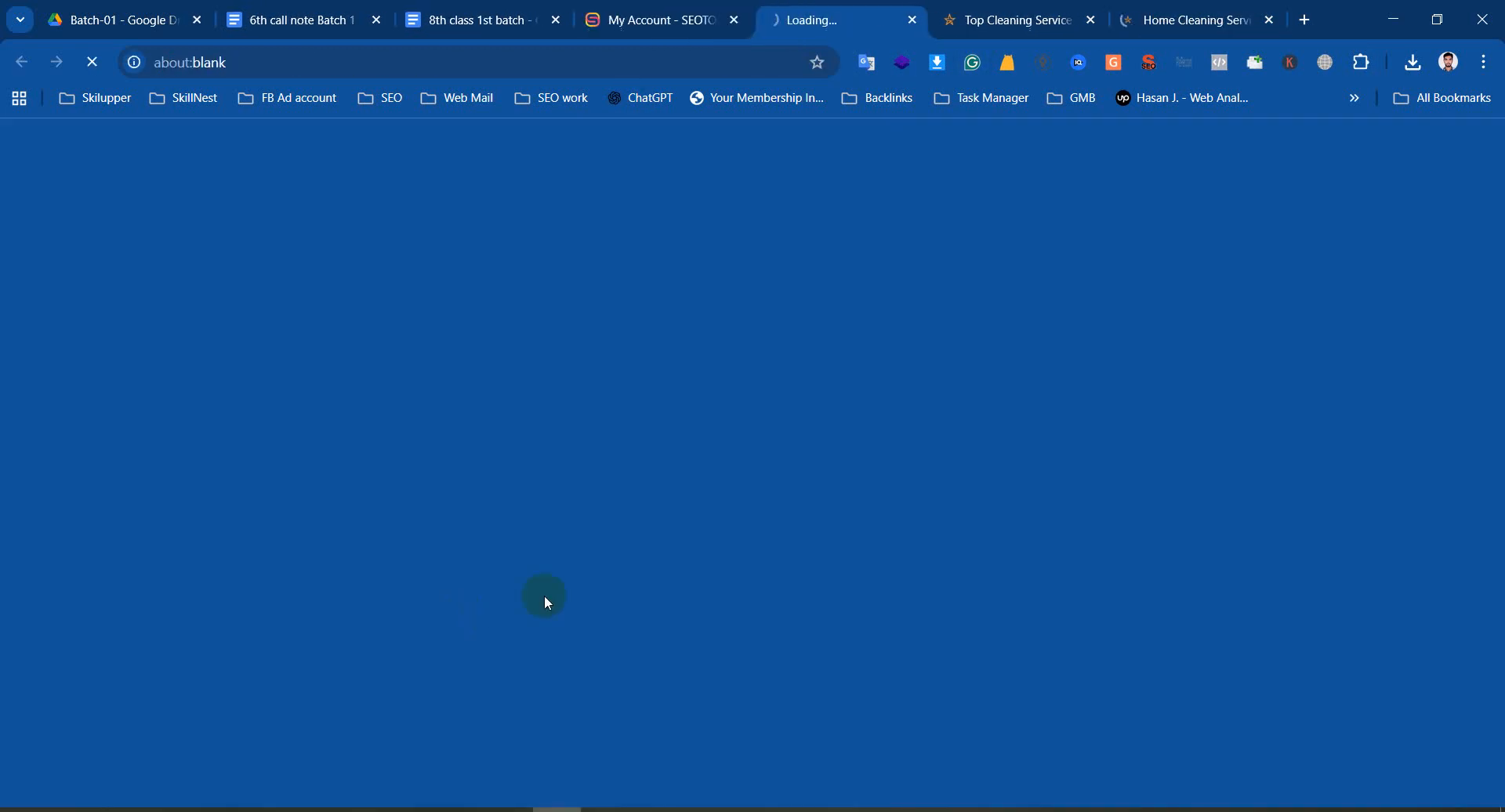
Highlight the phrase "Home Cleaning Service" in the main heading of the bsfm.ae Home Cleaning page
{"action": "left_click", "coordinate": [1220, 8]}
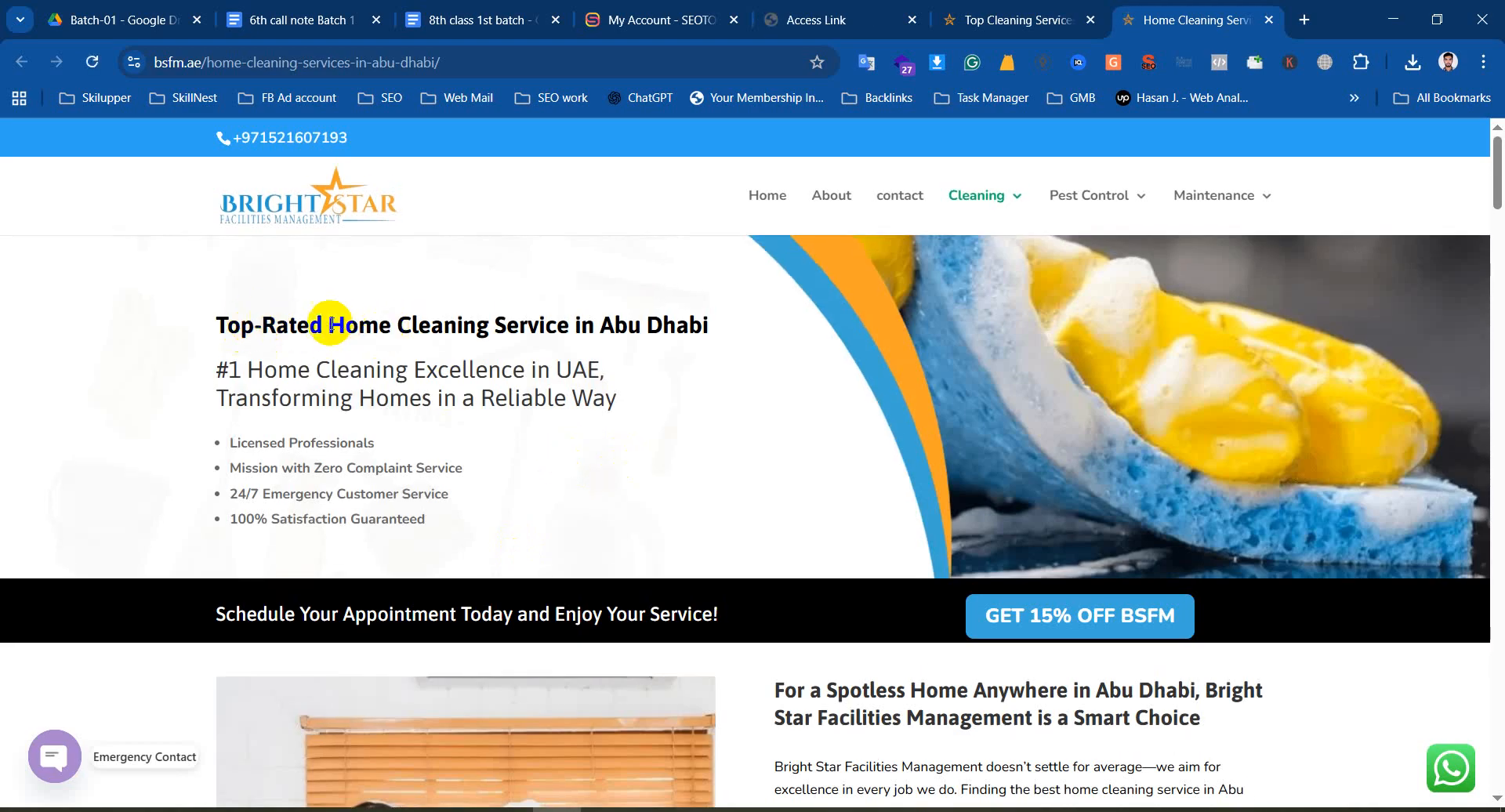
{"action": "double_click", "coordinate": [348, 324]}
{"action": "left_click_drag", "start_coordinate": [407, 322], "coordinate": [572, 328]}
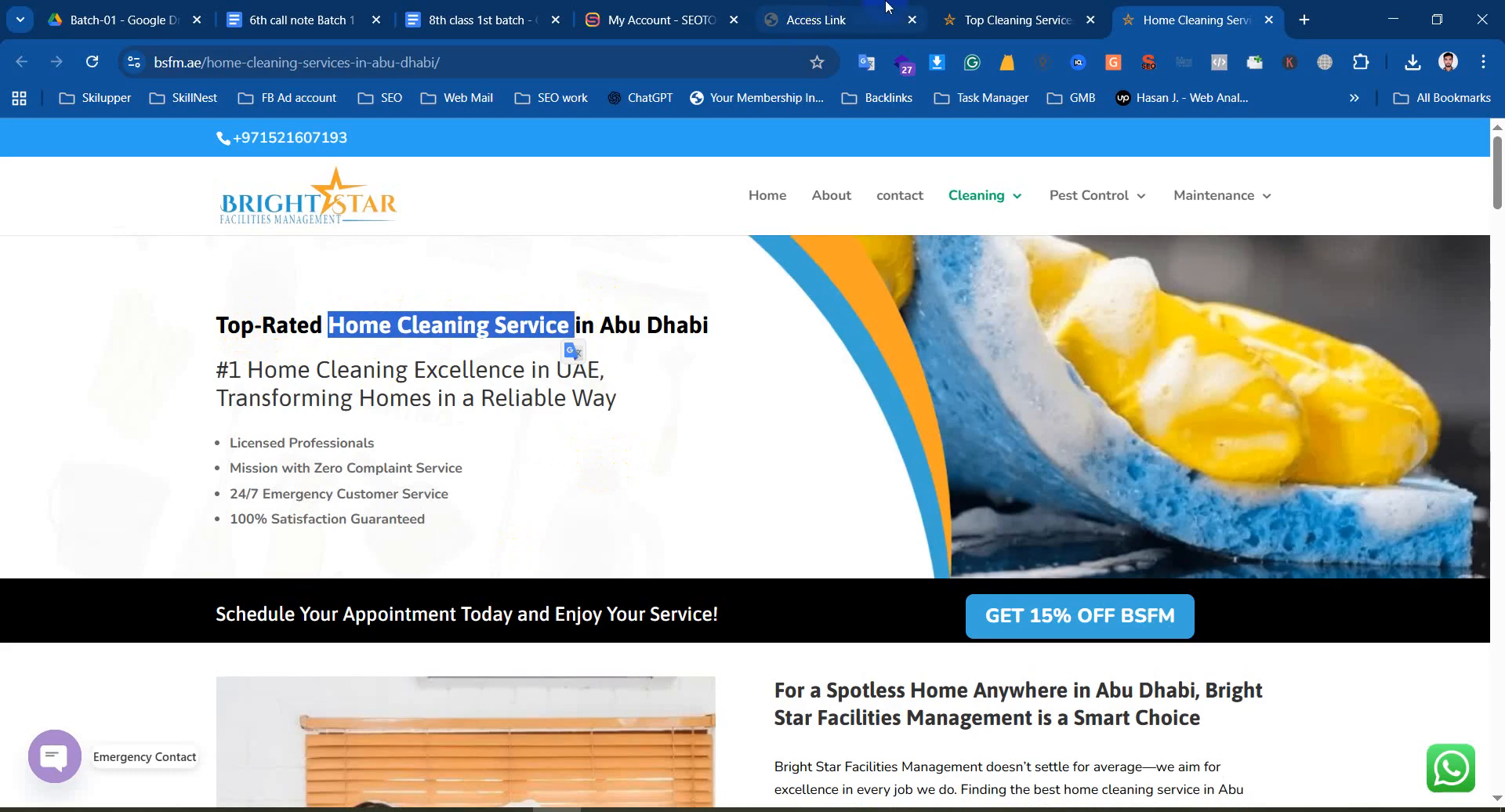
Launch SEMrush Cloud from the SEOTOOLBD SEMrush access page
{"action": "left_click", "coordinate": [973, 7]}
{"action": "left_click", "coordinate": [886, 10]}
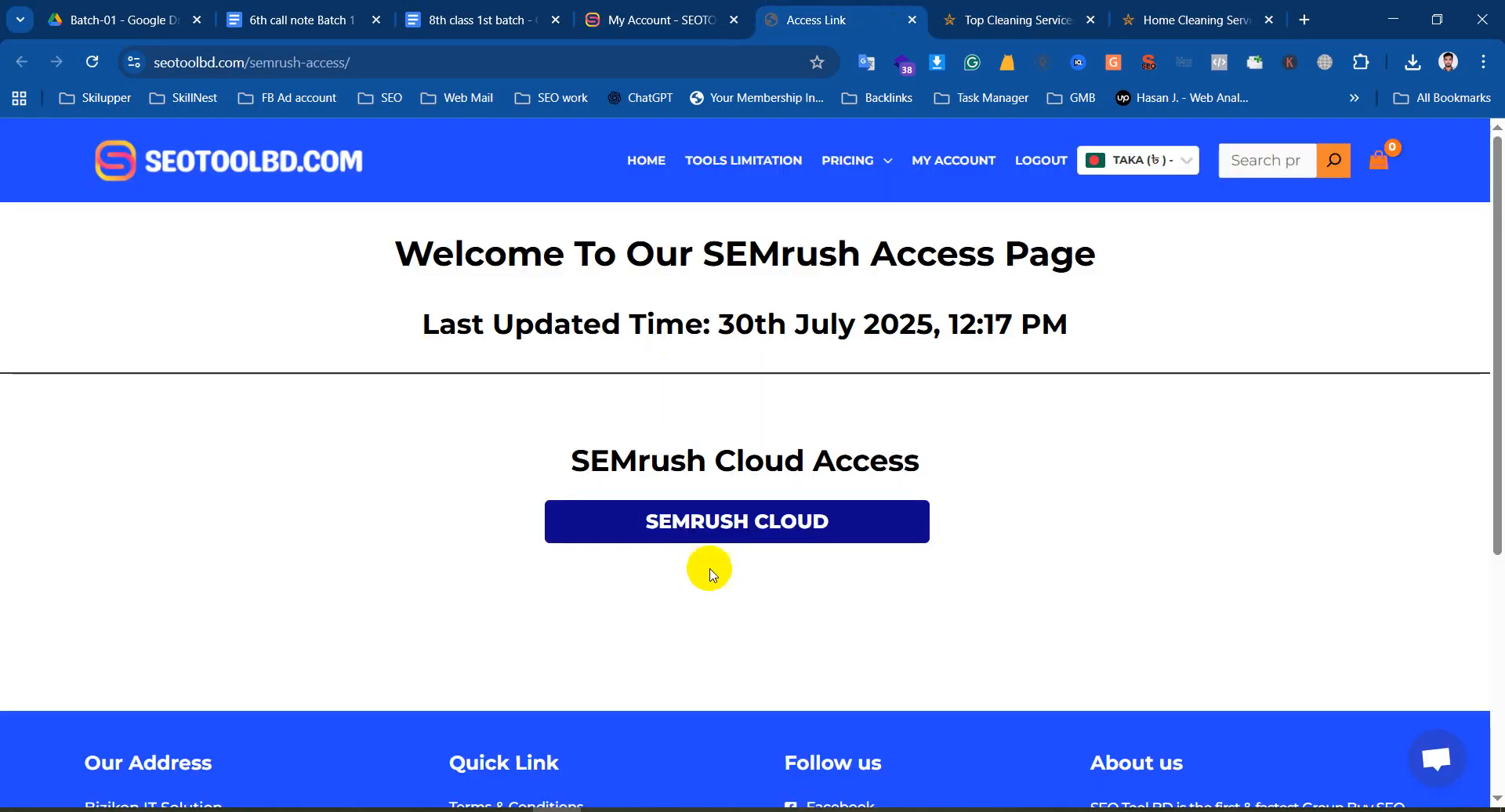
{"action": "left_click", "coordinate": [729, 536]}
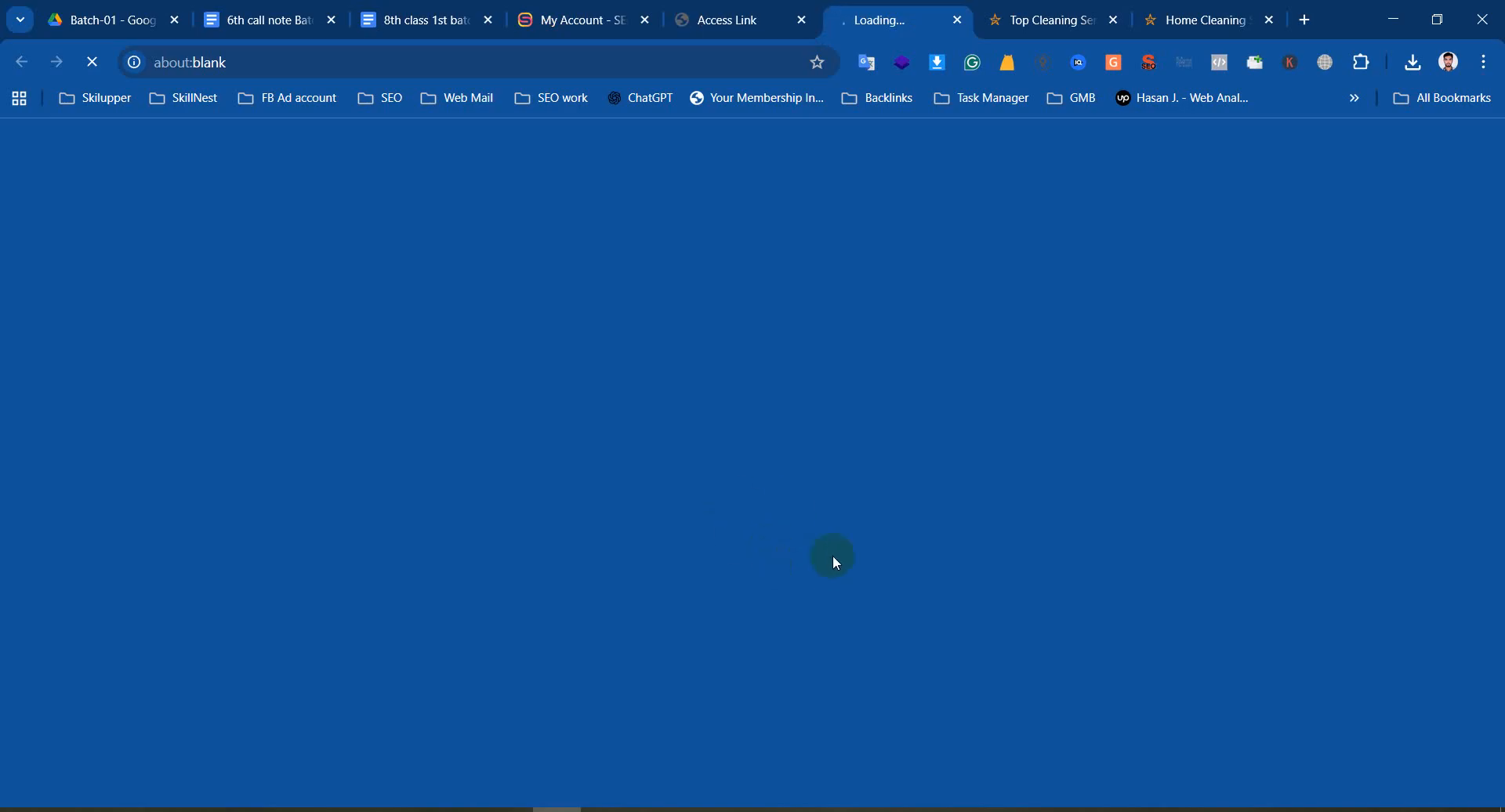
Return to the Home Cleaning page and select "Home Cleaning Service" in its heading again
{"action": "left_click", "coordinate": [1160, 17]}
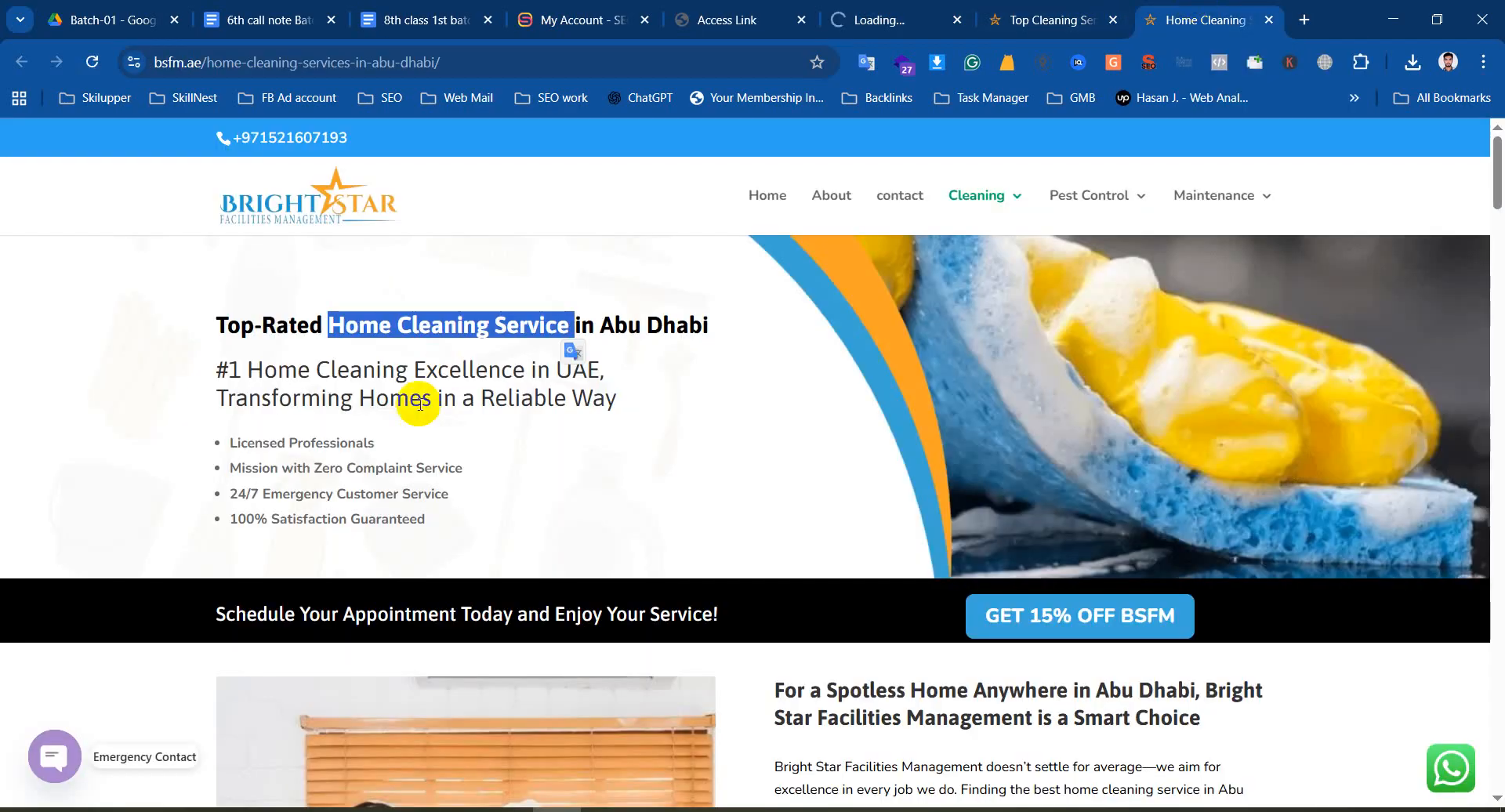
{"action": "left_click", "coordinate": [355, 321]}
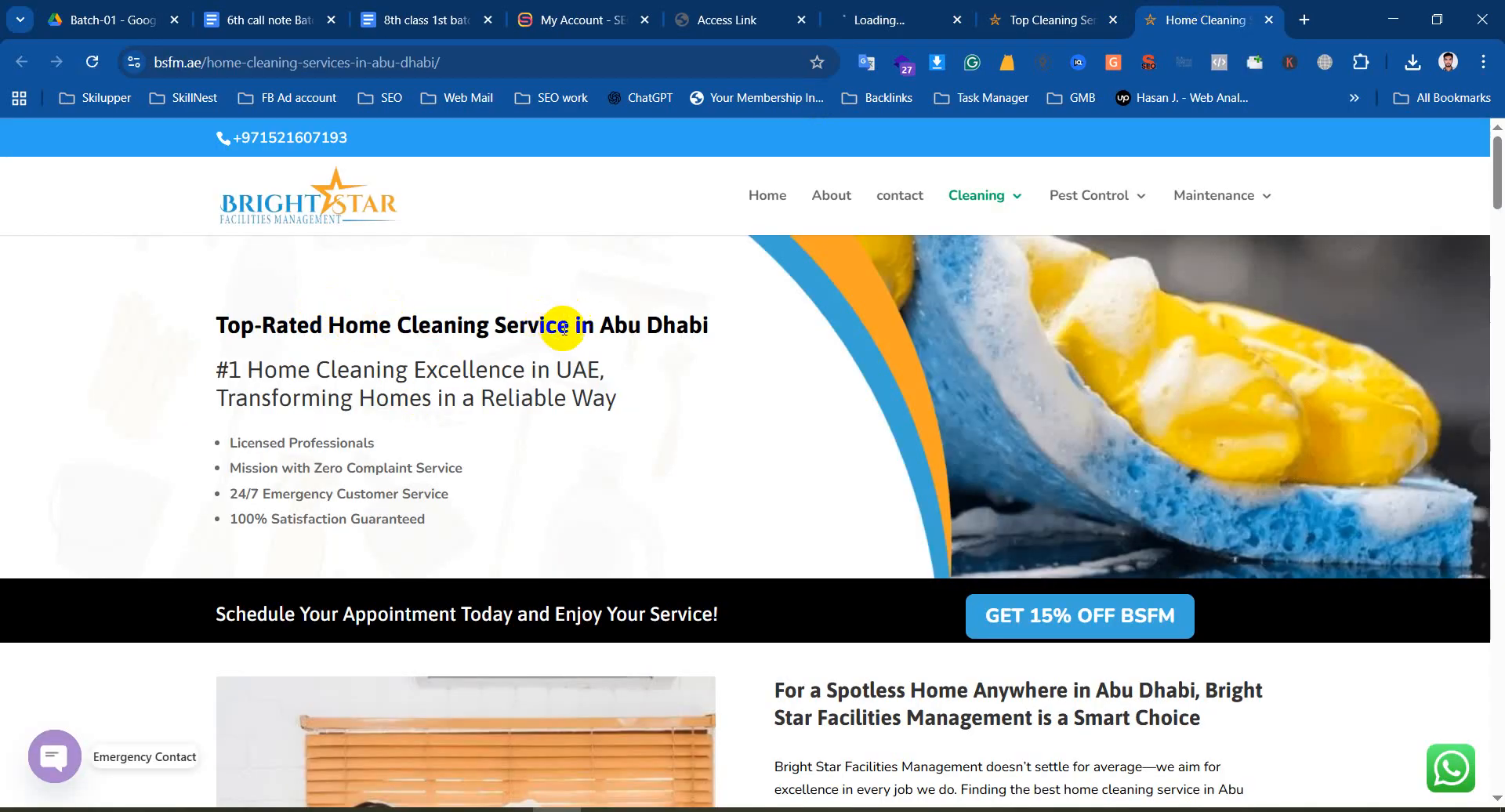
{"action": "mouse_move", "coordinate": [566, 325]}
{"action": "left_mouse_down"}
{"action": "mouse_move", "coordinate": [333, 326]}
{"action": "mouse_move", "coordinate": [518, 328]}
{"action": "mouse_move", "coordinate": [566, 323]}
{"action": "mouse_move", "coordinate": [578, 306]}
{"action": "left_mouse_up"}
{"action": "left_click", "coordinate": [334, 326]}
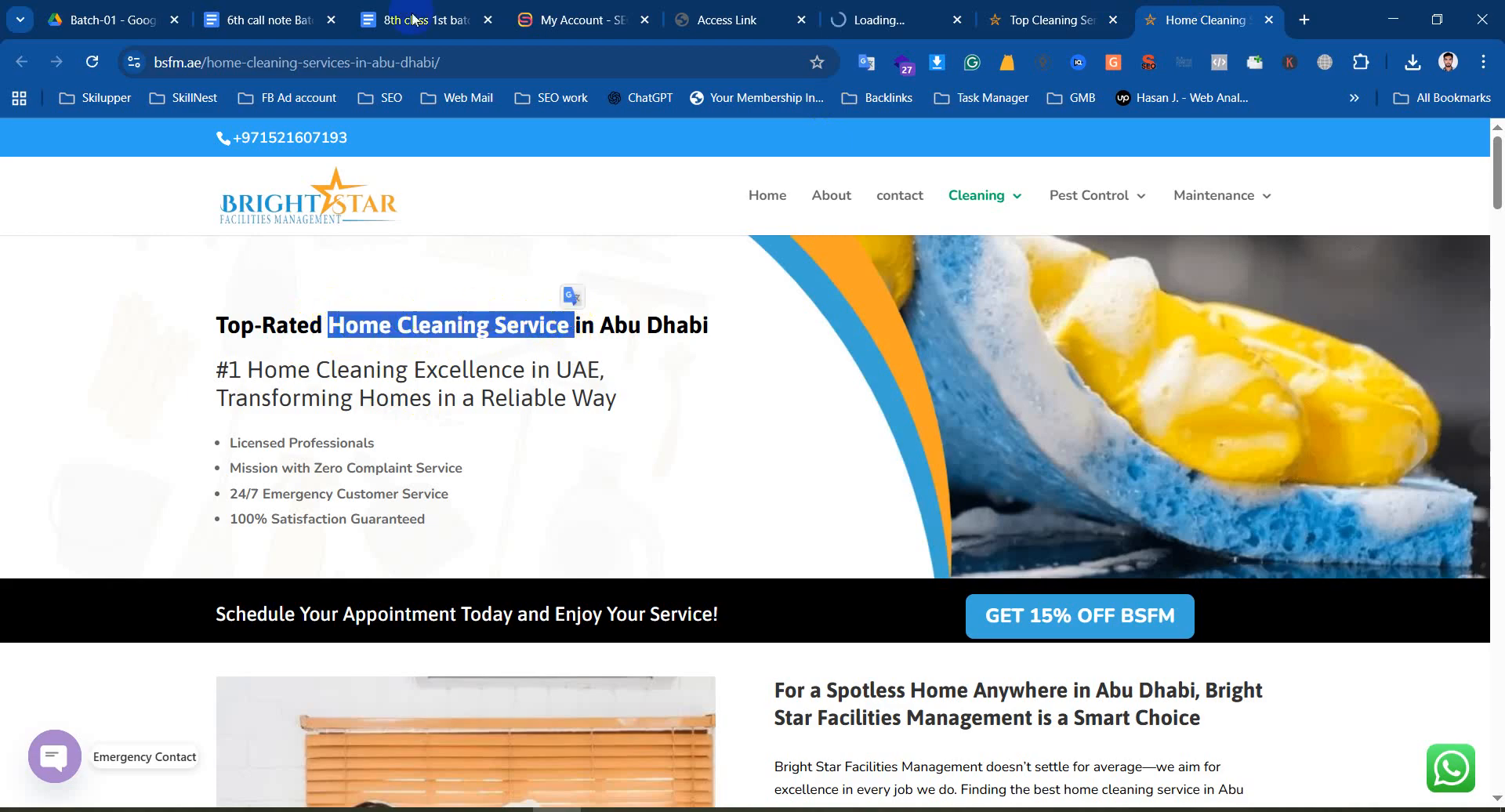
Check the loading SEMrush page and the Google Meet window, returning to the browser window with SEMrush
{"action": "left_click", "coordinate": [890, 8]}
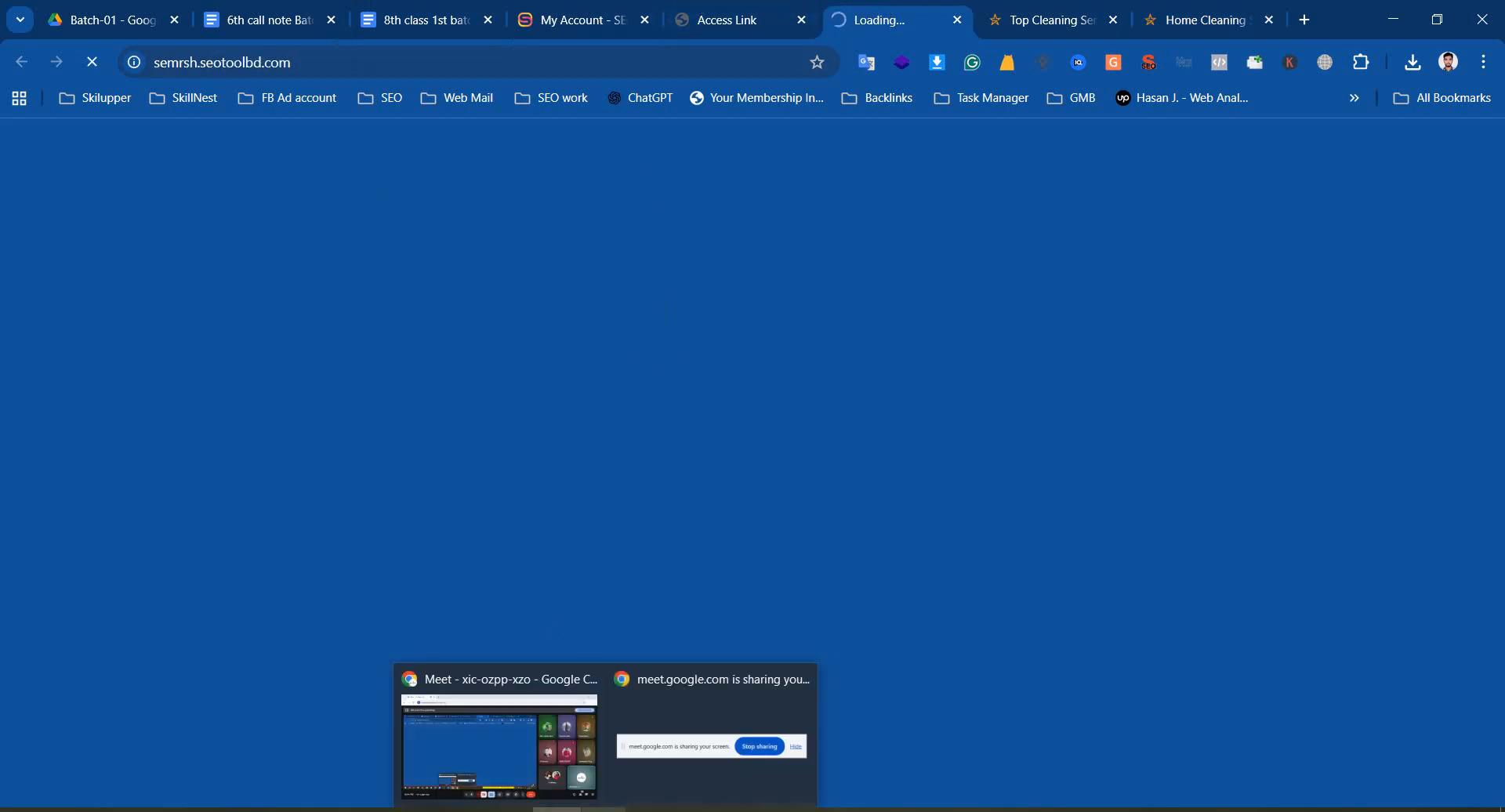
{"action": "left_click", "coordinate": [308, 473]}
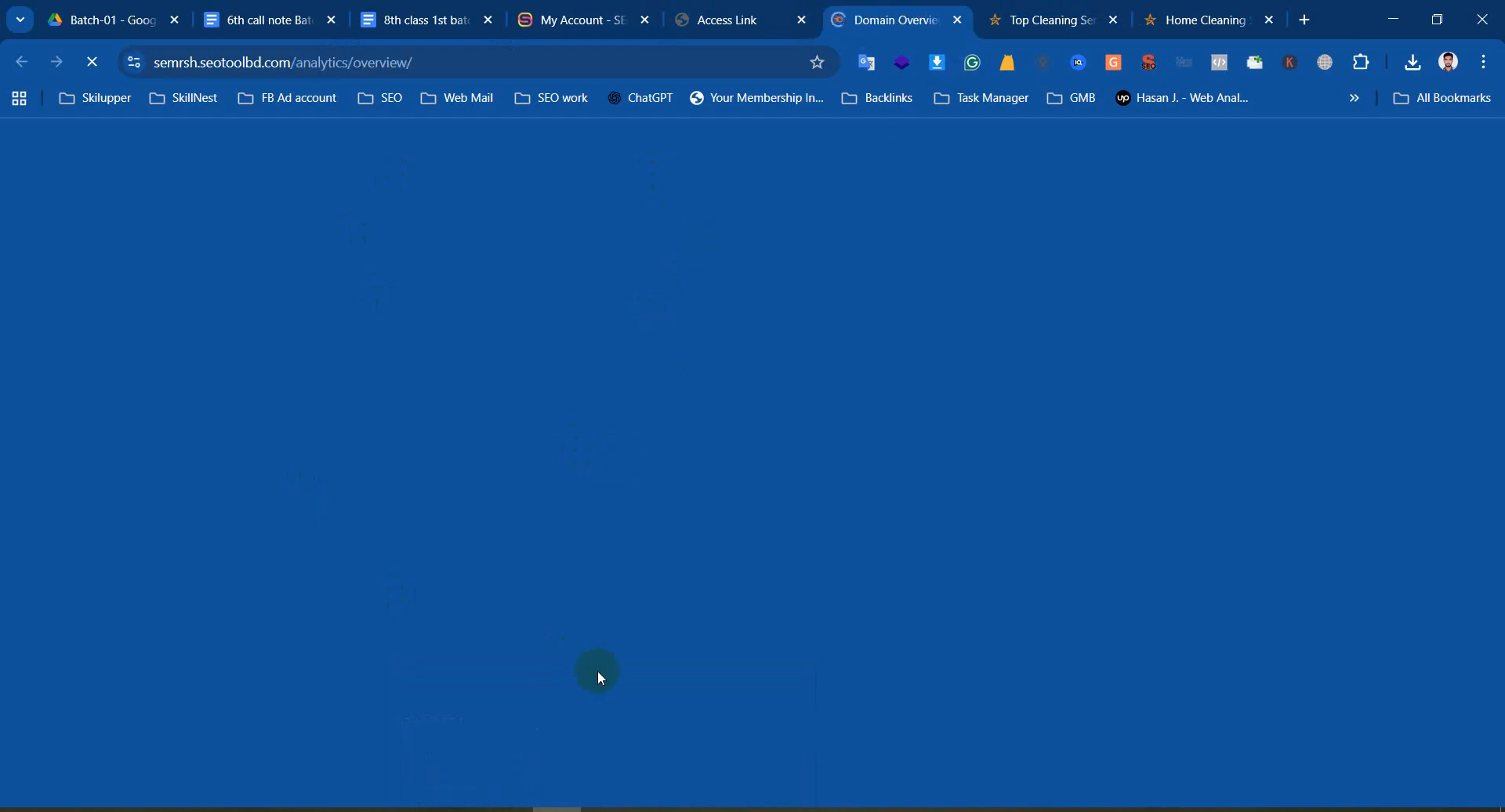
{"action": "mouse_move", "coordinate": [604, 809]}
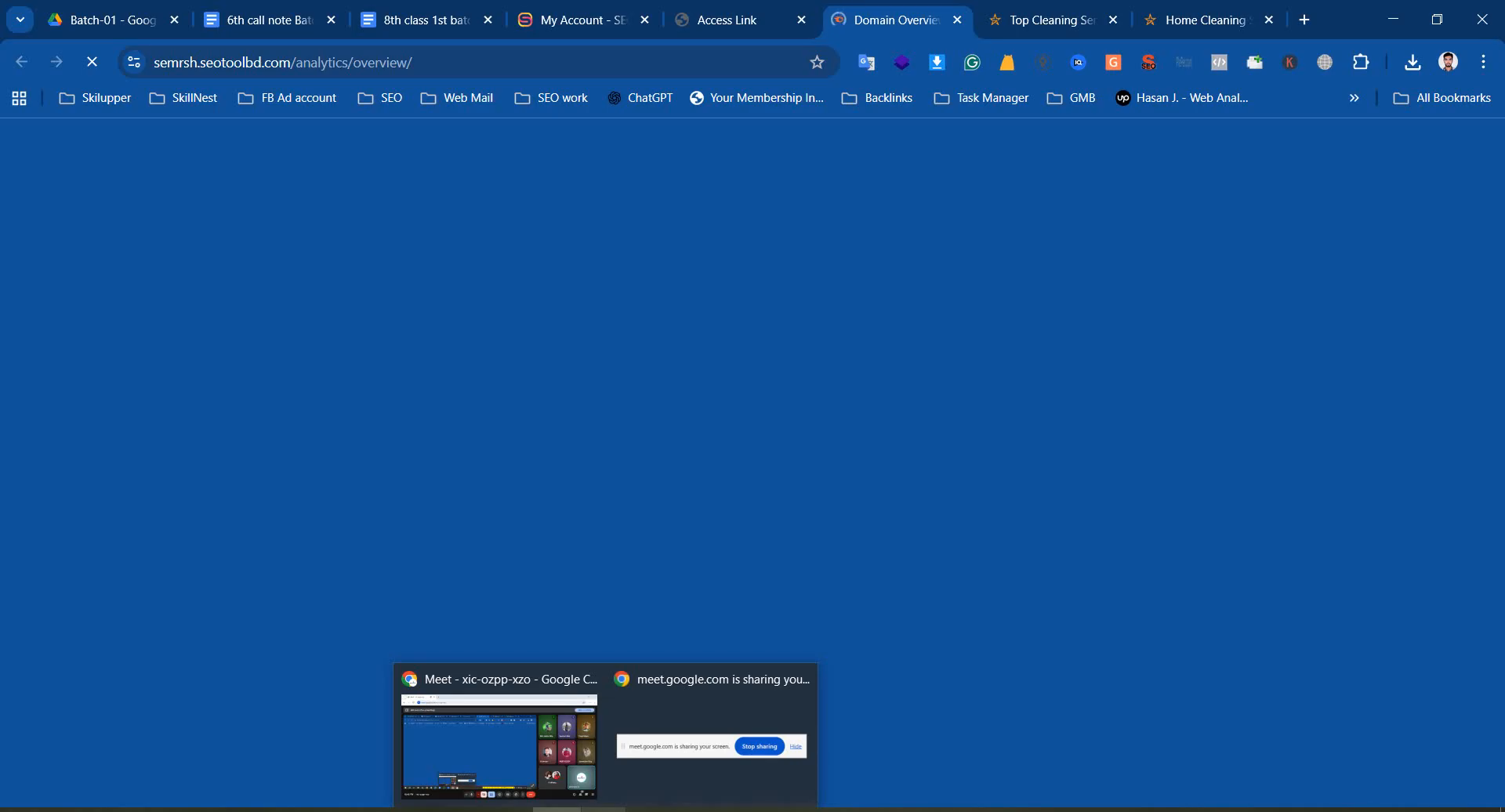
{"action": "left_click", "coordinate": [780, 14]}
{"action": "left_click", "coordinate": [882, 7]}
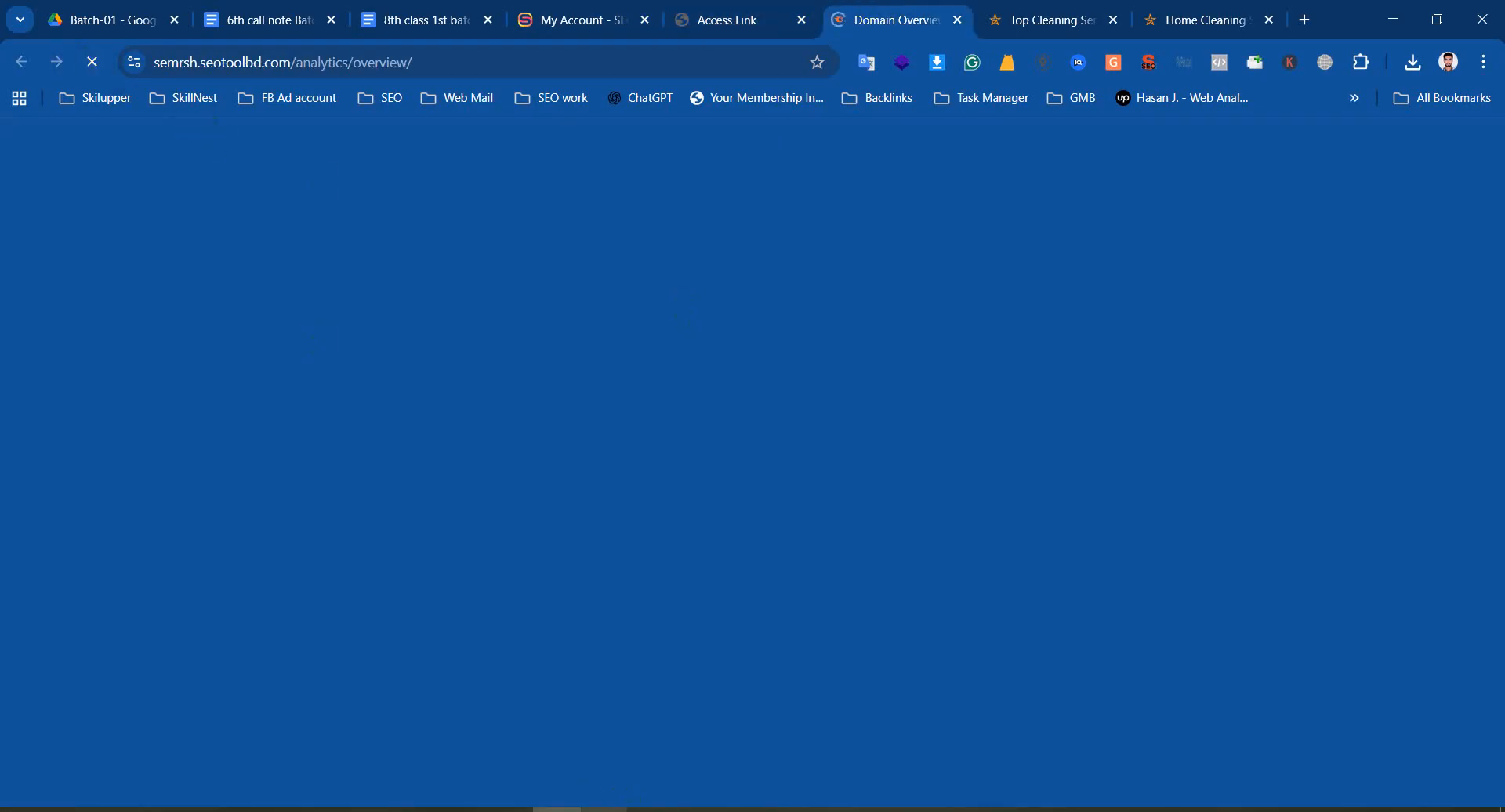
{"action": "left_click", "coordinate": [591, 737]}
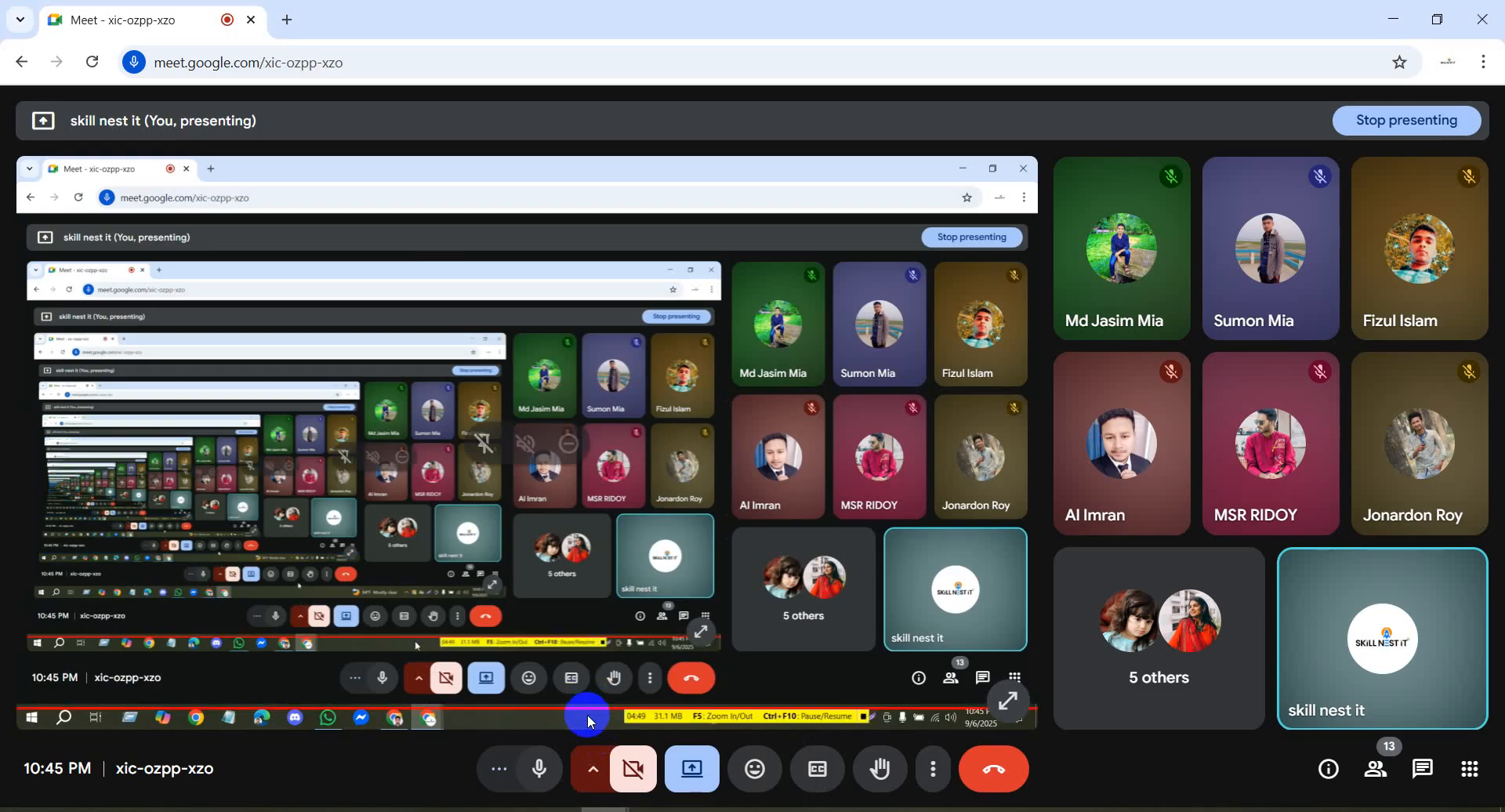
{"action": "left_click", "coordinate": [557, 810]}
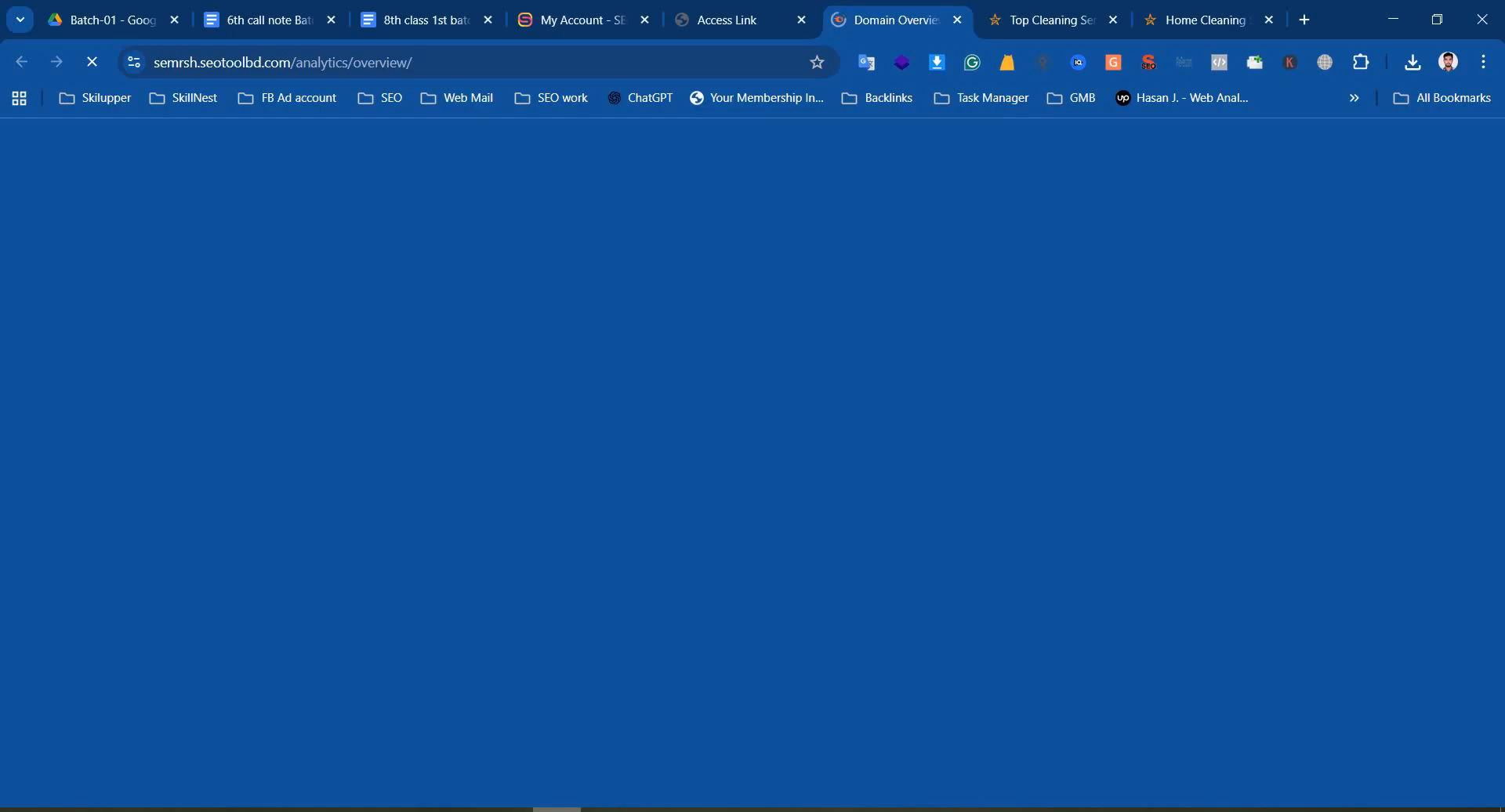
Revisit the SEMrush access page and reload the SEMrush Domain Overview page
{"action": "left_click", "coordinate": [743, 19]}
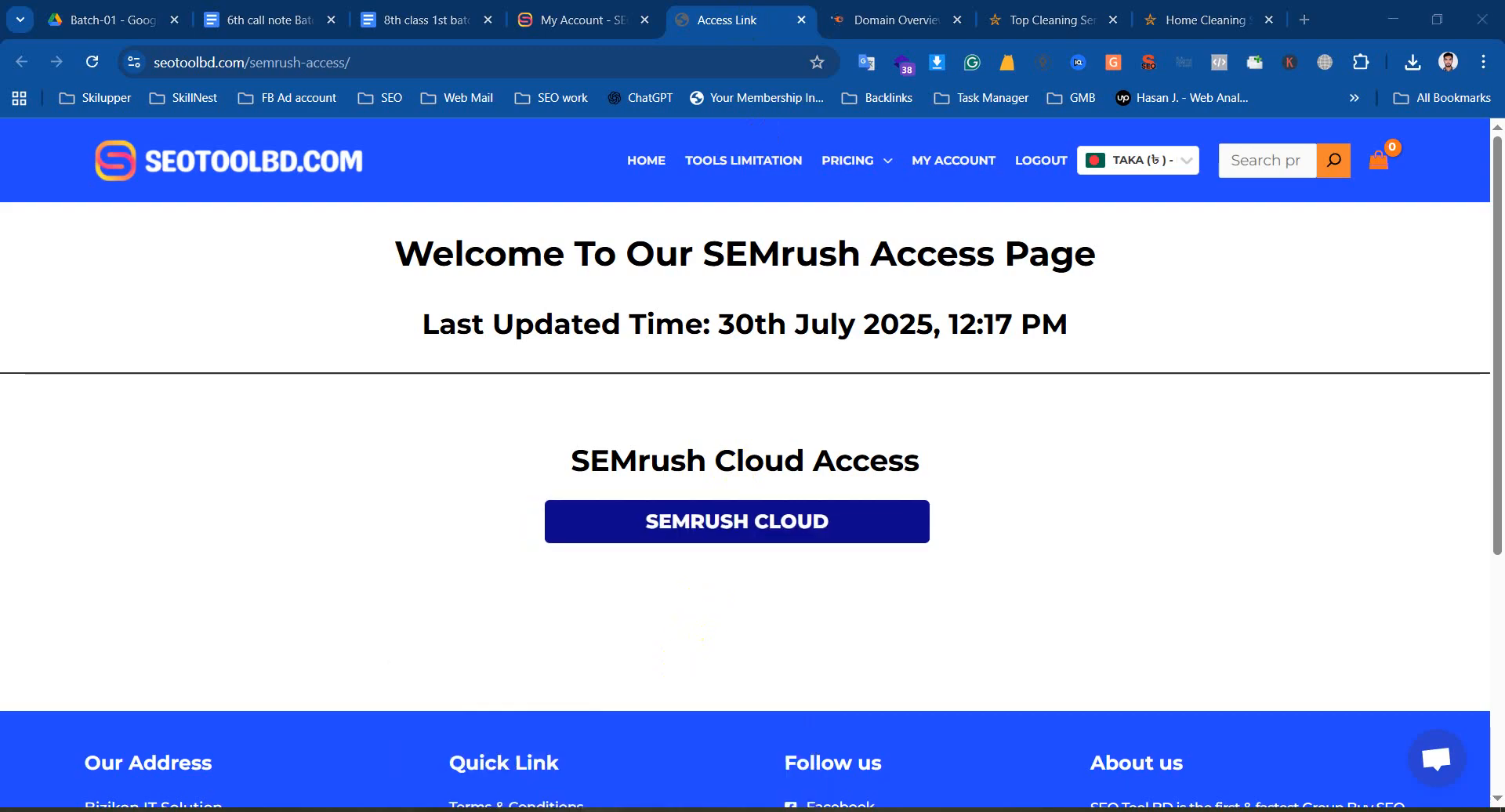
{"action": "left_click", "coordinate": [870, 24]}
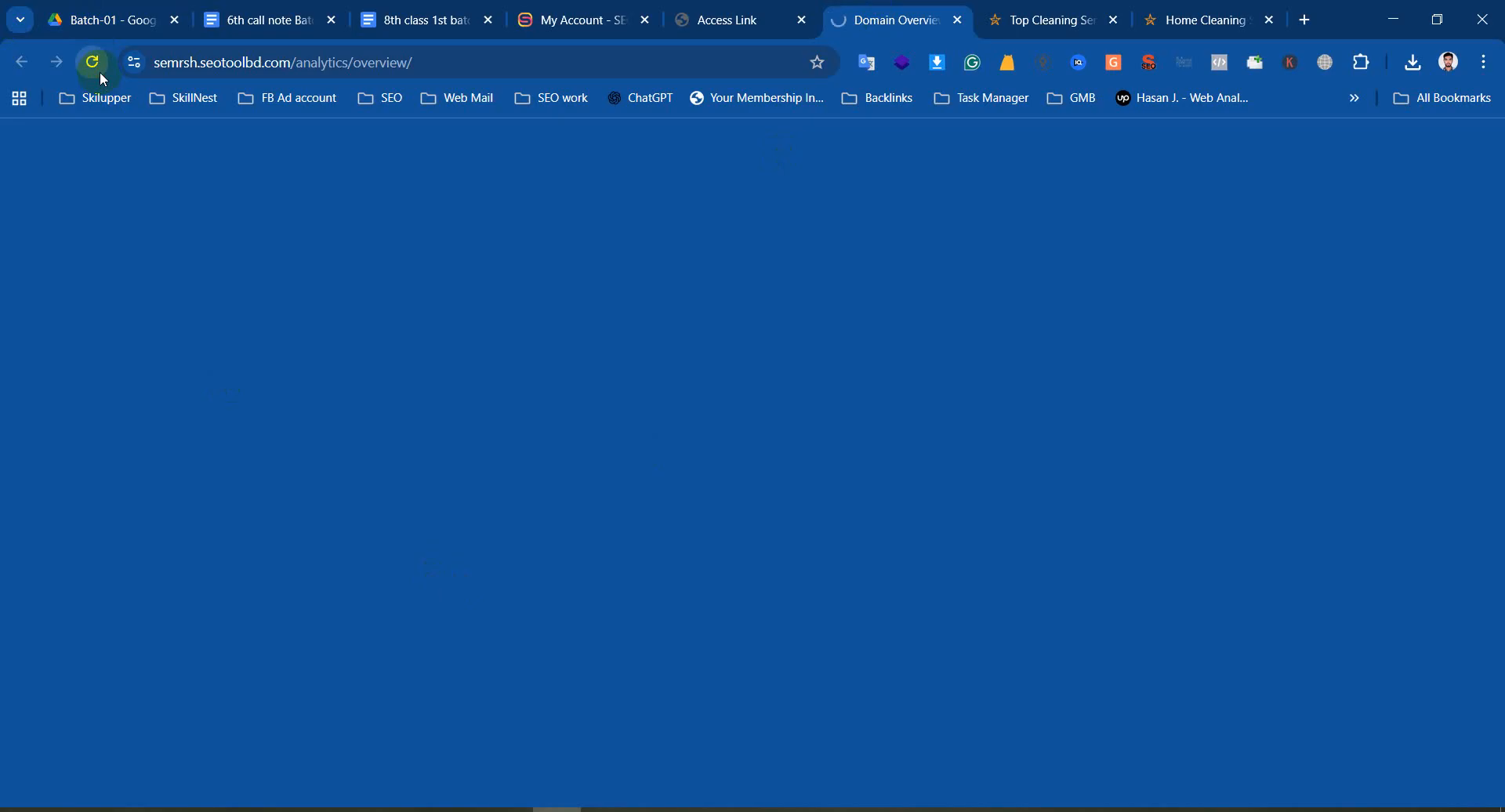
{"action": "left_click", "coordinate": [100, 72]}
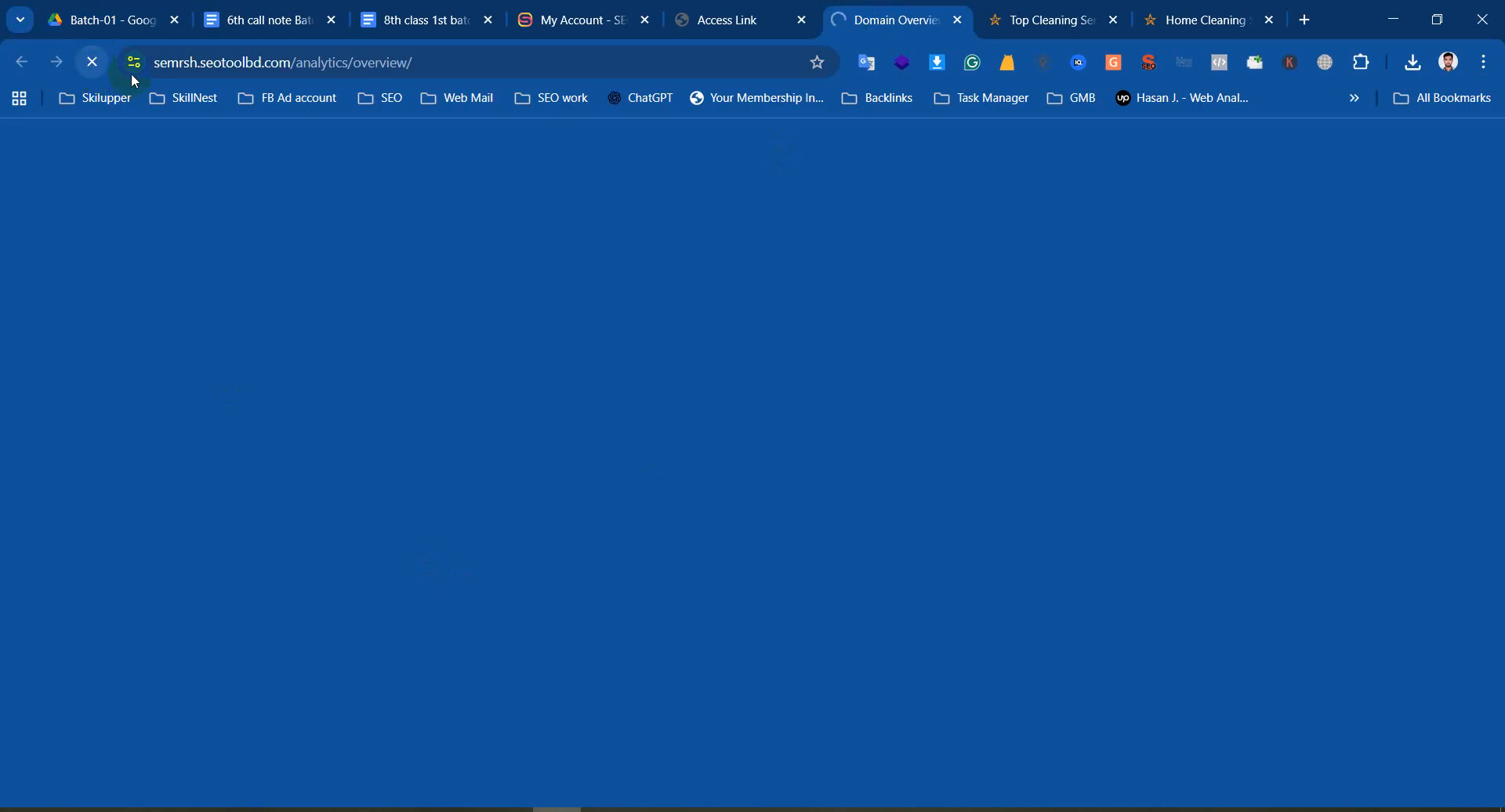
Run an internet speed test on fast.com in a new tab
{"action": "left_click", "coordinate": [1305, 20]}
{"action": "left_click", "coordinate": [618, 45]}
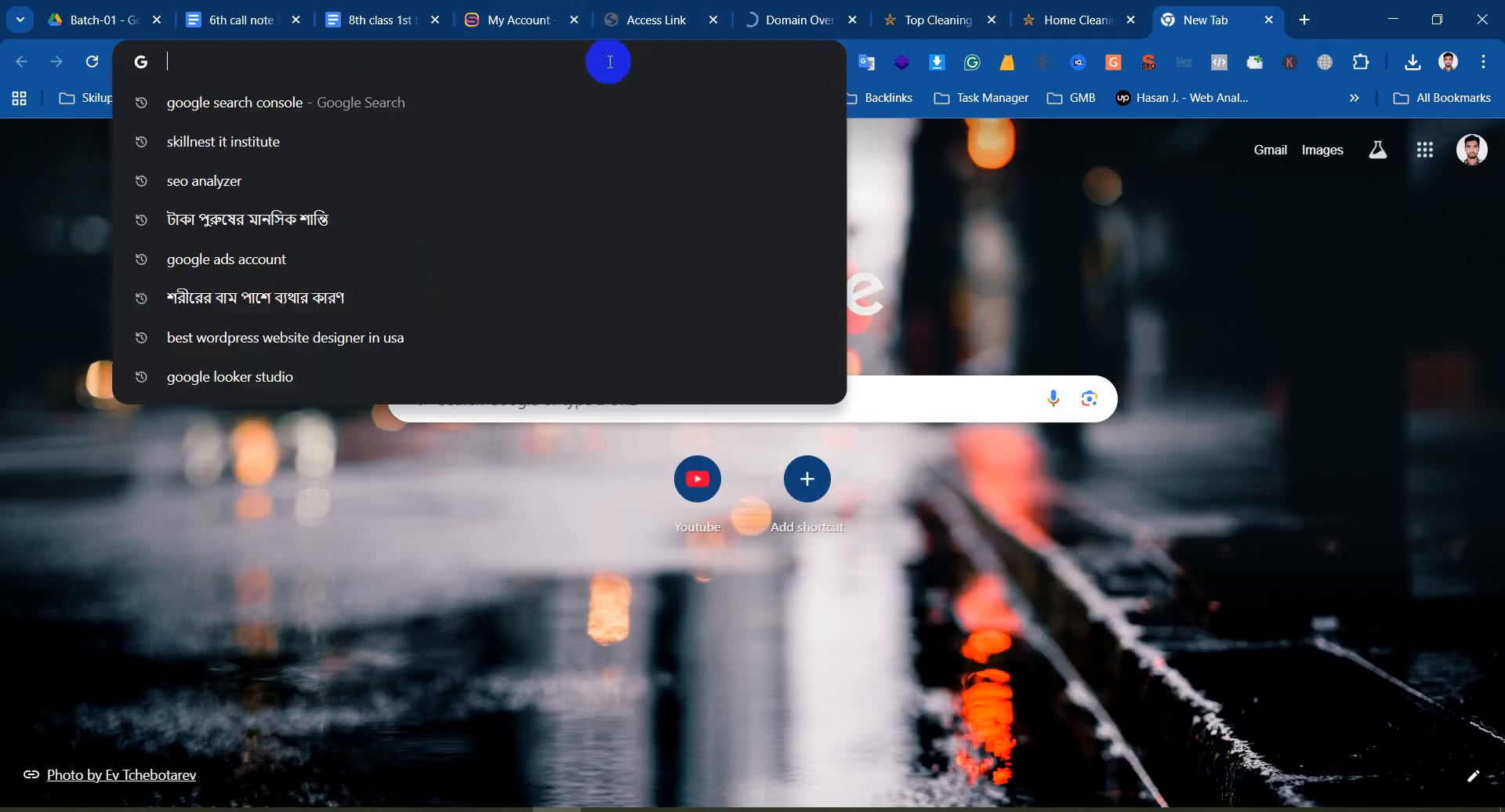
{"action": "type", "text": "fast.com"}
{"action": "key", "text": "Return"}
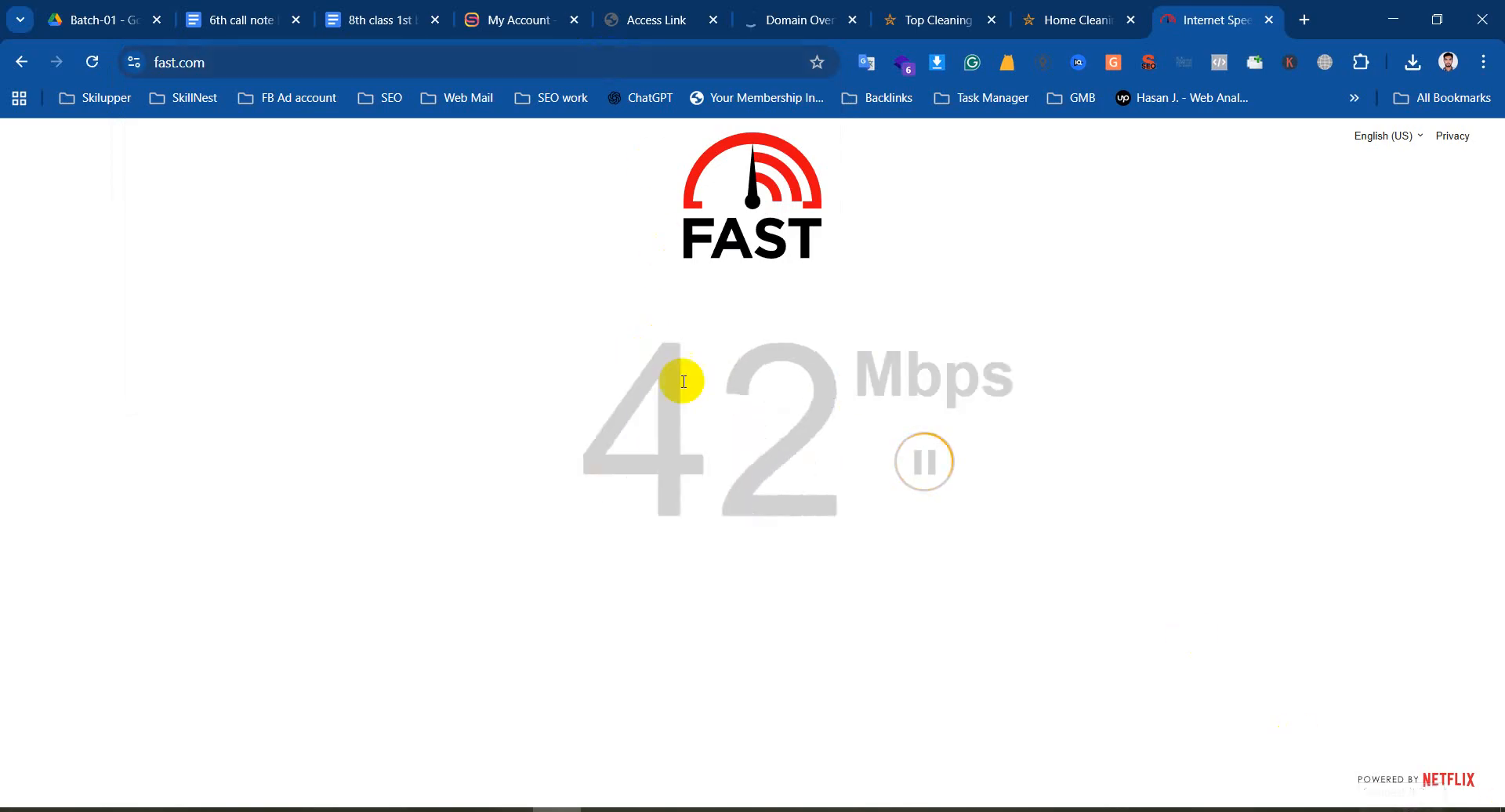
{"action": "left_click_drag", "start_coordinate": [682, 376], "coordinate": [1153, 437]}
Check the Domain Overview page's loading and the computer's Wi-Fi connection status
{"action": "left_click", "coordinate": [856, 8]}
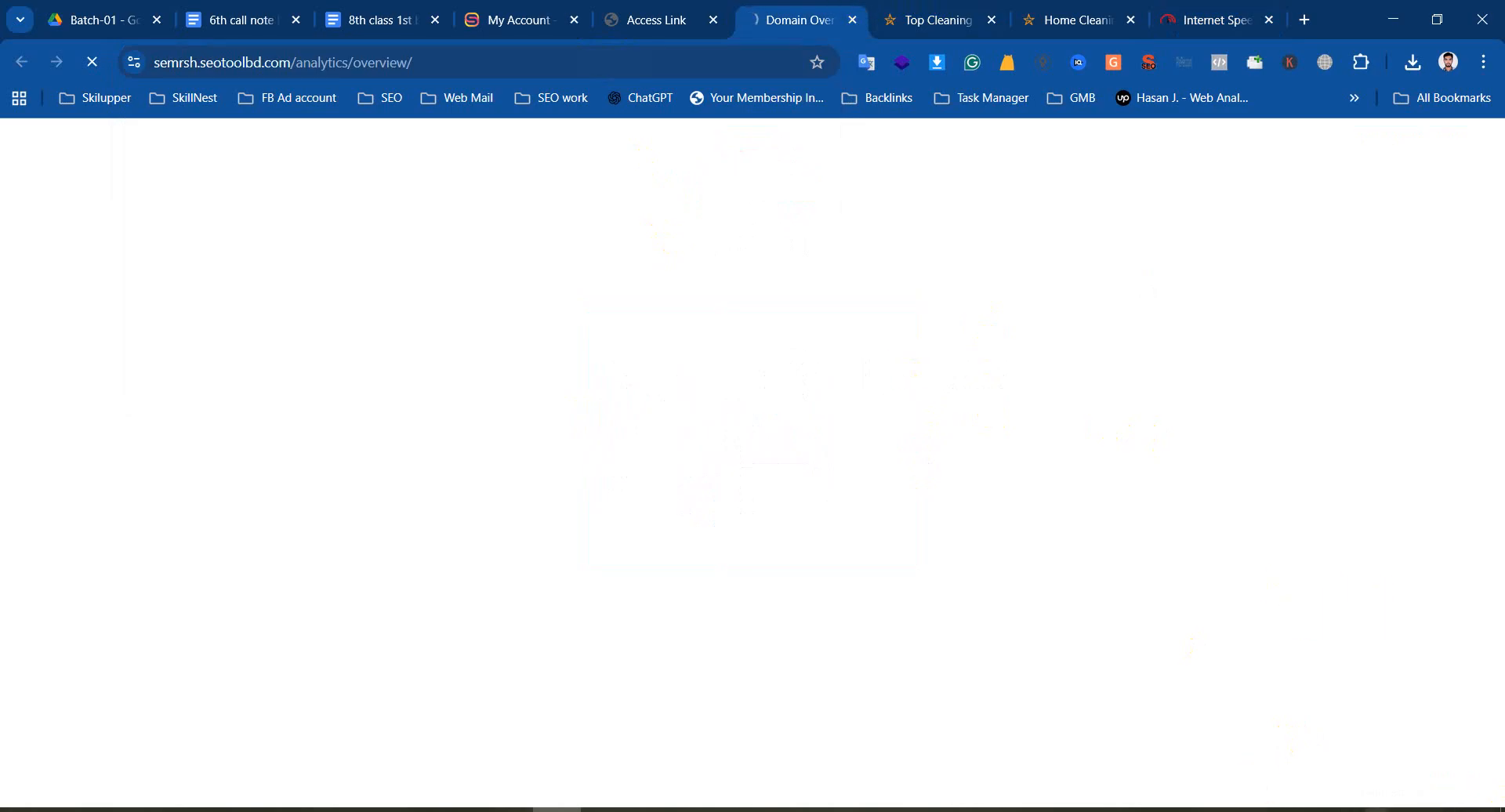
{"action": "left_click", "coordinate": [1352, 810]}
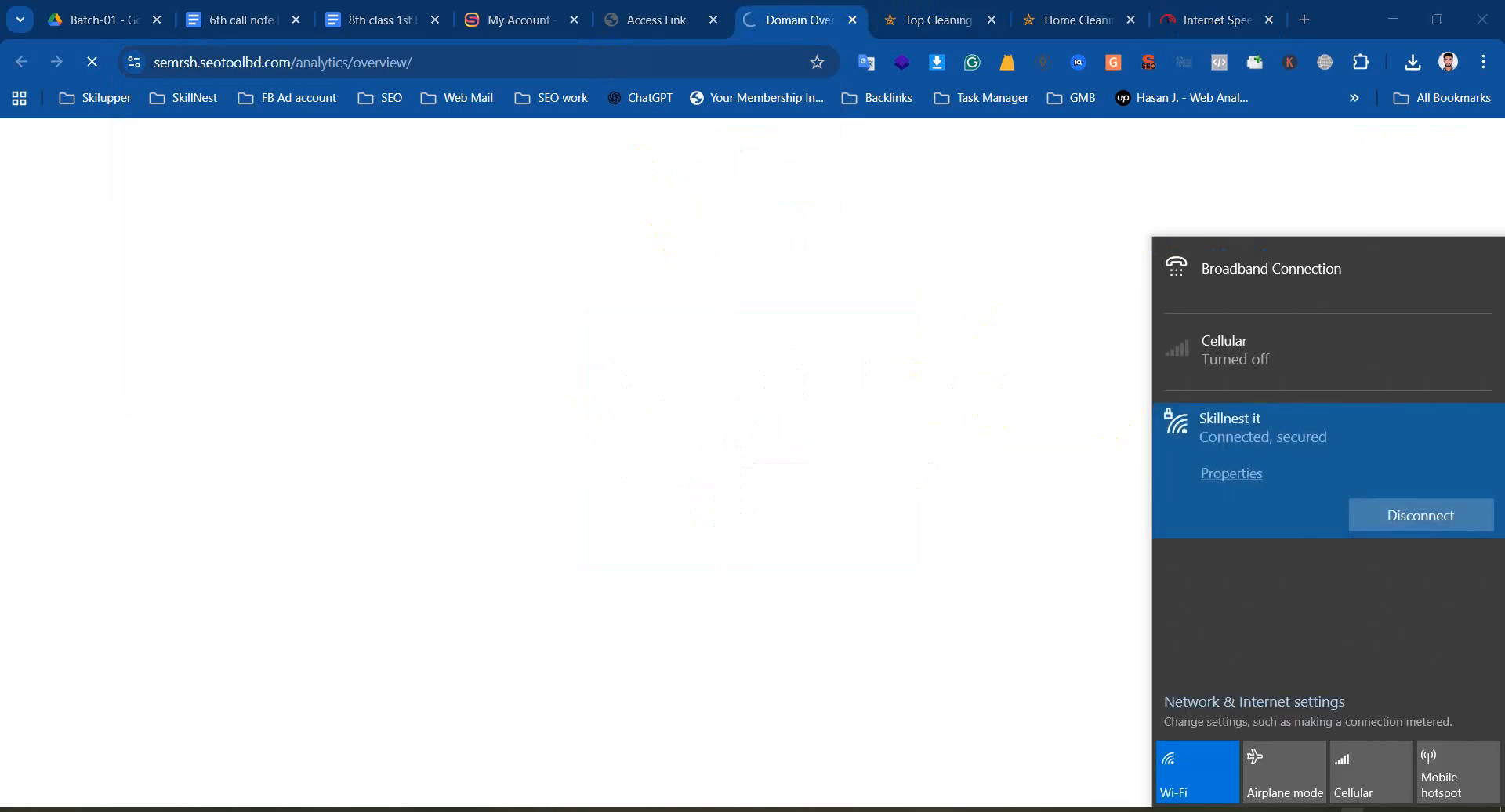
{"action": "left_click", "coordinate": [1352, 809]}
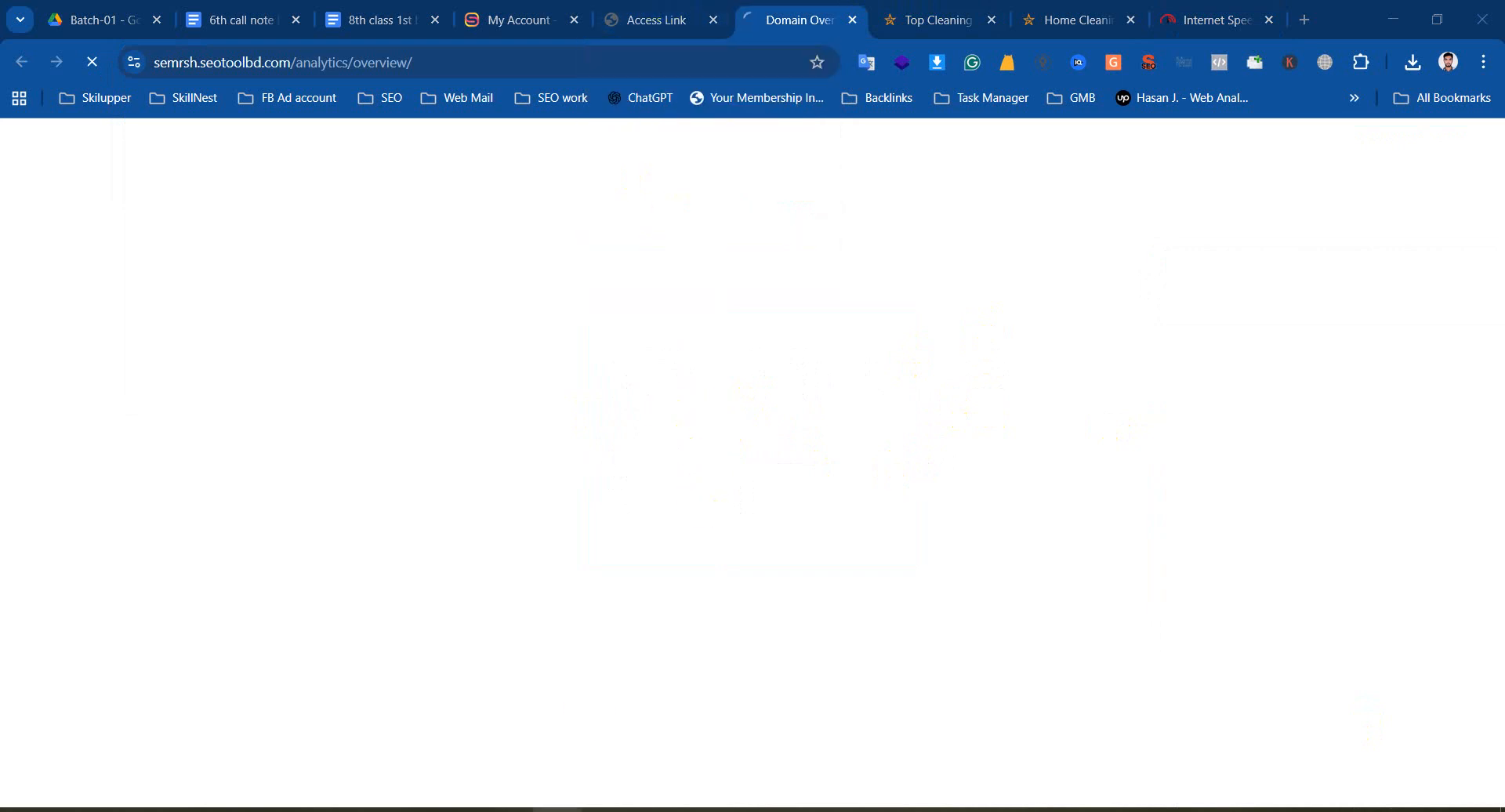
Stop presenting in the Google Meet call and hide the sharing bar once the screen is shared again
{"action": "mouse_move", "coordinate": [605, 810]}
{"action": "left_click", "coordinate": [531, 759]}
{"action": "left_click", "coordinate": [692, 769]}
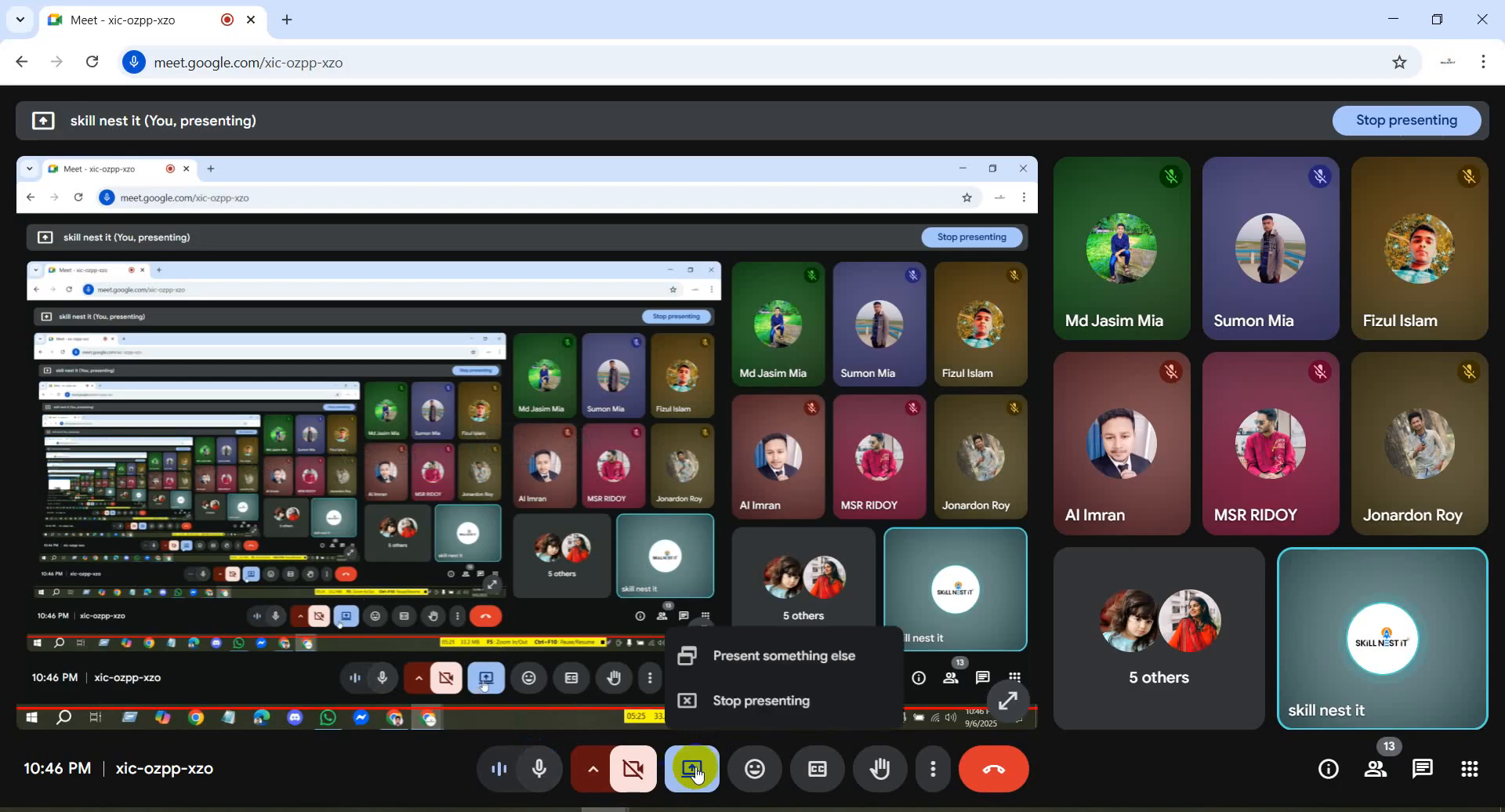
{"action": "left_click", "coordinate": [719, 705]}
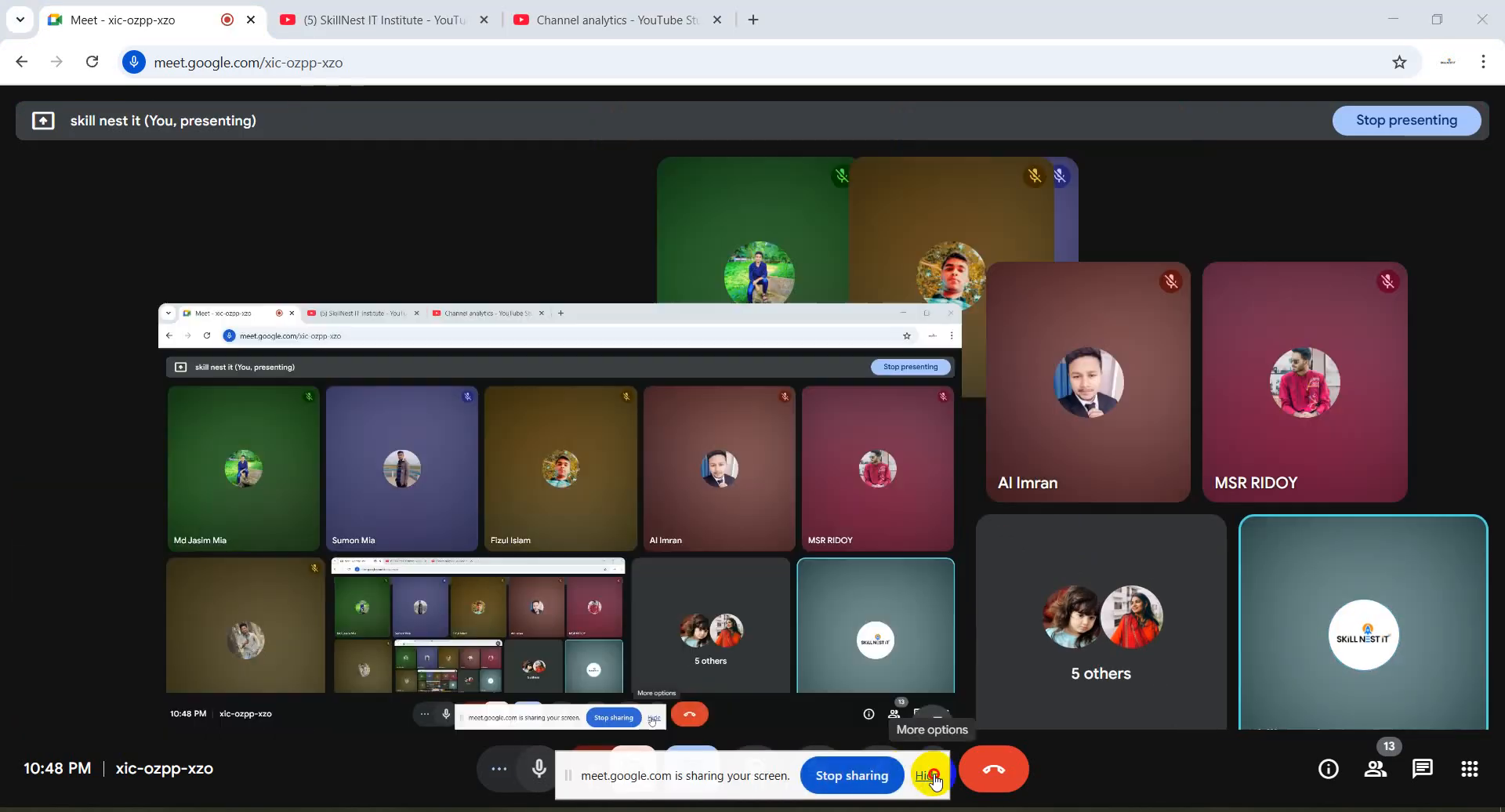
{"action": "left_click", "coordinate": [927, 775]}
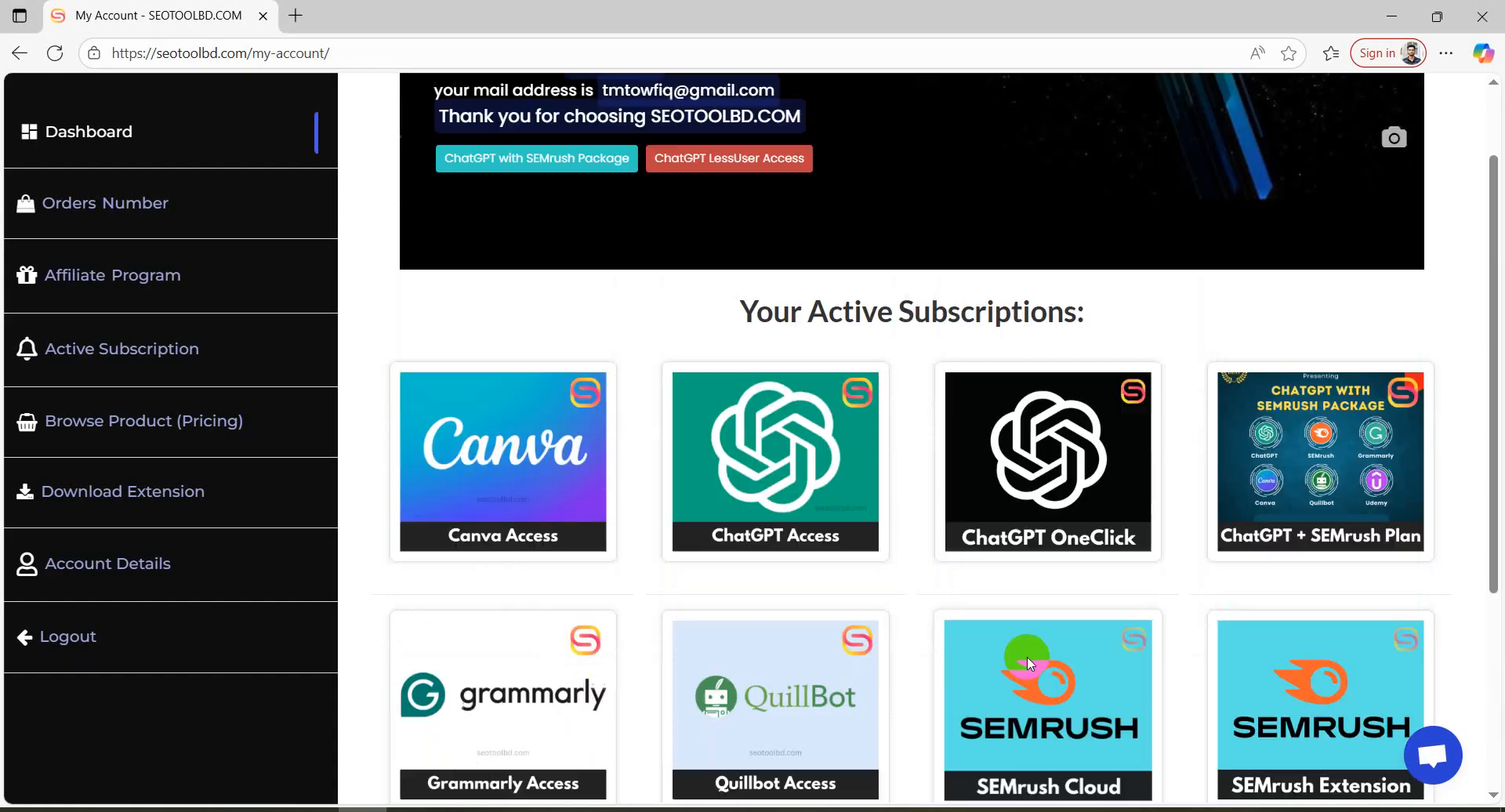
In Microsoft Edge, open SEMrush Cloud from the SEOTOOLBD active subscriptions and launch it from the access page
{"action": "scroll", "coordinate": [1027, 657], "scroll_direction": "down", "scroll_amount": 3}
{"action": "left_click", "coordinate": [955, 491]}
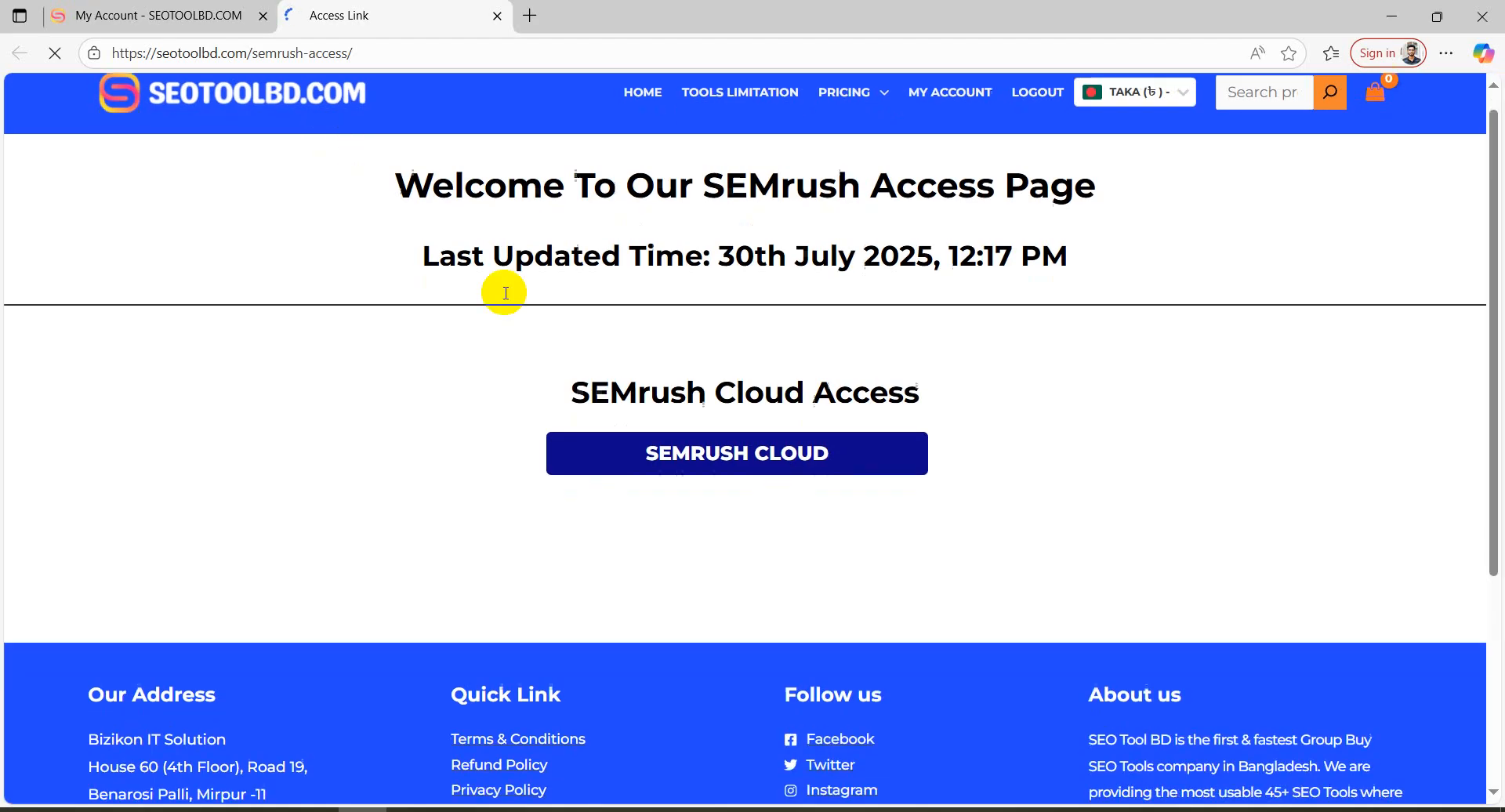
{"action": "scroll", "coordinate": [706, 345], "scroll_direction": "down", "scroll_amount": 1}
{"action": "left_click", "coordinate": [715, 397]}
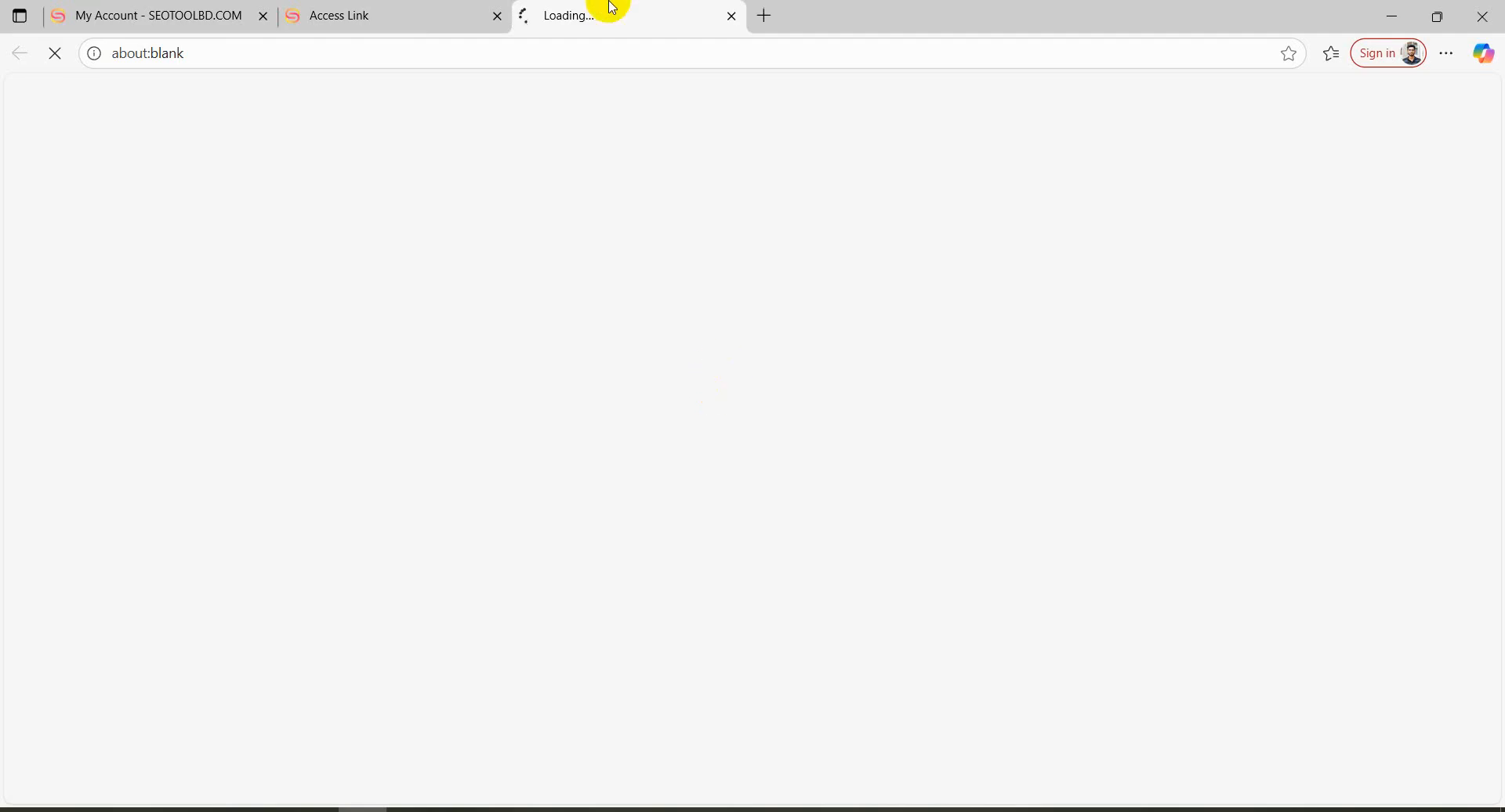
Return to Chrome and view the "Home Cleaning Service" keyword in the heading of bsfm.ae's home cleaning page
{"action": "left_click", "coordinate": [541, 784]}
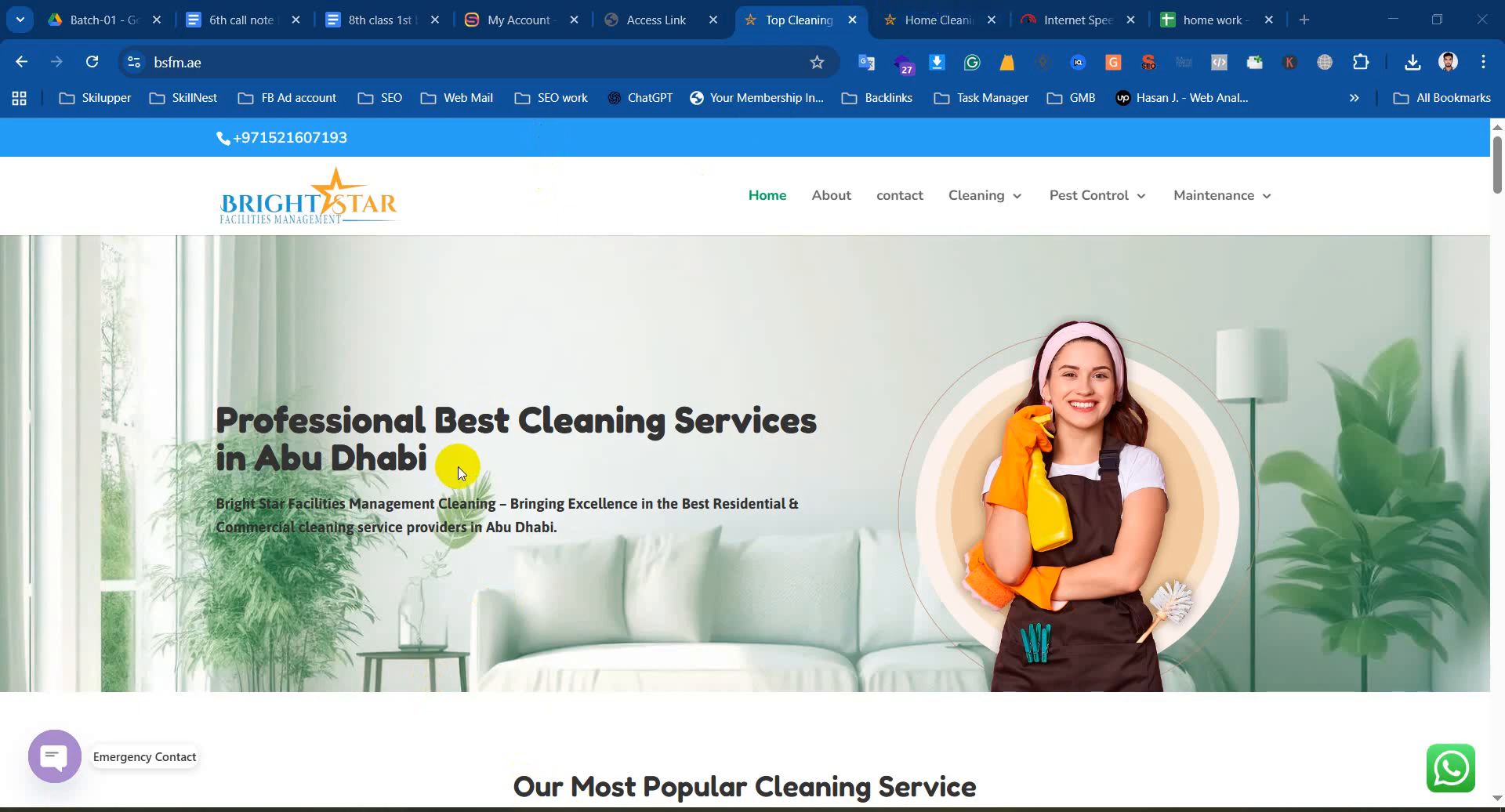
{"action": "left_click", "coordinate": [881, 28]}
{"action": "right_click", "coordinate": [432, 322]}
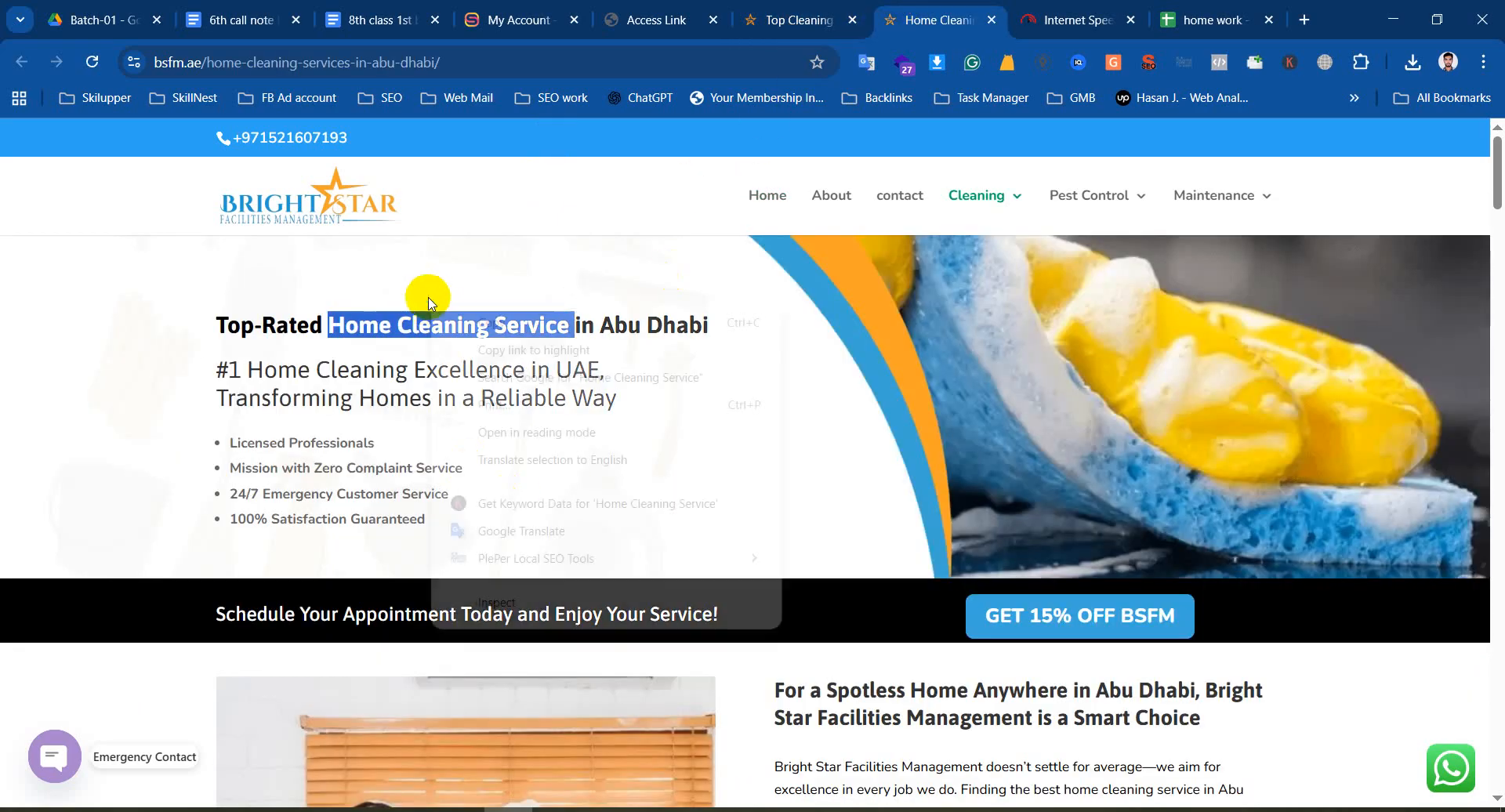
{"action": "left_click", "coordinate": [1002, 114]}
Examine the cleaning service keyword list and the empty columns beside it in the home work spreadsheet
{"action": "left_click", "coordinate": [1214, 19]}
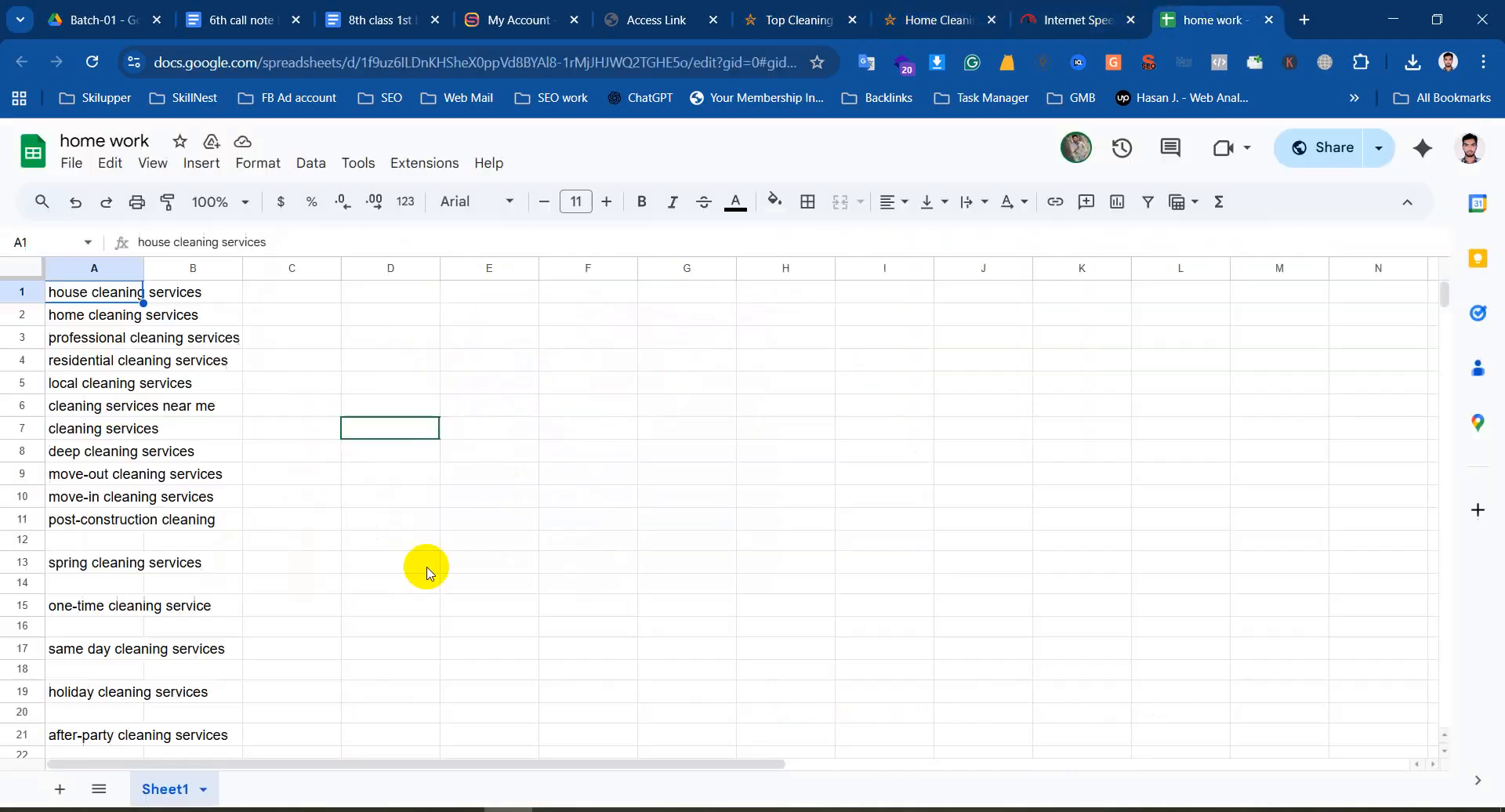
{"action": "scroll", "coordinate": [294, 494], "scroll_direction": "down", "scroll_amount": 5}
{"action": "scroll", "coordinate": [294, 494], "scroll_direction": "up", "scroll_amount": 5}
{"action": "scroll", "coordinate": [294, 493], "scroll_direction": "down", "scroll_amount": 20}
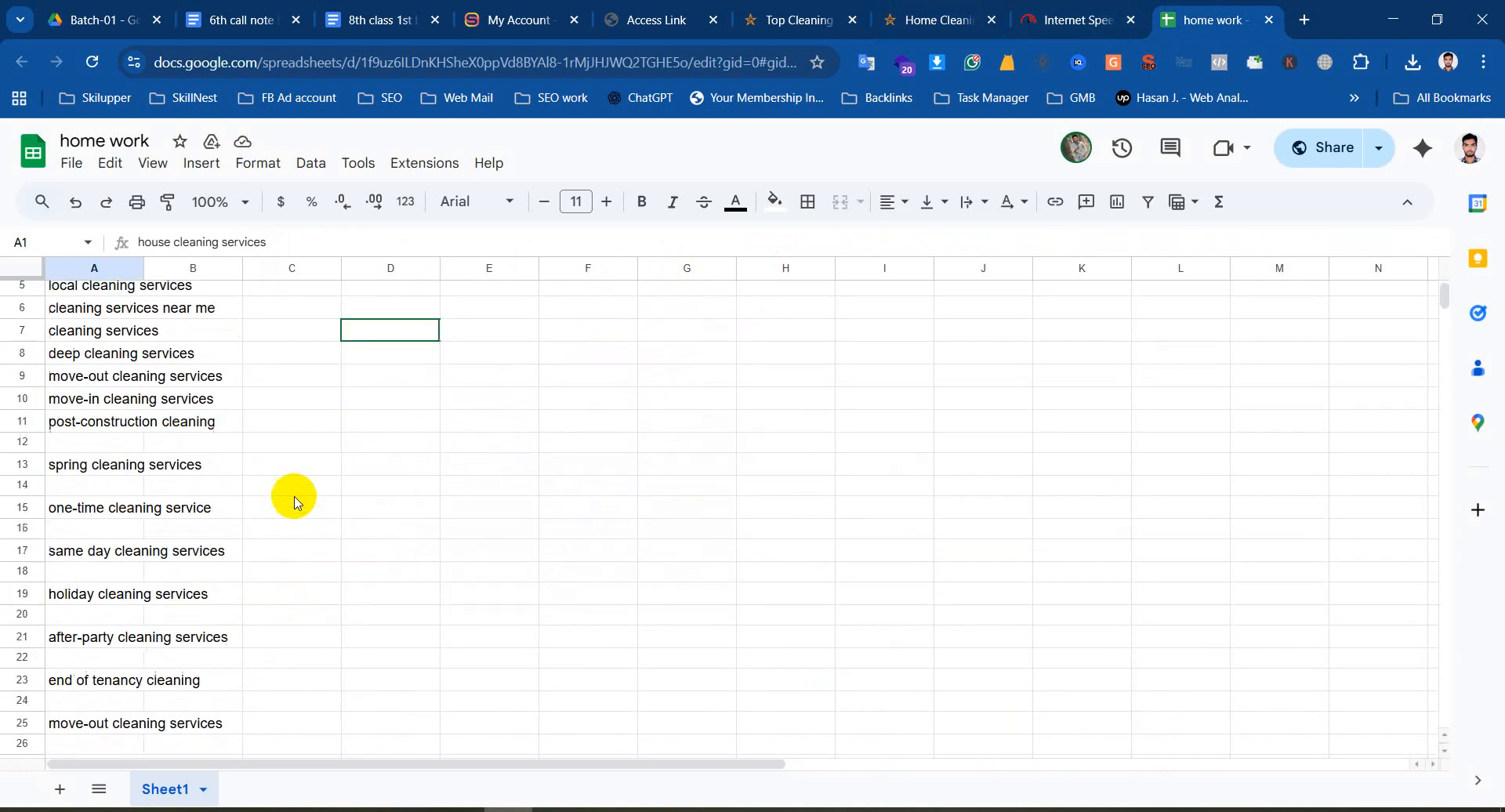
{"action": "scroll", "coordinate": [297, 502], "scroll_direction": "down", "scroll_amount": 20}
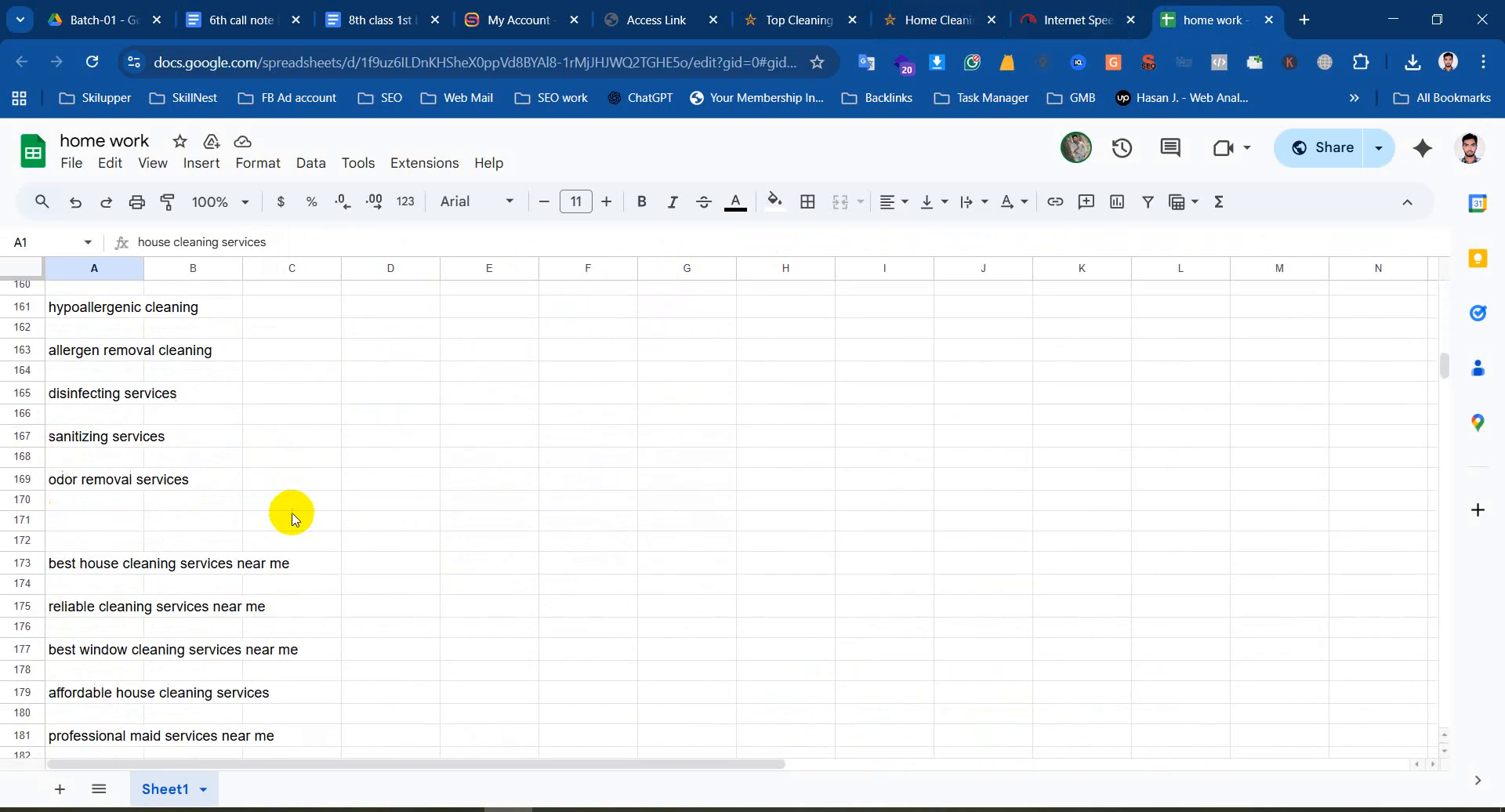
{"action": "scroll", "coordinate": [290, 536], "scroll_direction": "down", "scroll_amount": 15}
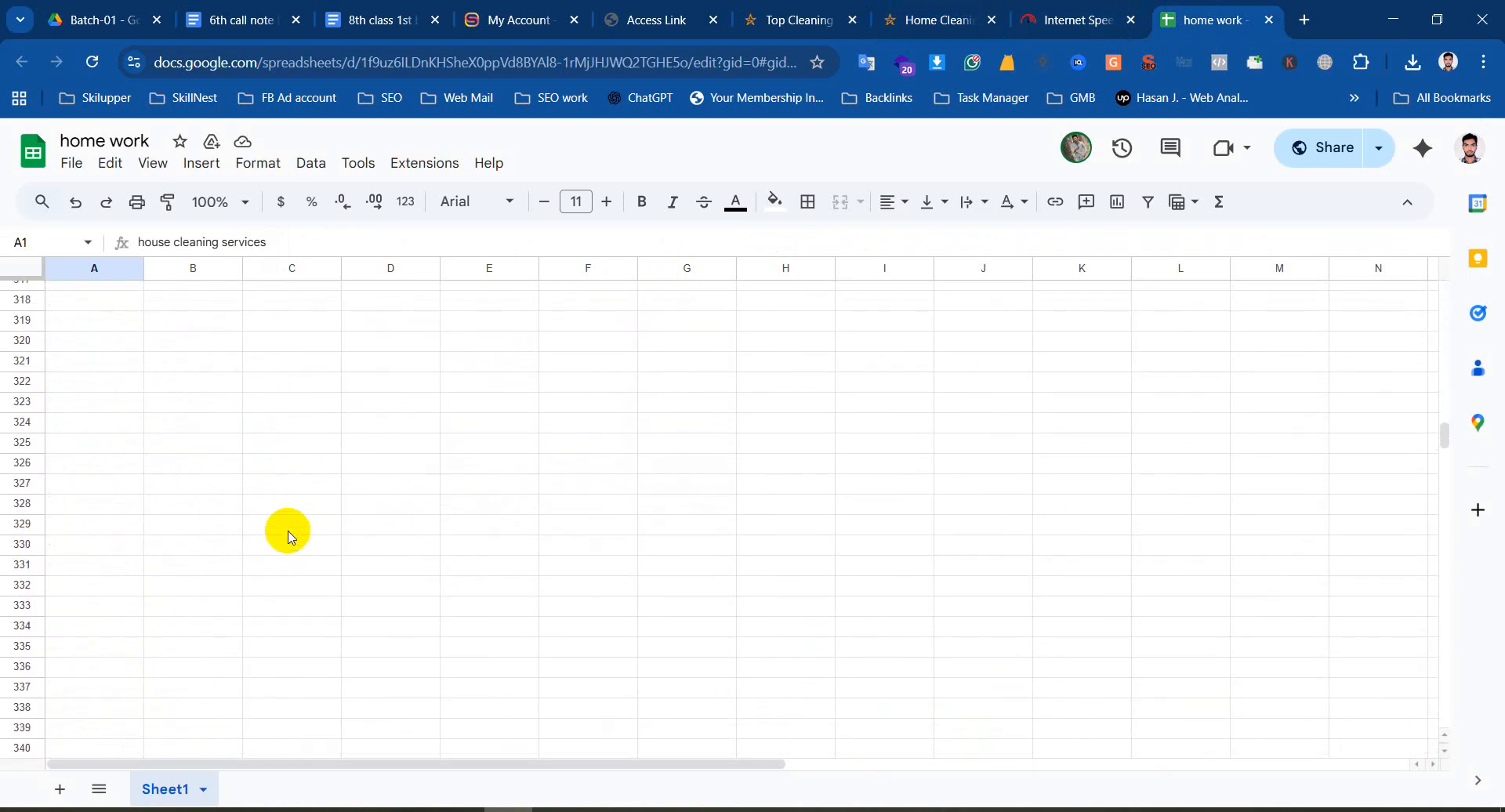
{"action": "scroll", "coordinate": [287, 539], "scroll_direction": "up", "scroll_amount": 18}
{"action": "scroll", "coordinate": [306, 564], "scroll_direction": "up", "scroll_amount": 20}
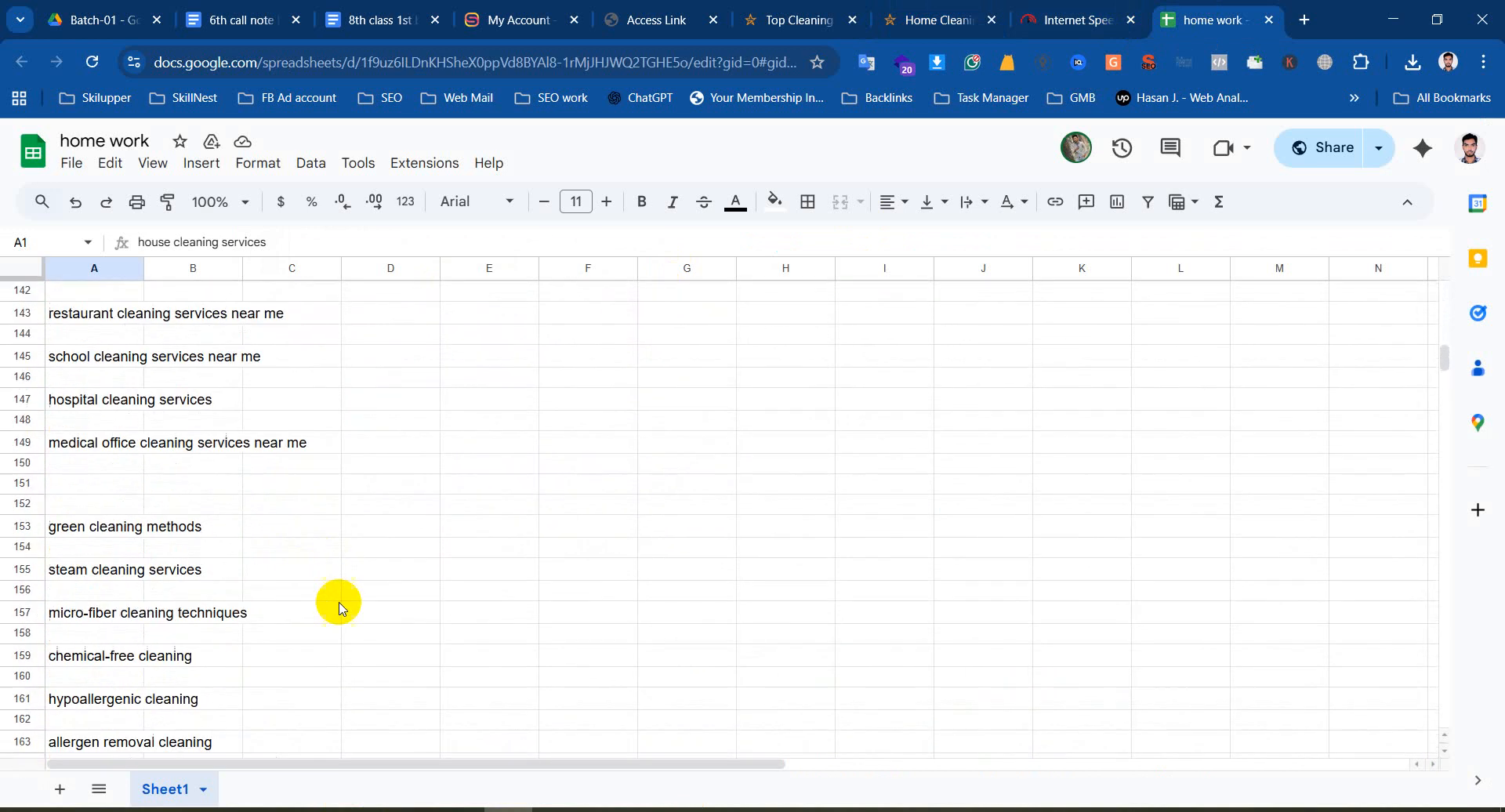
{"action": "scroll", "coordinate": [196, 338], "scroll_direction": "up", "scroll_amount": 20}
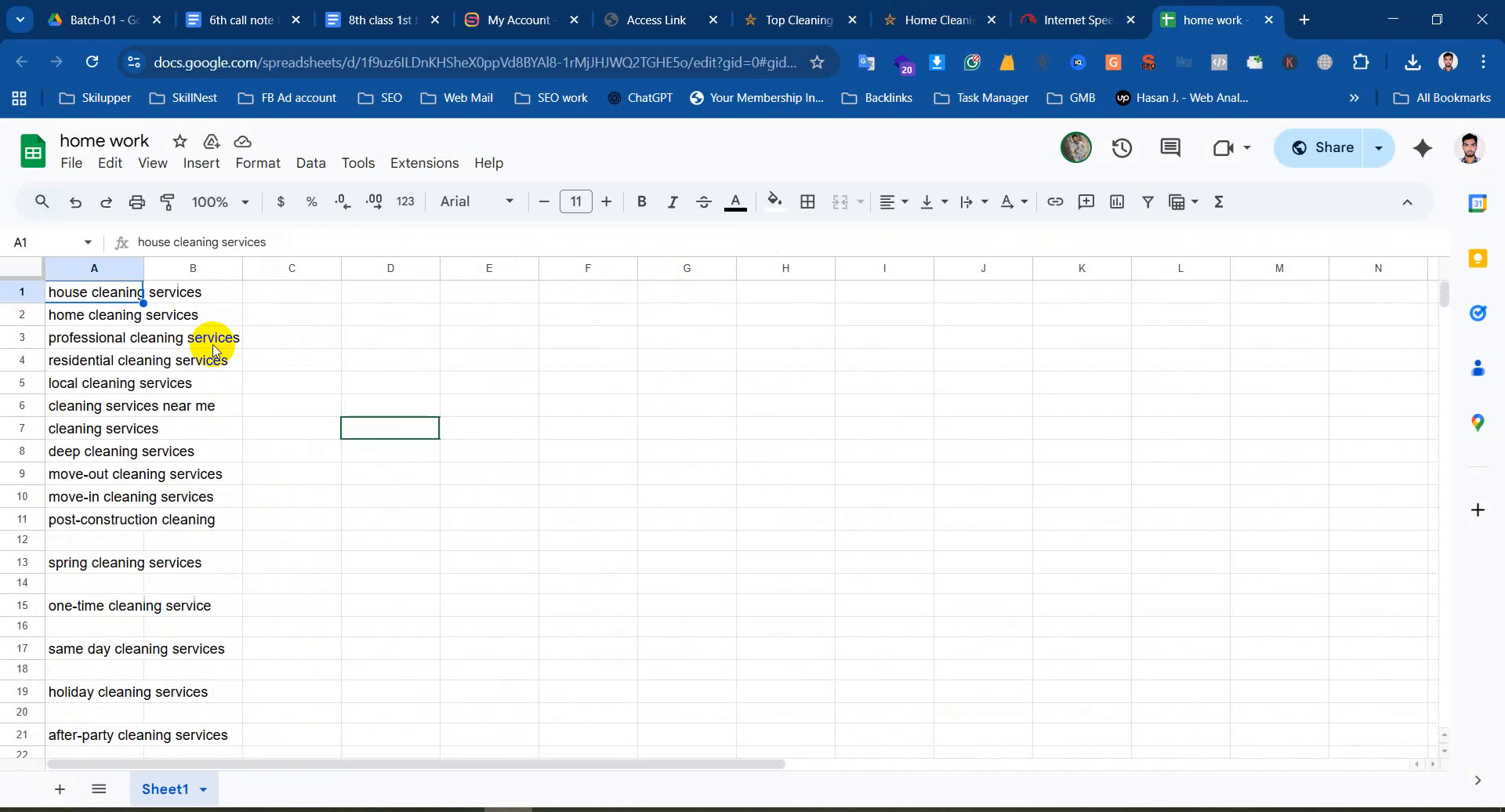
{"action": "left_click", "coordinate": [192, 292]}
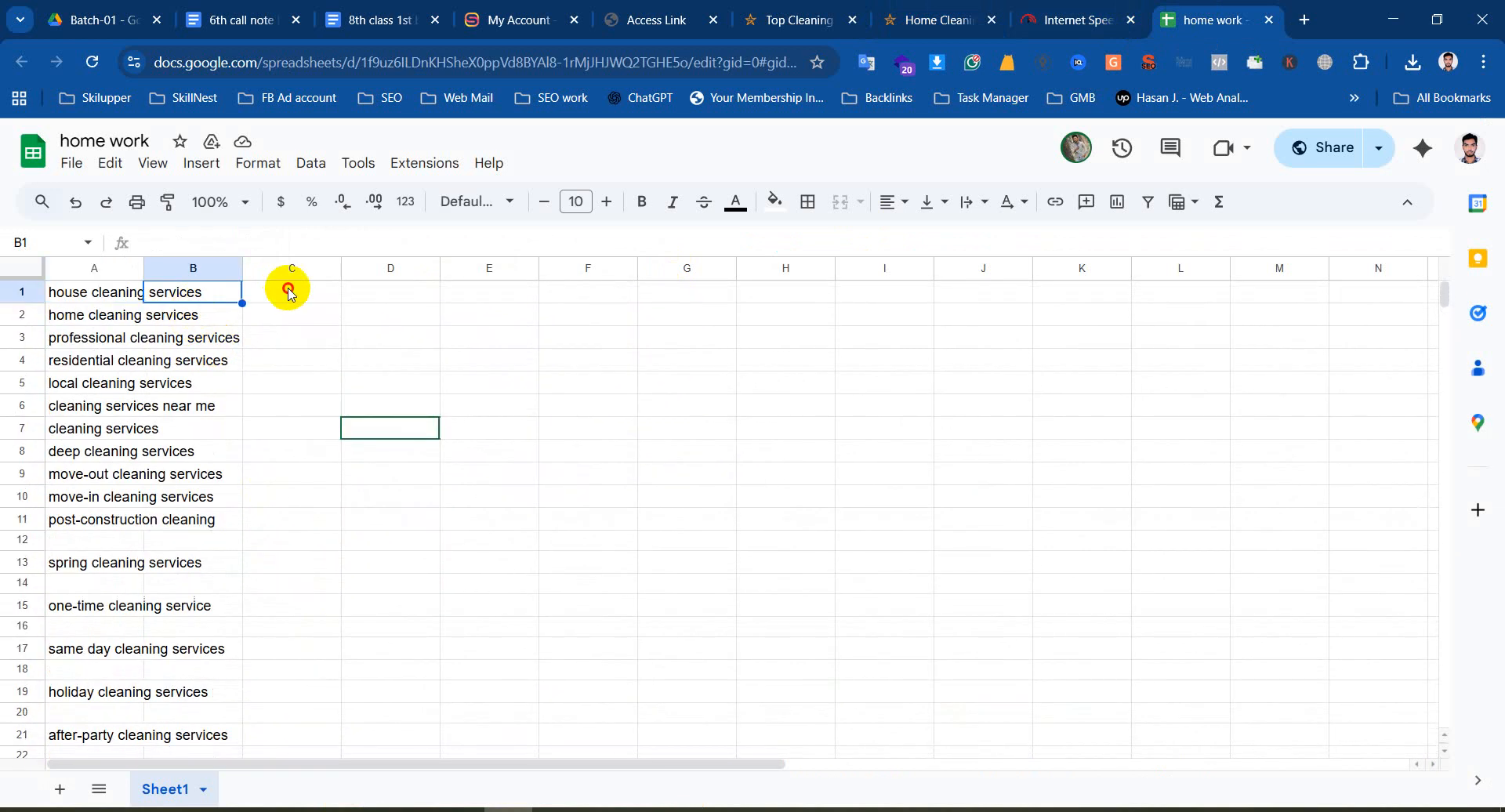
{"action": "left_click", "coordinate": [289, 294]}
{"action": "left_click", "coordinate": [362, 291]}
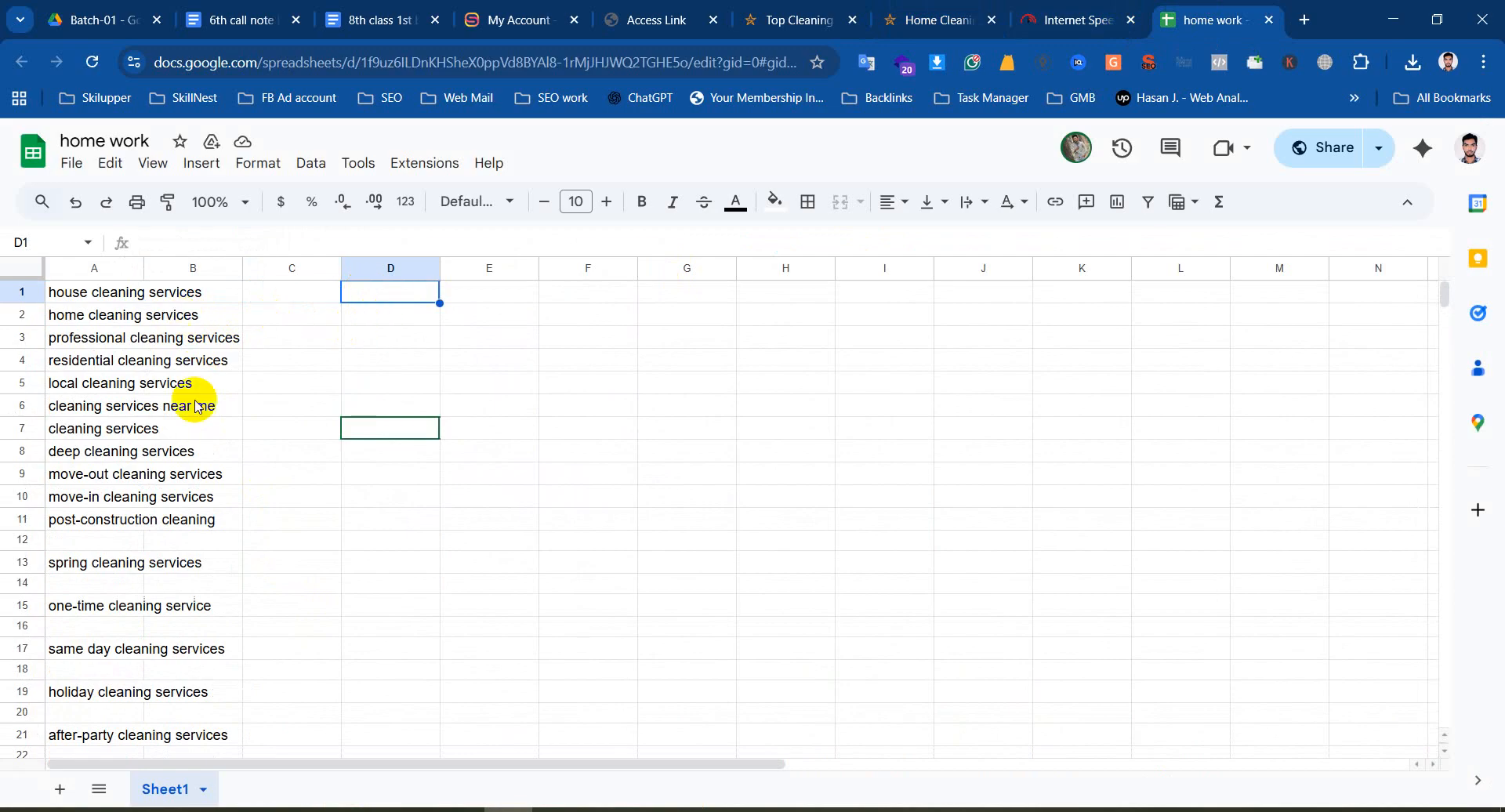
Switch to Microsoft Edge and check the SEMrush Domain Overview page's loading against the Access Link tab
{"action": "left_click", "coordinate": [557, 810]}
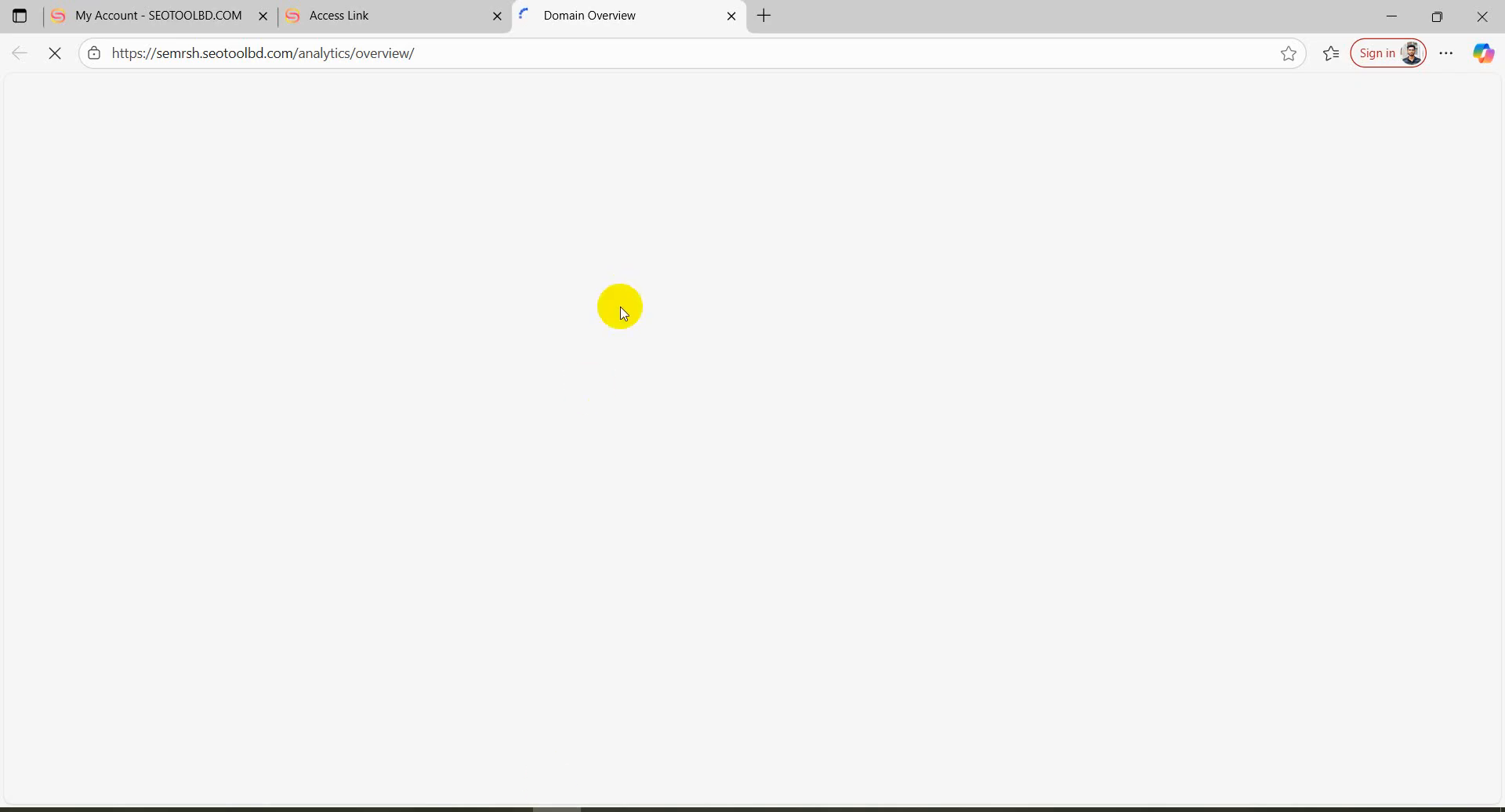
{"action": "left_click", "coordinate": [359, 15]}
{"action": "left_click", "coordinate": [577, 14]}
{"action": "left_click", "coordinate": [461, 6]}
{"action": "left_click", "coordinate": [553, 8]}
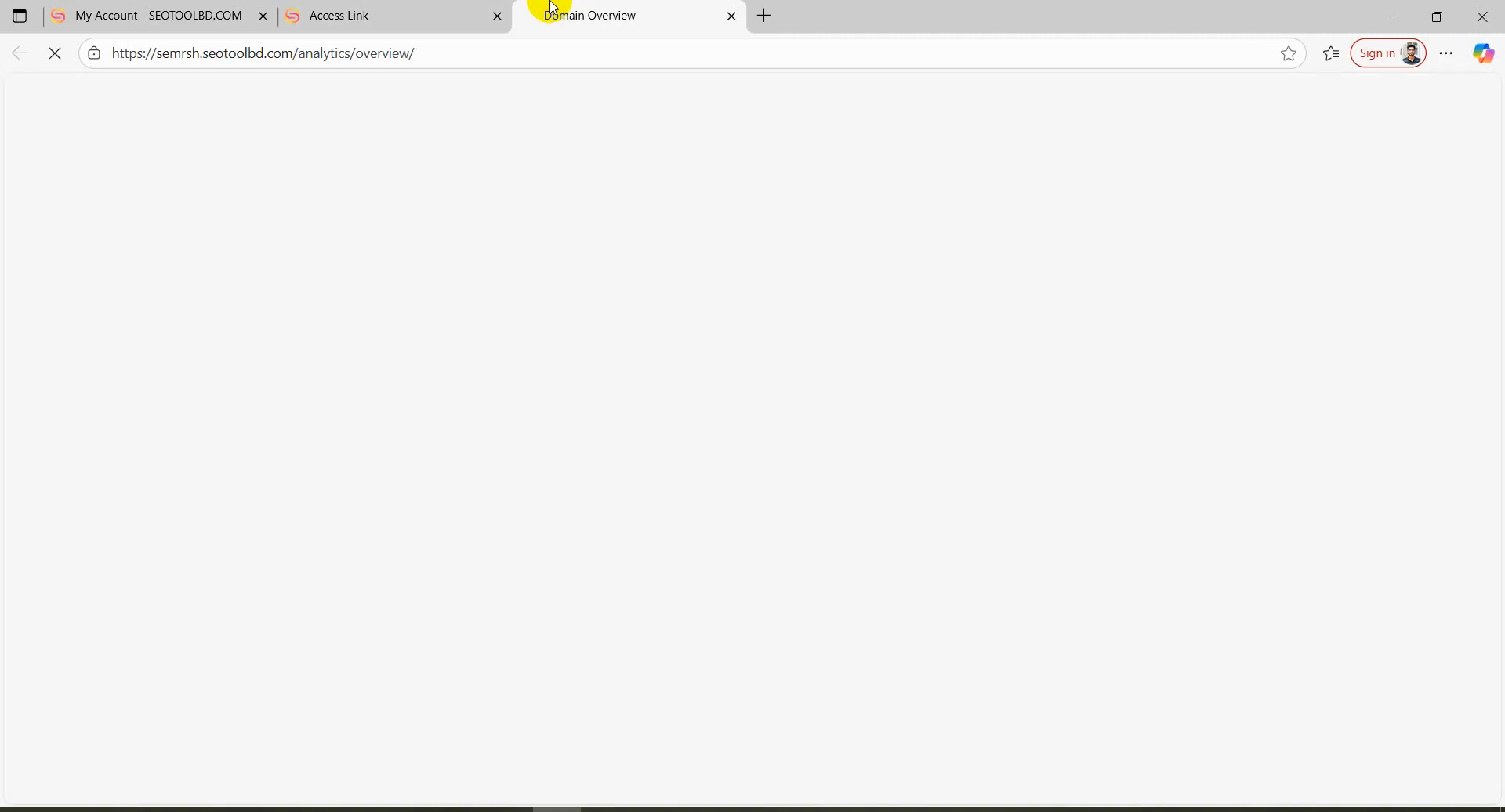
{"action": "left_click", "coordinate": [417, 8]}
{"action": "left_click", "coordinate": [638, 6]}
Switch to the Google Meet call and stop presenting the screen
{"action": "left_click", "coordinate": [497, 762]}
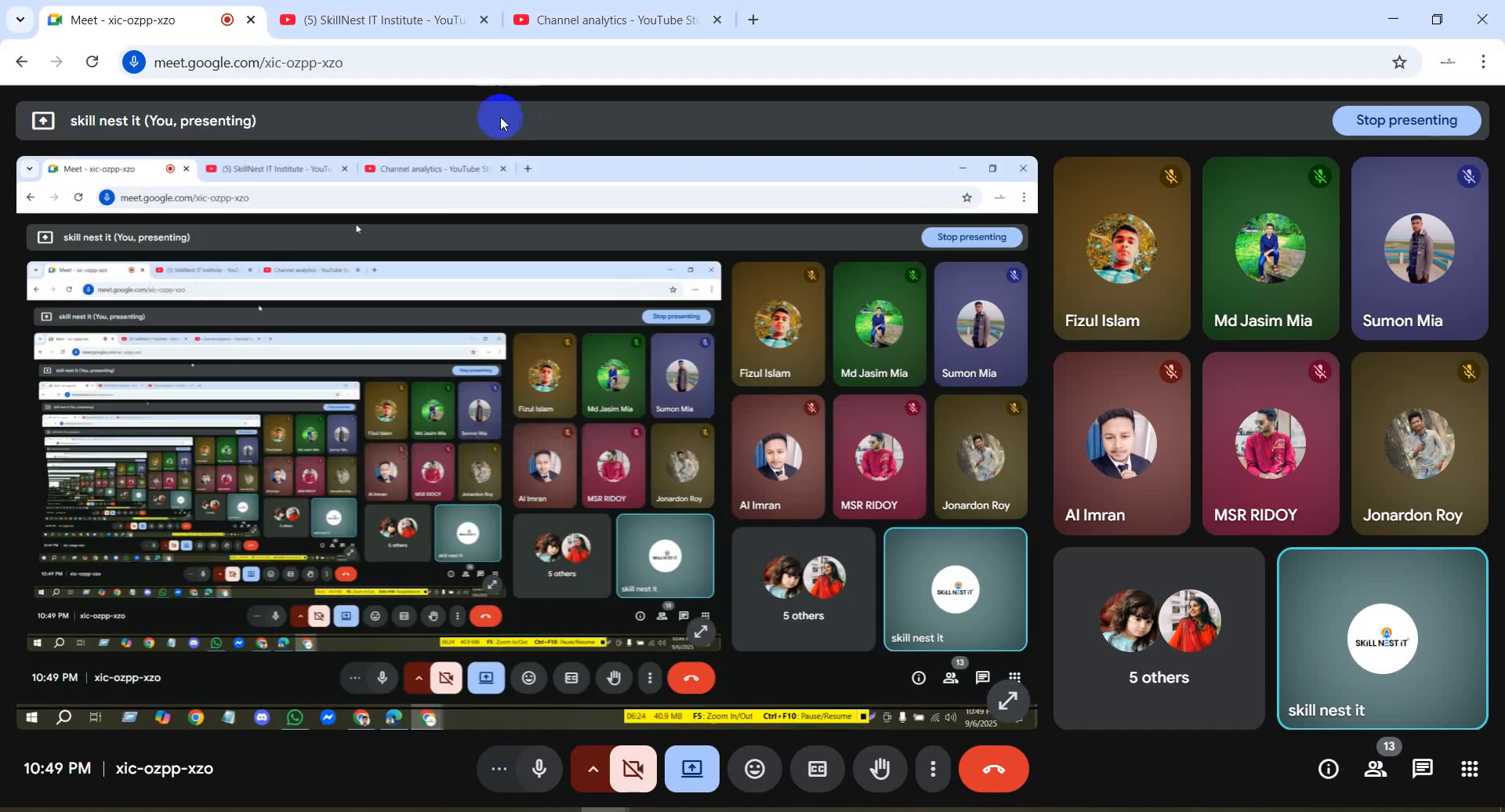
{"action": "left_click", "coordinate": [692, 768]}
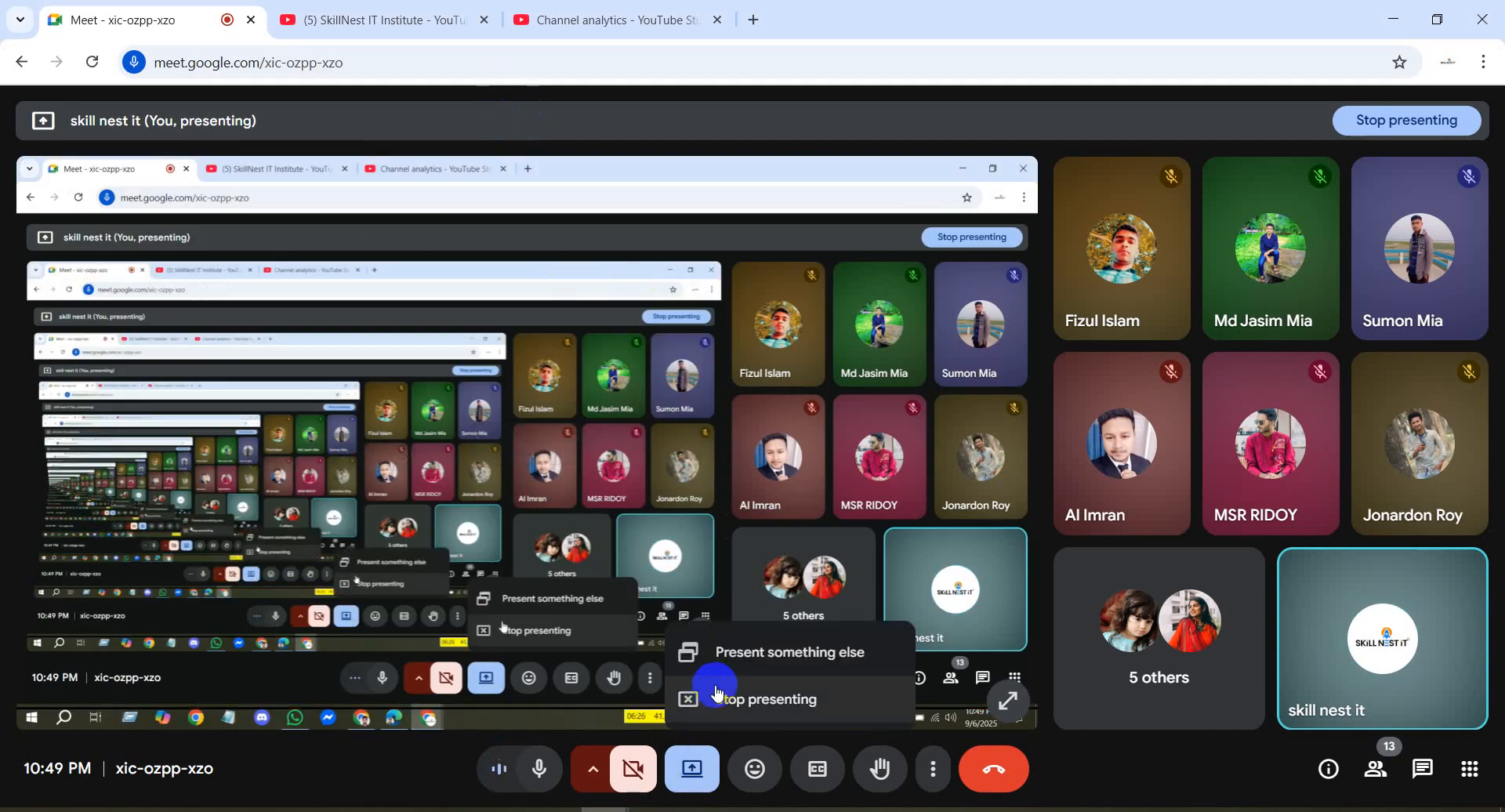
{"action": "left_click", "coordinate": [716, 691]}
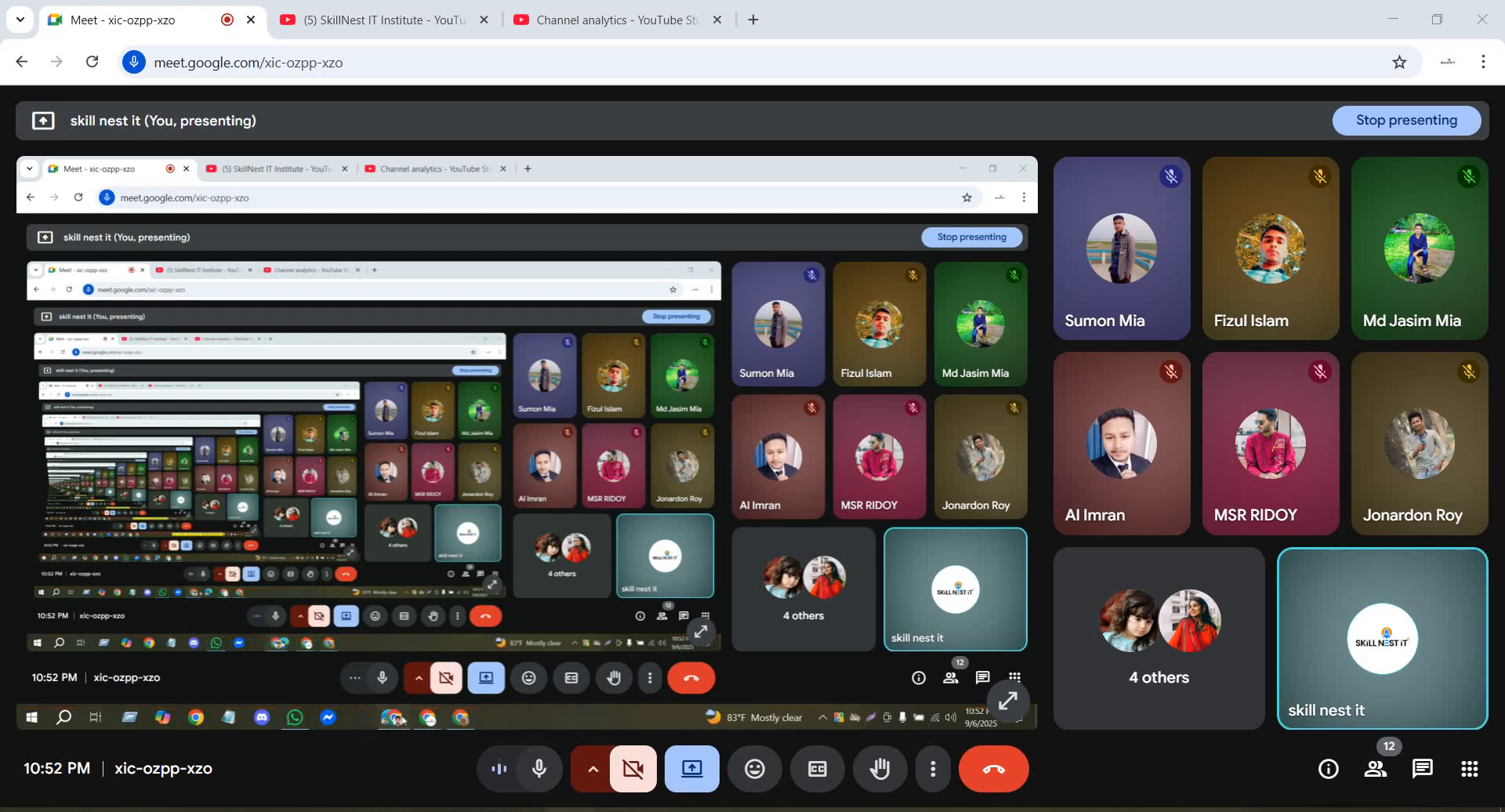
Open the "8th class 1st batch" document in Chrome at the Competitor Keyword Gap Analysis section
{"action": "left_click", "coordinate": [557, 810]}
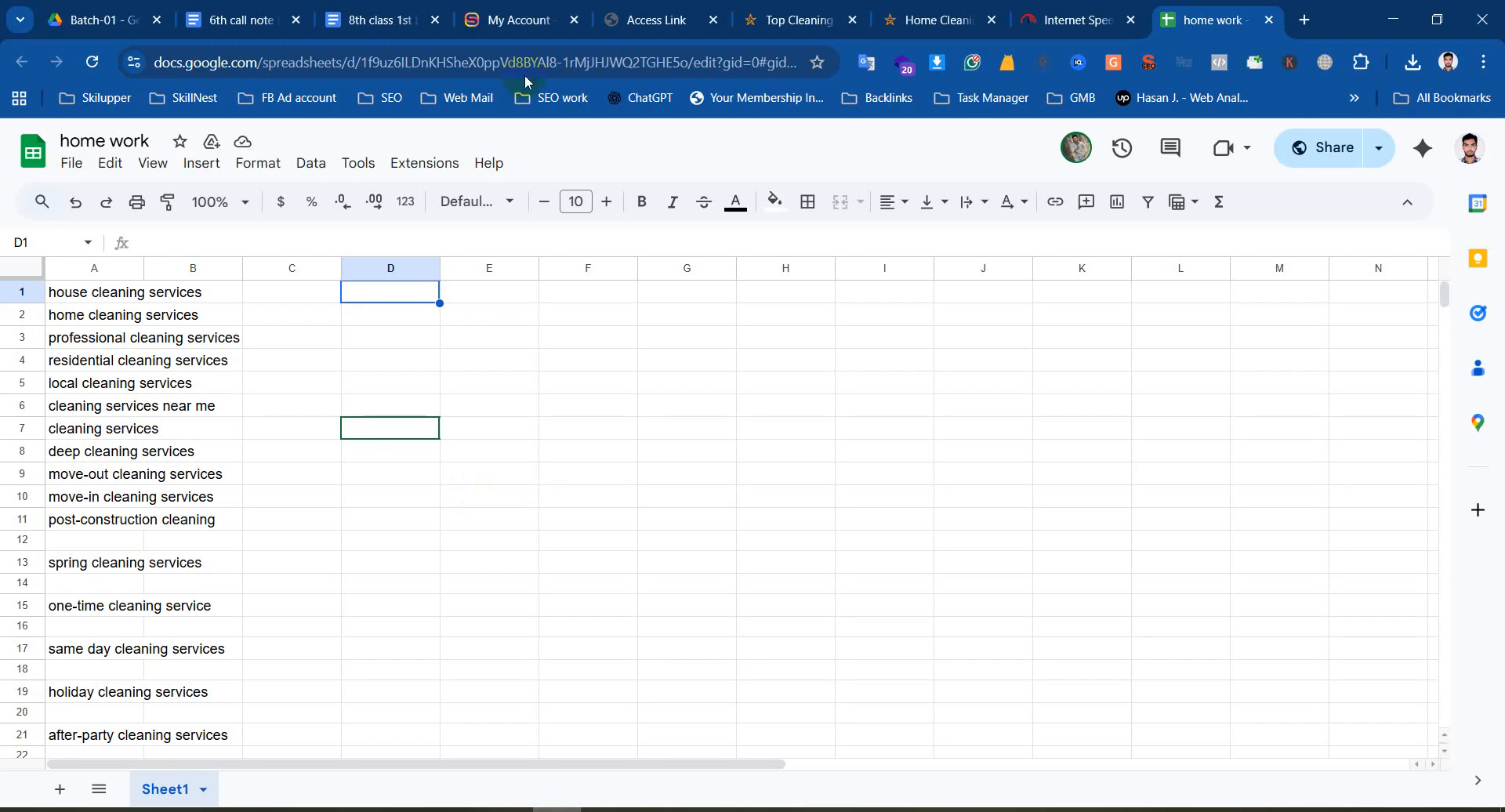
{"action": "left_click", "coordinate": [400, 14]}
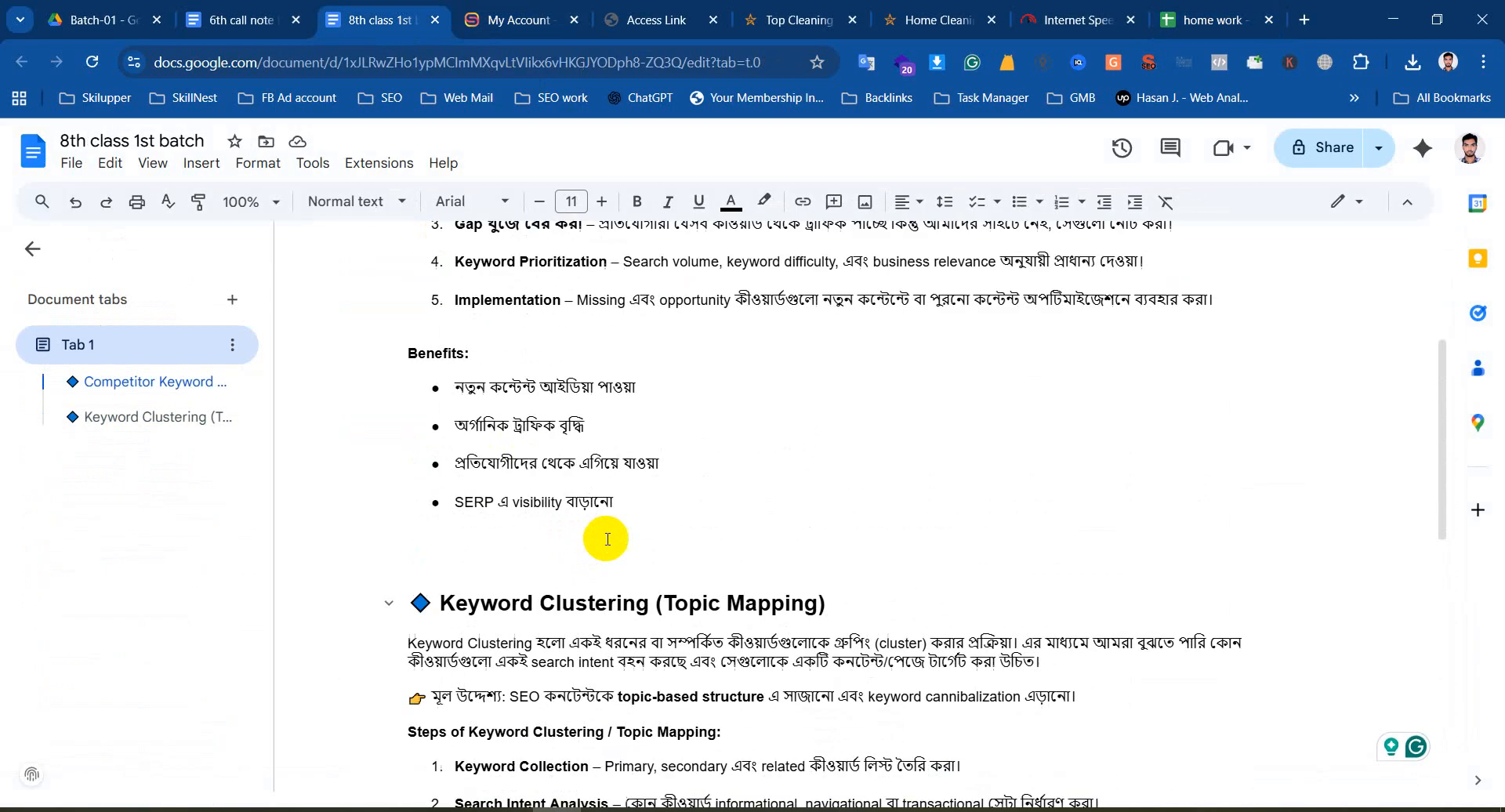
{"action": "scroll", "coordinate": [607, 539], "scroll_direction": "up", "scroll_amount": 4}
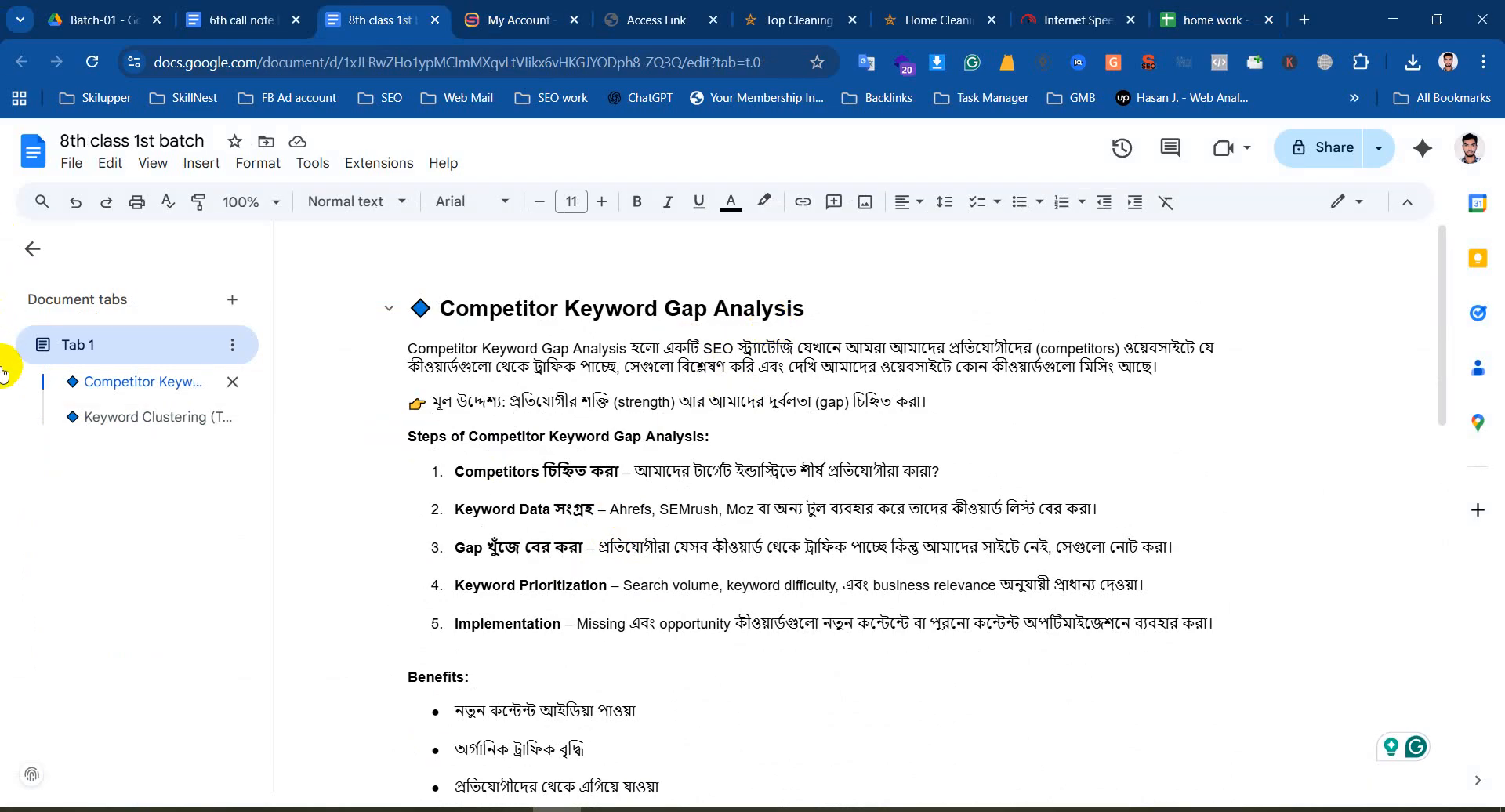
Look at the target keyword on bsfm.ae's home cleaning page and return to the 8th class document
{"action": "left_click", "coordinate": [822, 6]}
{"action": "left_click", "coordinate": [918, 6]}
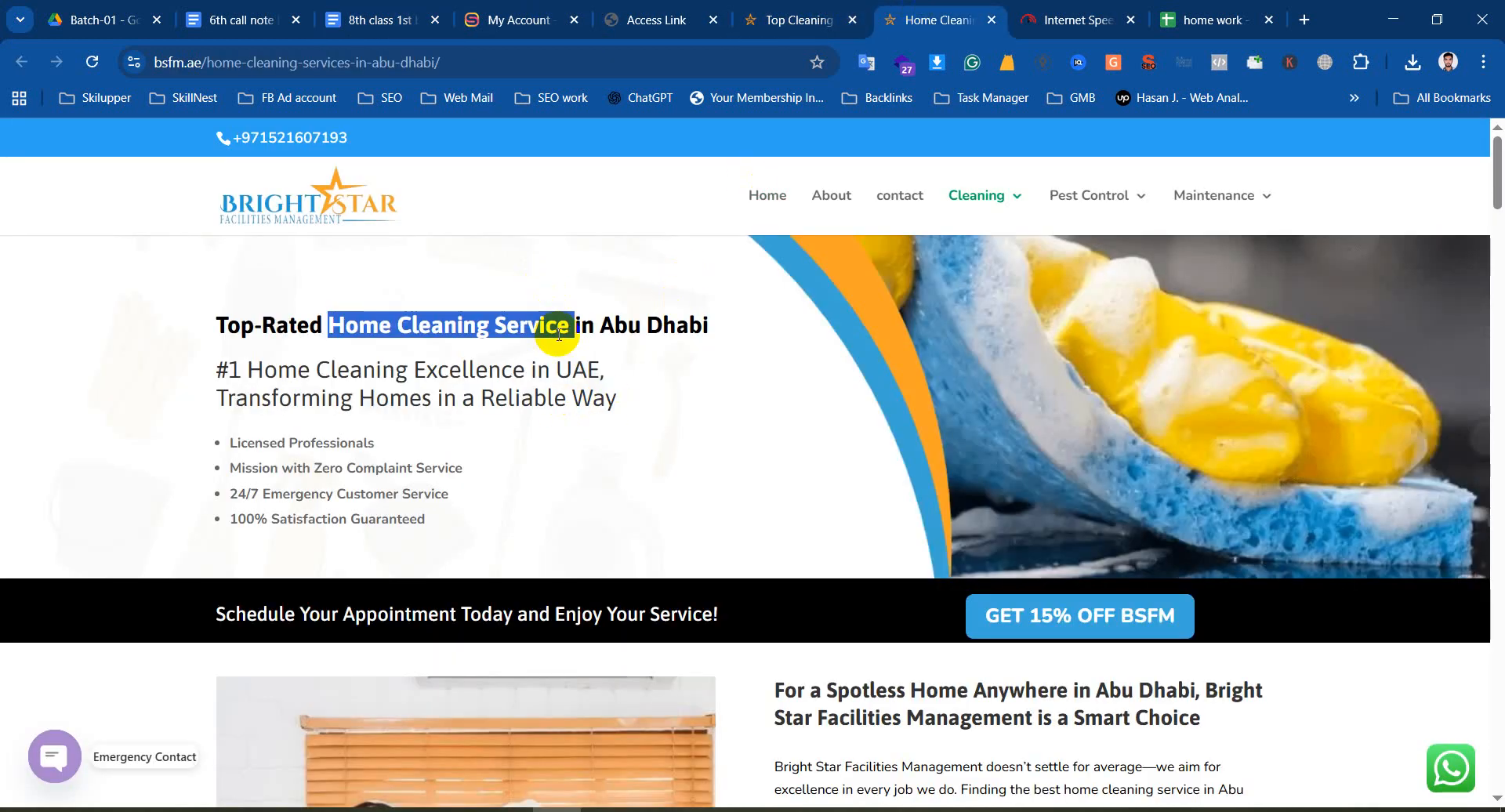
{"action": "left_click", "coordinate": [335, 6]}
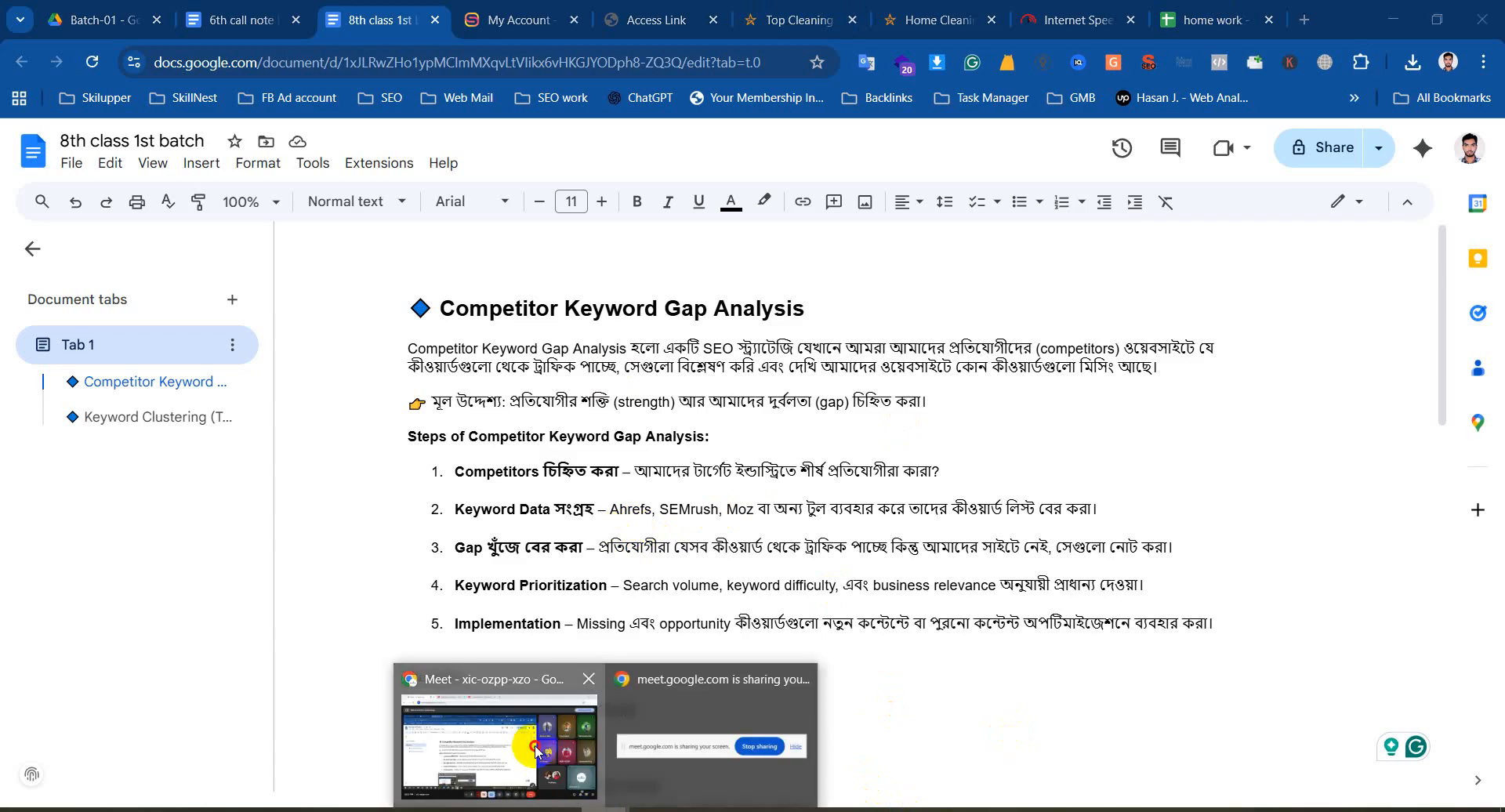
Check the SEMrush Domain Overview page in the other Chrome window, and point out the Keyword Data step in the class document
{"action": "left_click", "coordinate": [620, 792]}
{"action": "left_click", "coordinate": [654, 810]}
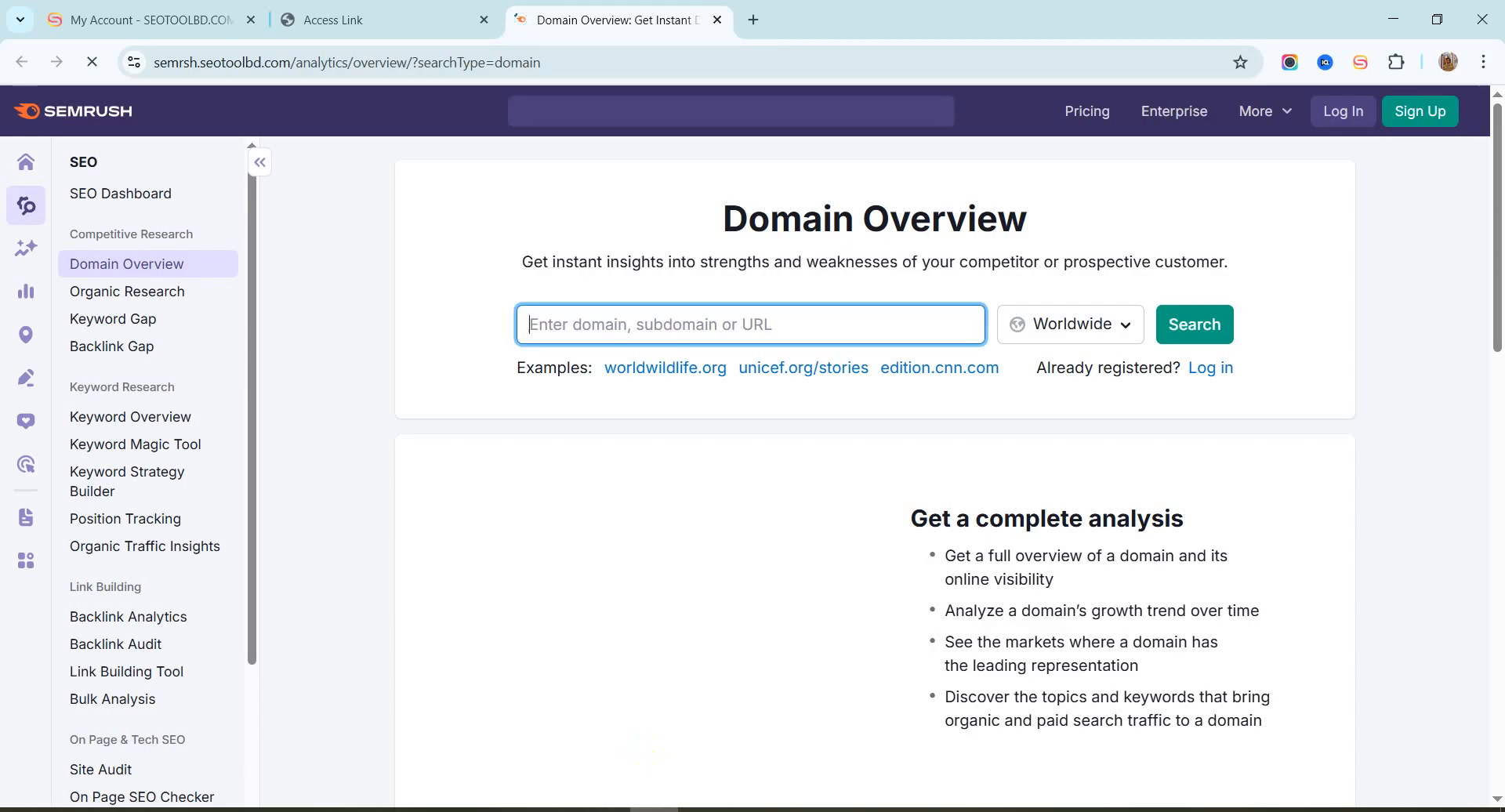
{"action": "mouse_move", "coordinate": [619, 807]}
{"action": "left_click", "coordinate": [706, 729]}
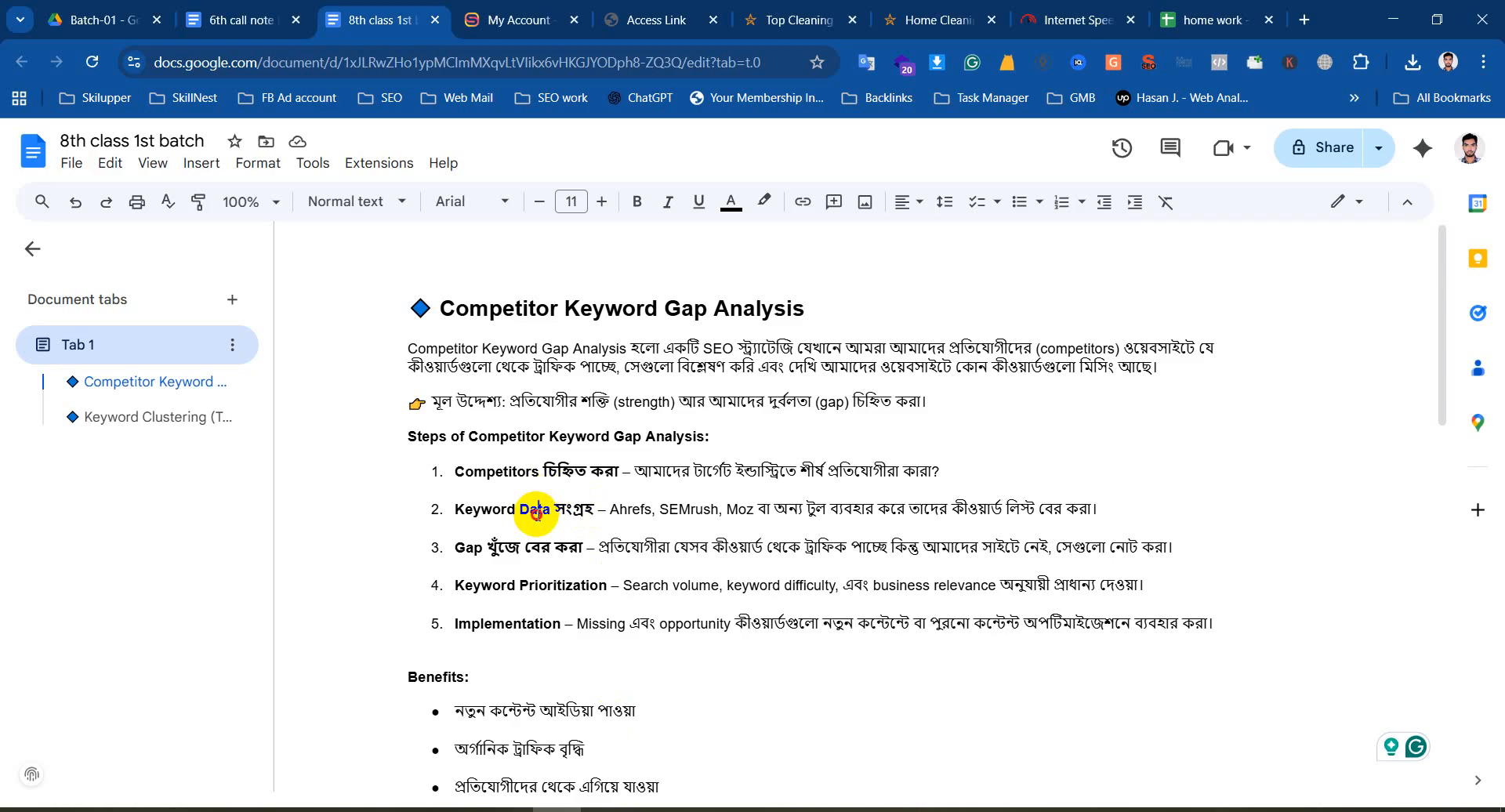
{"action": "triple_click", "coordinate": [536, 510]}
{"action": "left_click", "coordinate": [536, 510]}
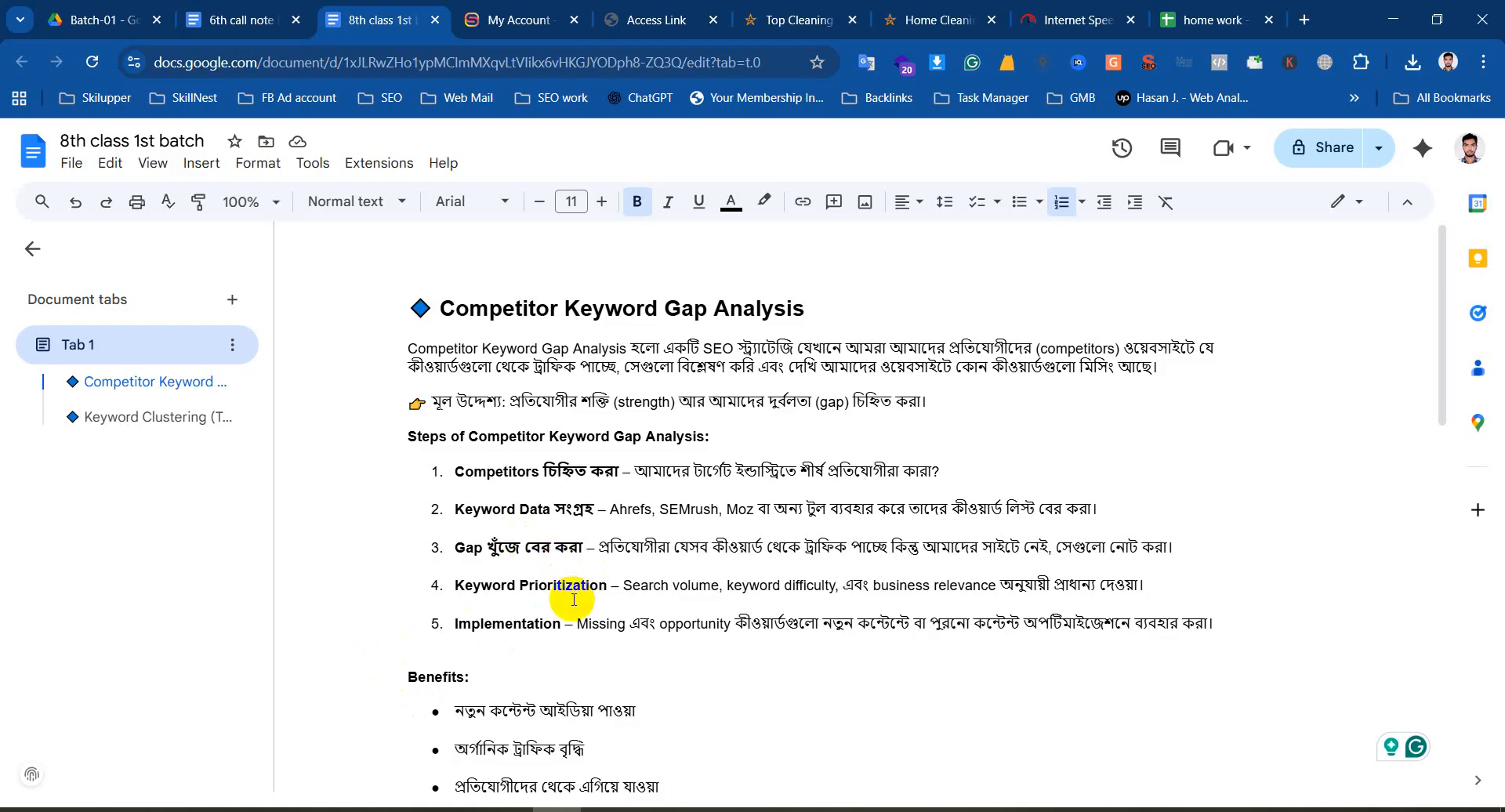
Open Keyword Overview from SEMrush's Keyword Research tools
{"action": "left_click", "coordinate": [656, 810]}
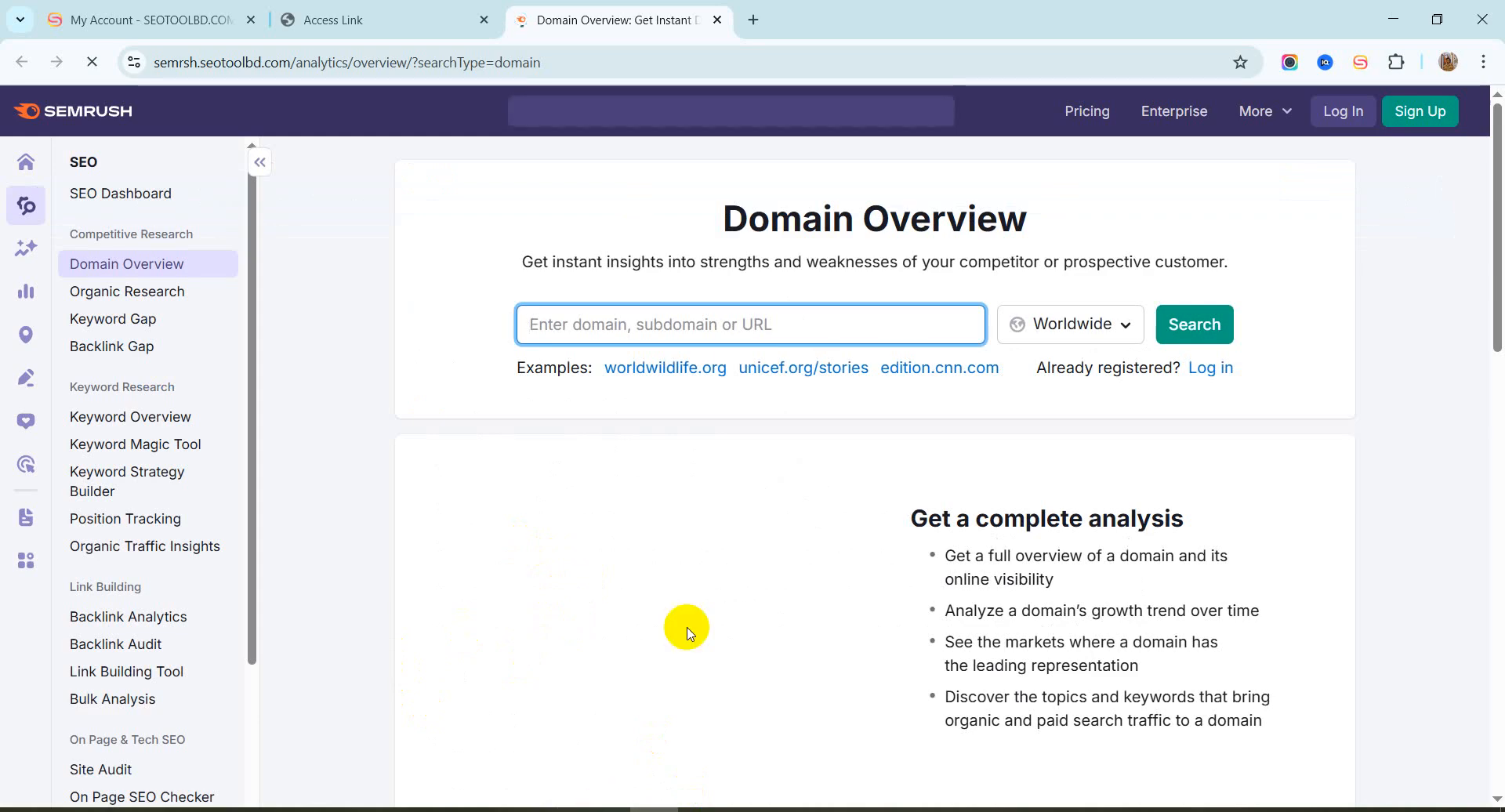
{"action": "left_click", "coordinate": [159, 421]}
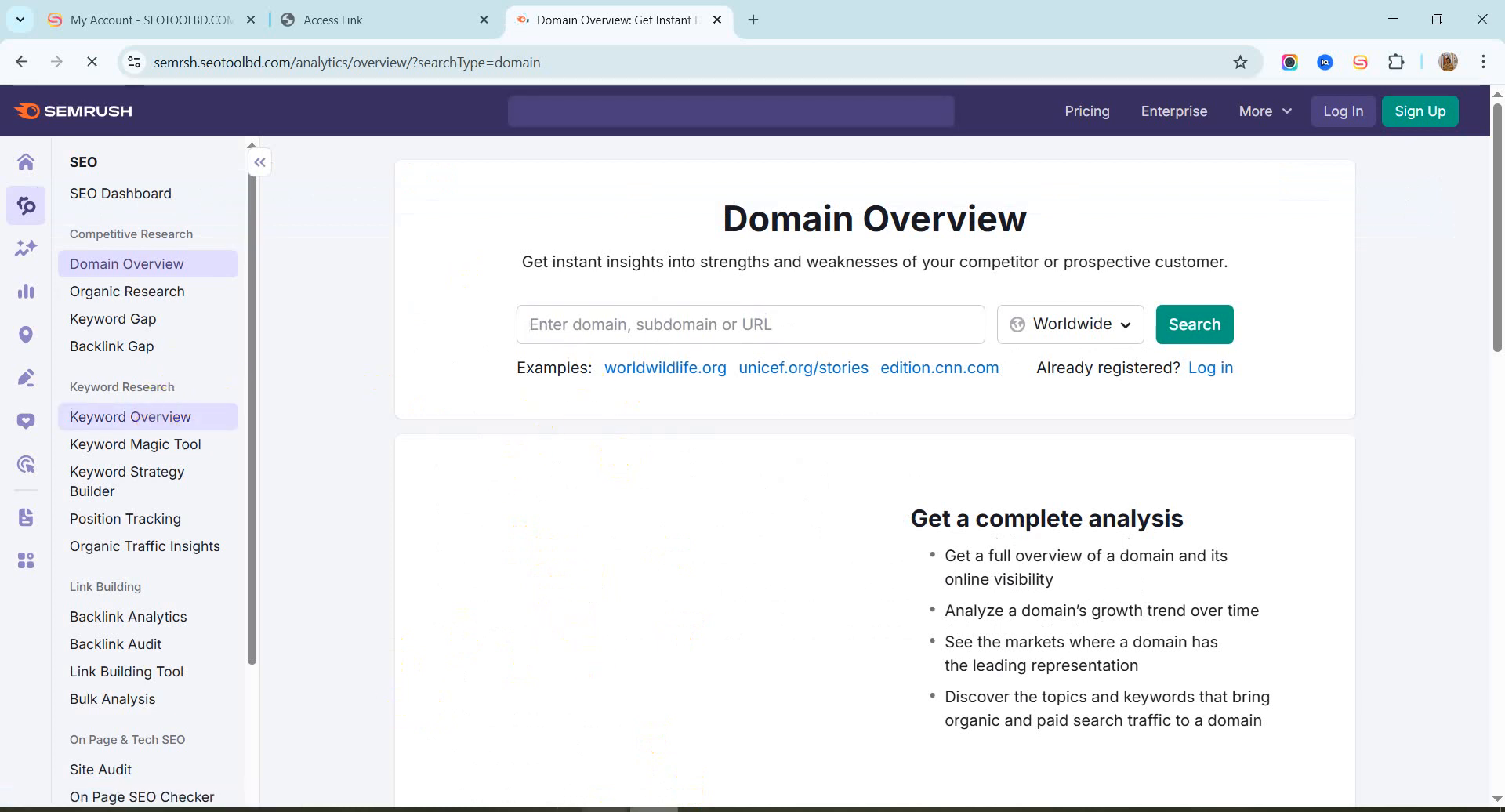
Go through the Keyword Prioritization and Implementation steps and the Benefits list in the class document, highlighting the lines being discussed
{"action": "left_click", "coordinate": [558, 810]}
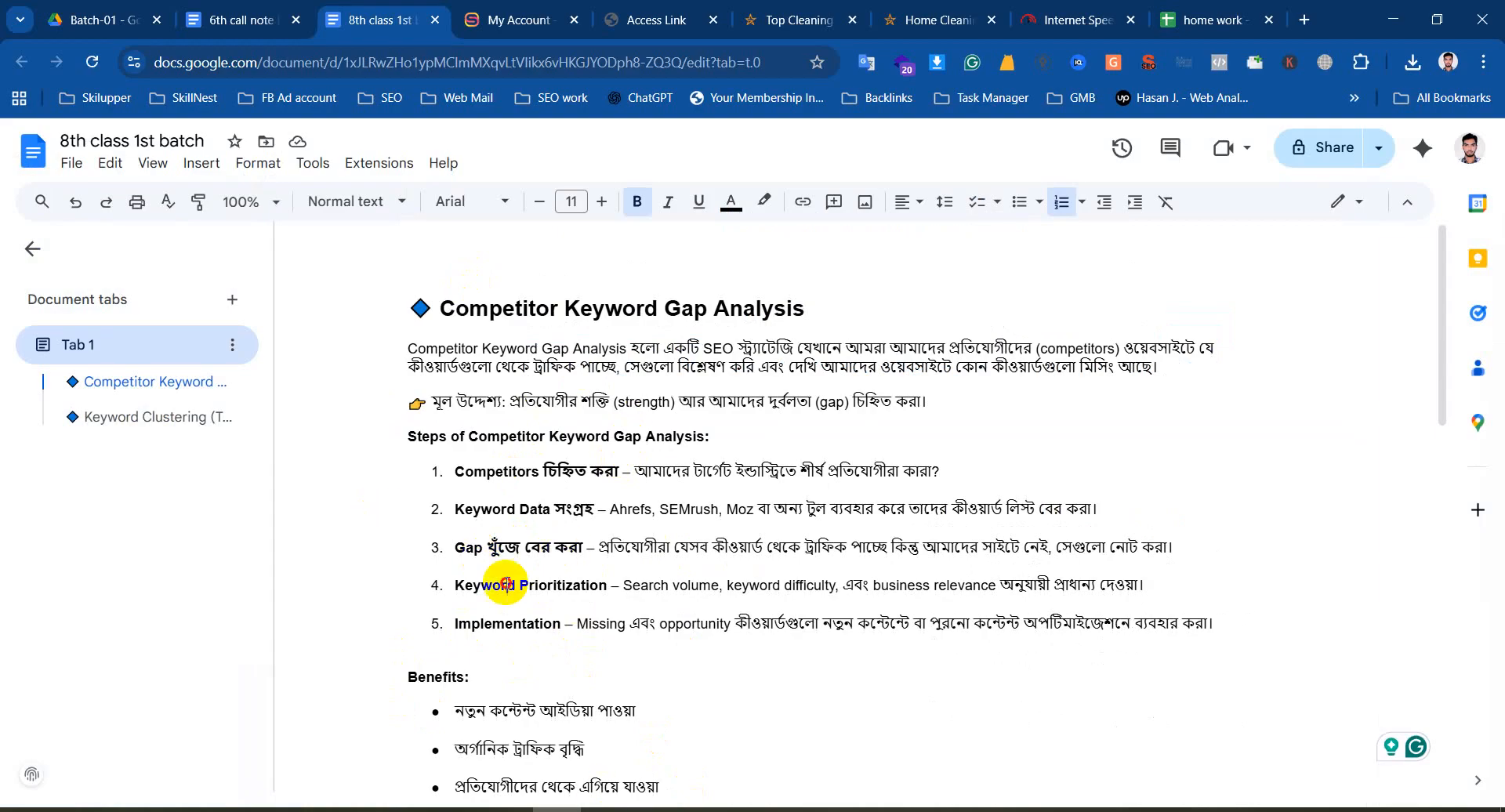
{"action": "left_click_drag", "start_coordinate": [507, 583], "coordinate": [644, 581]}
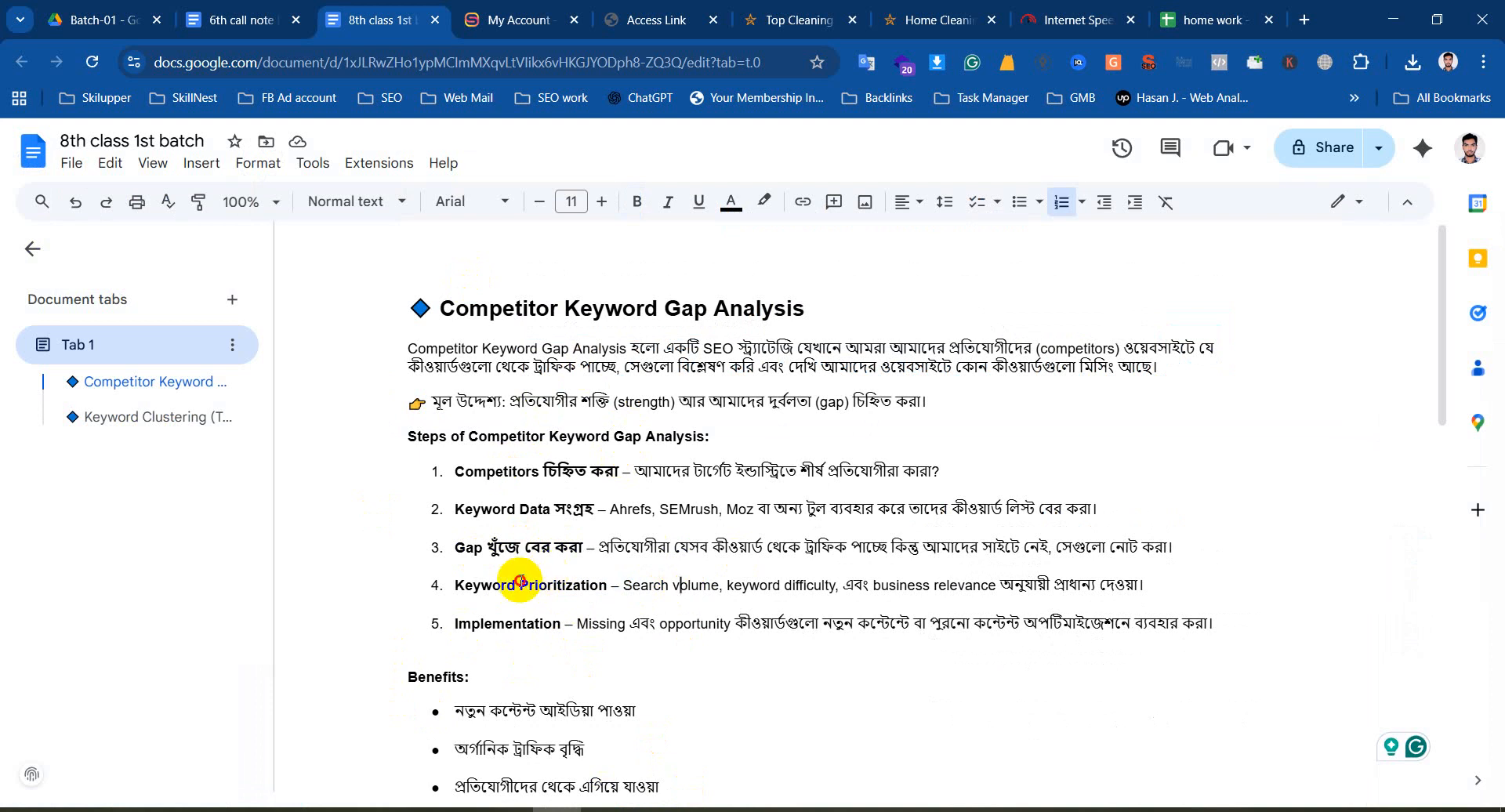
{"action": "left_click_drag", "start_coordinate": [520, 583], "coordinate": [721, 581]}
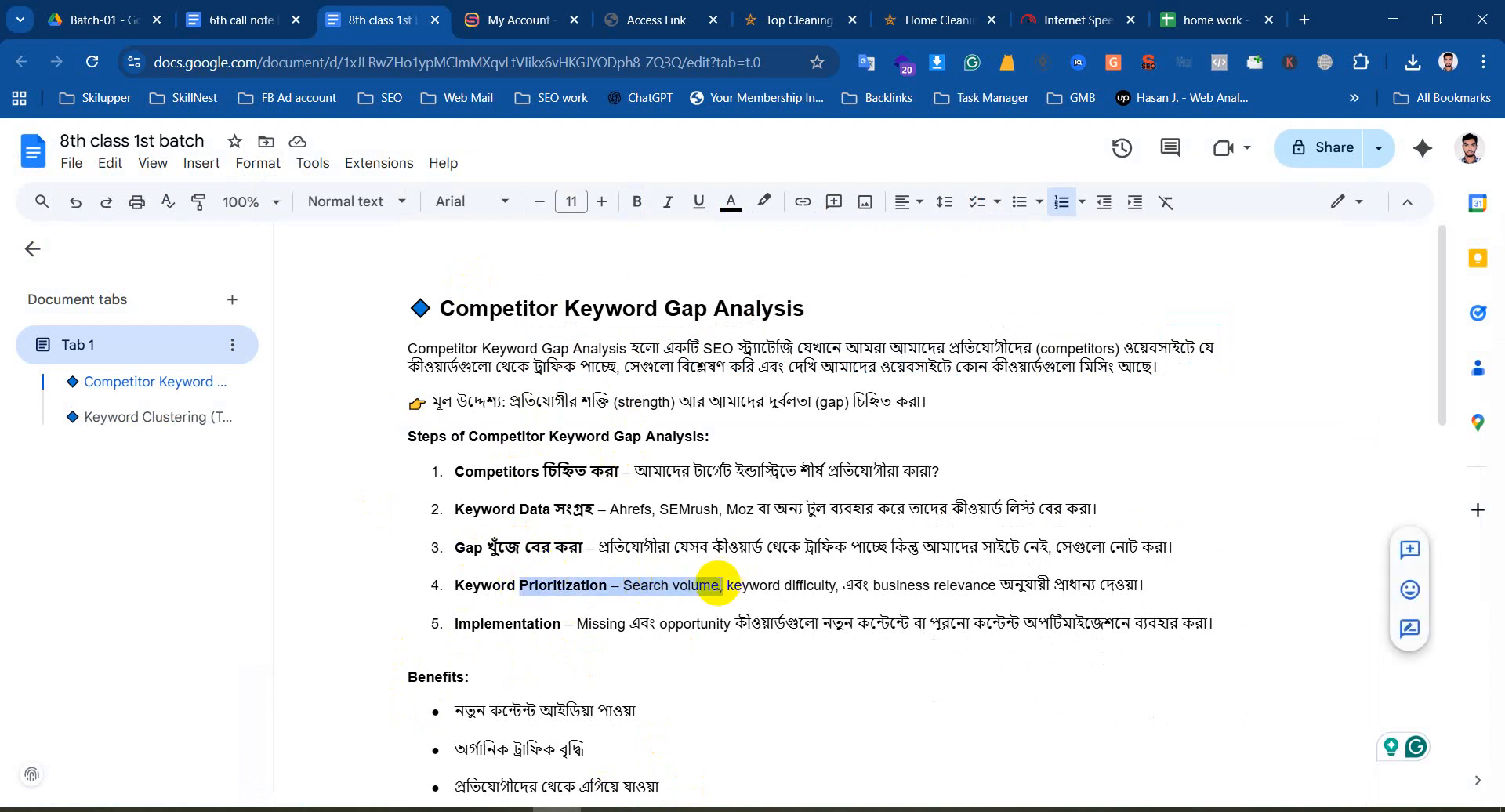
{"action": "left_click", "coordinate": [727, 586]}
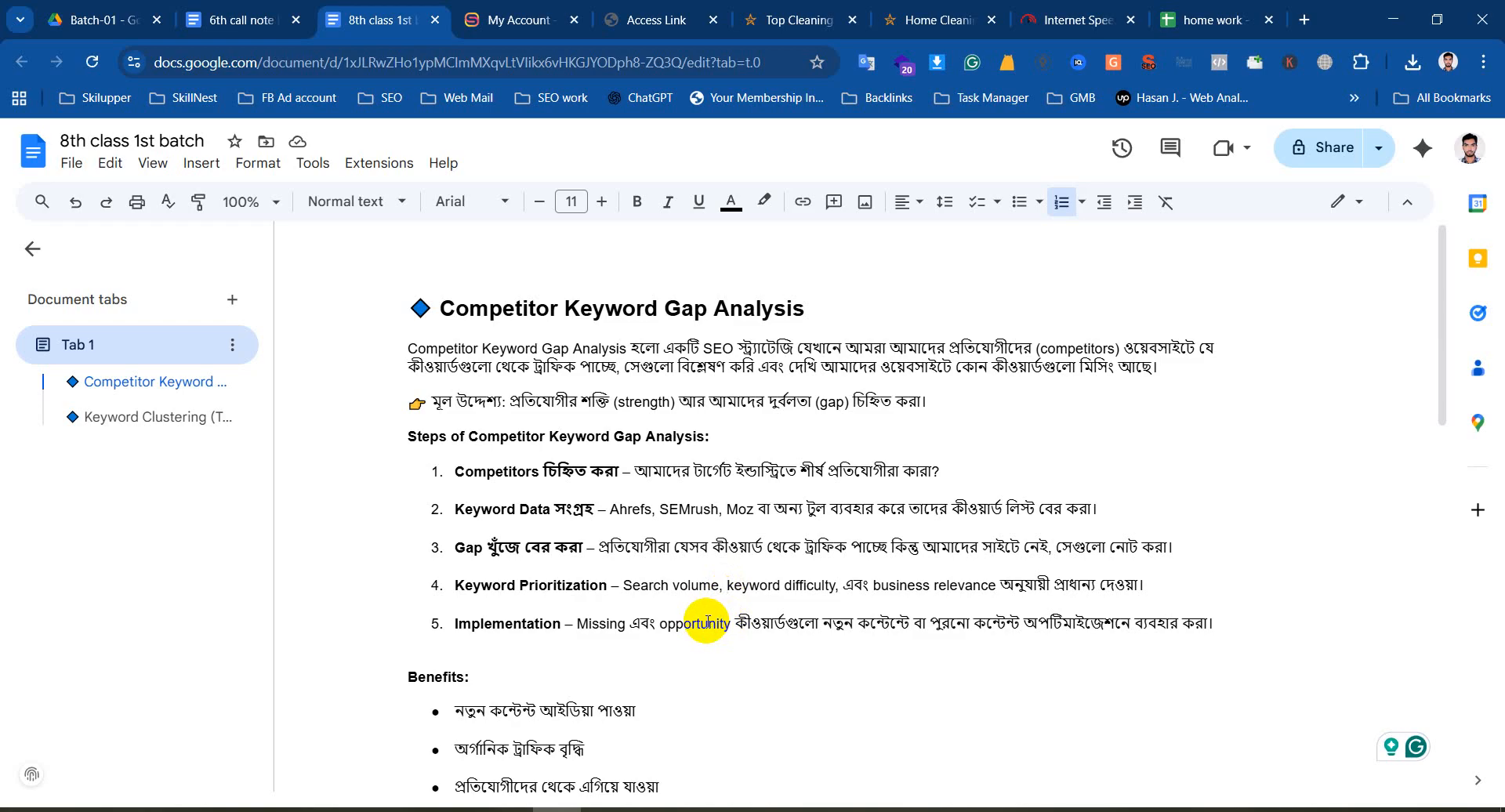
{"action": "scroll", "coordinate": [690, 619], "scroll_direction": "down", "scroll_amount": 1}
{"action": "left_click_drag", "start_coordinate": [453, 525], "coordinate": [397, 360]}
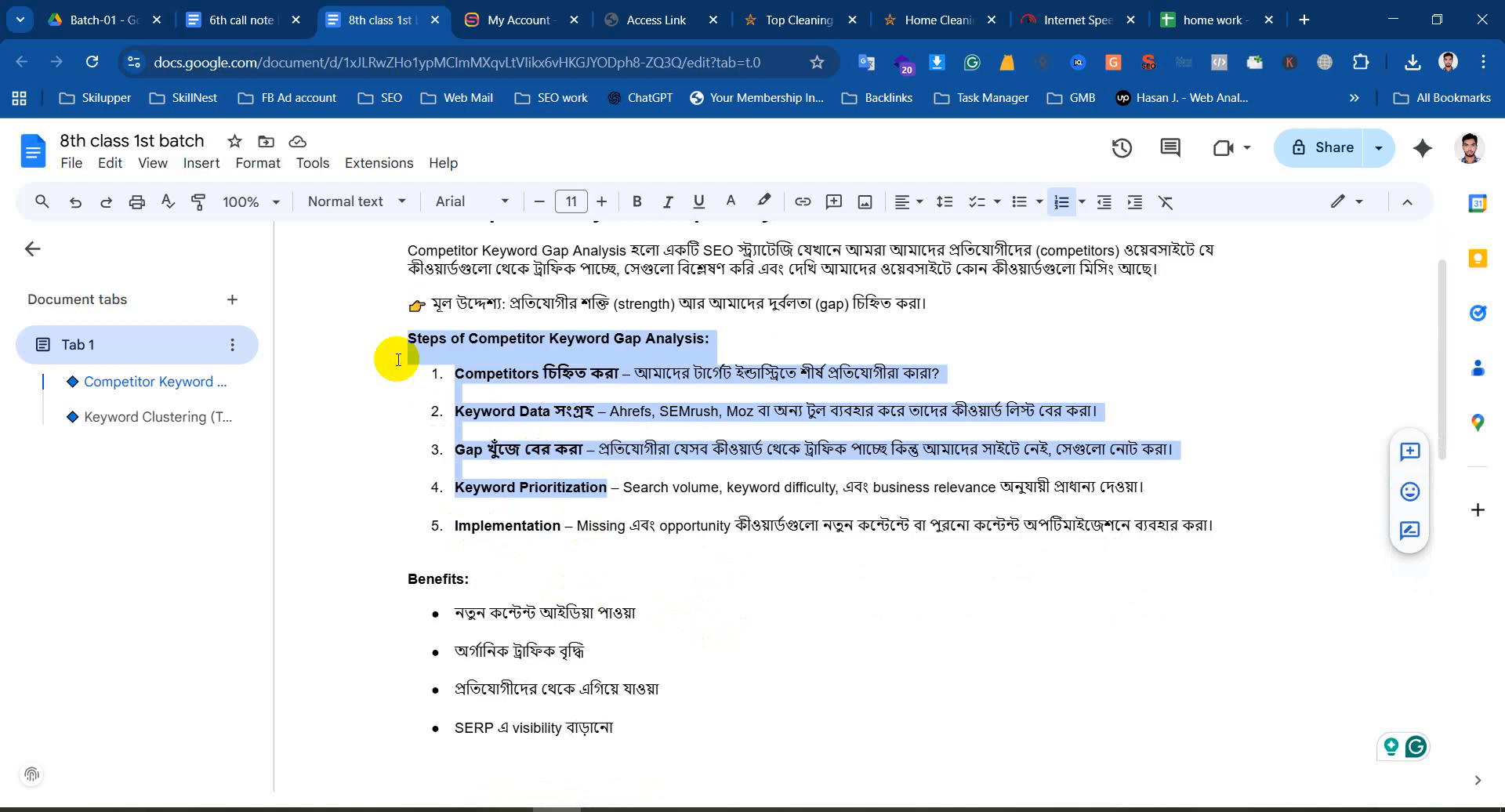
{"action": "mouse_move", "coordinate": [463, 522]}
{"action": "left_mouse_down"}
{"action": "mouse_move", "coordinate": [1230, 525]}
{"action": "mouse_move", "coordinate": [629, 494]}
{"action": "mouse_move", "coordinate": [437, 503]}
{"action": "mouse_move", "coordinate": [437, 490]}
{"action": "mouse_move", "coordinate": [459, 511]}
{"action": "left_mouse_up"}
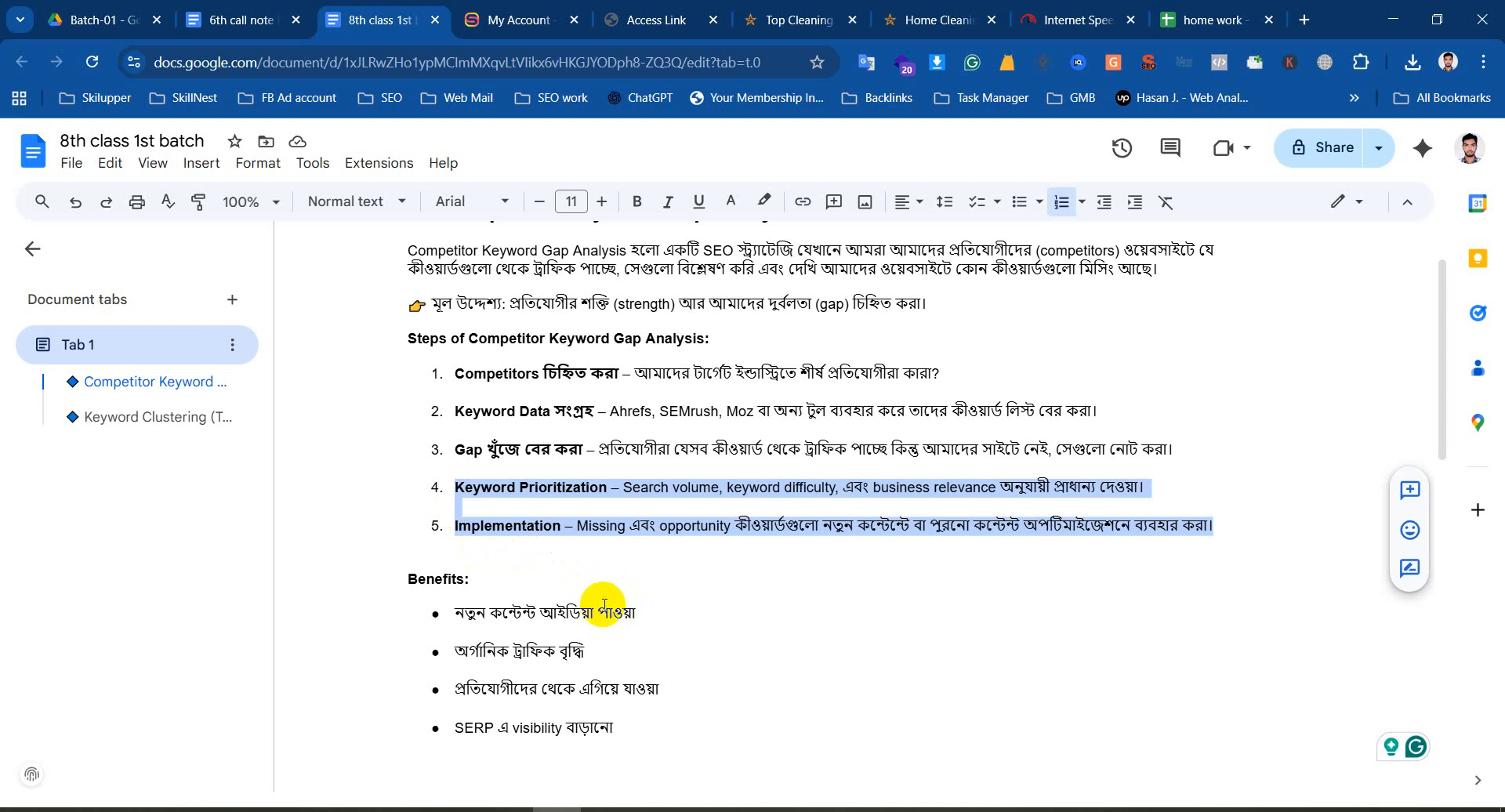
{"action": "left_click", "coordinate": [469, 592]}
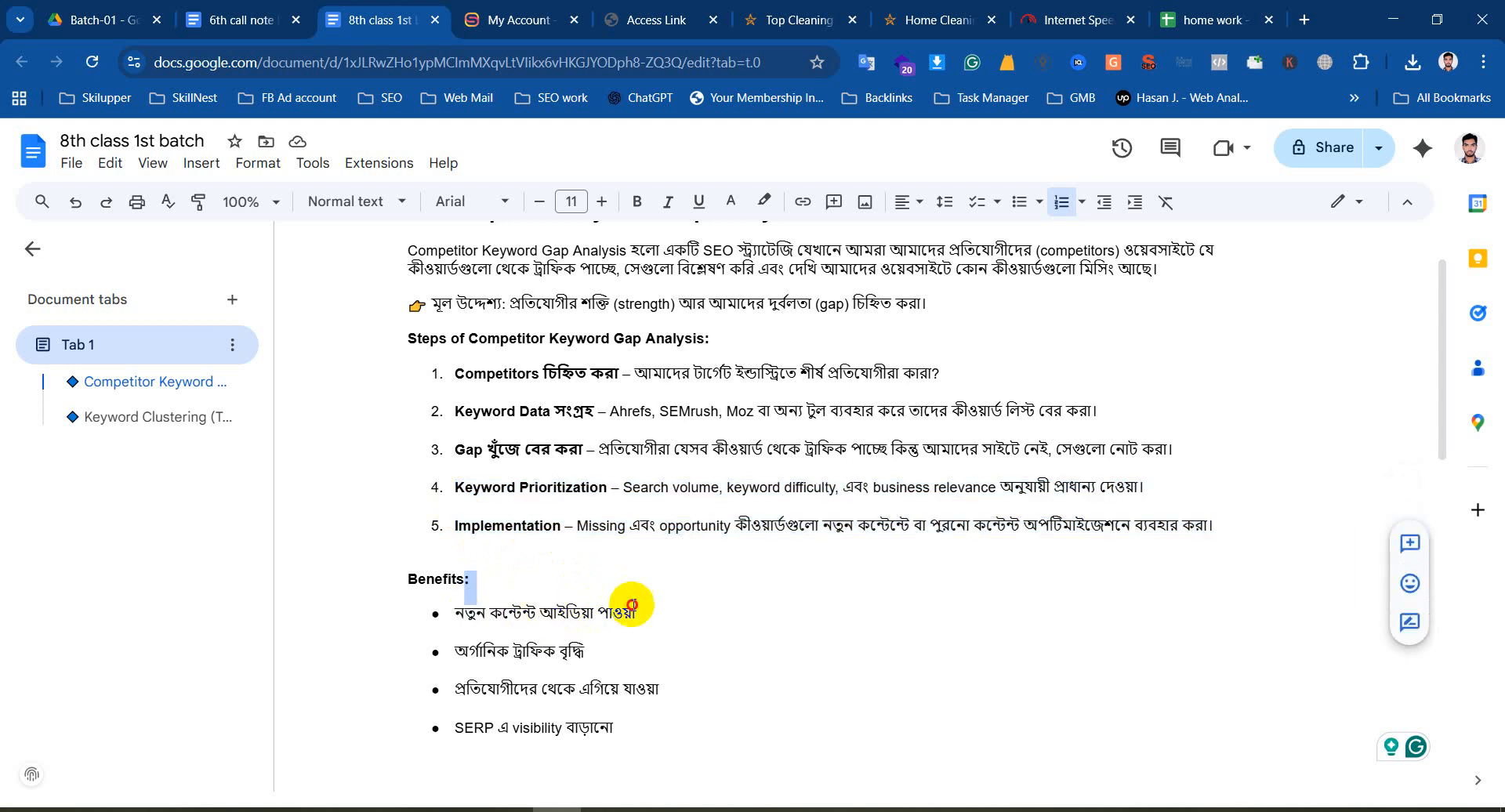
{"action": "left_click", "coordinate": [563, 612]}
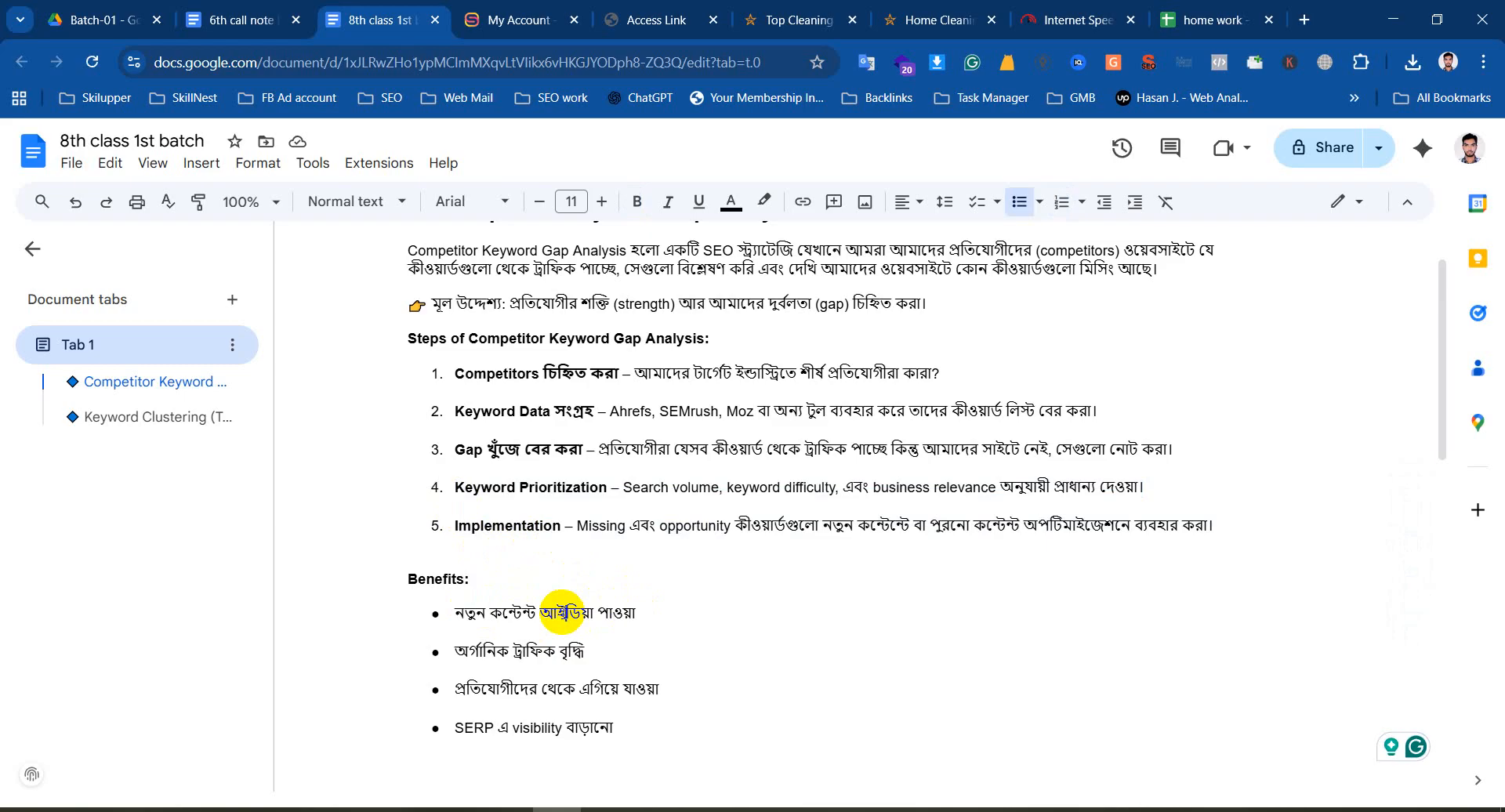
Look through bsfm.ae's home cleaning page, highlighting the heading "Best Cleaning Services In Abu Dhabi and How We Provide It"
{"action": "left_click", "coordinate": [933, 19]}
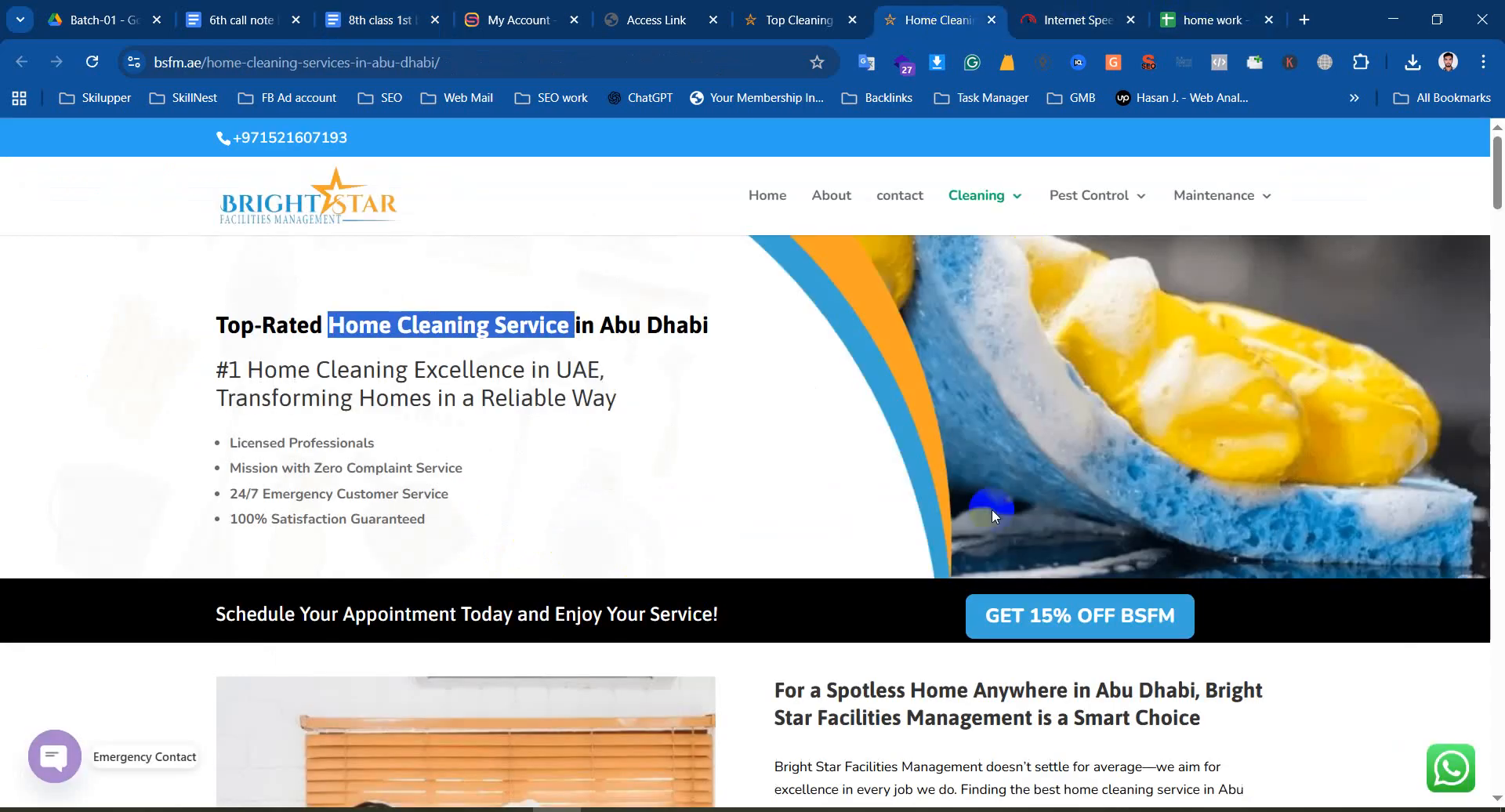
{"action": "scroll", "coordinate": [950, 513], "scroll_direction": "down", "scroll_amount": 20}
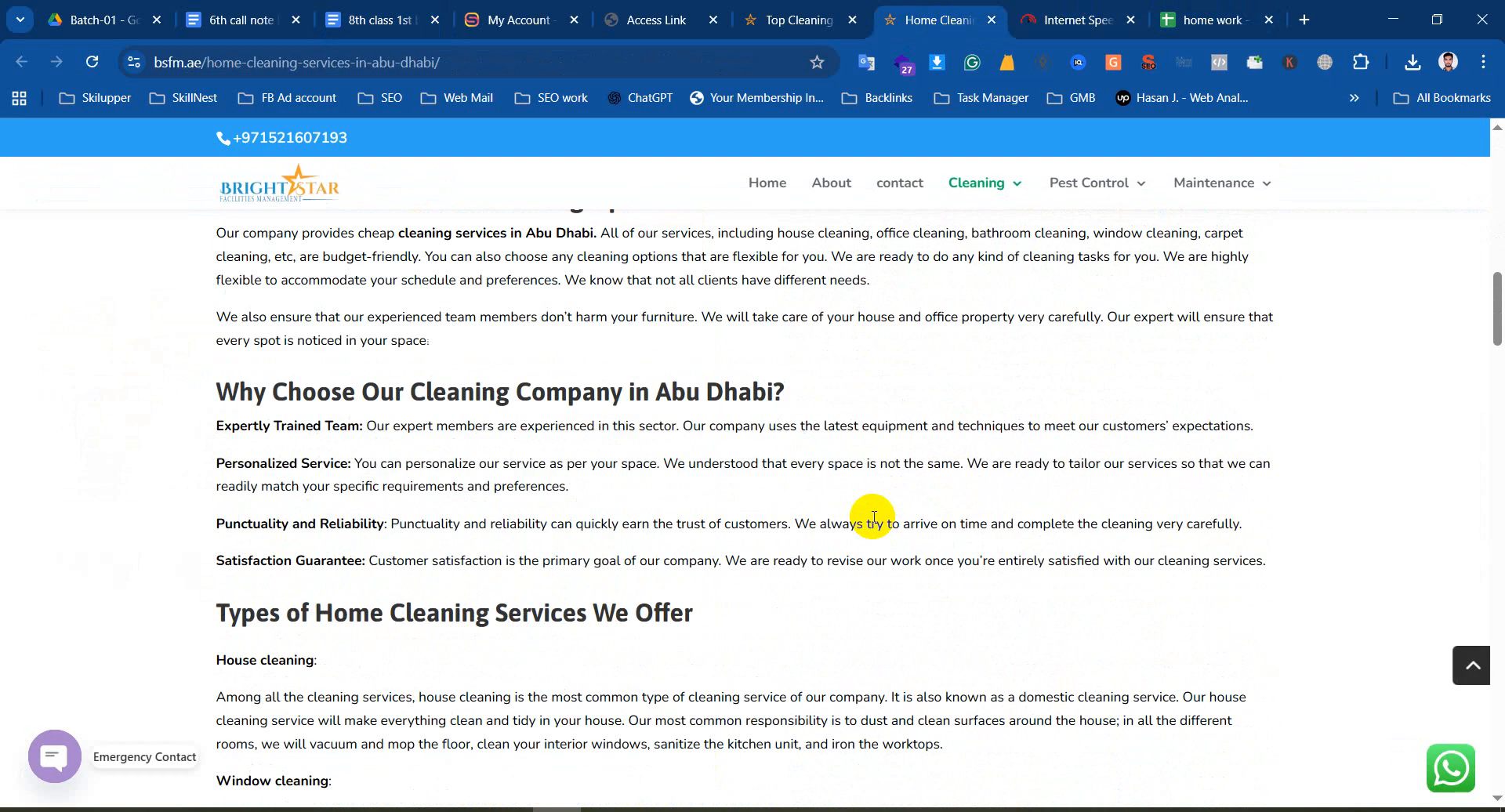
{"action": "scroll", "coordinate": [870, 514], "scroll_direction": "down", "scroll_amount": 7}
{"action": "scroll", "coordinate": [878, 516], "scroll_direction": "up", "scroll_amount": 18}
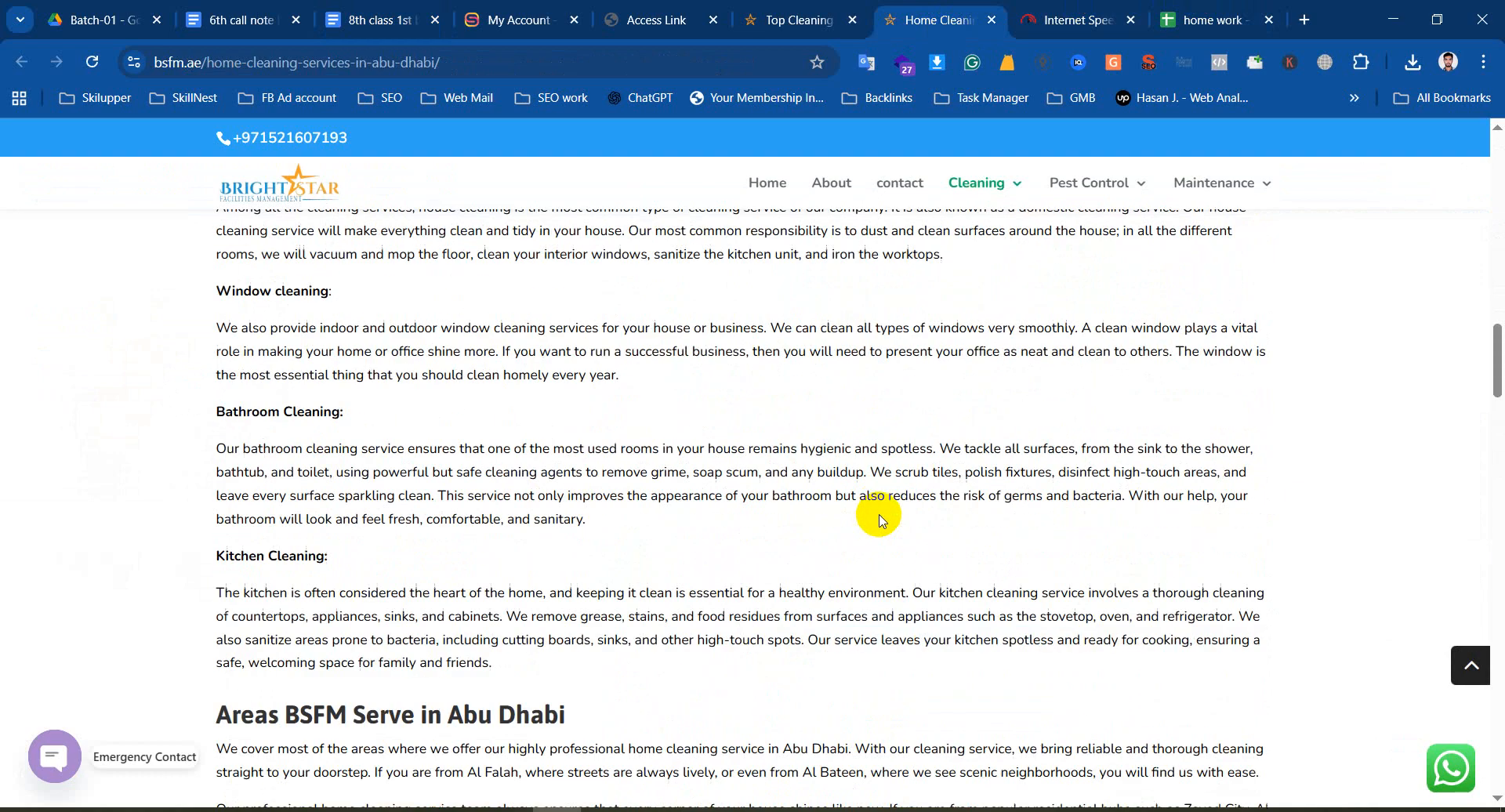
{"action": "scroll", "coordinate": [886, 513], "scroll_direction": "up", "scroll_amount": 15}
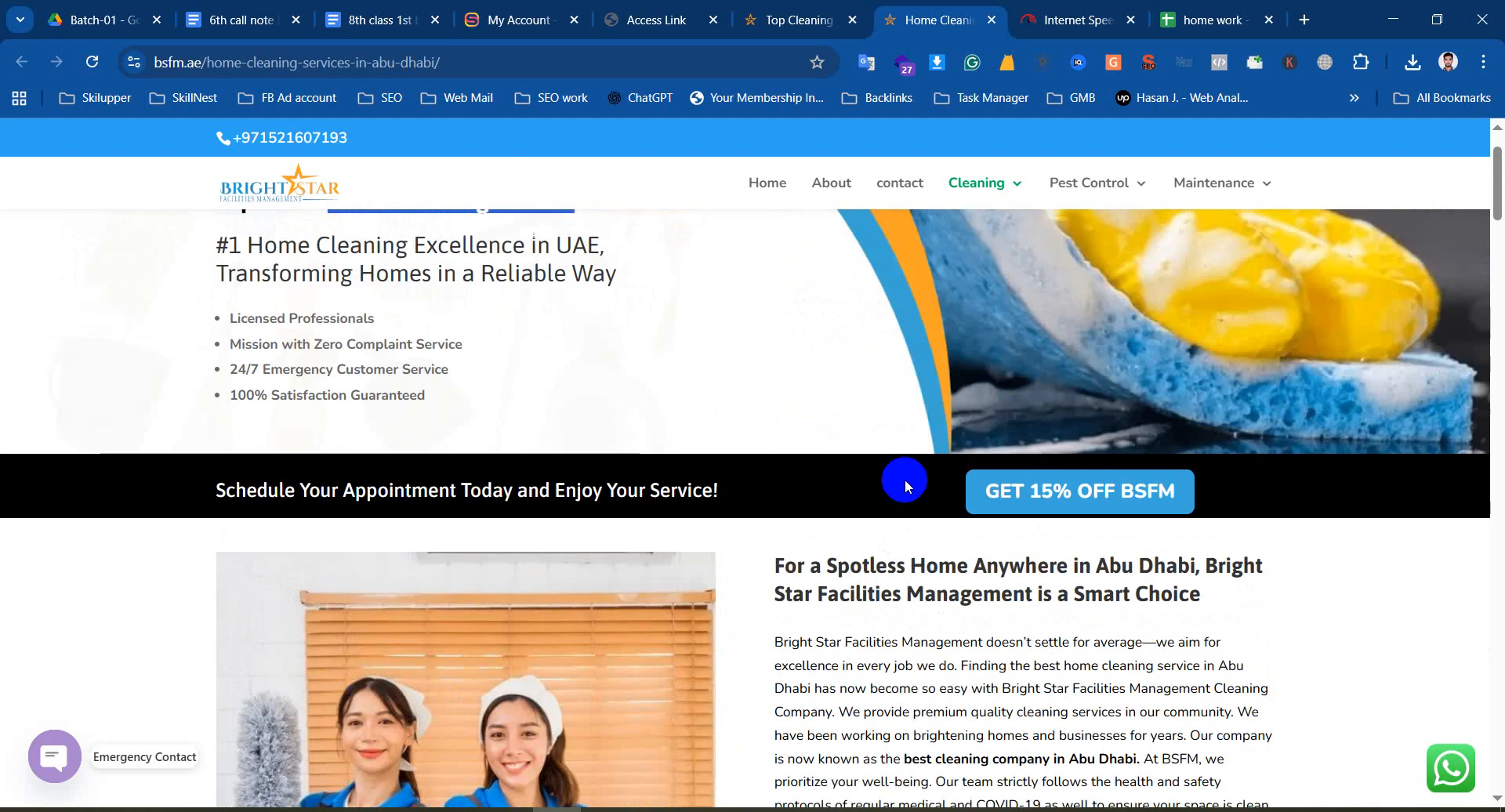
{"action": "scroll", "coordinate": [904, 478], "scroll_direction": "down", "scroll_amount": 6}
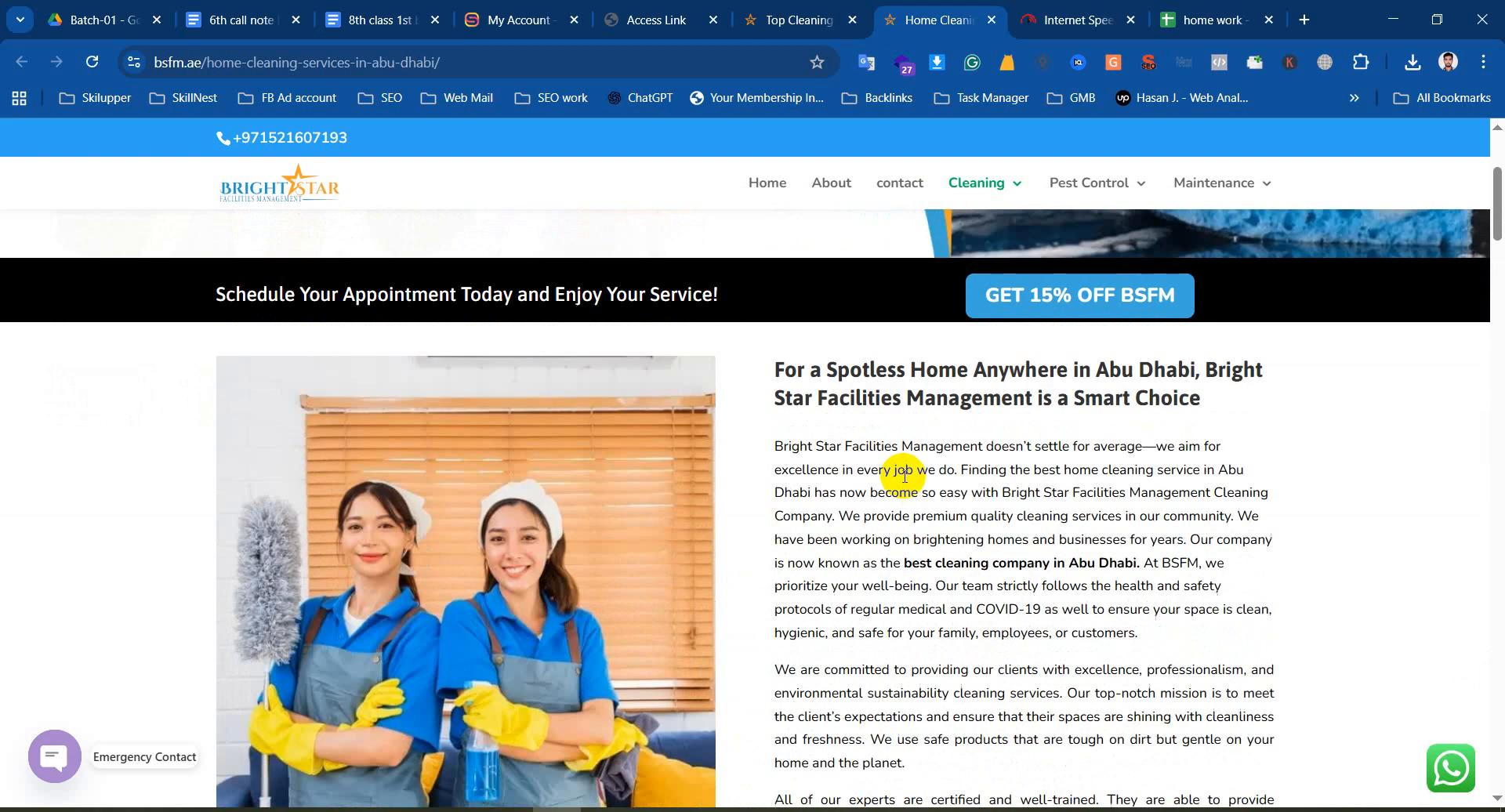
{"action": "scroll", "coordinate": [905, 477], "scroll_direction": "down", "scroll_amount": 2}
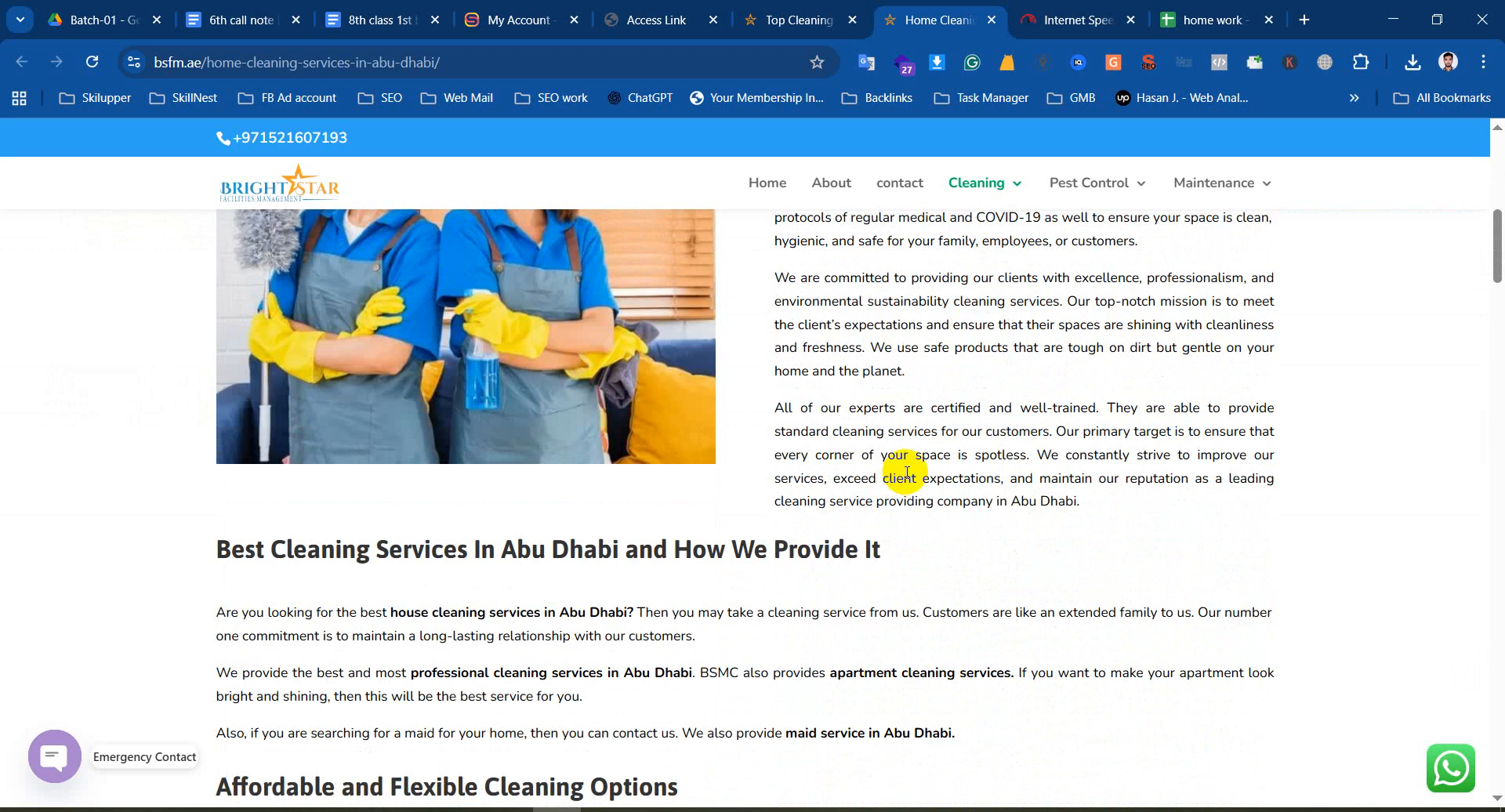
{"action": "left_click_drag", "start_coordinate": [210, 549], "coordinate": [833, 535]}
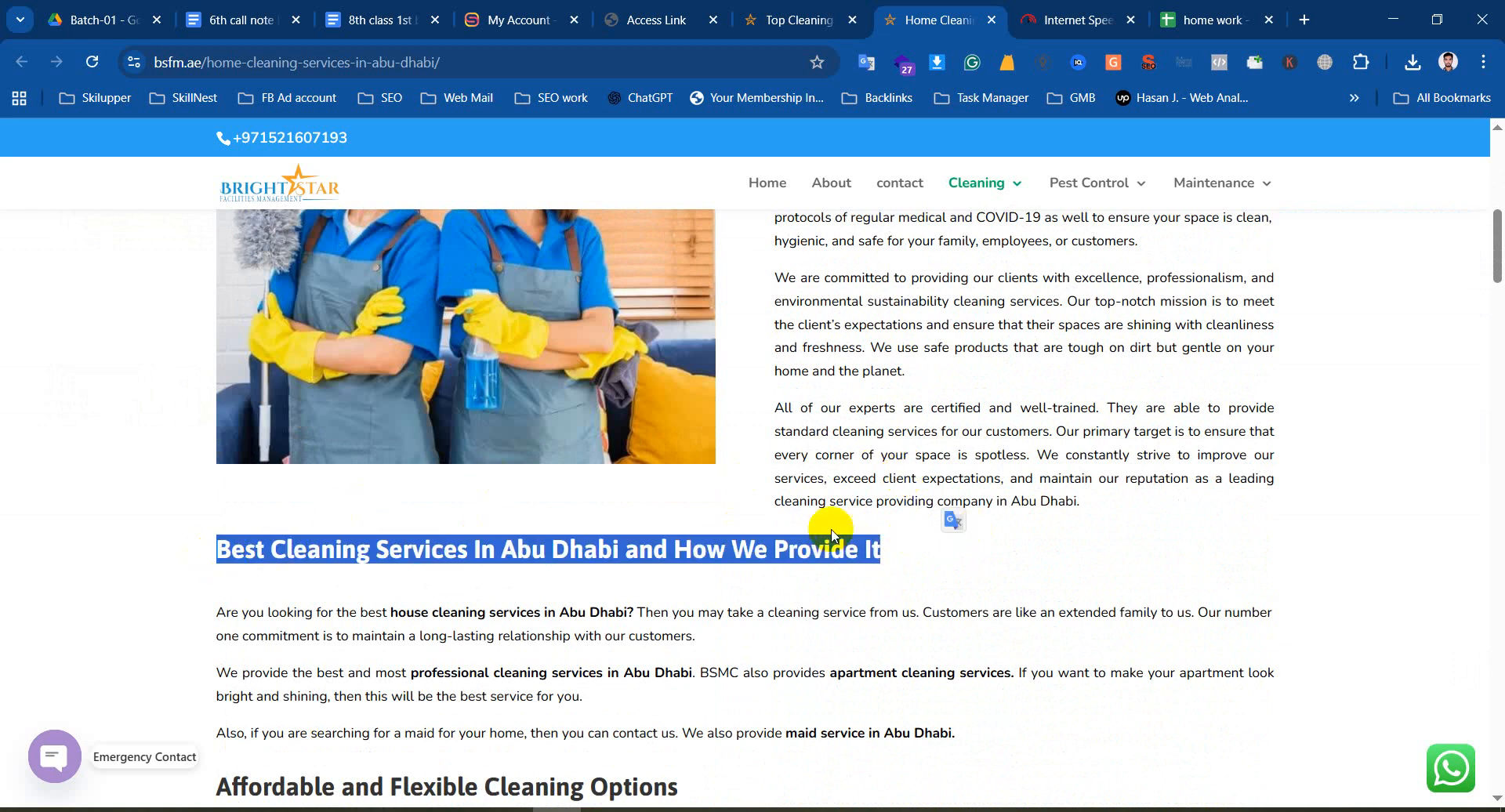
{"action": "left_click", "coordinate": [832, 536]}
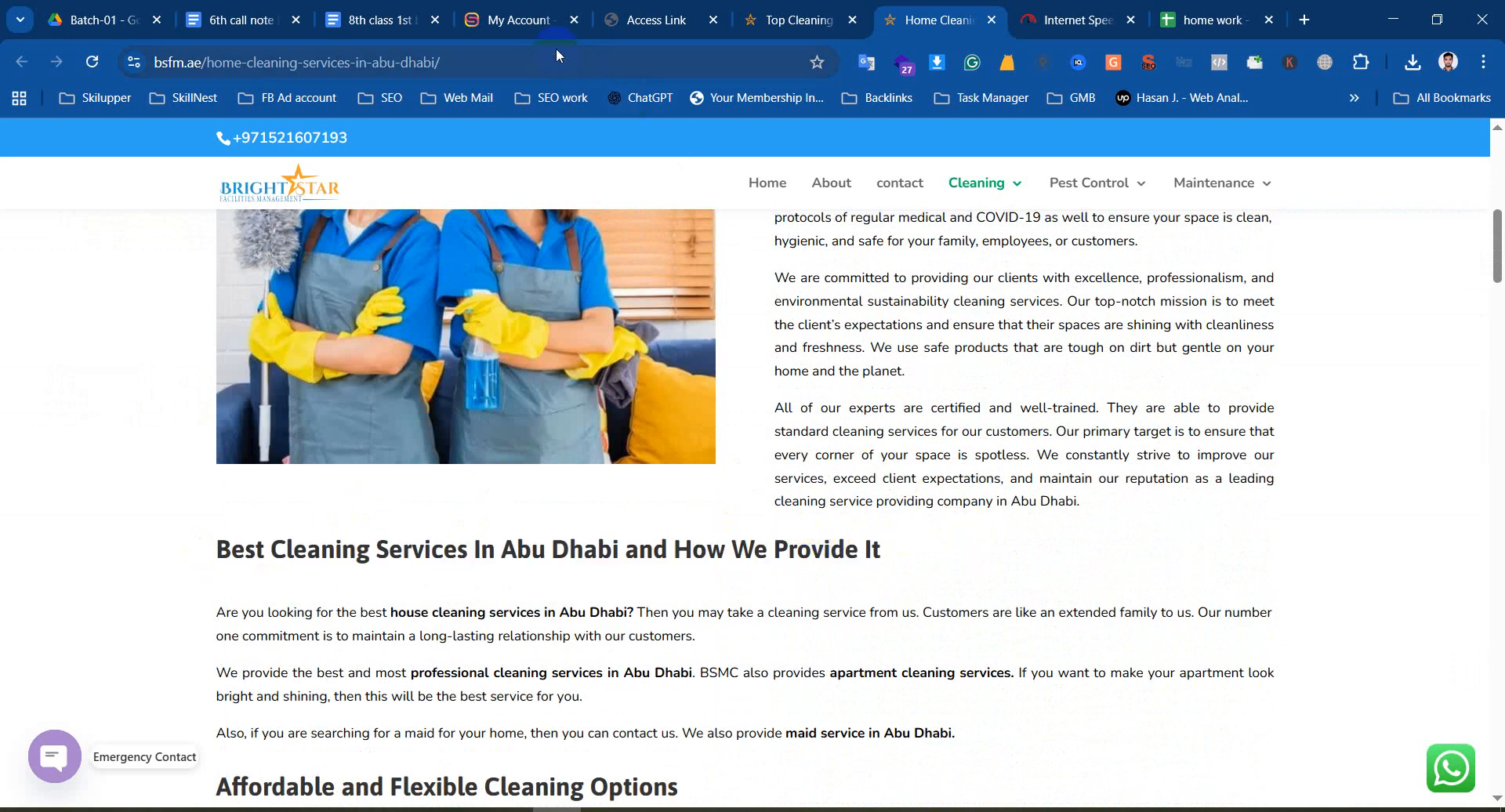
Return to the 8th class document and highlight the five competitor keyword gap analysis steps and the last two Benefits points
{"action": "left_click", "coordinate": [687, 11]}
{"action": "left_click", "coordinate": [782, 9]}
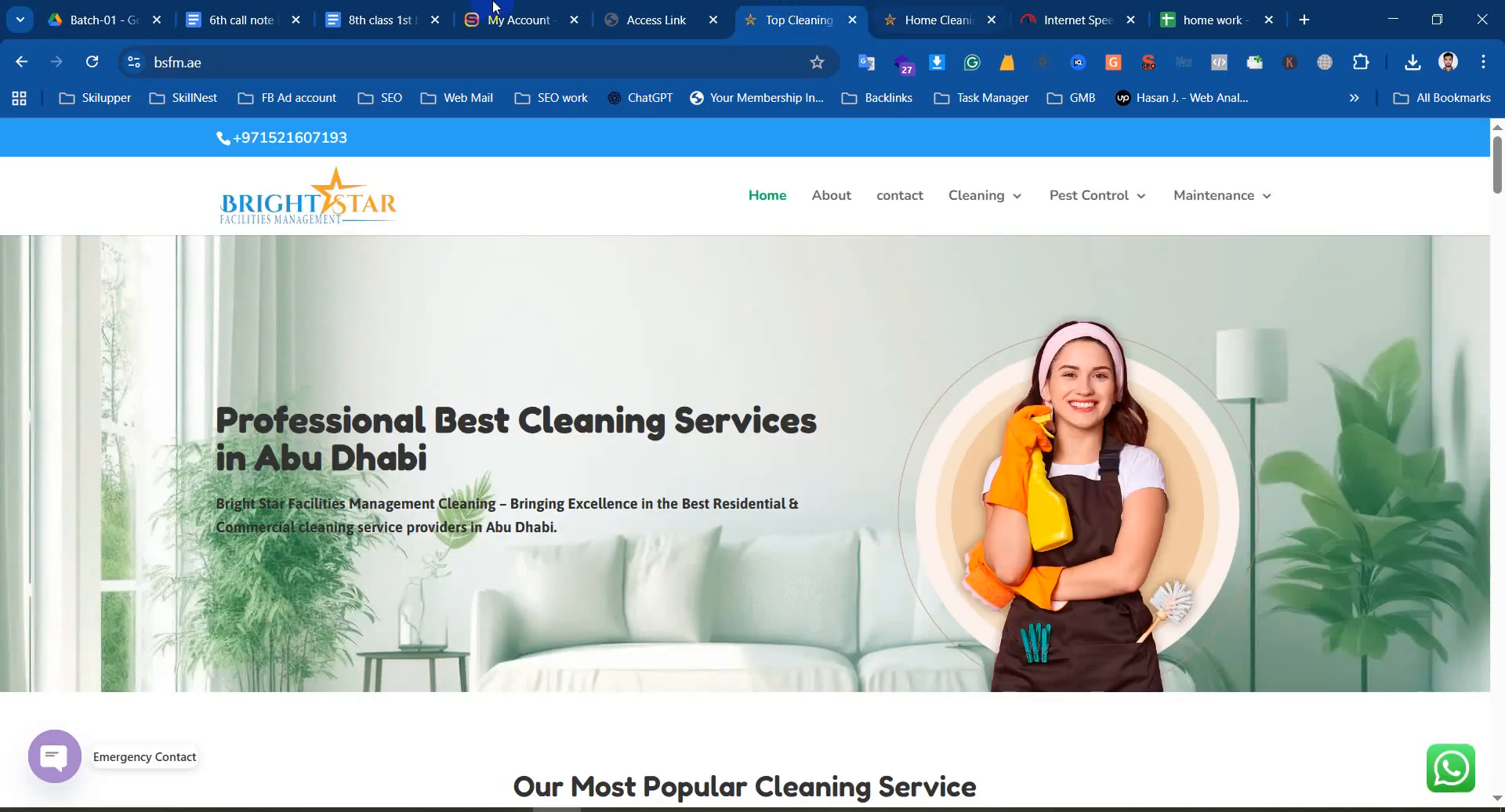
{"action": "left_click", "coordinate": [367, 11]}
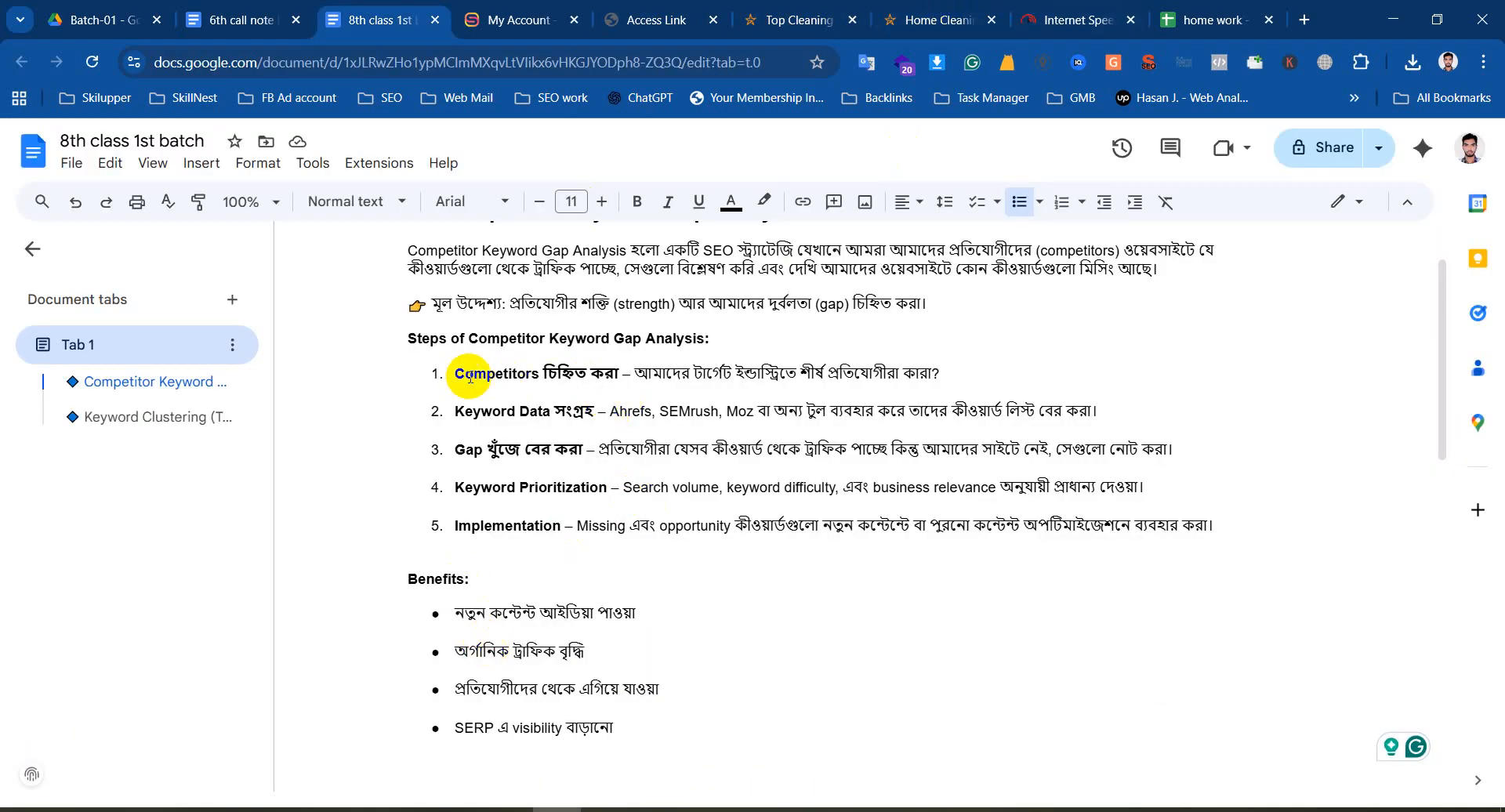
{"action": "left_click_drag", "start_coordinate": [456, 376], "coordinate": [1304, 520]}
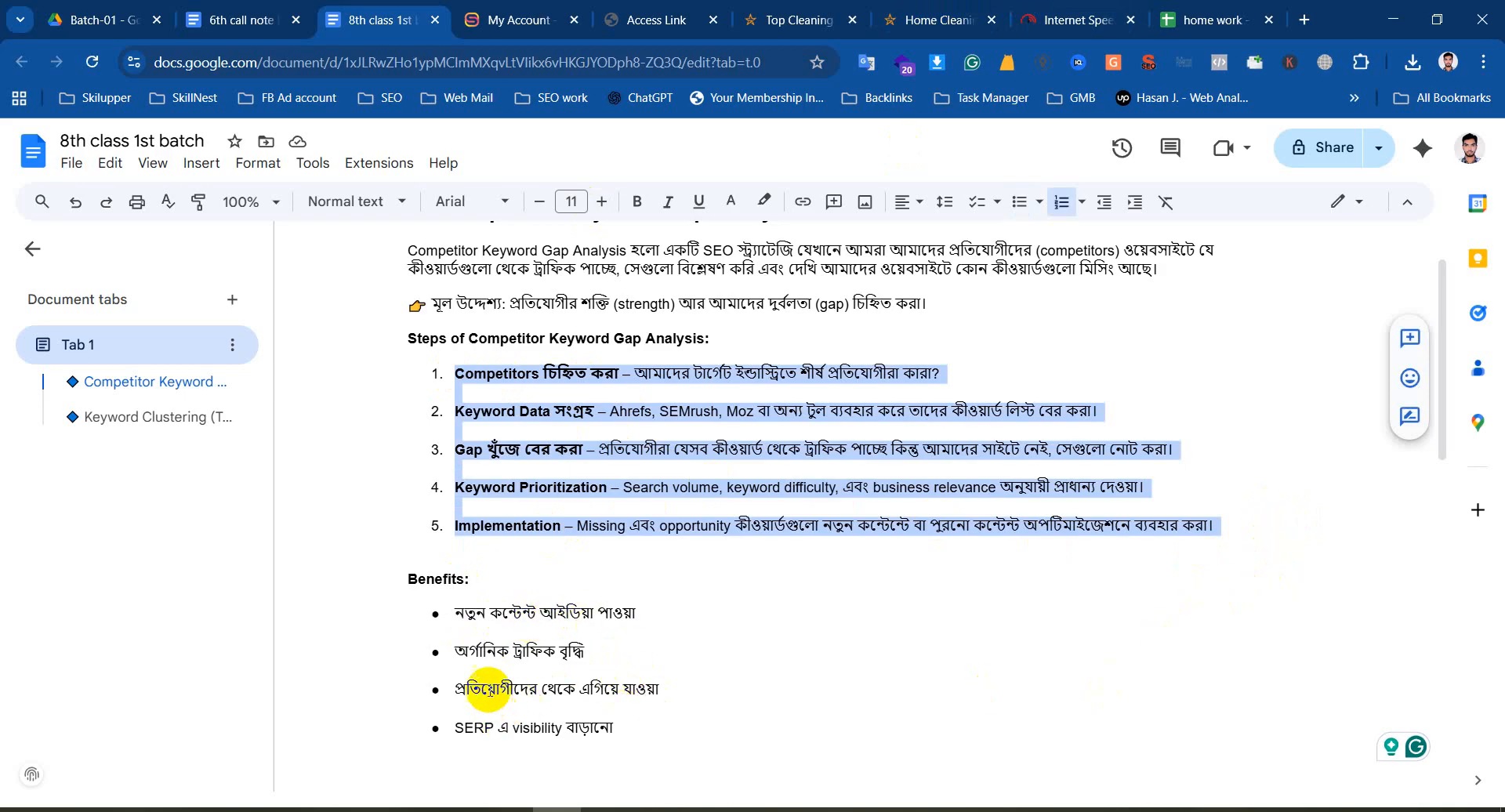
{"action": "left_click_drag", "start_coordinate": [499, 689], "coordinate": [666, 691]}
{"action": "left_click", "coordinate": [664, 690]}
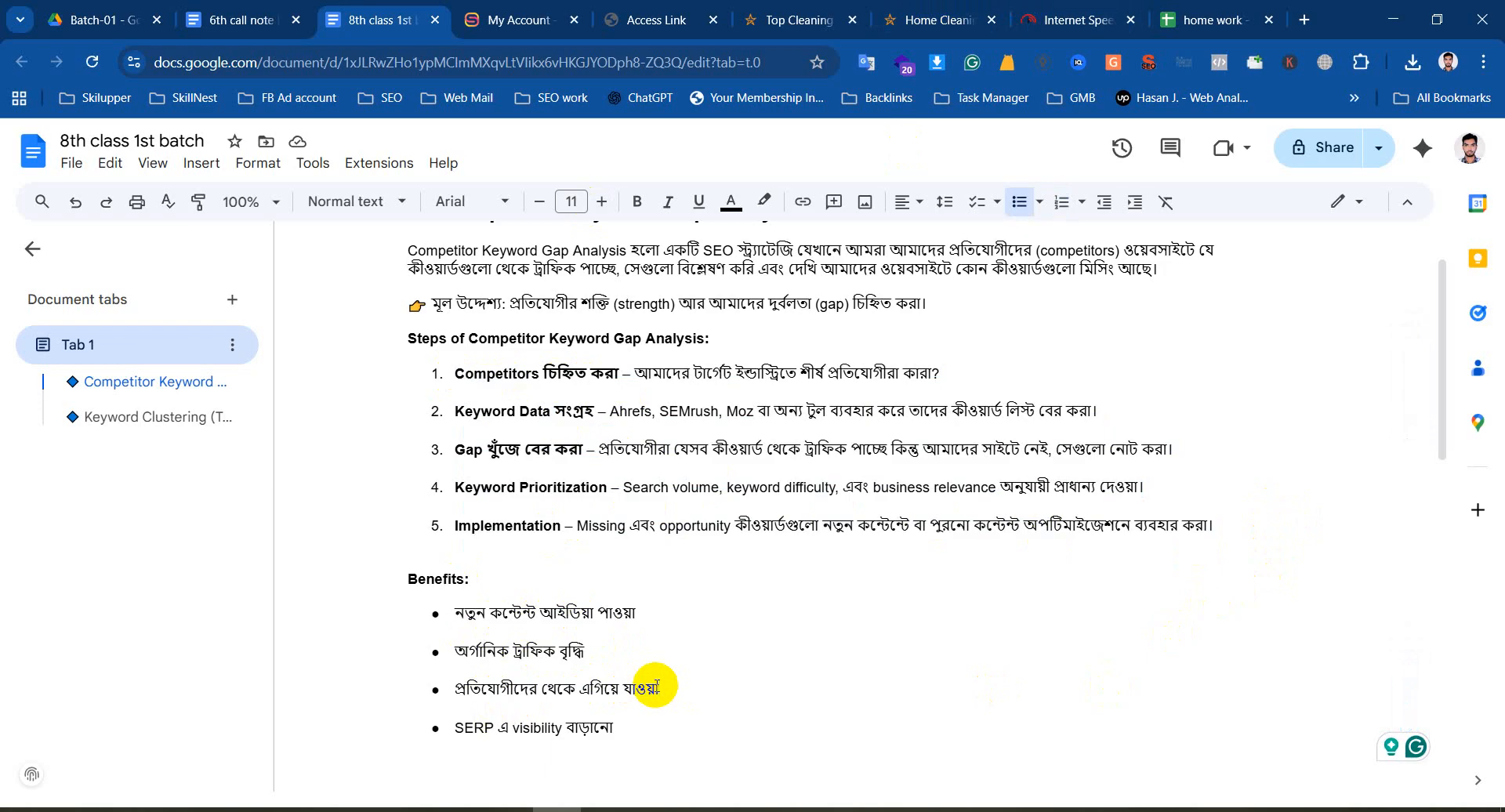
{"action": "scroll", "coordinate": [595, 688], "scroll_direction": "down", "scroll_amount": 1}
{"action": "left_click_drag", "start_coordinate": [478, 631], "coordinate": [619, 627]}
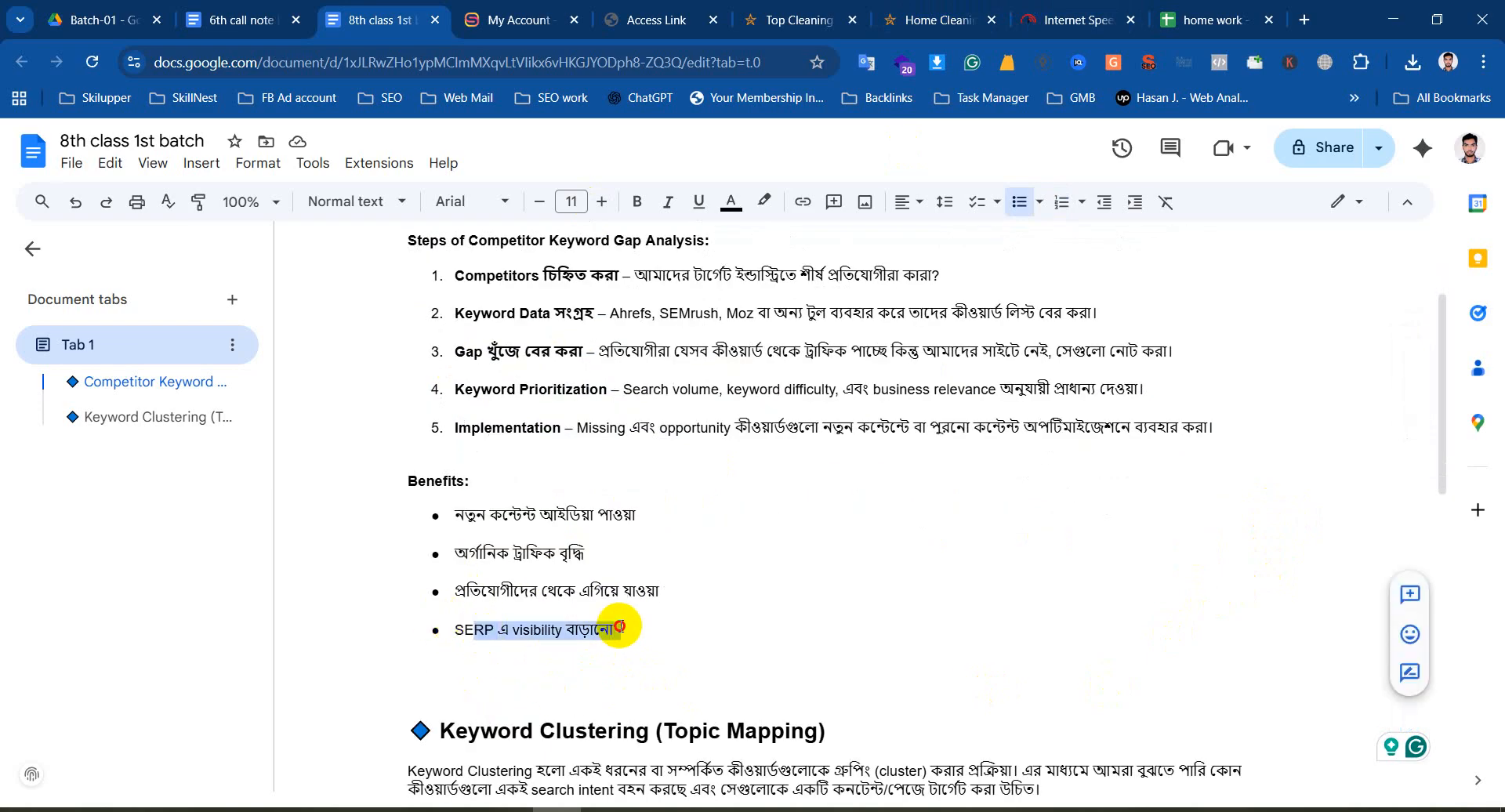
{"action": "left_click", "coordinate": [469, 629]}
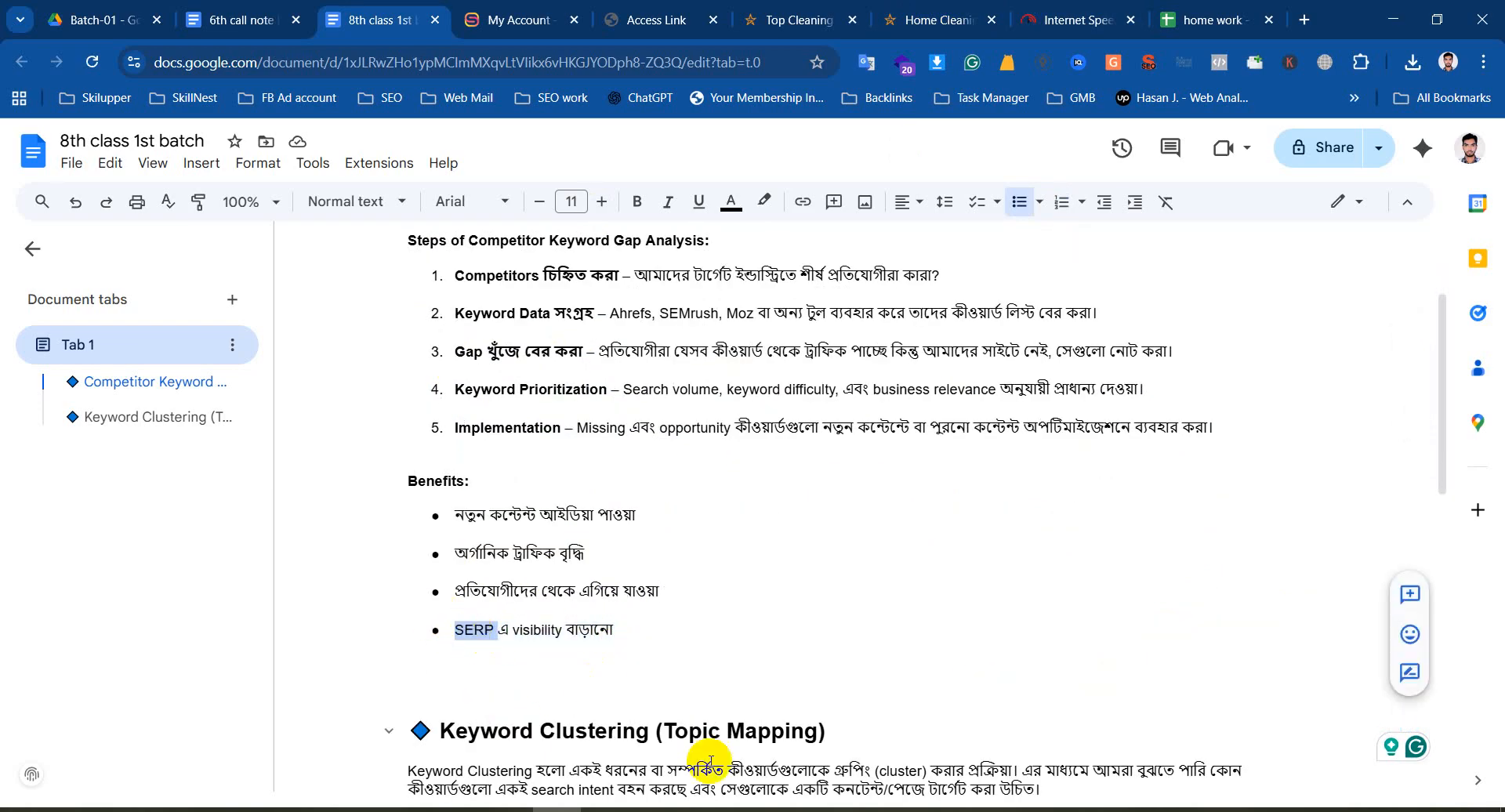
Check the SEMrush page in the other Chrome window and go back to the class document
{"action": "left_click", "coordinate": [656, 810]}
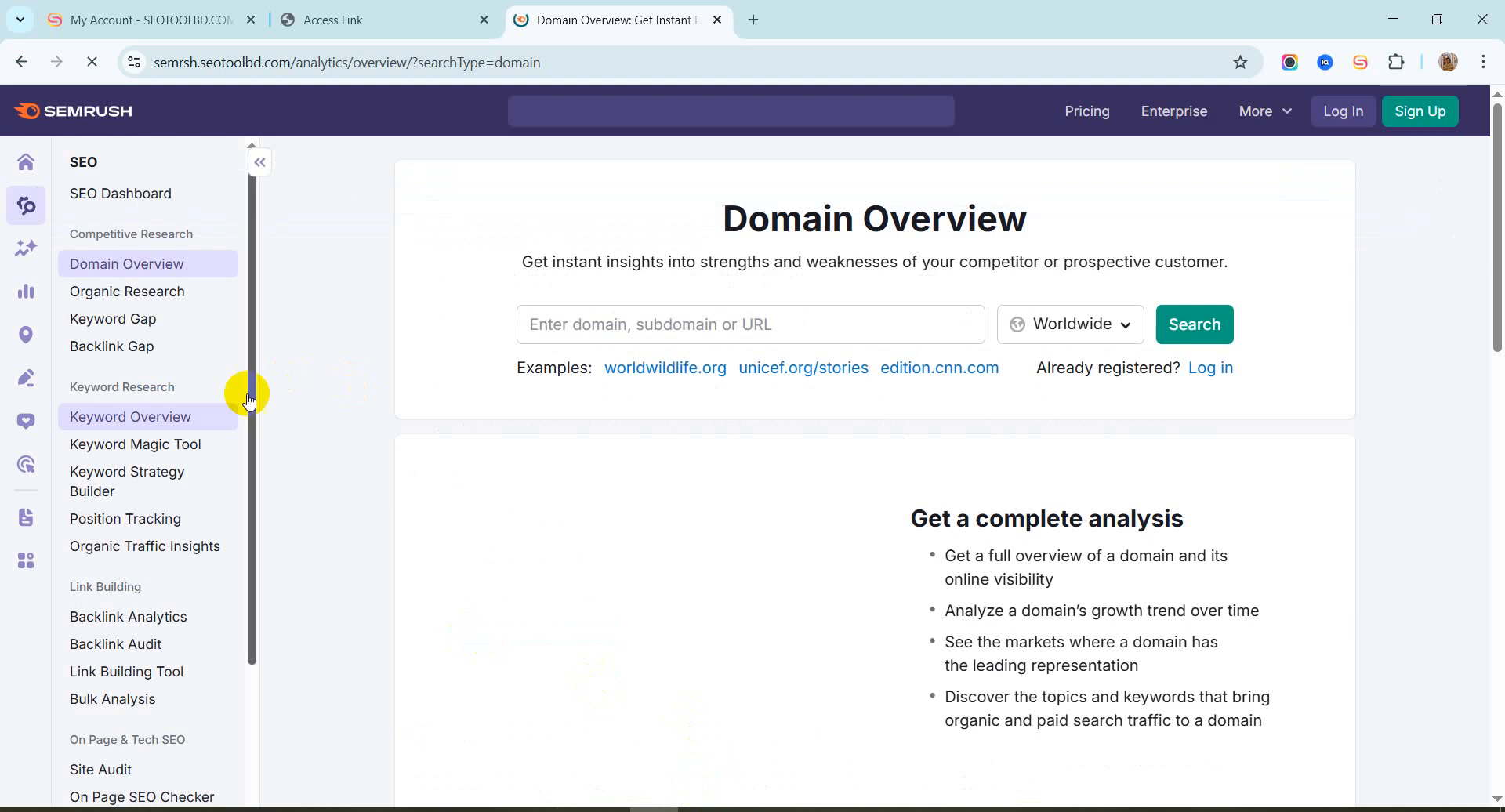
{"action": "left_click", "coordinate": [566, 333]}
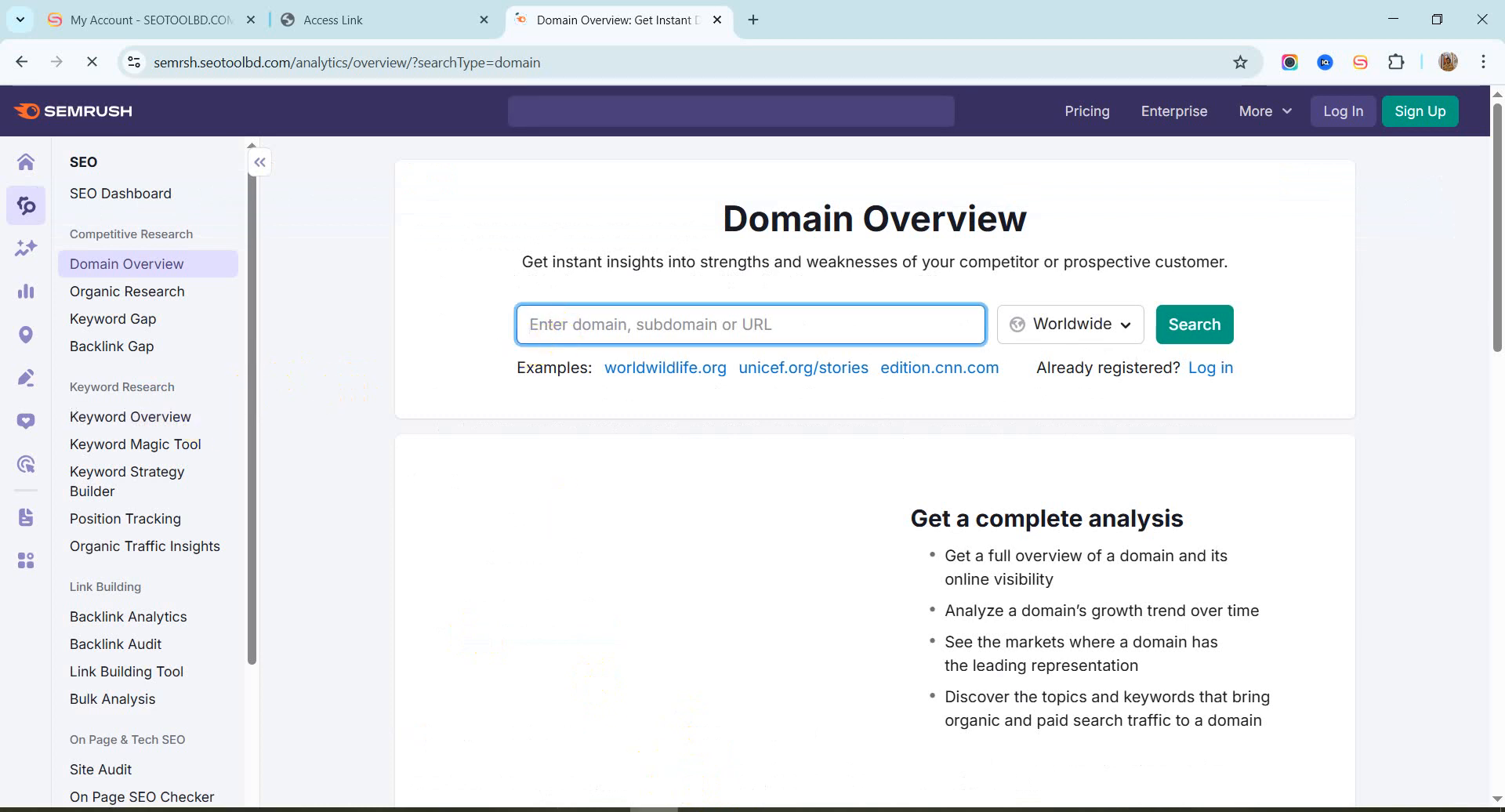
{"action": "left_click", "coordinate": [603, 809]}
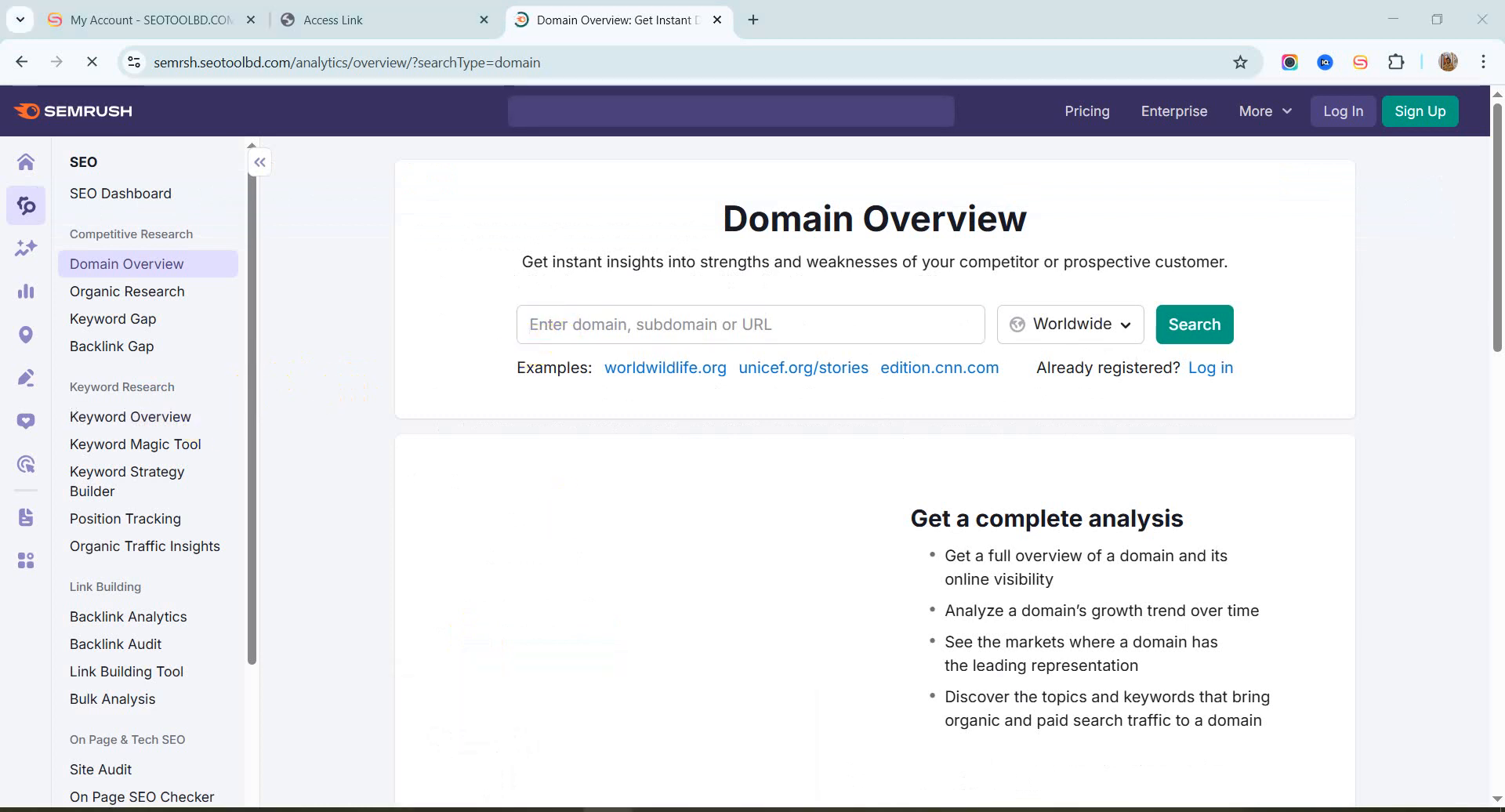
{"action": "left_click", "coordinate": [599, 810]}
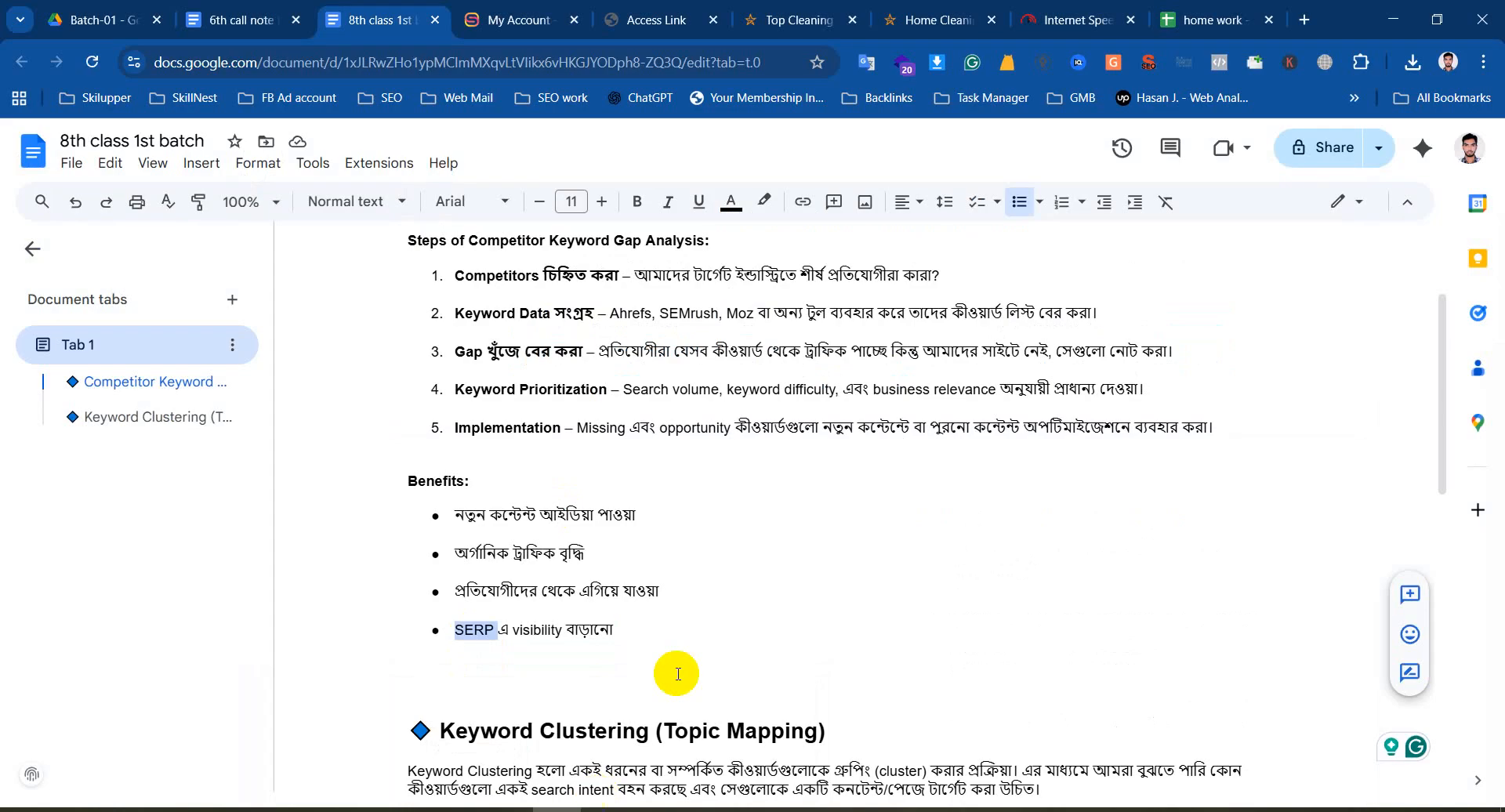
Highlight "Home Cleaning Service in Abu Dhabi" in the main heading of bsfm.ae's home cleaning page, and bring up the Google Meet call
{"action": "left_click", "coordinate": [931, 19]}
{"action": "scroll", "coordinate": [684, 402], "scroll_direction": "up", "scroll_amount": 10}
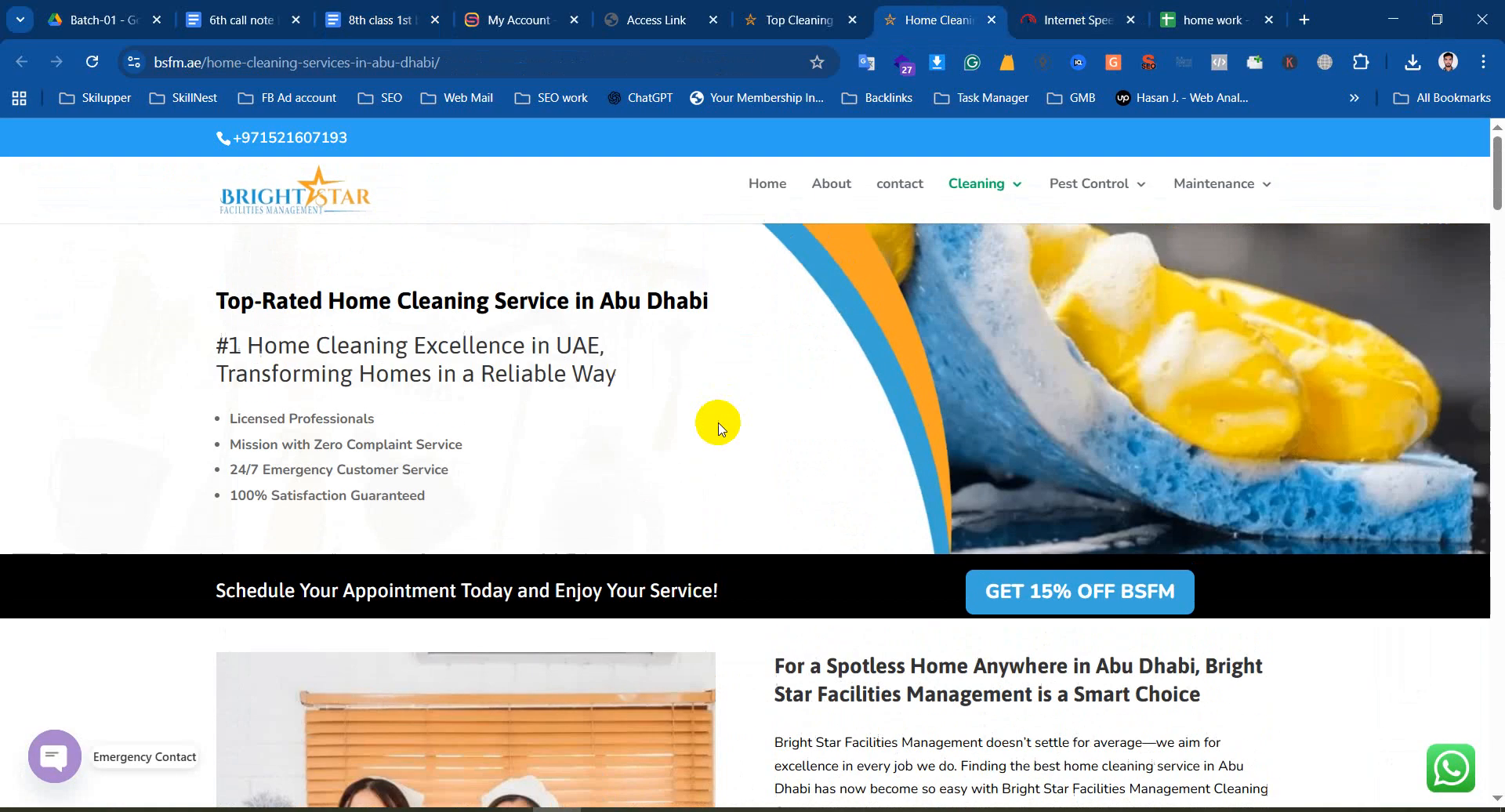
{"action": "left_click_drag", "start_coordinate": [325, 323], "coordinate": [721, 322]}
{"action": "left_click", "coordinate": [649, 810]}
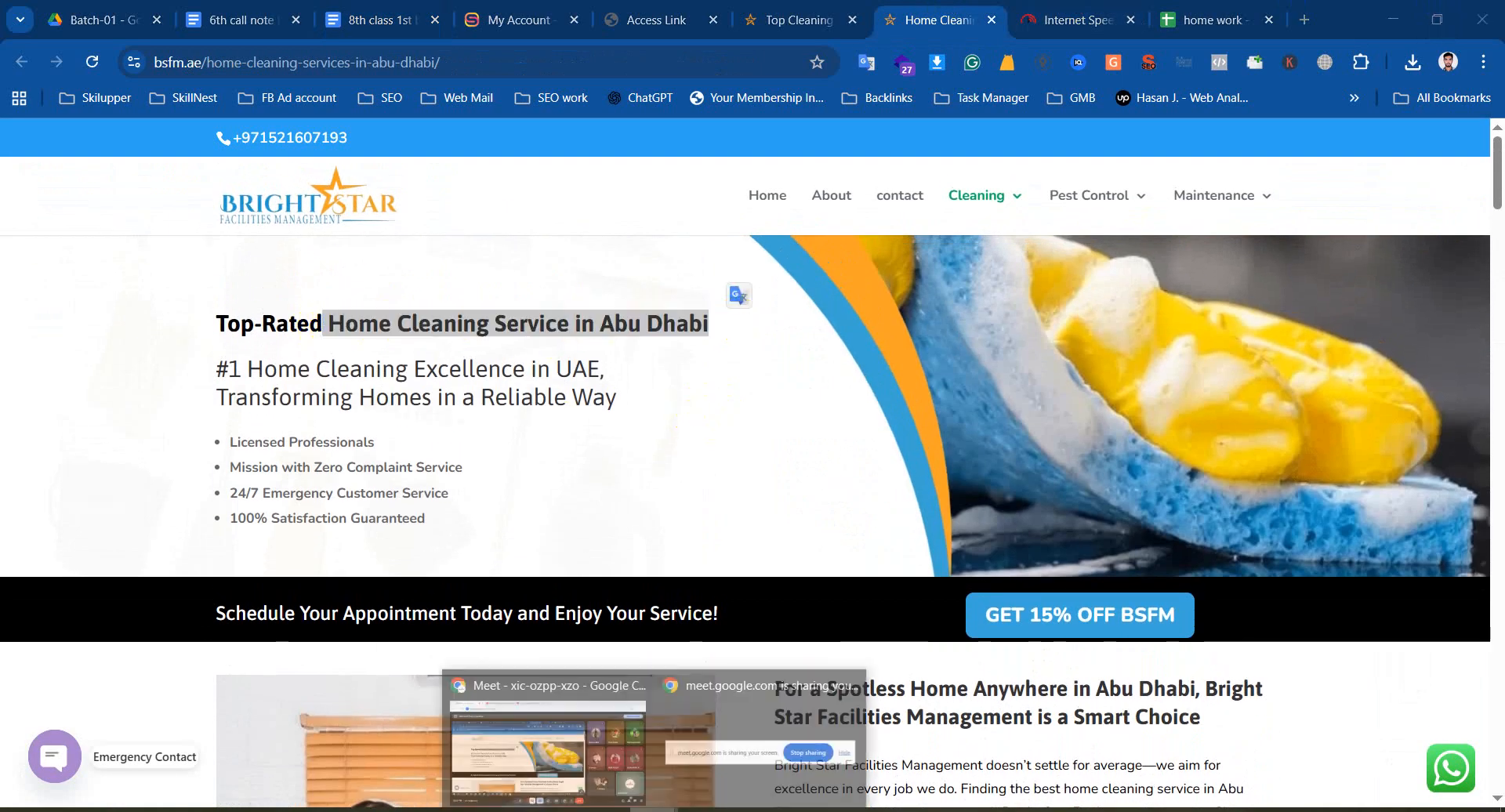
{"action": "left_click", "coordinate": [591, 759]}
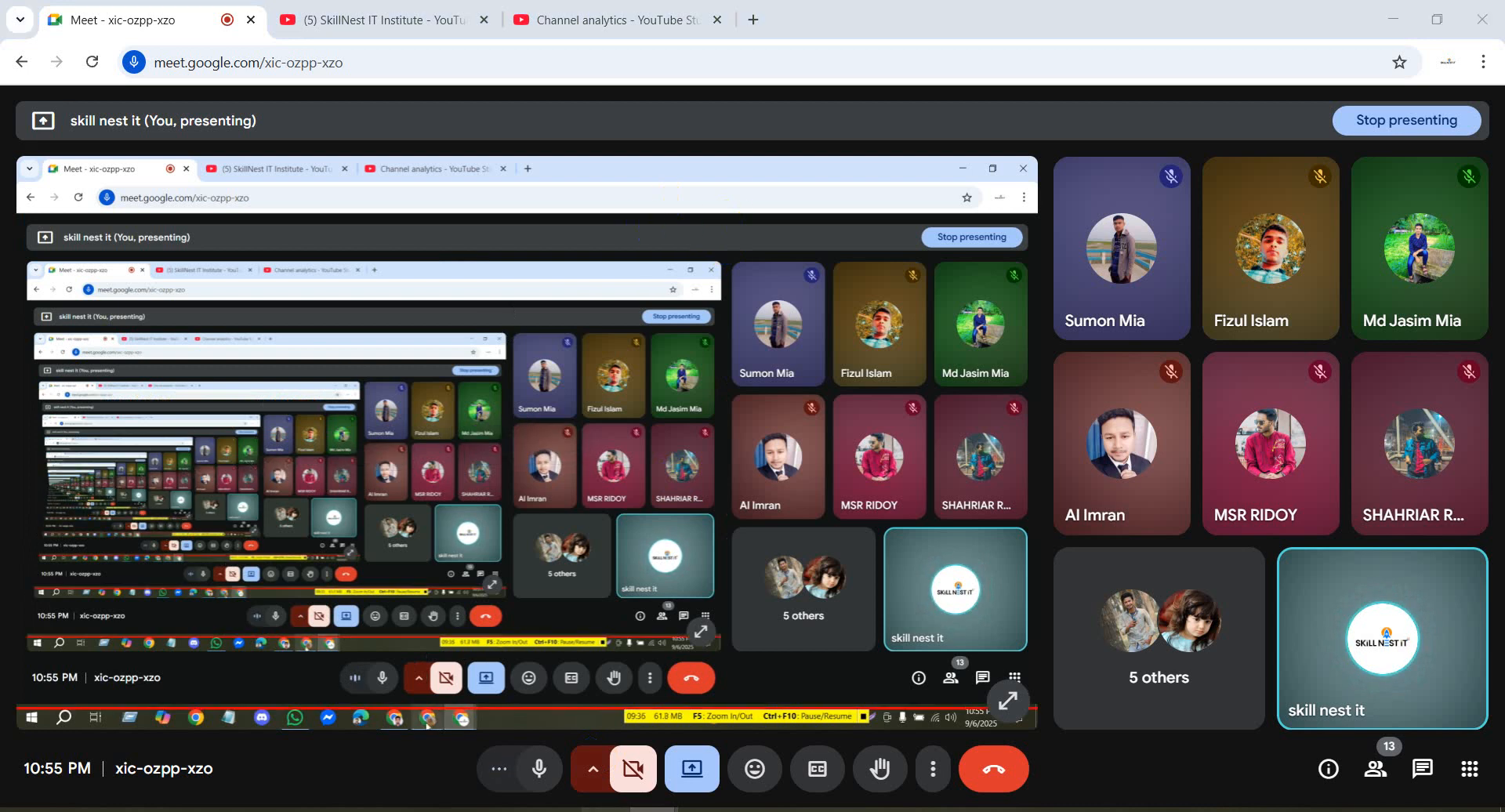
Switch to the SEOTOOLBD Chrome window and launch SEMrush in a new tab through the SEMrush extension access page
{"action": "left_click", "coordinate": [605, 809]}
{"action": "left_click", "coordinate": [656, 20]}
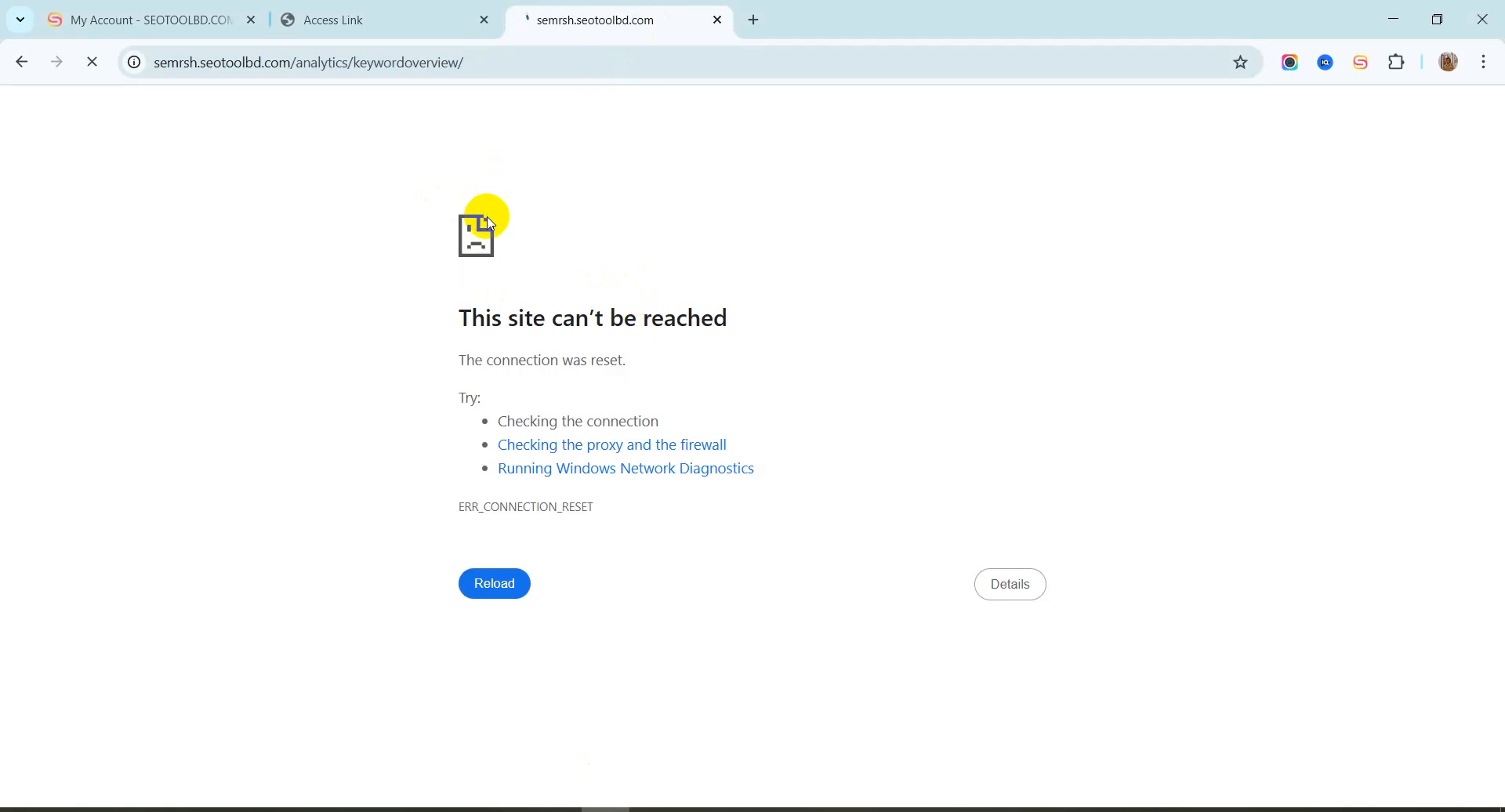
{"action": "left_click", "coordinate": [353, 16]}
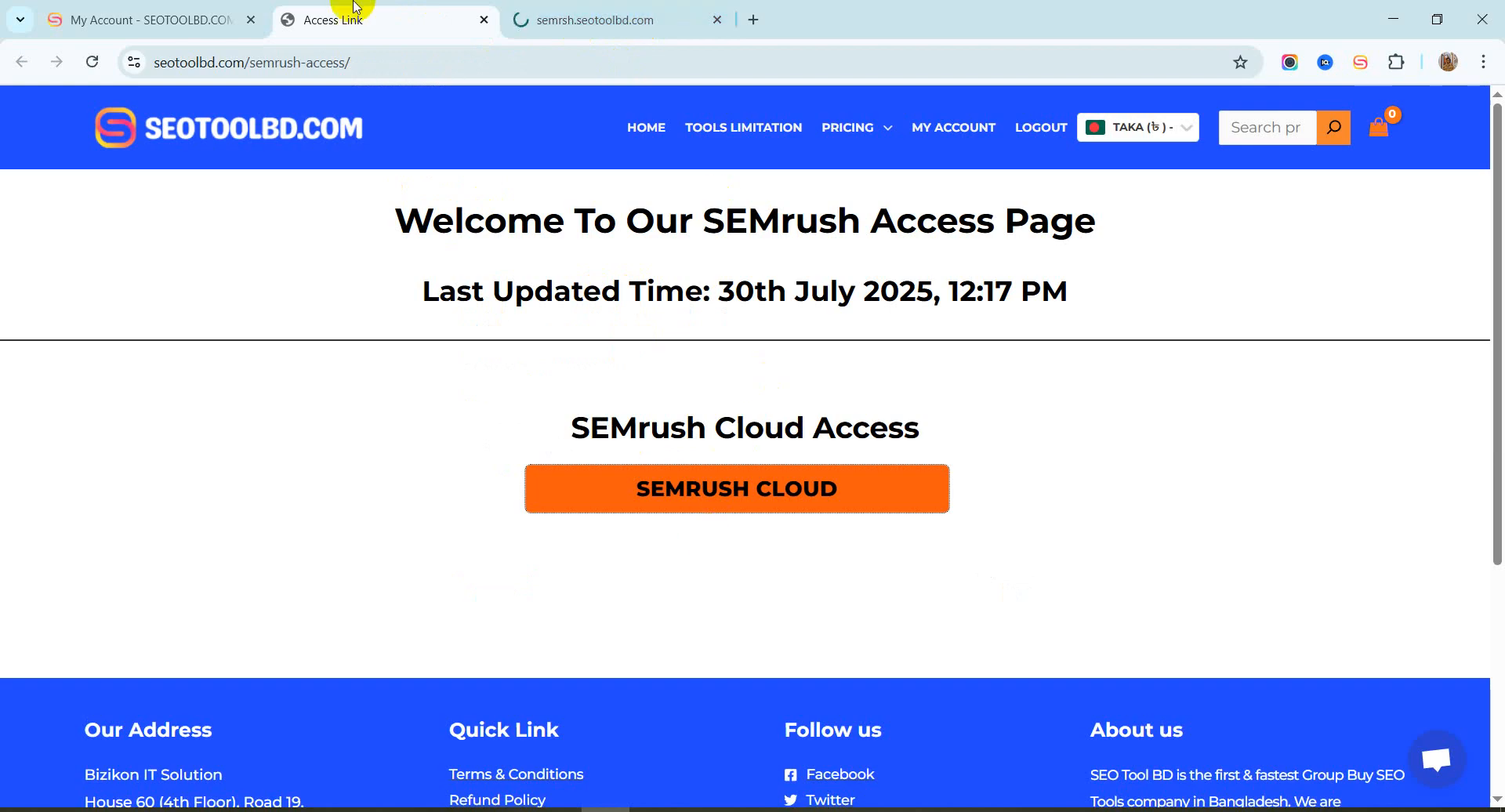
{"action": "left_click", "coordinate": [149, 20]}
{"action": "left_click", "coordinate": [1243, 403]}
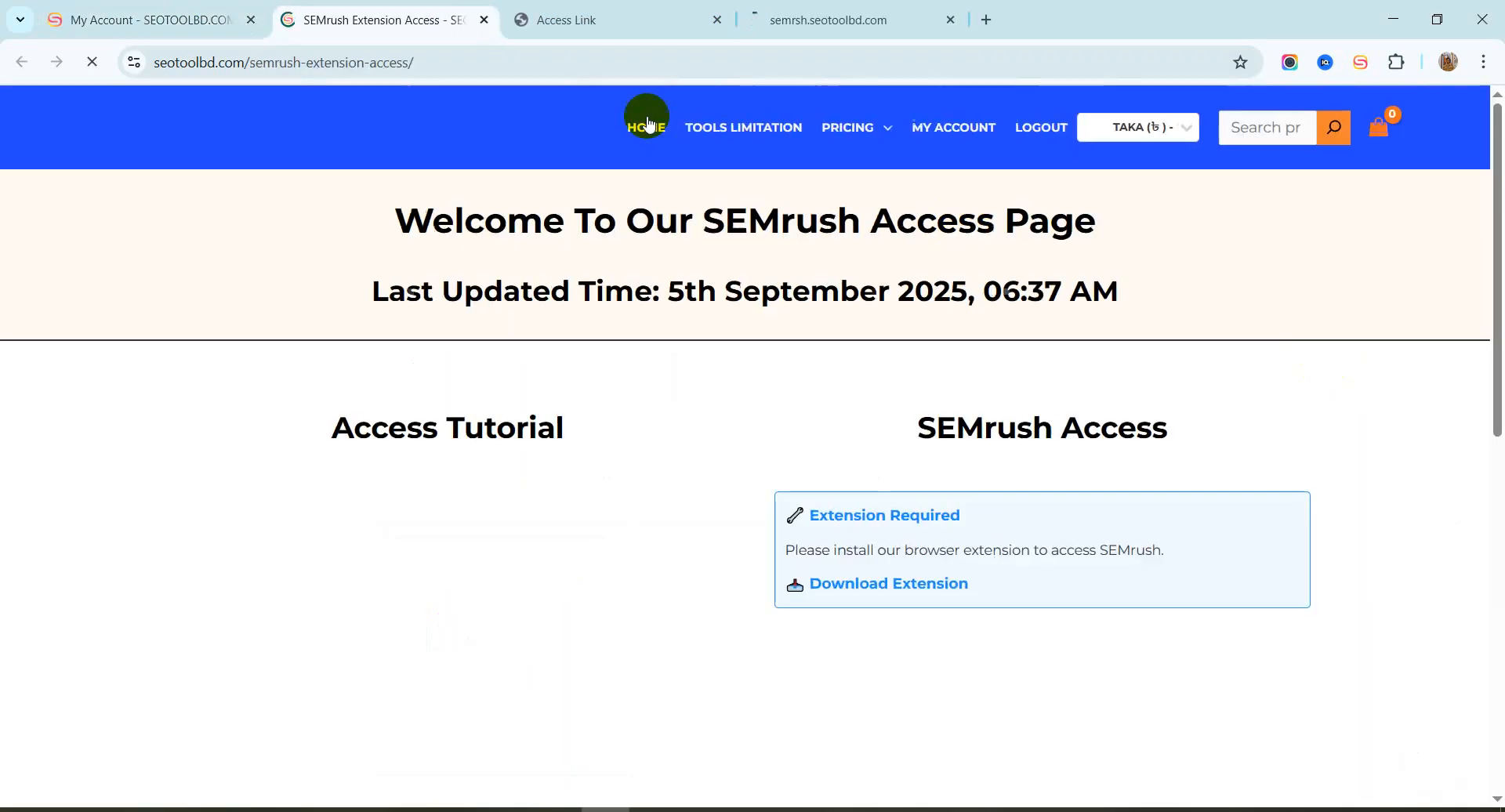
{"action": "left_click", "coordinate": [932, 583]}
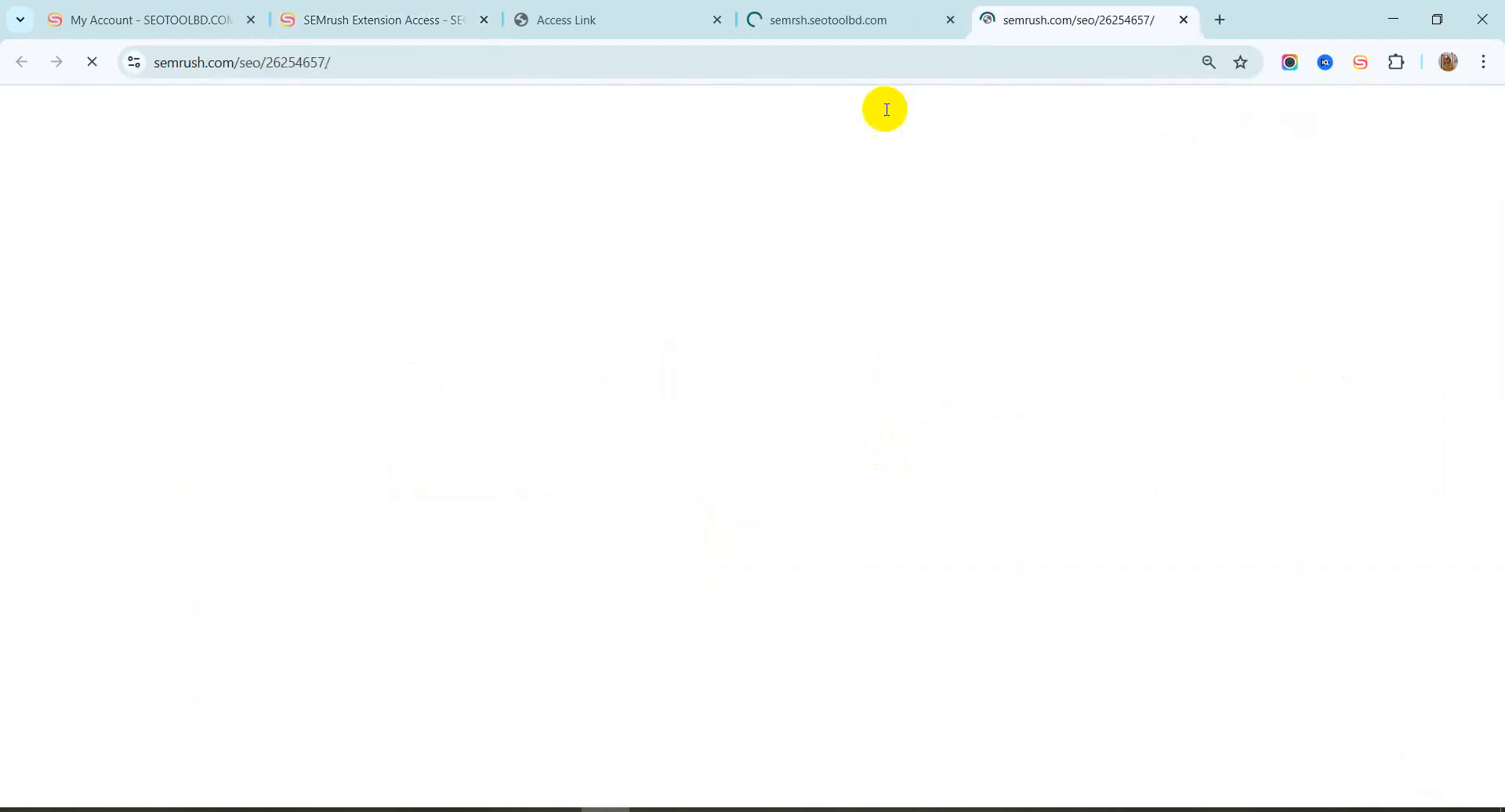
{"action": "left_click", "coordinate": [917, 17]}
{"action": "left_click", "coordinate": [1009, 8]}
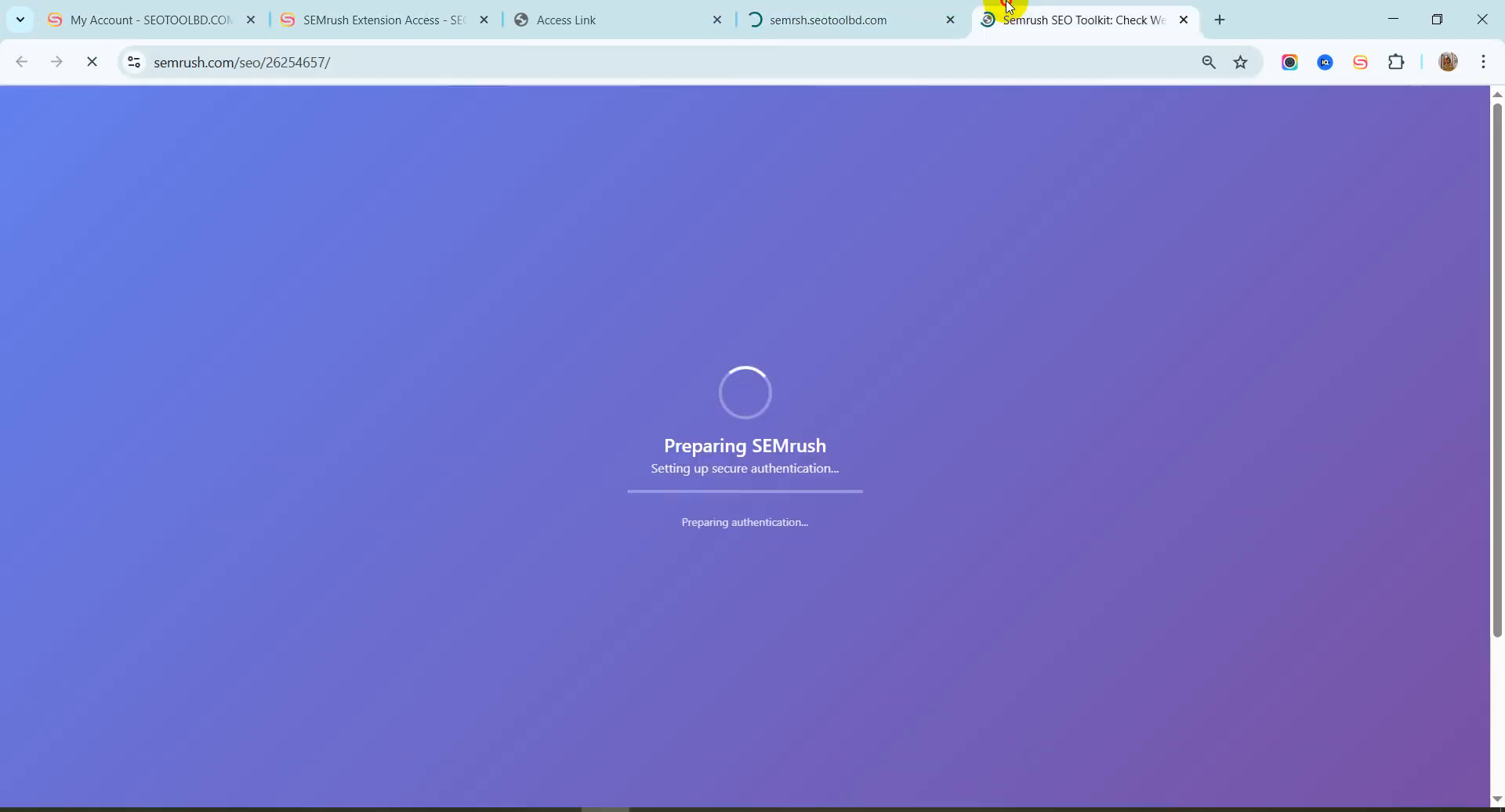
{"action": "left_click", "coordinate": [867, 11]}
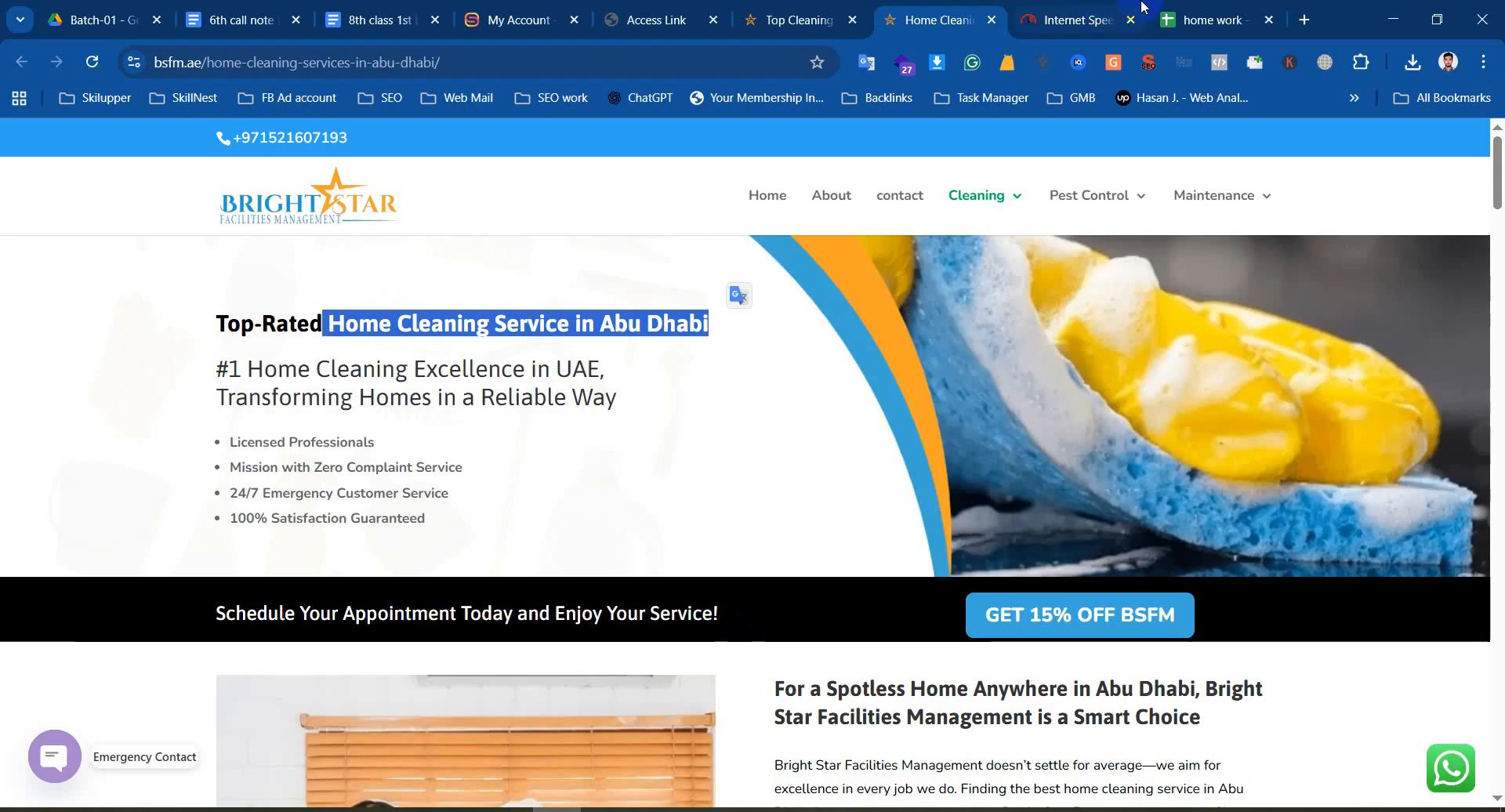
Switch to the Google Meet call, look through its list of participants, and close the list
{"action": "left_click", "coordinate": [603, 722]}
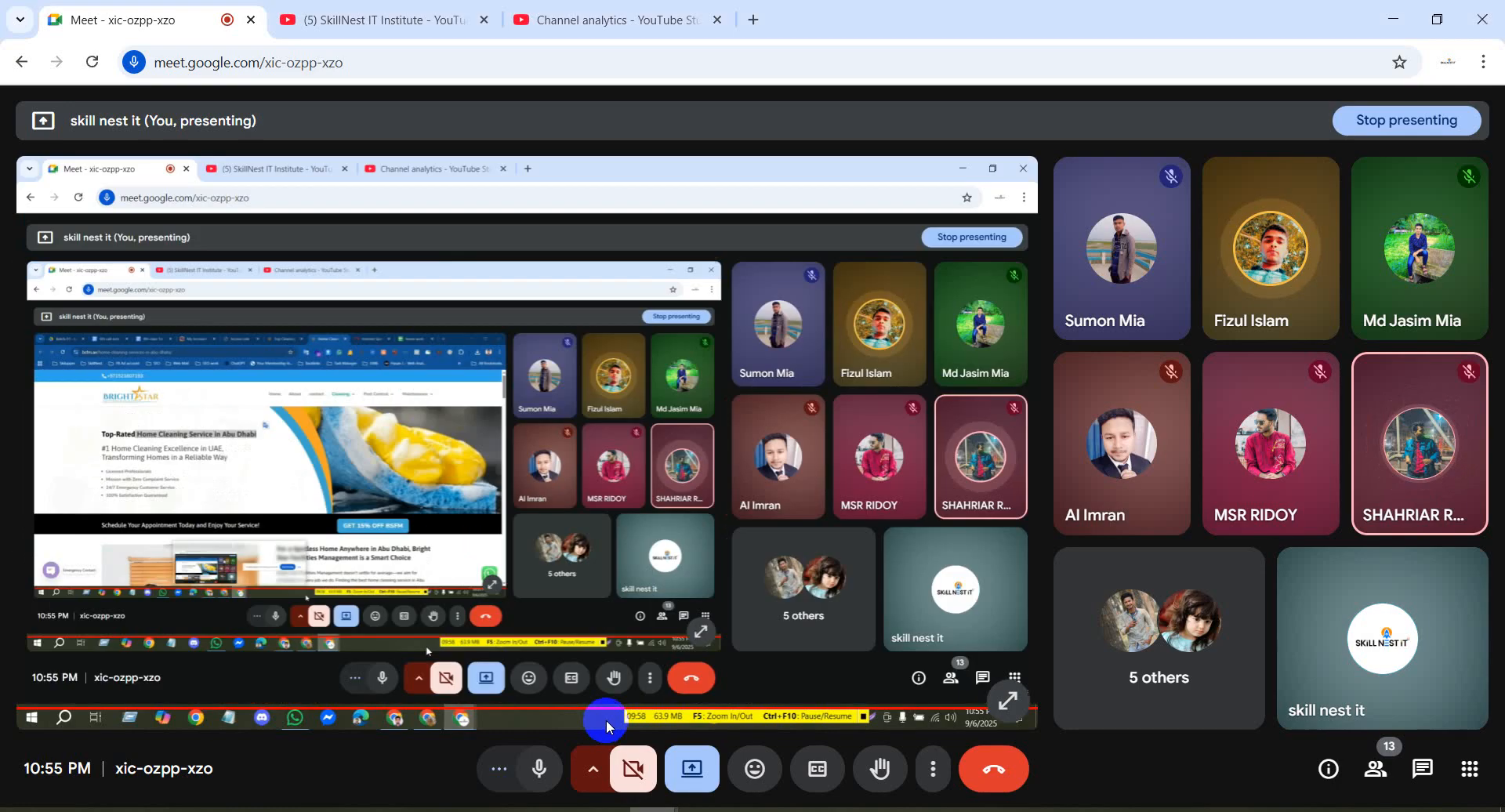
{"action": "left_click", "coordinate": [1384, 784]}
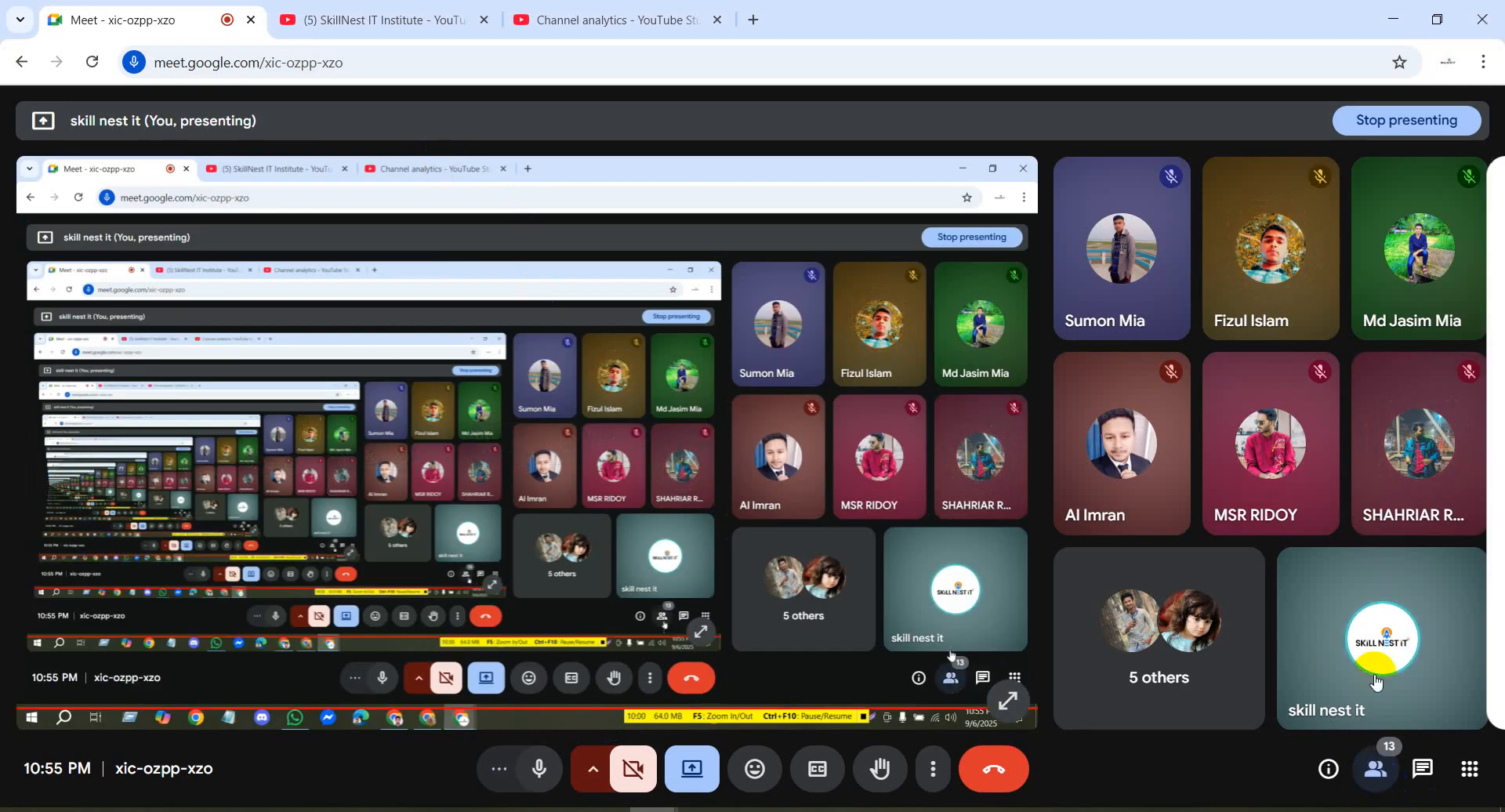
{"action": "scroll", "coordinate": [1281, 491], "scroll_direction": "down", "scroll_amount": 3}
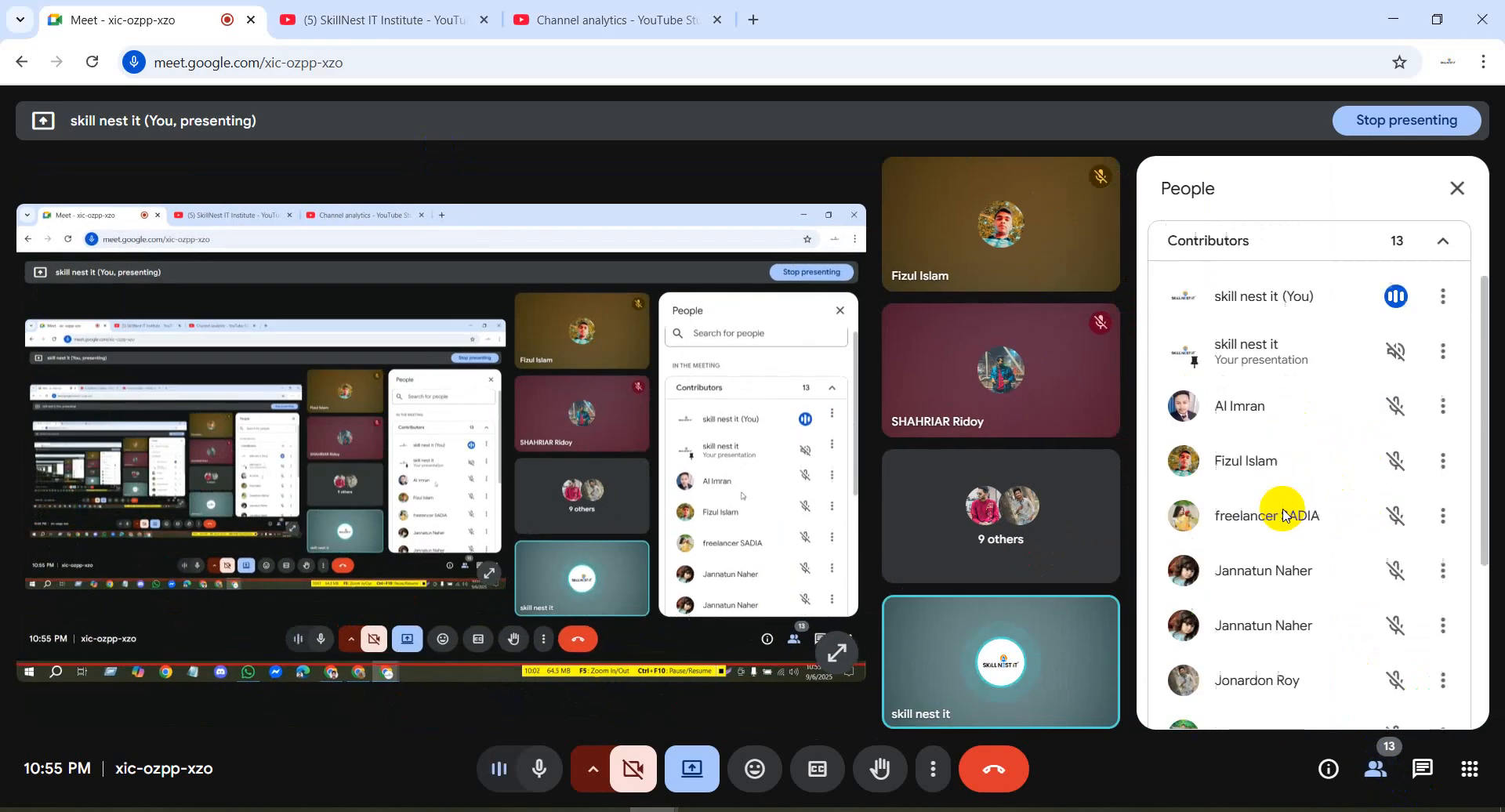
{"action": "scroll", "coordinate": [1284, 538], "scroll_direction": "down", "scroll_amount": 3}
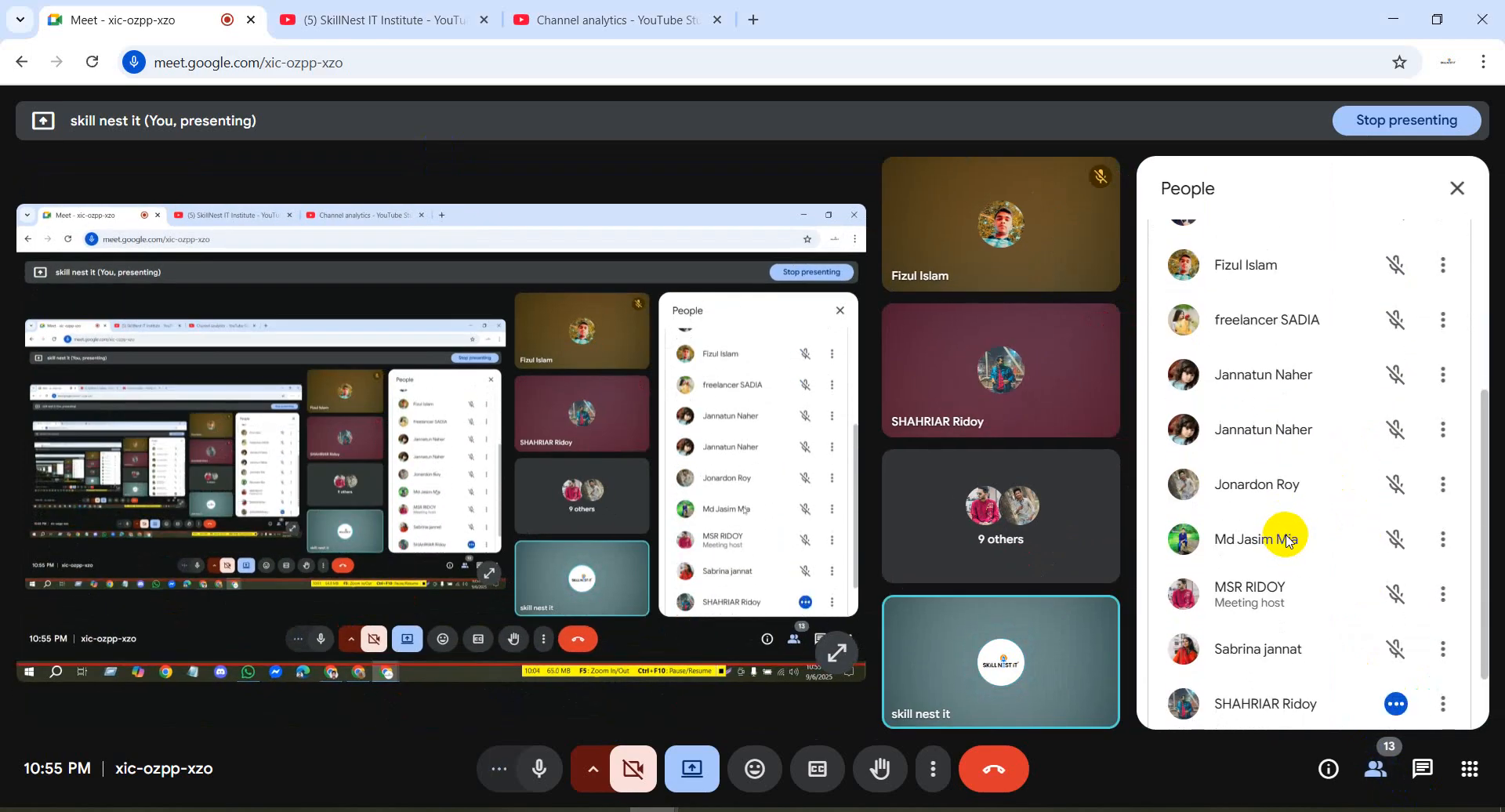
{"action": "scroll", "coordinate": [1286, 539], "scroll_direction": "up", "scroll_amount": 6}
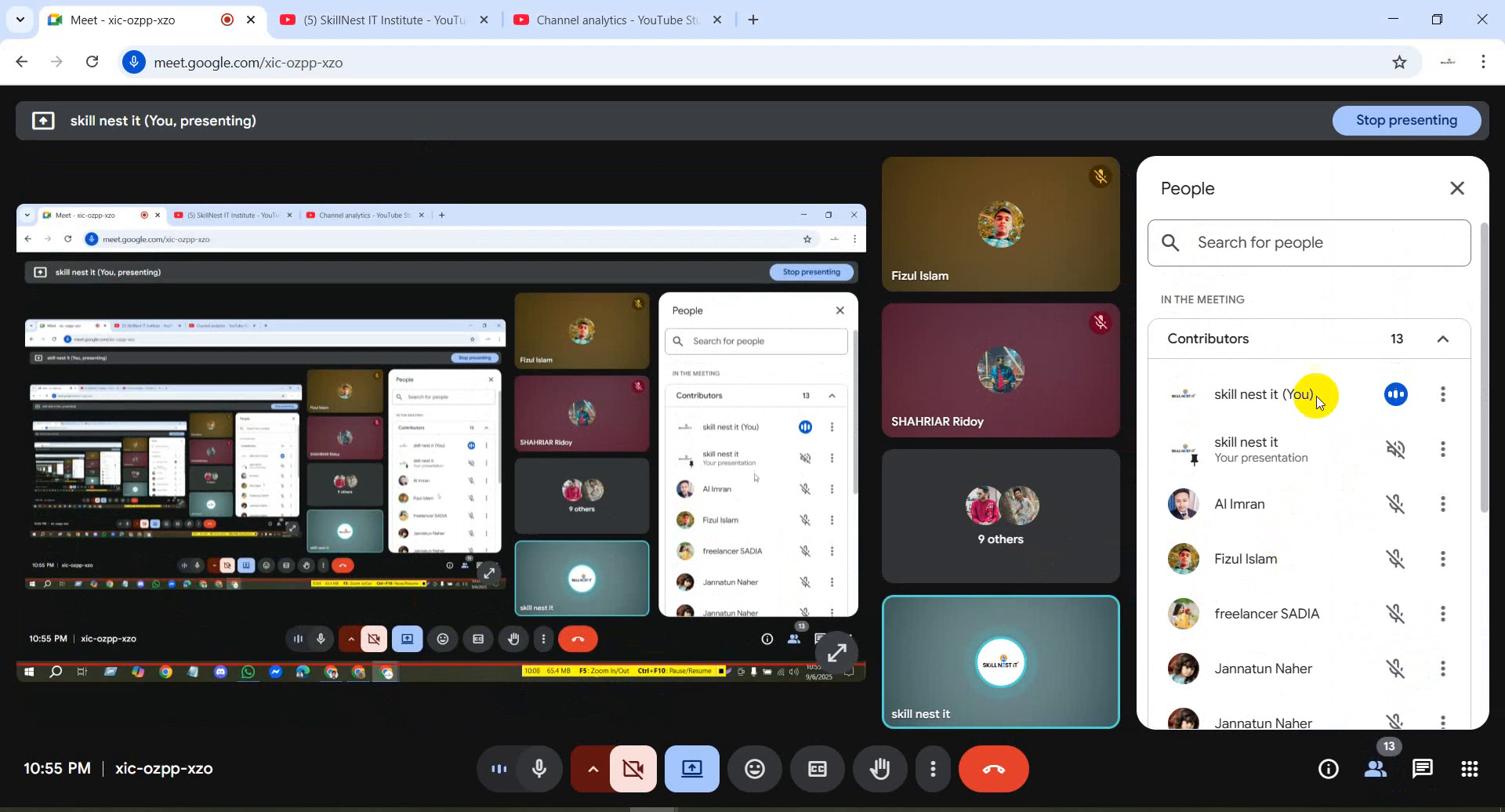
{"action": "left_click", "coordinate": [1458, 190]}
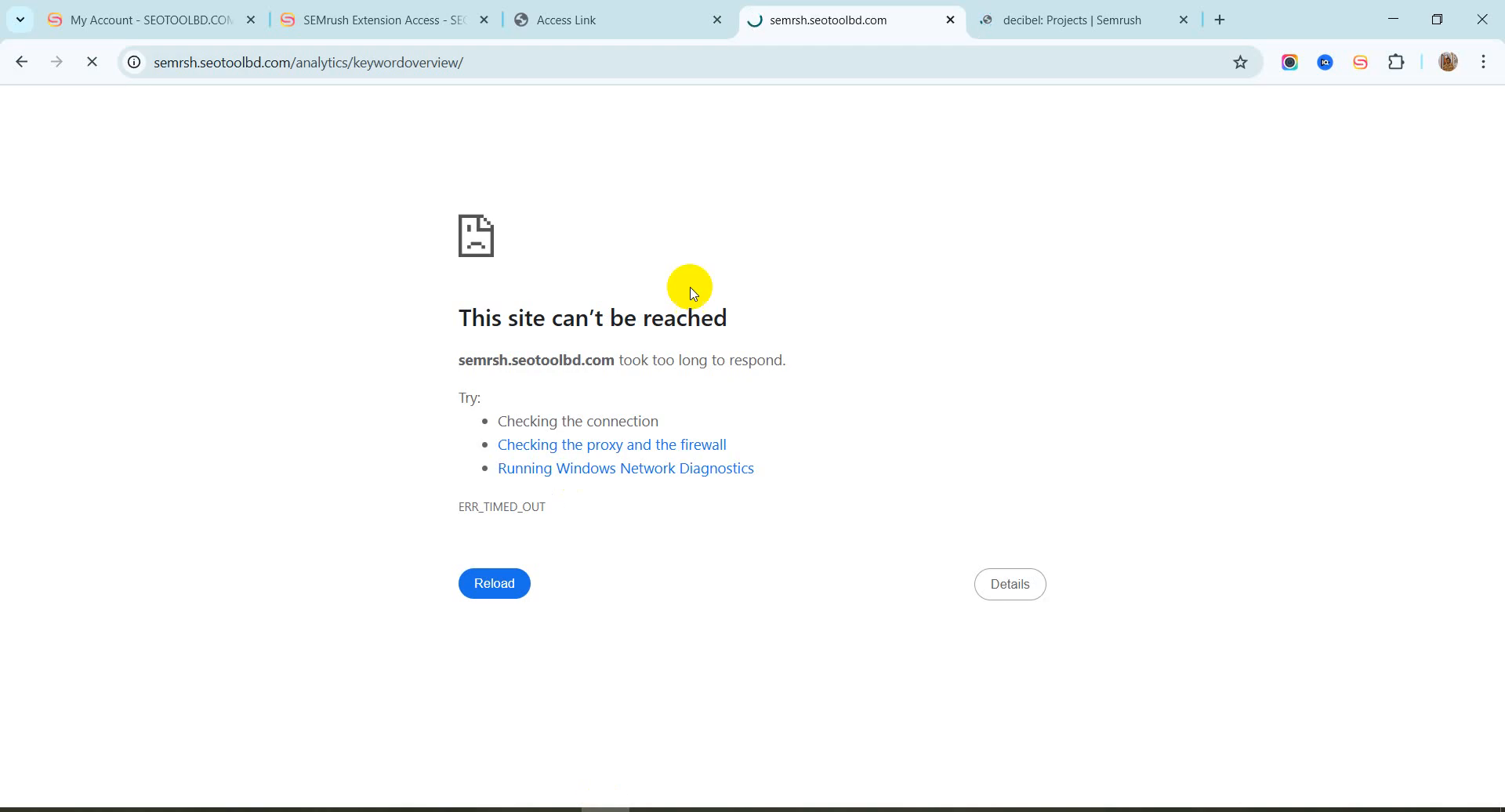
Check the loading of the SEMrush Projects page and the SEOTOOLBD Keyword Overview page
{"action": "left_click", "coordinate": [1055, 16]}
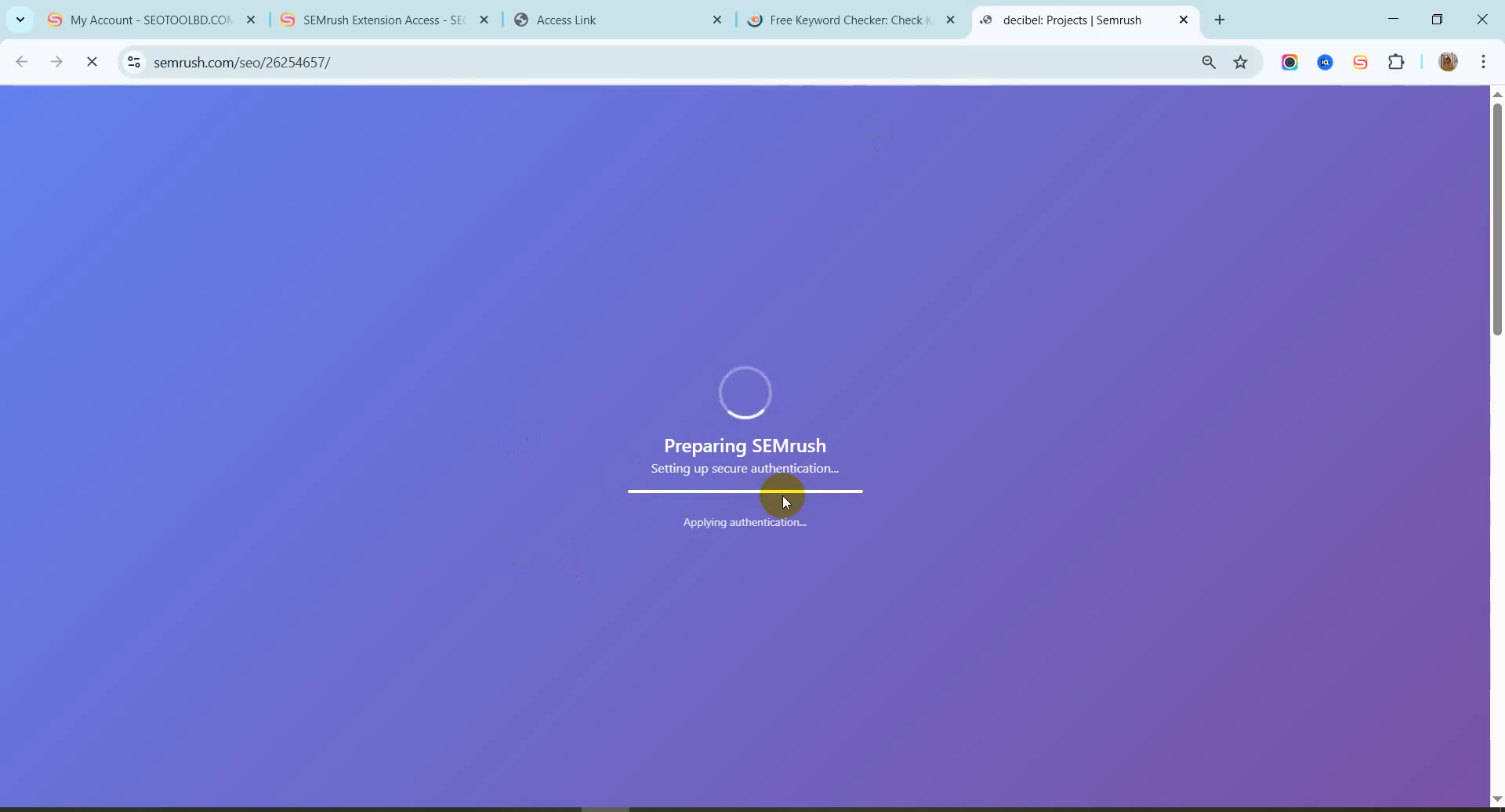
{"action": "left_click", "coordinate": [842, 9]}
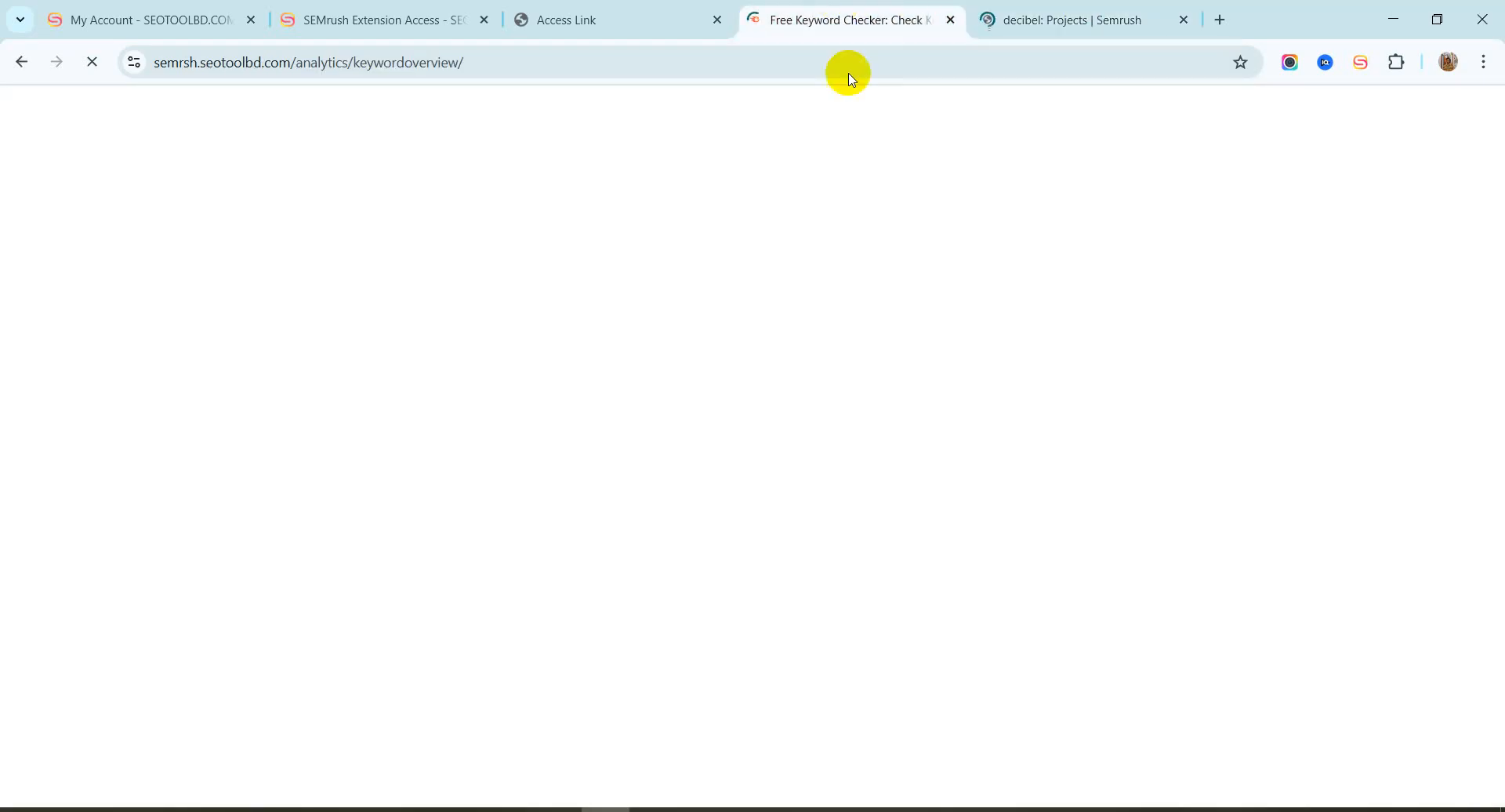
Review the SEMrush access page and the Projects tab, ending on the loading Keyword Overview tab
{"action": "left_click", "coordinate": [649, 13]}
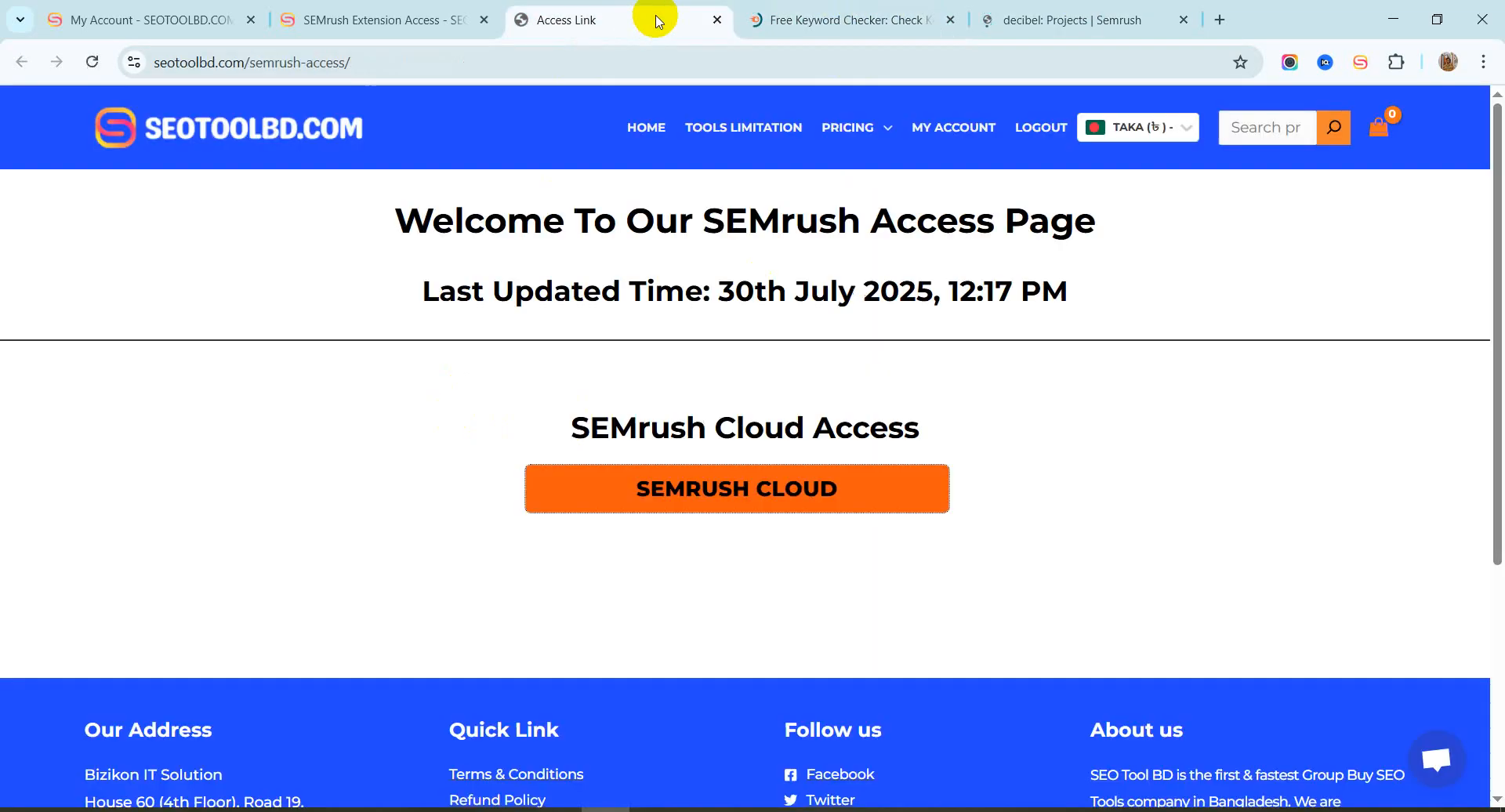
{"action": "left_click", "coordinate": [941, 11]}
{"action": "left_click", "coordinate": [1127, 6]}
{"action": "left_click", "coordinate": [837, 6]}
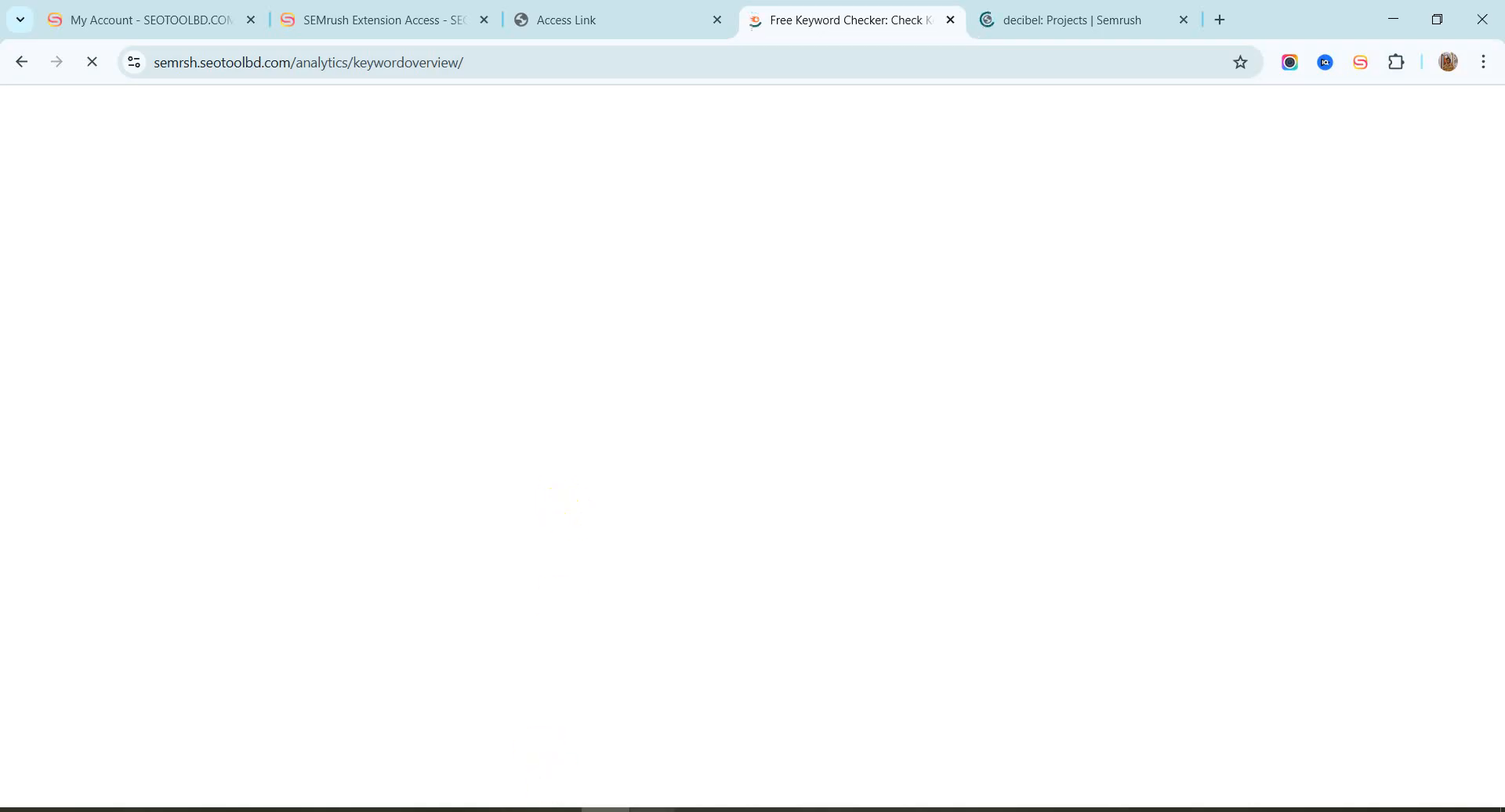
Mute and unmute the microphone in the Google Meet call, and go back to the SEOTOOLBD Chrome window
{"action": "left_click", "coordinate": [586, 760]}
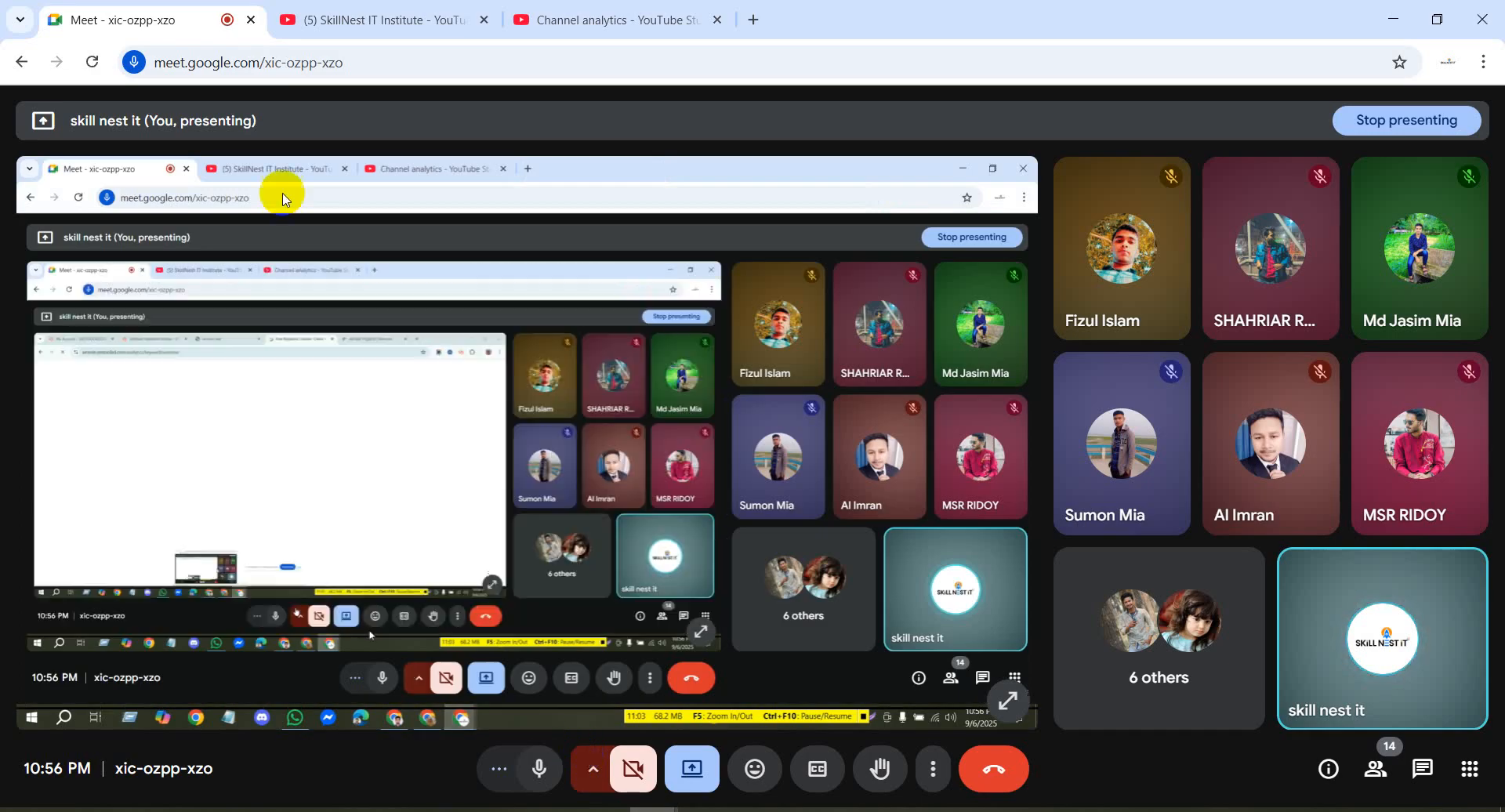
{"action": "left_click", "coordinate": [552, 776]}
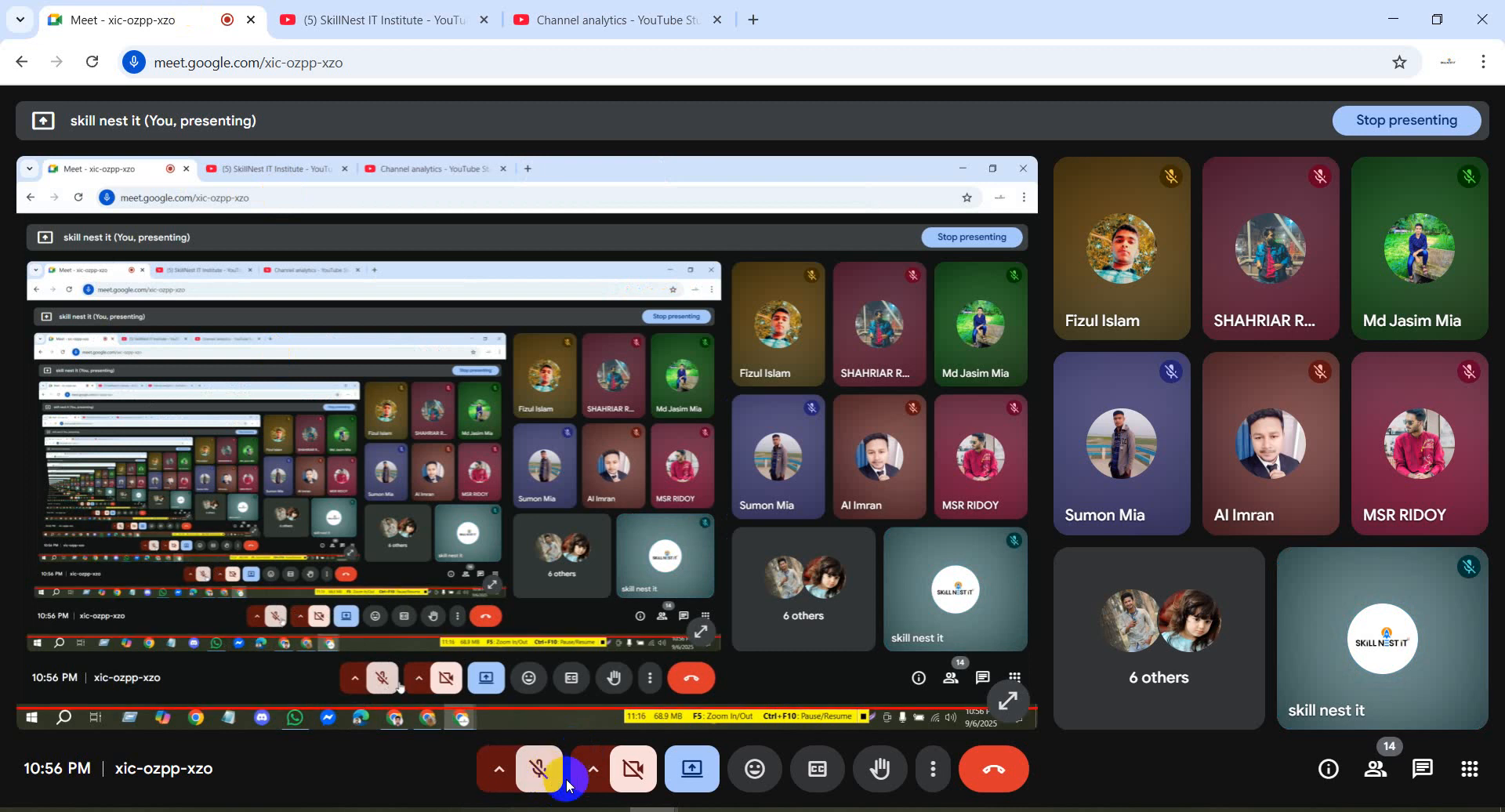
{"action": "left_click", "coordinate": [549, 778]}
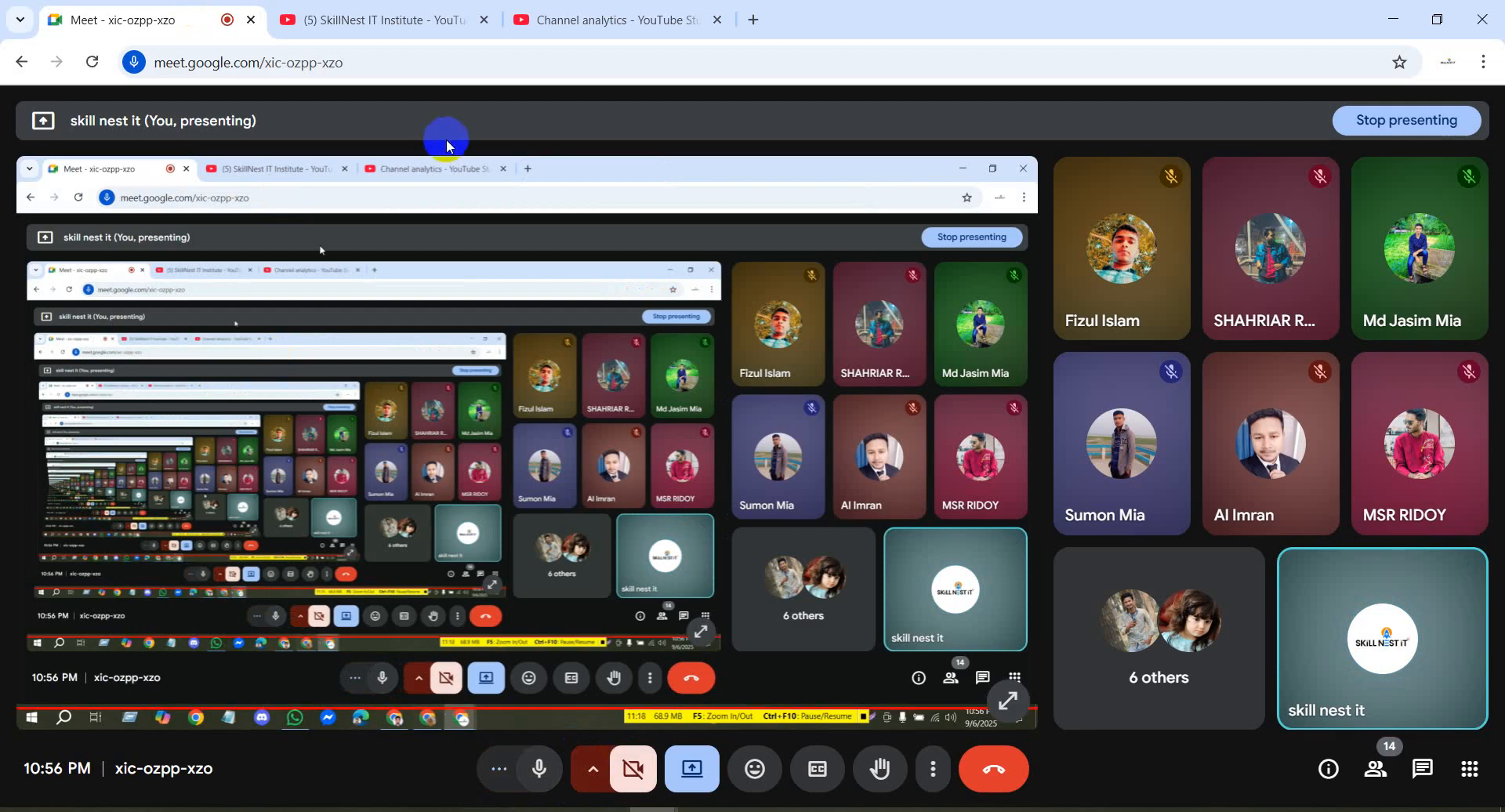
{"action": "left_click", "coordinate": [606, 810]}
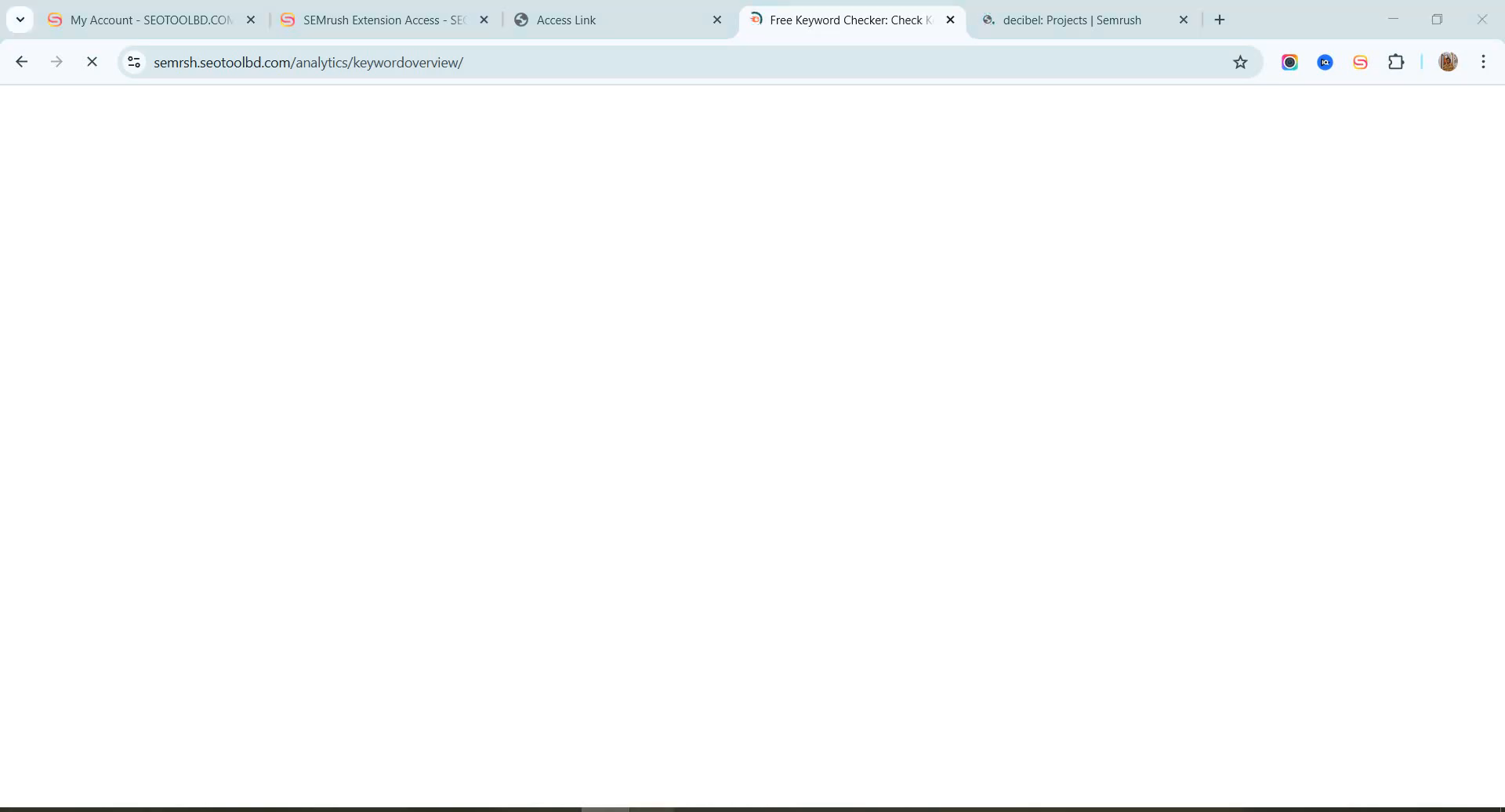
Close the SkillNest IT Institute YouTube tab and the YouTube Studio channel analytics tab in the Google Meet window
{"action": "left_click", "coordinate": [604, 733]}
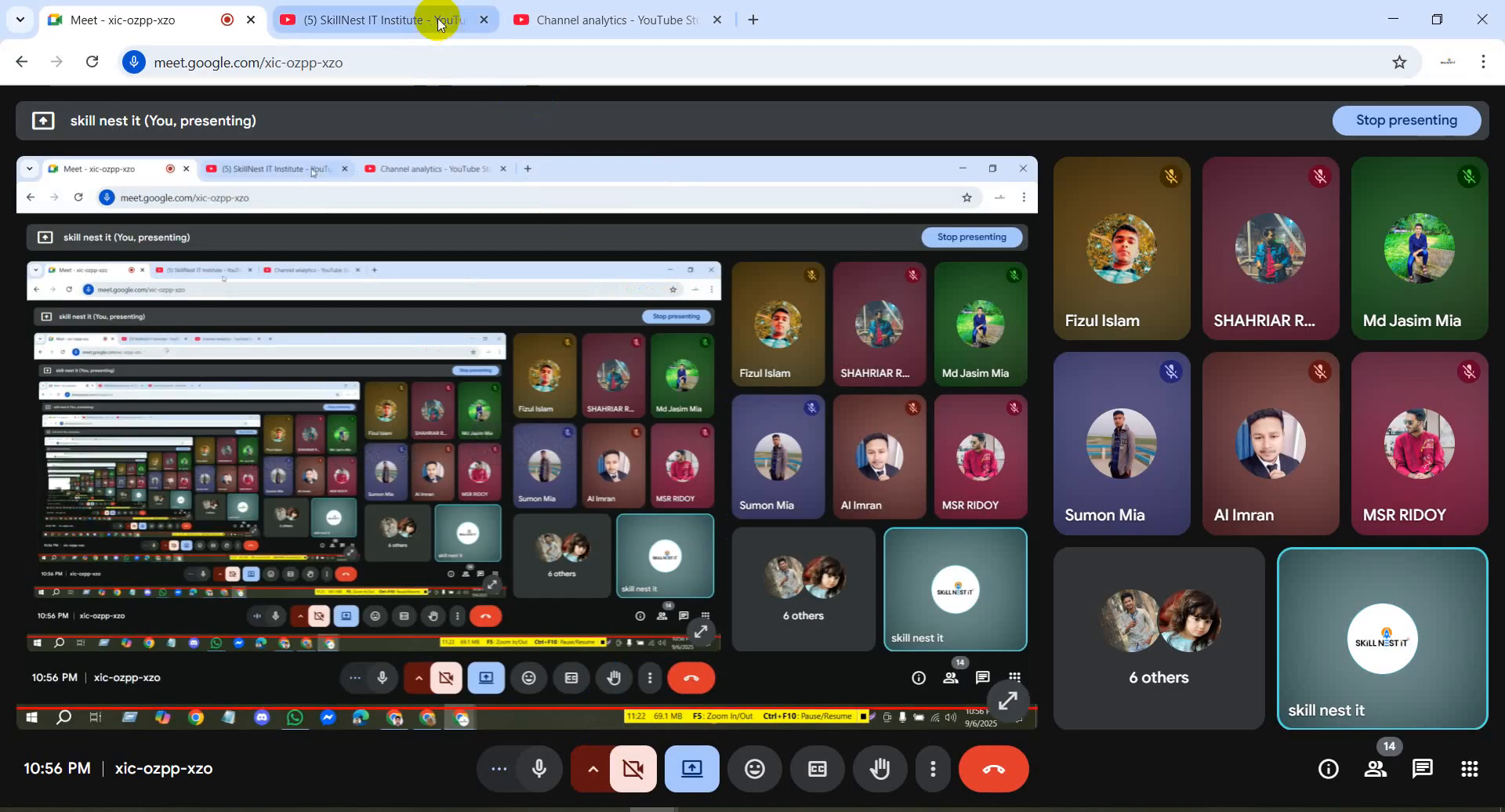
{"action": "left_click", "coordinate": [484, 19]}
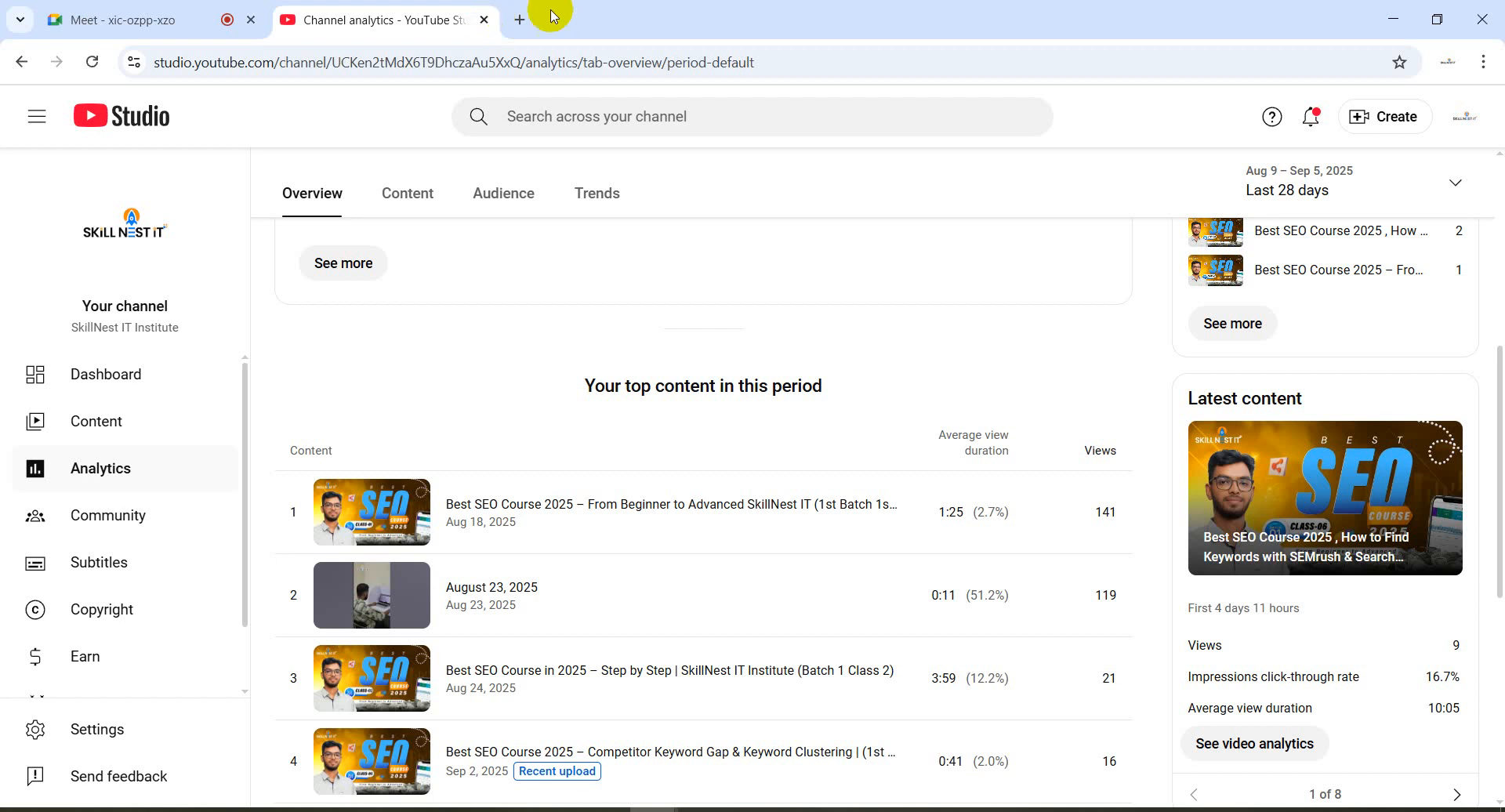
{"action": "left_click", "coordinate": [484, 20]}
{"action": "left_click", "coordinate": [736, 623]}
Switch to the SEOTOOLBD Chrome window and check whether the Keyword Overview and Projects tabs have loaded, glancing at bsfm.ae in between
{"action": "left_click", "coordinate": [604, 810]}
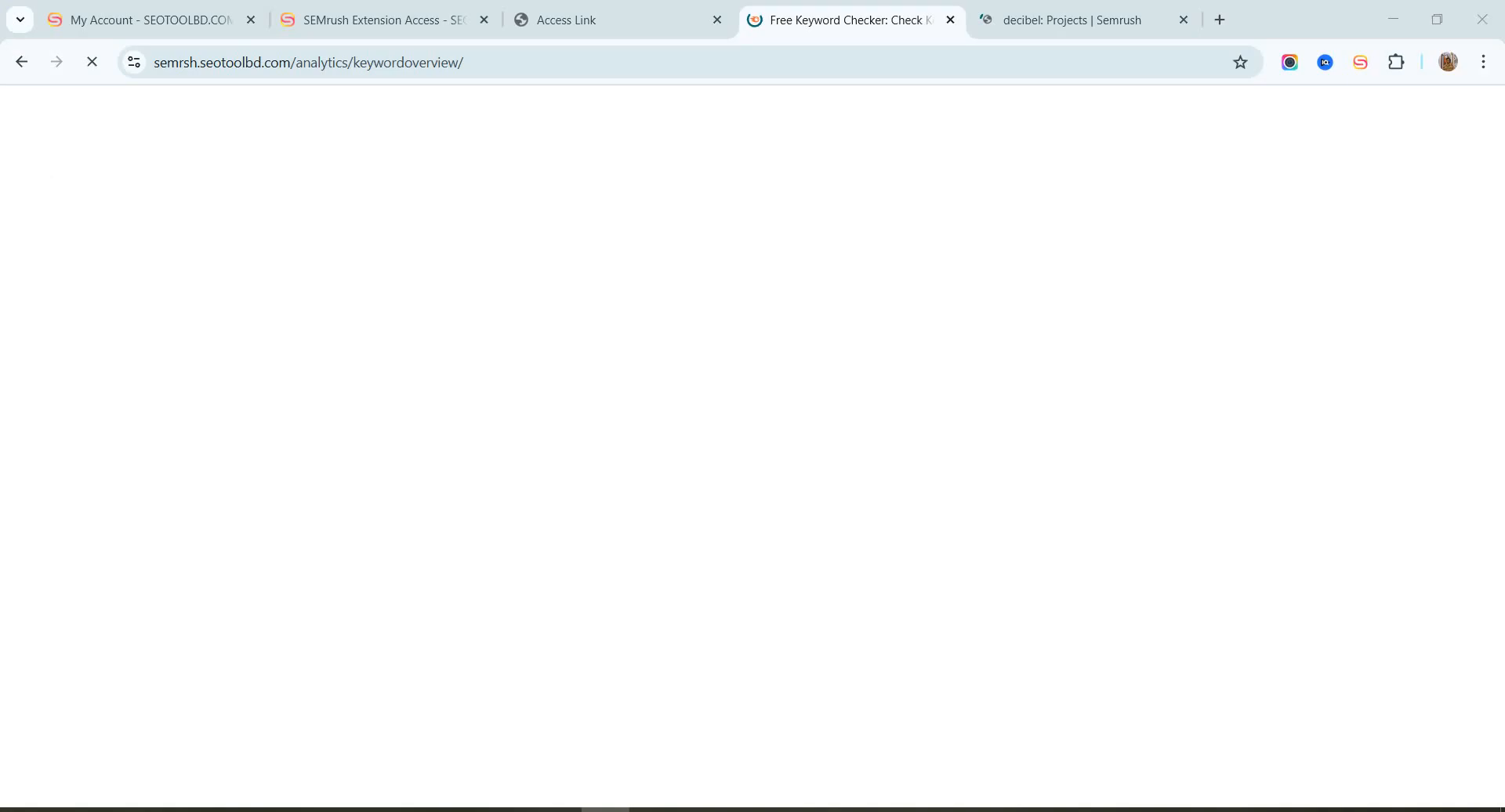
{"action": "left_click", "coordinate": [1060, 6]}
{"action": "left_click", "coordinate": [838, 14]}
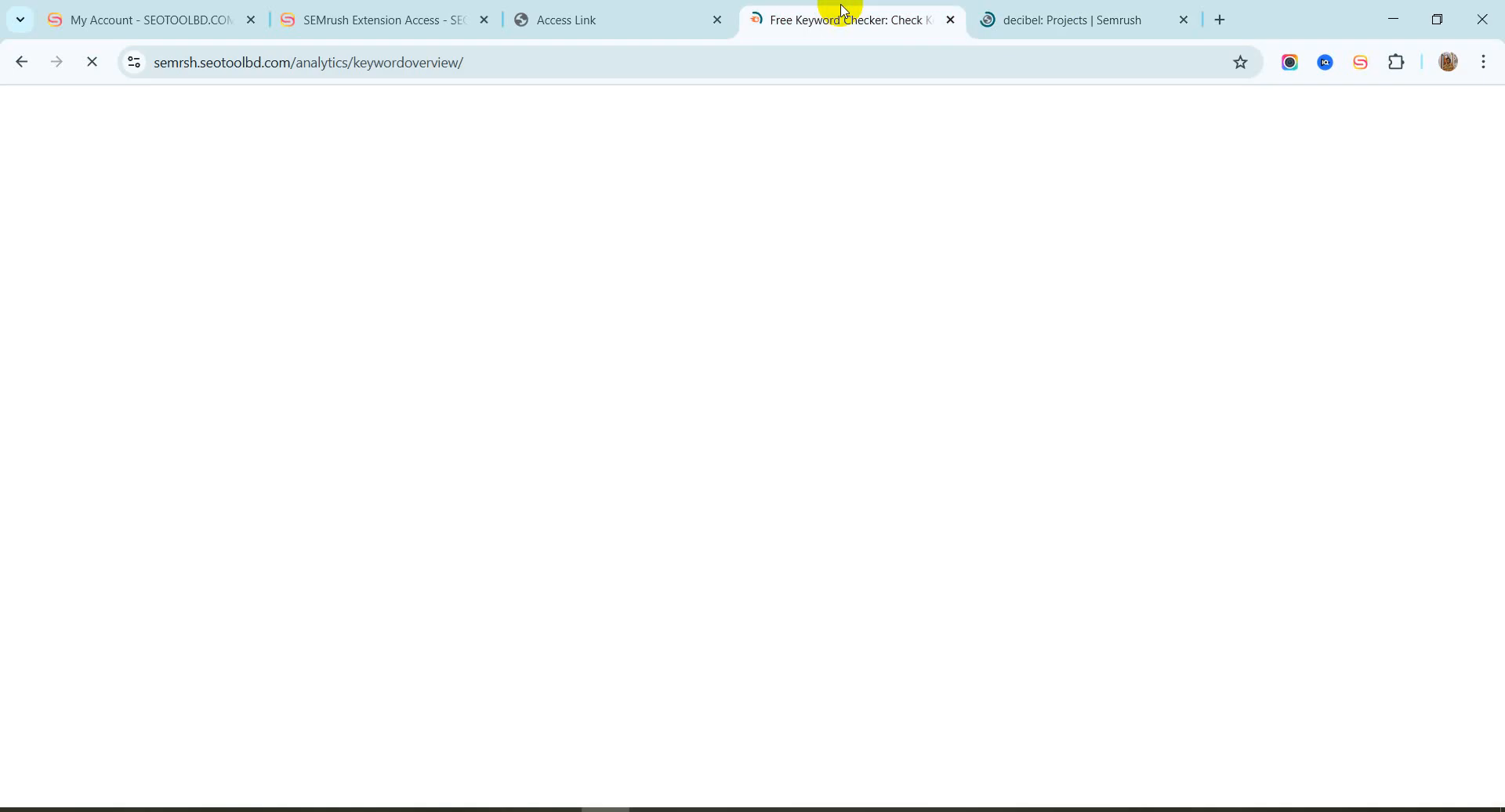
{"action": "left_click", "coordinate": [1150, 13]}
{"action": "left_click", "coordinate": [558, 810]}
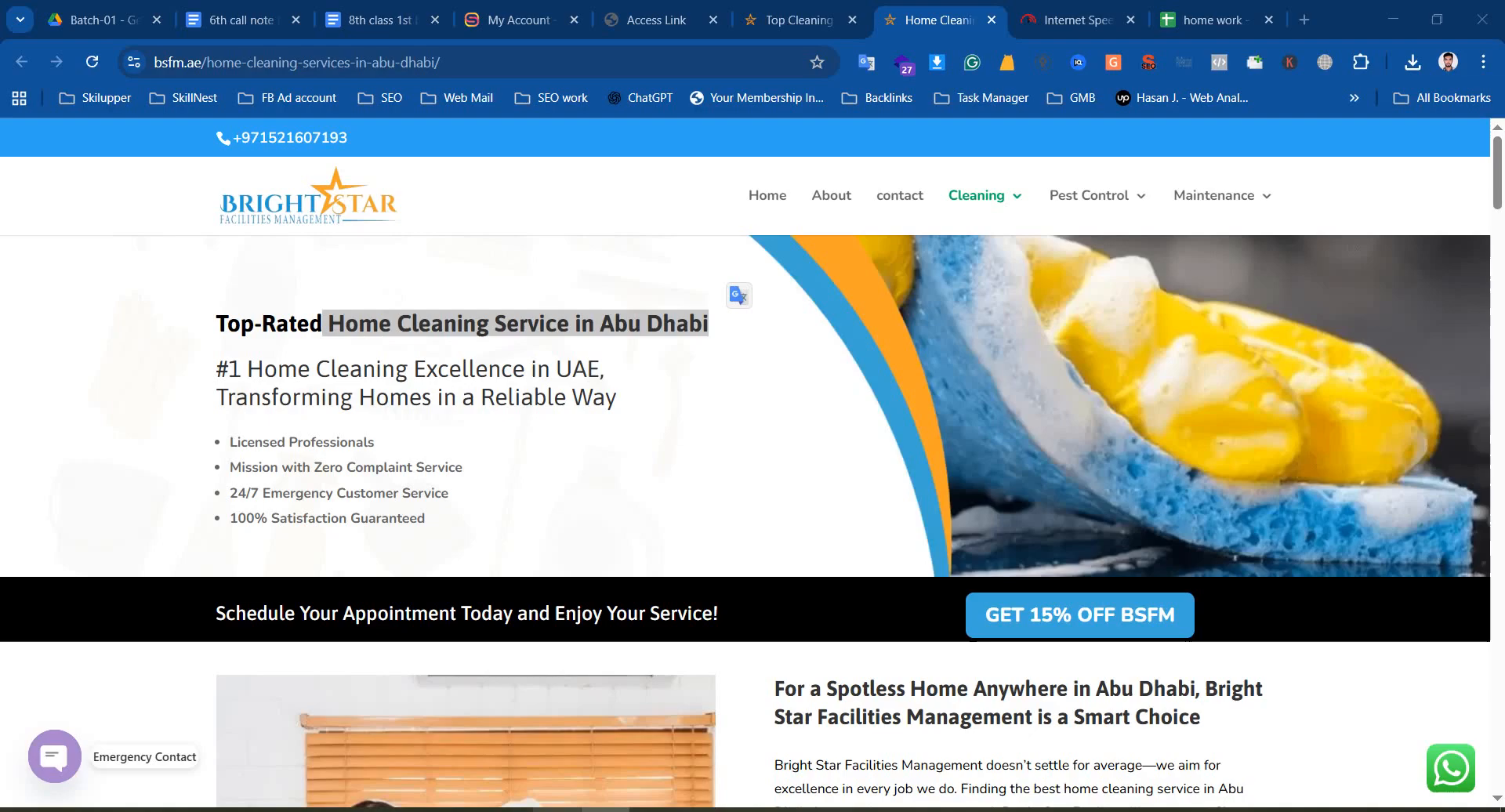
{"action": "left_click", "coordinate": [653, 809]}
{"action": "left_click", "coordinate": [605, 810]}
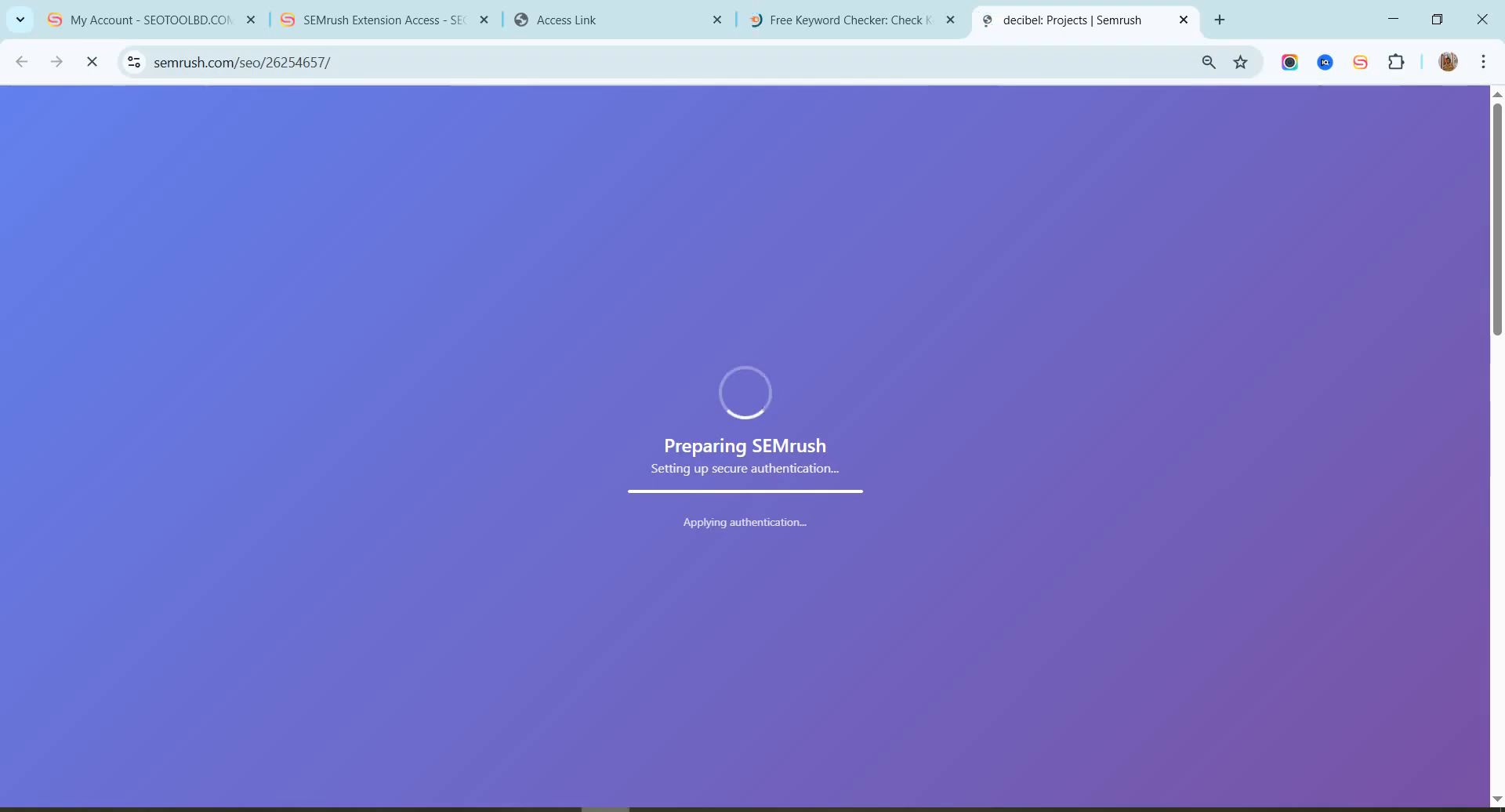
Switch to the Google Meet call, mute the microphone and stop presenting the screen
{"action": "mouse_move", "coordinate": [653, 807]}
{"action": "left_click", "coordinate": [569, 741]}
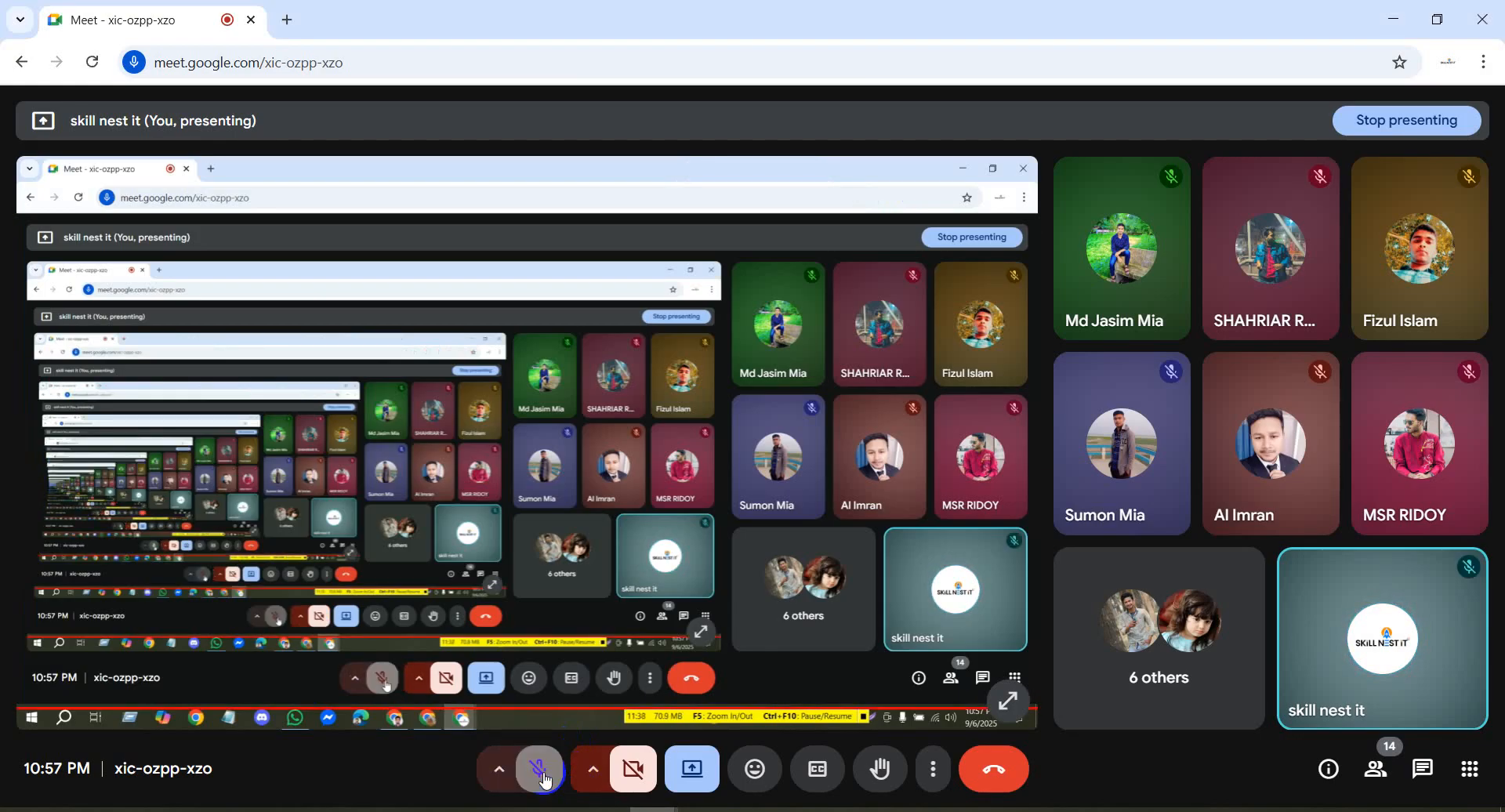
{"action": "left_click", "coordinate": [546, 778]}
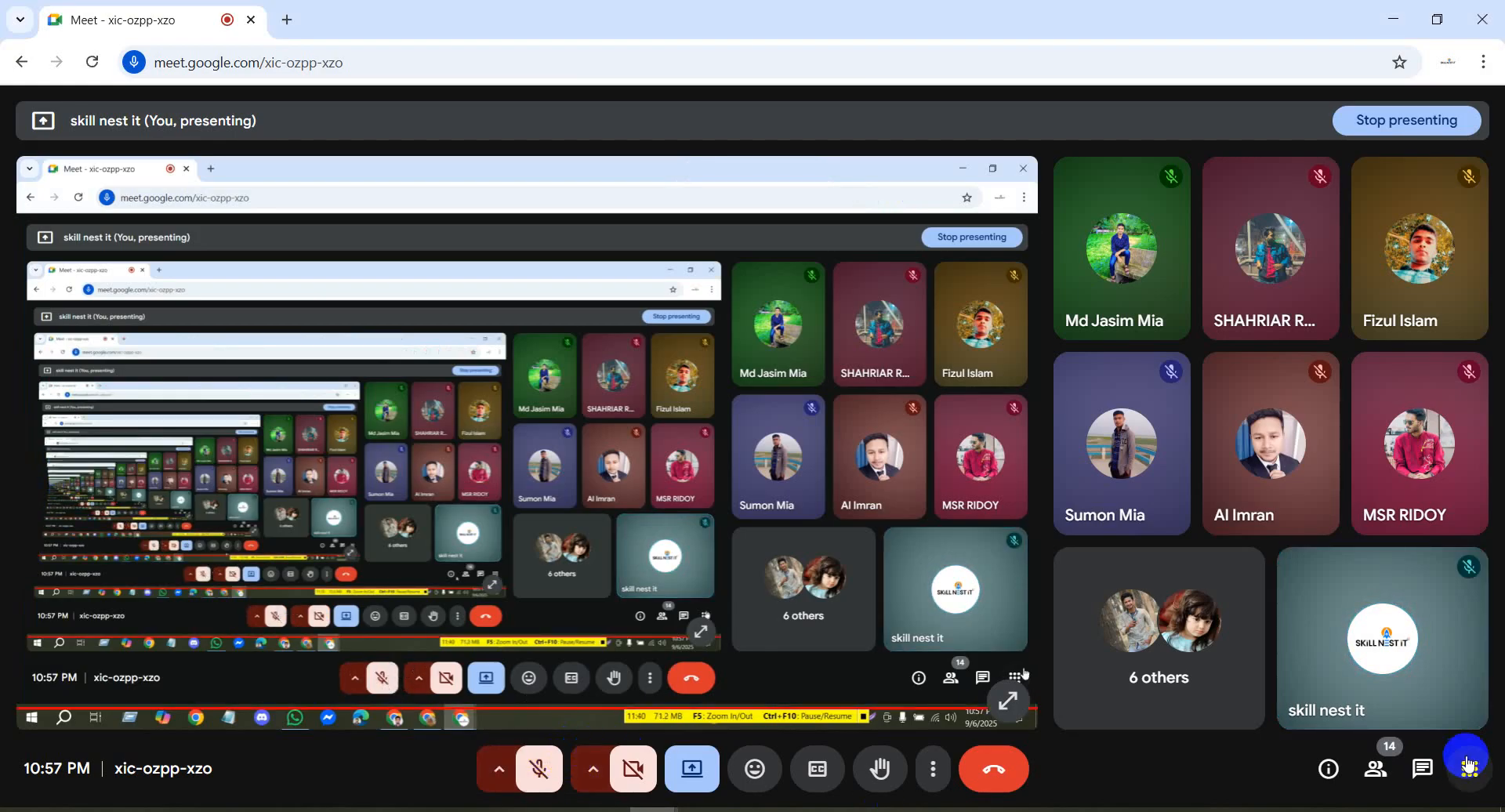
{"action": "left_click", "coordinate": [687, 770]}
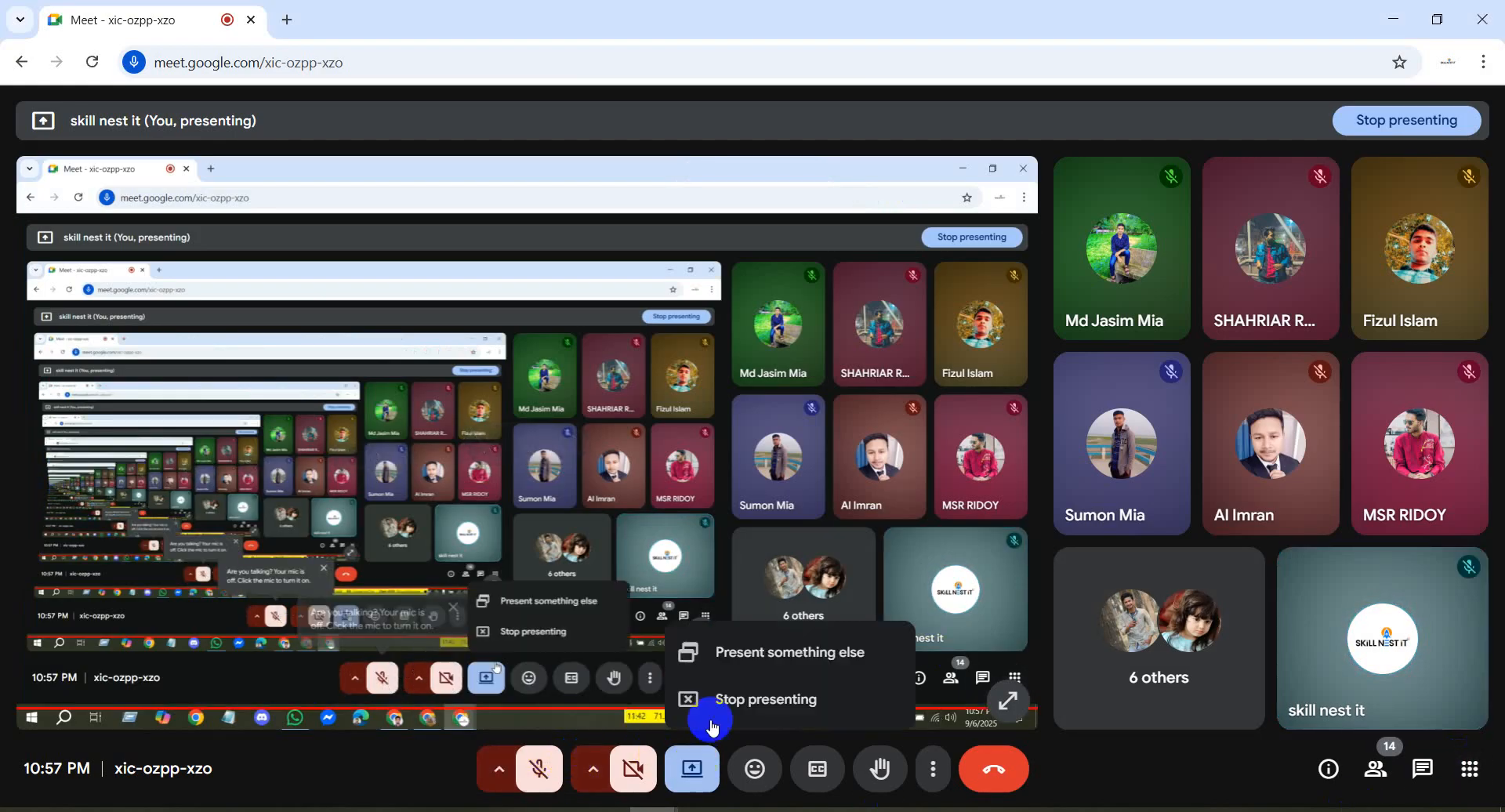
{"action": "left_click", "coordinate": [700, 703]}
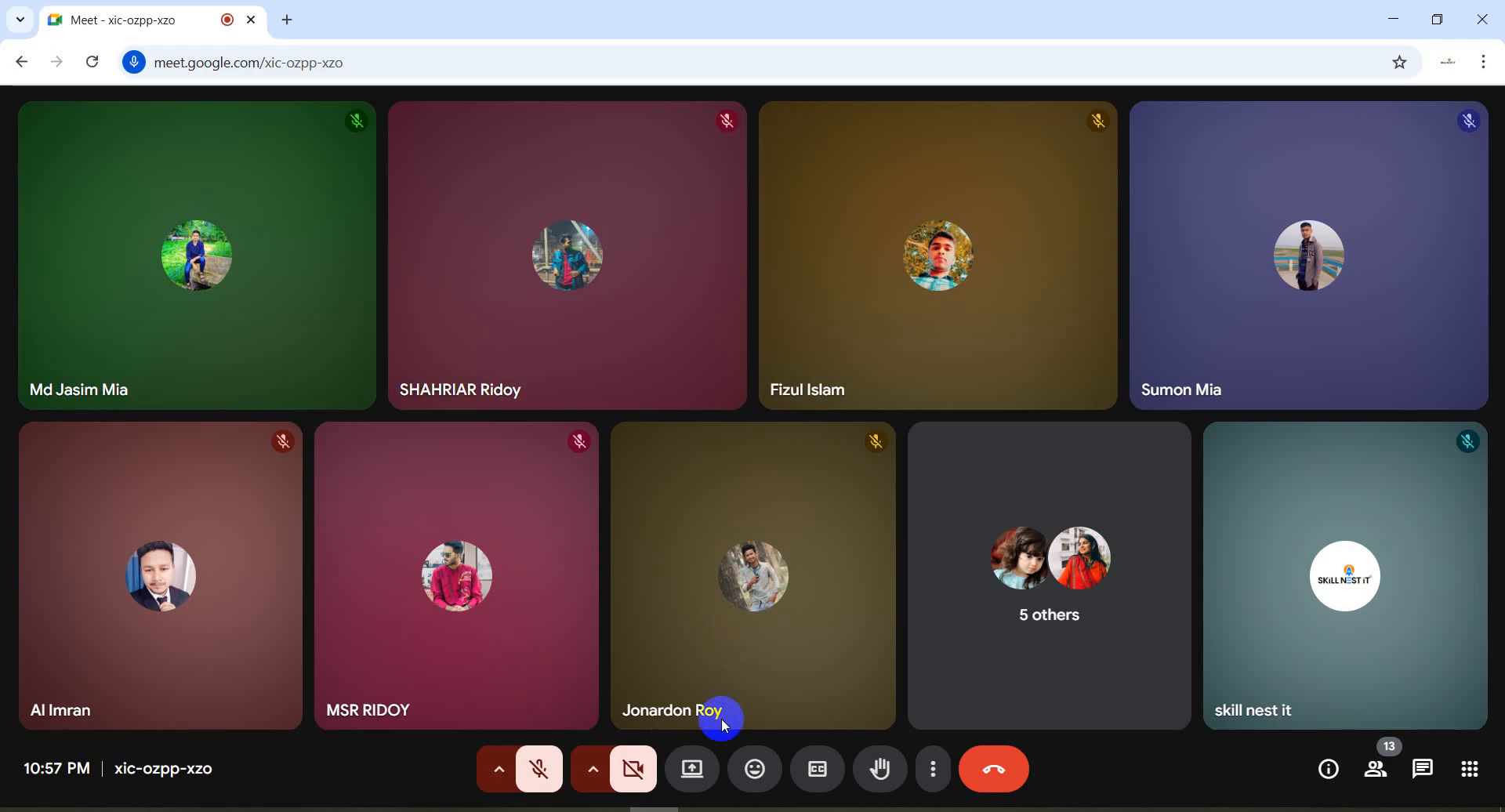
Unmute the microphone in the Google Meet call and present the entire screen to the participants
{"action": "left_click", "coordinate": [539, 769]}
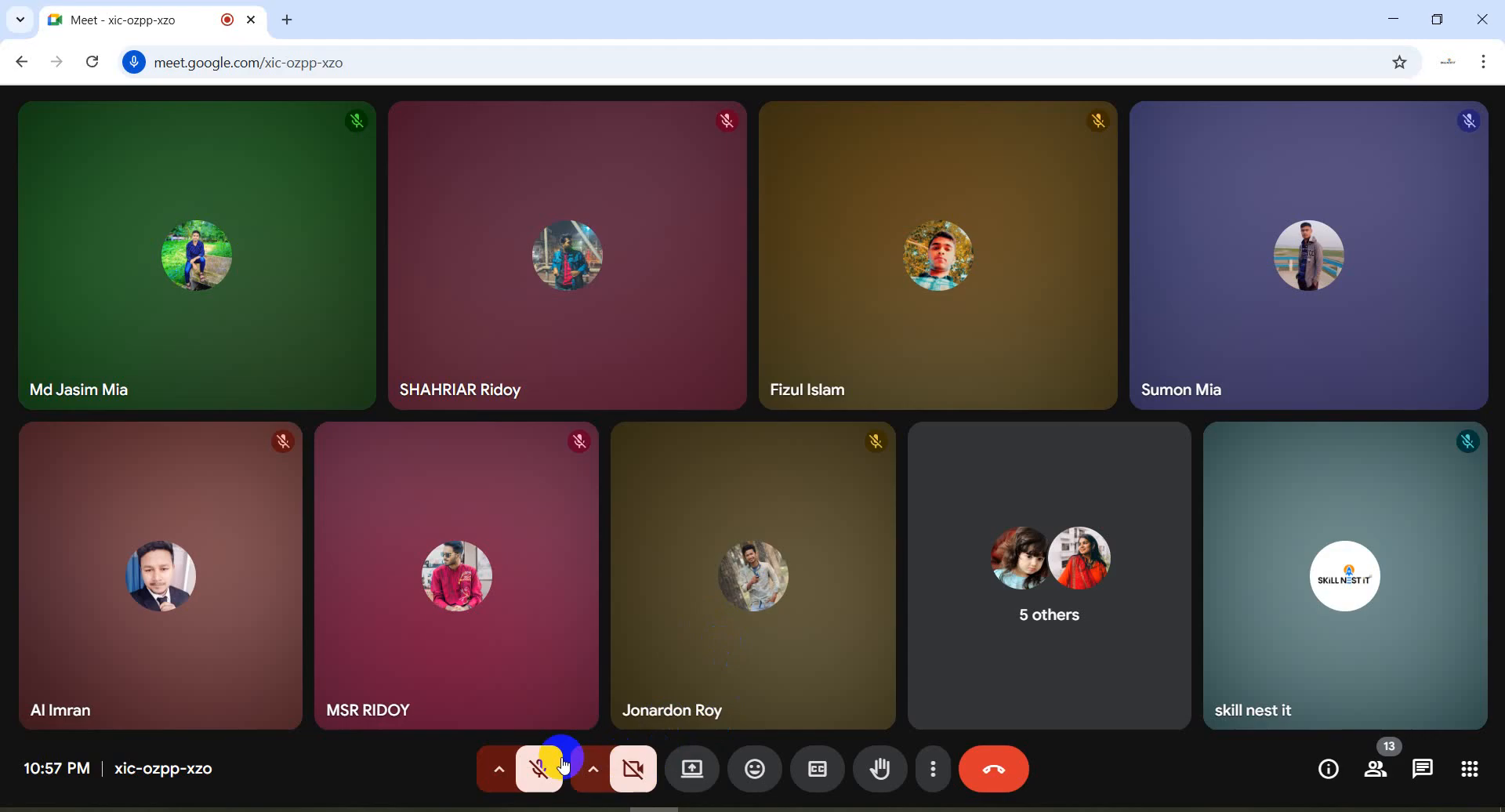
{"action": "left_click", "coordinate": [692, 769]}
{"action": "left_click", "coordinate": [922, 182]}
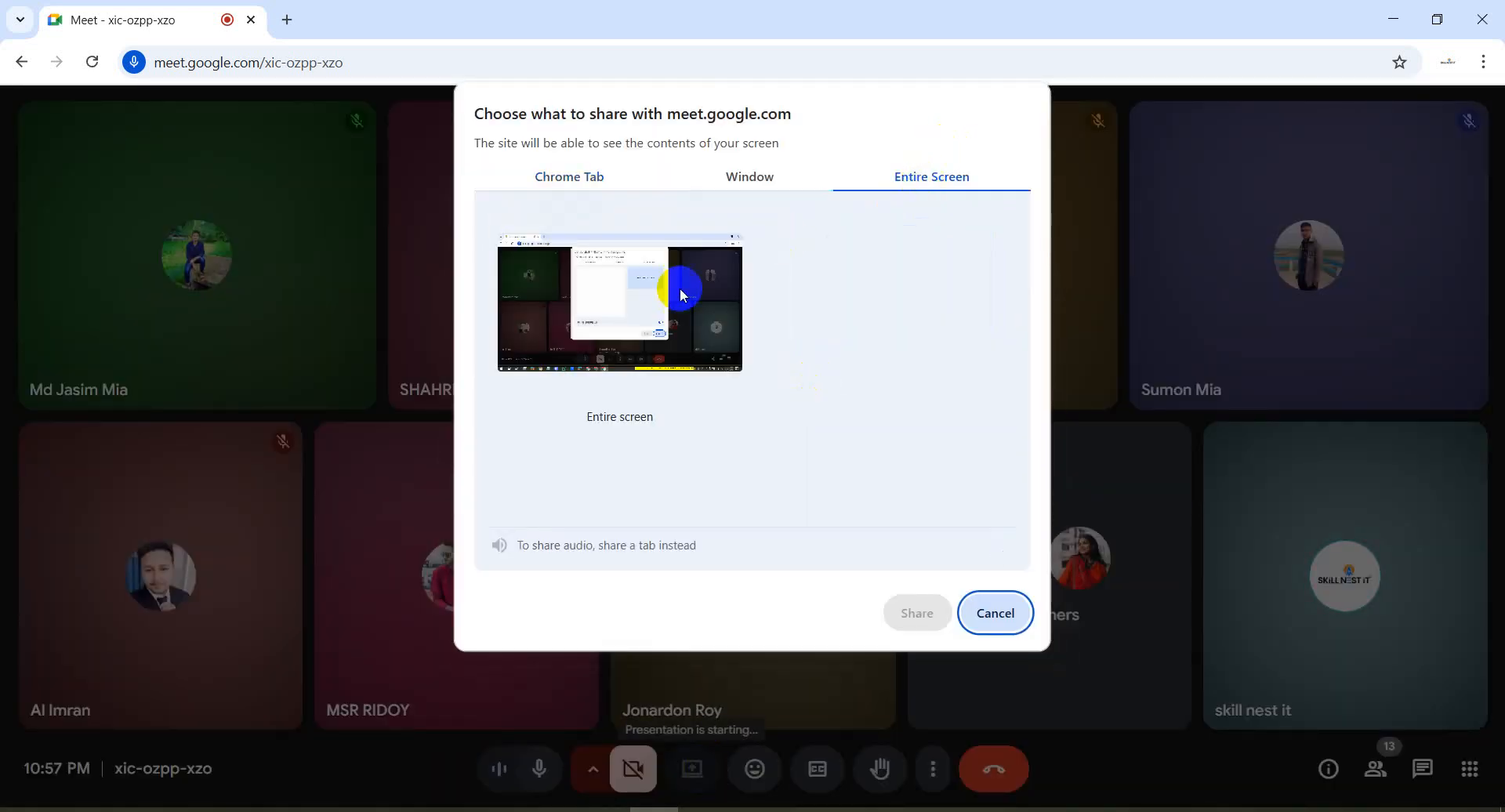
{"action": "left_click", "coordinate": [917, 613]}
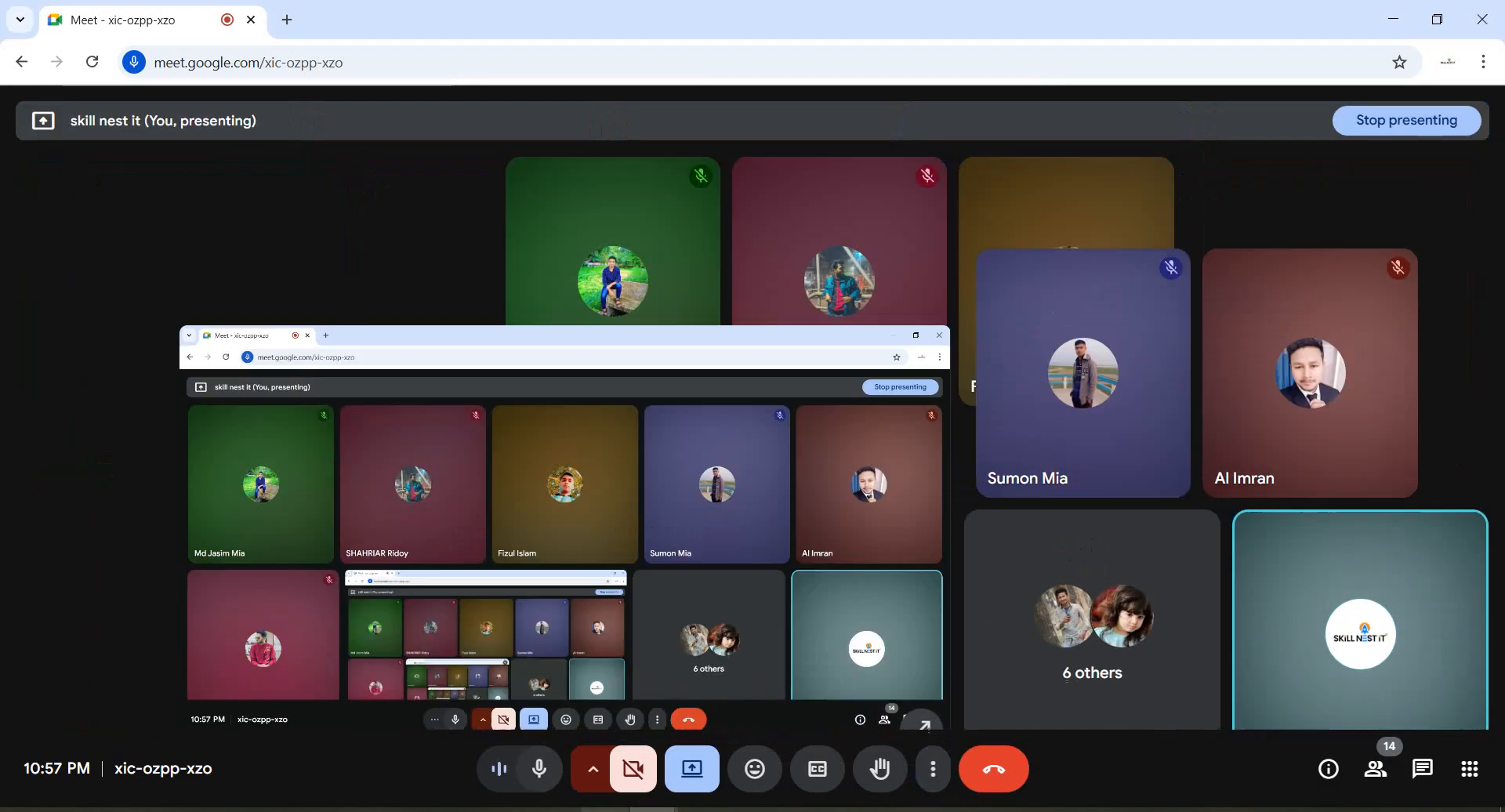
Switch to the SEOTOOLBD Chrome window and open Keyword Overview from the SEMrush dashboard of the decibel project
{"action": "left_click", "coordinate": [606, 811]}
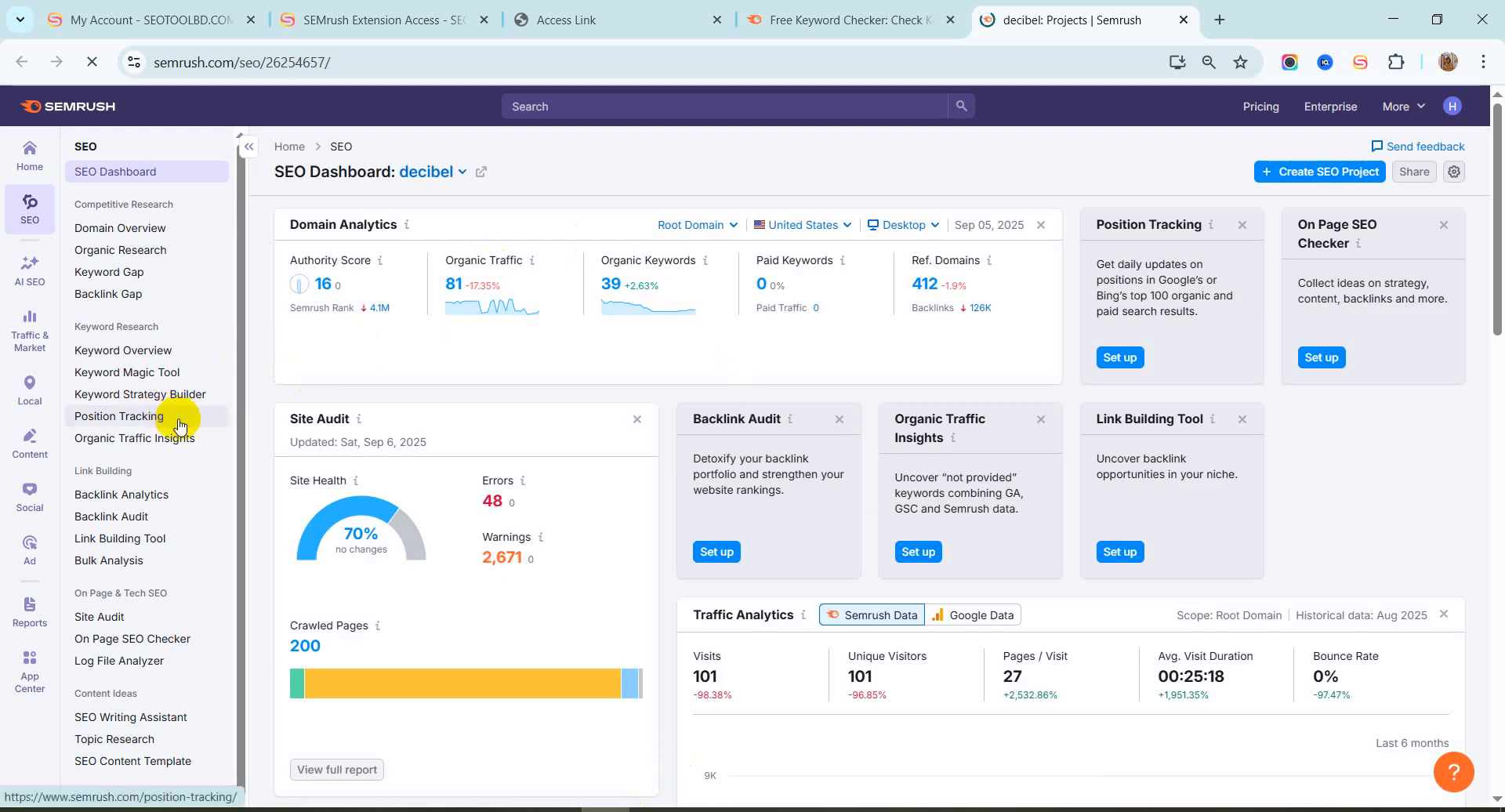
{"action": "left_click", "coordinate": [160, 349]}
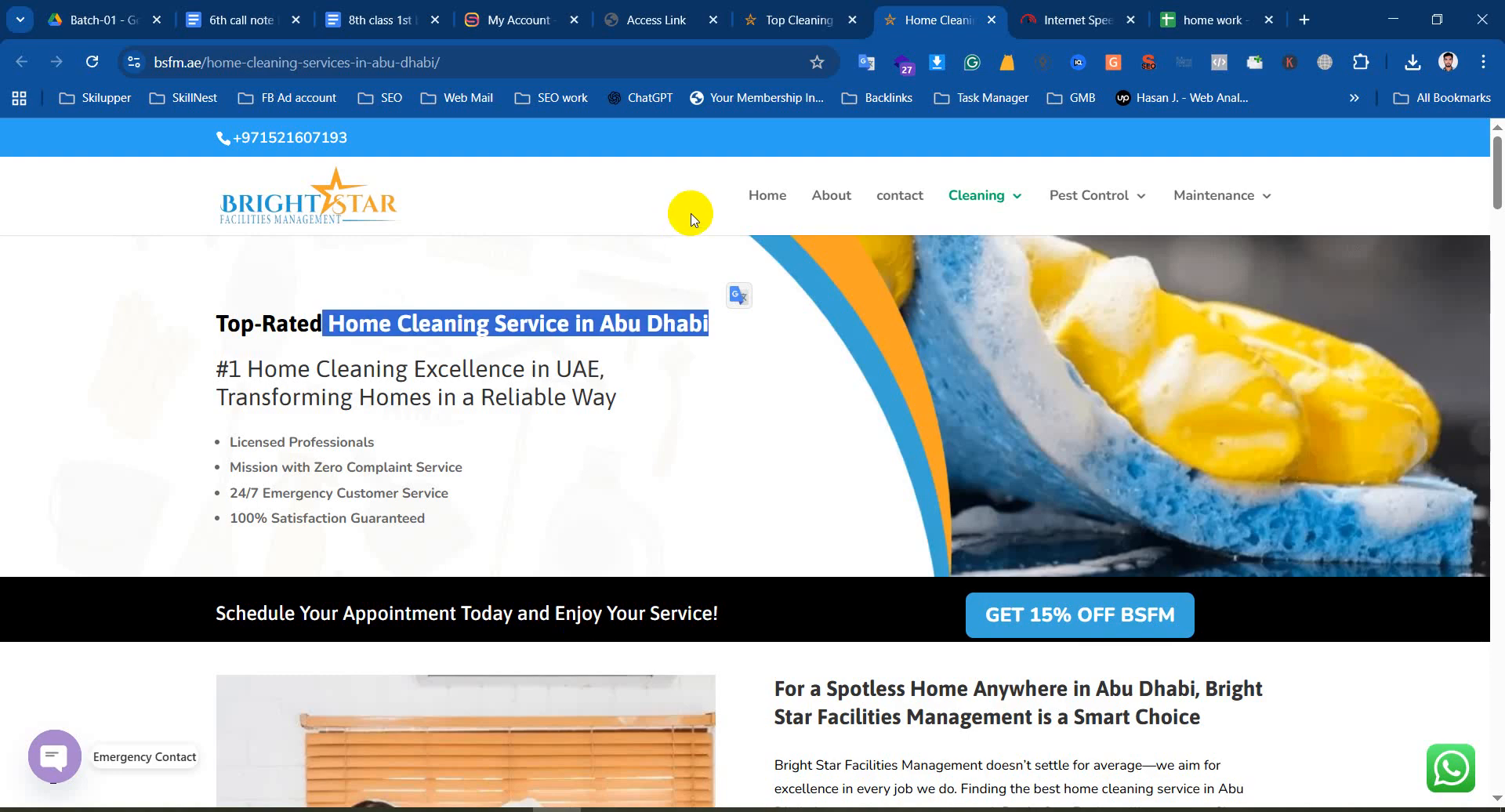
Copy "Home Cleaning Service in Abu Dhabi" from the main heading of bsfm.ae's home cleaning page
{"action": "left_click", "coordinate": [380, 334]}
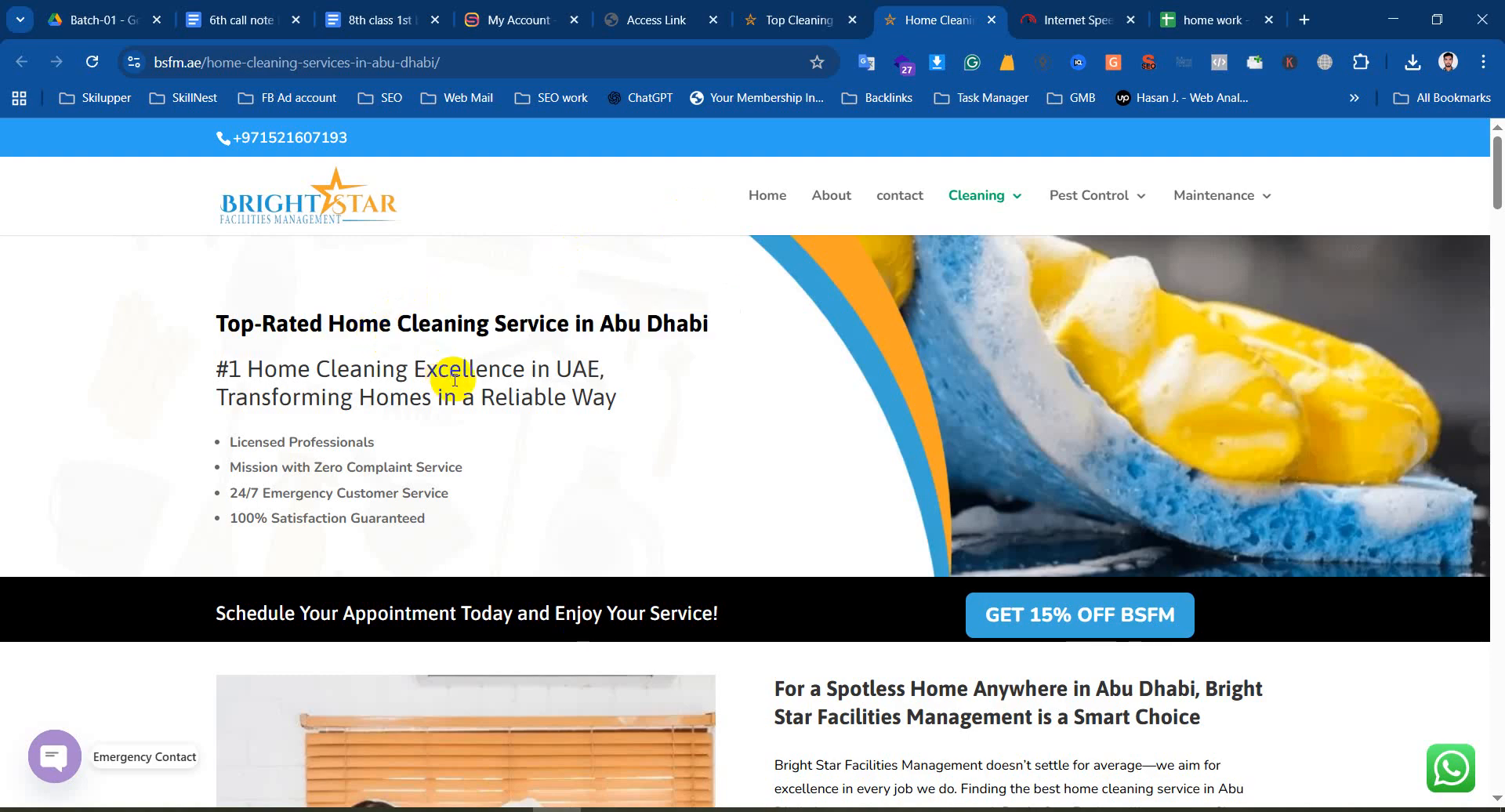
{"action": "left_click_drag", "start_coordinate": [330, 323], "coordinate": [755, 330]}
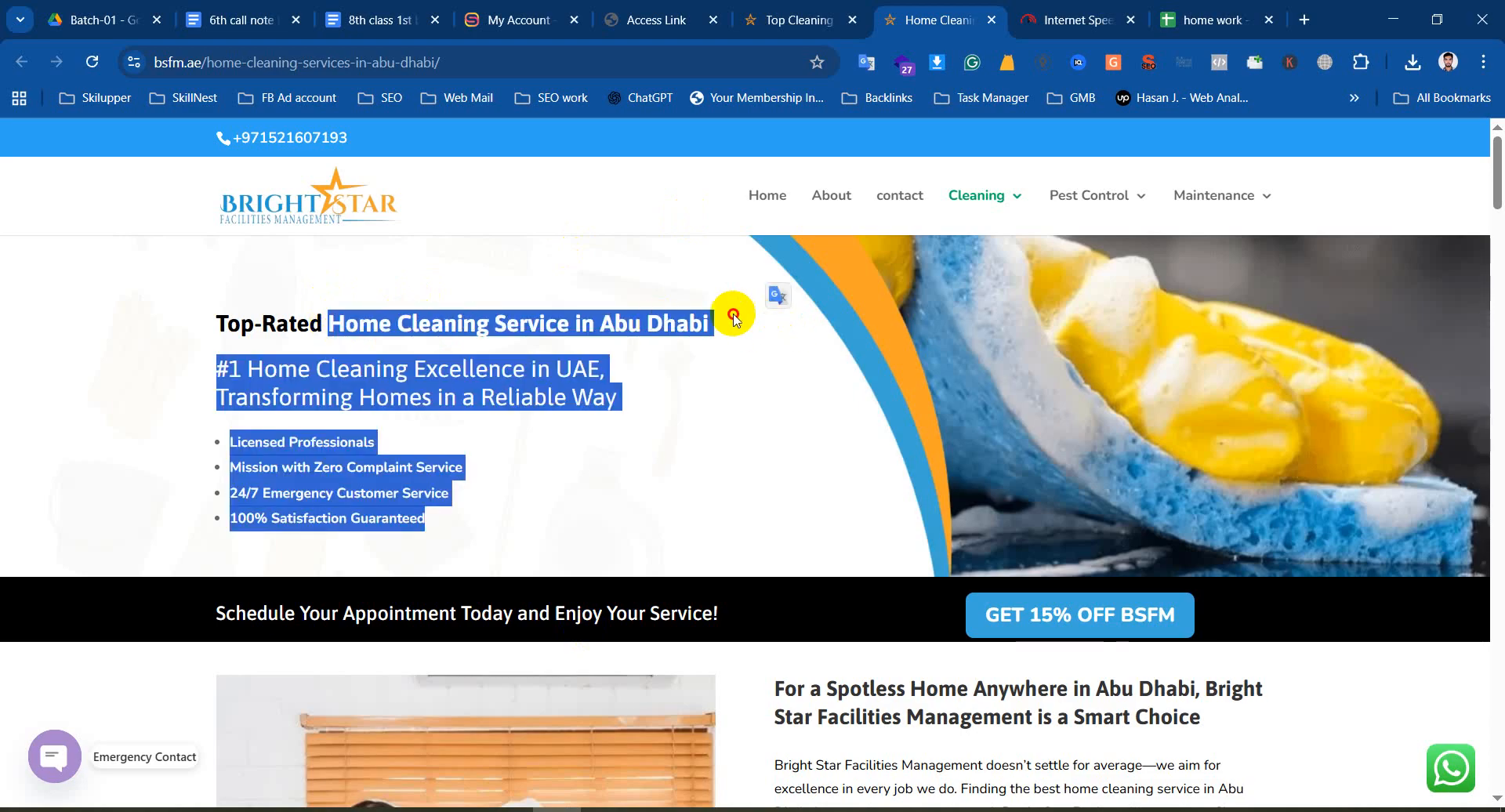
{"action": "double_click", "coordinate": [665, 324]}
{"action": "left_click_drag", "start_coordinate": [636, 322], "coordinate": [333, 326]}
{"action": "key", "text": "ctrl+c"}
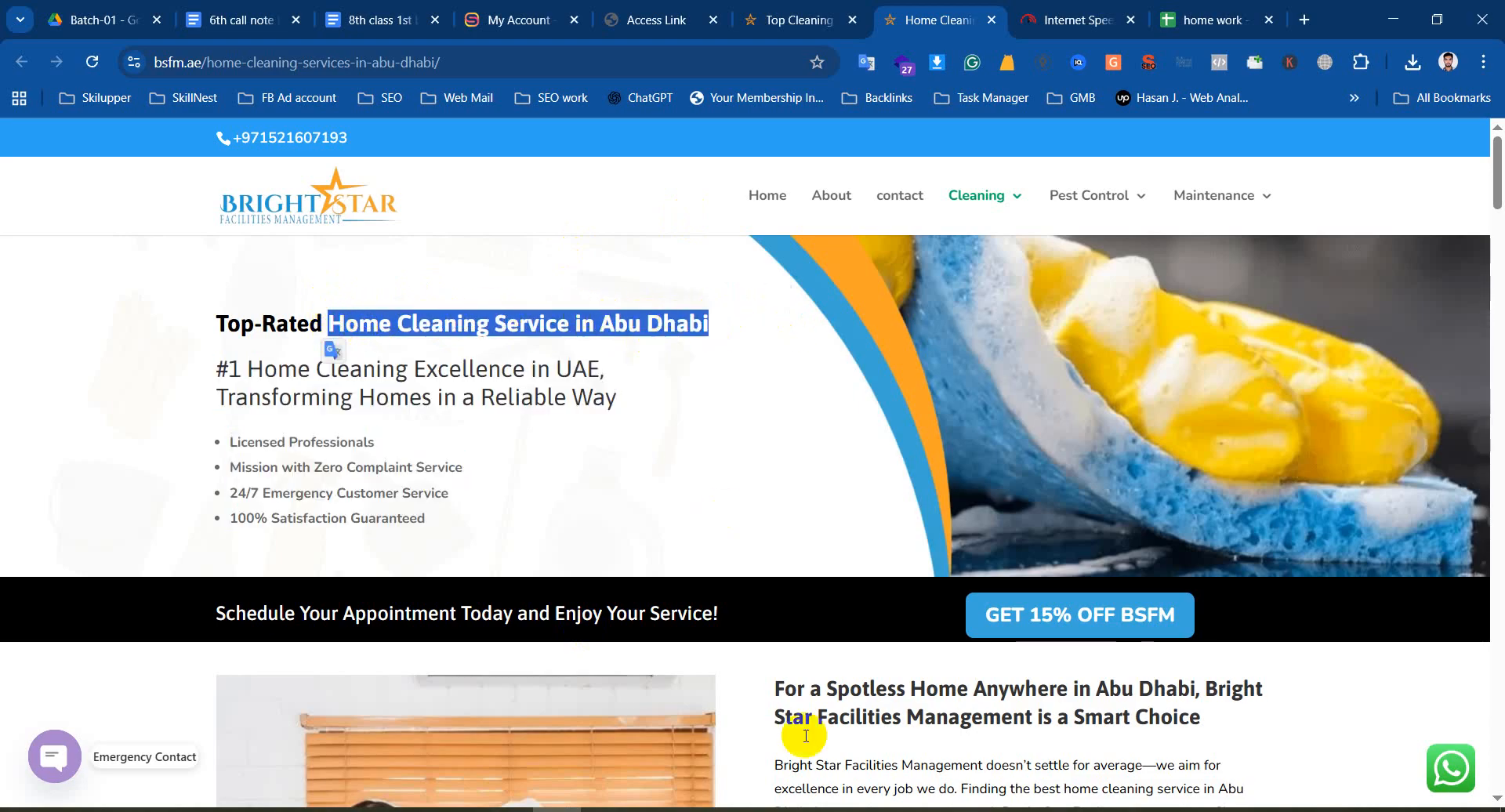
Paste "Home Cleaning Service in Abu Dhabi" into SEMrush Keyword Overview, set the country to United Arab Emirates, and run the search
{"action": "left_click", "coordinate": [653, 809]}
{"action": "left_click", "coordinate": [604, 810]}
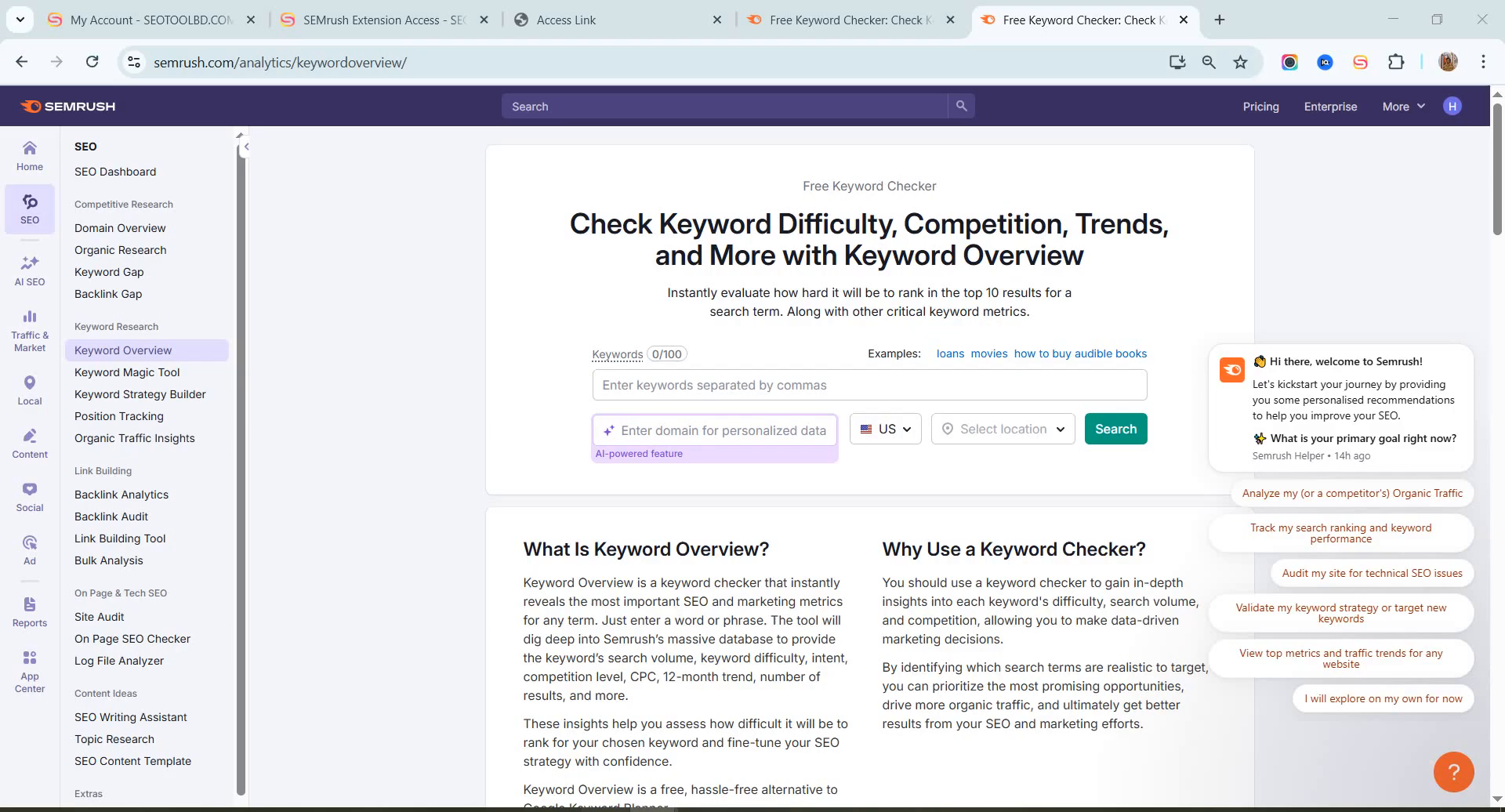
{"action": "left_click", "coordinate": [658, 385]}
{"action": "key", "text": "ctrl+v"}
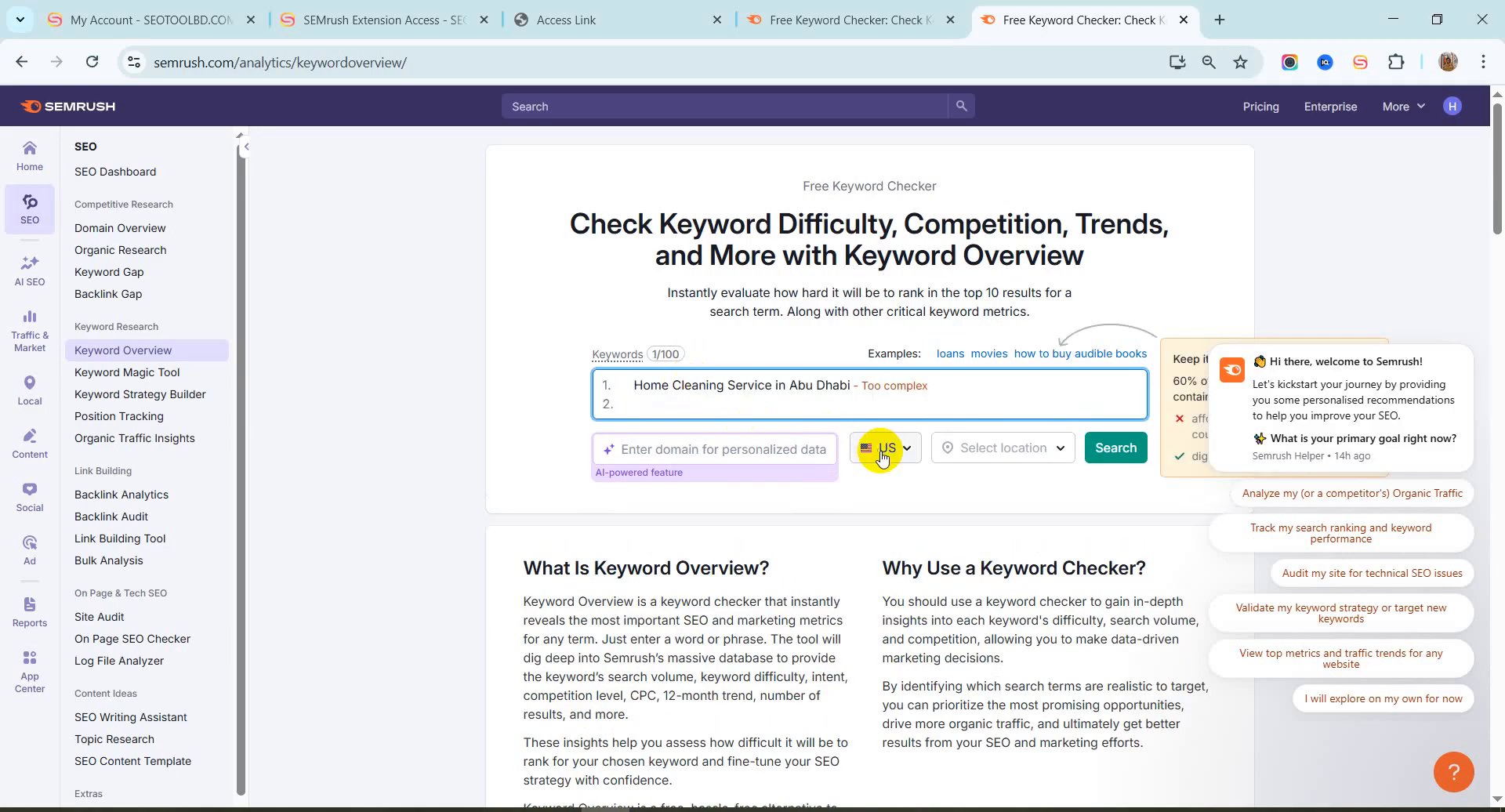
{"action": "left_click", "coordinate": [883, 455]}
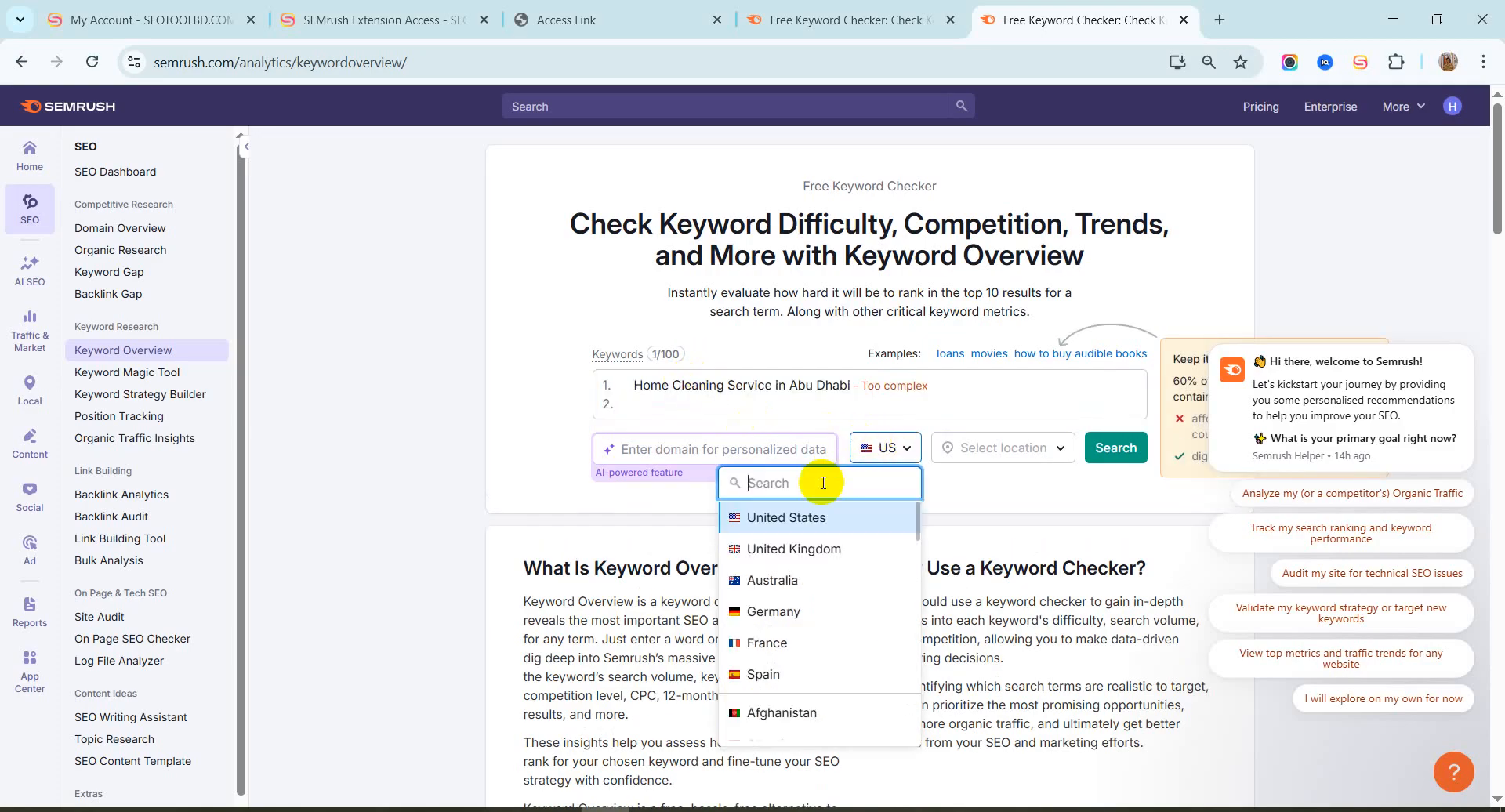
{"action": "type", "text": "uni"}
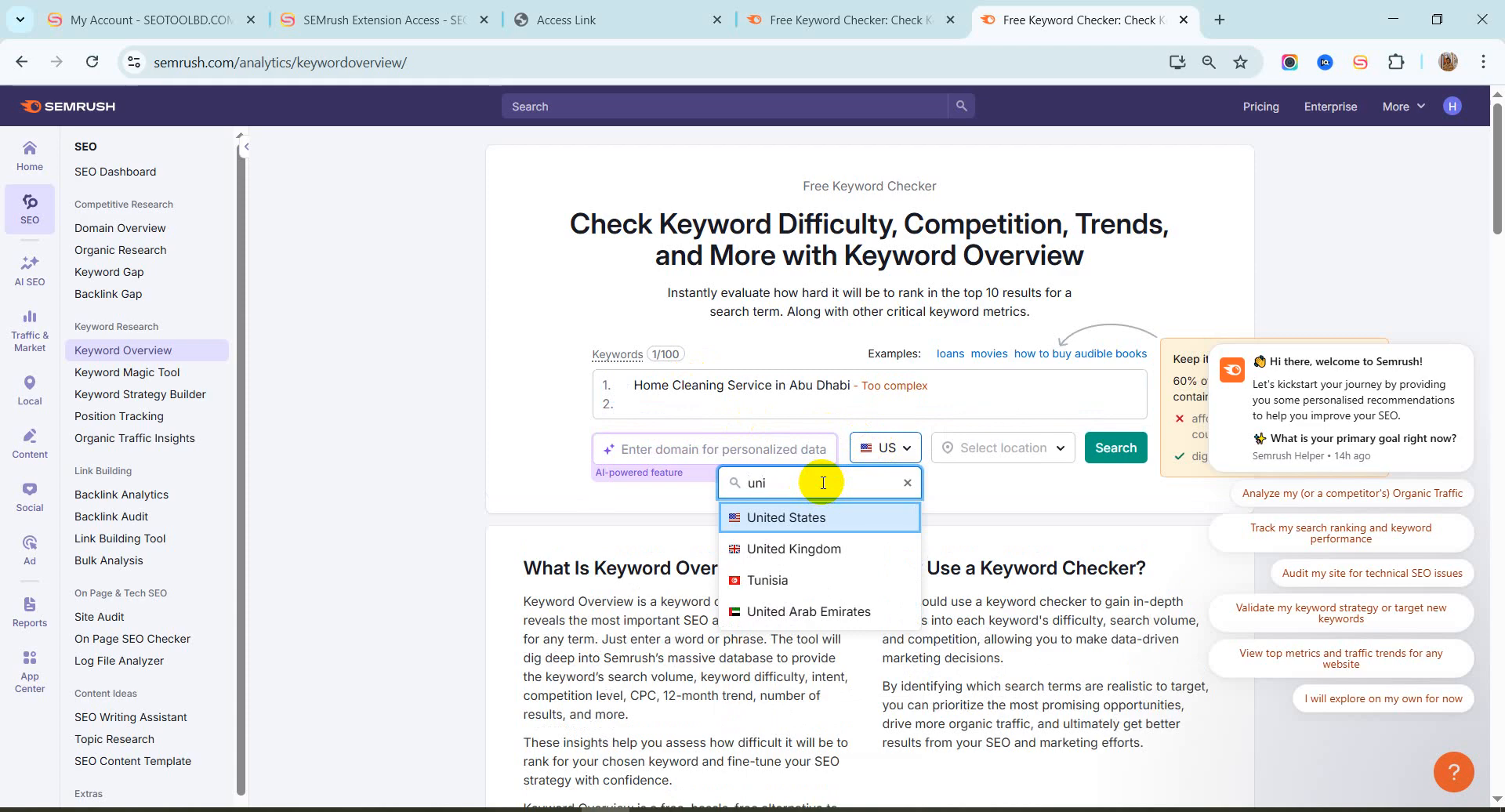
{"action": "left_click", "coordinate": [791, 611]}
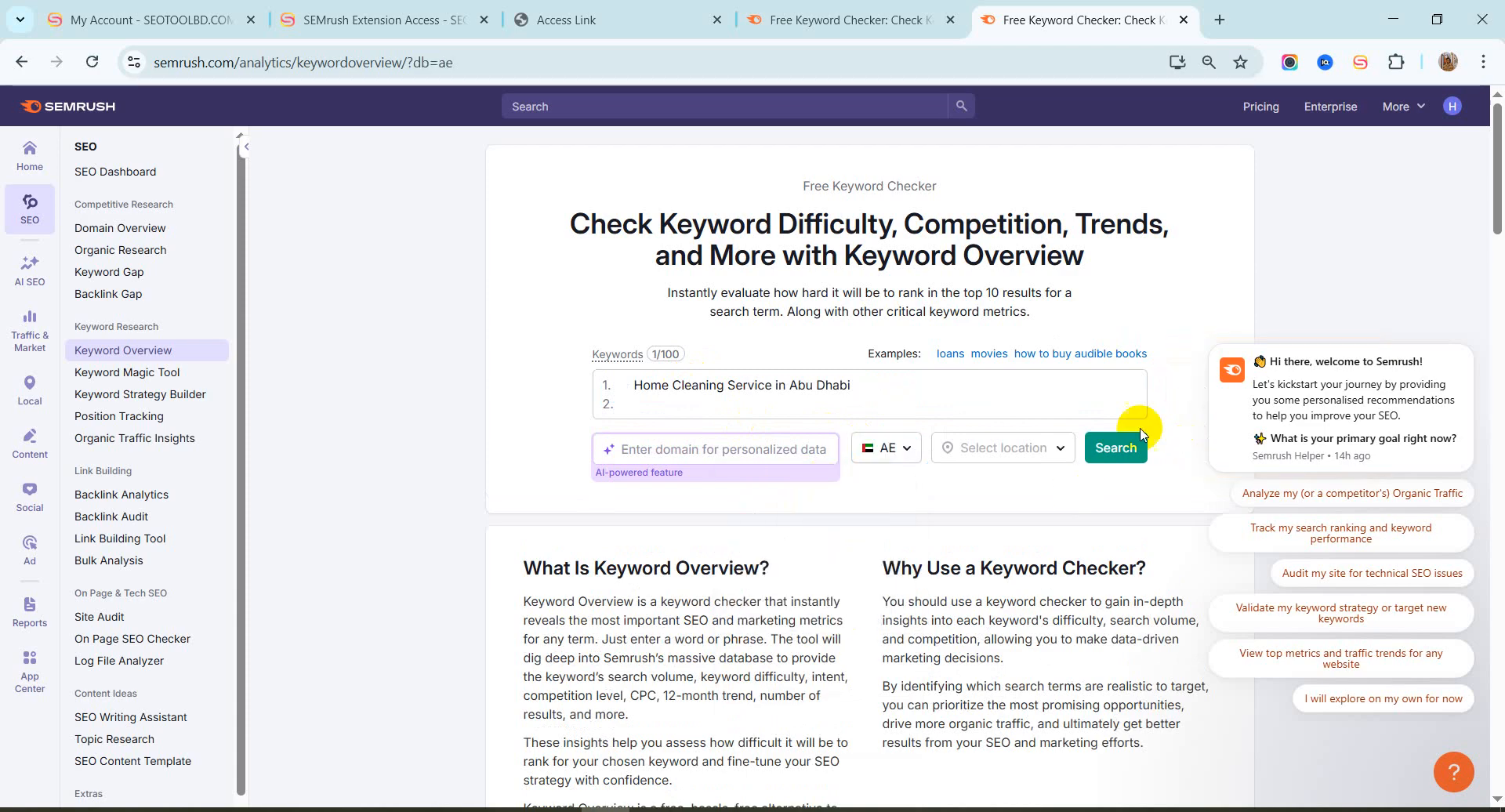
{"action": "left_click", "coordinate": [1101, 448]}
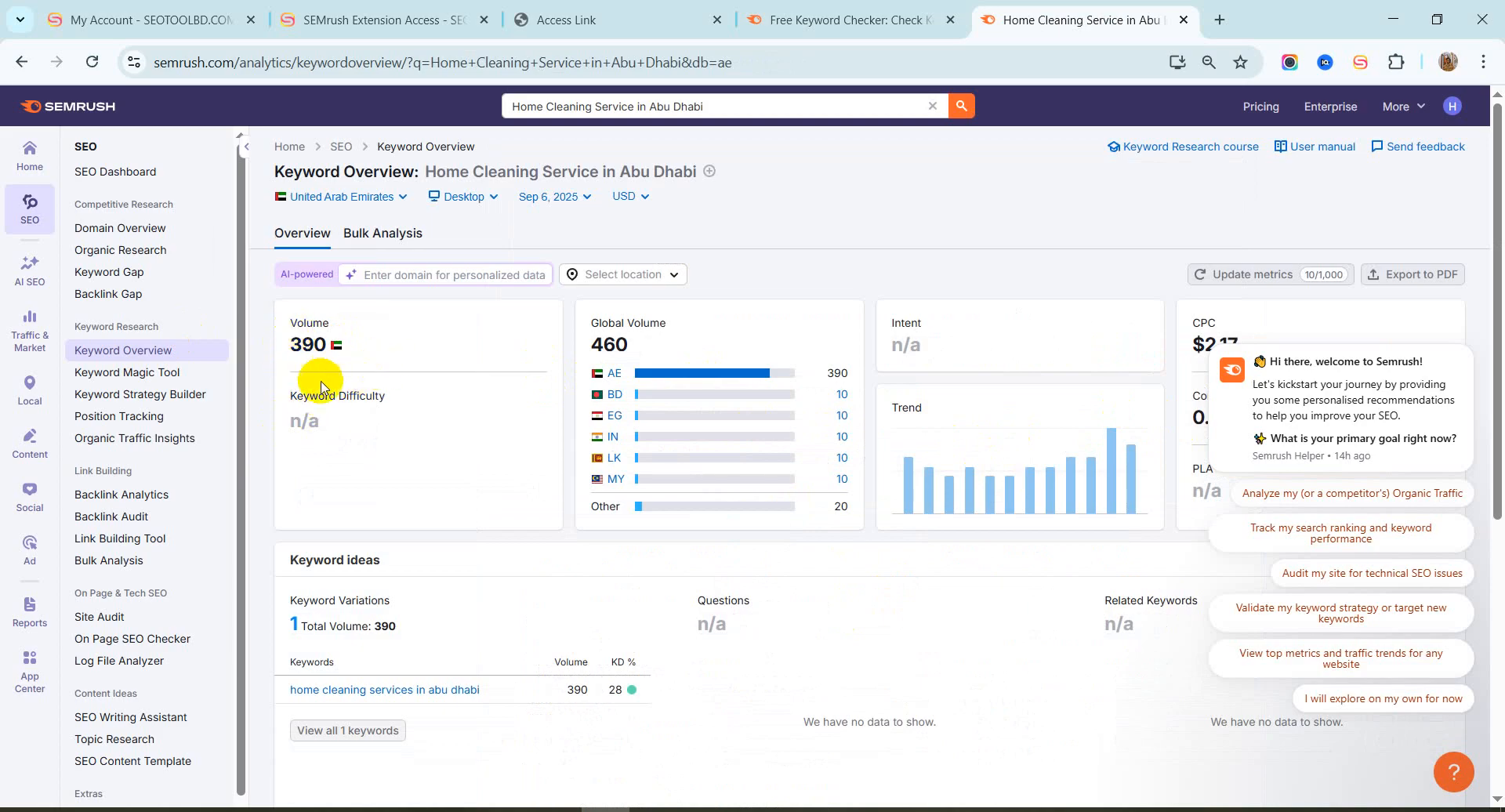
Shorten the keyword to "Home Cleaning Service", search again, and review its global volume and keyword ideas
{"action": "scroll", "coordinate": [369, 392], "scroll_direction": "down", "scroll_amount": 3}
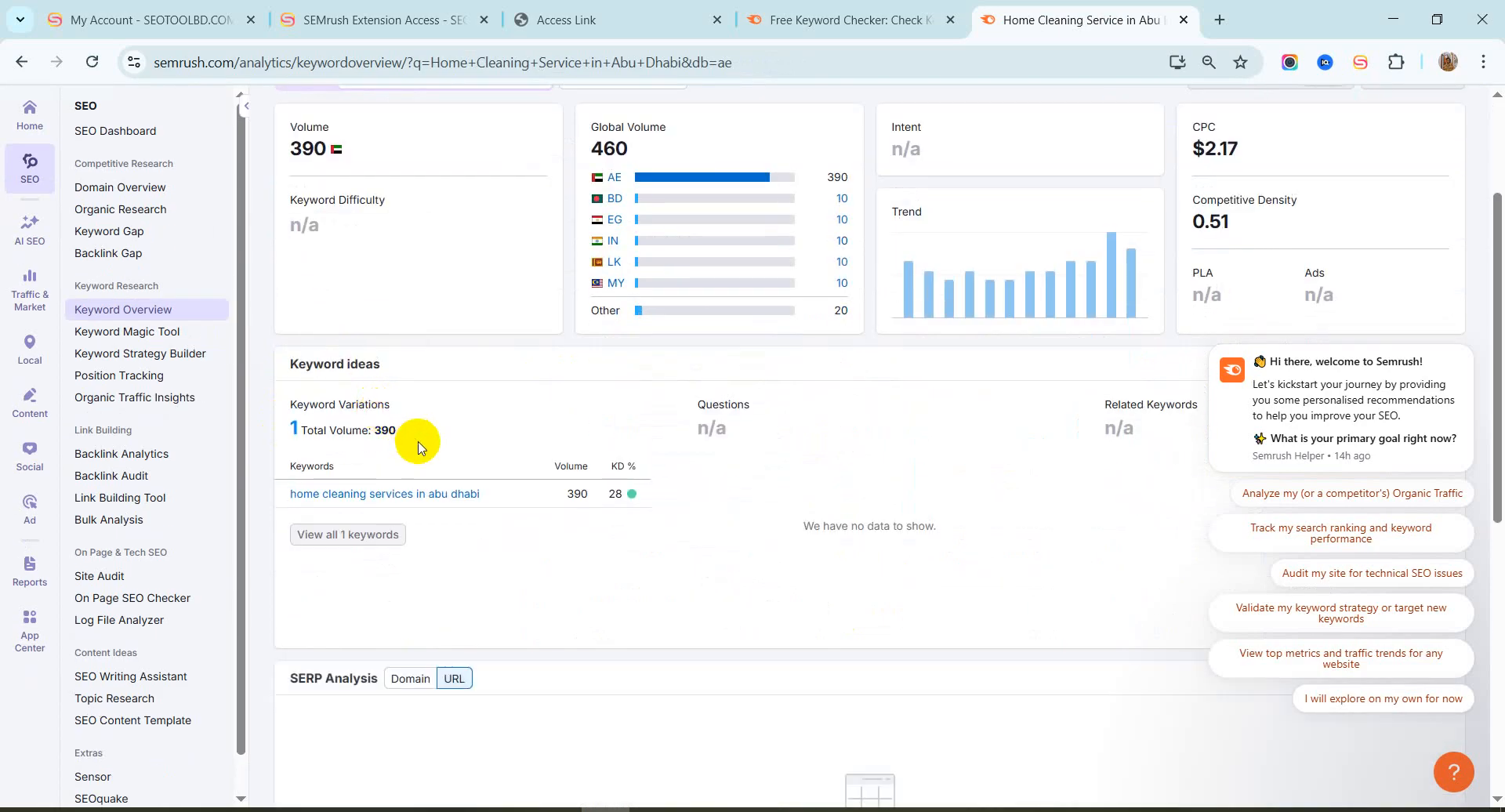
{"action": "scroll", "coordinate": [420, 443], "scroll_direction": "up", "scroll_amount": 3}
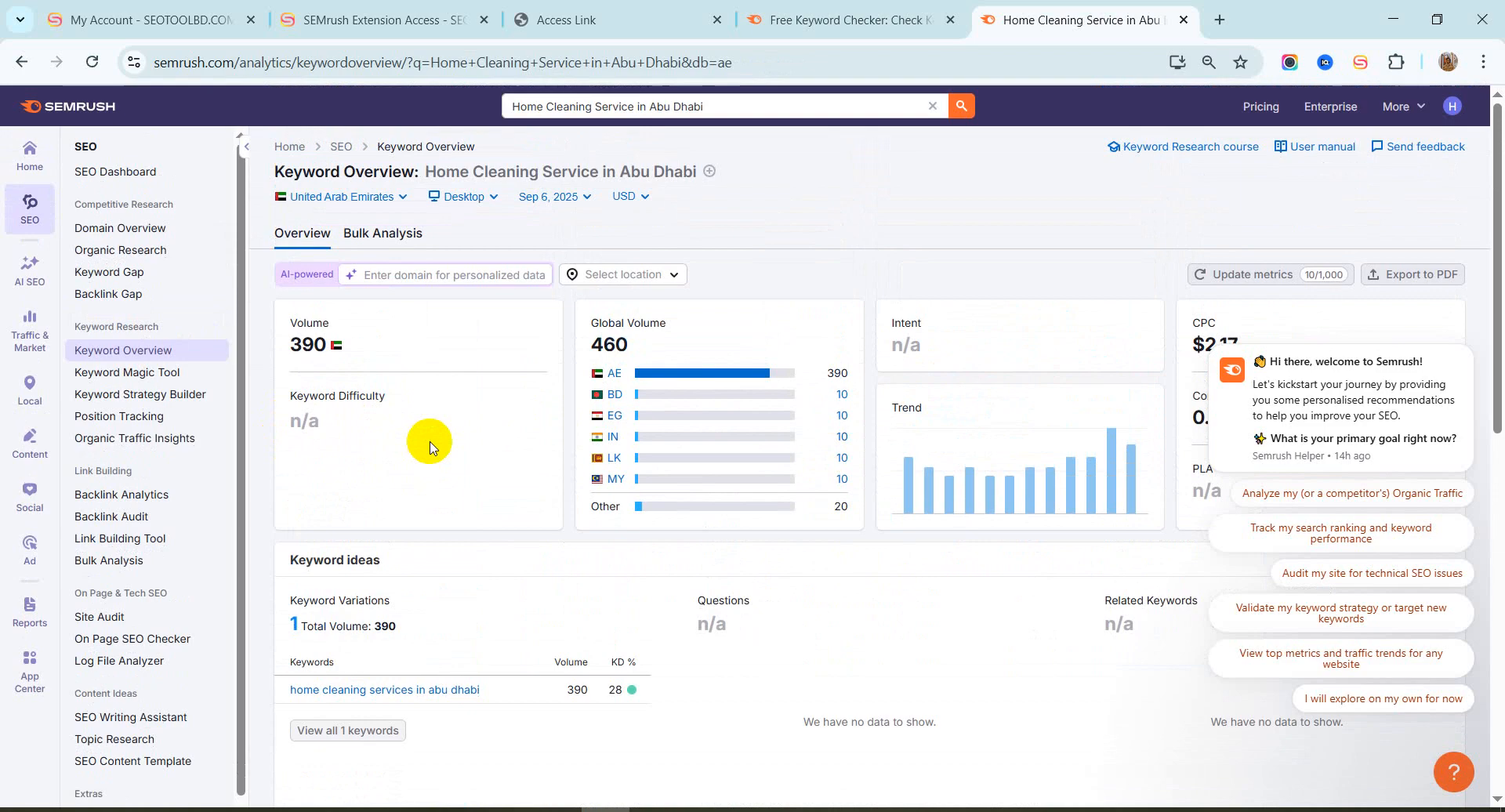
{"action": "left_click_drag", "start_coordinate": [706, 105], "coordinate": [634, 106]}
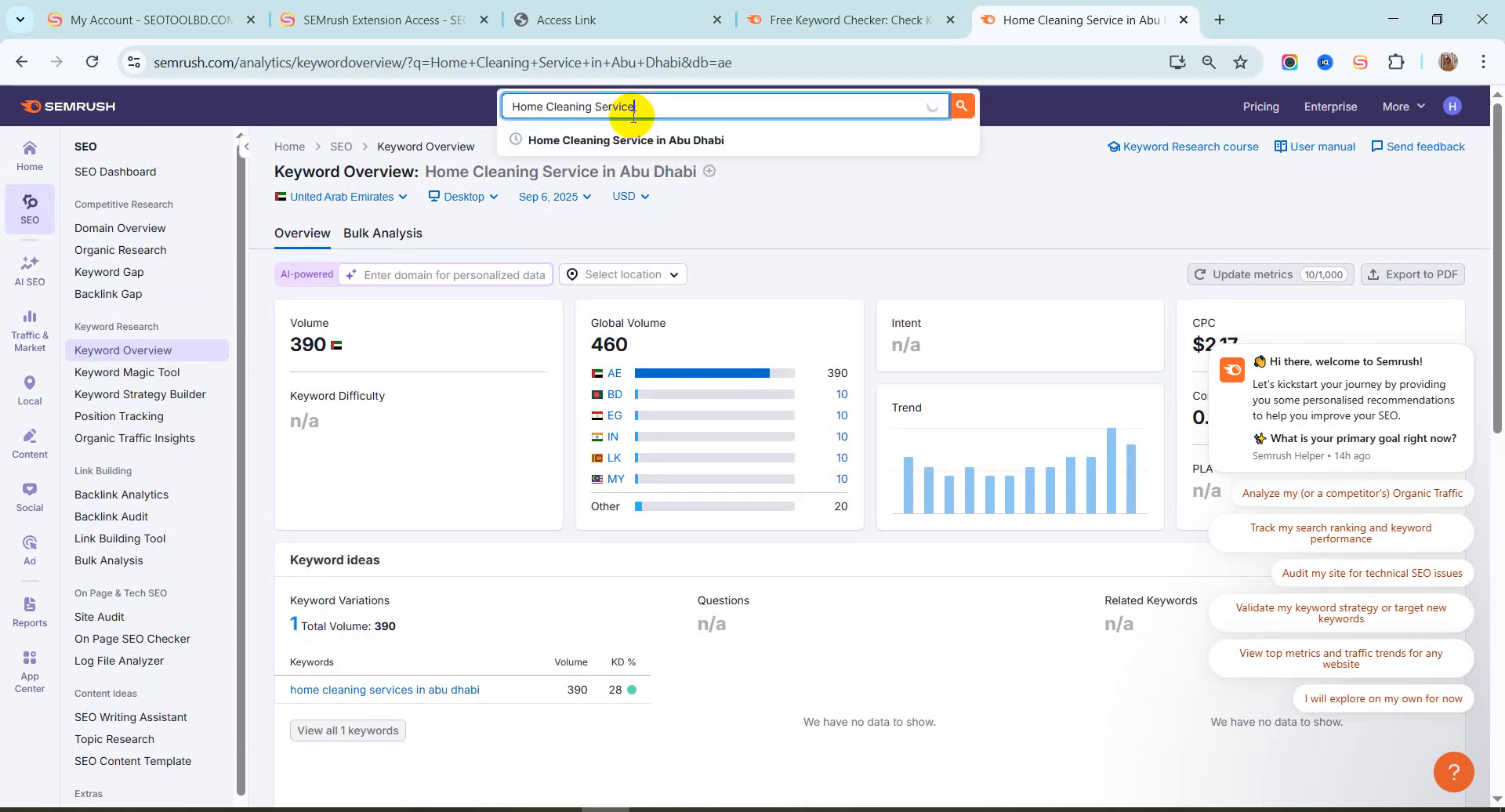
{"action": "key", "text": "Return"}
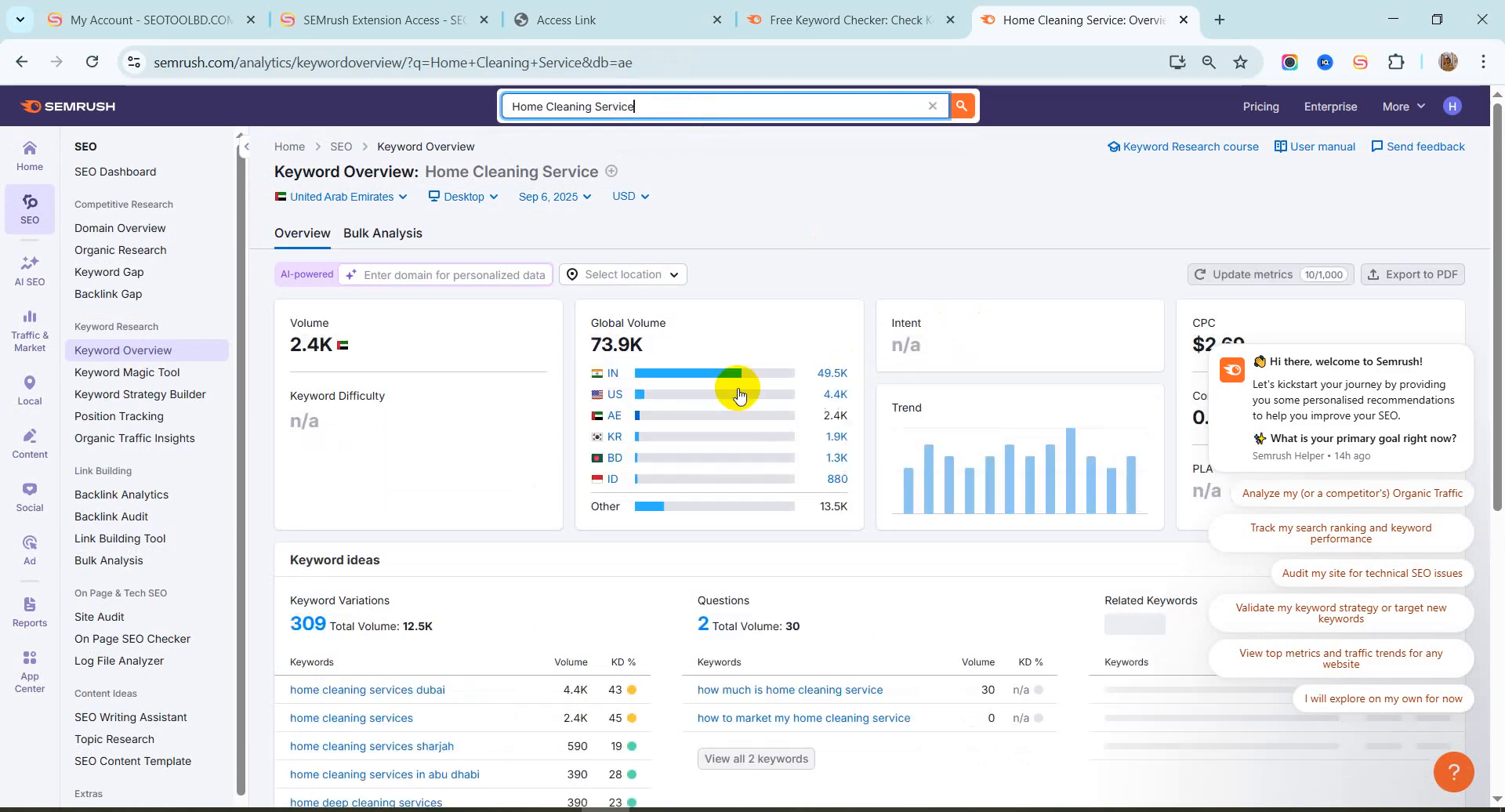
{"action": "mouse_move", "coordinate": [647, 408]}
{"action": "scroll", "coordinate": [647, 406], "scroll_direction": "down", "scroll_amount": 1}
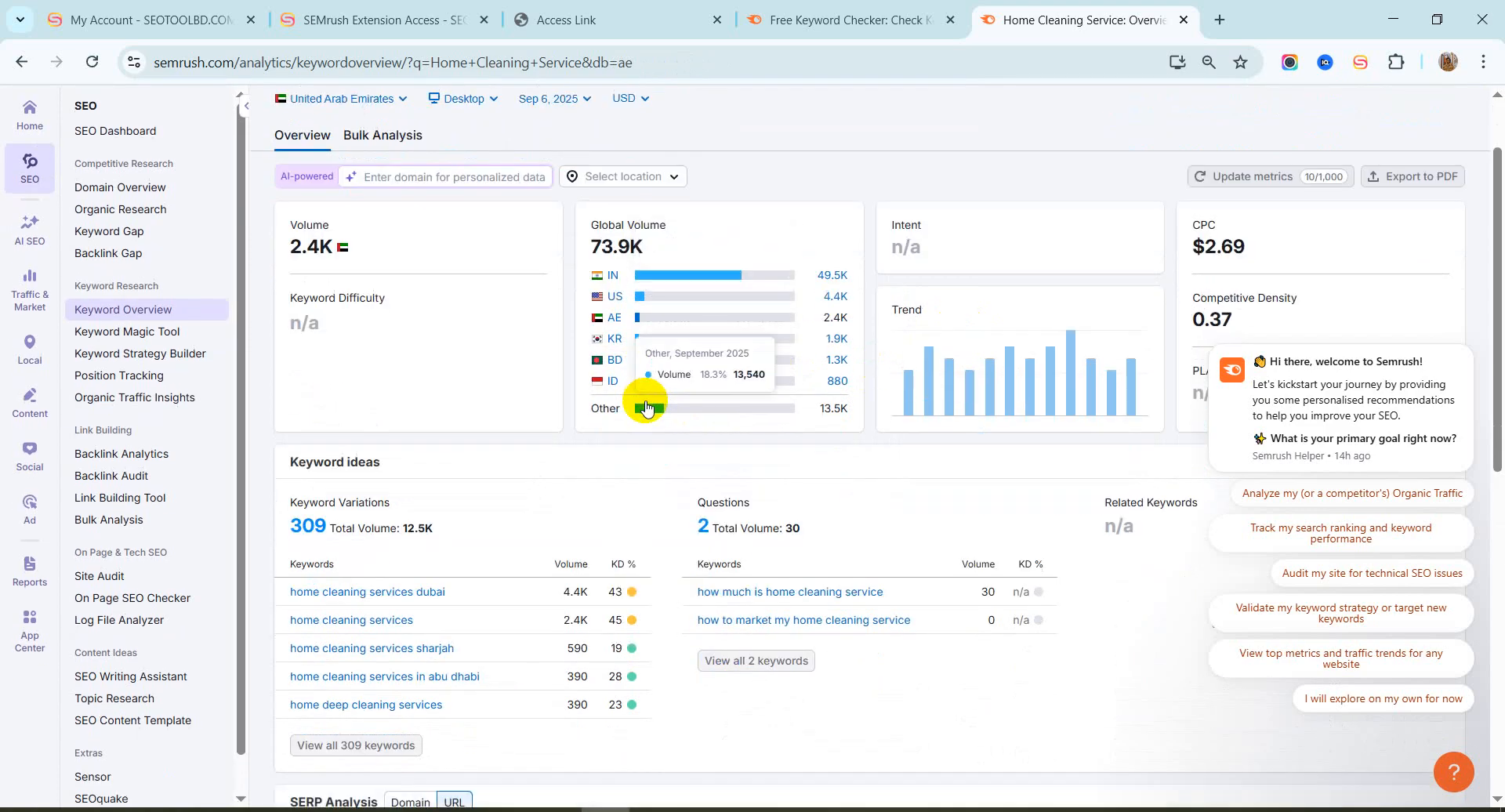
Open all keyword variations of Home Cleaning Service in the Keyword Magic Tool and dismiss the Semrush welcome chat
{"action": "scroll", "coordinate": [647, 408], "scroll_direction": "down", "scroll_amount": 2}
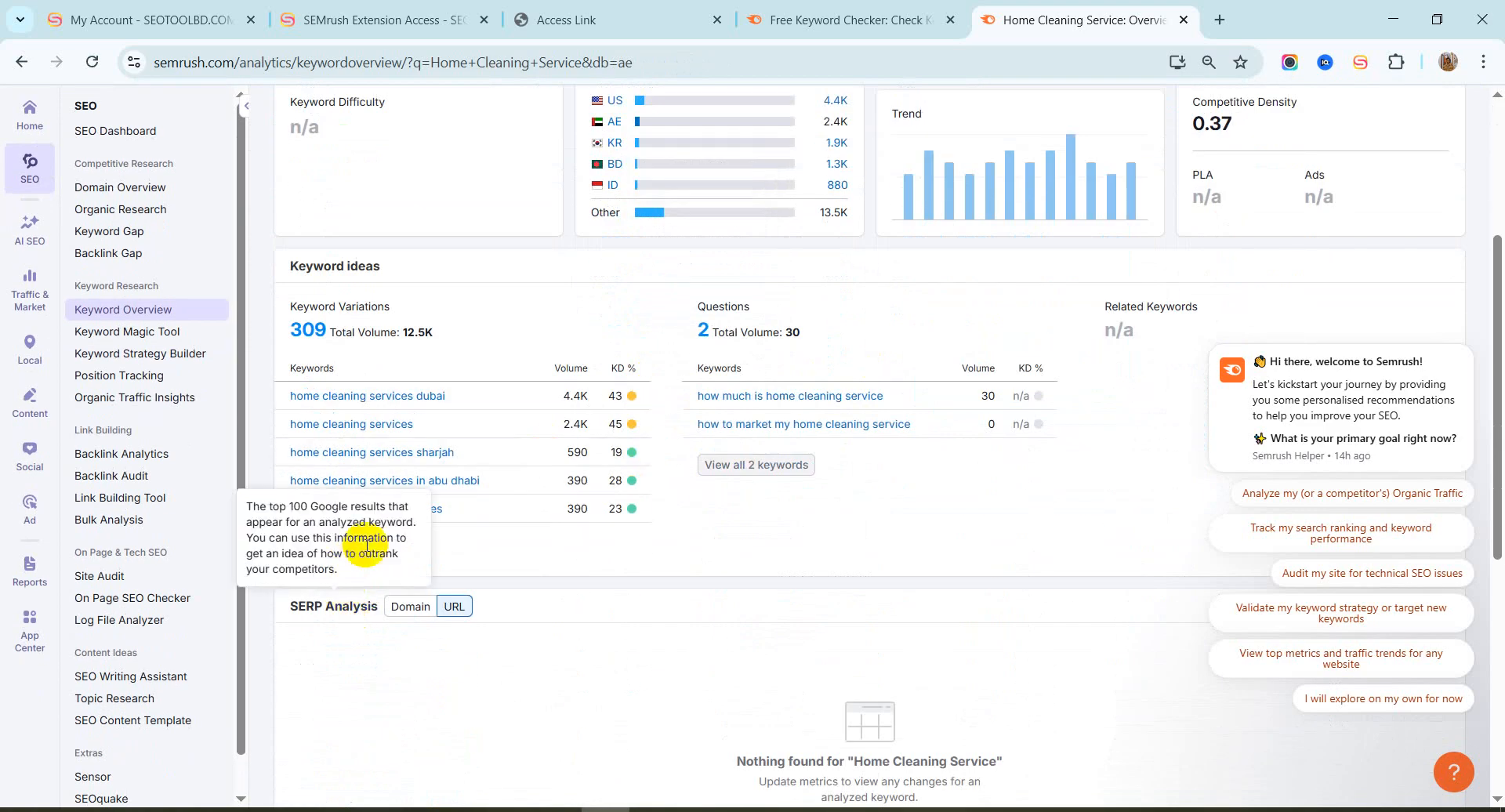
{"action": "right_click", "coordinate": [356, 550]}
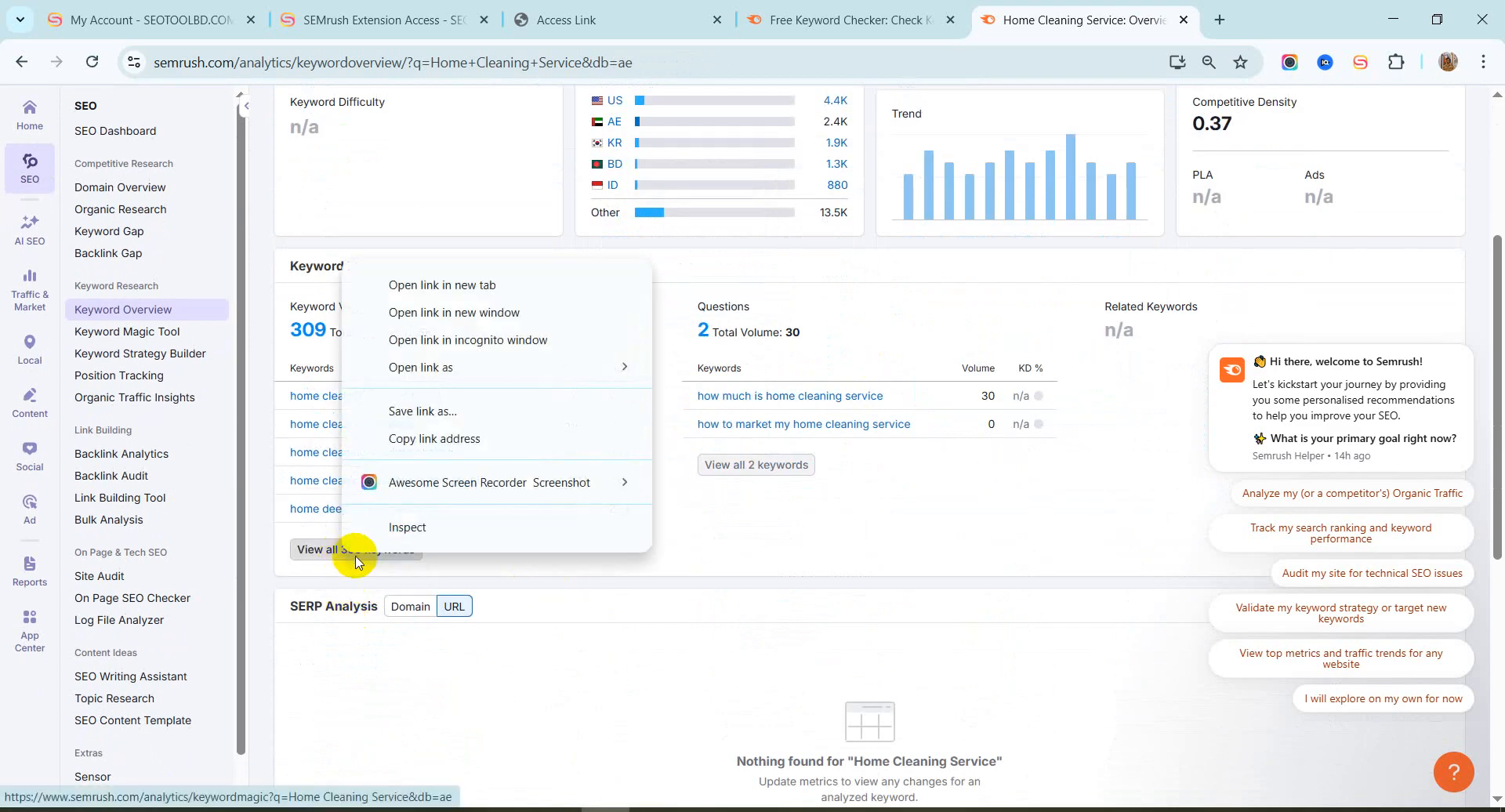
{"action": "left_click", "coordinate": [414, 285]}
{"action": "key", "text": "ctrl+w"}
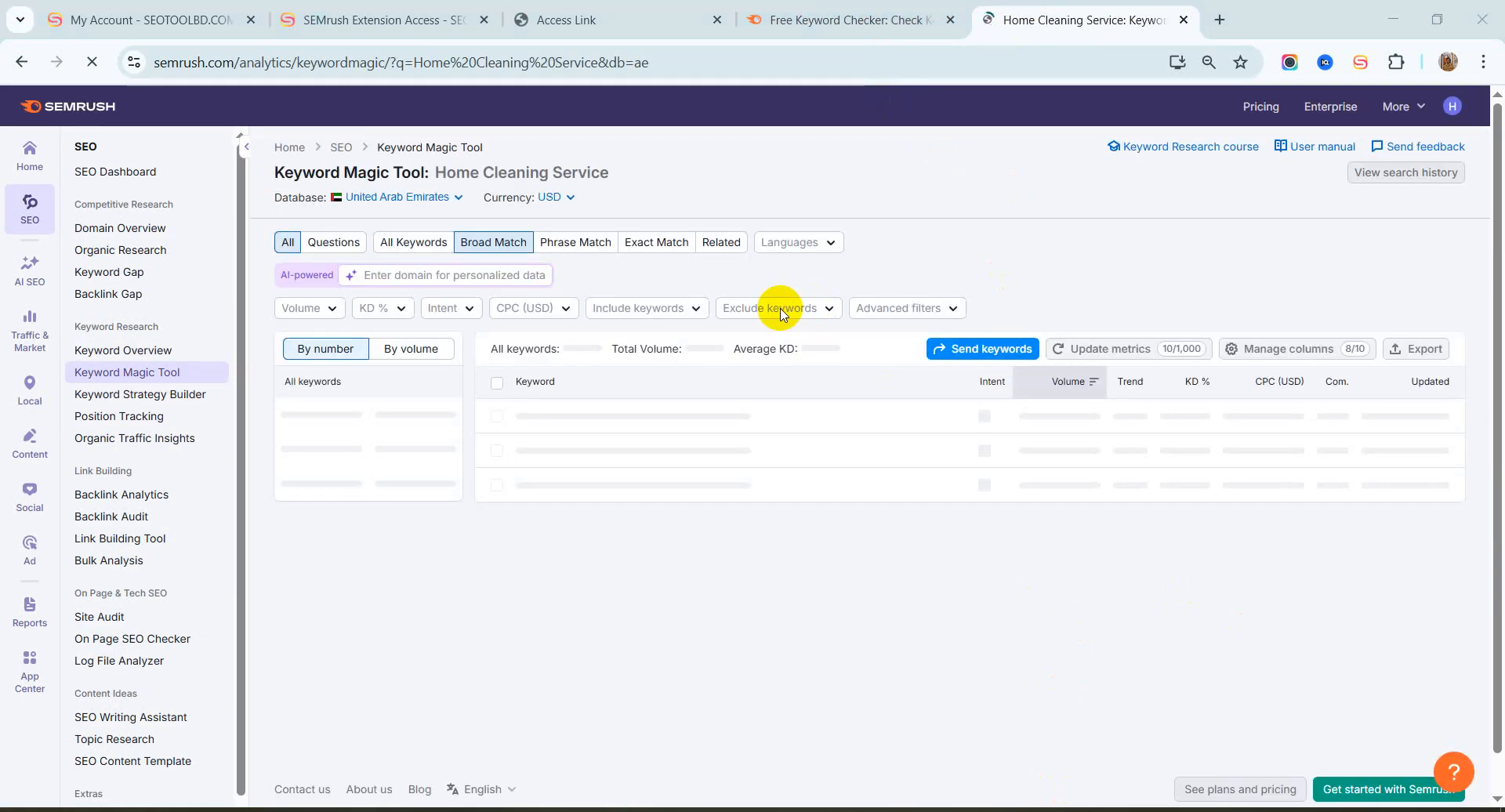
{"action": "scroll", "coordinate": [769, 418], "scroll_direction": "down", "scroll_amount": 1}
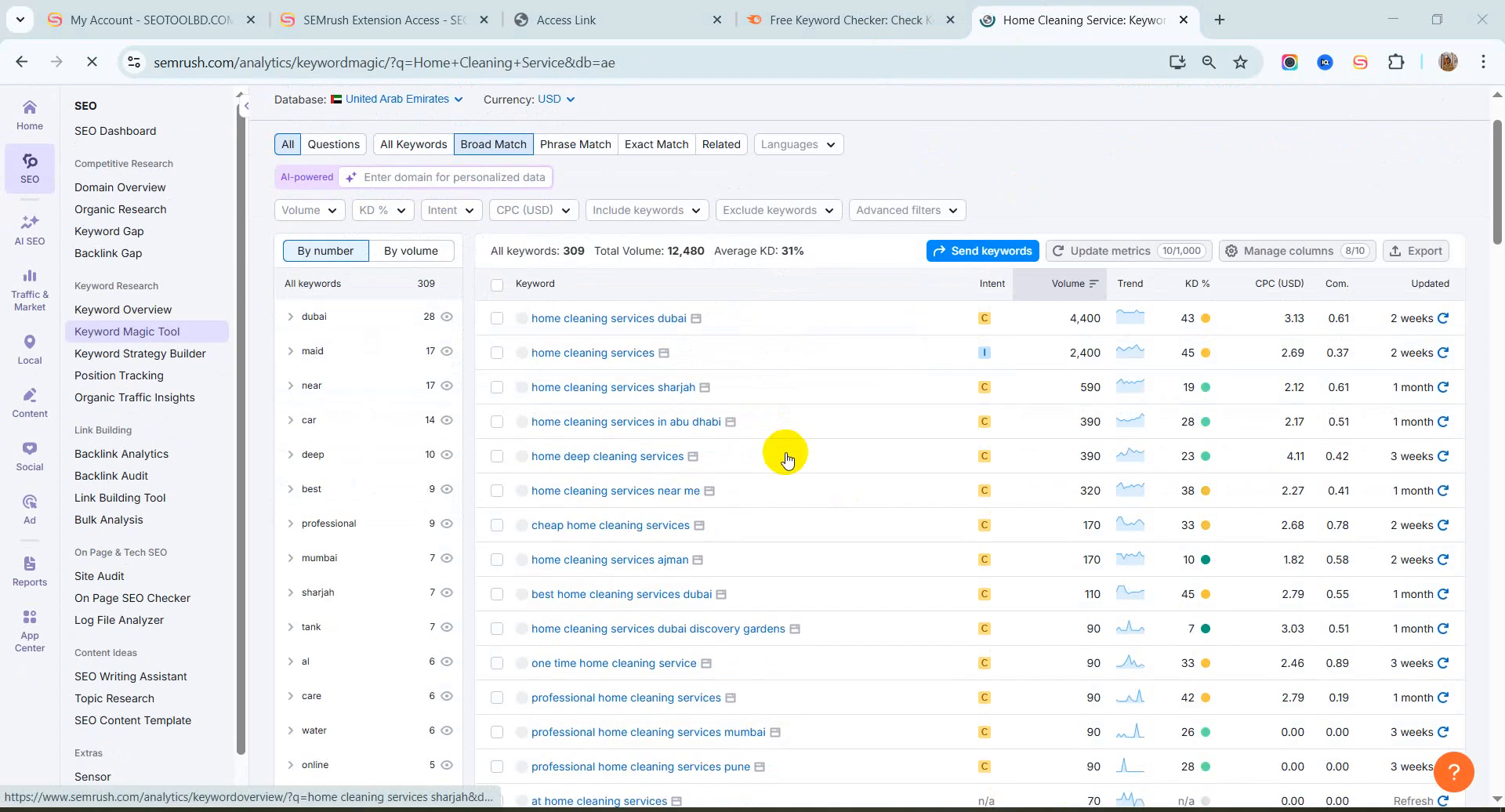
{"action": "scroll", "coordinate": [783, 453], "scroll_direction": "up", "scroll_amount": 1}
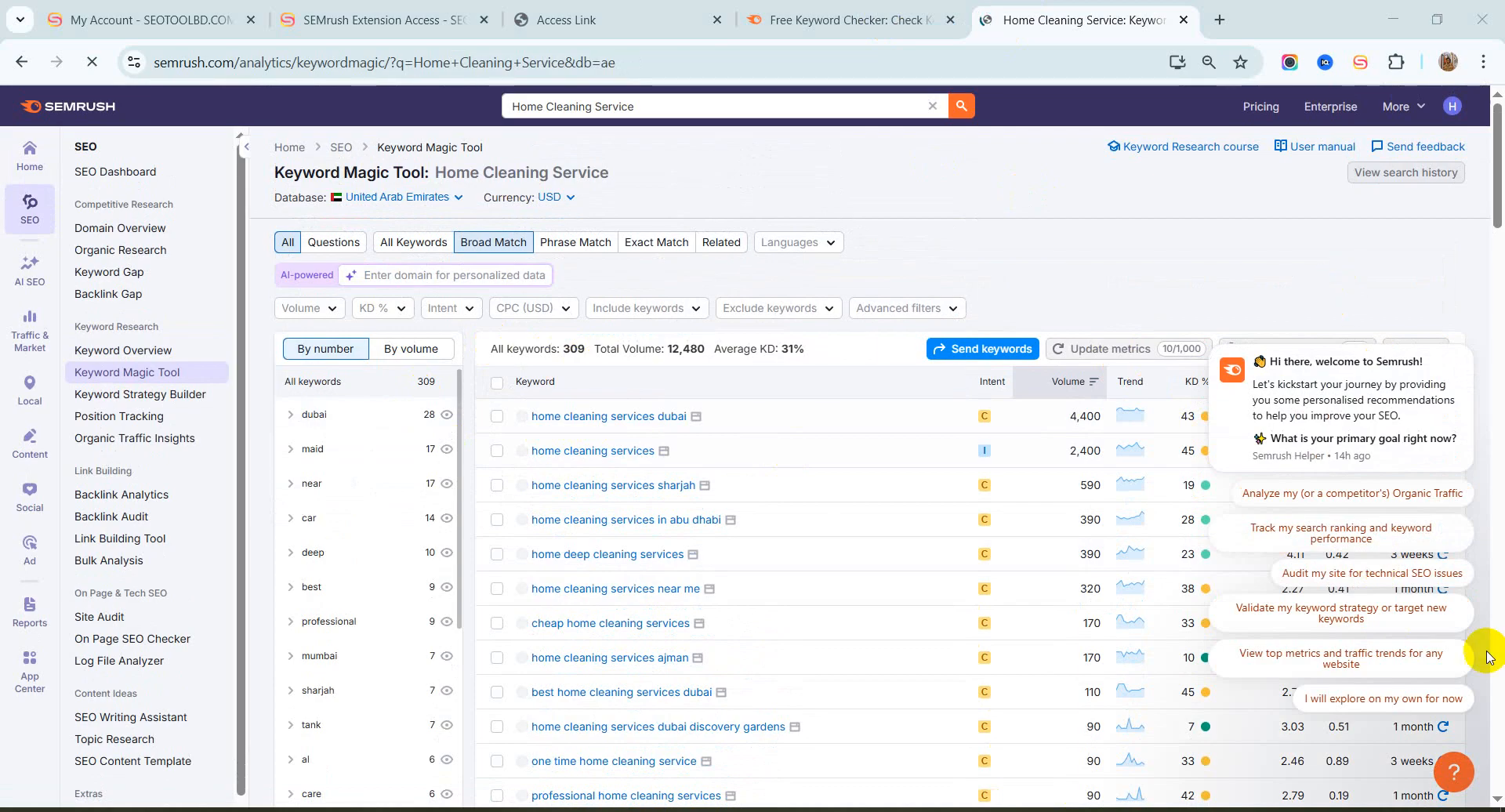
{"action": "left_click", "coordinate": [1470, 348]}
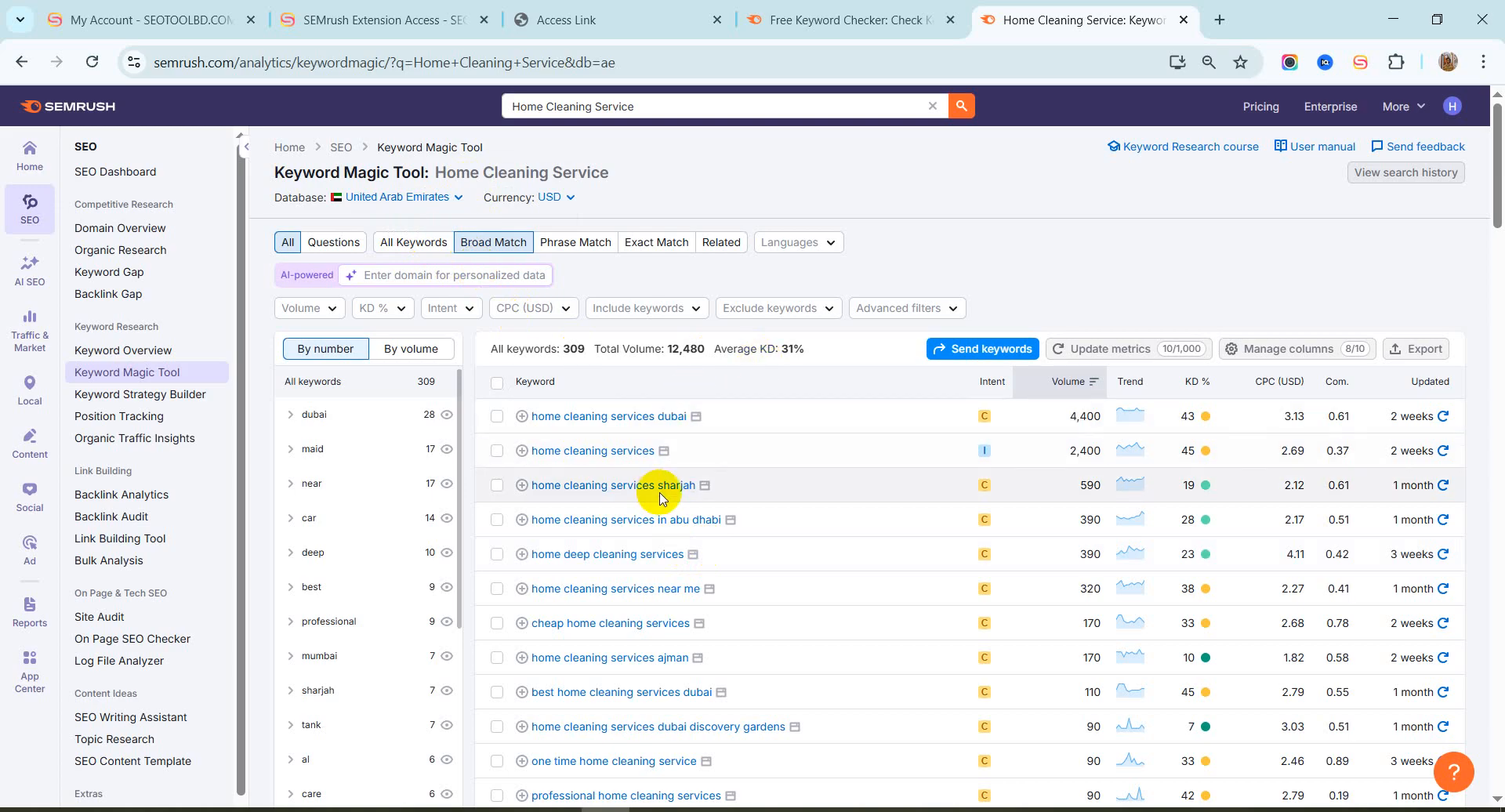
Search the Keyword Magic Tool for "Home Cleaning Service in abu dhabi" and check the matching keyword's volume and difficulty
{"action": "scroll", "coordinate": [690, 501], "scroll_direction": "down", "scroll_amount": 1}
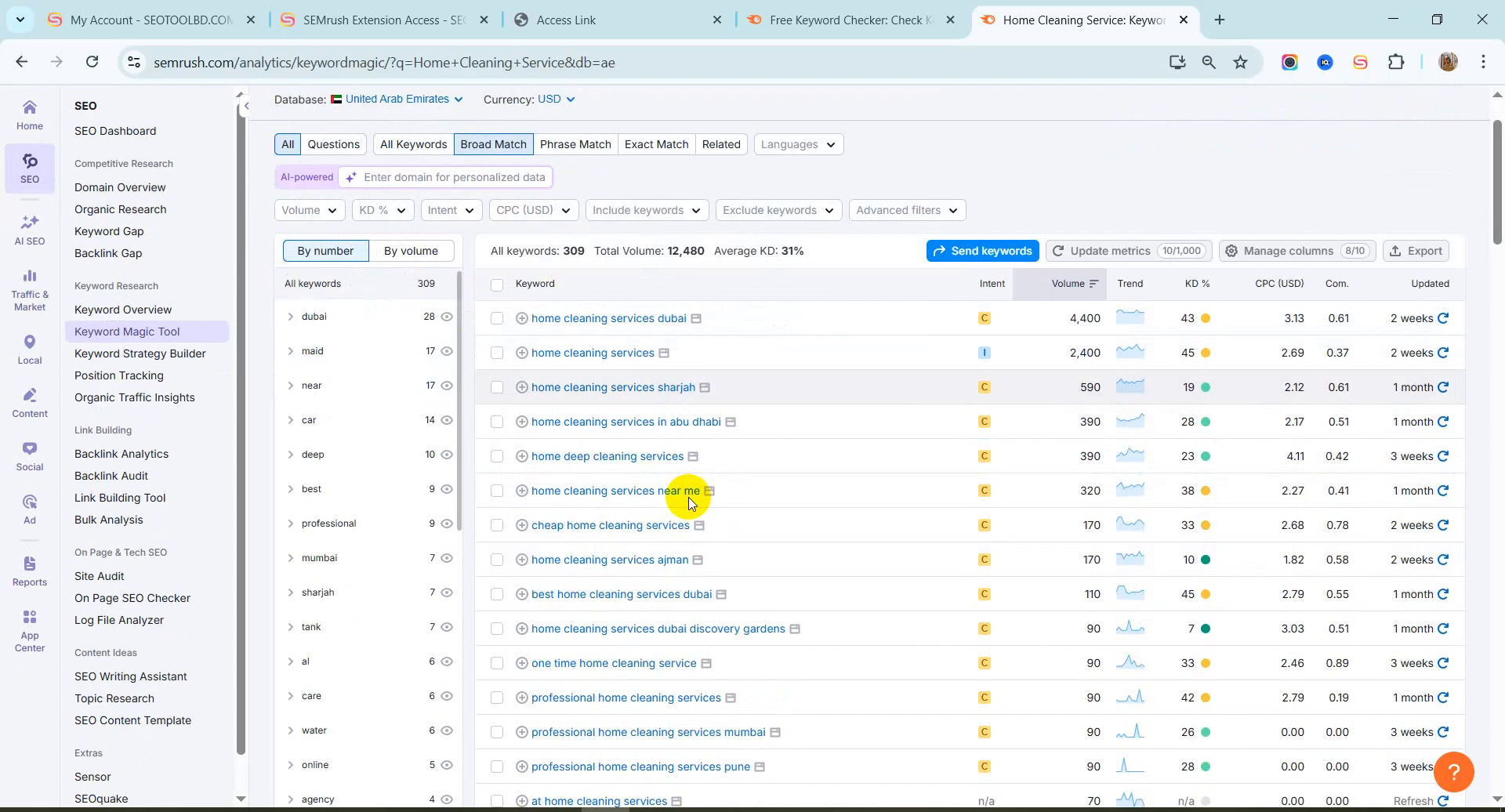
{"action": "scroll", "coordinate": [692, 503], "scroll_direction": "up", "scroll_amount": 1}
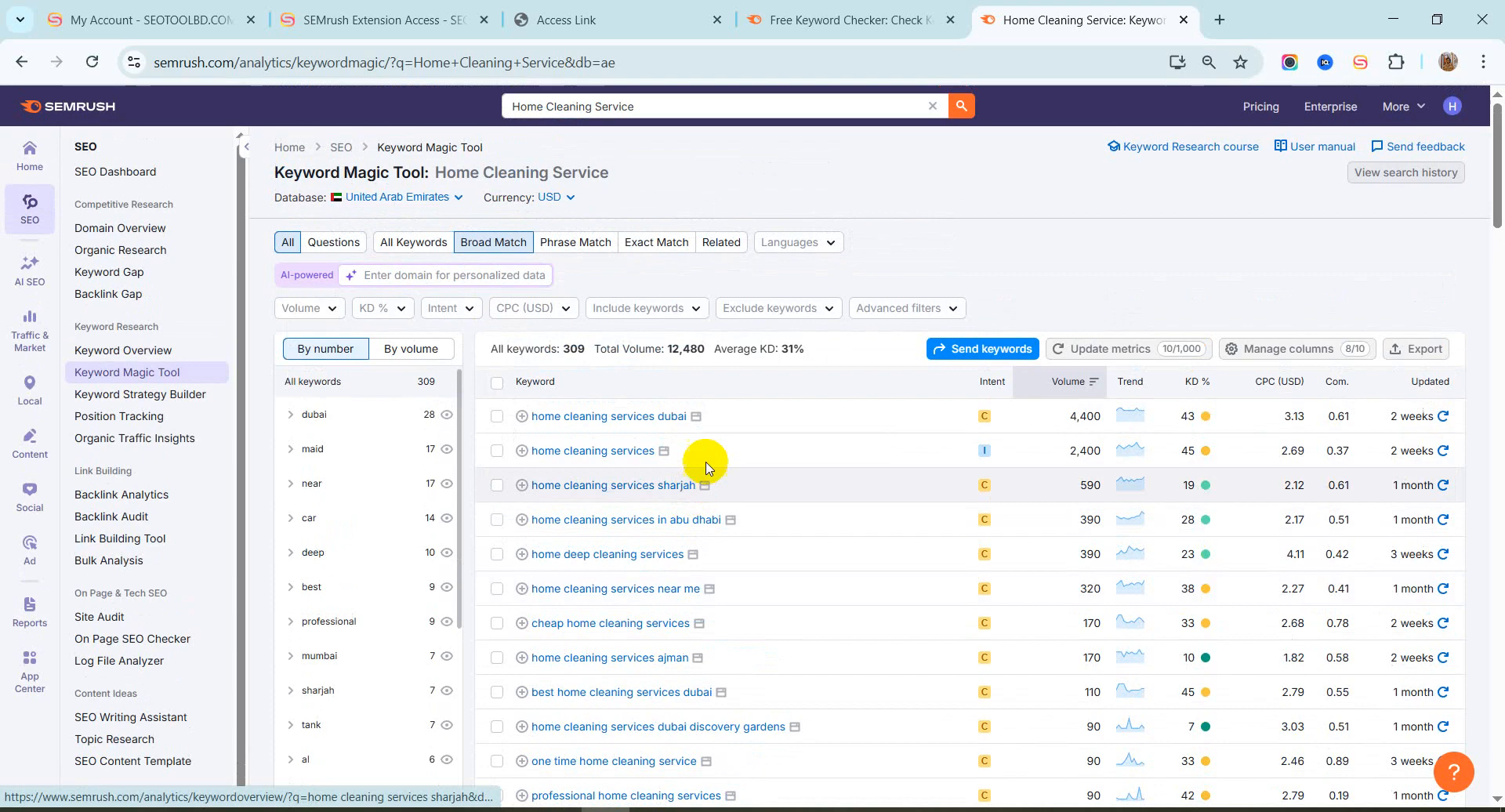
{"action": "left_click", "coordinate": [668, 106]}
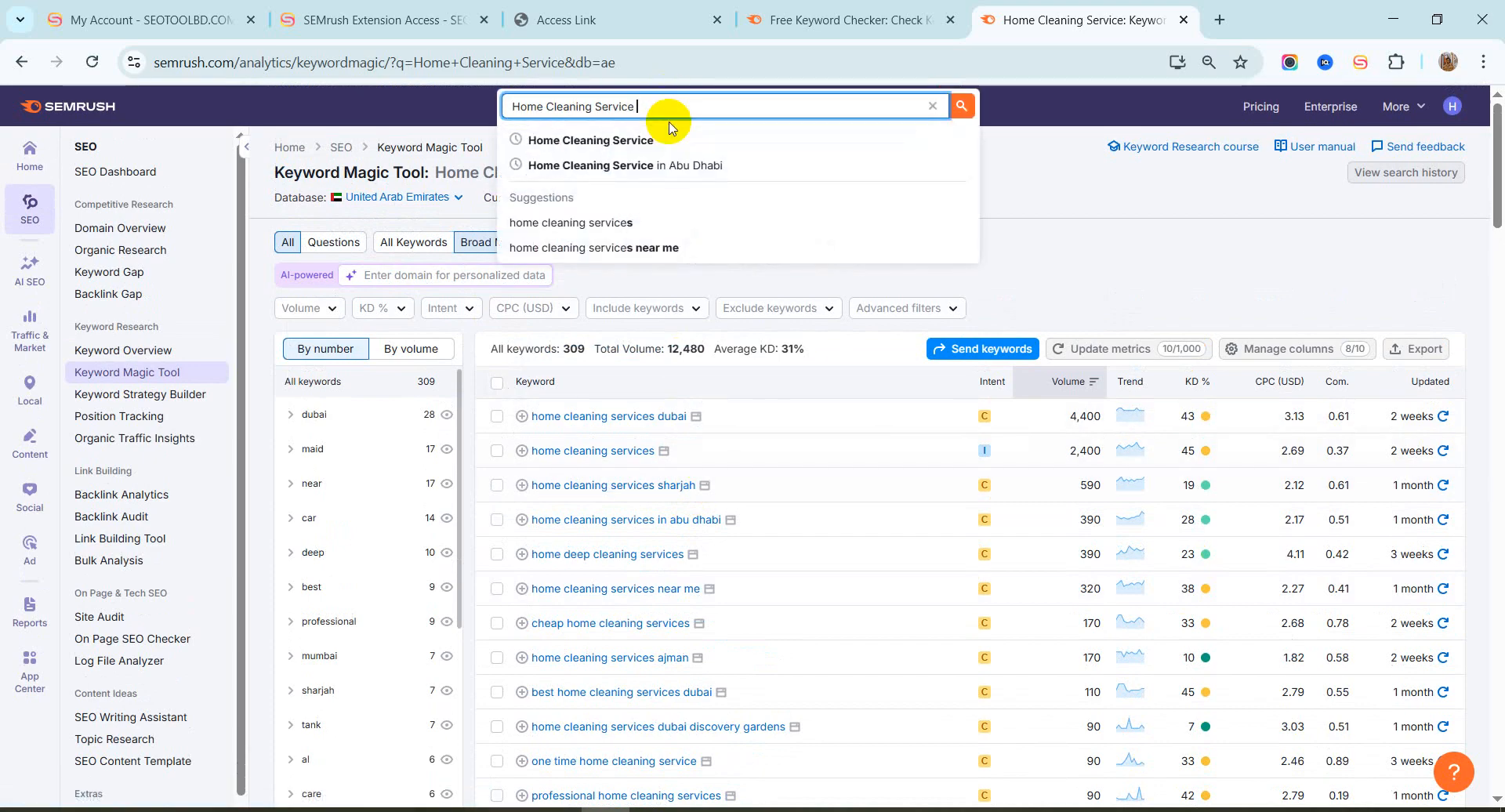
{"action": "type", "text": "in abu dhabi"}
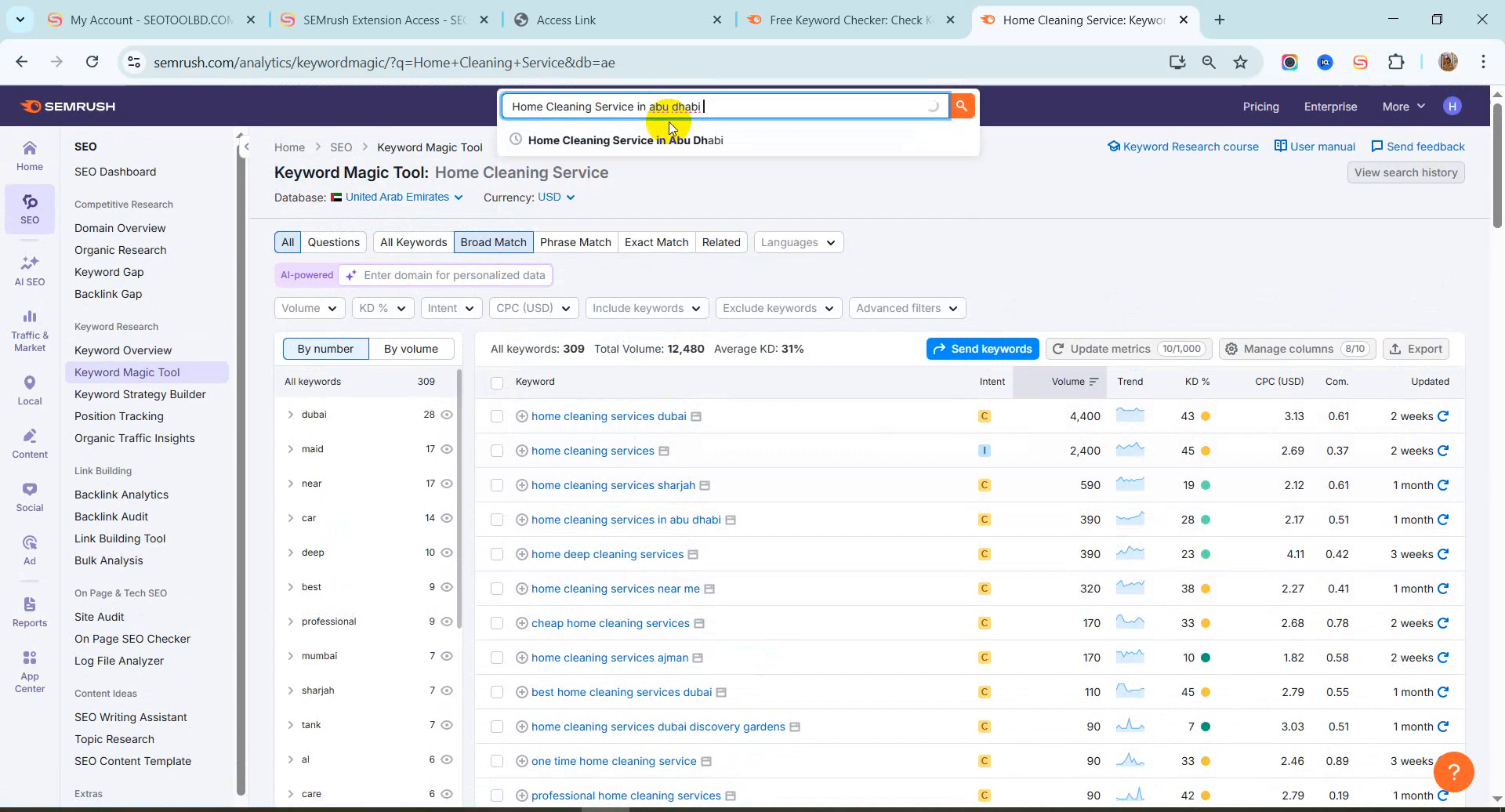
{"action": "key", "text": "Return"}
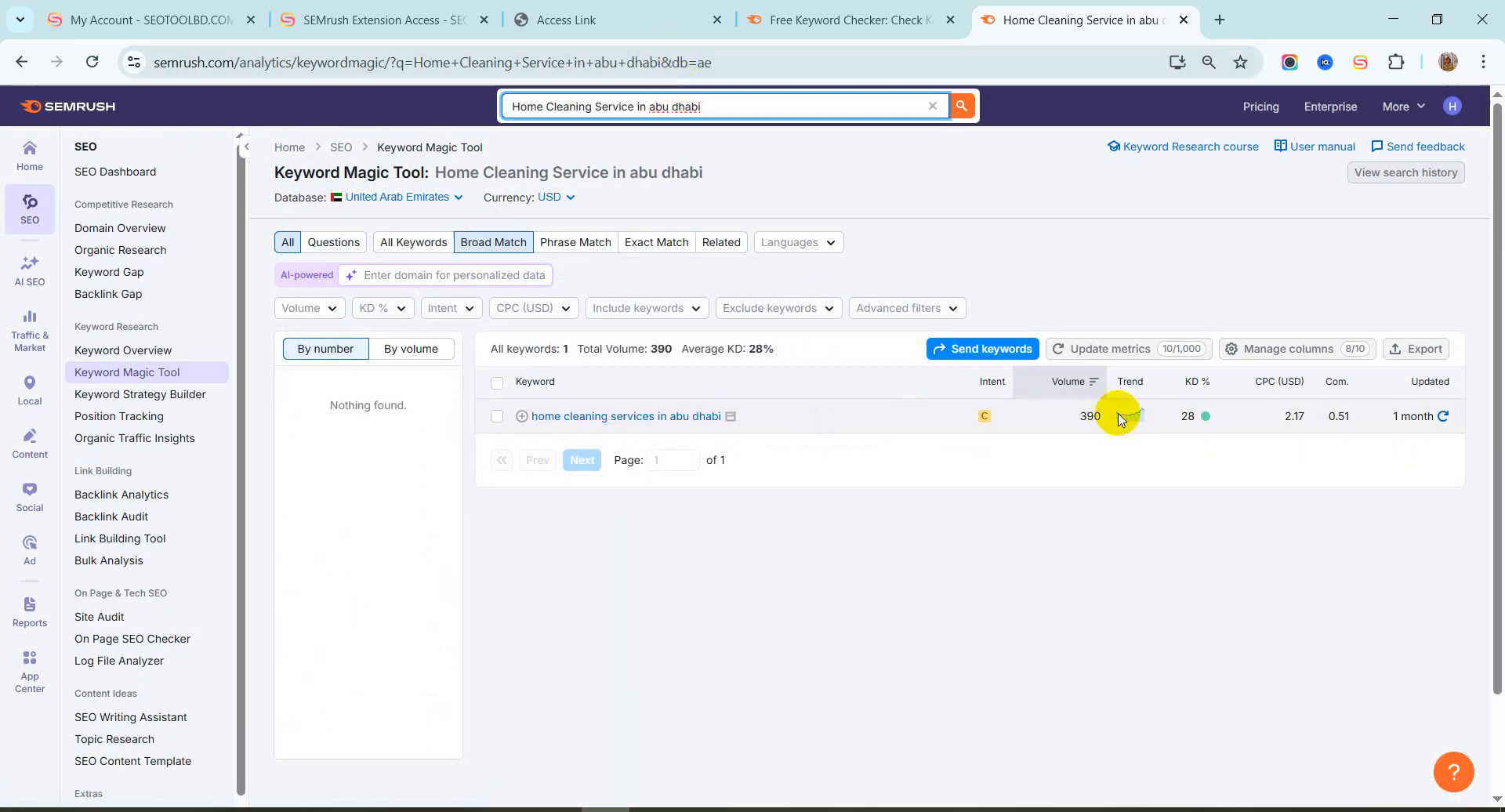
{"action": "left_click", "coordinate": [498, 416]}
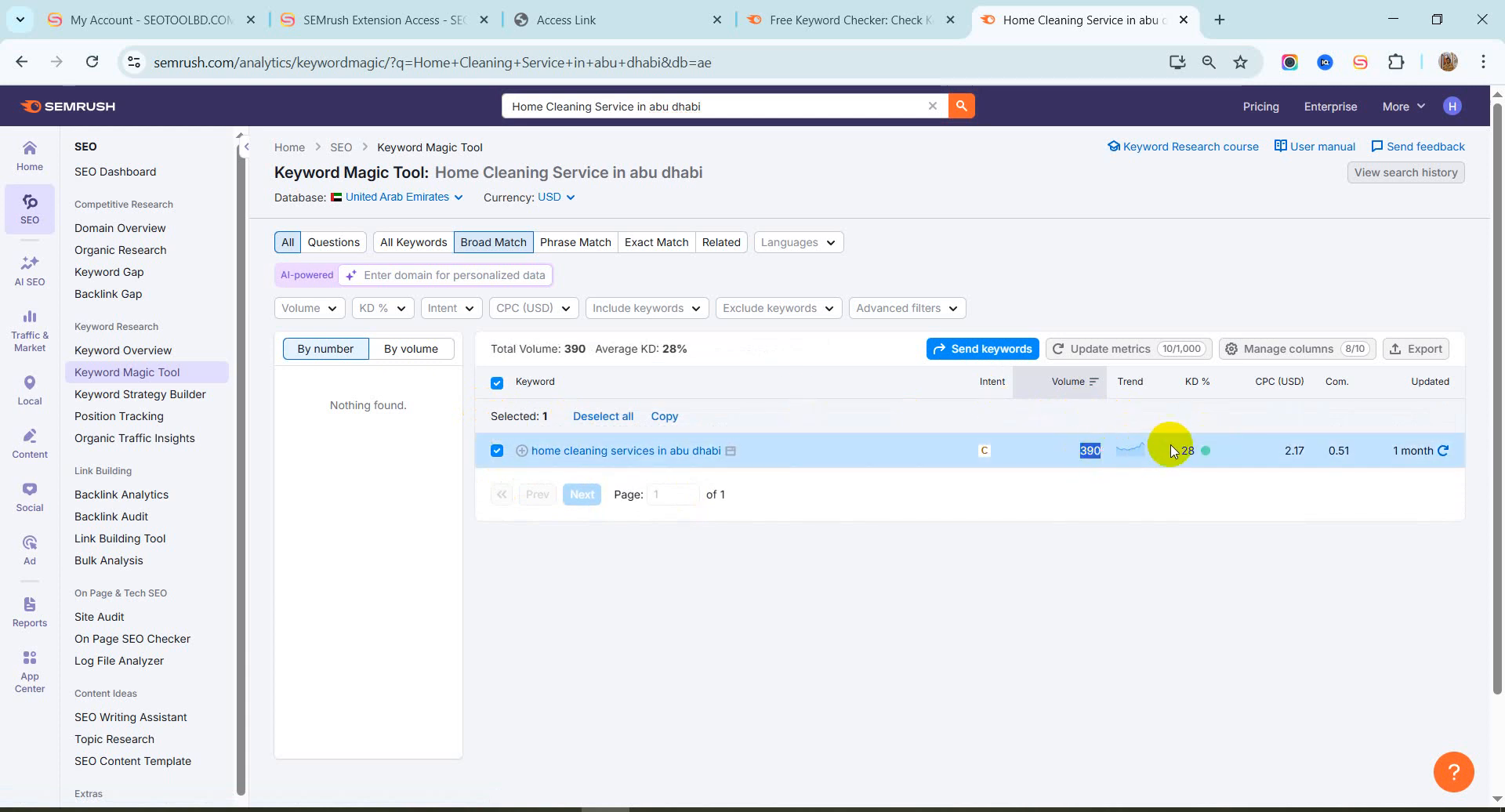
{"action": "left_click", "coordinate": [496, 452]}
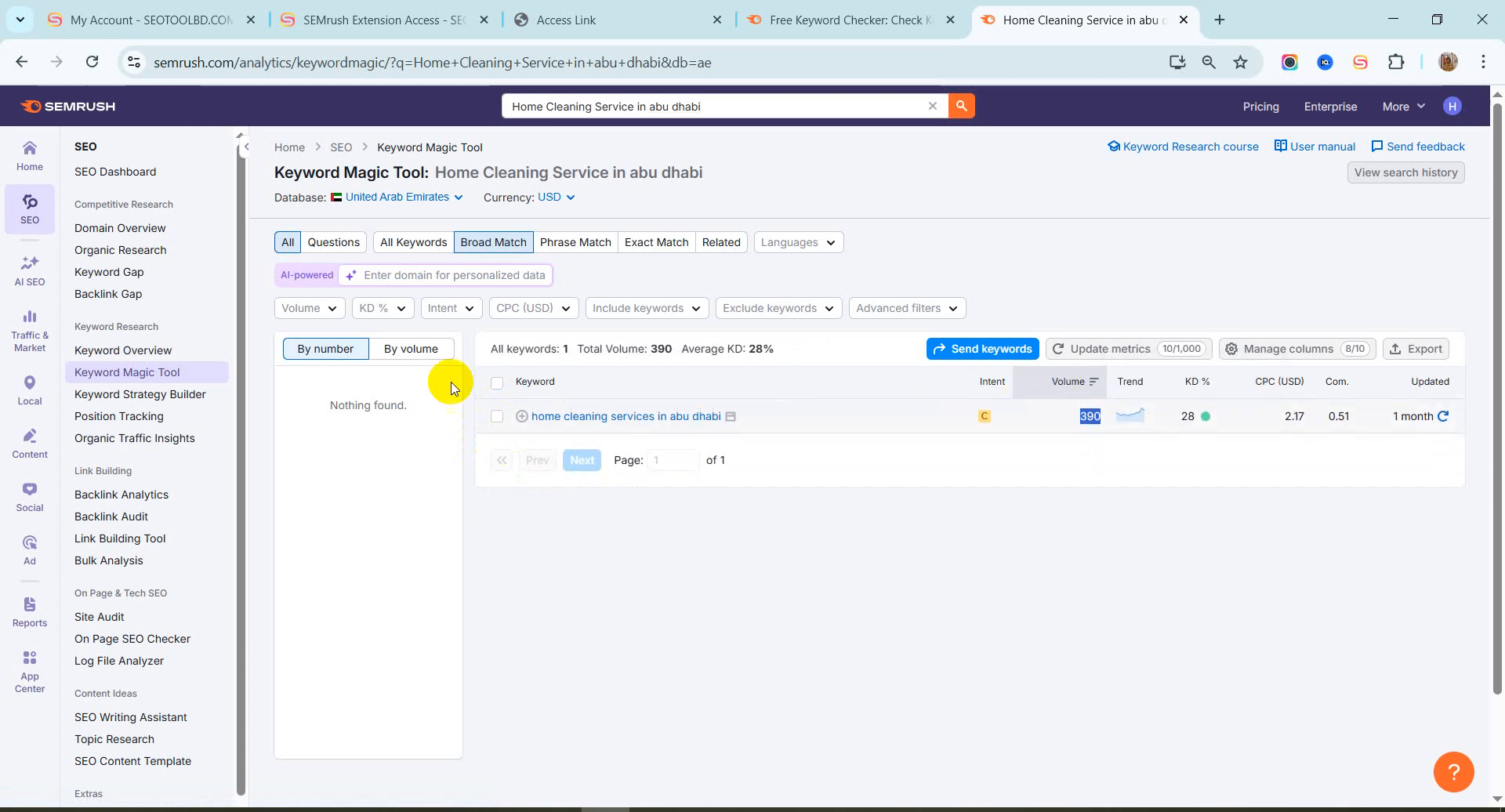
Shorten the Keyword Magic Tool search to "Home Cleaning Service" and run it again
{"action": "left_click_drag", "start_coordinate": [636, 106], "coordinate": [726, 107]}
{"action": "key", "text": "BackSpace"}
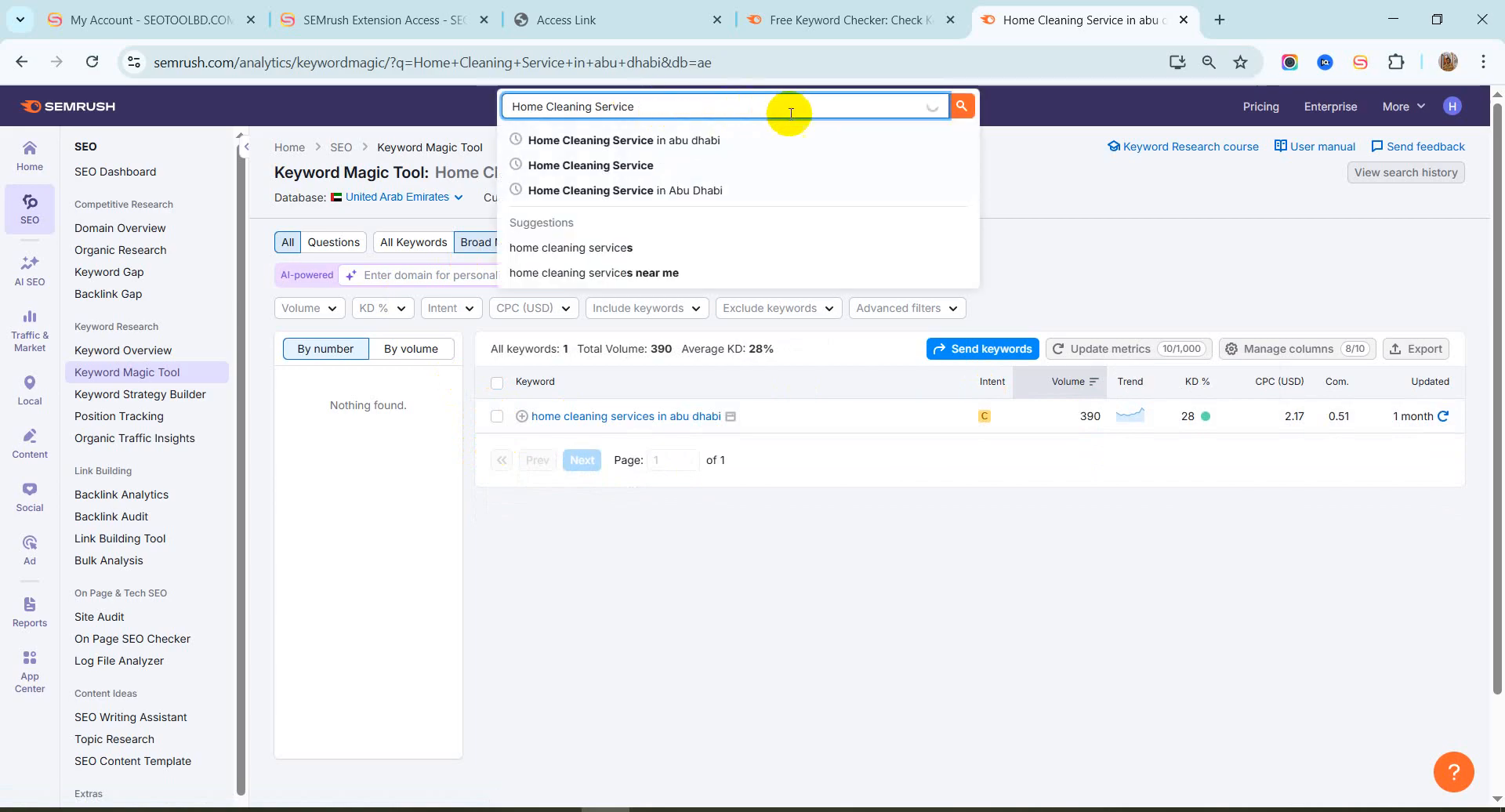
{"action": "left_click", "coordinate": [959, 108]}
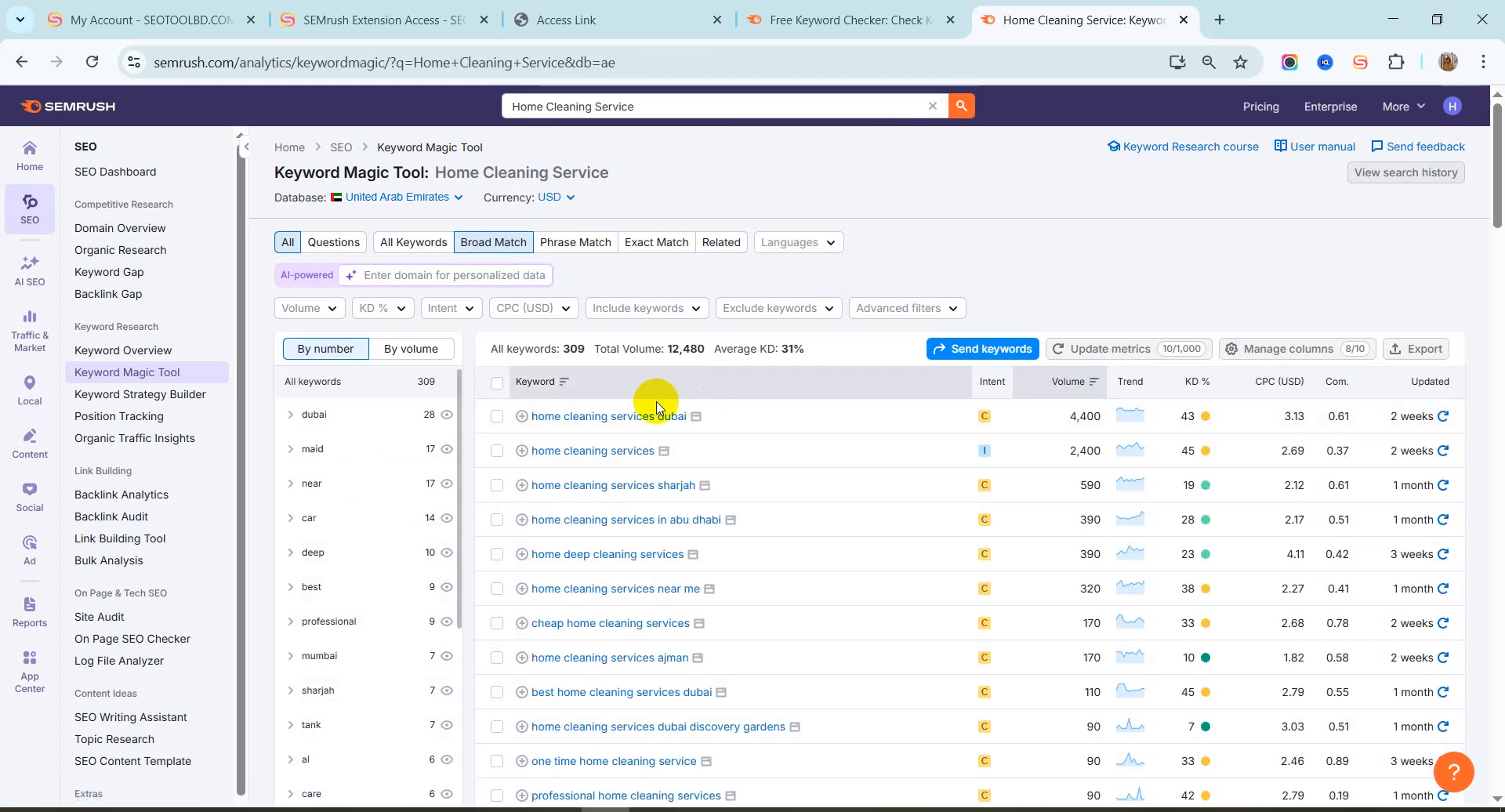
Select and copy the keywords home cleaning services, home cleaning services in abu dhabi, home deep cleaning services, and home cleaning services near me
{"action": "left_click", "coordinate": [497, 451]}
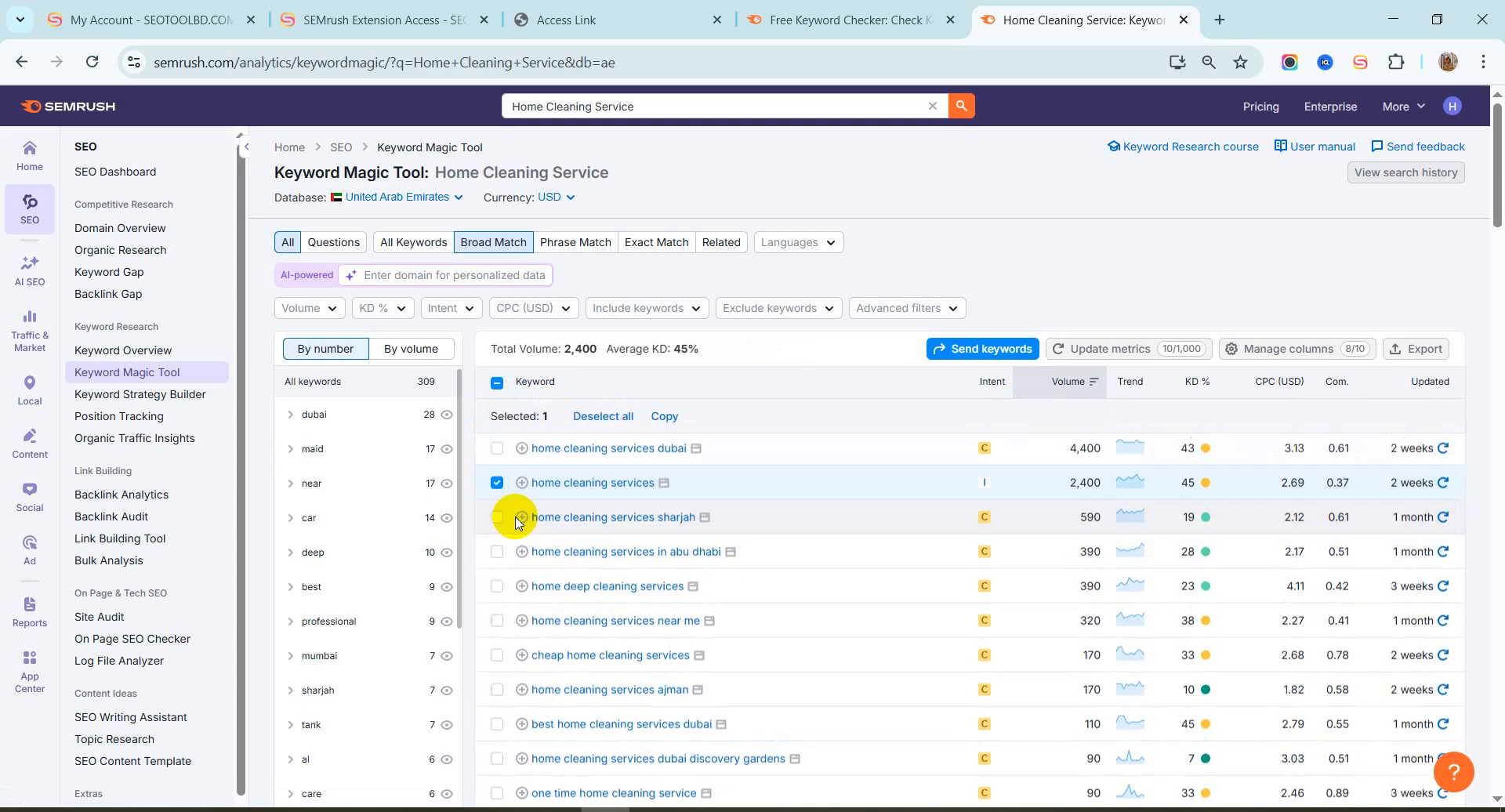
{"action": "left_click", "coordinate": [496, 554]}
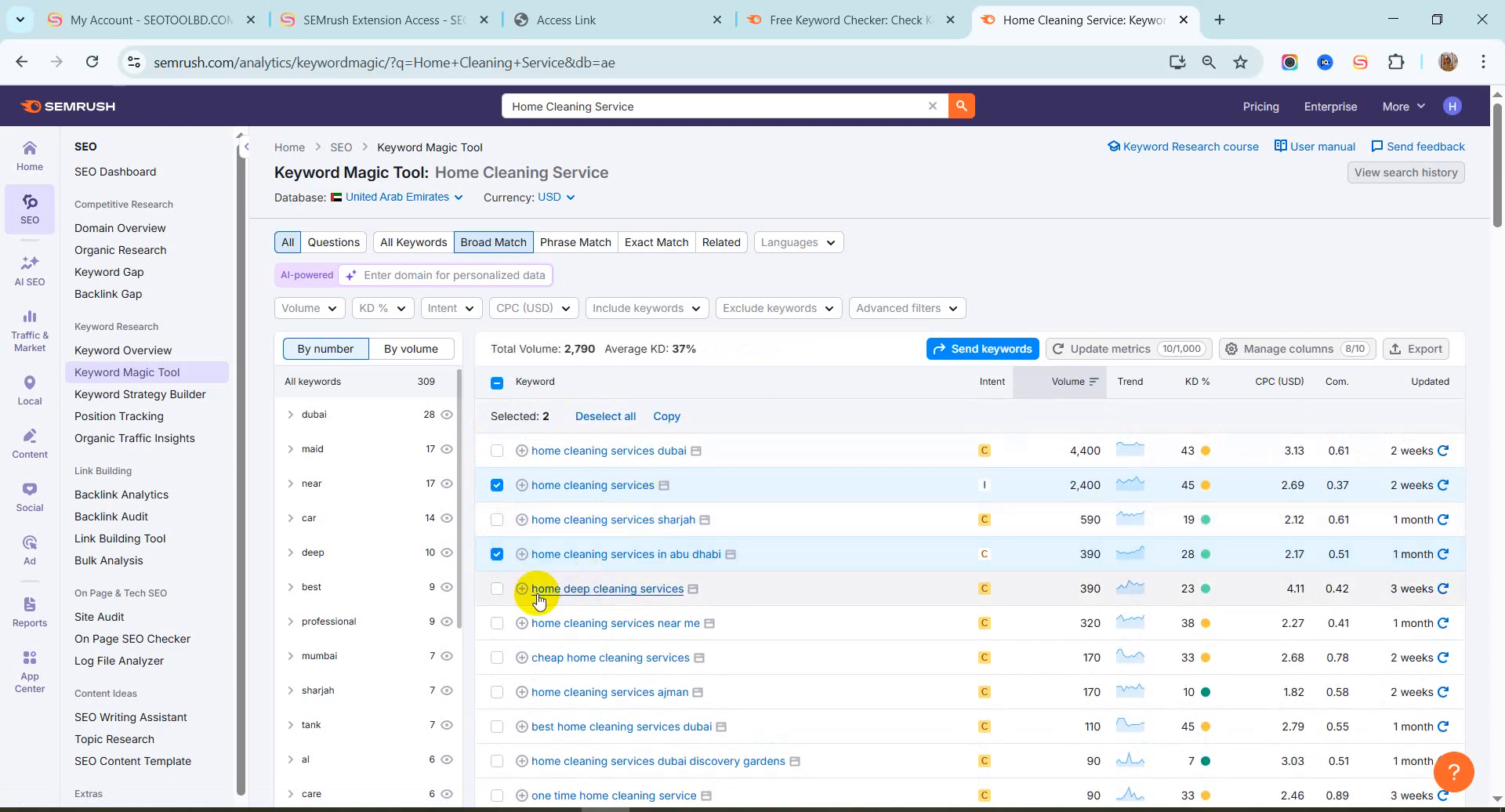
{"action": "left_click", "coordinate": [498, 589]}
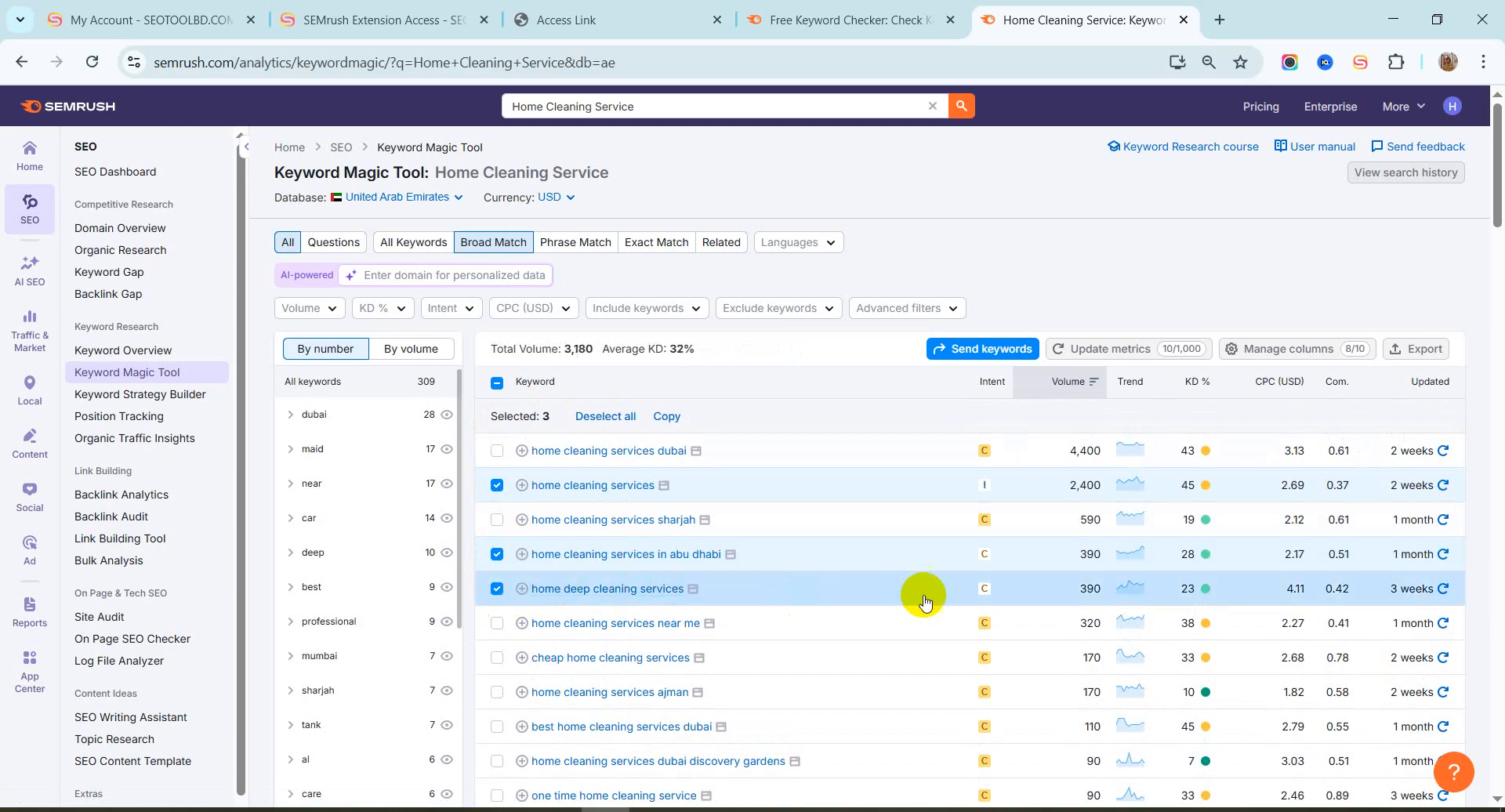
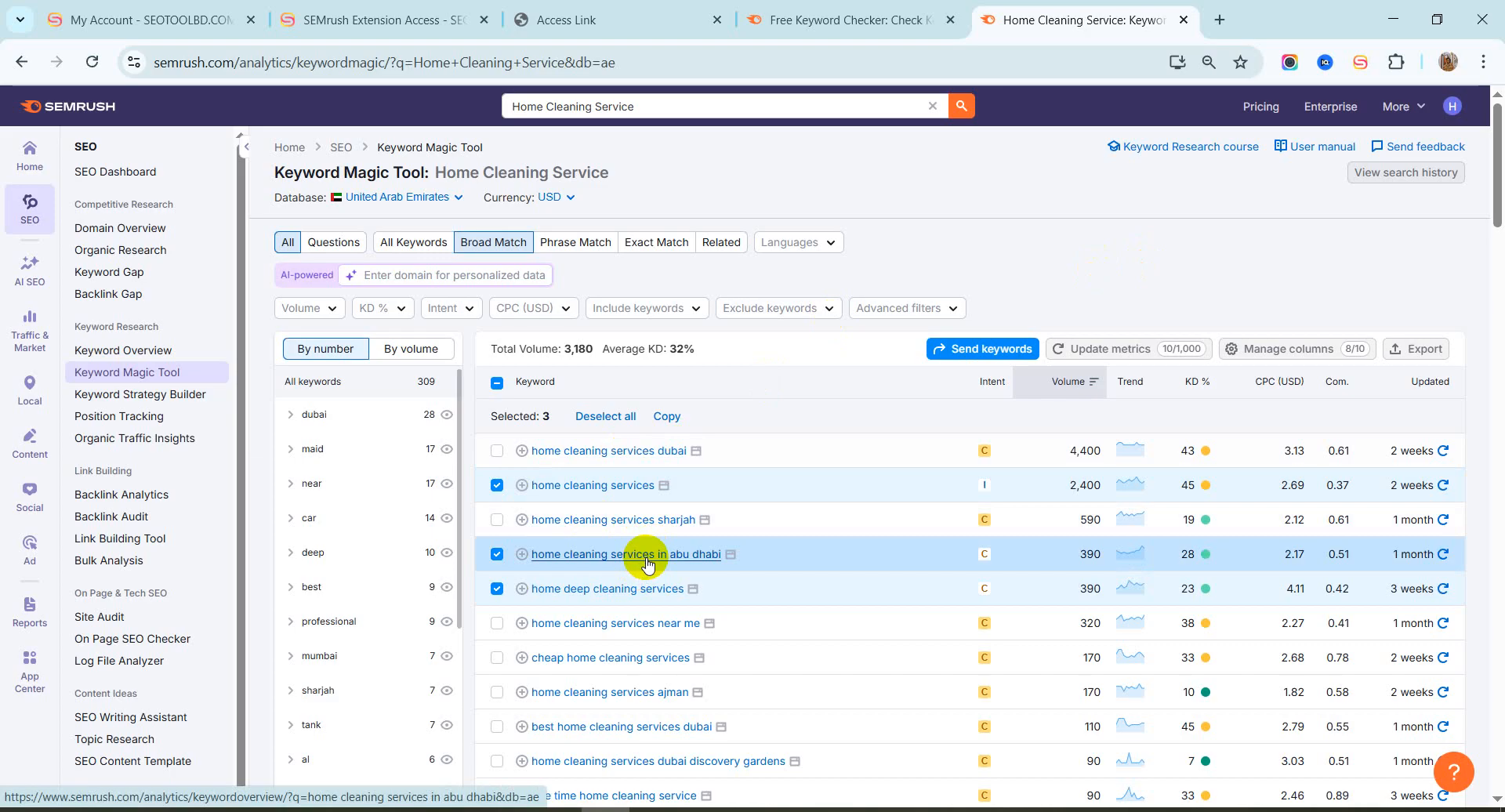
{"action": "left_click", "coordinate": [497, 624]}
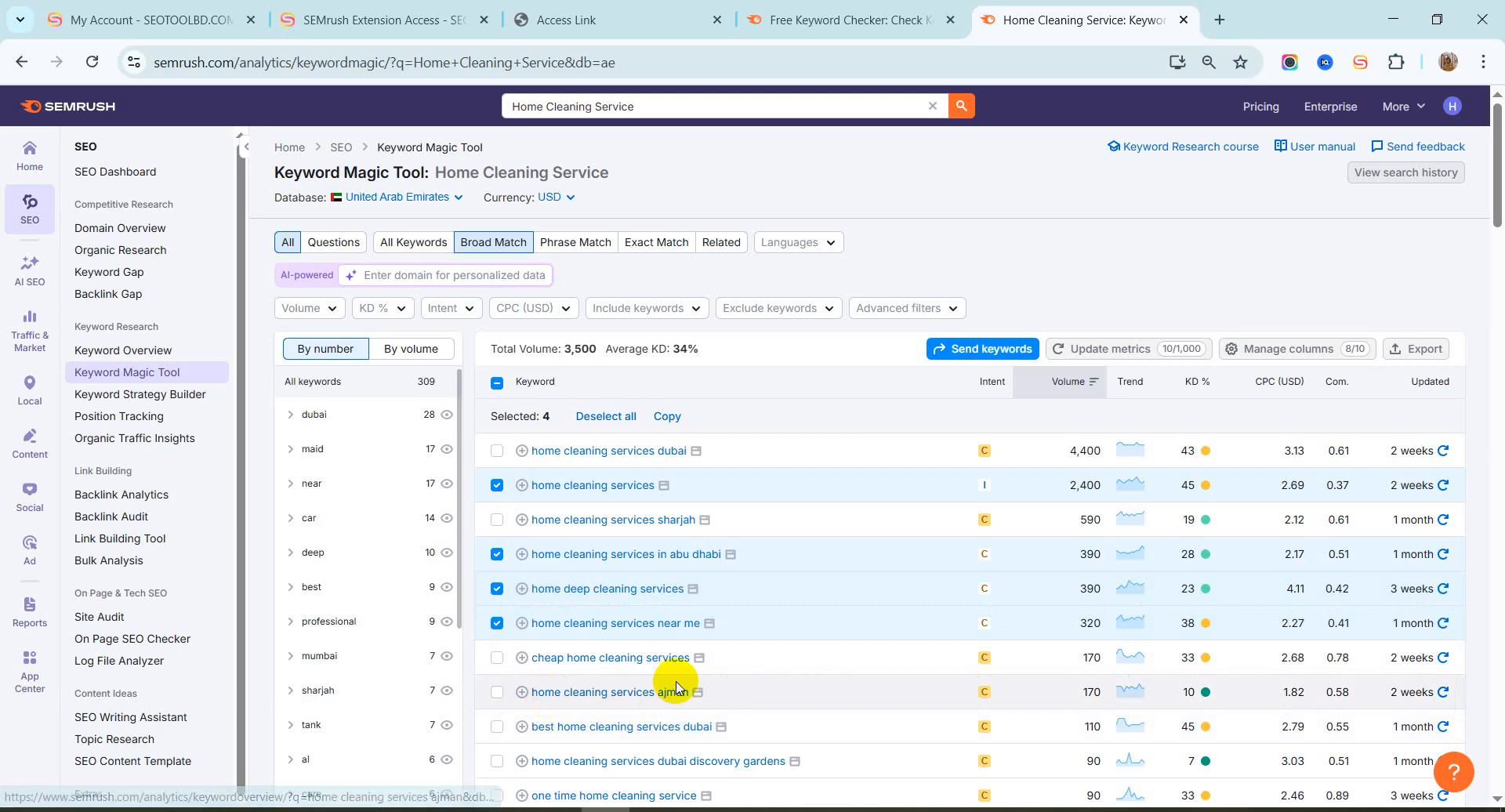
{"action": "scroll", "coordinate": [672, 680], "scroll_direction": "down", "scroll_amount": 1}
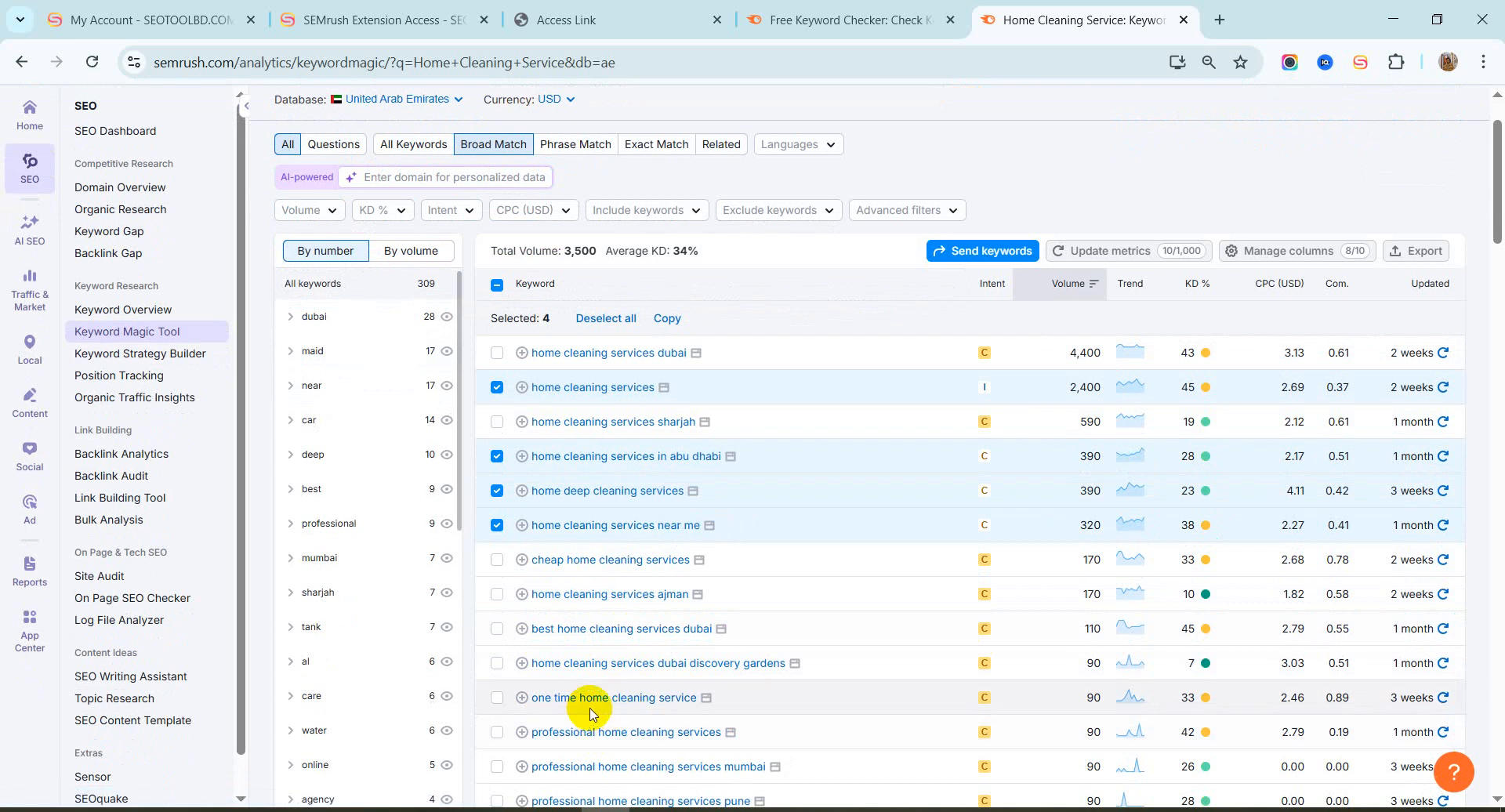
{"action": "scroll", "coordinate": [651, 699], "scroll_direction": "down", "scroll_amount": 1}
{"action": "scroll", "coordinate": [651, 699], "scroll_direction": "down", "scroll_amount": 5}
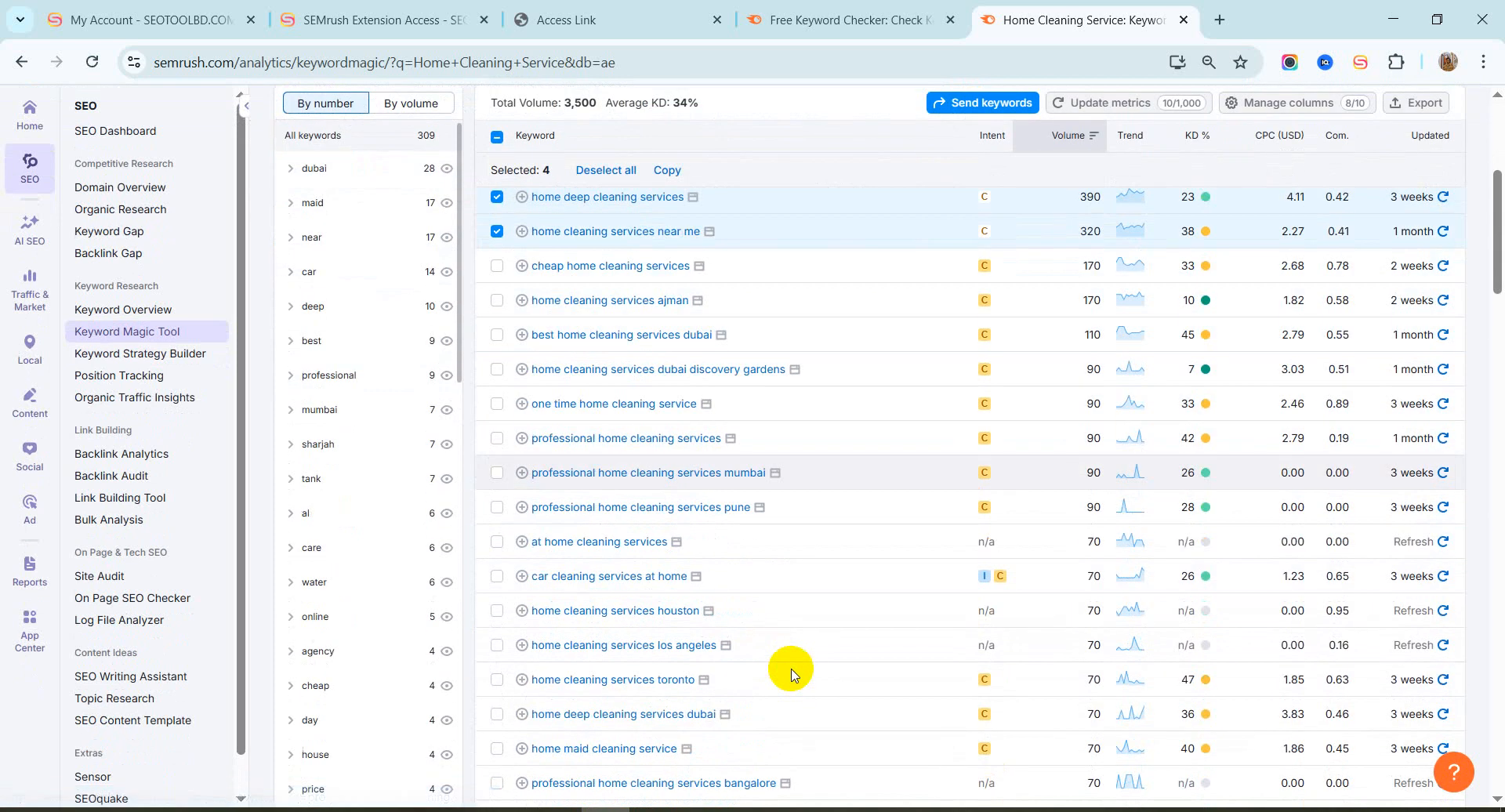
{"action": "scroll", "coordinate": [792, 674], "scroll_direction": "up", "scroll_amount": 6}
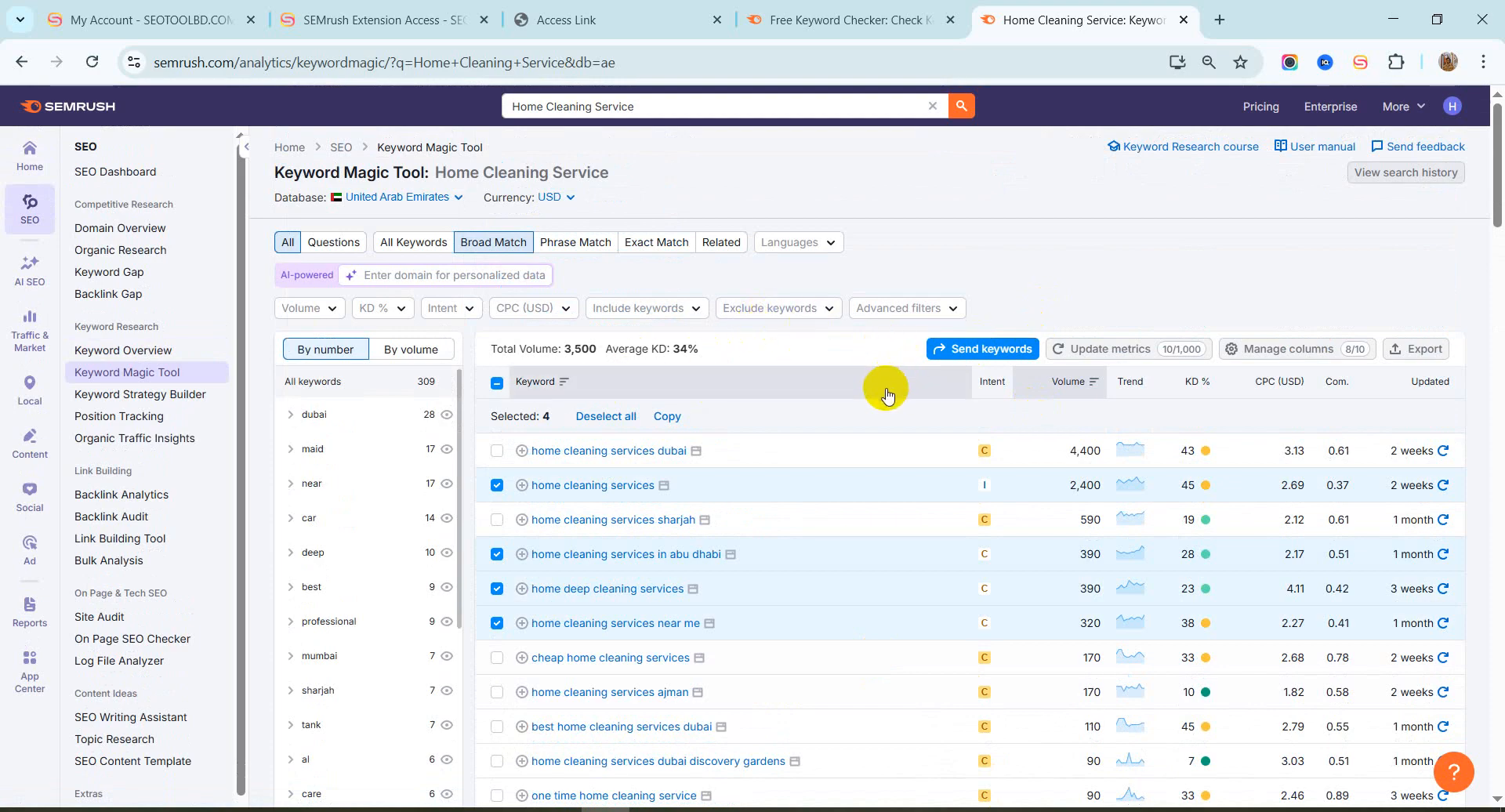
{"action": "left_click", "coordinate": [659, 416]}
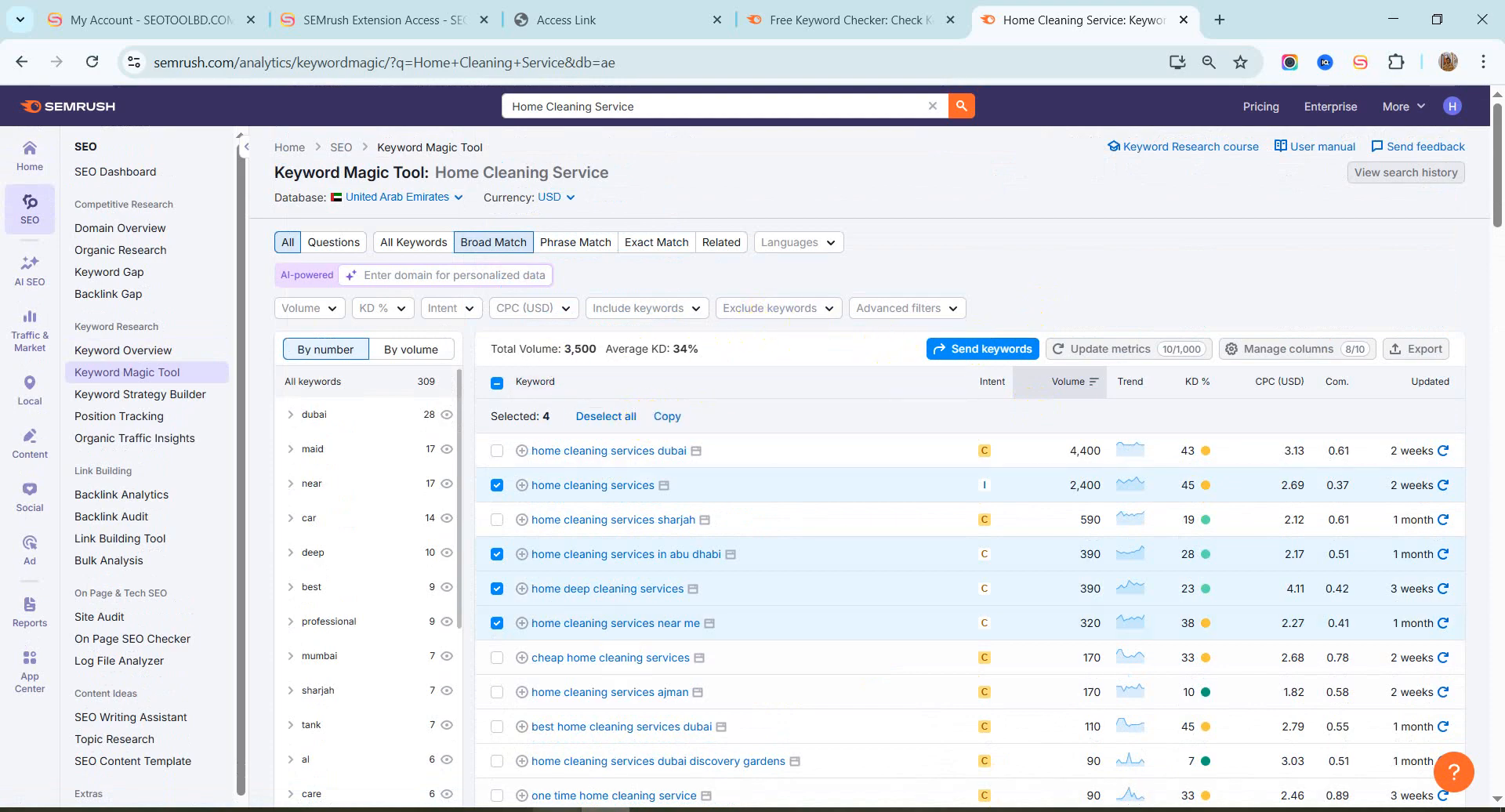
Switch to the "home work" spreadsheet in Google Sheets and clear the old keyword list from column A
{"action": "left_click", "coordinate": [557, 810]}
{"action": "left_click", "coordinate": [1223, 21]}
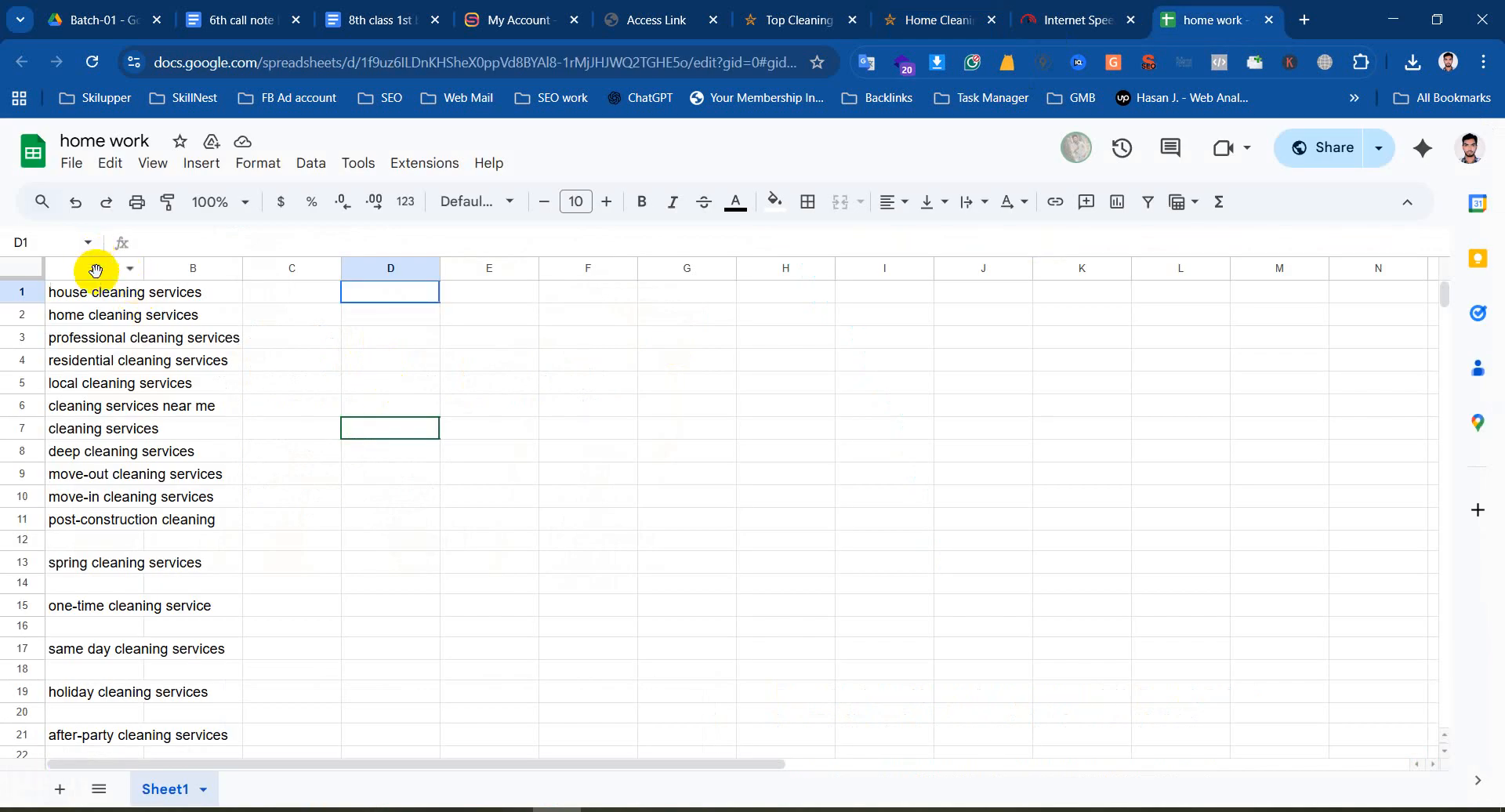
{"action": "left_click", "coordinate": [95, 271]}
{"action": "key", "text": "Delete"}
{"action": "left_click", "coordinate": [143, 309]}
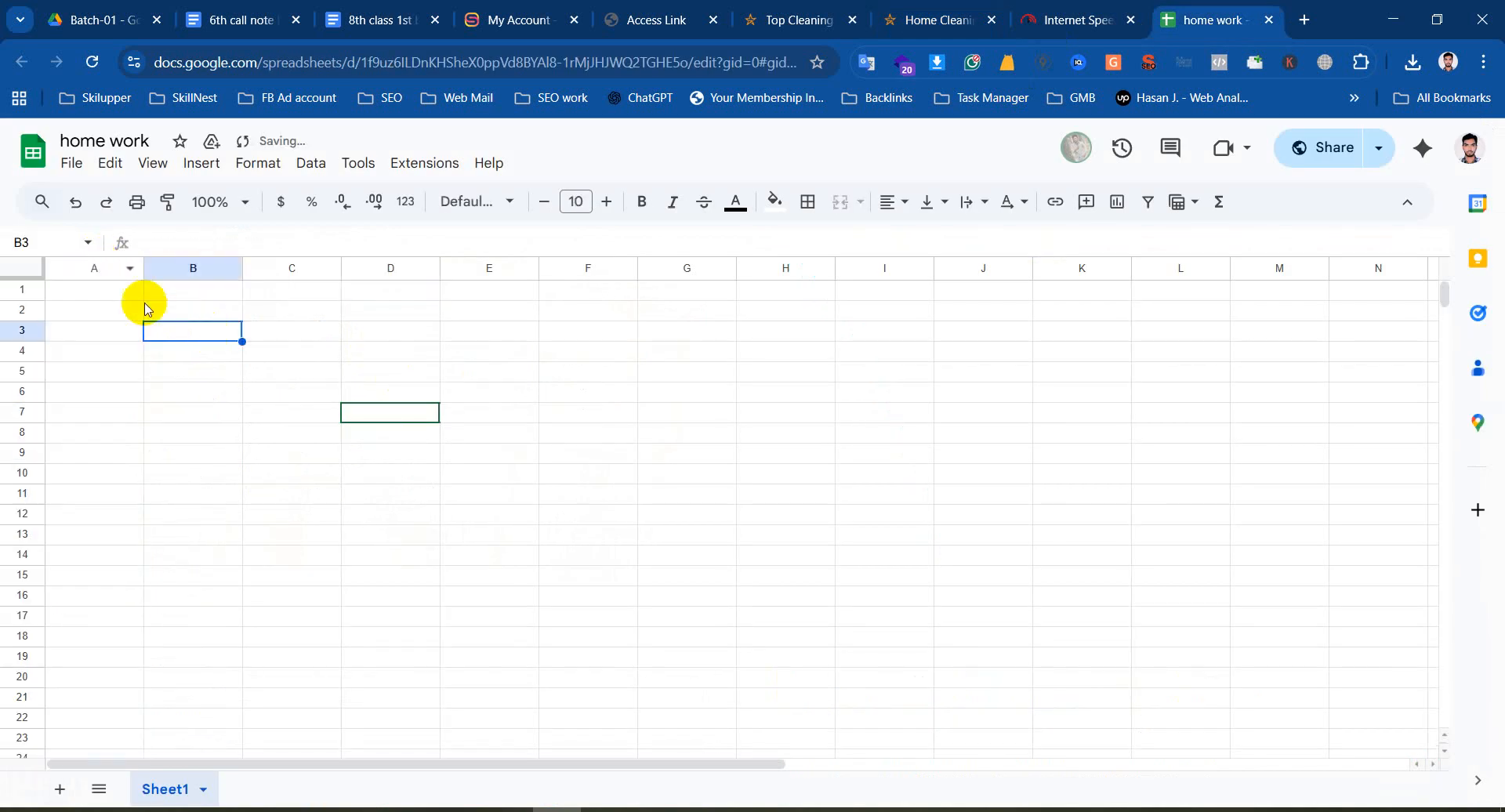
Paste the copied keyword rows with their metrics into Sheet1, starting at cell A1
{"action": "left_click_drag", "start_coordinate": [129, 290], "coordinate": [451, 280]}
{"action": "key", "text": "ctrl+v"}
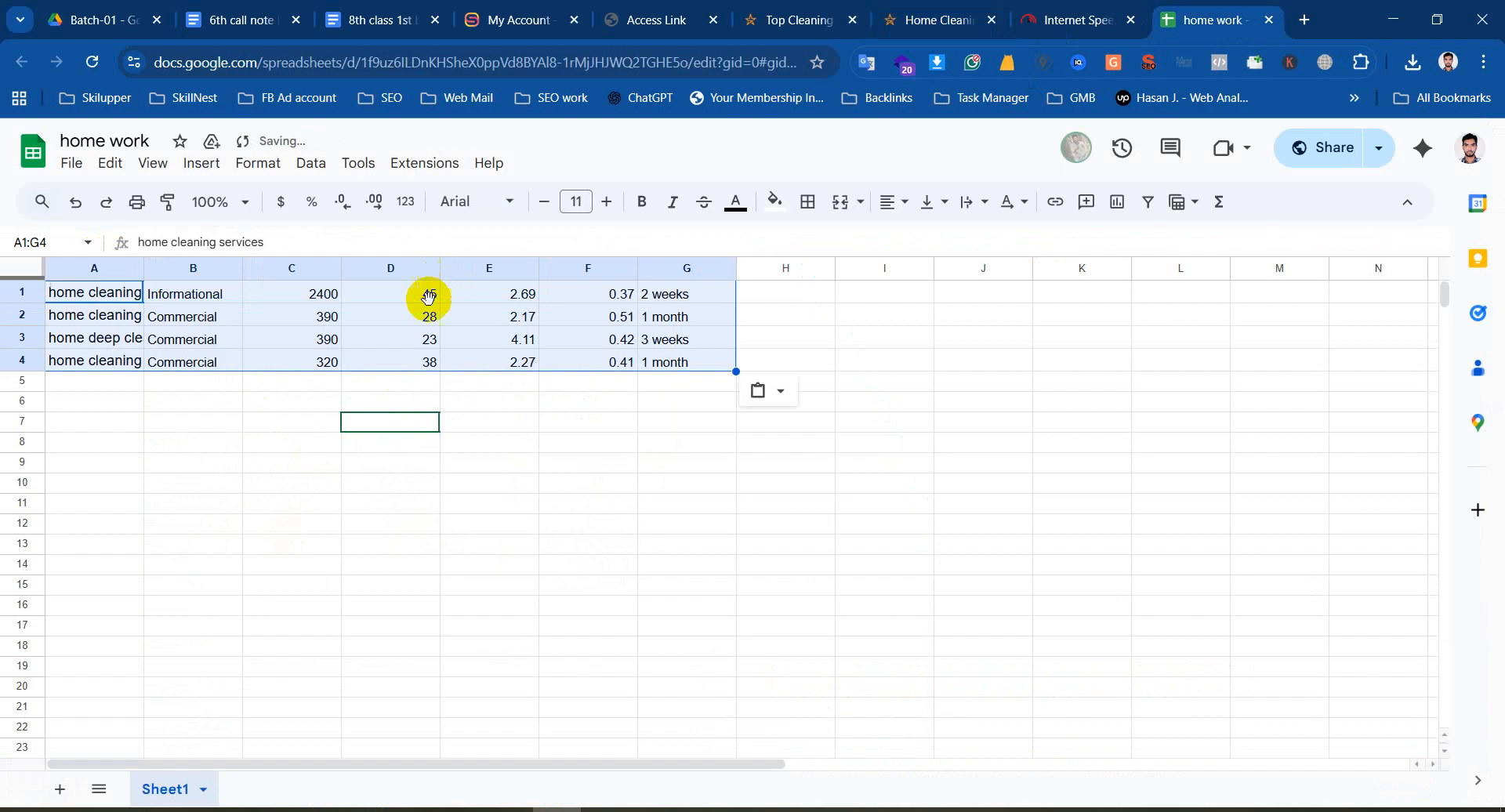
{"action": "left_click", "coordinate": [390, 442]}
{"action": "left_click", "coordinate": [24, 266]}
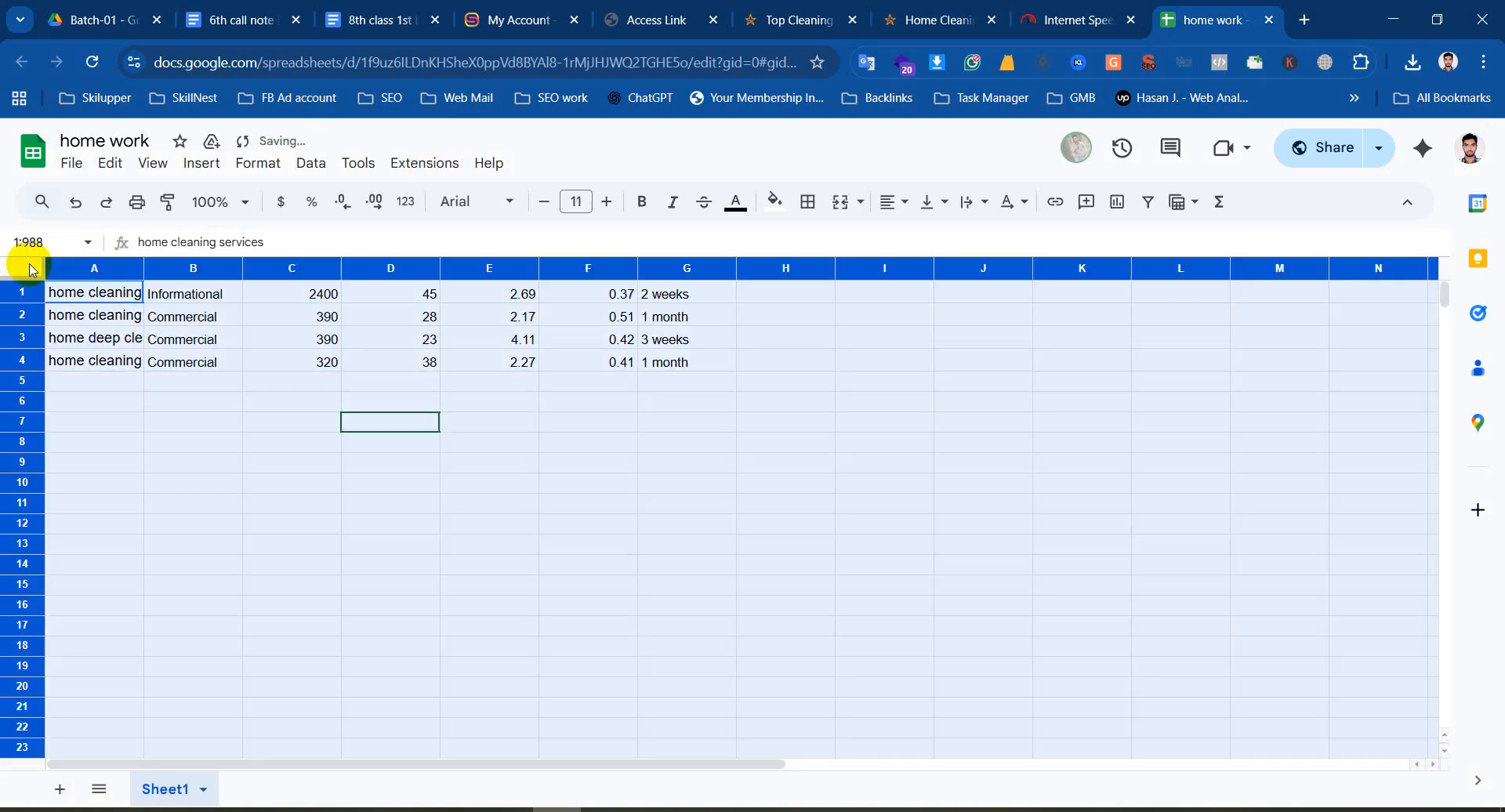
{"action": "right_click", "coordinate": [25, 265]}
{"action": "left_click", "coordinate": [504, 477]}
Insert an empty row above the keyword data and an empty column before the keyword column
{"action": "left_click", "coordinate": [16, 294]}
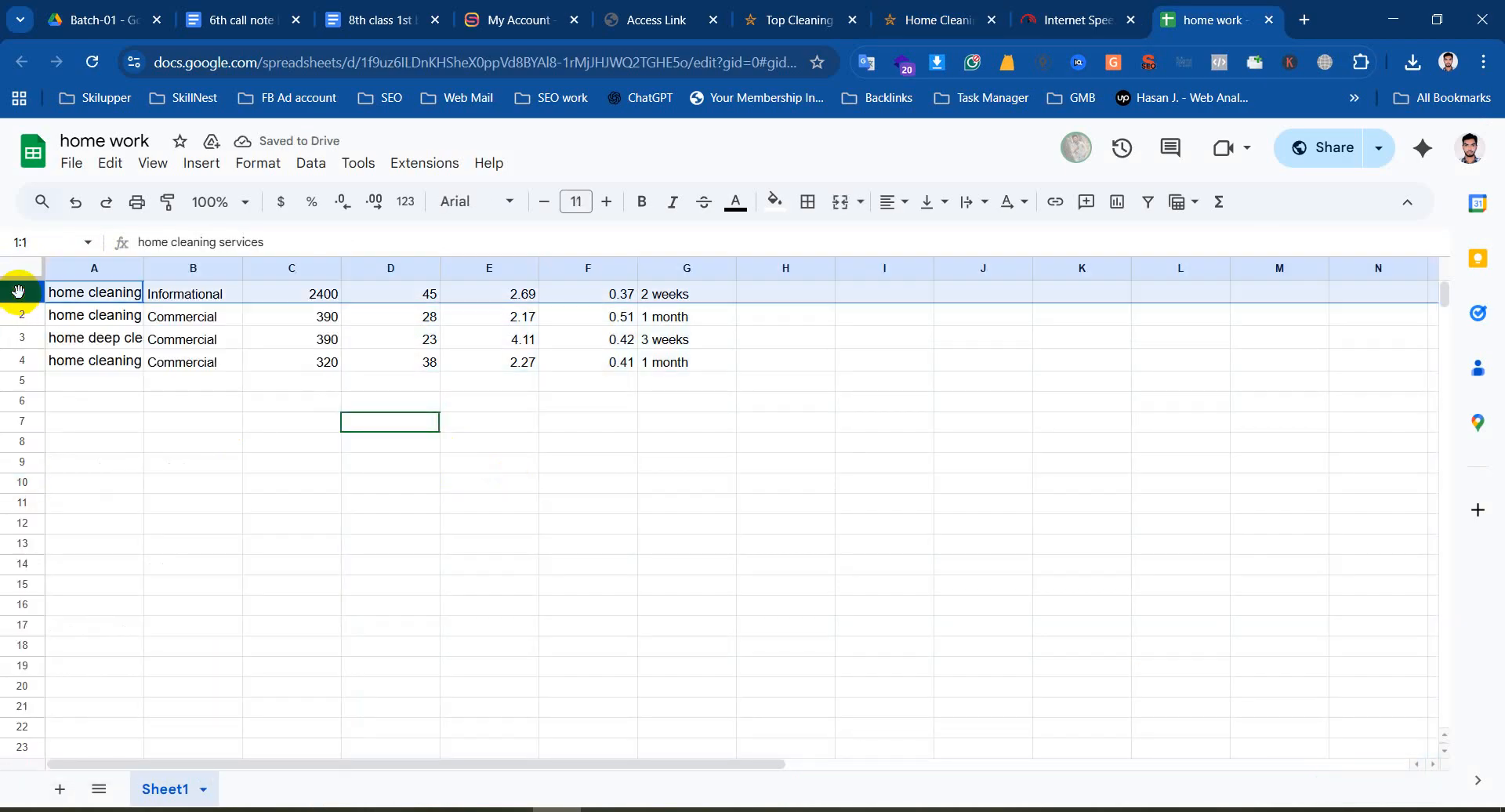
{"action": "right_click", "coordinate": [16, 295]}
{"action": "left_click", "coordinate": [137, 454]}
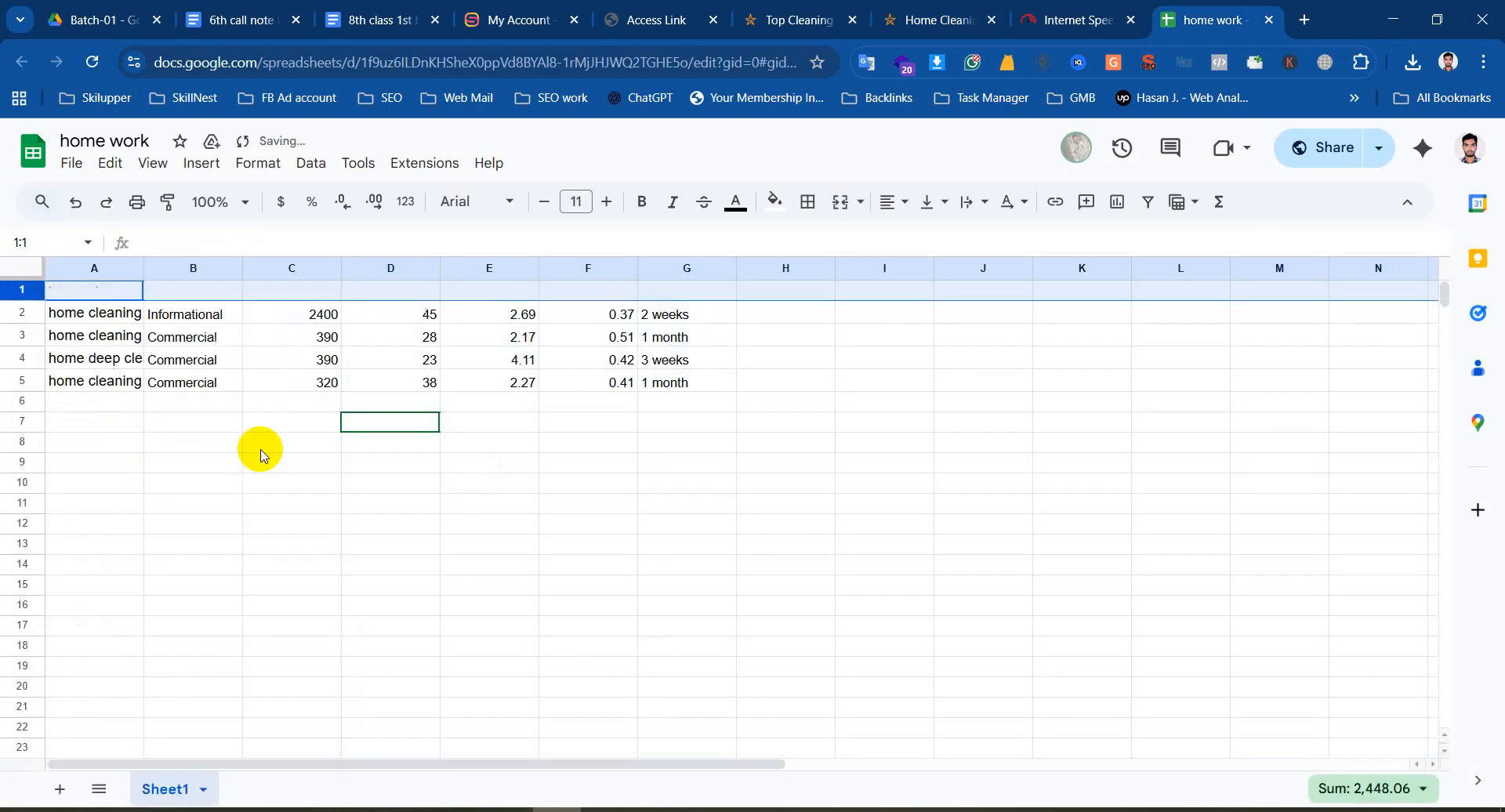
{"action": "double_click", "coordinate": [98, 293]}
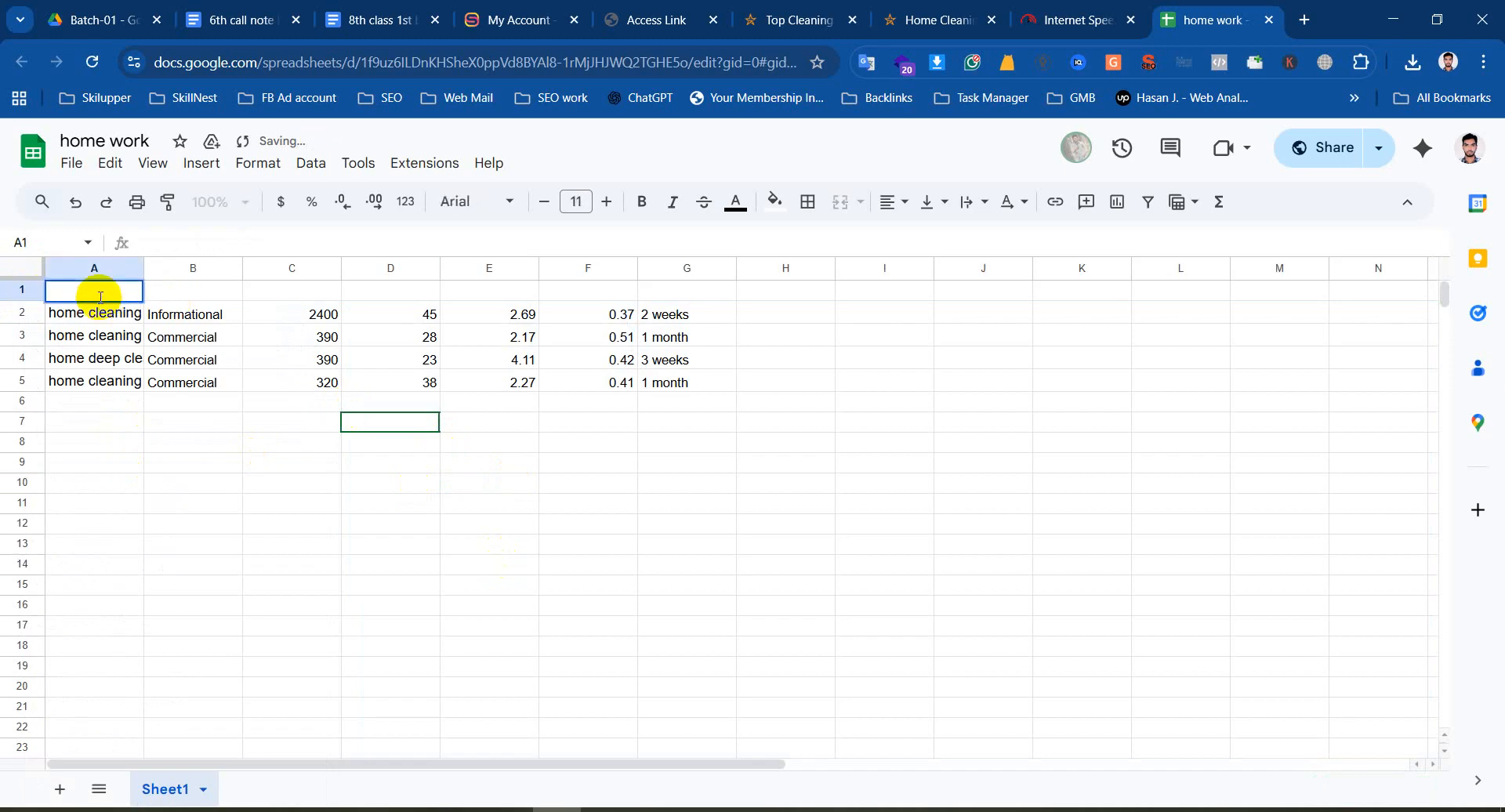
{"action": "left_click", "coordinate": [72, 263]}
{"action": "right_click", "coordinate": [70, 263]}
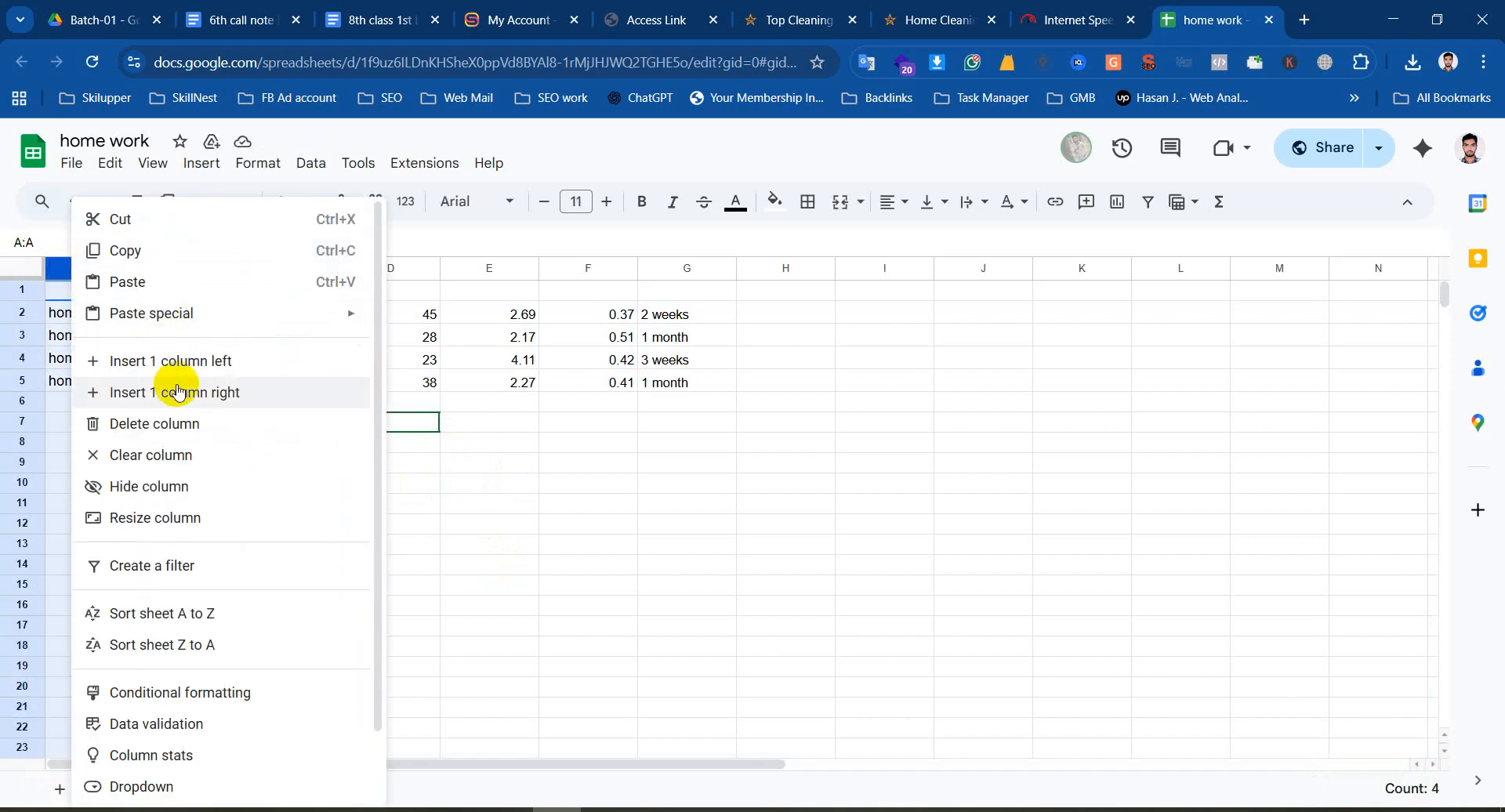
{"action": "left_click", "coordinate": [171, 360]}
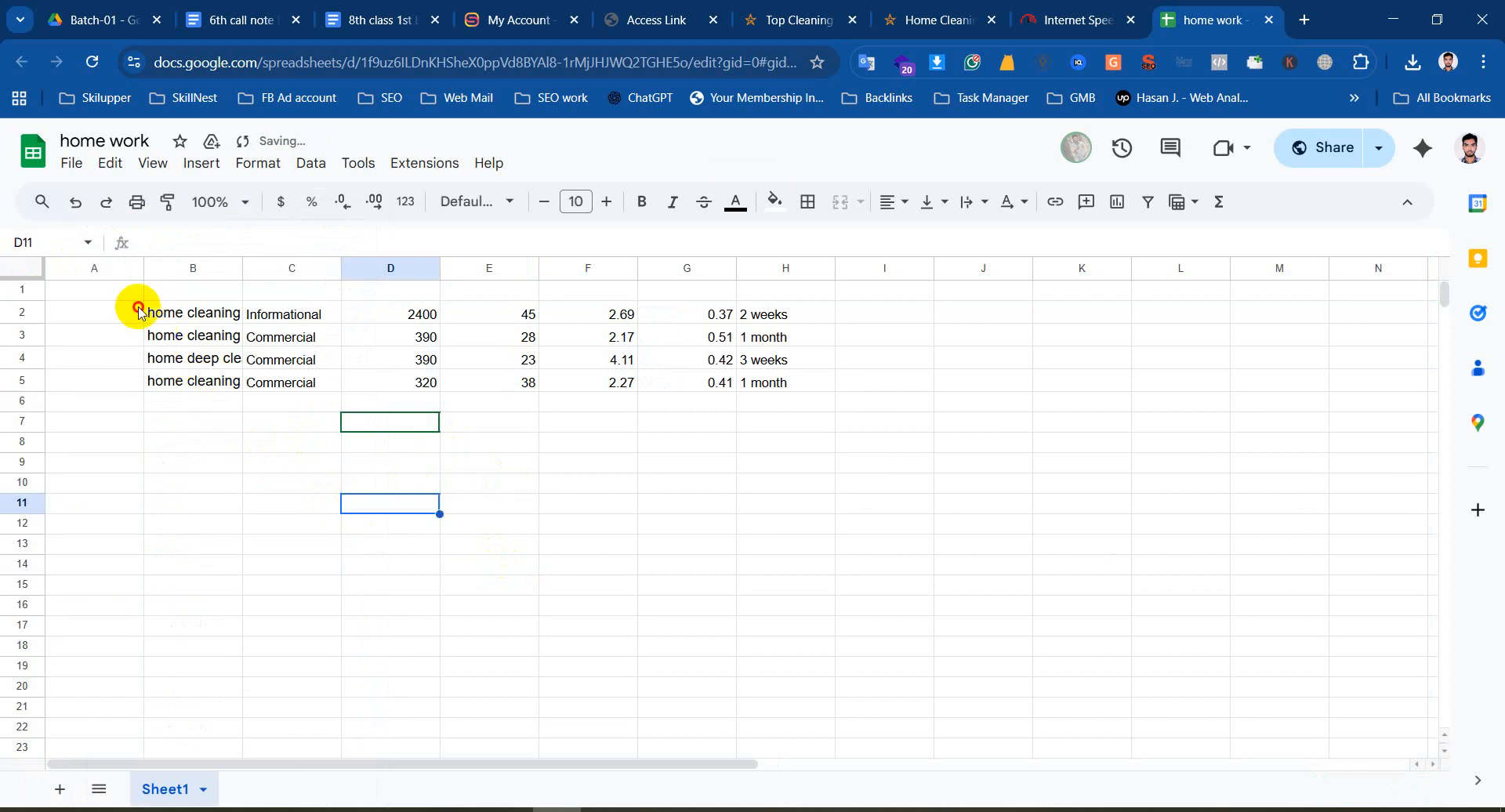
Enter the column headers SL, Keywords, Intent, SV and KD in cells A1 to E1
{"action": "double_click", "coordinate": [108, 287]}
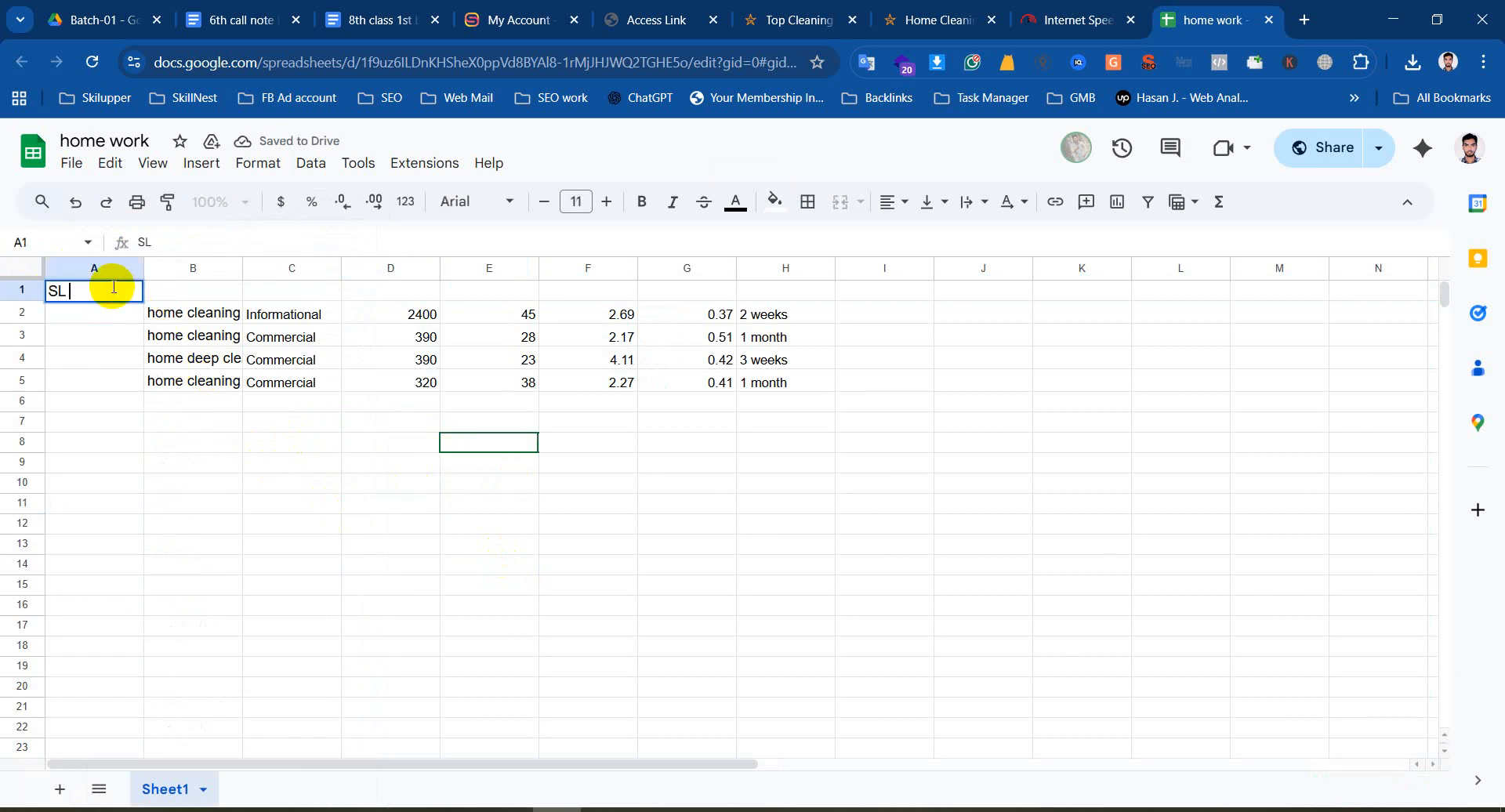
{"action": "left_click", "coordinate": [174, 290]}
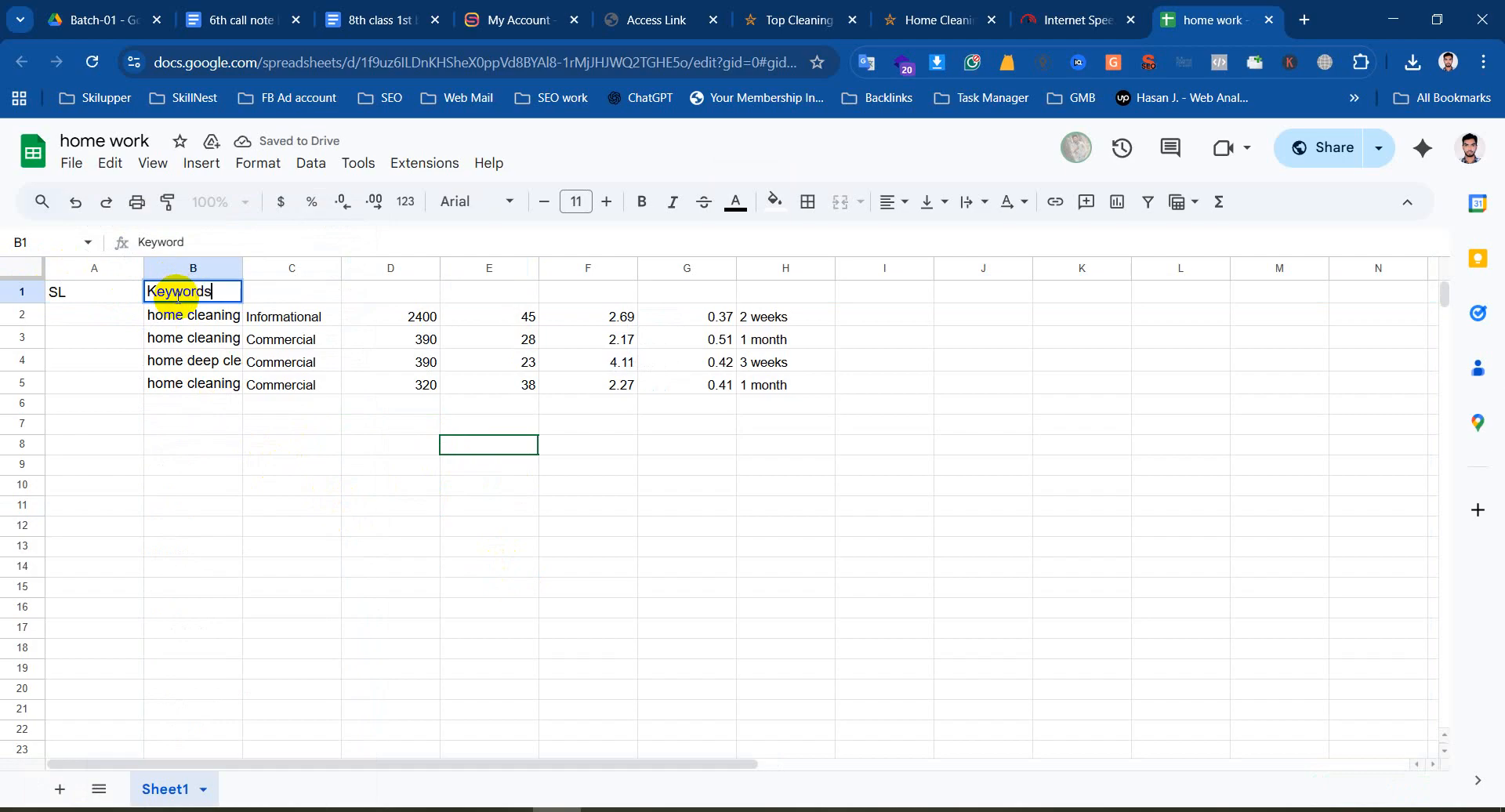
{"action": "left_click", "coordinate": [309, 284]}
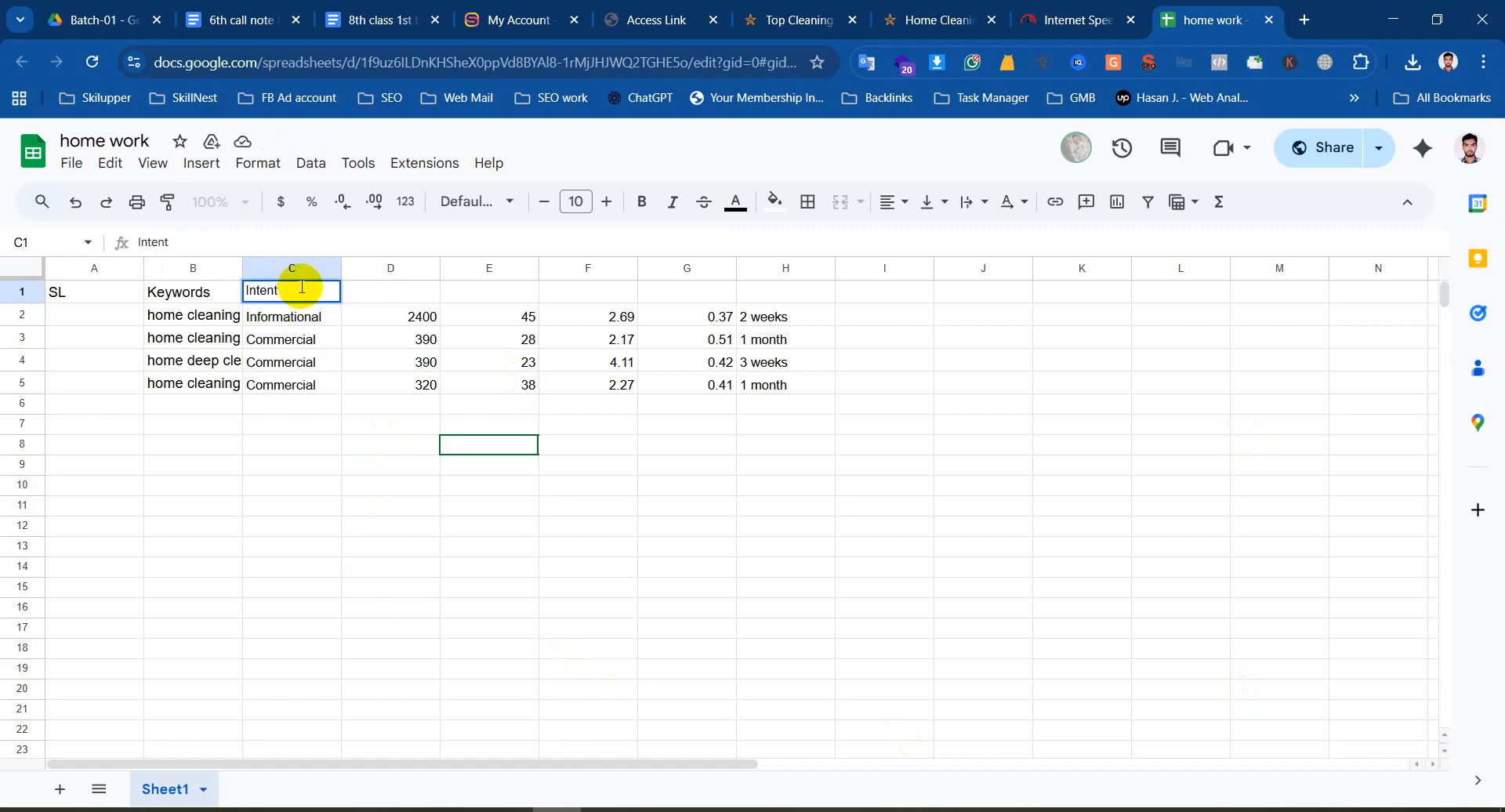
{"action": "left_click", "coordinate": [388, 303]}
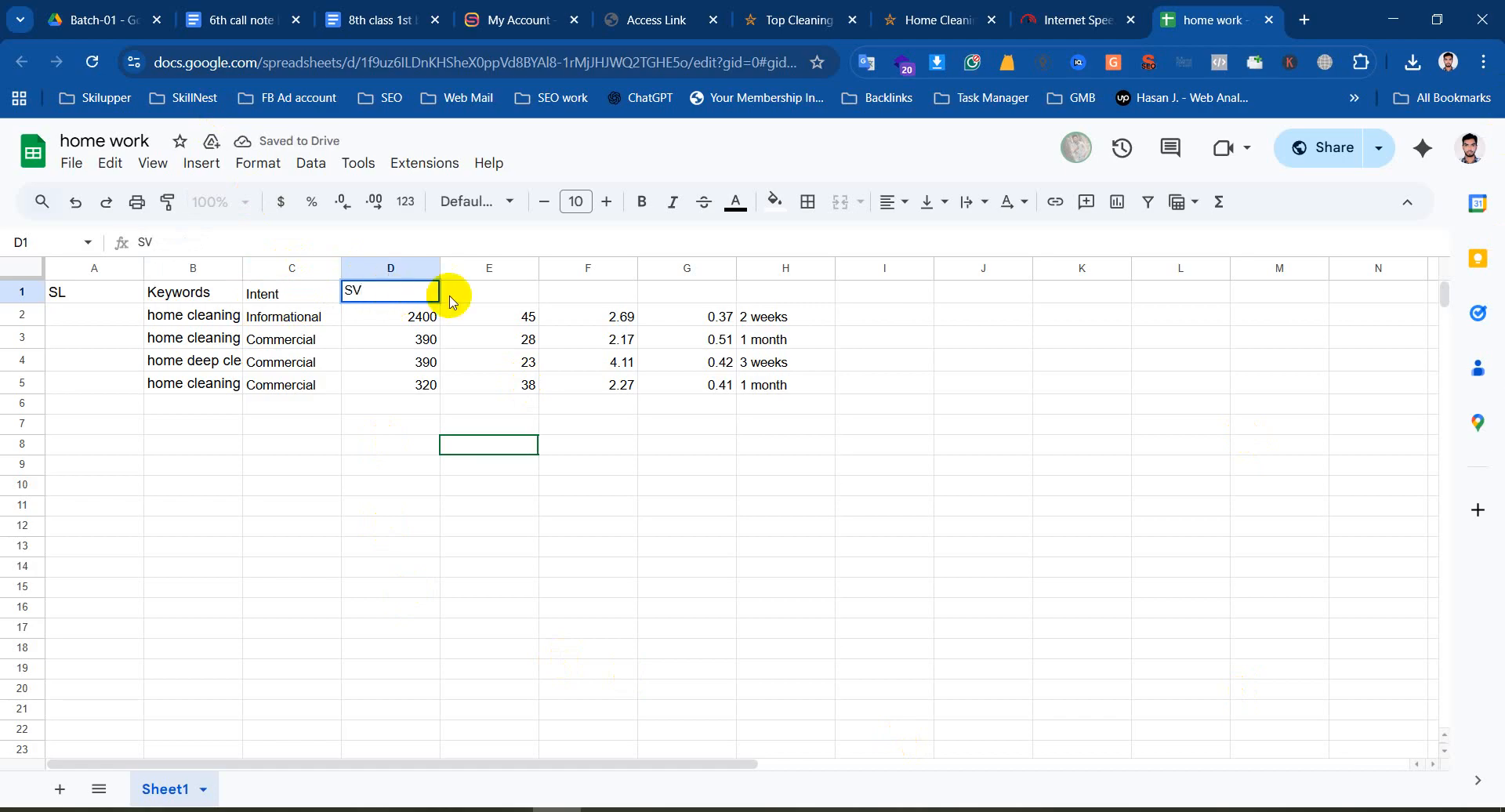
{"action": "double_click", "coordinate": [504, 292]}
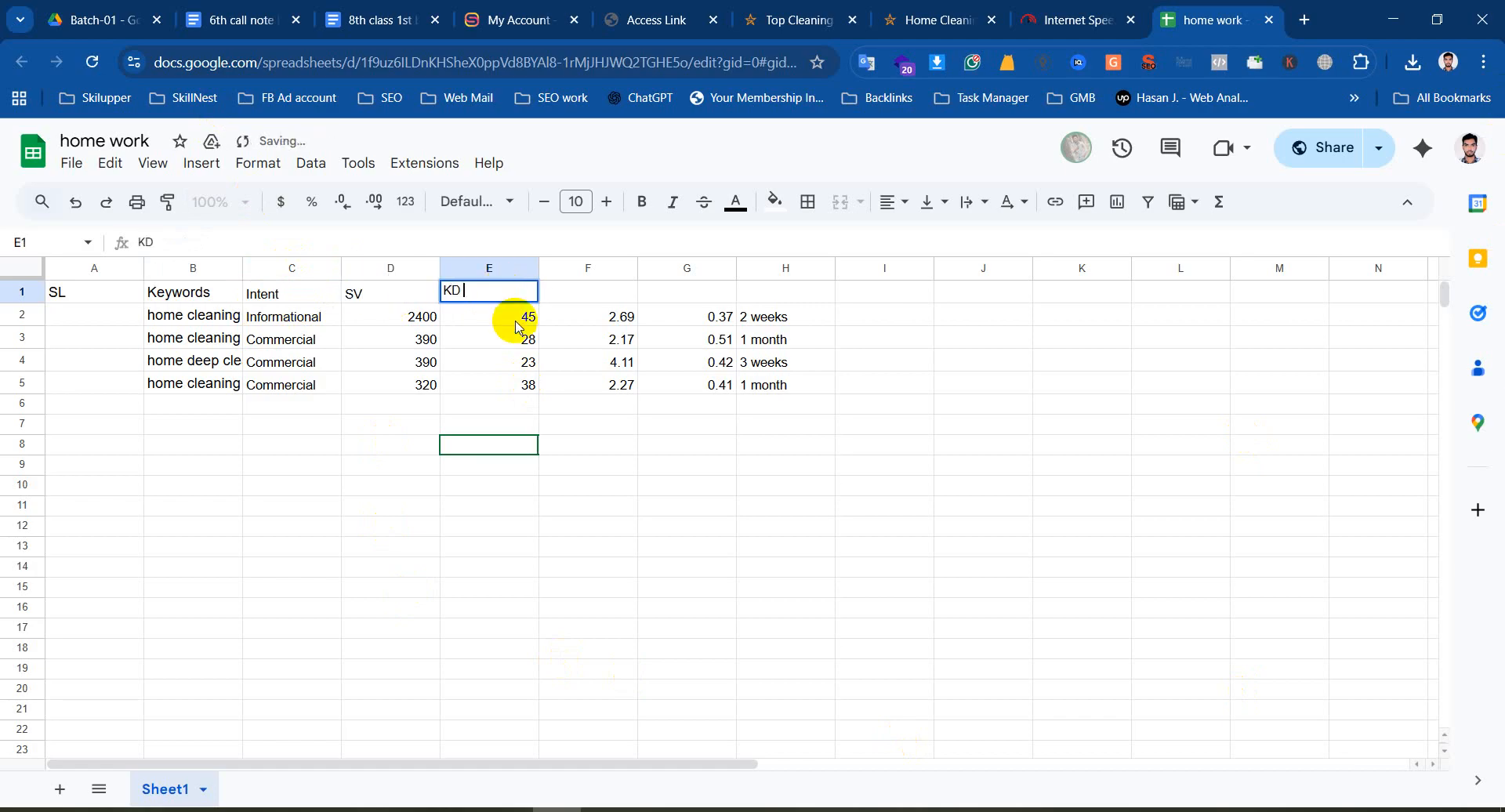
{"action": "left_click", "coordinate": [682, 463]}
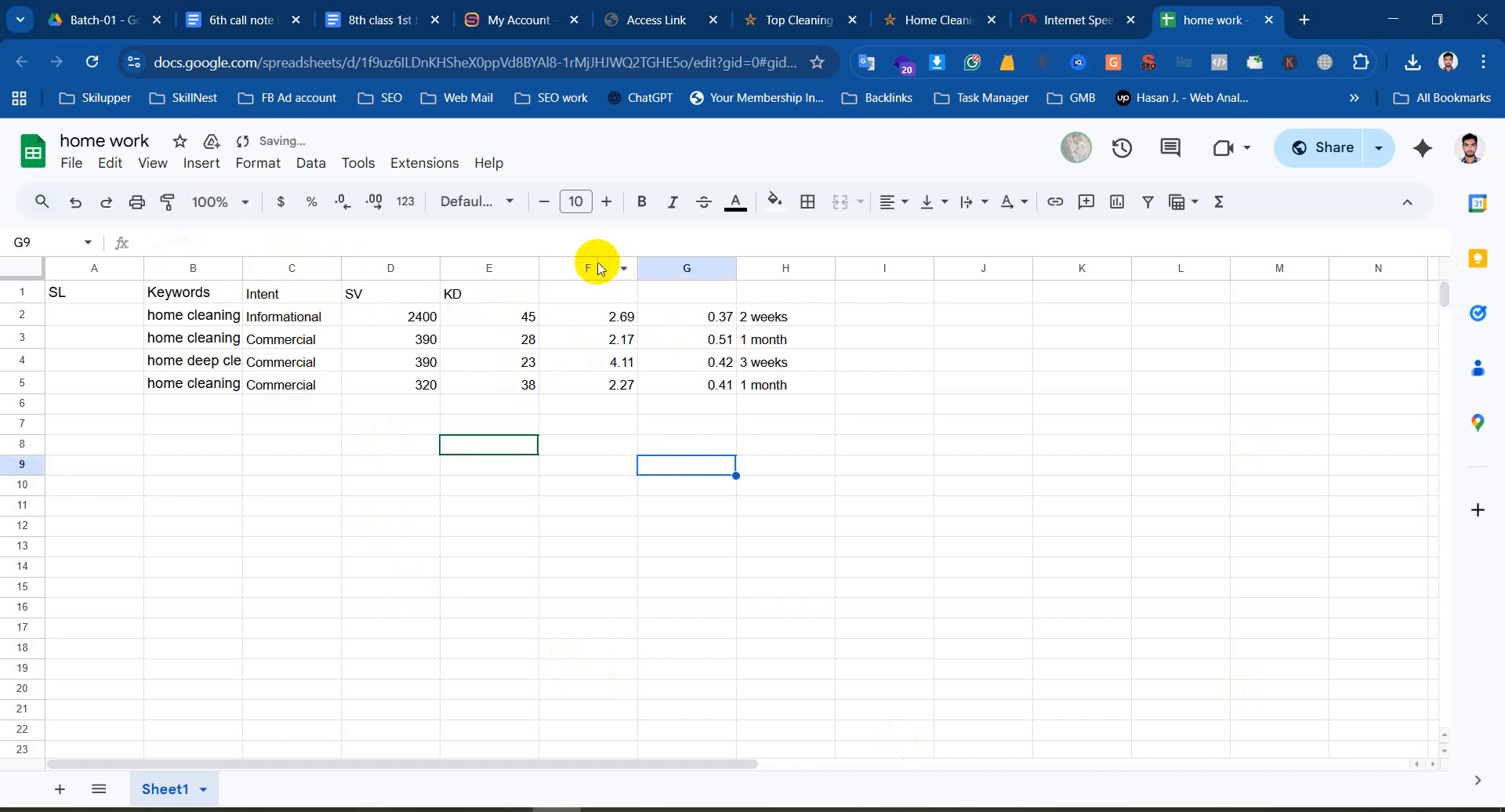
Delete the unneeded metric columns F to H from the keyword sheet
{"action": "left_click_drag", "start_coordinate": [591, 268], "coordinate": [767, 268]}
{"action": "right_click", "coordinate": [753, 273]}
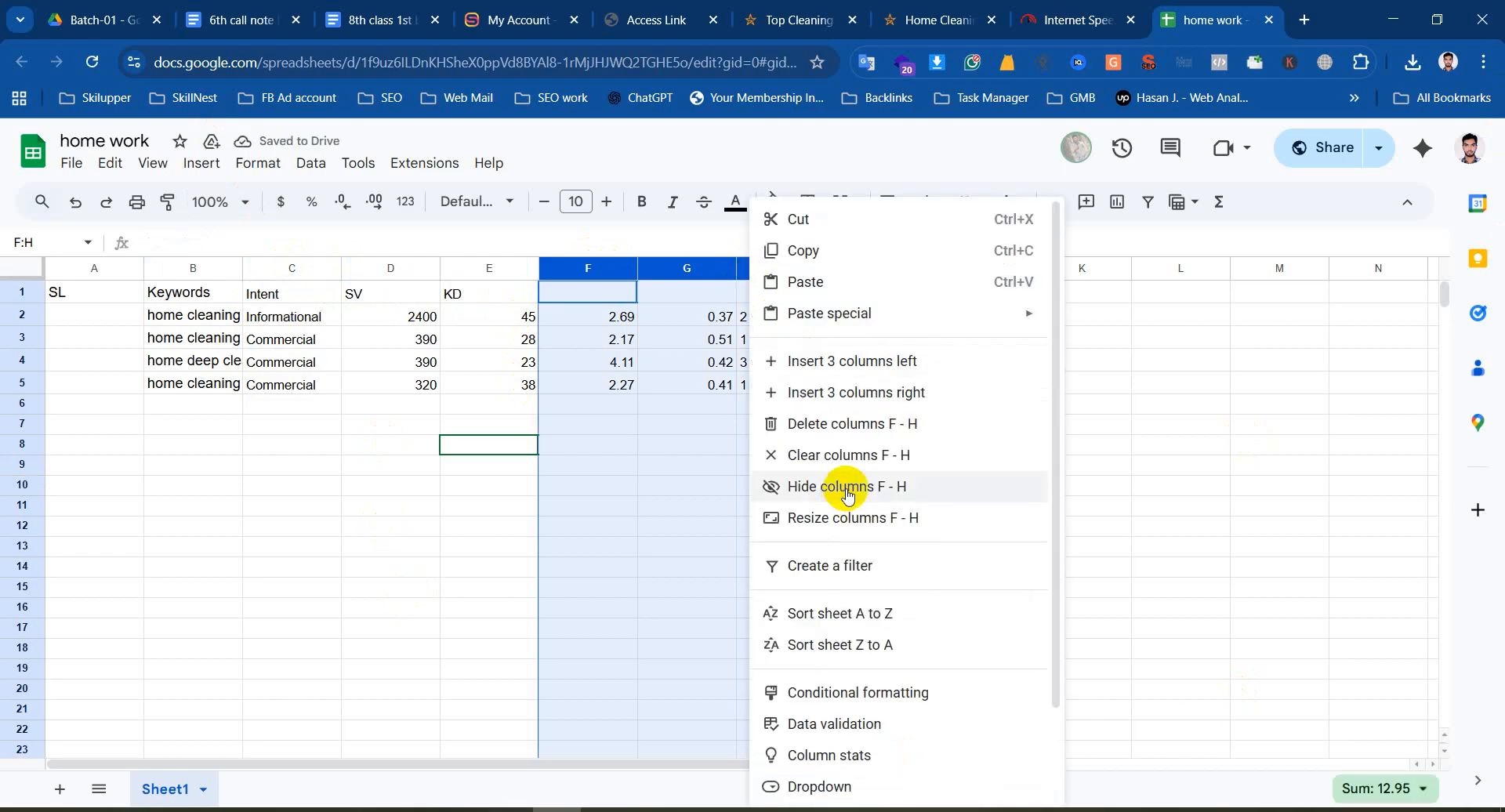
{"action": "left_click", "coordinate": [877, 436]}
{"action": "left_click", "coordinate": [624, 467]}
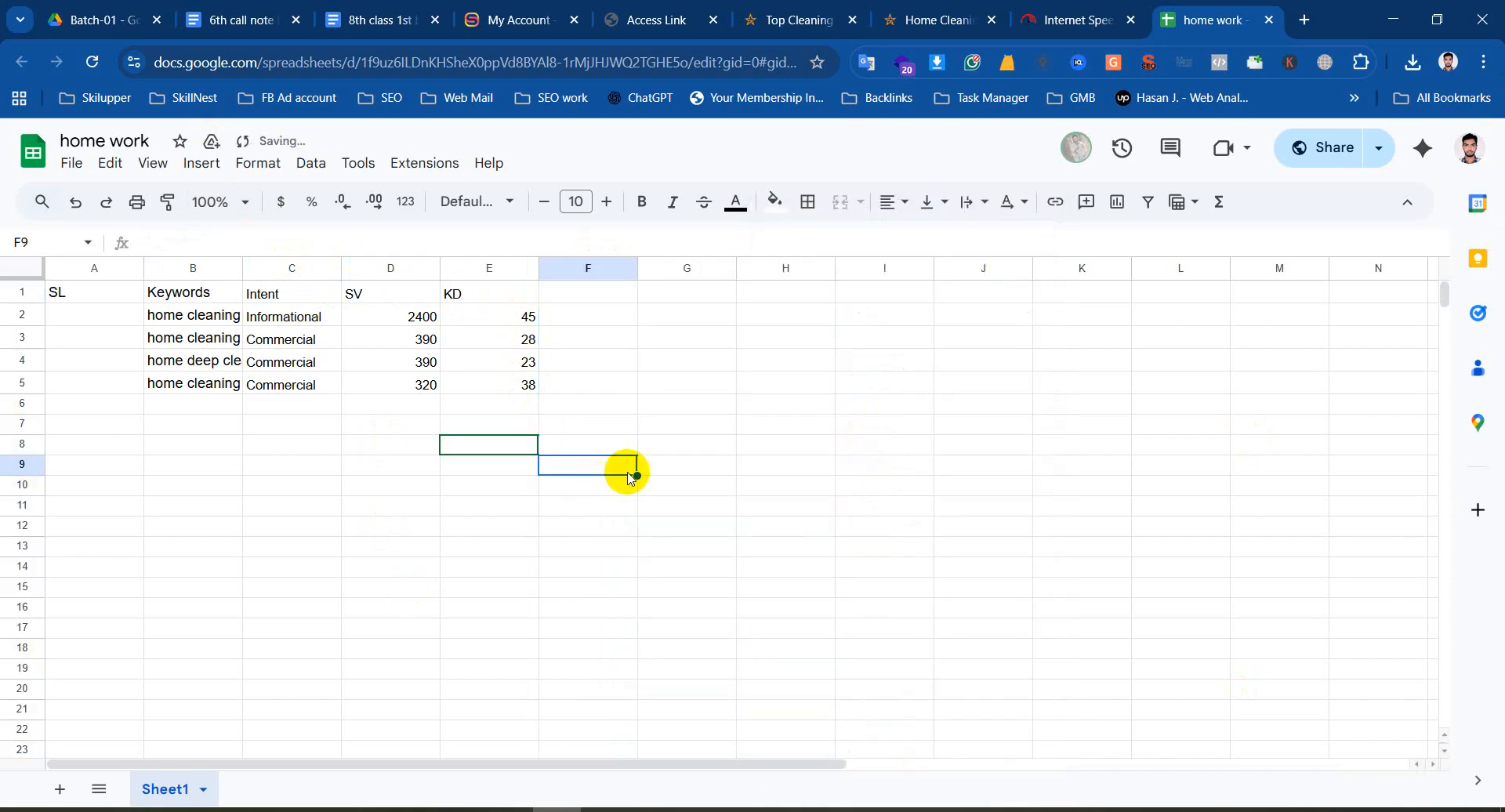
Number the four keyword rows 1 to 4 in the SL column, cells A2 to A5
{"action": "left_click", "coordinate": [91, 321]}
{"action": "type", "text": "1"}
{"action": "key", "text": "Return"}
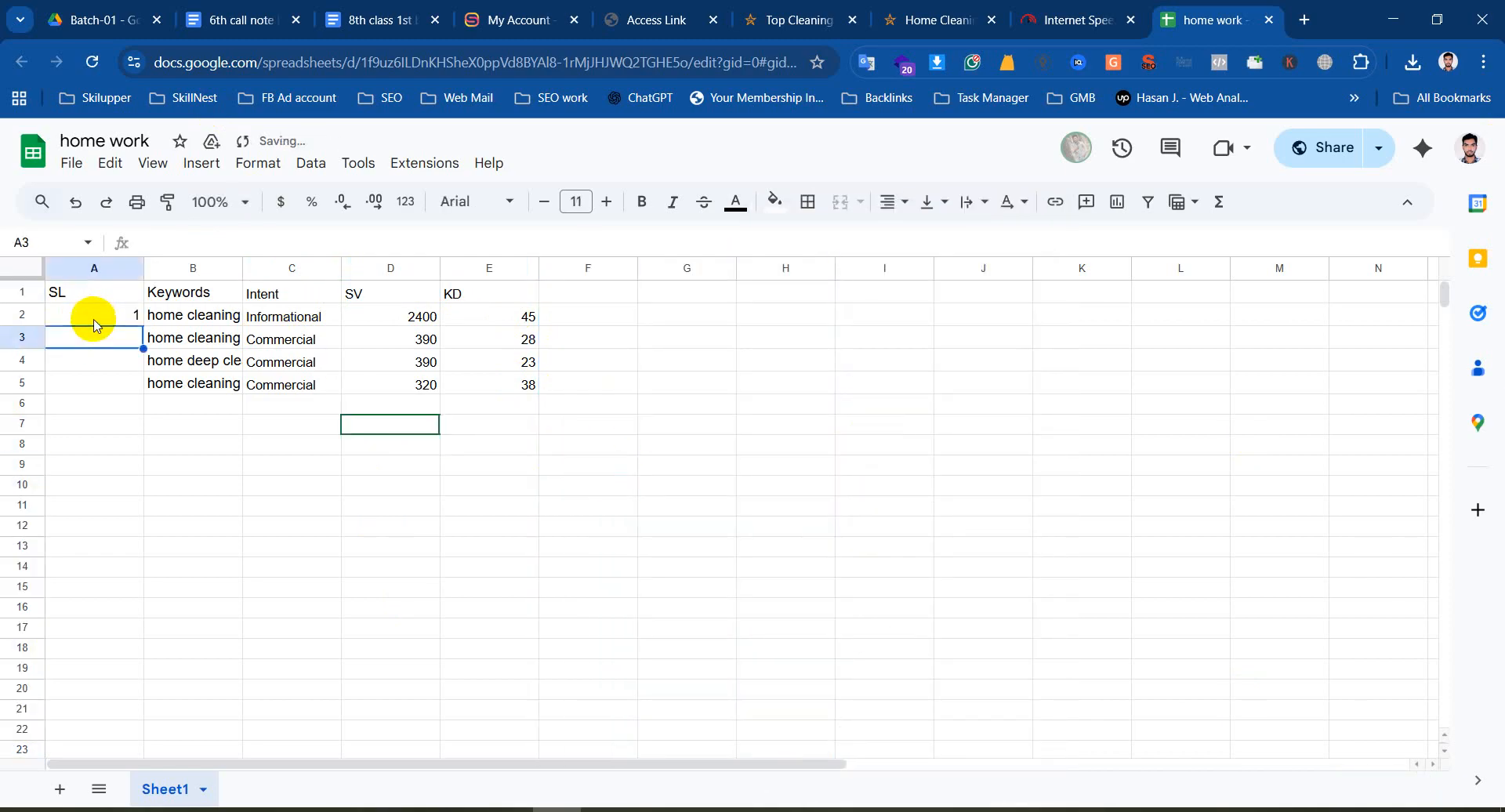
{"action": "type", "text": "2"}
{"action": "key", "text": "Return"}
{"action": "type", "text": "3"}
{"action": "key", "text": "Return"}
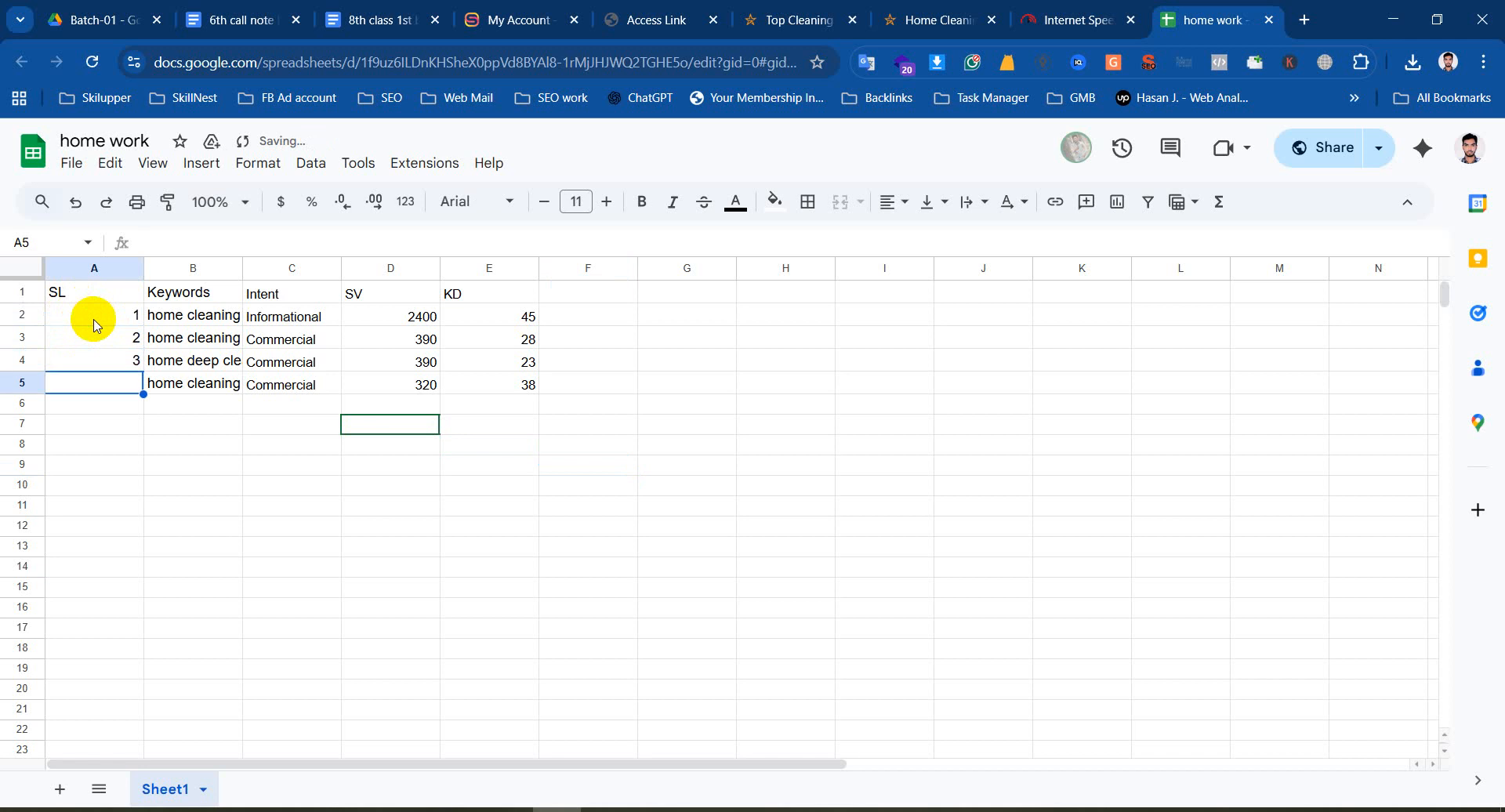
{"action": "type", "text": "4"}
{"action": "key", "text": "Return"}
Center-align the contents of the entire SL column
{"action": "left_click", "coordinate": [108, 261]}
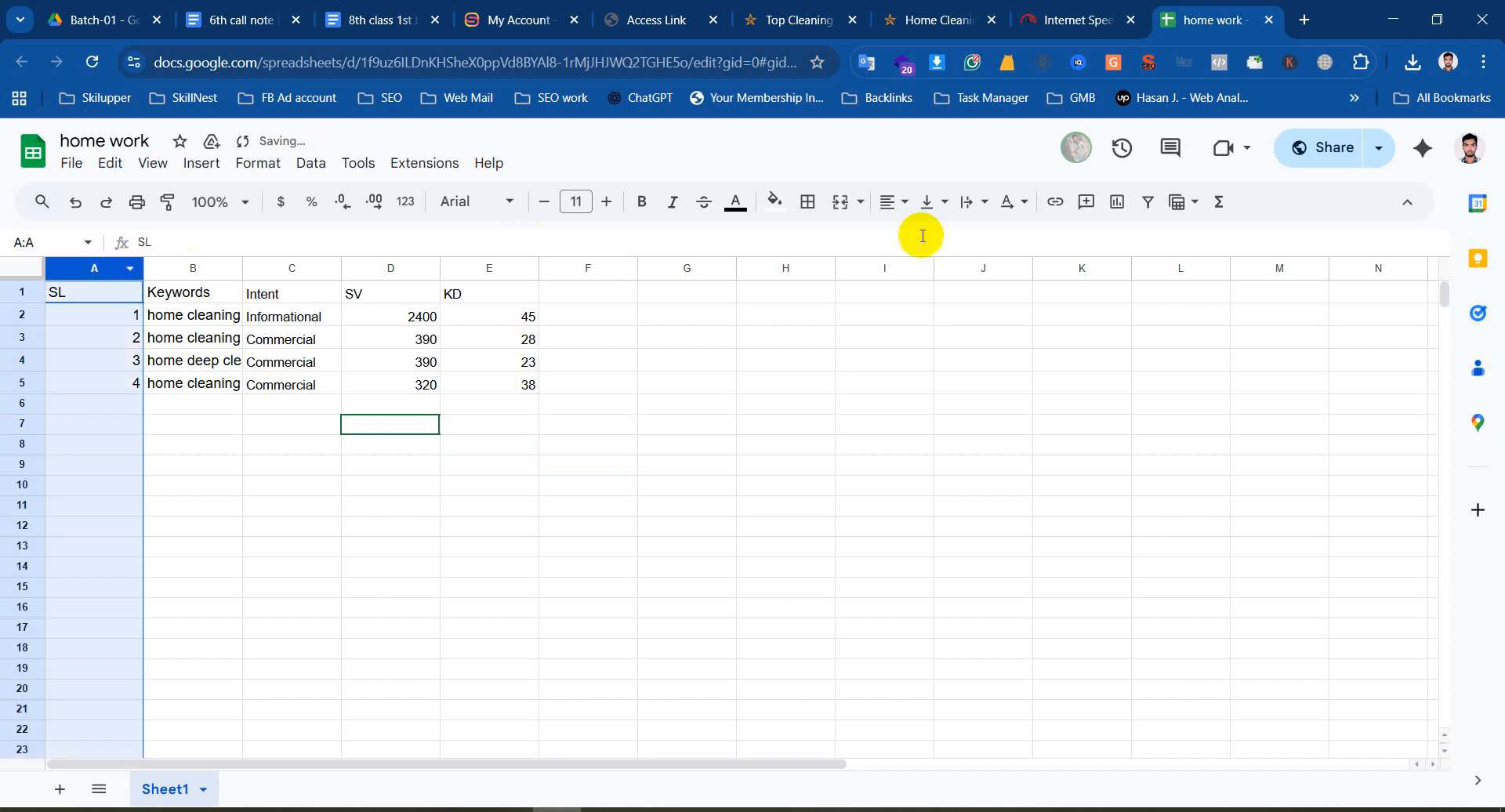
{"action": "left_click", "coordinate": [898, 201]}
{"action": "left_click", "coordinate": [925, 238]}
{"action": "left_click", "coordinate": [122, 502]}
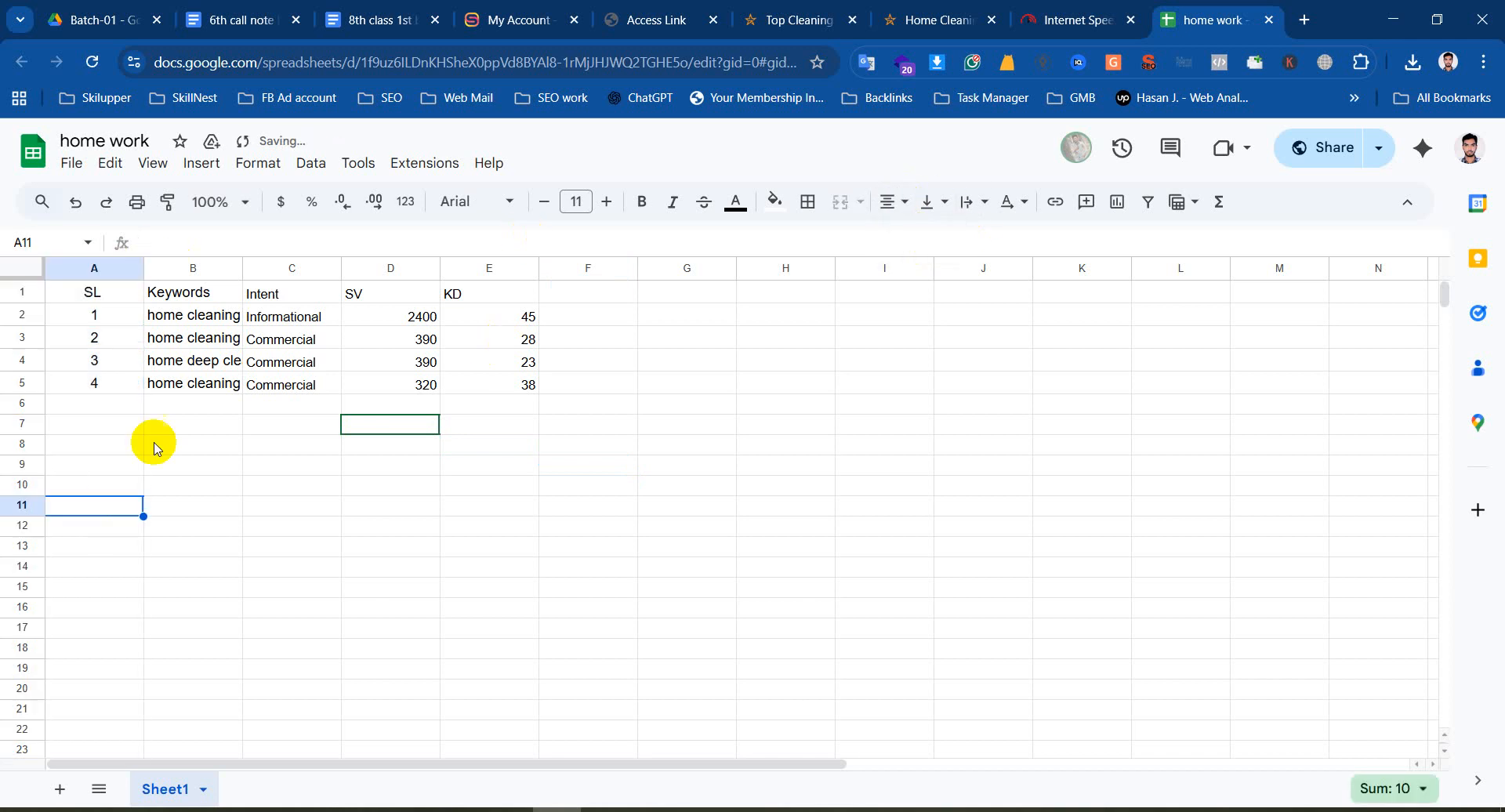
Fill the header cells A1 to E1 with yellow and make their text bold
{"action": "left_click_drag", "start_coordinate": [118, 293], "coordinate": [480, 305]}
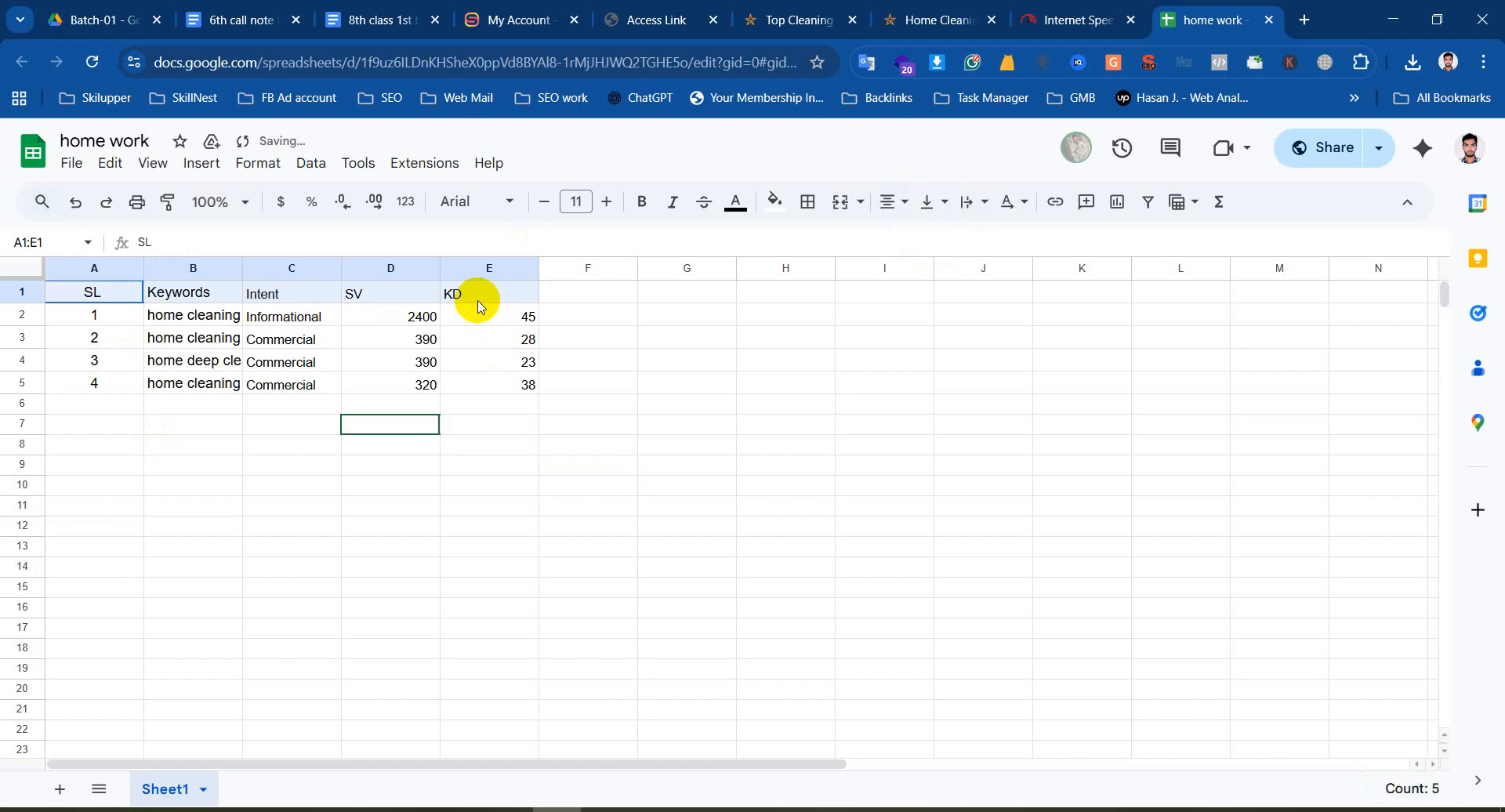
{"action": "left_click", "coordinate": [774, 201]}
{"action": "left_click", "coordinate": [847, 294]}
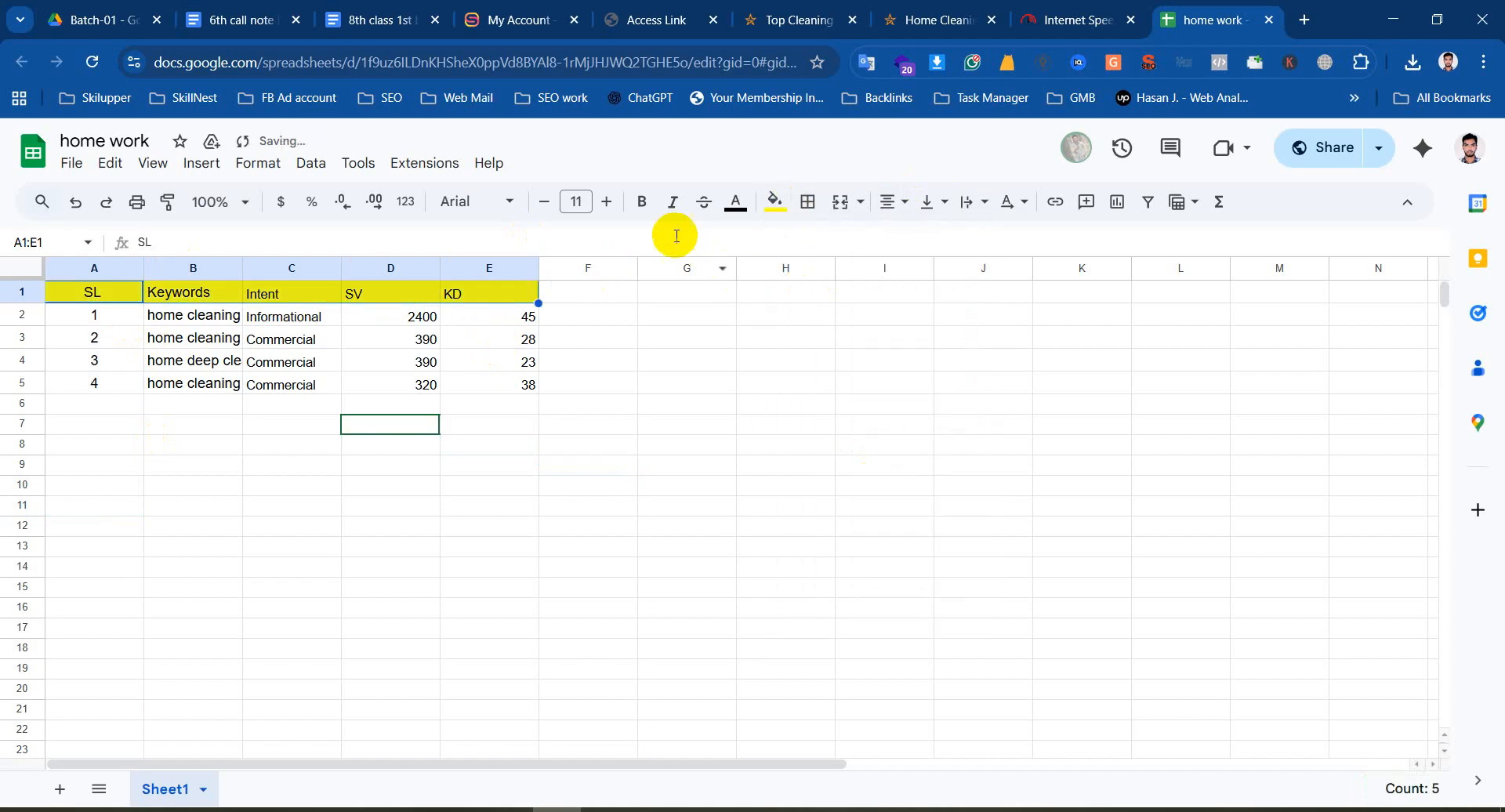
{"action": "left_click", "coordinate": [643, 204]}
{"action": "left_click", "coordinate": [497, 463]}
Center-align the header text in cells A1 to E1
{"action": "left_click_drag", "start_coordinate": [118, 292], "coordinate": [510, 292]}
{"action": "left_click", "coordinate": [894, 201]}
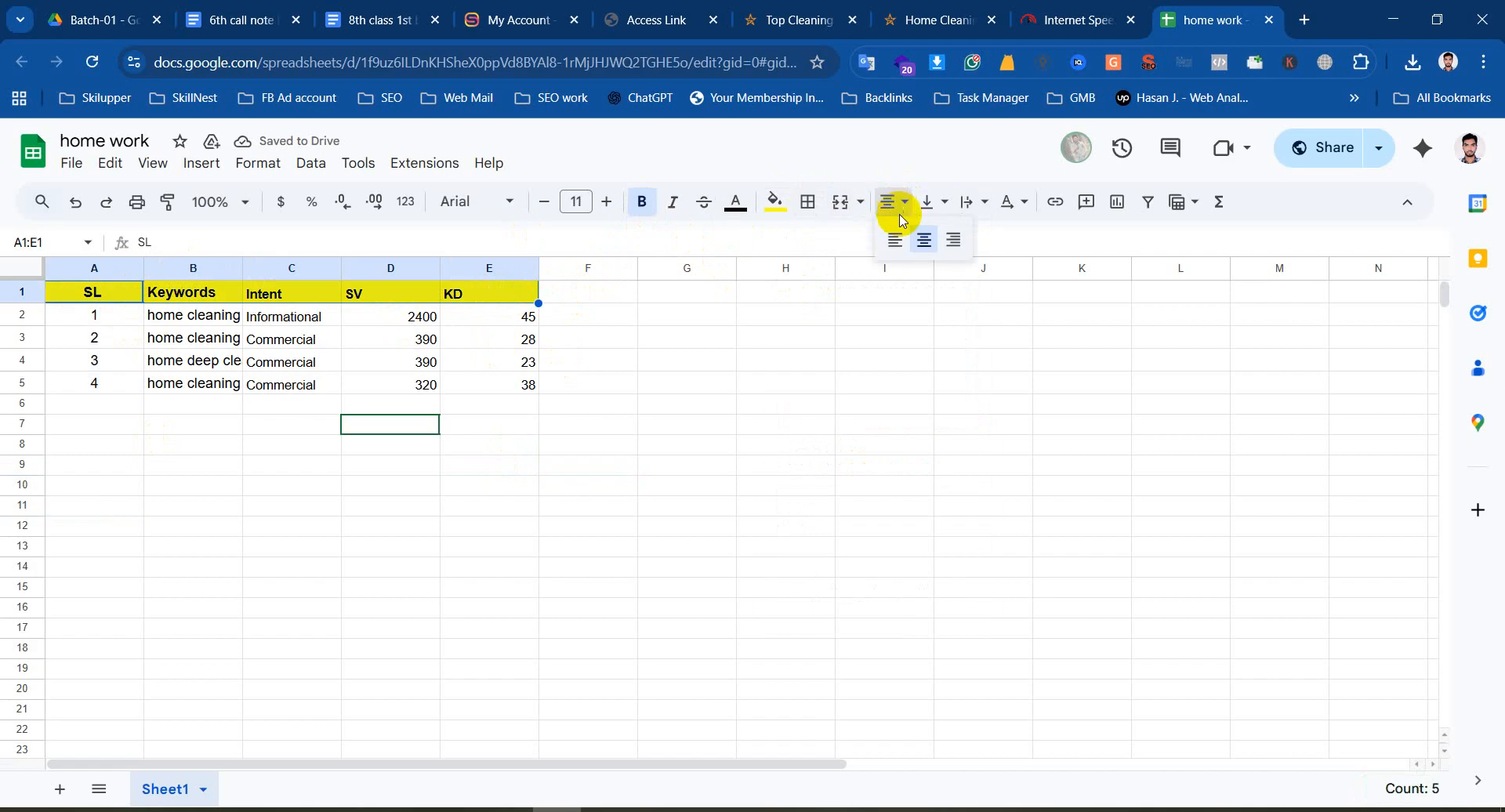
{"action": "left_click", "coordinate": [924, 239]}
{"action": "left_click", "coordinate": [225, 486]}
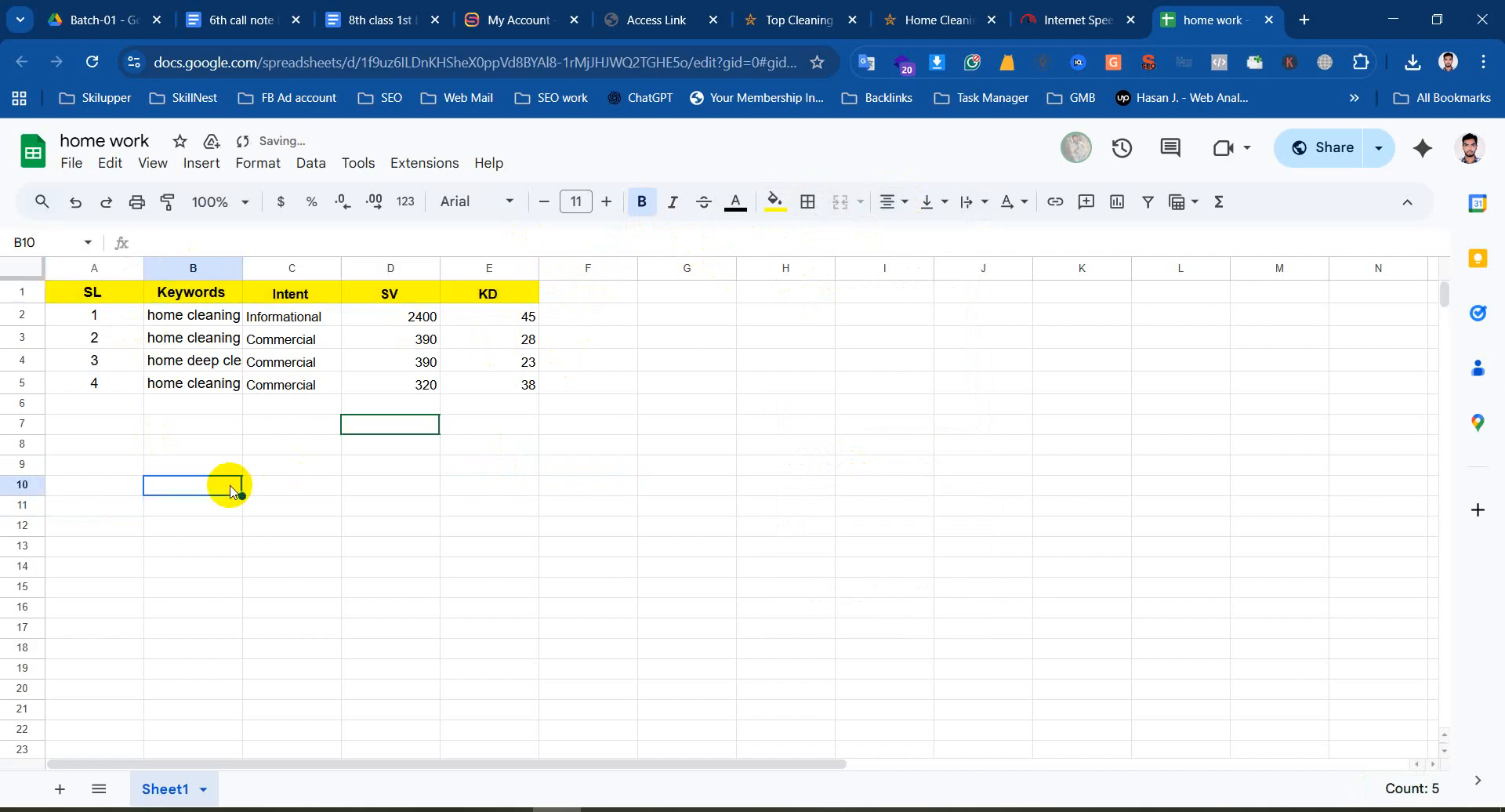
Fit the Keywords column's width to its contents and center-align the Intent, SV and KD columns
{"action": "double_click", "coordinate": [242, 268]}
{"action": "left_click", "coordinate": [278, 442]}
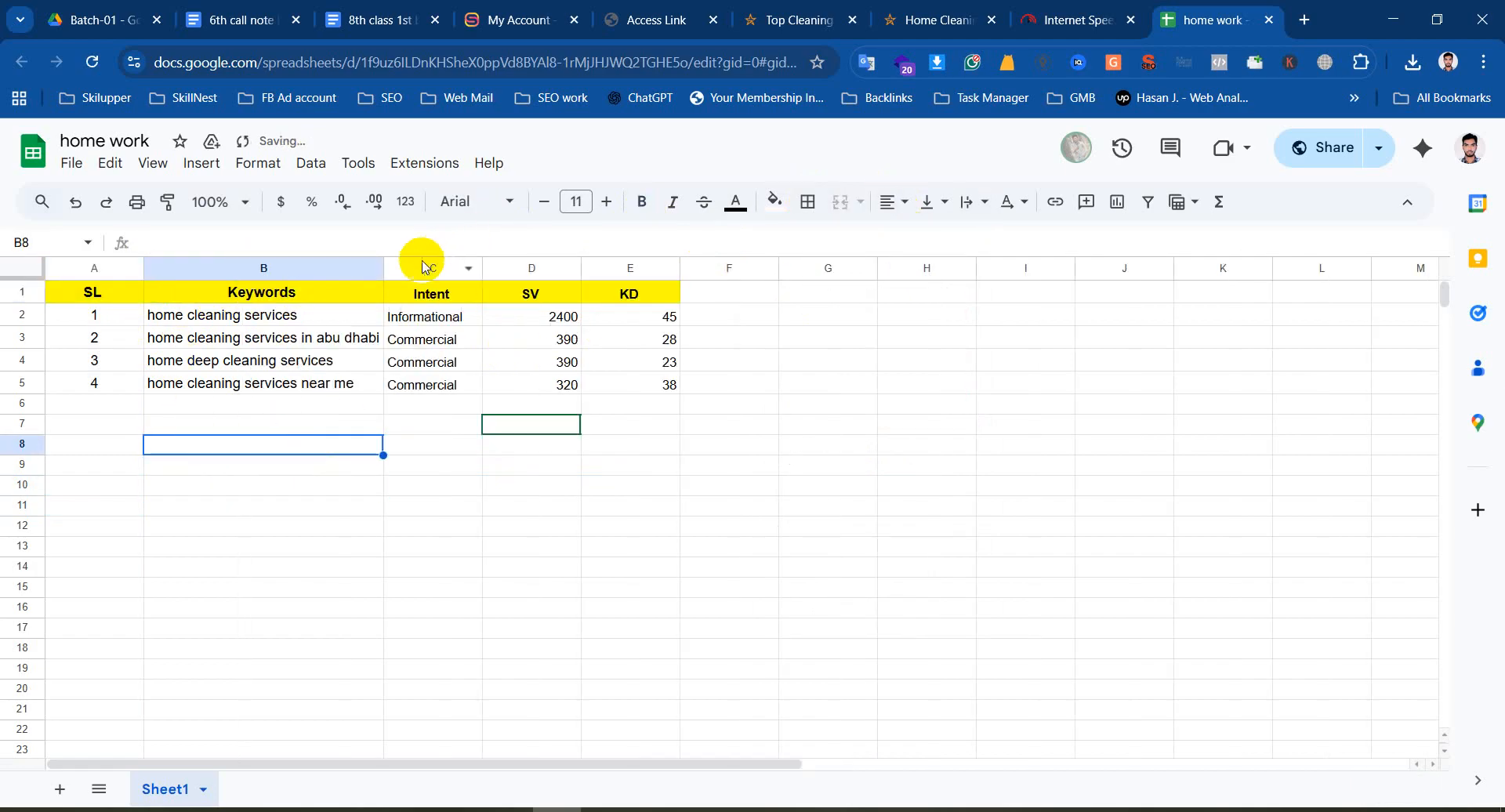
{"action": "left_click_drag", "start_coordinate": [423, 266], "coordinate": [675, 291]}
{"action": "left_click", "coordinate": [893, 202]}
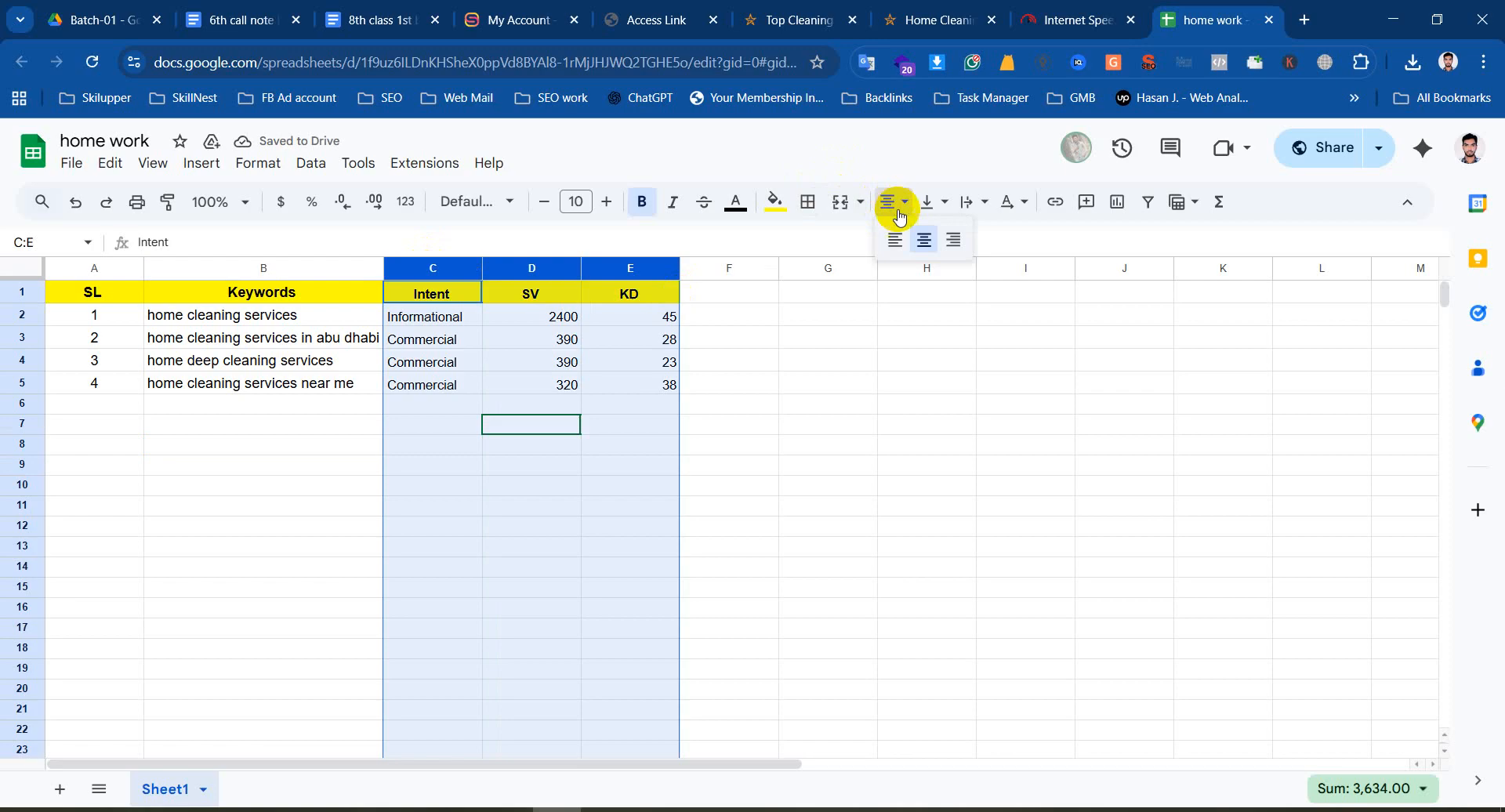
{"action": "left_click", "coordinate": [924, 239]}
{"action": "left_click", "coordinate": [378, 464]}
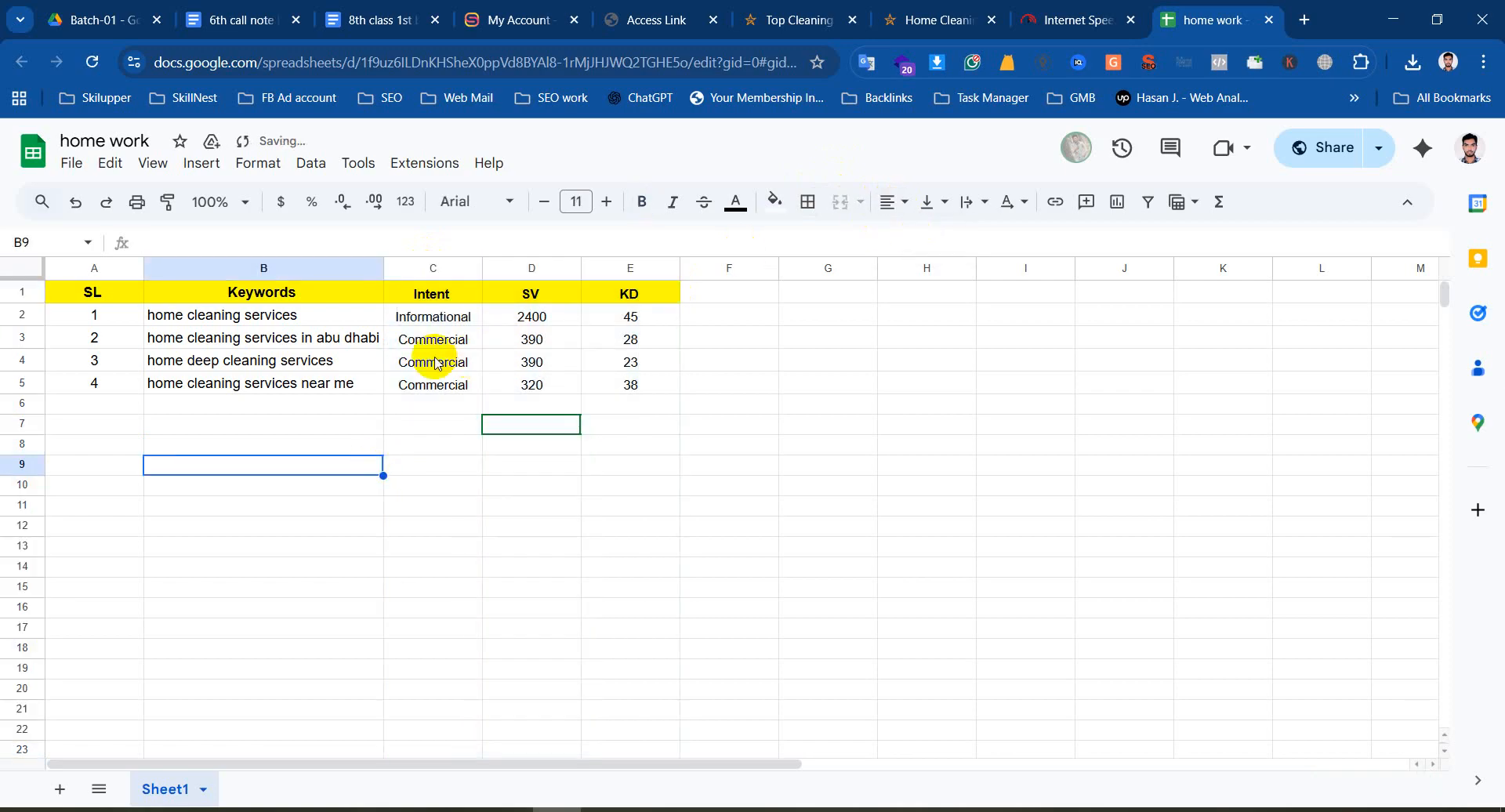
{"action": "left_click", "coordinate": [290, 488]}
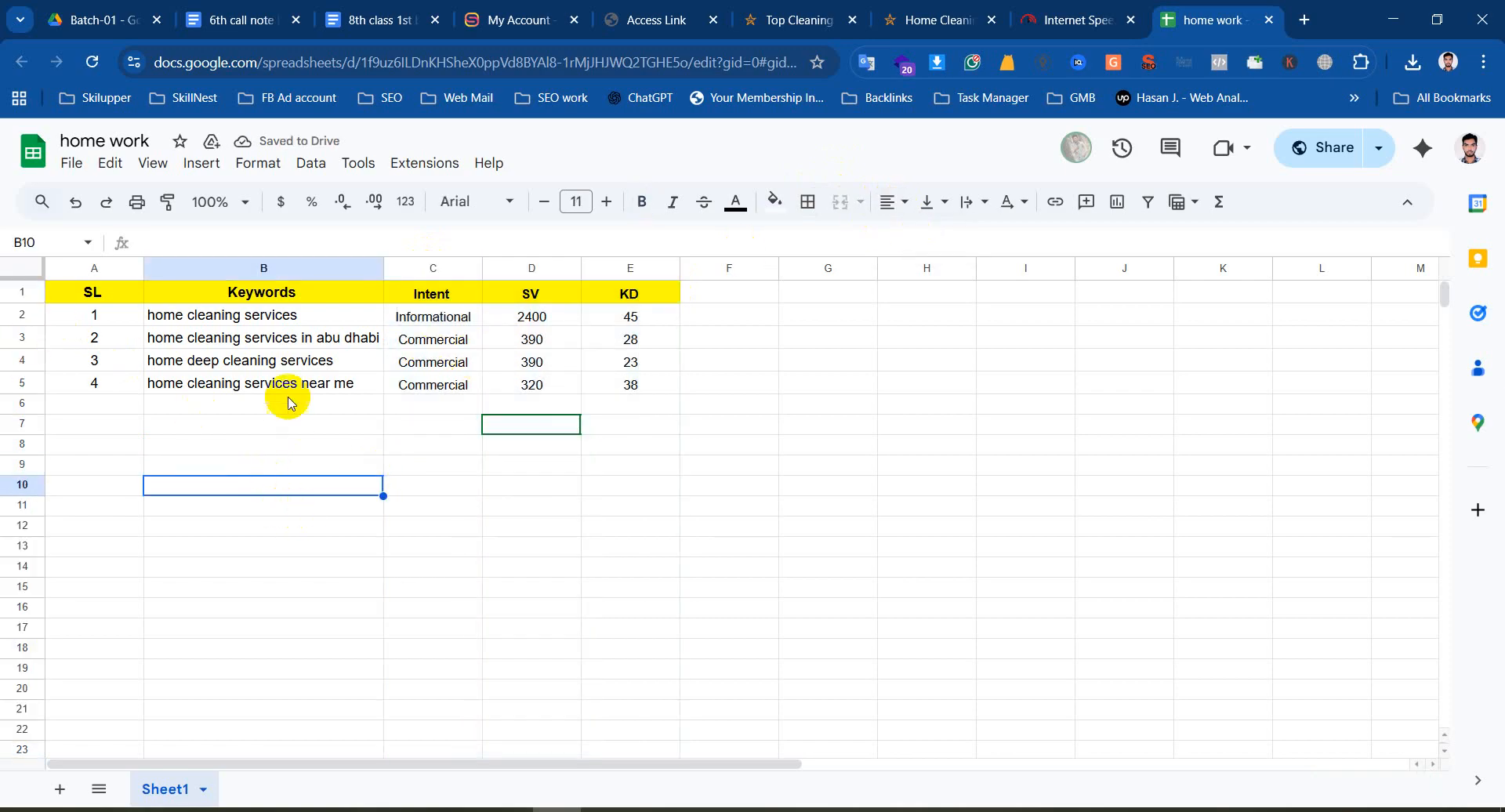
Copy the keyword text "home cleaning services" from cell B2
{"action": "left_click", "coordinate": [327, 315]}
{"action": "triple_click", "coordinate": [327, 315]}
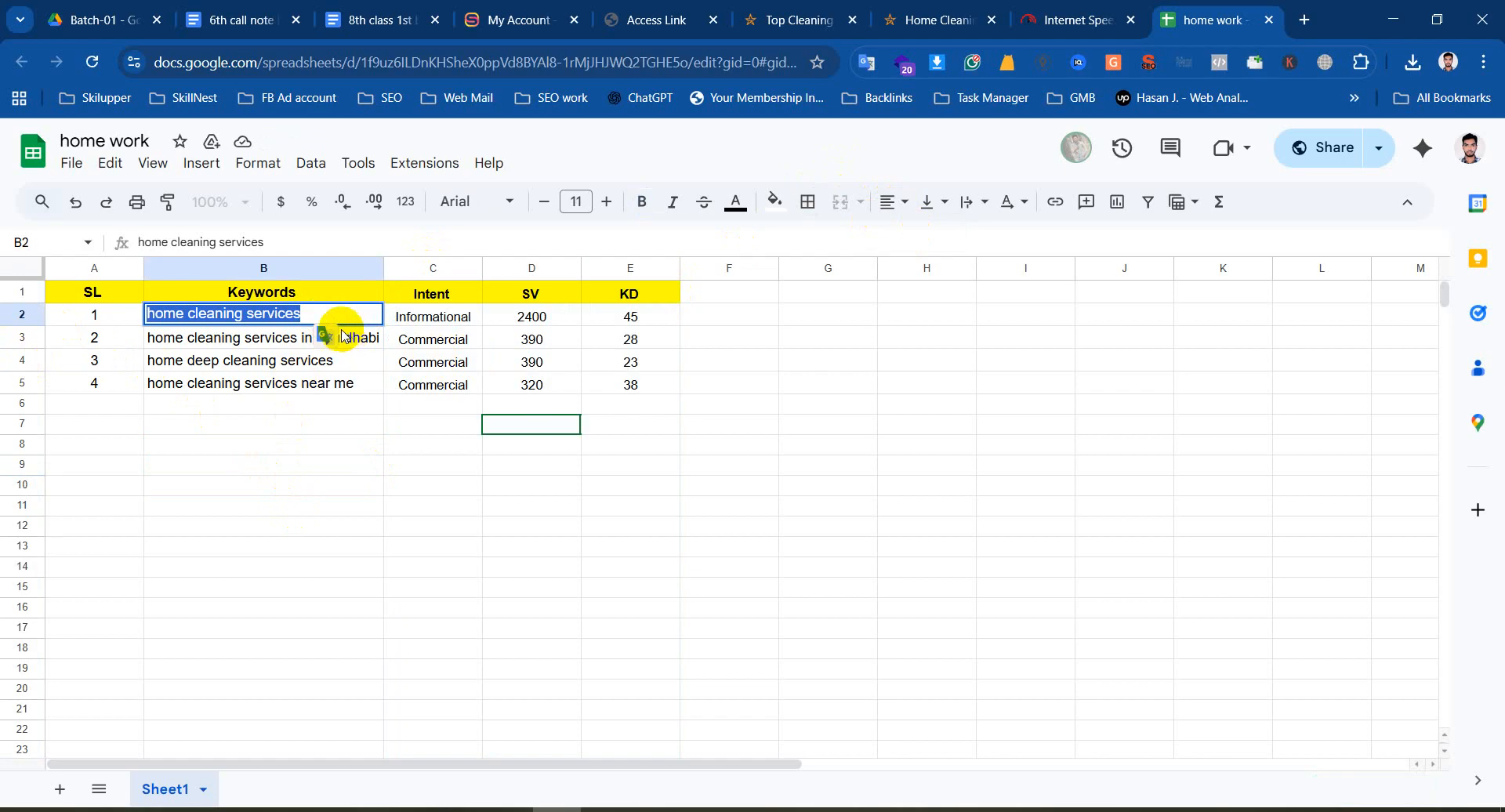
{"action": "left_click", "coordinate": [632, 426]}
{"action": "left_click", "coordinate": [331, 318]}
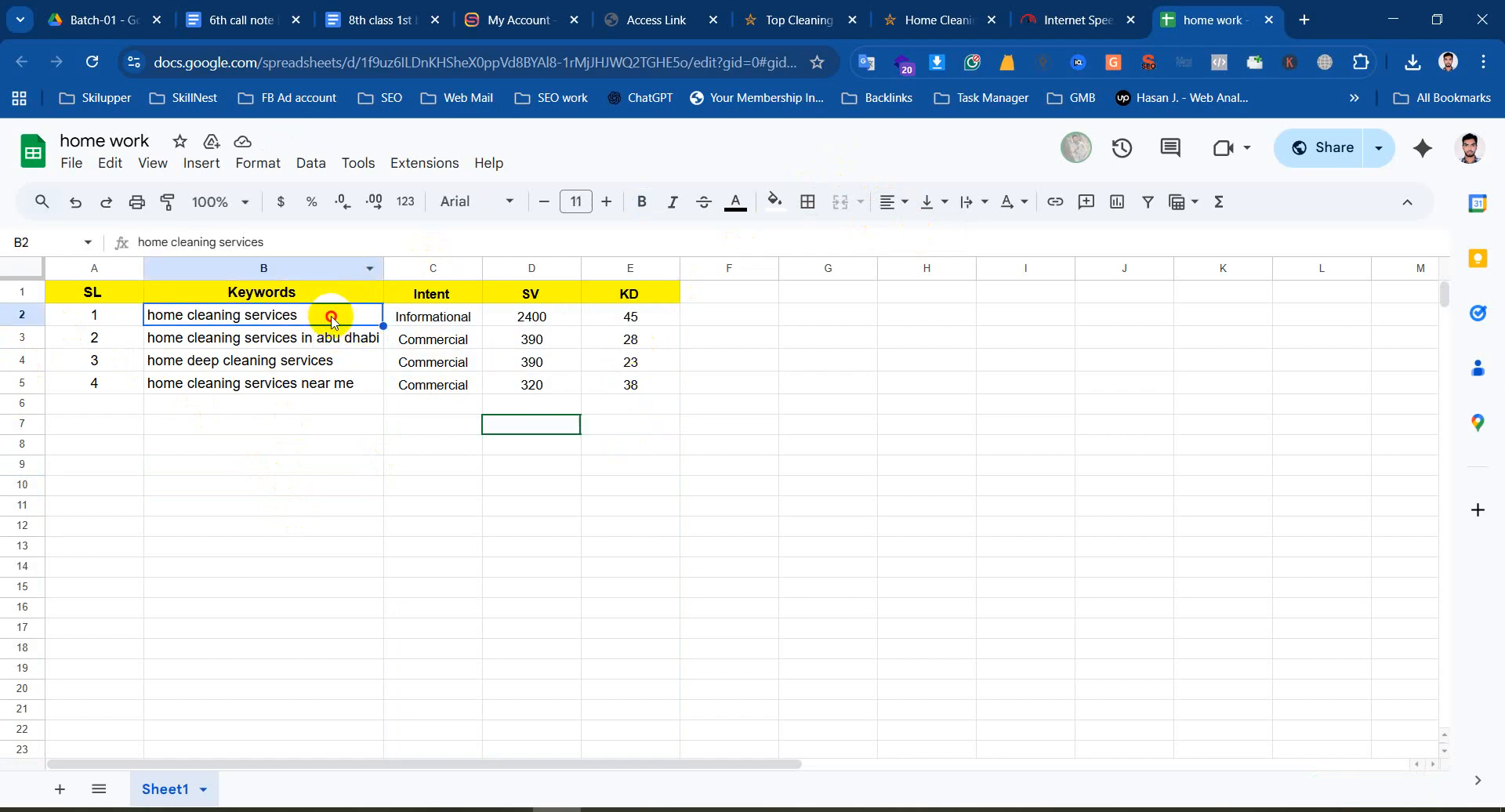
{"action": "triple_click", "coordinate": [332, 317]}
{"action": "right_click", "coordinate": [357, 318]}
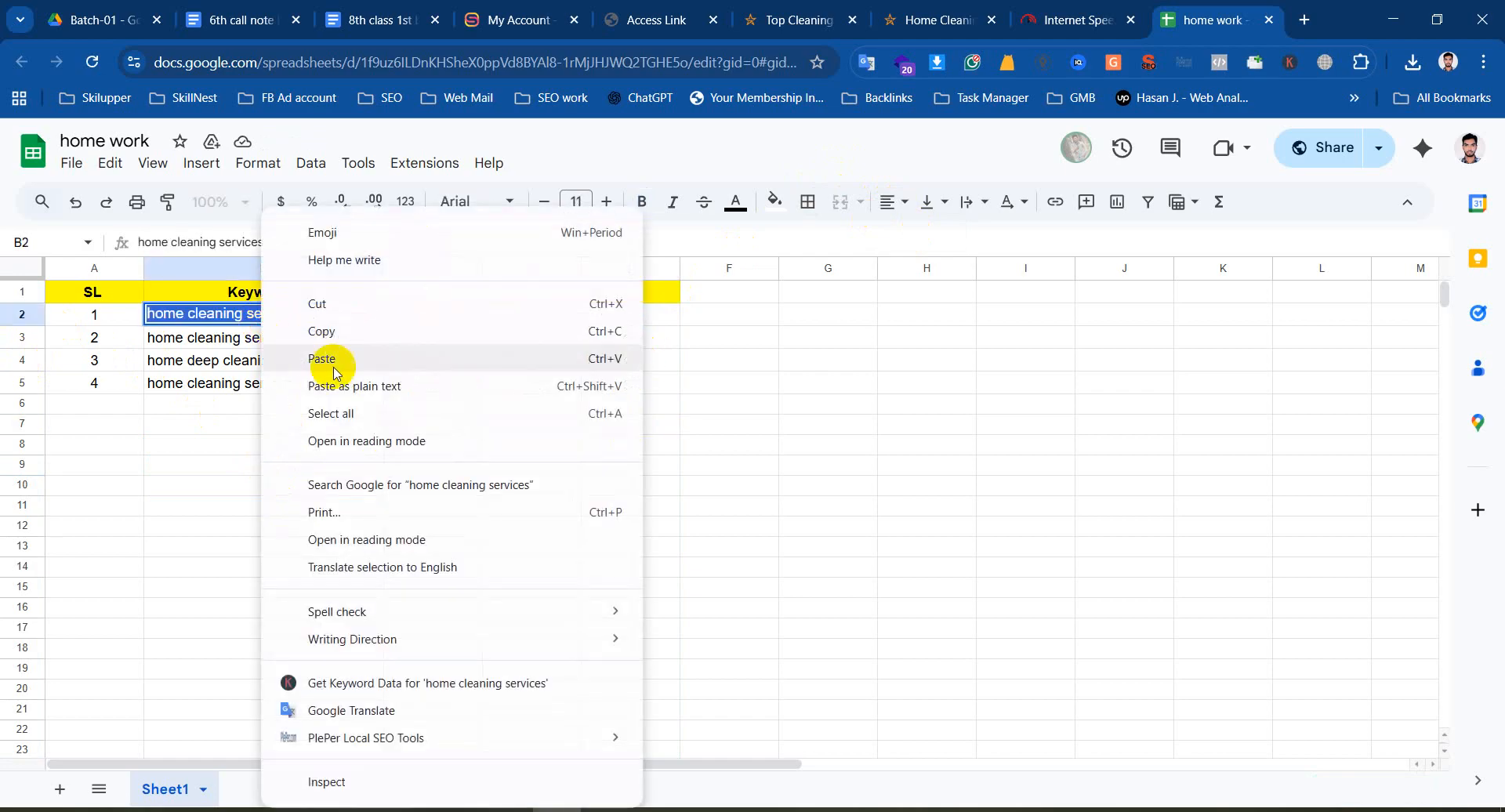
{"action": "left_click", "coordinate": [363, 326]}
Switch to the "8th class 1st batch" document in Google Docs and review the Competitor Keyword Gap Analysis heading
{"action": "left_click", "coordinate": [376, 20]}
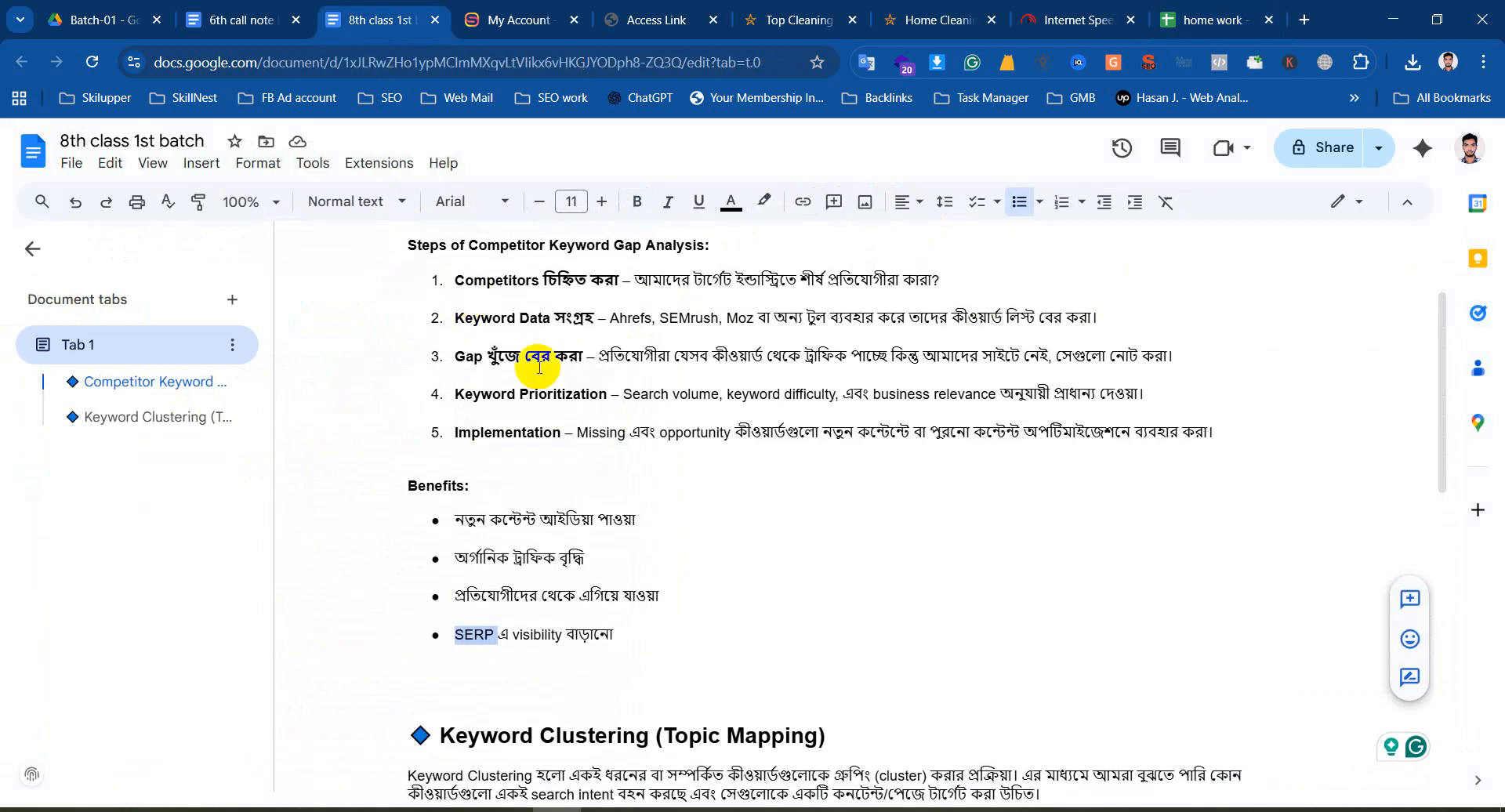
{"action": "scroll", "coordinate": [520, 346], "scroll_direction": "up", "scroll_amount": 5}
{"action": "left_click_drag", "start_coordinate": [455, 308], "coordinate": [800, 296]}
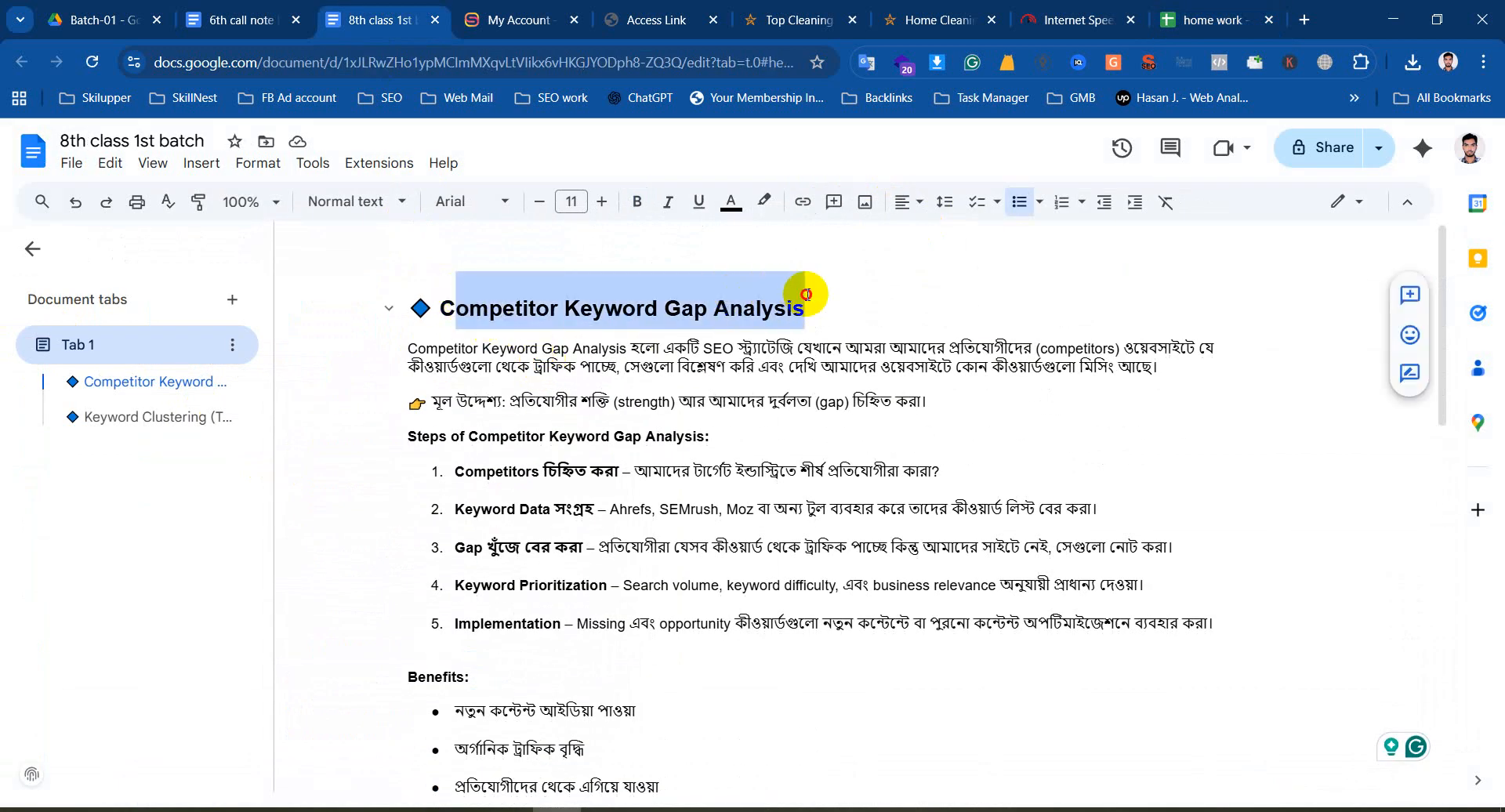
{"action": "left_click", "coordinate": [779, 301]}
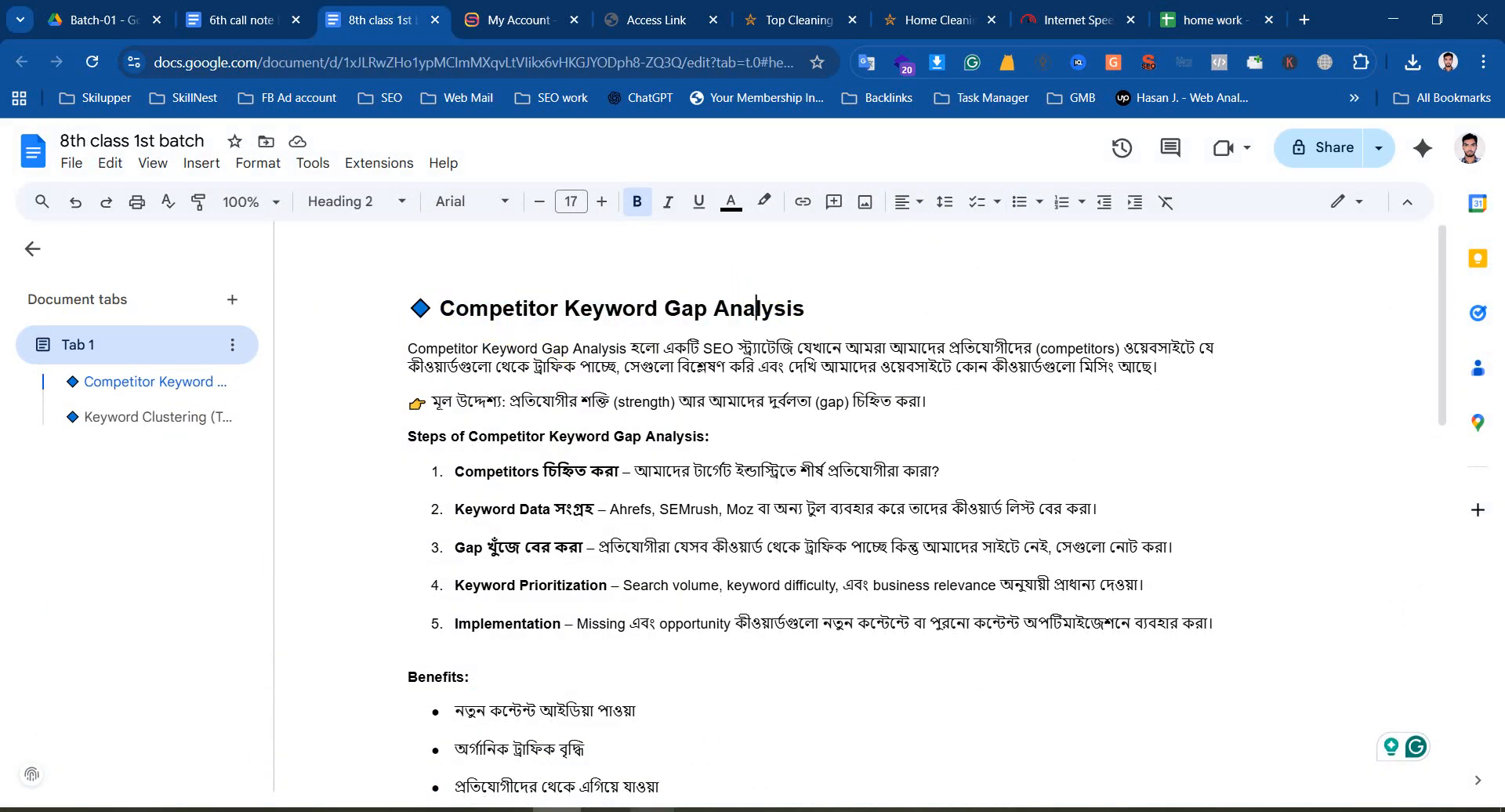
Switch to the SEMrush browser window and open the Keyword Overview for Home Cleaning Service in the United Arab Emirates database
{"action": "mouse_move", "coordinate": [653, 810]}
{"action": "left_click", "coordinate": [606, 810]}
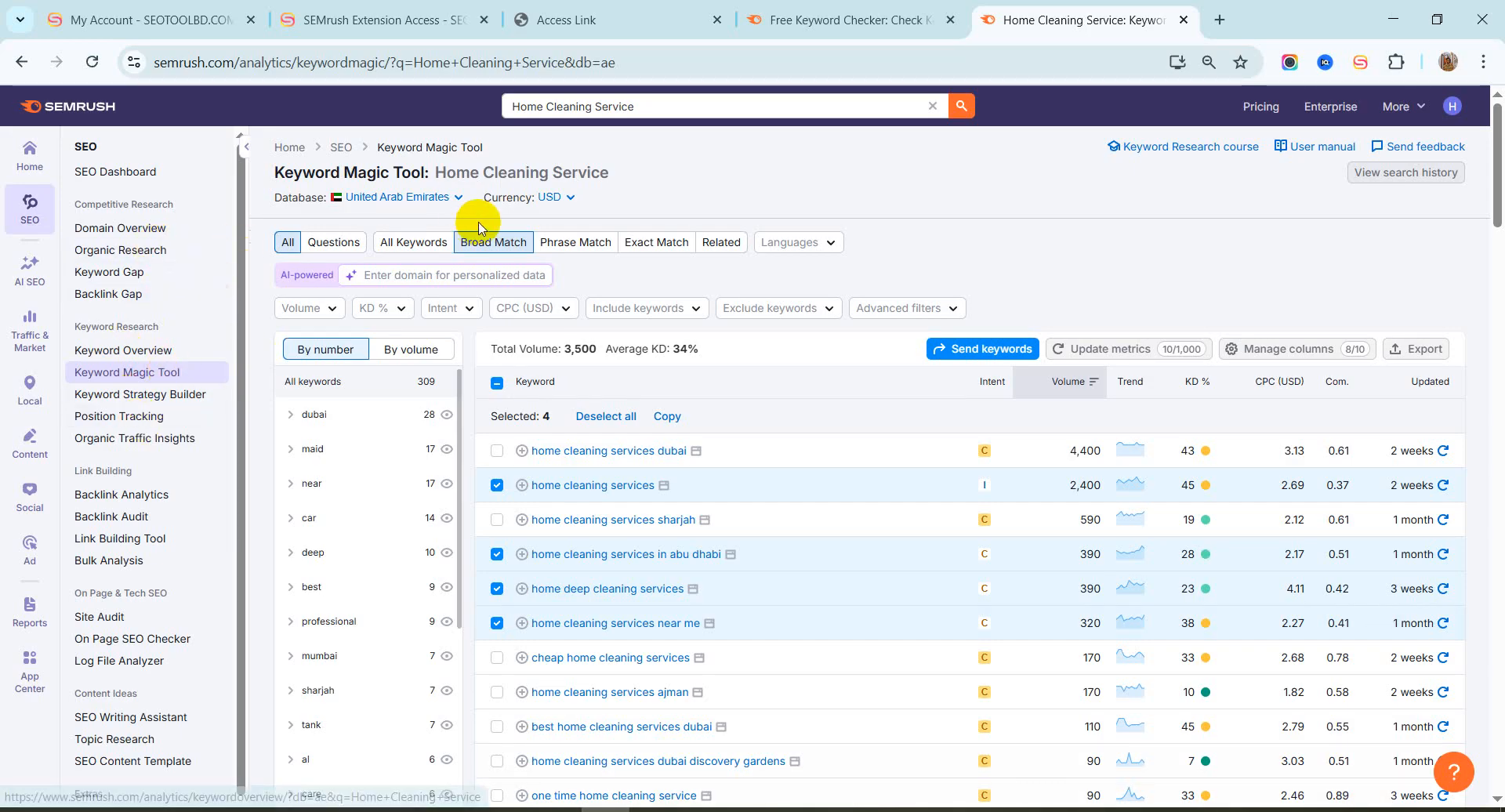
{"action": "left_click", "coordinate": [151, 350]}
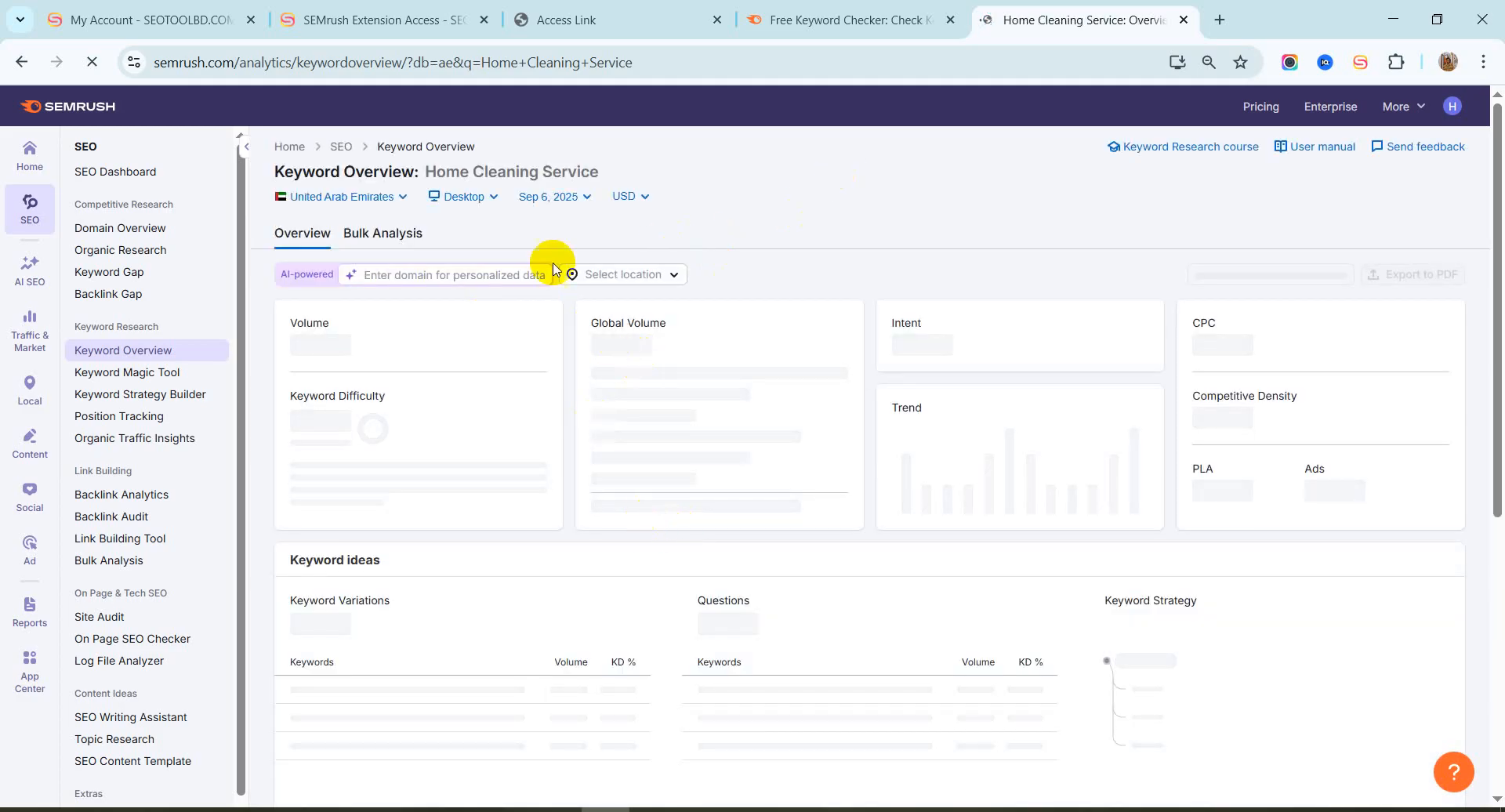
Request a metrics update in the SERP Analysis section for Home Cleaning Service and dismiss the Semrush Helper message
{"action": "scroll", "coordinate": [548, 430], "scroll_direction": "down", "scroll_amount": 4}
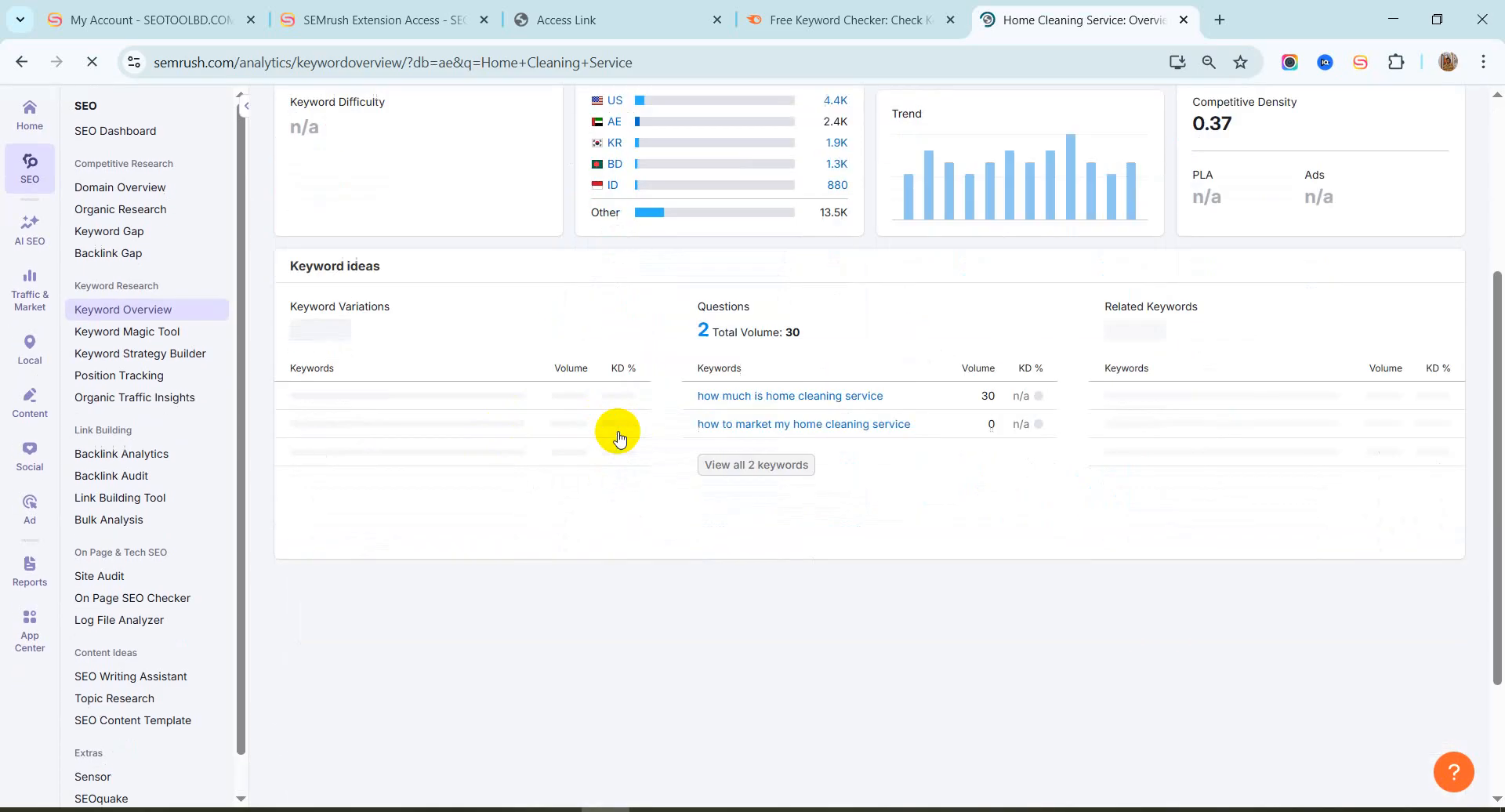
{"action": "scroll", "coordinate": [618, 435], "scroll_direction": "down", "scroll_amount": 3}
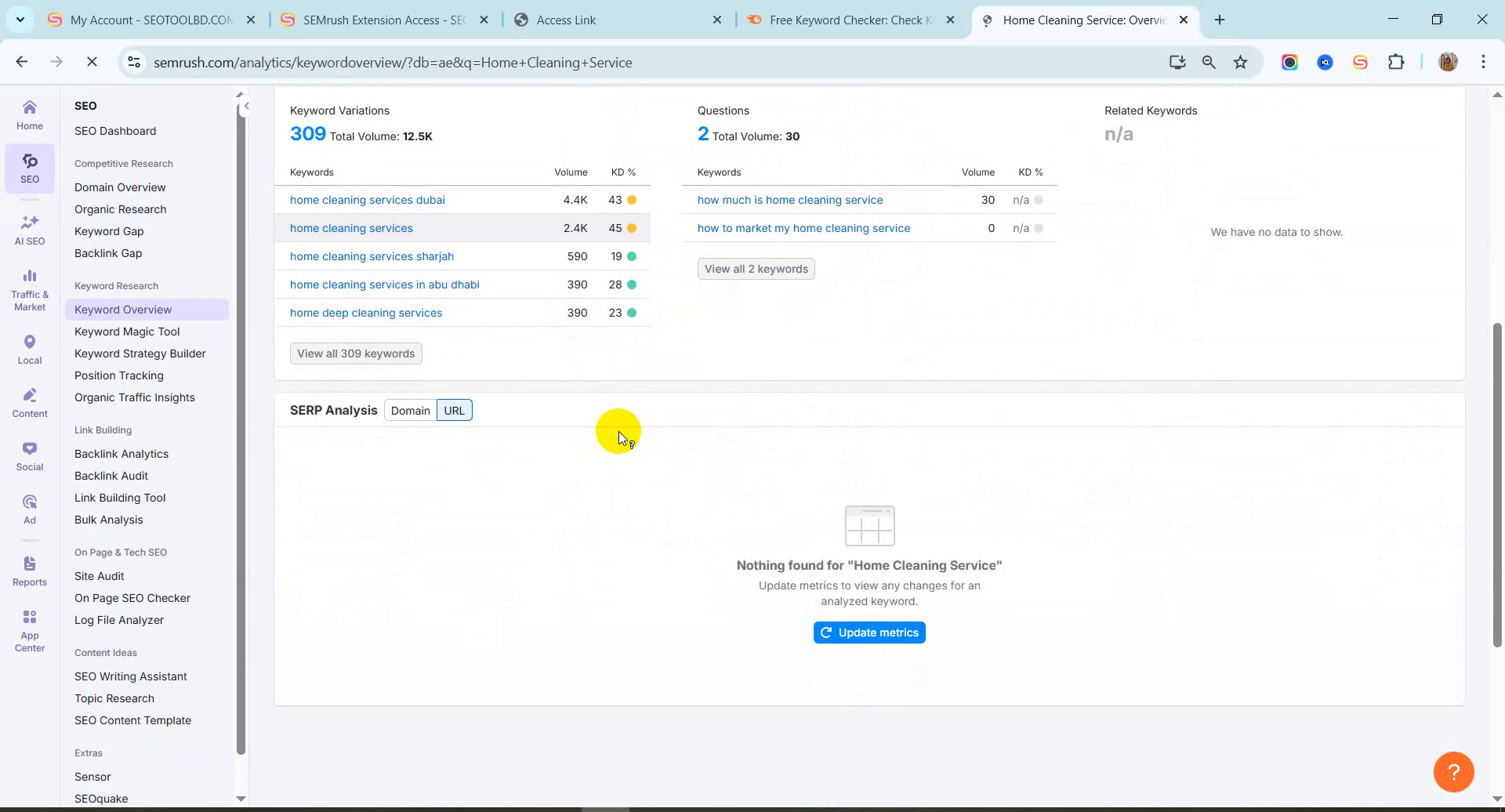
{"action": "left_click", "coordinate": [852, 635]}
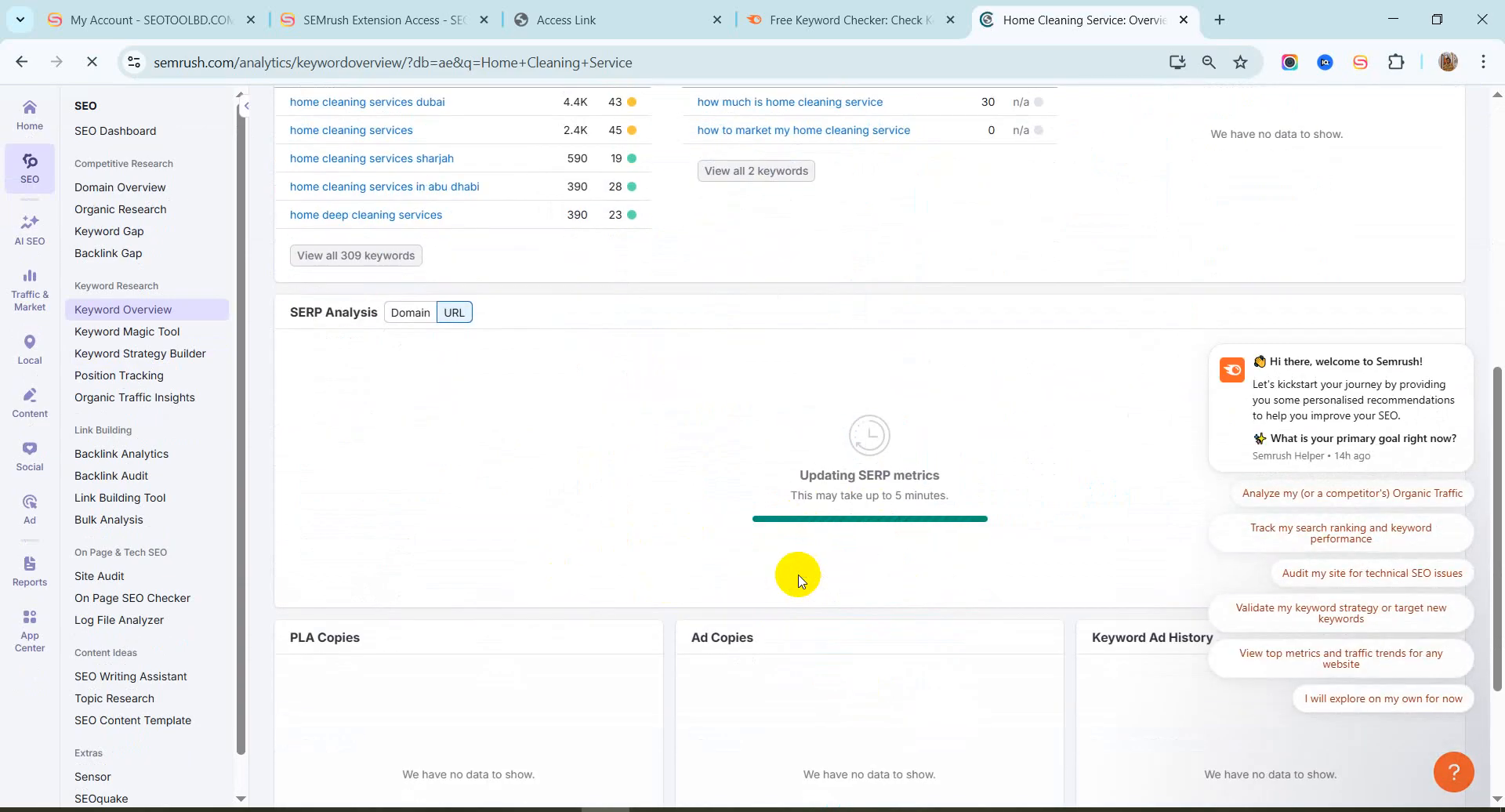
{"action": "left_click", "coordinate": [1477, 353]}
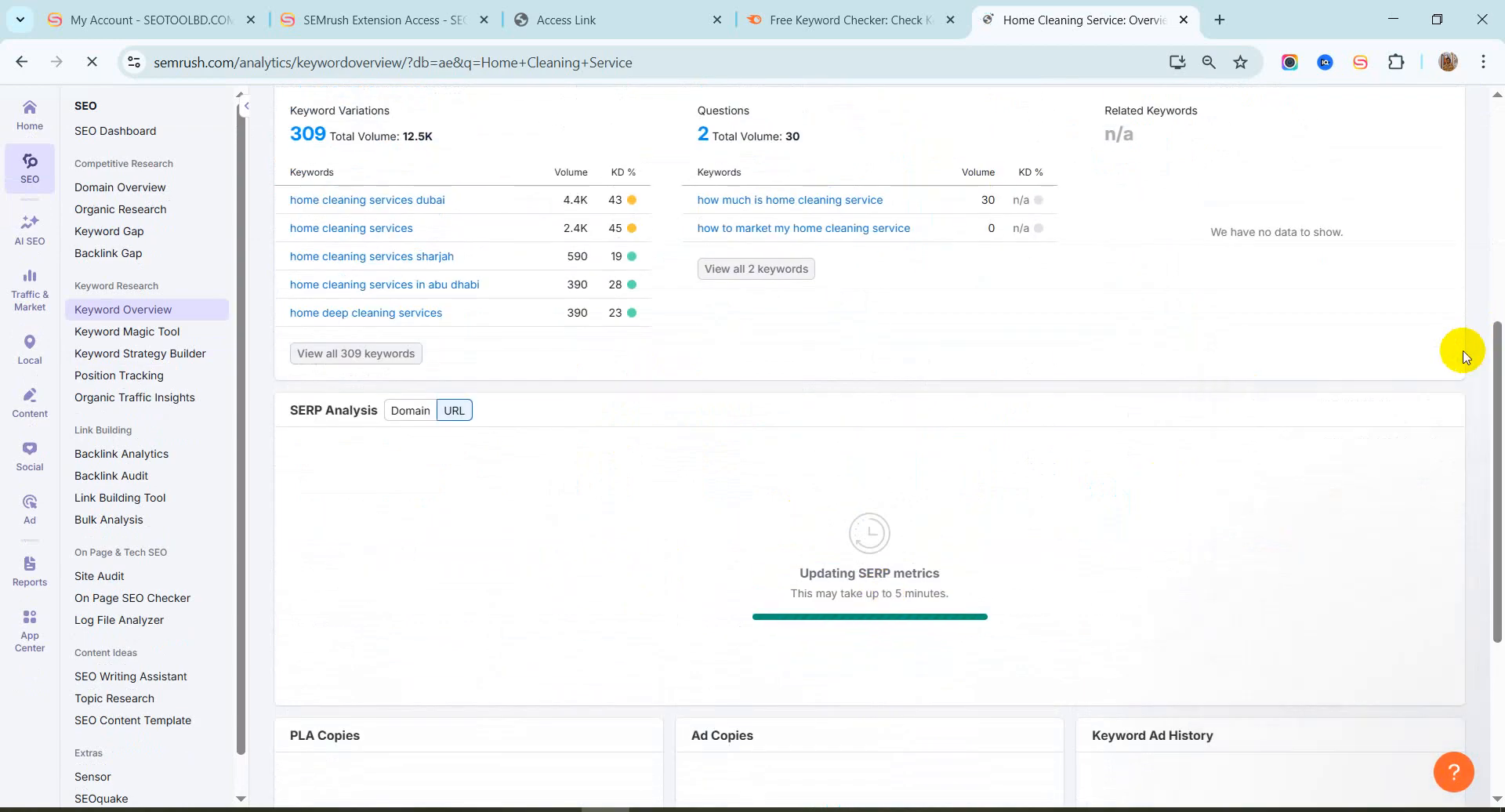
{"action": "scroll", "coordinate": [504, 570], "scroll_direction": "up", "scroll_amount": 6}
{"action": "scroll", "coordinate": [611, 550], "scroll_direction": "down", "scroll_amount": 4}
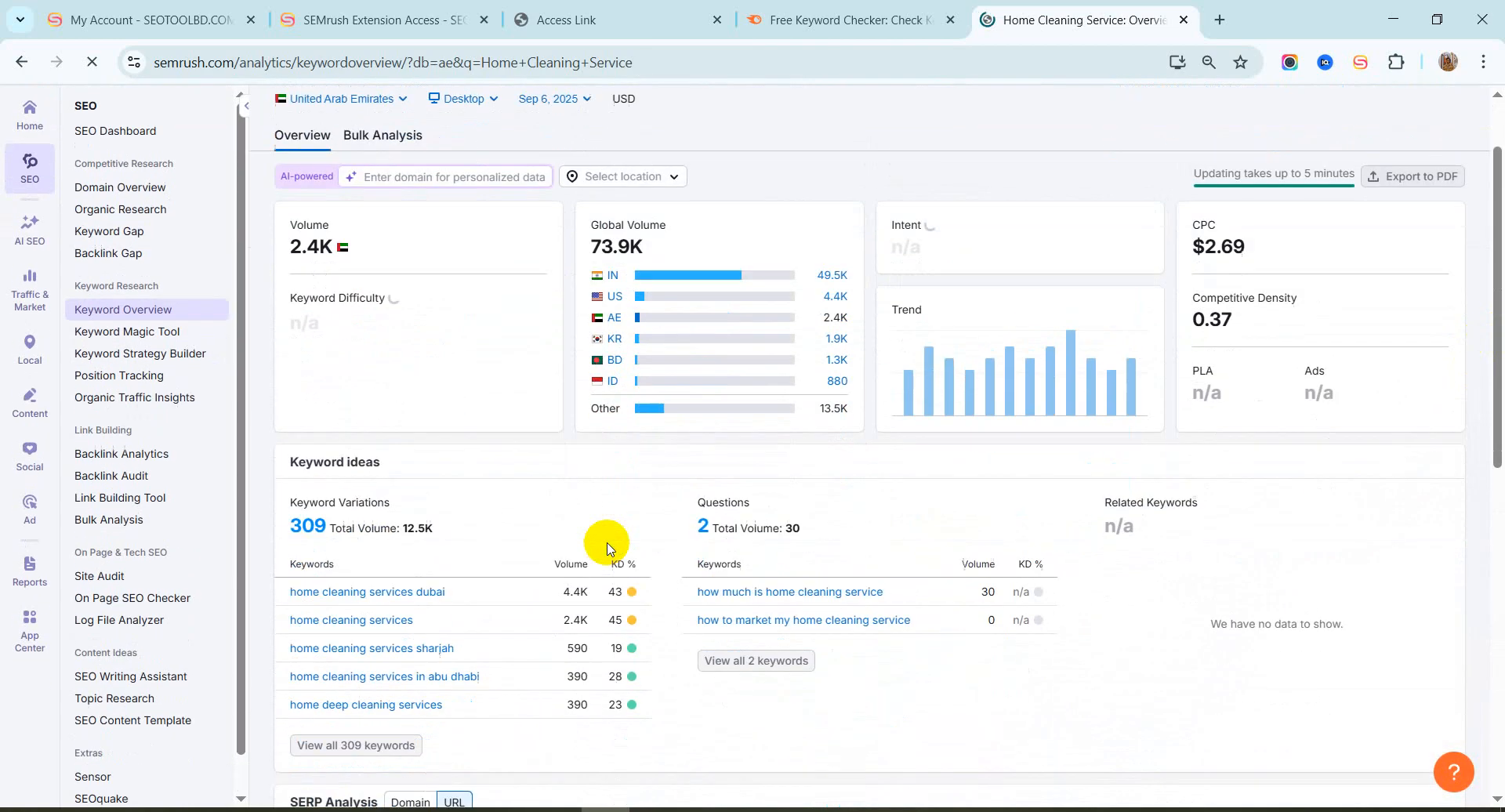
{"action": "scroll", "coordinate": [611, 551], "scroll_direction": "up", "scroll_amount": 4}
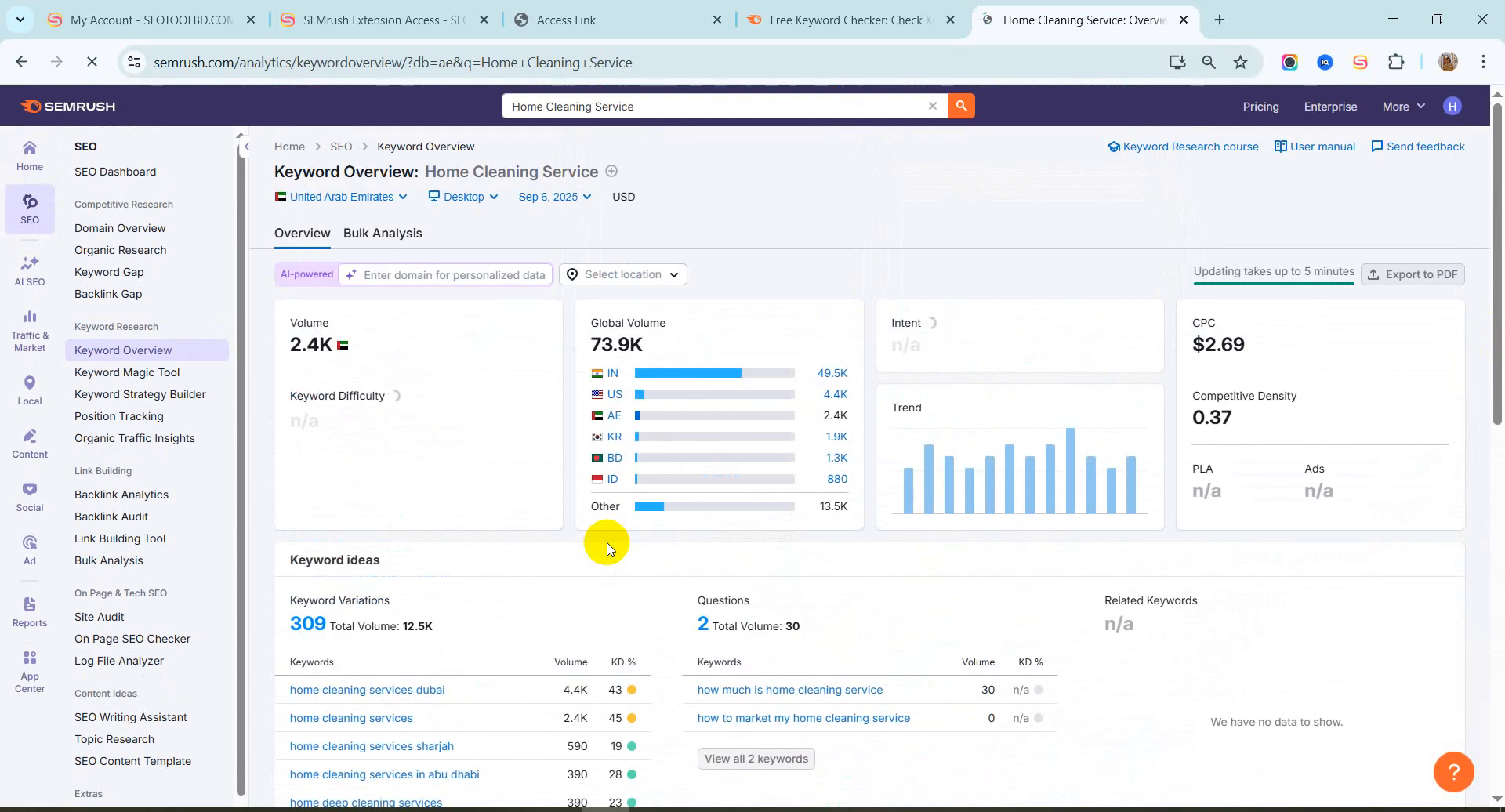
{"action": "scroll", "coordinate": [692, 441], "scroll_direction": "down", "scroll_amount": 5}
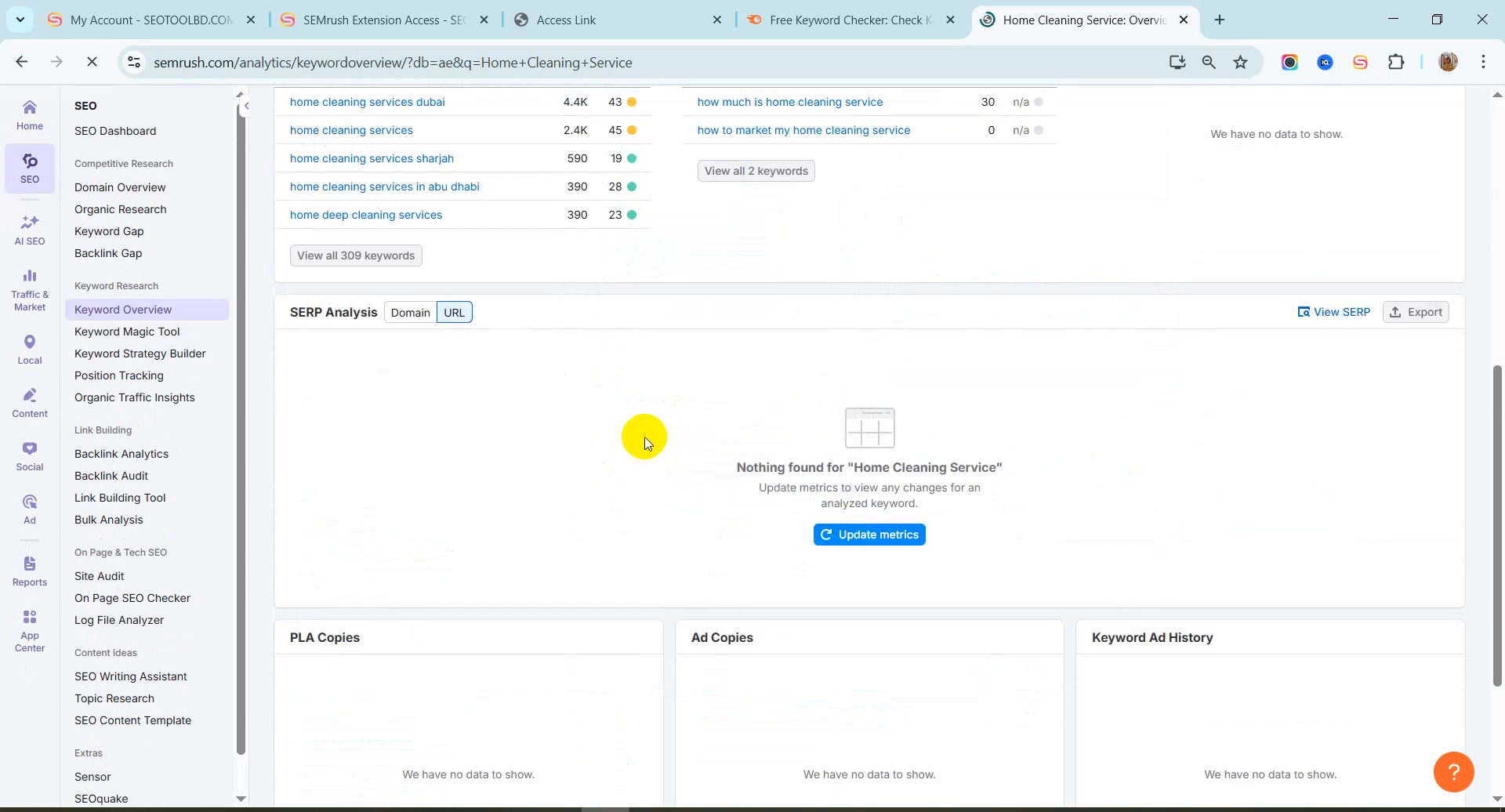
Review the keyword metrics, keyword ideas and SERP Analysis in the Home Cleaning Service overview
{"action": "scroll", "coordinate": [581, 519], "scroll_direction": "down", "scroll_amount": 1}
{"action": "scroll", "coordinate": [443, 326], "scroll_direction": "up", "scroll_amount": 2}
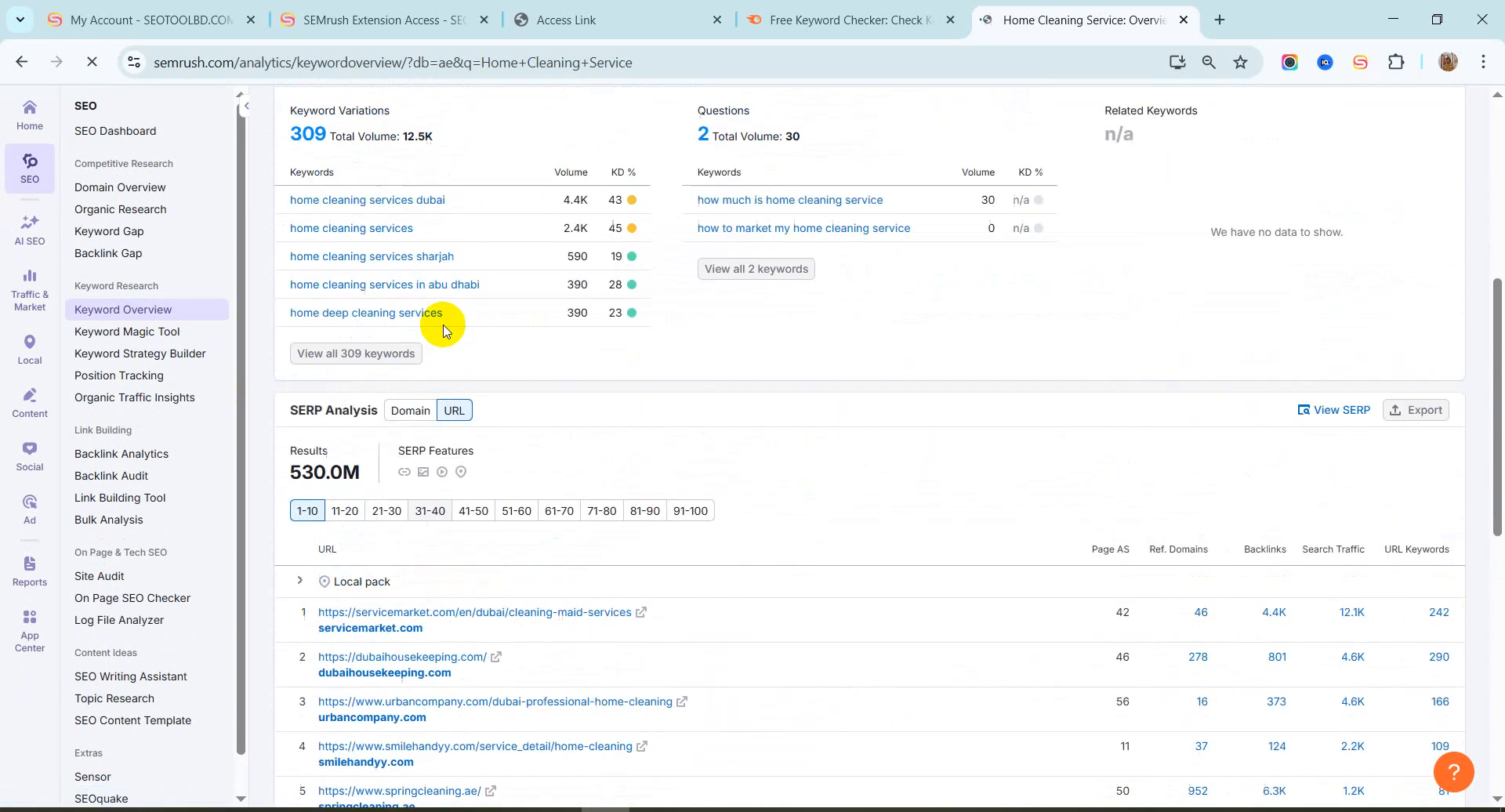
{"action": "scroll", "coordinate": [443, 326], "scroll_direction": "up", "scroll_amount": 2}
{"action": "scroll", "coordinate": [480, 335], "scroll_direction": "down", "scroll_amount": 3}
{"action": "scroll", "coordinate": [491, 345], "scroll_direction": "up", "scroll_amount": 6}
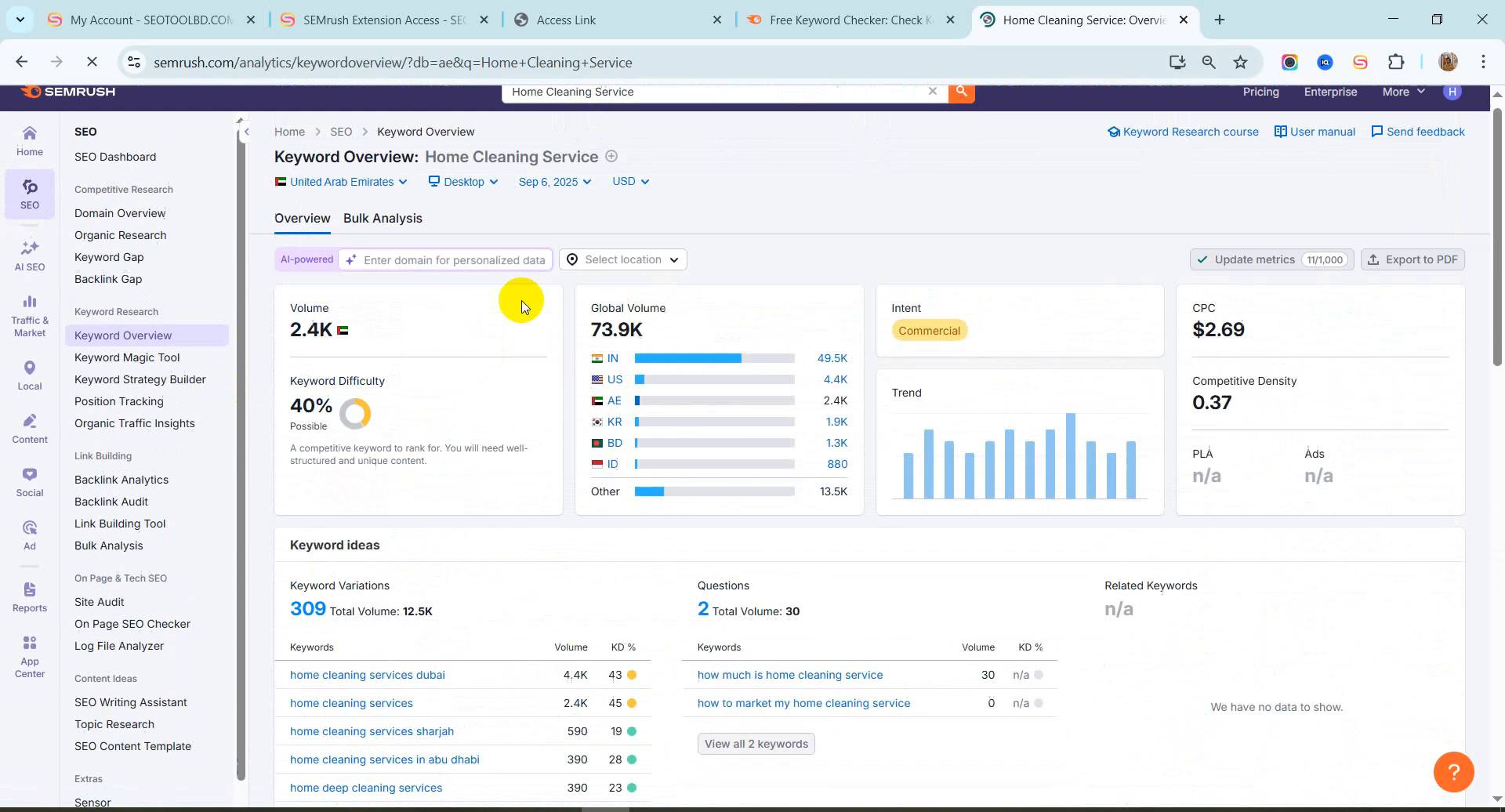
{"action": "left_click", "coordinate": [674, 106]}
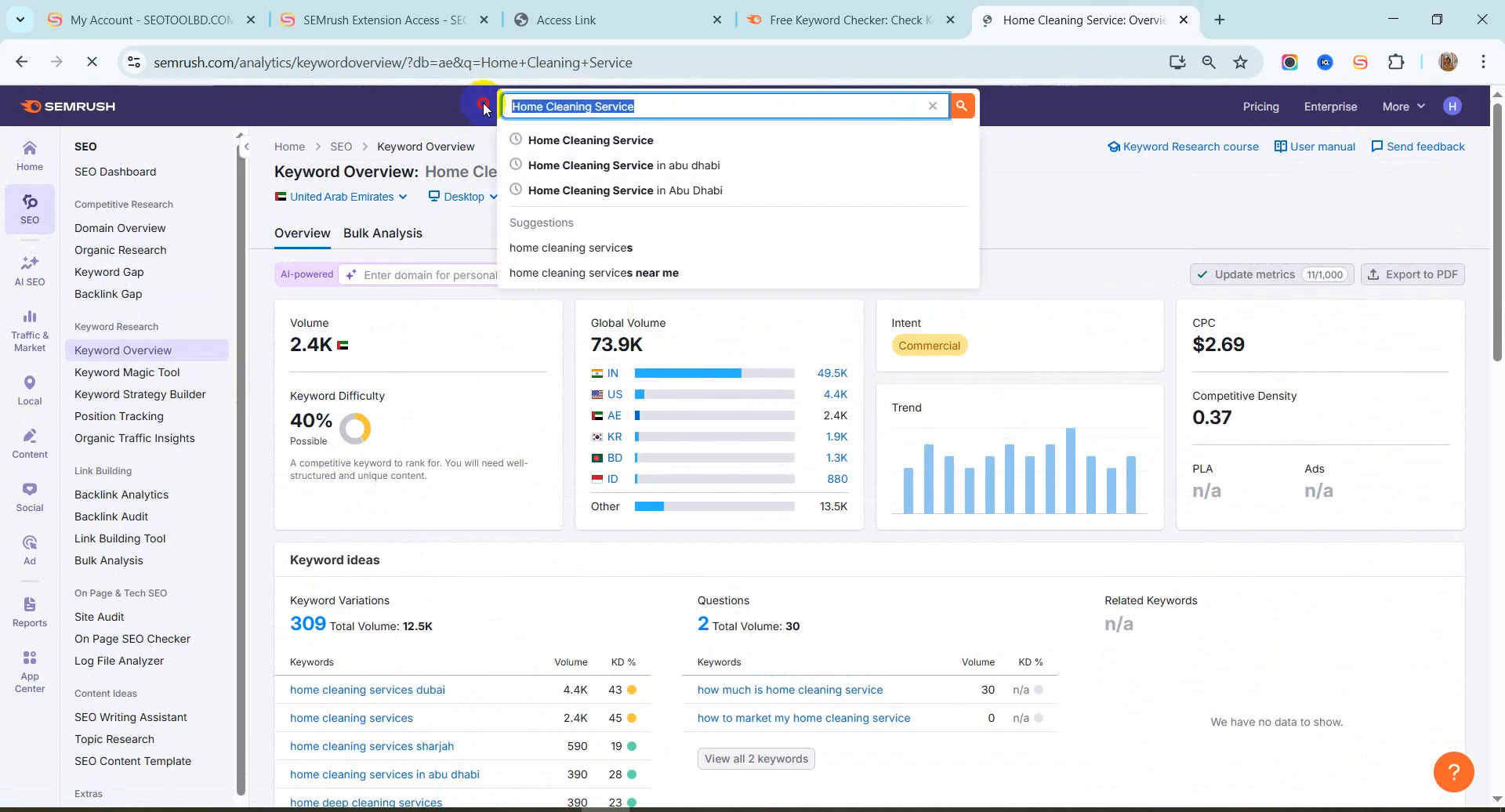
{"action": "left_click", "coordinate": [484, 108]}
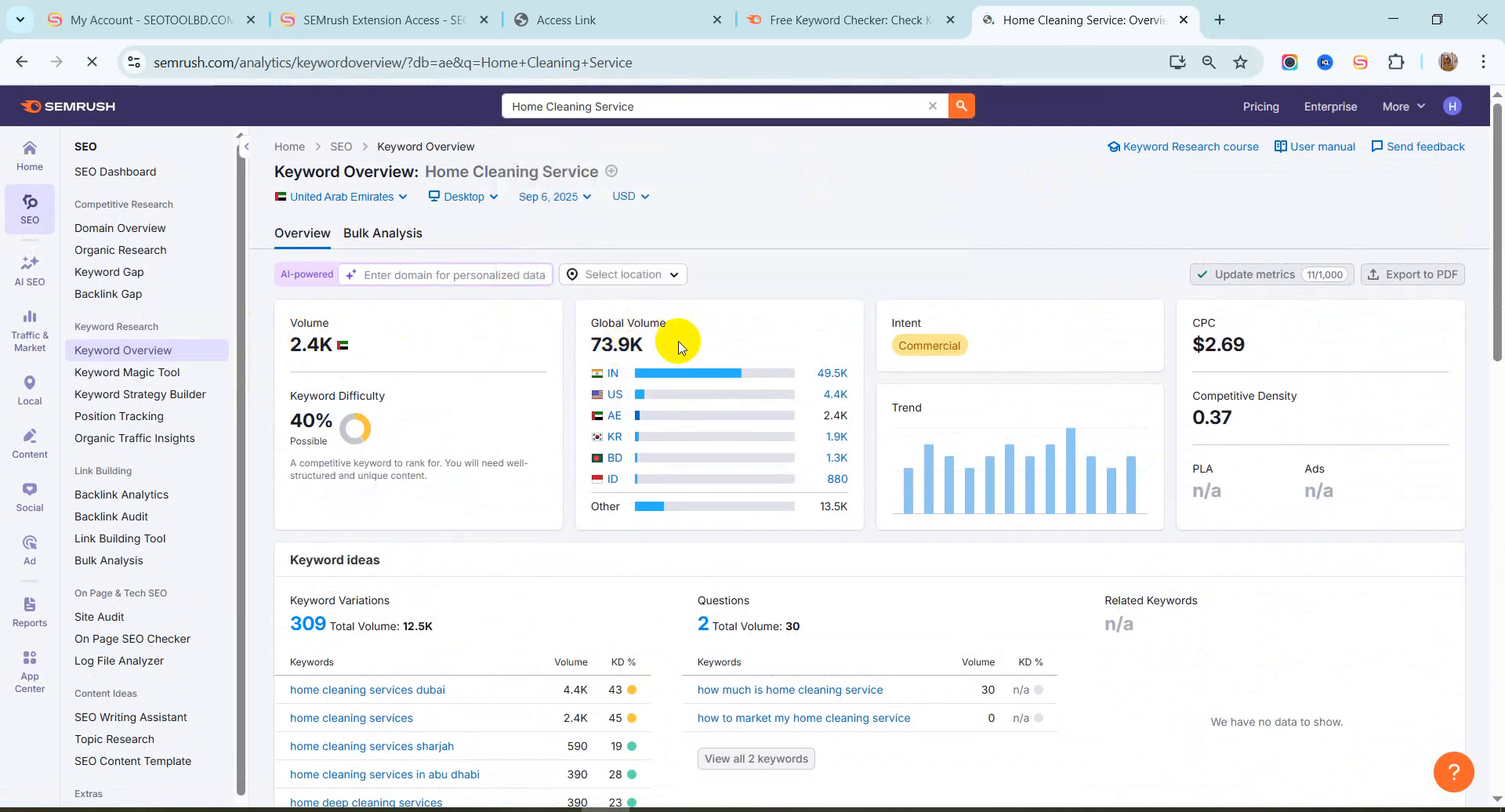
{"action": "mouse_move", "coordinate": [296, 401]}
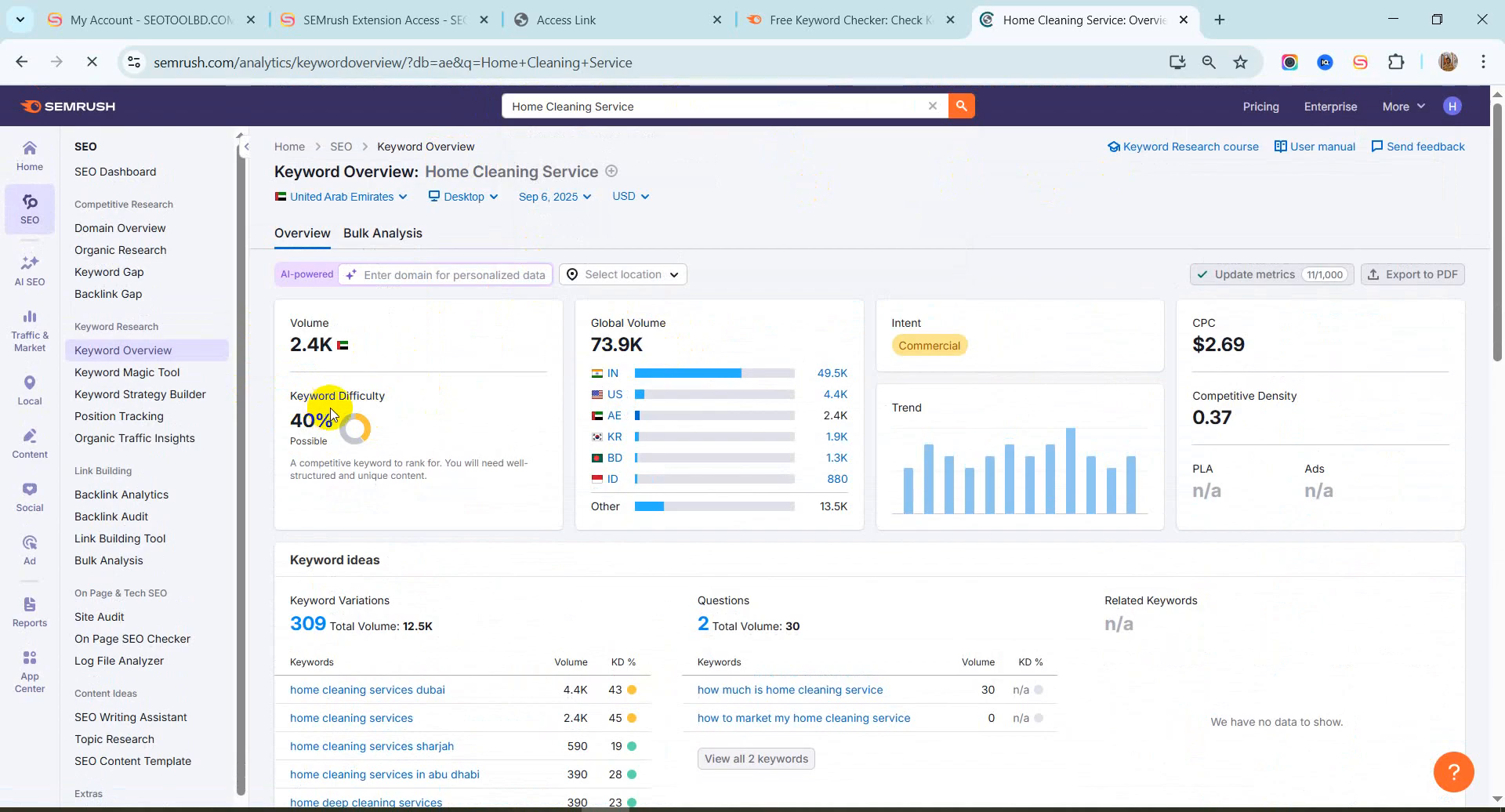
{"action": "scroll", "coordinate": [369, 409], "scroll_direction": "down", "scroll_amount": 1}
{"action": "left_click_drag", "start_coordinate": [308, 460], "coordinate": [410, 460]}
{"action": "scroll", "coordinate": [394, 471], "scroll_direction": "down", "scroll_amount": 2}
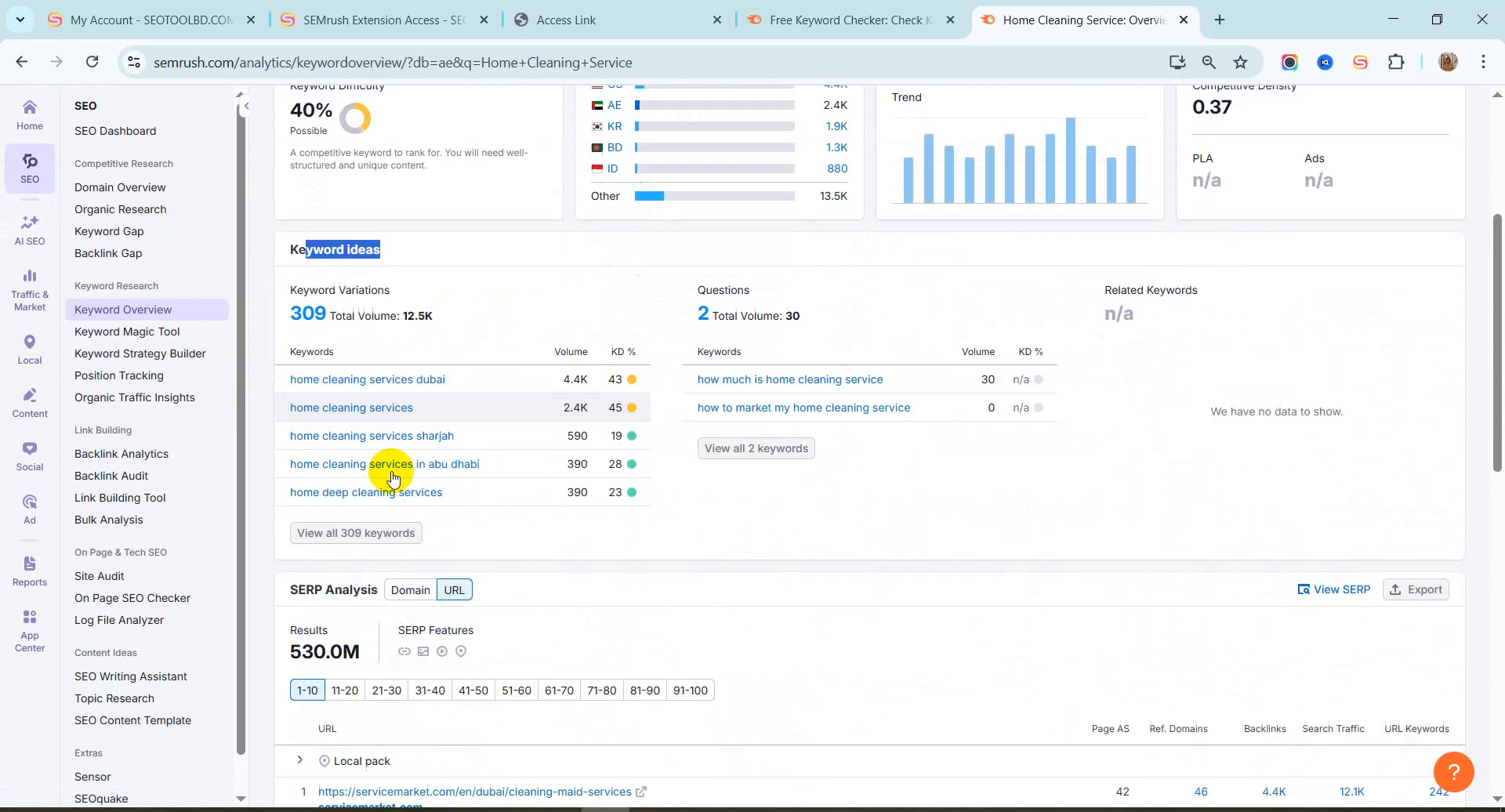
{"action": "scroll", "coordinate": [393, 478], "scroll_direction": "down", "scroll_amount": 1}
{"action": "right_click", "coordinate": [392, 453]}
{"action": "left_click", "coordinate": [461, 480]}
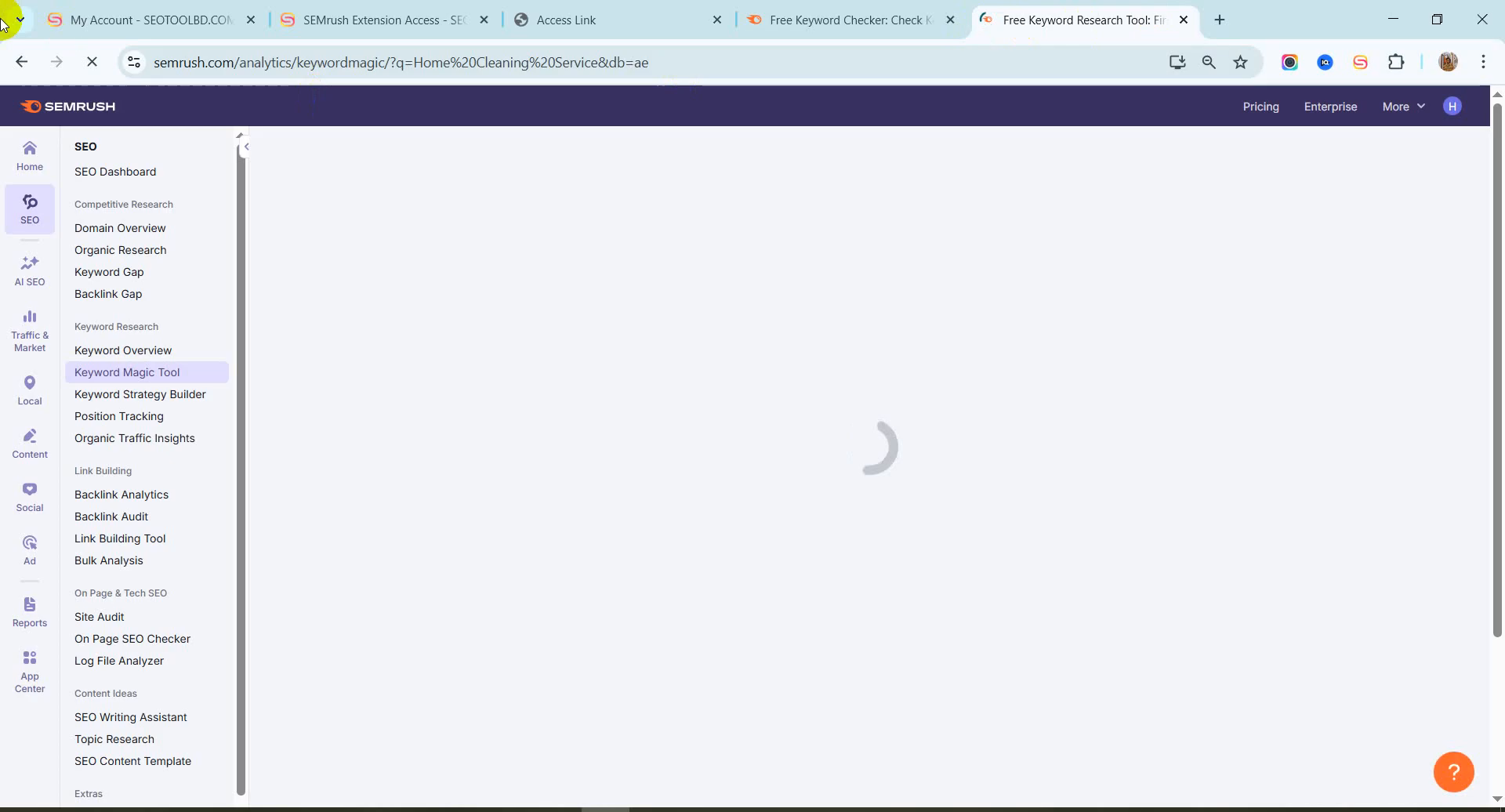
{"action": "left_click", "coordinate": [111, 347]}
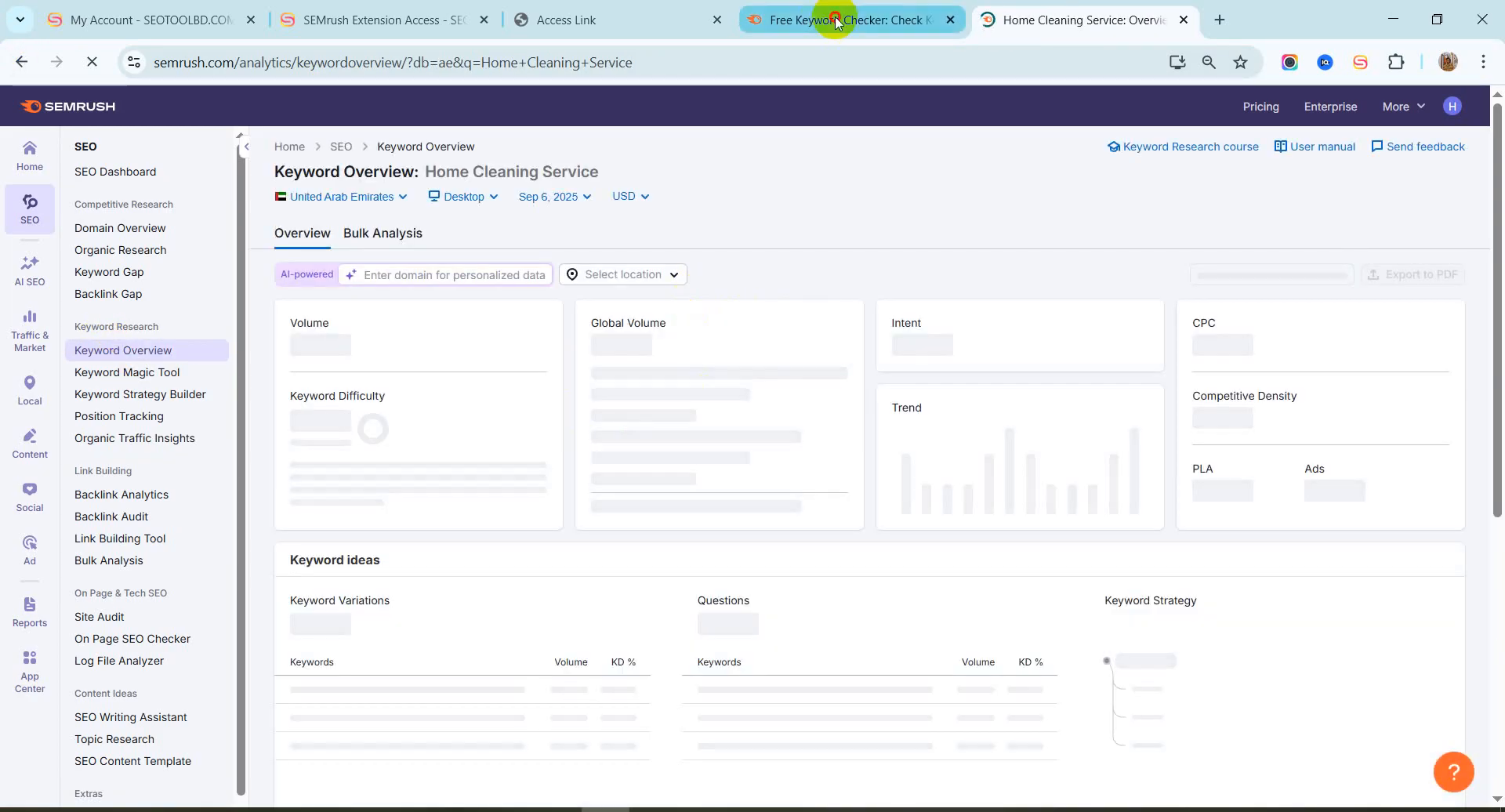
{"action": "left_click", "coordinate": [835, 19]}
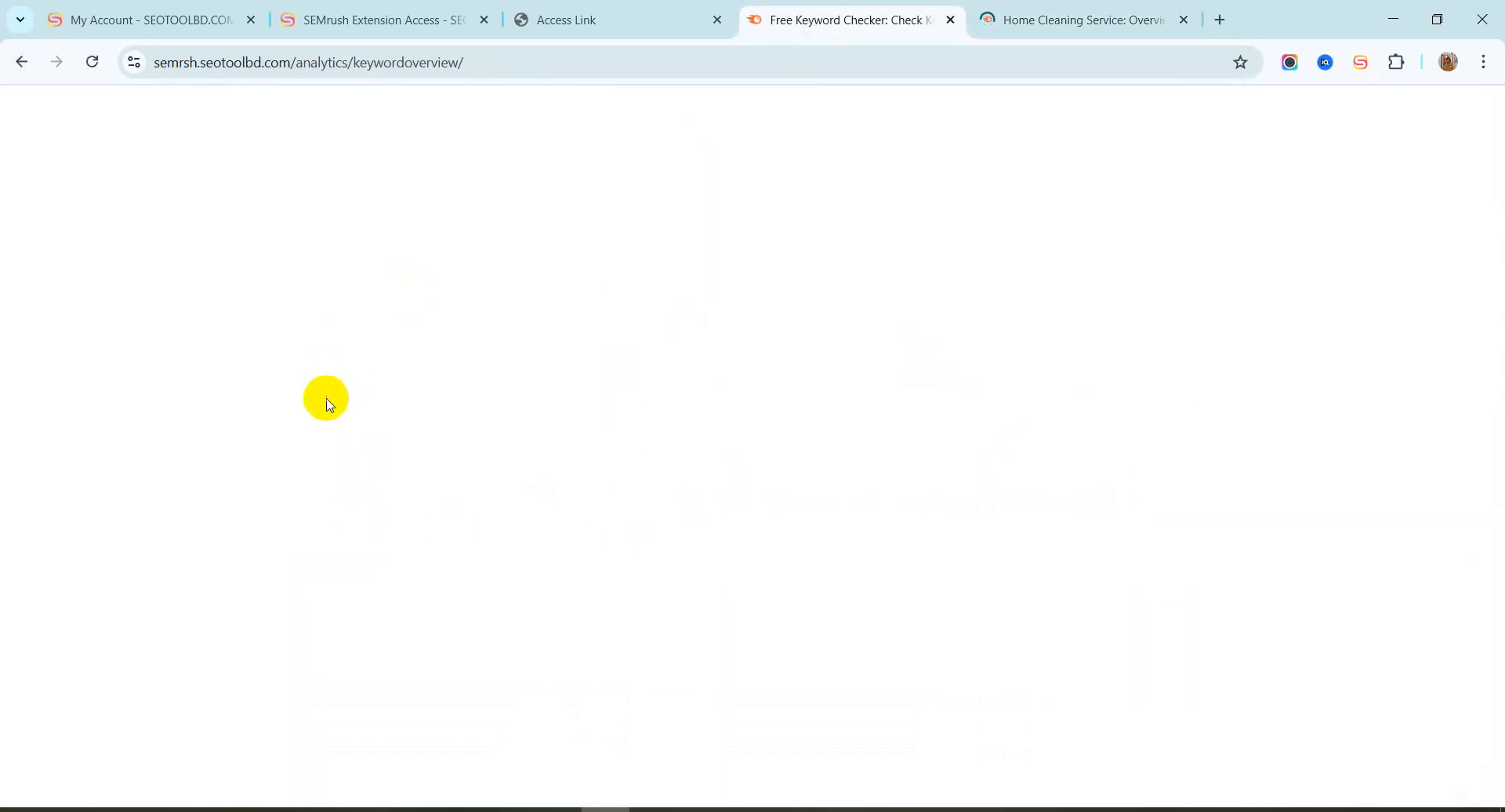
{"action": "left_click", "coordinate": [1093, 9]}
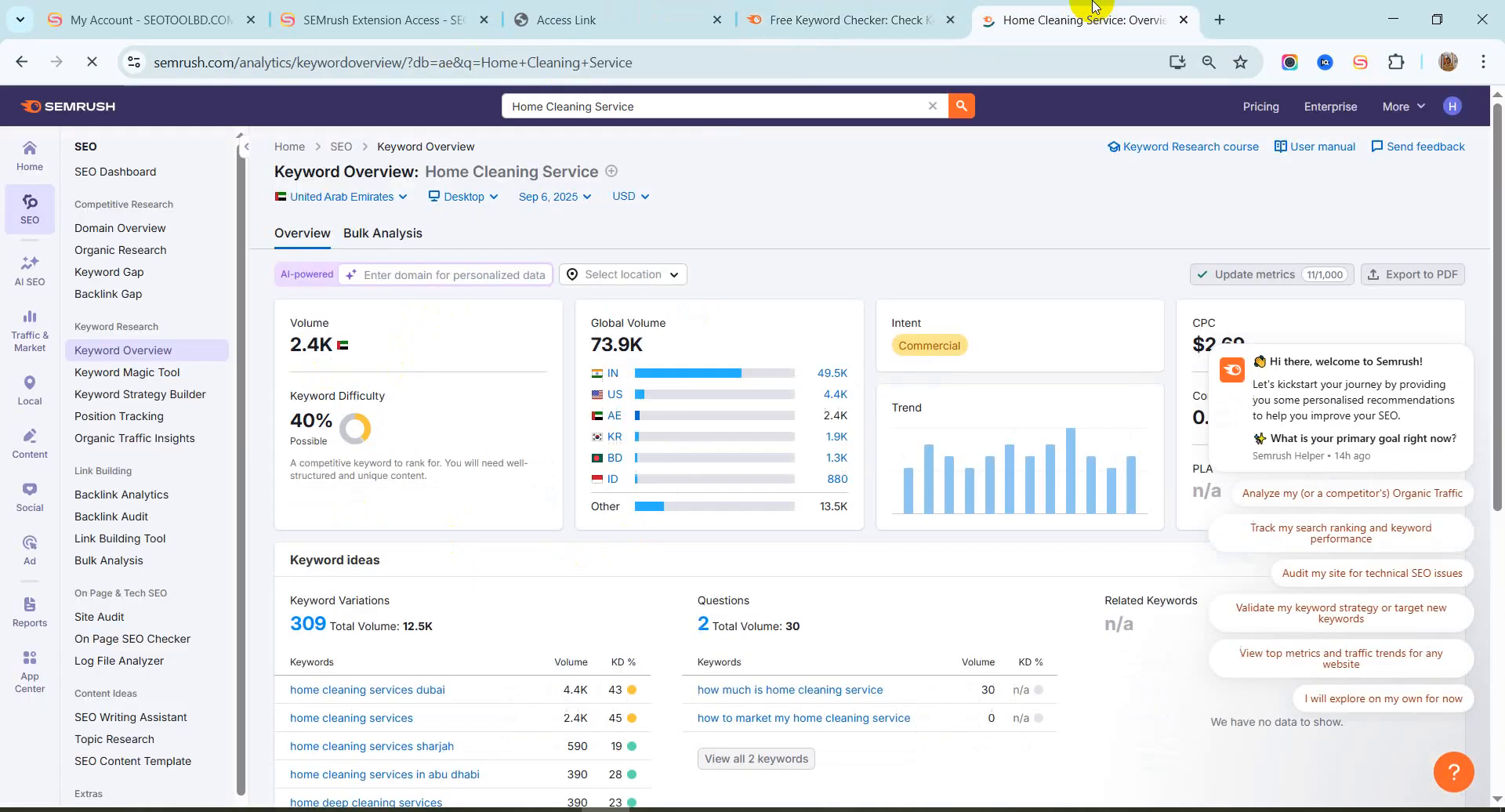
Dismiss the Semrush Helper message and examine the keyword ideas and SERP Analysis for Home Cleaning Service
{"action": "scroll", "coordinate": [439, 527], "scroll_direction": "down", "scroll_amount": 5}
{"action": "scroll", "coordinate": [475, 458], "scroll_direction": "down", "scroll_amount": 2}
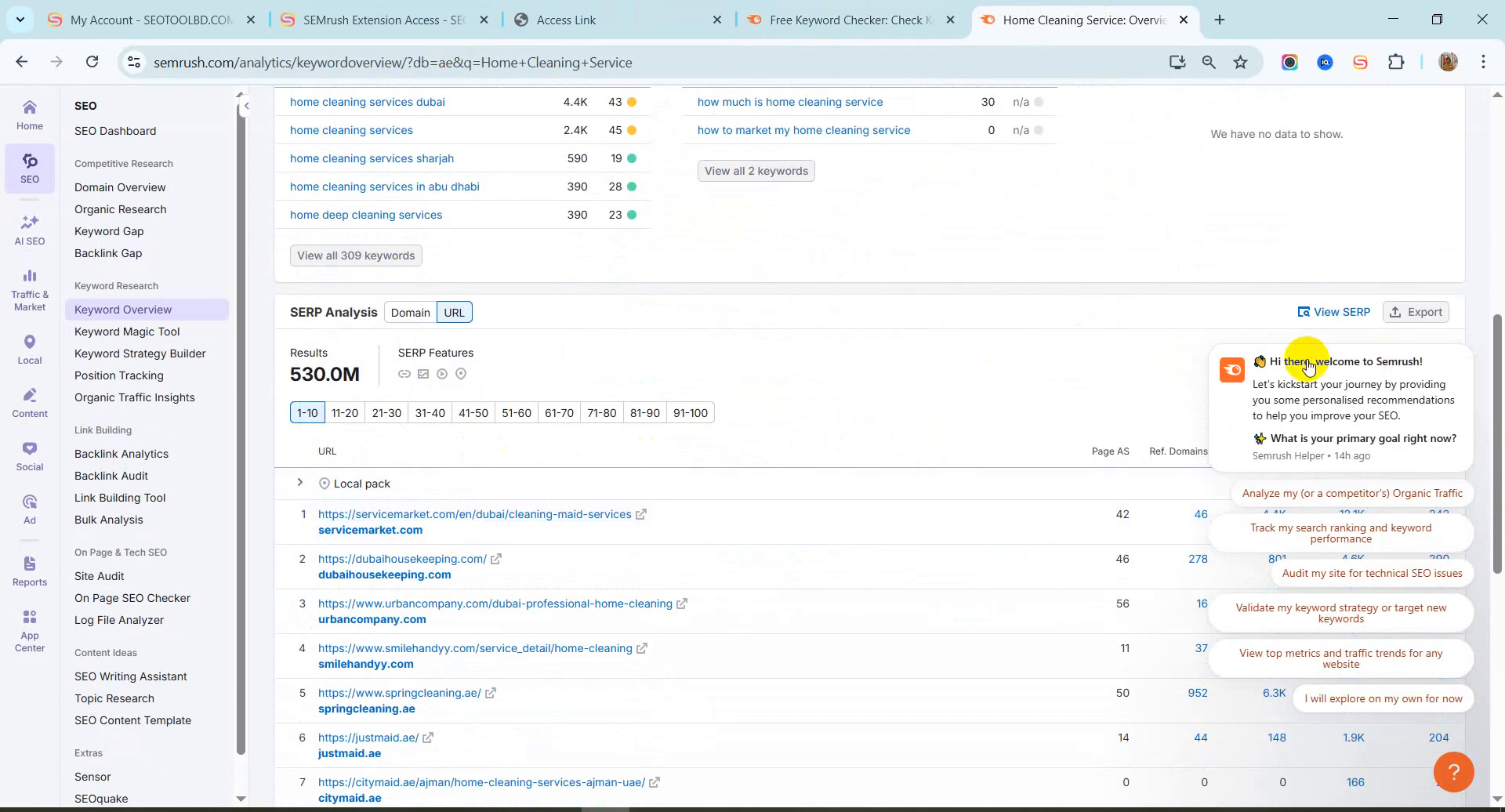
{"action": "left_click", "coordinate": [1470, 351]}
{"action": "scroll", "coordinate": [396, 493], "scroll_direction": "up", "scroll_amount": 4}
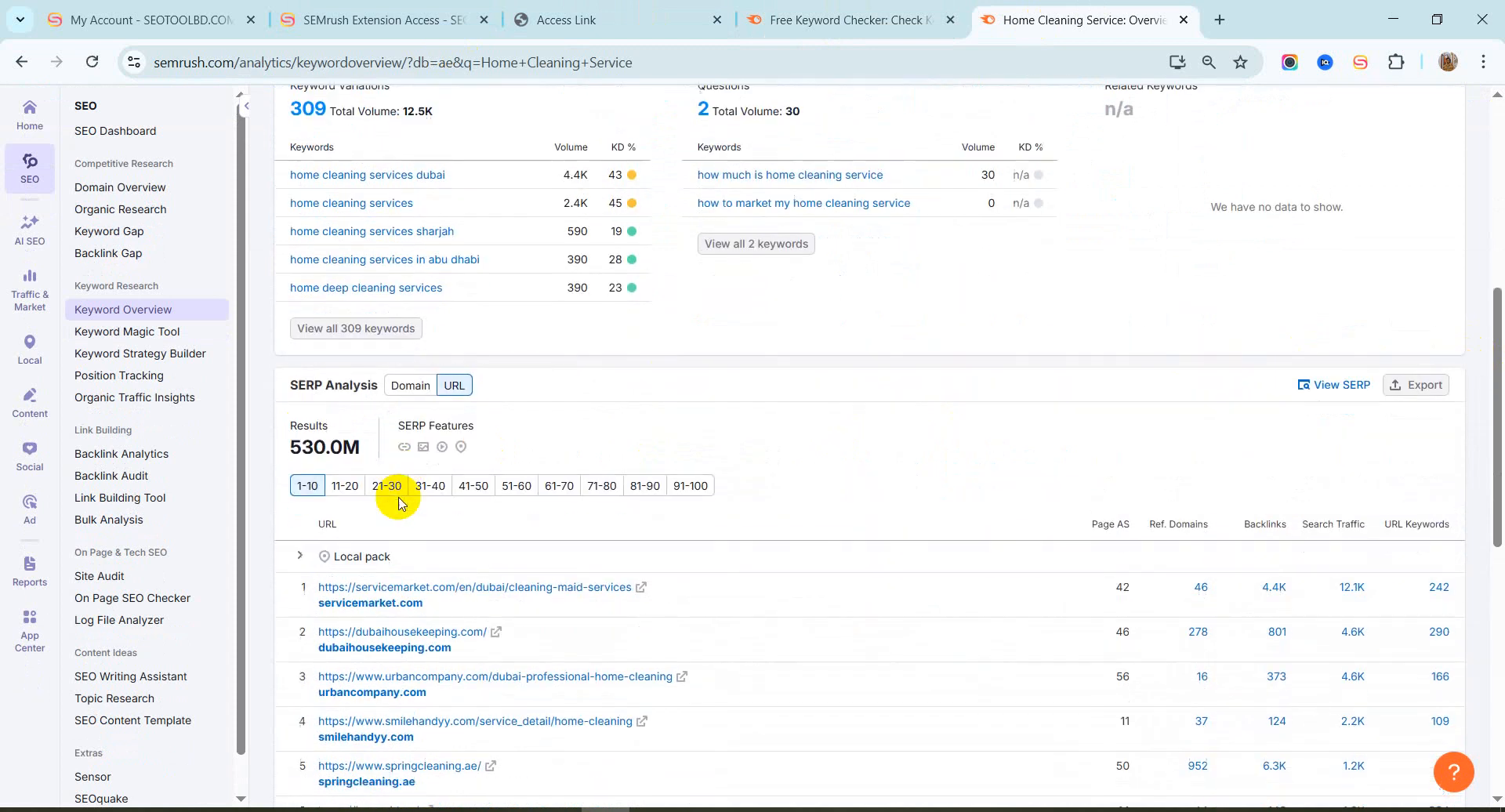
{"action": "scroll", "coordinate": [716, 235], "scroll_direction": "up", "scroll_amount": 3}
{"action": "scroll", "coordinate": [656, 249], "scroll_direction": "down", "scroll_amount": 4}
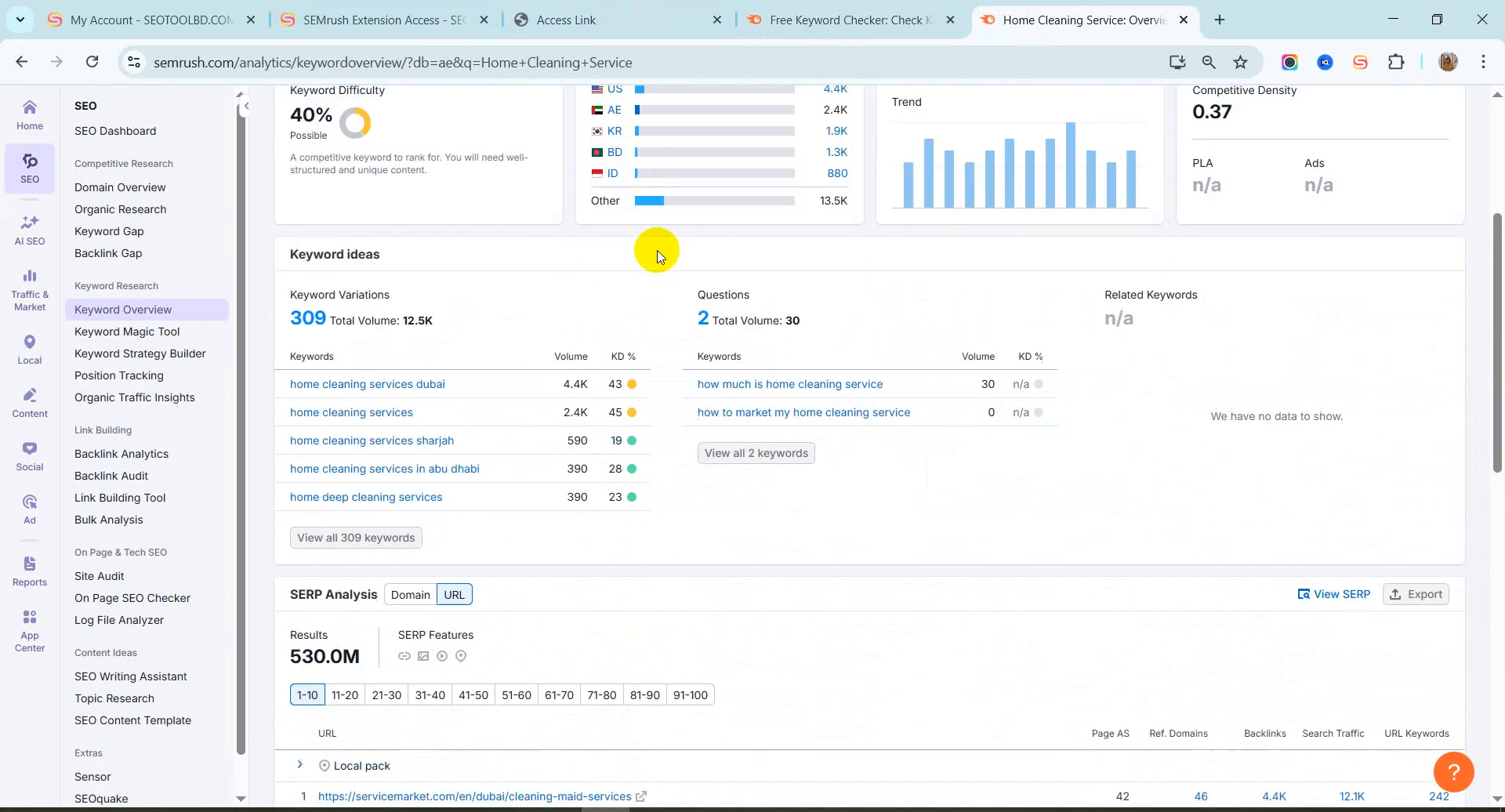
Review the top 10 competitor URLs in the SERP Analysis and export the SERP data as XLSX
{"action": "scroll", "coordinate": [296, 627], "scroll_direction": "down", "scroll_amount": 3}
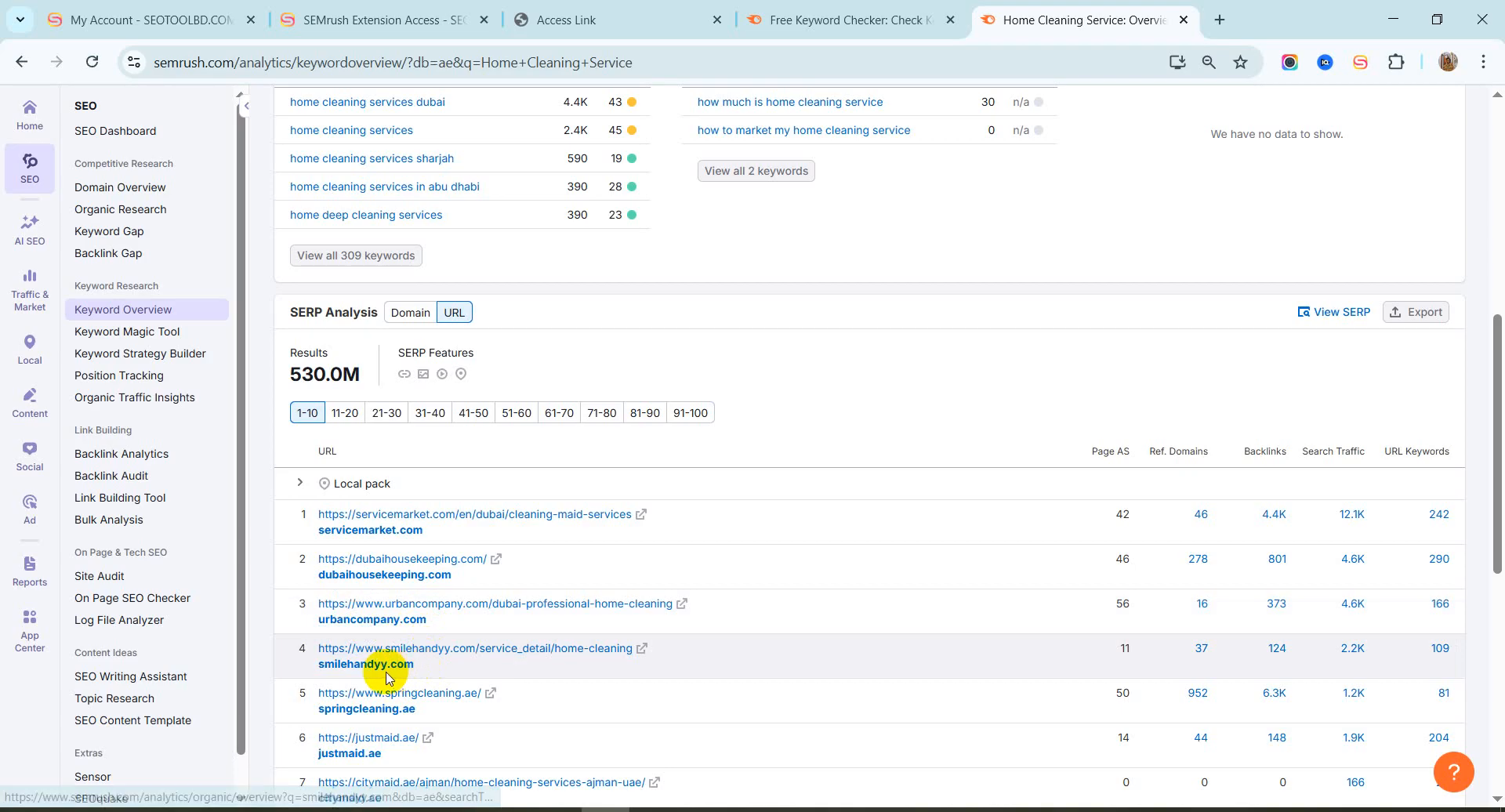
{"action": "scroll", "coordinate": [455, 674], "scroll_direction": "down", "scroll_amount": 2}
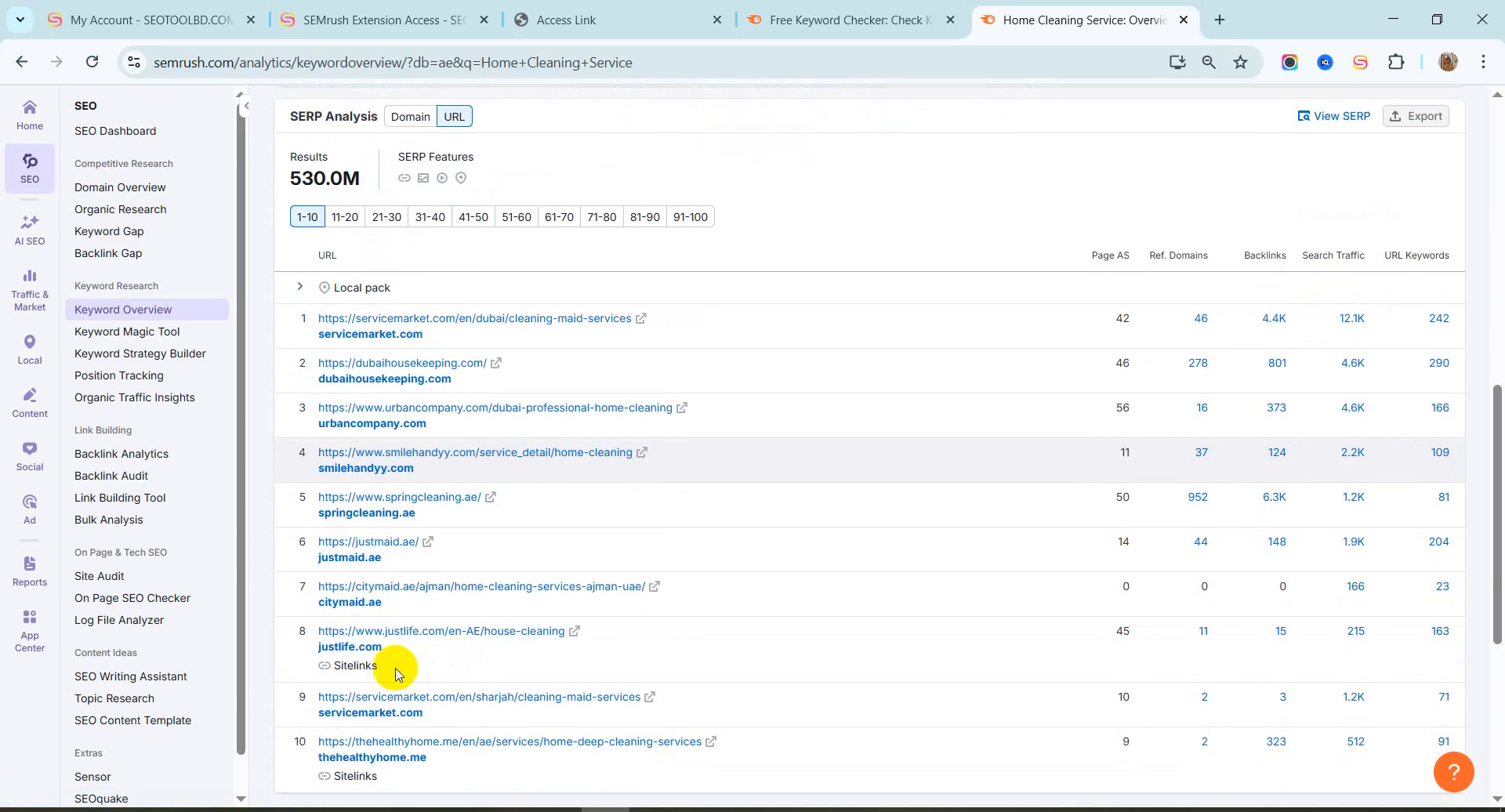
{"action": "scroll", "coordinate": [521, 561], "scroll_direction": "up", "scroll_amount": 1}
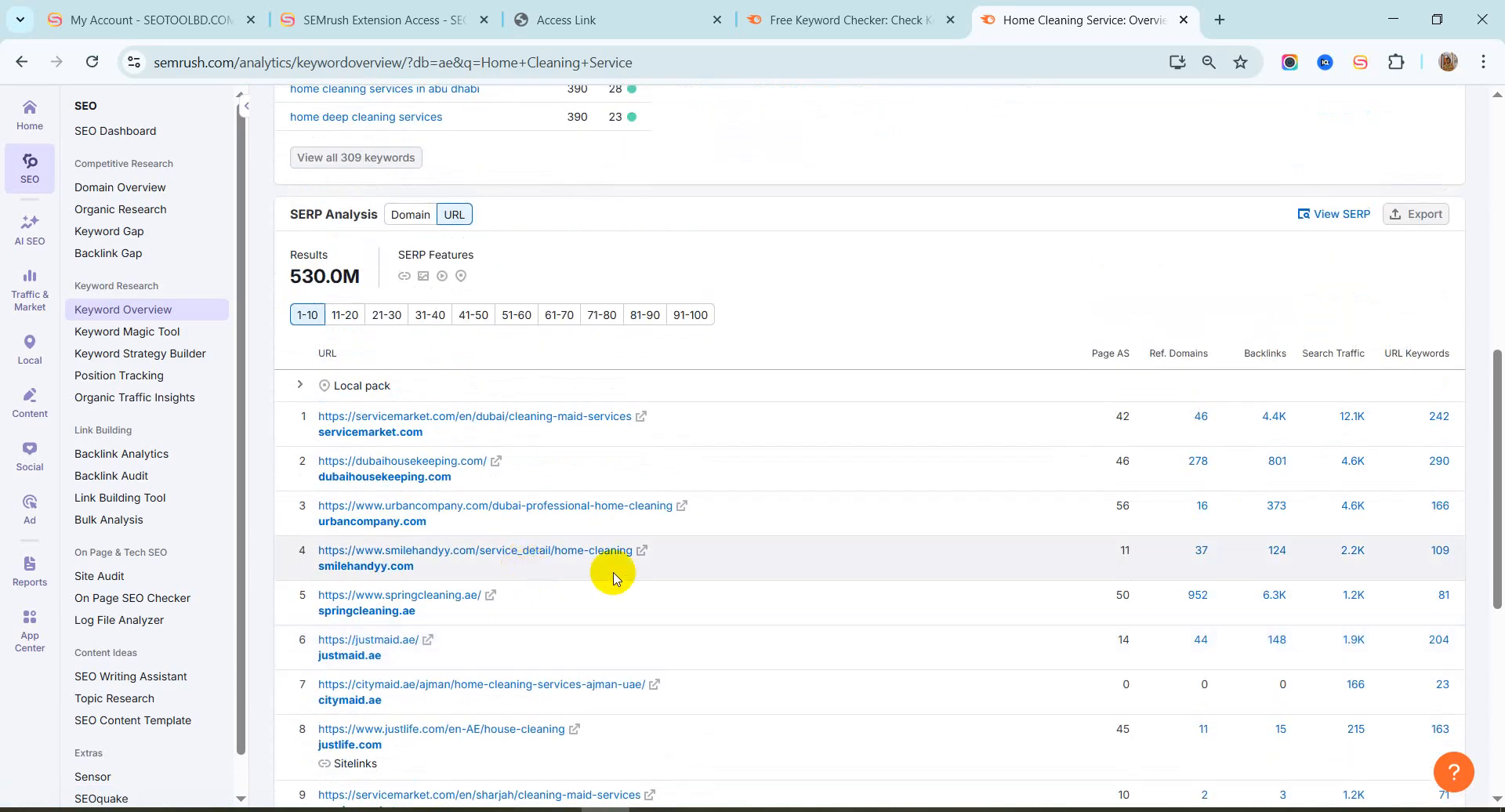
{"action": "left_click", "coordinate": [1415, 220]}
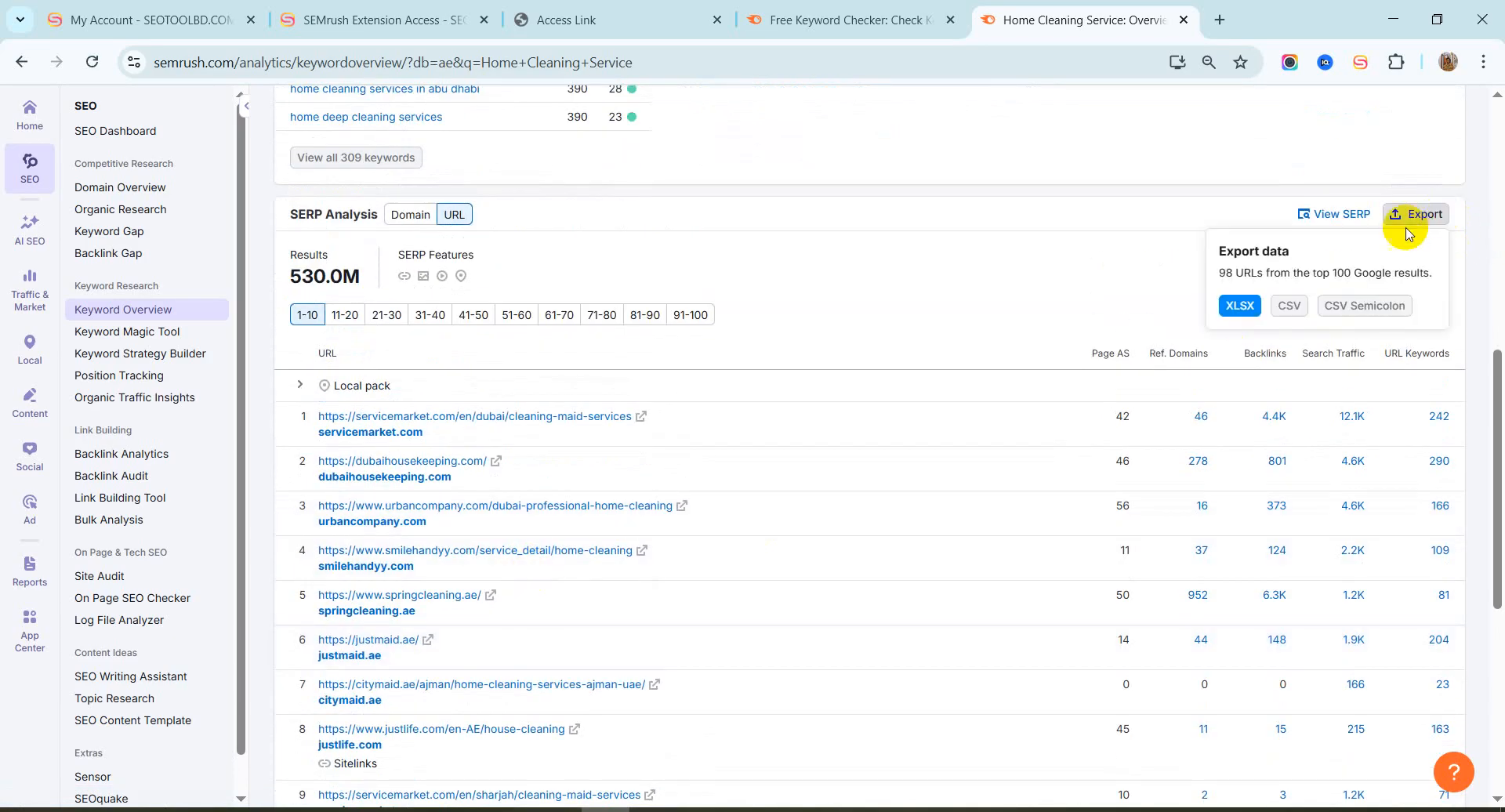
{"action": "left_click", "coordinate": [1250, 306]}
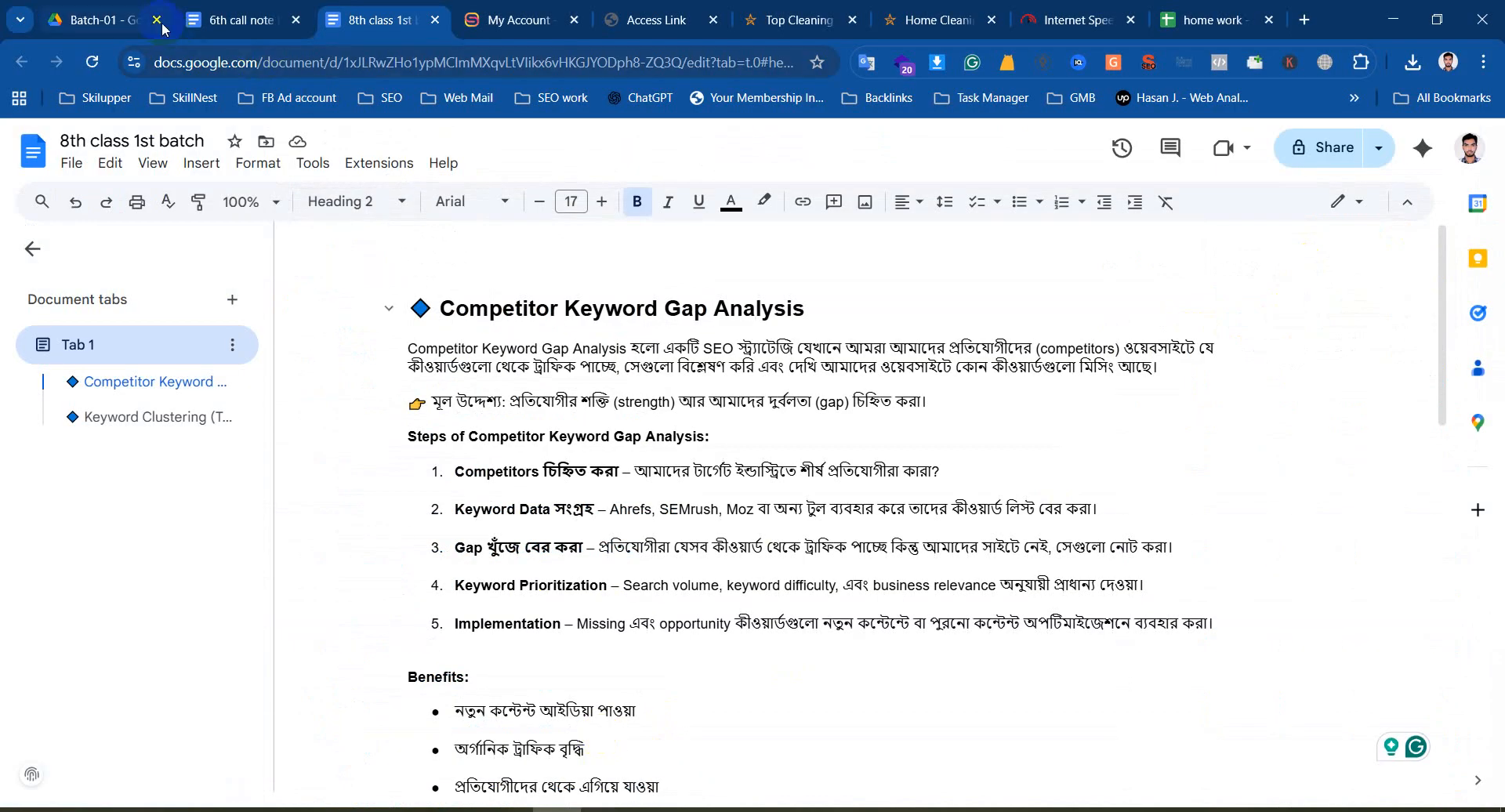
Switch to Google Drive and create a folder named "Competitors Gap" inside the Batch-01 folder
{"action": "left_click", "coordinate": [118, 20]}
{"action": "left_click", "coordinate": [650, 725]}
{"action": "scroll", "coordinate": [595, 662], "scroll_direction": "up", "scroll_amount": 3}
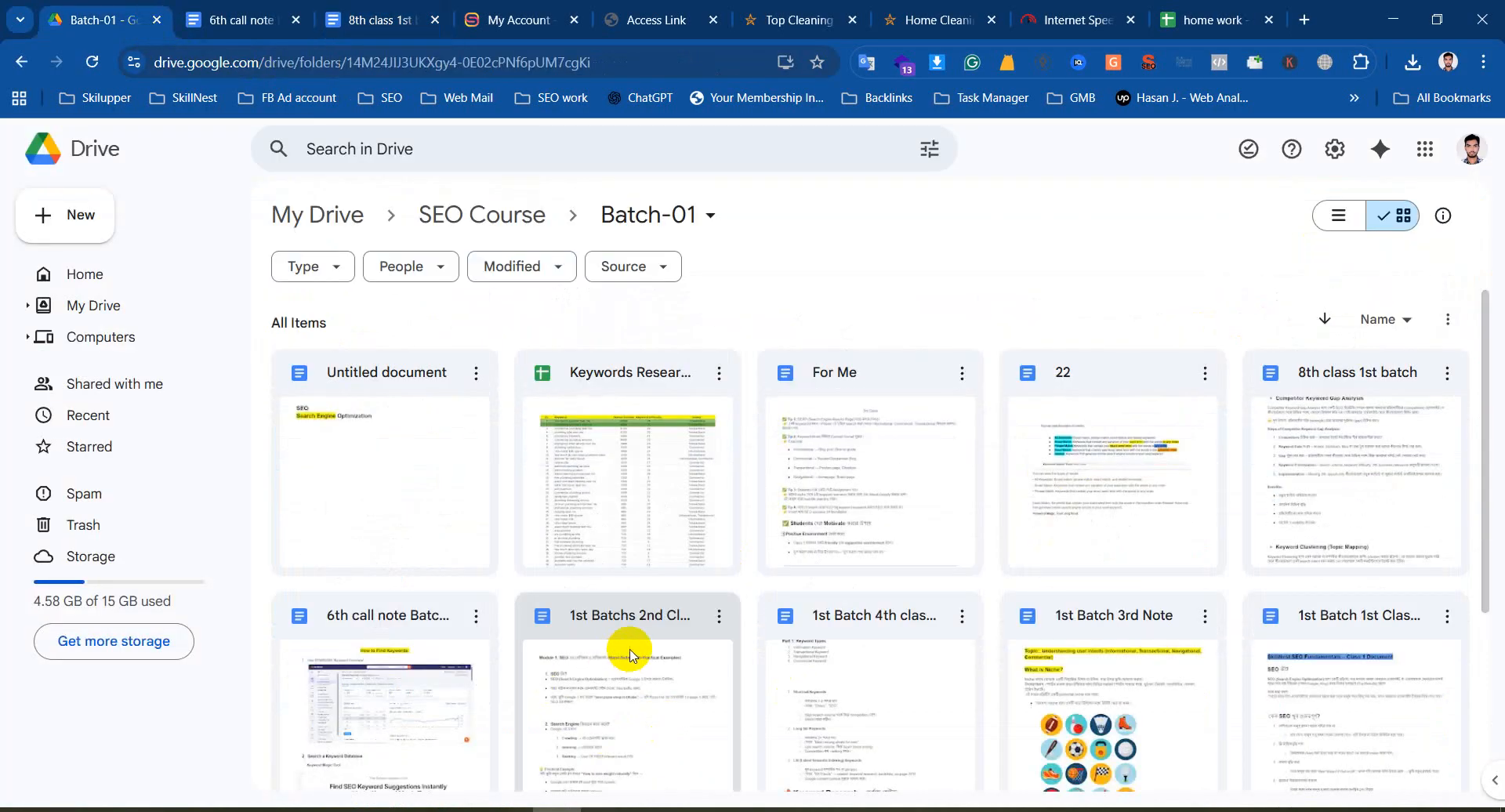
{"action": "scroll", "coordinate": [623, 666], "scroll_direction": "down", "scroll_amount": 5}
{"action": "right_click", "coordinate": [614, 682]}
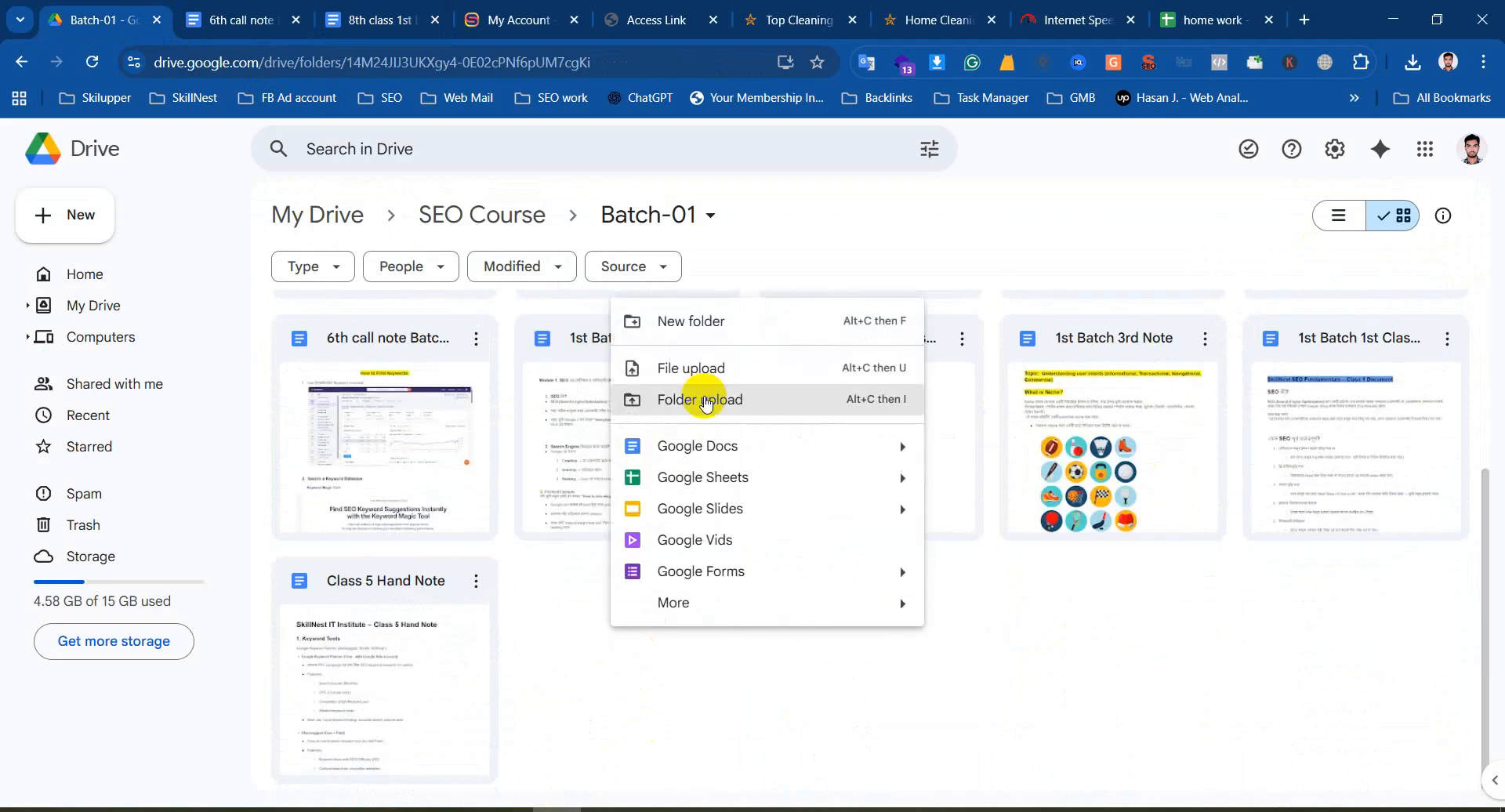
{"action": "left_click", "coordinate": [723, 318]}
{"action": "type", "text": "Competi"}
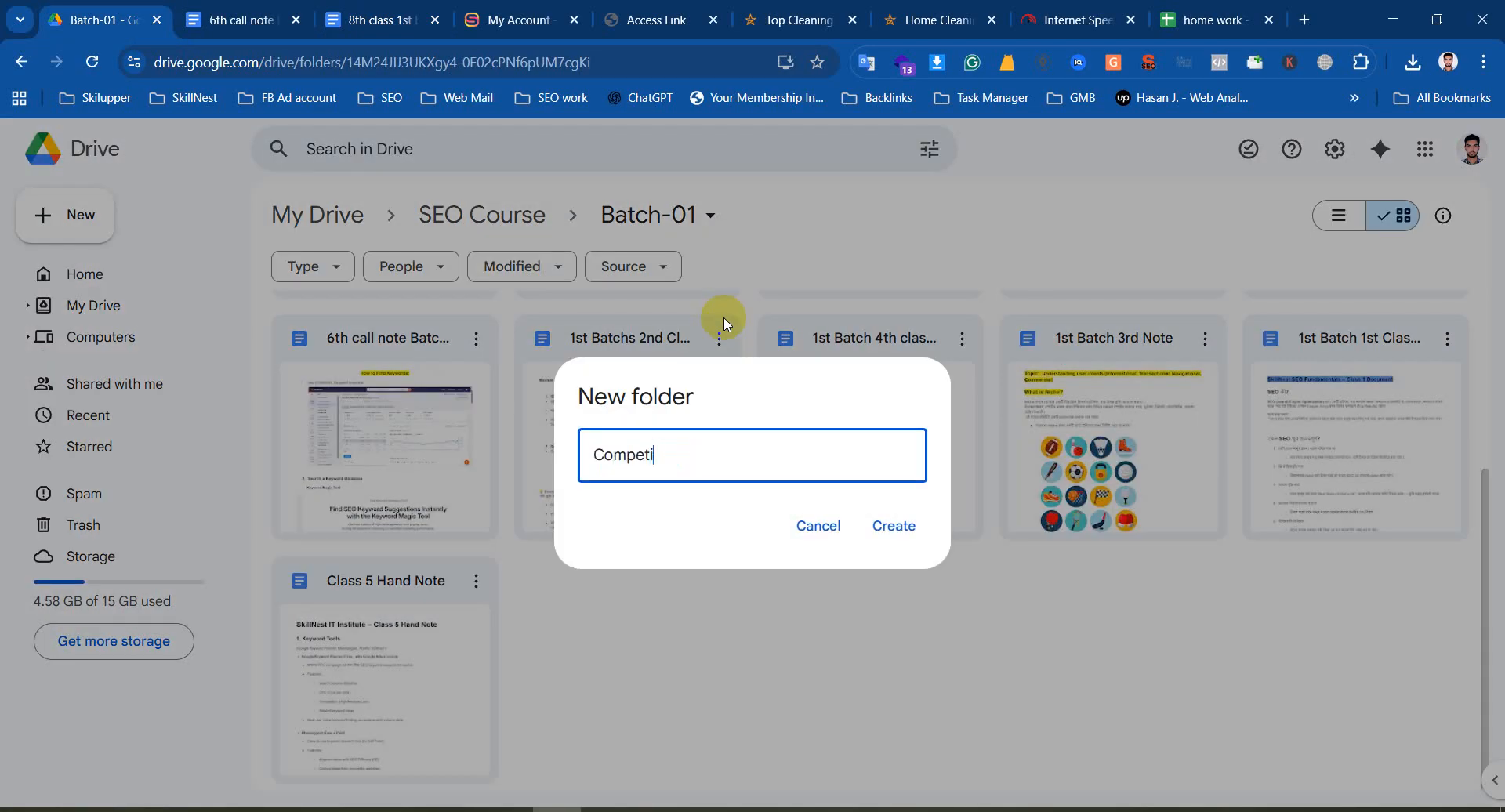
{"action": "type", "text": "tors Gap"}
{"action": "key", "text": "Return"}
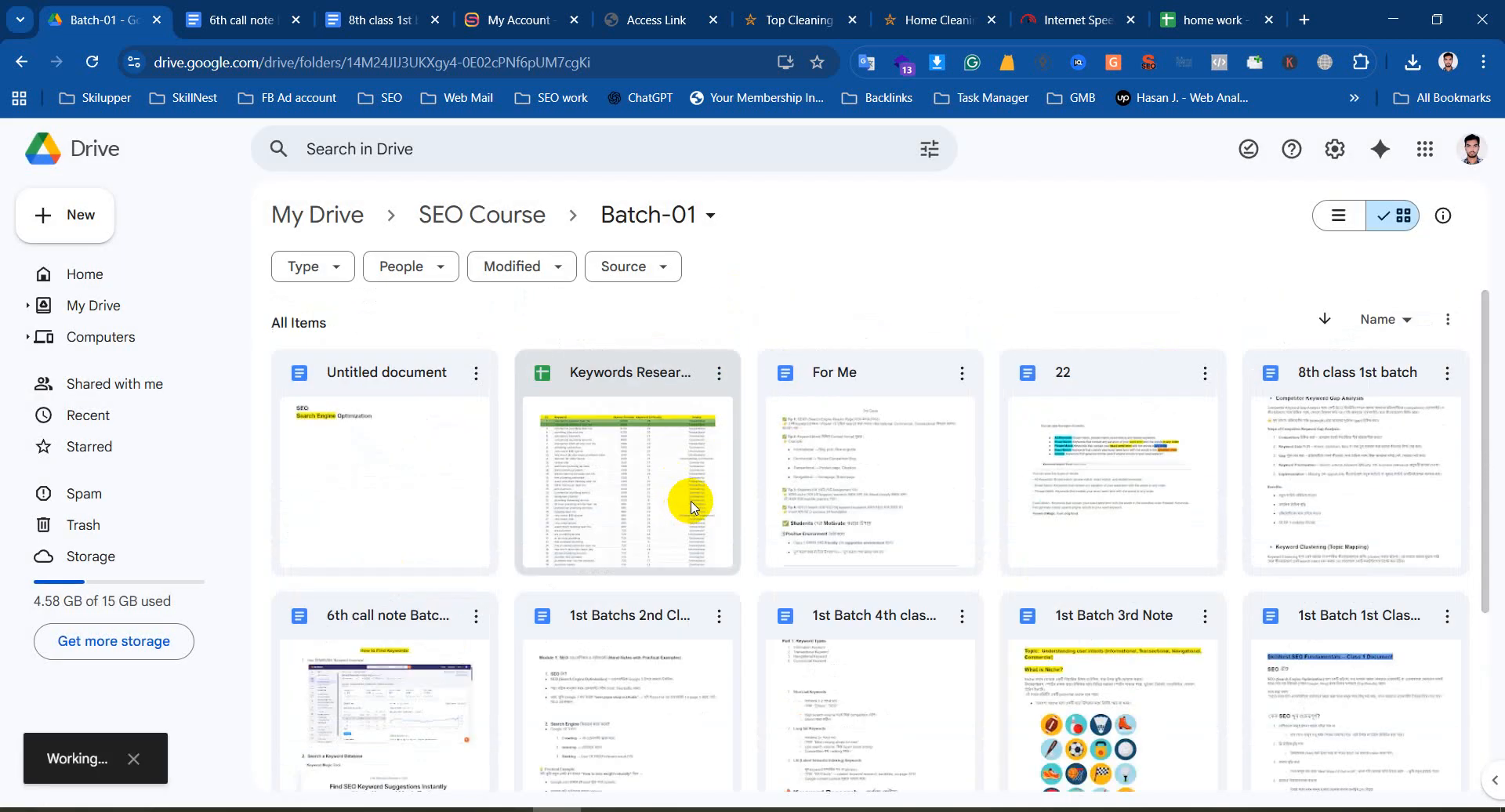
Upload the file Home-Cleaning-Service_serp_urls_ae_2025-09-06_23-03-48 from Downloads into the Competitors Gap folder
{"action": "double_click", "coordinate": [1132, 496]}
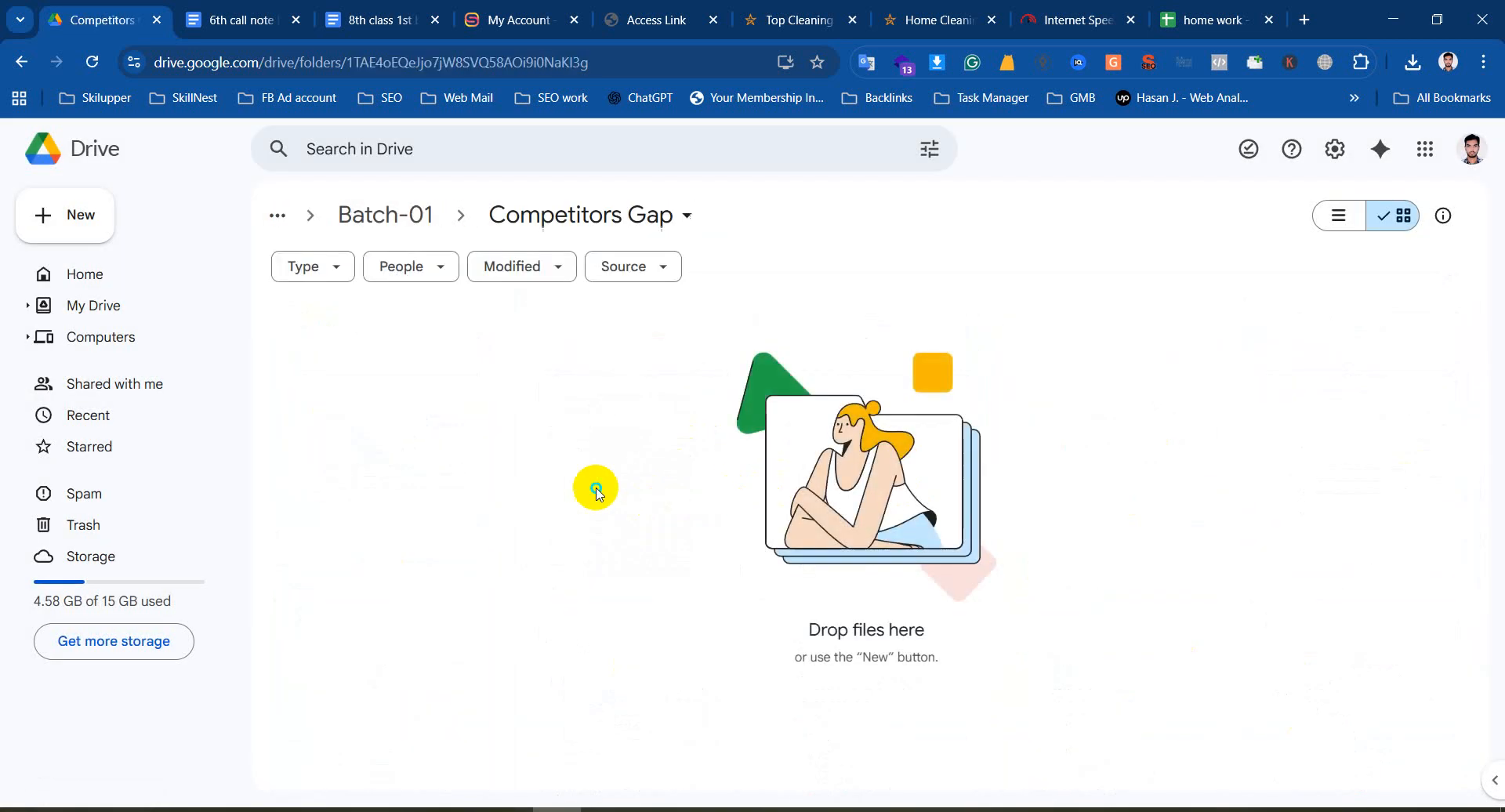
{"action": "right_click", "coordinate": [597, 486]}
{"action": "left_click", "coordinate": [676, 493]}
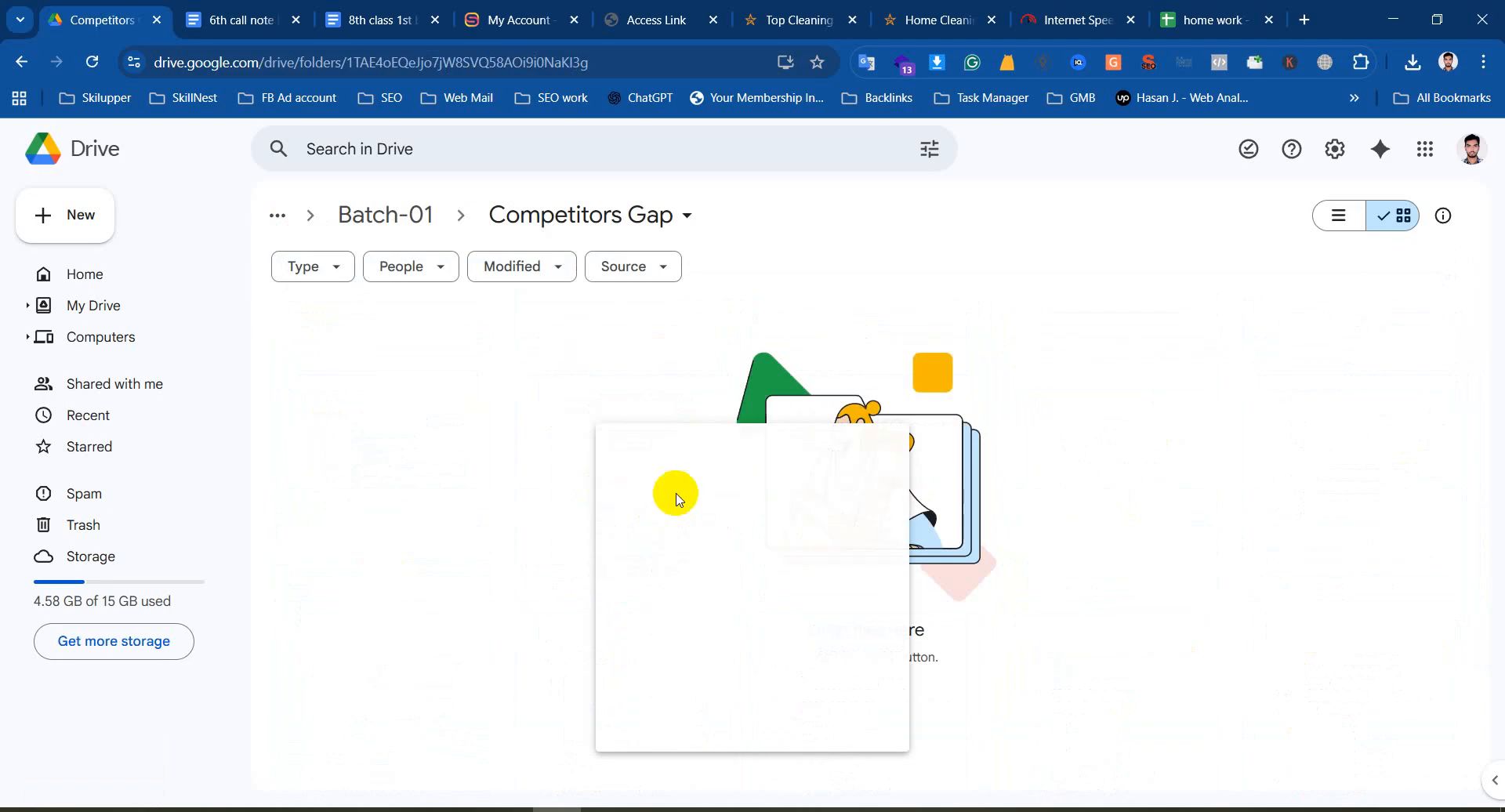
{"action": "left_click", "coordinate": [243, 269]}
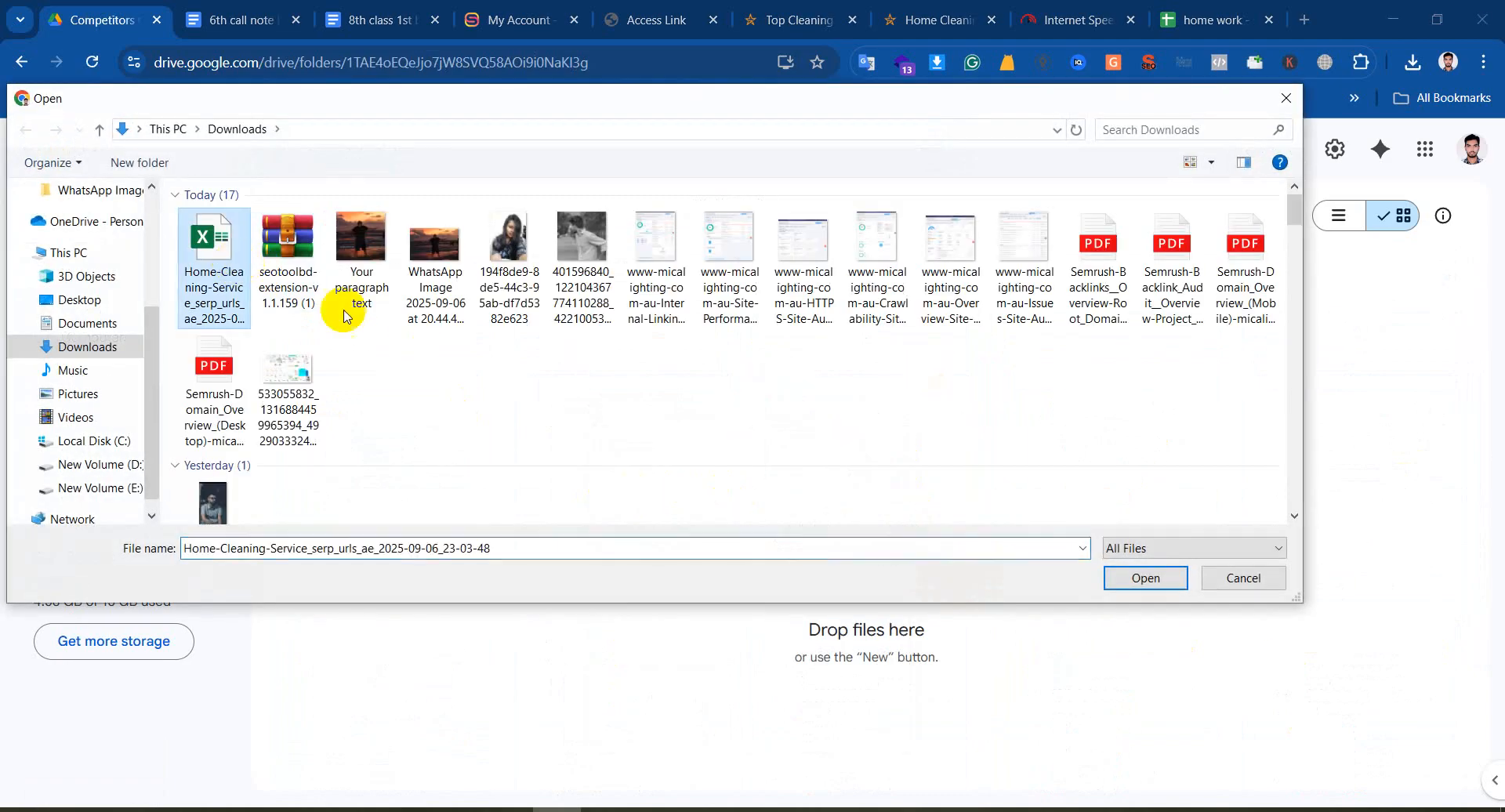
{"action": "left_click", "coordinate": [1143, 578]}
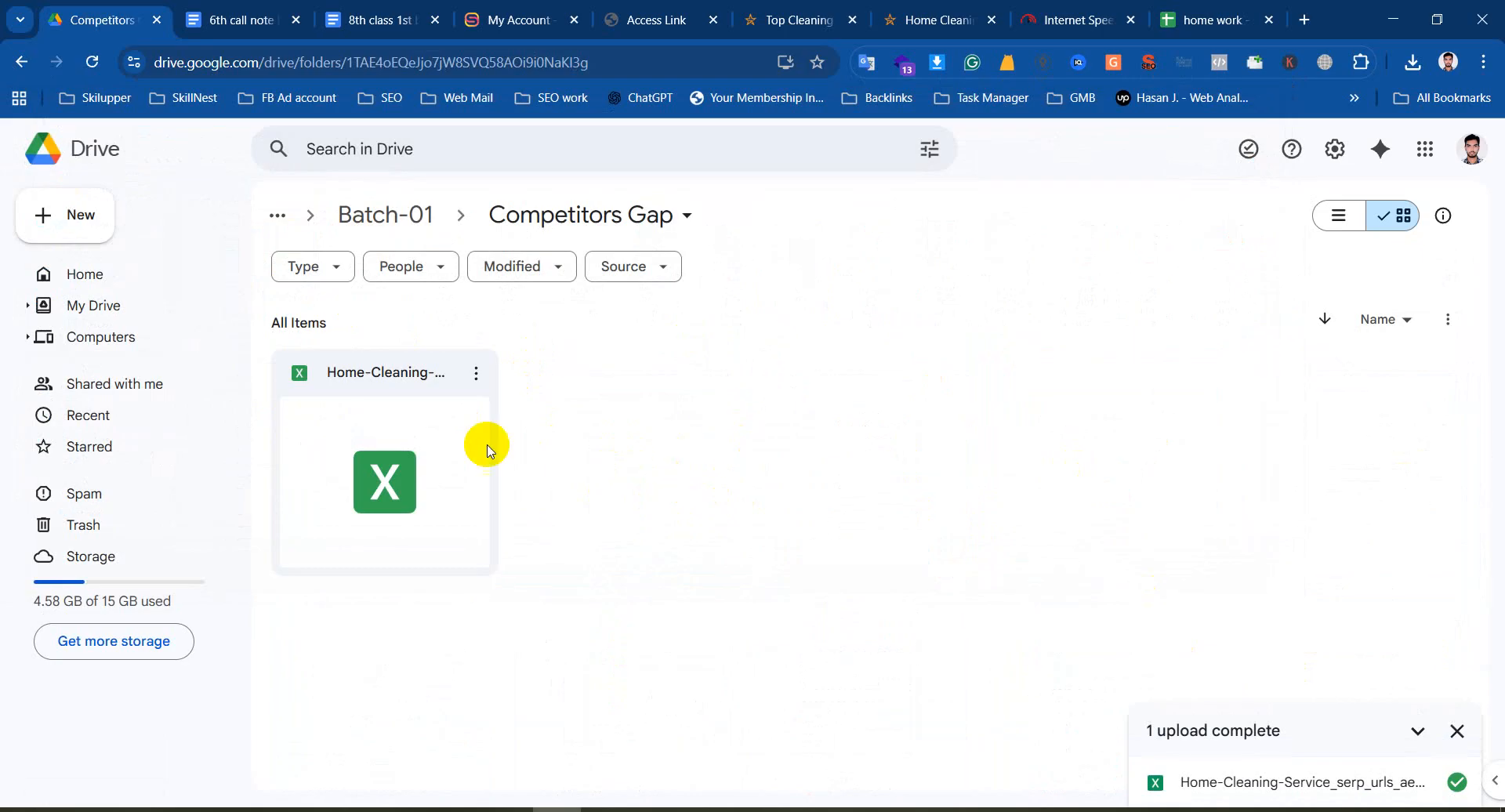
Open the uploaded Home-Cleaning-Service spreadsheet, fit the Type column to its contents and review its entries
{"action": "double_click", "coordinate": [405, 484]}
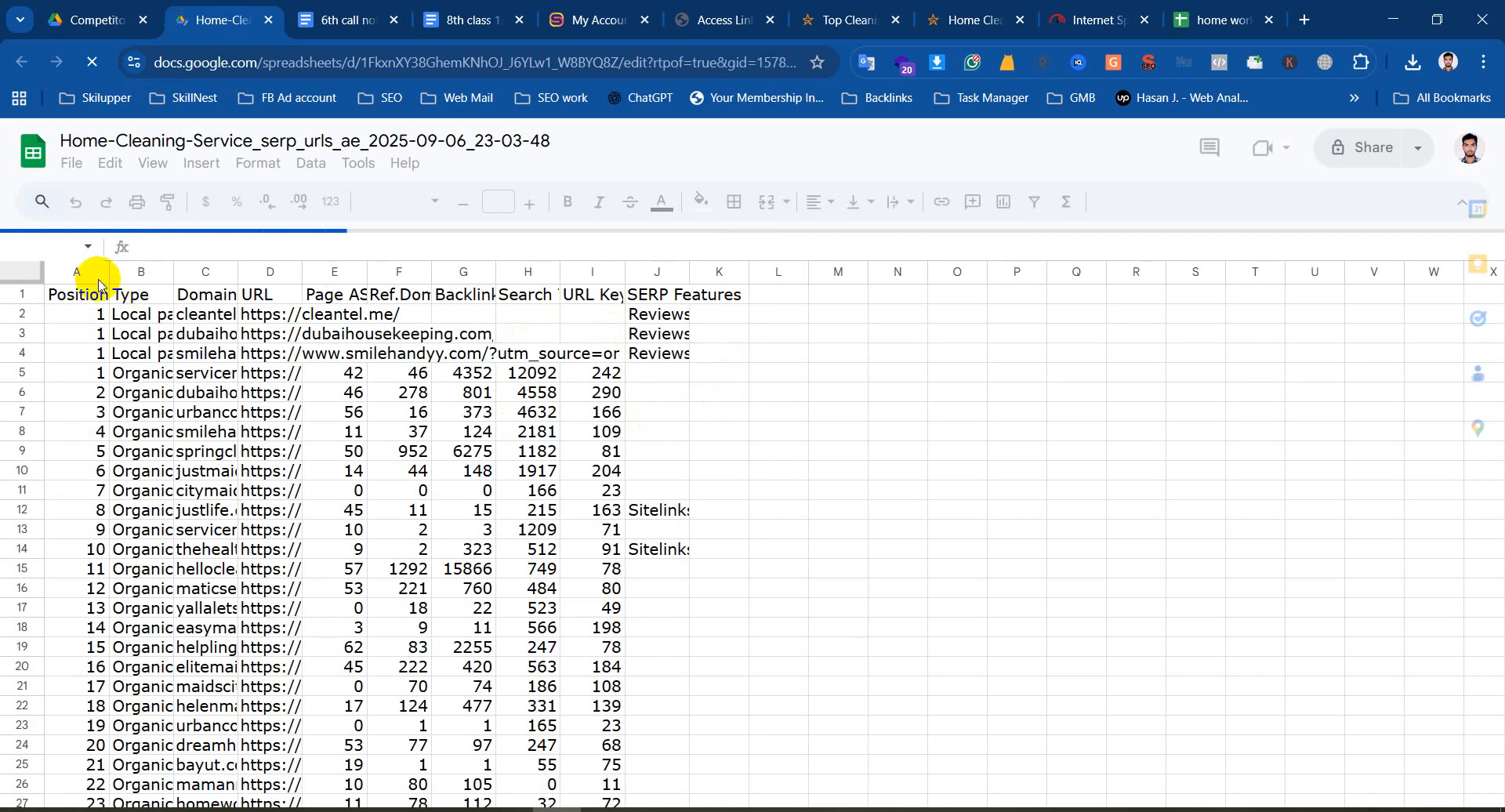
{"action": "left_click_drag", "start_coordinate": [109, 268], "coordinate": [179, 268]}
{"action": "double_click", "coordinate": [179, 268]}
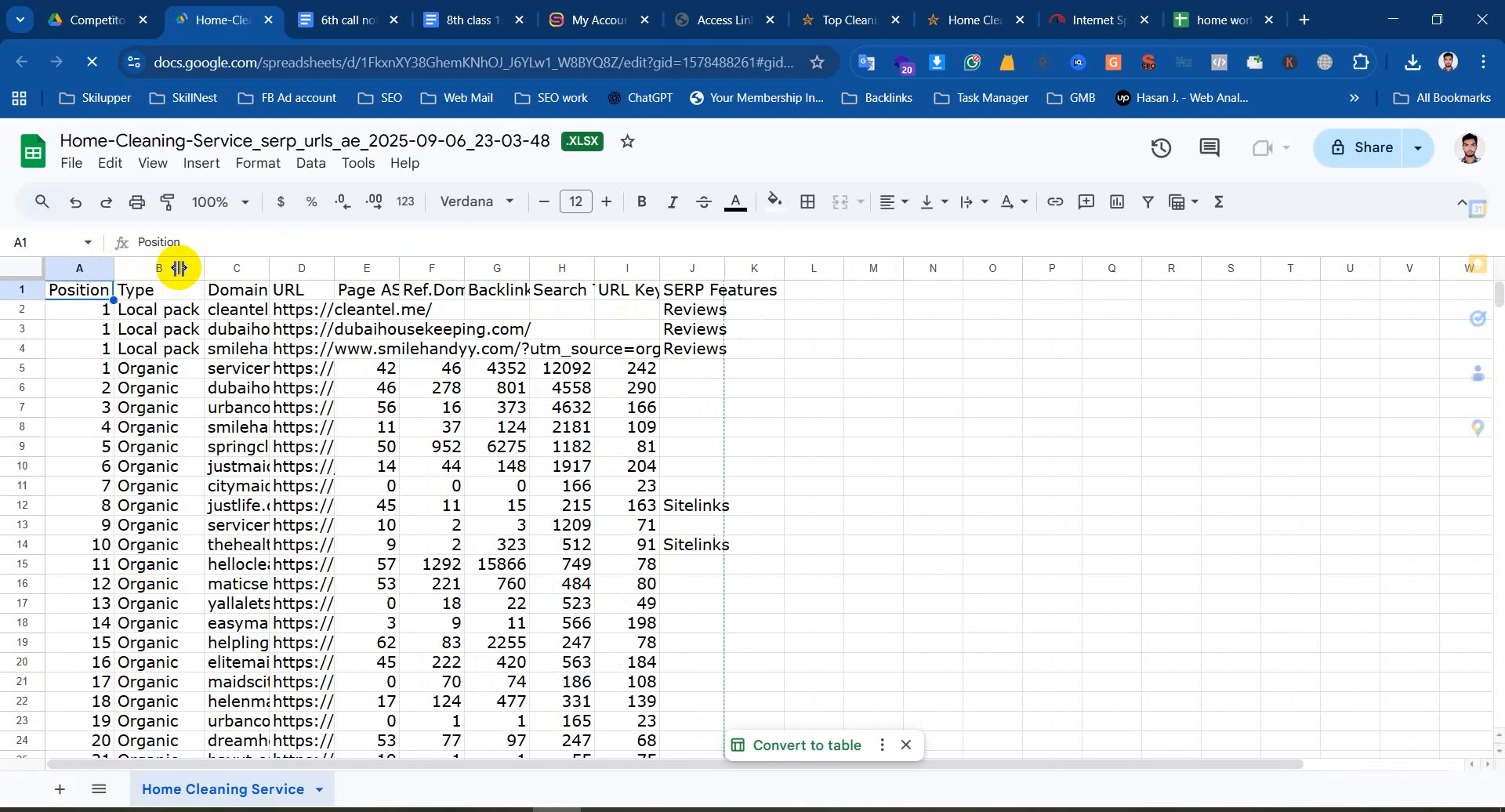
{"action": "left_click", "coordinate": [163, 309]}
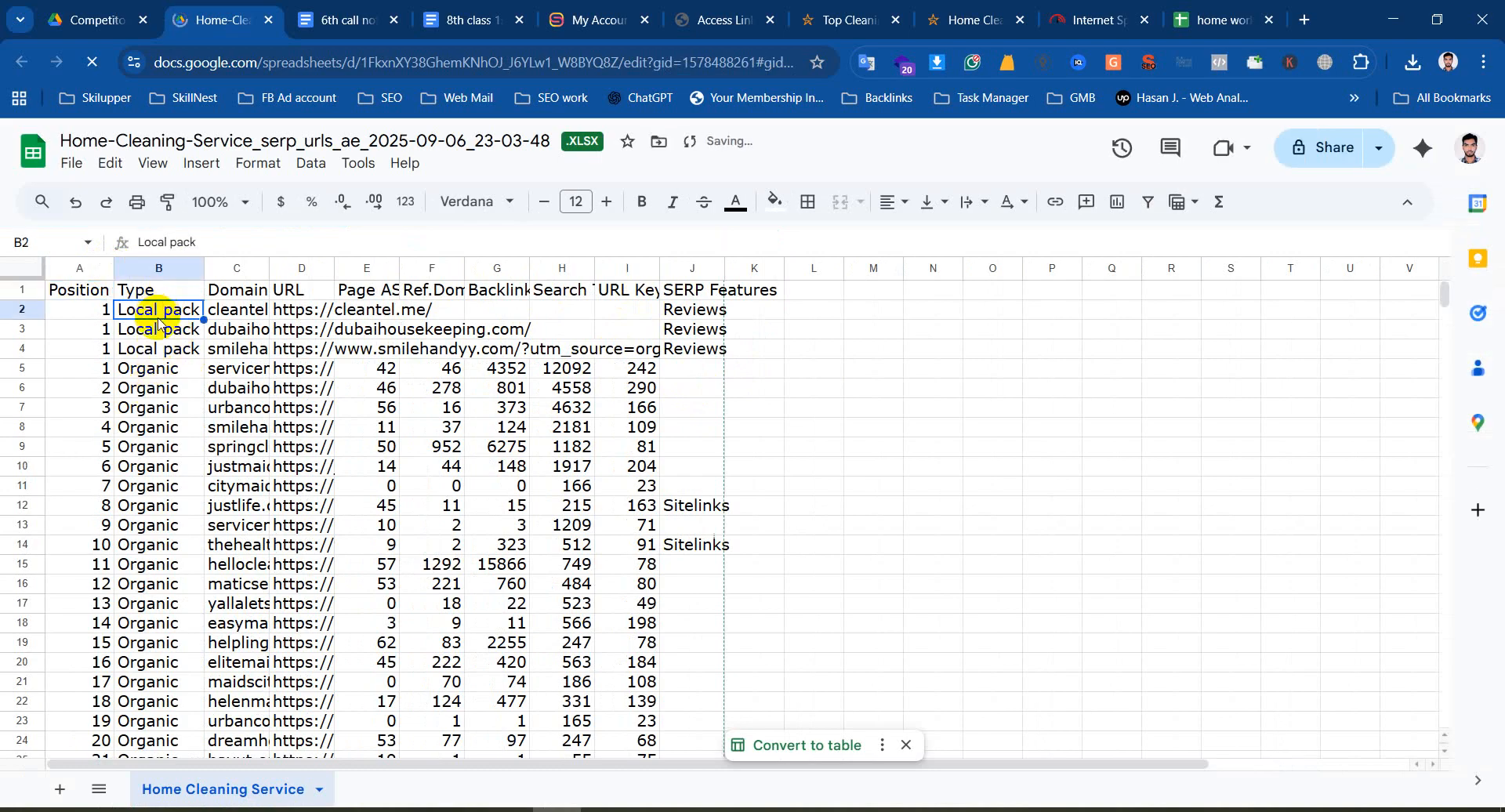
{"action": "left_click", "coordinate": [157, 350]}
{"action": "left_click", "coordinate": [157, 387]}
{"action": "scroll", "coordinate": [161, 490], "scroll_direction": "down", "scroll_amount": 10}
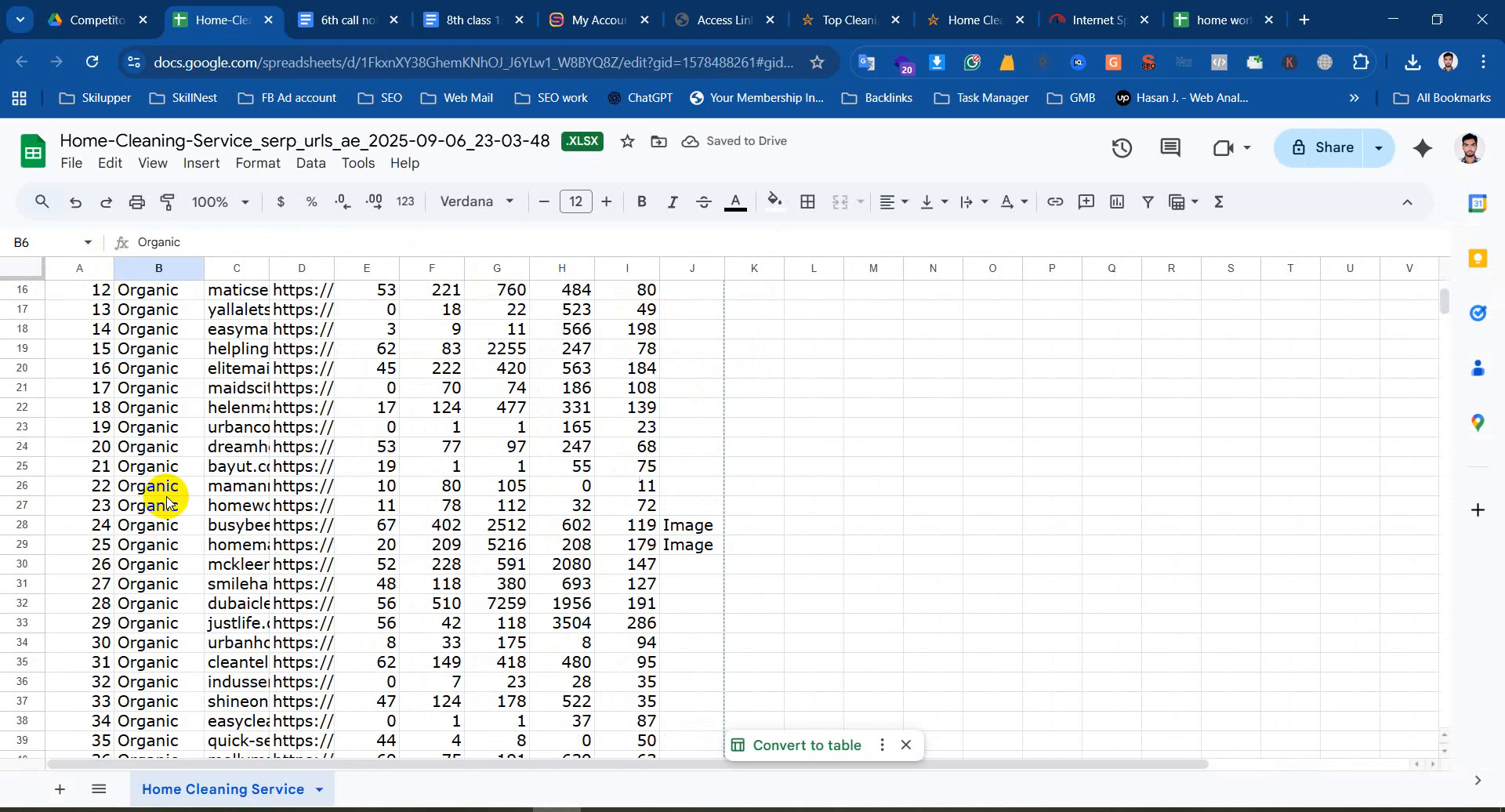
{"action": "scroll", "coordinate": [220, 463], "scroll_direction": "up", "scroll_amount": 10}
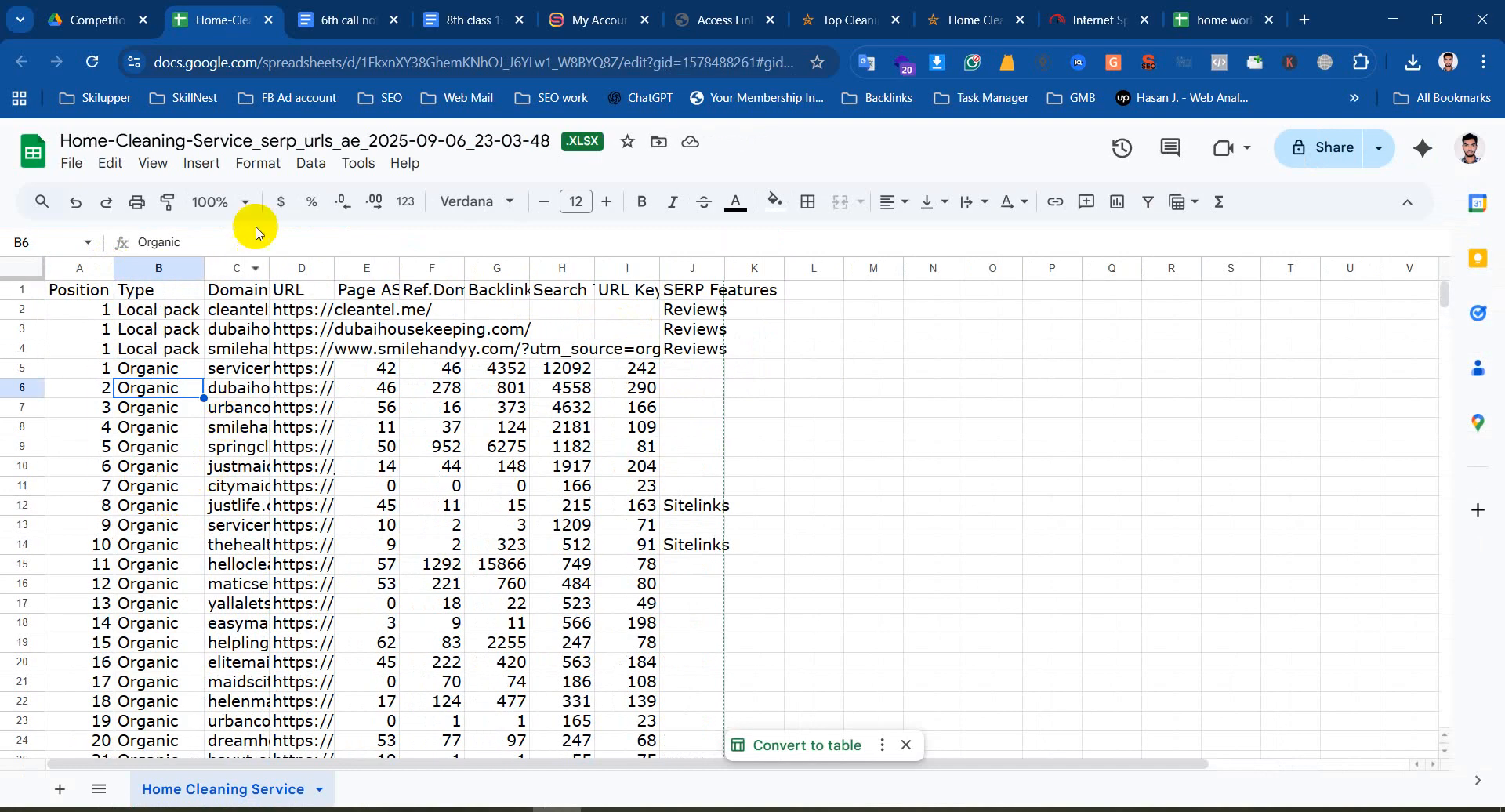
Fit the Domain column's width to its contents
{"action": "left_click", "coordinate": [265, 270]}
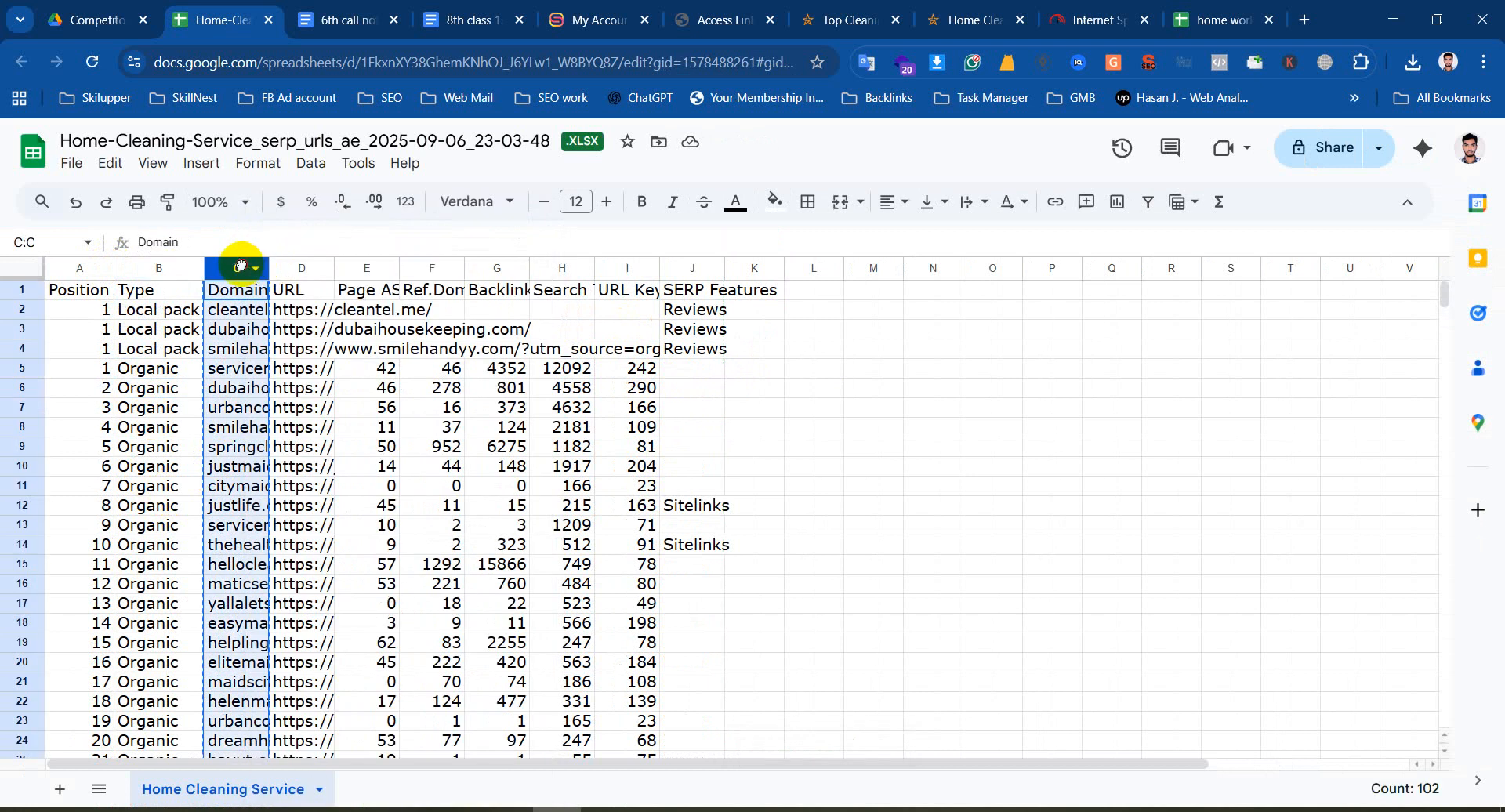
{"action": "left_click", "coordinate": [250, 447]}
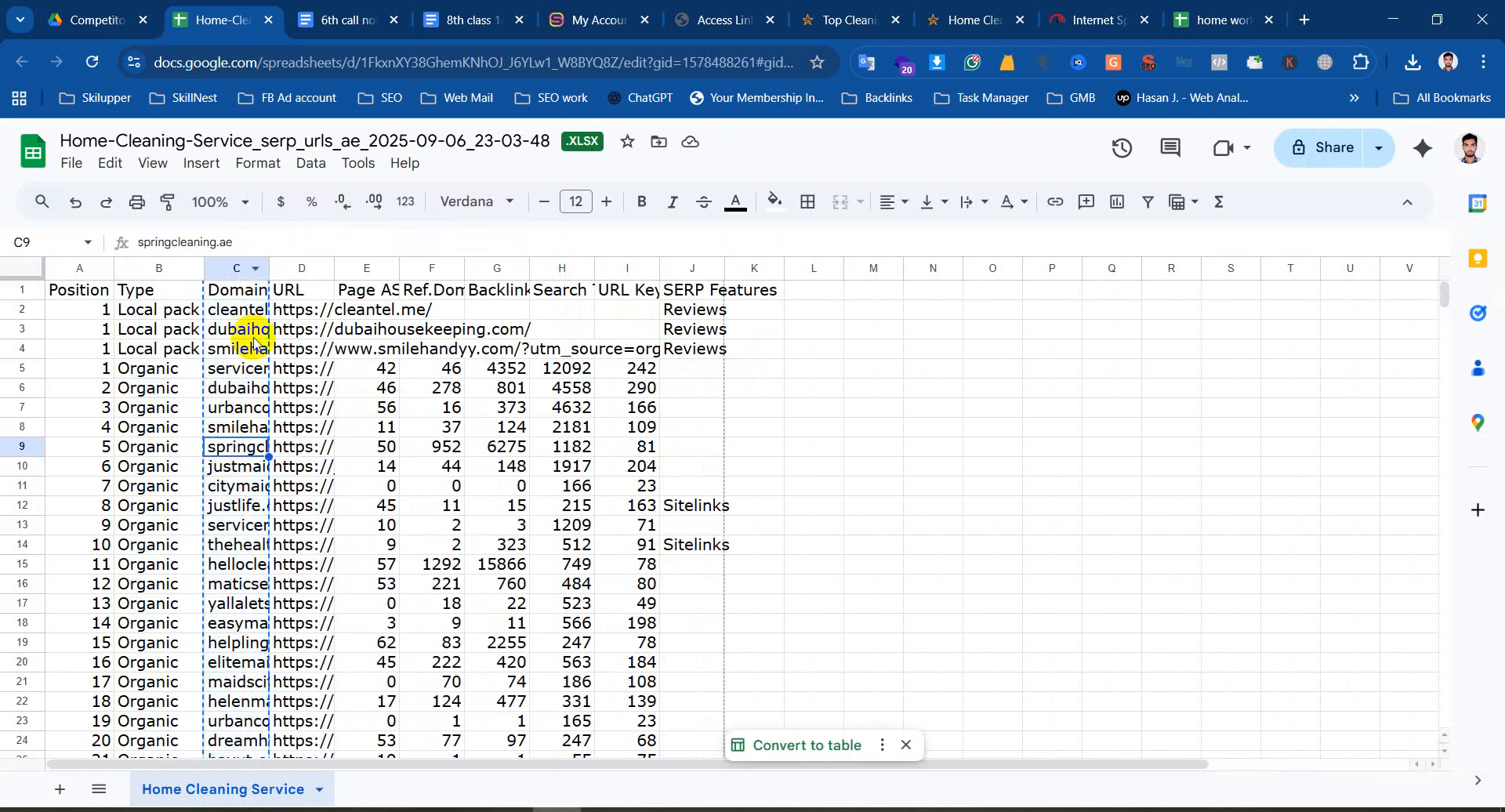
{"action": "double_click", "coordinate": [269, 267]}
{"action": "left_click", "coordinate": [272, 308]}
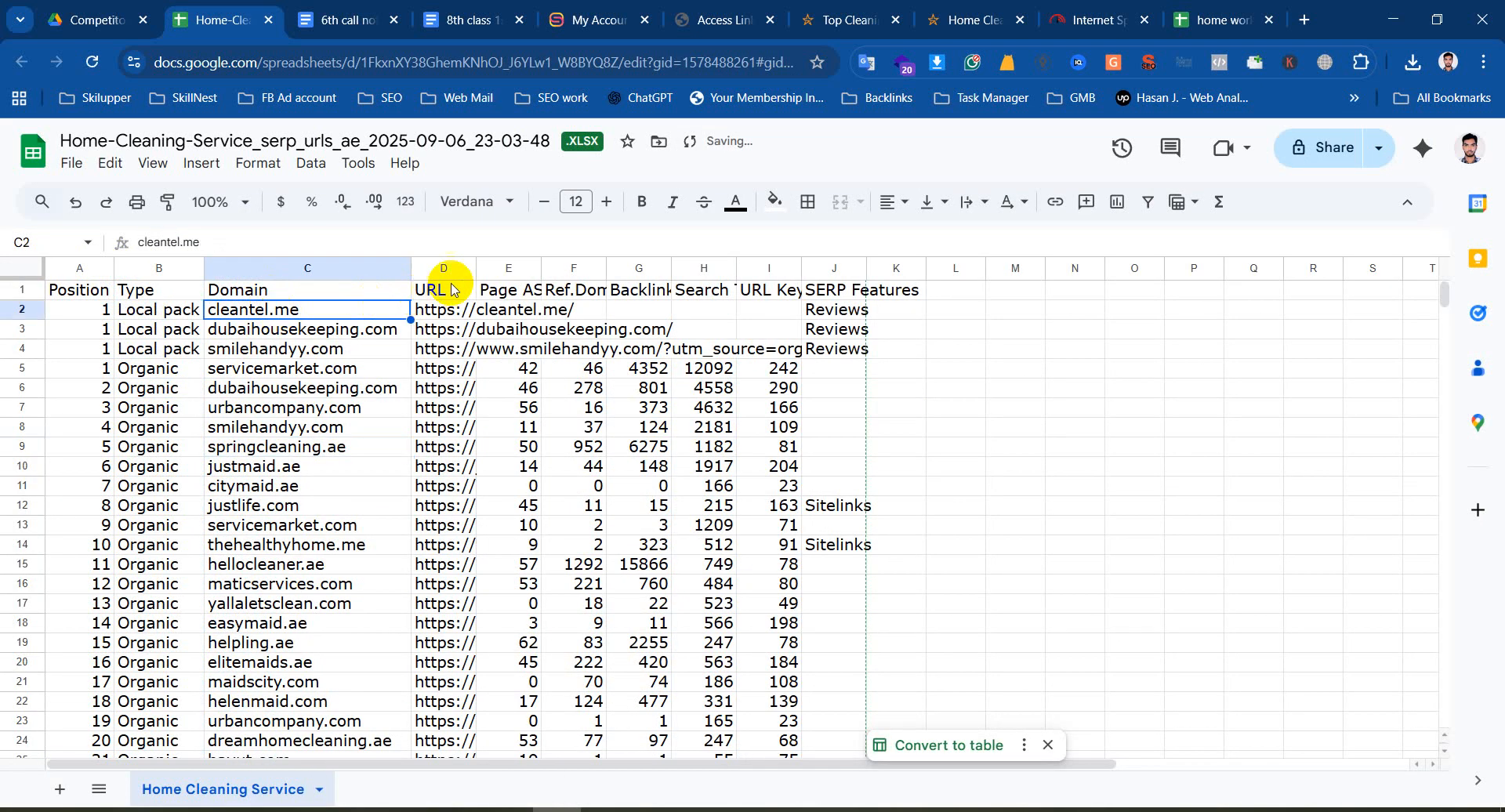
Widen the URL and Page AS columns, and fit the columns from Ref.Domains to SERP Features to their contents
{"action": "left_click_drag", "start_coordinate": [479, 267], "coordinate": [793, 265]}
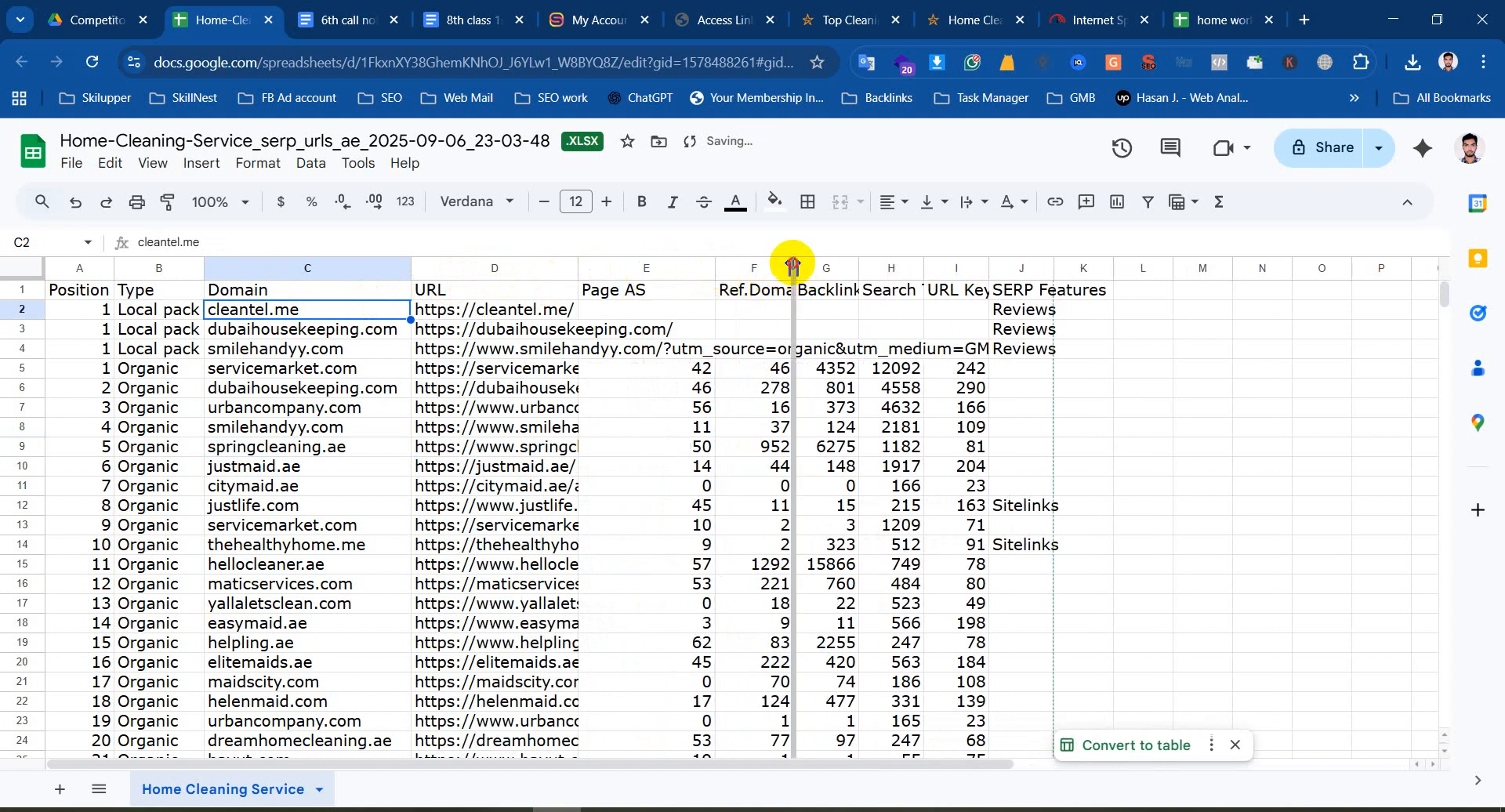
{"action": "double_click", "coordinate": [793, 265]}
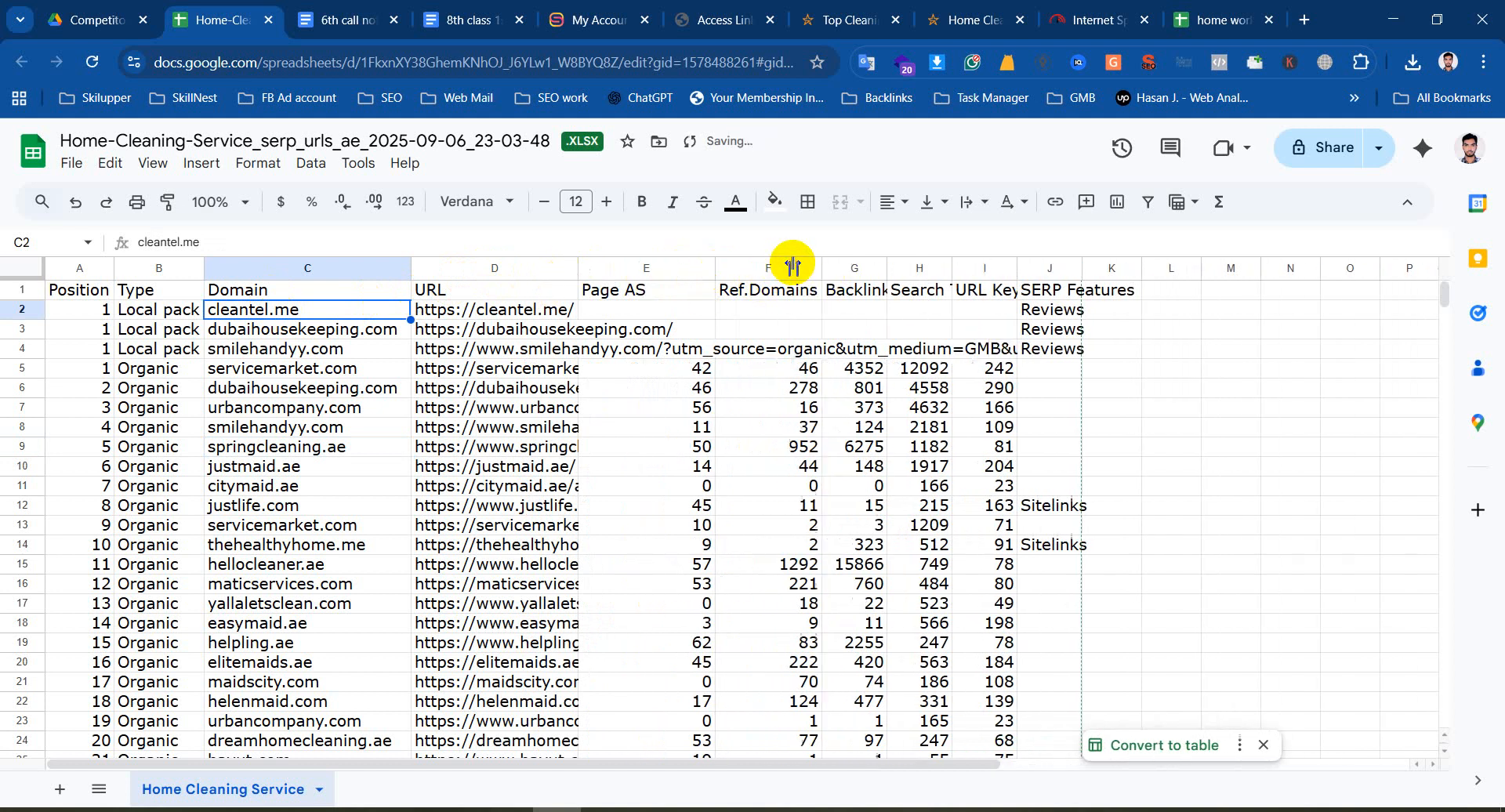
{"action": "double_click", "coordinate": [885, 266]}
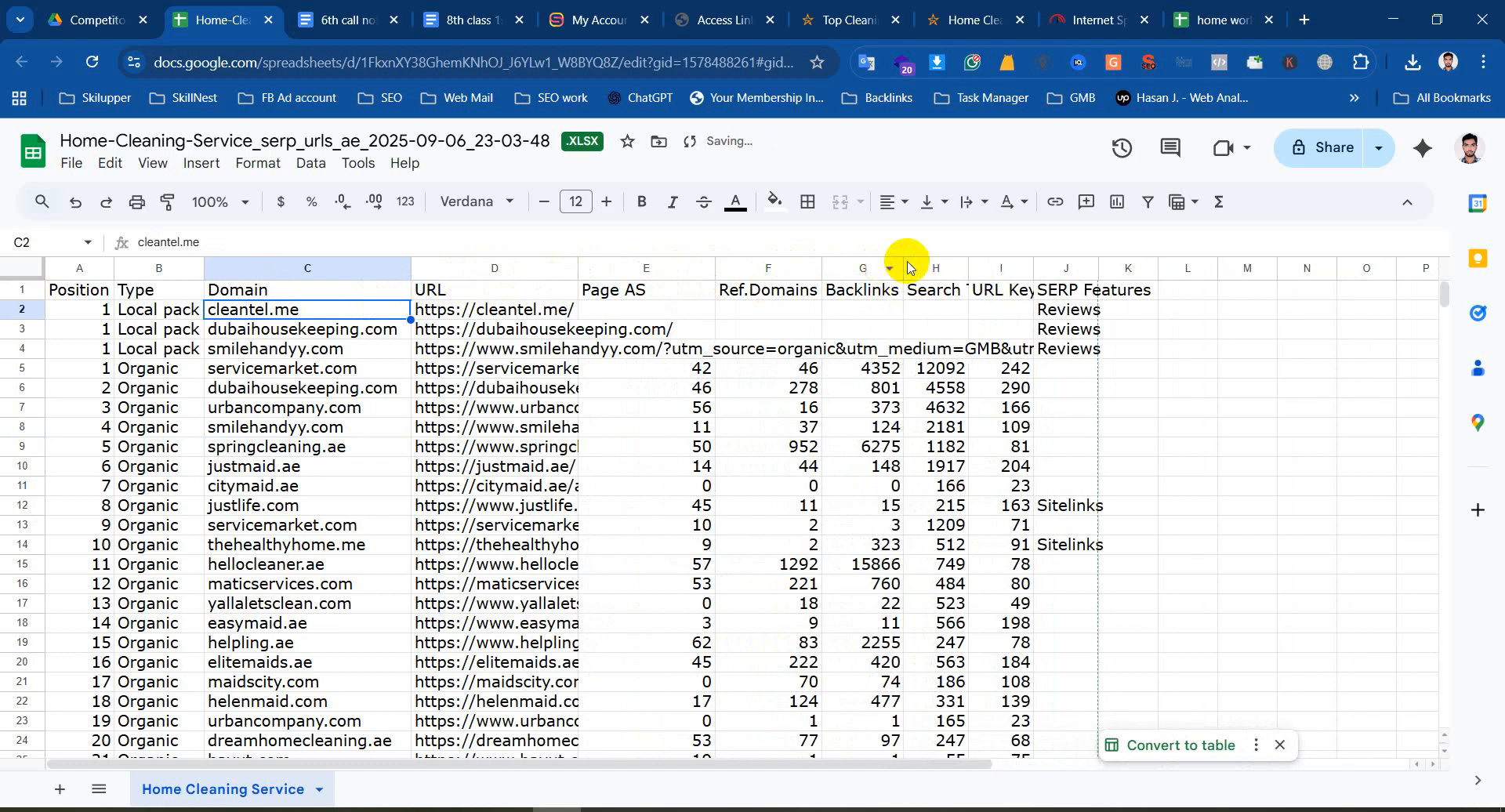
{"action": "double_click", "coordinate": [969, 267]}
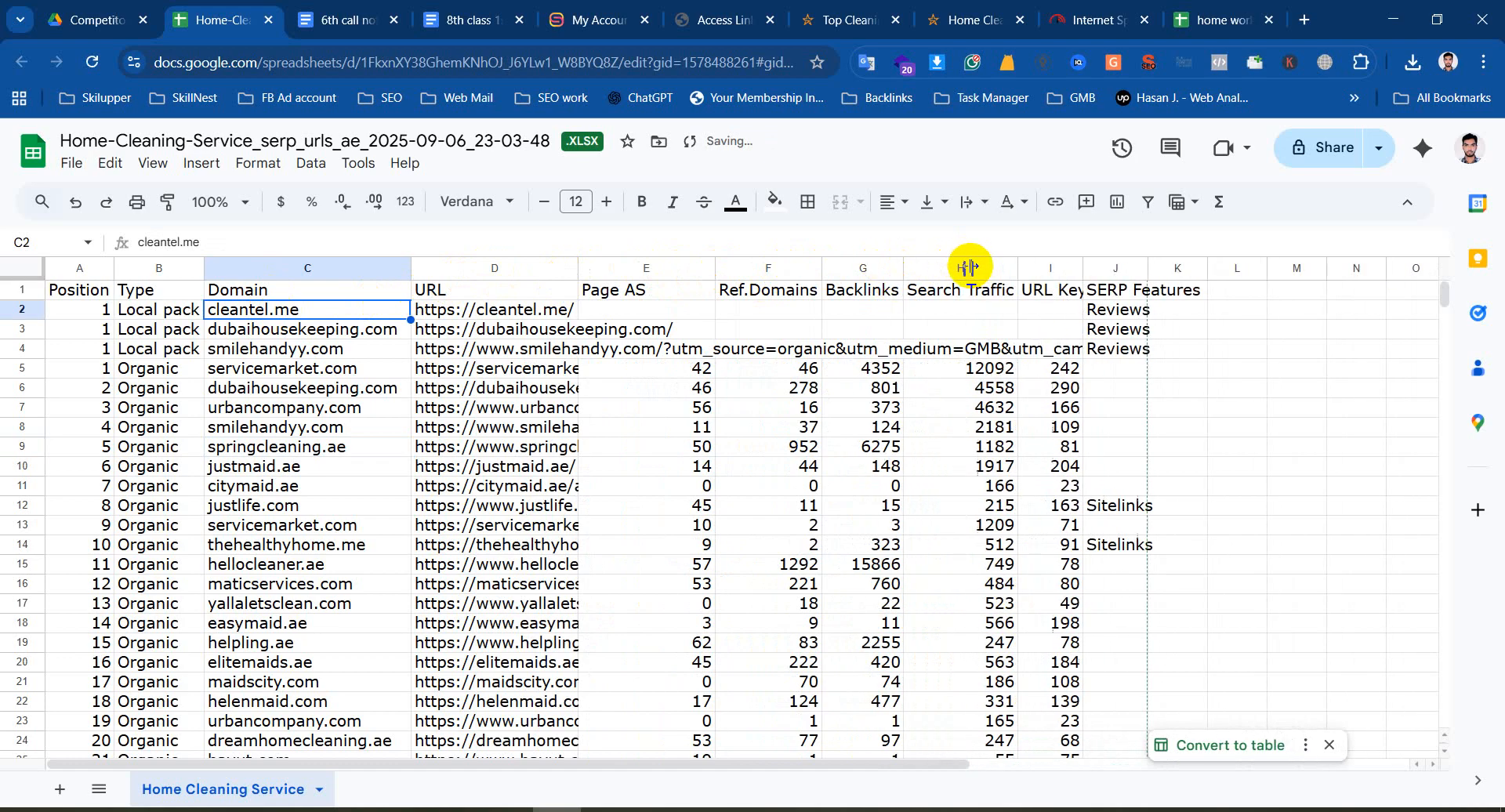
{"action": "double_click", "coordinate": [1084, 266]}
{"action": "double_click", "coordinate": [1203, 267]}
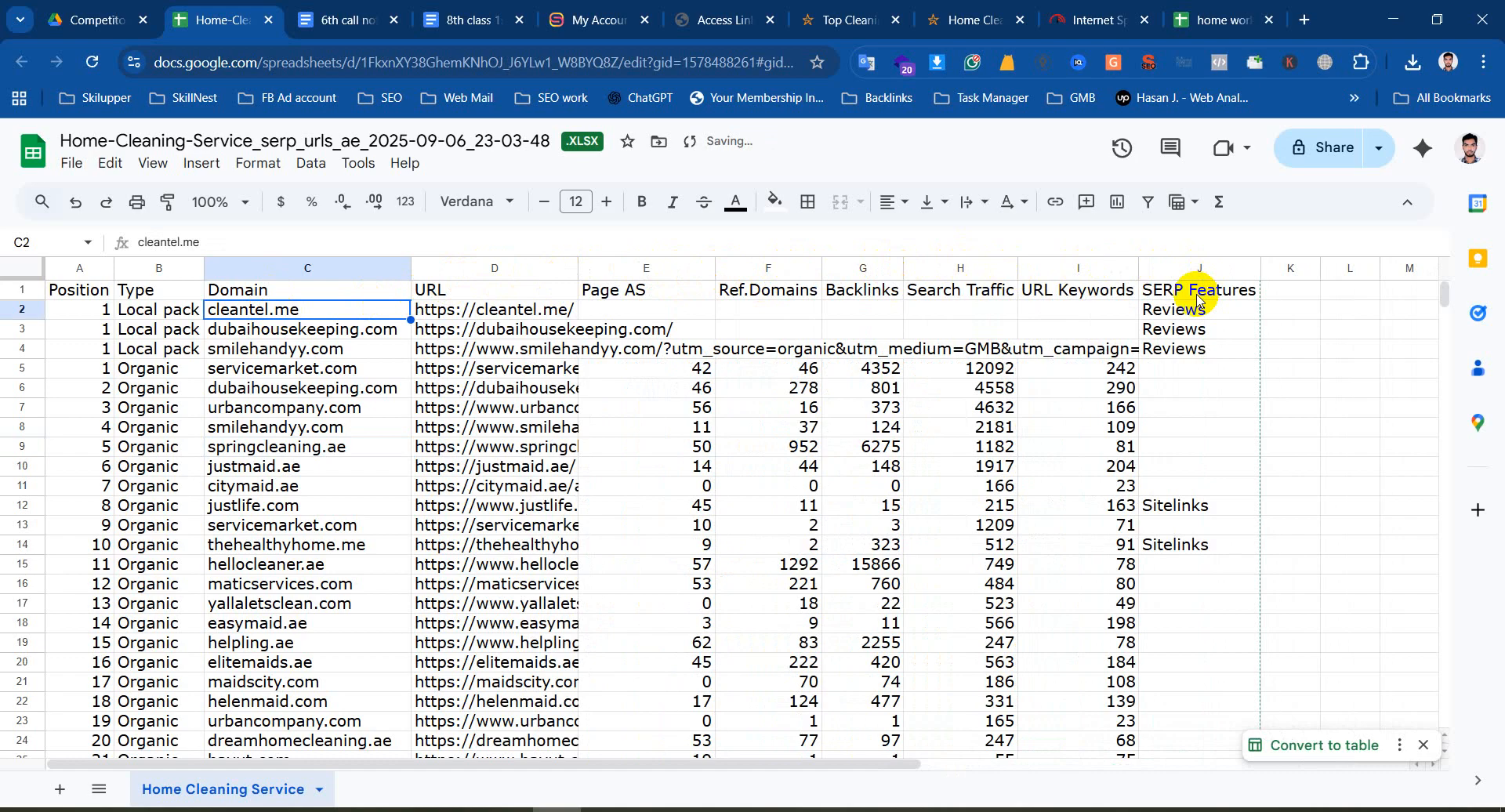
Fill the header cells A1:J1 with yellow and make their text bold
{"action": "left_click_drag", "start_coordinate": [82, 291], "coordinate": [1199, 290]}
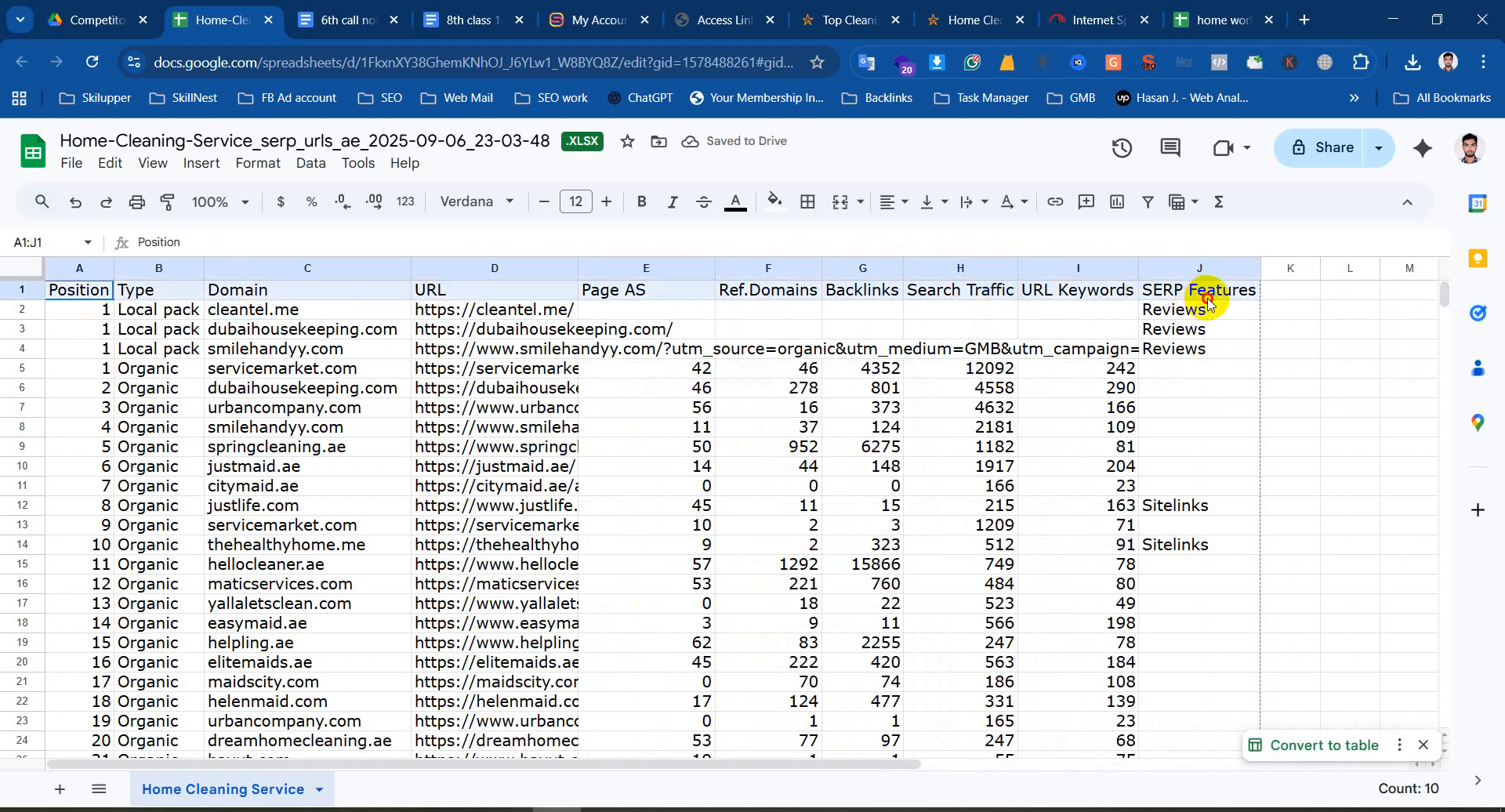
{"action": "left_click", "coordinate": [771, 200]}
{"action": "left_click", "coordinate": [847, 294]}
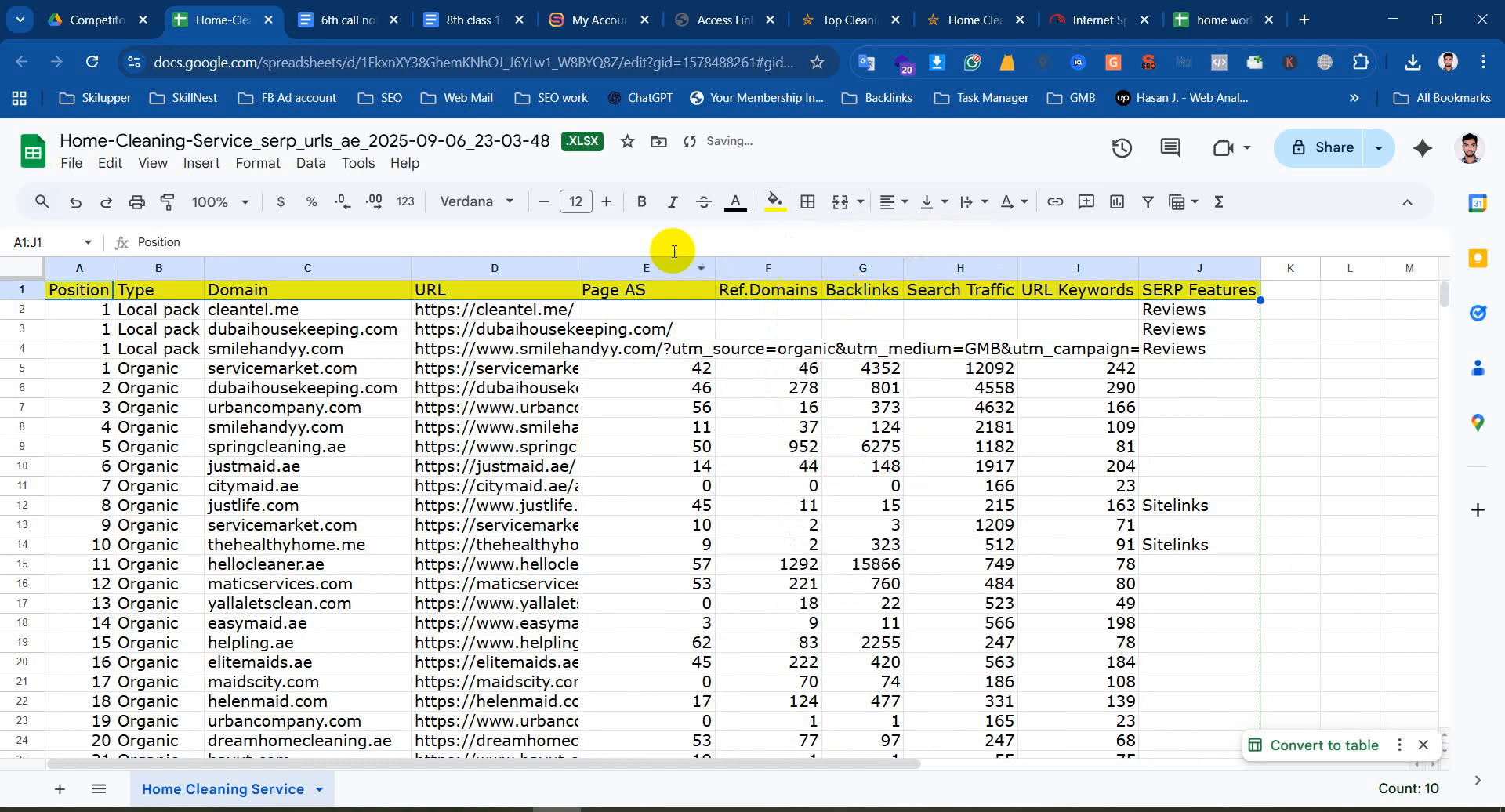
{"action": "left_click", "coordinate": [642, 202]}
{"action": "left_click", "coordinate": [863, 462]}
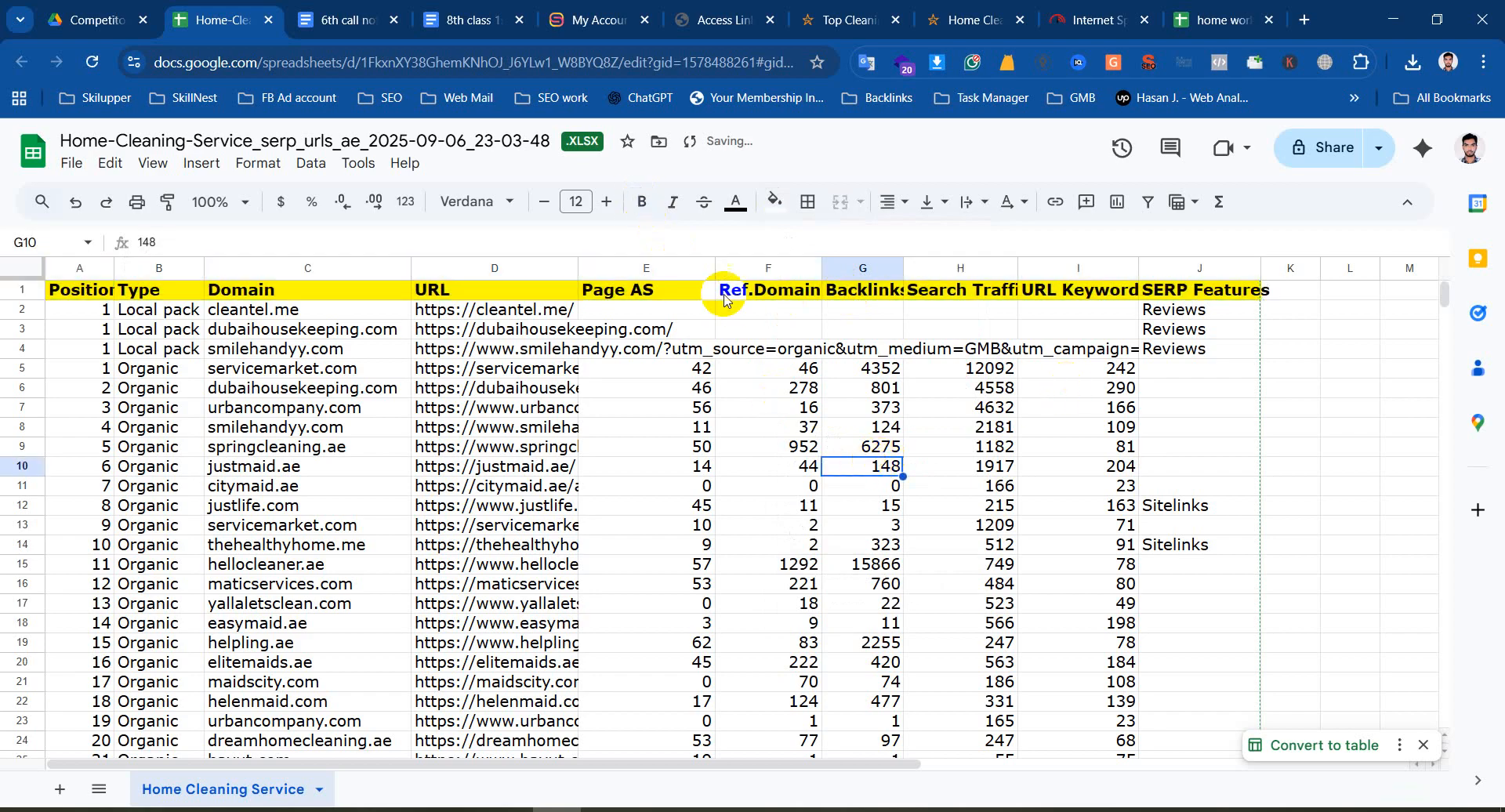
Fit columns E to J to their bold headers and widen the URL column to show more of each address
{"action": "left_click", "coordinate": [658, 268]}
{"action": "left_click_drag", "start_coordinate": [958, 274], "coordinate": [1239, 276]}
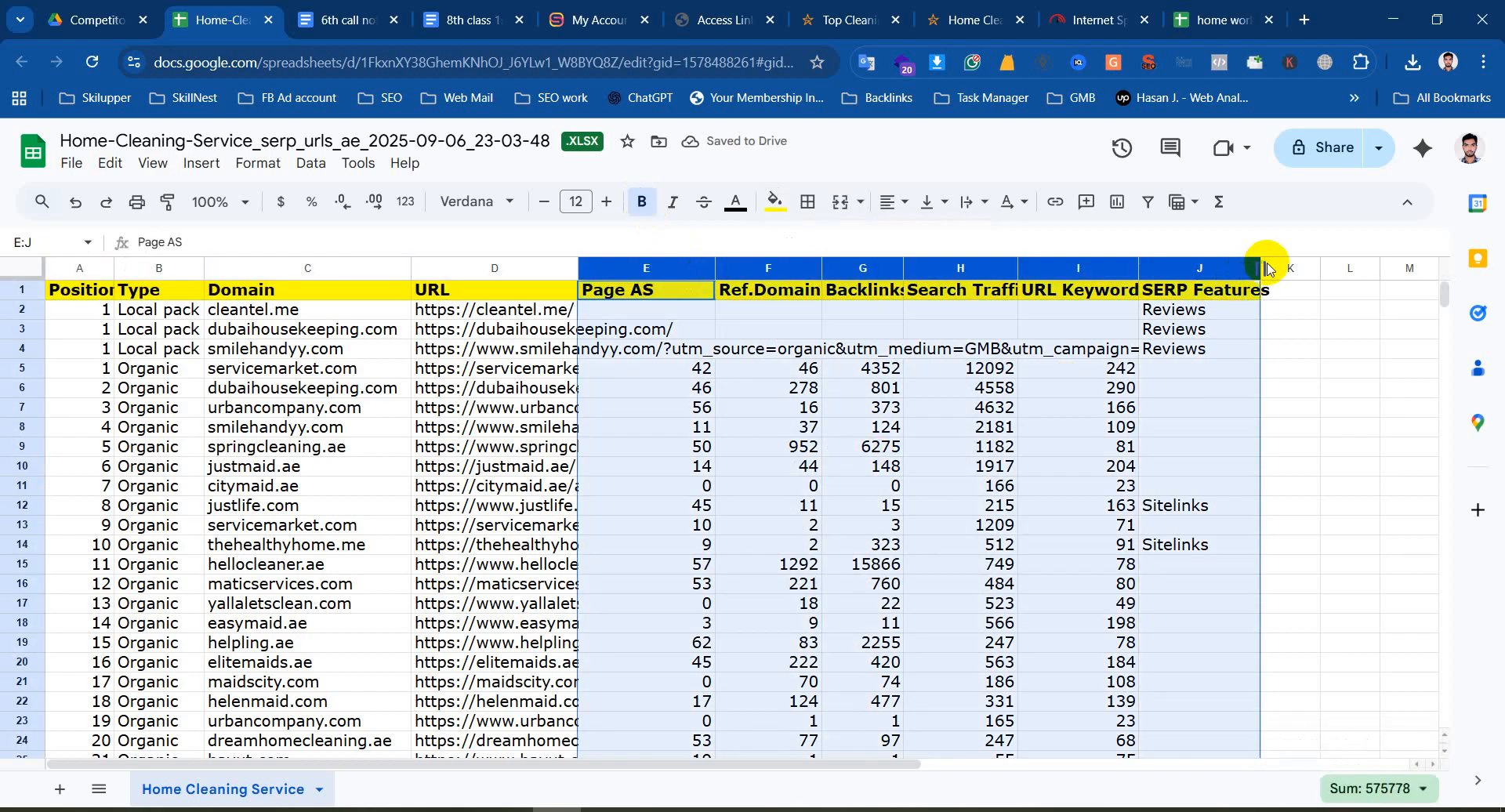
{"action": "double_click", "coordinate": [1262, 265]}
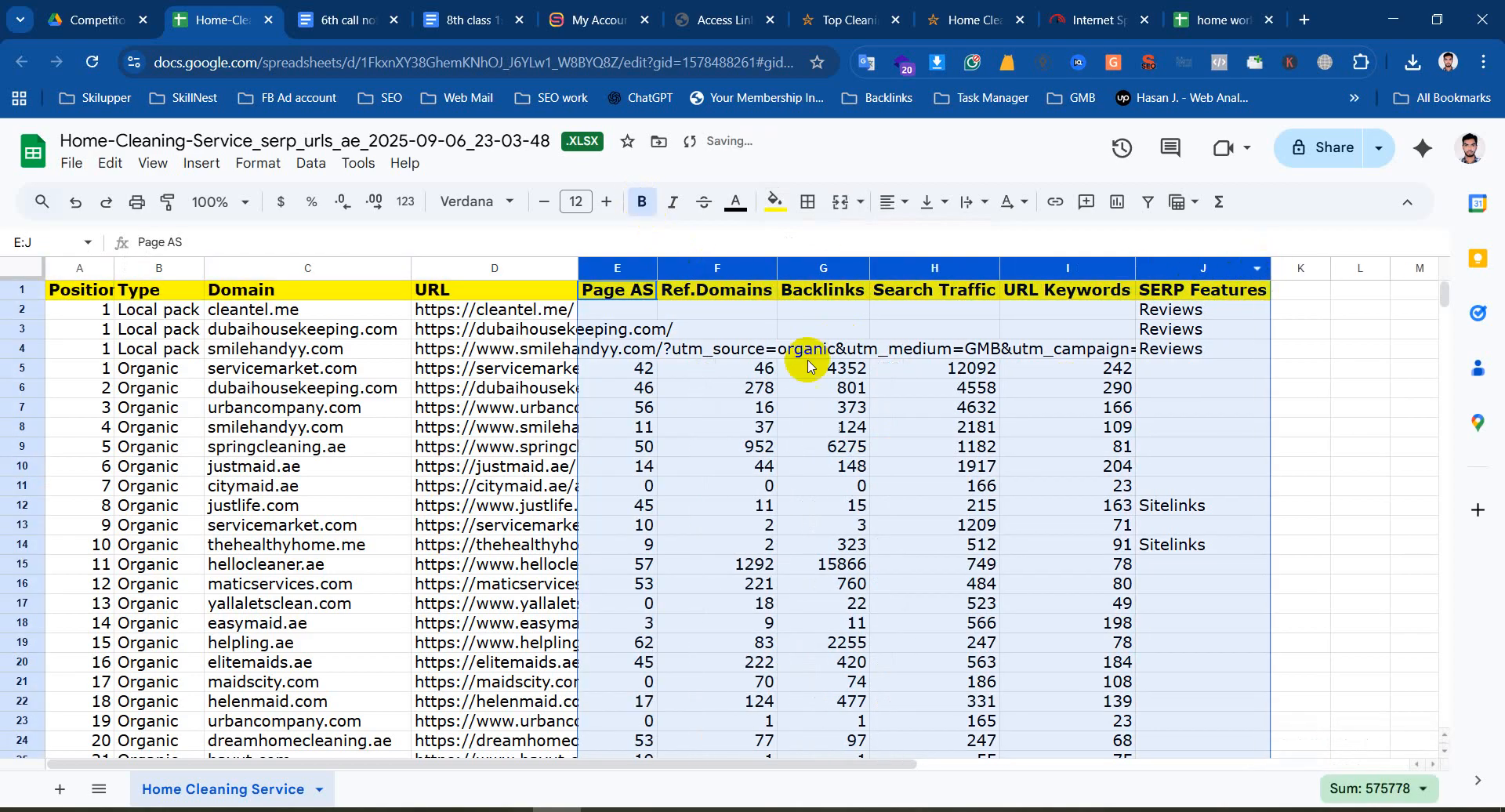
{"action": "left_click", "coordinate": [498, 389]}
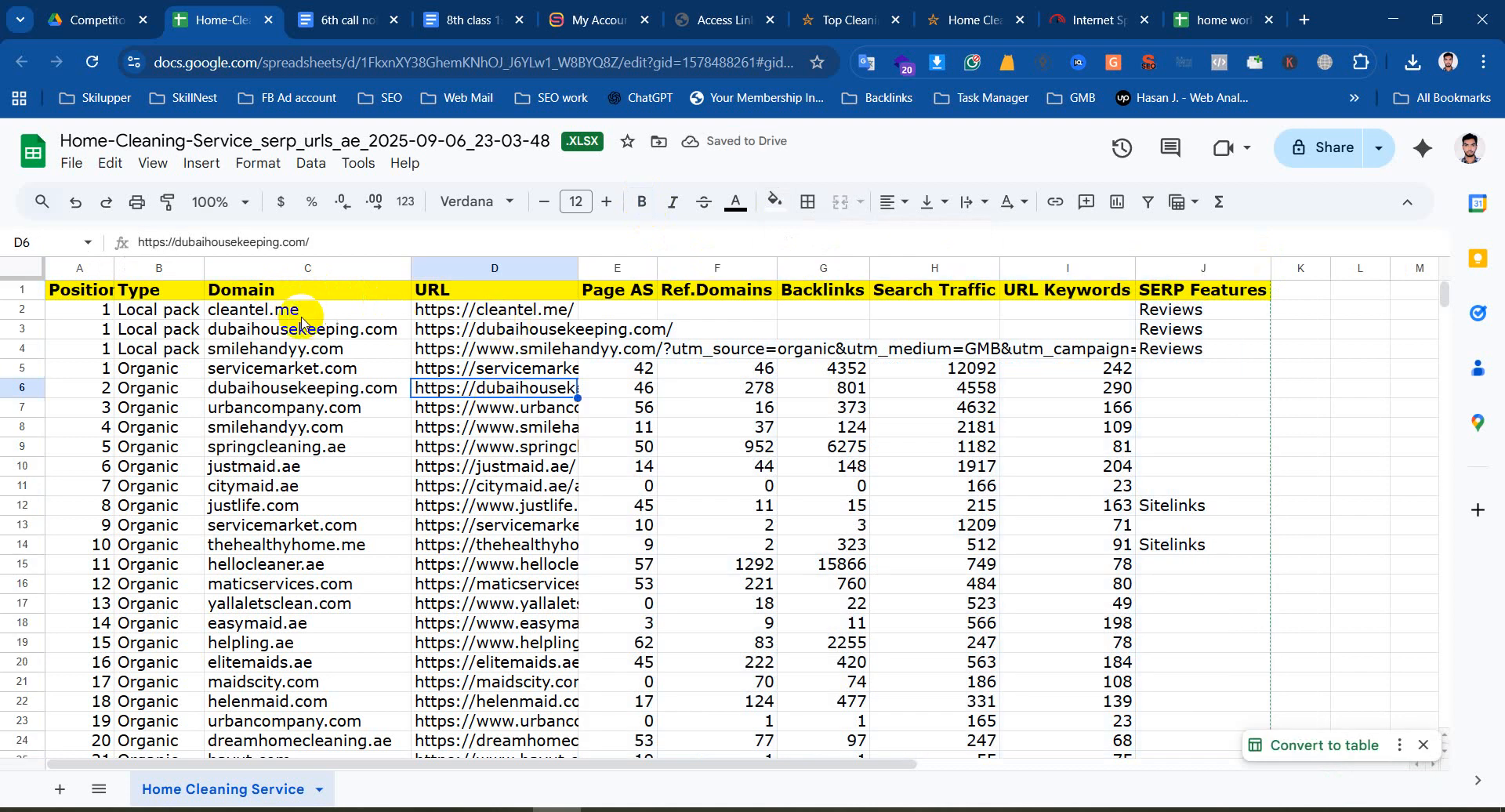
{"action": "left_click_drag", "start_coordinate": [579, 267], "coordinate": [634, 267]}
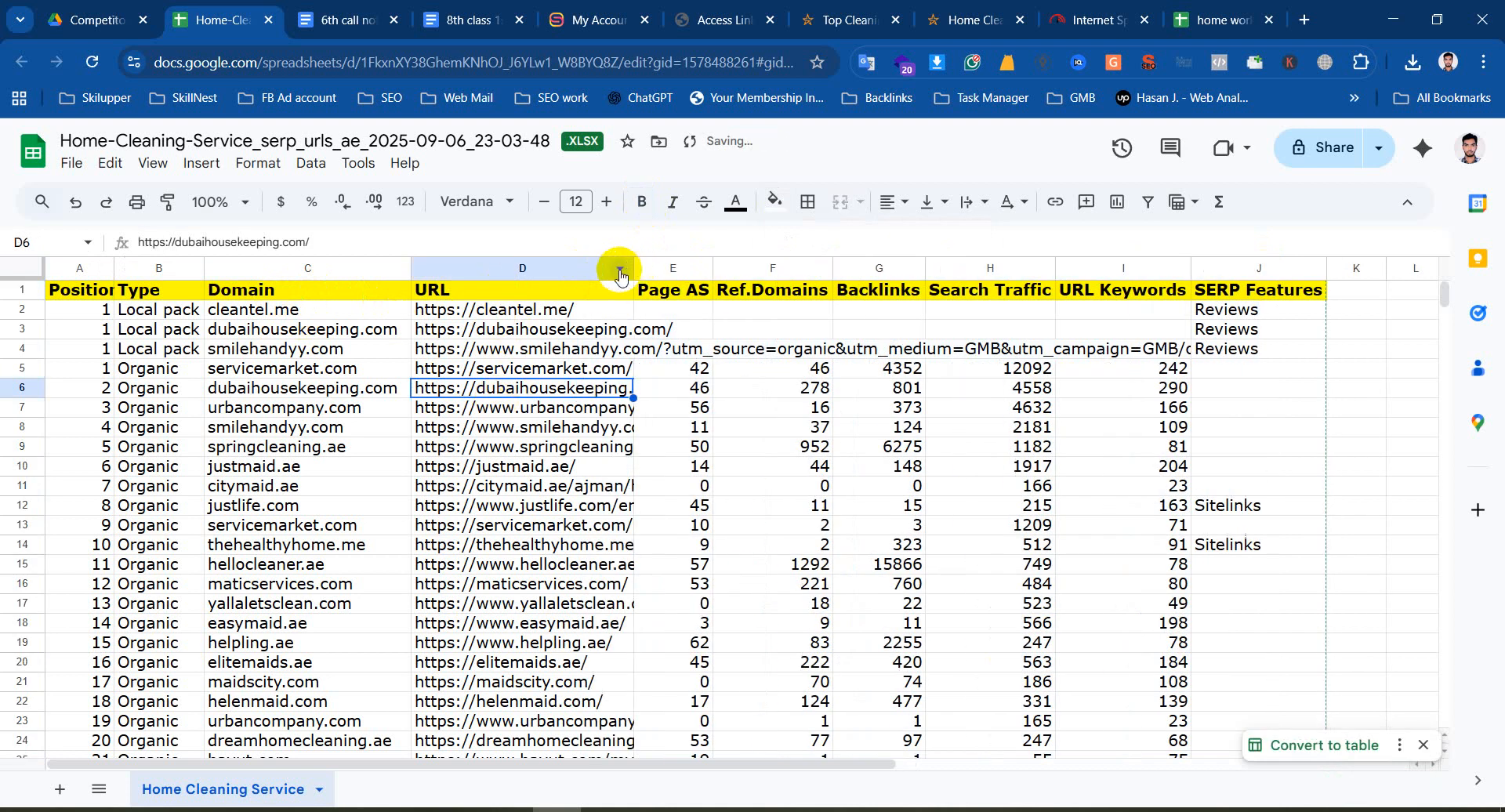
{"action": "left_click", "coordinate": [267, 314]}
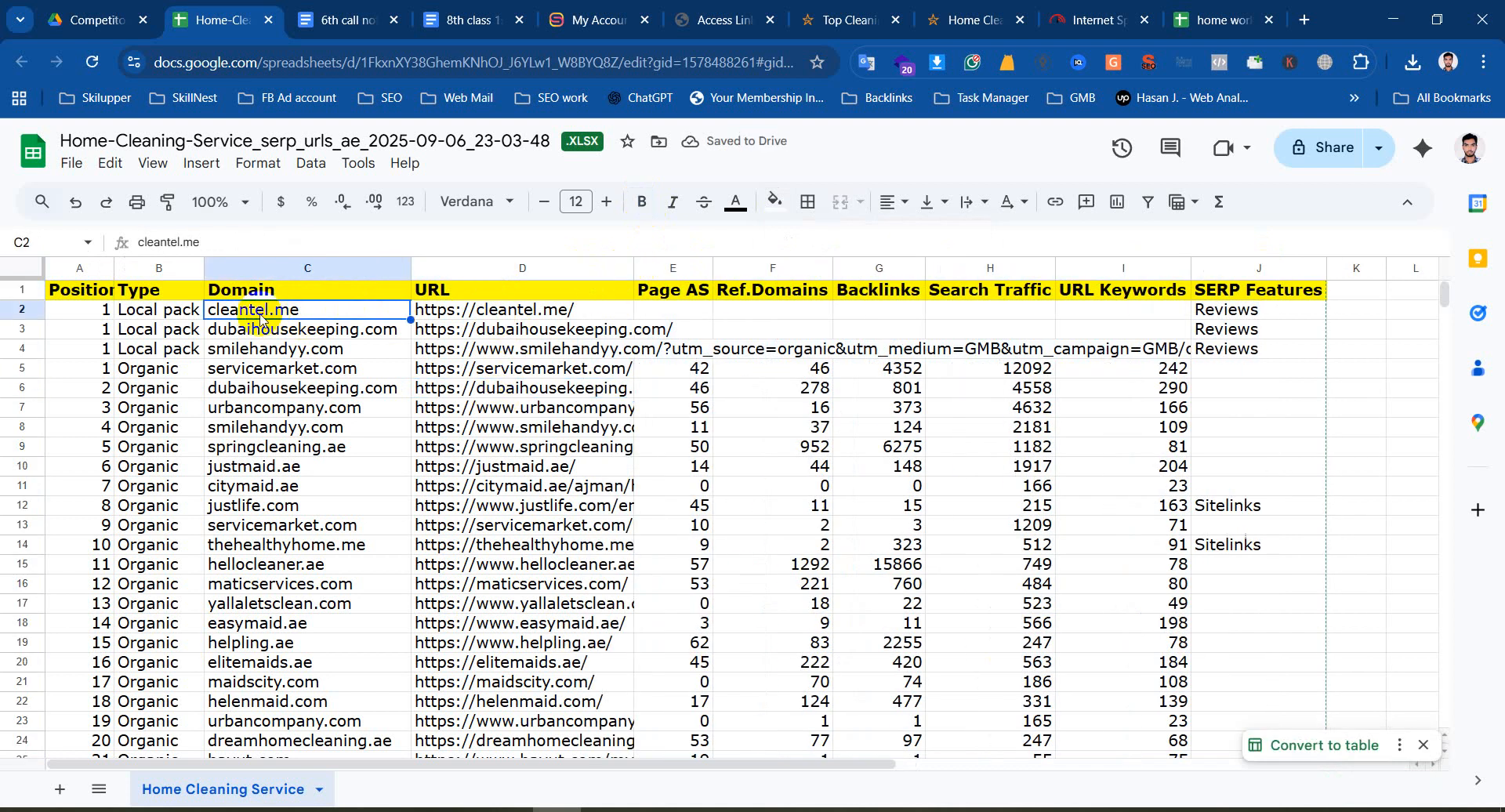
{"action": "left_click", "coordinate": [536, 312]}
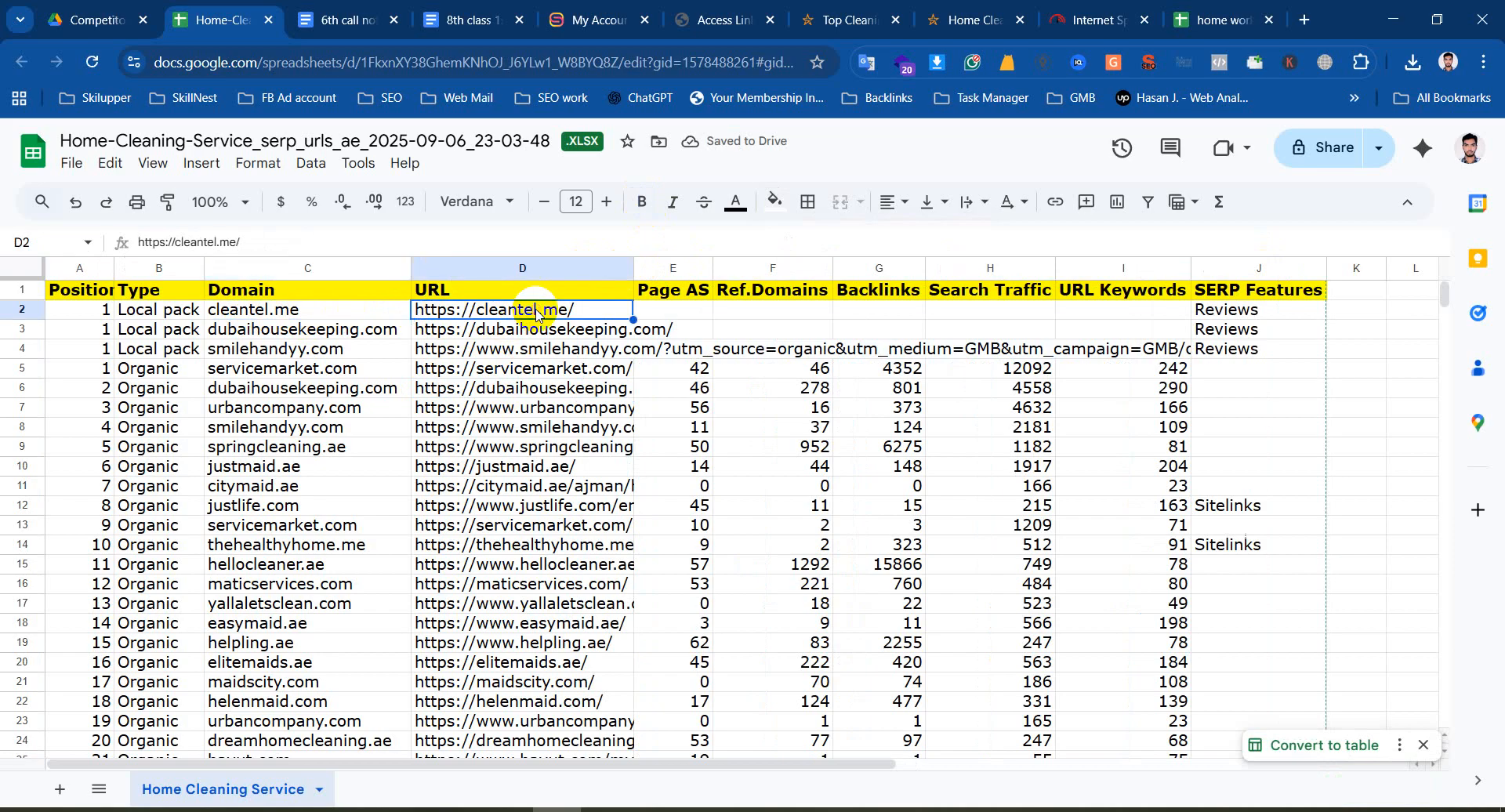
Center the header cells C1:J1 and all contents of the columns from Page AS to SERP Features
{"action": "left_click_drag", "start_coordinate": [259, 290], "coordinate": [1270, 295]}
{"action": "left_click", "coordinate": [892, 201]}
{"action": "left_click", "coordinate": [909, 227]}
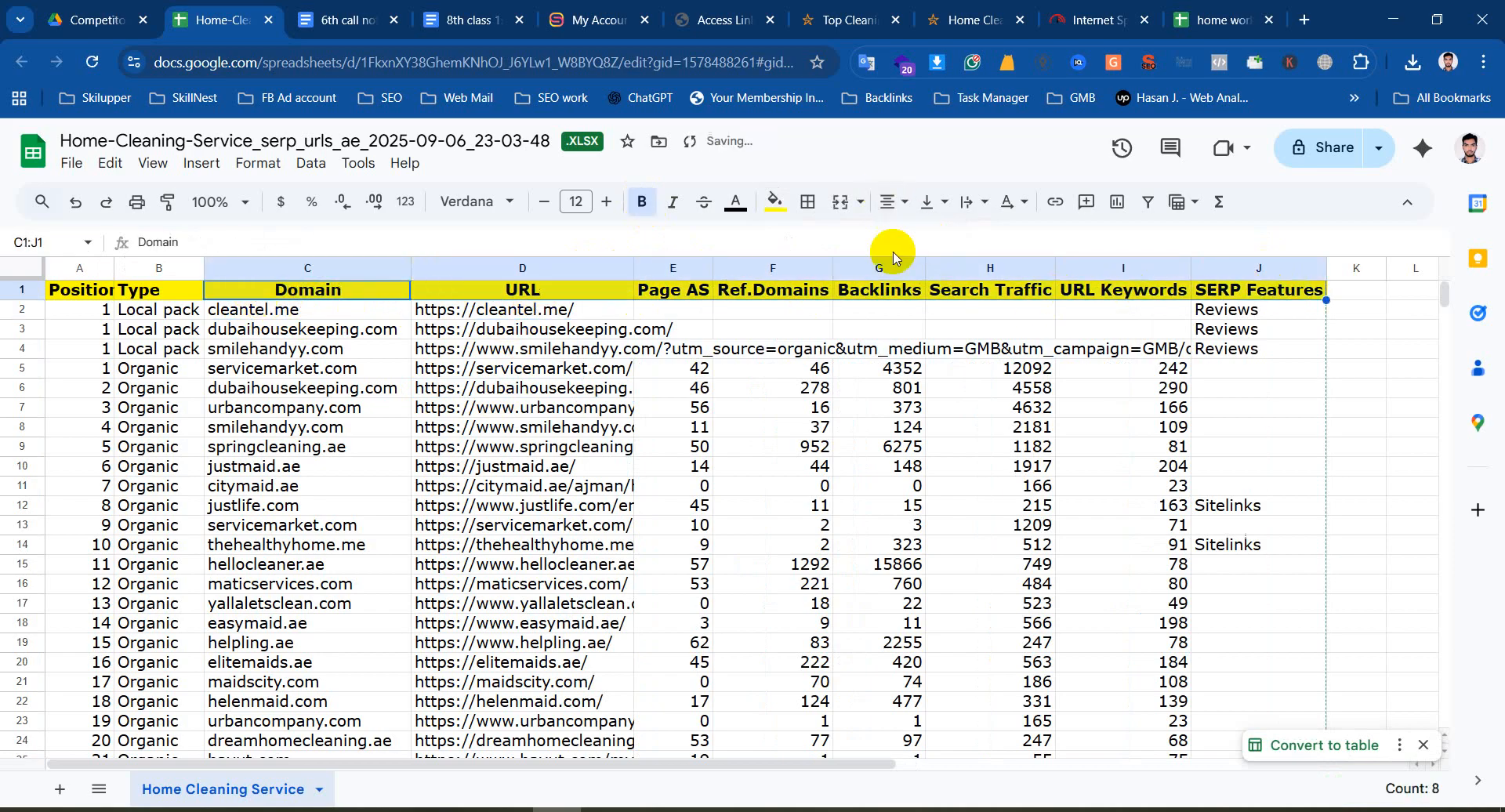
{"action": "left_click", "coordinate": [784, 369]}
{"action": "left_click_drag", "start_coordinate": [672, 268], "coordinate": [1254, 268]}
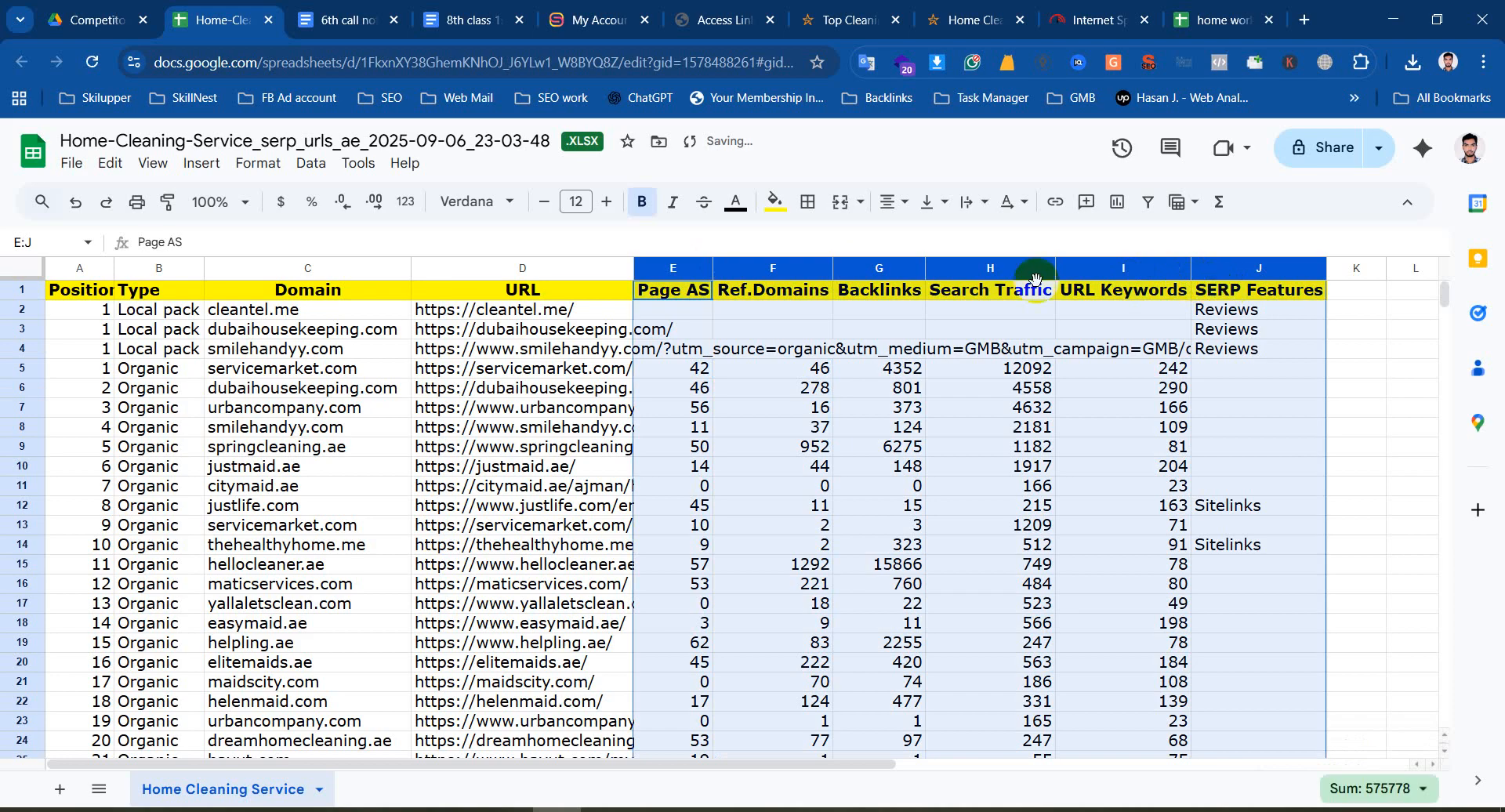
{"action": "left_click", "coordinate": [884, 201]}
{"action": "left_click", "coordinate": [922, 239]}
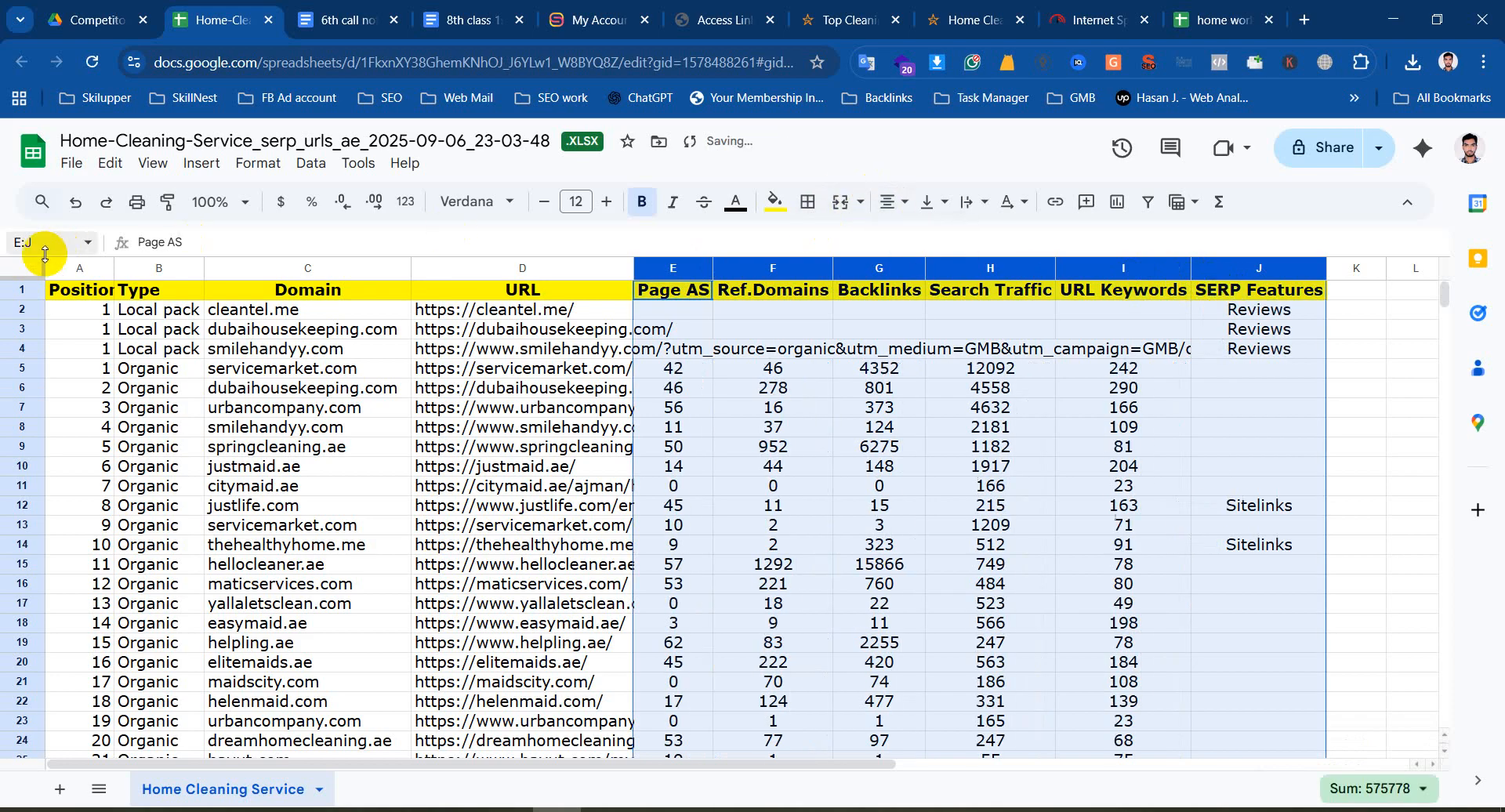
Center the headers and all contents of the Position and Type columns
{"action": "left_click_drag", "start_coordinate": [78, 290], "coordinate": [179, 291]}
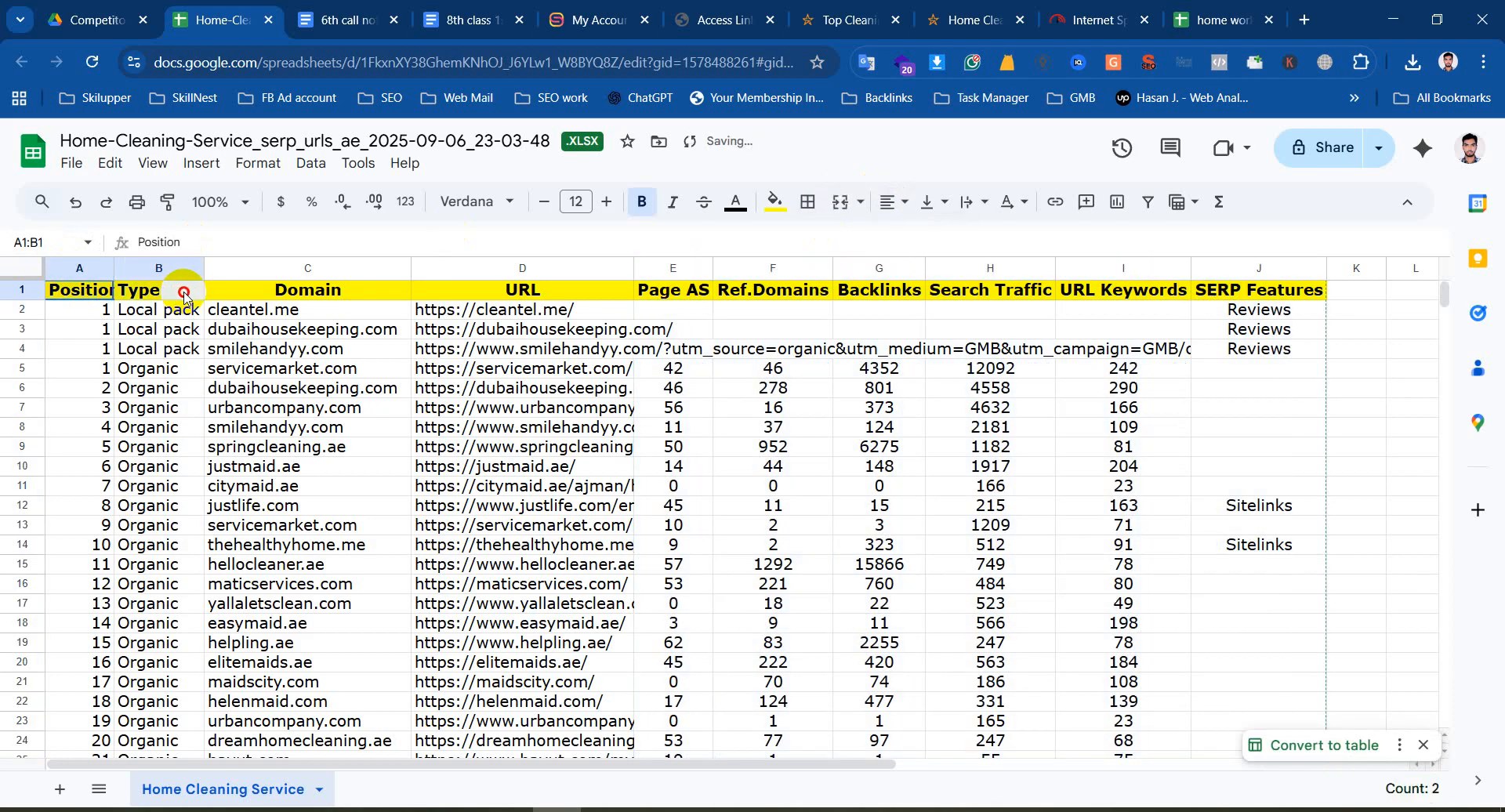
{"action": "left_click", "coordinate": [890, 202]}
{"action": "left_click", "coordinate": [925, 240]}
{"action": "left_click", "coordinate": [302, 349]}
{"action": "left_click_drag", "start_coordinate": [78, 268], "coordinate": [161, 269]}
{"action": "left_click", "coordinate": [903, 206]}
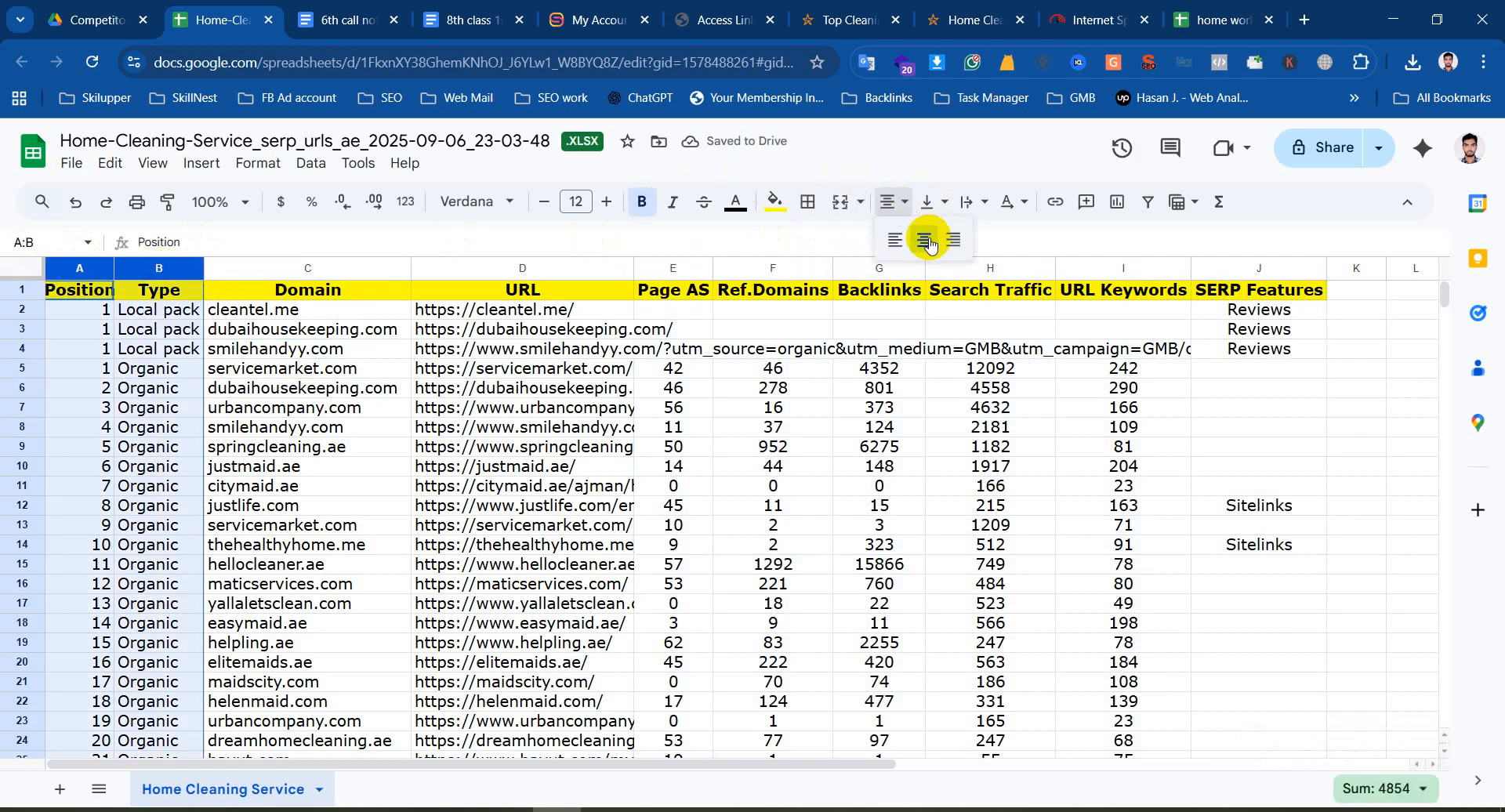
{"action": "left_click", "coordinate": [924, 240]}
{"action": "left_click", "coordinate": [245, 356]}
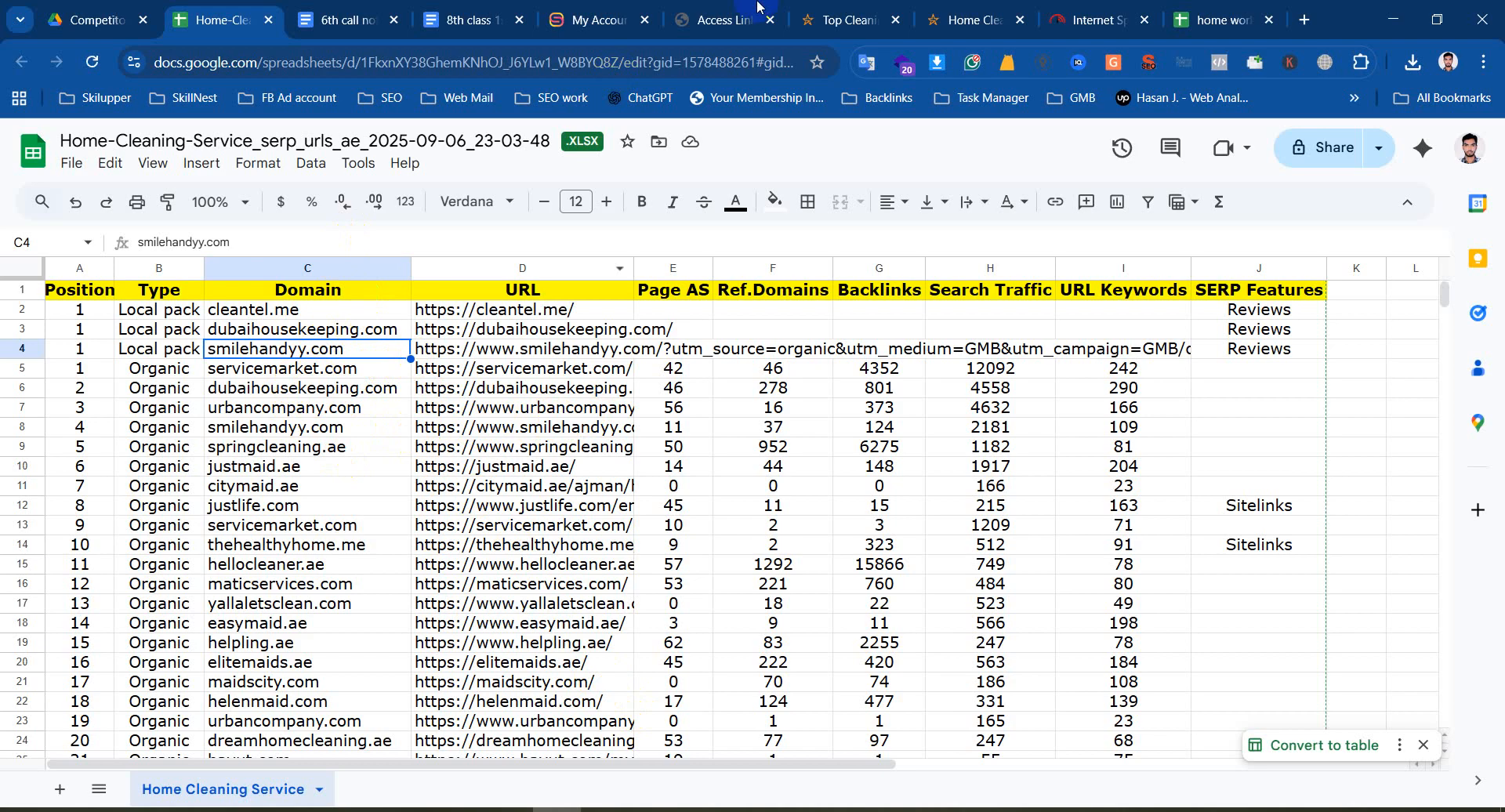
Switch to the bsfm.ae home cleaning services page for Abu Dhabi and look through its content
{"action": "left_click", "coordinate": [944, 6]}
{"action": "scroll", "coordinate": [891, 521], "scroll_direction": "down", "scroll_amount": 20}
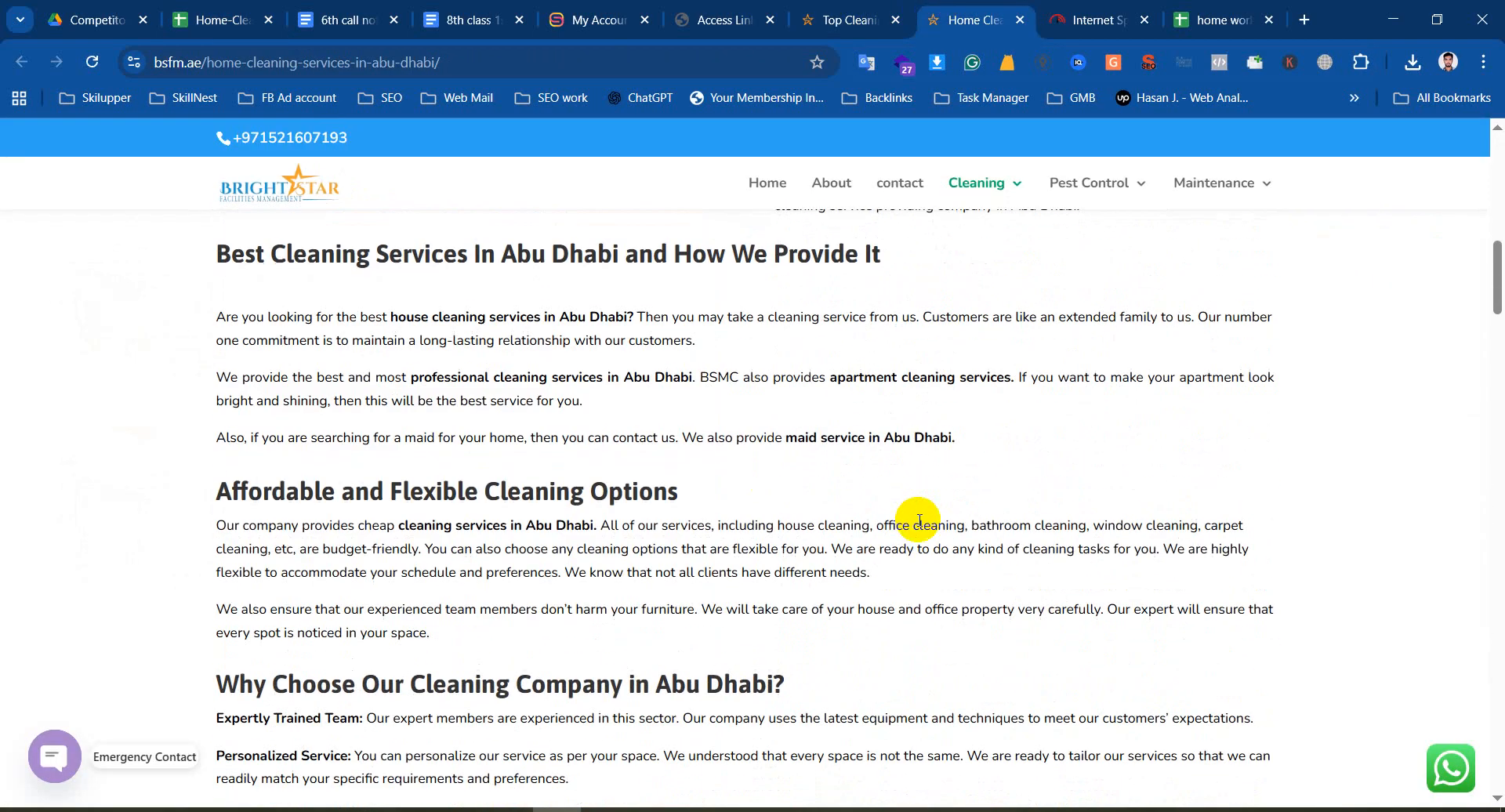
{"action": "scroll", "coordinate": [907, 525], "scroll_direction": "down", "scroll_amount": 7}
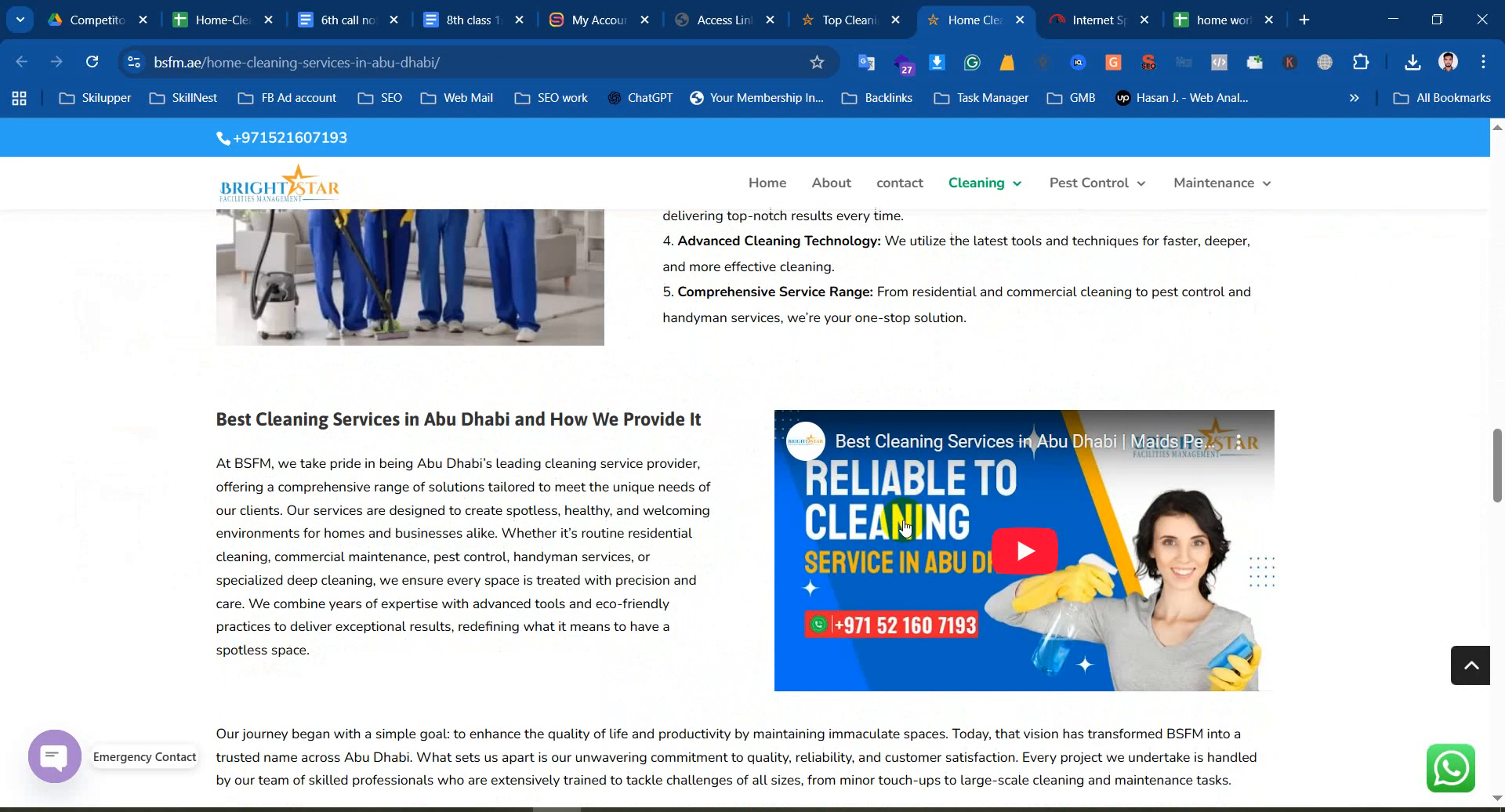
{"action": "scroll", "coordinate": [902, 521], "scroll_direction": "up", "scroll_amount": 20}
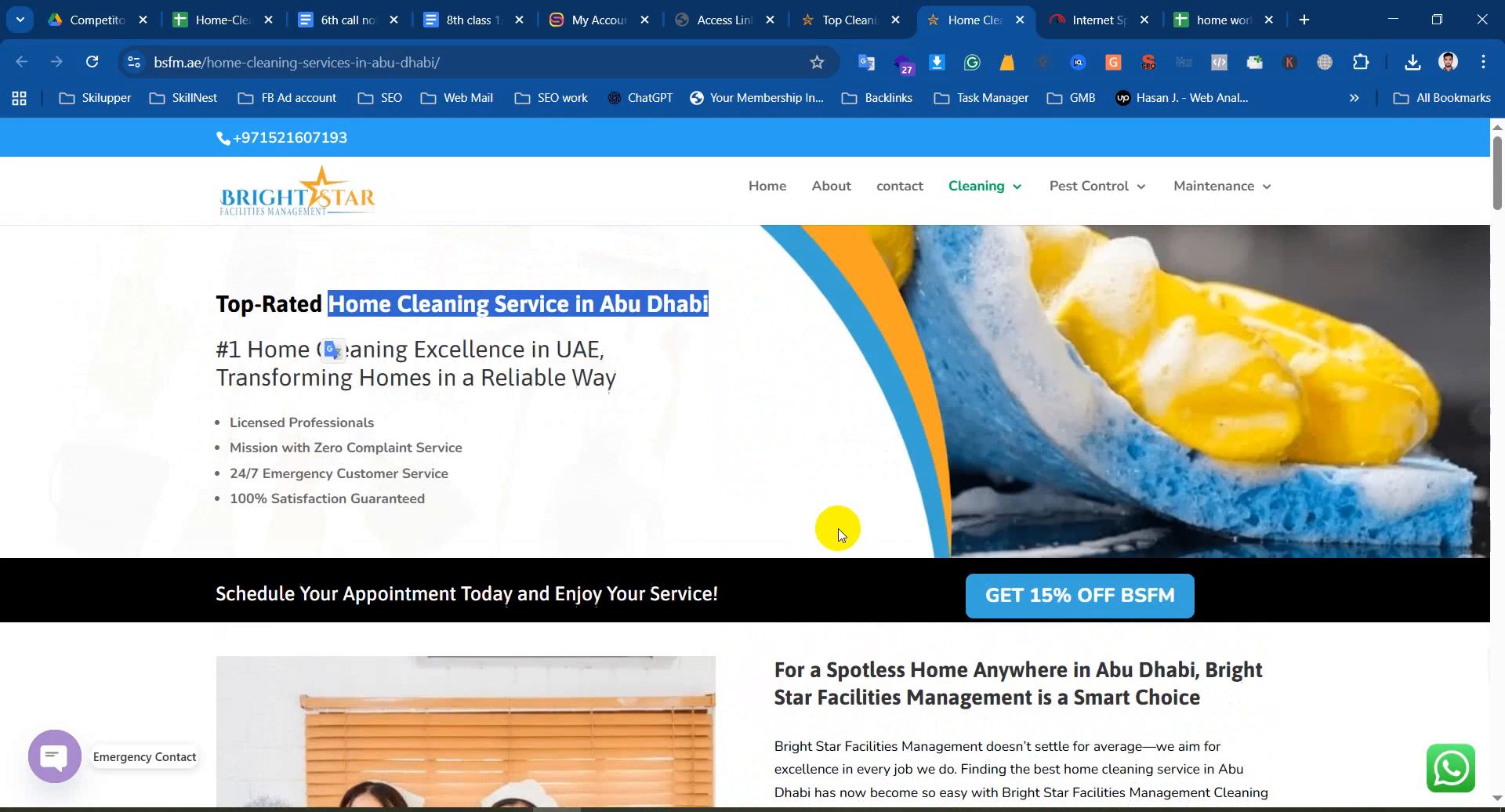
Move the Home-Cleaning-Service SERP spreadsheet's browser tab beside the home work sheet and bring that spreadsheet to the front
{"action": "left_click_drag", "start_coordinate": [221, 19], "coordinate": [1051, 6]}
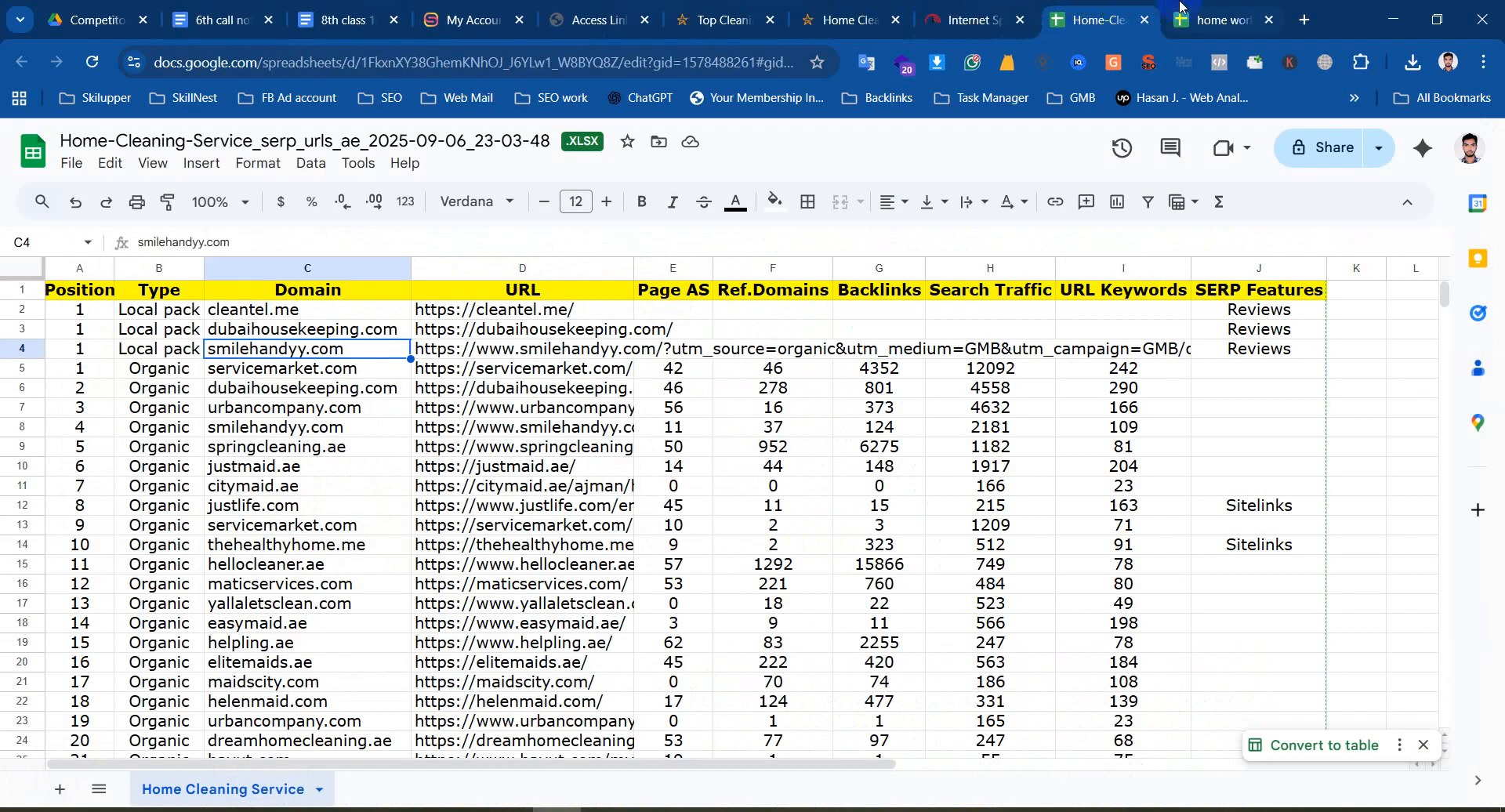
{"action": "left_click", "coordinate": [1199, 18]}
{"action": "left_click", "coordinate": [1100, 17]}
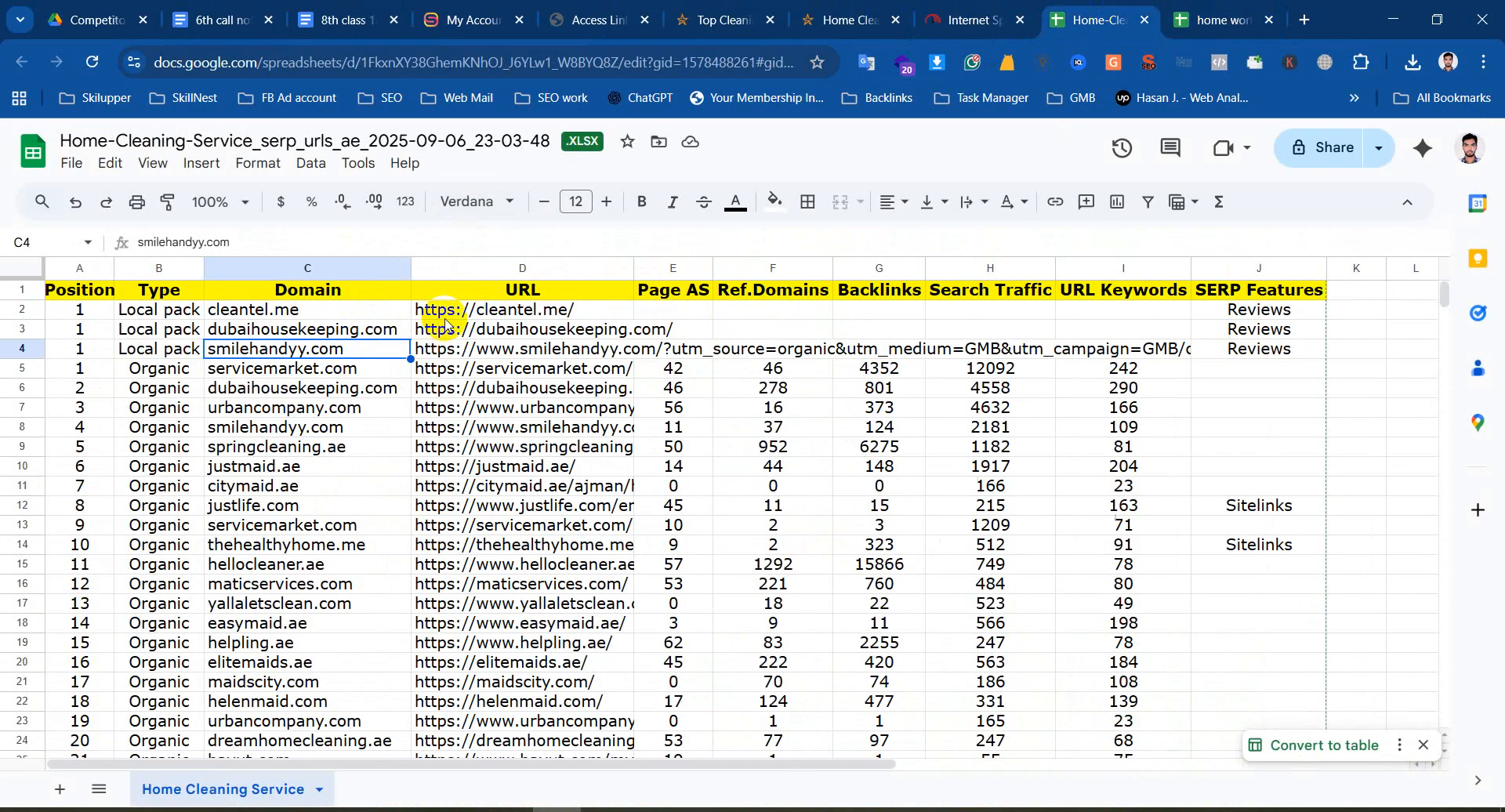
Copy the cleantel.me URL from cell D2 and open it in a new browser tab
{"action": "triple_click", "coordinate": [467, 310]}
{"action": "key", "text": "ctrl+c"}
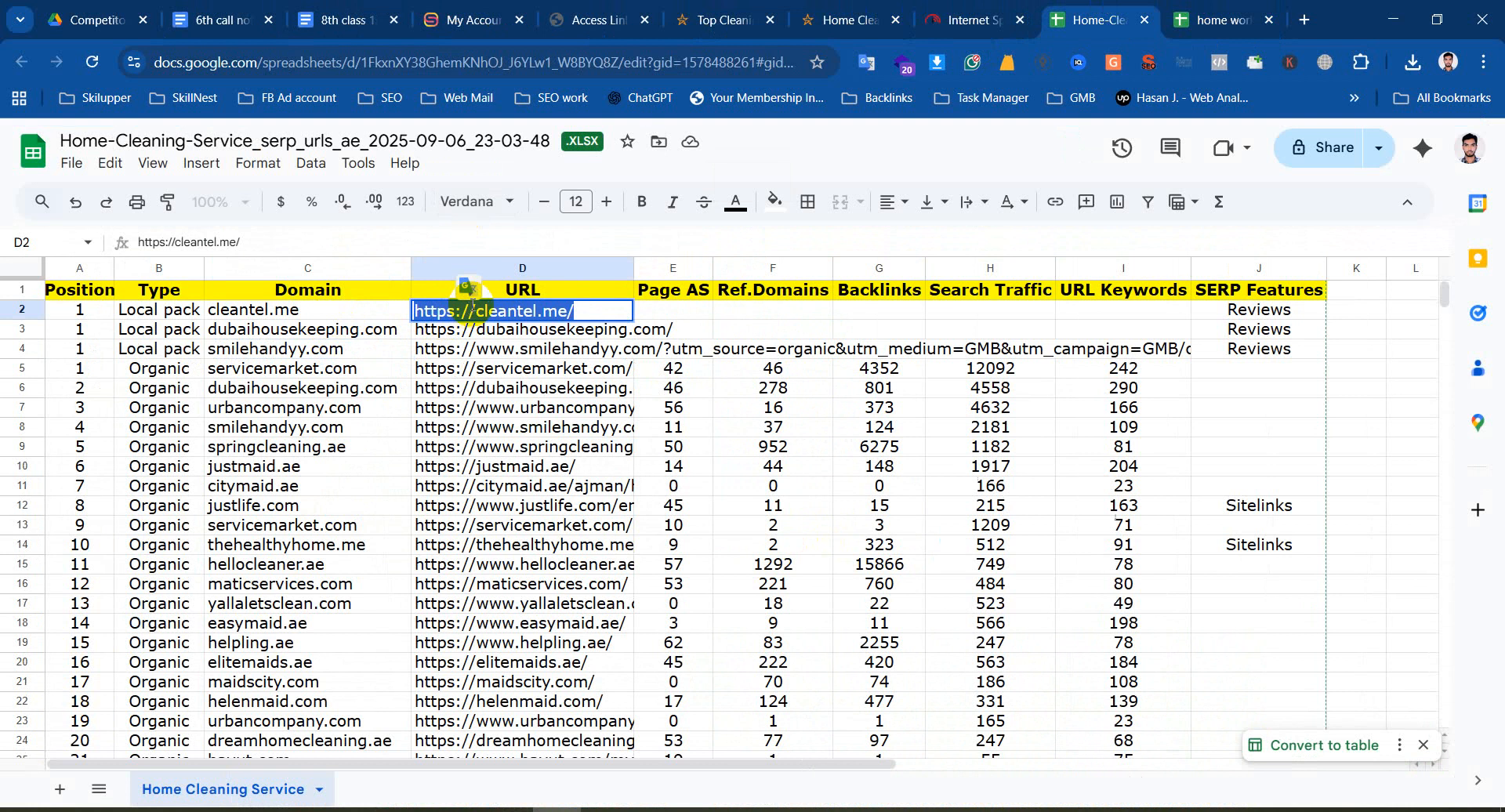
{"action": "left_click", "coordinate": [1304, 19]}
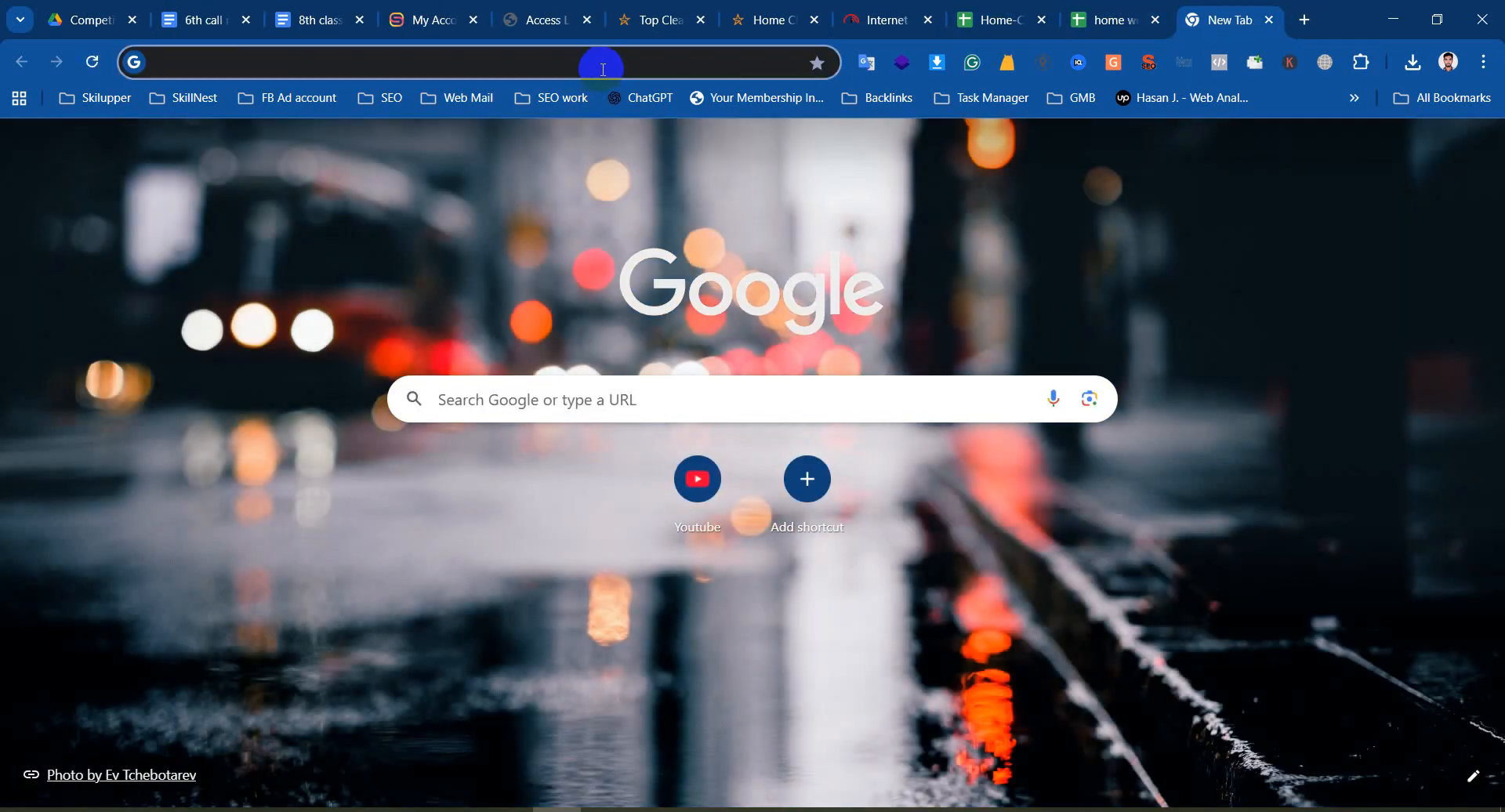
{"action": "key", "text": "ctrl+v"}
{"action": "key", "text": "Return"}
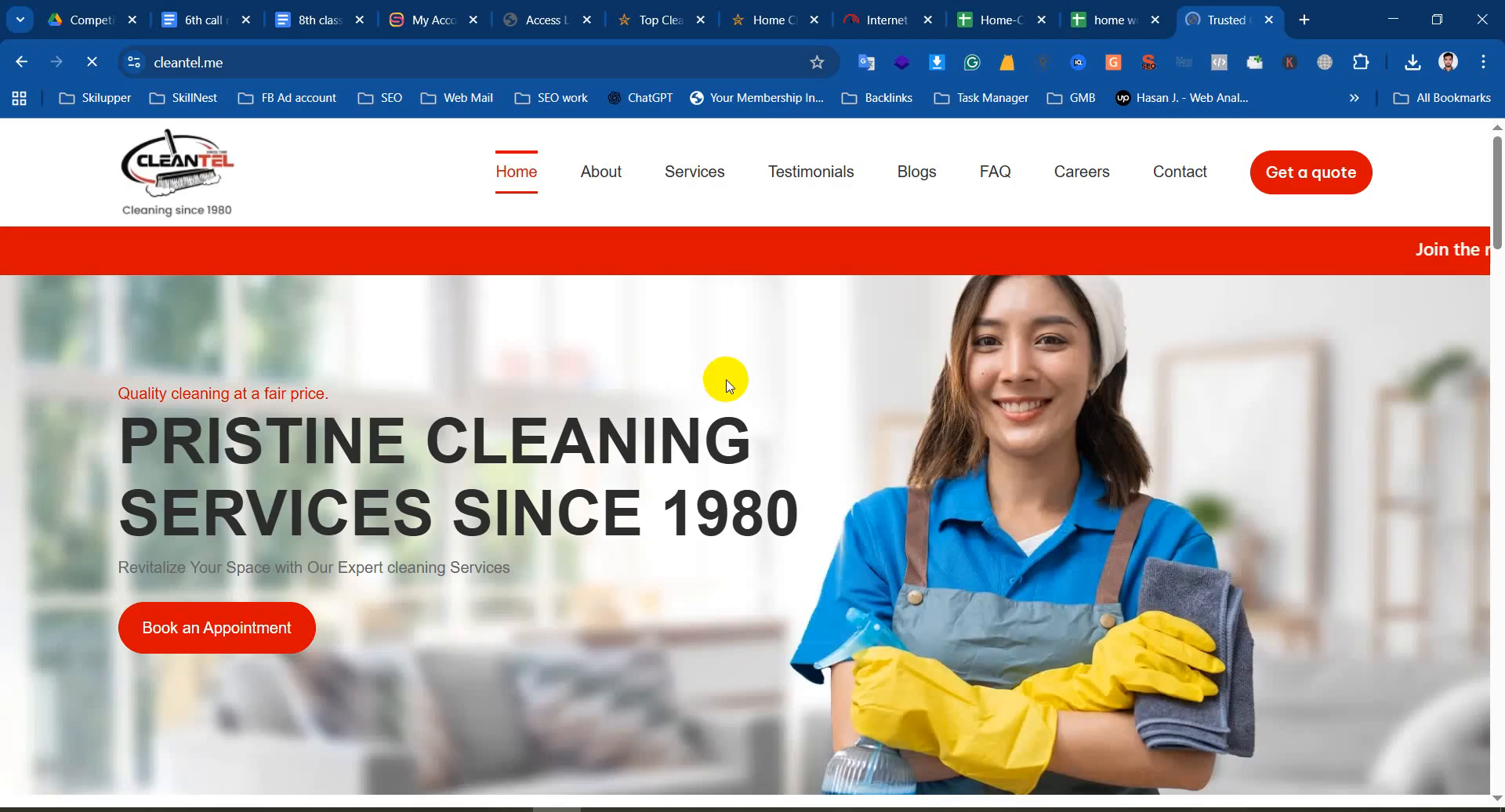
Compare the Cleantel homepage's banner, services menu and service cards with the bsfm.ae home cleaning page
{"action": "key", "text": "ctrl+7"}
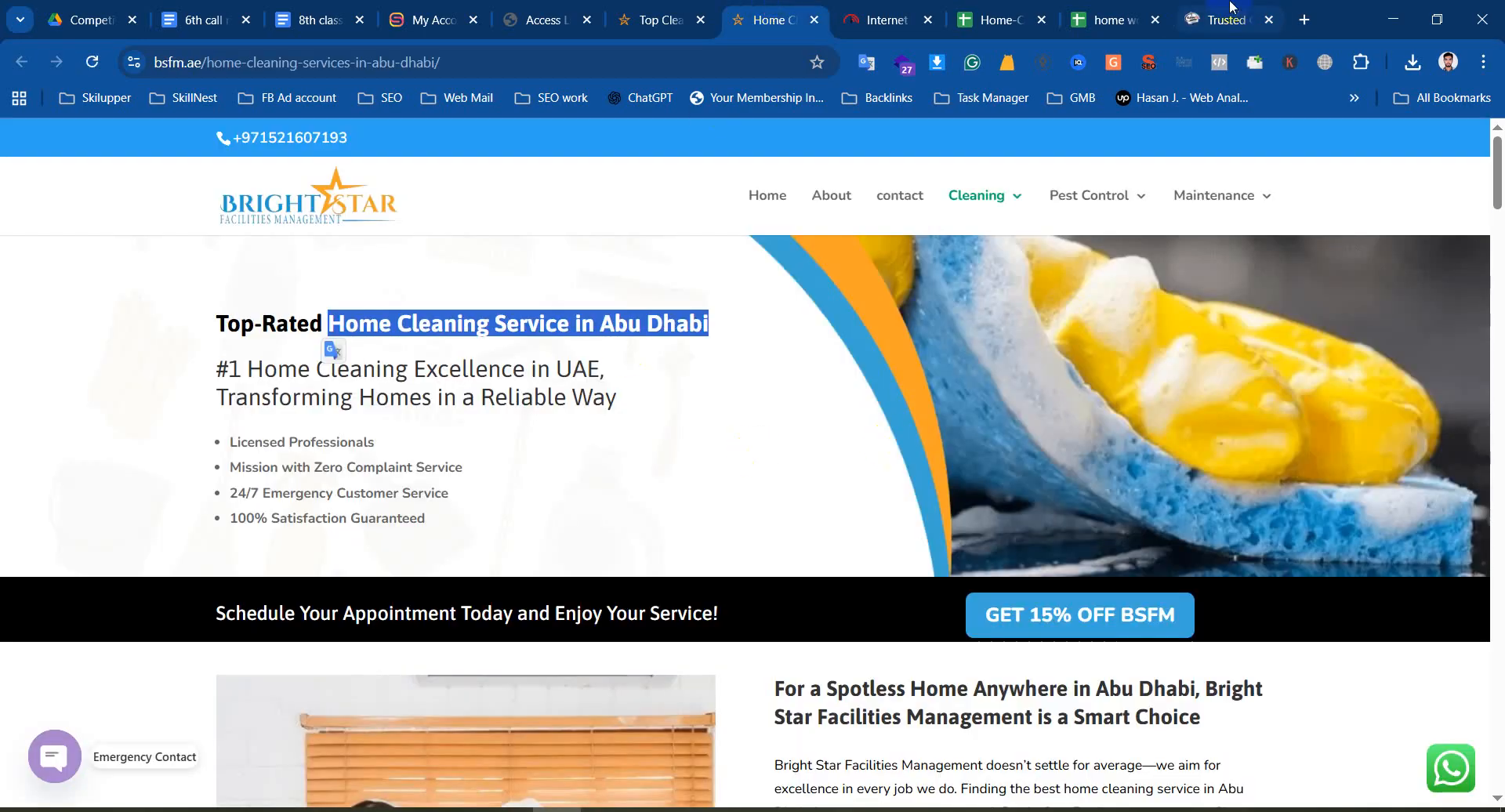
{"action": "left_click", "coordinate": [1231, 6]}
{"action": "scroll", "coordinate": [642, 500], "scroll_direction": "down", "scroll_amount": 6}
{"action": "scroll", "coordinate": [655, 499], "scroll_direction": "up", "scroll_amount": 5}
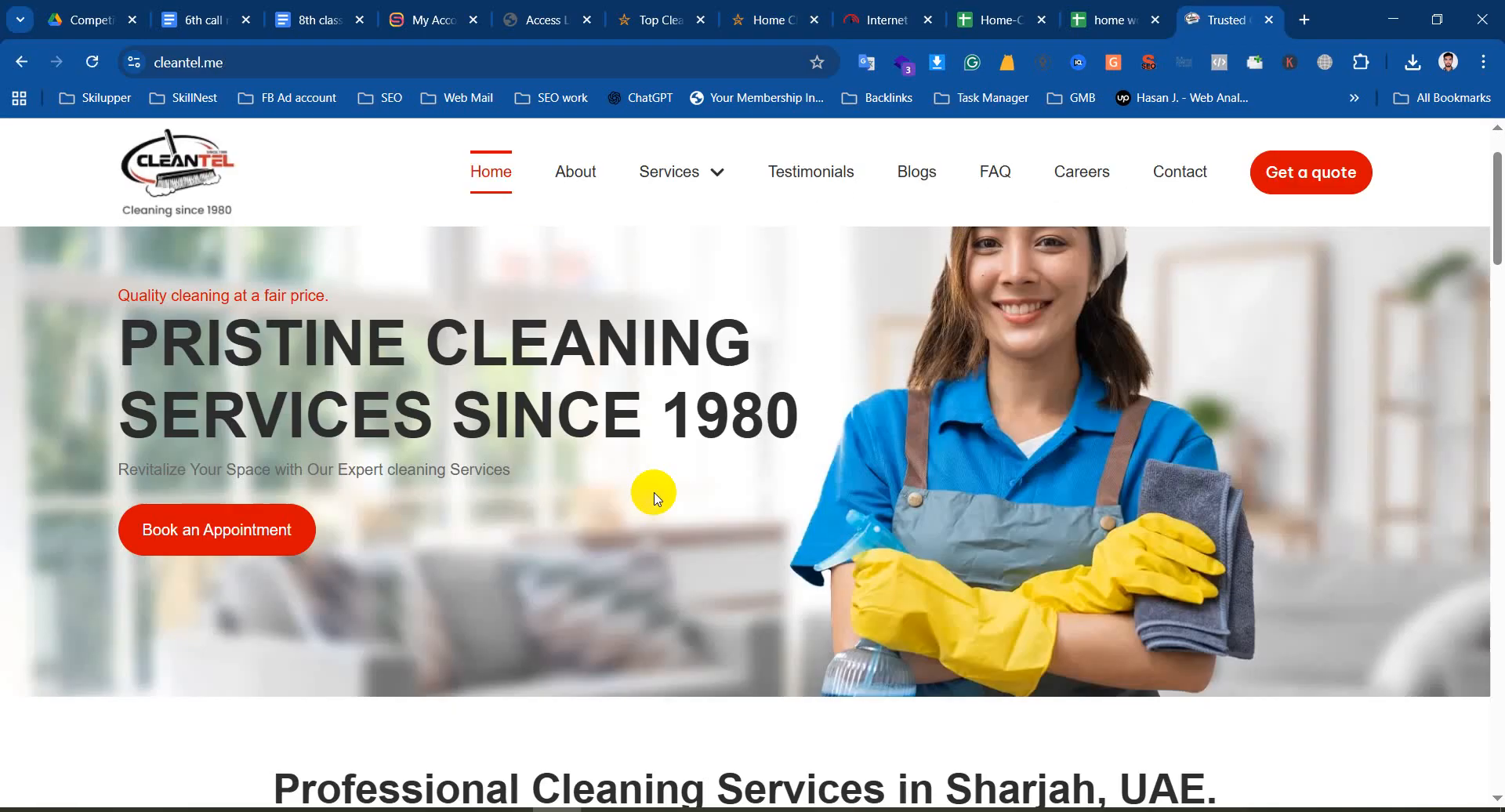
{"action": "scroll", "coordinate": [657, 498], "scroll_direction": "up", "scroll_amount": 1}
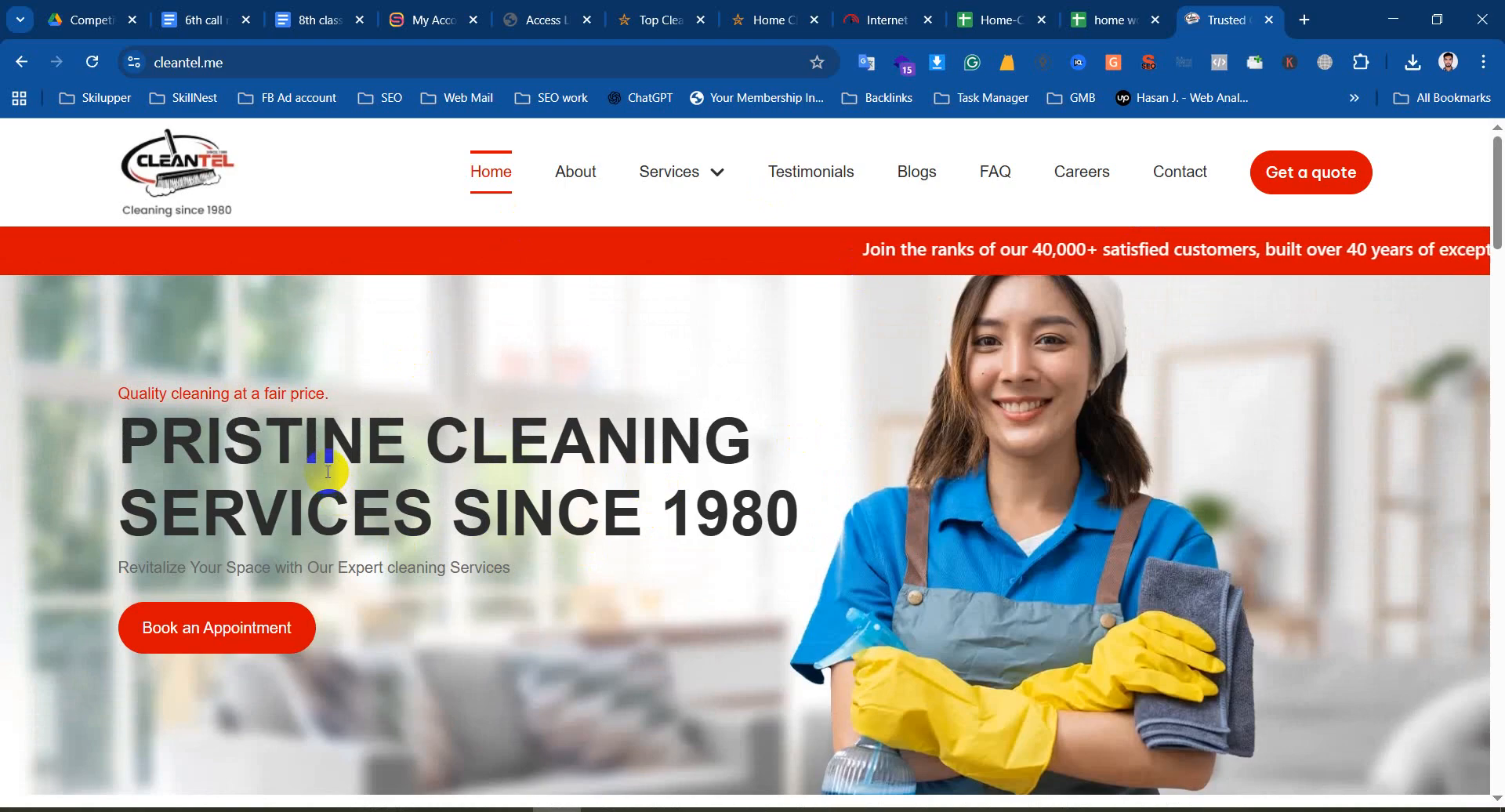
{"action": "mouse_move", "coordinate": [713, 181]}
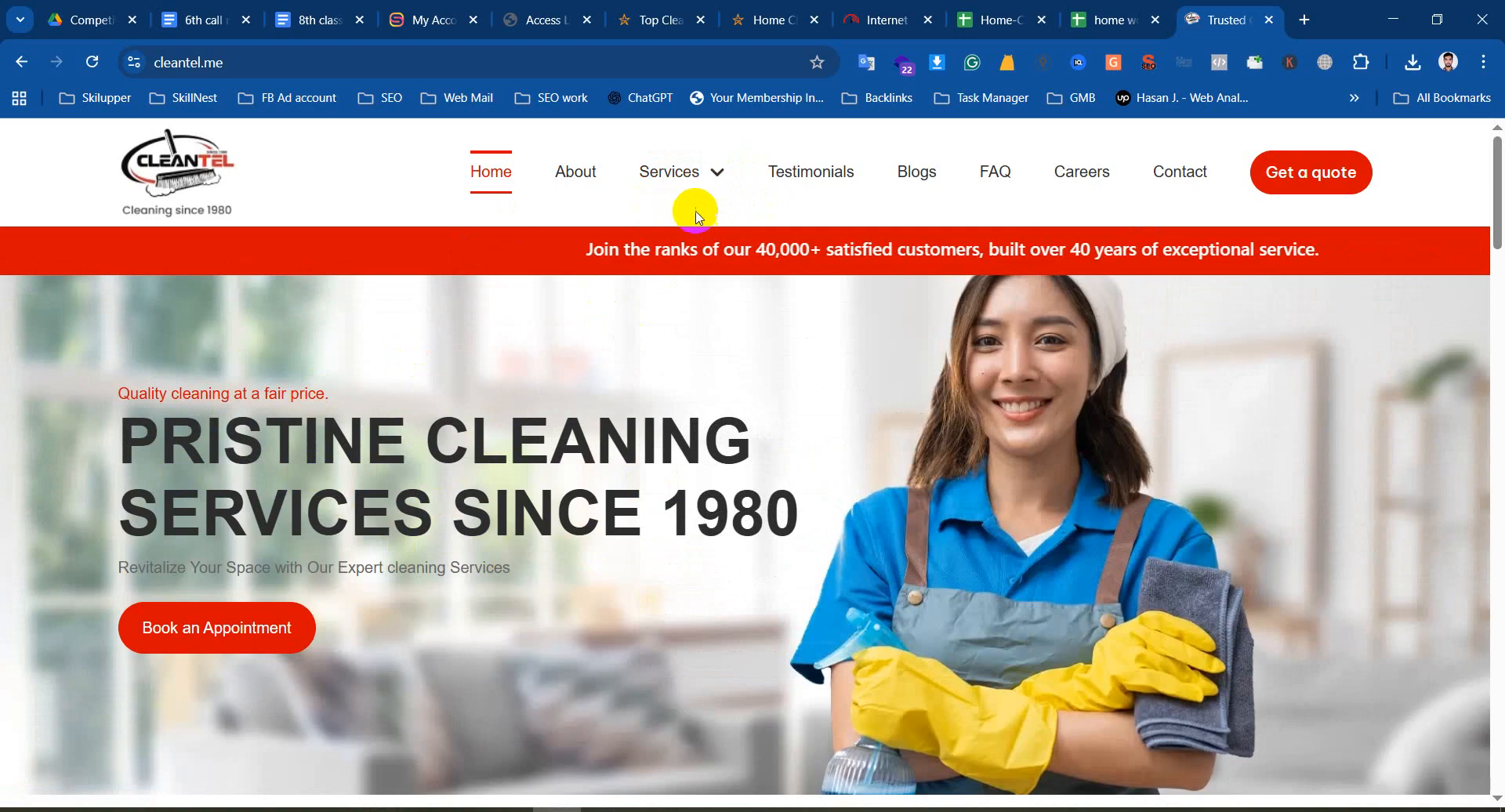
{"action": "scroll", "coordinate": [955, 368], "scroll_direction": "down", "scroll_amount": 2}
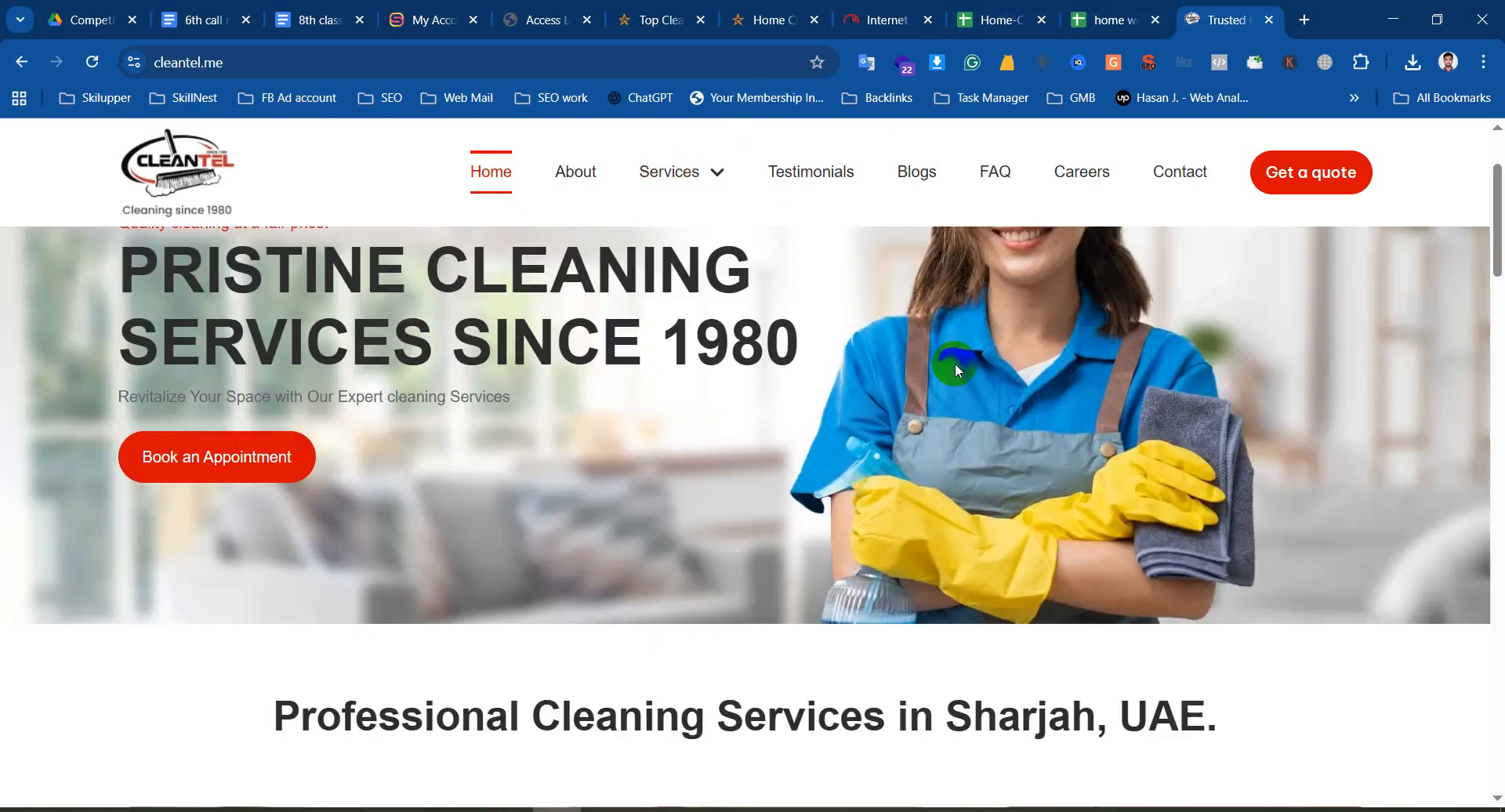
{"action": "scroll", "coordinate": [955, 369], "scroll_direction": "down", "scroll_amount": 7}
{"action": "left_click", "coordinate": [787, 14]}
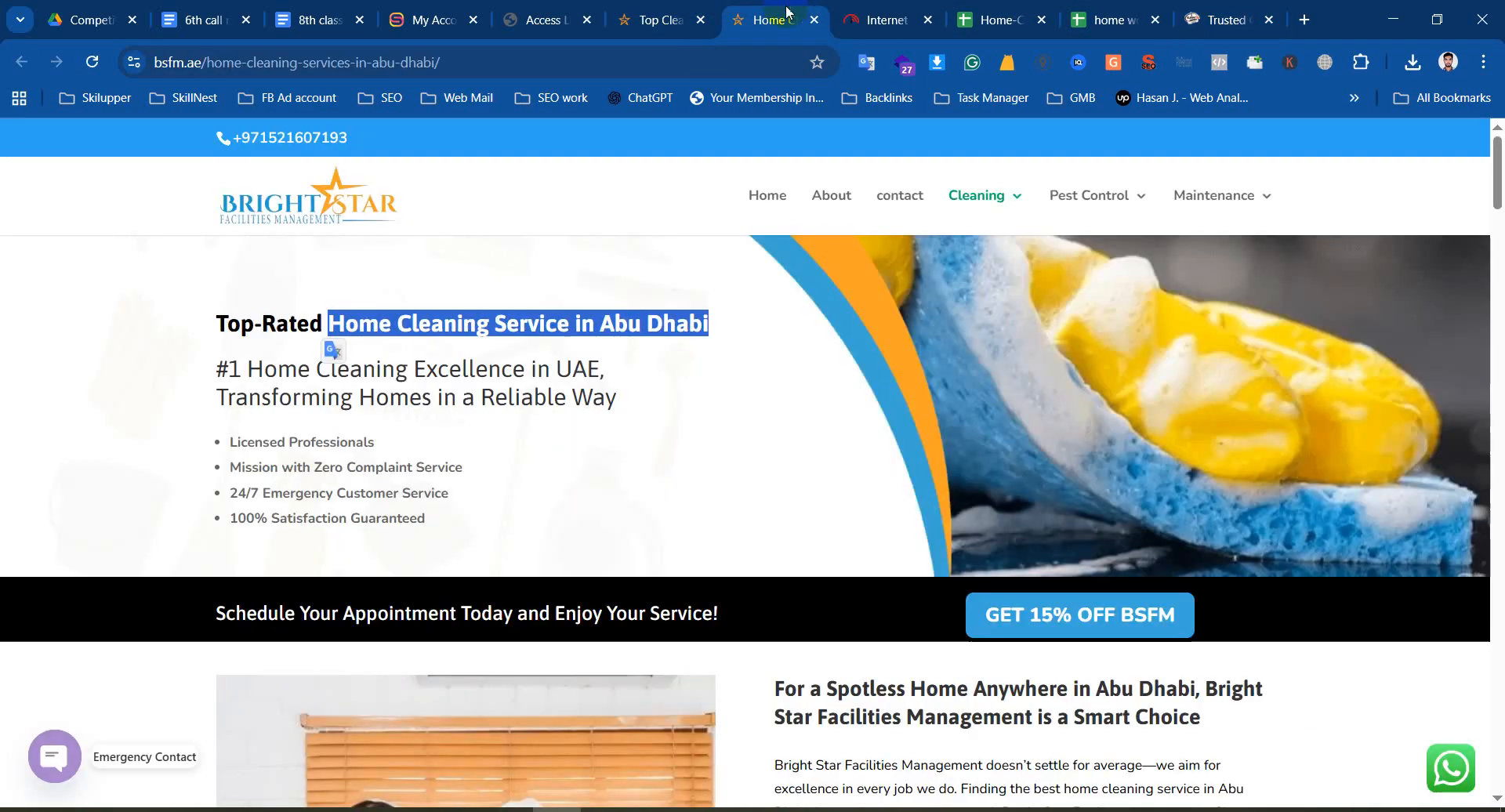
{"action": "left_click", "coordinate": [1255, 14]}
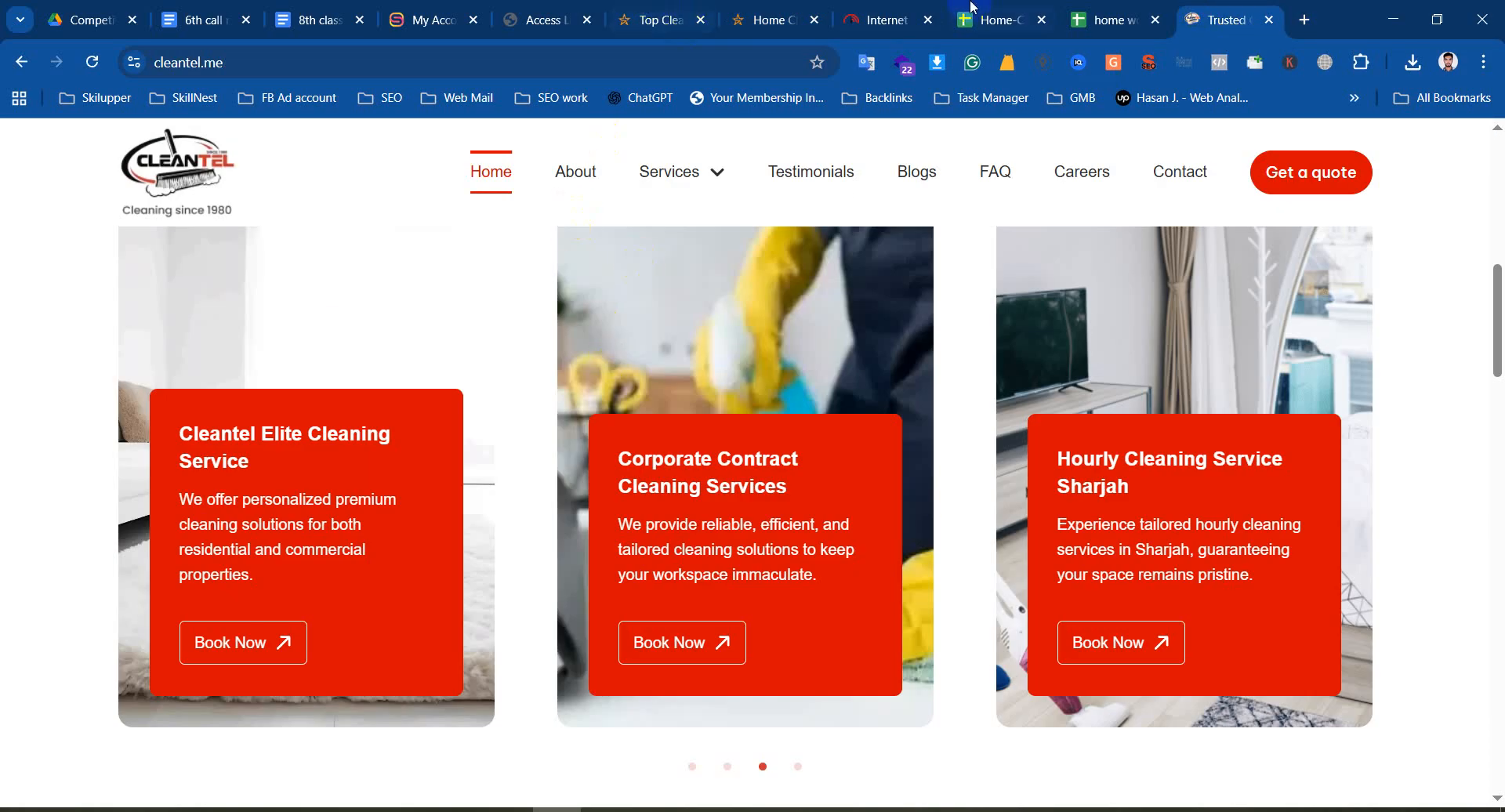
Return to the Home-Cleaning-Service SERP spreadsheet and finish editing cell D2
{"action": "left_click", "coordinate": [1112, 15]}
{"action": "left_click", "coordinate": [995, 19]}
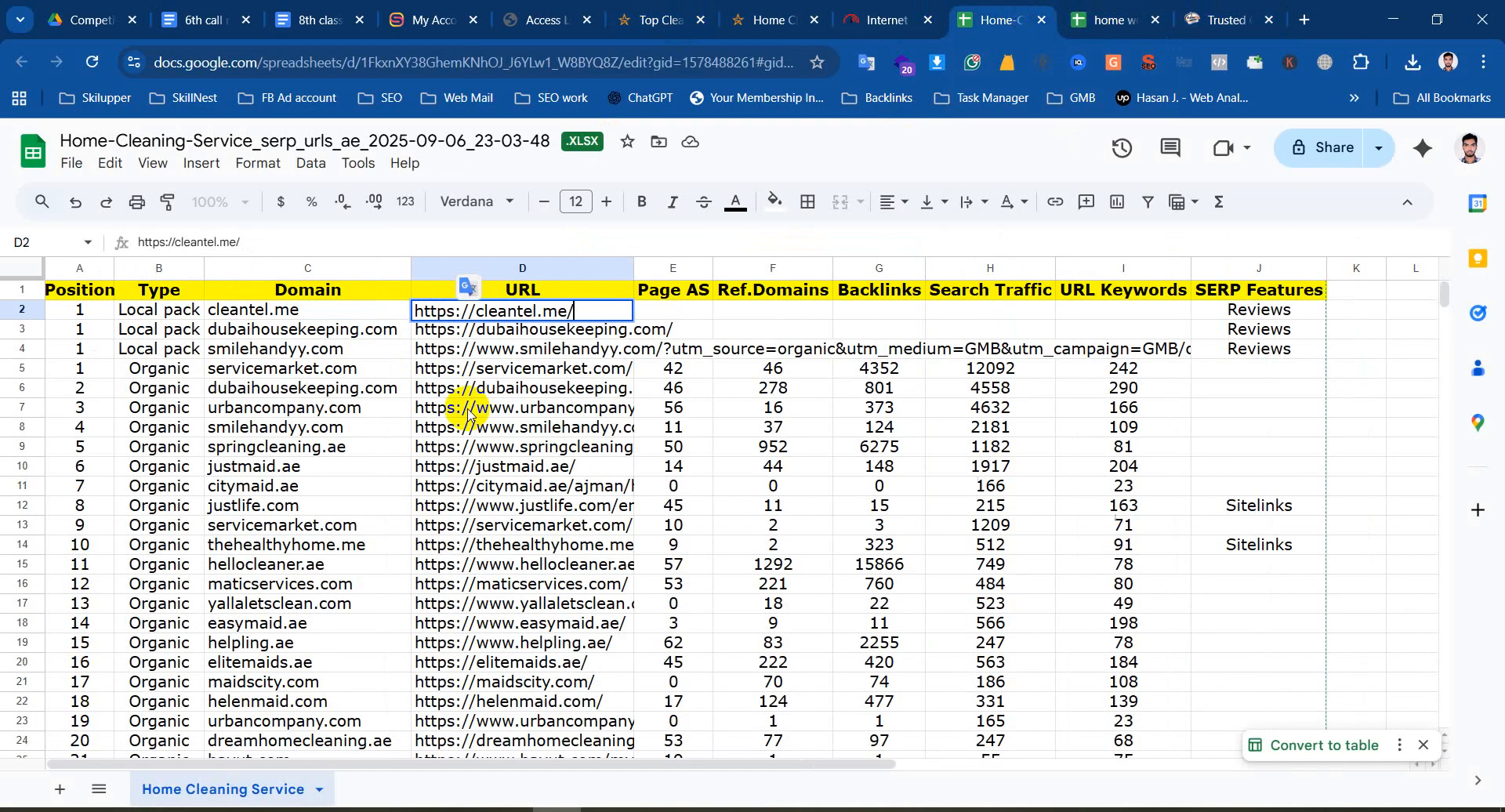
{"action": "left_click", "coordinate": [376, 417]}
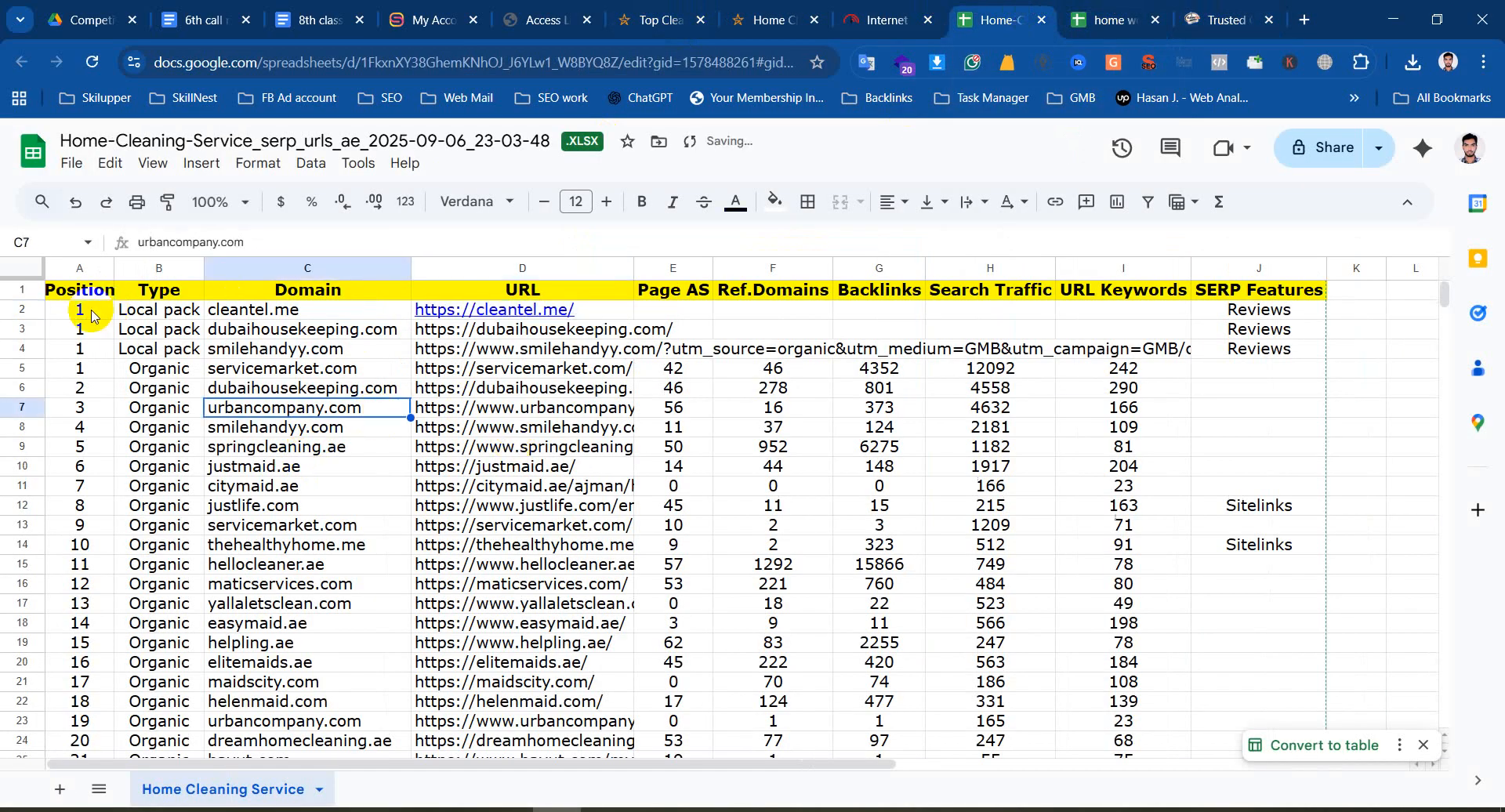
Fill the Type, Domain and URL cells B2:D14 with dark green
{"action": "left_click_drag", "start_coordinate": [147, 314], "coordinate": [547, 551]}
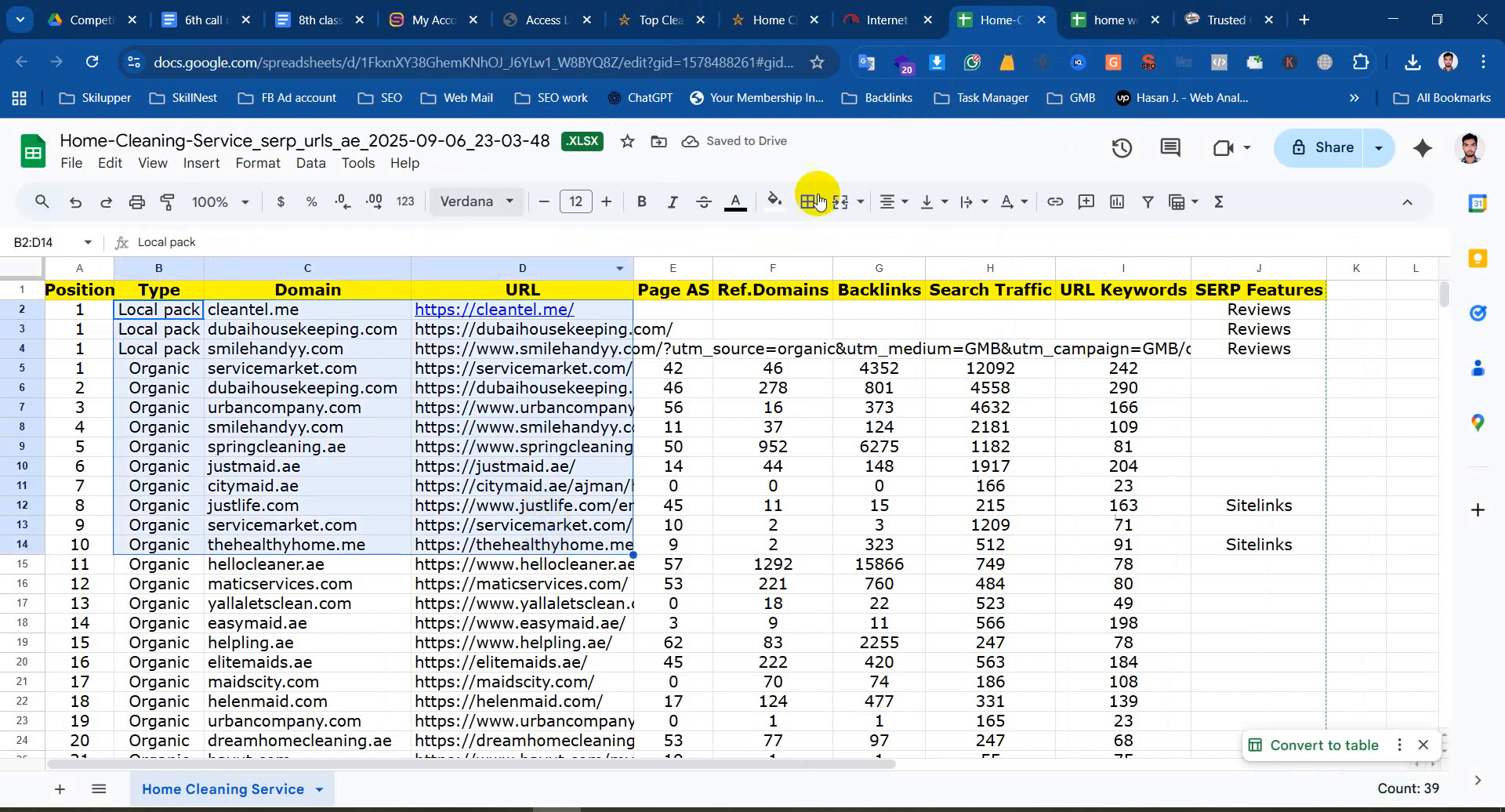
{"action": "left_click", "coordinate": [779, 200]}
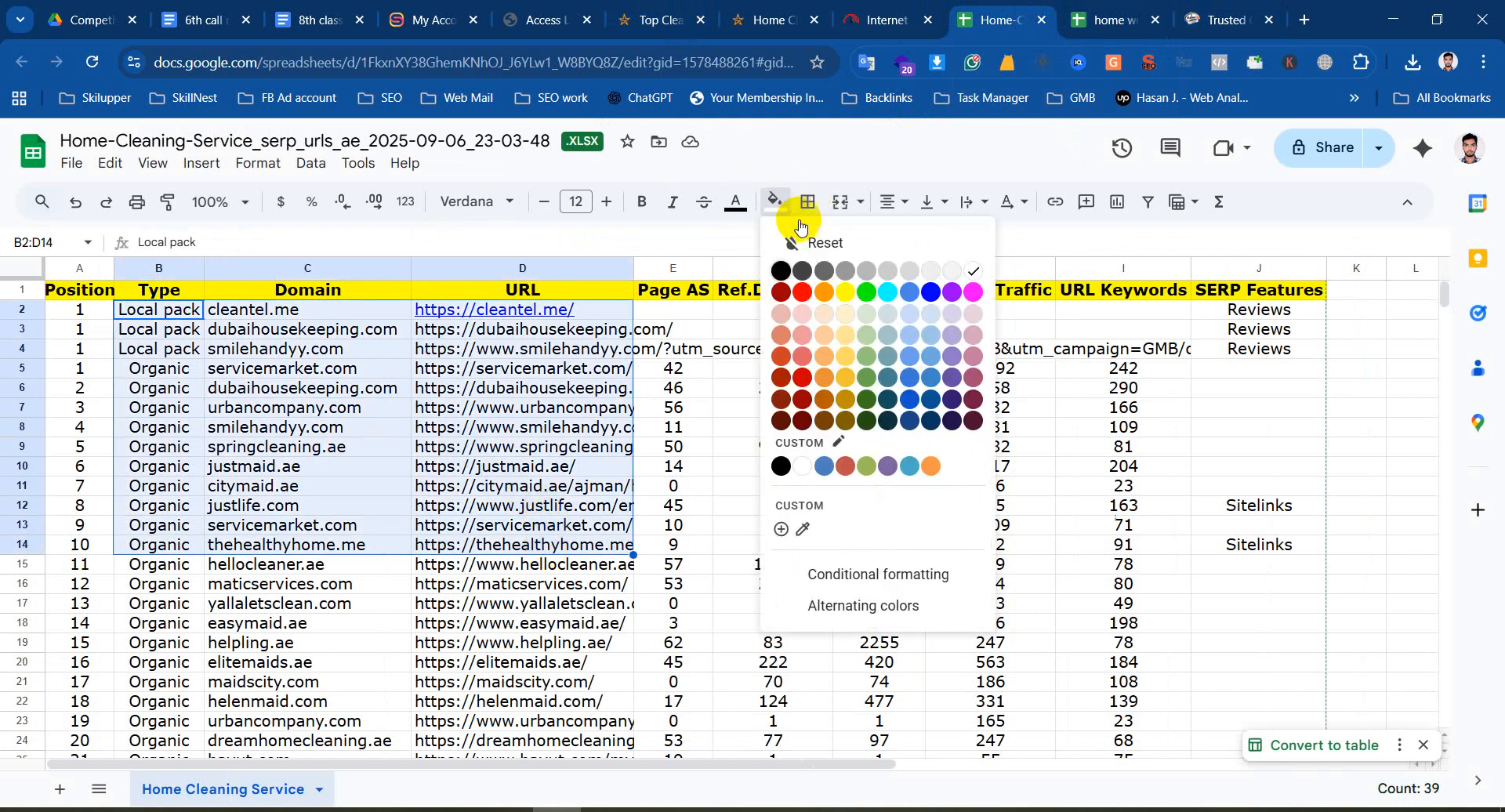
{"action": "left_click", "coordinate": [867, 380]}
{"action": "left_click", "coordinate": [531, 491]}
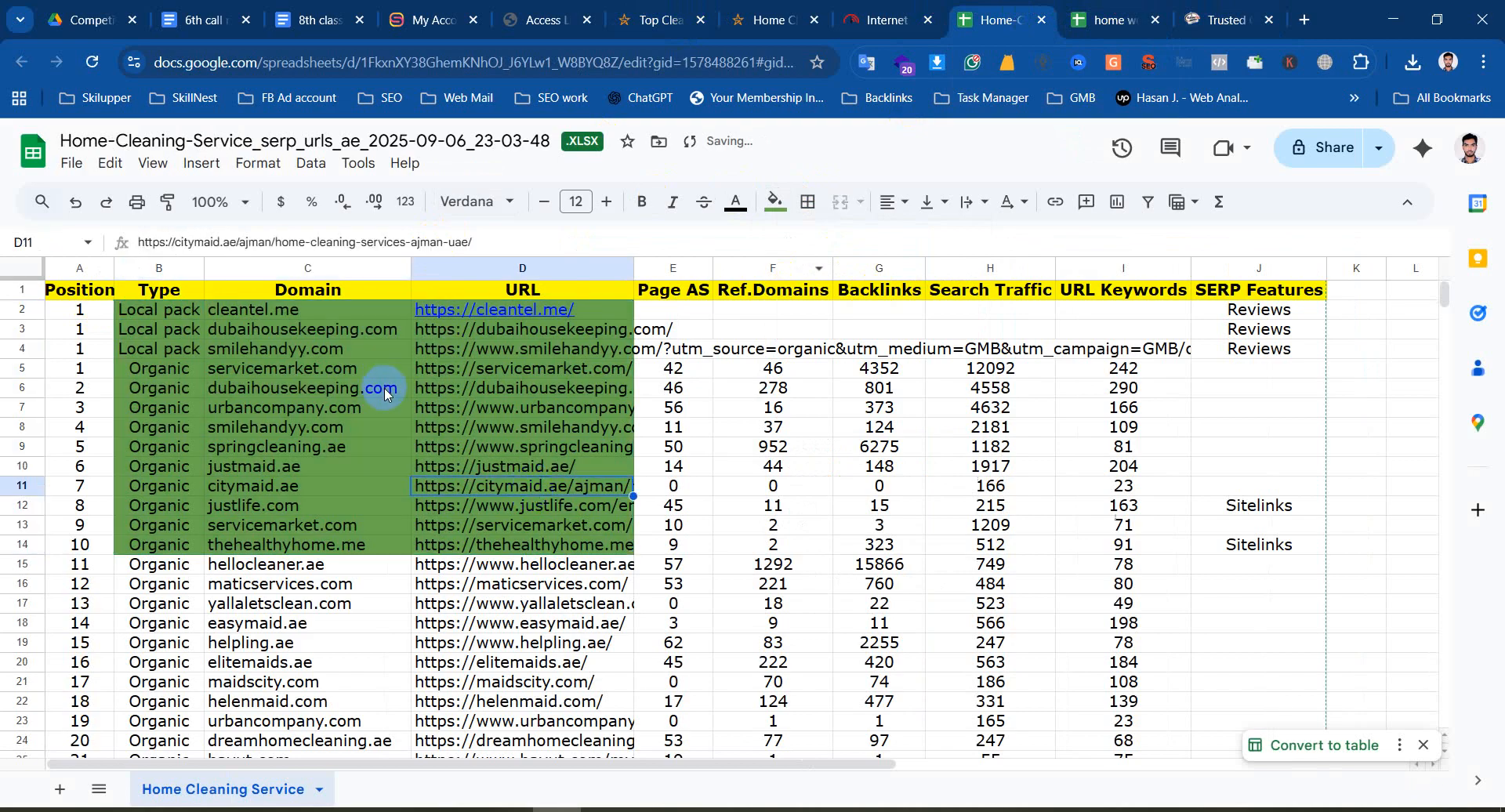
Fill all columns of the three local pack rows and the top ten organic rows, A2:J14, with light green
{"action": "left_click_drag", "start_coordinate": [88, 311], "coordinate": [1295, 551]}
{"action": "left_click", "coordinate": [138, 491]}
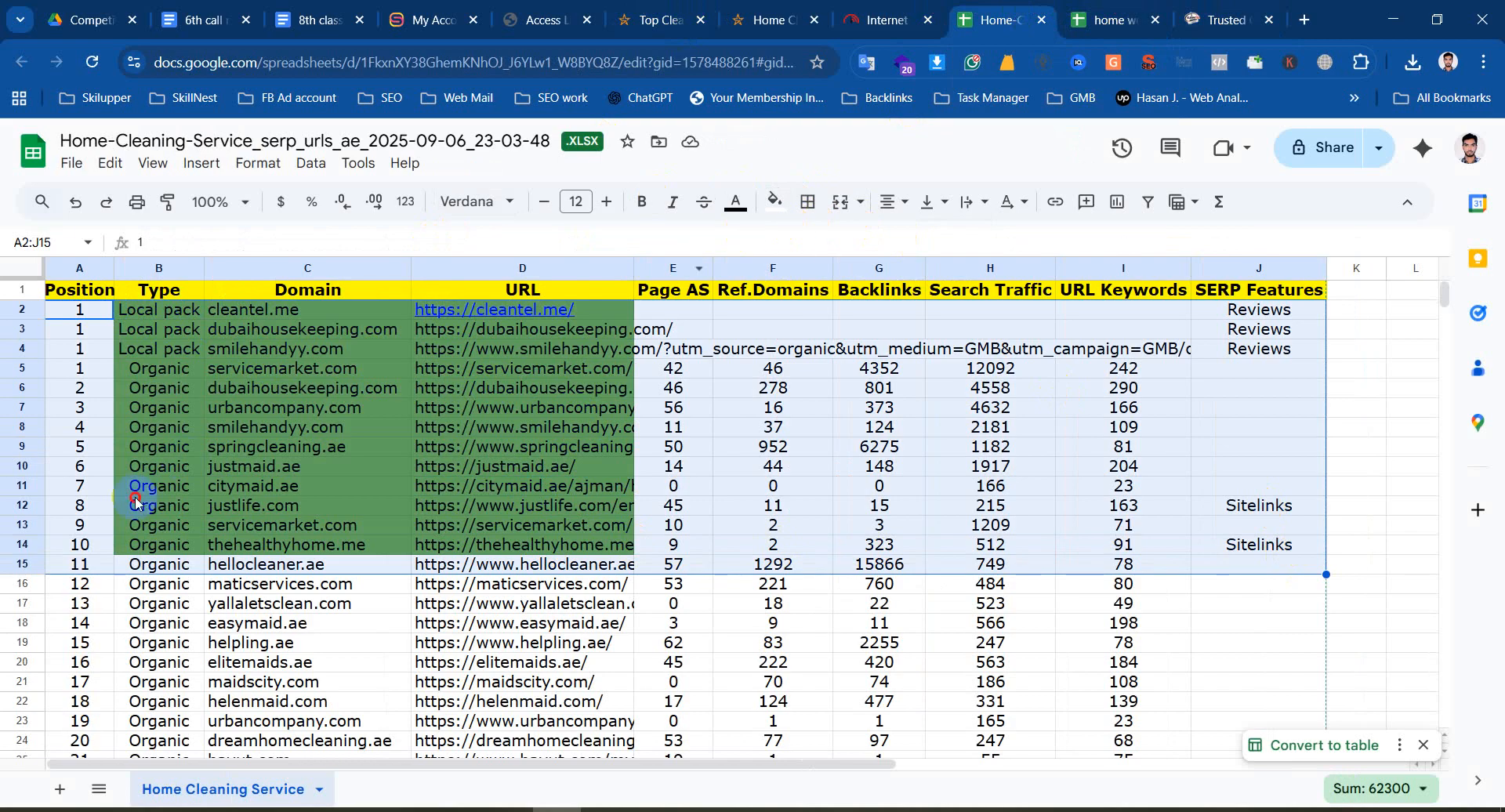
{"action": "left_click_drag", "start_coordinate": [79, 312], "coordinate": [1300, 543]}
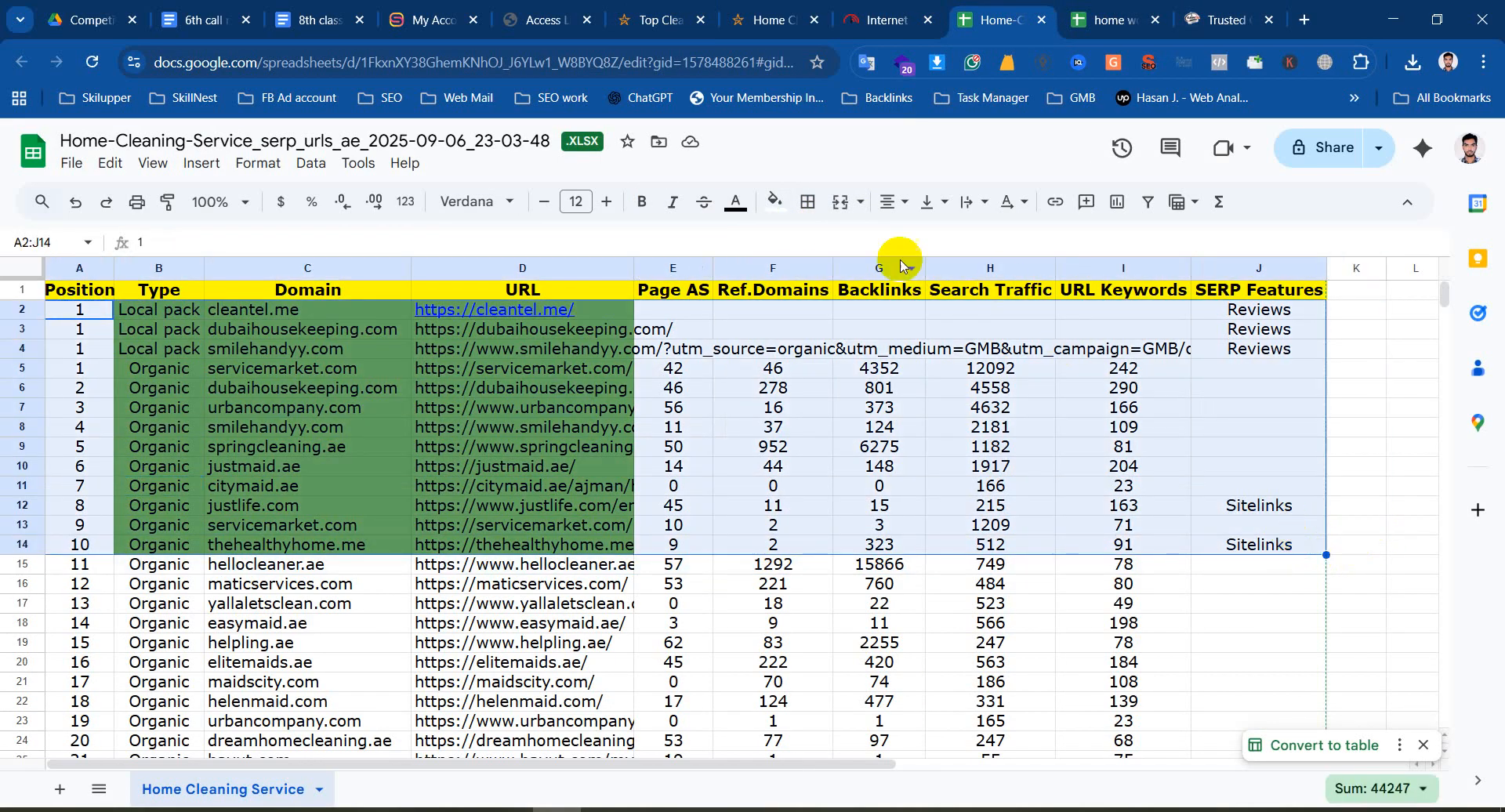
{"action": "left_click", "coordinate": [774, 202]}
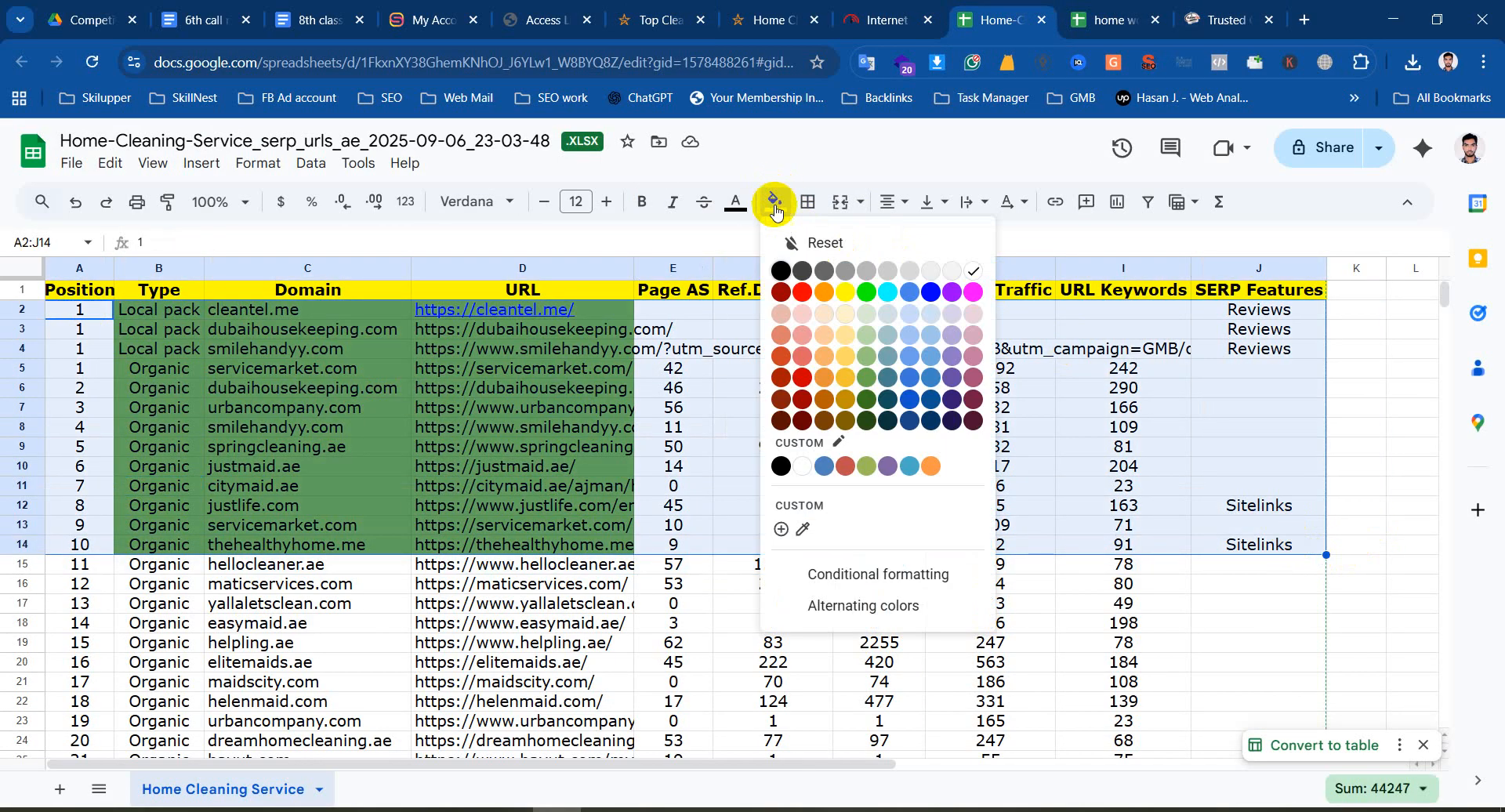
{"action": "left_click", "coordinate": [869, 359]}
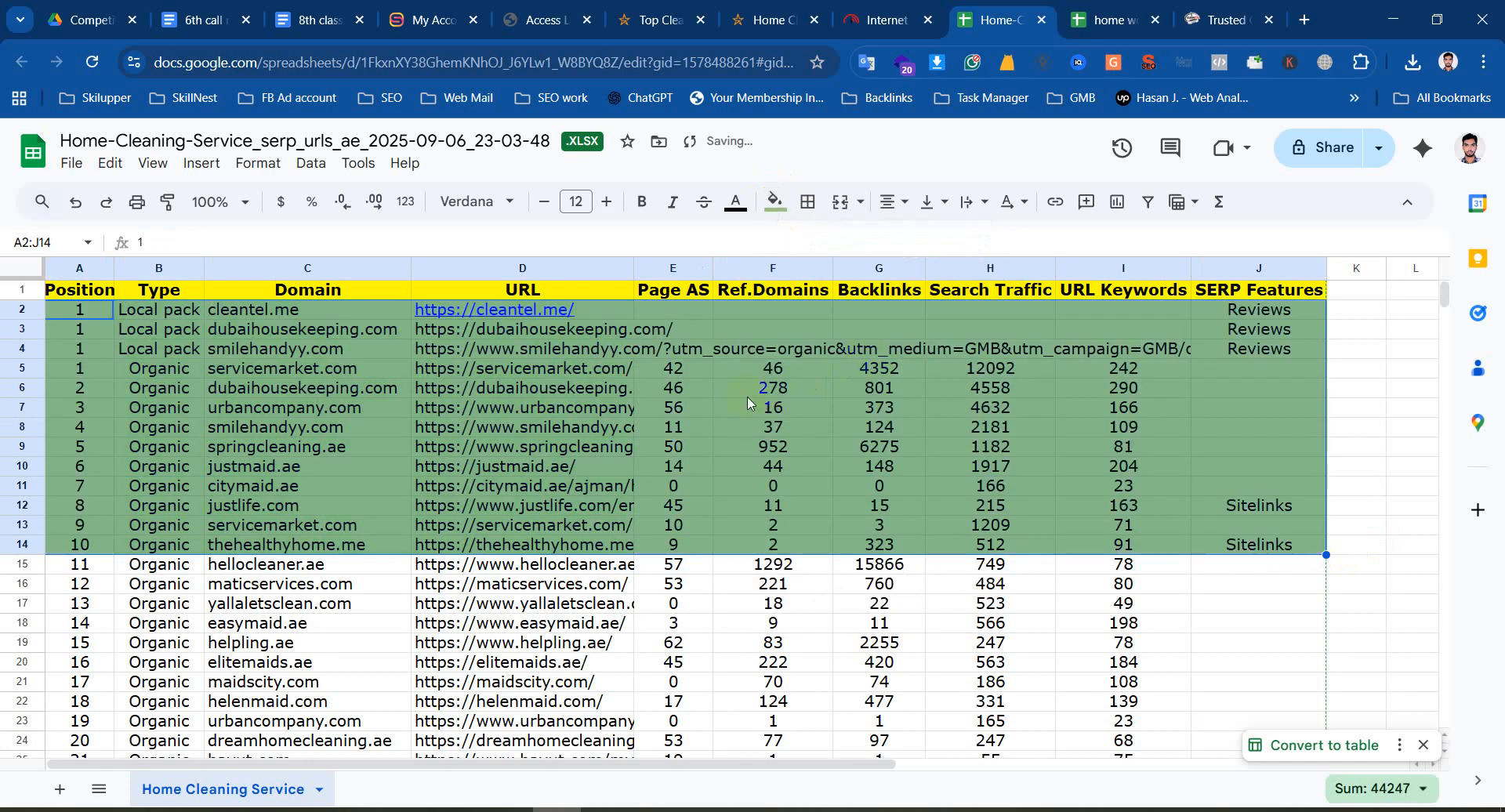
{"action": "left_click", "coordinate": [529, 448]}
Open Cleantel's About, Carpet Cleaning Sharjah and Cleantel Elite Cleaning Service pages in separate new tabs from its homepage
{"action": "left_click", "coordinate": [1216, 6]}
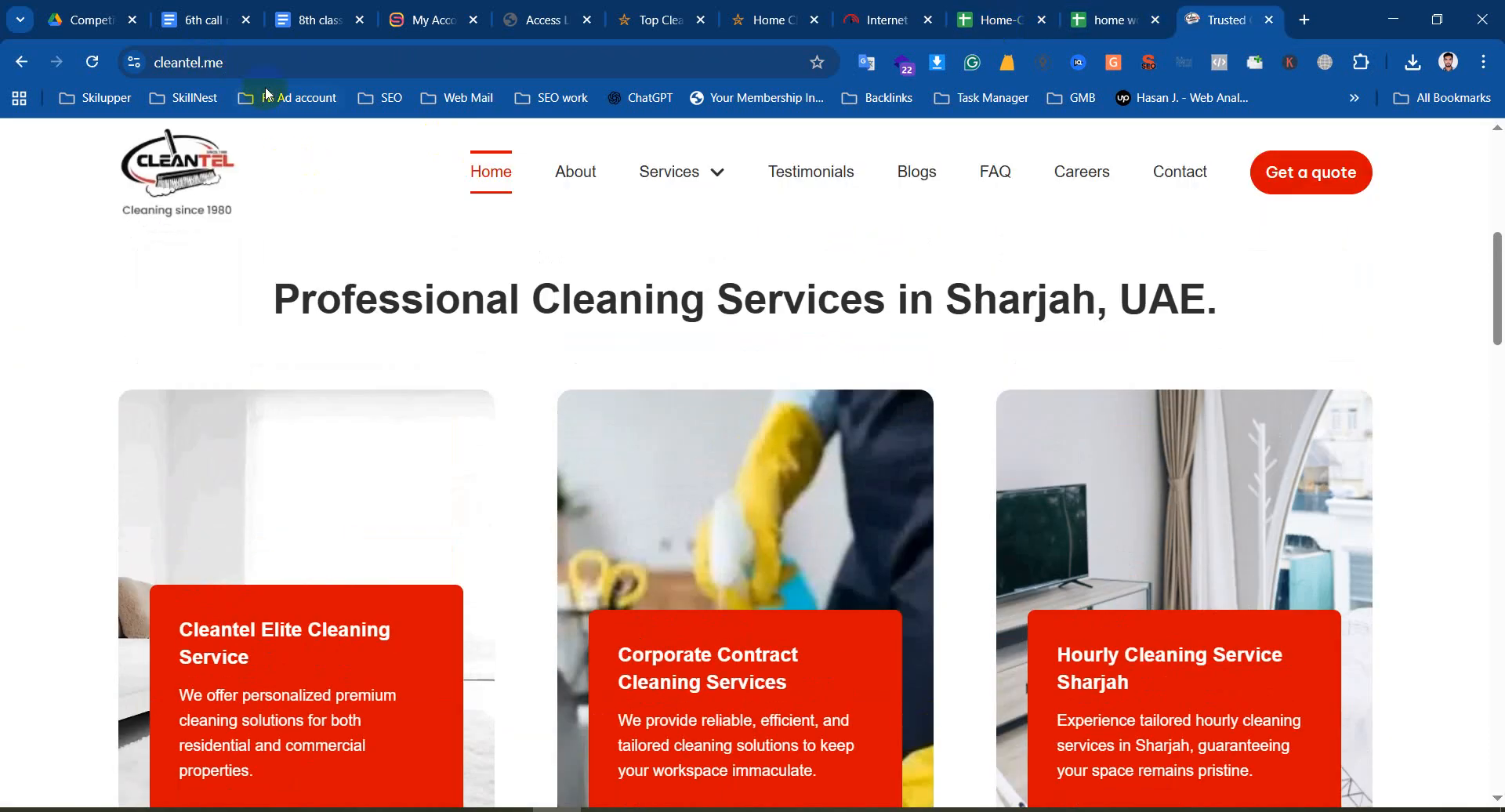
{"action": "right_click", "coordinate": [577, 187]}
{"action": "left_click", "coordinate": [666, 209]}
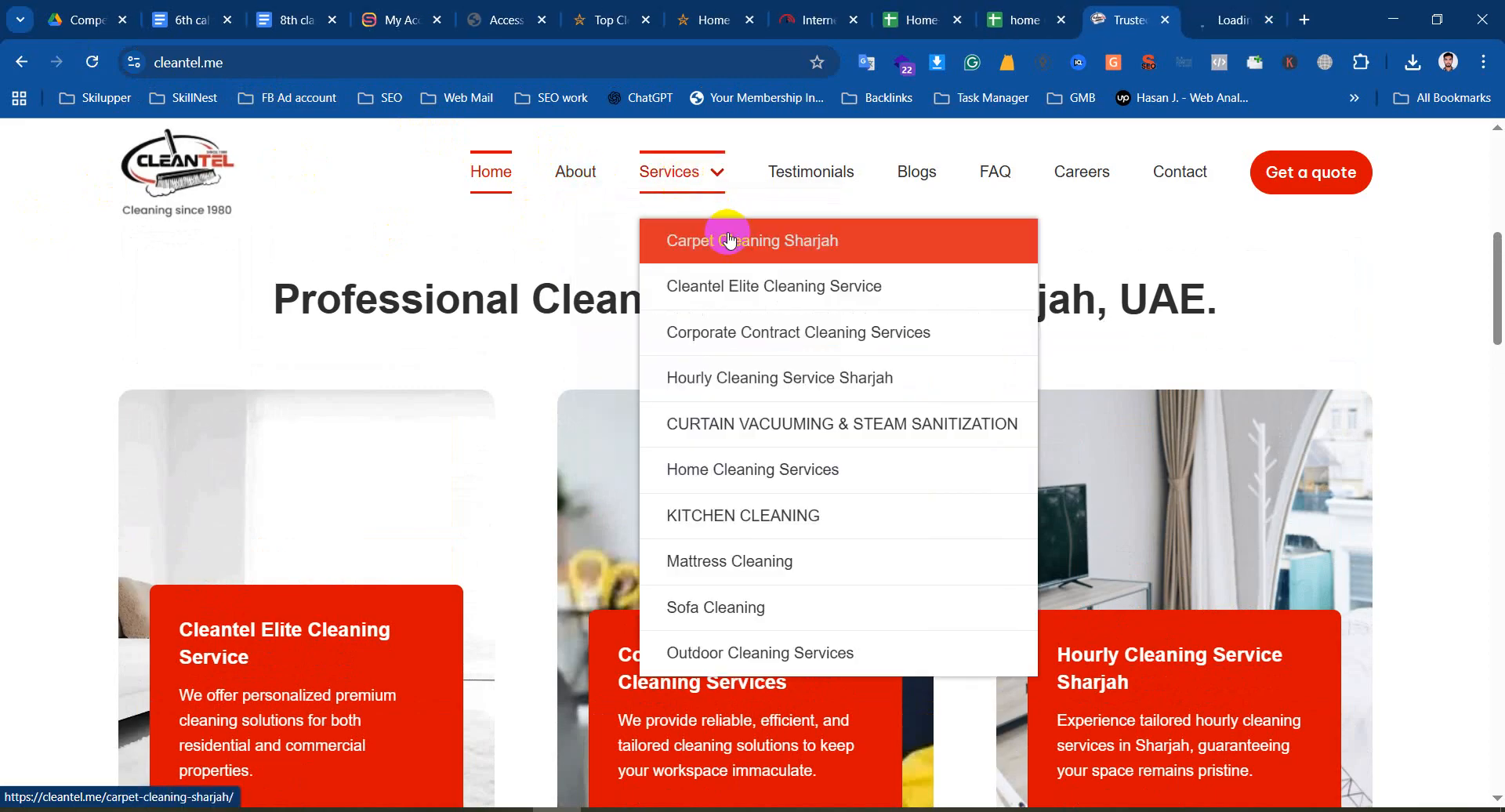
{"action": "right_click", "coordinate": [729, 235]}
{"action": "left_click", "coordinate": [823, 257]}
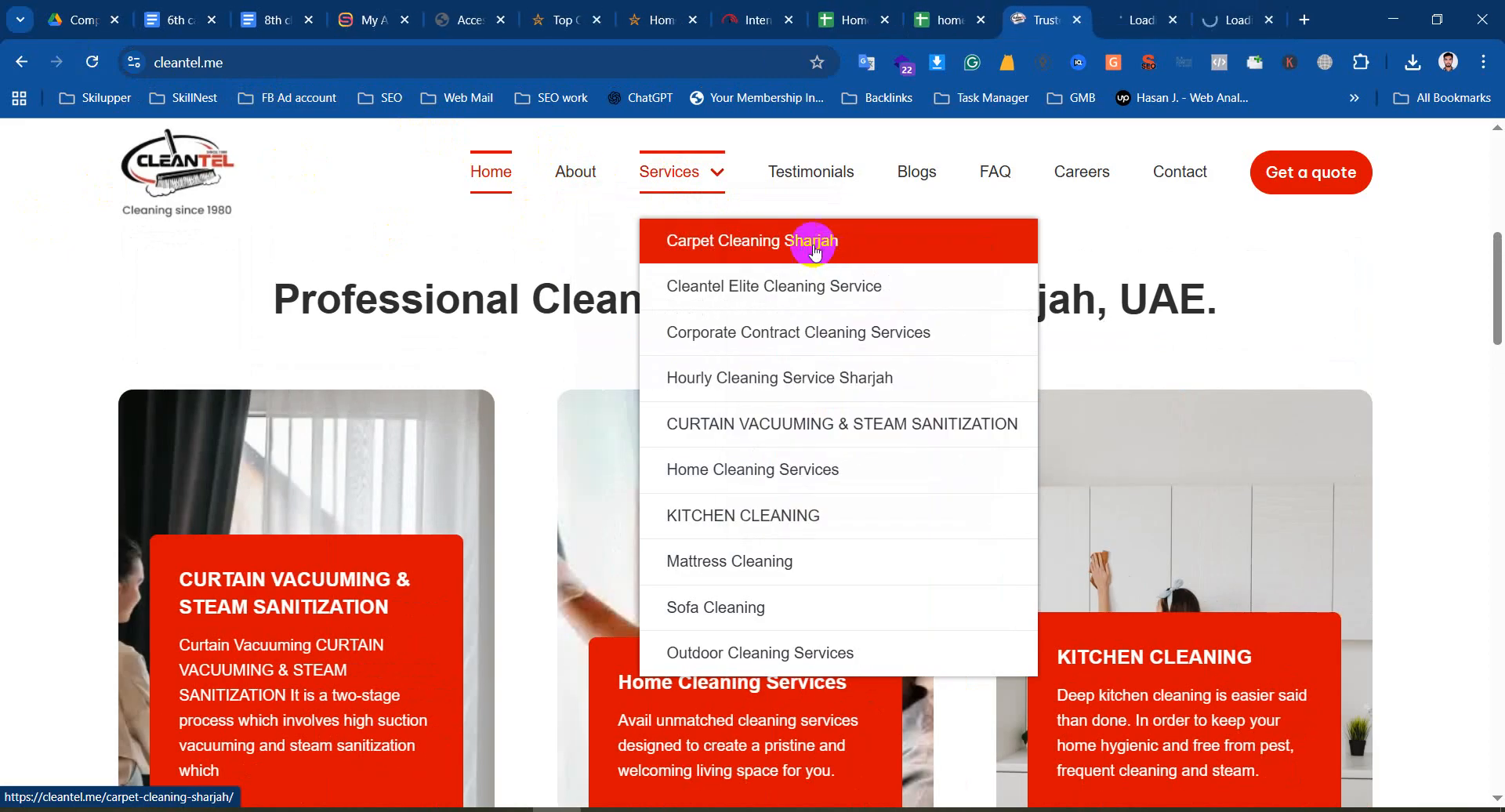
{"action": "right_click", "coordinate": [782, 283]}
{"action": "left_click", "coordinate": [865, 308]}
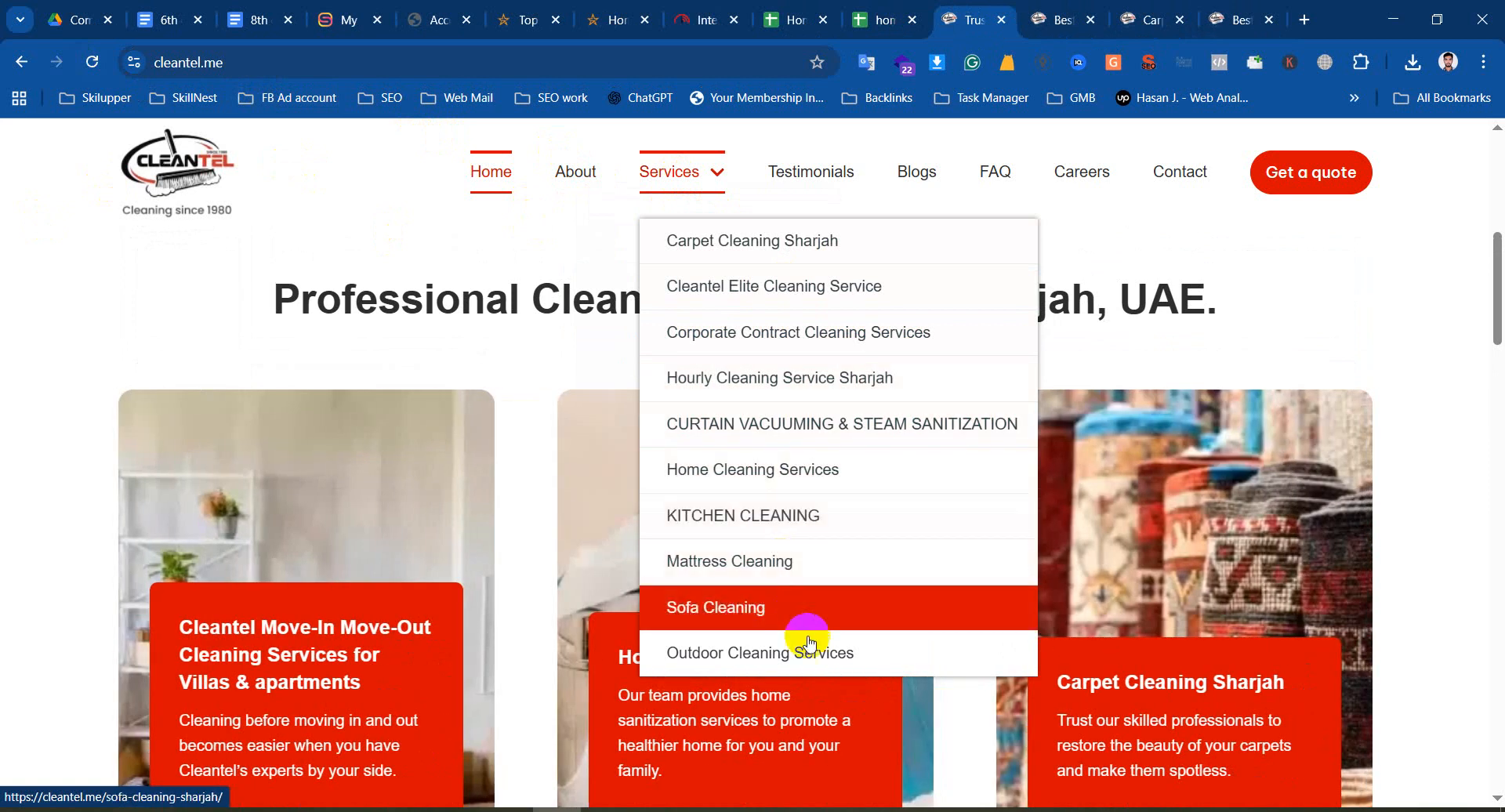
Examine the page URLs and content of Cleantel's About and Carpet Cleaning pages
{"action": "left_click", "coordinate": [1077, 9]}
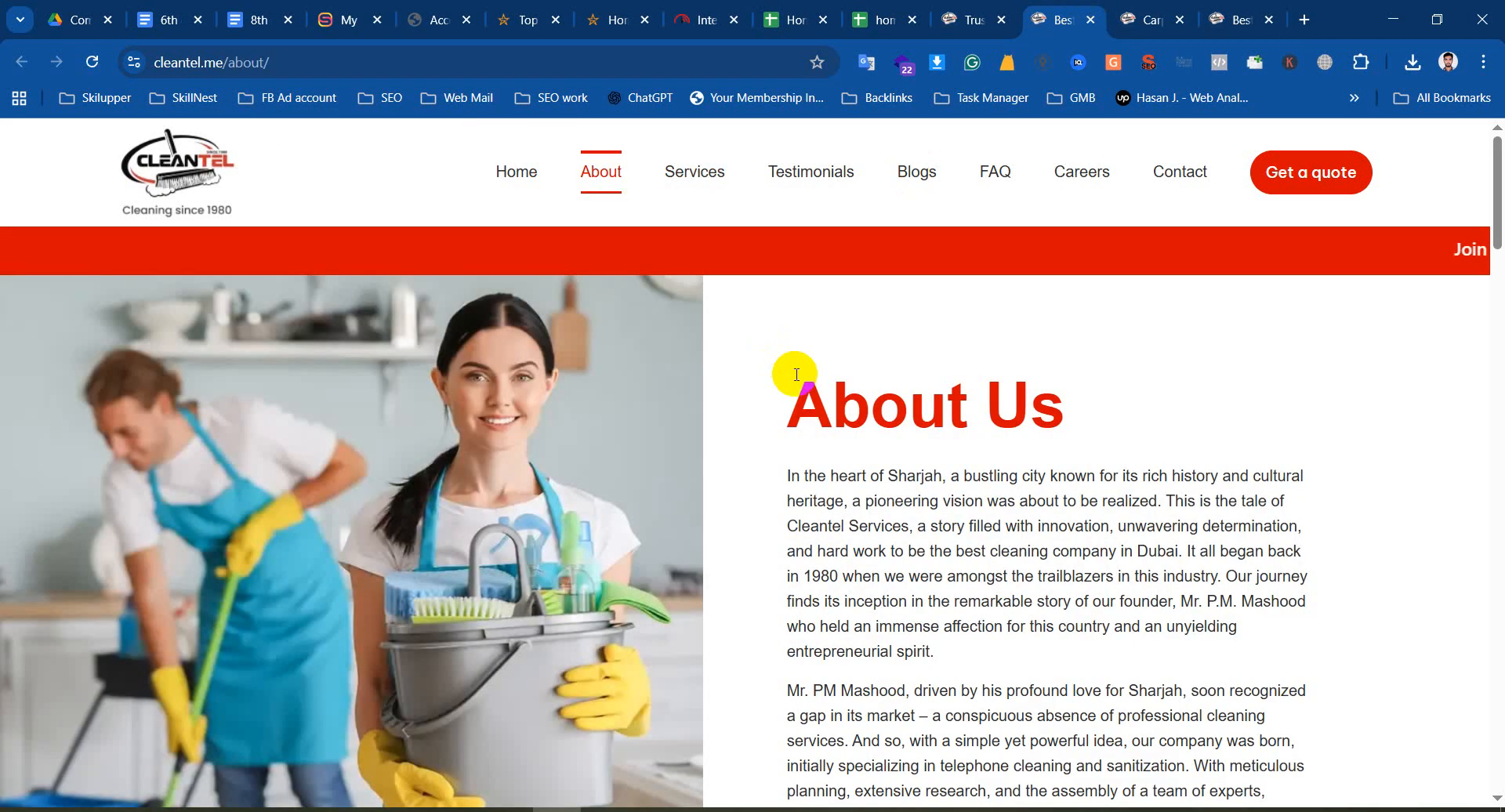
{"action": "scroll", "coordinate": [856, 362], "scroll_direction": "down", "scroll_amount": 6}
{"action": "scroll", "coordinate": [659, 228], "scroll_direction": "up", "scroll_amount": 2}
{"action": "left_click", "coordinate": [326, 60]}
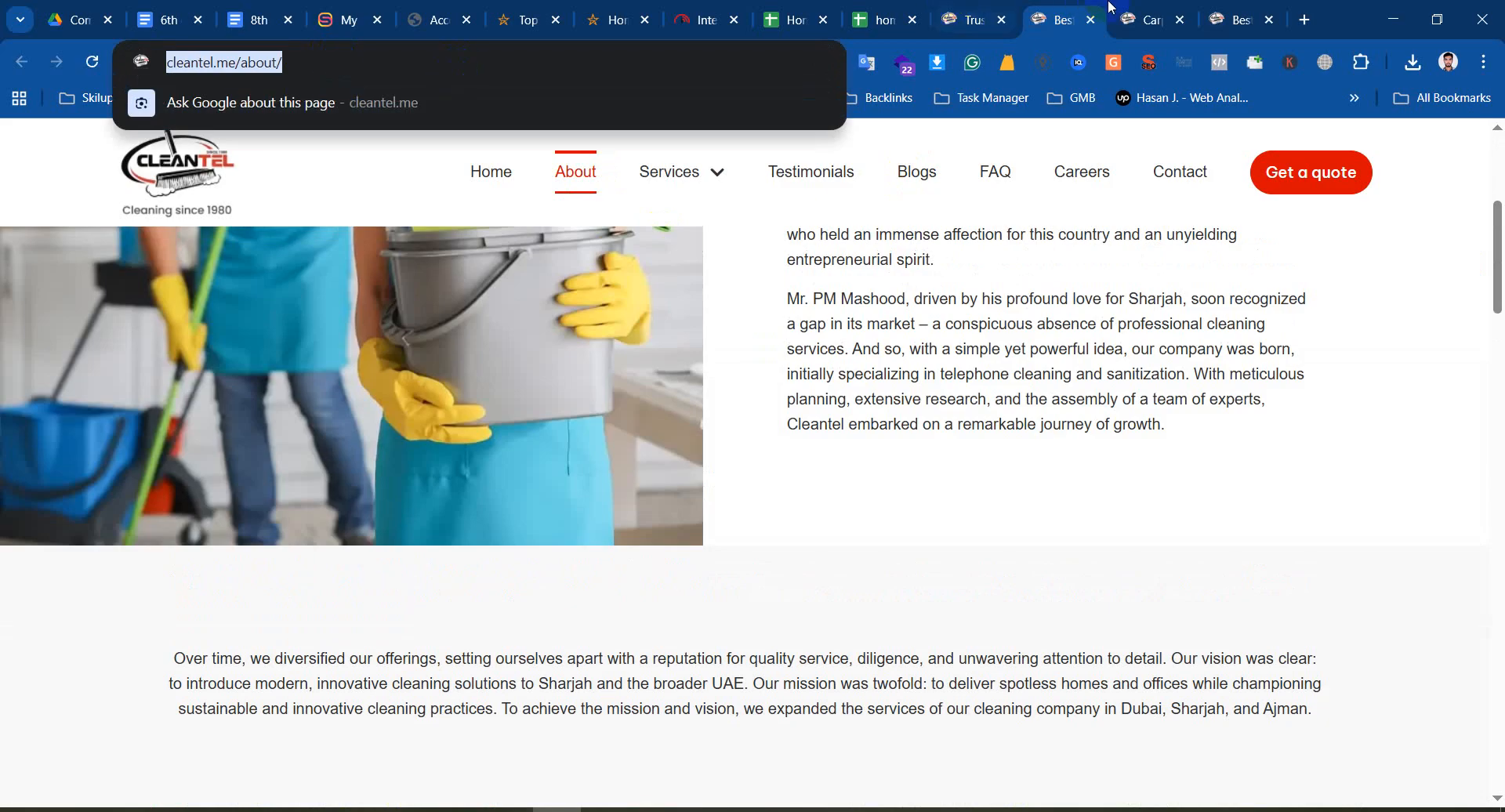
{"action": "left_click", "coordinate": [1152, 19]}
{"action": "left_click", "coordinate": [1066, 9]}
{"action": "left_click", "coordinate": [1149, 17]}
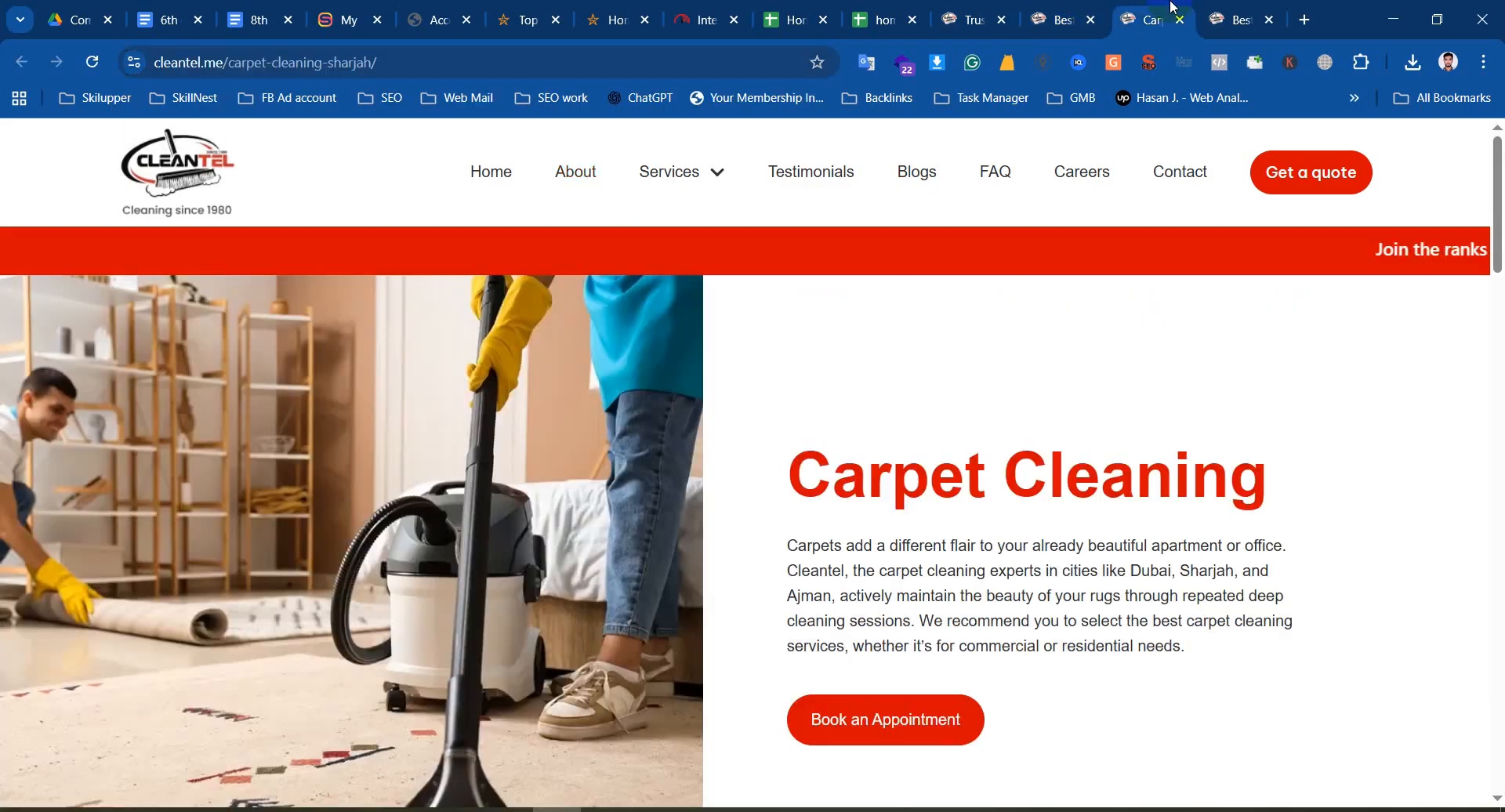
{"action": "scroll", "coordinate": [879, 440], "scroll_direction": "down", "scroll_amount": 10}
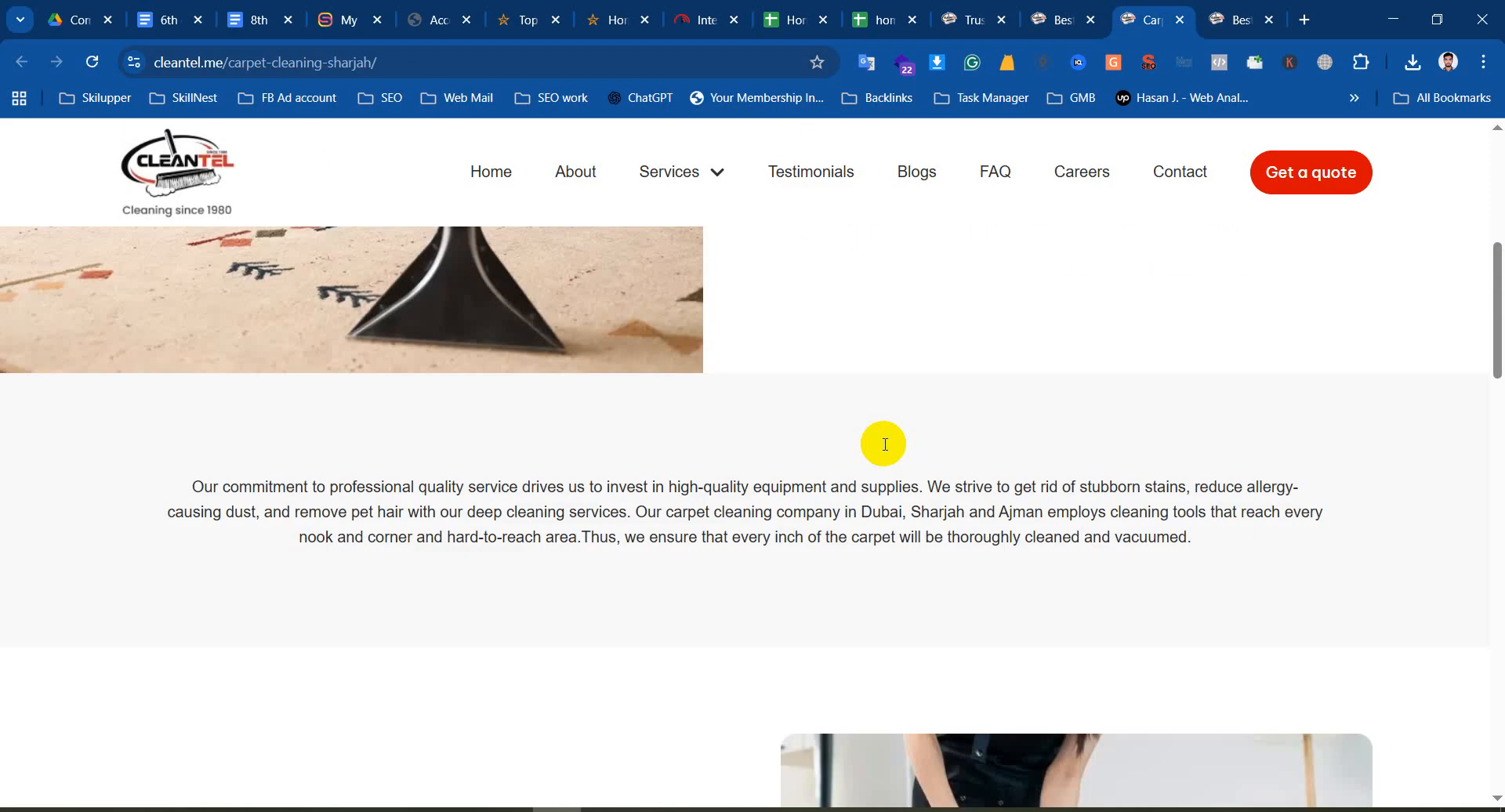
{"action": "scroll", "coordinate": [879, 440], "scroll_direction": "up", "scroll_amount": 5}
Examine the Cleantel Elite Cleaning Service page from its introduction to the client reviews, and return to the Cleantel homepage
{"action": "left_click", "coordinate": [1242, 20]}
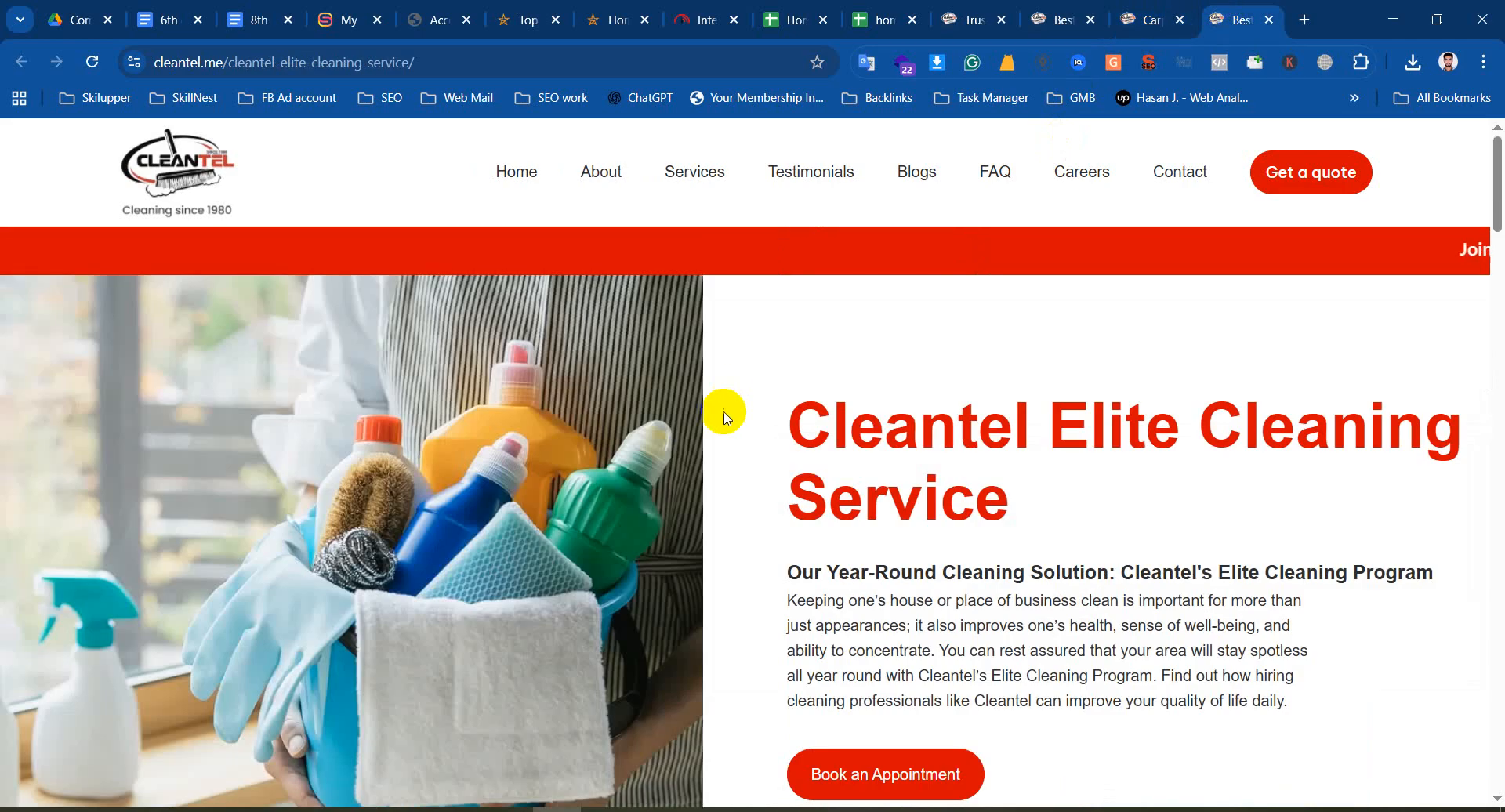
{"action": "scroll", "coordinate": [884, 400], "scroll_direction": "down", "scroll_amount": 6}
{"action": "scroll", "coordinate": [884, 400], "scroll_direction": "up", "scroll_amount": 6}
{"action": "scroll", "coordinate": [900, 380], "scroll_direction": "down", "scroll_amount": 20}
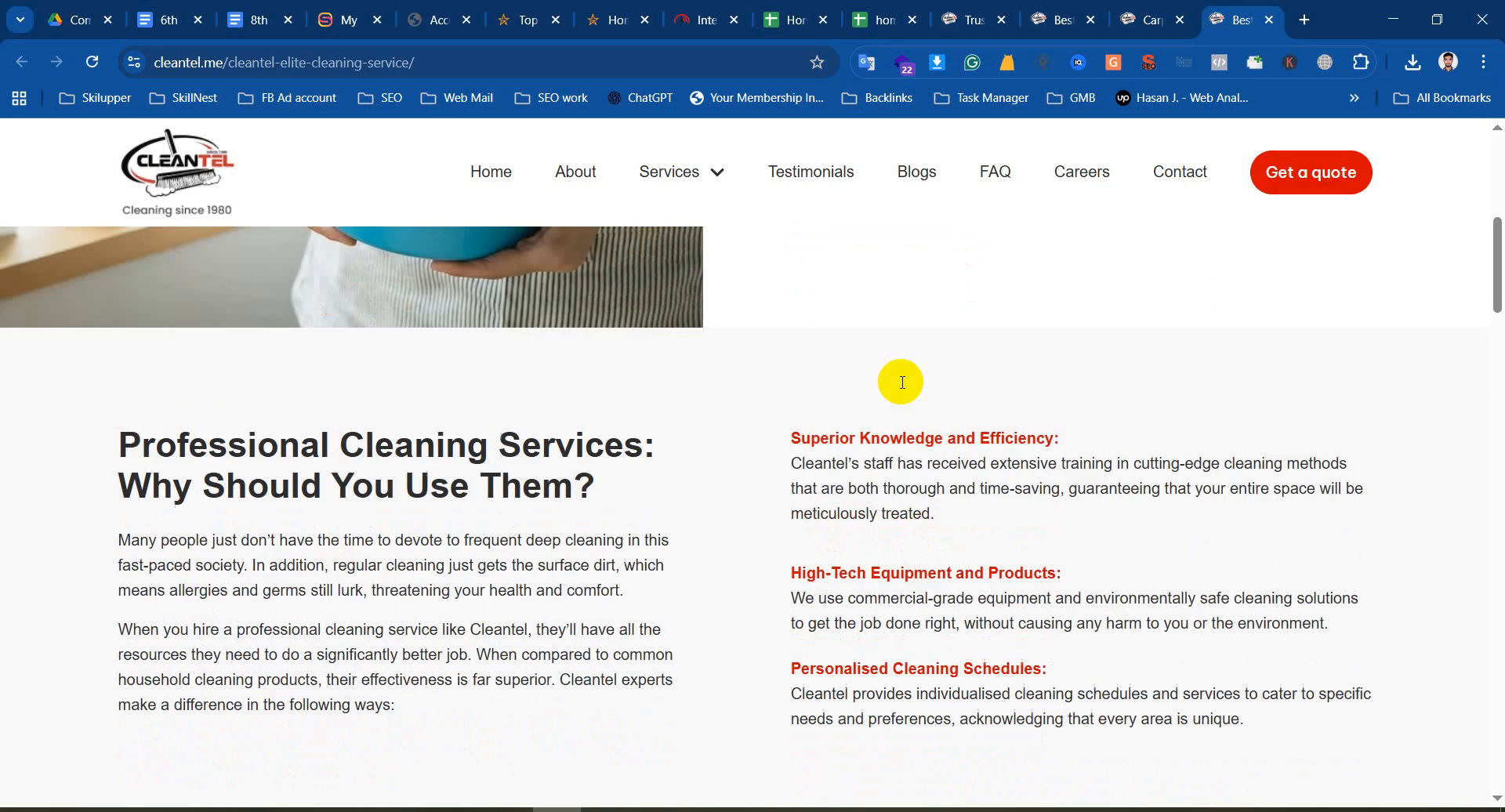
{"action": "scroll", "coordinate": [911, 436], "scroll_direction": "down", "scroll_amount": 8}
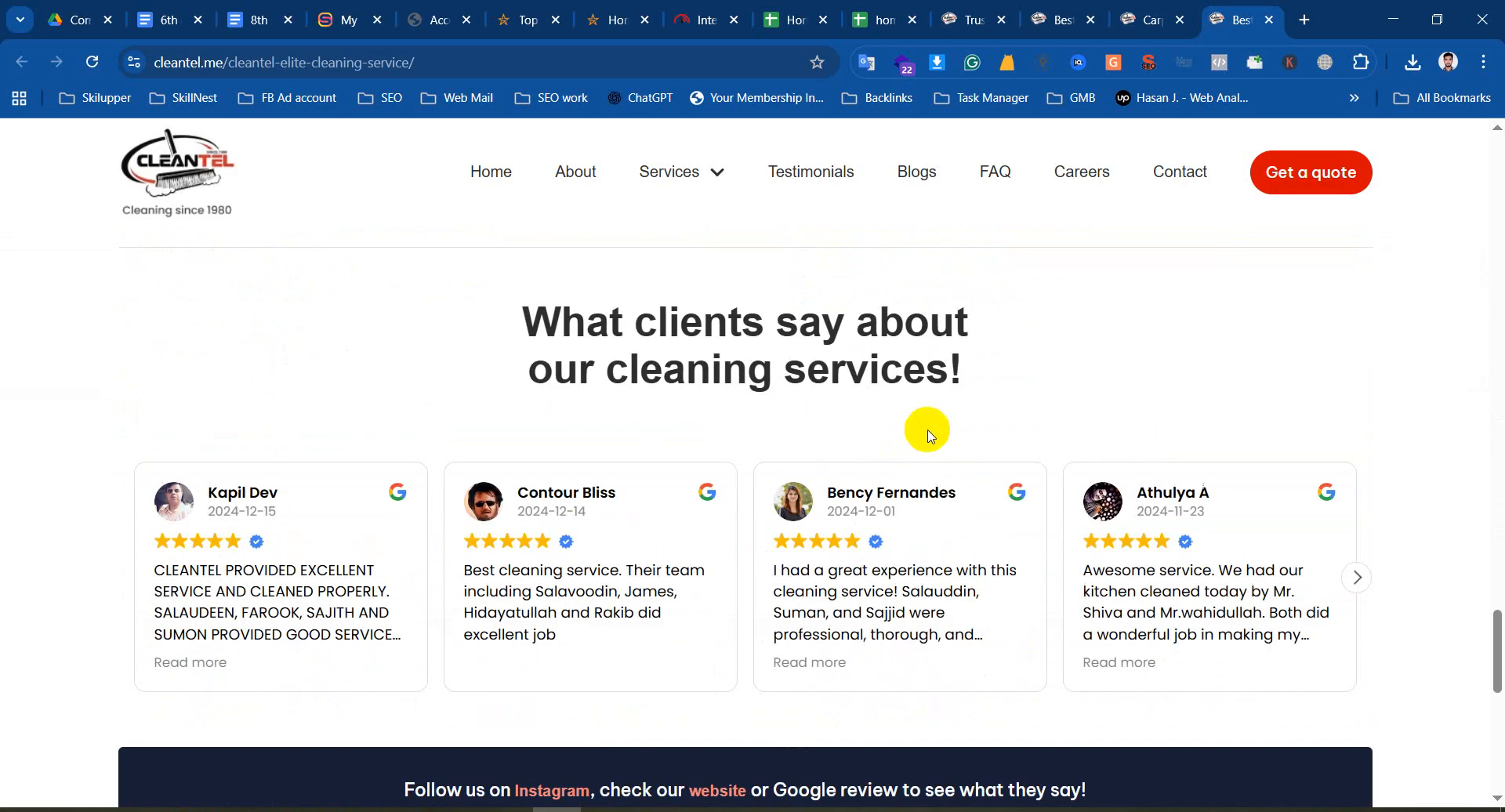
{"action": "scroll", "coordinate": [924, 427], "scroll_direction": "up", "scroll_amount": 12}
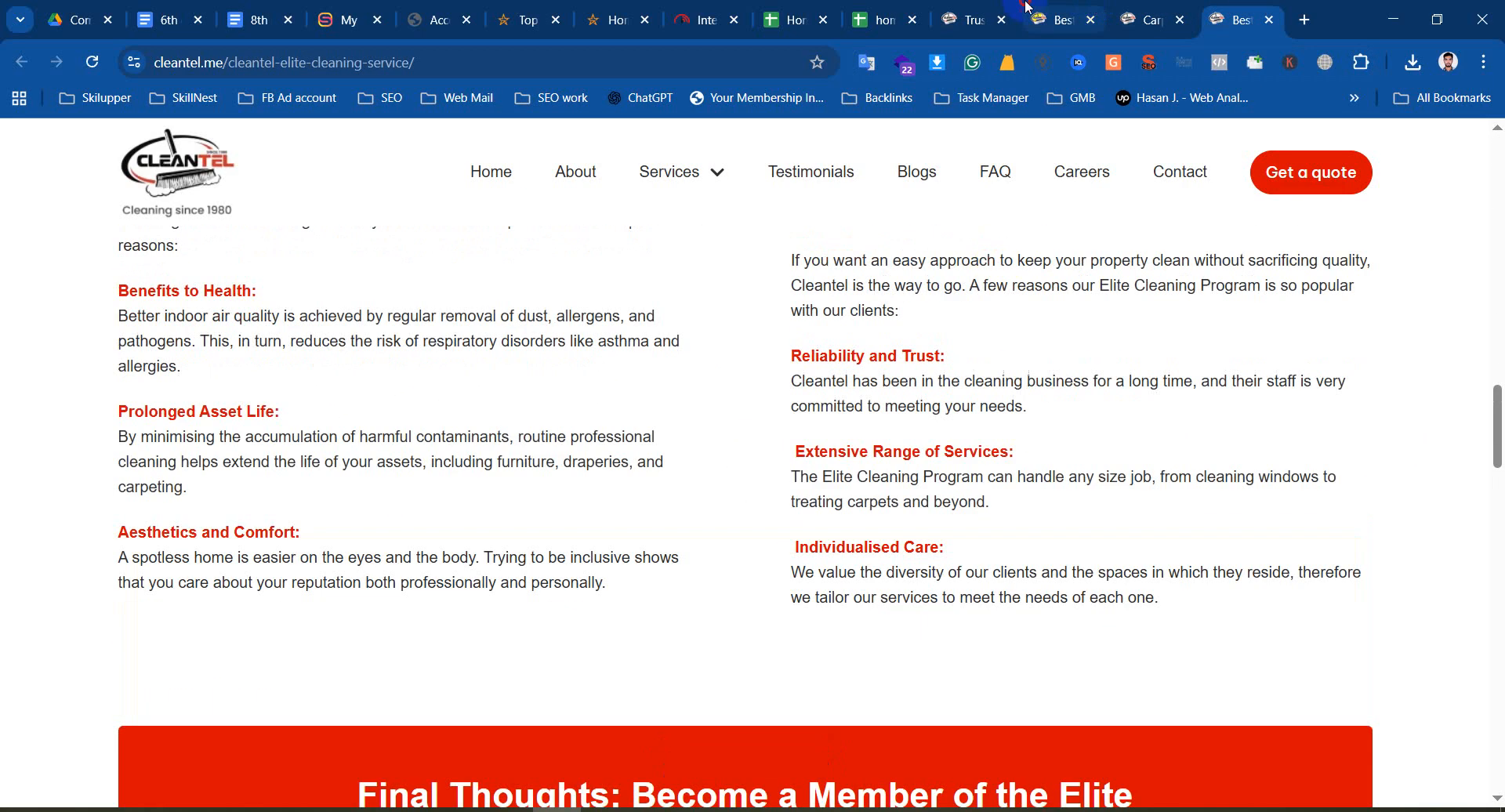
{"action": "left_click", "coordinate": [1031, 8]}
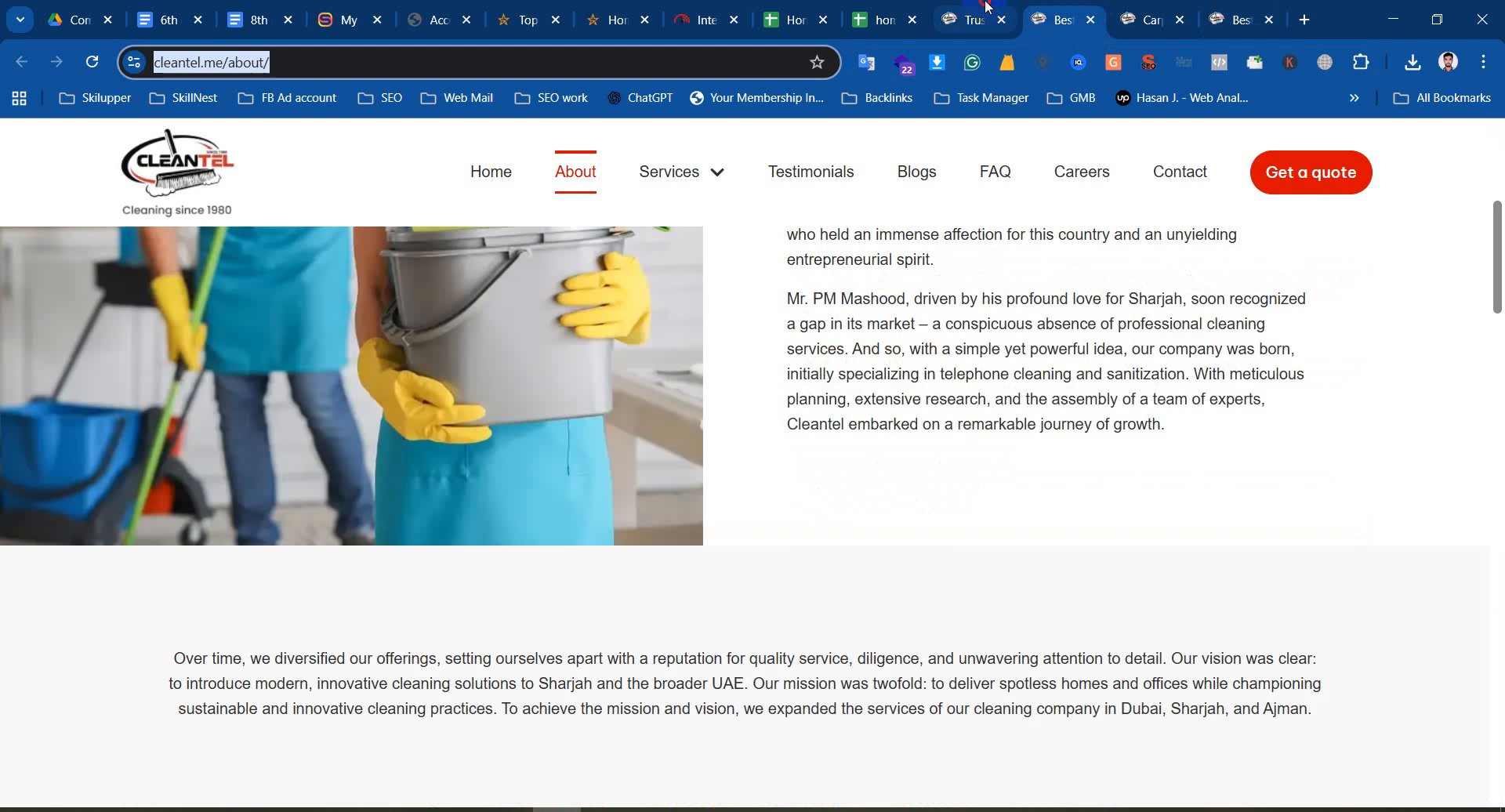
{"action": "left_click", "coordinate": [983, 8]}
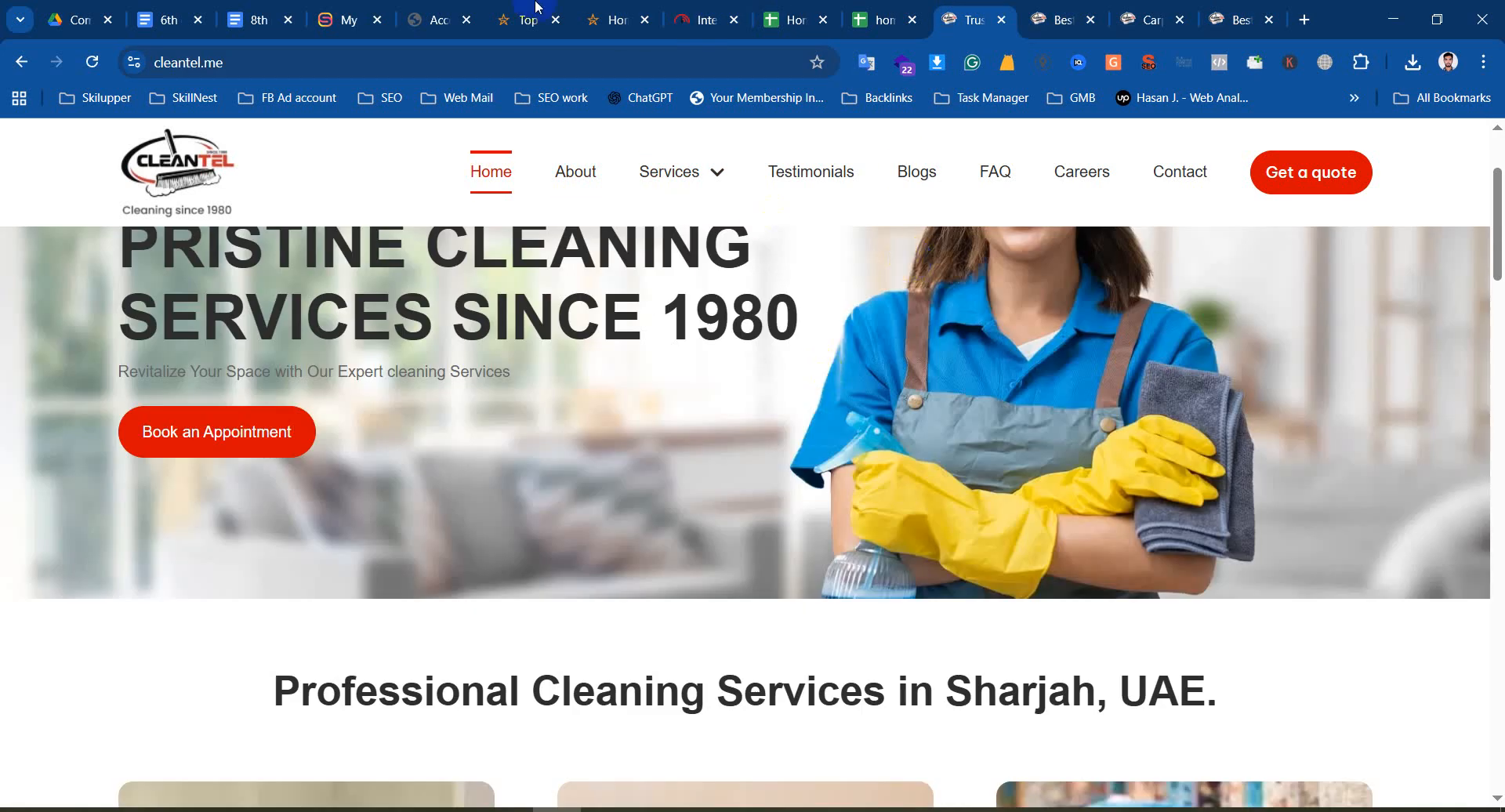
Compare the opening section of the bsfm.ae home cleaning page with that of Cleantel's homepage
{"action": "left_click", "coordinate": [612, 9]}
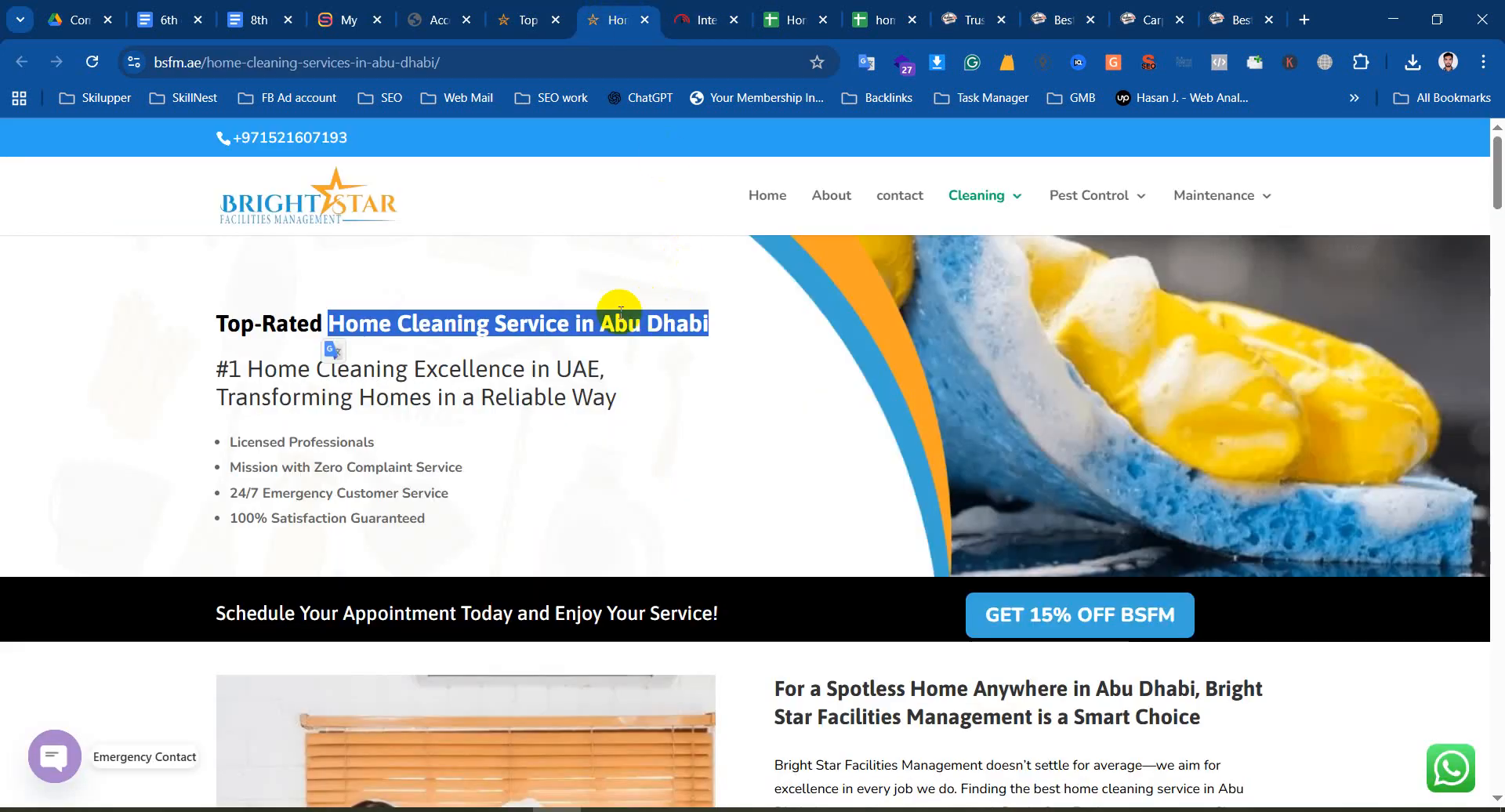
{"action": "left_click", "coordinate": [980, 7]}
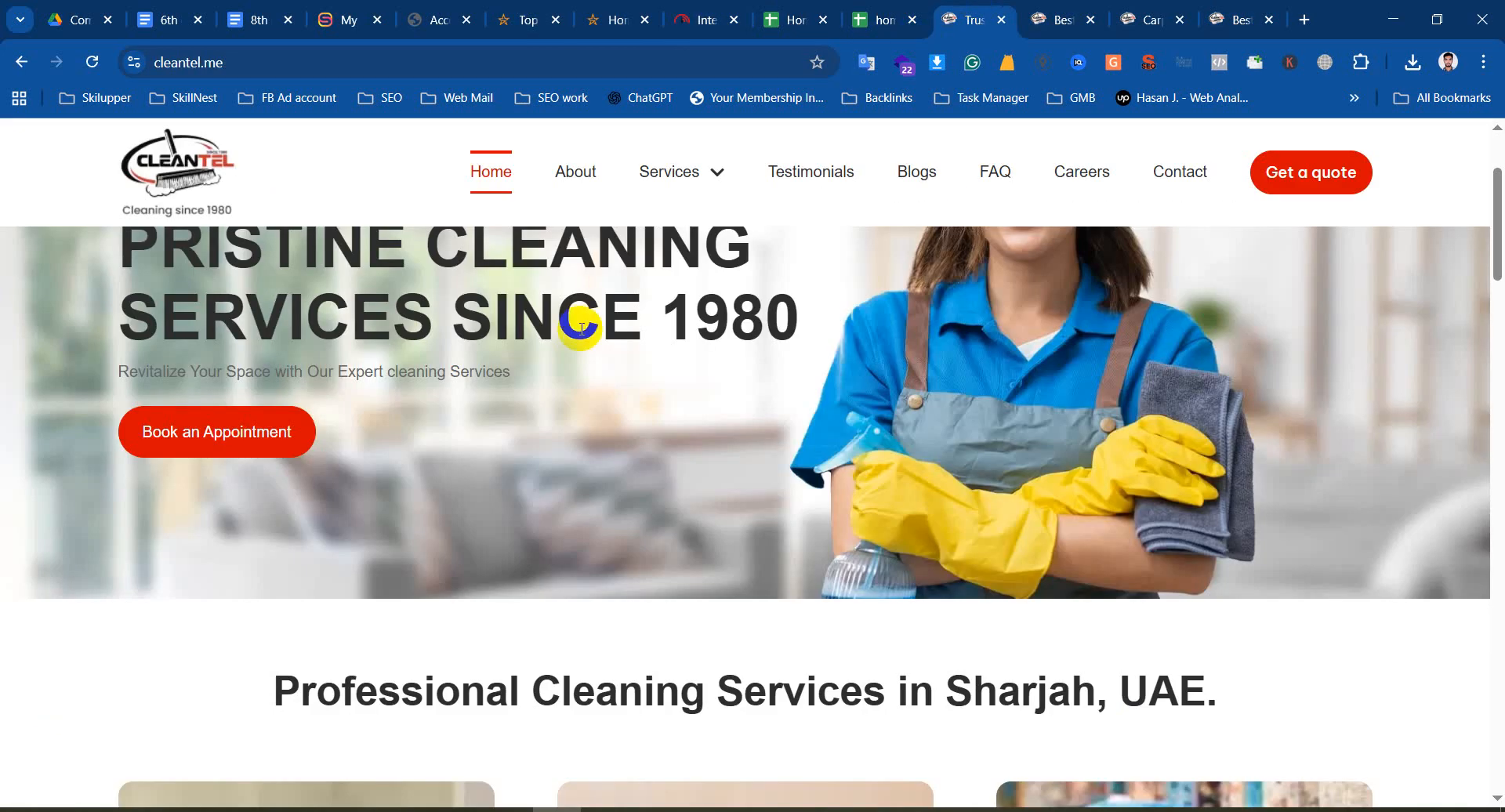
{"action": "scroll", "coordinate": [584, 332], "scroll_direction": "up", "scroll_amount": 3}
{"action": "left_click", "coordinate": [704, 487]}
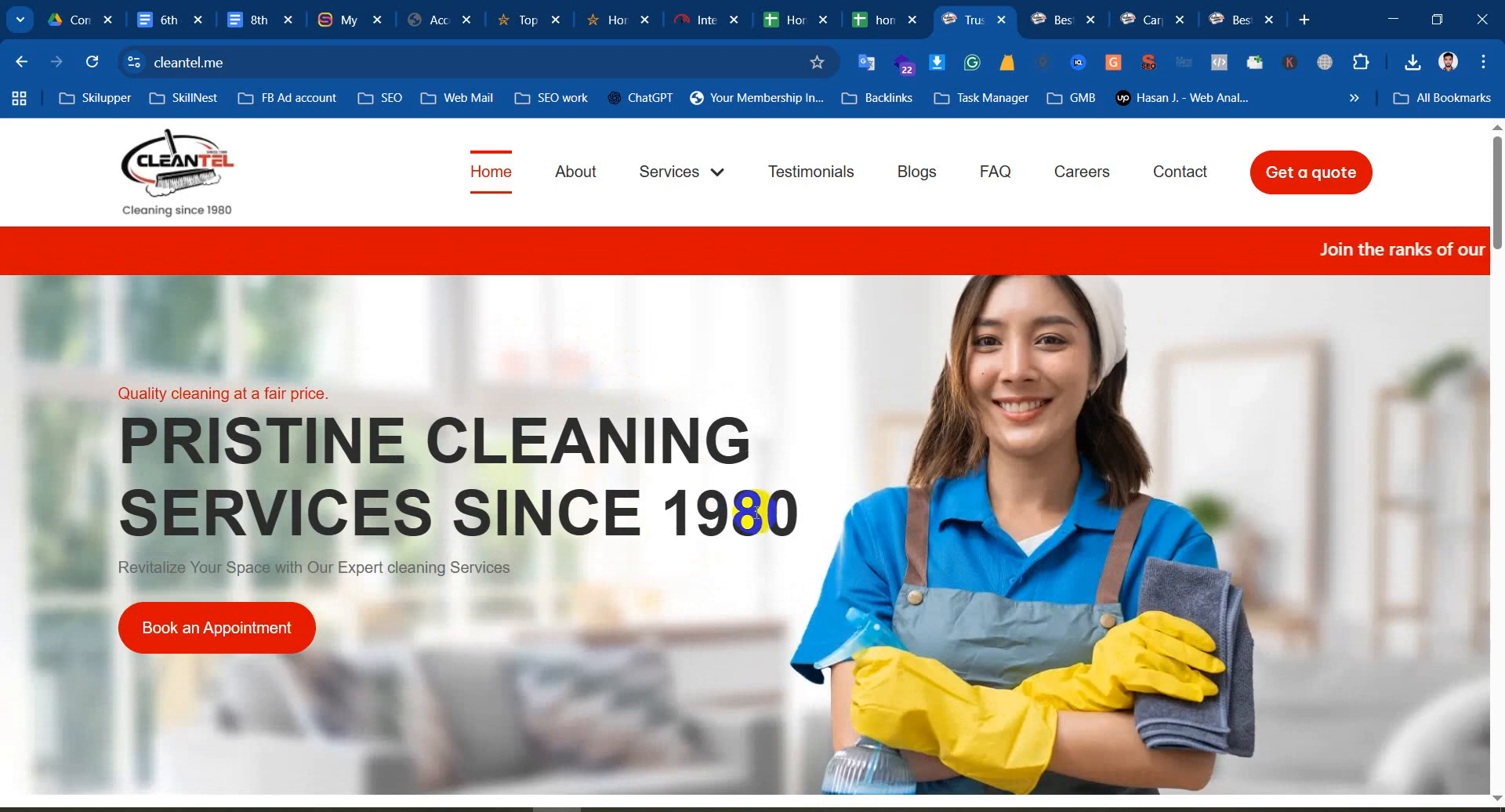
Examine the first keyword, "home cleaning services", in cell B2 of the home work sheet
{"action": "left_click", "coordinate": [883, 7]}
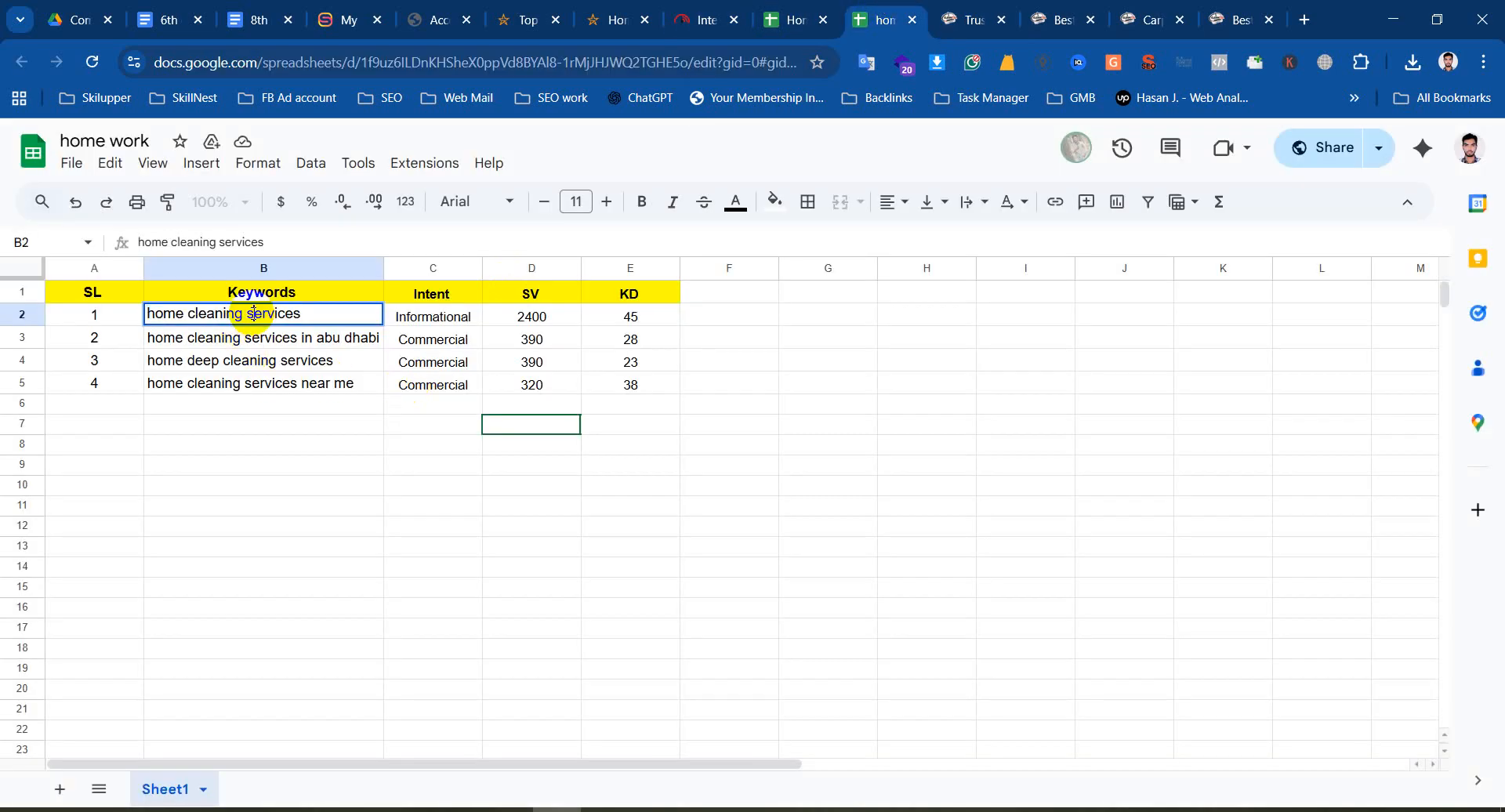
{"action": "left_click", "coordinate": [309, 504]}
{"action": "left_click", "coordinate": [302, 316]}
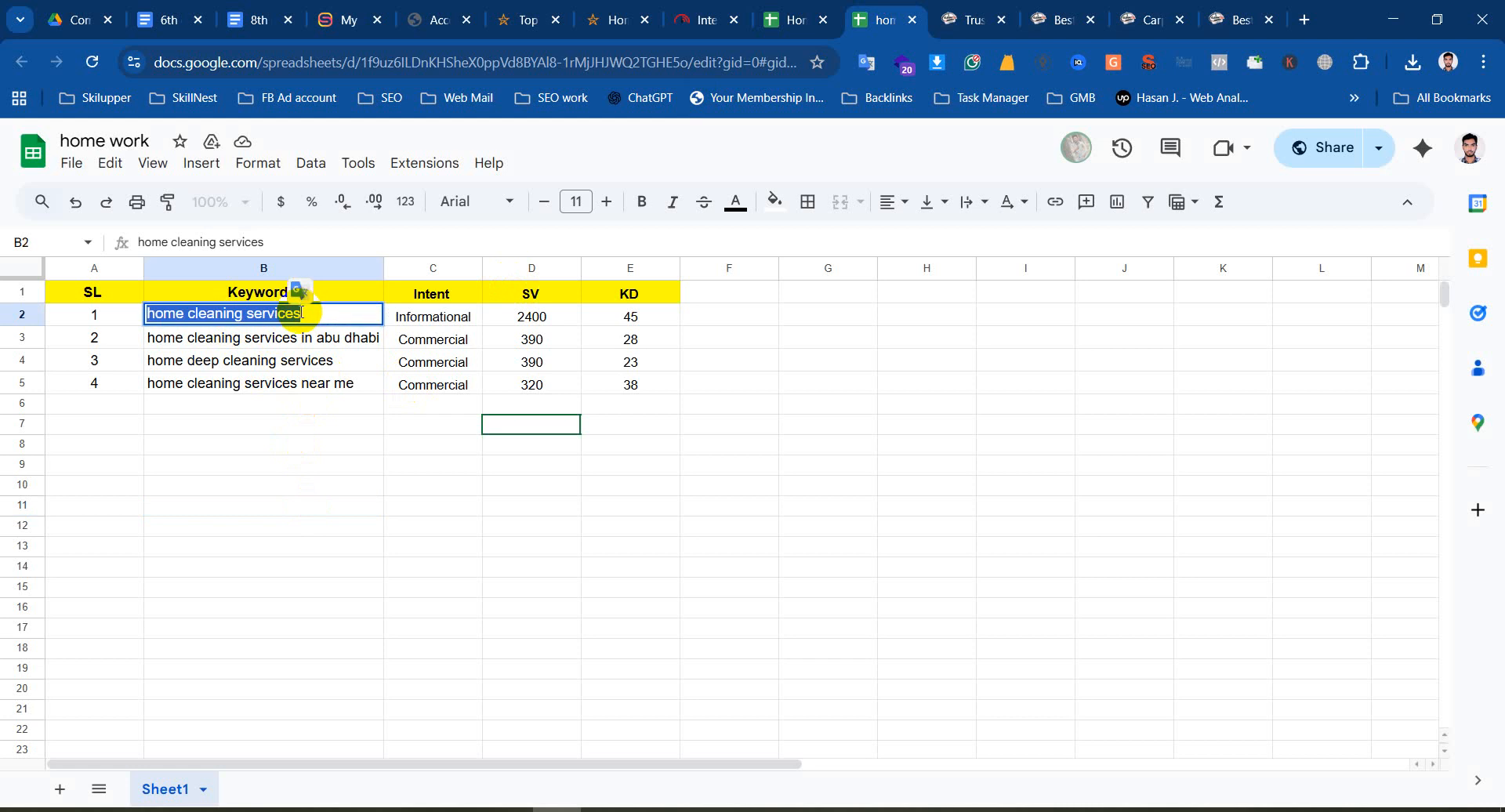
{"action": "left_click", "coordinate": [252, 464]}
{"action": "left_click", "coordinate": [311, 316]}
{"action": "double_click", "coordinate": [311, 315]}
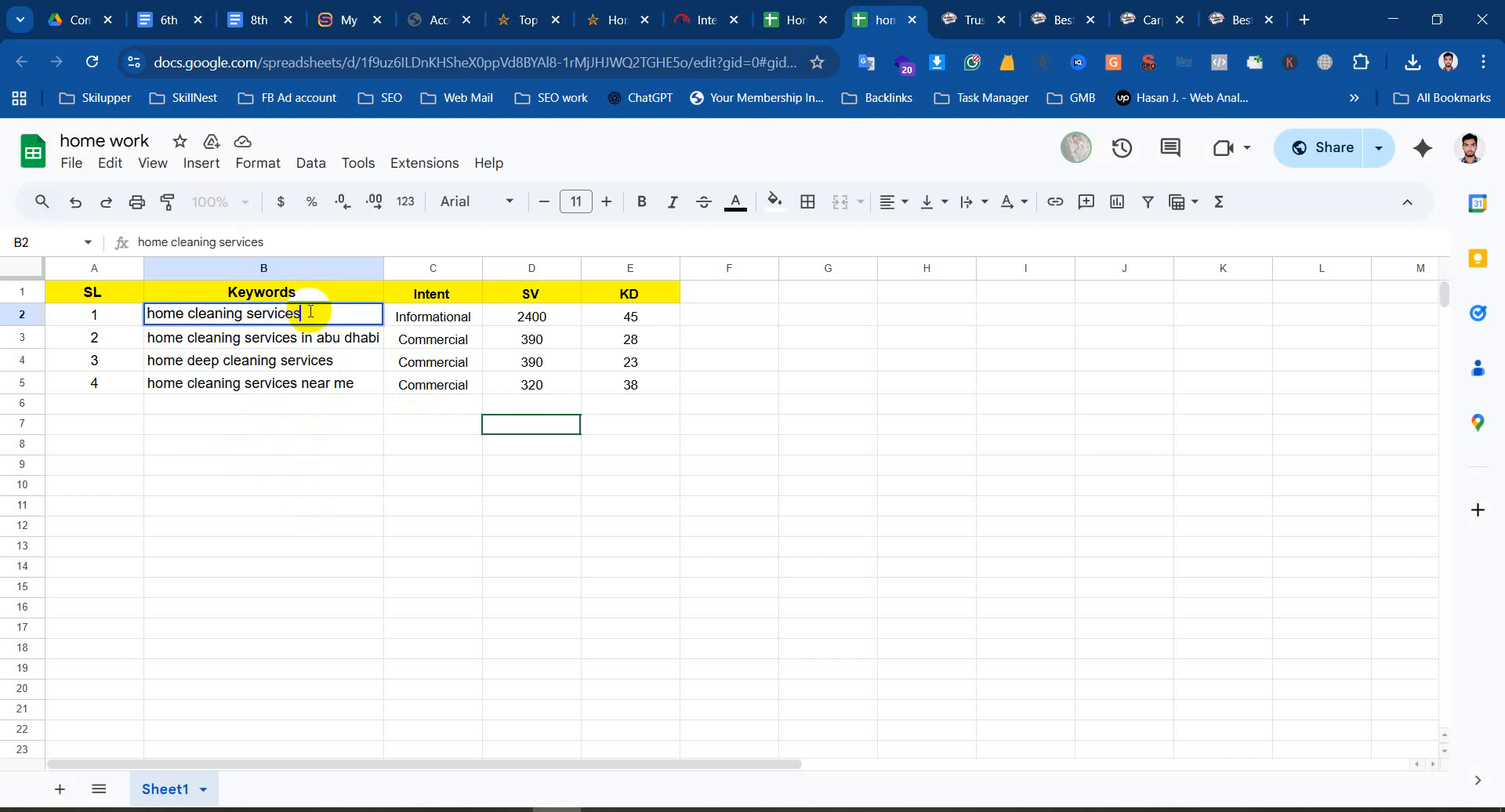
{"action": "left_click", "coordinate": [726, 300]}
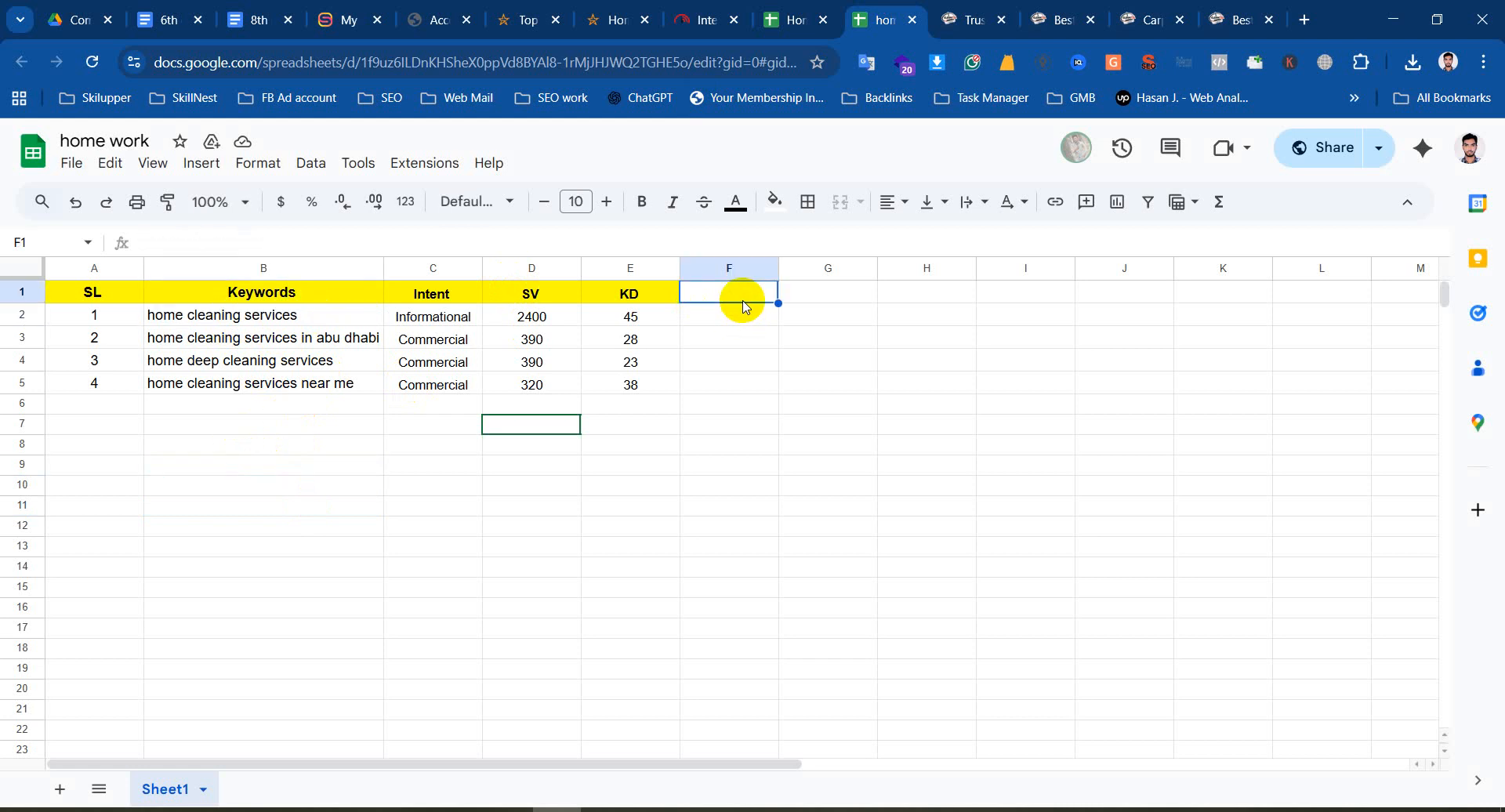
{"action": "left_click", "coordinate": [726, 345]}
{"action": "left_click", "coordinate": [726, 290]}
{"action": "left_click", "coordinate": [627, 294]}
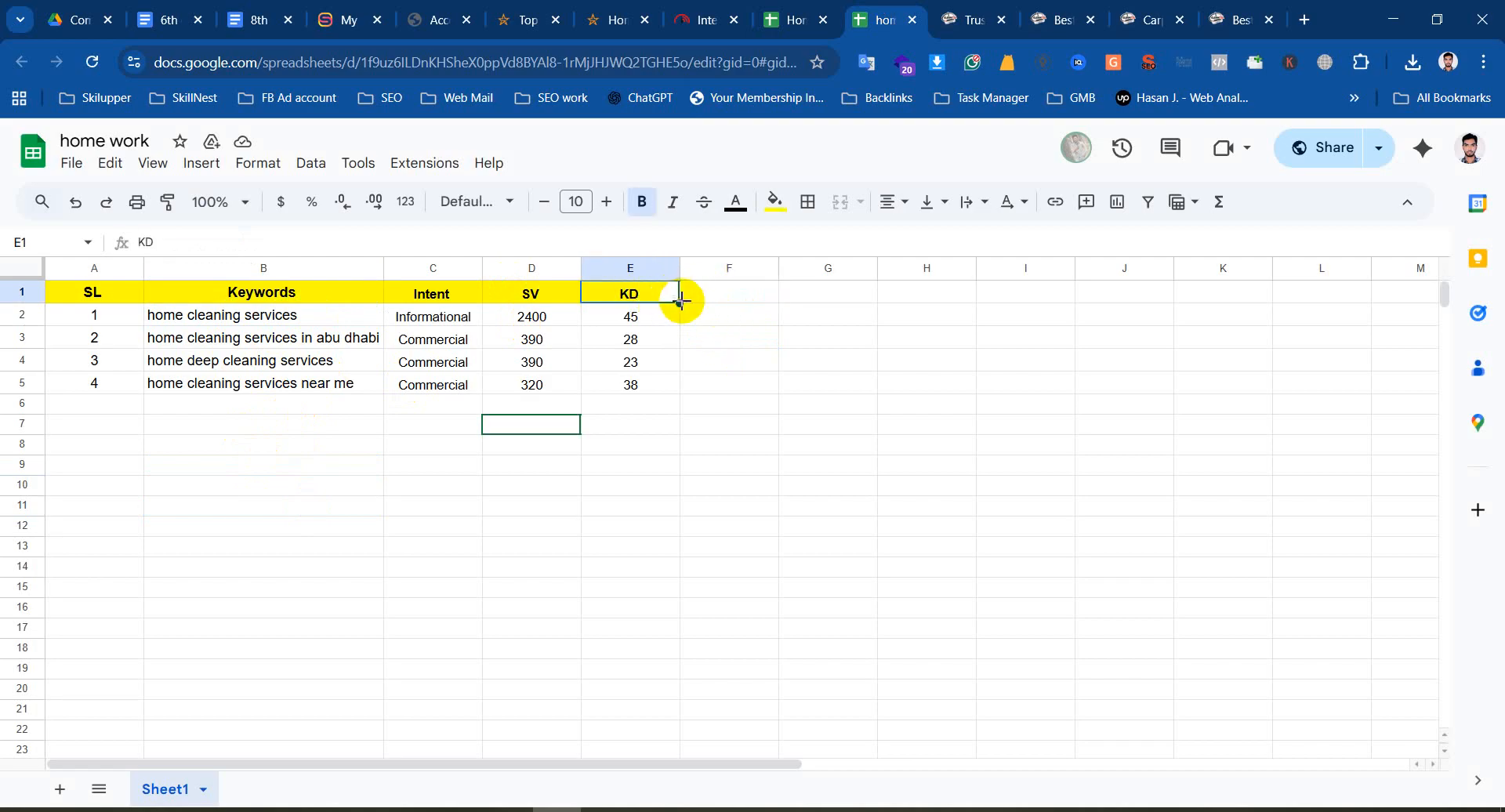
{"action": "left_click_drag", "start_coordinate": [715, 311], "coordinate": [705, 307]}
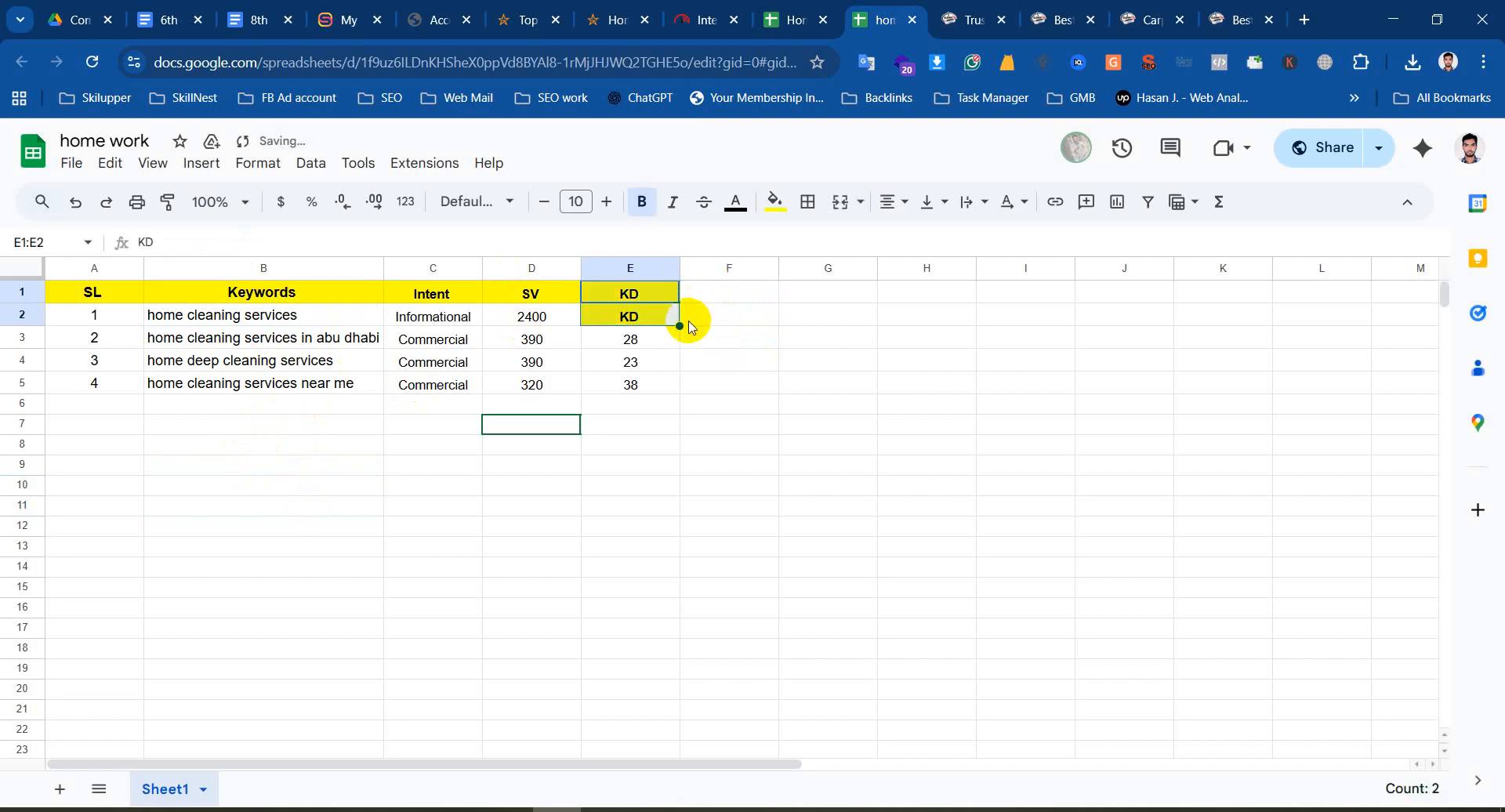
{"action": "key", "text": "ctrl+z"}
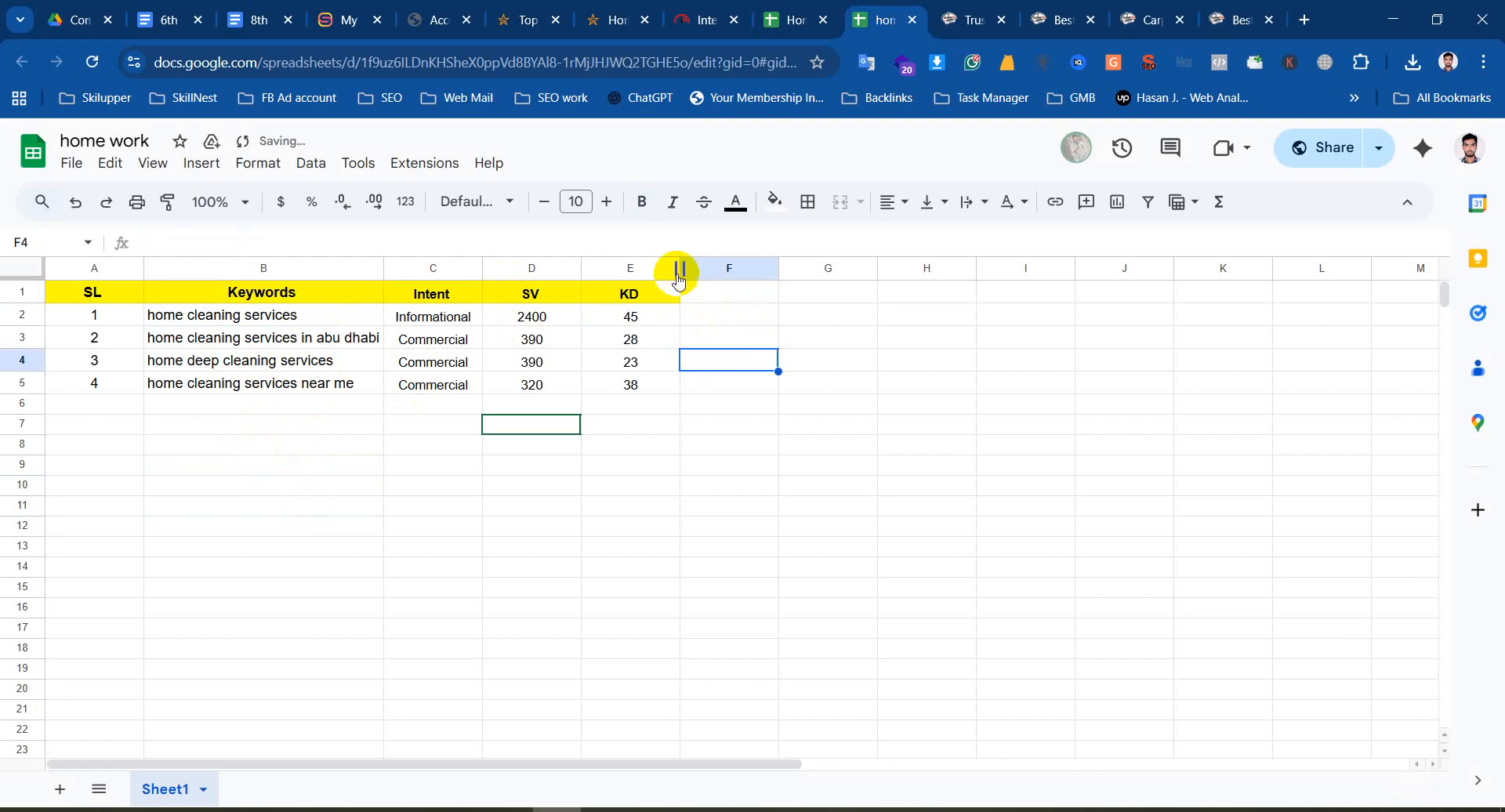
Extend the yellow header to F1 with the title "Top Competitors", and fit column F to its text
{"action": "left_click", "coordinate": [676, 295]}
{"action": "left_click_drag", "start_coordinate": [687, 311], "coordinate": [722, 295]}
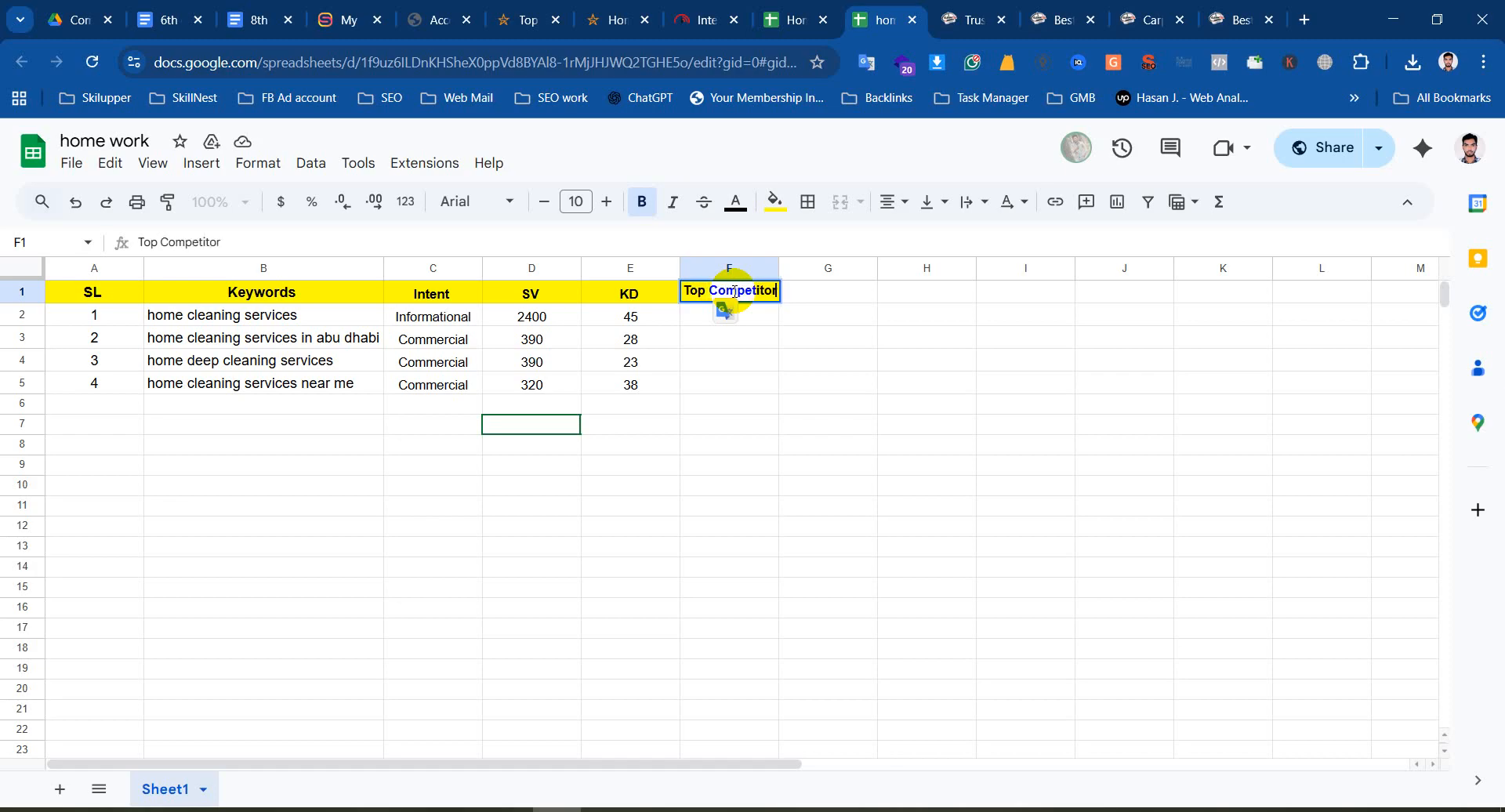
{"action": "type", "text": "s"}
{"action": "left_click", "coordinate": [722, 375]}
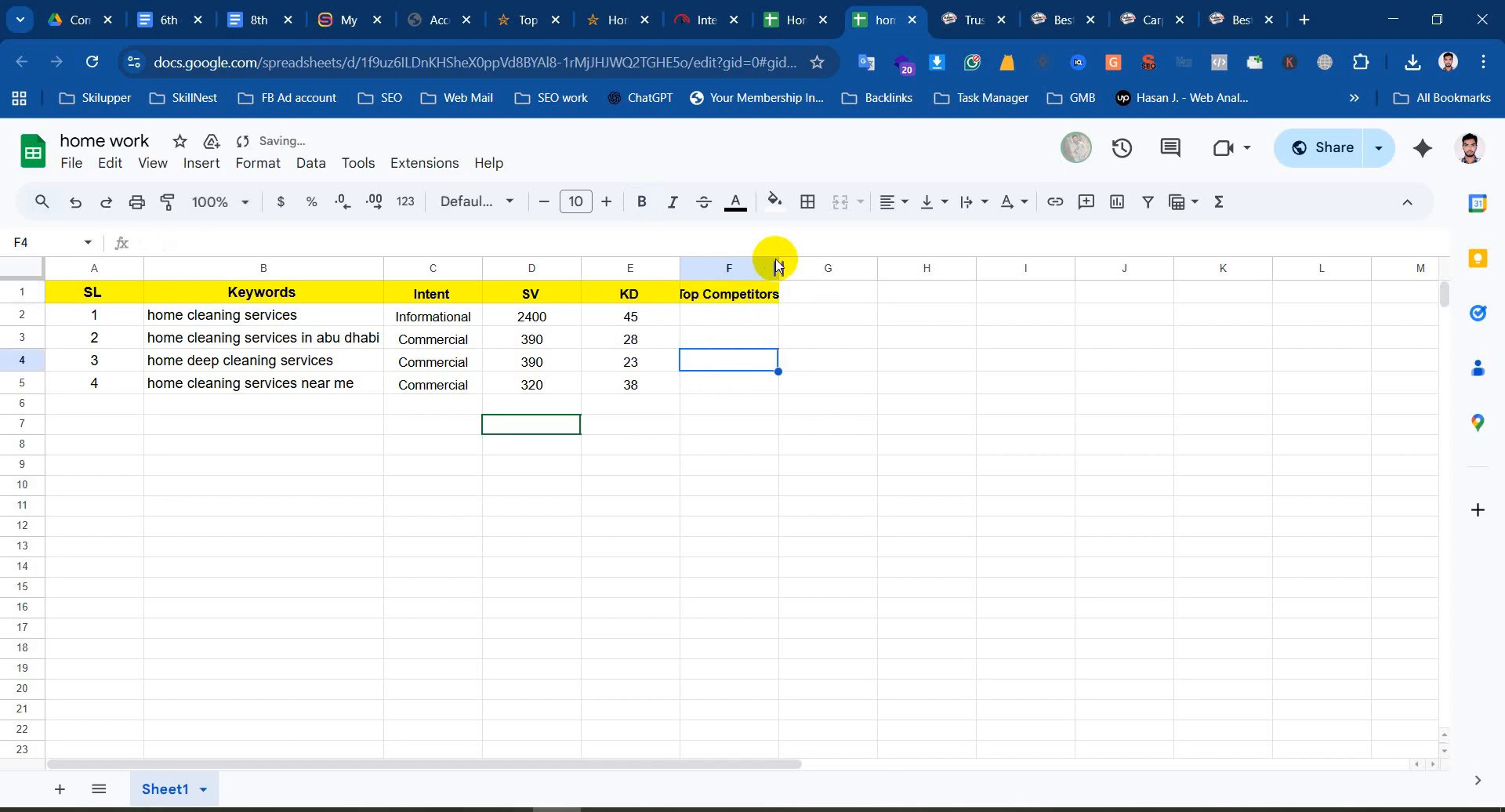
{"action": "double_click", "coordinate": [779, 269]}
Share the Home-Cleaning-Service SERP file with anyone with the link as viewer, and copy its link
{"action": "left_click", "coordinate": [797, 7]}
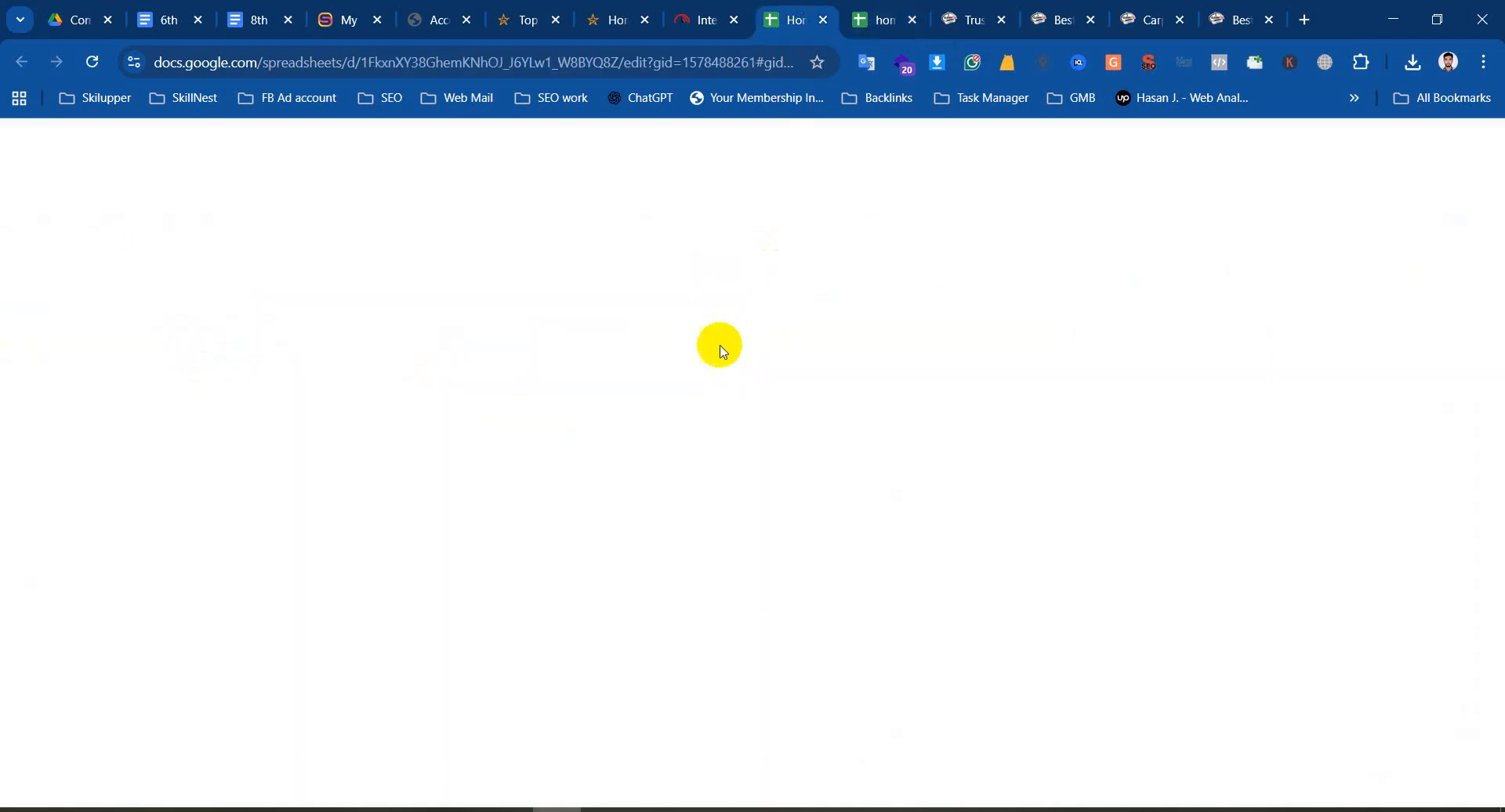
{"action": "left_click", "coordinate": [1289, 147]}
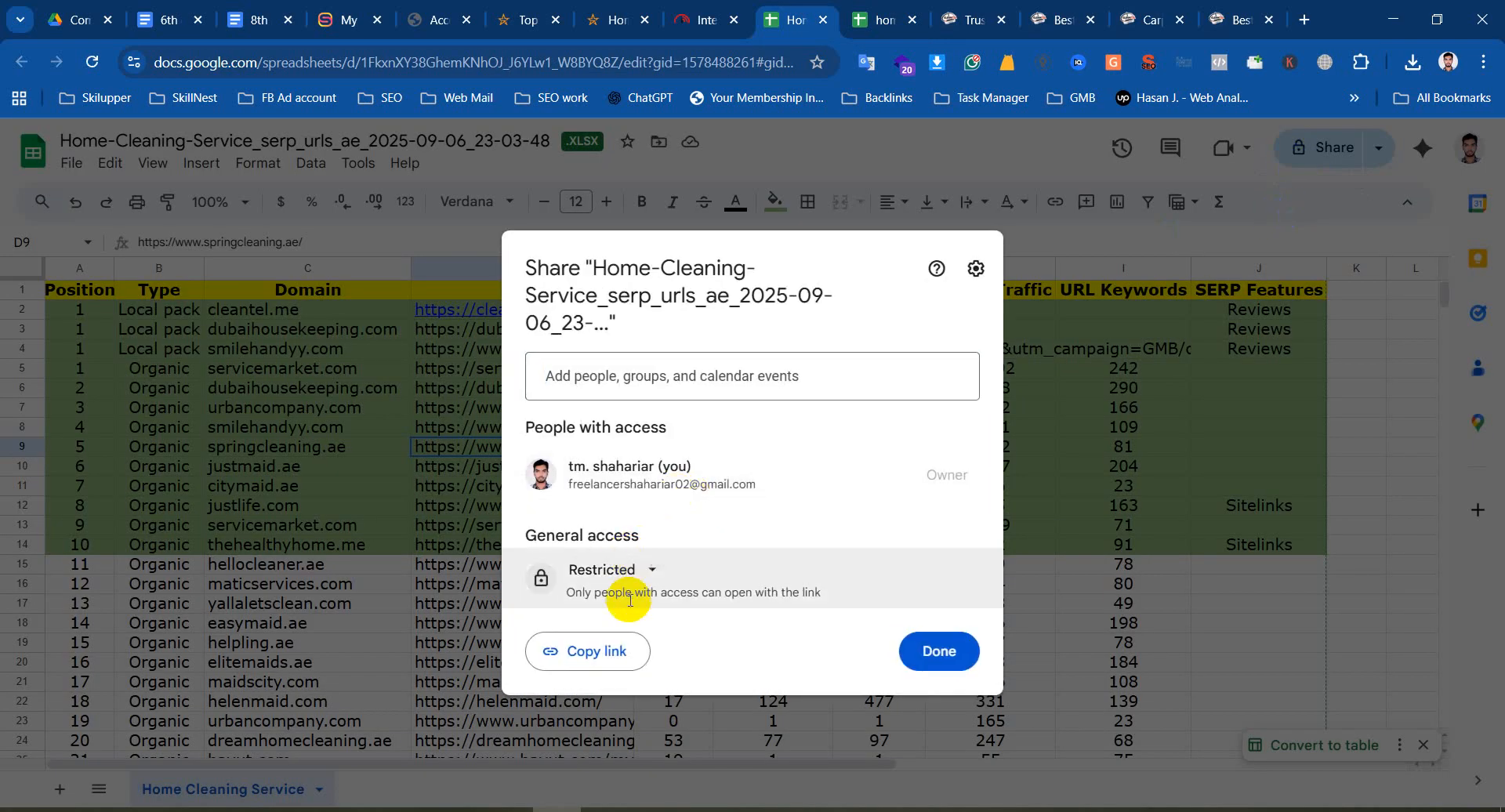
{"action": "left_click", "coordinate": [637, 580]}
{"action": "left_click", "coordinate": [672, 661]}
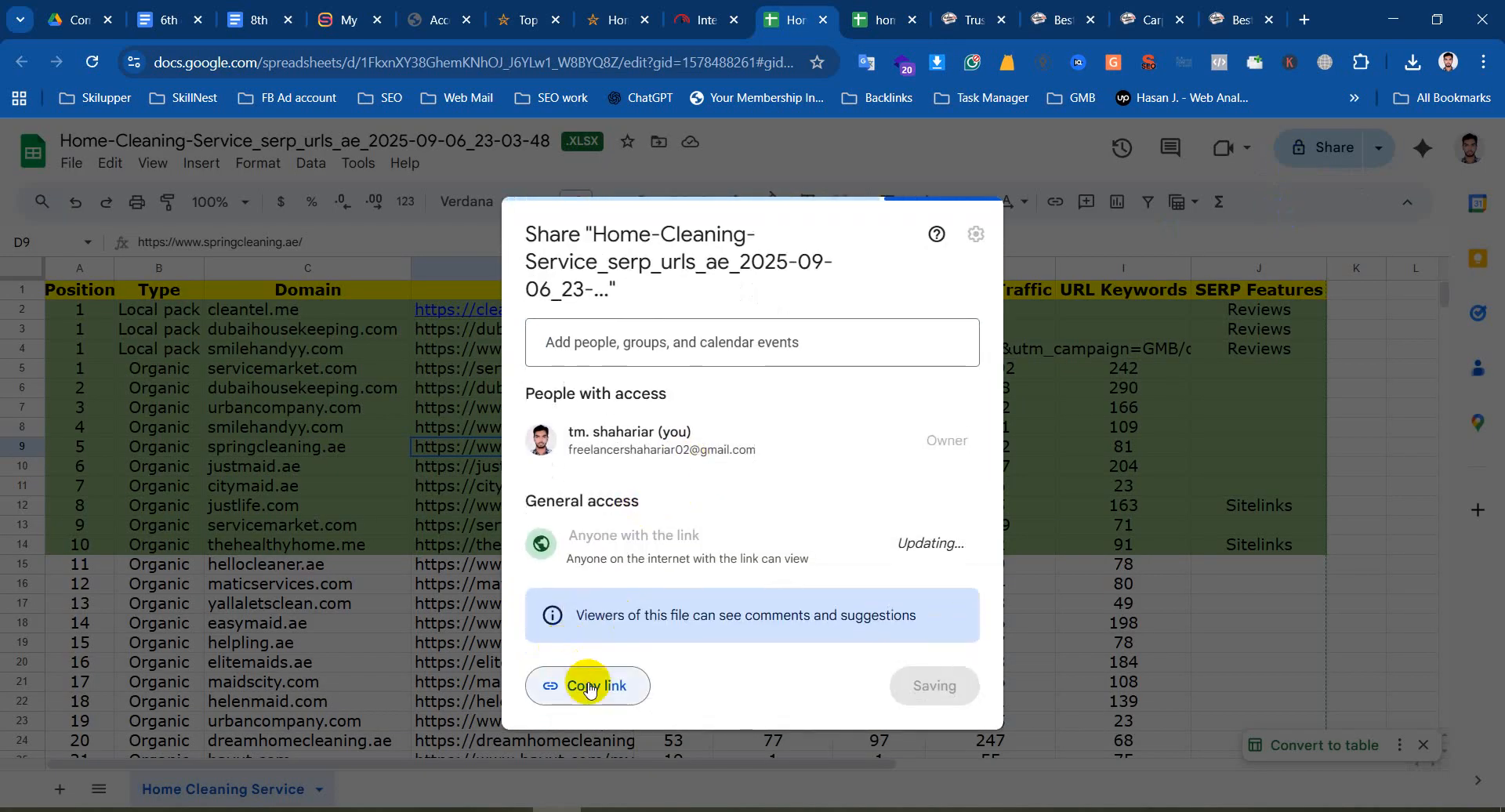
{"action": "left_click", "coordinate": [627, 686]}
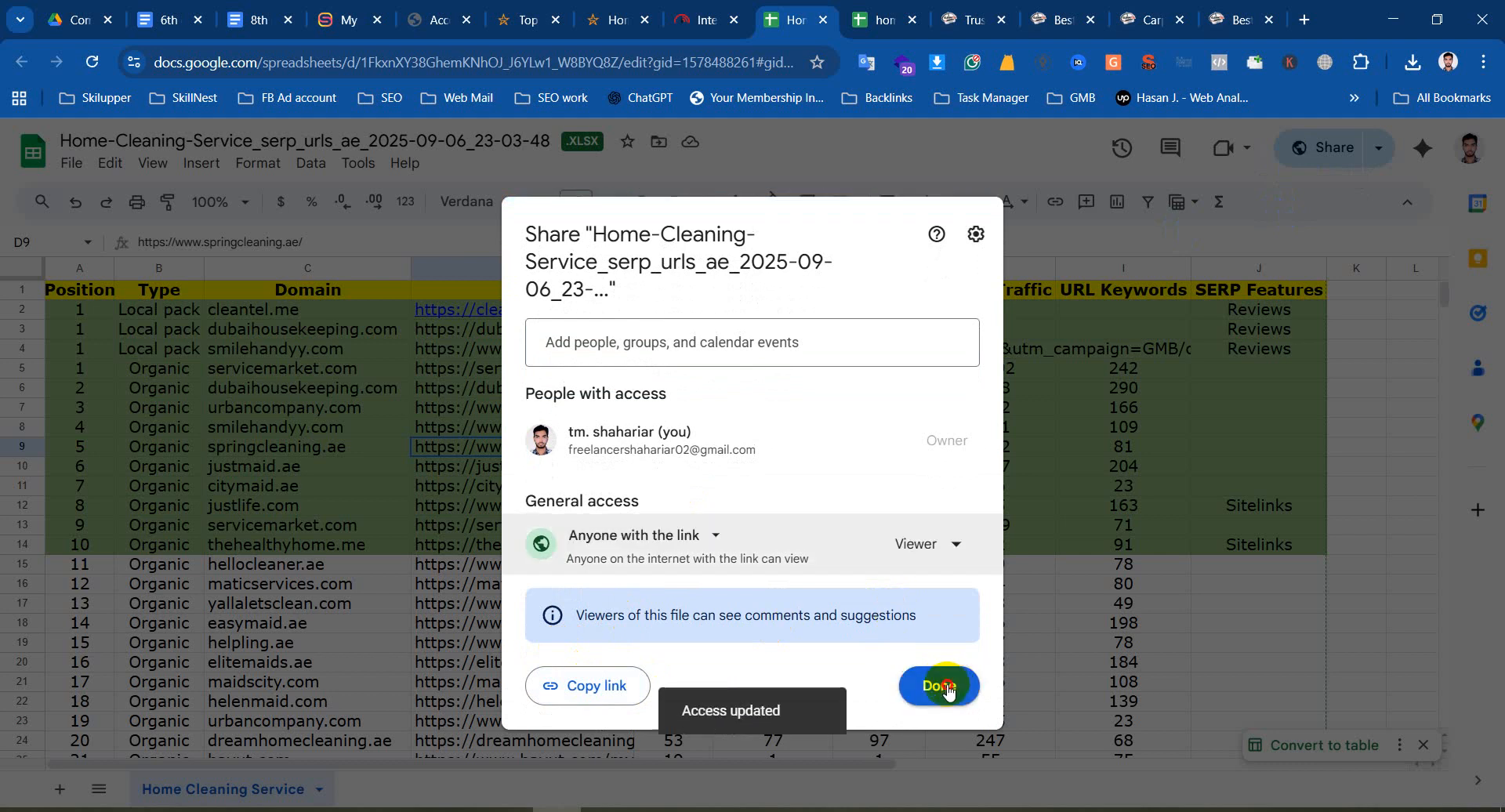
{"action": "left_click", "coordinate": [945, 687]}
Insert the copied SERP file link as a file chip in F2 of the home work sheet, and widen column F
{"action": "left_click", "coordinate": [885, 6]}
{"action": "double_click", "coordinate": [726, 314]}
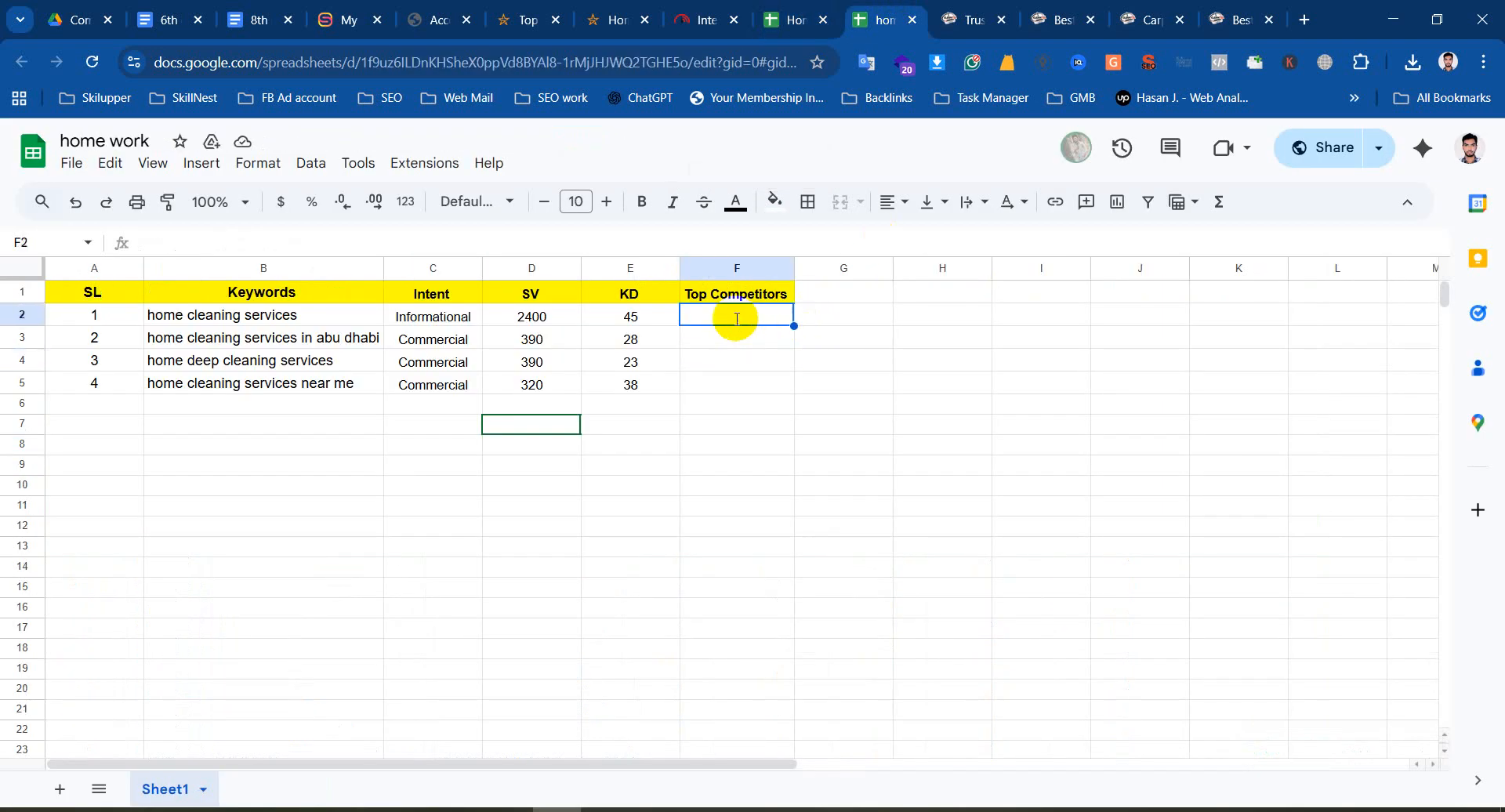
{"action": "key", "text": "ctrl+v"}
{"action": "left_click", "coordinate": [971, 351]}
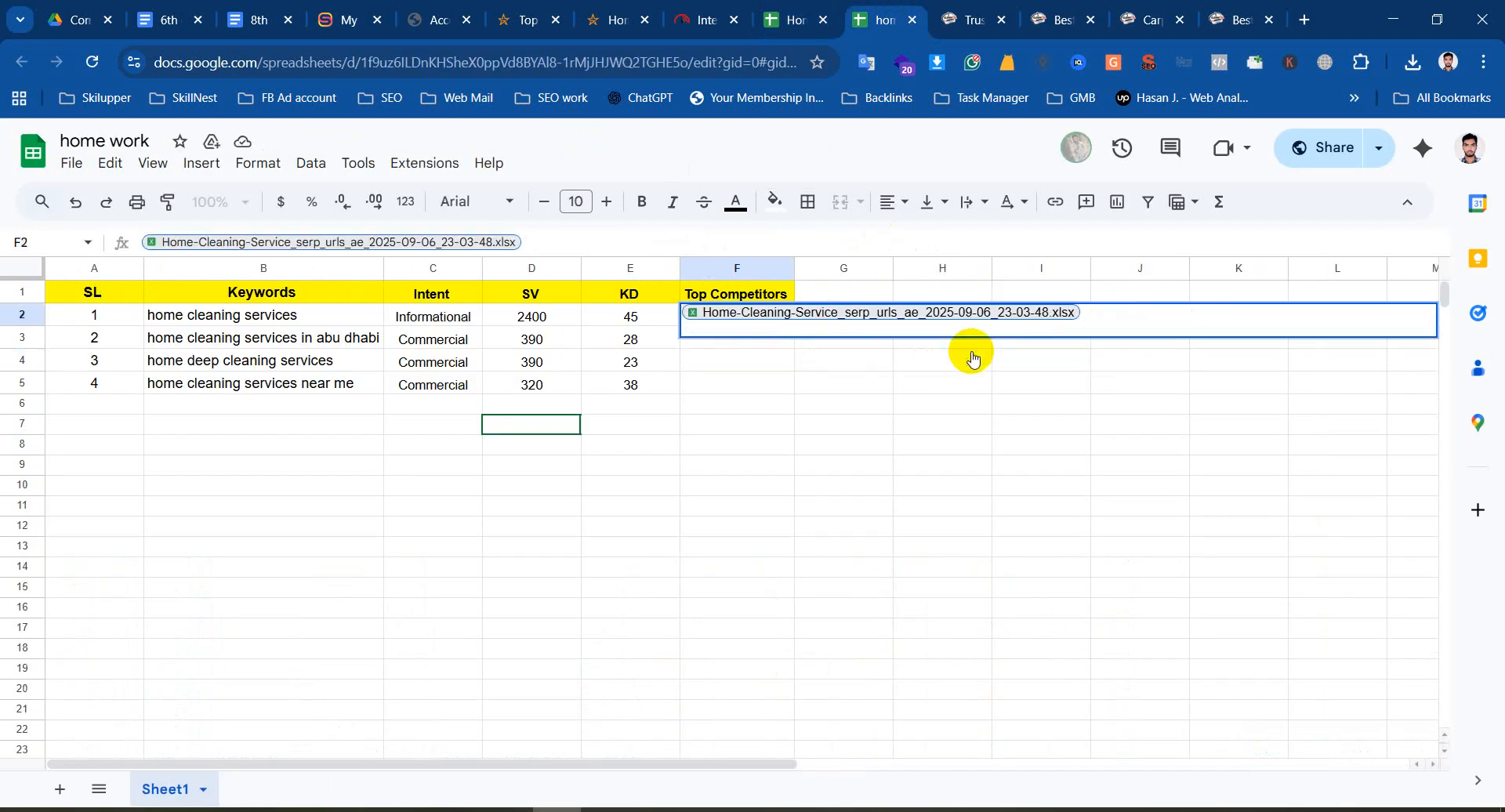
{"action": "left_click", "coordinate": [527, 587]}
{"action": "left_click_drag", "start_coordinate": [795, 271], "coordinate": [919, 267]}
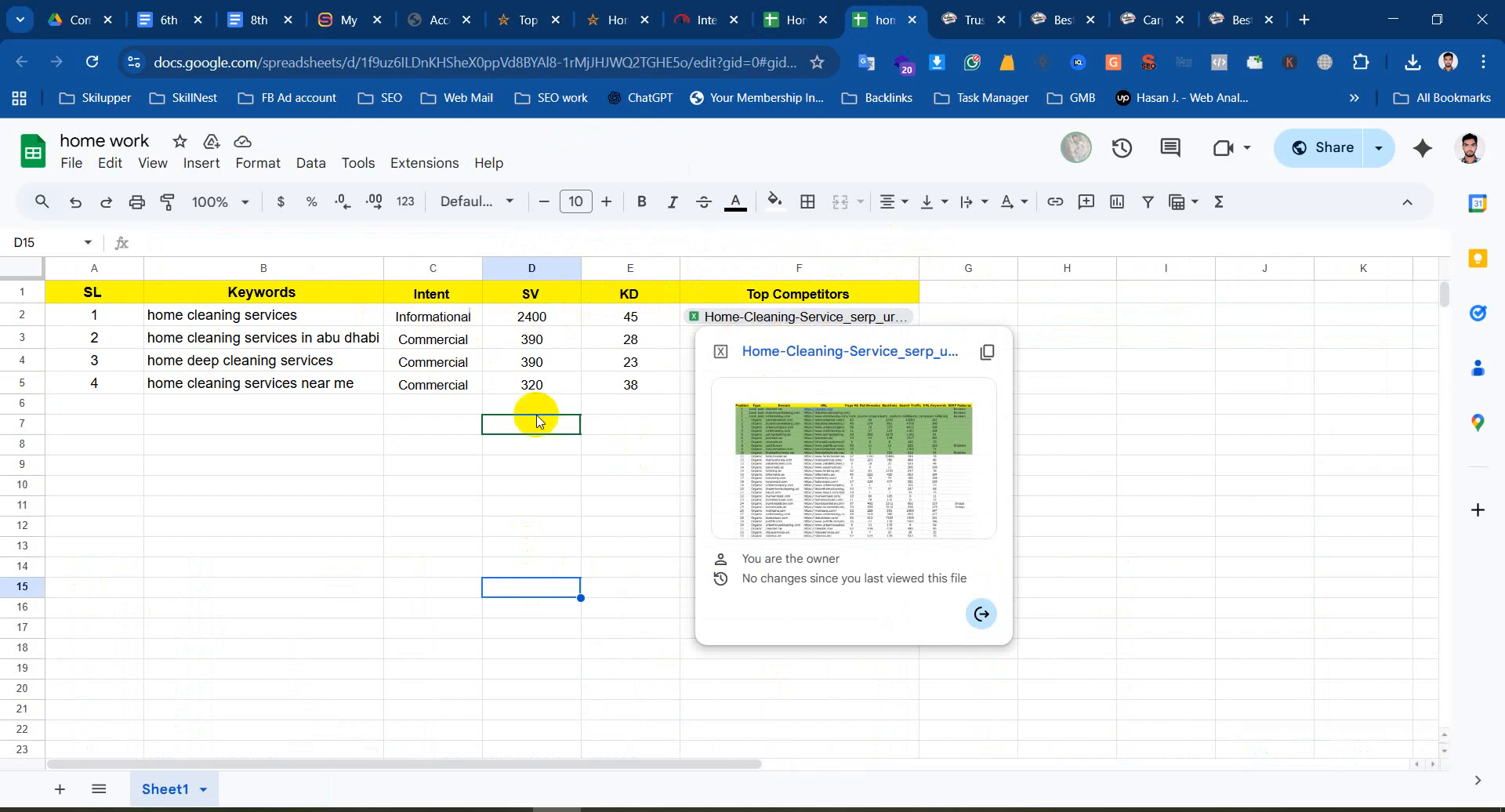
{"action": "left_click", "coordinate": [510, 444]}
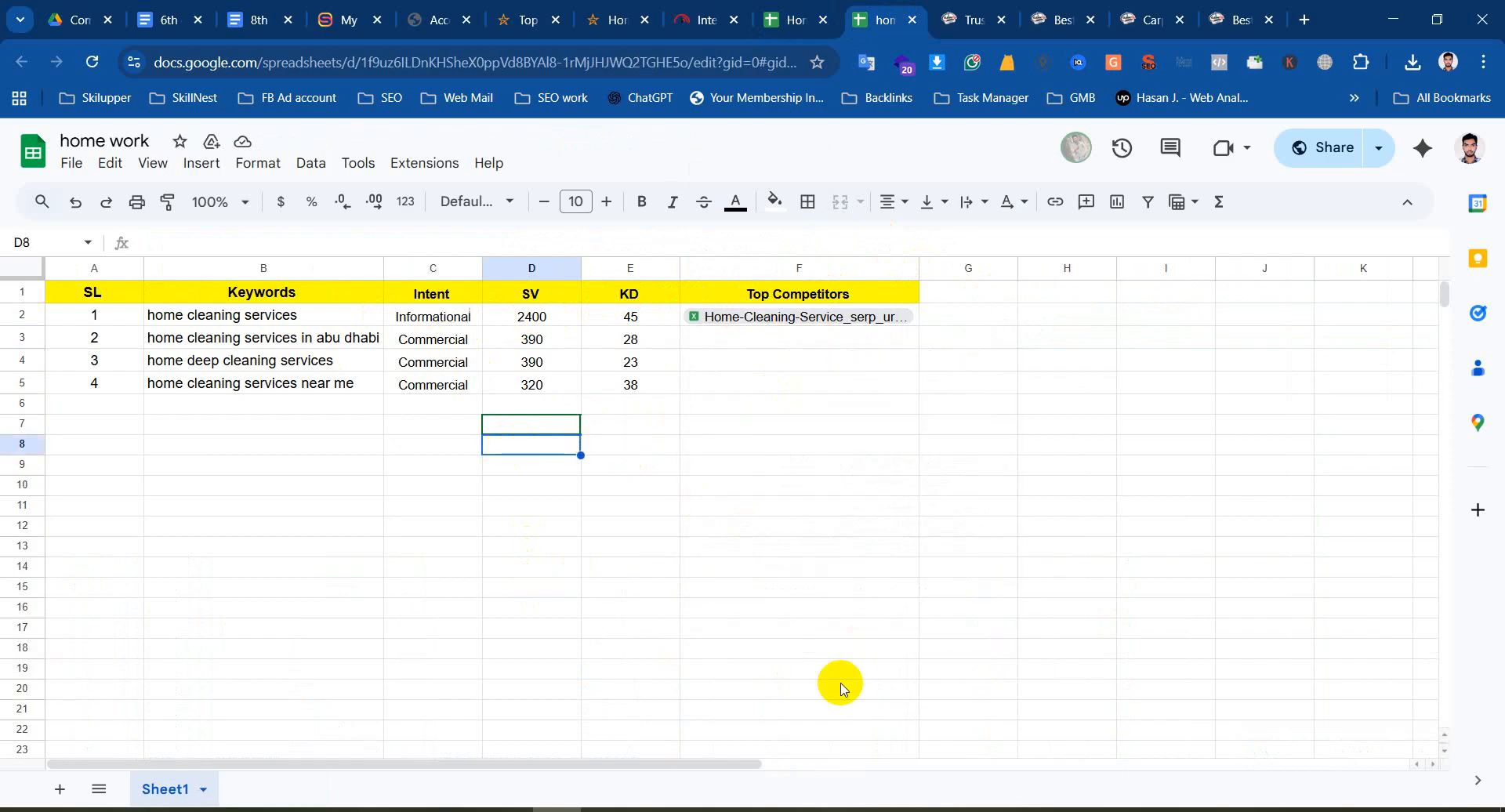
{"action": "left_click", "coordinate": [409, 569]}
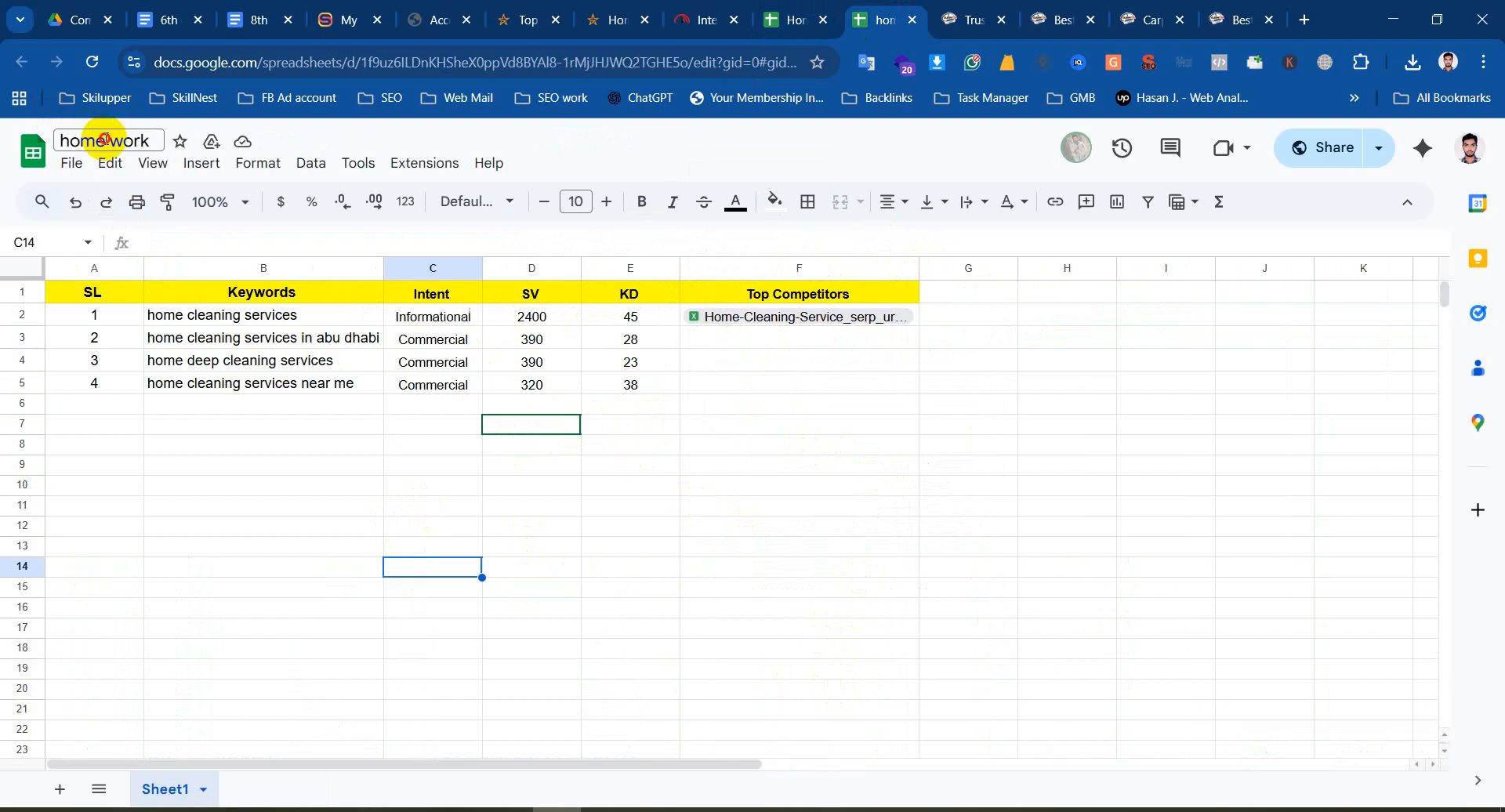
{"action": "left_click", "coordinate": [392, 486]}
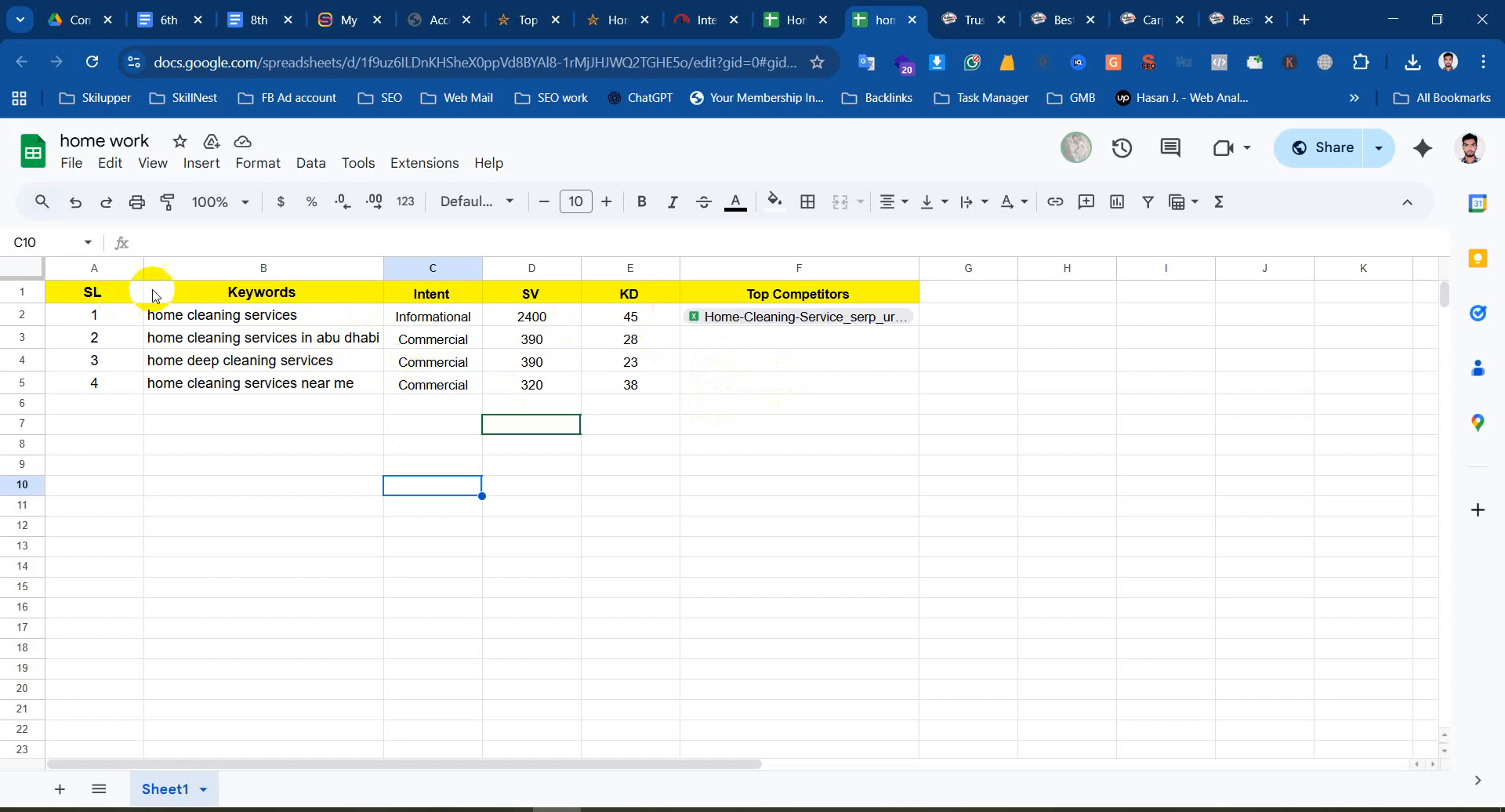
{"action": "left_click", "coordinate": [108, 300]}
Widen the Keywords column slightly, and clear columns C to F and restore their contents
{"action": "left_click_drag", "start_coordinate": [384, 268], "coordinate": [779, 271]}
{"action": "key", "text": "Delete"}
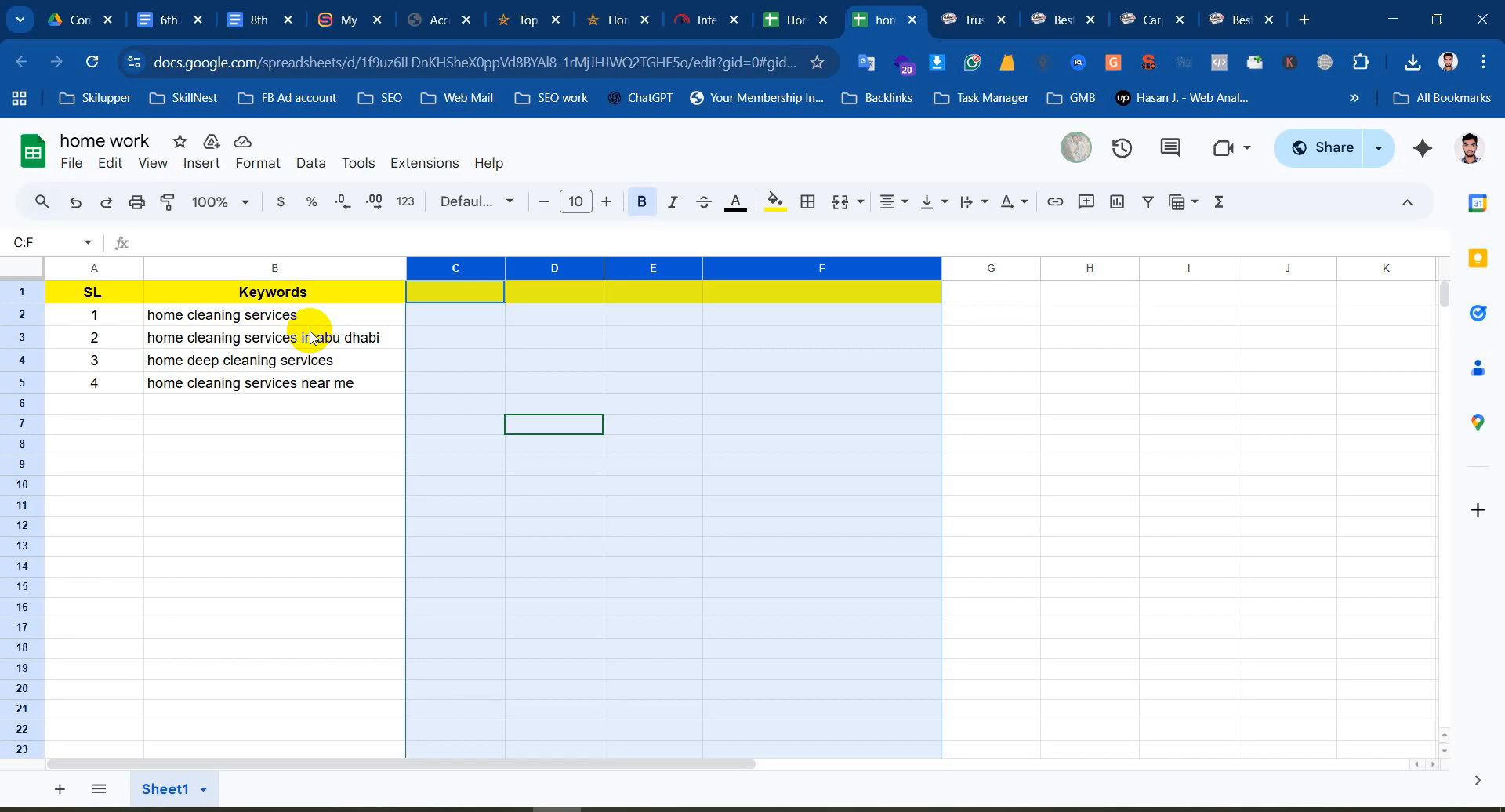
{"action": "key", "text": "ctrl+v"}
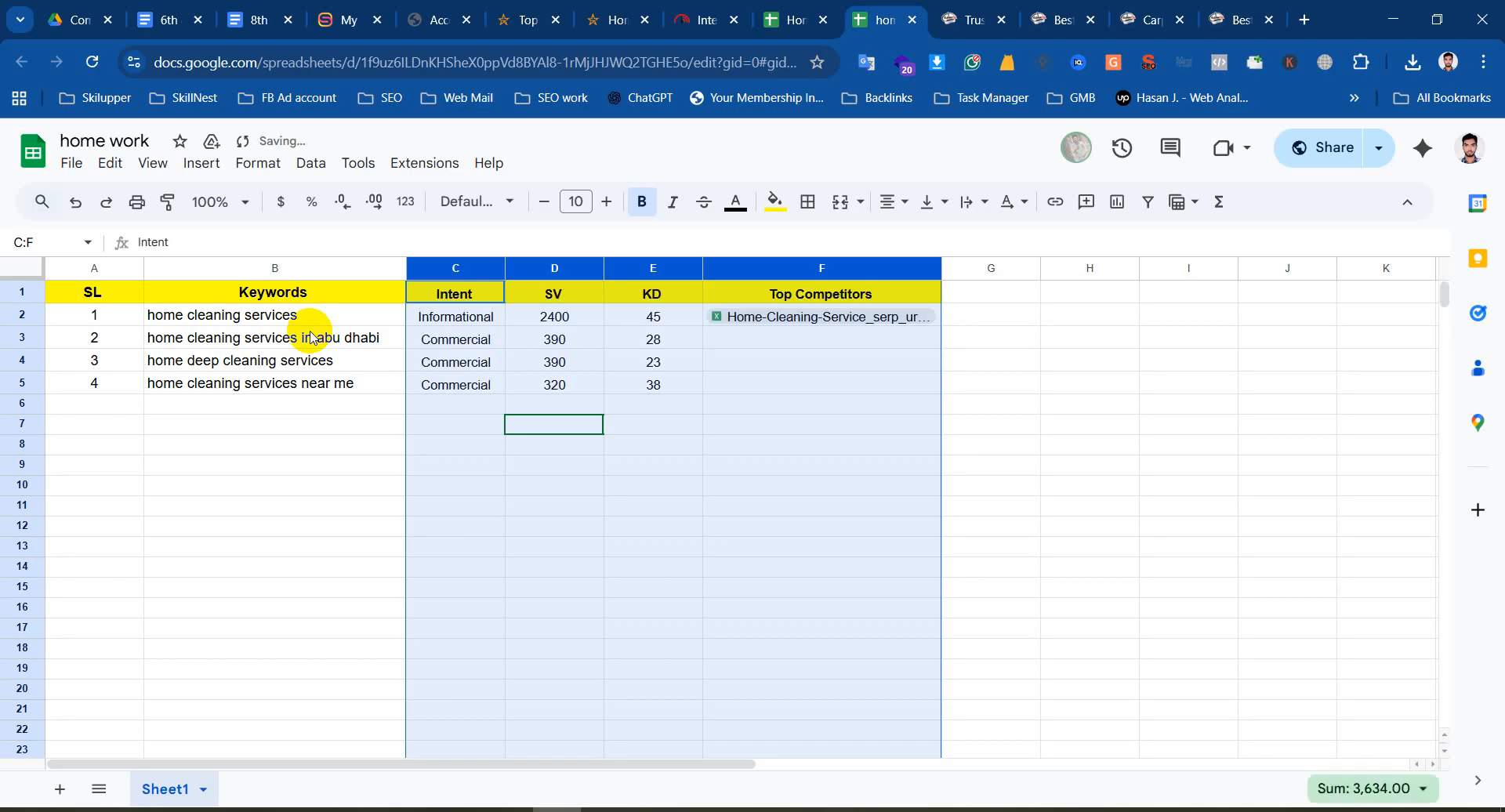
{"action": "left_click", "coordinate": [627, 406]}
{"action": "left_click", "coordinate": [689, 443]}
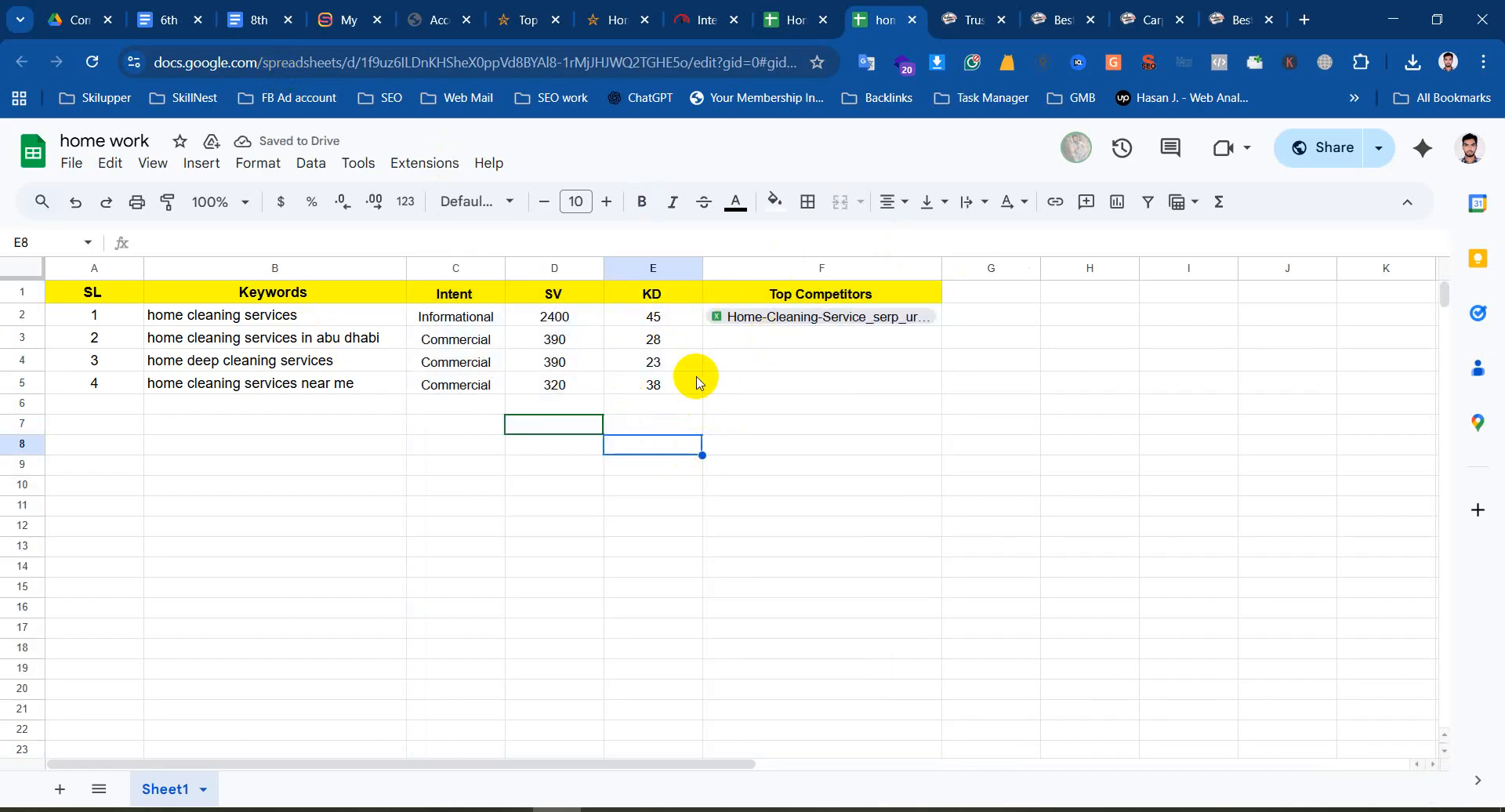
Freeze the header row of the home work sheet and check it by scrolling through the rows
{"action": "left_click", "coordinate": [10, 296]}
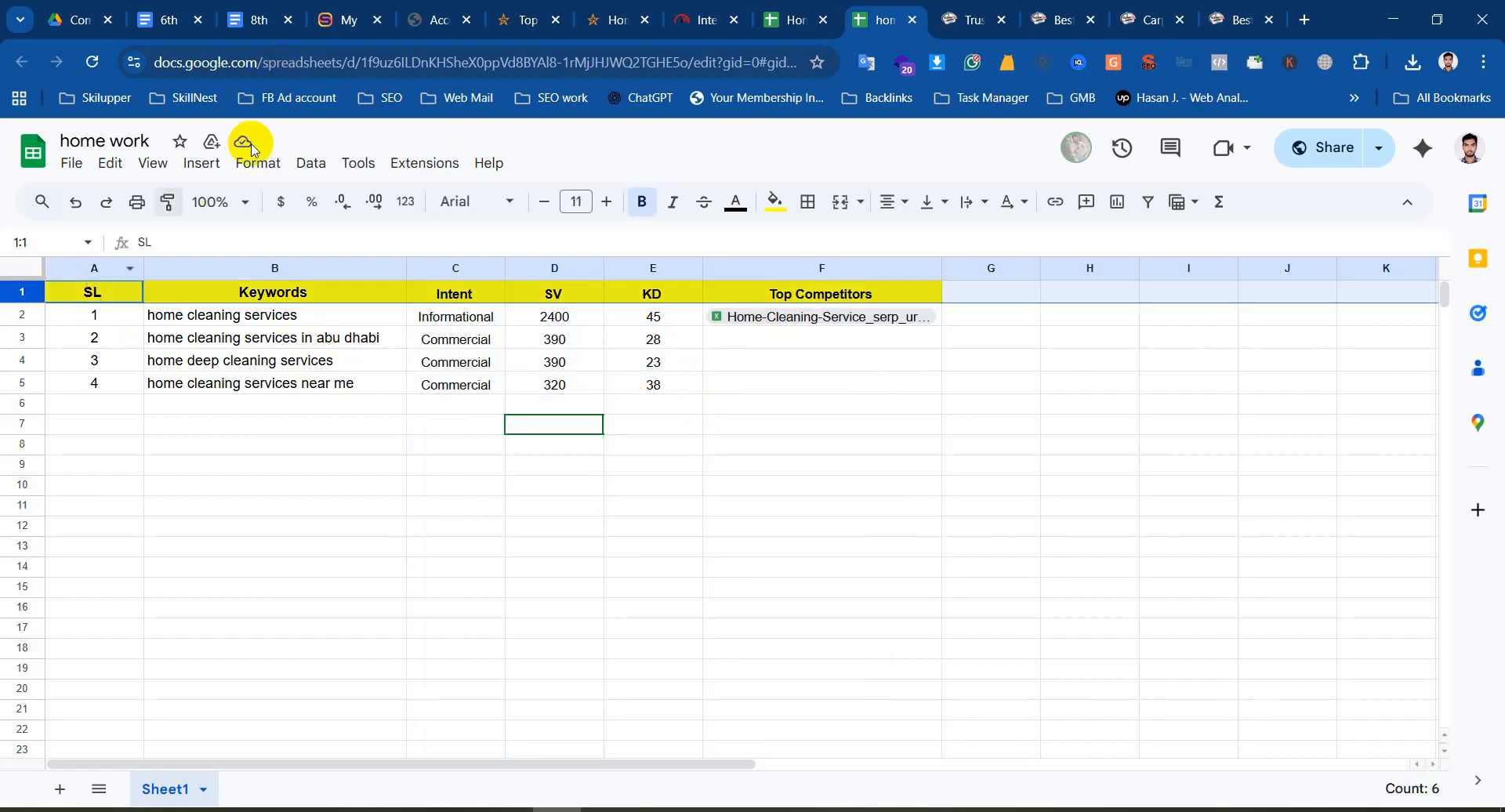
{"action": "left_click", "coordinate": [155, 162]}
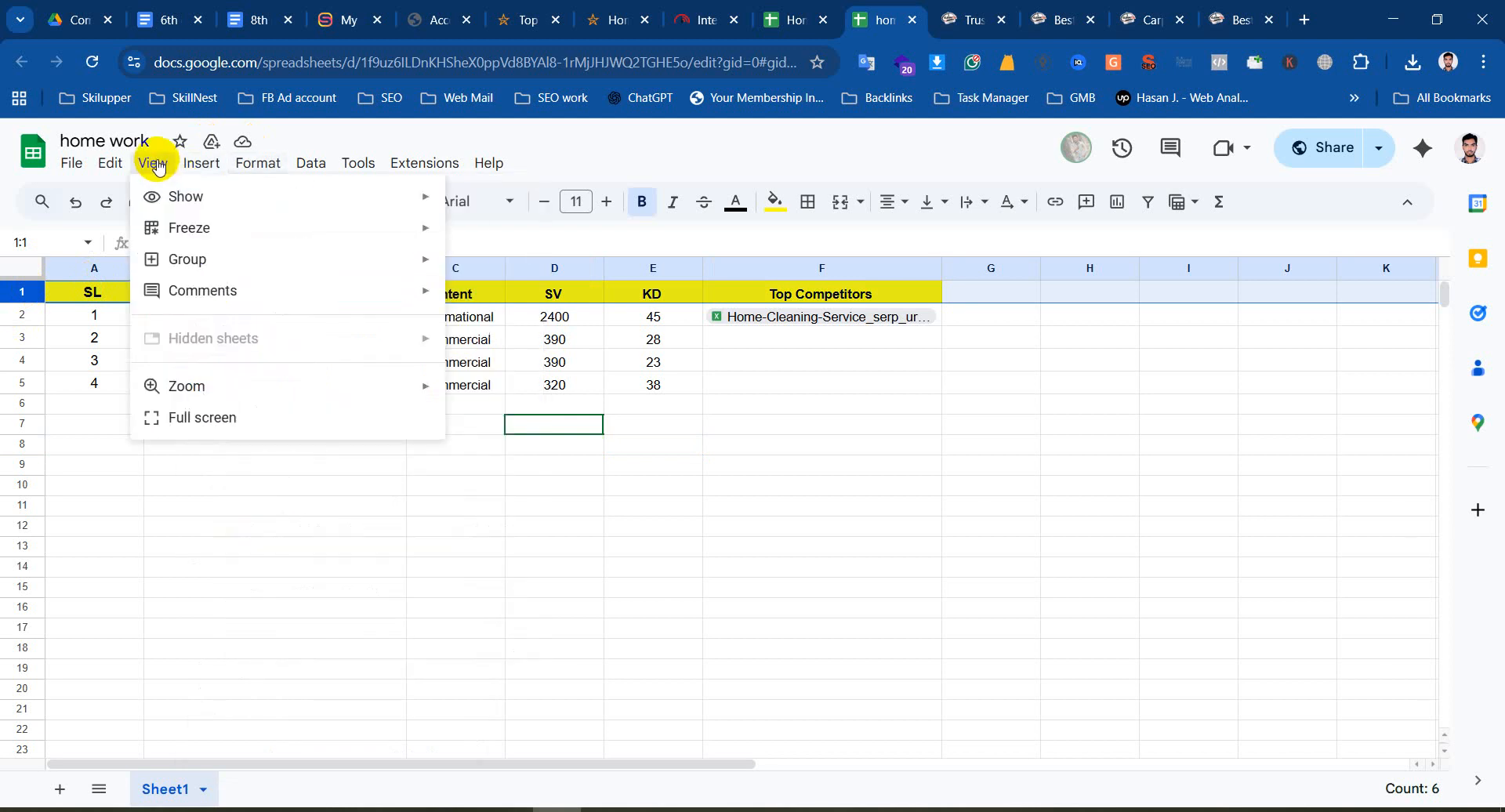
{"action": "mouse_move", "coordinate": [188, 227]}
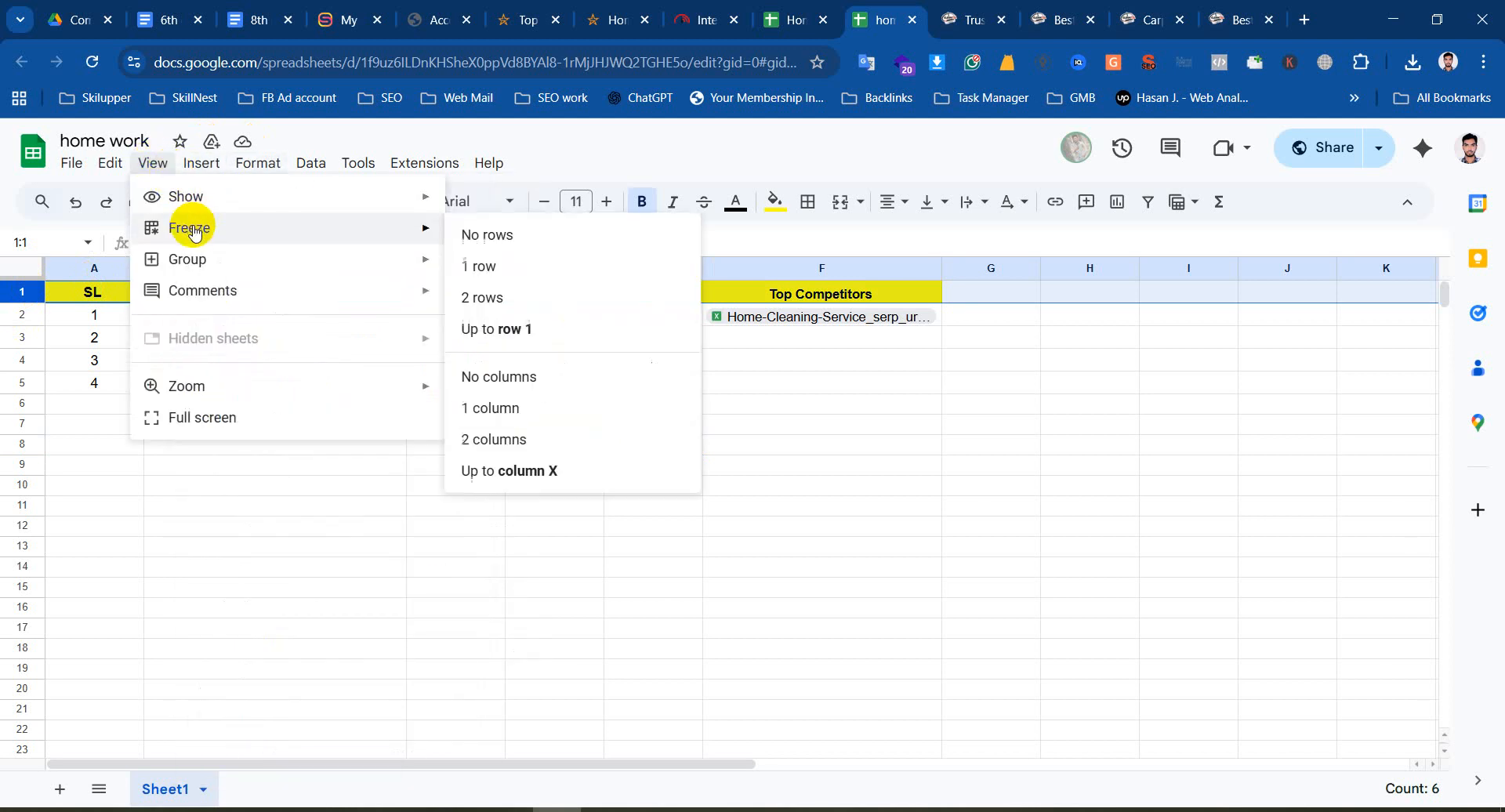
{"action": "left_click", "coordinate": [497, 513]}
{"action": "scroll", "coordinate": [613, 453], "scroll_direction": "down", "scroll_amount": 5}
{"action": "scroll", "coordinate": [565, 458], "scroll_direction": "up", "scroll_amount": 5}
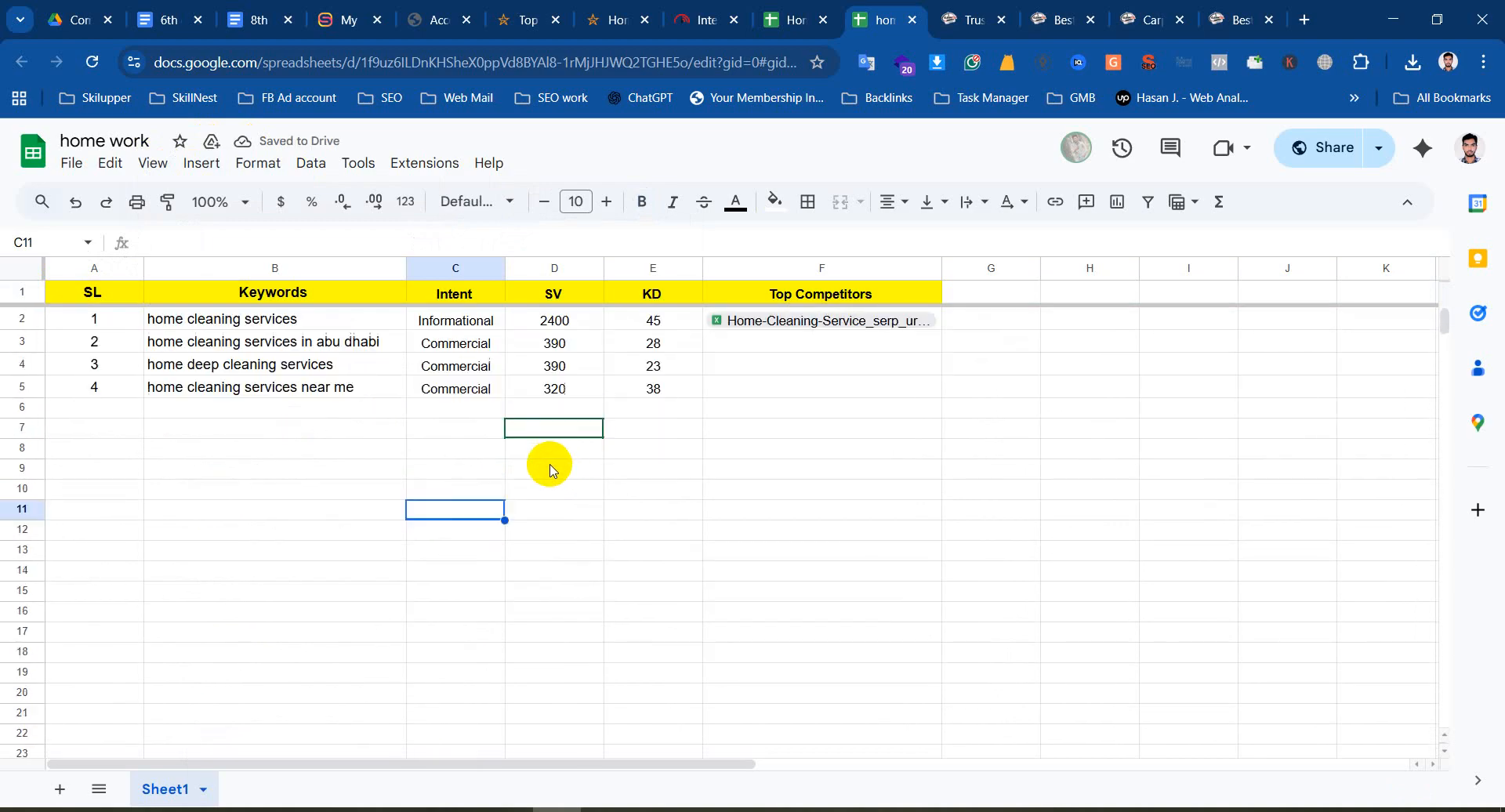
{"action": "scroll", "coordinate": [235, 486], "scroll_direction": "down", "scroll_amount": 8}
{"action": "scroll", "coordinate": [252, 502], "scroll_direction": "up", "scroll_amount": 8}
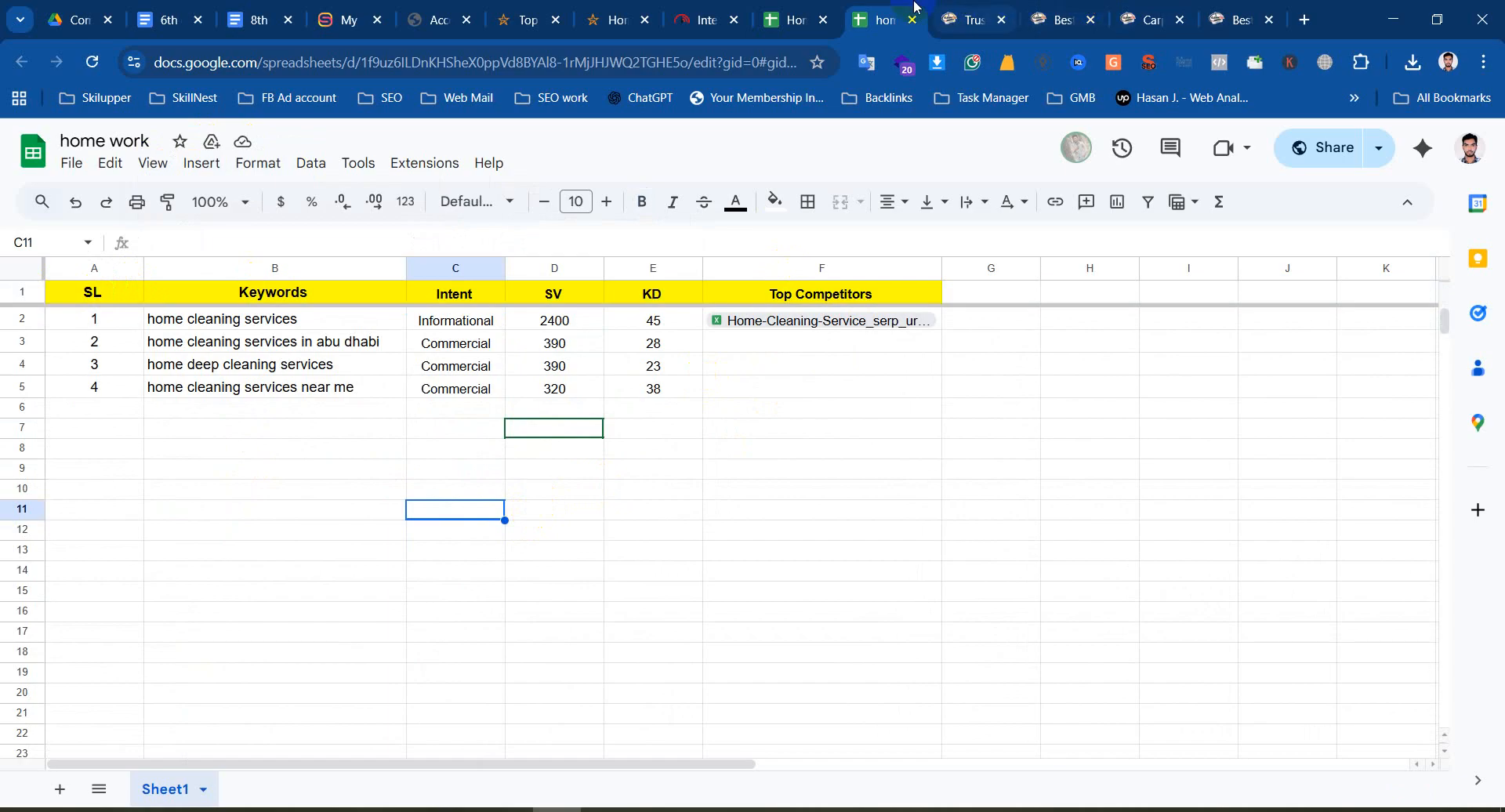
Revisit the SERP competitor sheet and compare Cleantel's About page, homepage and Carpet Cleaning Sharjah page with the bsfm.ae page
{"action": "left_click", "coordinate": [790, 28]}
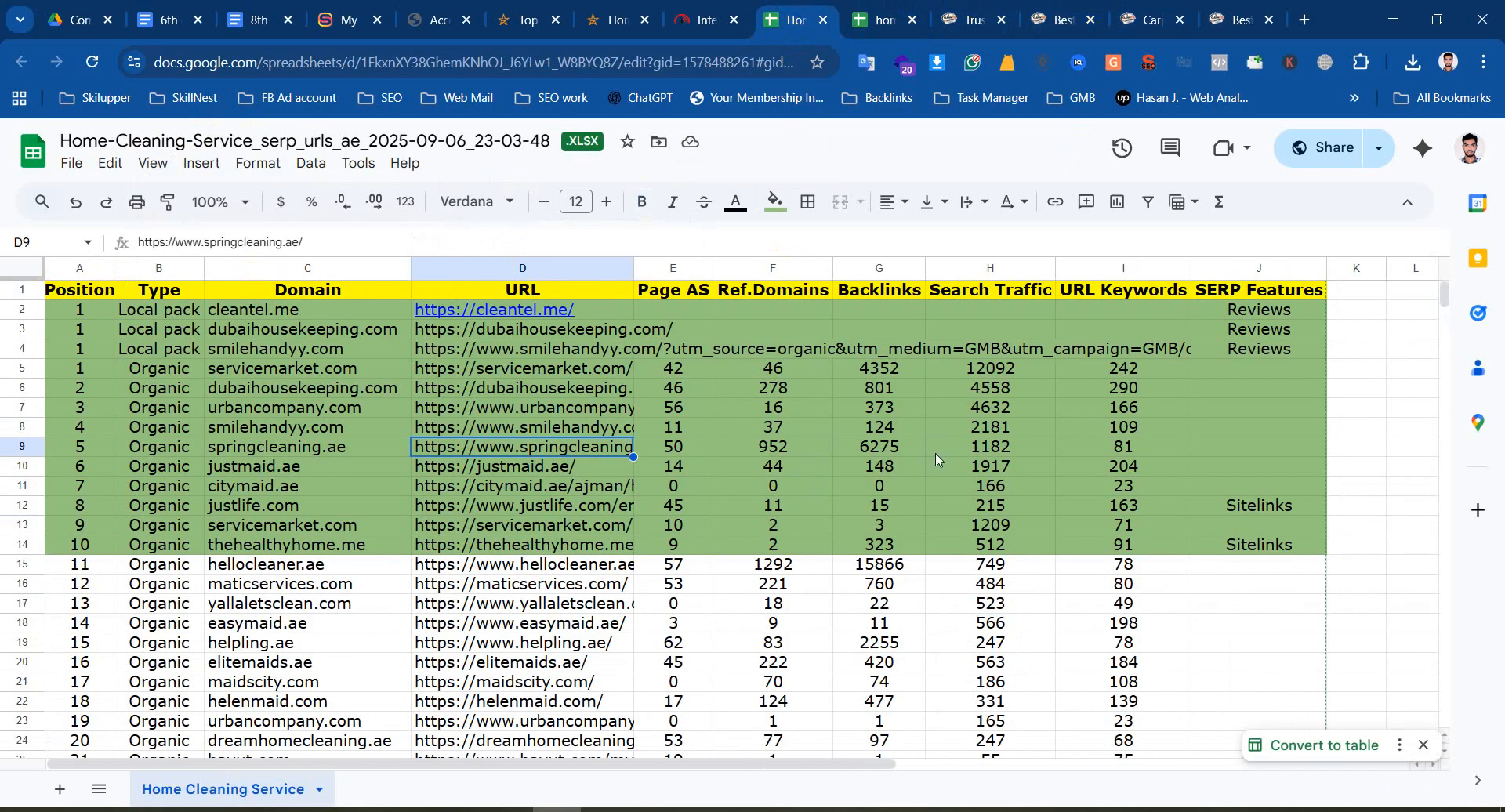
{"action": "left_click", "coordinate": [1060, 16]}
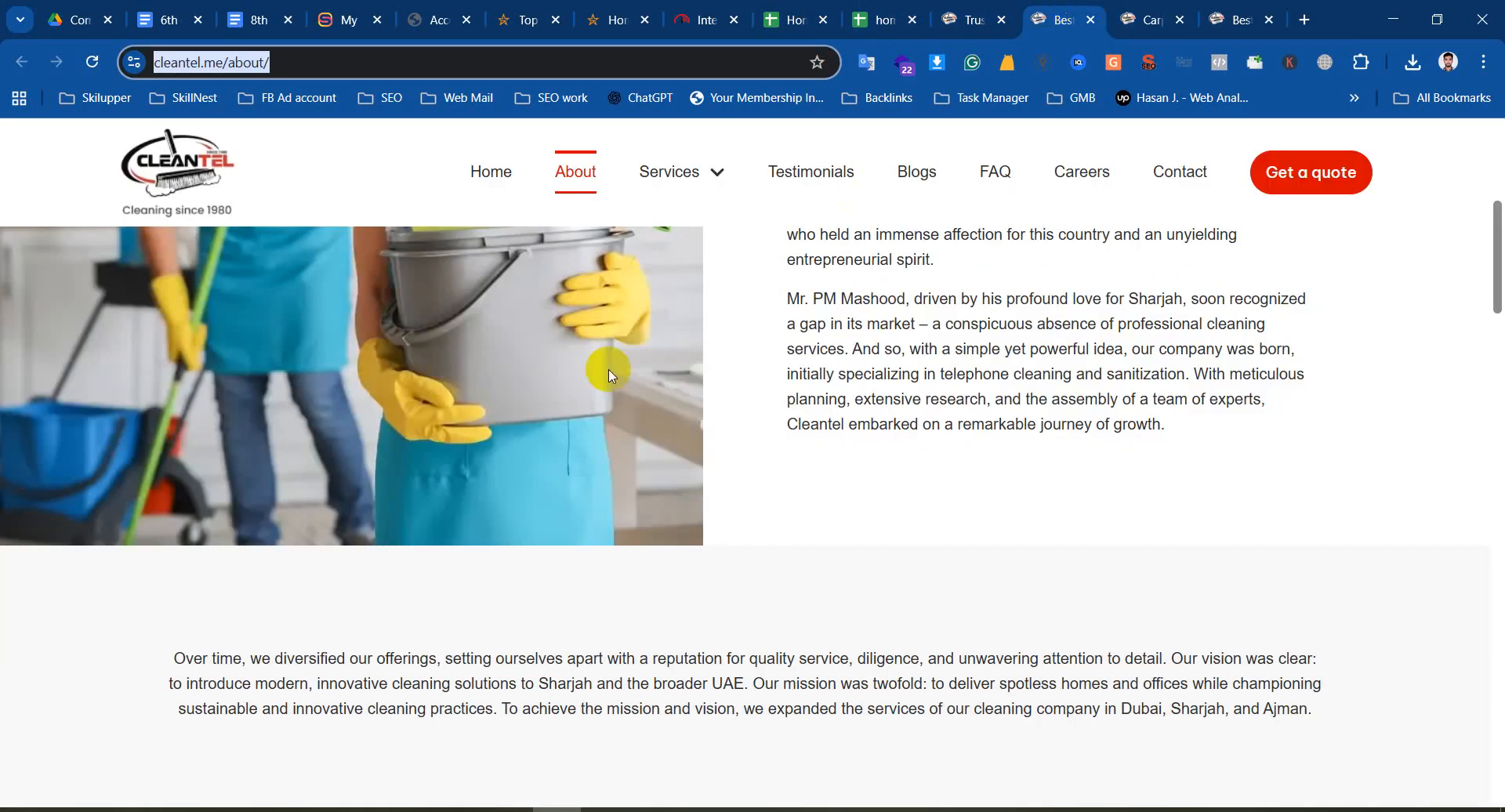
{"action": "scroll", "coordinate": [696, 259], "scroll_direction": "up", "scroll_amount": 5}
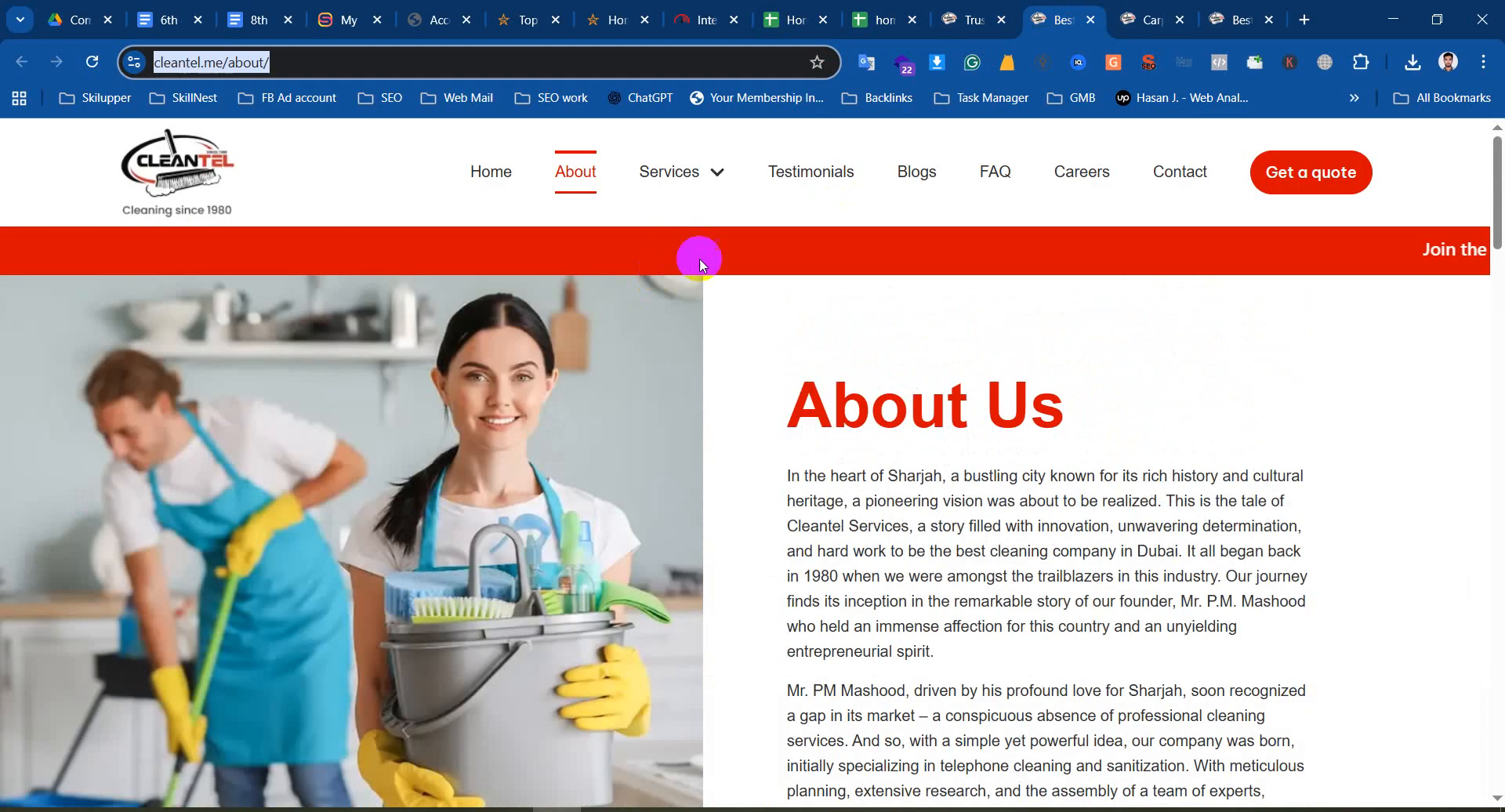
{"action": "left_click", "coordinate": [1117, 13]}
{"action": "left_click", "coordinate": [965, 21]}
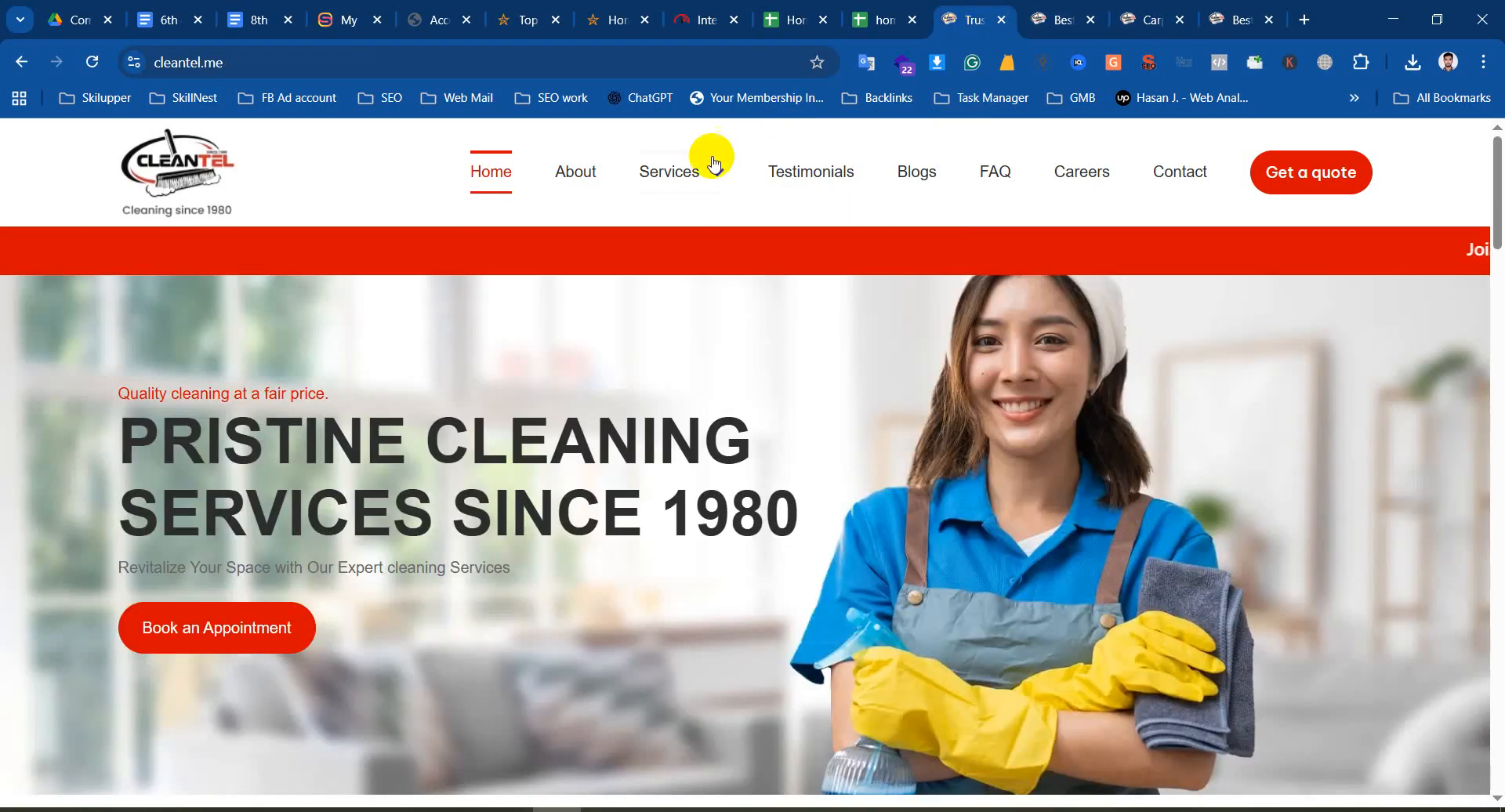
{"action": "left_click", "coordinate": [625, 12]}
{"action": "left_click", "coordinate": [1127, 11]}
{"action": "scroll", "coordinate": [705, 471], "scroll_direction": "up", "scroll_amount": 5}
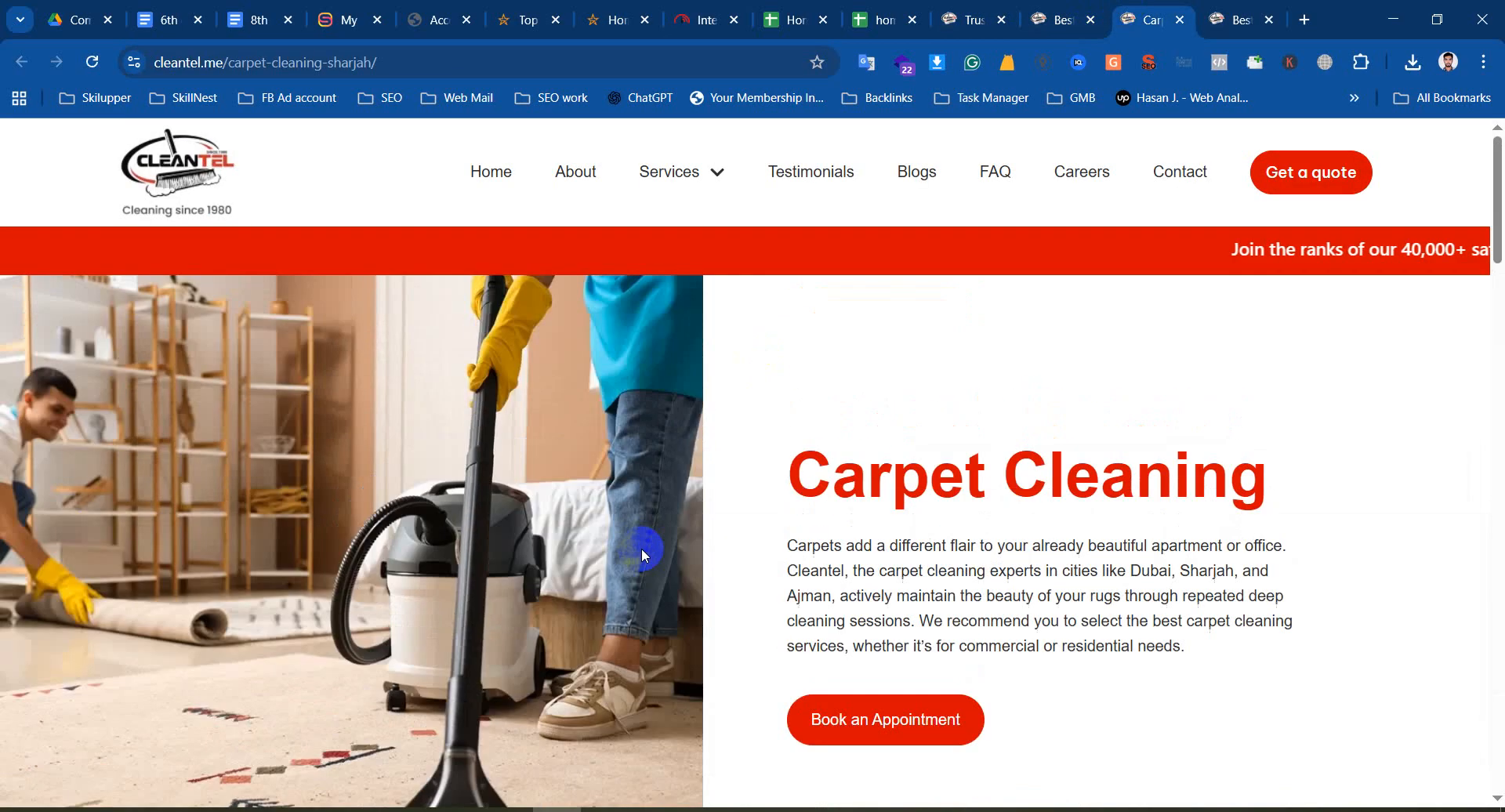
Open the Carpet Cleaning service page of the bsfm.ae site in a new tab and switch to it
{"action": "left_click_drag", "start_coordinate": [790, 476], "coordinate": [1301, 496]}
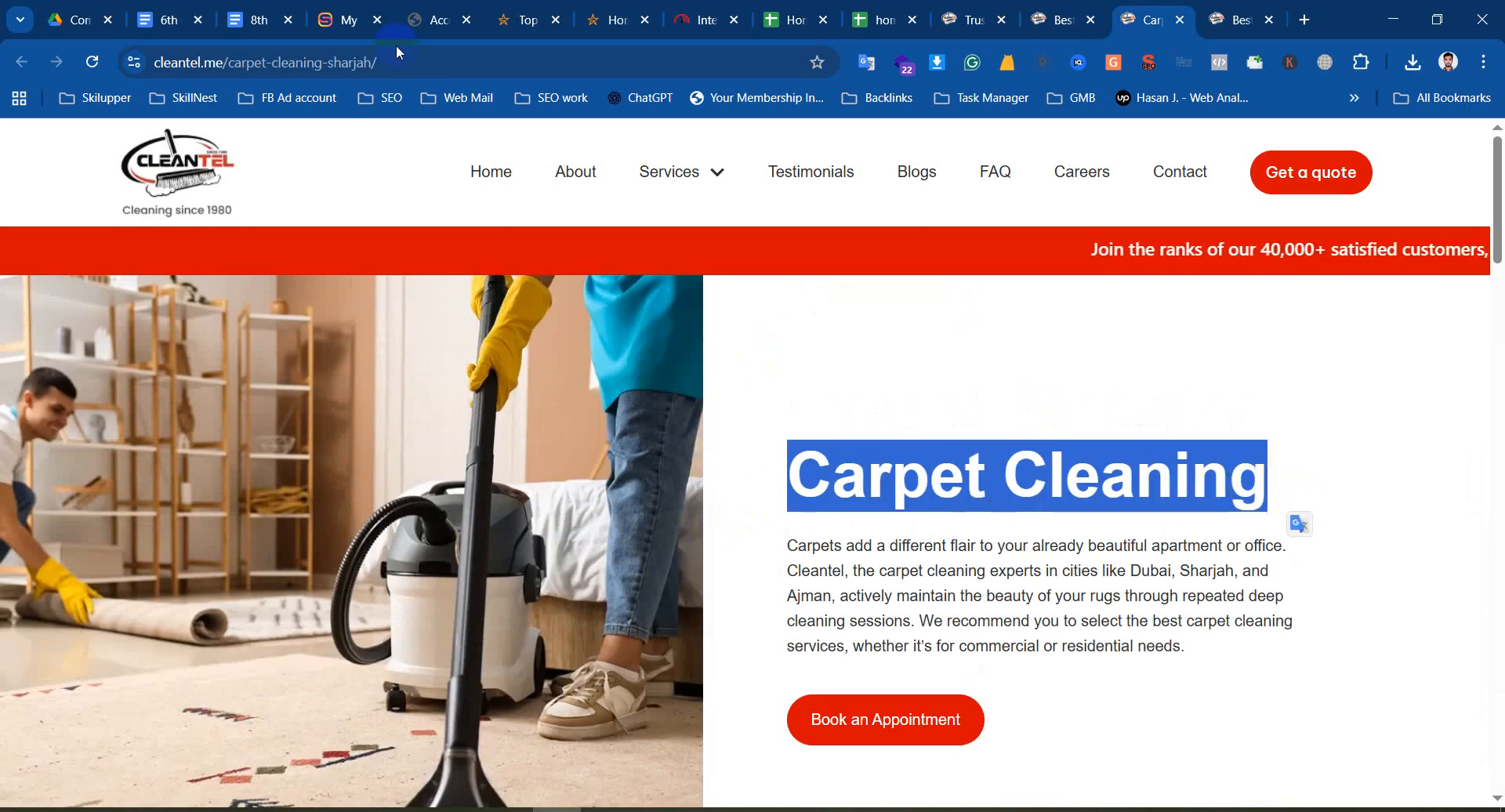
{"action": "left_click", "coordinate": [627, 22]}
{"action": "mouse_move", "coordinate": [972, 195]}
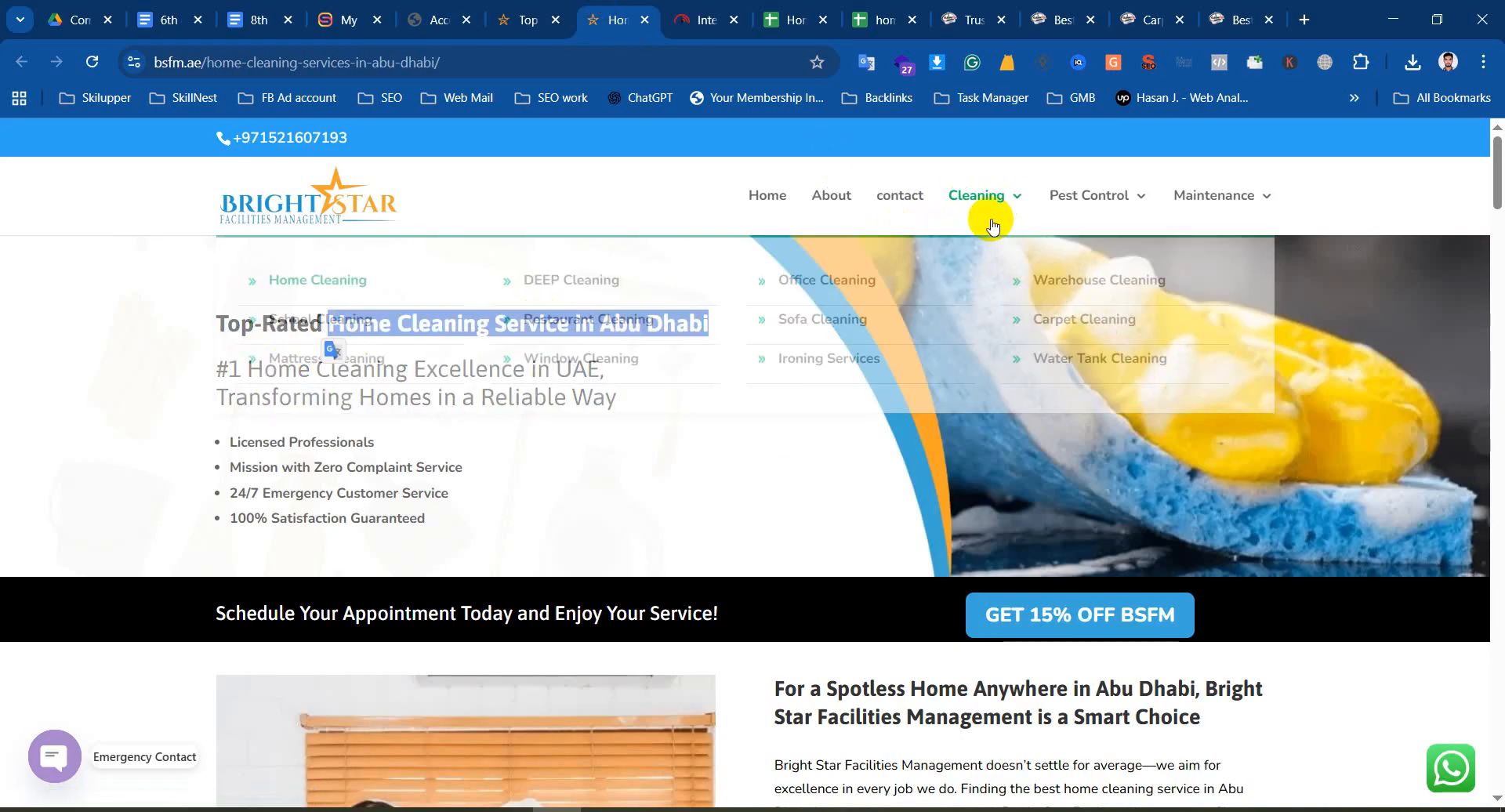
{"action": "right_click", "coordinate": [1071, 332]}
{"action": "left_click", "coordinate": [1121, 342]}
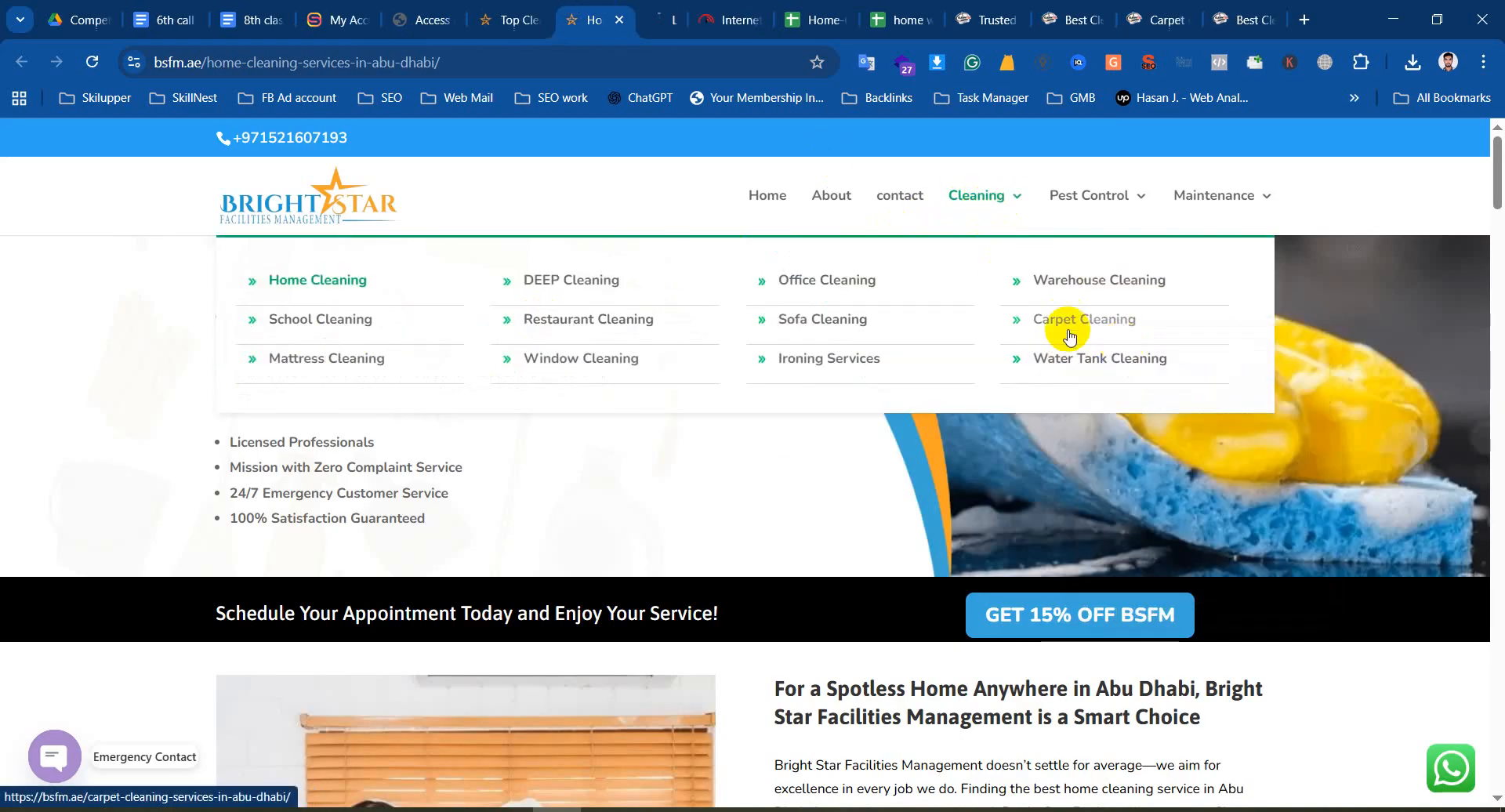
{"action": "key", "text": "ctrl+Tab"}
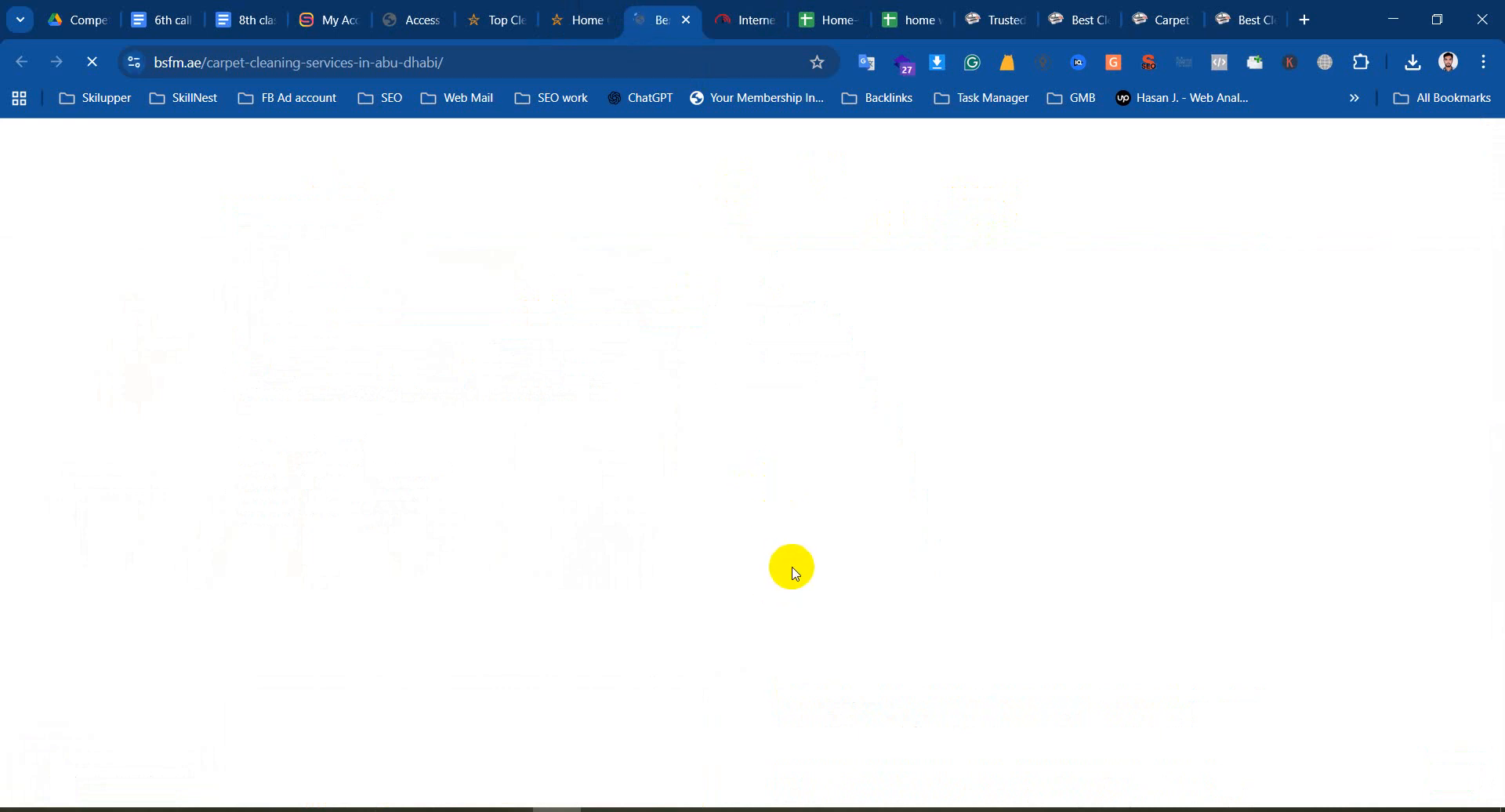
Examine the bsfm.ae Carpet Cleaning page from its benefits and service options through the testimonials, FAQ and Google reviews
{"action": "scroll", "coordinate": [798, 571], "scroll_direction": "down", "scroll_amount": 5}
{"action": "scroll", "coordinate": [806, 563], "scroll_direction": "up", "scroll_amount": 5}
{"action": "scroll", "coordinate": [801, 557], "scroll_direction": "down", "scroll_amount": 5}
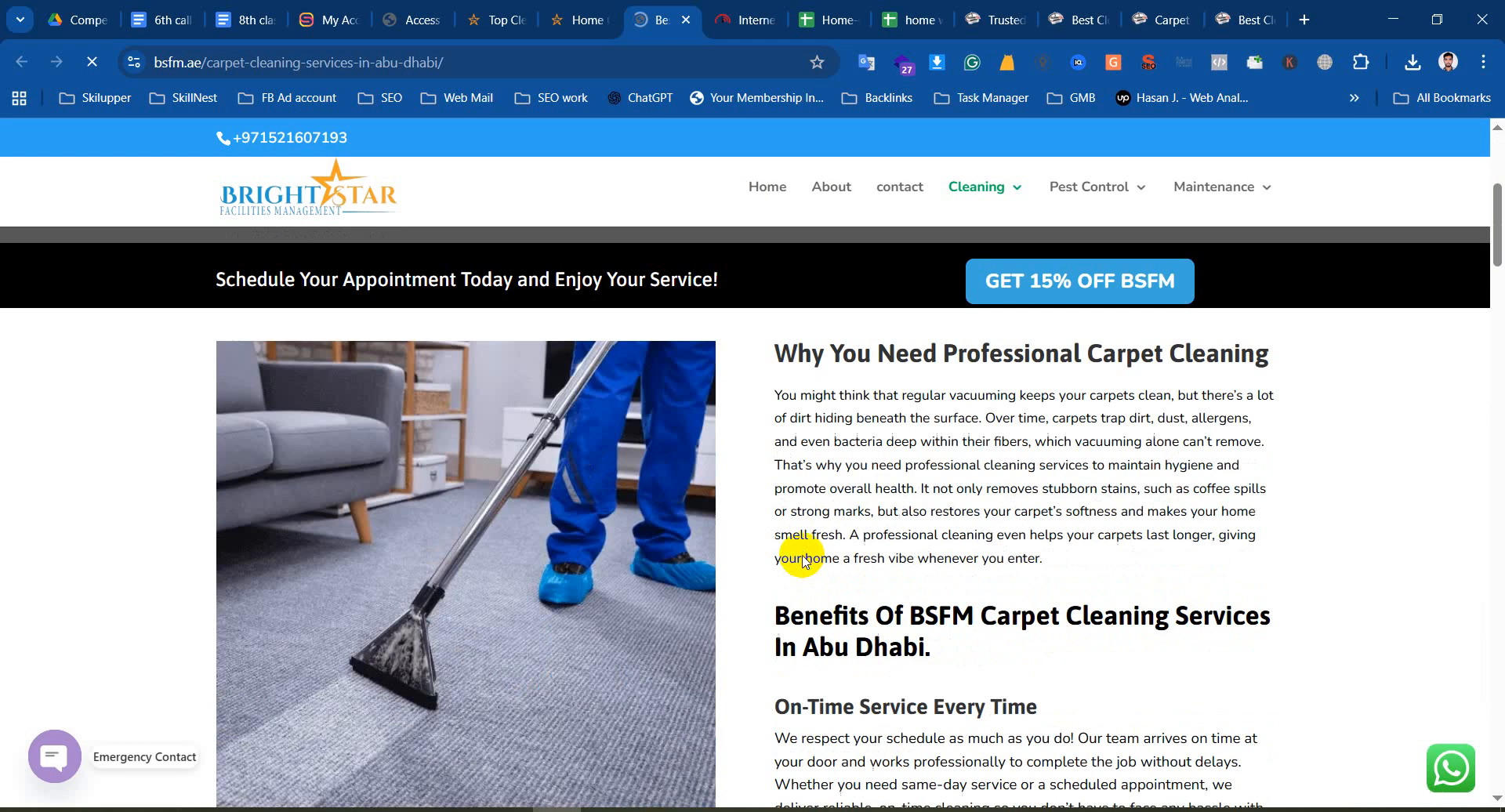
{"action": "scroll", "coordinate": [802, 557], "scroll_direction": "up", "scroll_amount": 5}
{"action": "scroll", "coordinate": [799, 549], "scroll_direction": "down", "scroll_amount": 15}
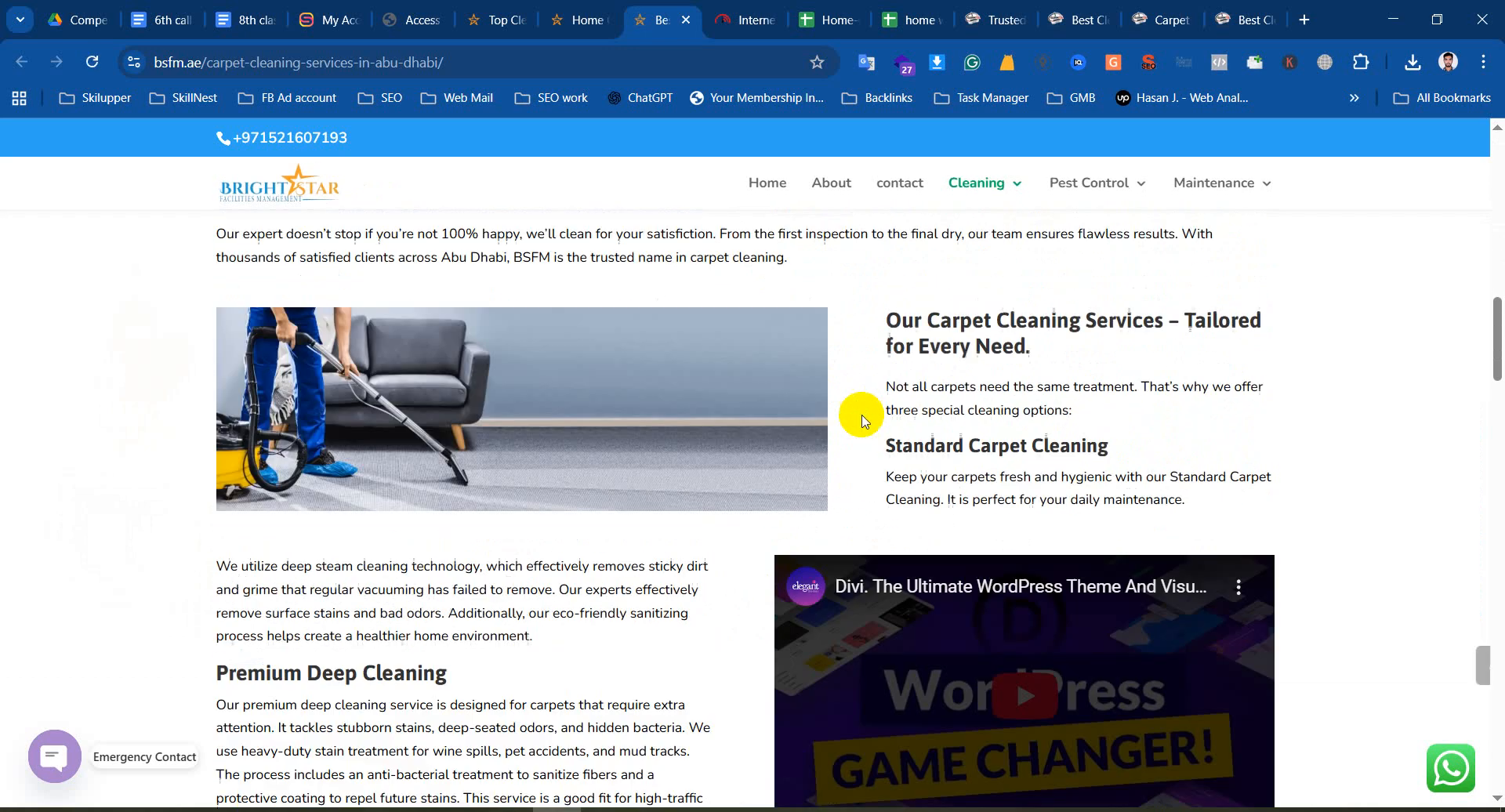
{"action": "scroll", "coordinate": [862, 419], "scroll_direction": "down", "scroll_amount": 20}
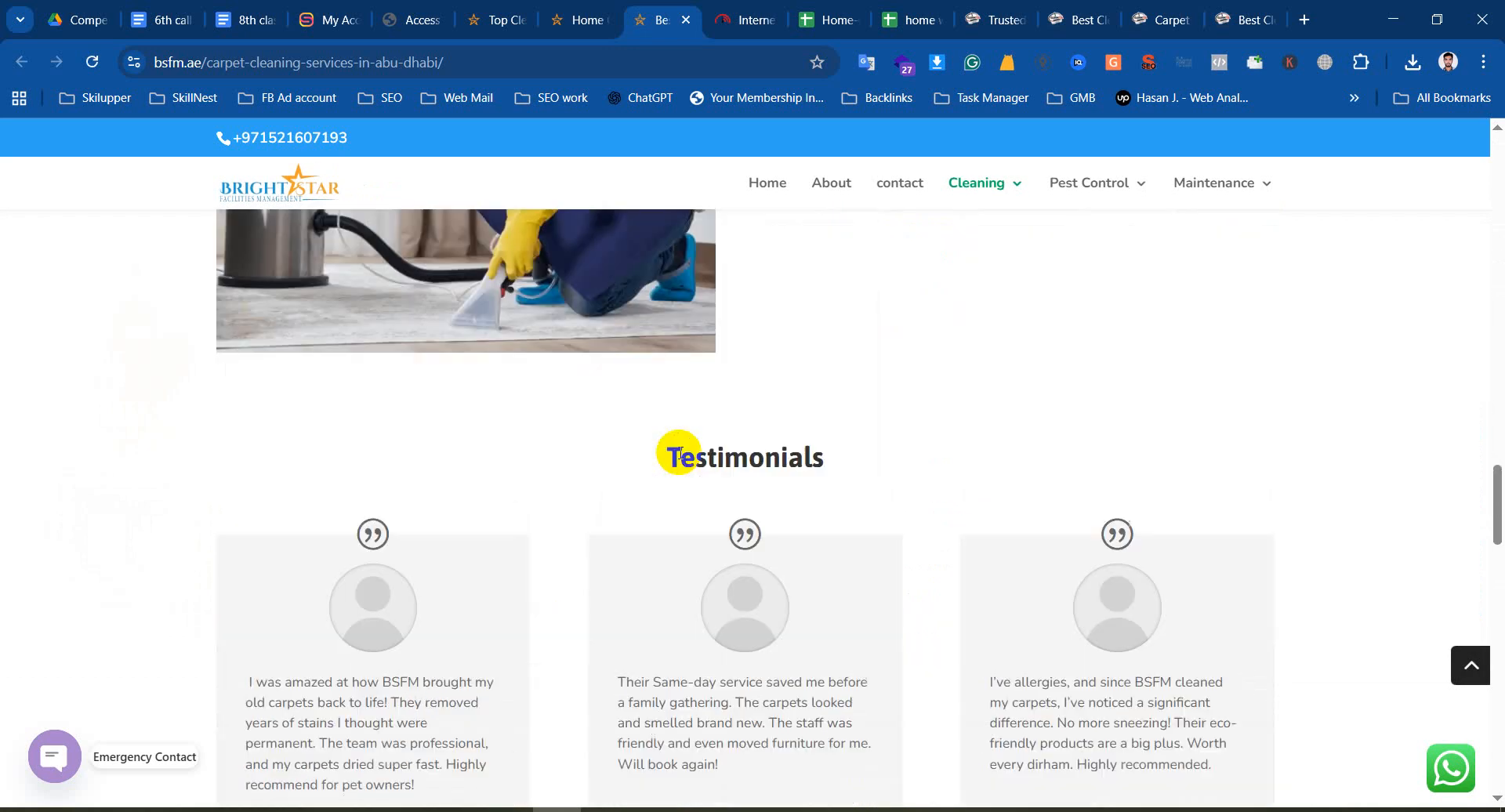
{"action": "scroll", "coordinate": [678, 455], "scroll_direction": "up", "scroll_amount": 3}
{"action": "scroll", "coordinate": [689, 459], "scroll_direction": "down", "scroll_amount": 15}
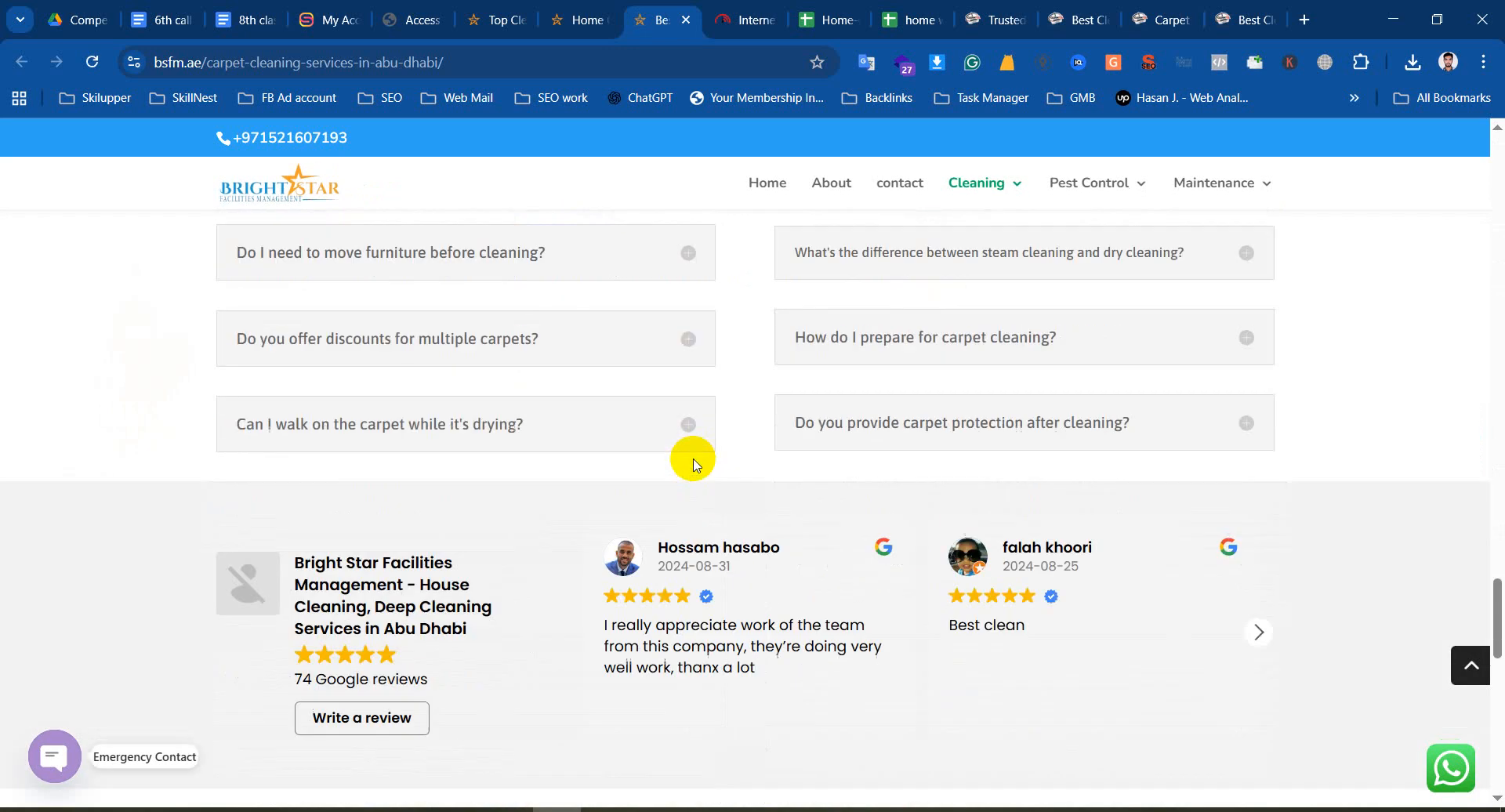
{"action": "scroll", "coordinate": [689, 458], "scroll_direction": "down", "scroll_amount": 6}
{"action": "scroll", "coordinate": [494, 473], "scroll_direction": "up", "scroll_amount": 14}
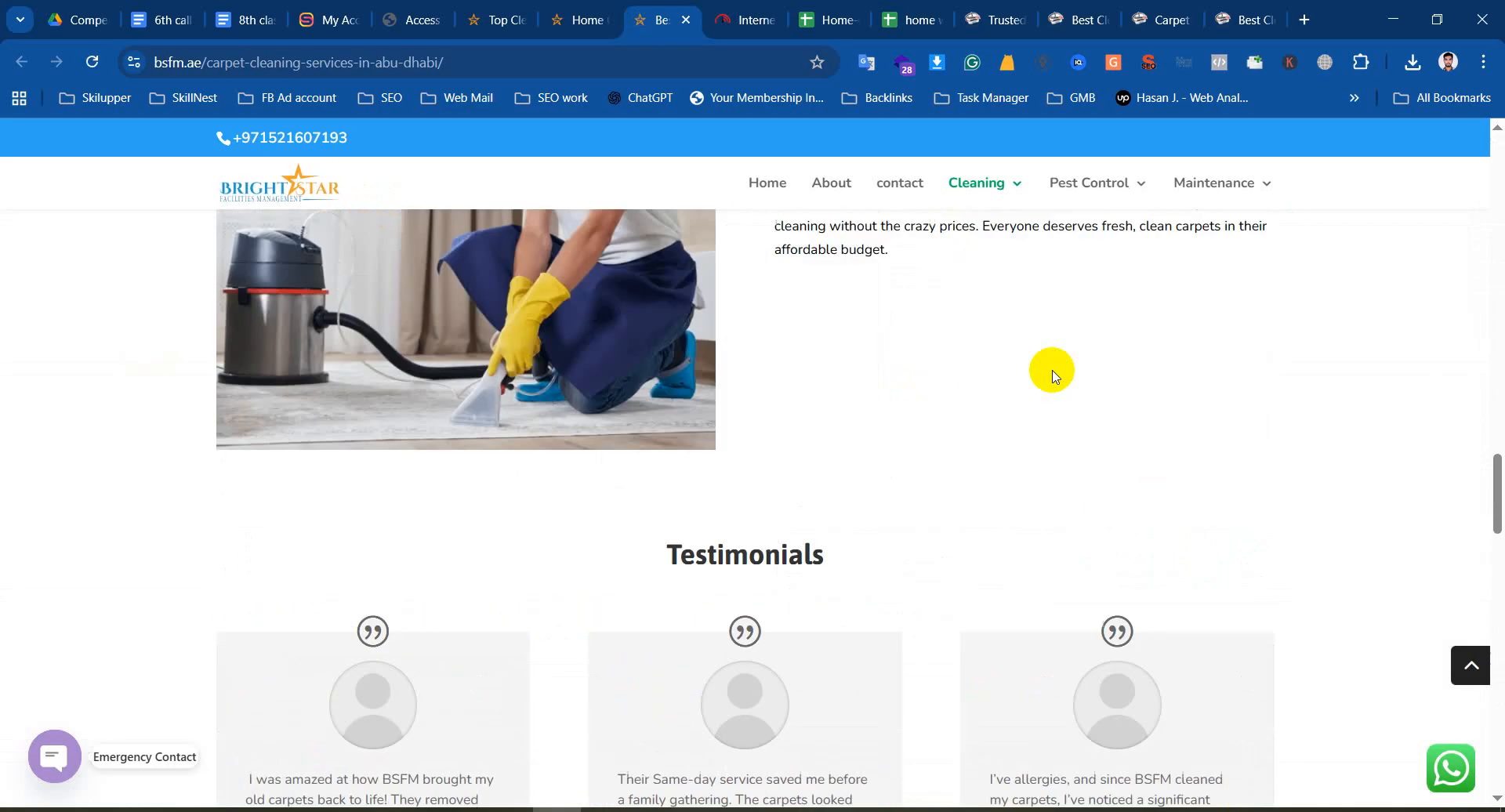
{"action": "scroll", "coordinate": [1055, 376], "scroll_direction": "up", "scroll_amount": 5}
Place the bsfm.ae carpet cleaning tab directly after Cleantel's Carpet Cleaning Sharjah tab for side-by-side comparison
{"action": "left_click", "coordinate": [1246, 19]}
{"action": "scroll", "coordinate": [625, 383], "scroll_direction": "up", "scroll_amount": 8}
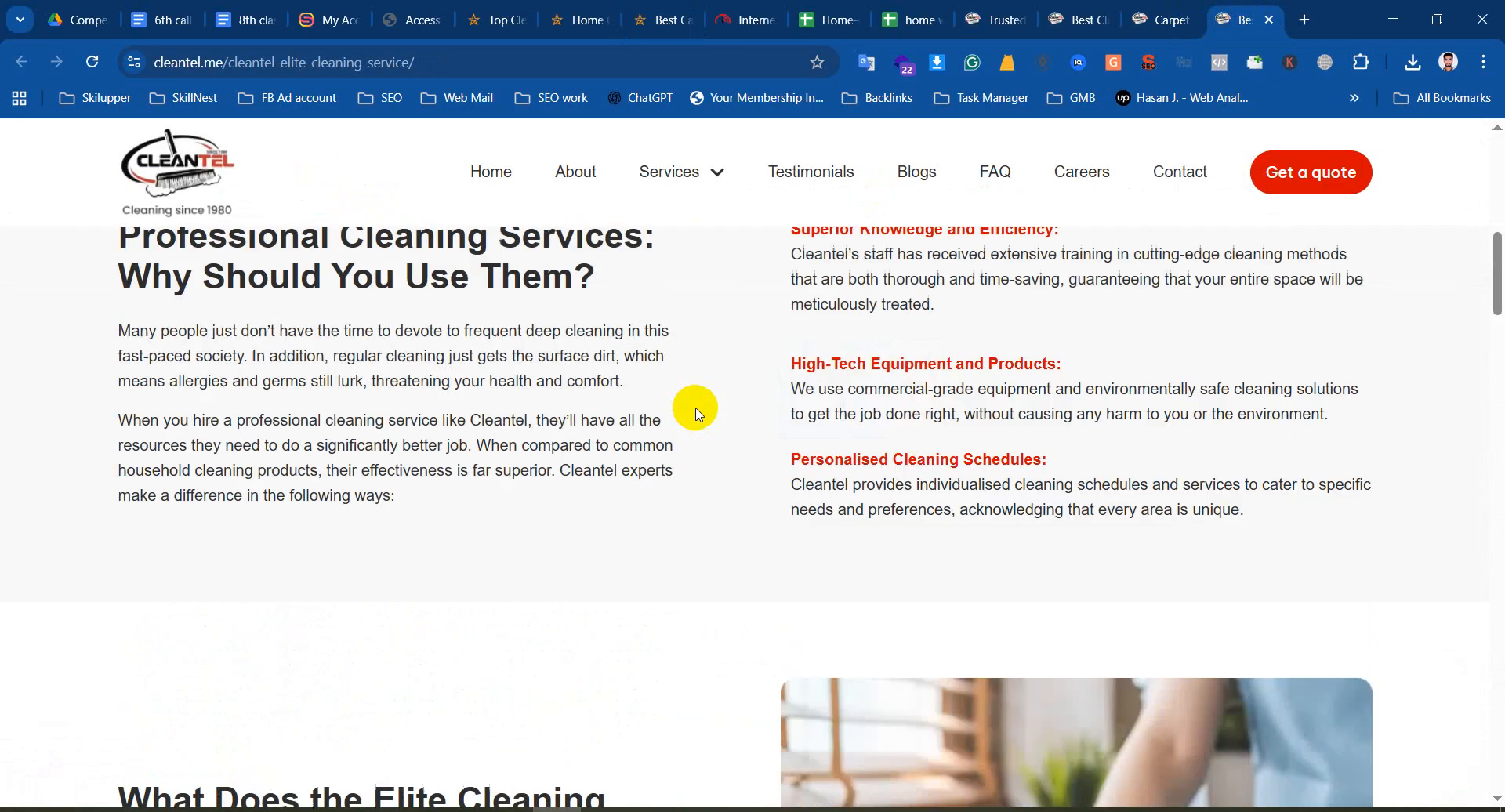
{"action": "scroll", "coordinate": [697, 413], "scroll_direction": "up", "scroll_amount": 10}
{"action": "left_click", "coordinate": [1162, 20]}
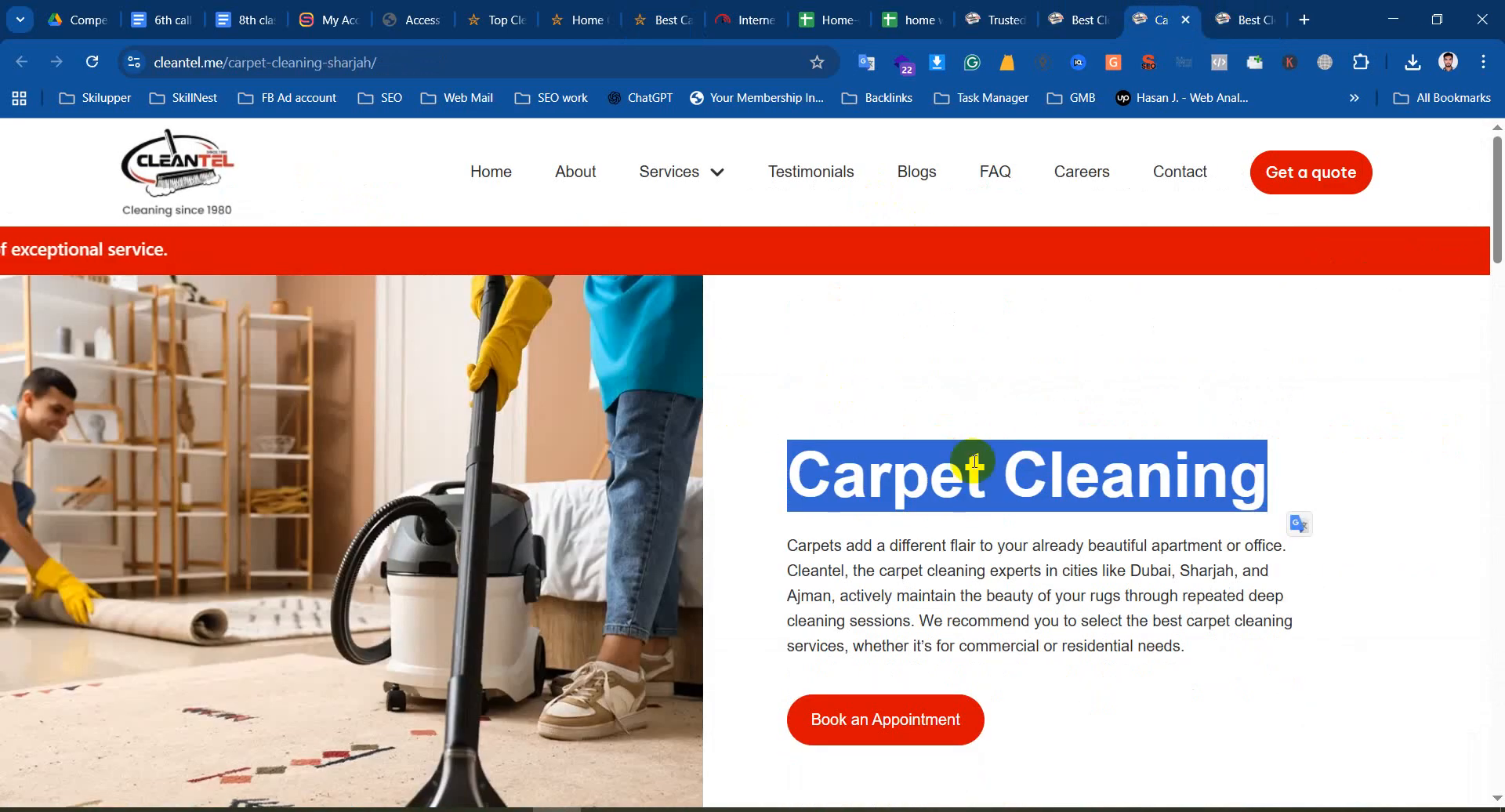
{"action": "left_click", "coordinate": [902, 464]}
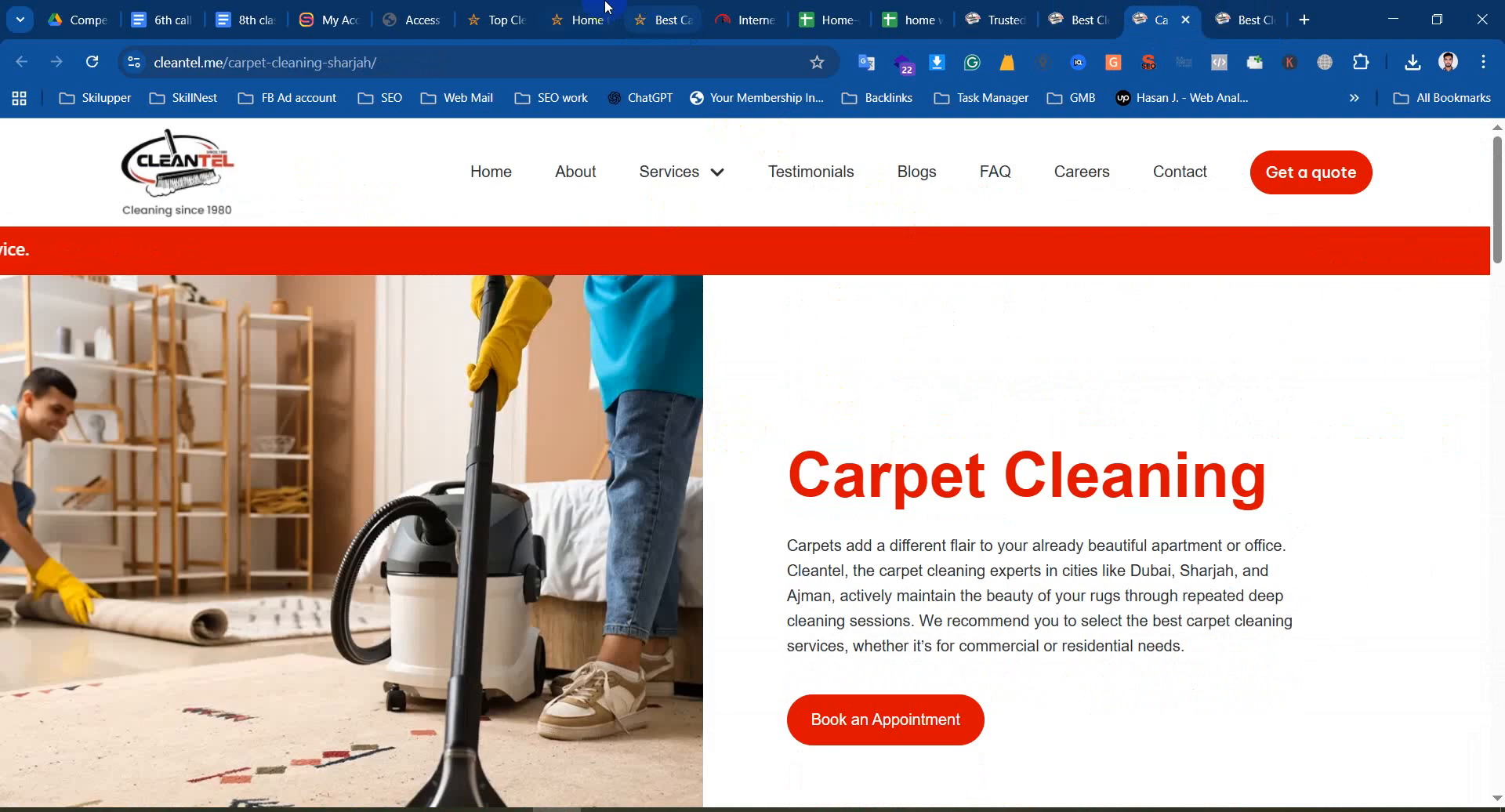
{"action": "left_click_drag", "start_coordinate": [647, 7], "coordinate": [1144, 6]}
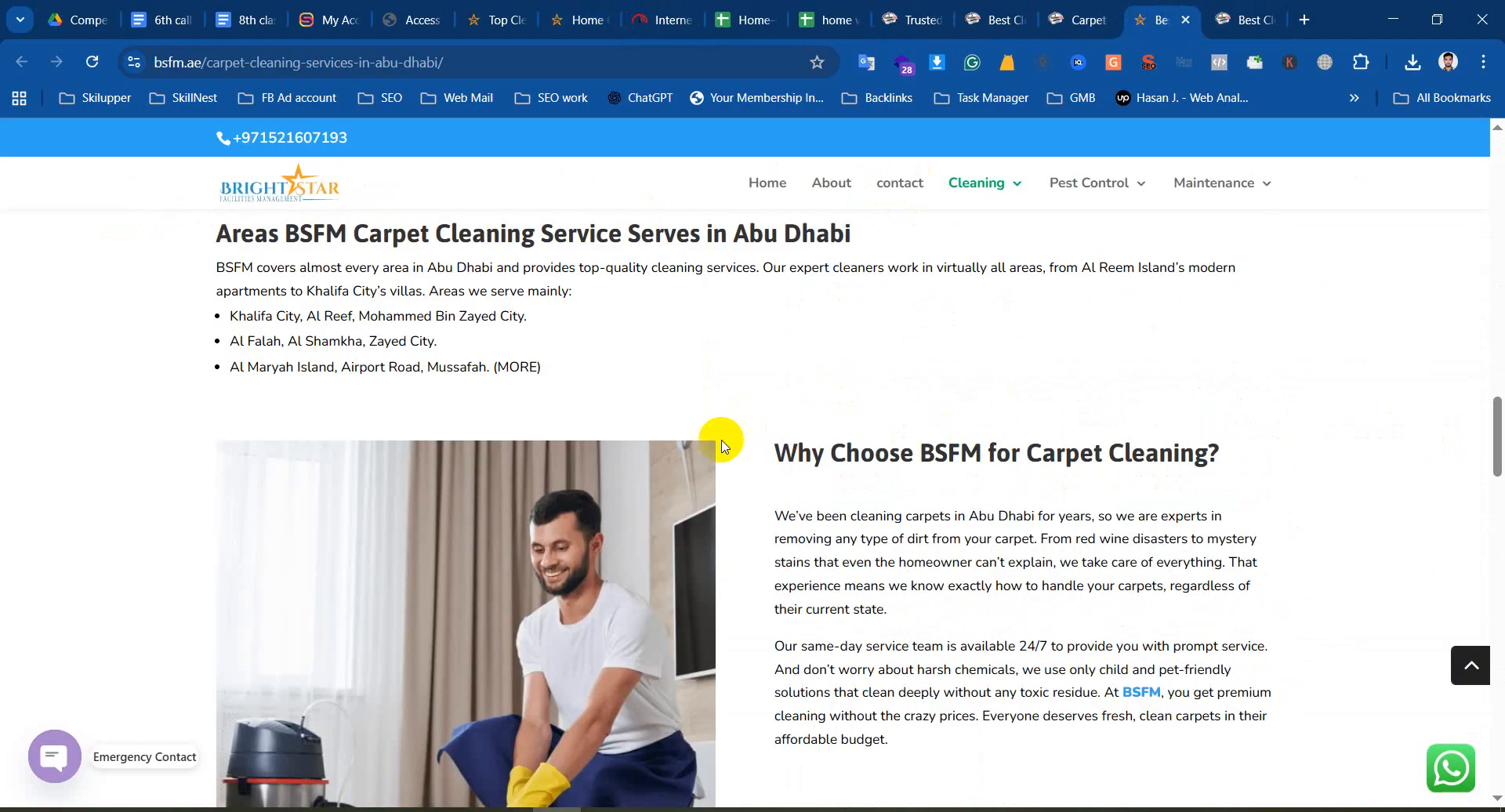
{"action": "scroll", "coordinate": [1019, 249], "scroll_direction": "up", "scroll_amount": 5}
Examine the headline and introductory paragraph of Cleantel's Carpet Cleaning Sharjah page
{"action": "left_click", "coordinate": [1078, 20]}
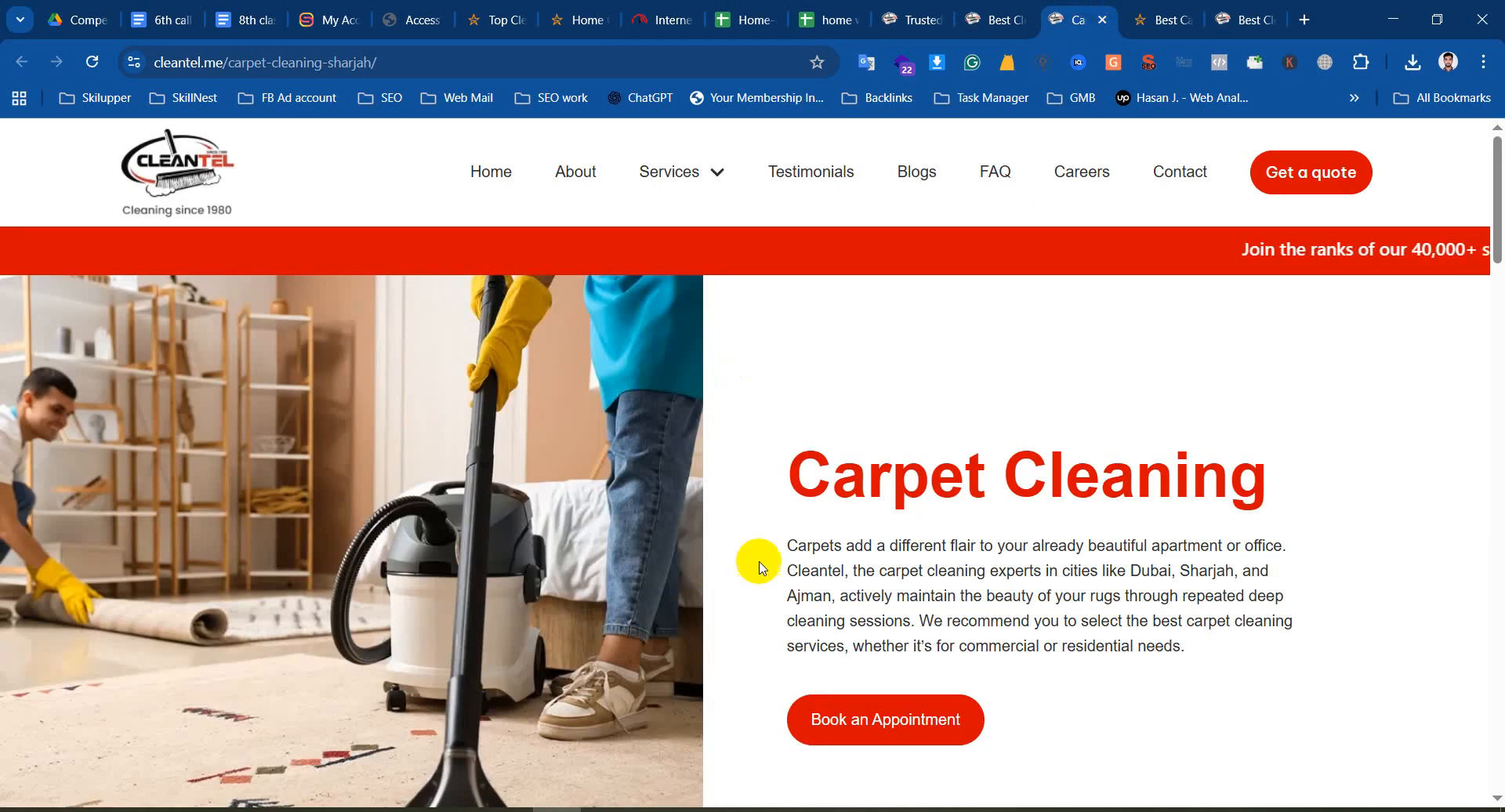
{"action": "left_click_drag", "start_coordinate": [787, 470], "coordinate": [1200, 648]}
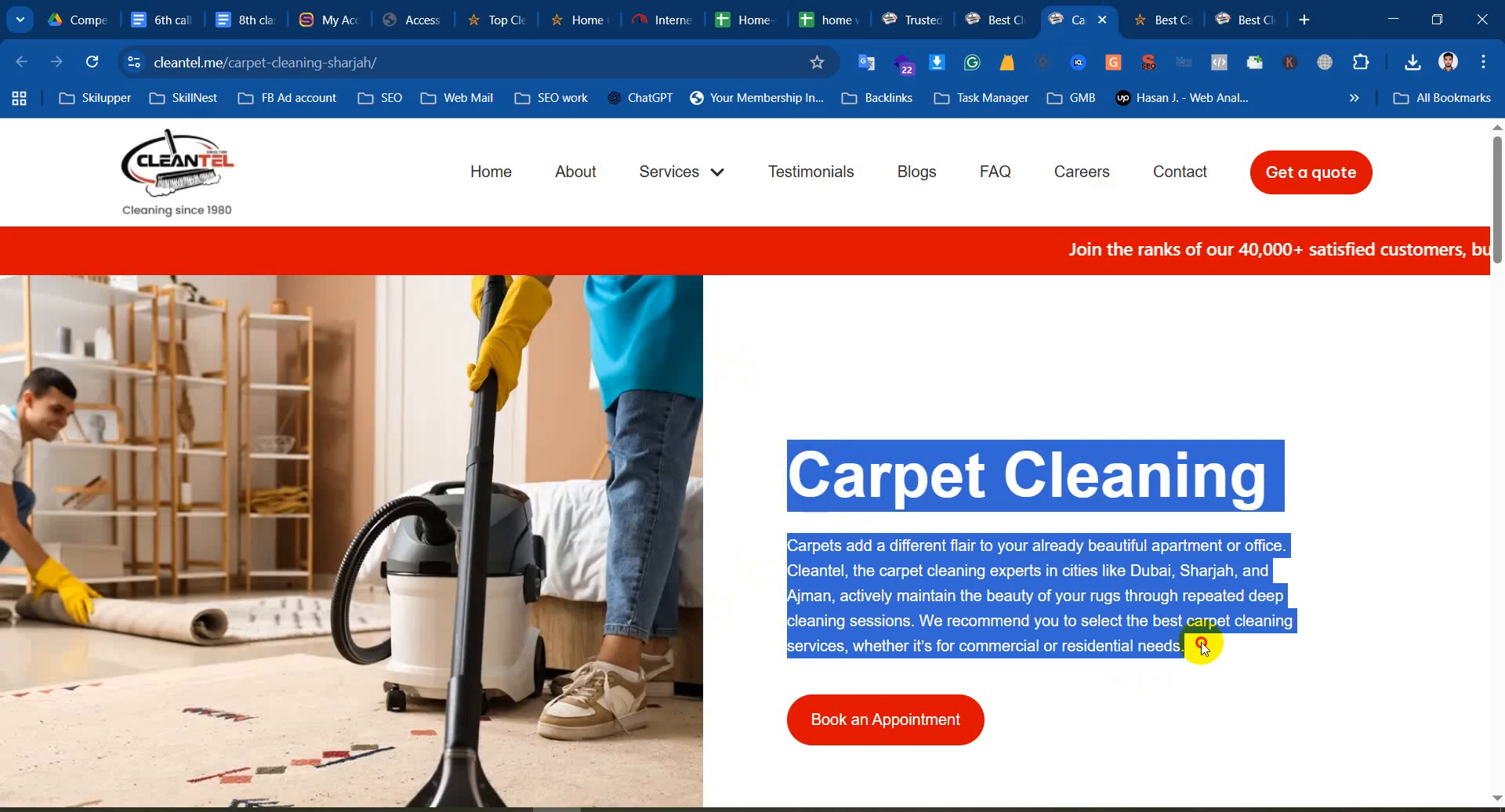
{"action": "left_click", "coordinate": [991, 528]}
{"action": "left_click_drag", "start_coordinate": [779, 466], "coordinate": [1270, 624]}
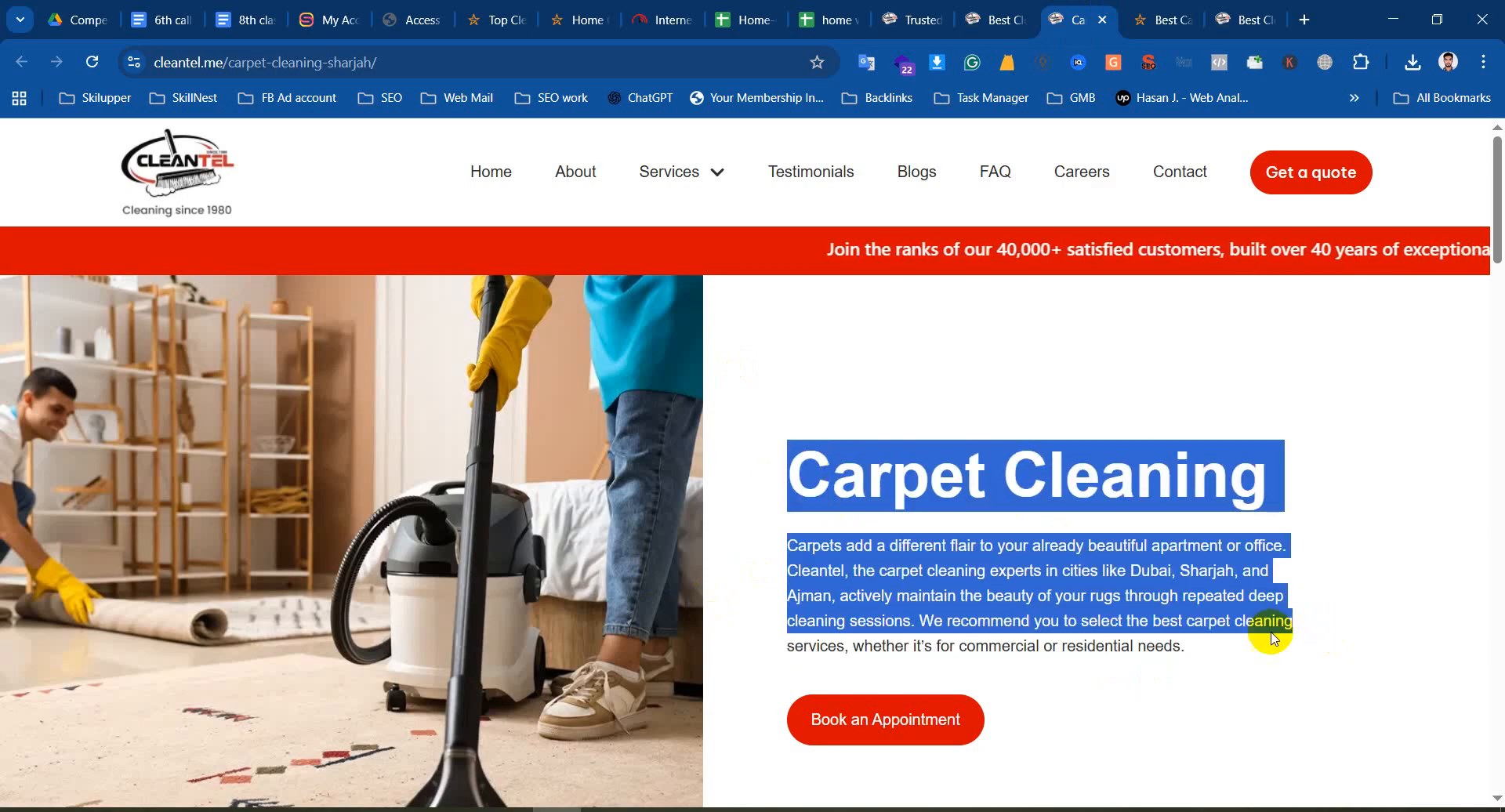
{"action": "left_click_drag", "start_coordinate": [1203, 658], "coordinate": [766, 477]}
{"action": "left_click", "coordinate": [861, 498]}
Review the body sections, cleaning steps, client reviews, footer and quote call to action of Cleantel's Carpet Cleaning Sharjah page
{"action": "scroll", "coordinate": [858, 502], "scroll_direction": "down", "scroll_amount": 18}
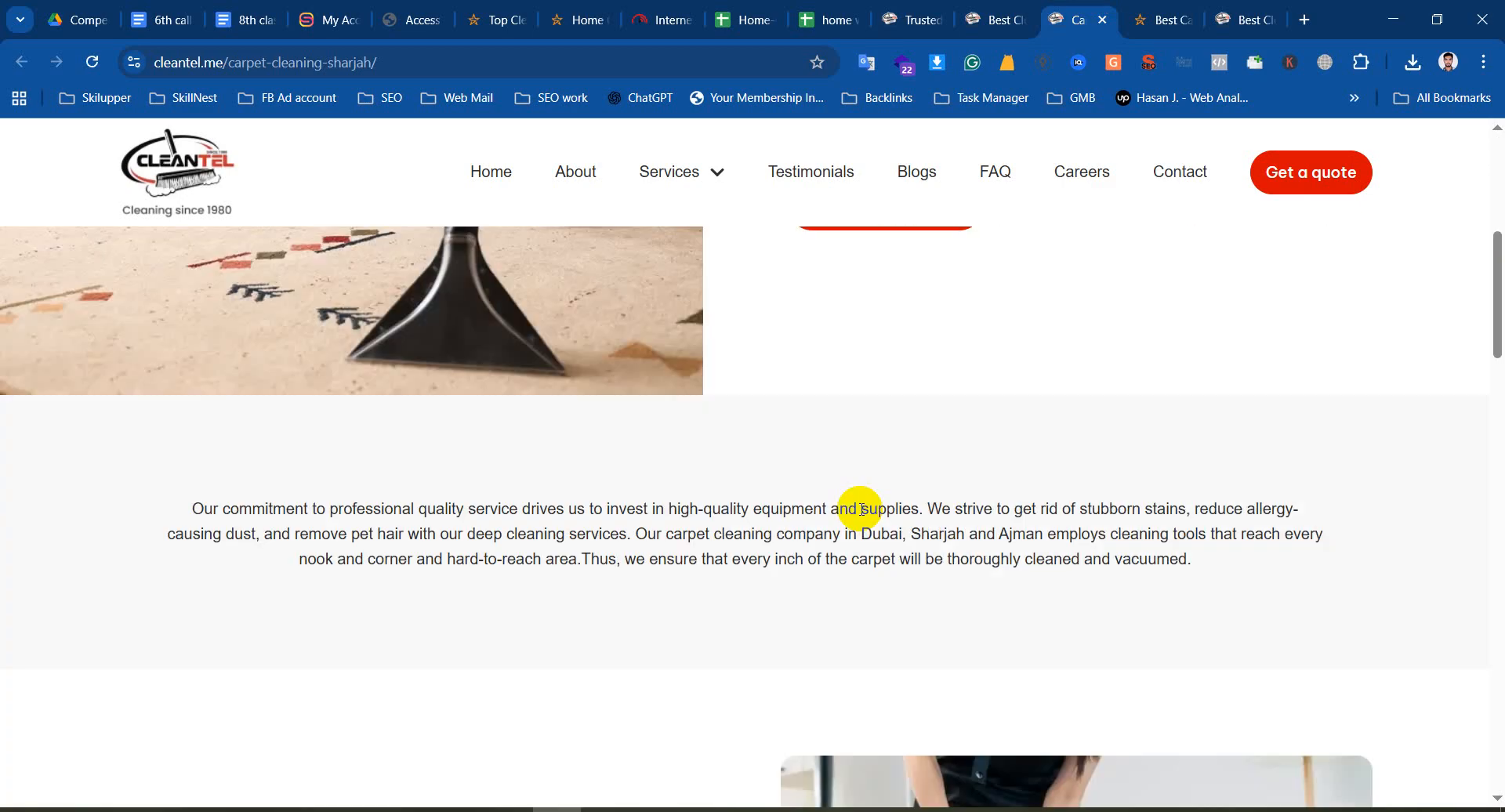
{"action": "scroll", "coordinate": [858, 511], "scroll_direction": "down", "scroll_amount": 11}
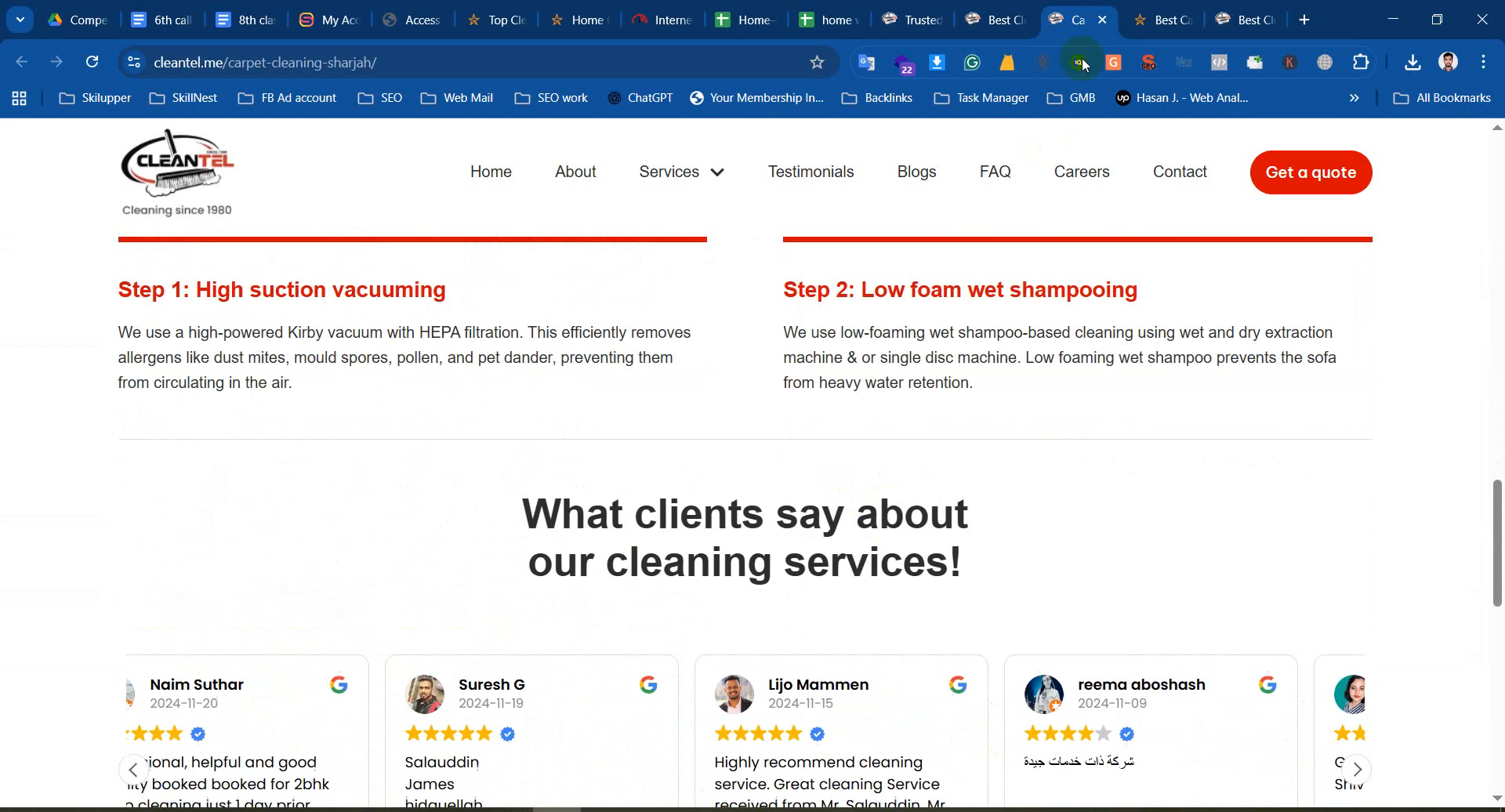
{"action": "scroll", "coordinate": [699, 548], "scroll_direction": "up", "scroll_amount": 13}
{"action": "scroll", "coordinate": [766, 578], "scroll_direction": "up", "scroll_amount": 14}
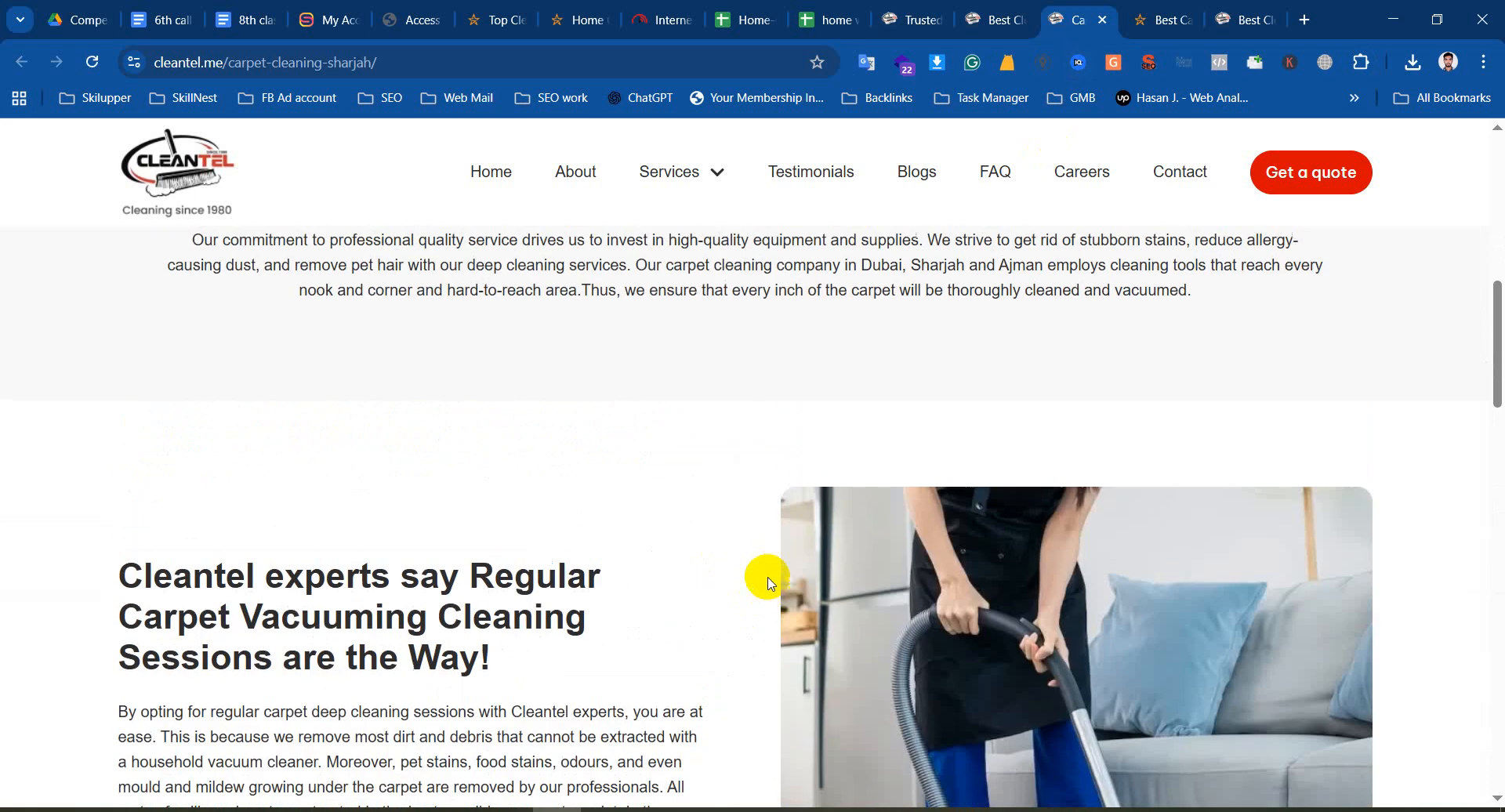
{"action": "scroll", "coordinate": [776, 600], "scroll_direction": "down", "scroll_amount": 20}
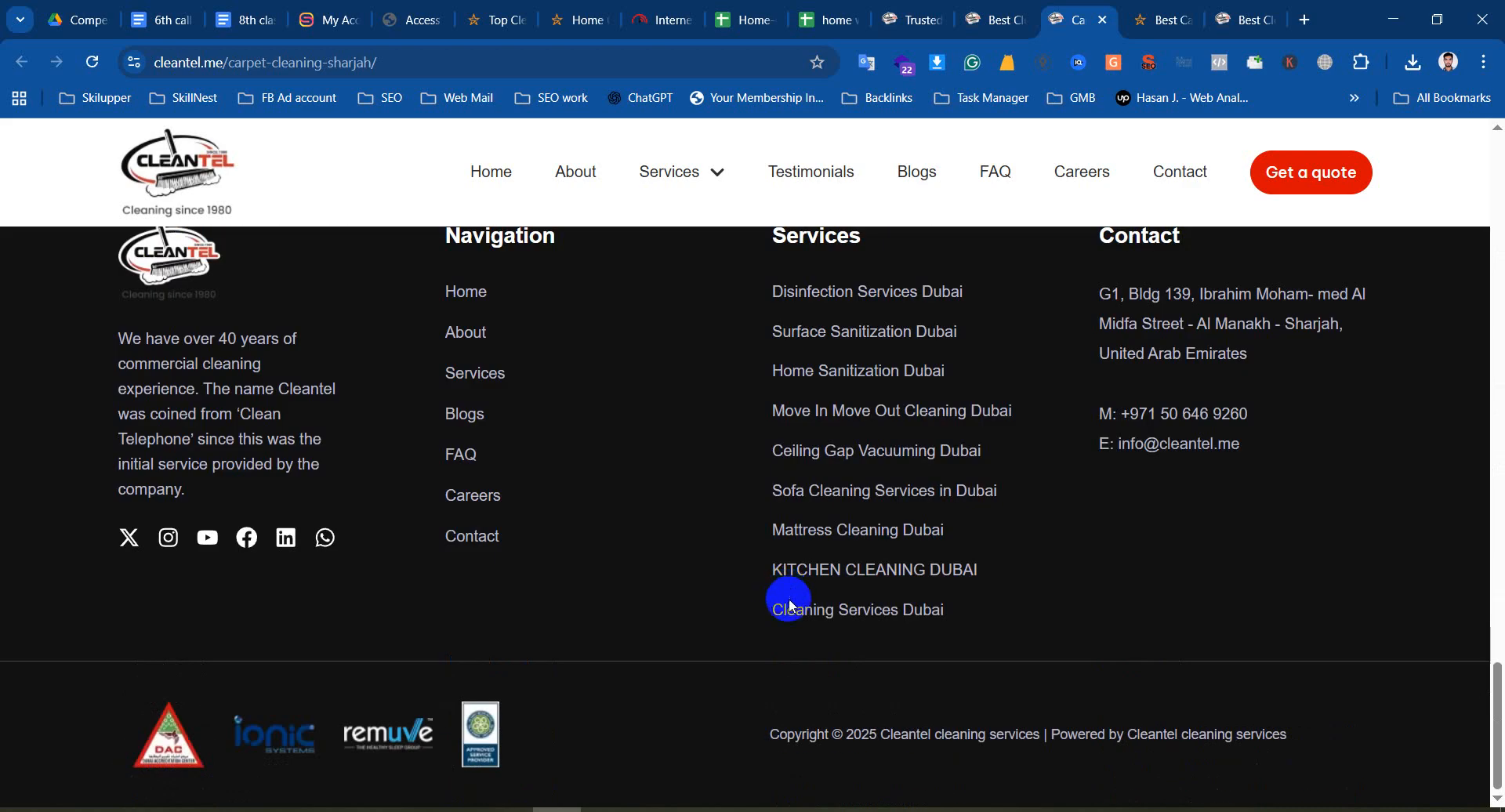
{"action": "scroll", "coordinate": [780, 608], "scroll_direction": "up", "scroll_amount": 15}
{"action": "scroll", "coordinate": [1069, 419], "scroll_direction": "up", "scroll_amount": 4}
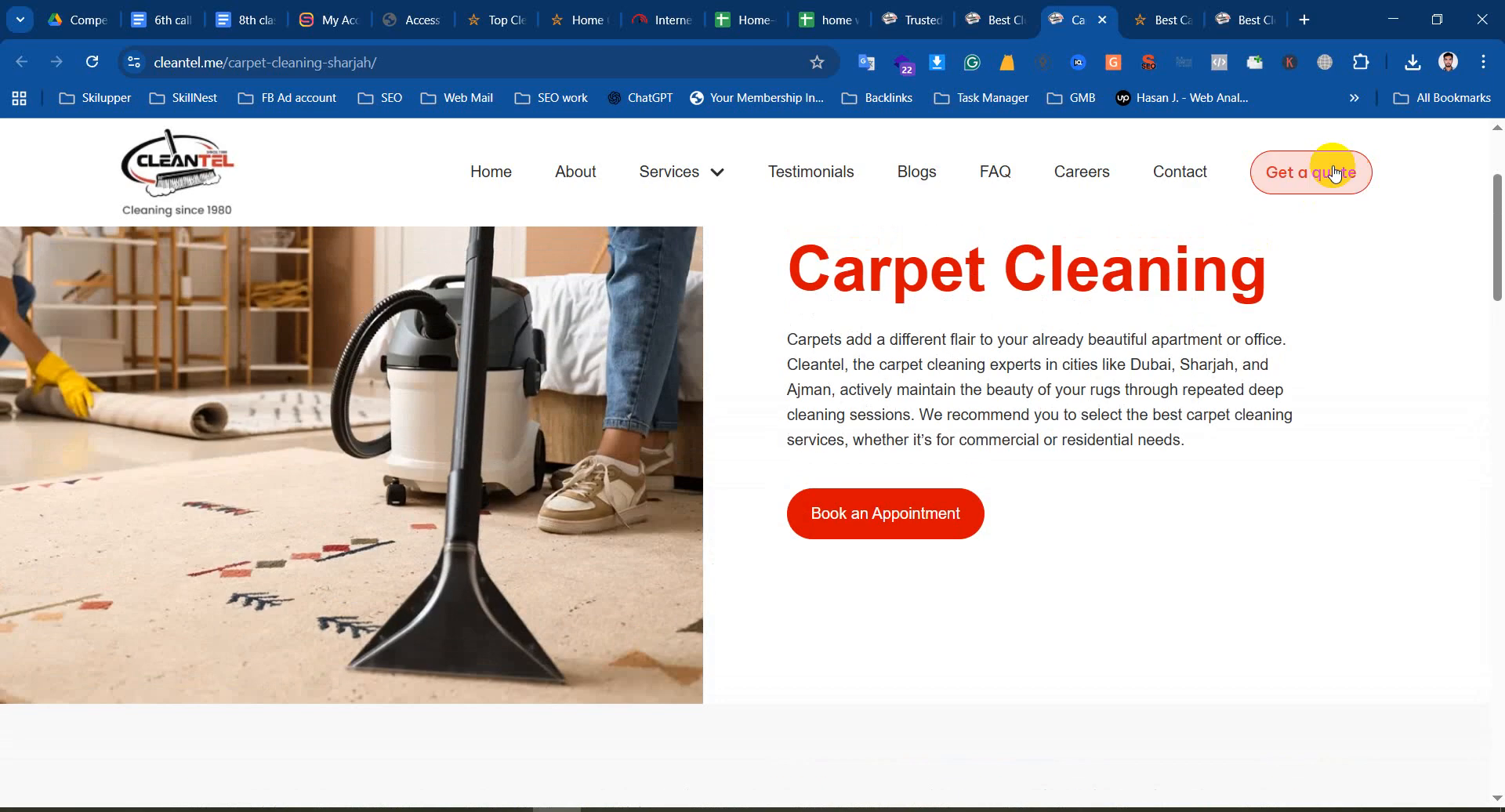
{"action": "scroll", "coordinate": [1089, 498], "scroll_direction": "up", "scroll_amount": 2}
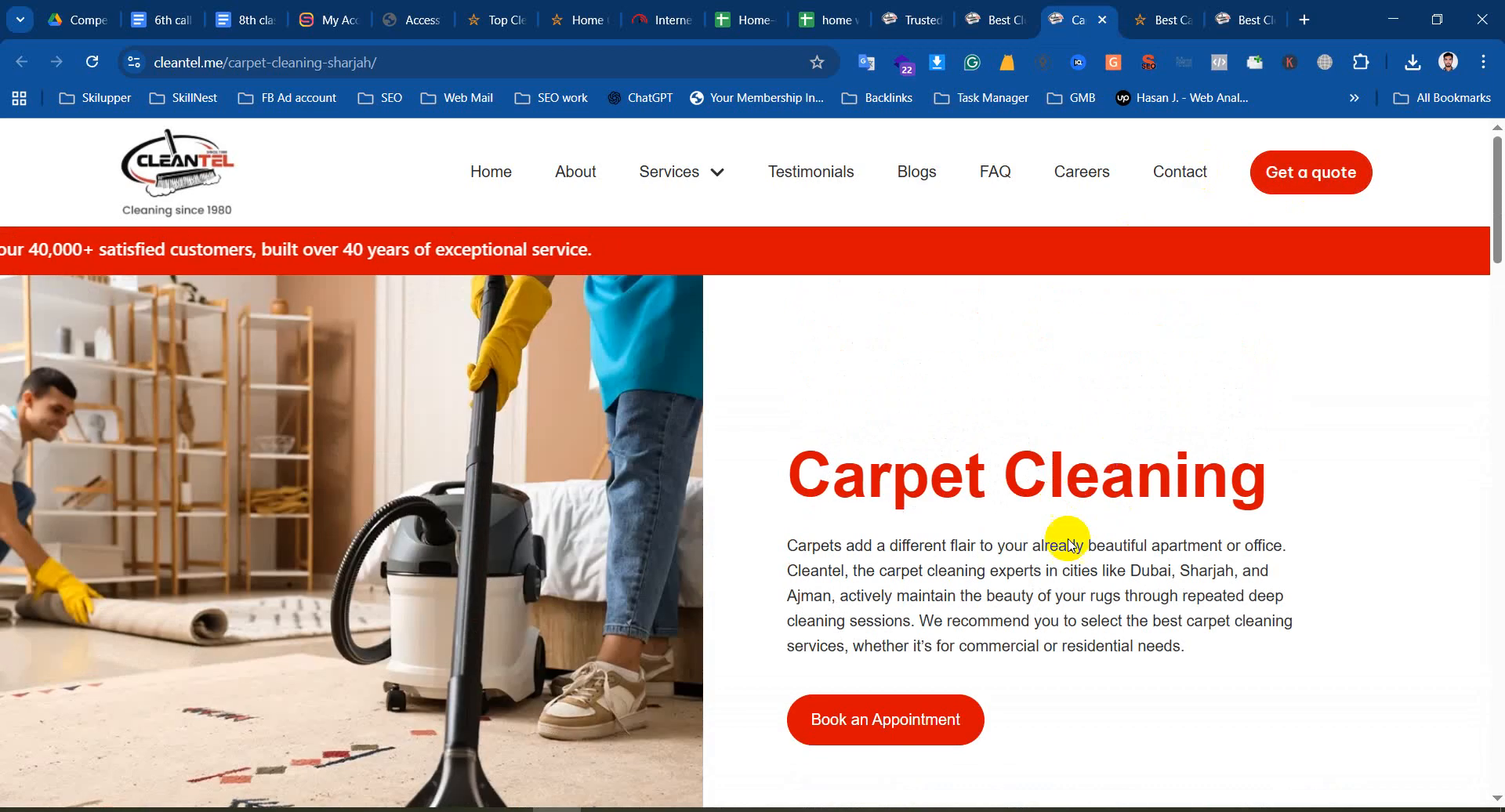
Compare the 15% discount call to action on the bsfm.ae carpet page with the footer contact links on Cleantel's carpet page
{"action": "left_click", "coordinate": [1135, 8]}
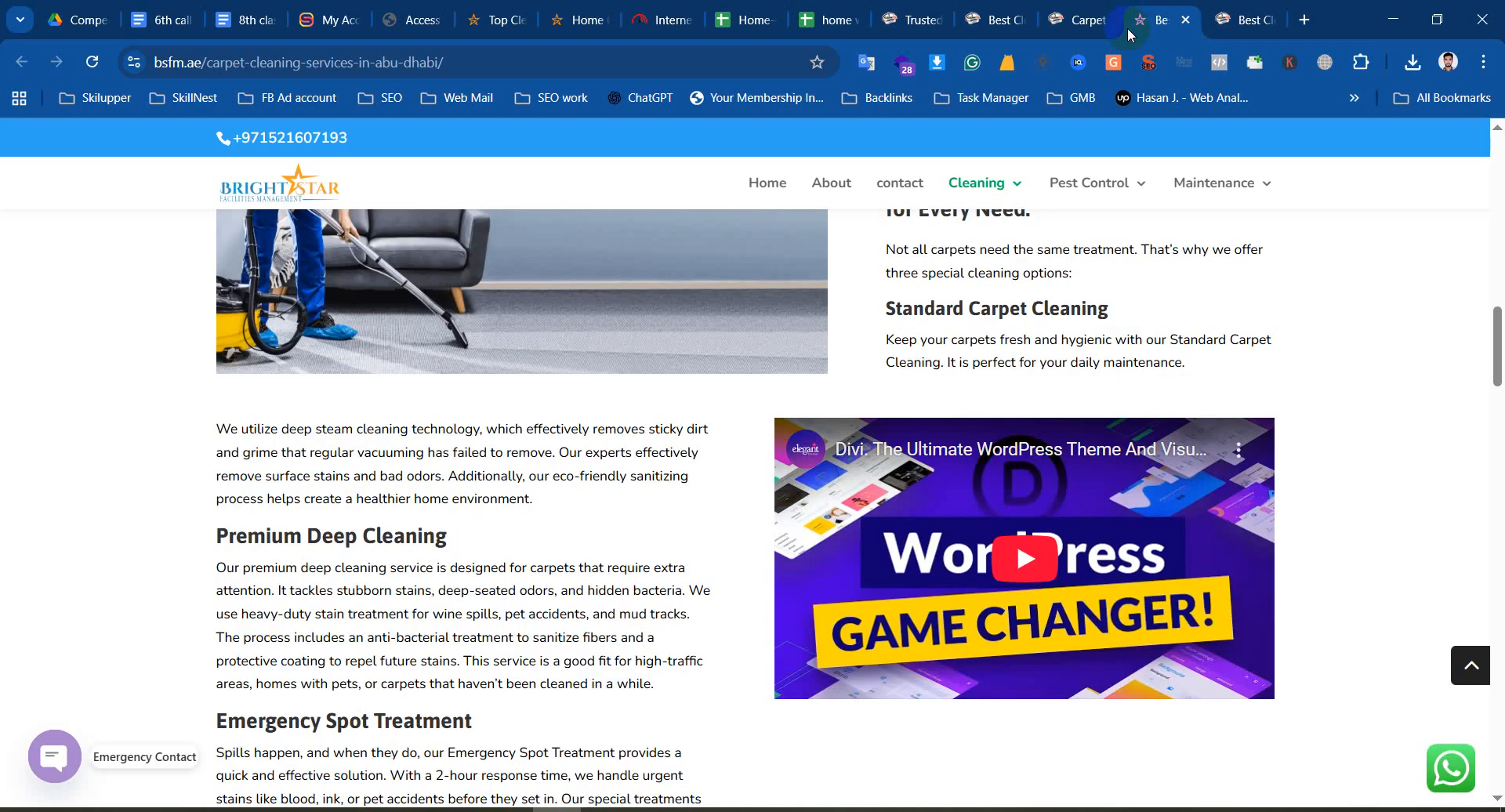
{"action": "scroll", "coordinate": [961, 433], "scroll_direction": "up", "scroll_amount": 10}
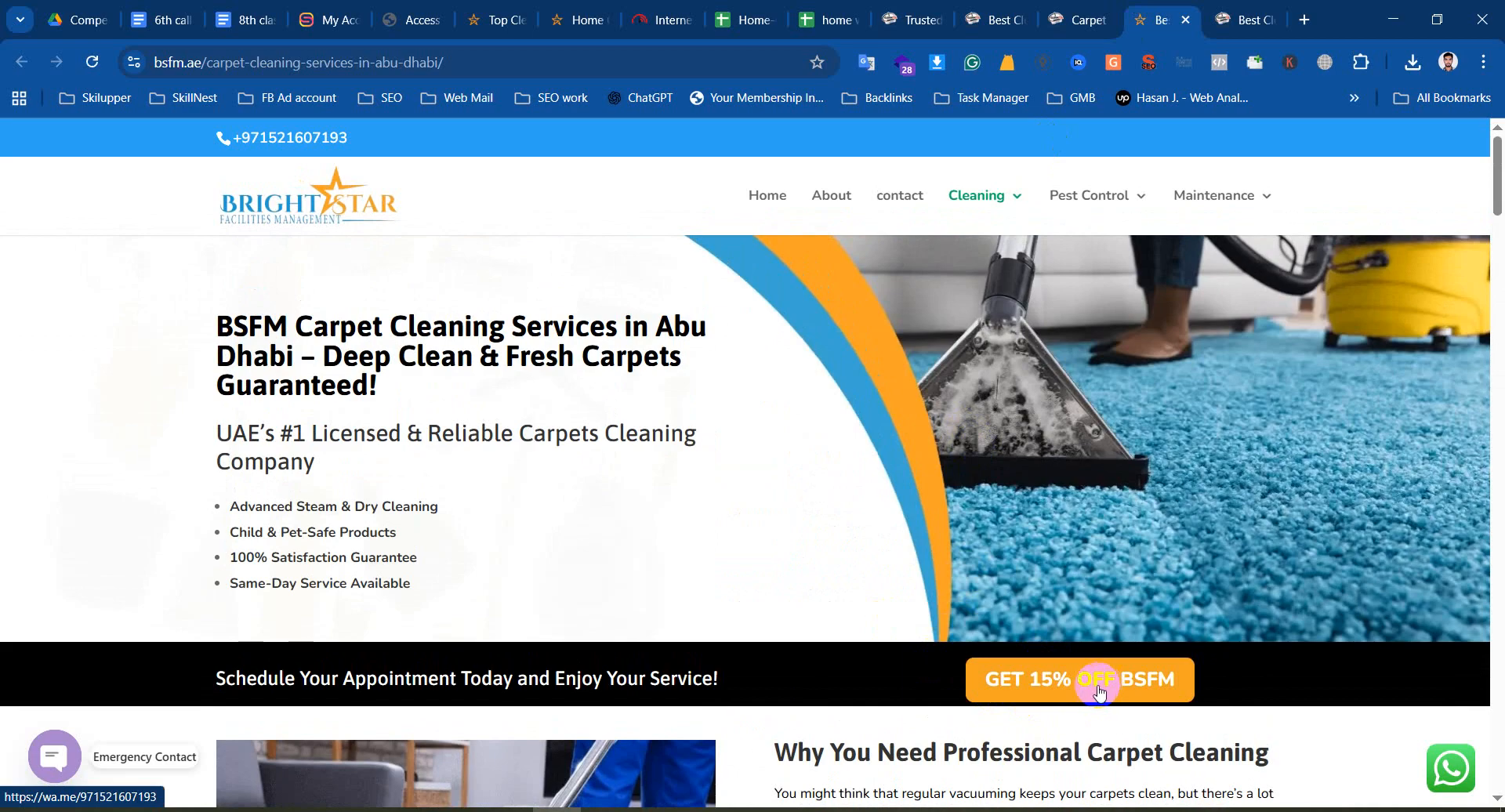
{"action": "left_click", "coordinate": [1078, 19]}
{"action": "scroll", "coordinate": [1154, 600], "scroll_direction": "down", "scroll_amount": 5}
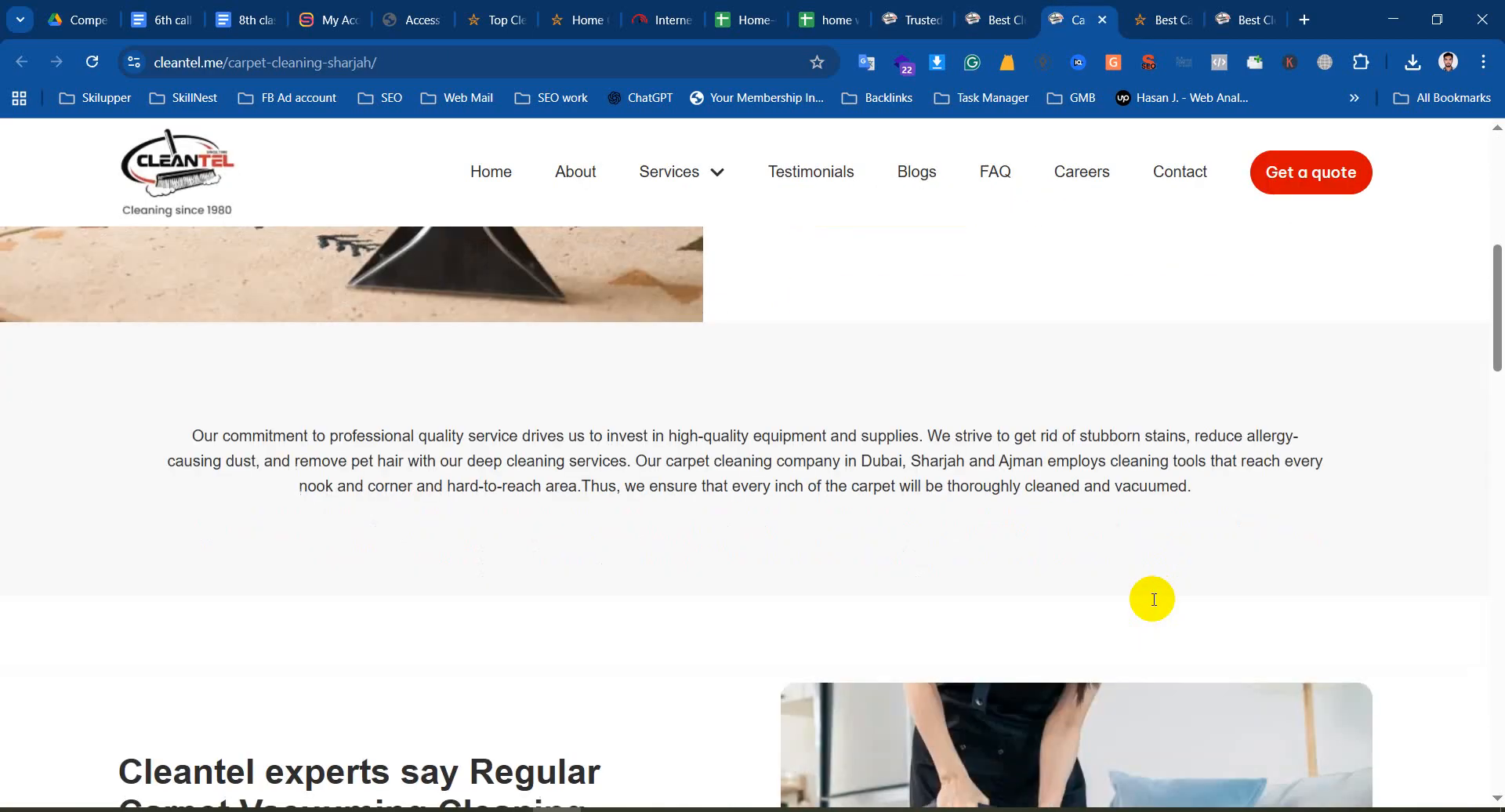
{"action": "scroll", "coordinate": [1154, 600], "scroll_direction": "down", "scroll_amount": 20}
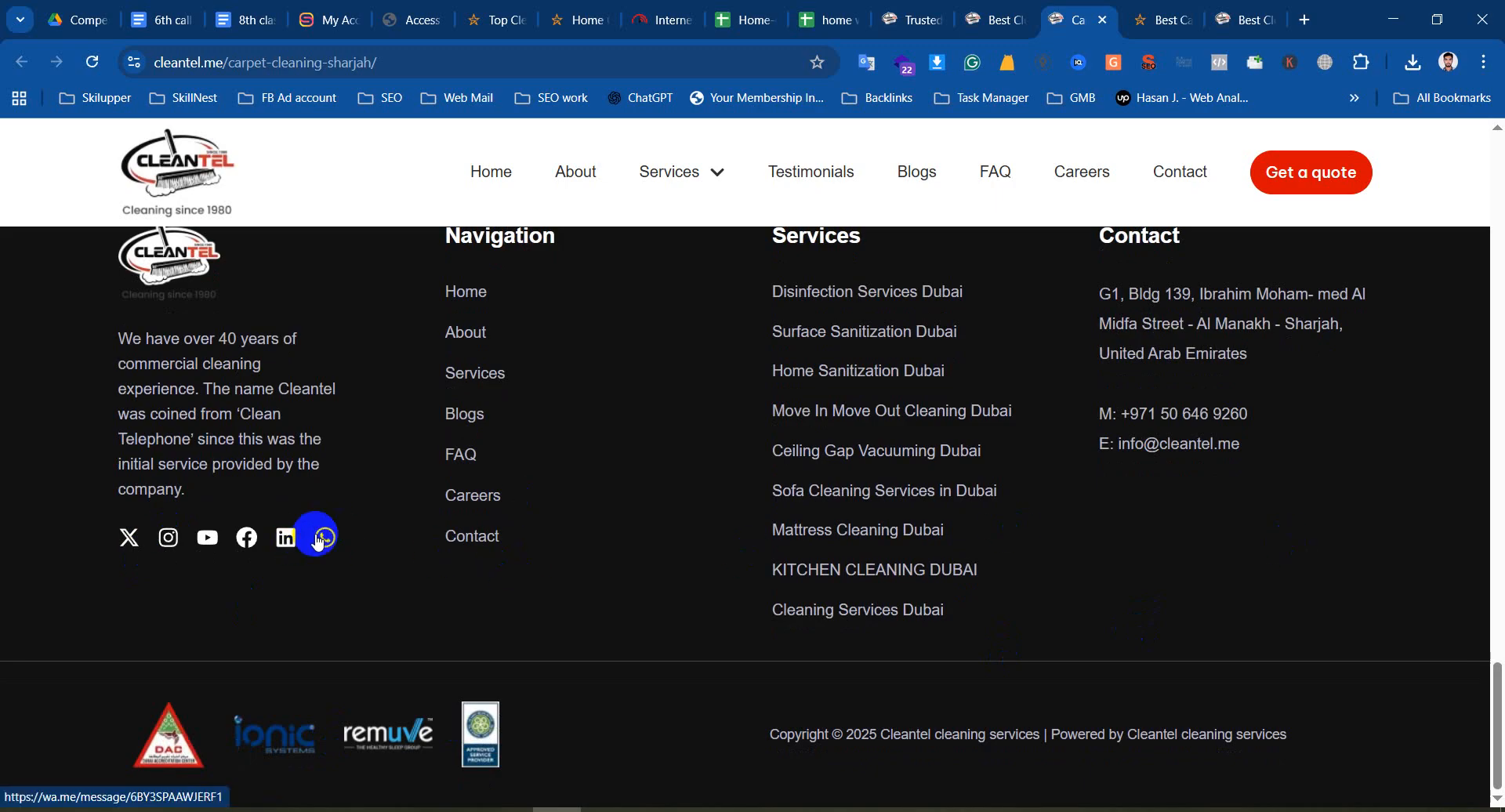
{"action": "scroll", "coordinate": [924, 470], "scroll_direction": "up", "scroll_amount": 11}
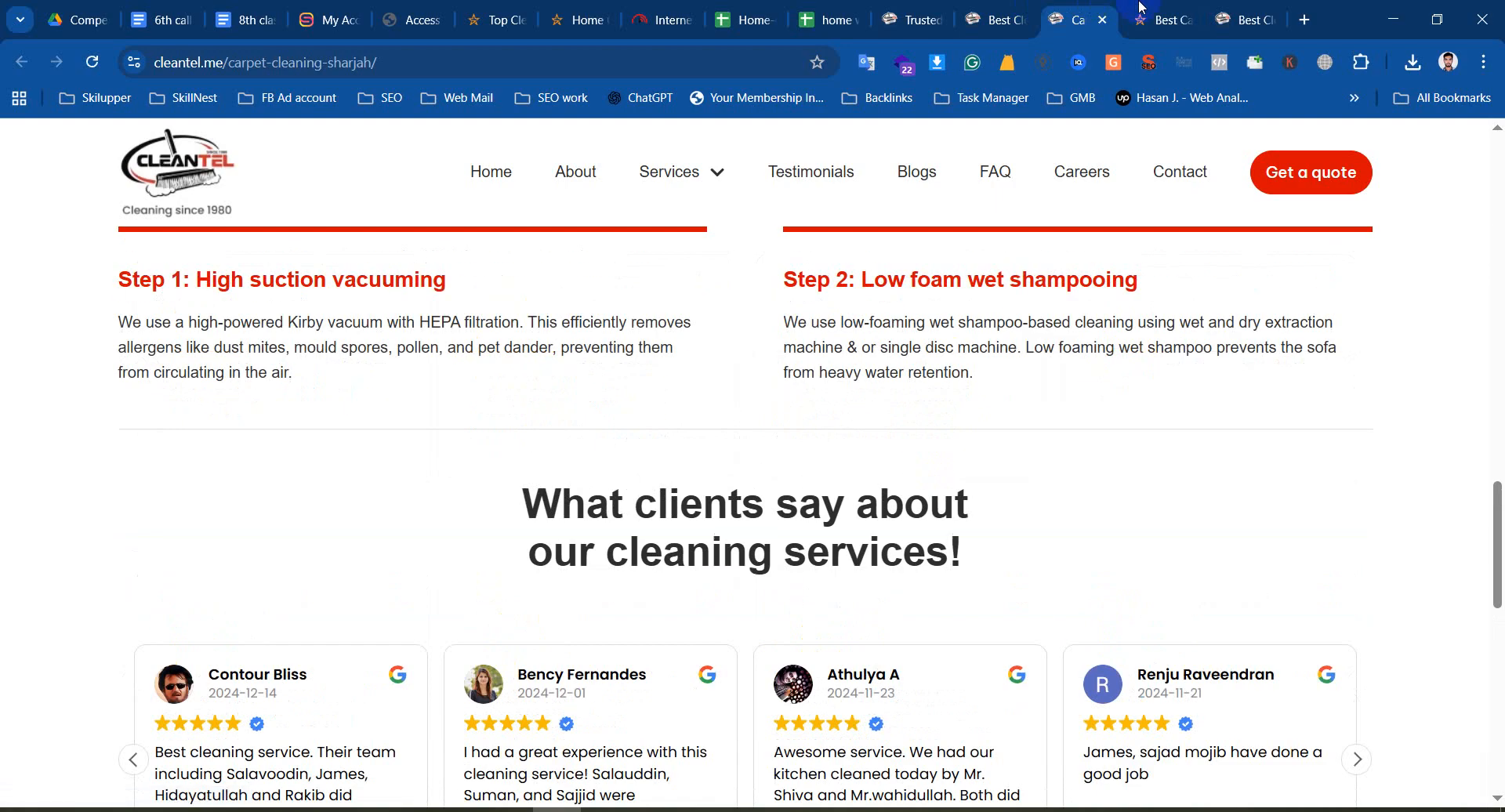
Check where the WhatsApp contact link on the bsfm.ae carpet page leads, and close the tab it opens
{"action": "left_click", "coordinate": [1160, 11]}
{"action": "left_click", "coordinate": [1451, 767]}
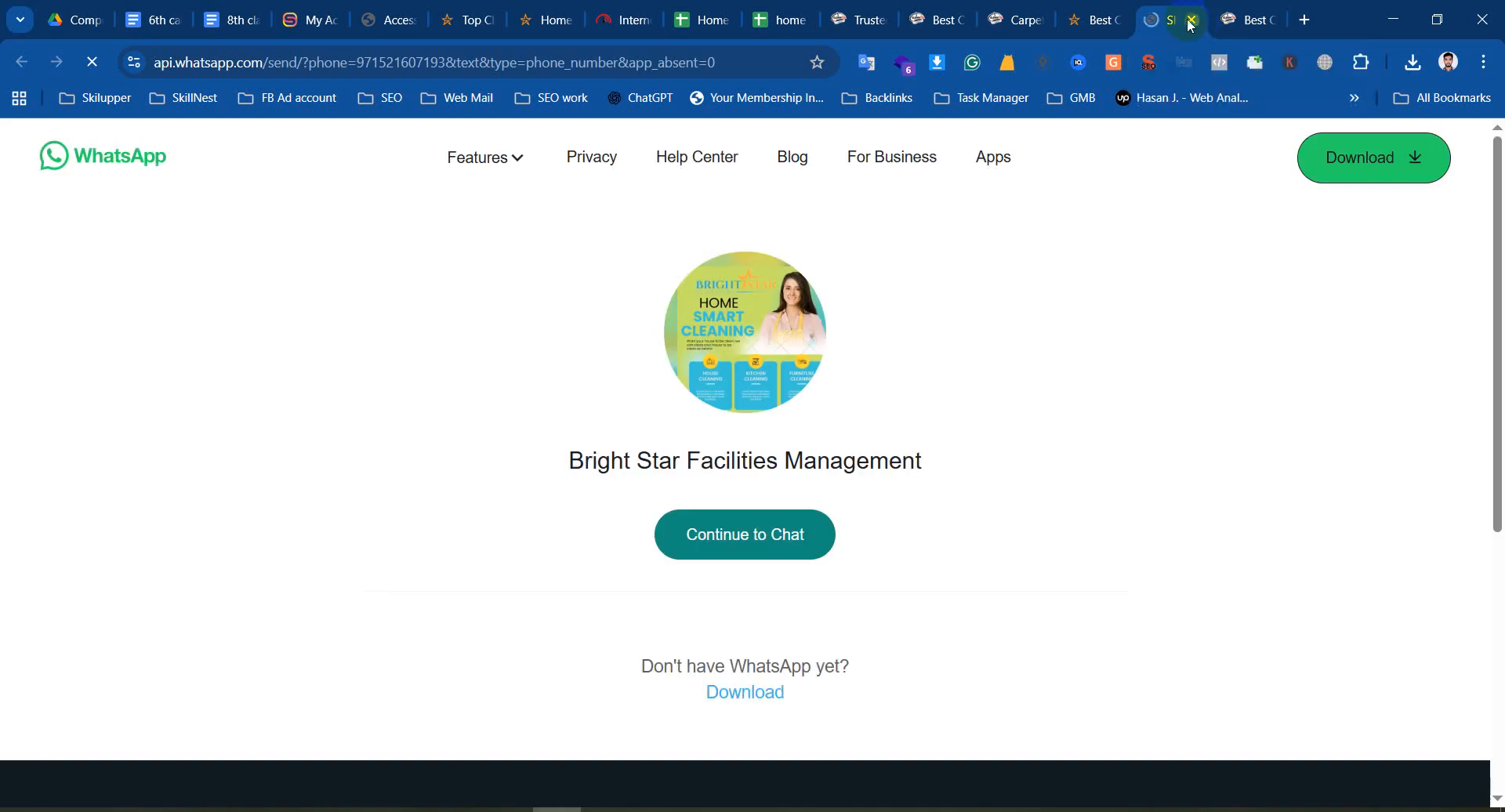
{"action": "left_click", "coordinate": [1191, 21]}
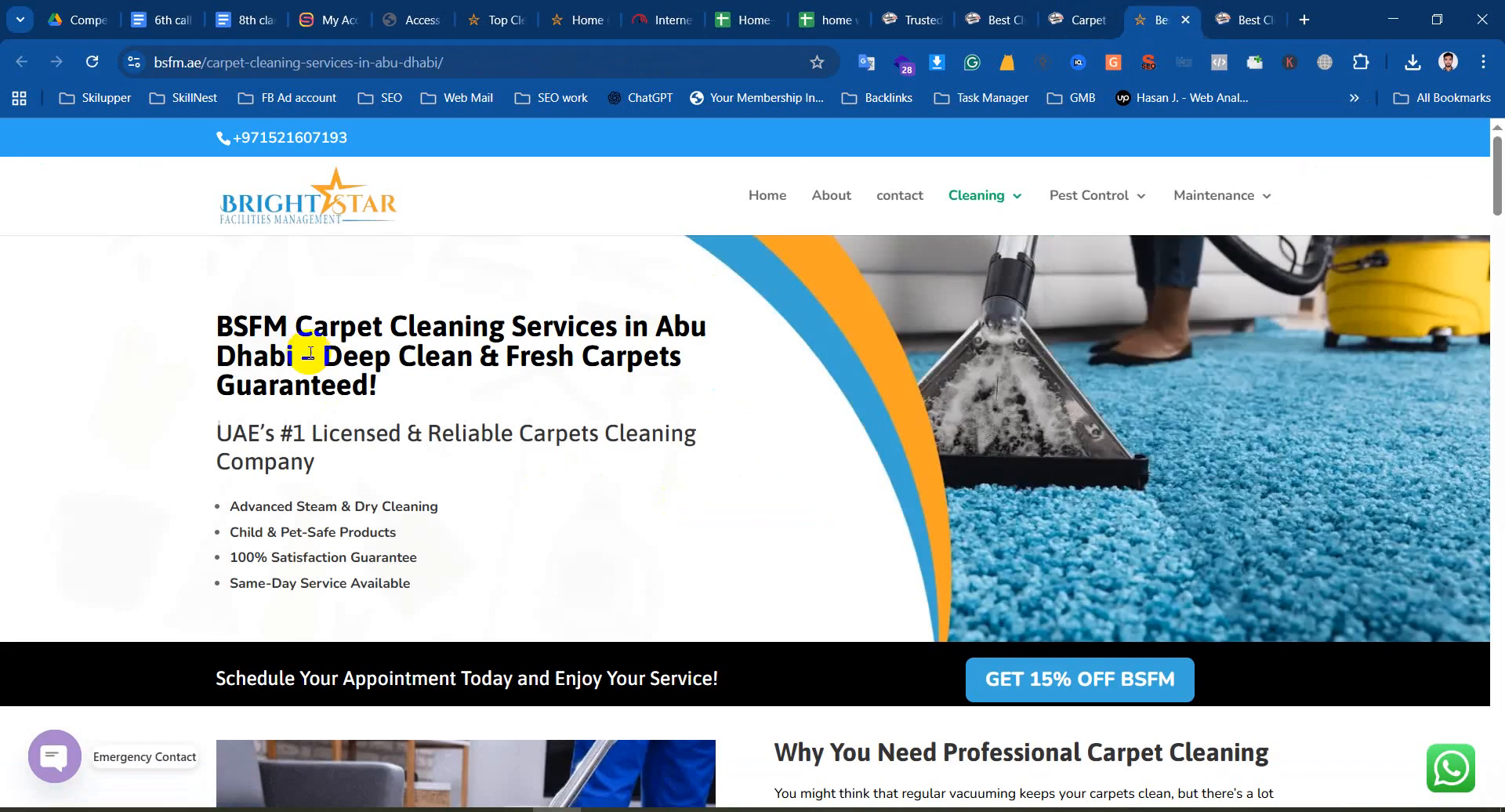
Compare Cleantel's carpet page with the headline, selling points, benefits and service sections of the bsfm.ae carpet page
{"action": "left_click", "coordinate": [1076, 20]}
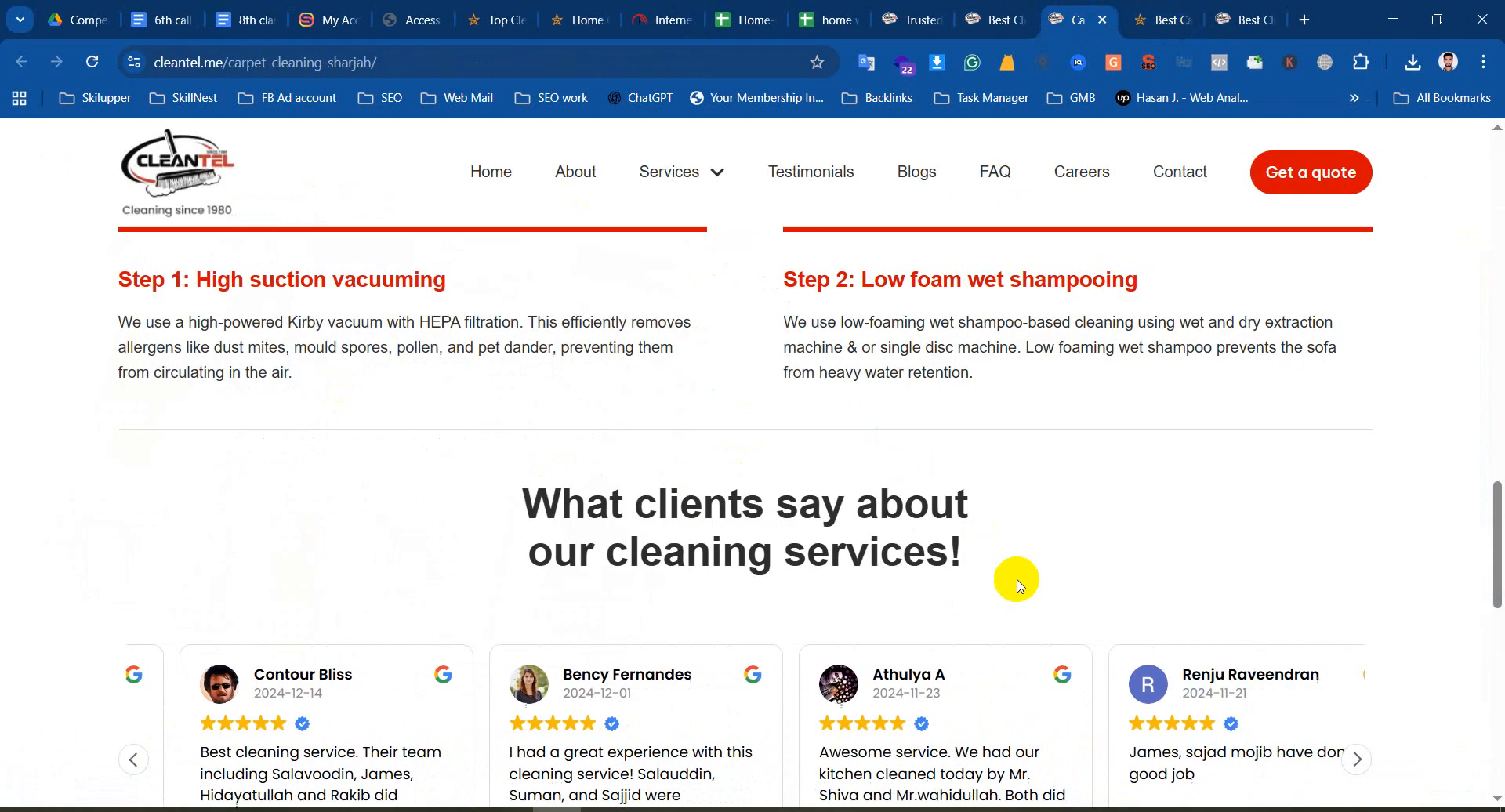
{"action": "scroll", "coordinate": [1014, 581], "scroll_direction": "down", "scroll_amount": 5}
{"action": "scroll", "coordinate": [1019, 583], "scroll_direction": "up", "scroll_amount": 20}
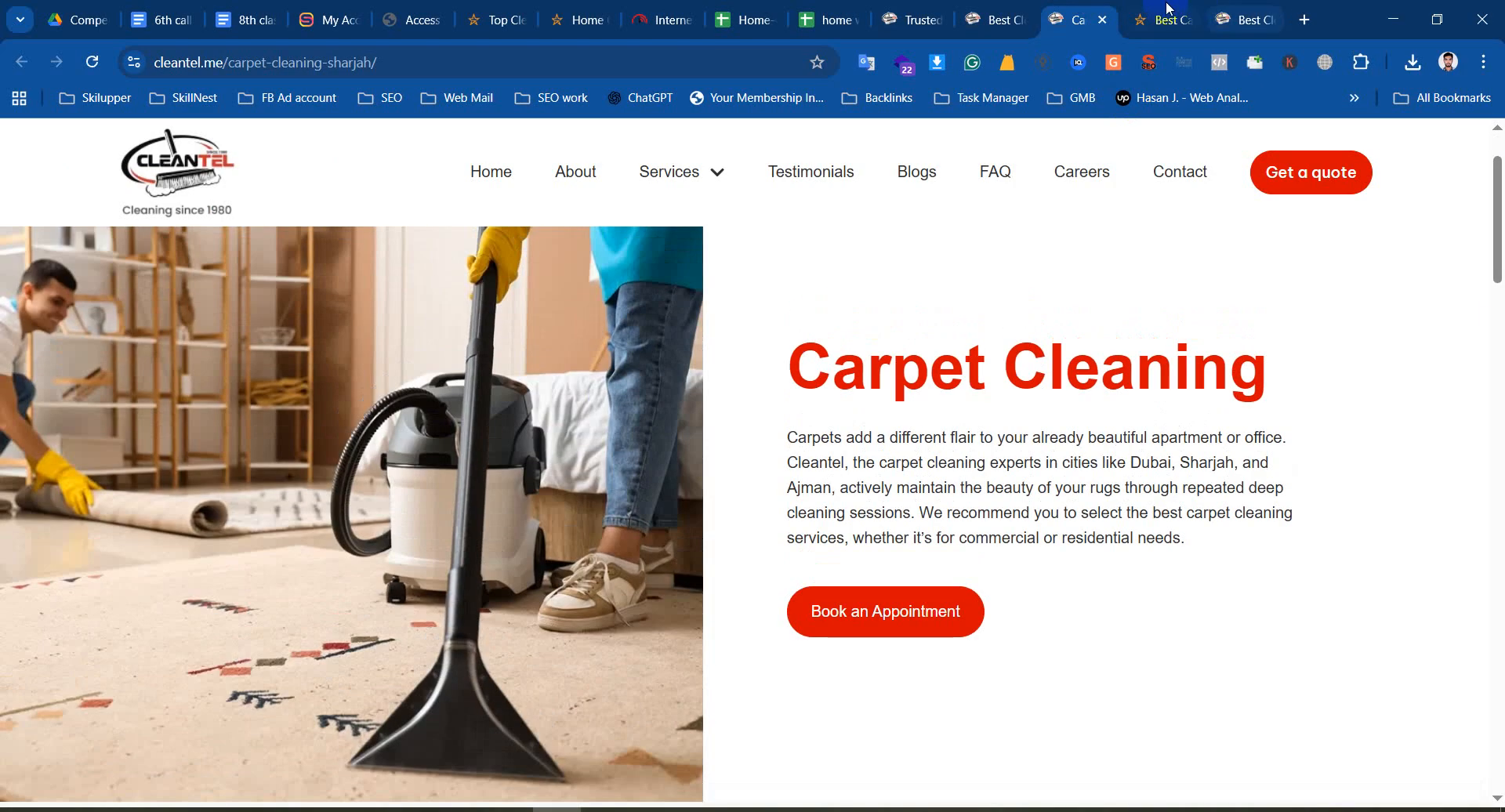
{"action": "left_click", "coordinate": [1165, 17]}
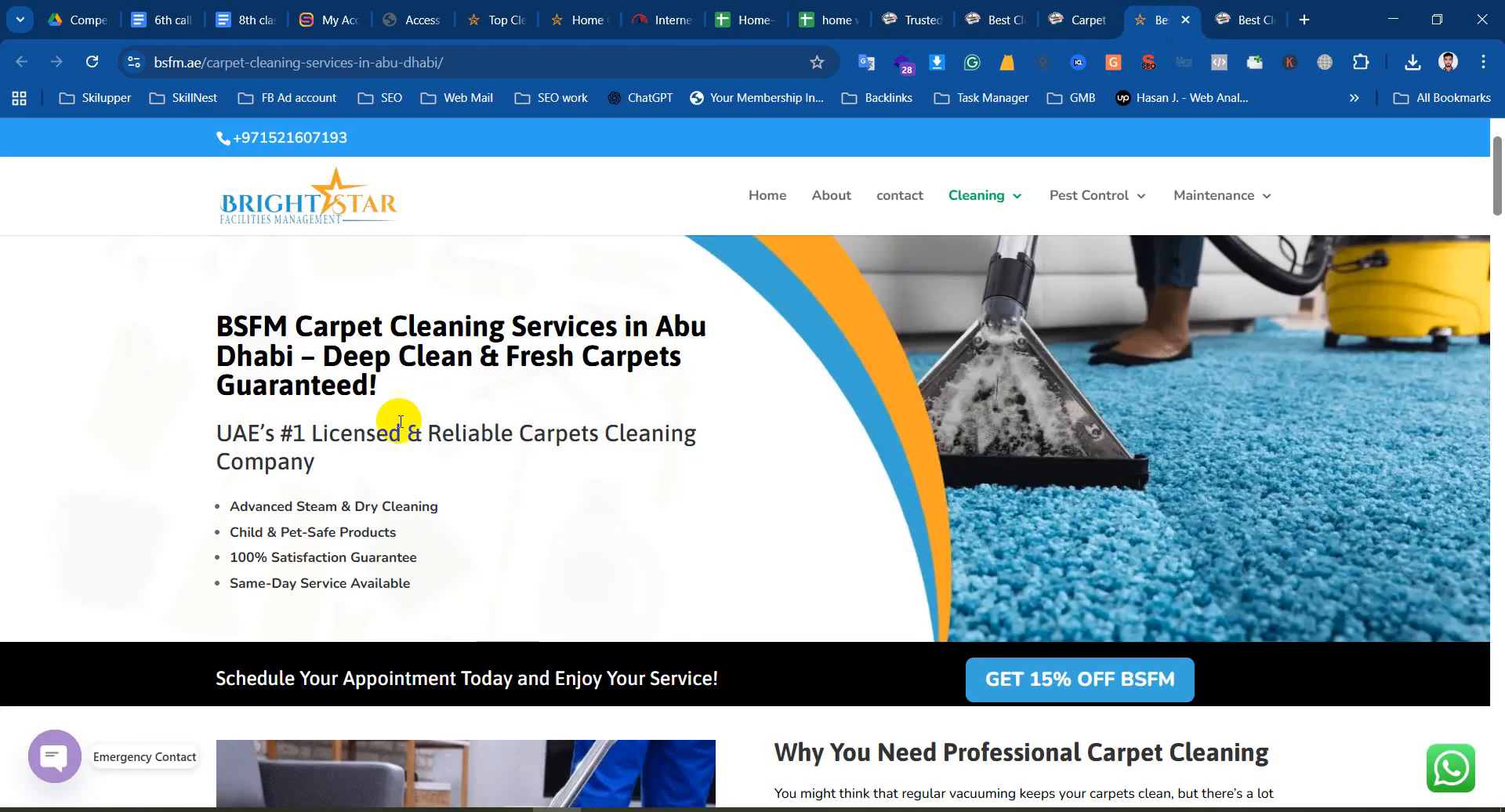
{"action": "left_click_drag", "start_coordinate": [227, 308], "coordinate": [439, 579]}
{"action": "left_click", "coordinate": [465, 555]}
{"action": "scroll", "coordinate": [463, 551], "scroll_direction": "down", "scroll_amount": 5}
{"action": "scroll", "coordinate": [882, 416], "scroll_direction": "down", "scroll_amount": 5}
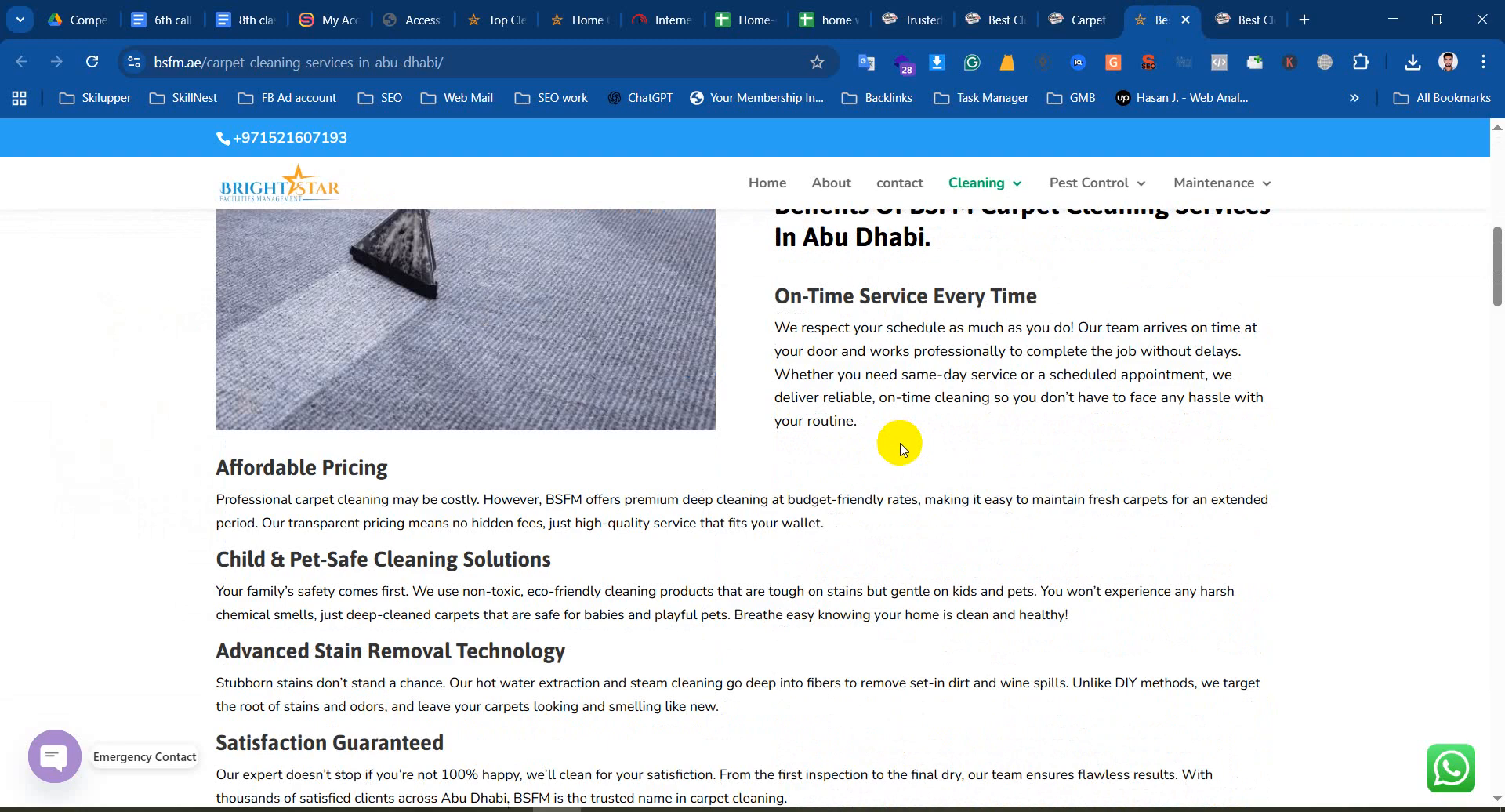
{"action": "scroll", "coordinate": [900, 443], "scroll_direction": "down", "scroll_amount": 3}
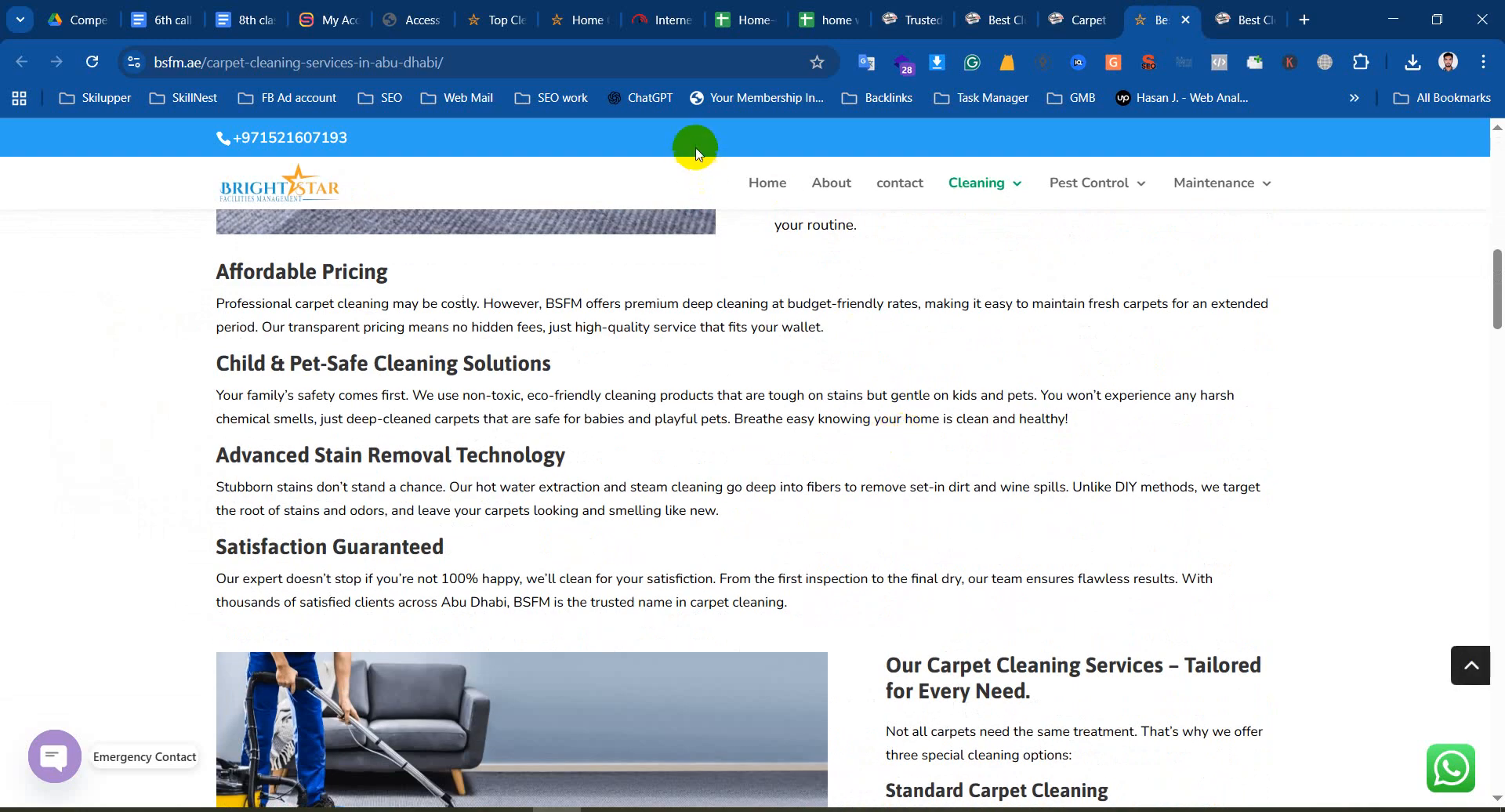
{"action": "scroll", "coordinate": [872, 445], "scroll_direction": "down", "scroll_amount": 4}
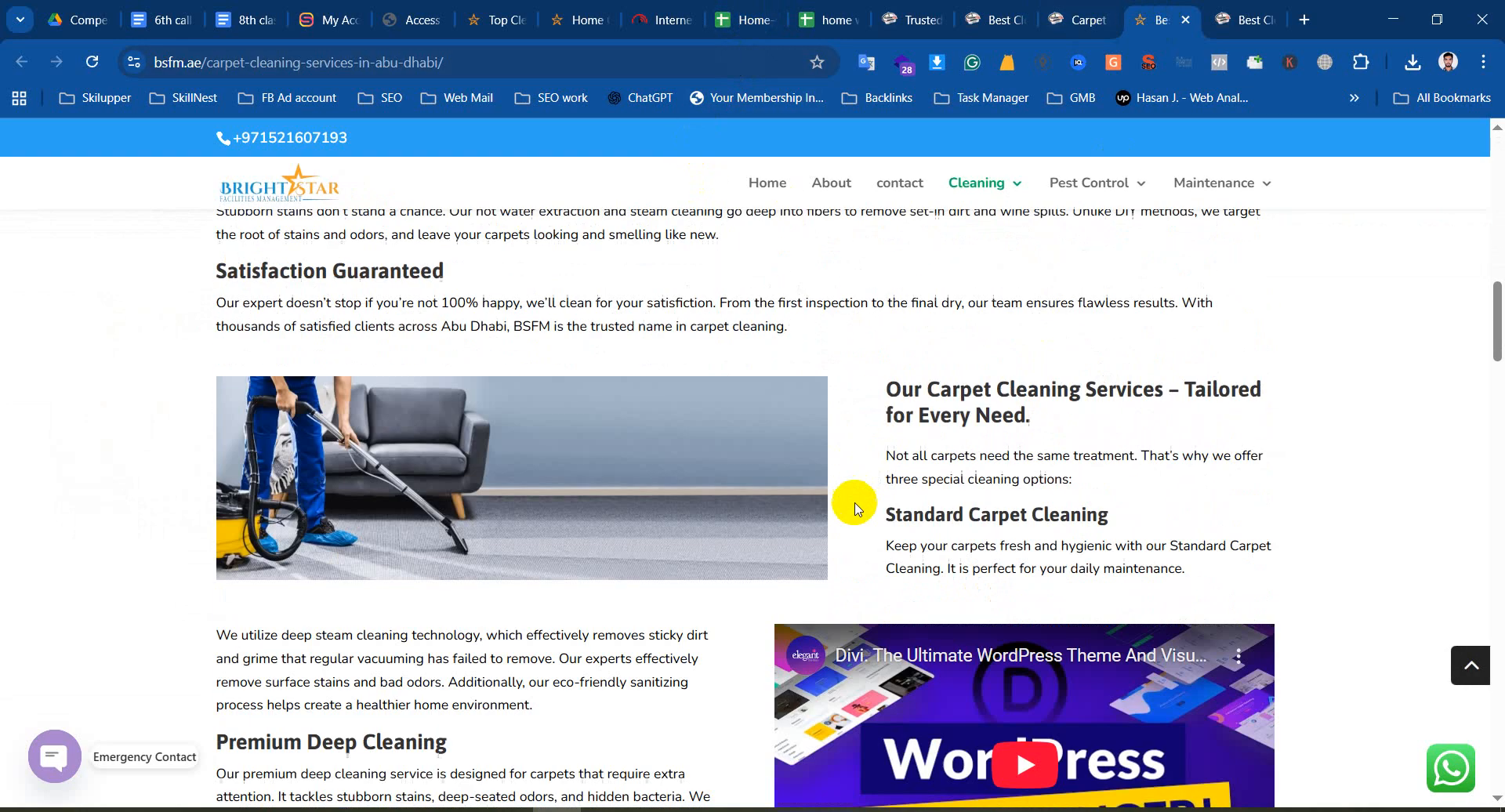
Review the service options on the bsfm.ae carpet page and highlight its headline, subheading and four selling points
{"action": "scroll", "coordinate": [902, 509], "scroll_direction": "down", "scroll_amount": 3}
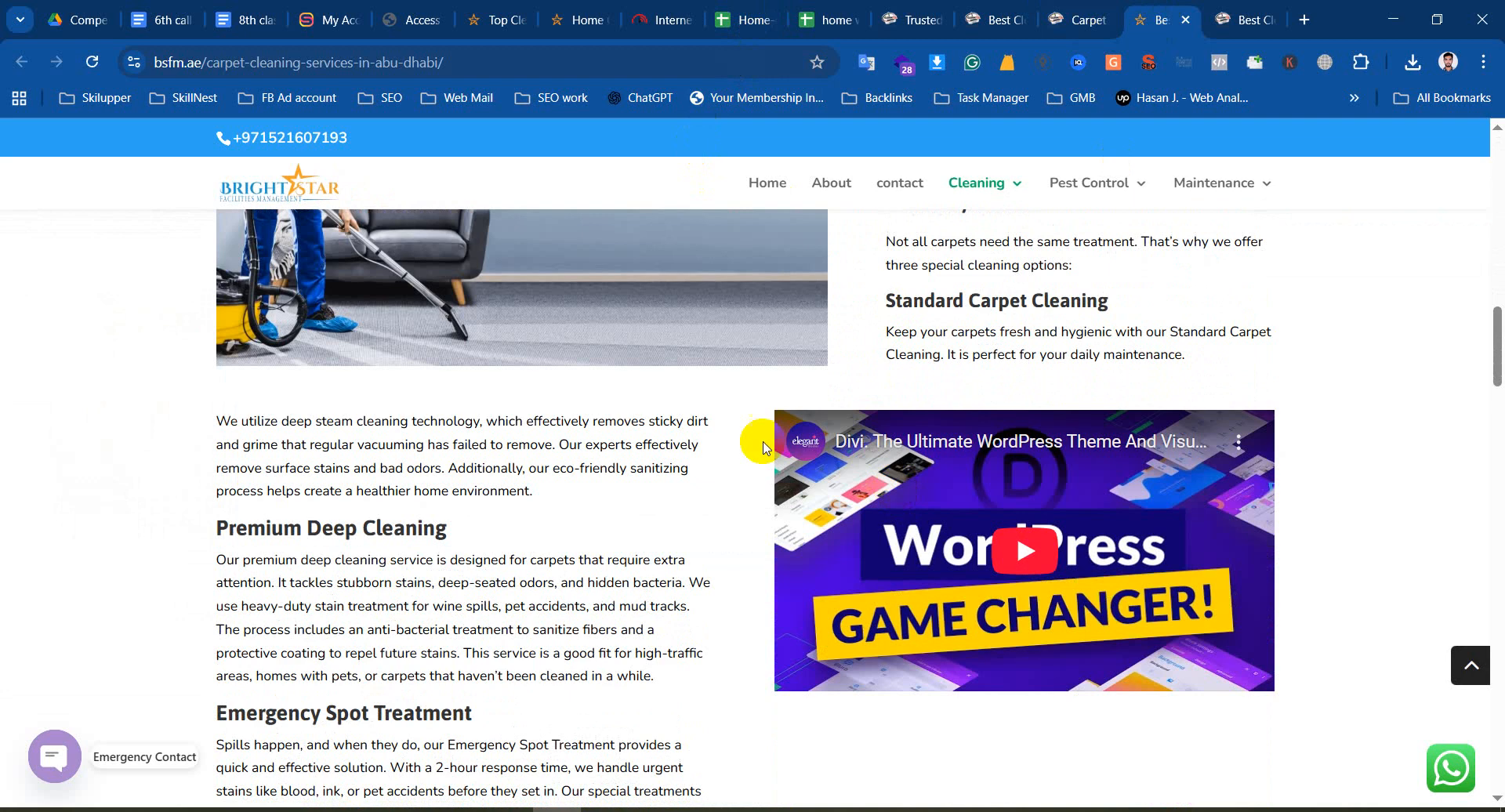
{"action": "scroll", "coordinate": [1004, 380], "scroll_direction": "up", "scroll_amount": 18}
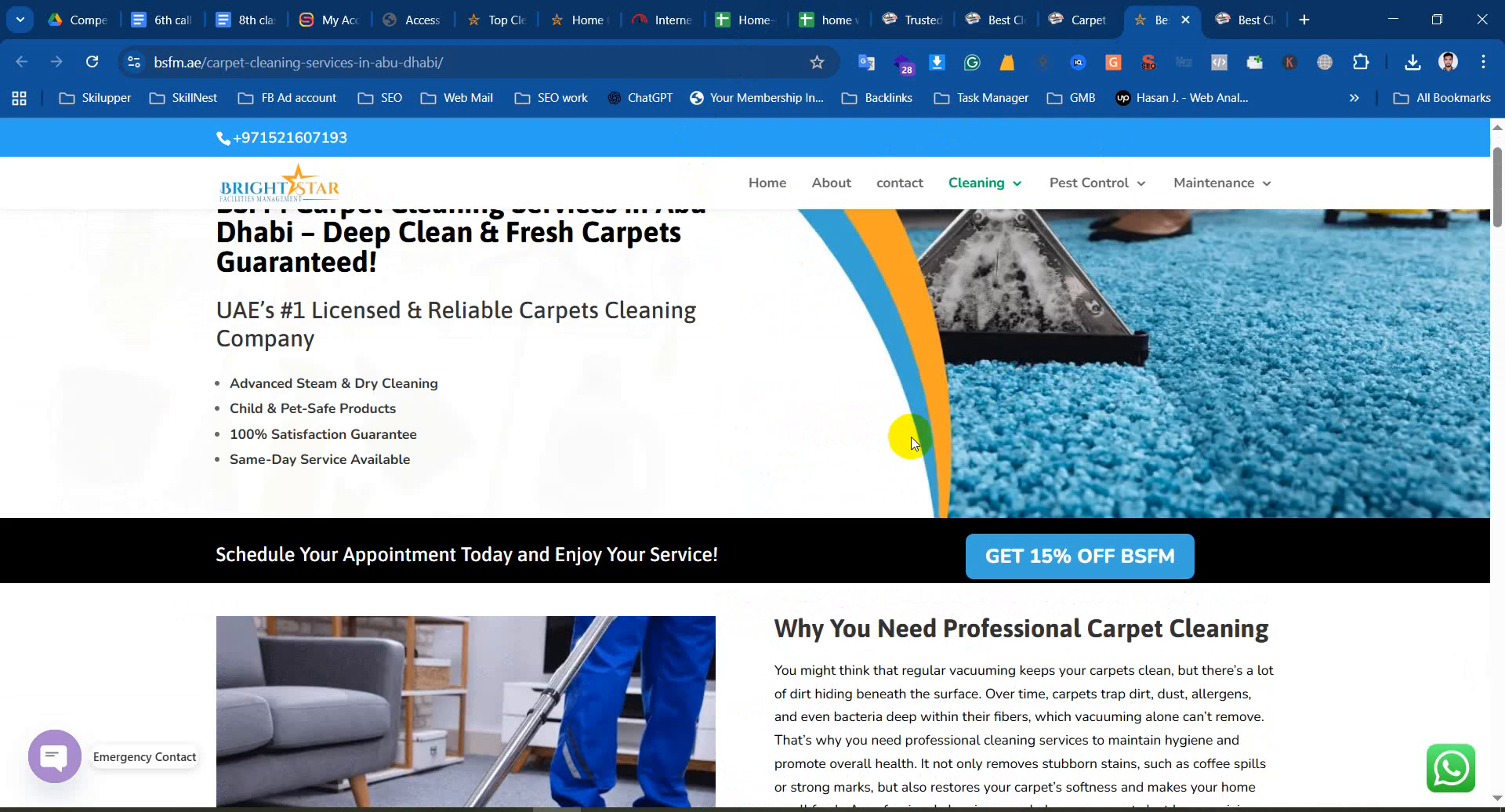
{"action": "scroll", "coordinate": [912, 443], "scroll_direction": "up", "scroll_amount": 2}
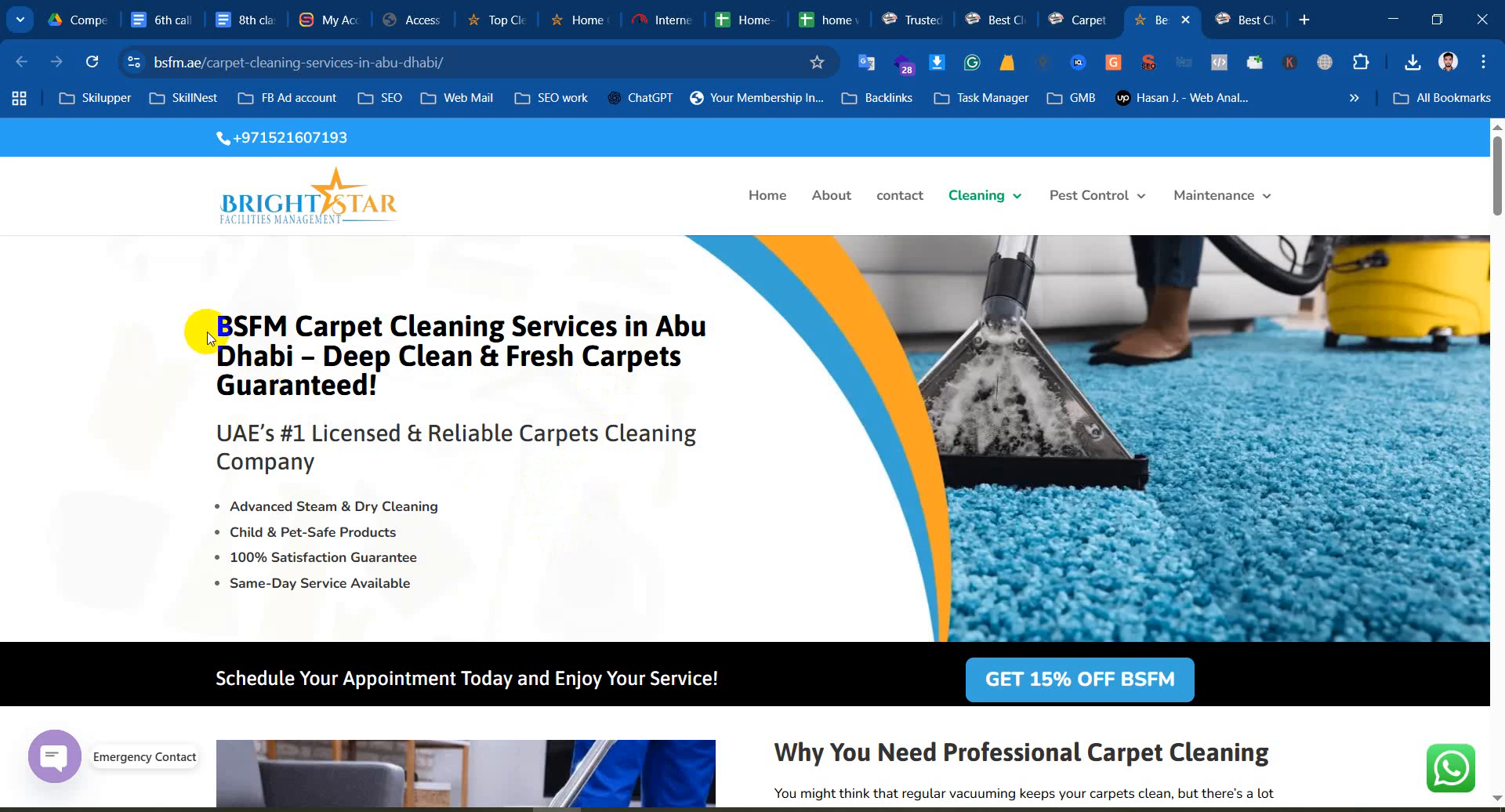
{"action": "left_click_drag", "start_coordinate": [208, 338], "coordinate": [424, 576]}
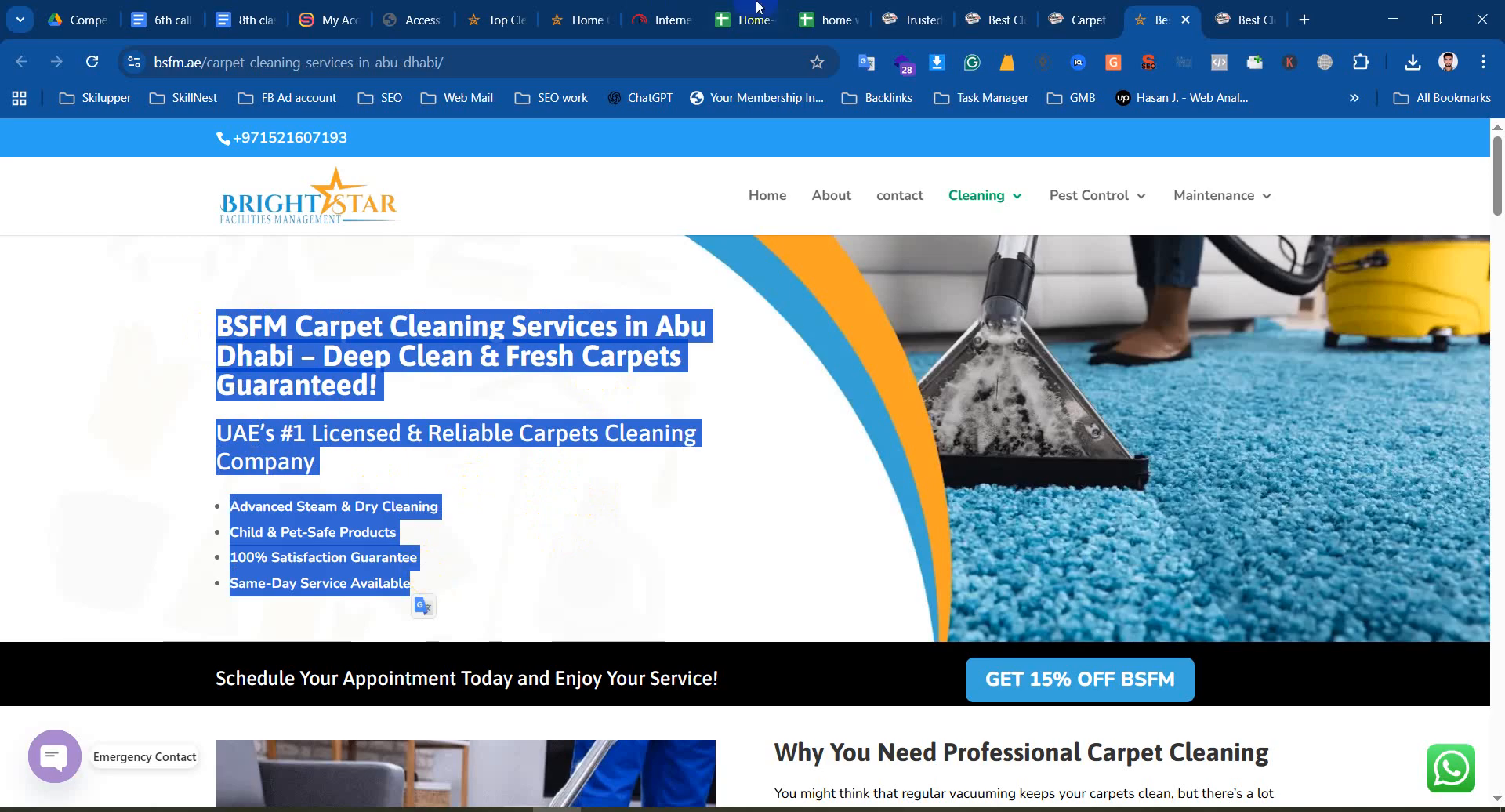
{"action": "left_click", "coordinate": [851, 9]}
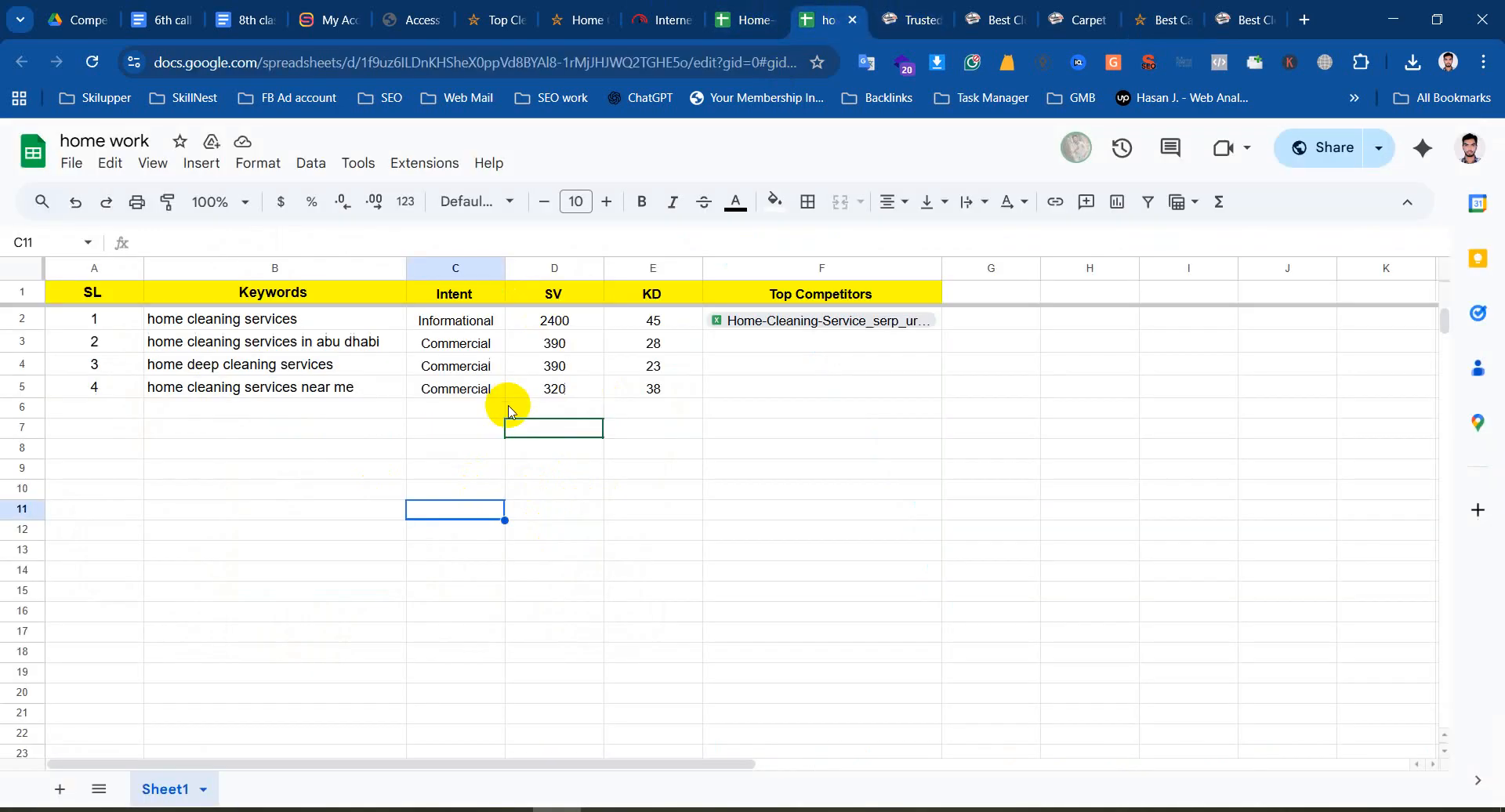
{"action": "left_click", "coordinate": [527, 468]}
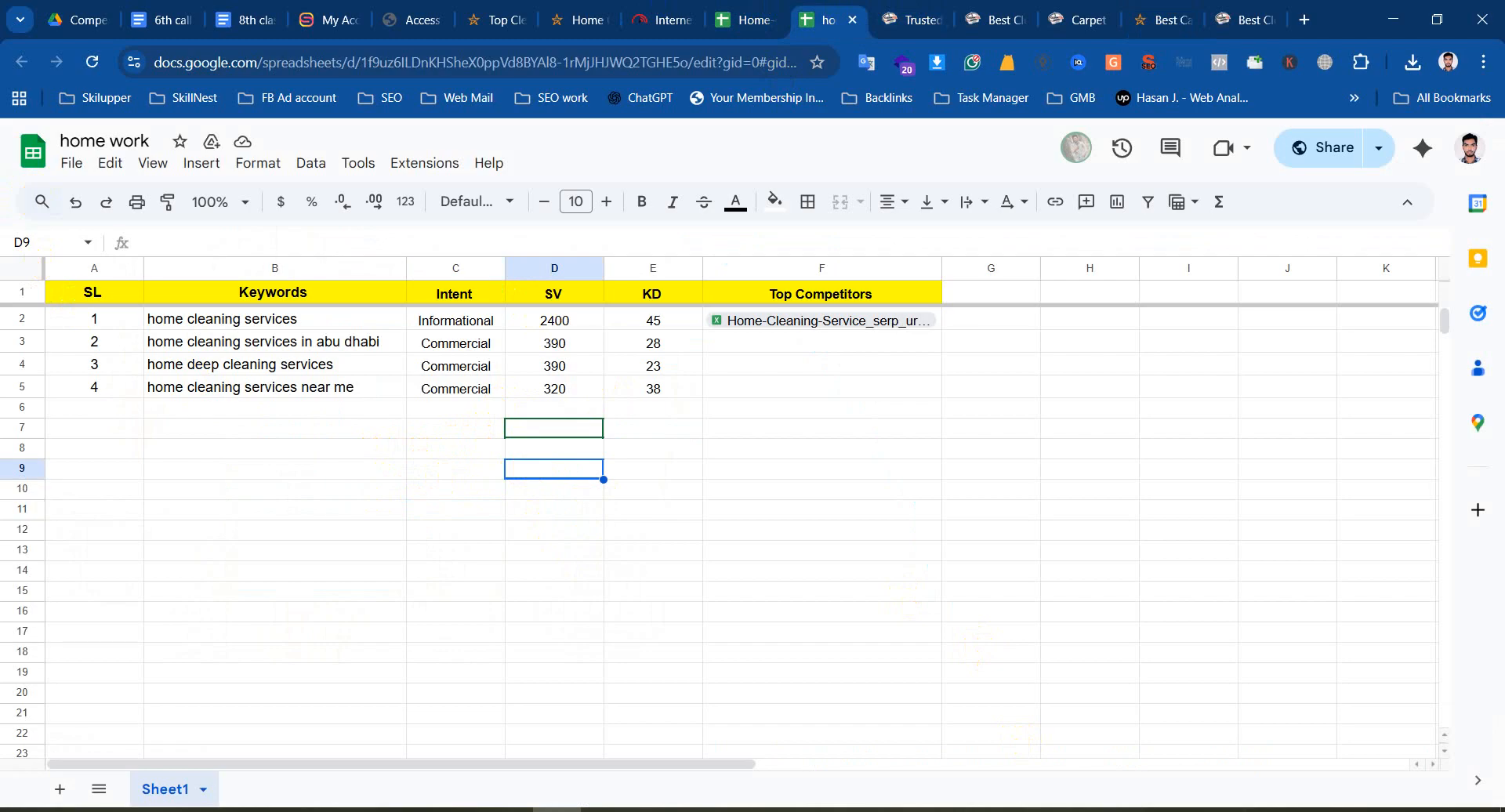
{"action": "key", "text": "Print"}
{"action": "left_click_drag", "start_coordinate": [39, 92], "coordinate": [1192, 537]}
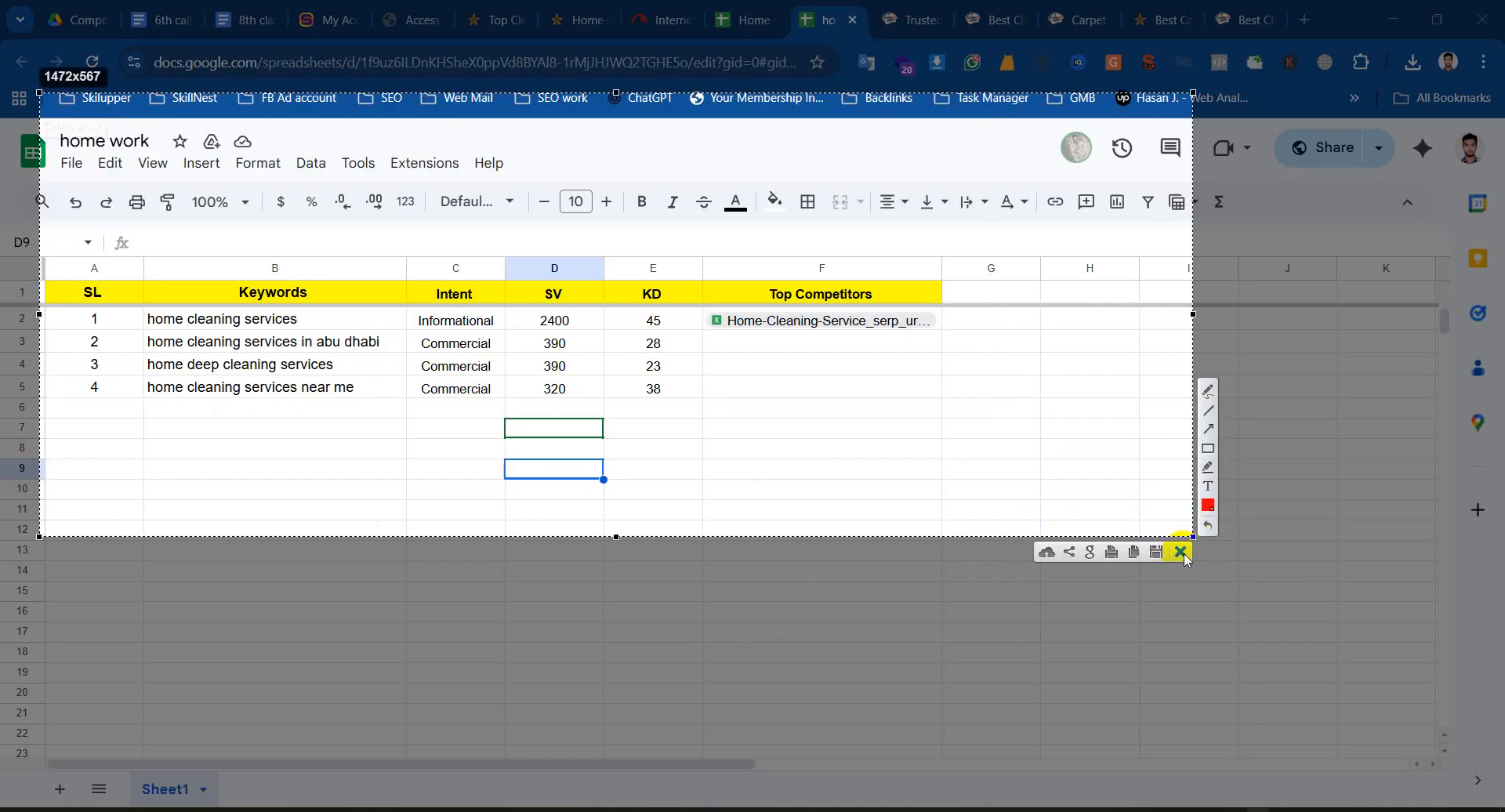
{"action": "left_click", "coordinate": [1180, 553]}
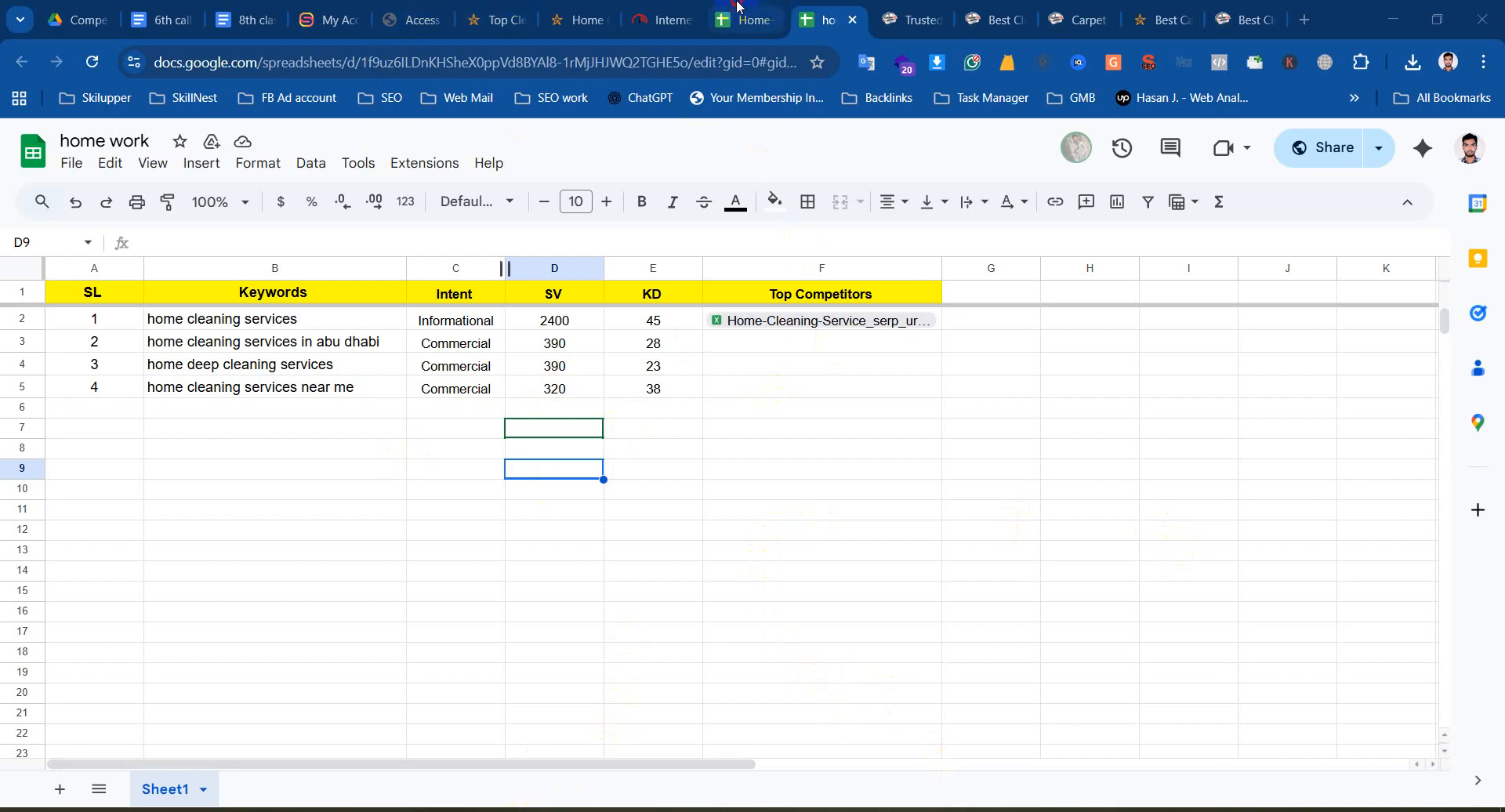
Open the Home-Cleaning-Service SERP sheet and widen its URL column
{"action": "left_click", "coordinate": [737, 6]}
{"action": "left_click", "coordinate": [550, 333]}
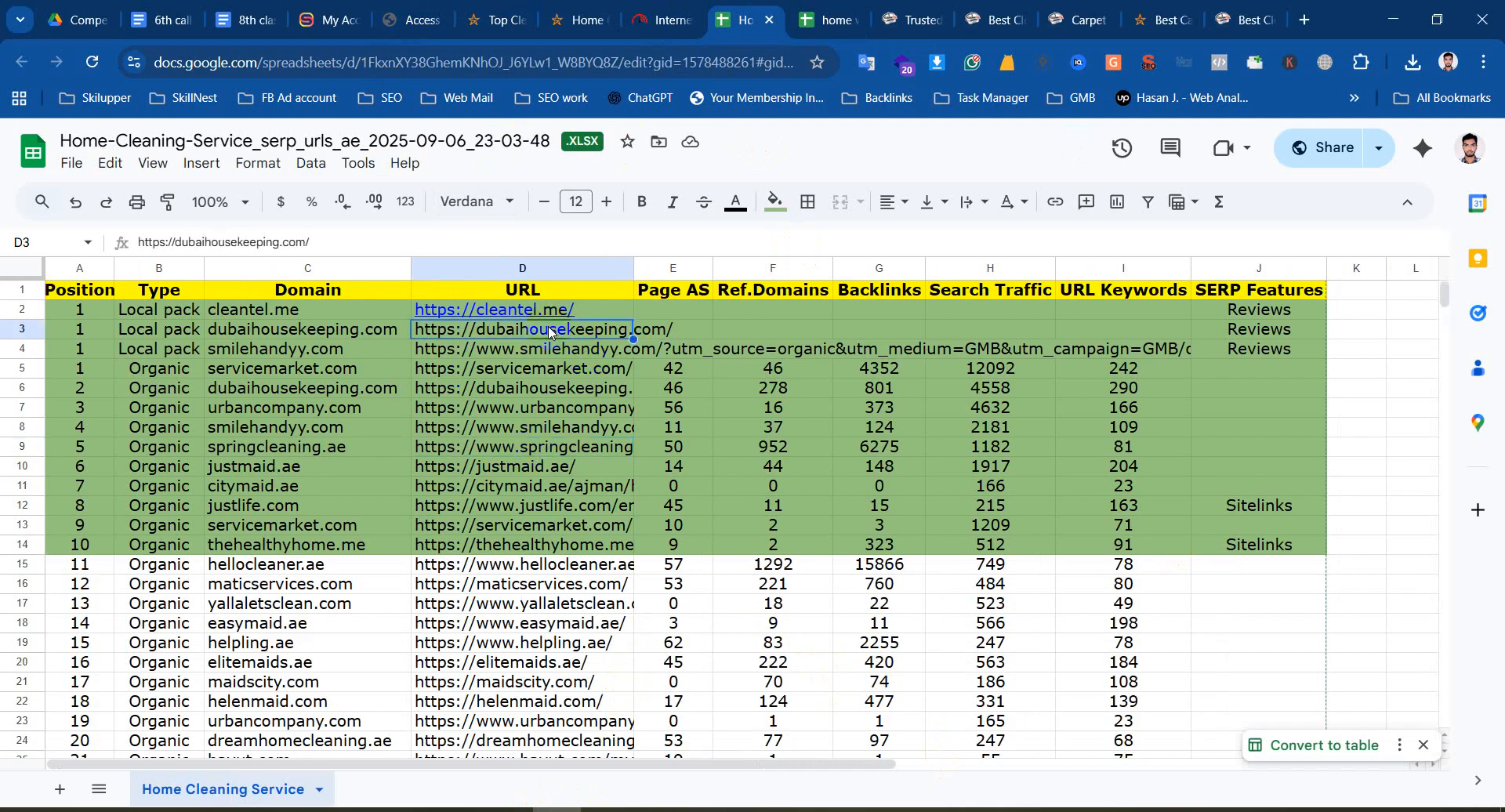
{"action": "left_click", "coordinate": [310, 335]}
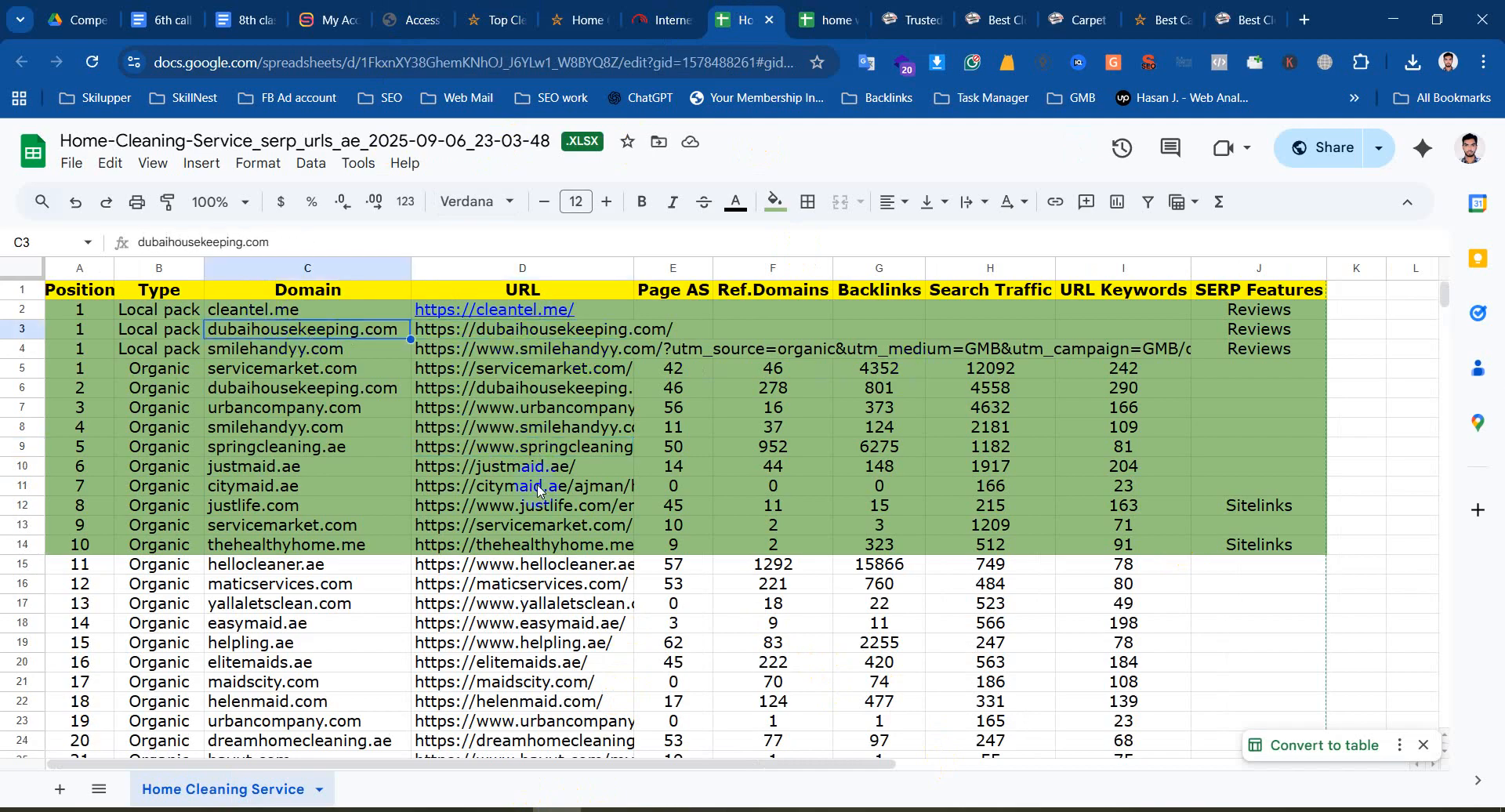
{"action": "left_click_drag", "start_coordinate": [627, 272], "coordinate": [754, 340]}
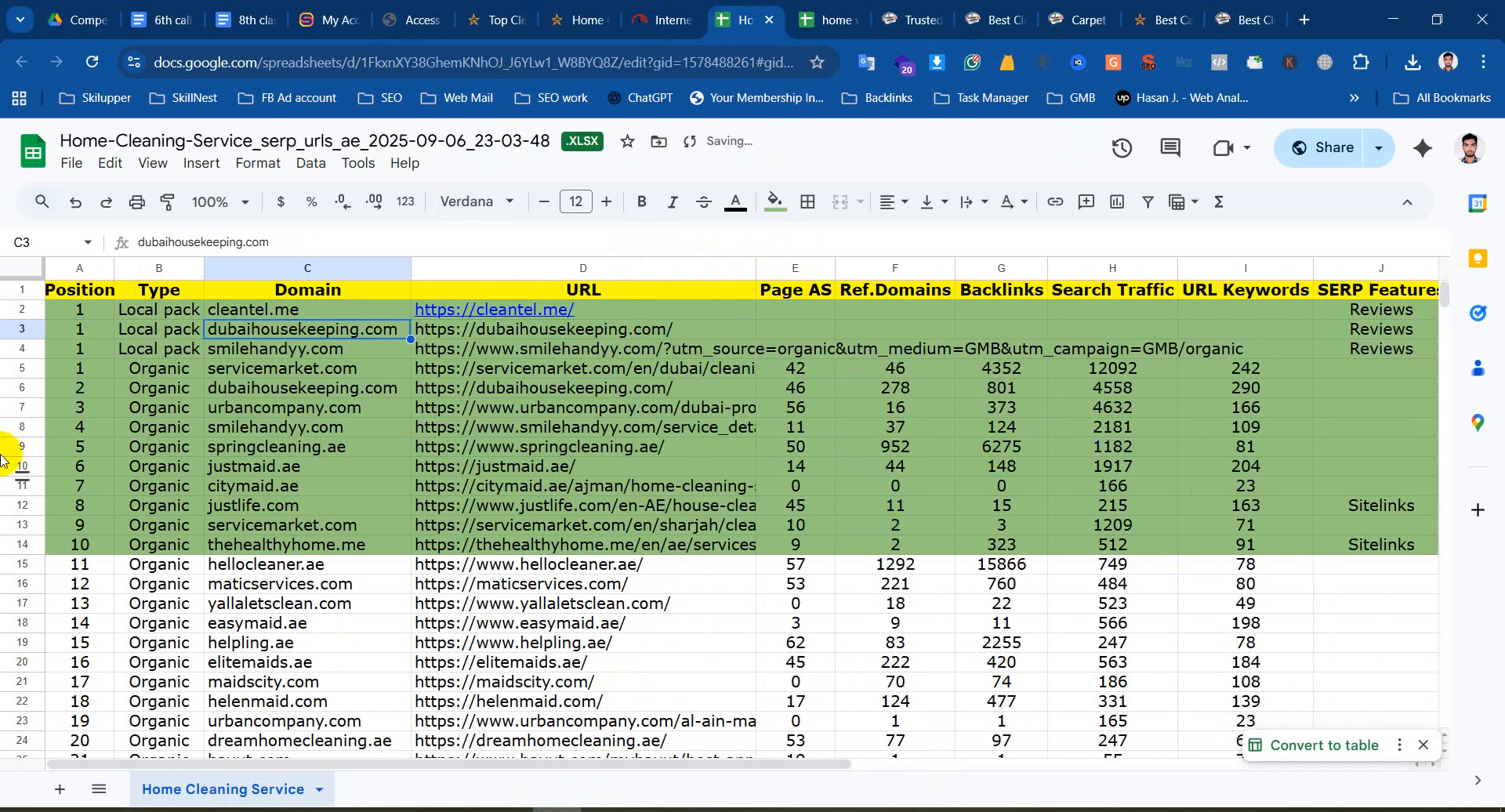
Examine the position, type and domain of the local pack competitors cleantel.me, dubaihousekeeping.com and smilehandyy.com
{"action": "left_click", "coordinate": [98, 313]}
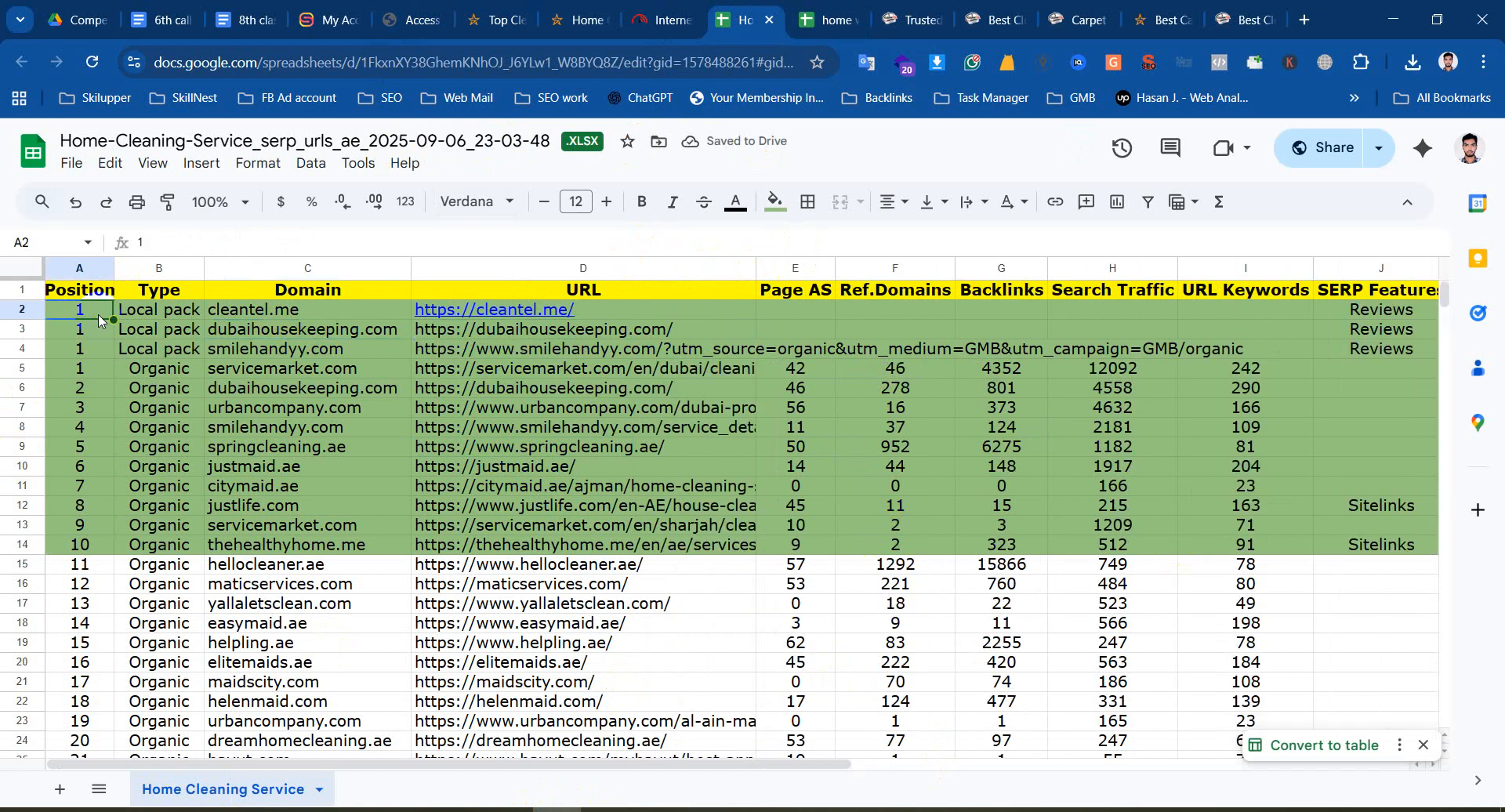
{"action": "left_click", "coordinate": [327, 316]}
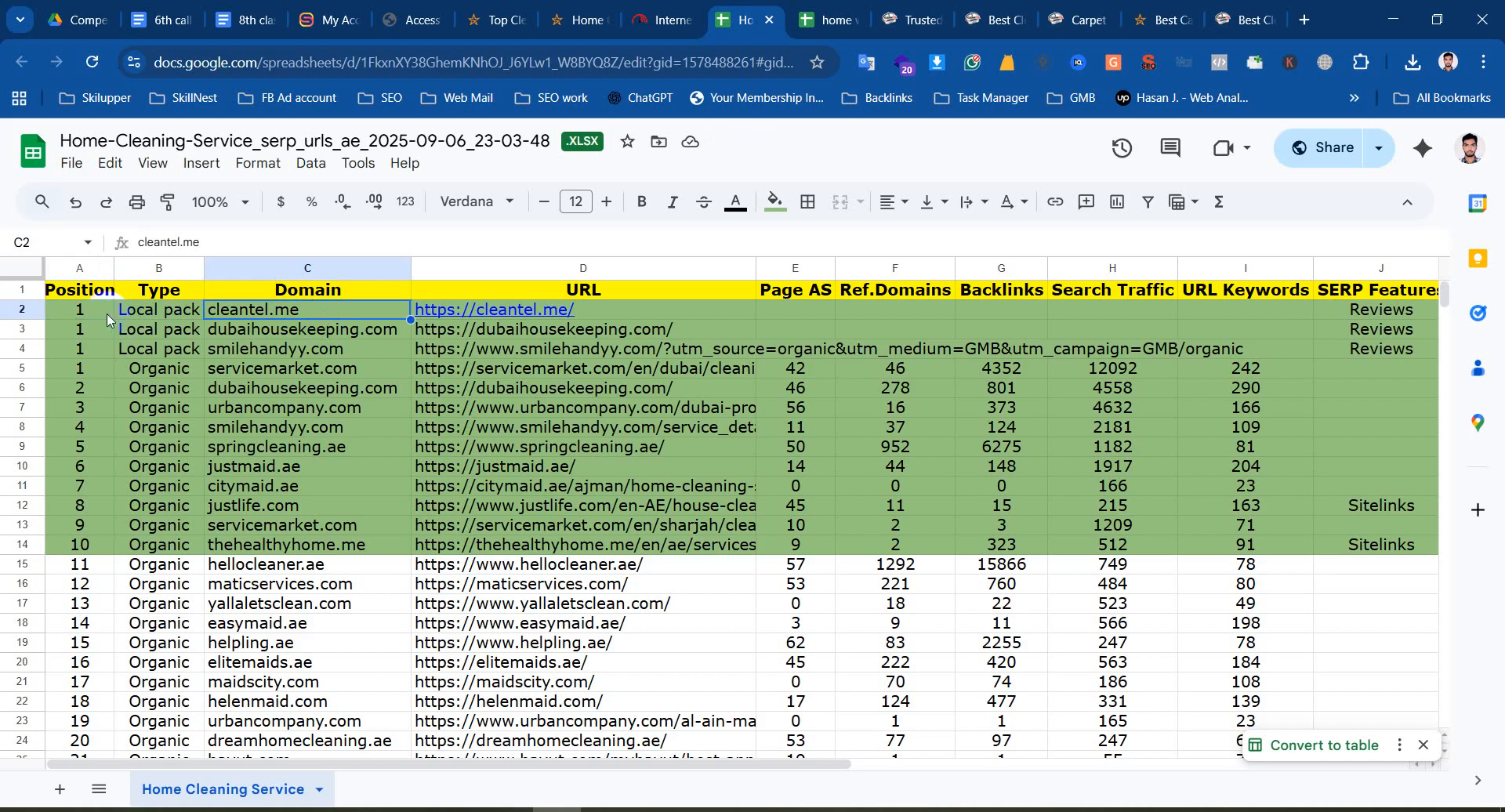
{"action": "left_click", "coordinate": [107, 313]}
{"action": "left_click", "coordinate": [166, 315]}
{"action": "left_click", "coordinate": [139, 326]}
{"action": "left_click", "coordinate": [315, 349]}
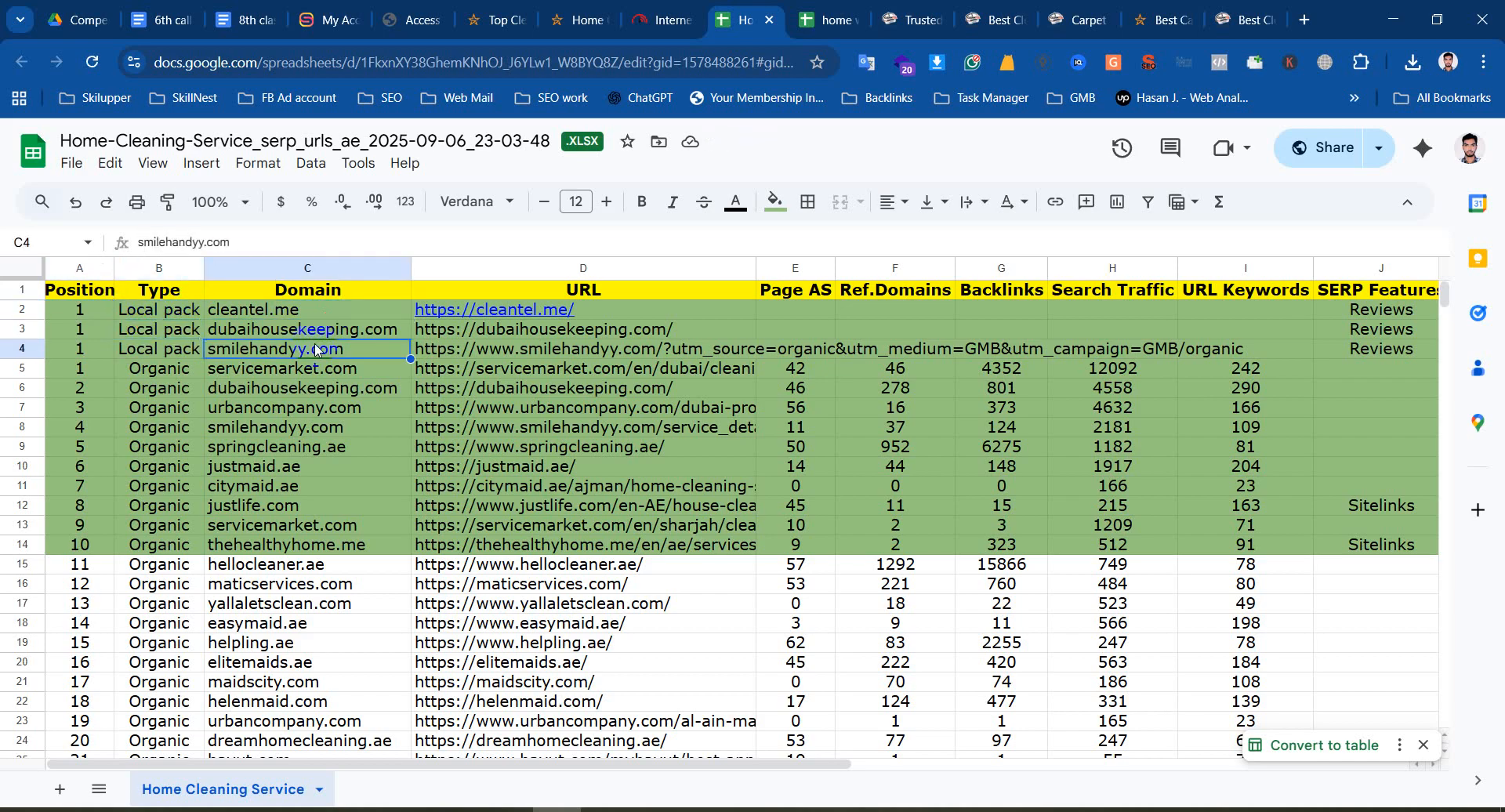
{"action": "left_click", "coordinate": [316, 337]}
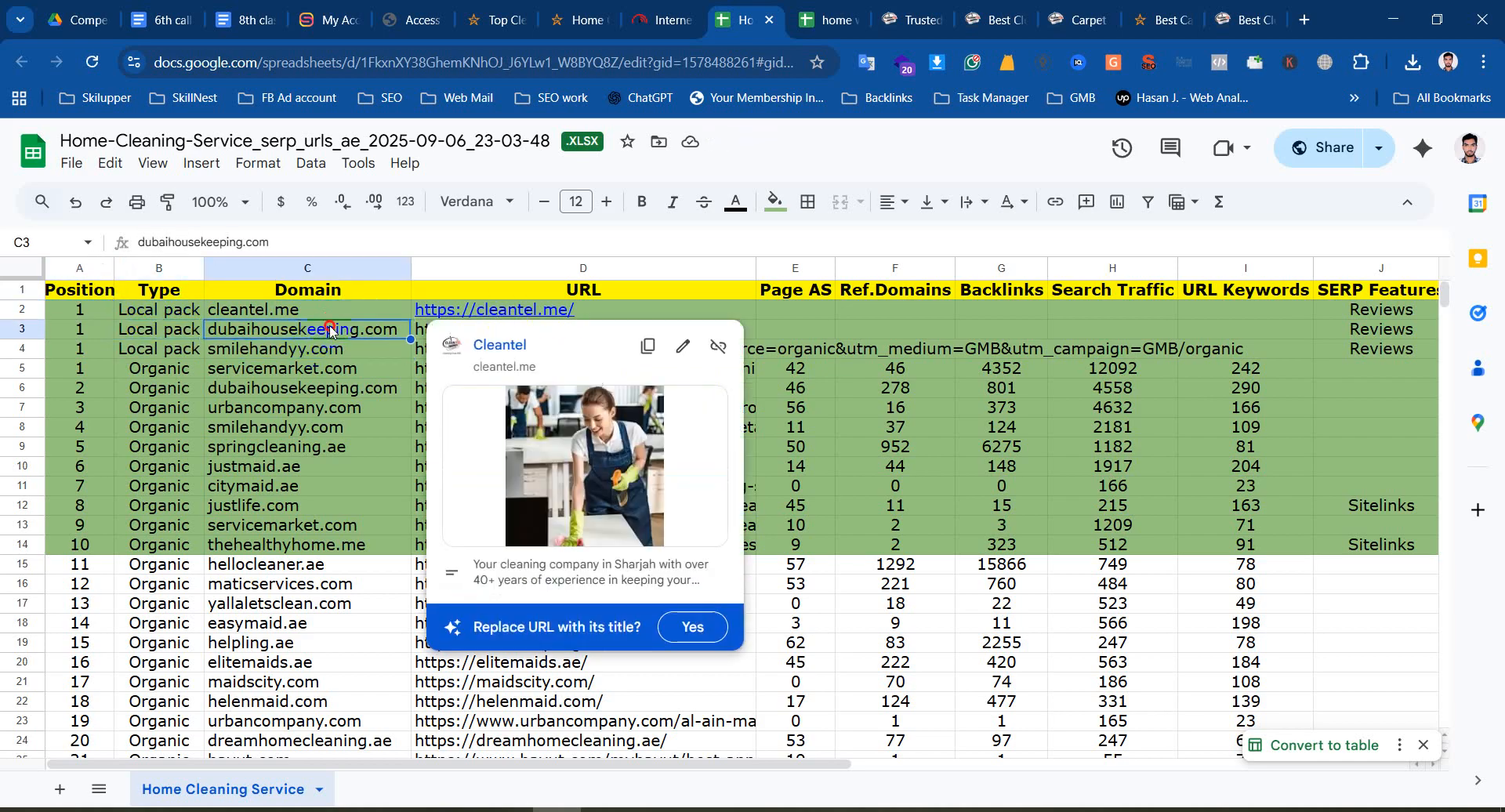
Turn the dubaihousekeeping.com local pack URL into a clickable link
{"action": "left_click", "coordinate": [518, 329]}
{"action": "double_click", "coordinate": [518, 329]}
{"action": "left_click", "coordinate": [633, 330]}
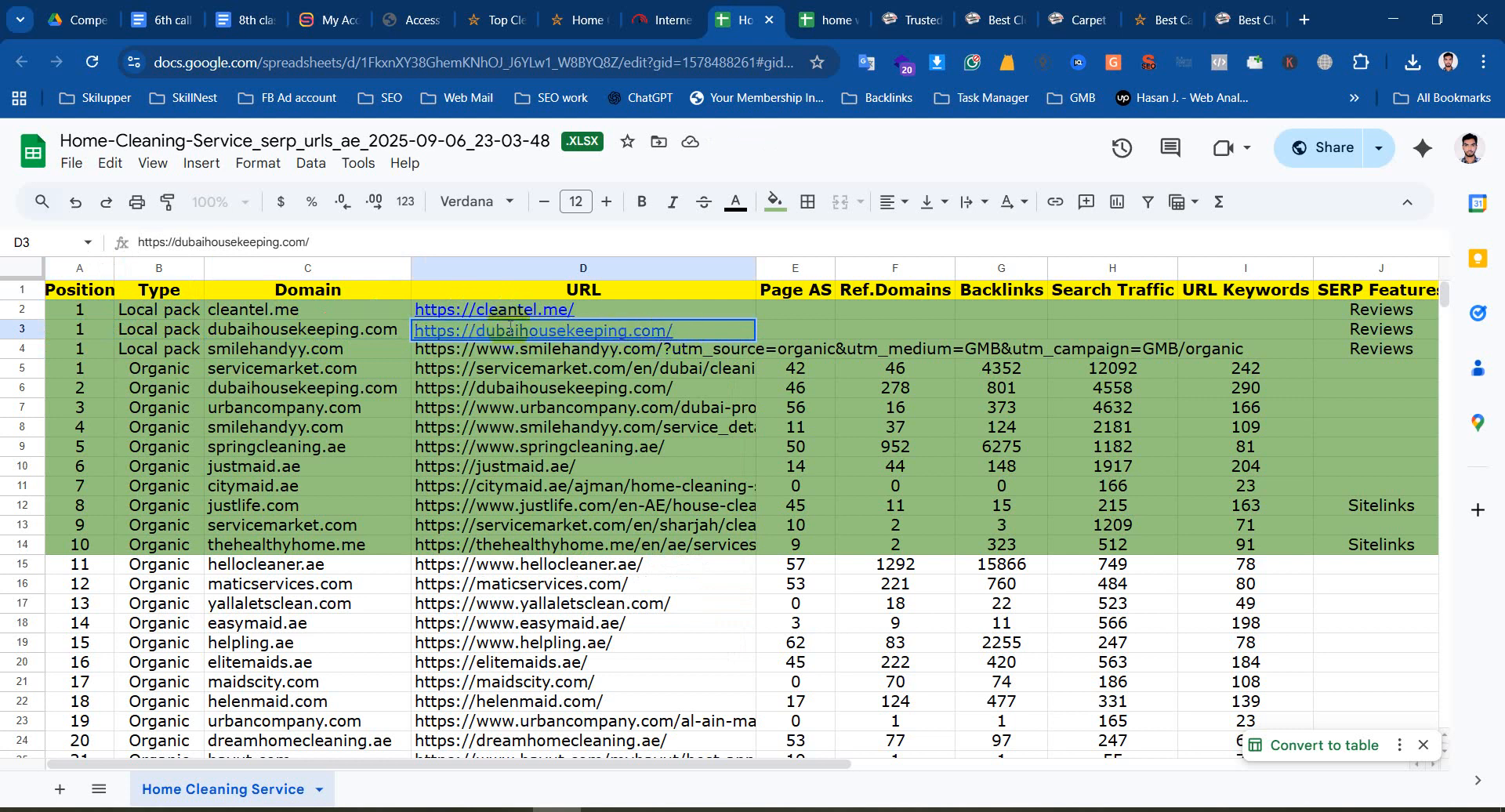
Copy the smilehandyy.com local pack URL and open it in a new browser tab
{"action": "left_click", "coordinate": [290, 351]}
{"action": "double_click", "coordinate": [661, 350]}
{"action": "key", "text": "ctrl+c"}
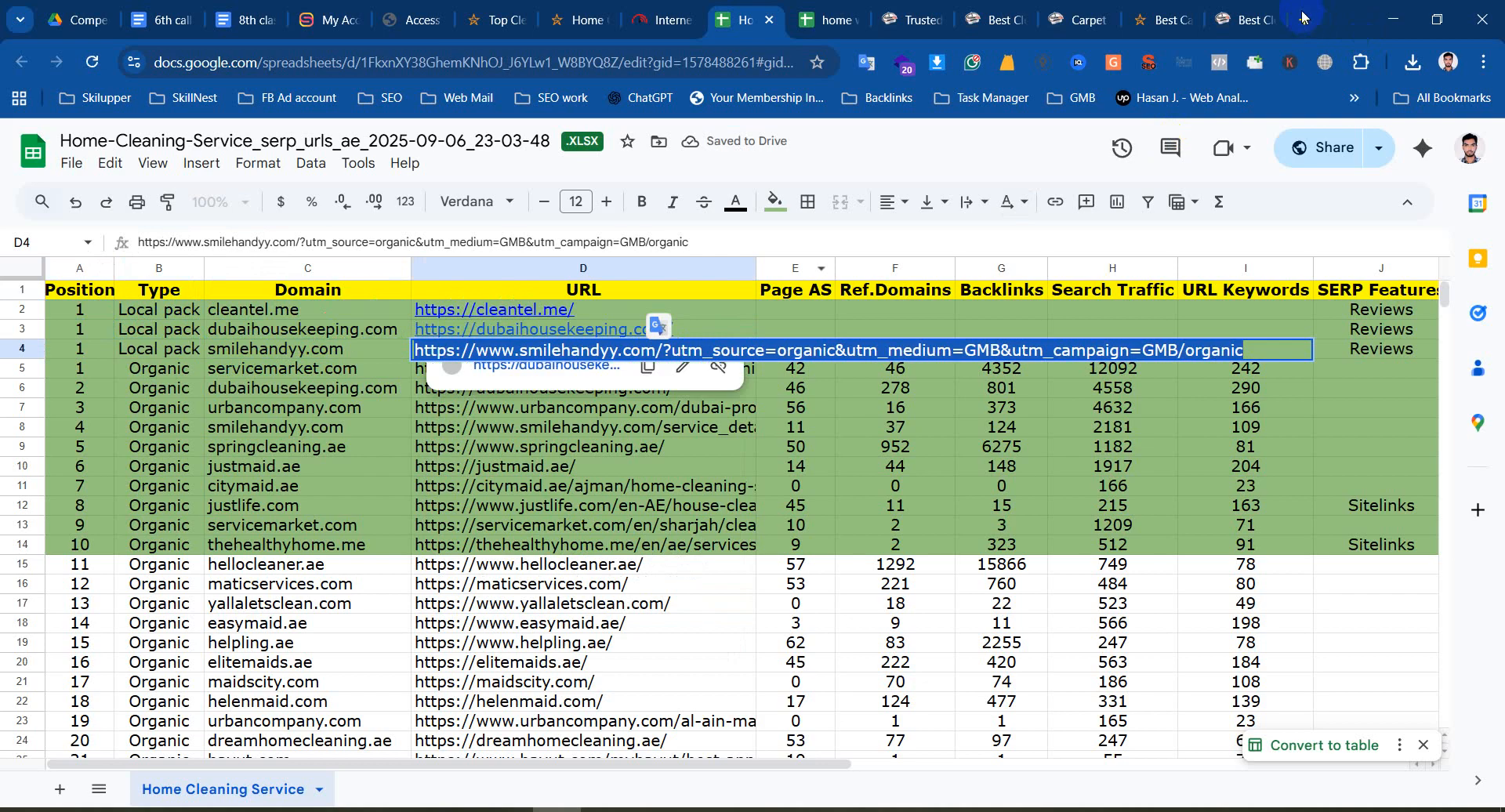
{"action": "key", "text": "ctrl+t"}
{"action": "key", "text": "ctrl+v"}
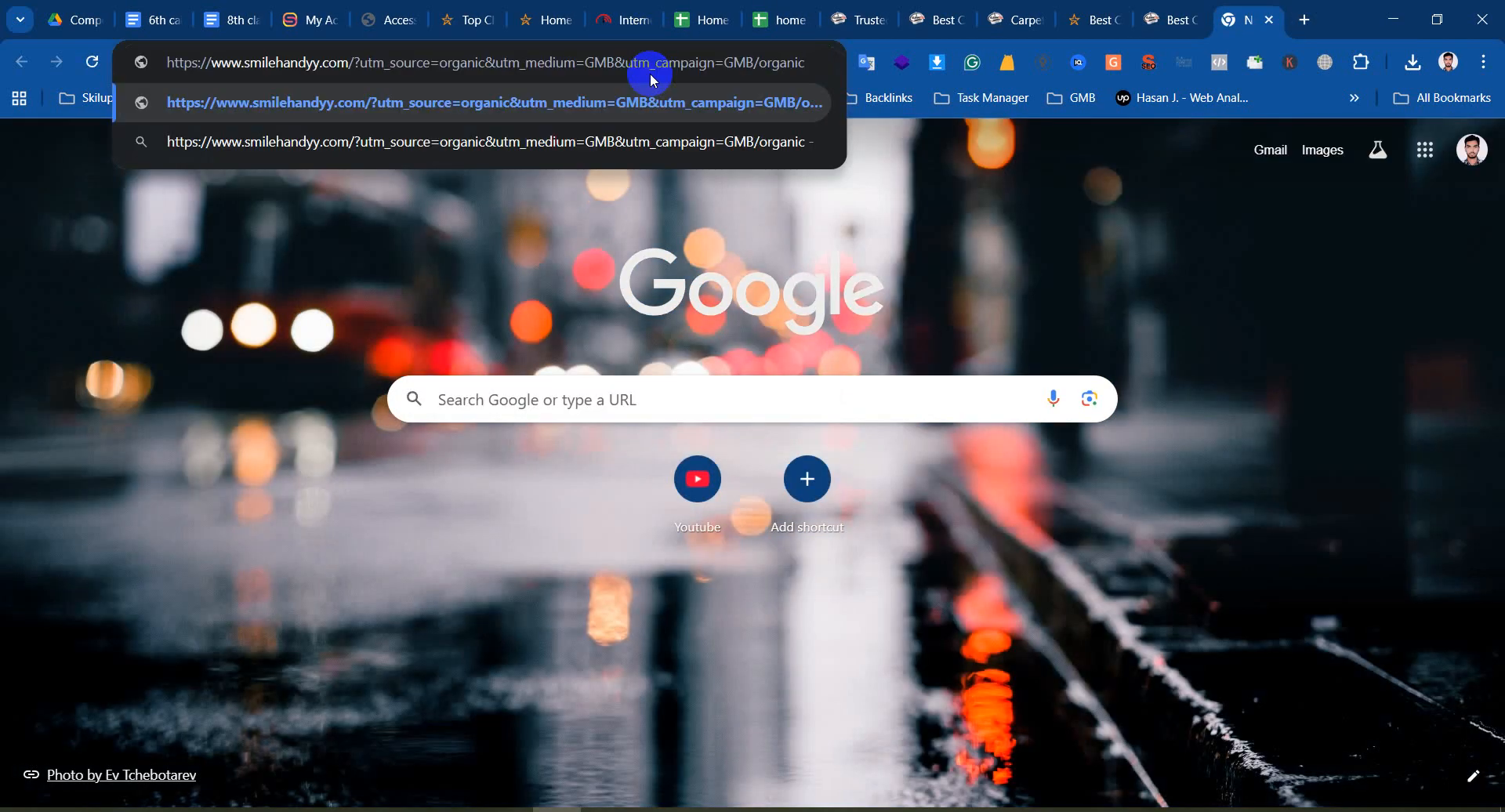
{"action": "key", "text": "Return"}
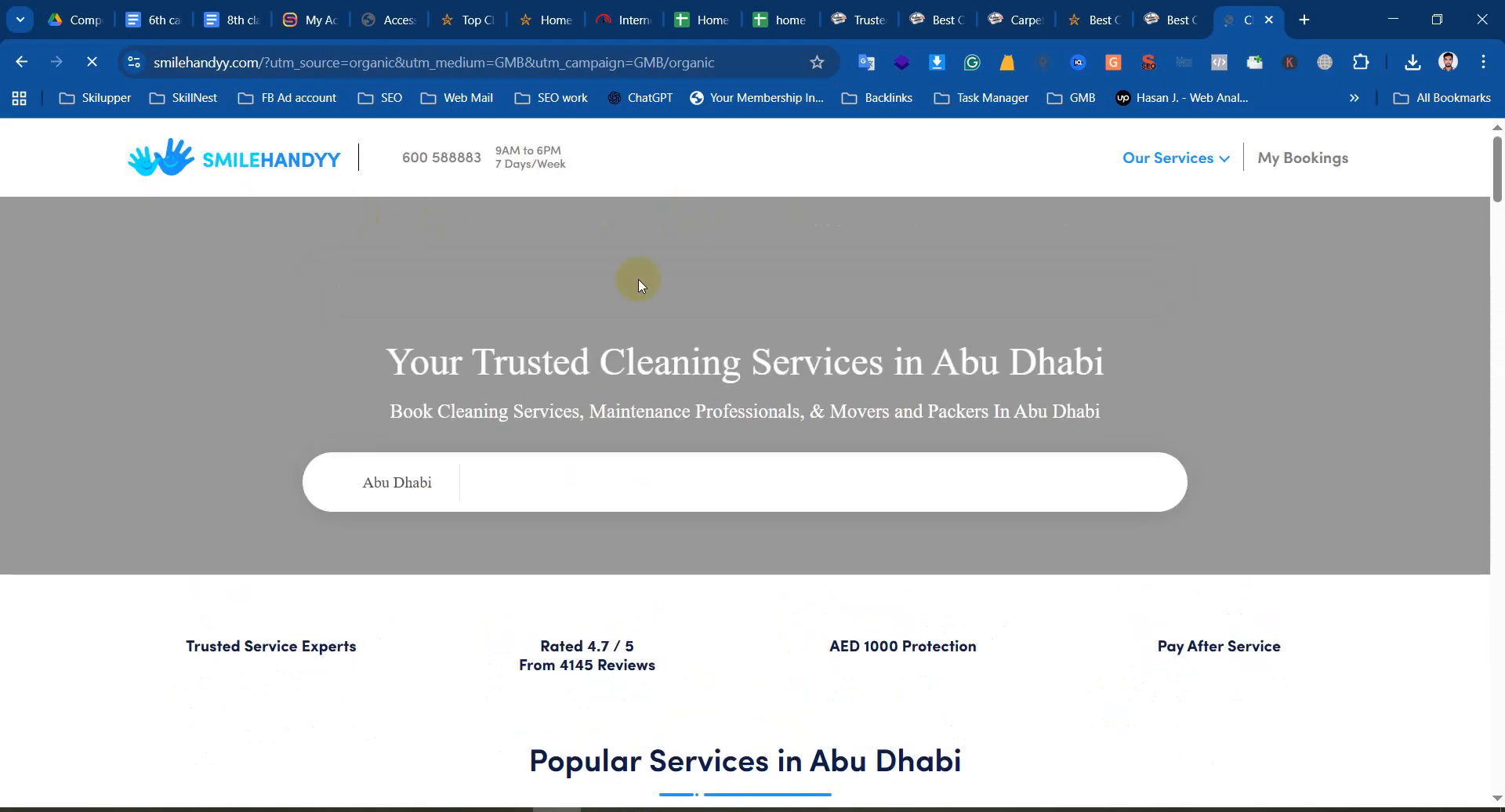
Review SmileHandyy's services, customer reviews and Why Choose us sections, and highlight the GMB tracking parameters in the page address
{"action": "scroll", "coordinate": [638, 279], "scroll_direction": "down", "scroll_amount": 20}
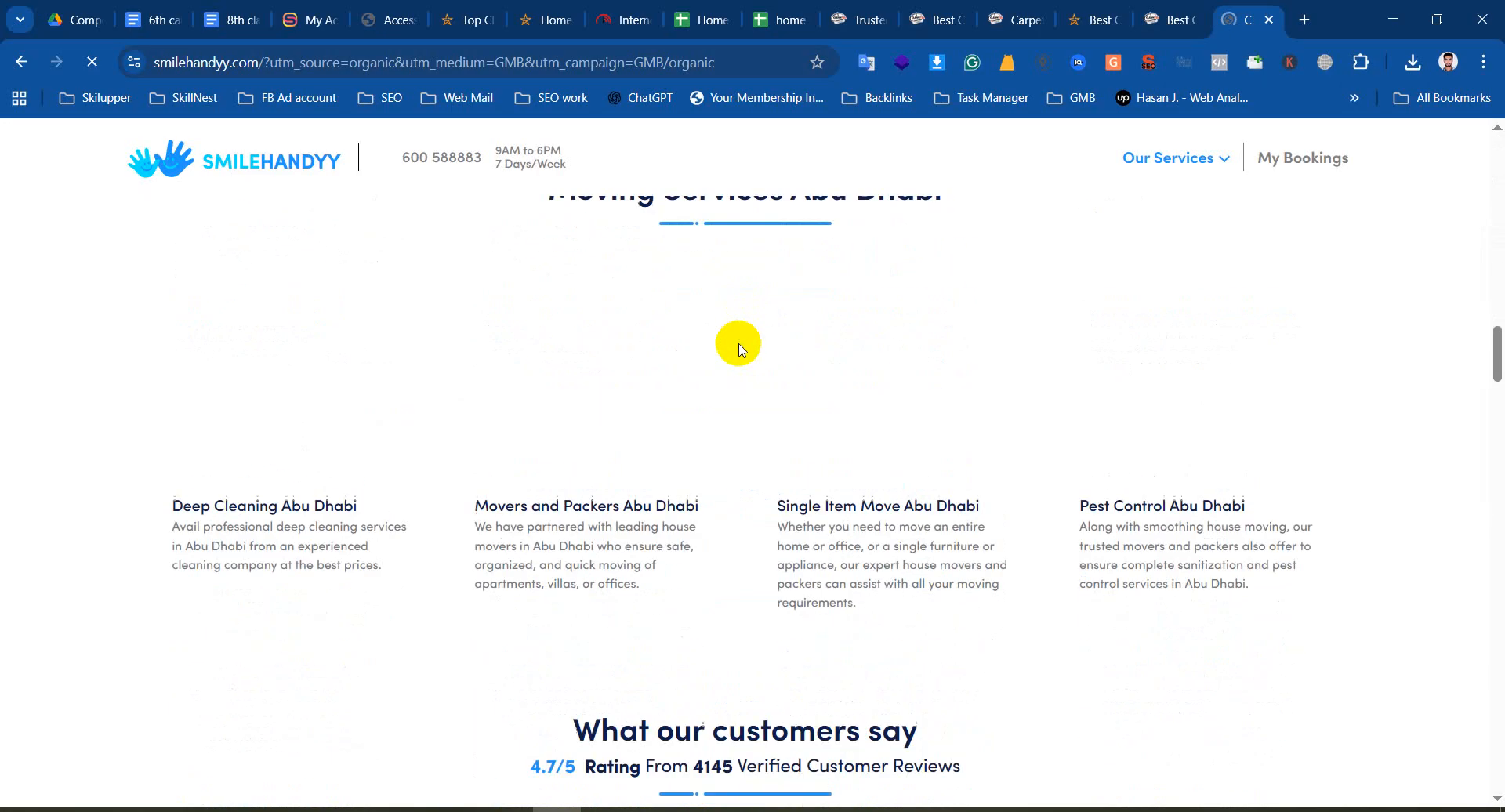
{"action": "scroll", "coordinate": [737, 346], "scroll_direction": "down", "scroll_amount": 10}
{"action": "scroll", "coordinate": [821, 293], "scroll_direction": "up", "scroll_amount": 6}
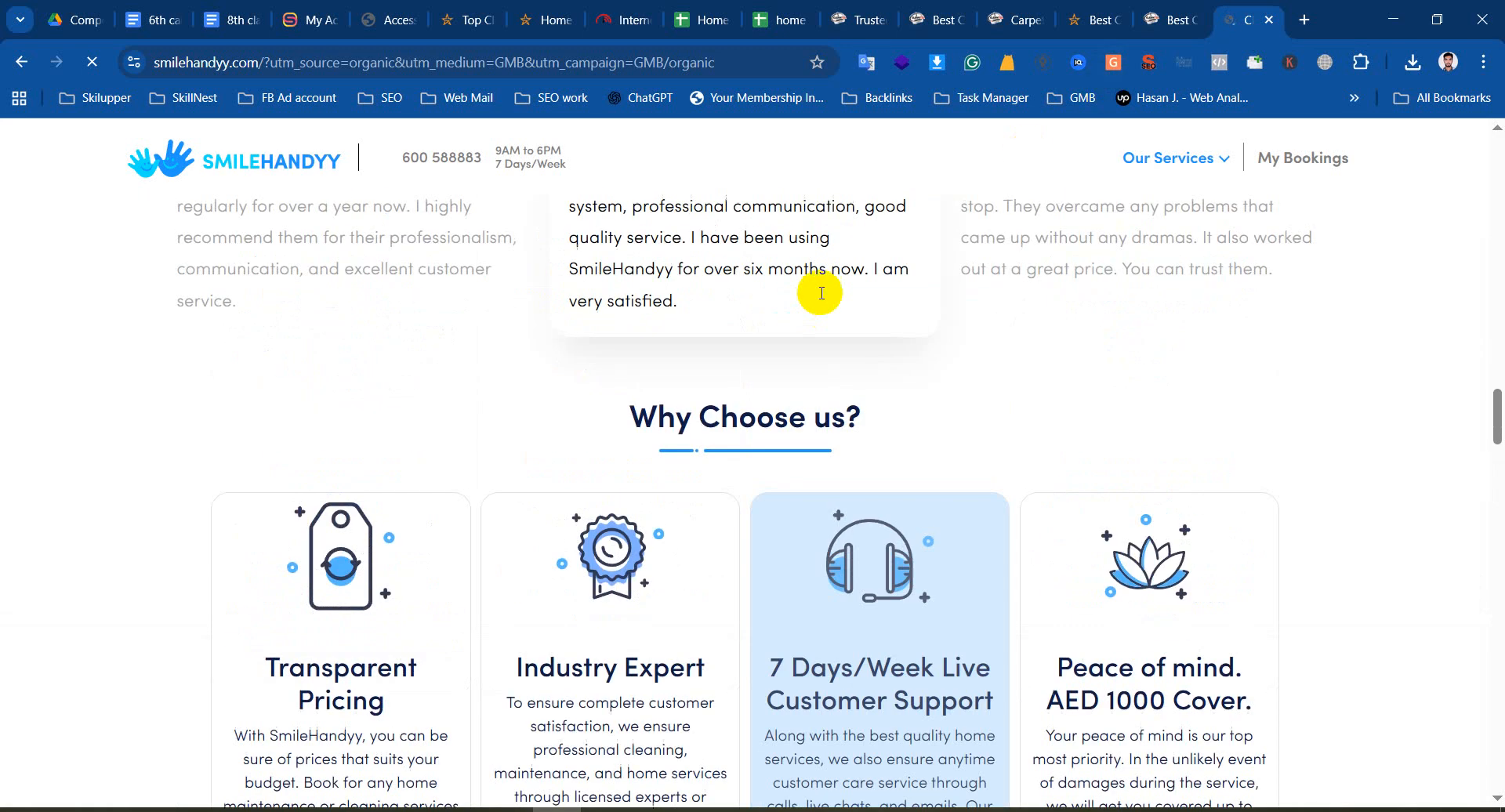
{"action": "scroll", "coordinate": [821, 293], "scroll_direction": "up", "scroll_amount": 4}
{"action": "scroll", "coordinate": [191, 192], "scroll_direction": "up", "scroll_amount": 5}
{"action": "left_click_drag", "start_coordinate": [485, 62], "coordinate": [690, 67]}
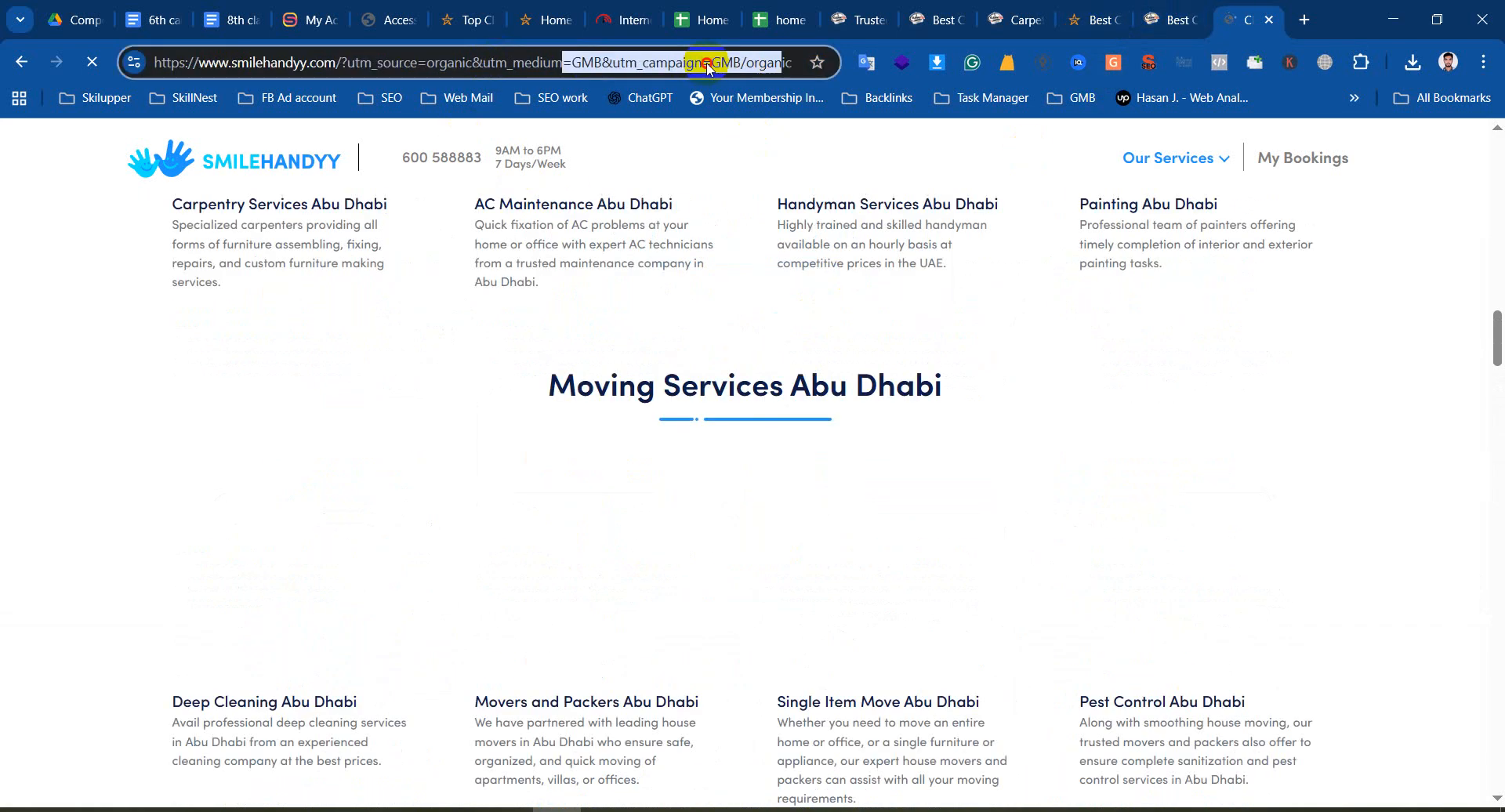
Return to the SERP sheet past the bsfm.ae page and check the dubaihousekeeping.com link preview and the servicemarket.com entry
{"action": "left_click", "coordinate": [1183, 8]}
{"action": "left_click", "coordinate": [1073, 6]}
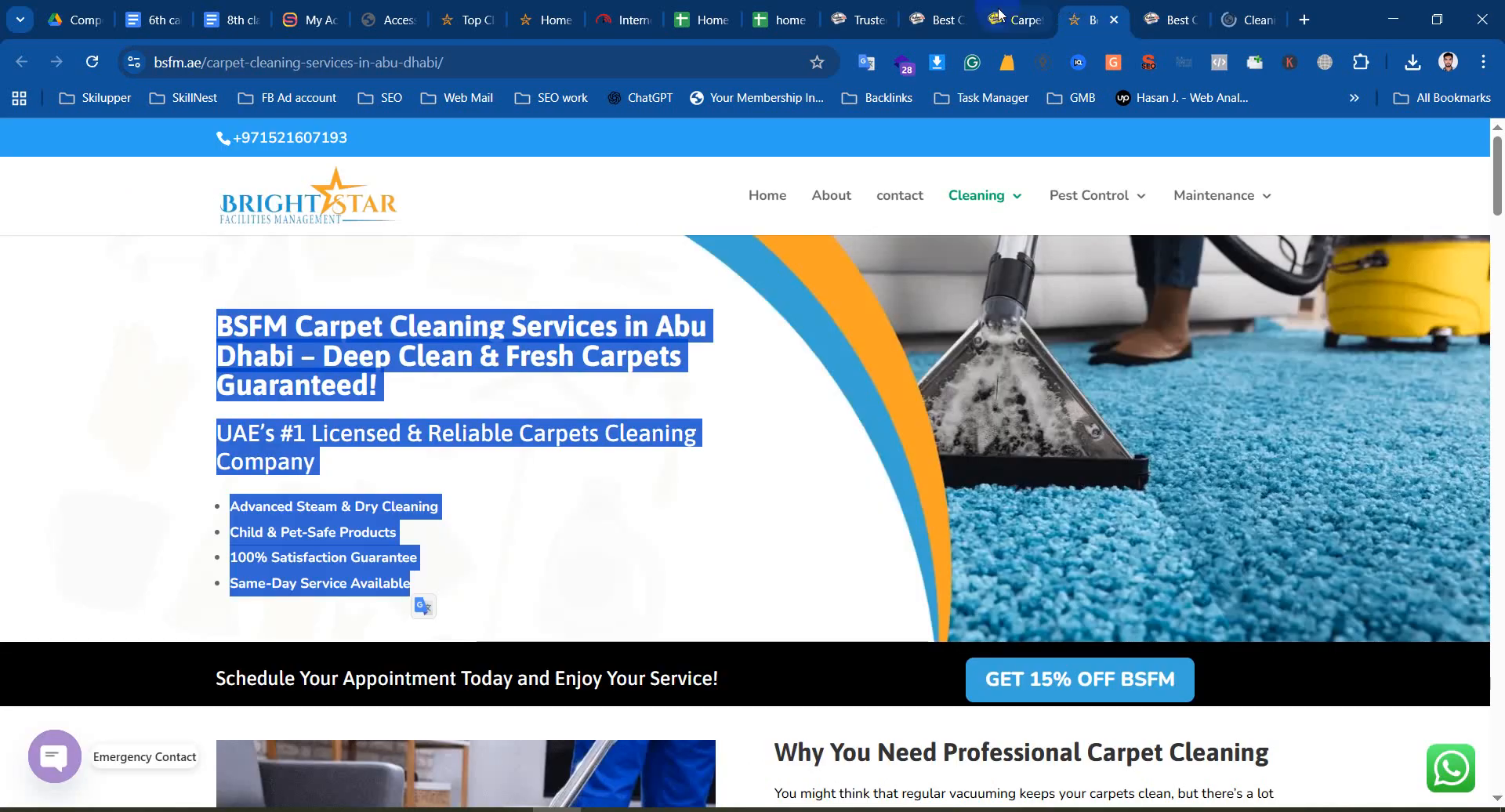
{"action": "left_click", "coordinate": [719, 7]}
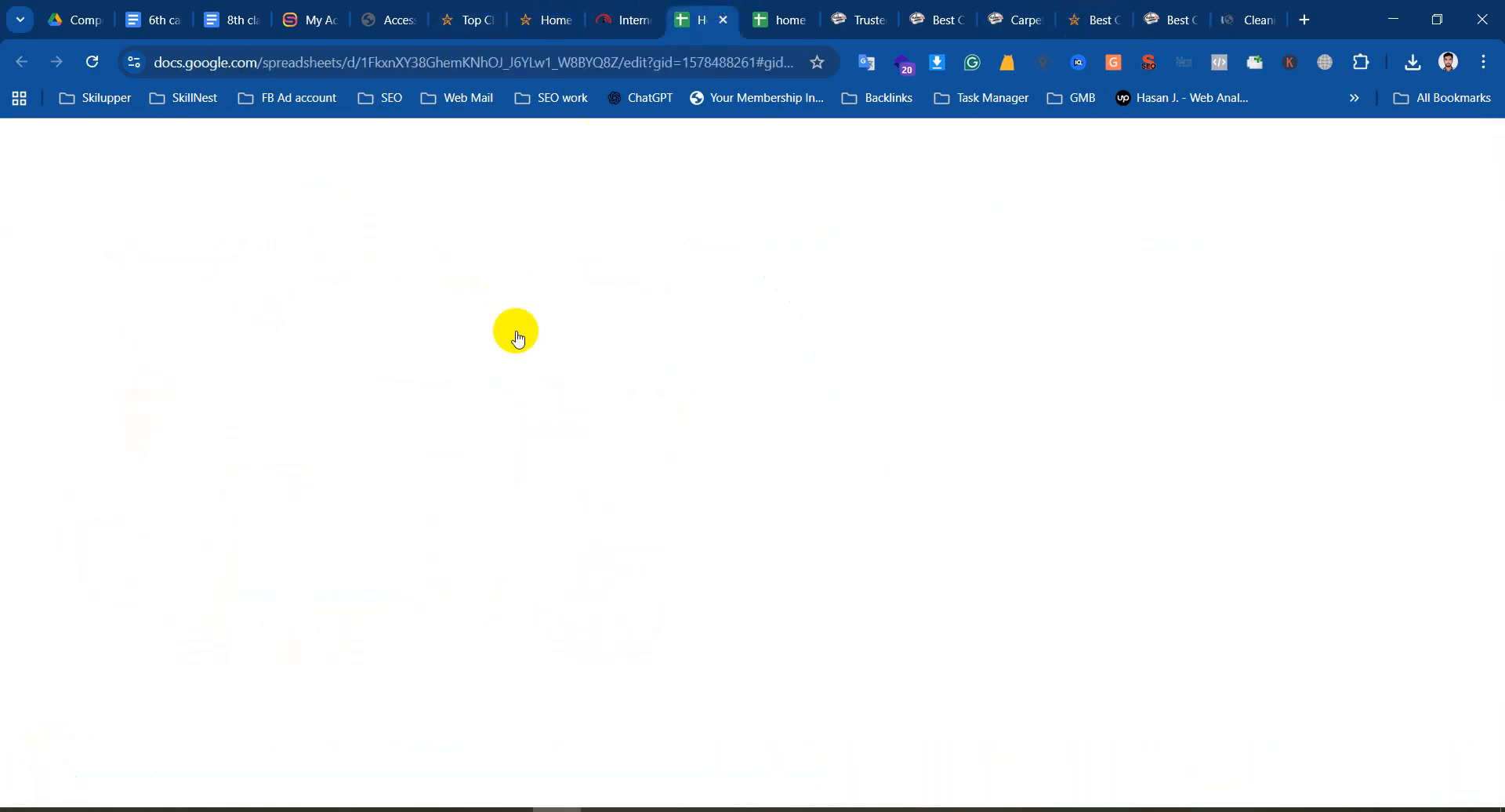
{"action": "left_click", "coordinate": [510, 329]}
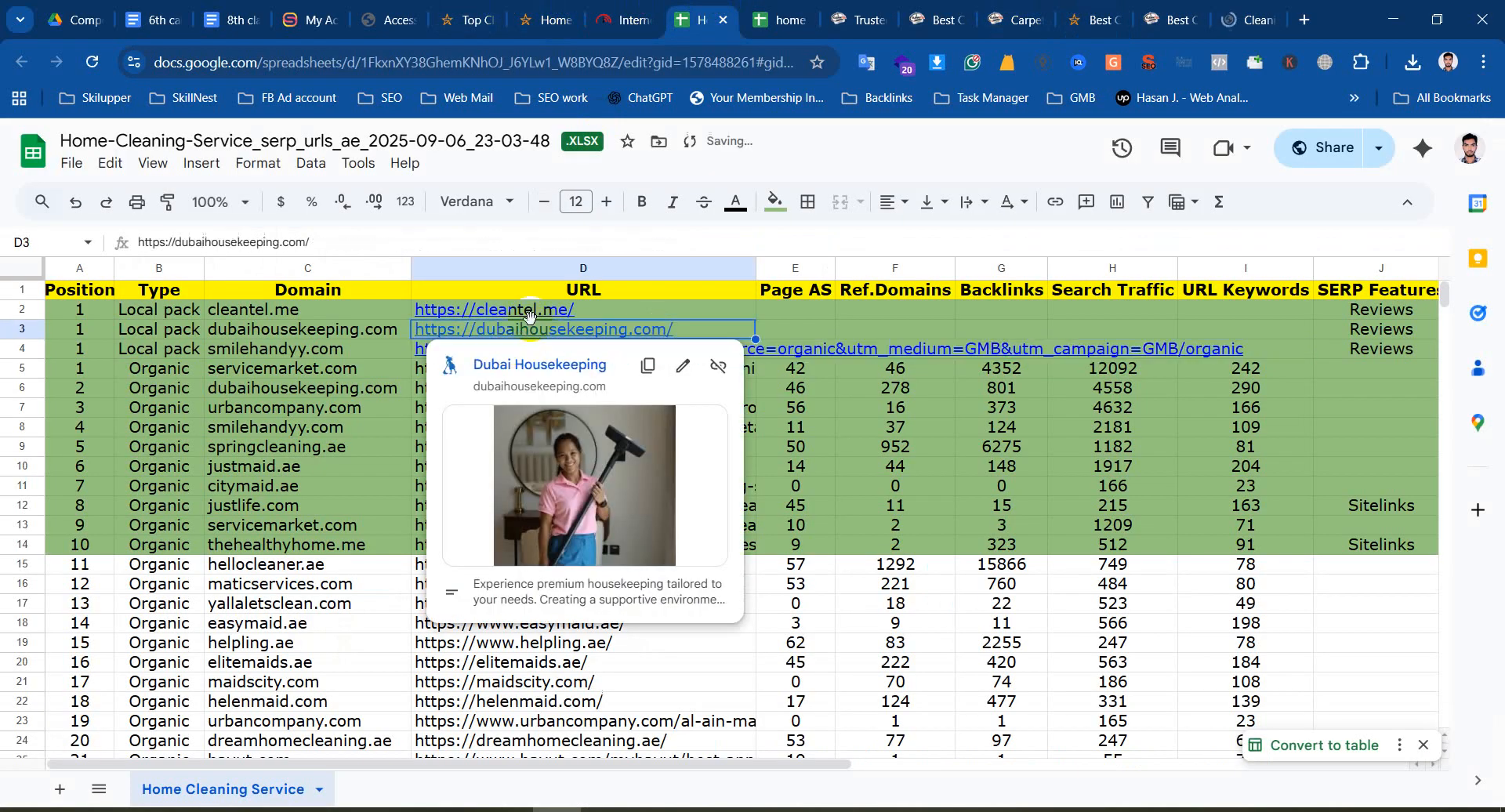
{"action": "left_click", "coordinate": [305, 372]}
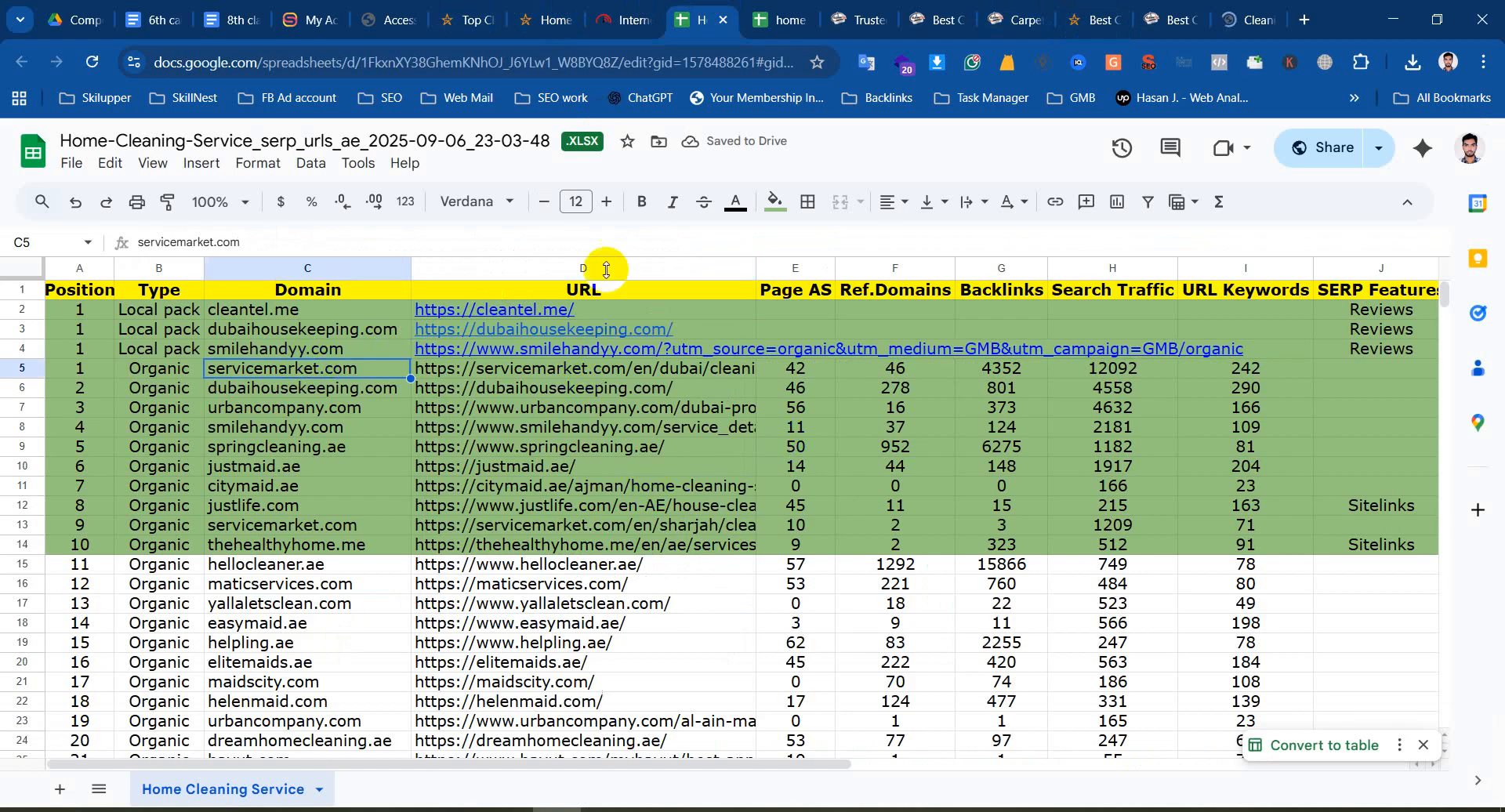
Keep the long links in the URL column from overflowing into neighbouring cells and slightly widen the Page AS column
{"action": "left_click", "coordinate": [699, 265]}
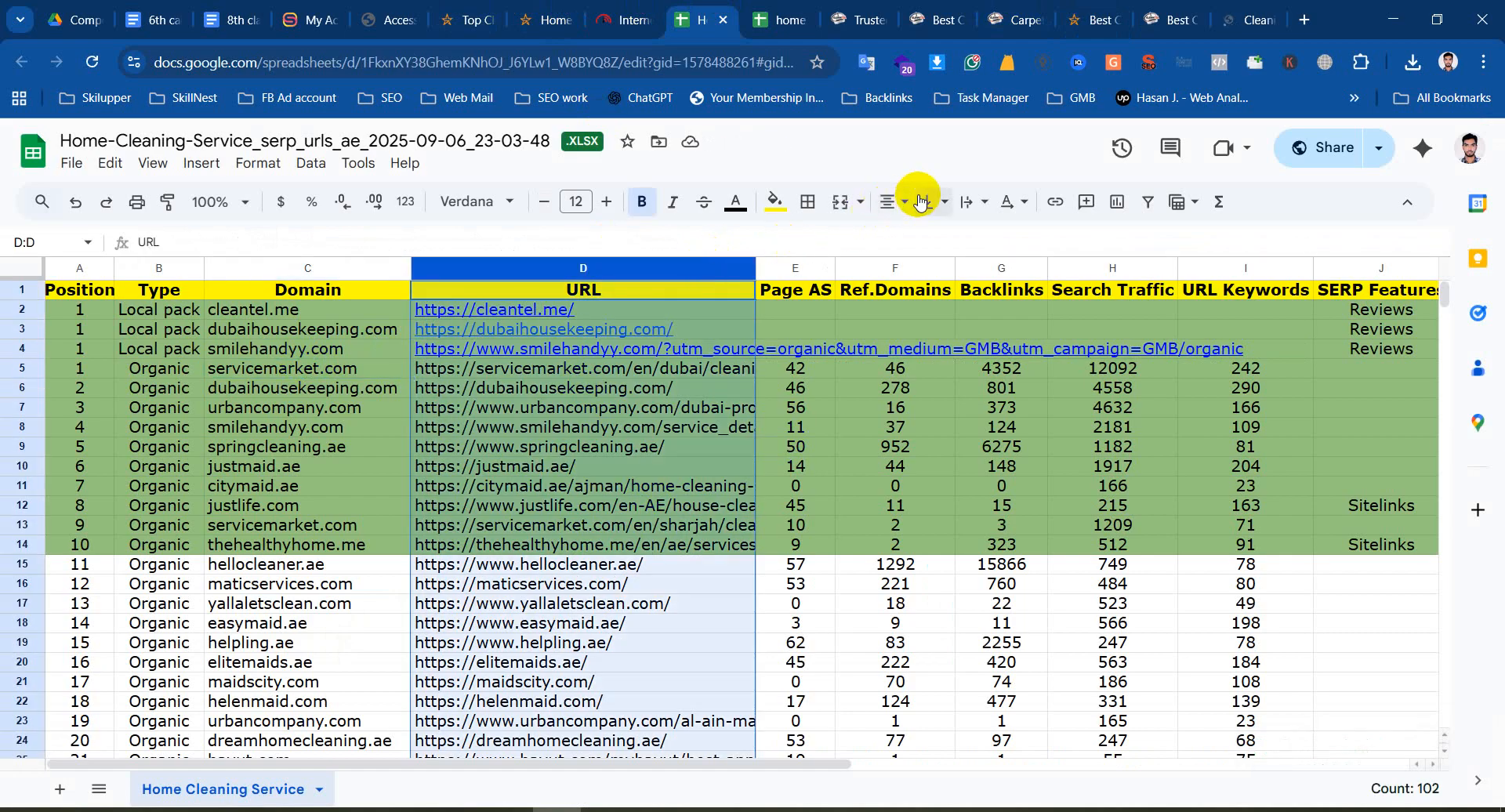
{"action": "left_click", "coordinate": [972, 202]}
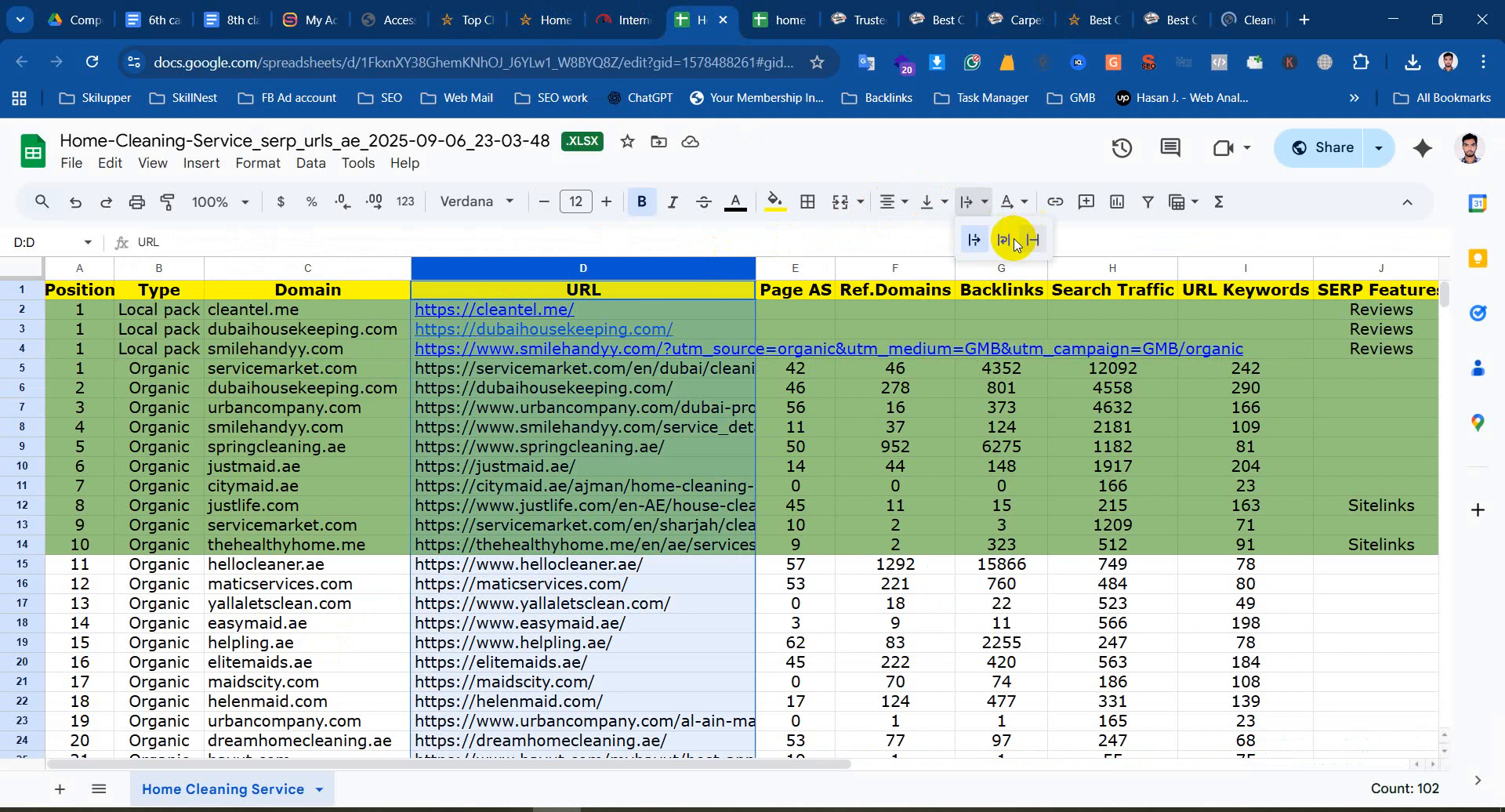
{"action": "left_click", "coordinate": [1014, 244]}
{"action": "left_click", "coordinate": [802, 356]}
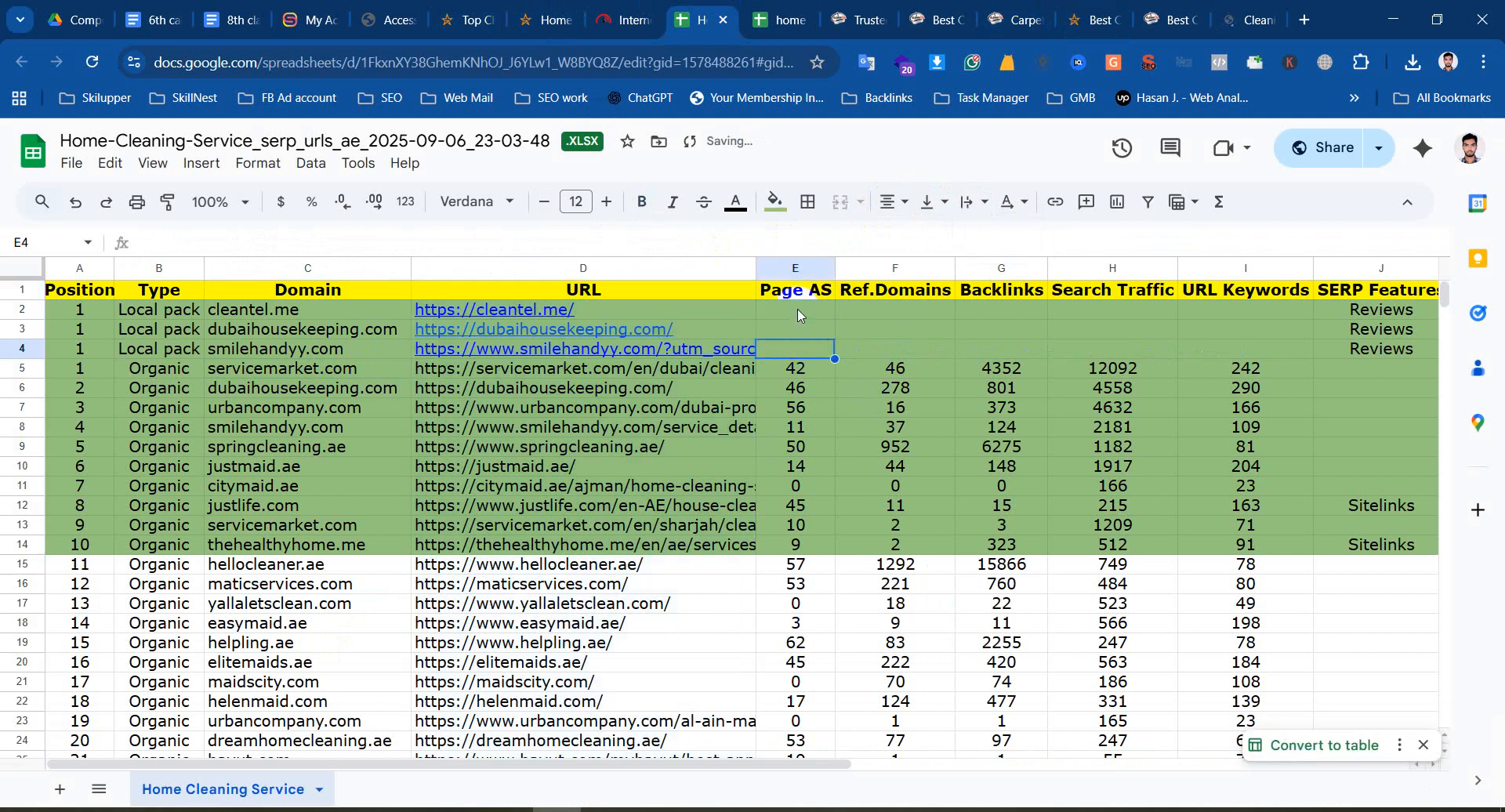
{"action": "left_click_drag", "start_coordinate": [833, 268], "coordinate": [844, 268]}
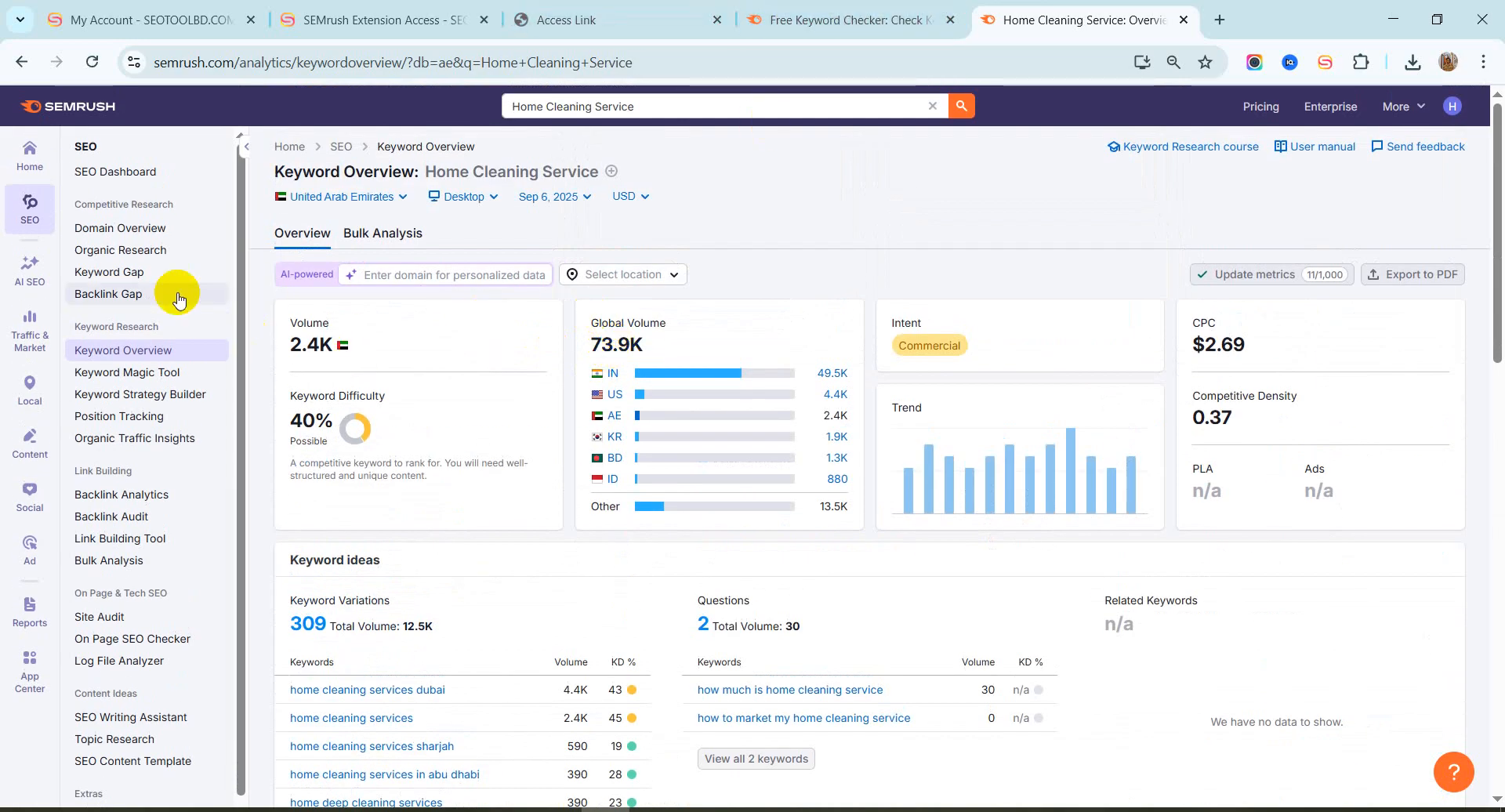
In the other browser window, open SEMrush Cloud from the SEOTOOLBD account dashboard to reach Domain Overview
{"action": "left_click", "coordinate": [345, 9]}
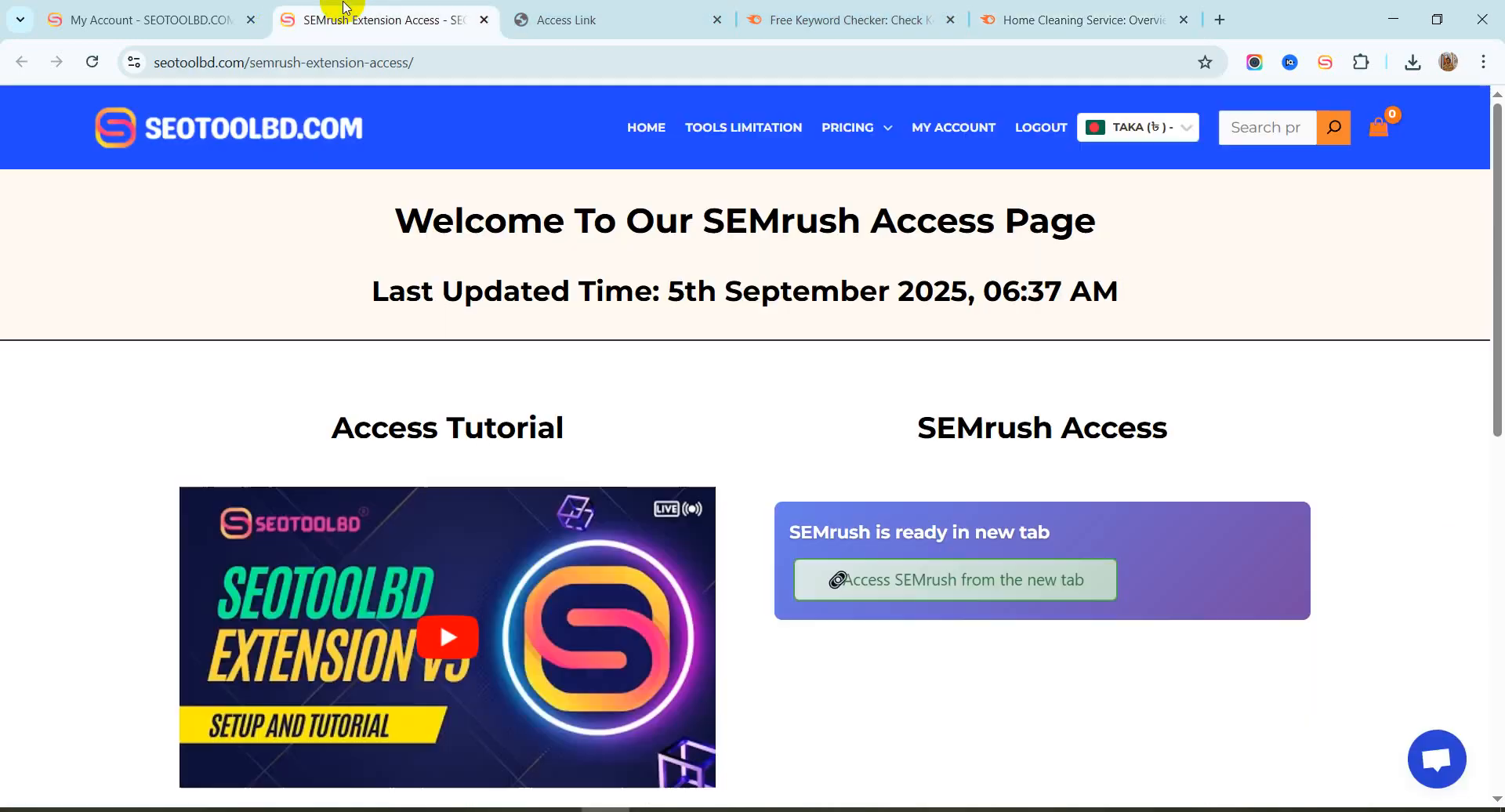
{"action": "left_click", "coordinate": [185, 20]}
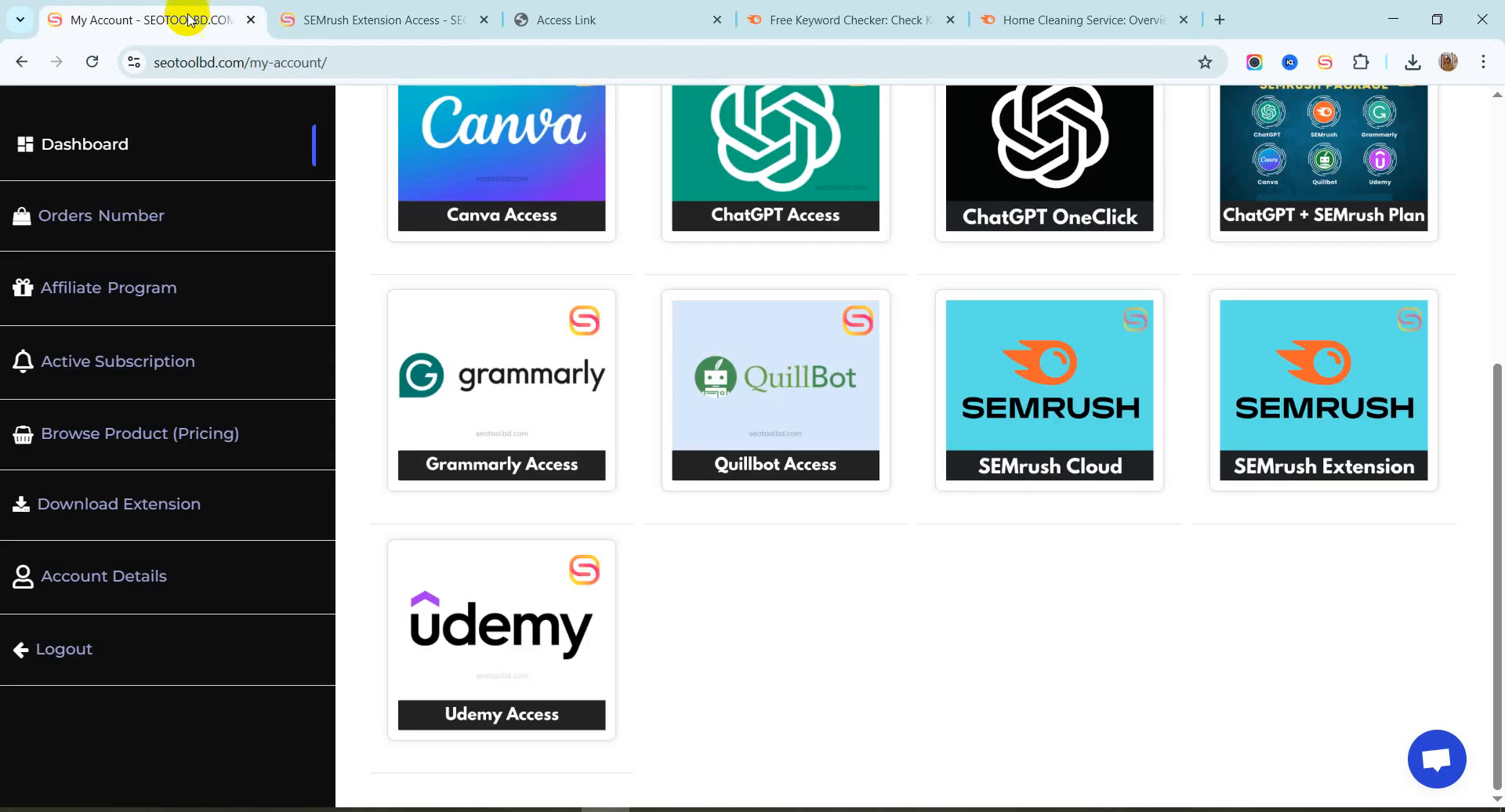
{"action": "left_click", "coordinate": [1011, 445]}
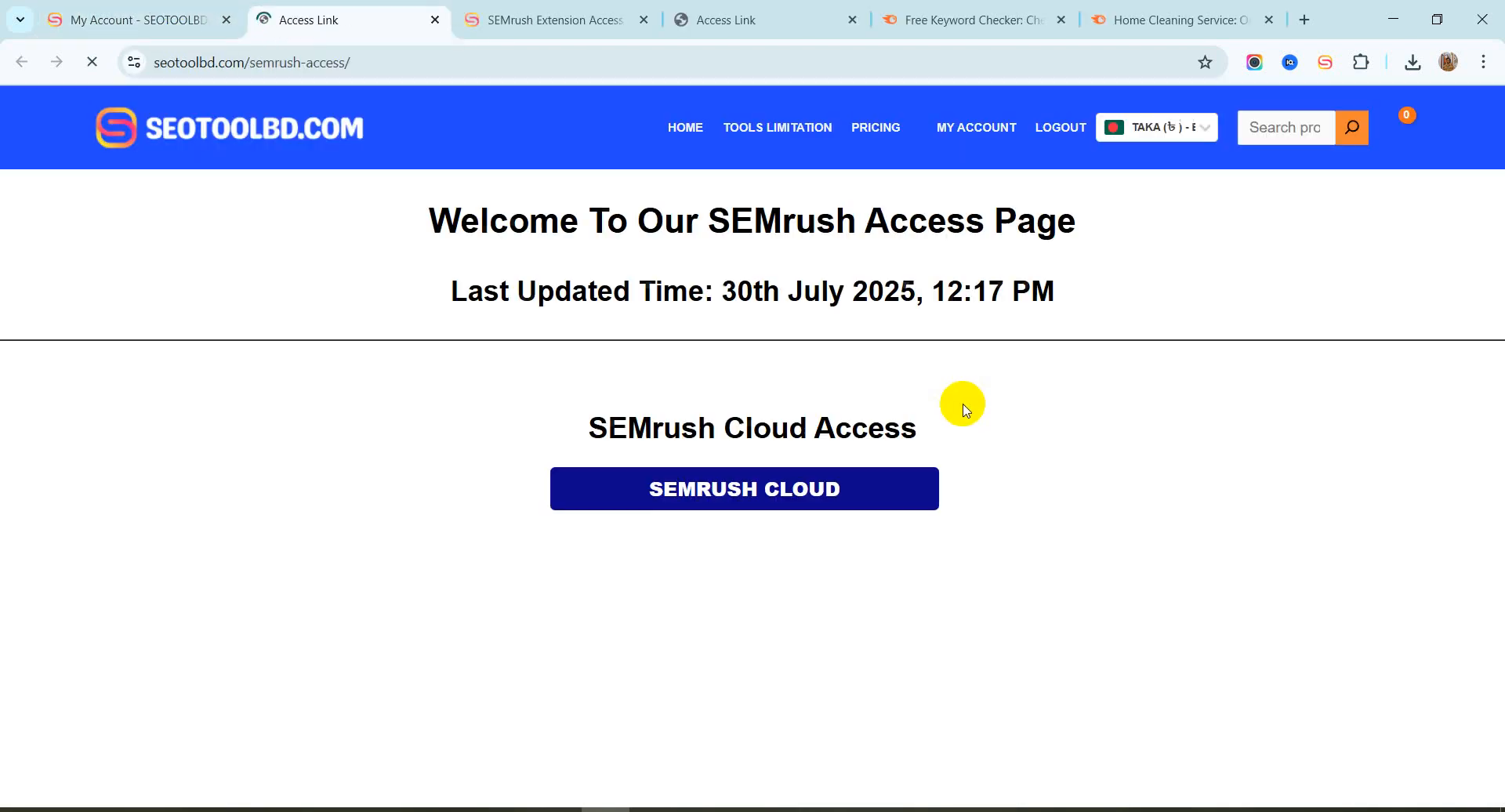
{"action": "left_click", "coordinate": [807, 491]}
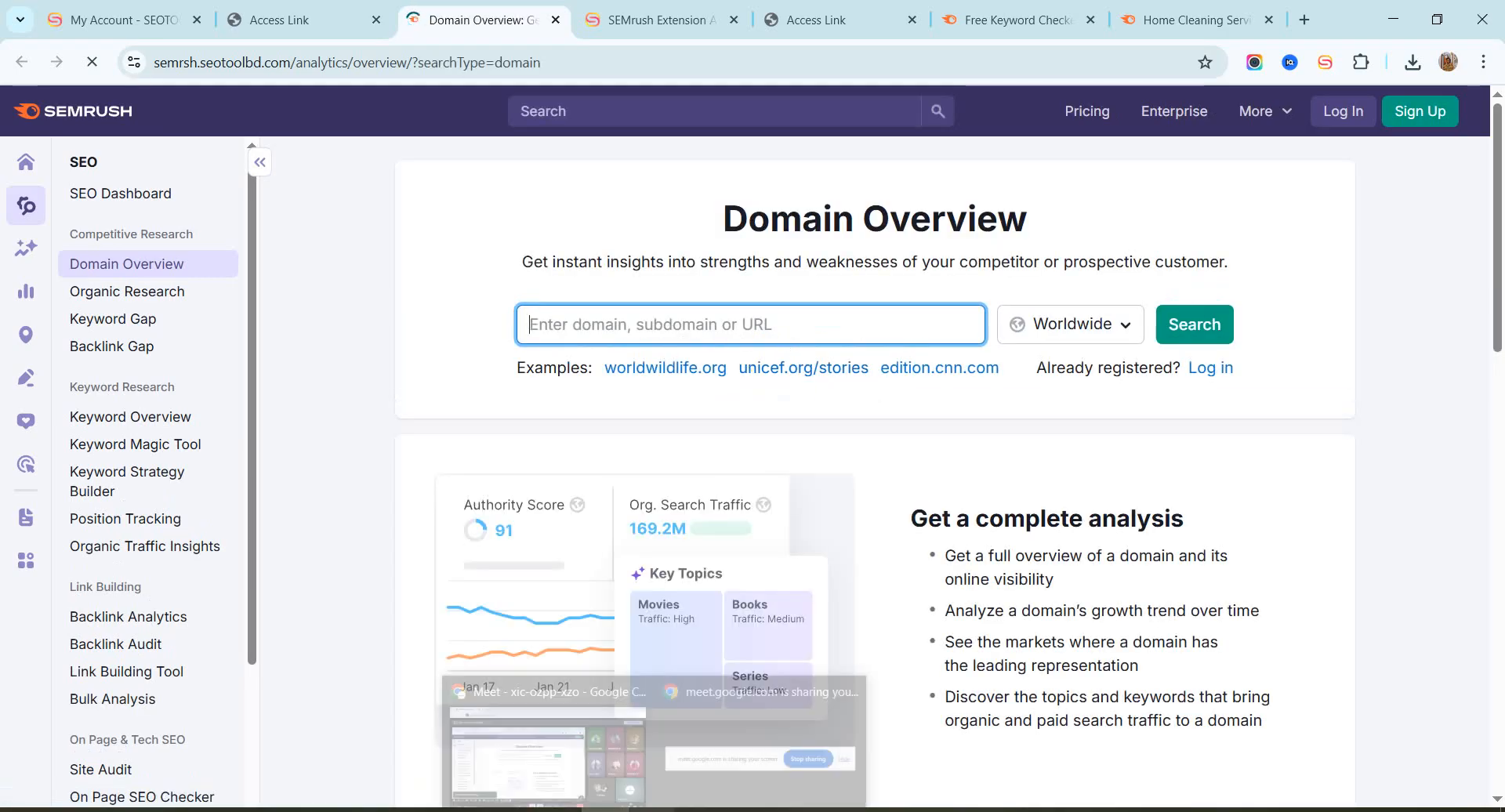
{"action": "left_click", "coordinate": [557, 810]}
{"action": "left_click", "coordinate": [1173, 9]}
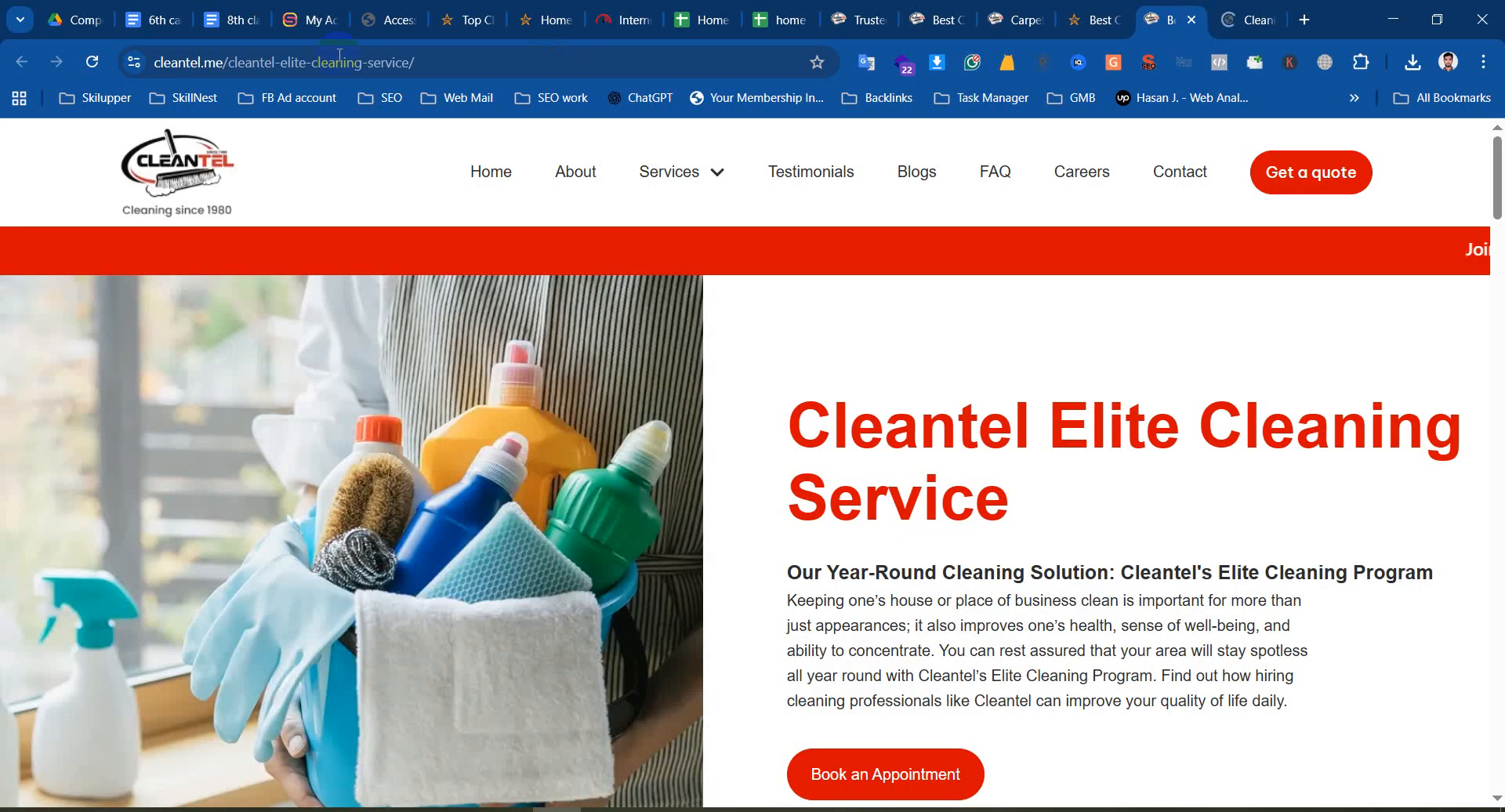
{"action": "left_click_drag", "start_coordinate": [239, 68], "coordinate": [168, 61]}
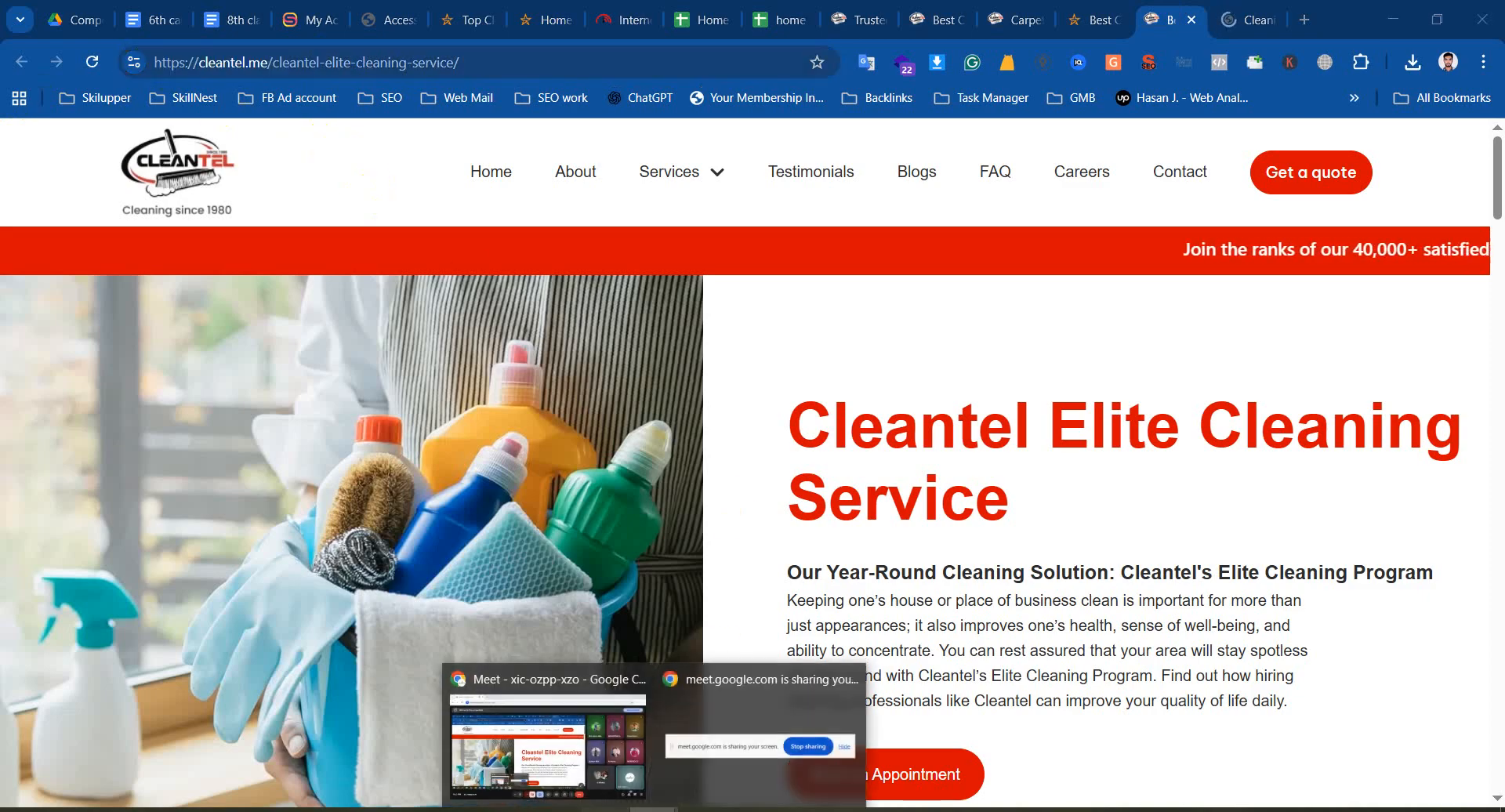
{"action": "left_click", "coordinate": [569, 764]}
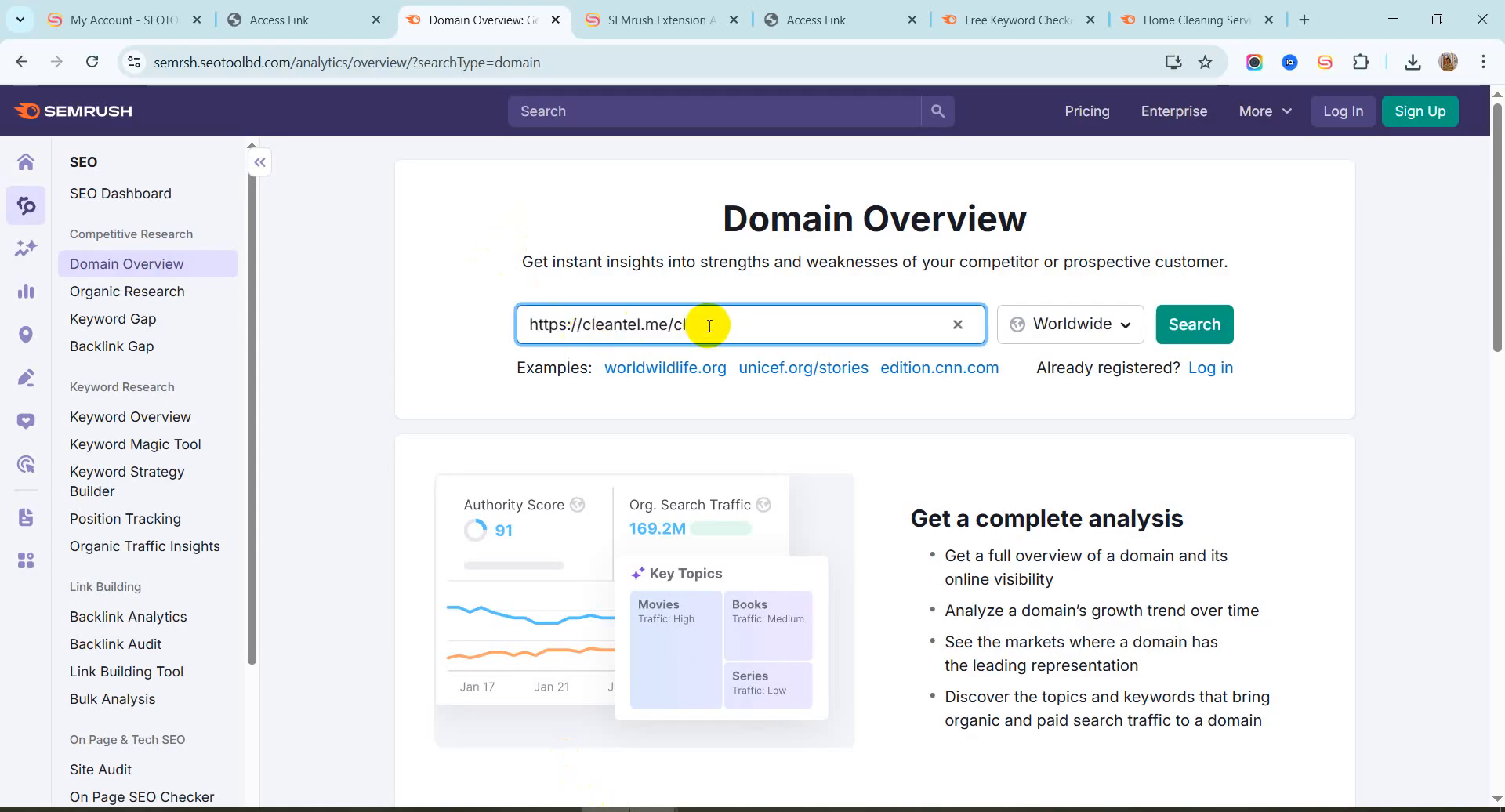
{"action": "key", "text": "BackSpace"}
{"action": "left_click", "coordinate": [1199, 322]}
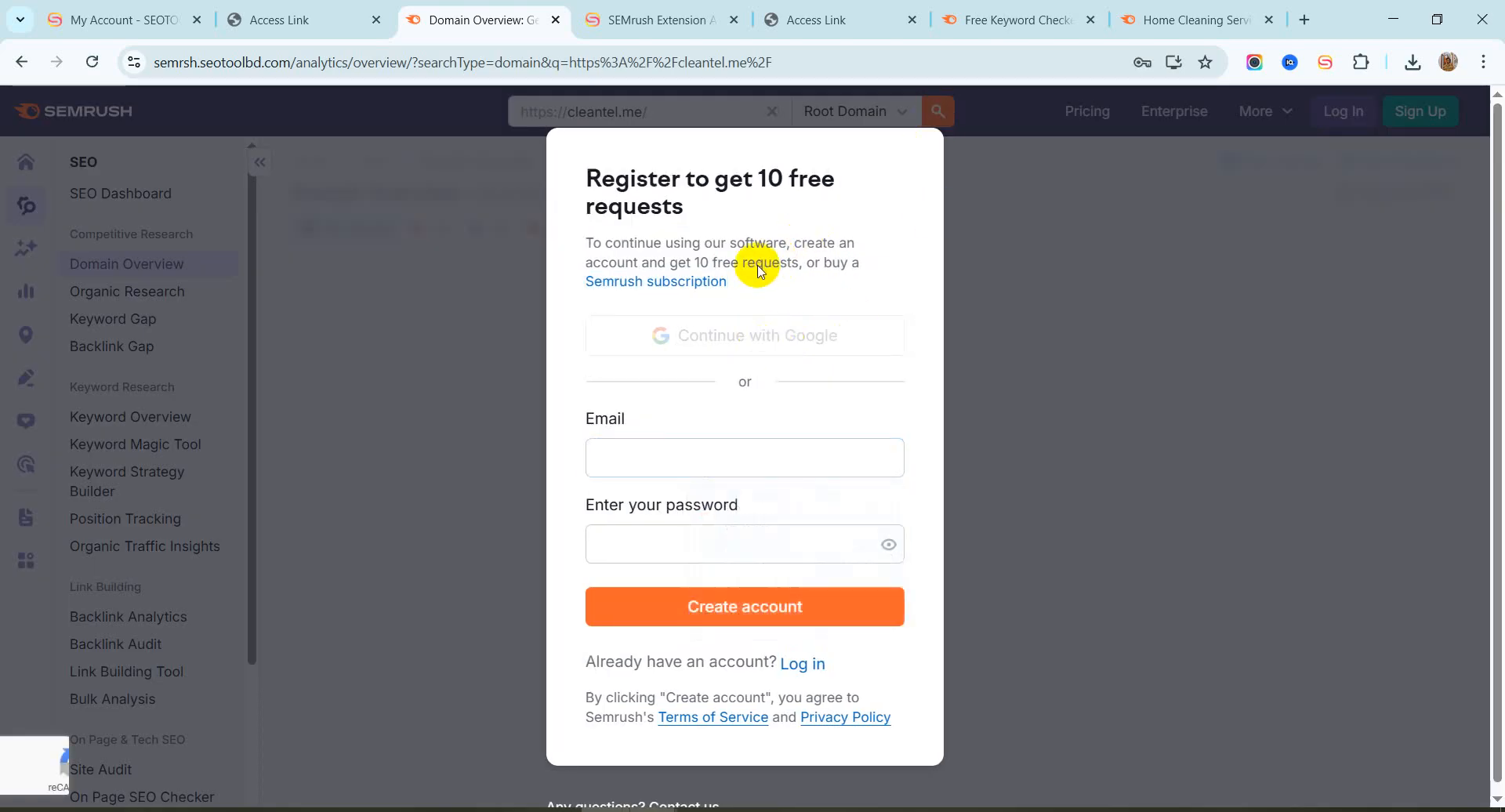
{"action": "left_click", "coordinate": [1070, 17]}
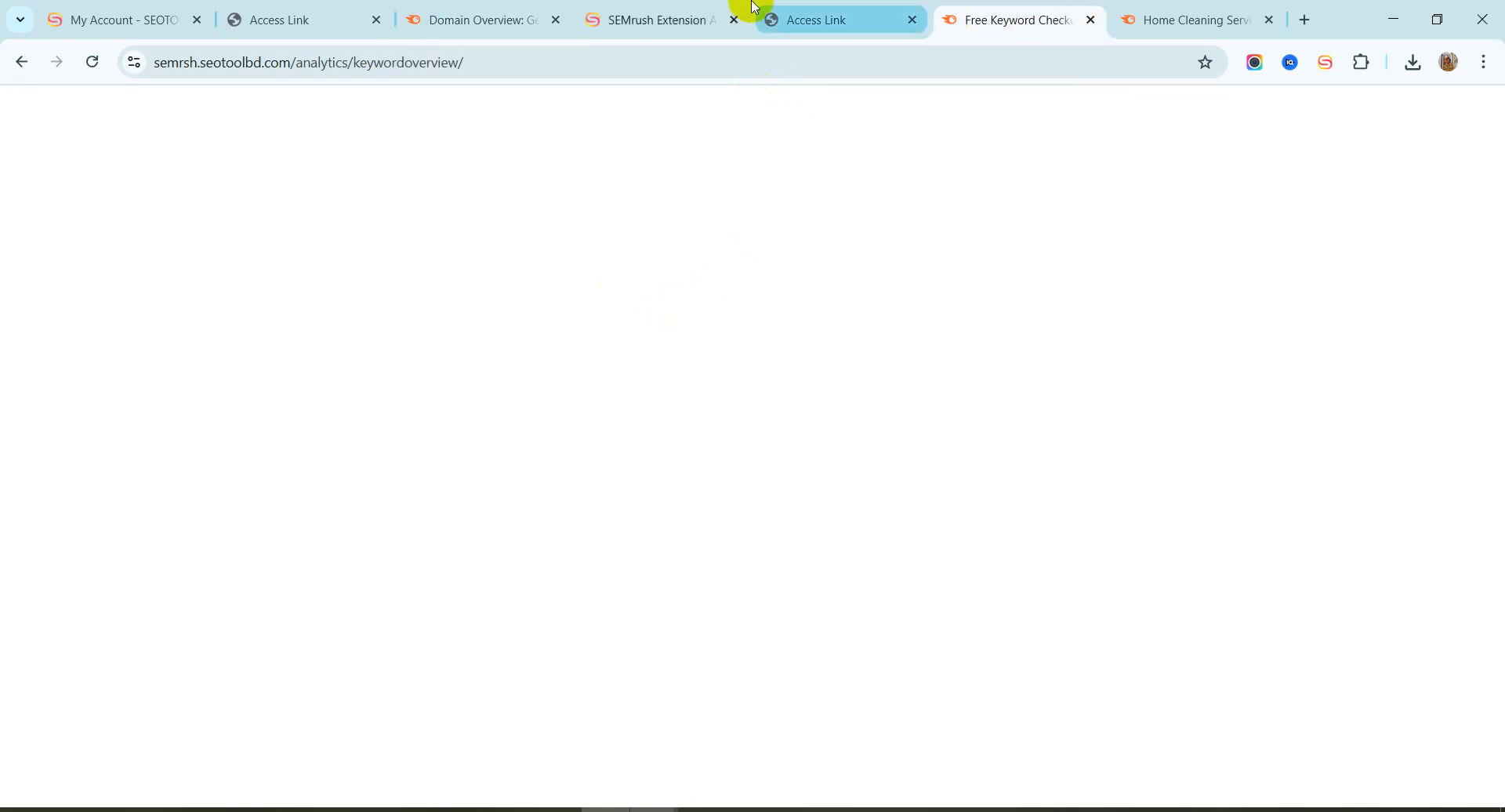
{"action": "left_click", "coordinate": [180, 17]}
{"action": "scroll", "coordinate": [719, 372], "scroll_direction": "up", "scroll_amount": 1}
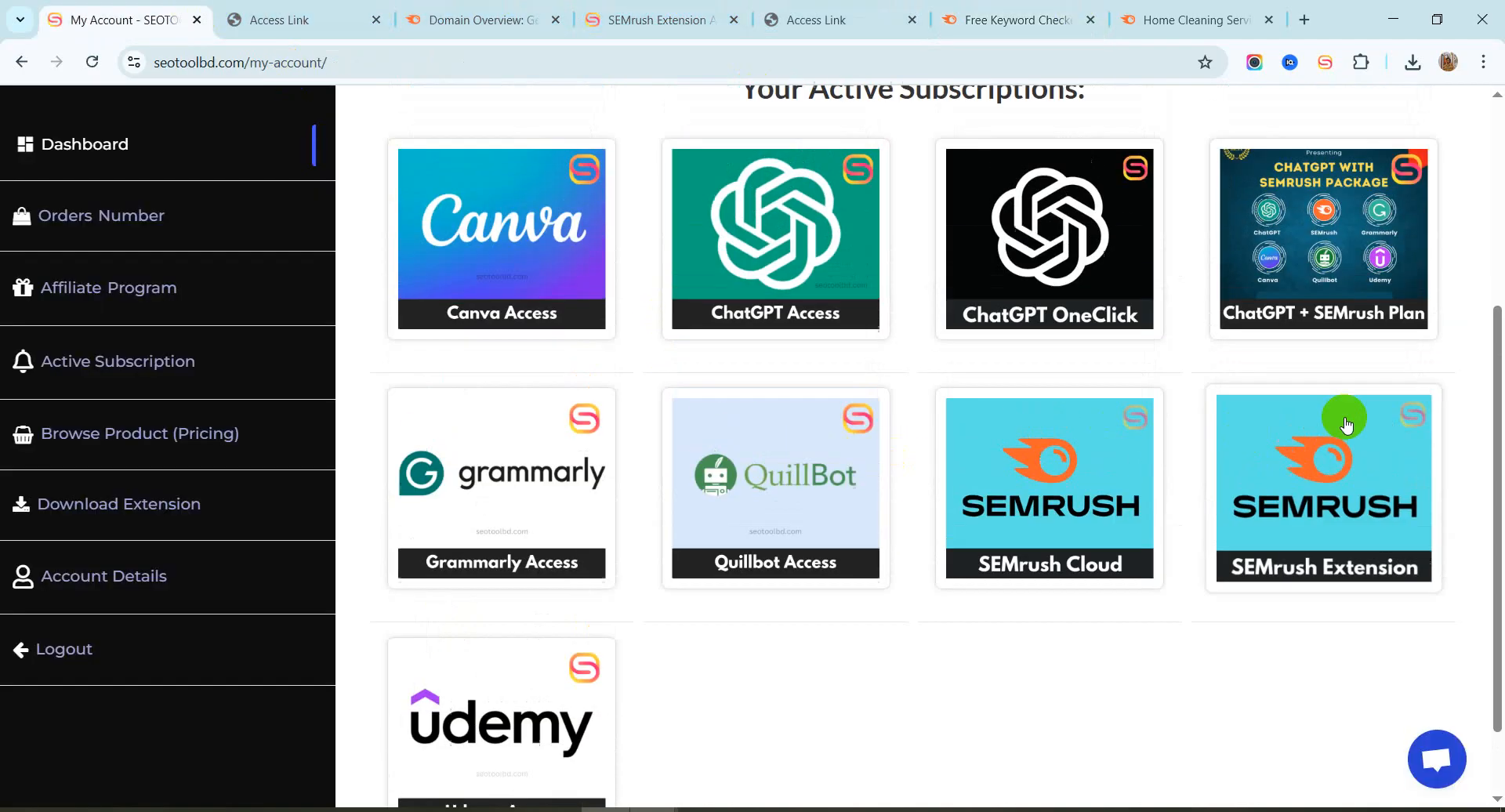
{"action": "left_click", "coordinate": [1007, 8]}
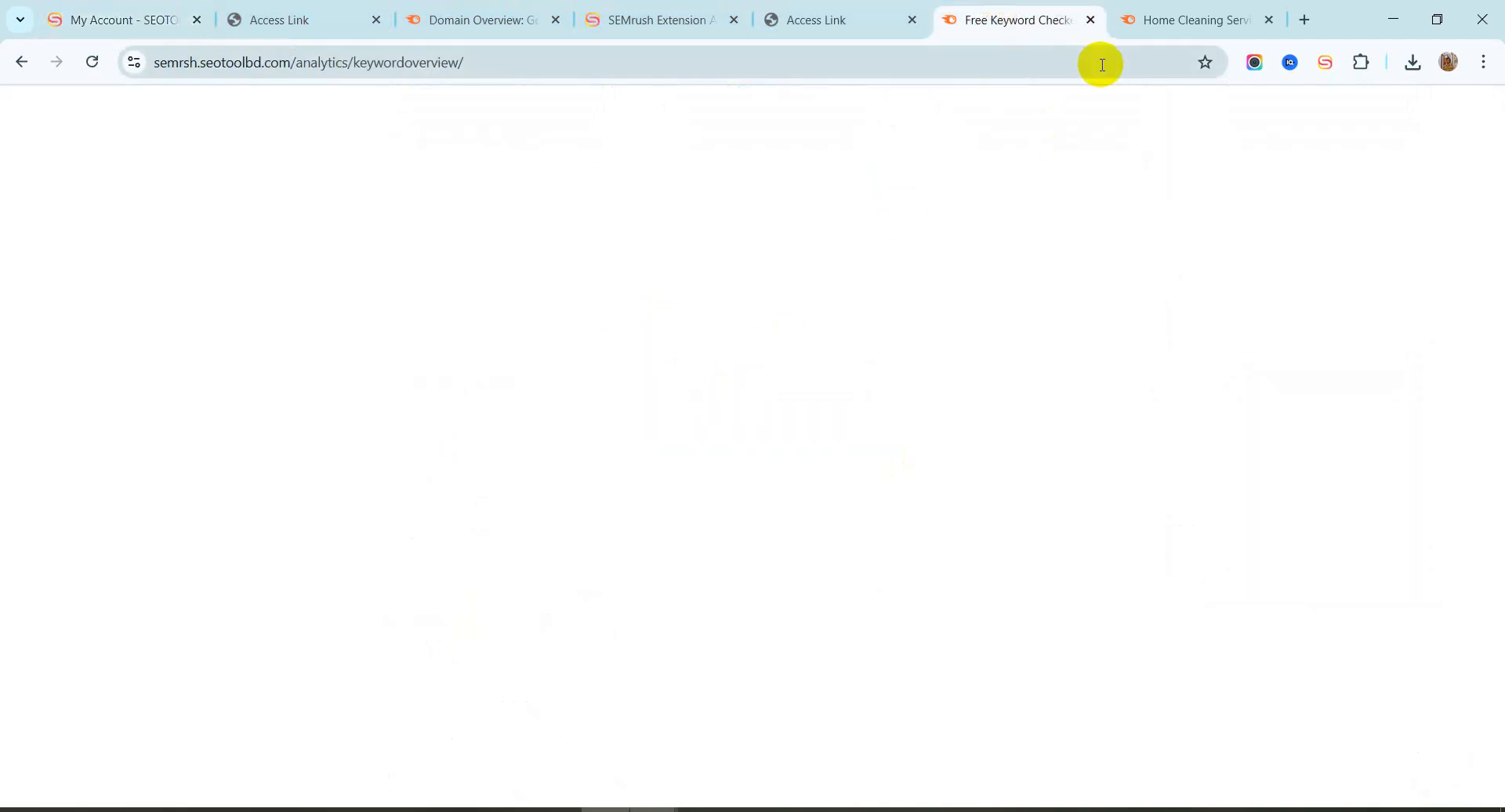
{"action": "left_click", "coordinate": [1138, 21]}
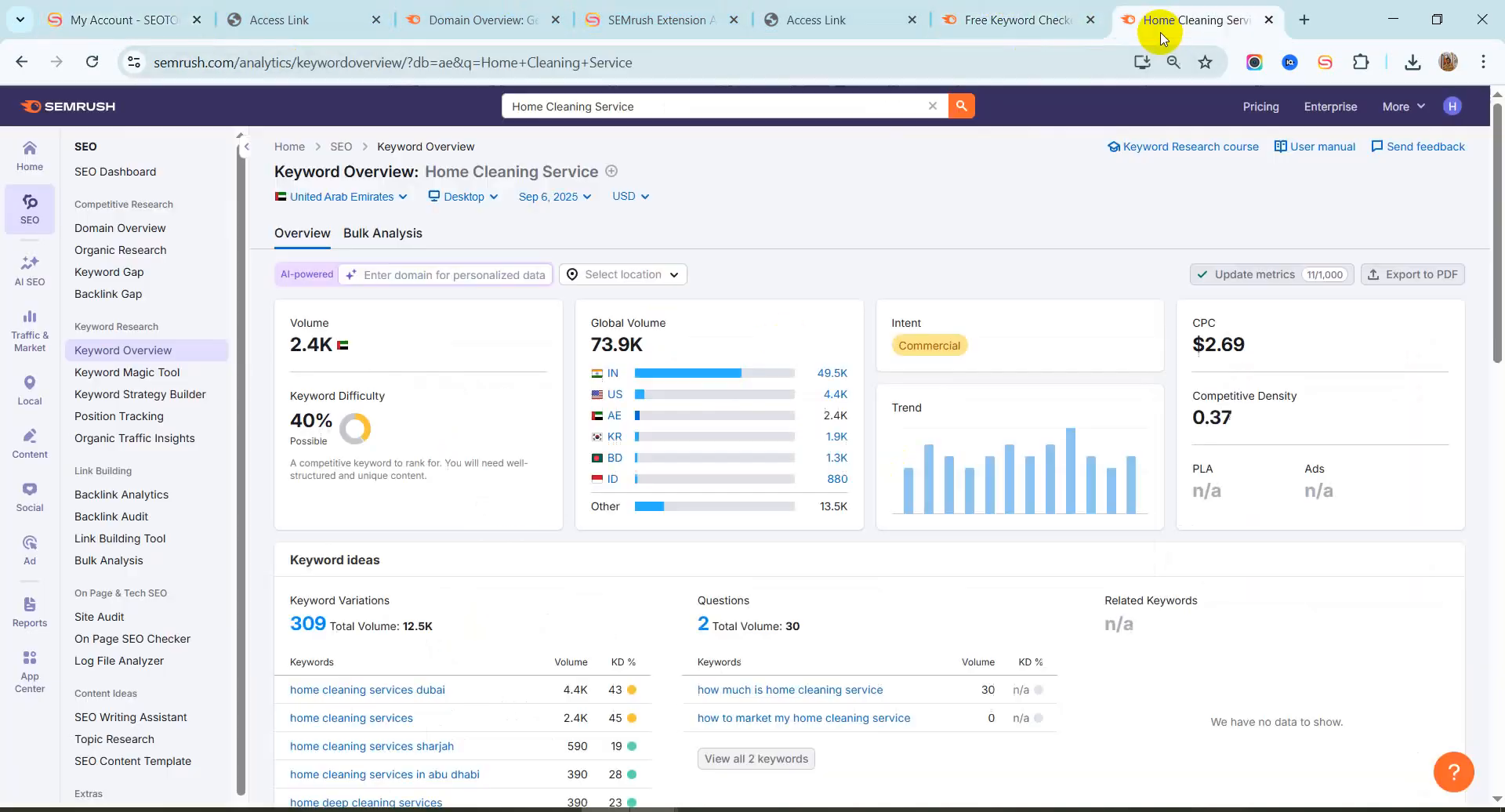
{"action": "right_click", "coordinate": [157, 228]}
{"action": "left_click", "coordinate": [298, 245]}
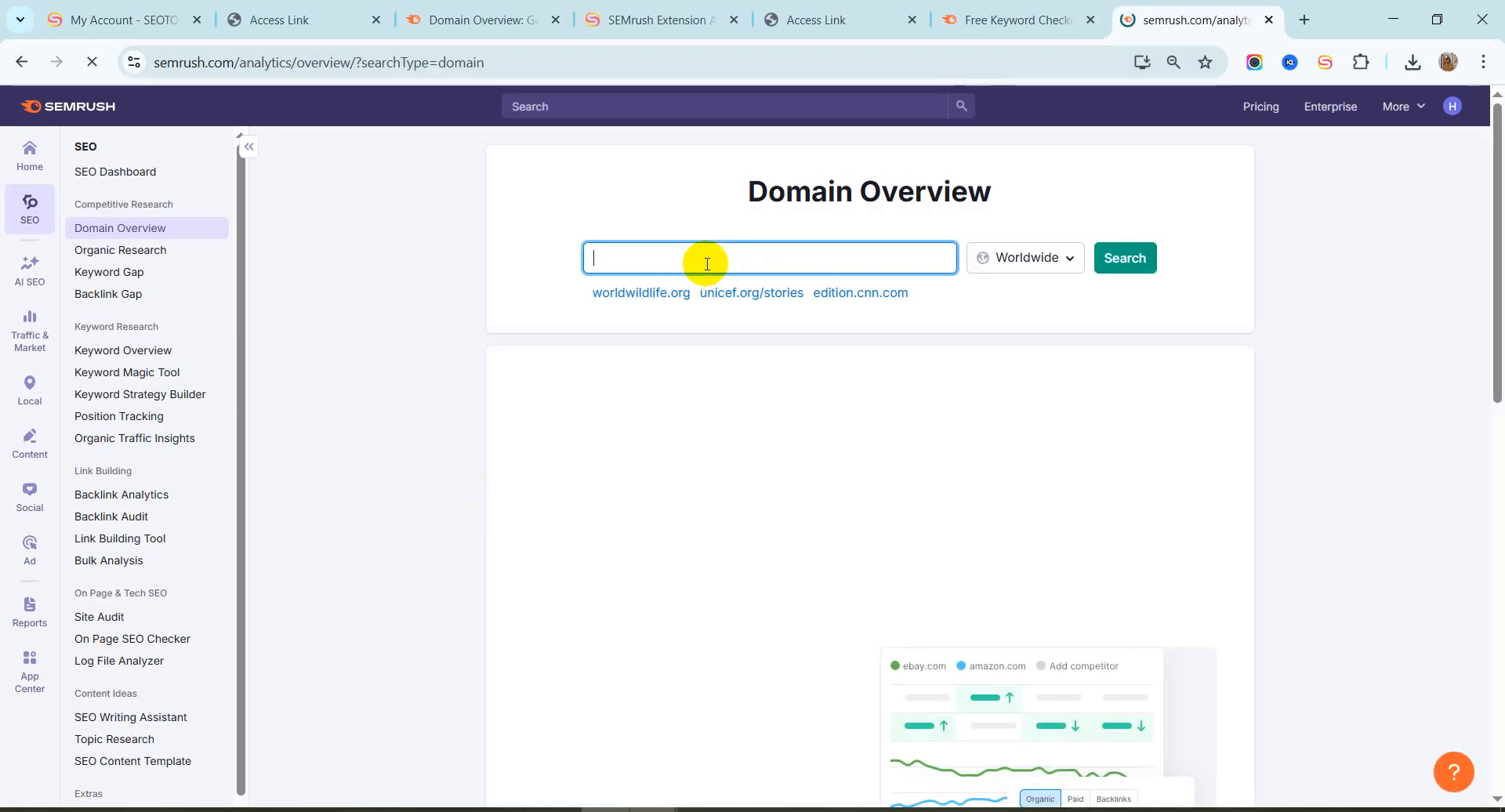
{"action": "type", "text": "https://cleantel.me/cl"}
{"action": "left_click", "coordinate": [1143, 289]}
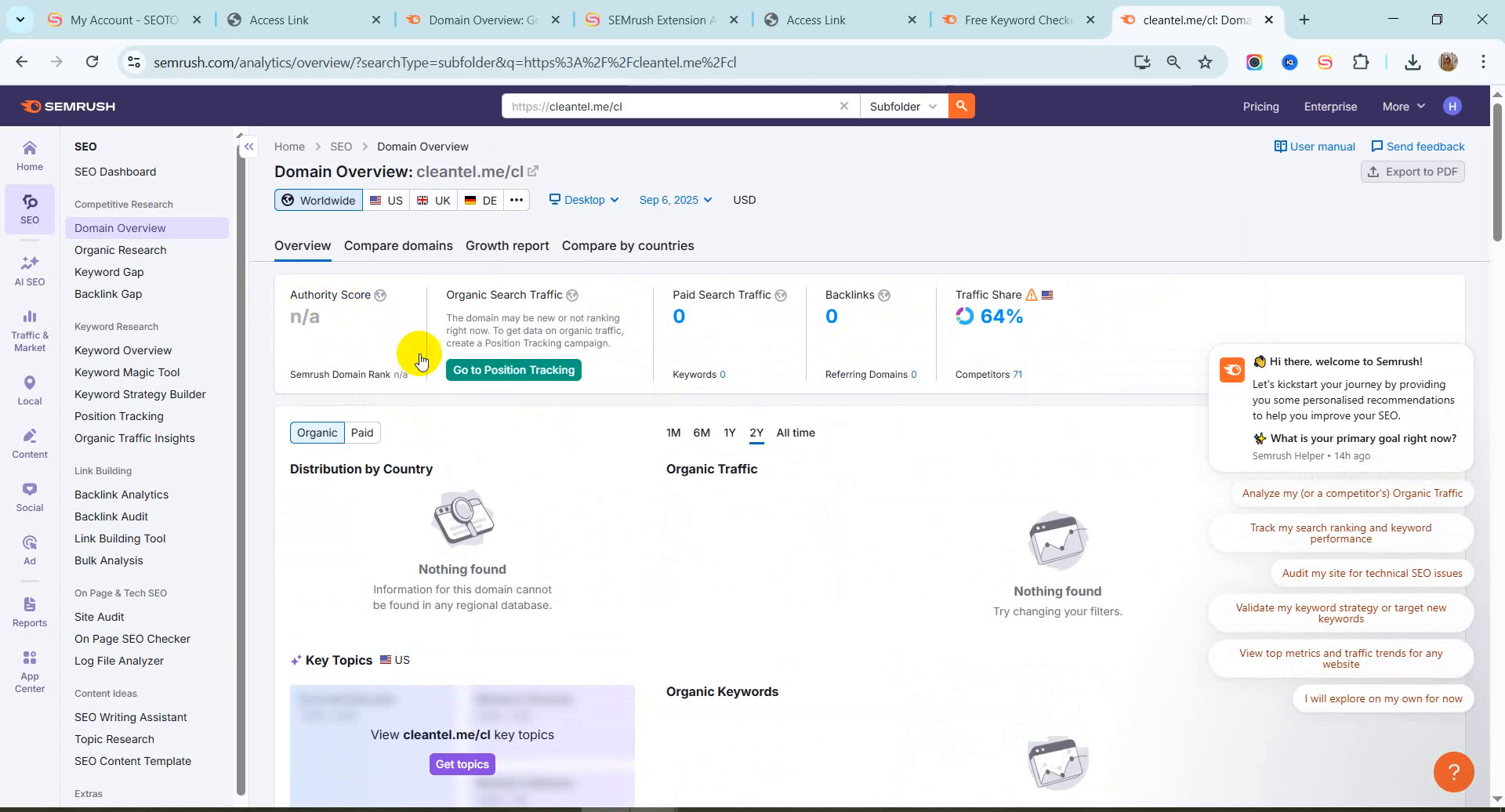
Set the country database of the cleantel.me/cl overview to United Arab Emirates
{"action": "left_click", "coordinate": [526, 206]}
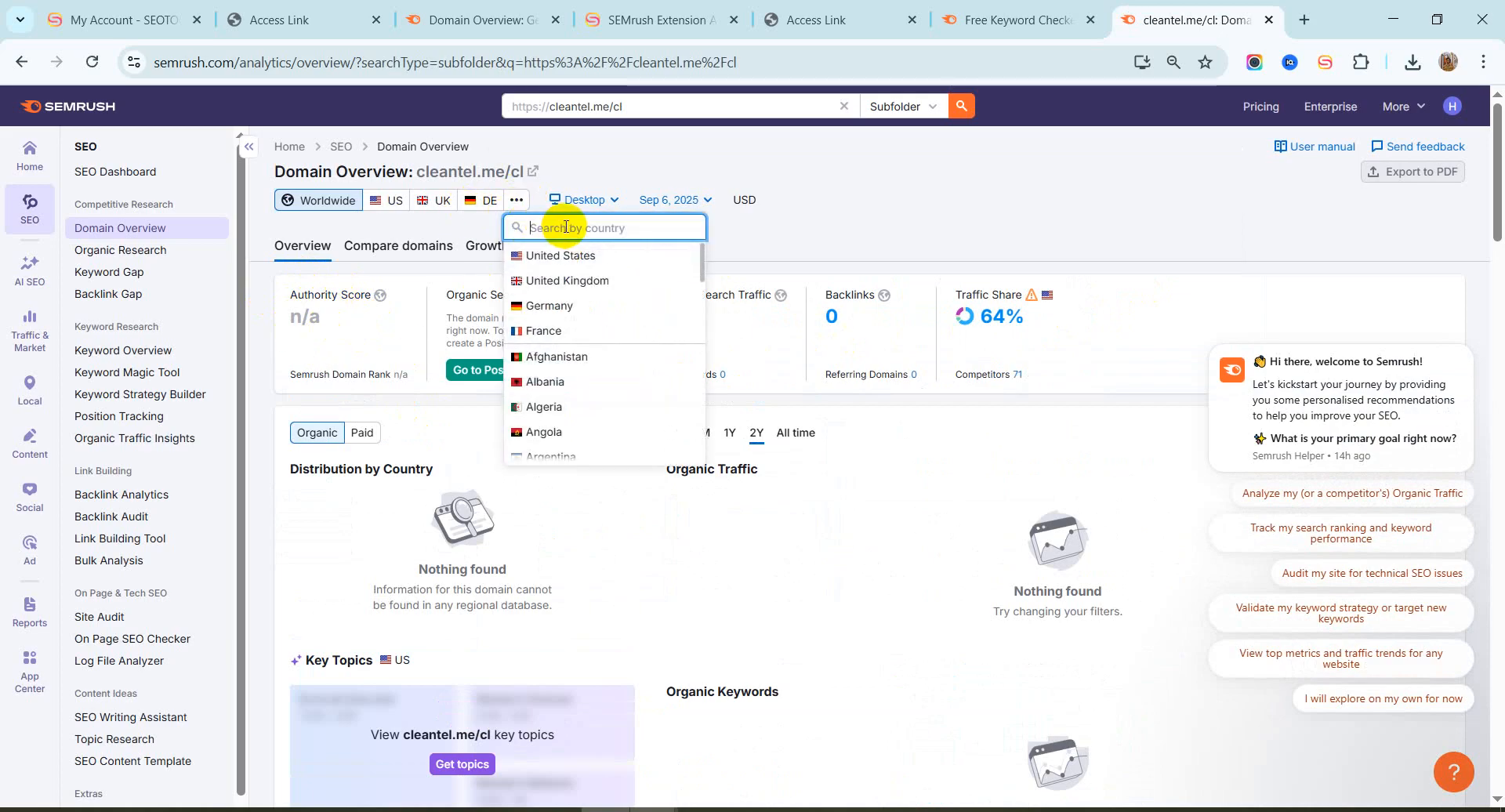
{"action": "type", "text": "uni"}
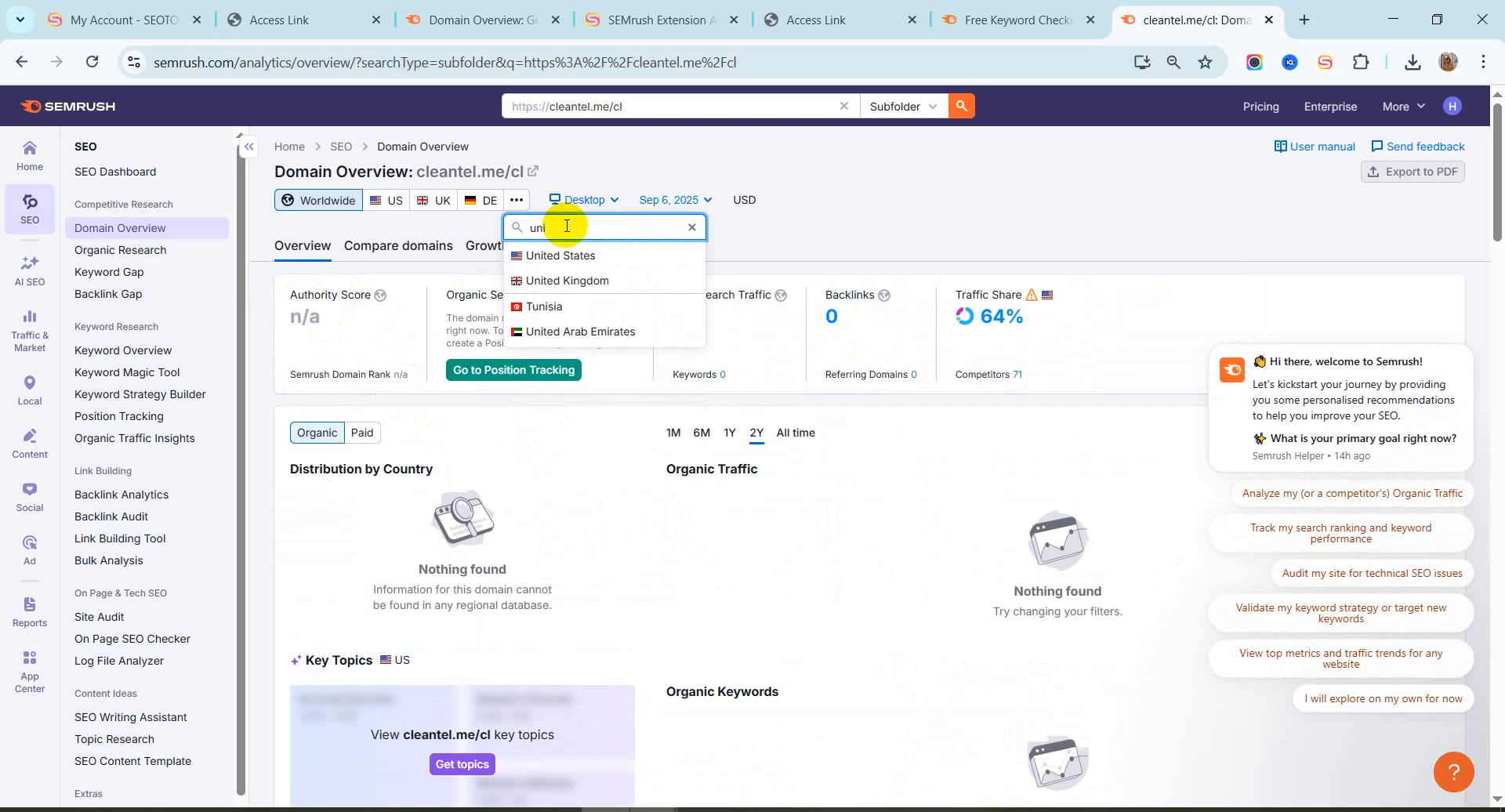
{"action": "left_click", "coordinate": [613, 330]}
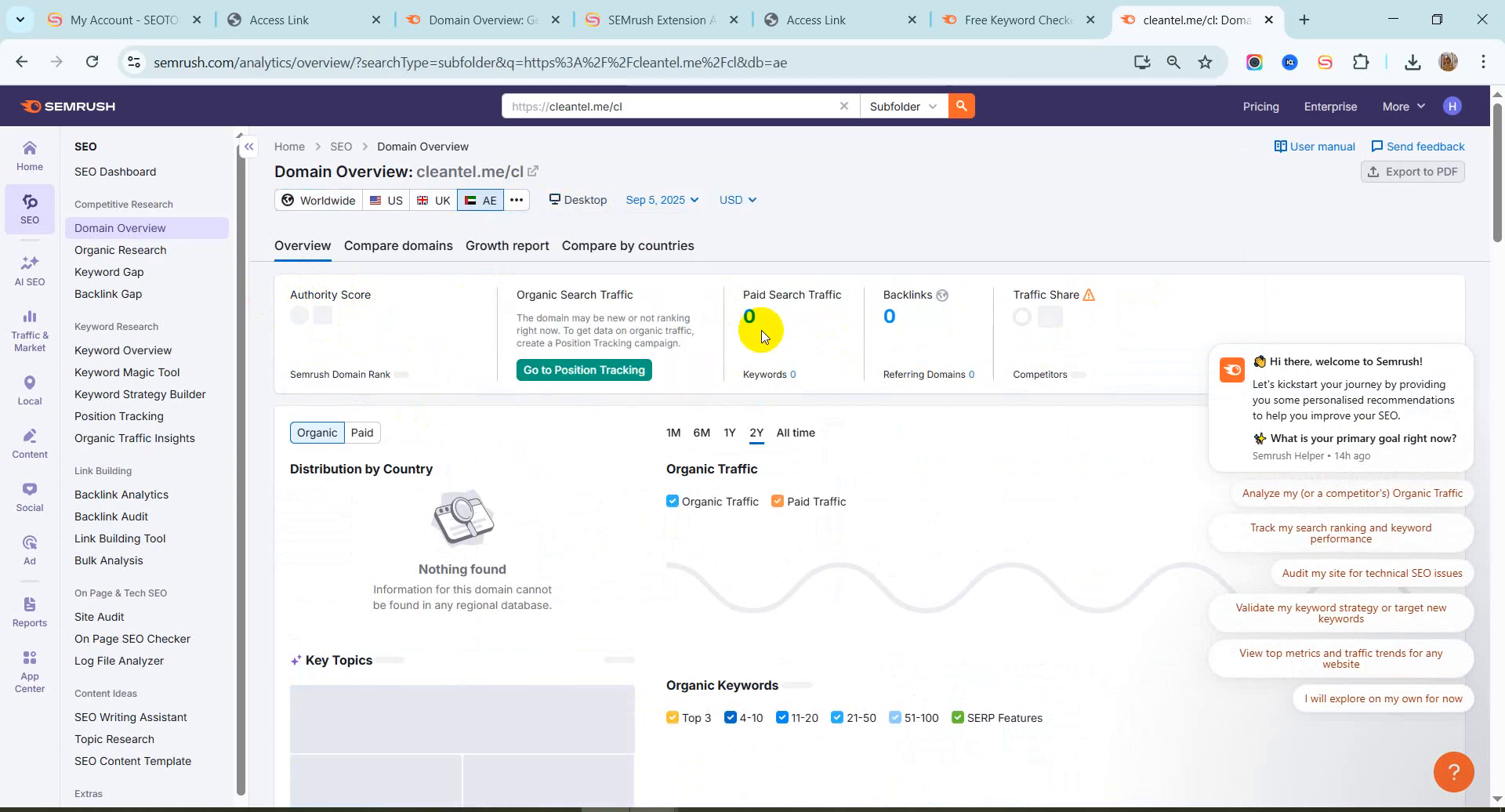
Review the organic research, competitors, advertising and backlinks sections of the cleantel.me/cl report, and open Keyword Overview
{"action": "scroll", "coordinate": [784, 518], "scroll_direction": "down", "scroll_amount": 5}
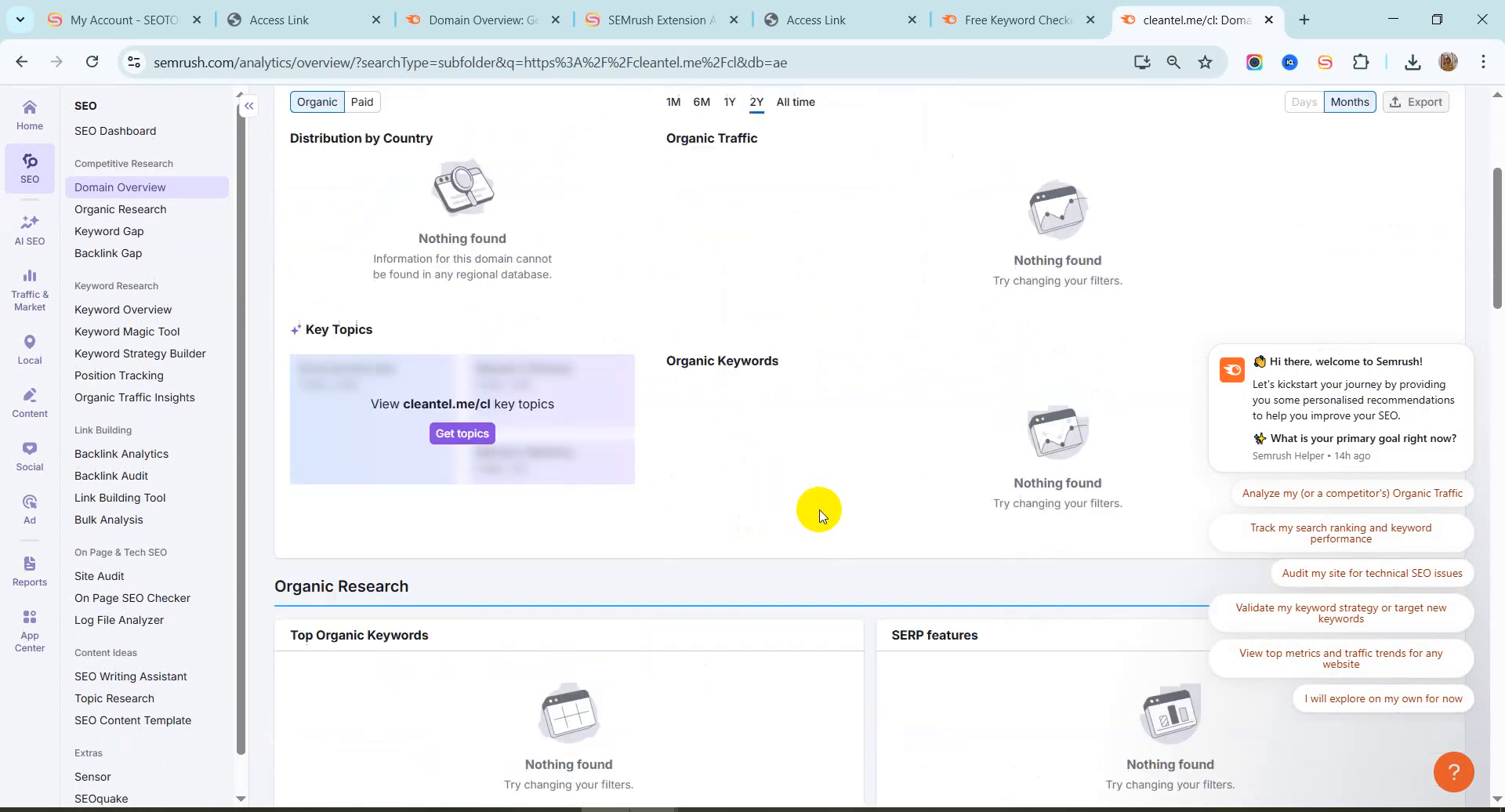
{"action": "scroll", "coordinate": [829, 509], "scroll_direction": "up", "scroll_amount": 5}
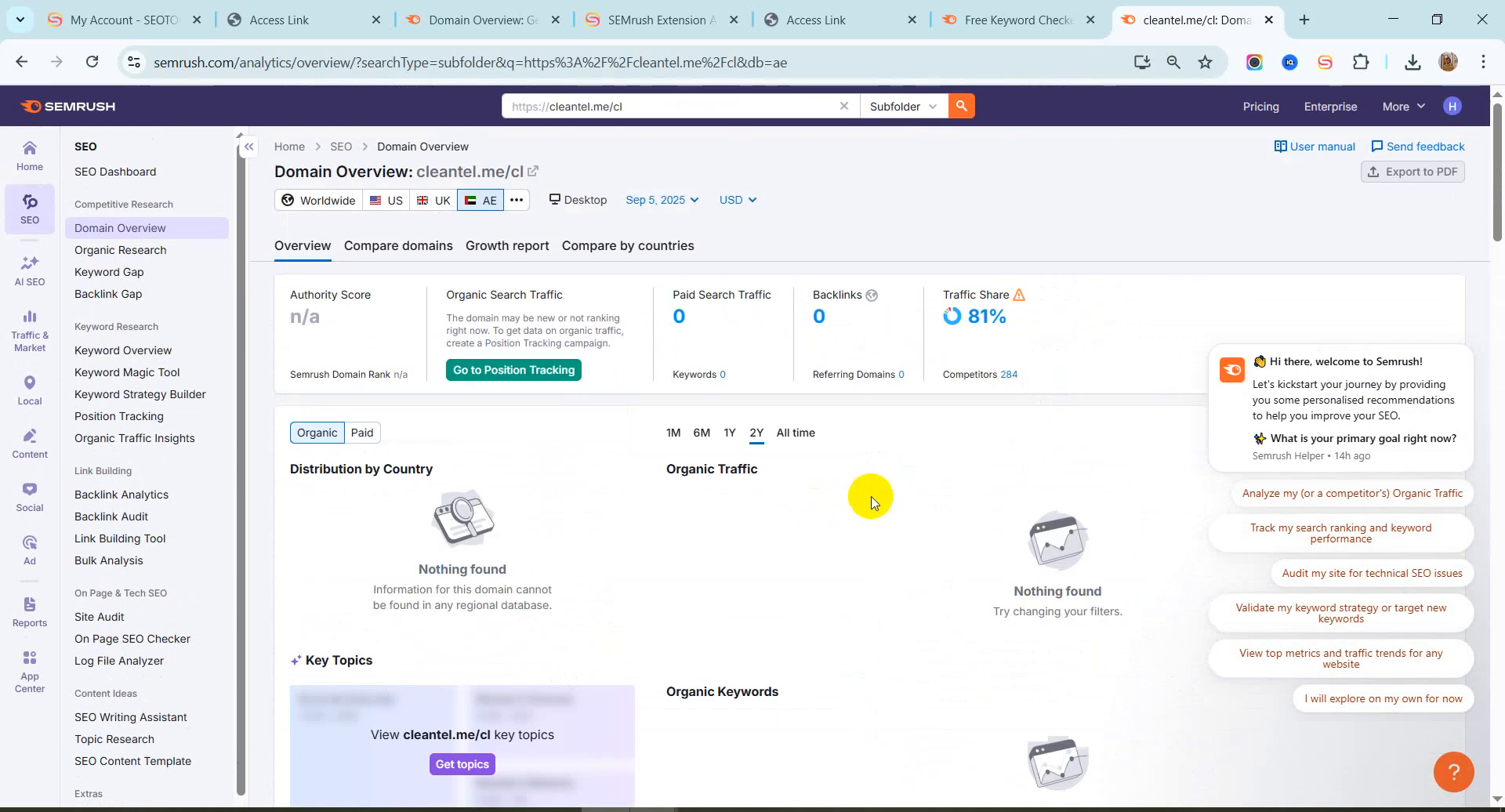
{"action": "scroll", "coordinate": [598, 446], "scroll_direction": "down", "scroll_amount": 13}
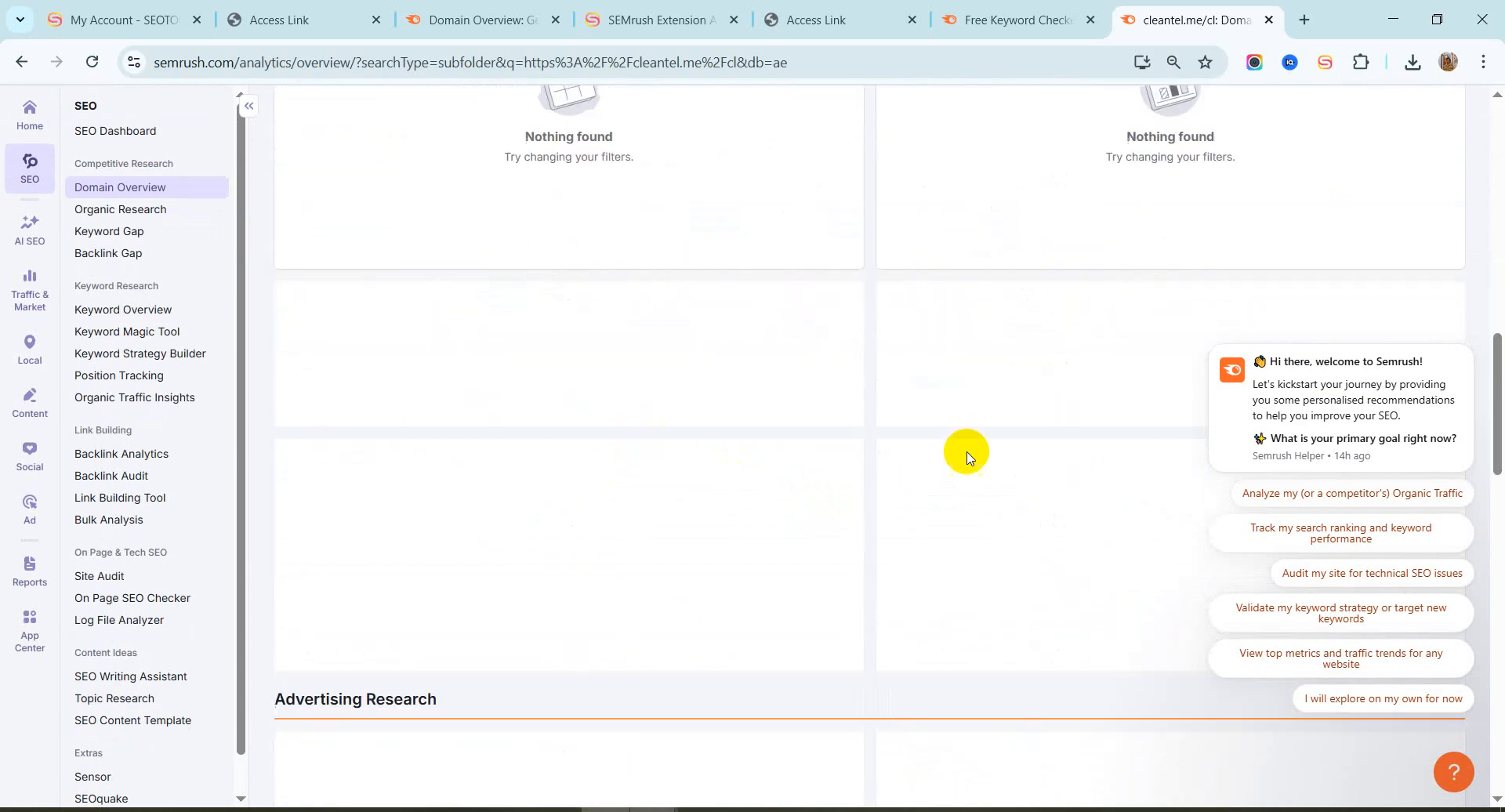
{"action": "scroll", "coordinate": [671, 553], "scroll_direction": "down", "scroll_amount": 7}
{"action": "scroll", "coordinate": [677, 537], "scroll_direction": "up", "scroll_amount": 7}
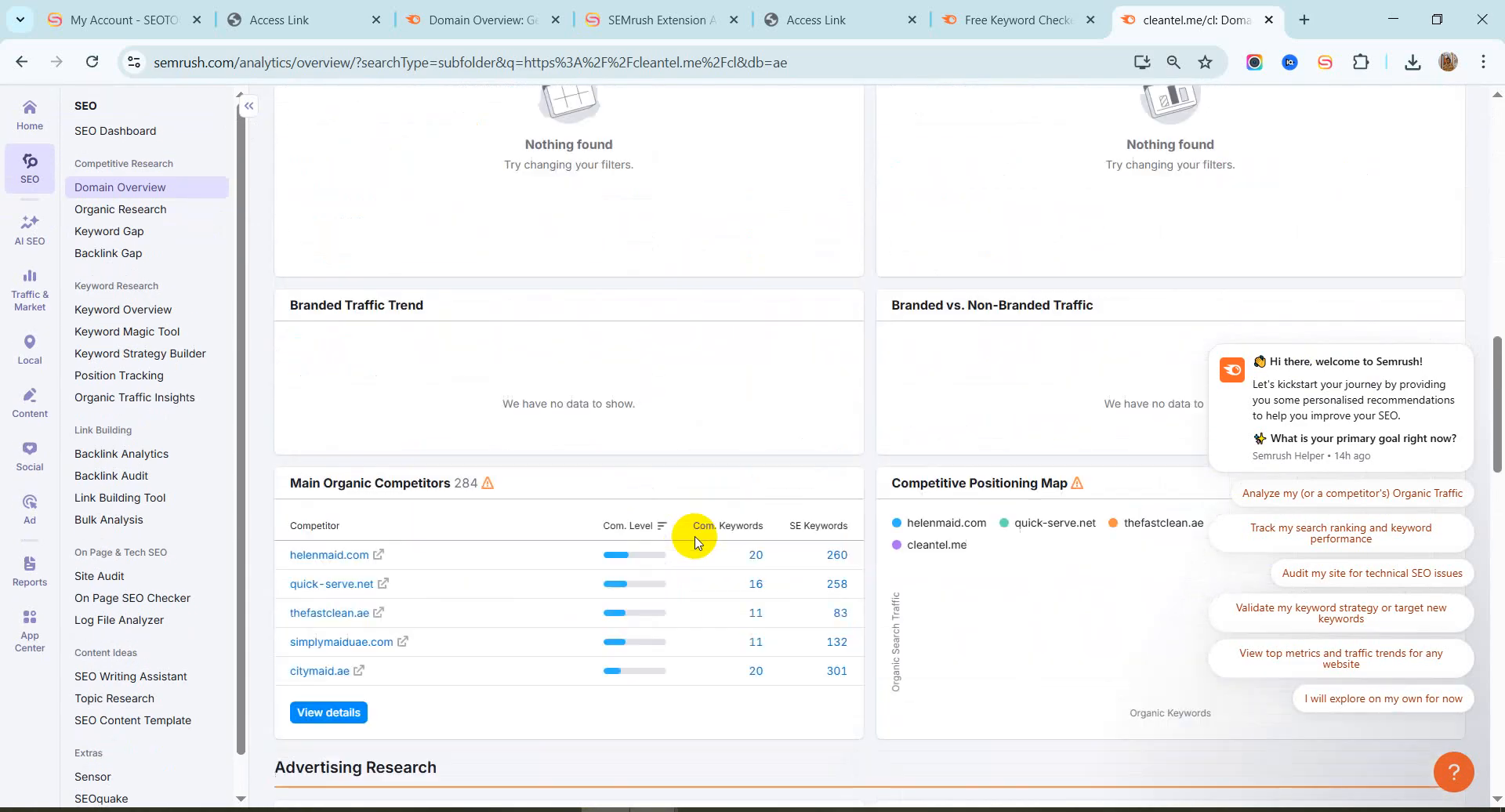
{"action": "scroll", "coordinate": [698, 533], "scroll_direction": "up", "scroll_amount": 18}
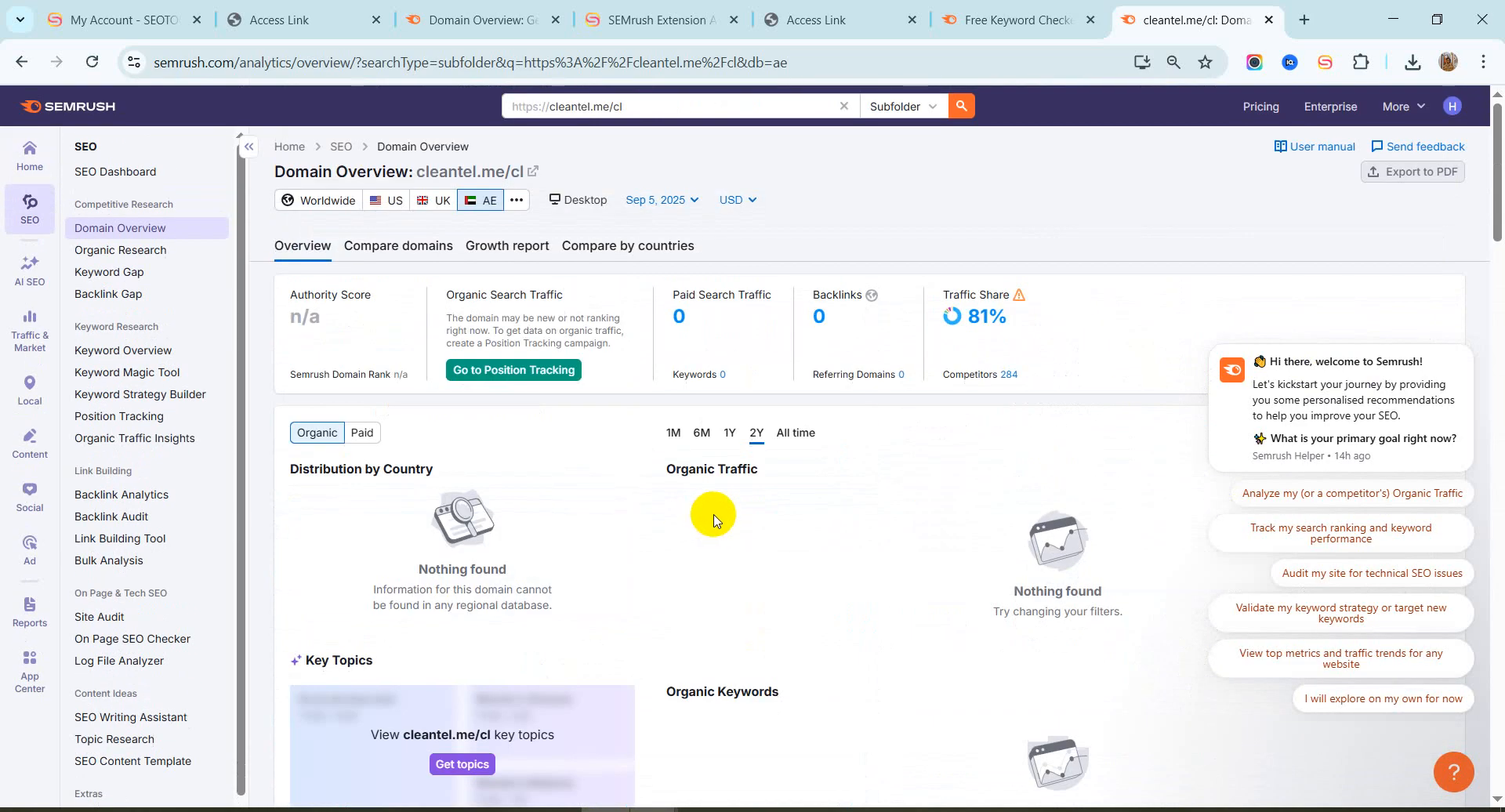
{"action": "scroll", "coordinate": [714, 517], "scroll_direction": "down", "scroll_amount": 15}
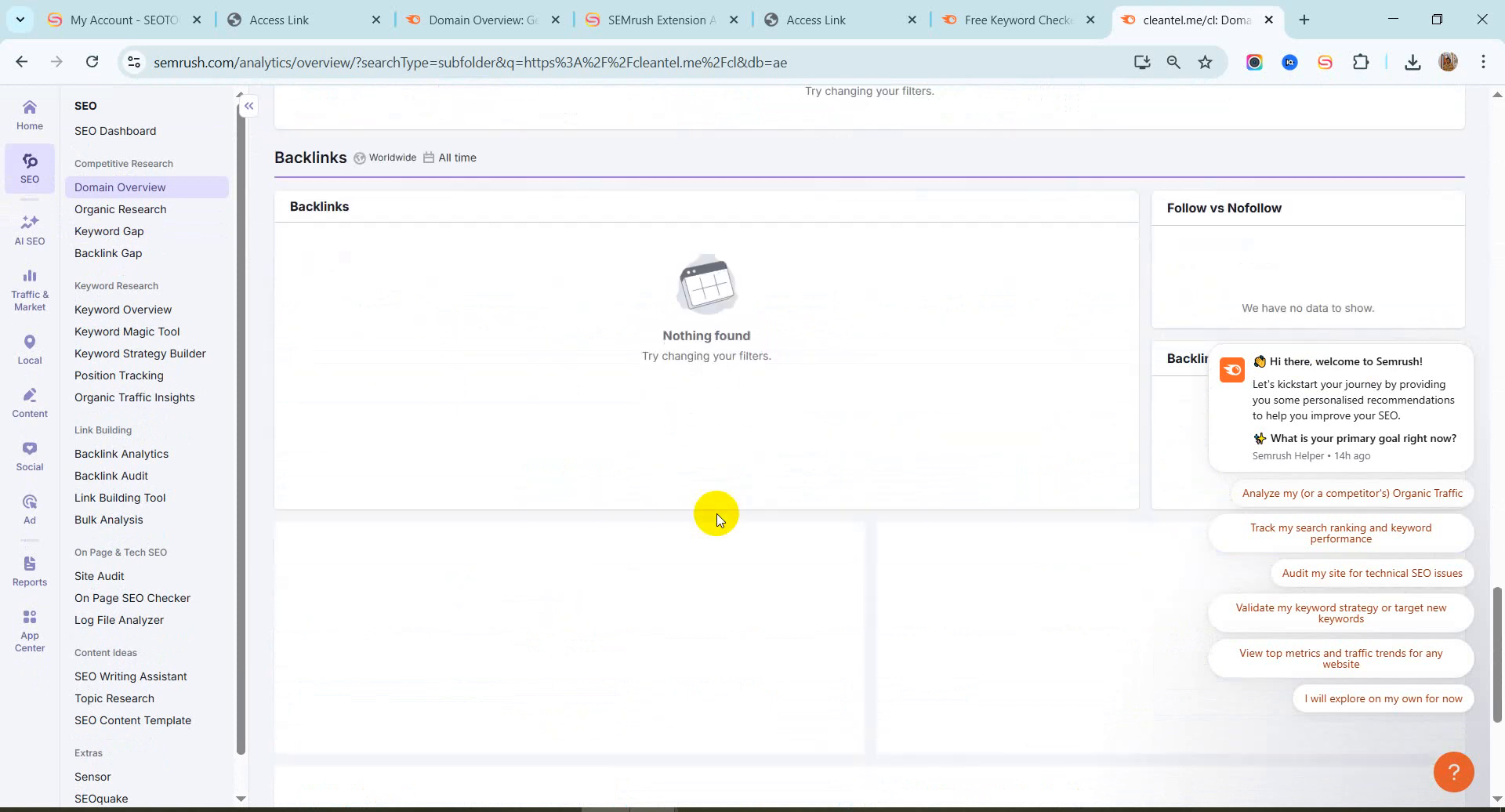
{"action": "scroll", "coordinate": [716, 513], "scroll_direction": "down", "scroll_amount": 5}
{"action": "scroll", "coordinate": [715, 513], "scroll_direction": "up", "scroll_amount": 13}
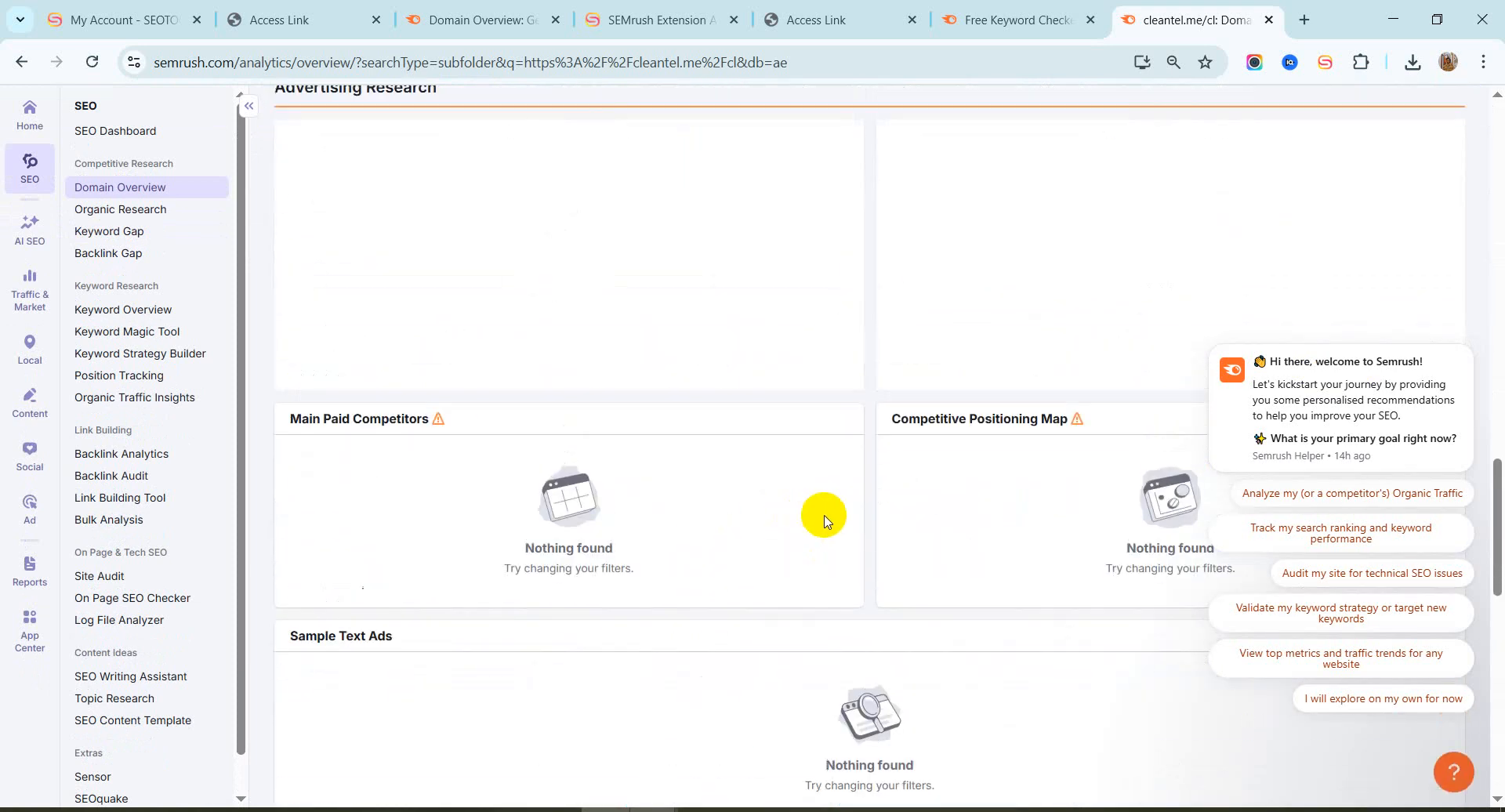
{"action": "scroll", "coordinate": [824, 521], "scroll_direction": "up", "scroll_amount": 8}
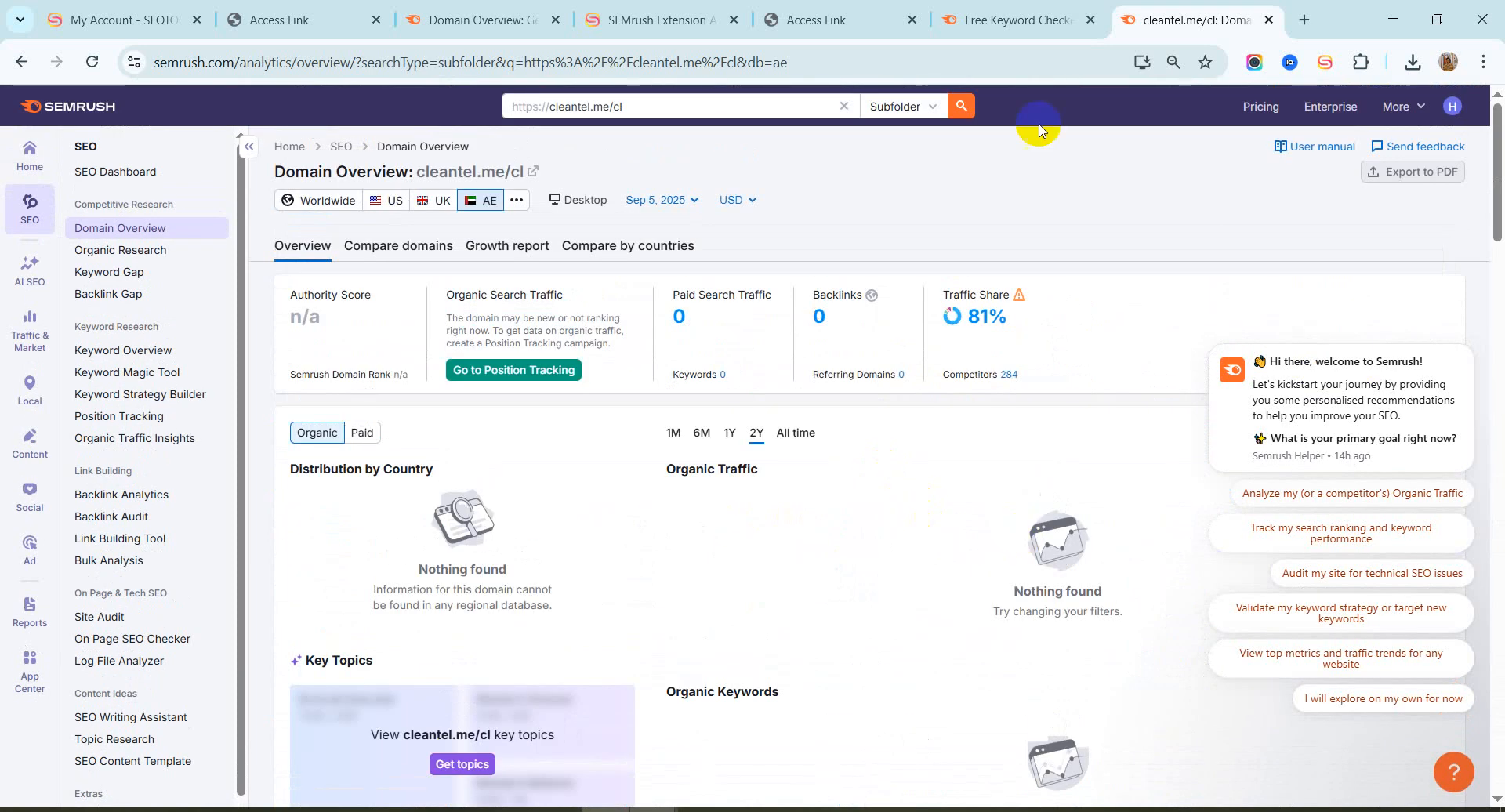
{"action": "left_click", "coordinate": [135, 352]}
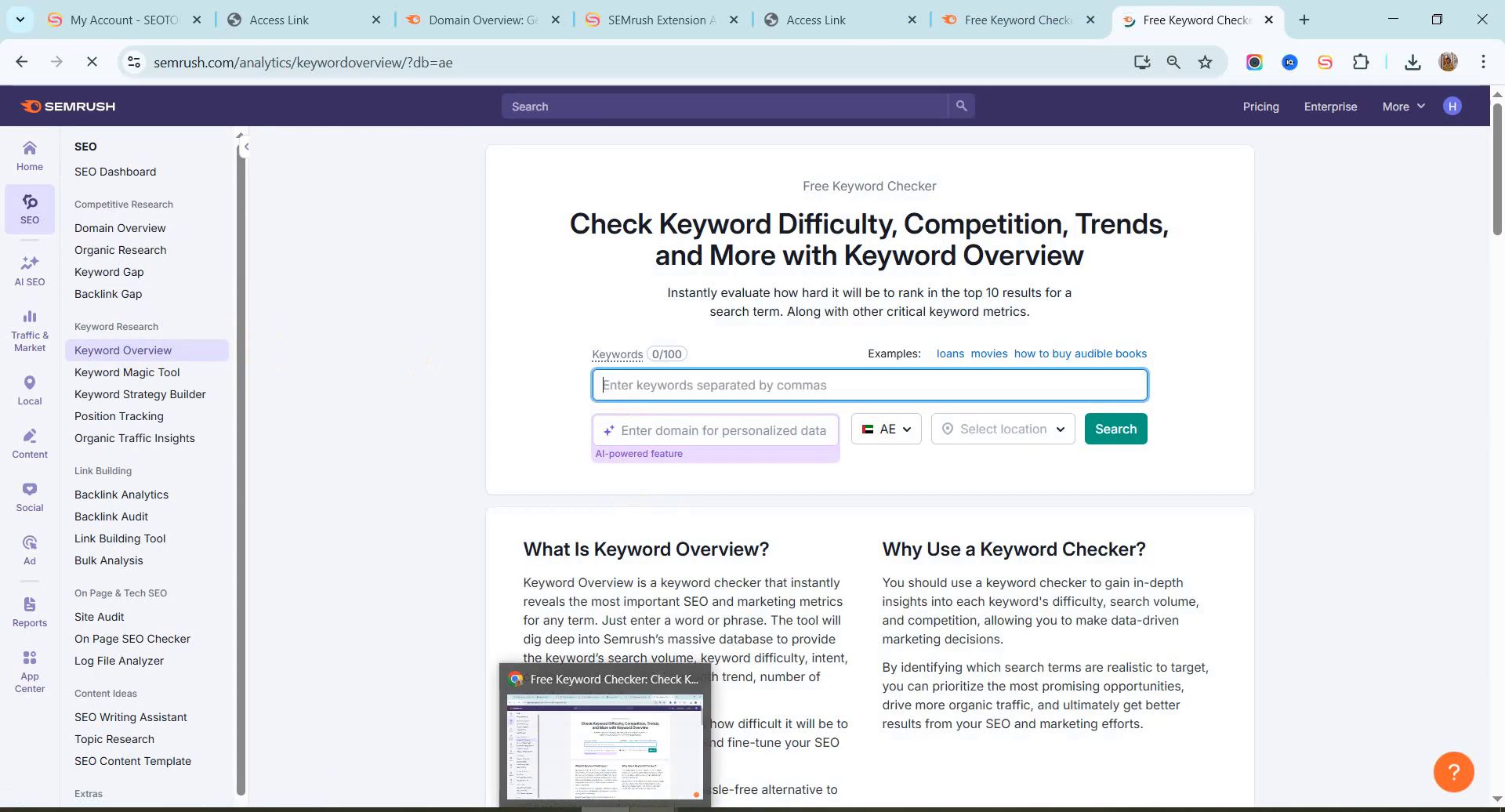
In the home work sheet, go over the keyword data in B2:E5 and check the Top Competitors file preview in F2
{"action": "left_click", "coordinate": [558, 811]}
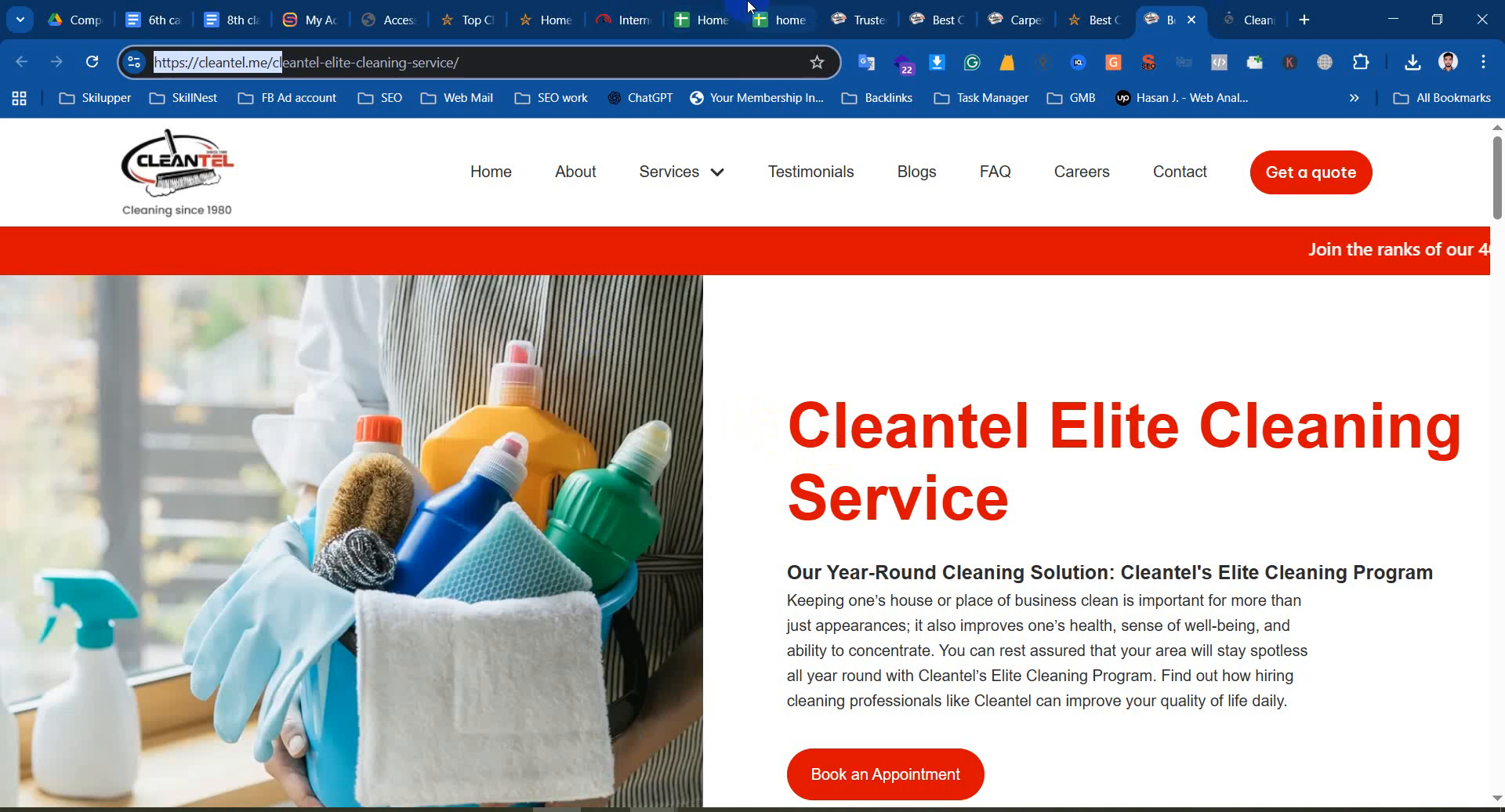
{"action": "left_click", "coordinate": [748, 9]}
{"action": "left_click_drag", "start_coordinate": [331, 326], "coordinate": [662, 379]}
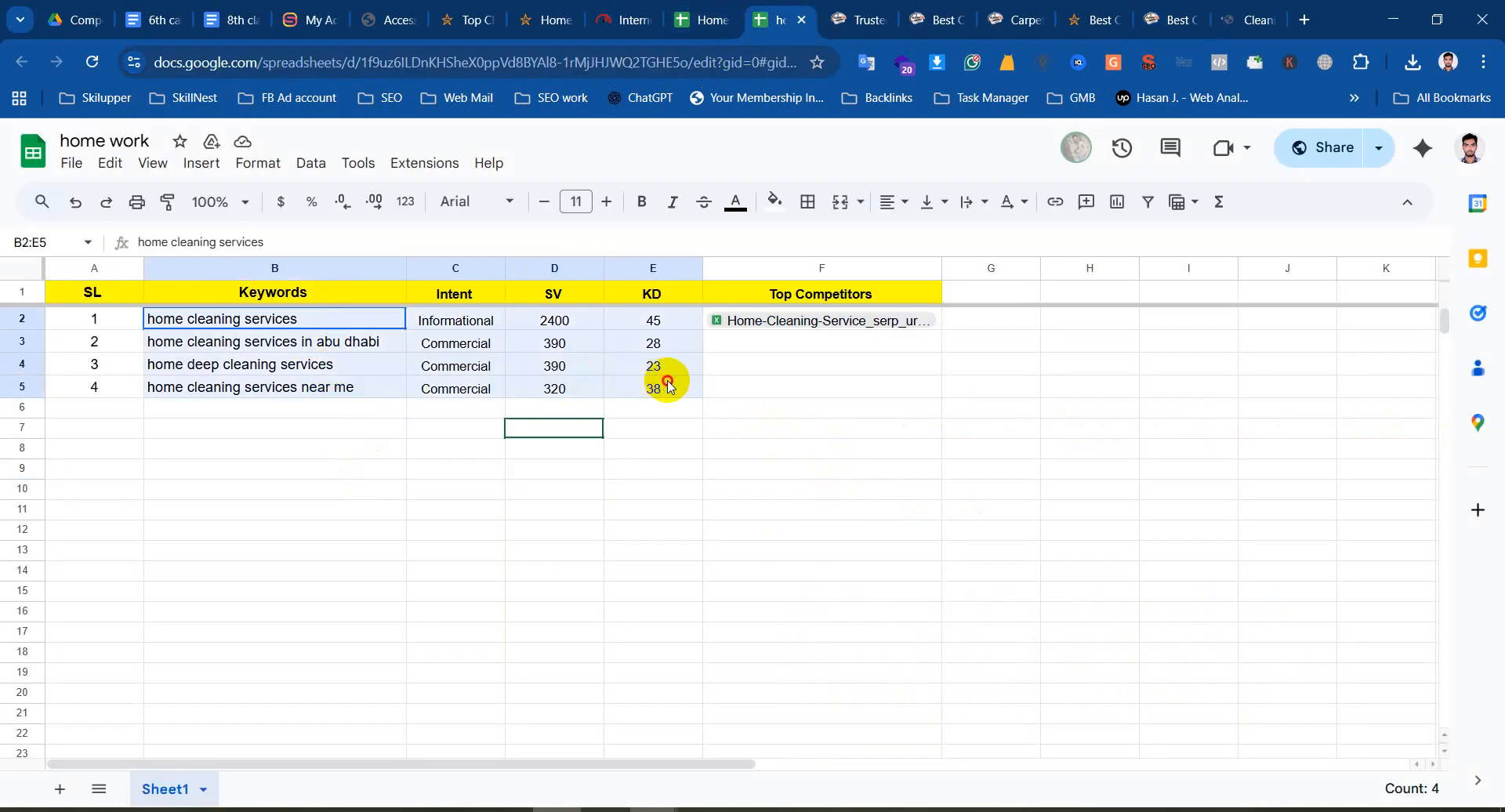
{"action": "left_click", "coordinate": [669, 385]}
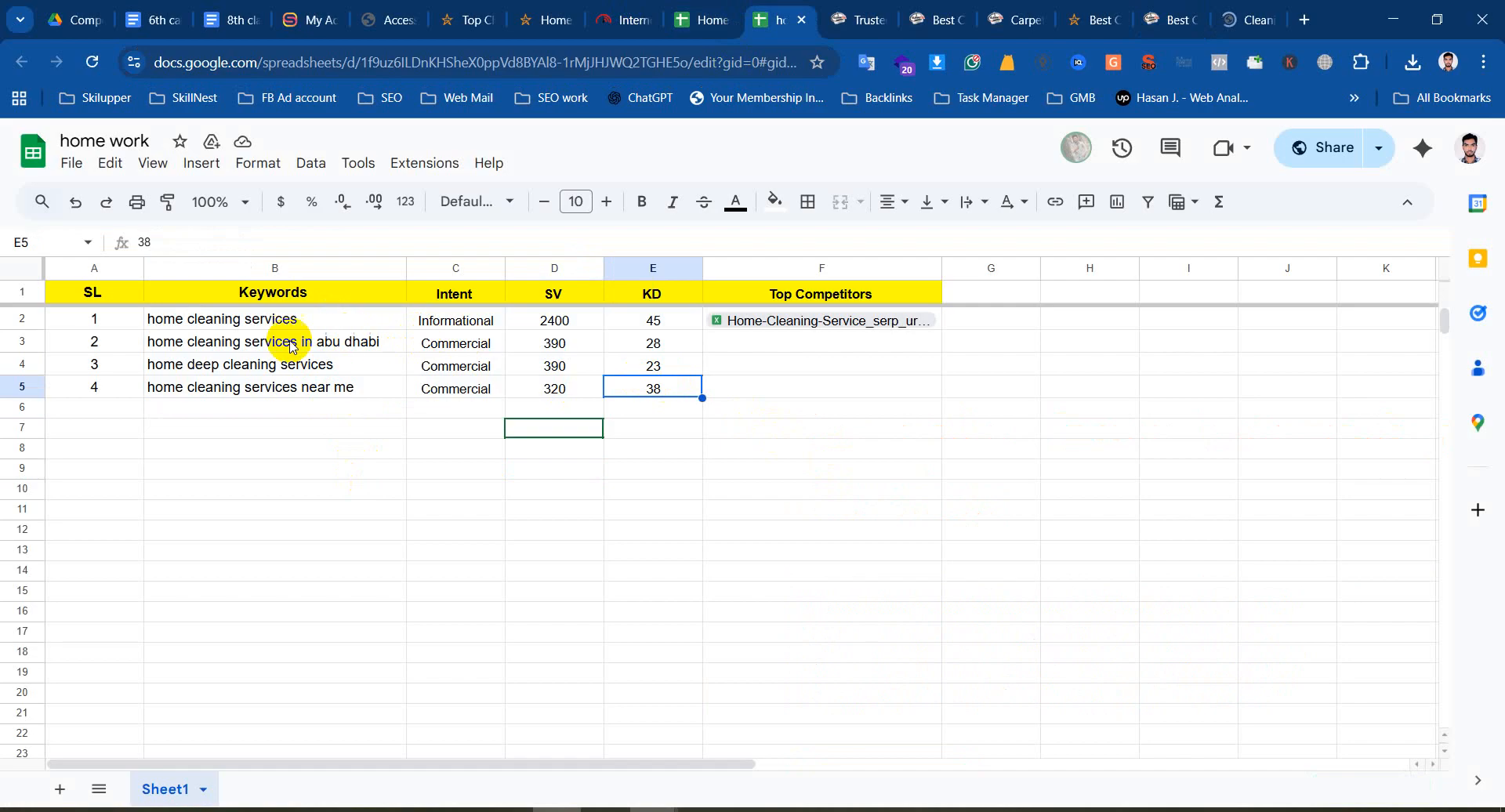
{"action": "left_click_drag", "start_coordinate": [306, 314], "coordinate": [648, 385]}
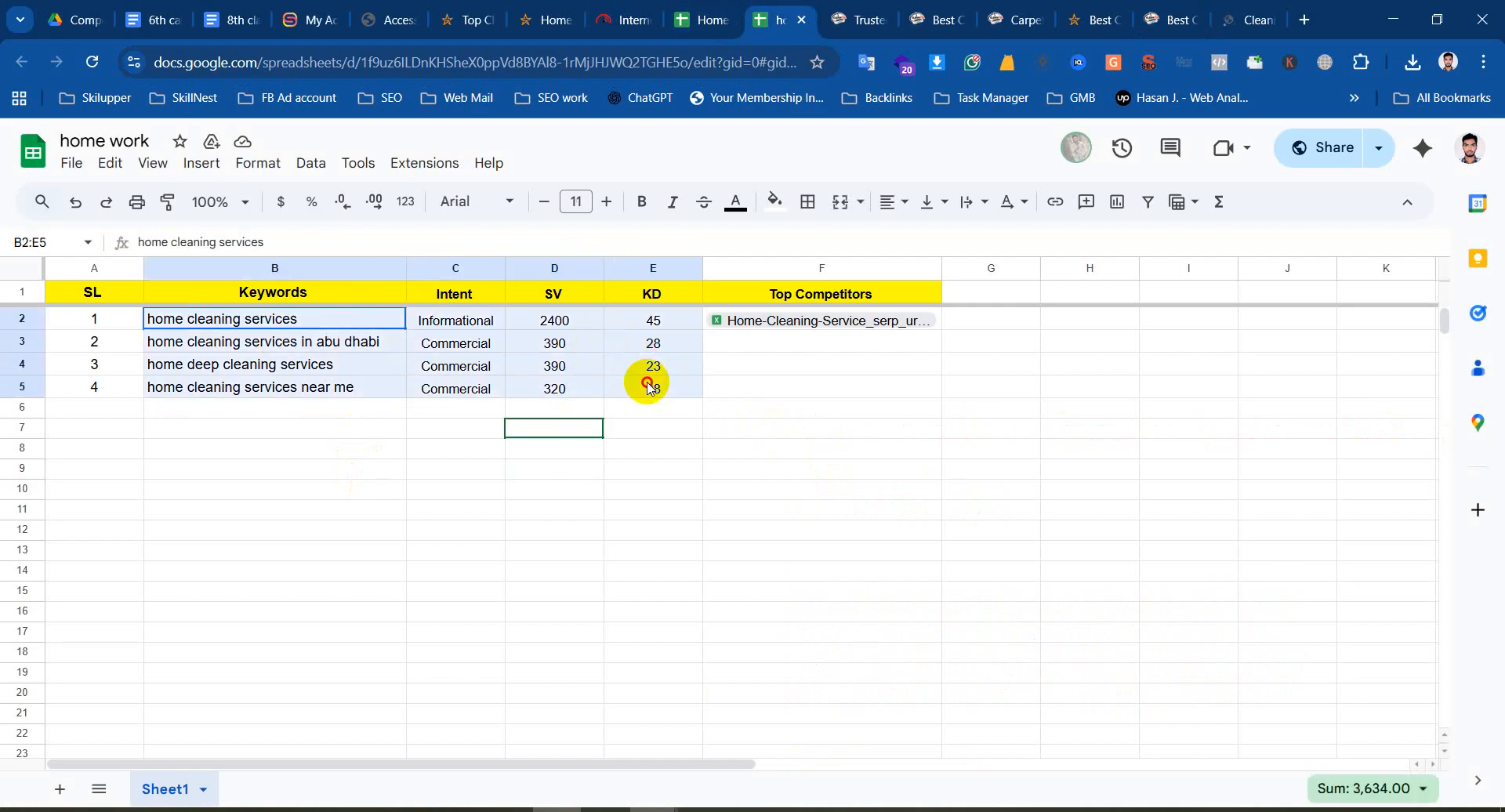
{"action": "left_click", "coordinate": [648, 386]}
{"action": "left_click", "coordinate": [322, 322]}
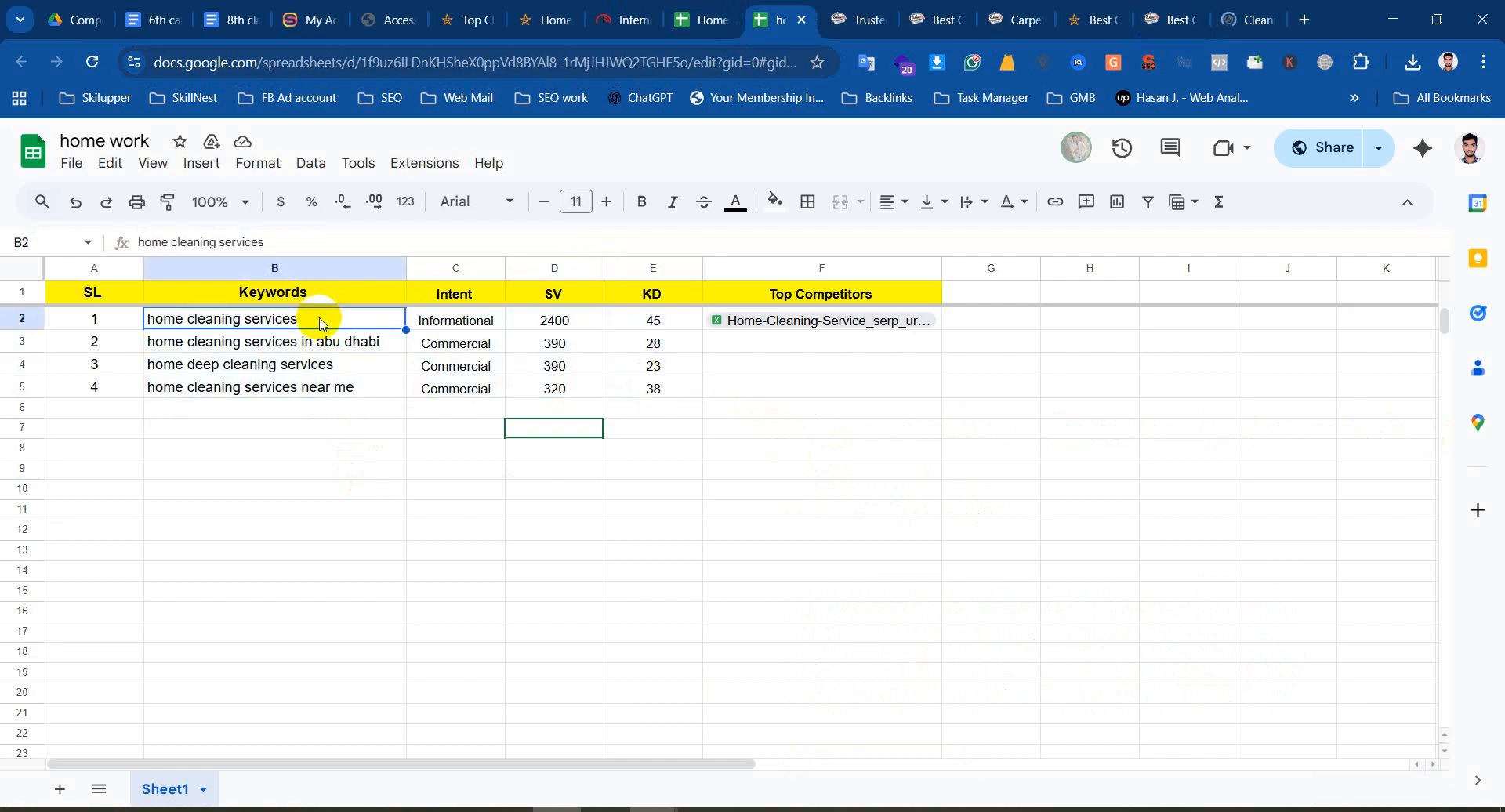
{"action": "left_click", "coordinate": [639, 321]}
{"action": "left_click", "coordinate": [347, 324]}
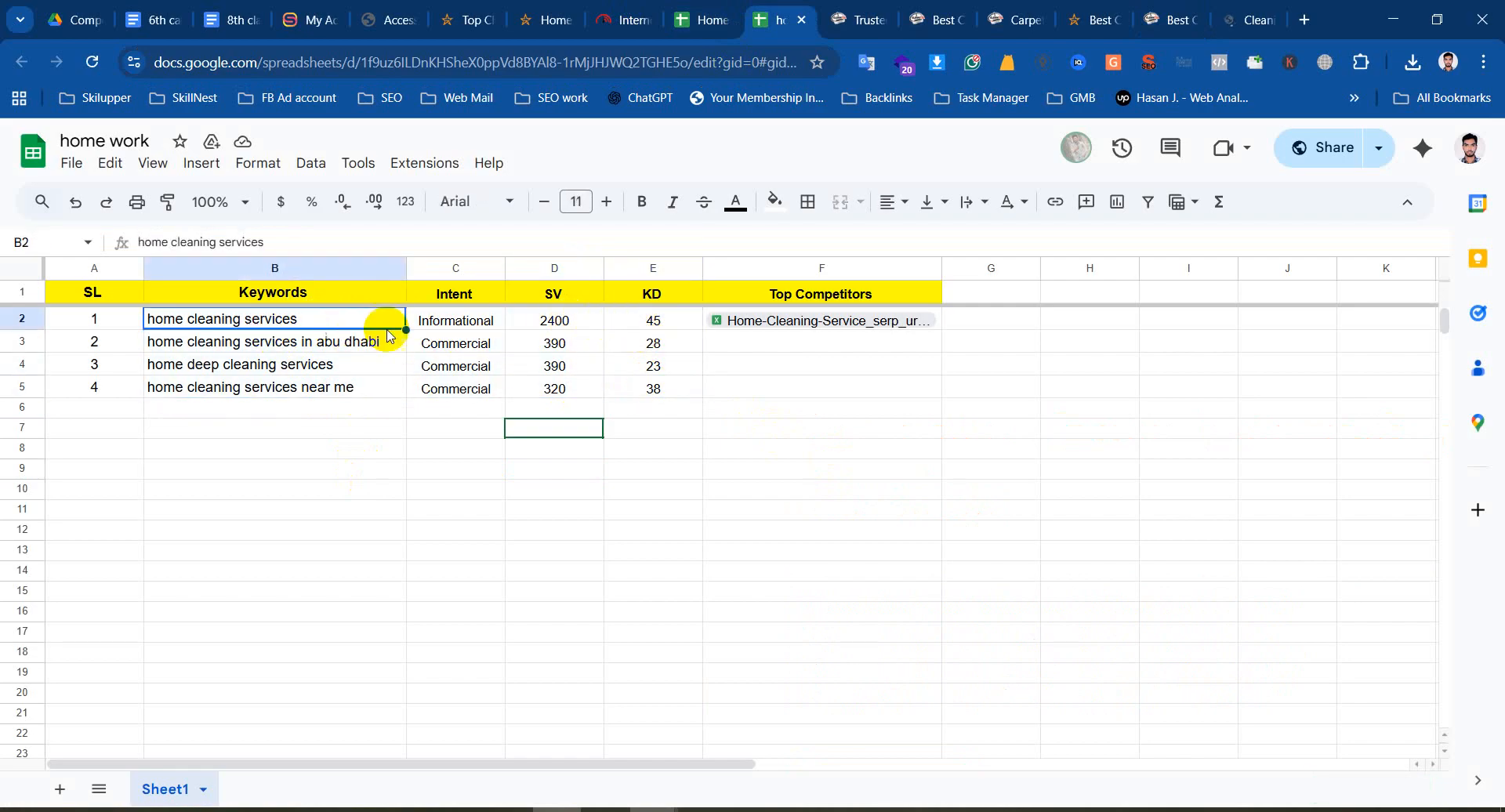
{"action": "left_click", "coordinate": [776, 321]}
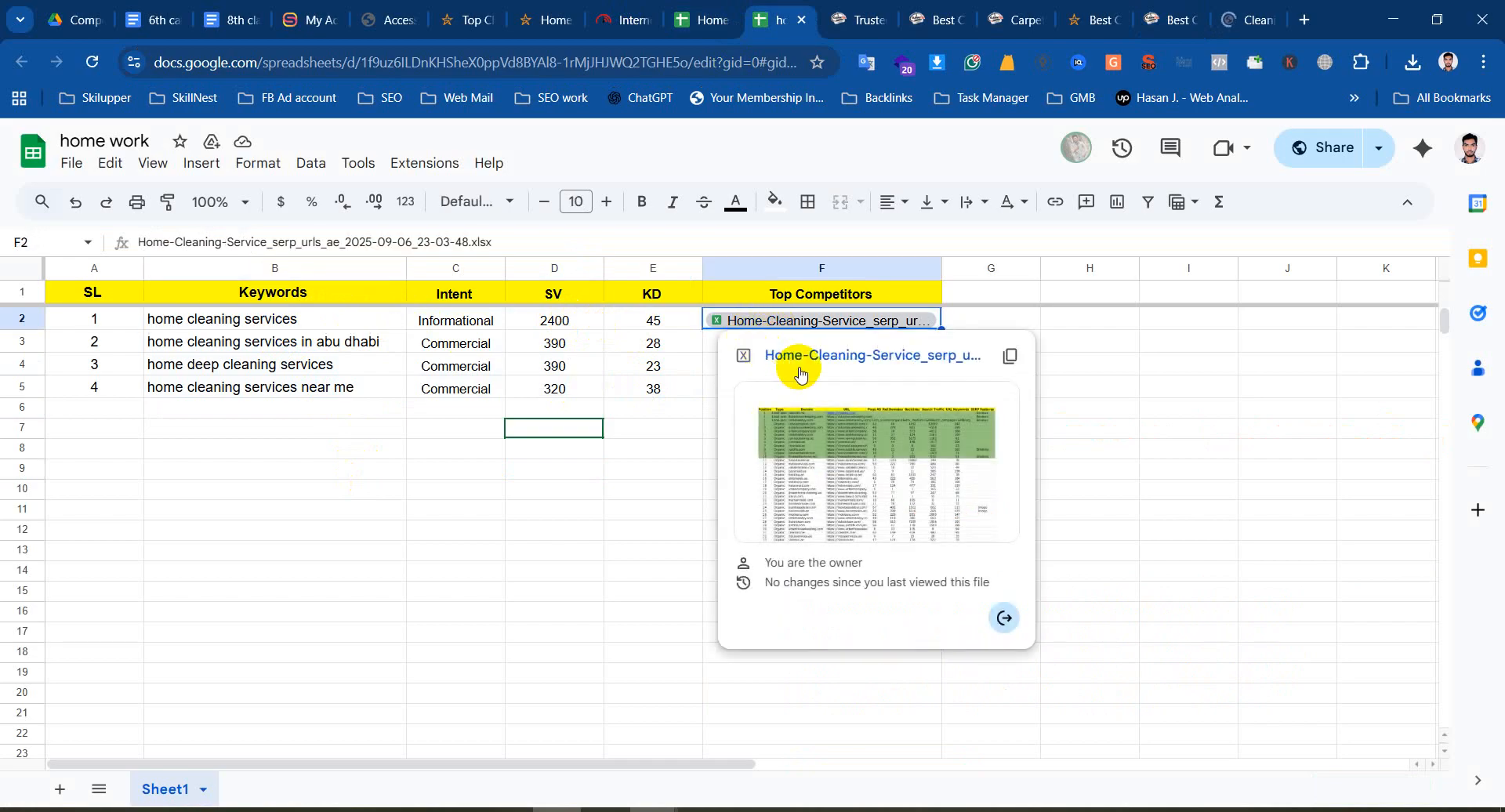
{"action": "left_click", "coordinate": [615, 350]}
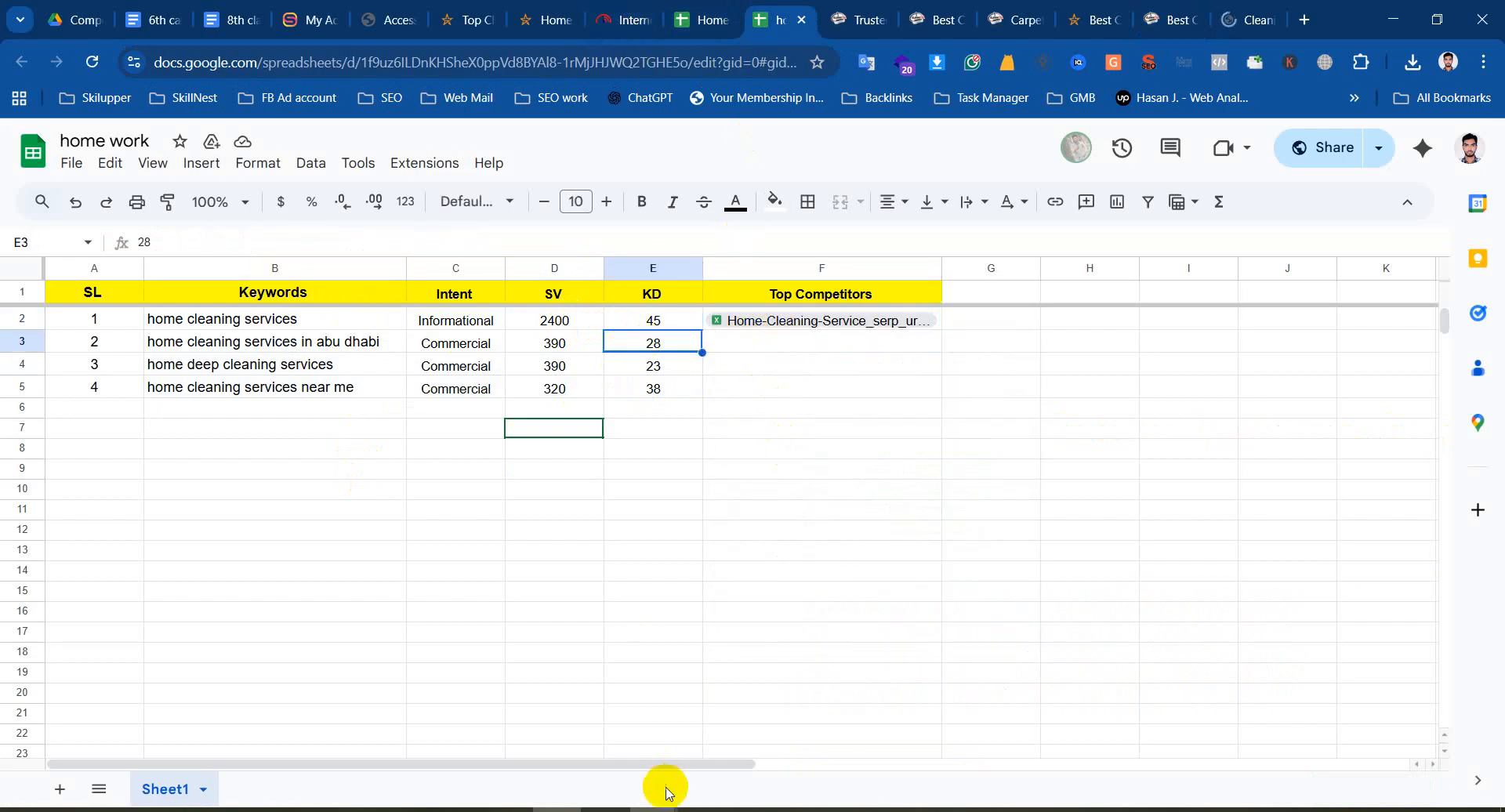
Highlight the Competitor Keyword Gap Analysis heading in the 8th class 1st batch document and return to SEMrush Keyword Overview
{"action": "left_click", "coordinate": [619, 584]}
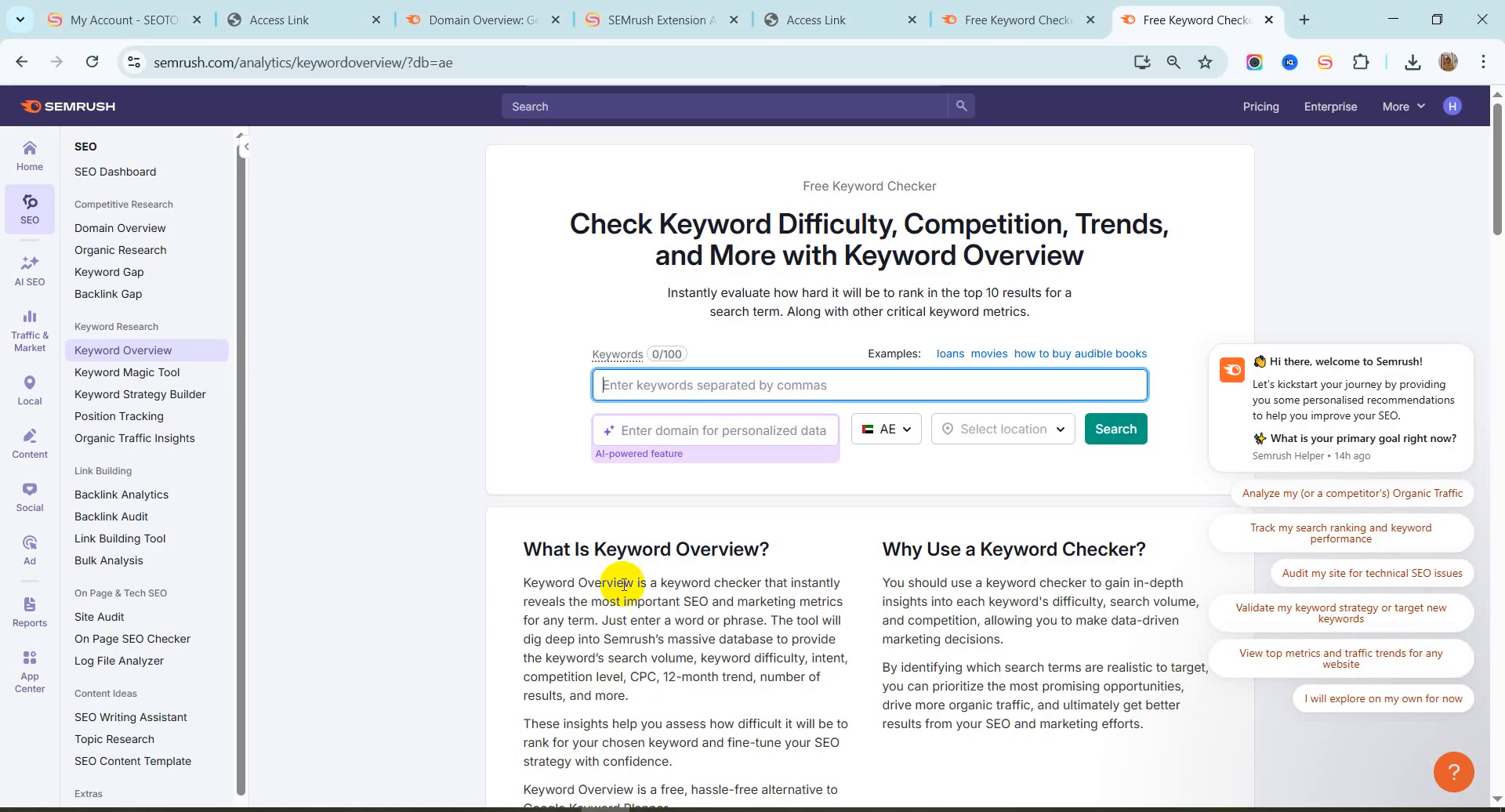
{"action": "left_click", "coordinate": [572, 798]}
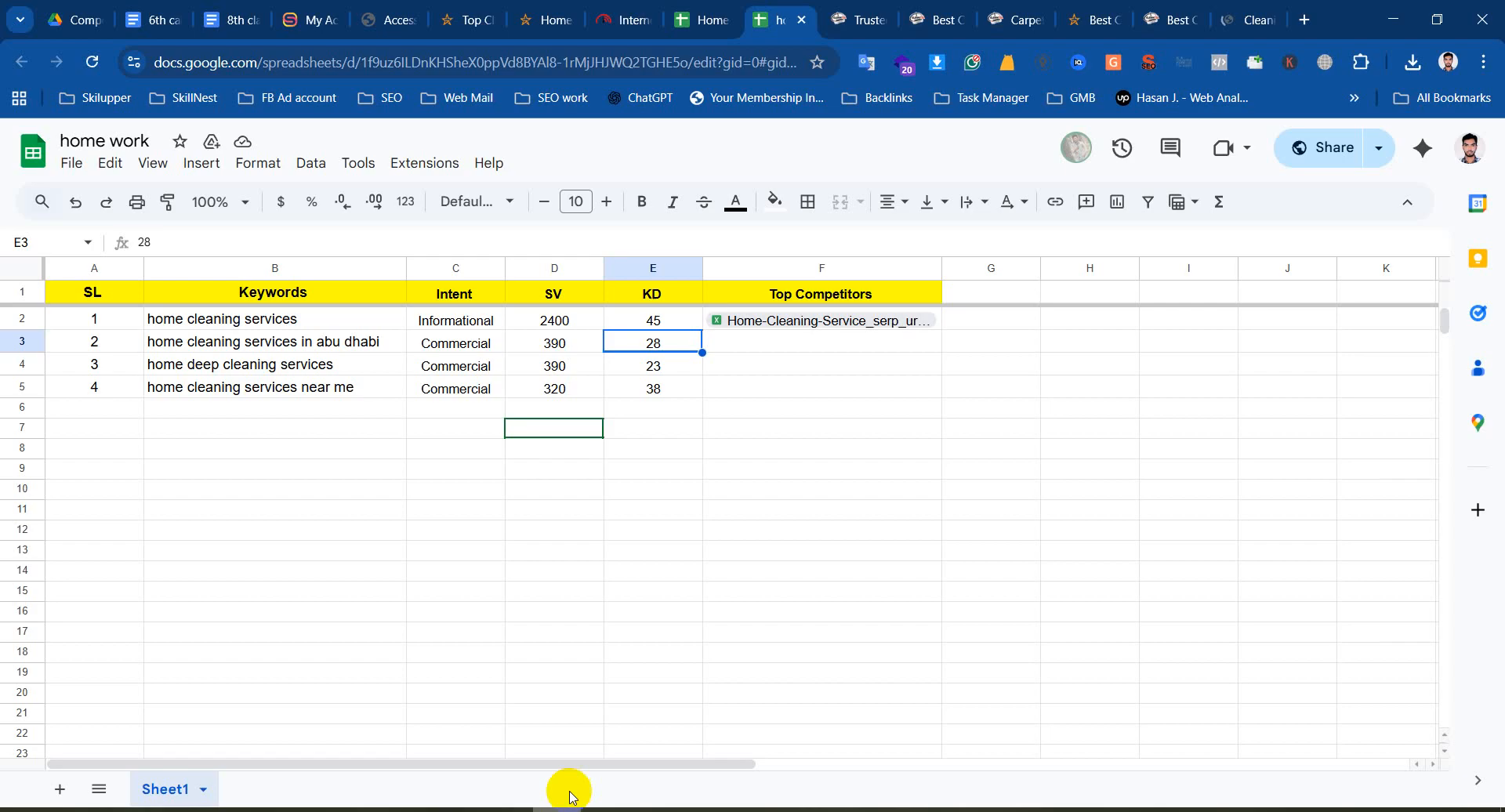
{"action": "left_click", "coordinate": [239, 6]}
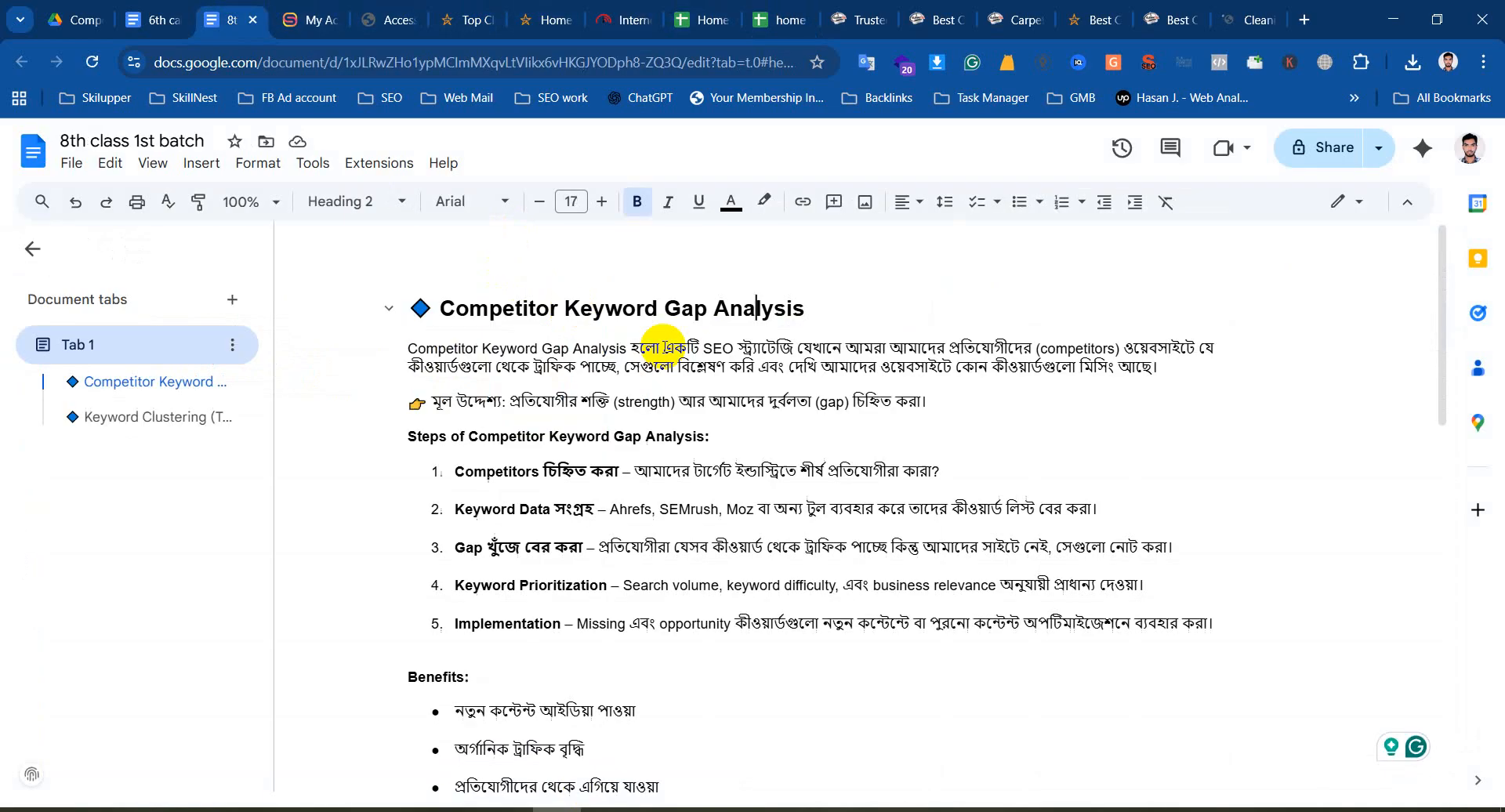
{"action": "left_click_drag", "start_coordinate": [593, 311], "coordinate": [831, 305]}
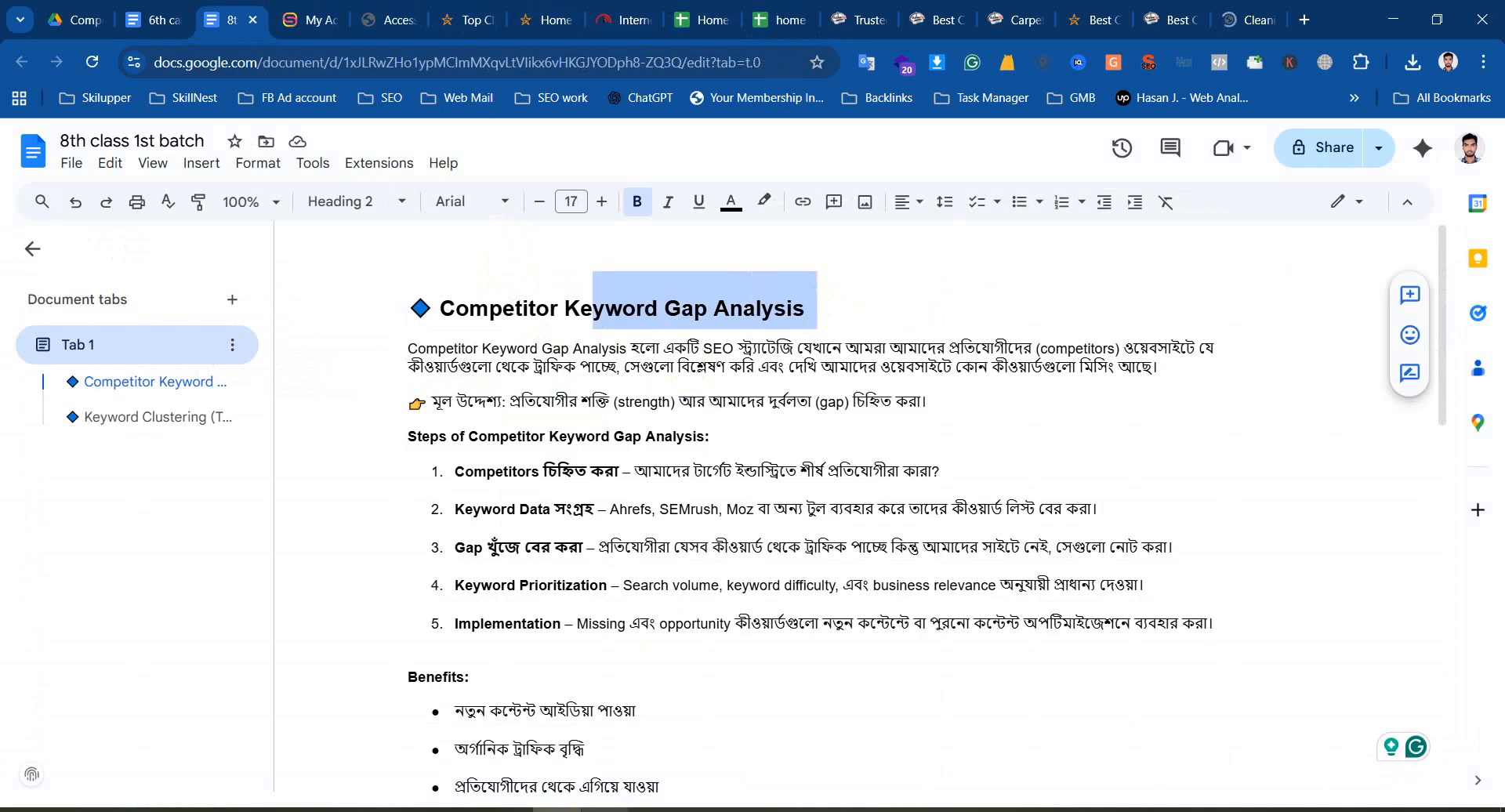
{"action": "left_click", "coordinate": [606, 809]}
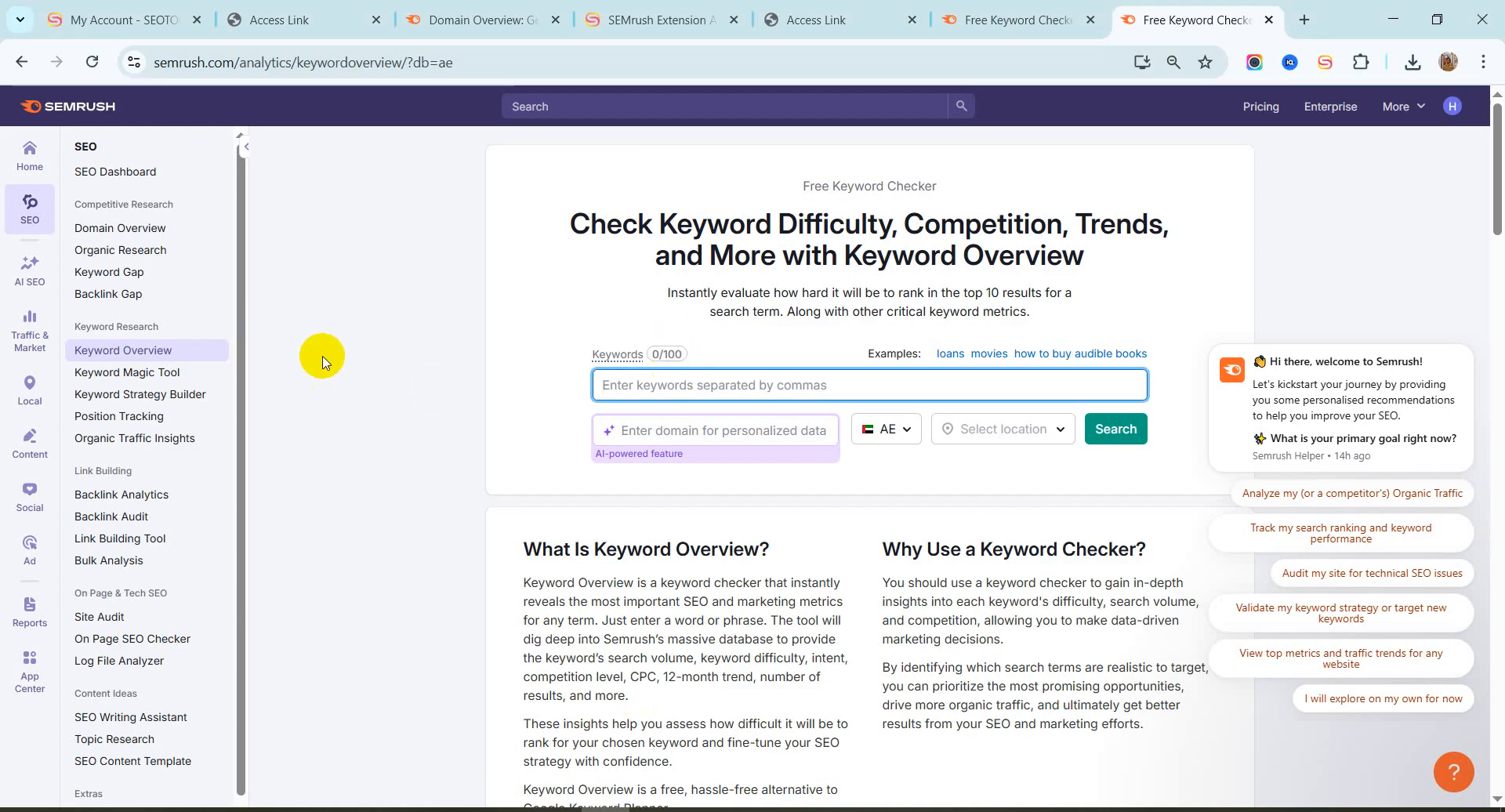
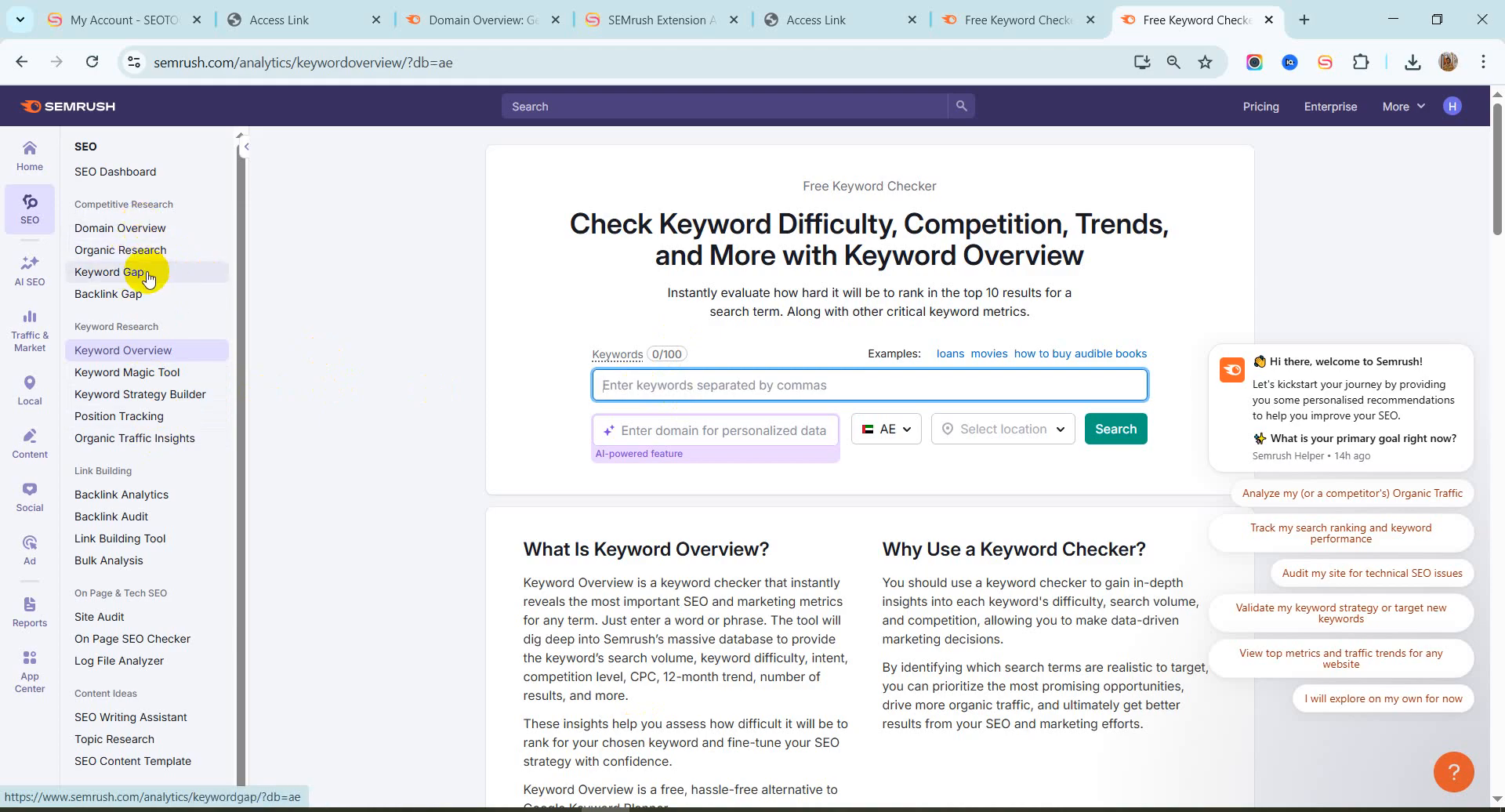
Open the Keyword Gap tool, and close the cleantel.me, bsfm.ae and other cleaning website tabs in the other browser window
{"action": "left_click", "coordinate": [149, 277]}
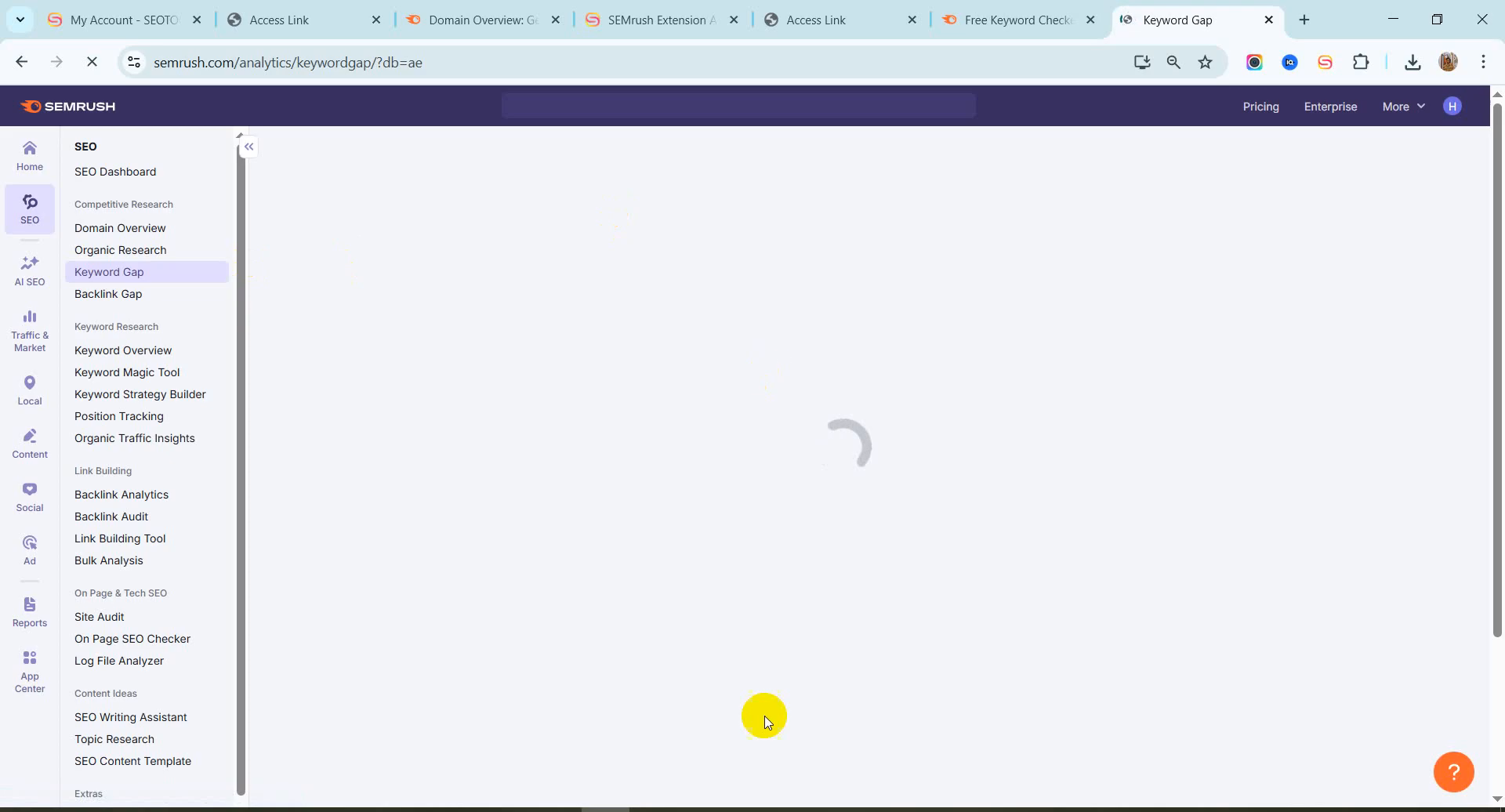
{"action": "left_click", "coordinate": [557, 809]}
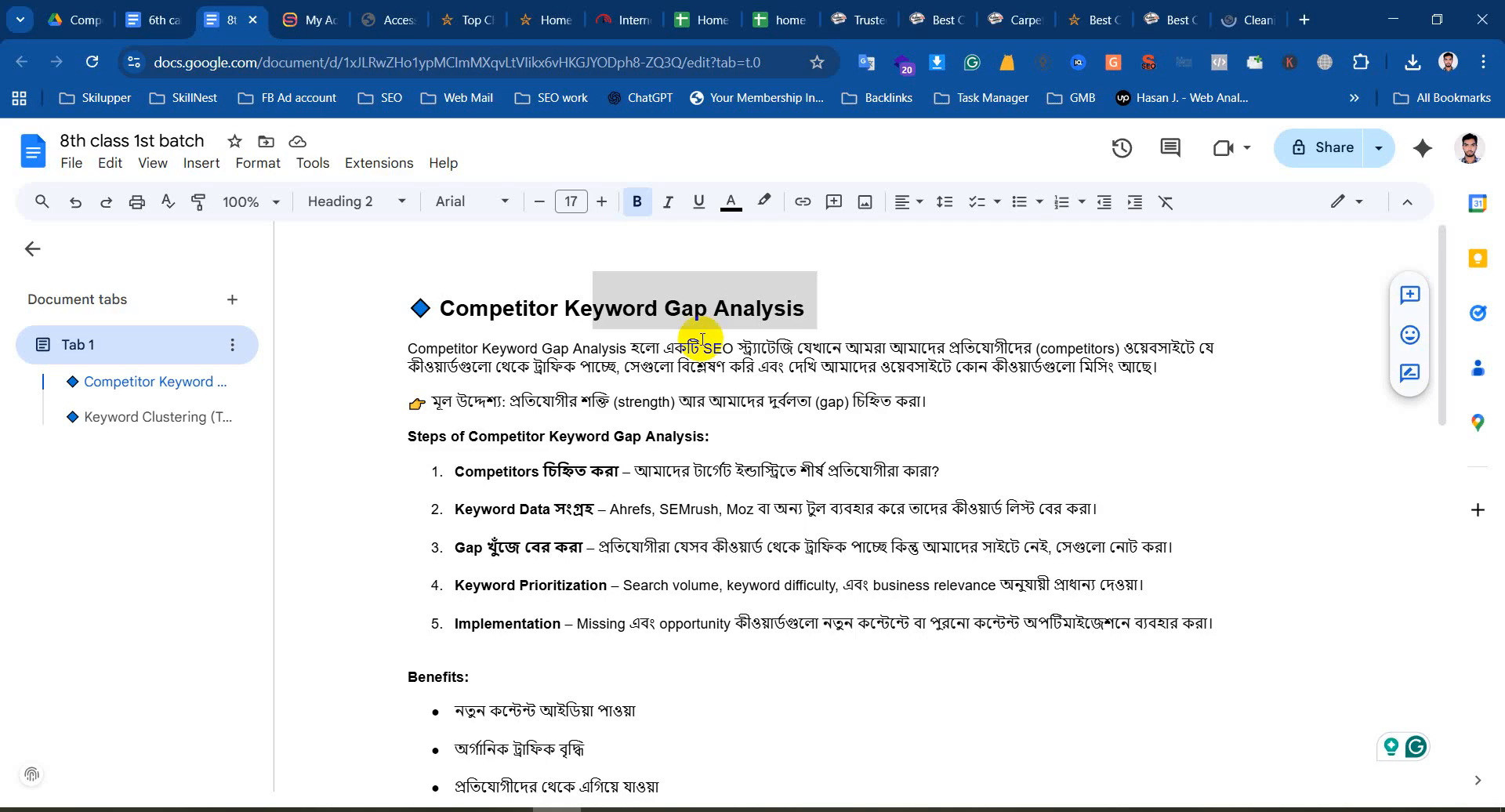
{"action": "left_click", "coordinate": [863, 19]}
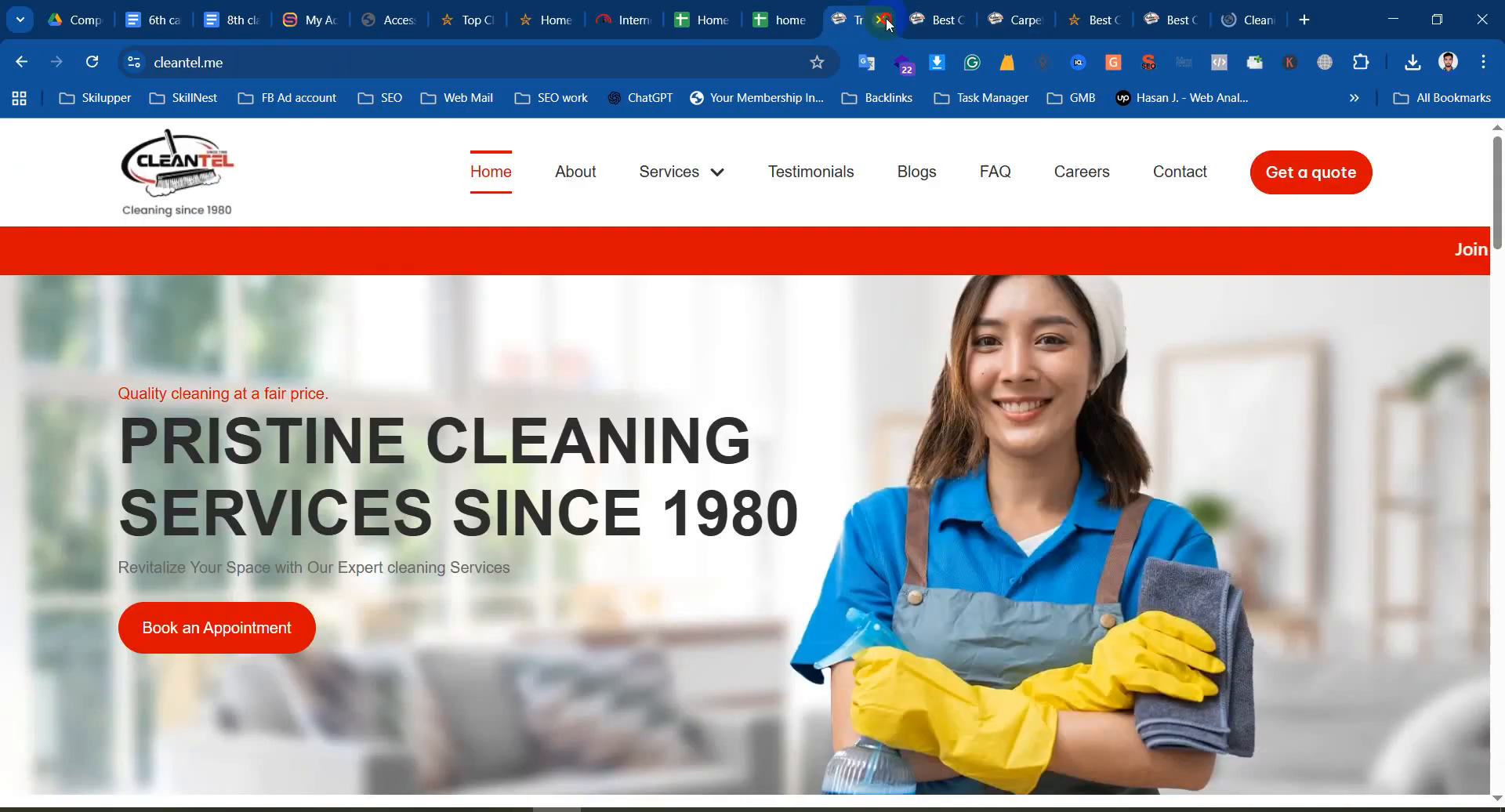
{"action": "left_click", "coordinate": [881, 20]}
{"action": "left_click", "coordinate": [881, 20]}
{"action": "left_click", "coordinate": [883, 20]}
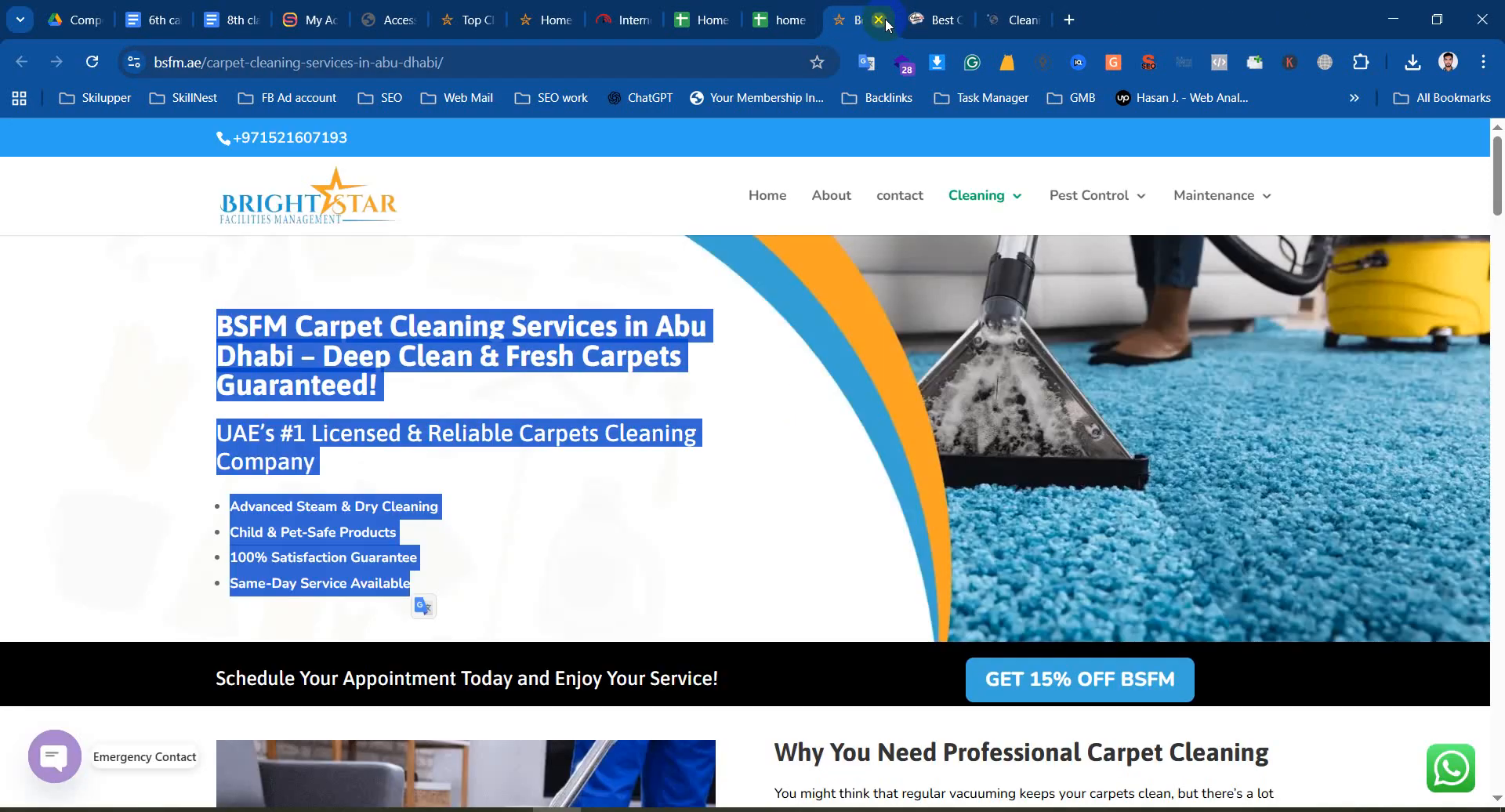
{"action": "left_click", "coordinate": [883, 21]}
{"action": "left_click", "coordinate": [883, 20]}
{"action": "left_click", "coordinate": [881, 19]}
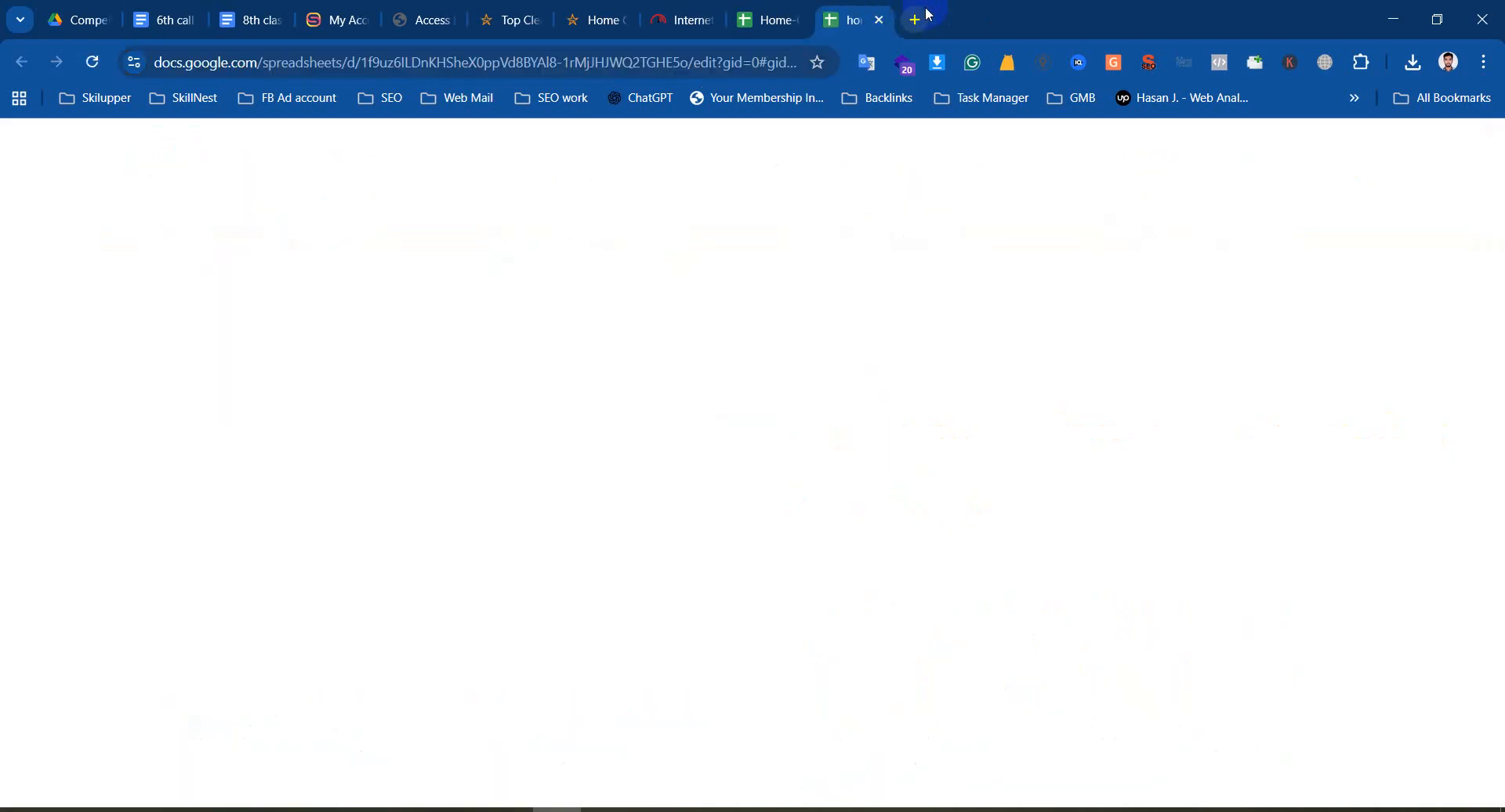
Open thetintteam.com in a new browser tab and copy its address
{"action": "left_click", "coordinate": [925, 16]}
{"action": "type", "text": "the"}
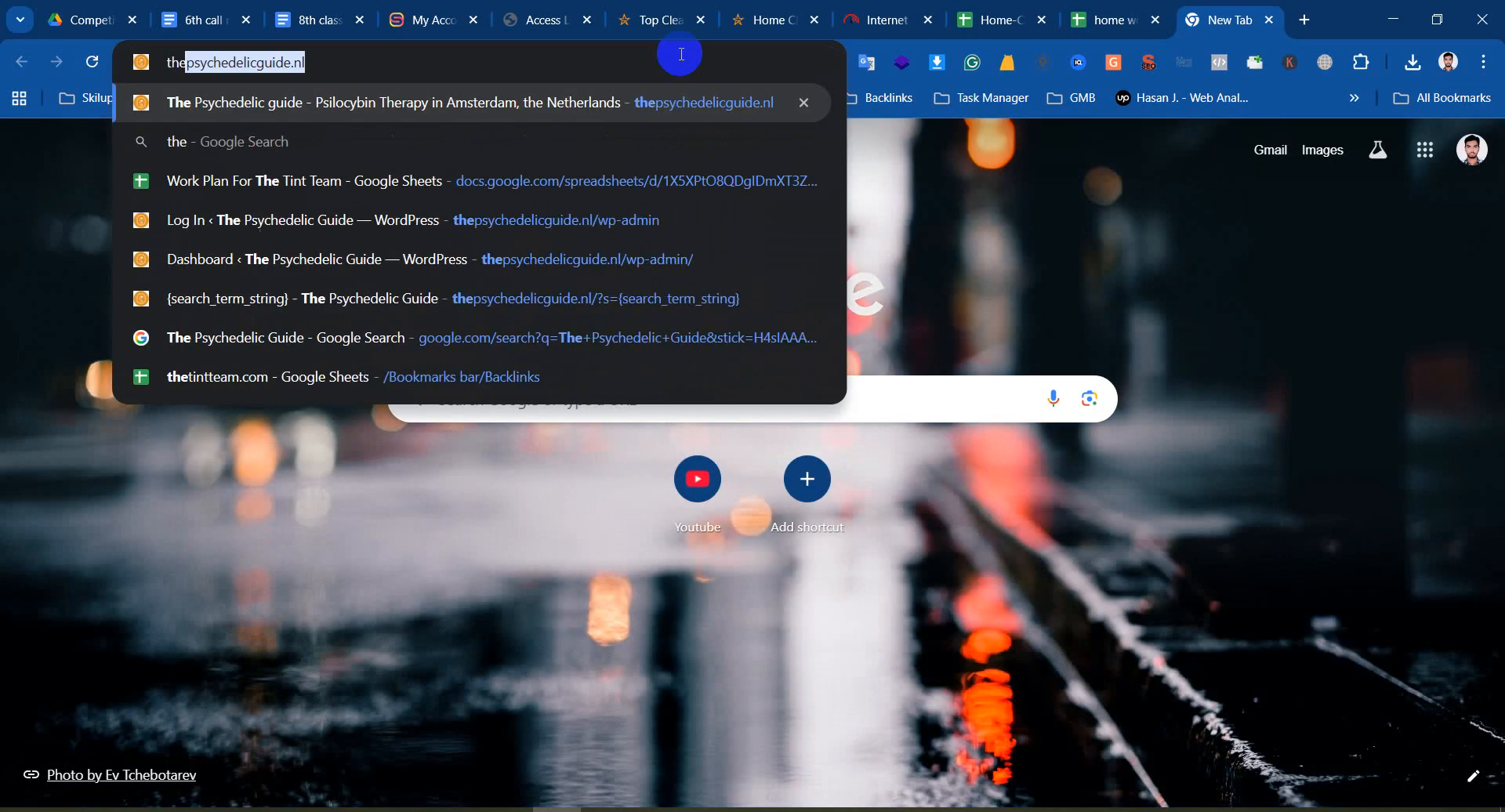
{"action": "type", "text": "t"}
{"action": "key", "text": "Return"}
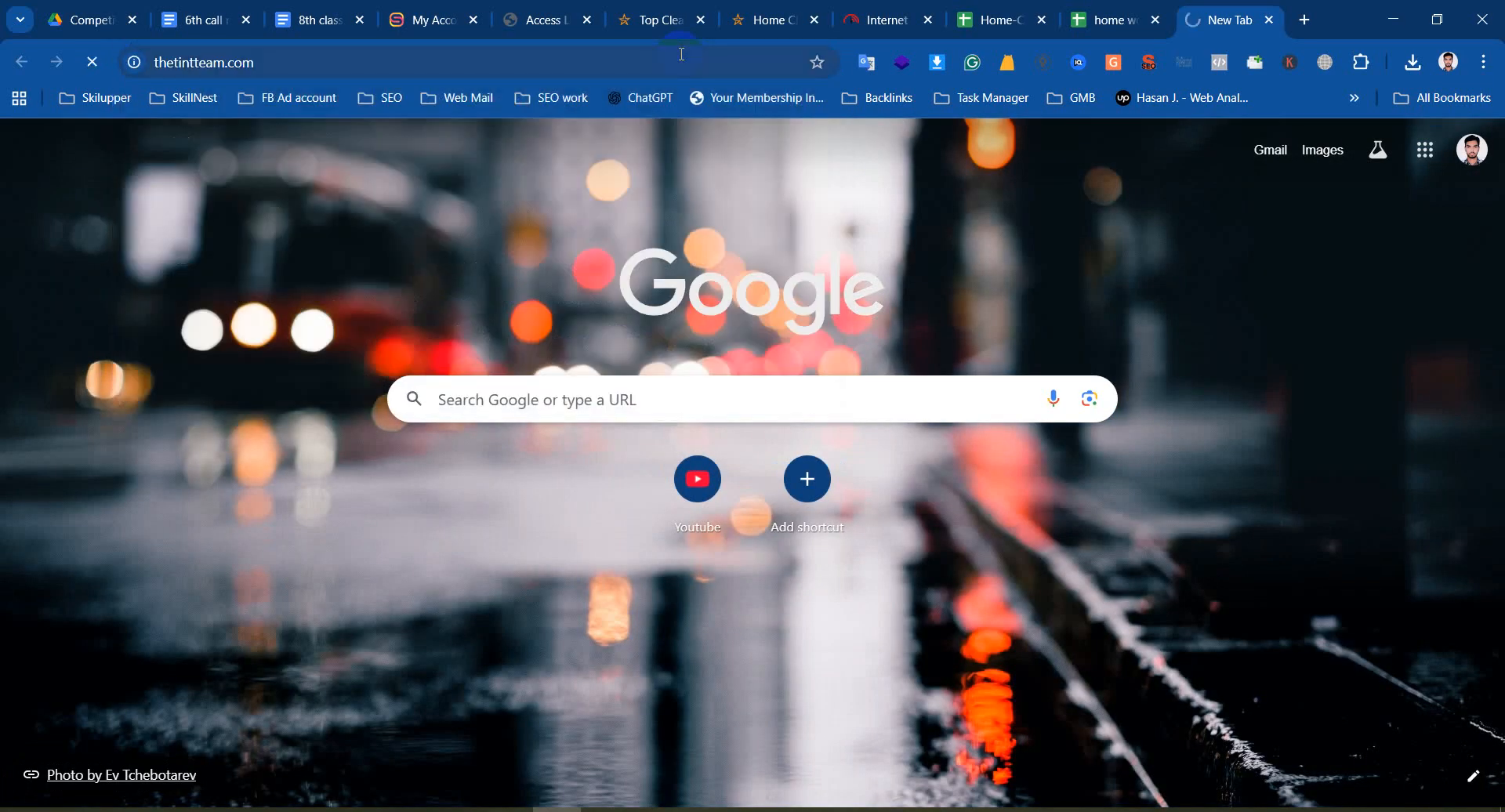
{"action": "left_click", "coordinate": [682, 53]}
{"action": "key", "text": "ctrl+c"}
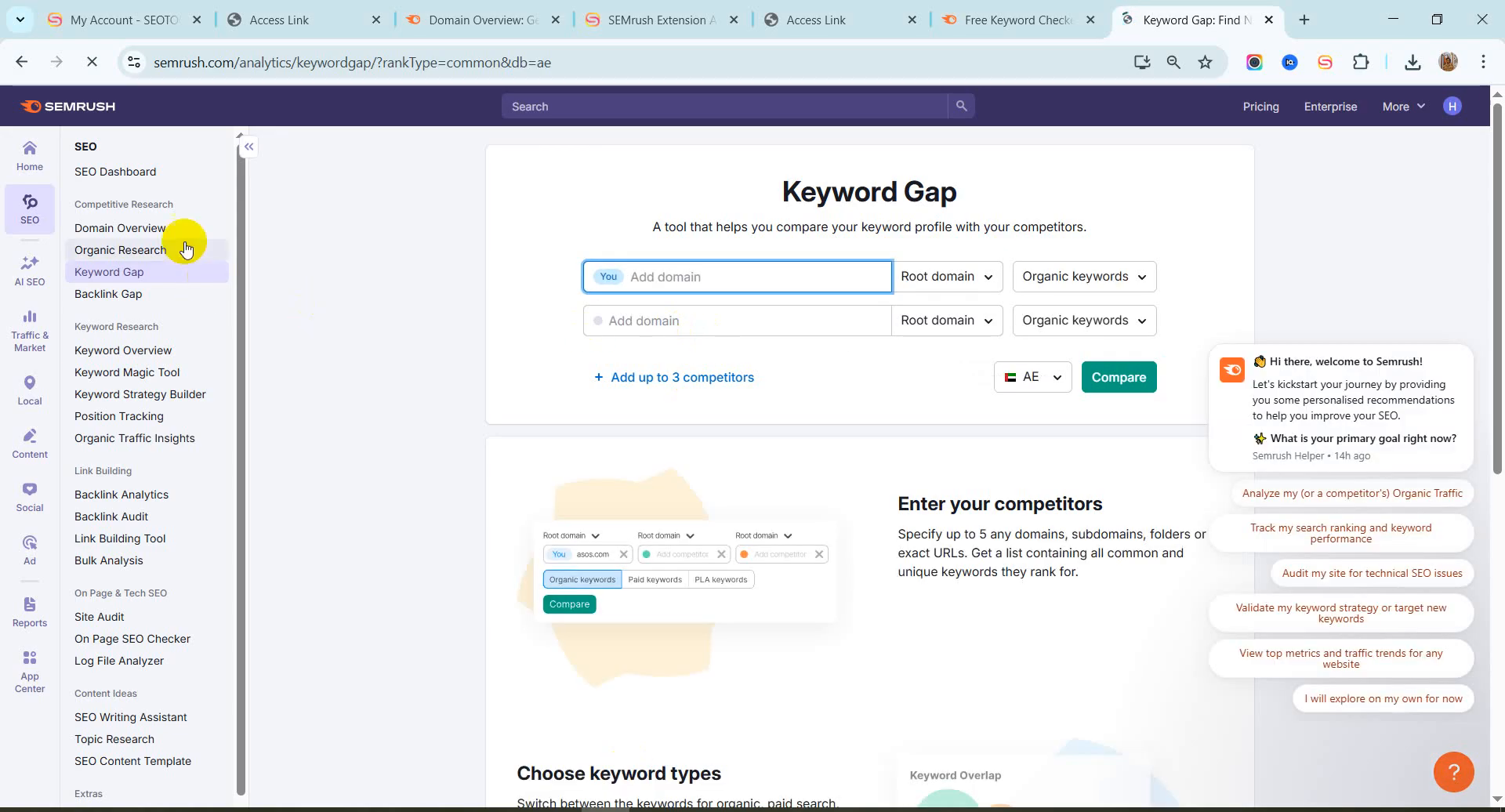
{"action": "left_click", "coordinate": [181, 237]}
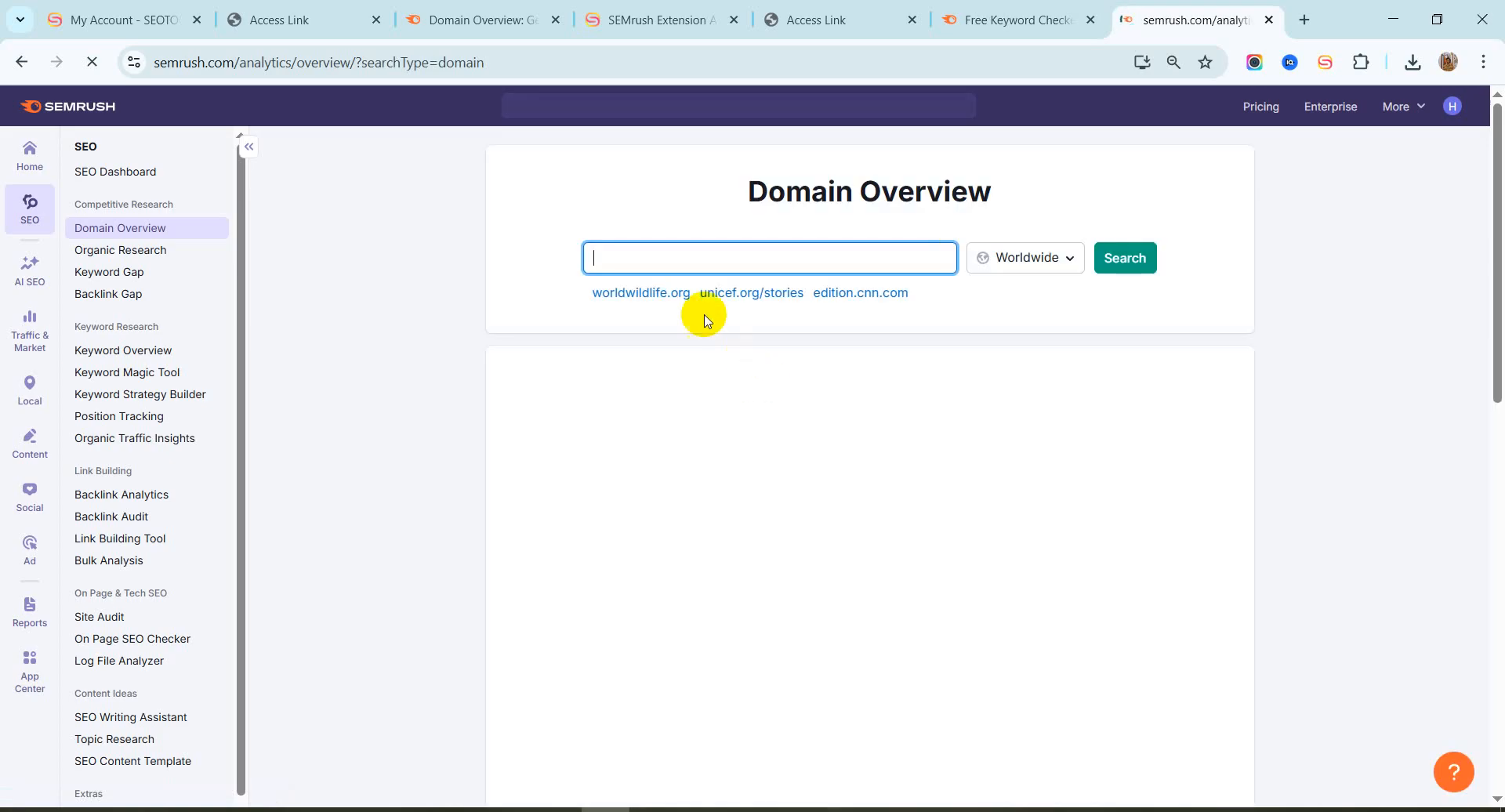
{"action": "left_click", "coordinate": [687, 263]}
{"action": "key", "text": "ctrl+v"}
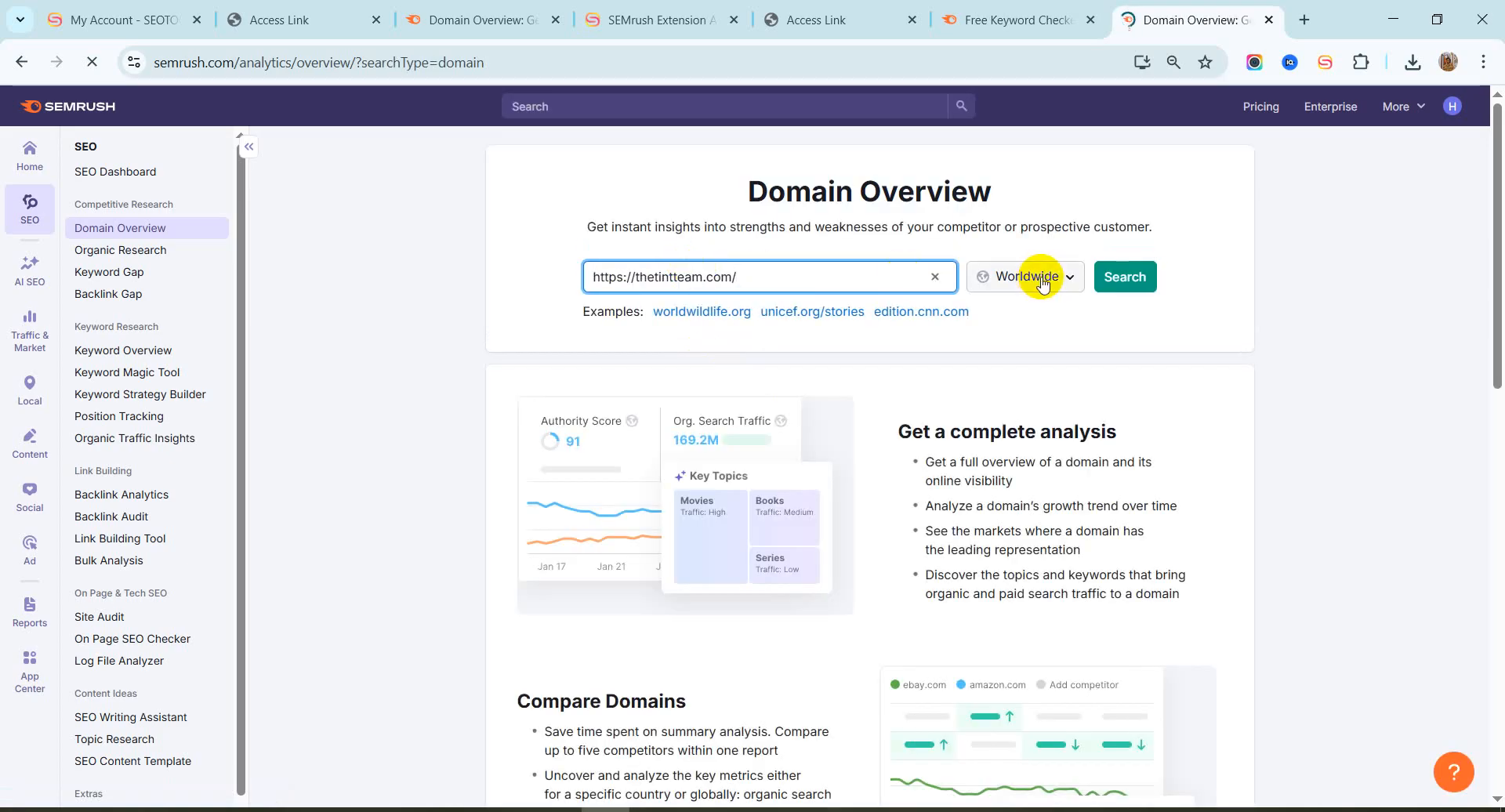
{"action": "left_click", "coordinate": [1042, 284]}
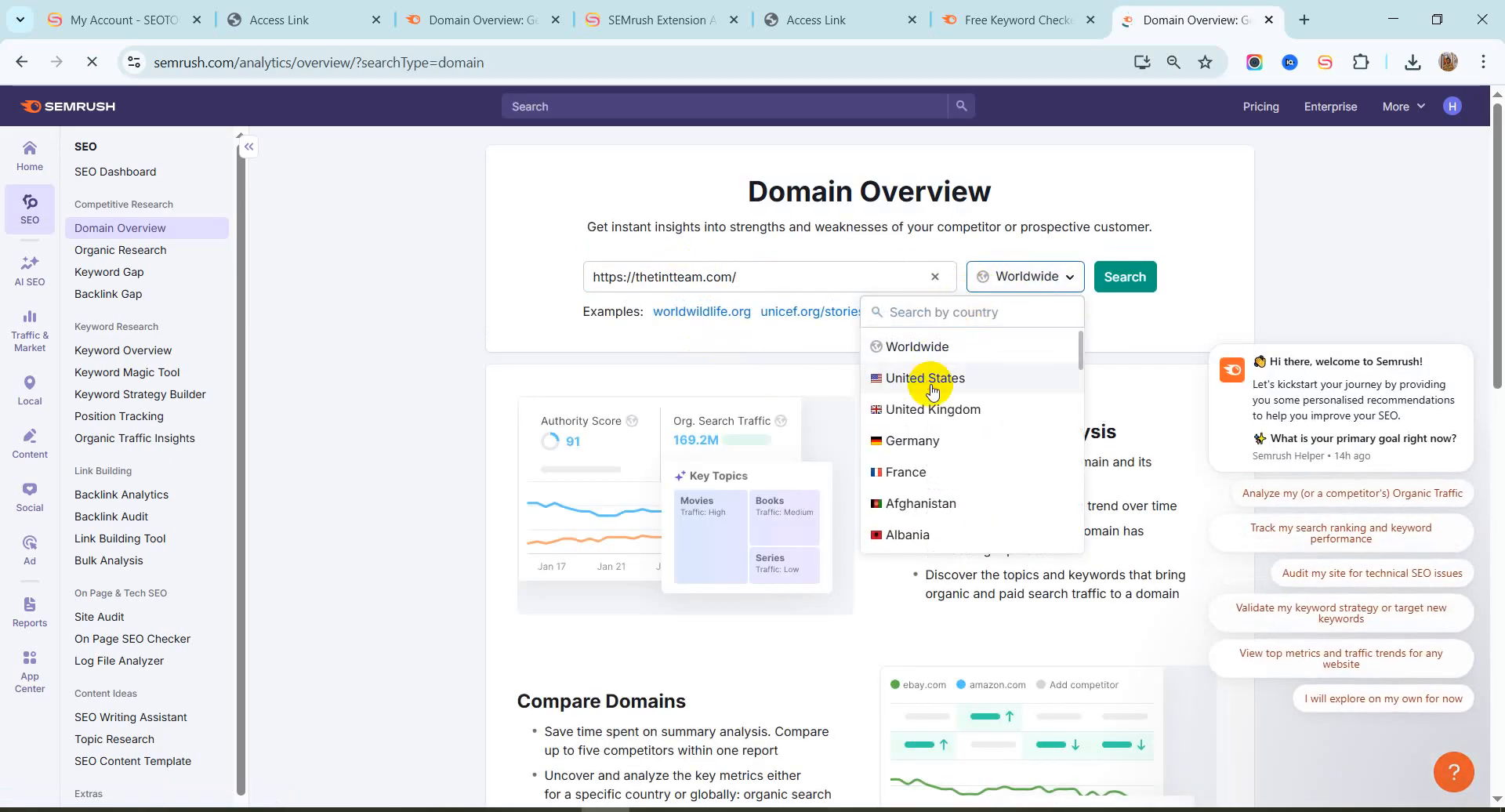
{"action": "left_click", "coordinate": [931, 379]}
{"action": "left_click", "coordinate": [1125, 277]}
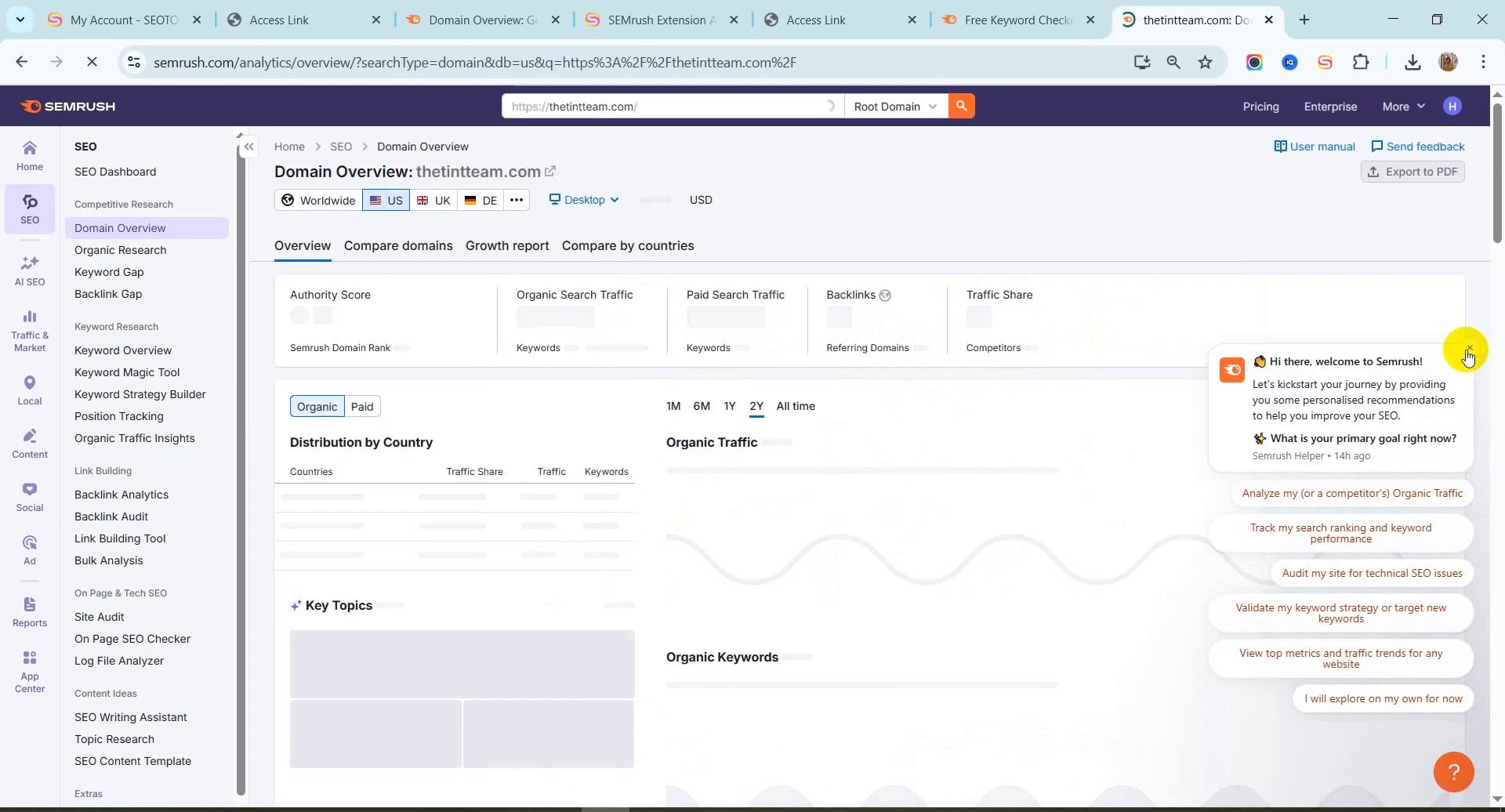
{"action": "left_click", "coordinate": [1469, 353]}
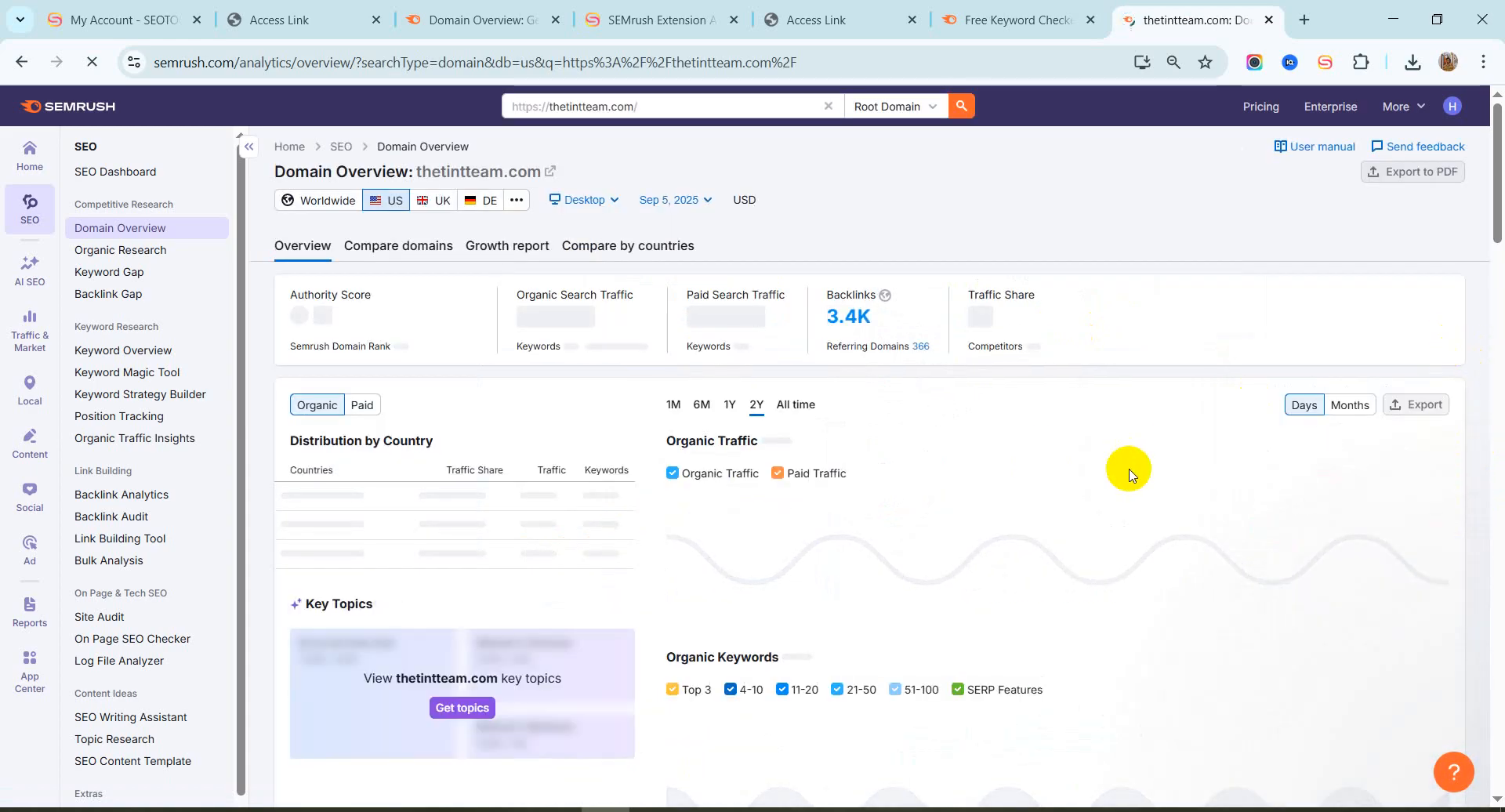
{"action": "scroll", "coordinate": [599, 415], "scroll_direction": "down", "scroll_amount": 5}
{"action": "scroll", "coordinate": [635, 432], "scroll_direction": "up", "scroll_amount": 6}
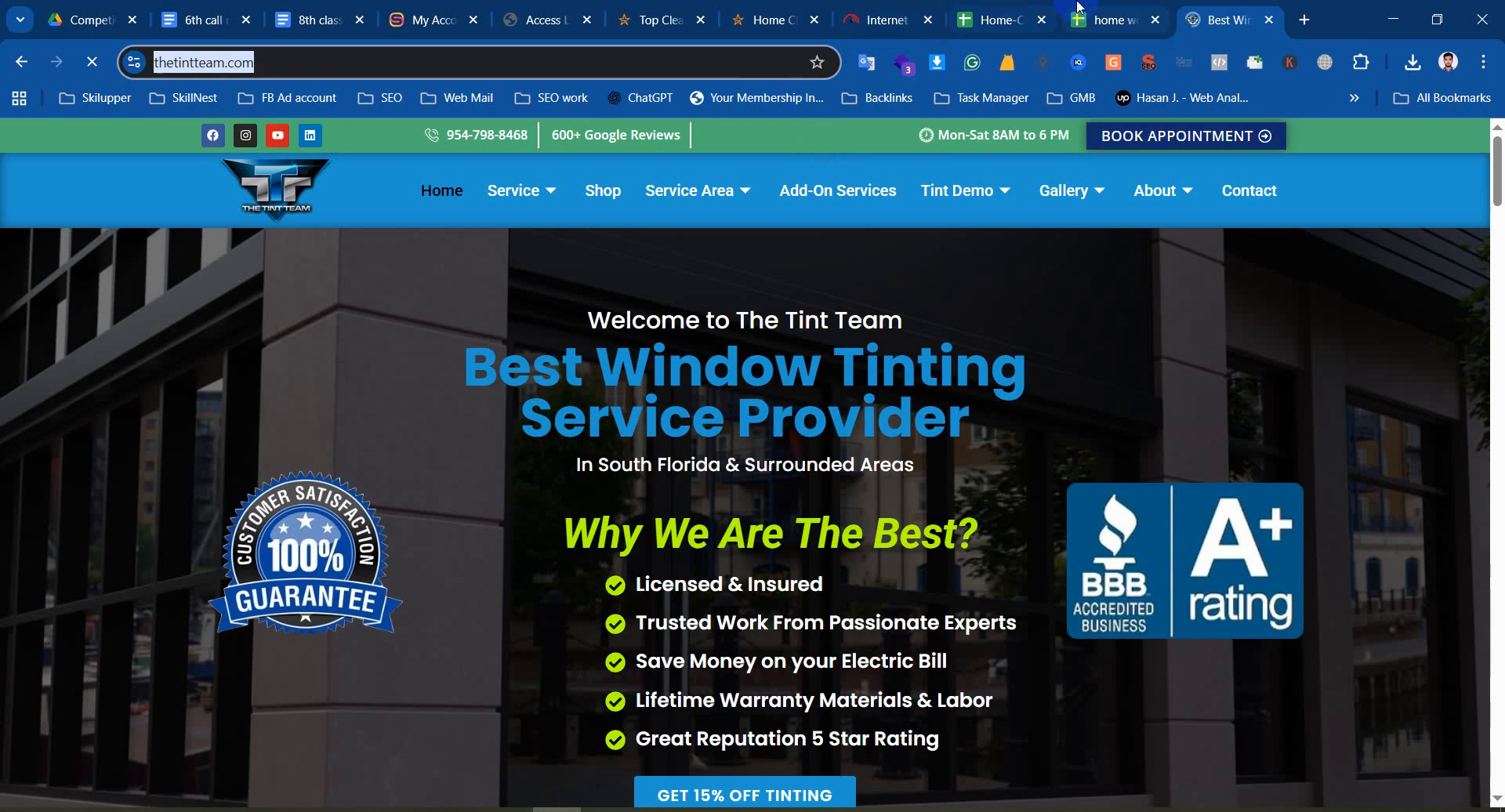
Check the Ref.Domains column in the Home-Cleaning-Service sheet and return to the thetintteam.com overview
{"action": "left_click", "coordinate": [1041, 7]}
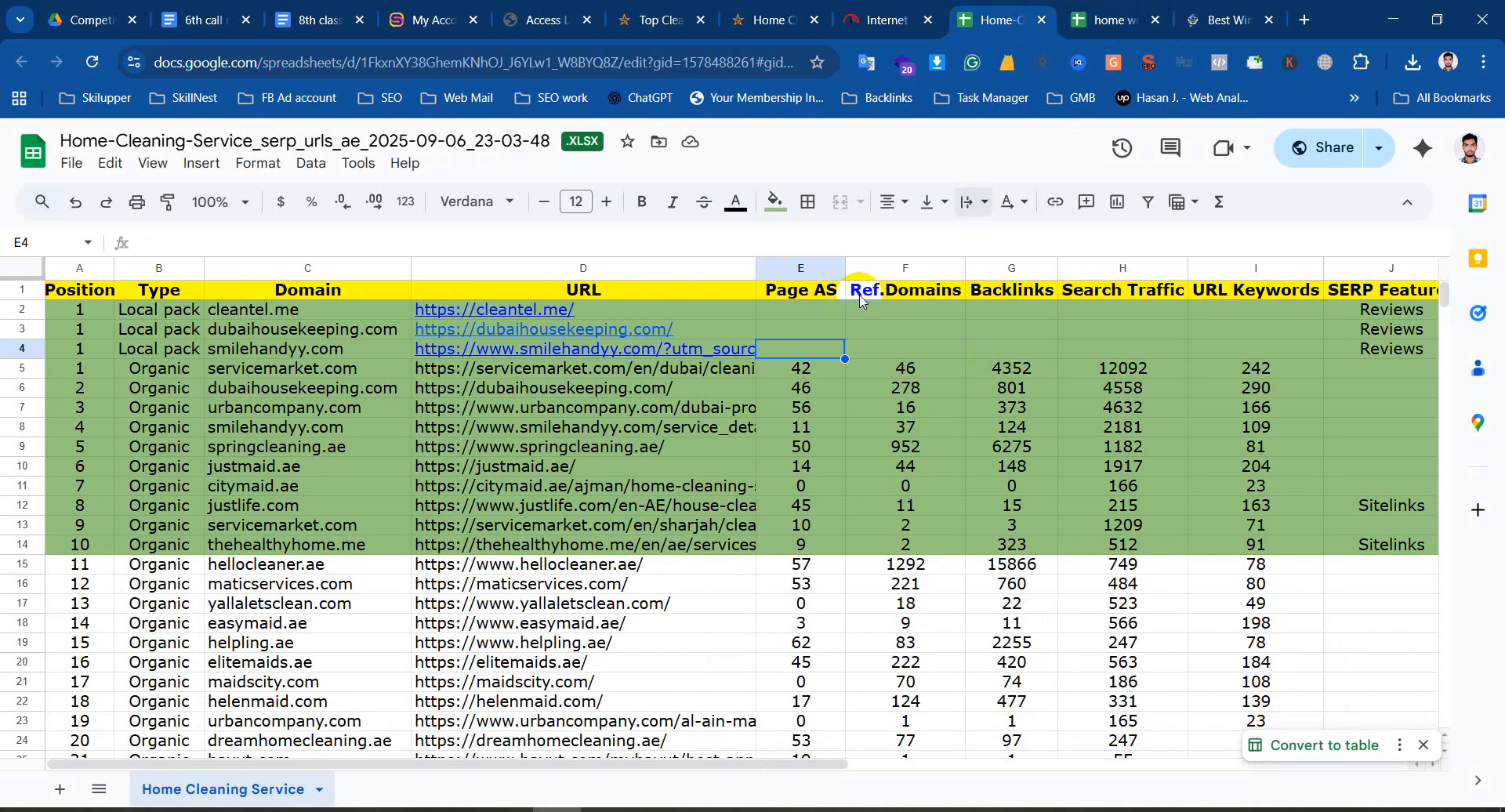
{"action": "left_click", "coordinate": [906, 286]}
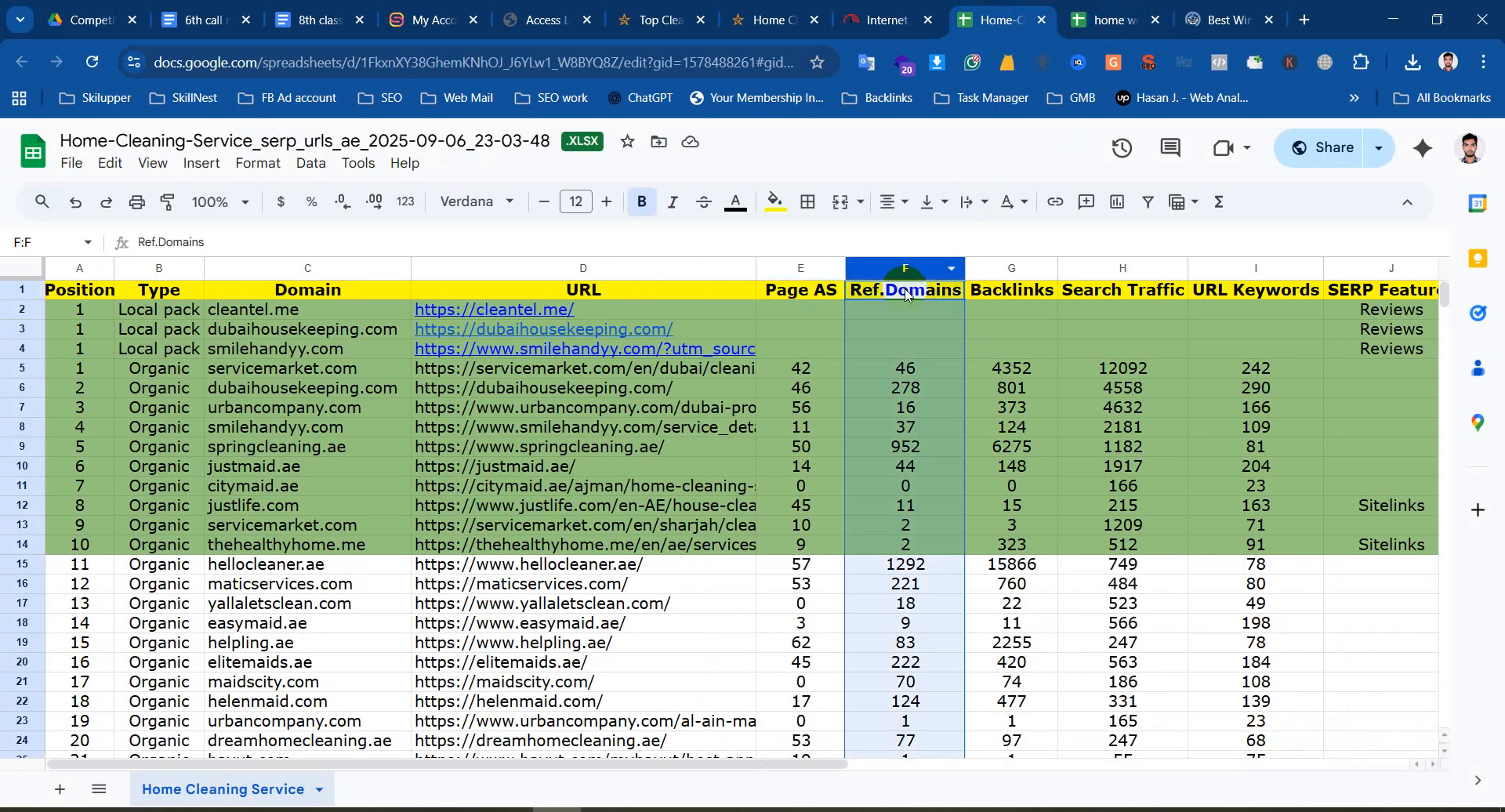
{"action": "left_click", "coordinate": [602, 810]}
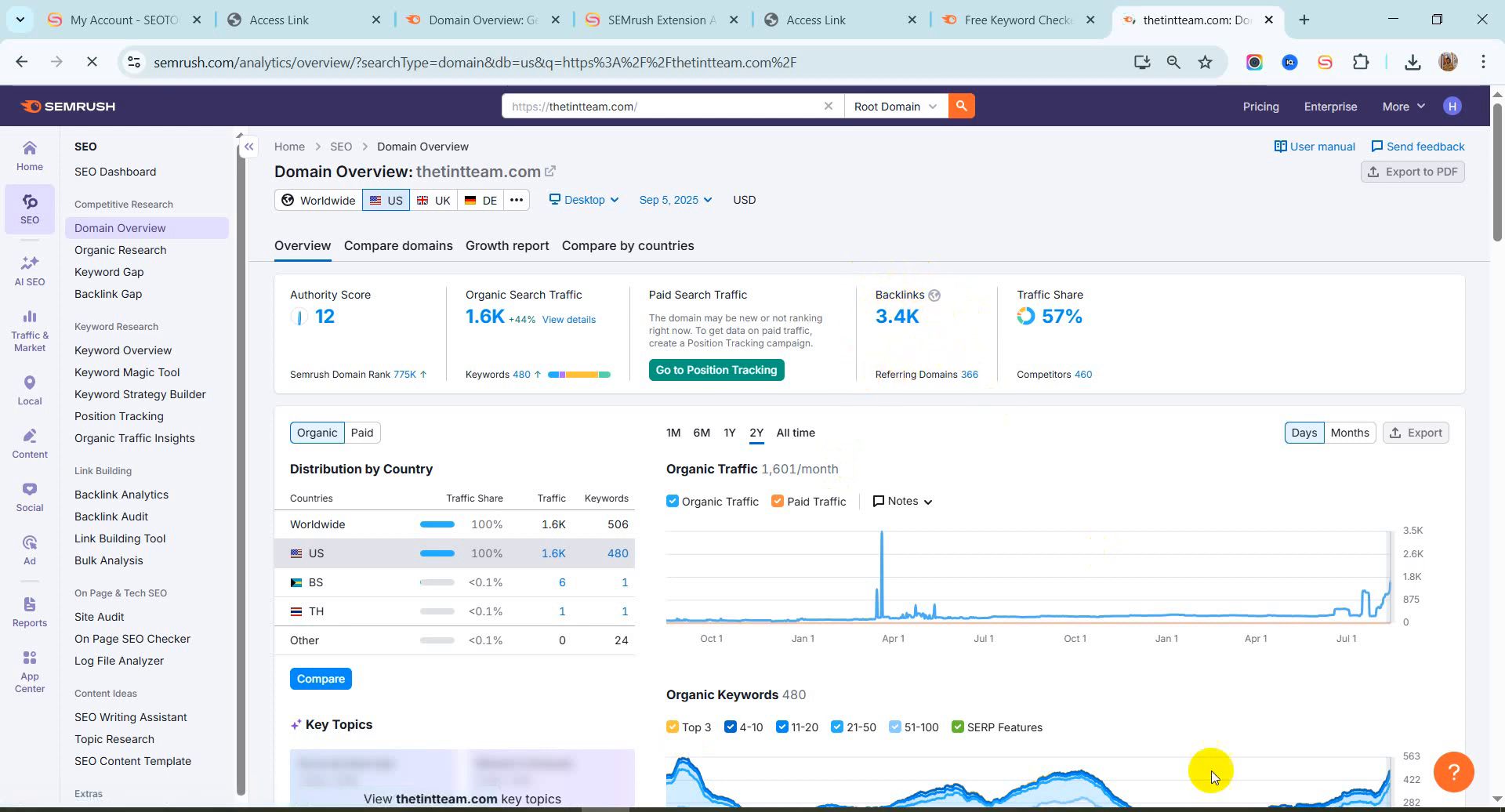
Mark the authority score, search traffic, backlinks and referring domains metrics on a temporary screen capture, and discard it
{"action": "key", "text": "Print"}
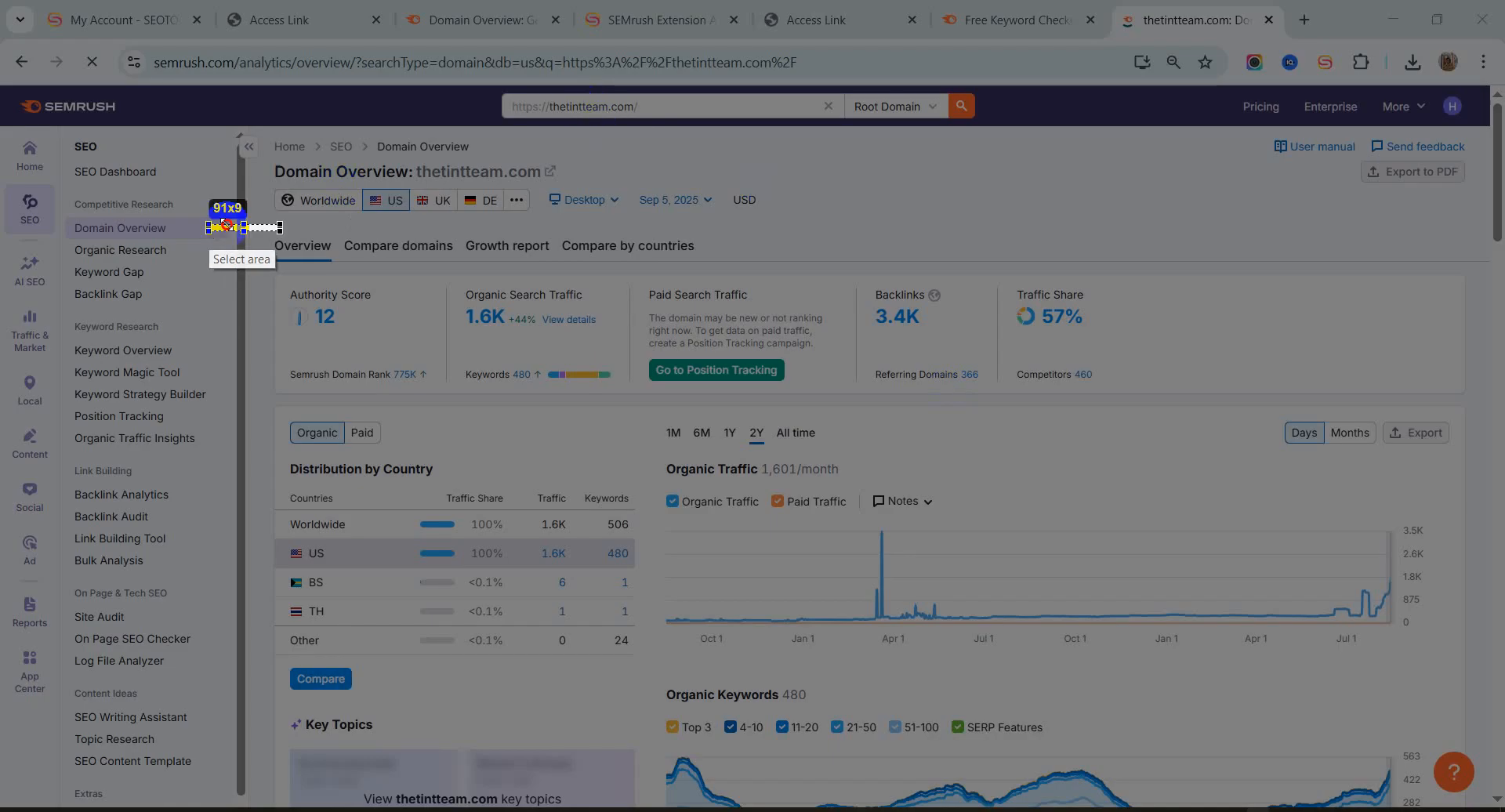
{"action": "left_click_drag", "start_coordinate": [208, 224], "coordinate": [1474, 482]}
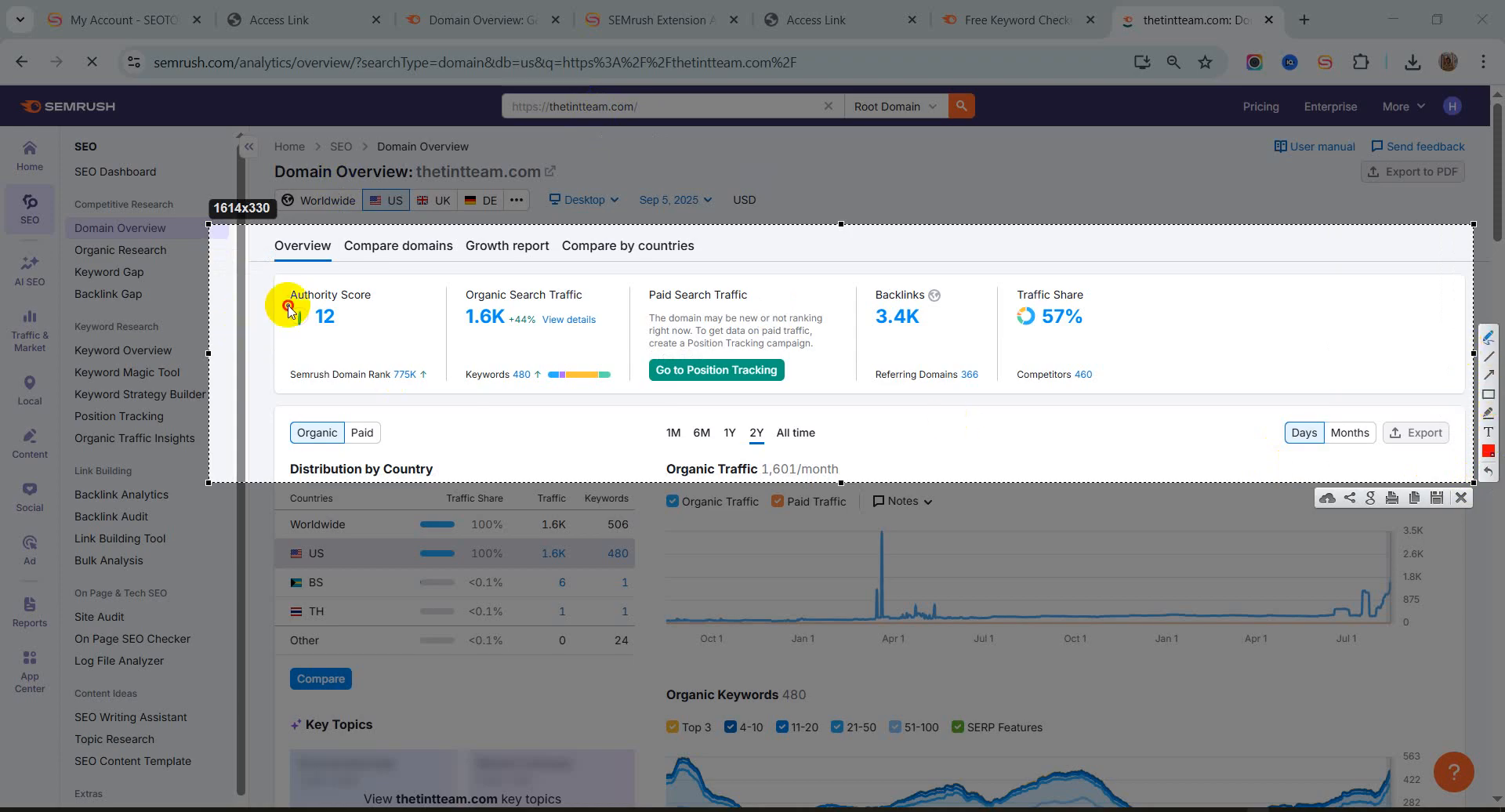
{"action": "left_click_drag", "start_coordinate": [289, 308], "coordinate": [406, 288]}
{"action": "mouse_move", "coordinate": [429, 343]}
{"action": "left_mouse_down"}
{"action": "mouse_move", "coordinate": [492, 347]}
{"action": "mouse_move", "coordinate": [603, 266]}
{"action": "left_mouse_up"}
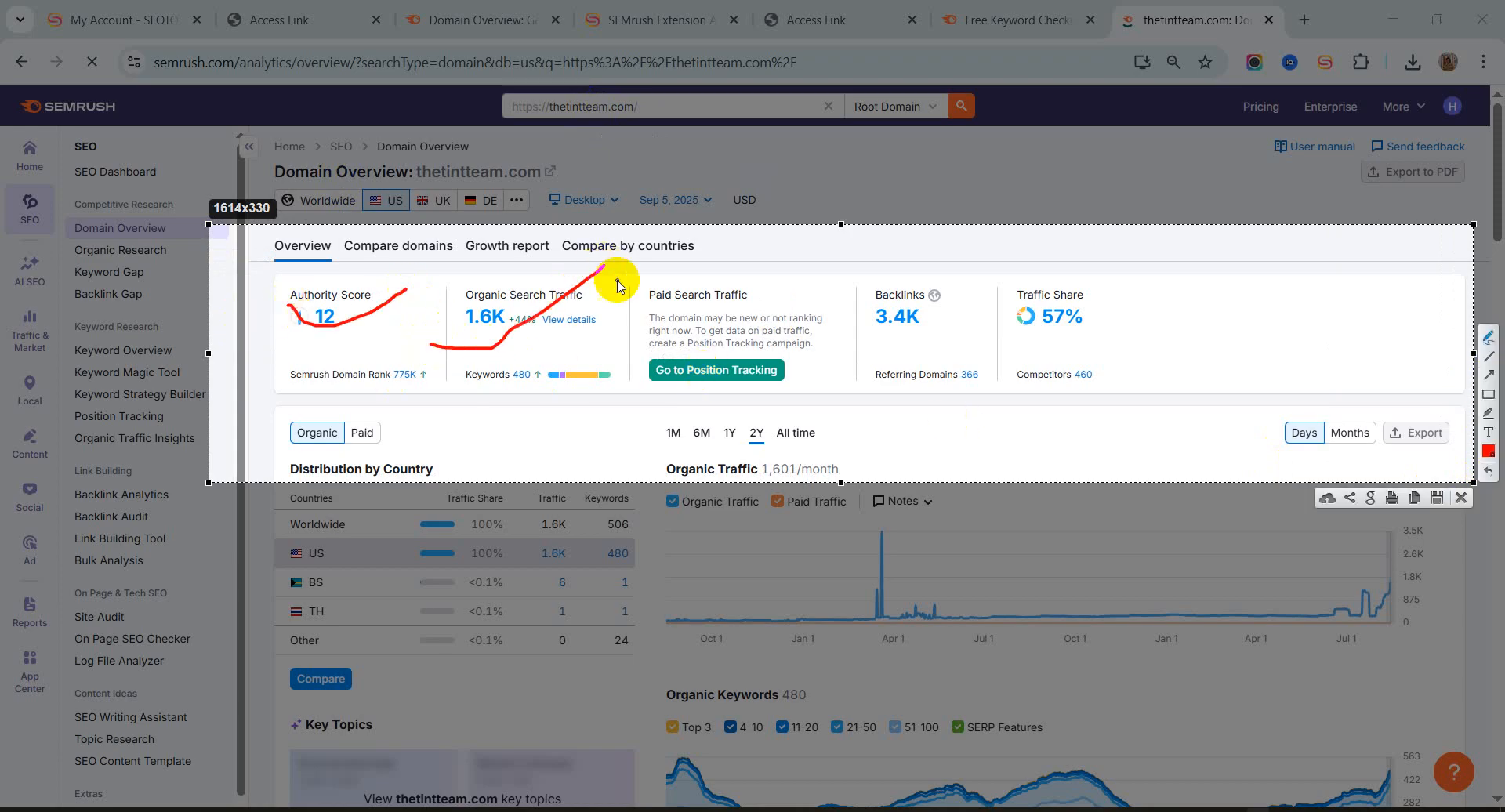
{"action": "mouse_move", "coordinate": [646, 323]}
{"action": "left_mouse_down"}
{"action": "mouse_move", "coordinate": [651, 296]}
{"action": "mouse_move", "coordinate": [864, 390]}
{"action": "mouse_move", "coordinate": [692, 262]}
{"action": "mouse_move", "coordinate": [664, 298]}
{"action": "left_mouse_up"}
{"action": "mouse_move", "coordinate": [910, 271]}
{"action": "left_mouse_down"}
{"action": "mouse_move", "coordinate": [863, 283]}
{"action": "mouse_move", "coordinate": [974, 316]}
{"action": "mouse_move", "coordinate": [901, 276]}
{"action": "left_mouse_up"}
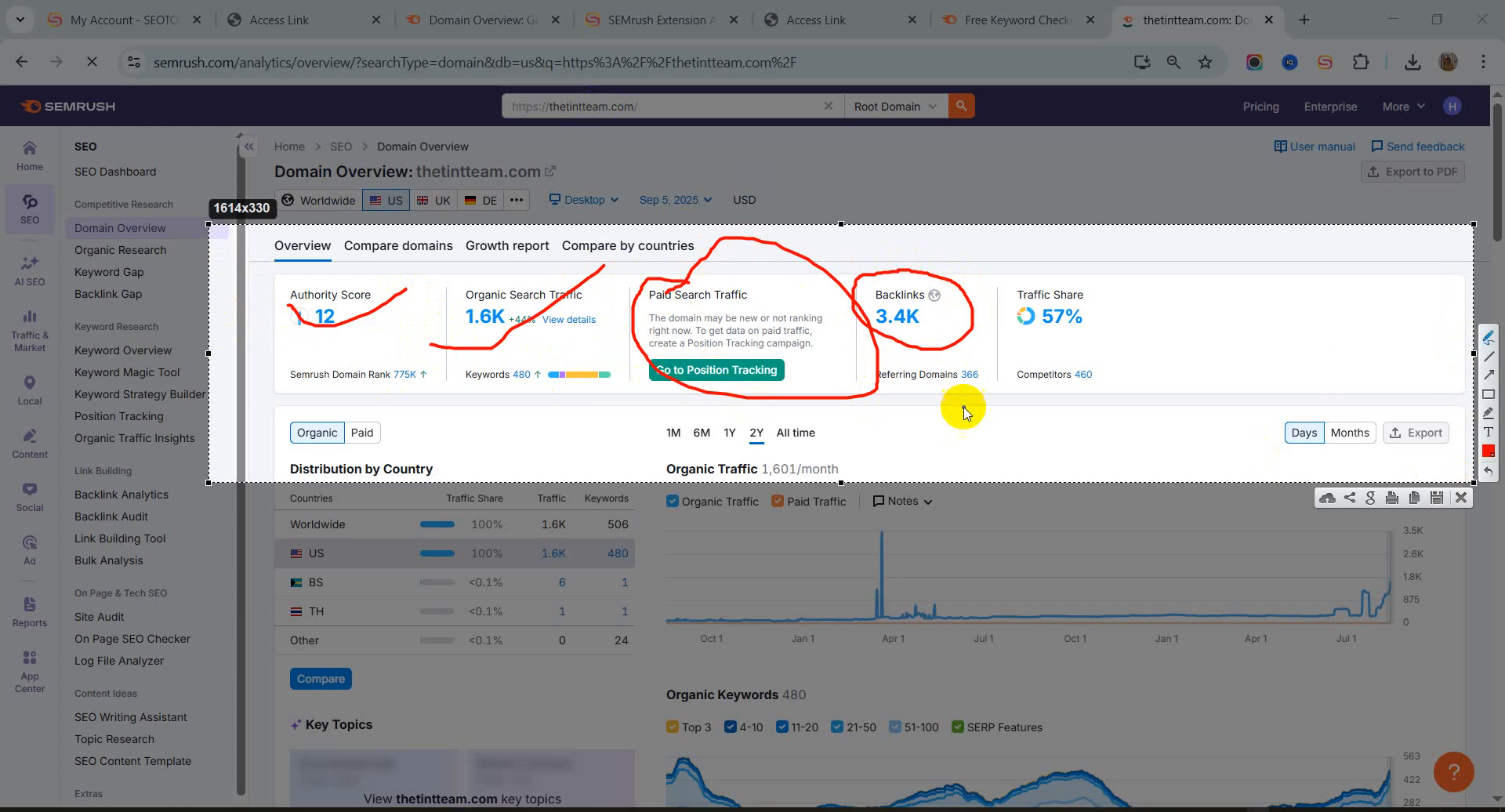
{"action": "left_click_drag", "start_coordinate": [963, 399], "coordinate": [979, 399]}
{"action": "left_click_drag", "start_coordinate": [1004, 370], "coordinate": [1005, 371]}
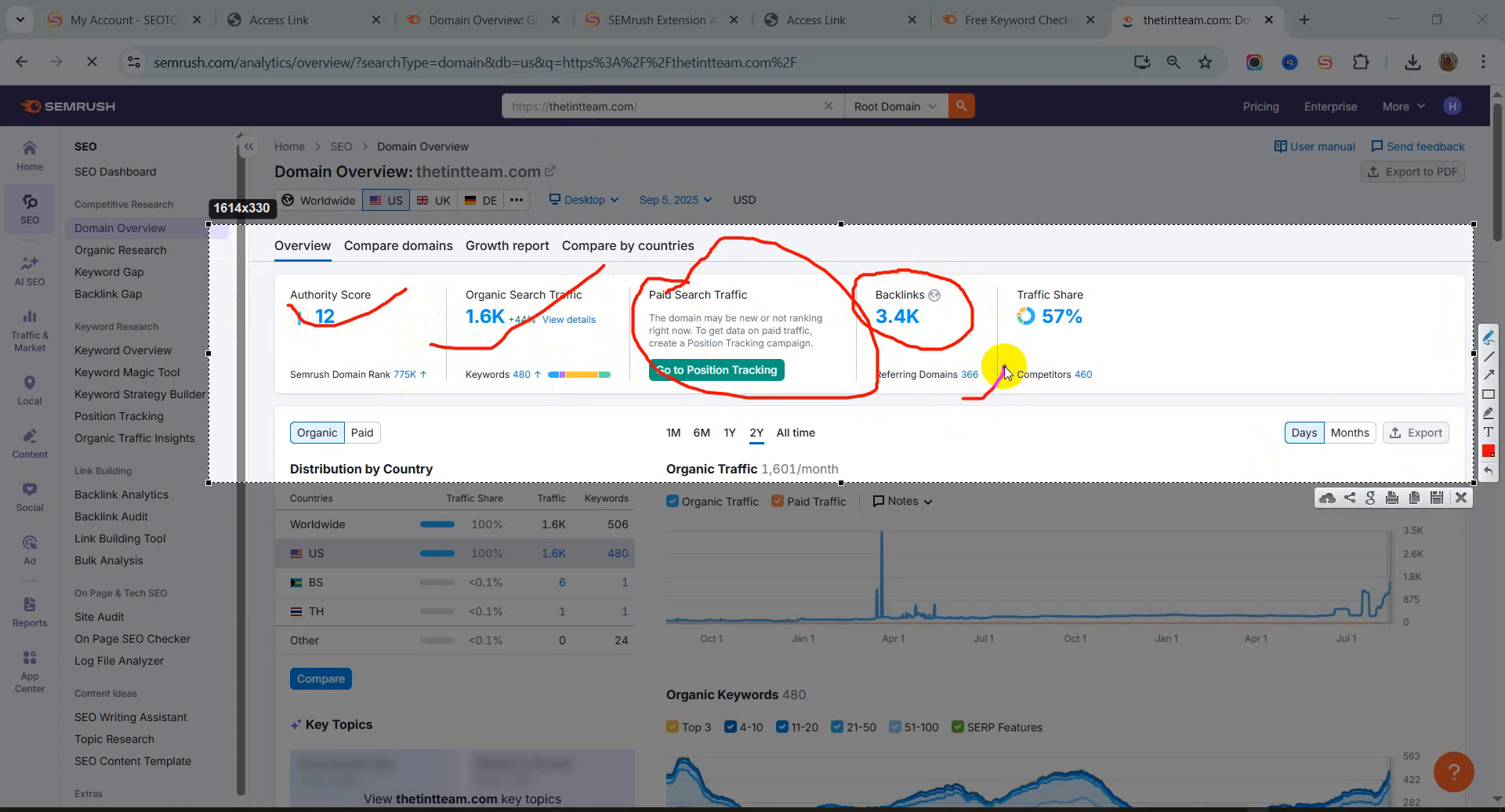
{"action": "left_click", "coordinate": [1464, 498]}
In the Home-Cleaning-Service sheet, check the Backlinks and Search Traffic headings and widen the Search Traffic column
{"action": "left_click", "coordinate": [558, 809]}
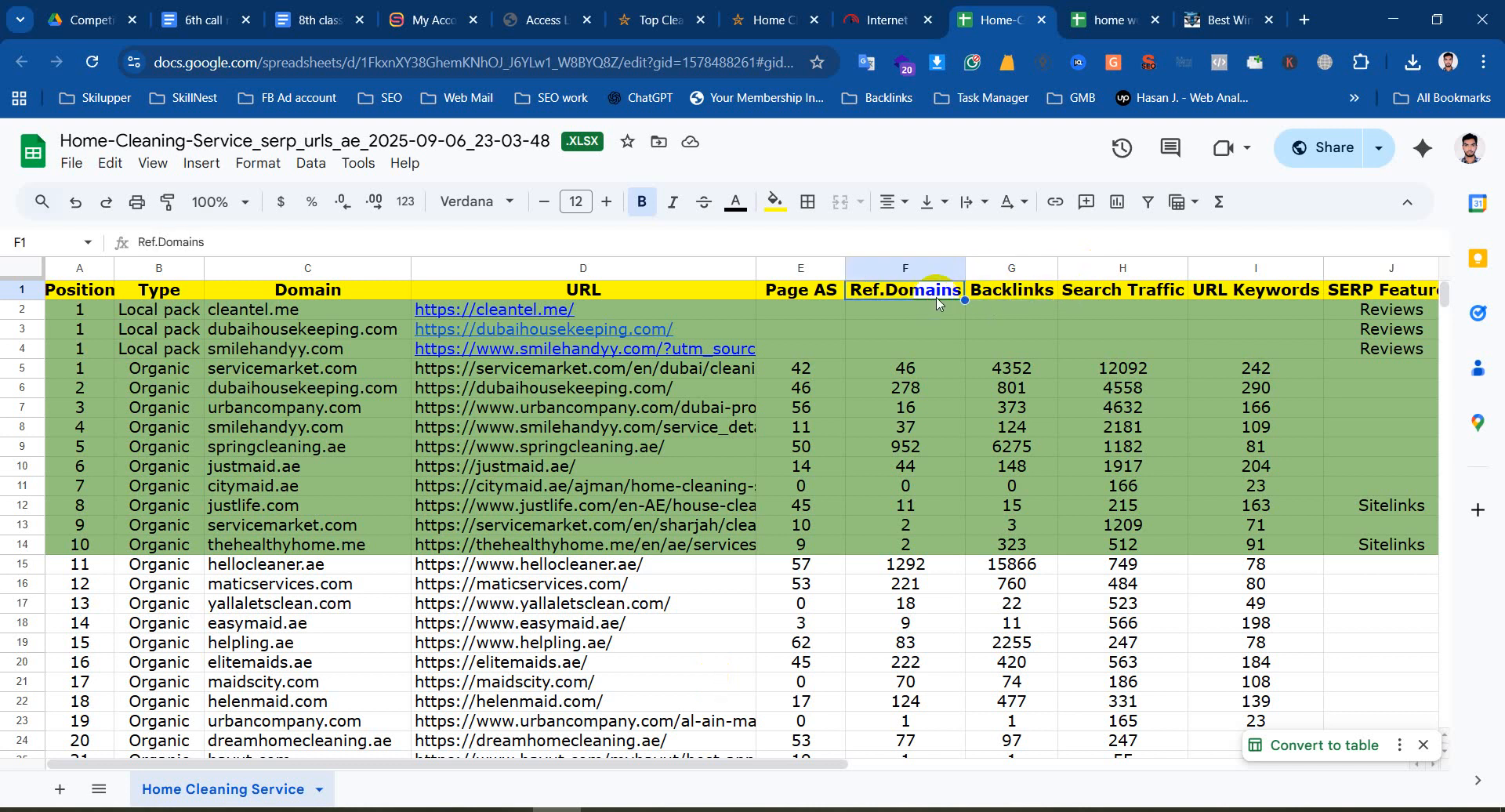
{"action": "left_click", "coordinate": [1008, 291]}
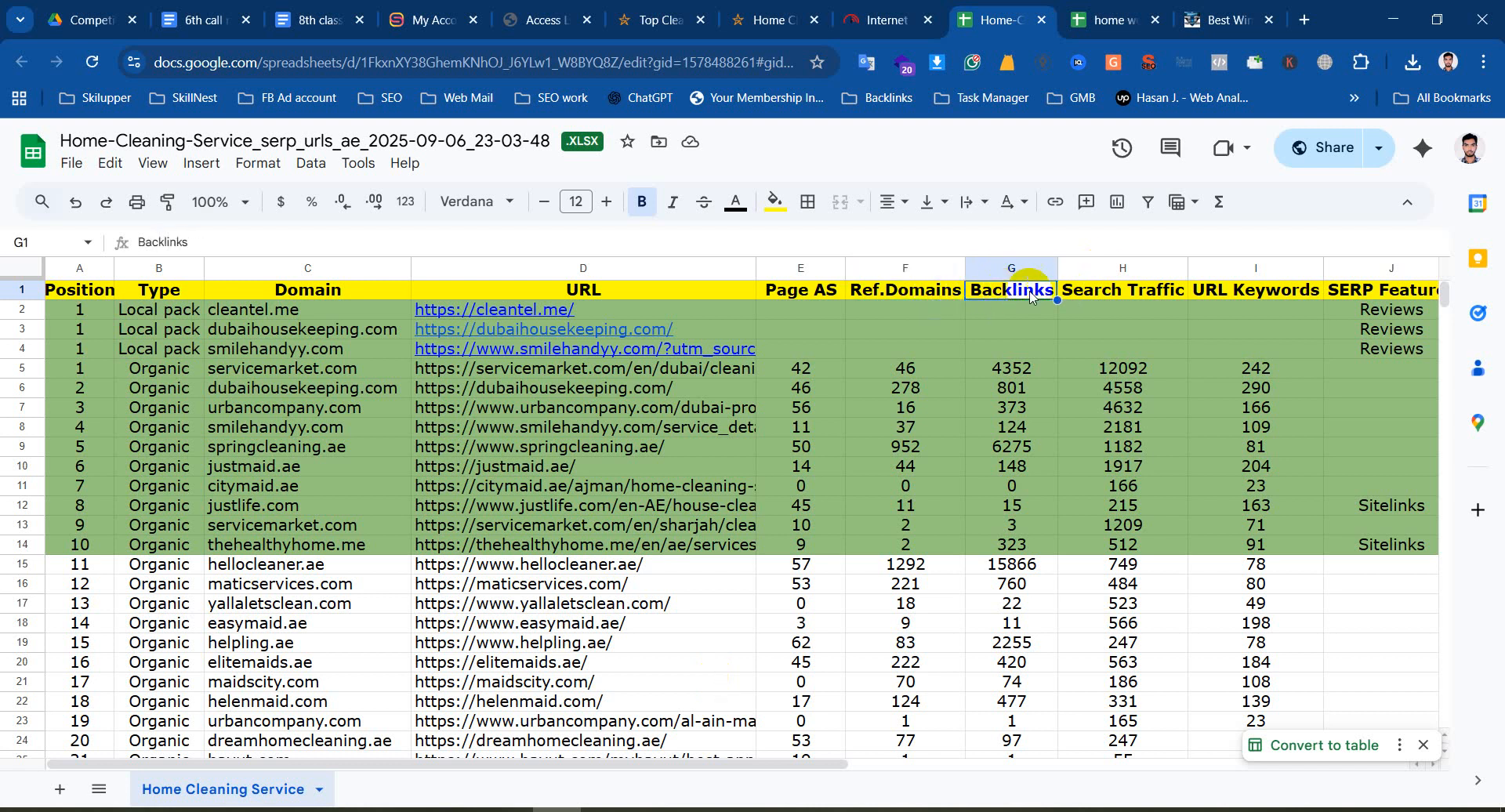
{"action": "left_click", "coordinate": [1147, 296]}
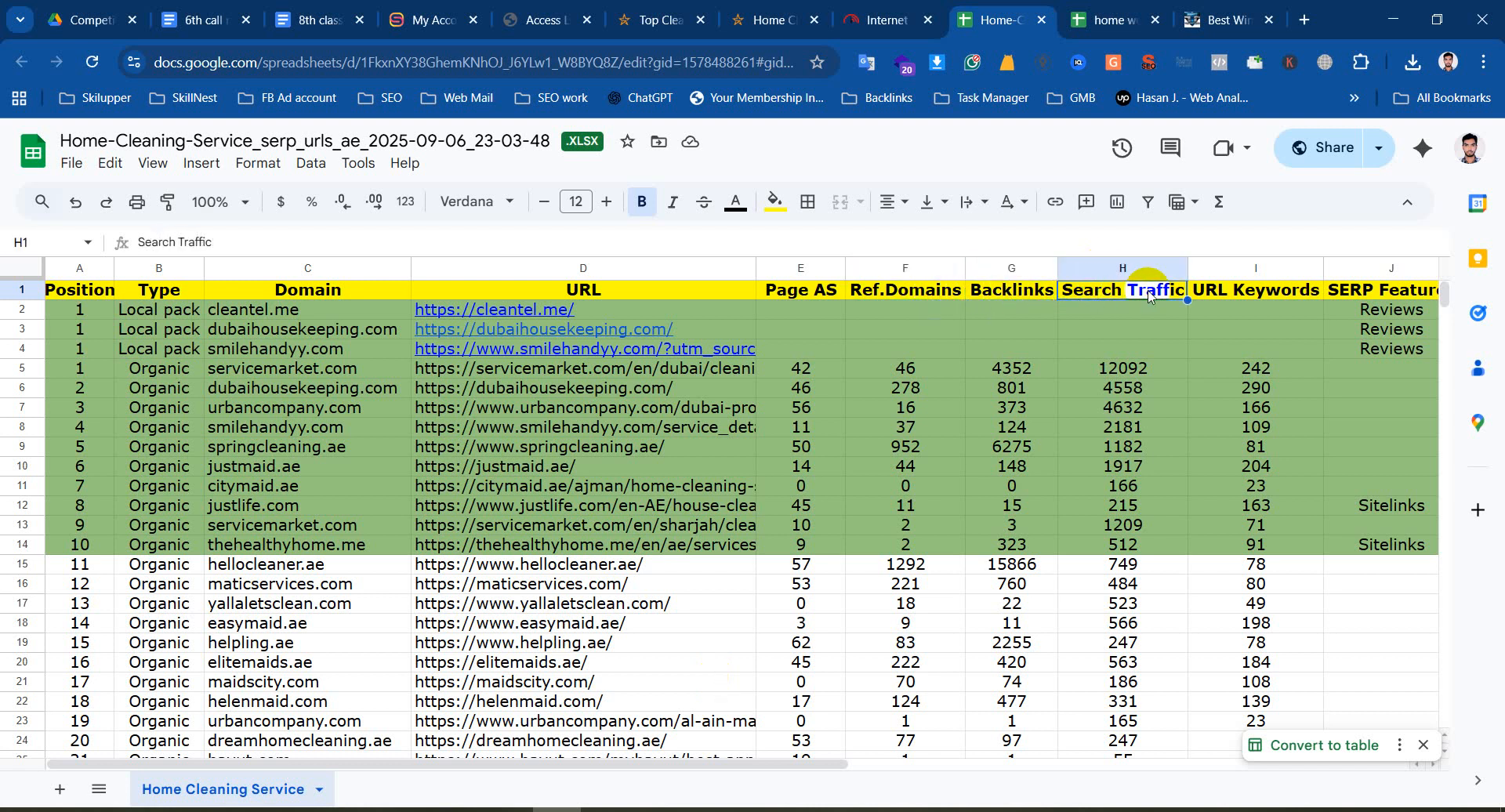
{"action": "double_click", "coordinate": [1189, 265]}
{"action": "left_click", "coordinate": [1114, 369]}
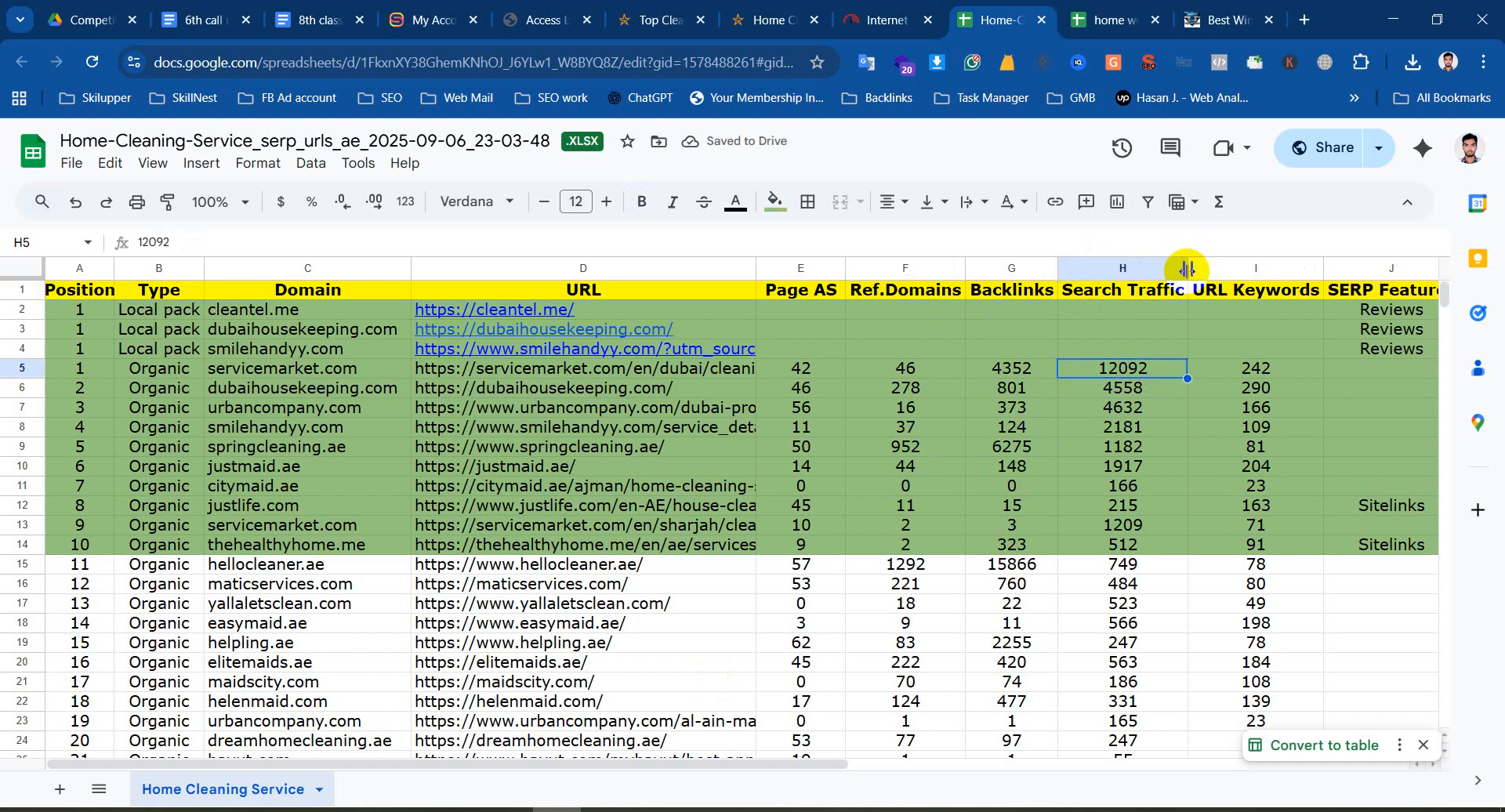
{"action": "left_click_drag", "start_coordinate": [1187, 266], "coordinate": [1223, 267]}
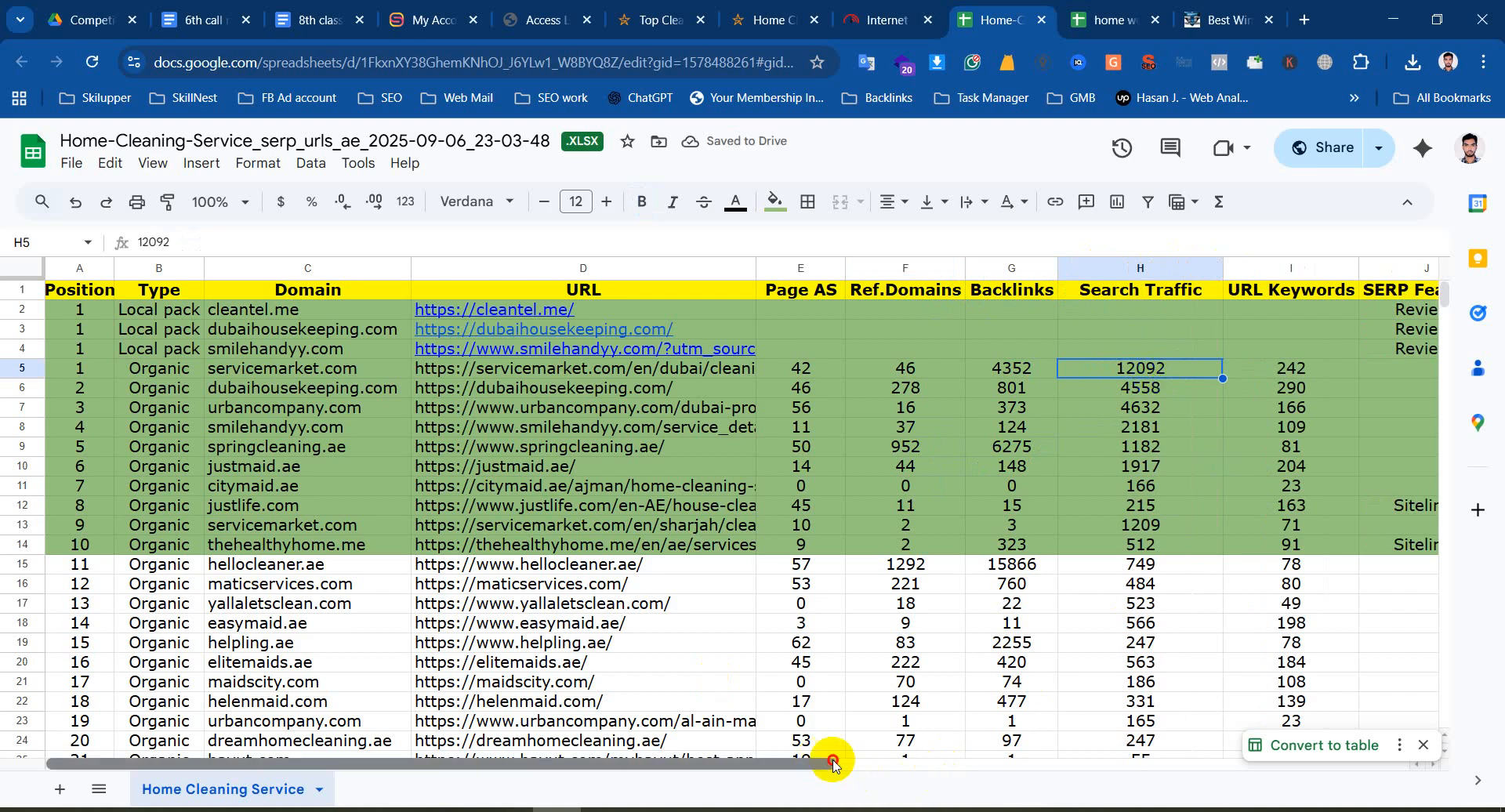
Go through the servicemarket.com metrics in row 5, covering page authority, referring domains, backlinks, search traffic, URL keywords and SERP features
{"action": "left_click_drag", "start_coordinate": [833, 762], "coordinate": [964, 760]}
{"action": "left_click", "coordinate": [1064, 375]}
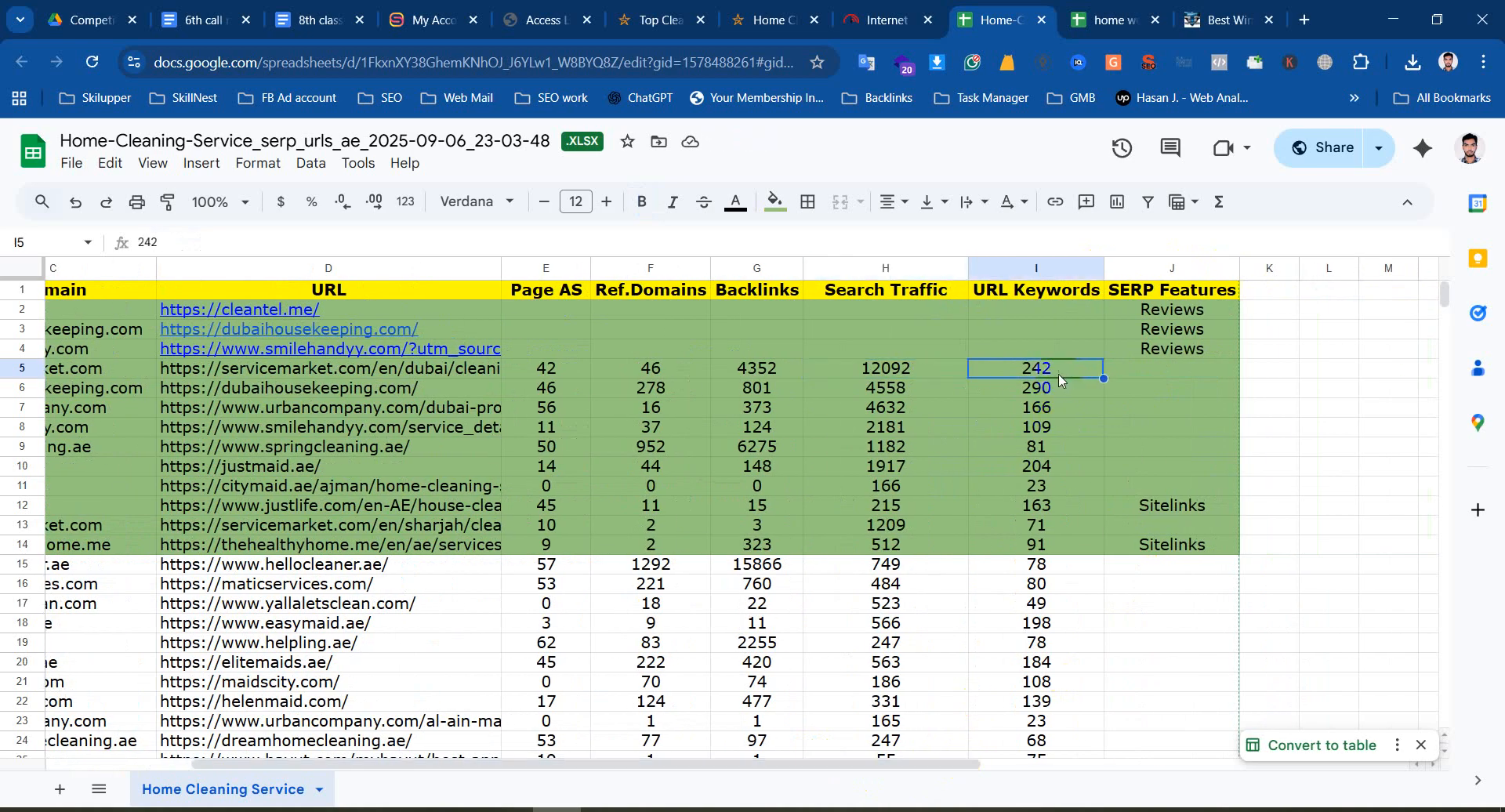
{"action": "key", "text": "Left"}
{"action": "key", "text": "Left"}
{"action": "key", "text": "Left"}
{"action": "key", "text": "Left"}
{"action": "key", "text": "Left"}
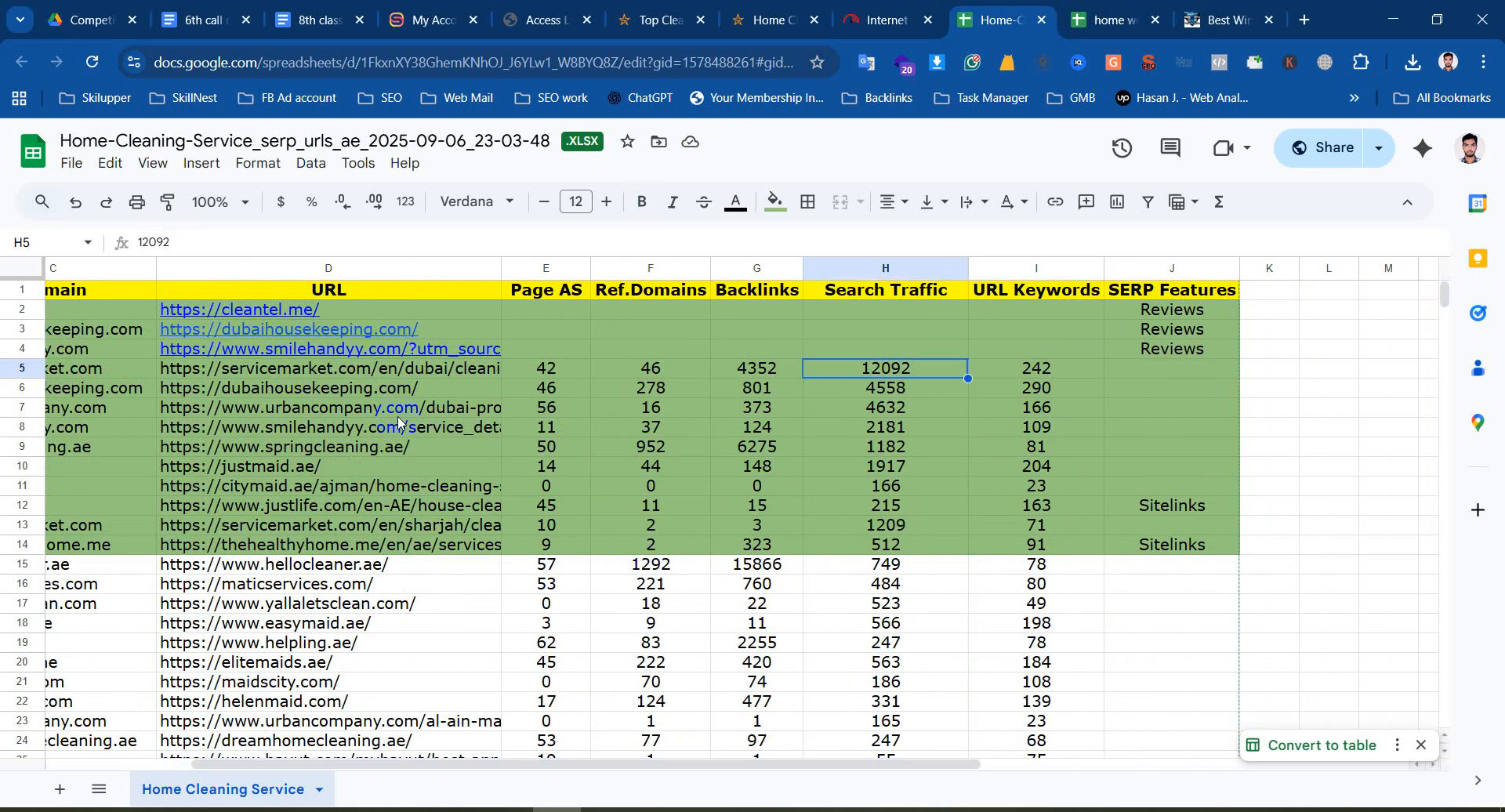
{"action": "key", "text": "Right"}
{"action": "key", "text": "Right"}
{"action": "key", "text": "Right"}
{"action": "key", "text": "Right"}
{"action": "key", "text": "Right"}
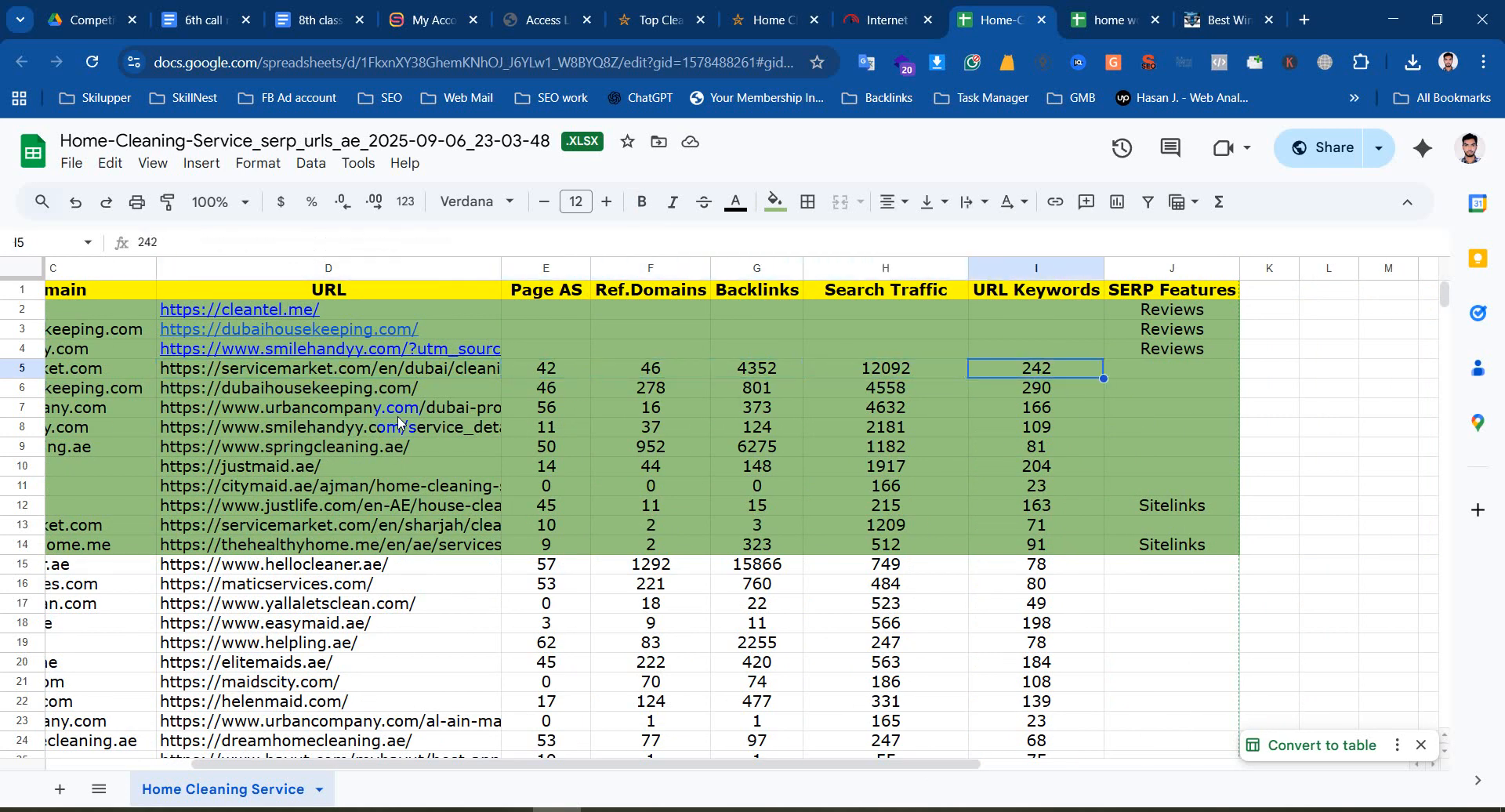
{"action": "key", "text": "Right"}
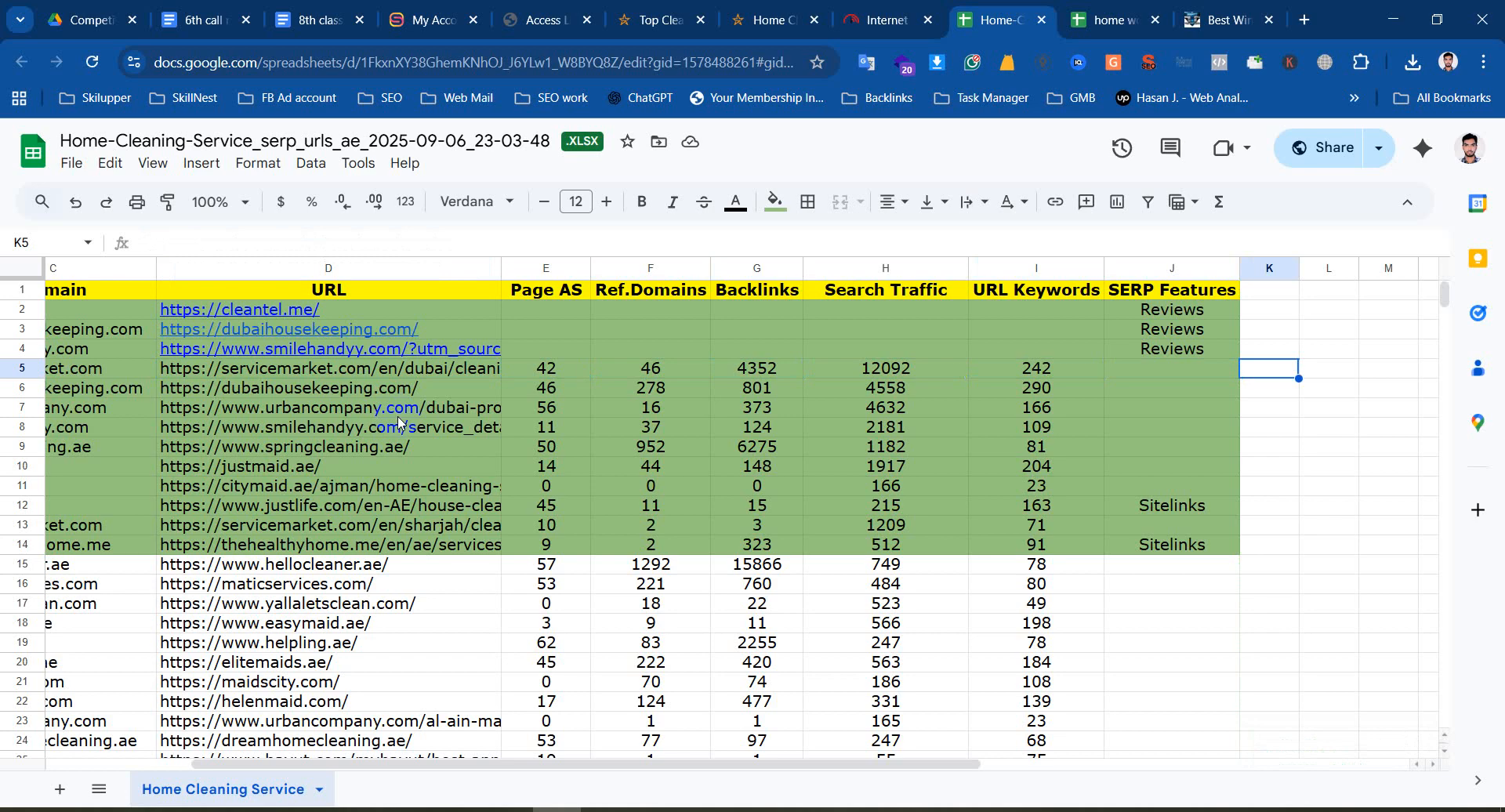
{"action": "key", "text": "Left"}
{"action": "key", "text": "Right"}
{"action": "key", "text": "Left"}
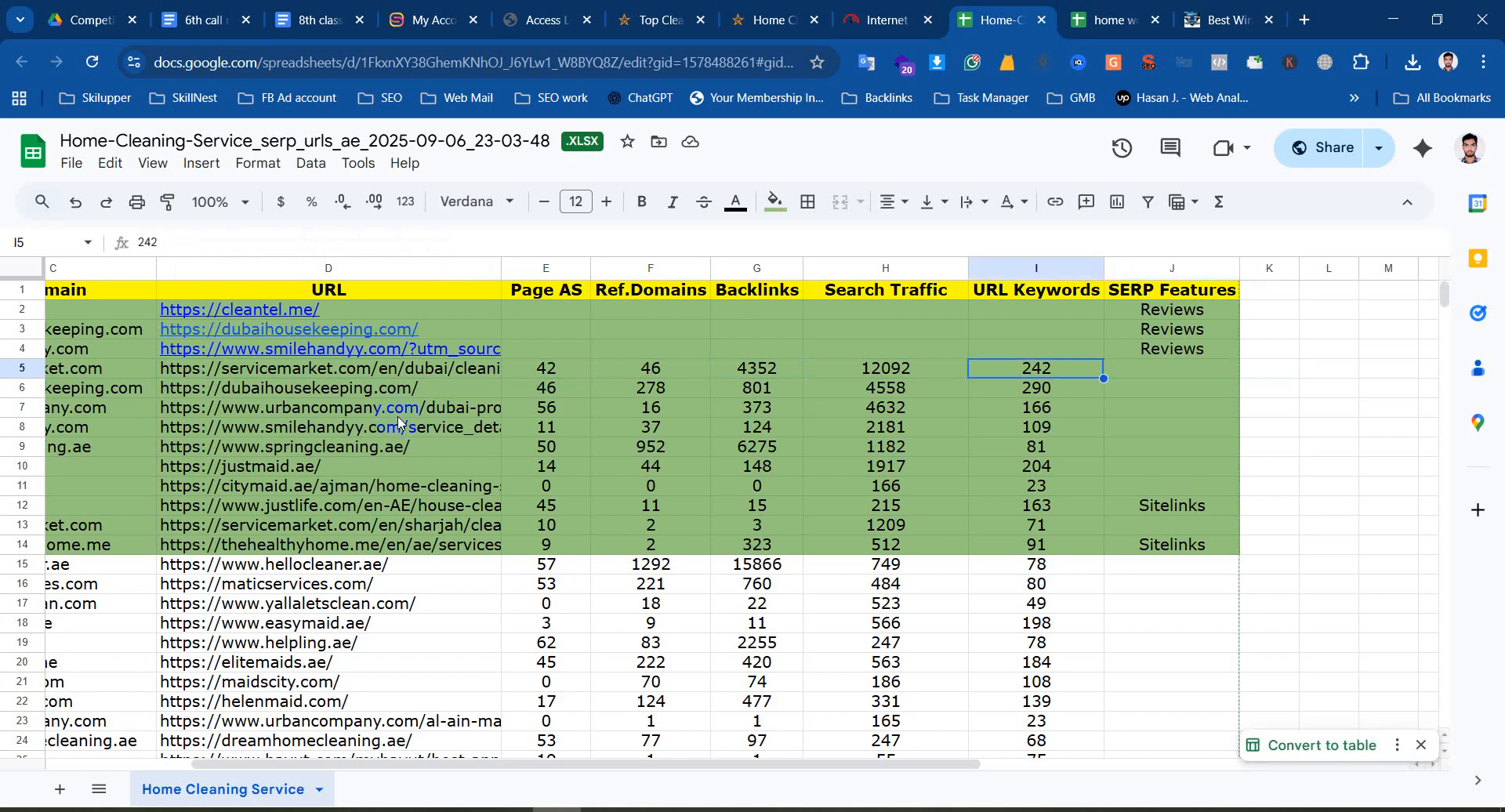
{"action": "key", "text": "Right"}
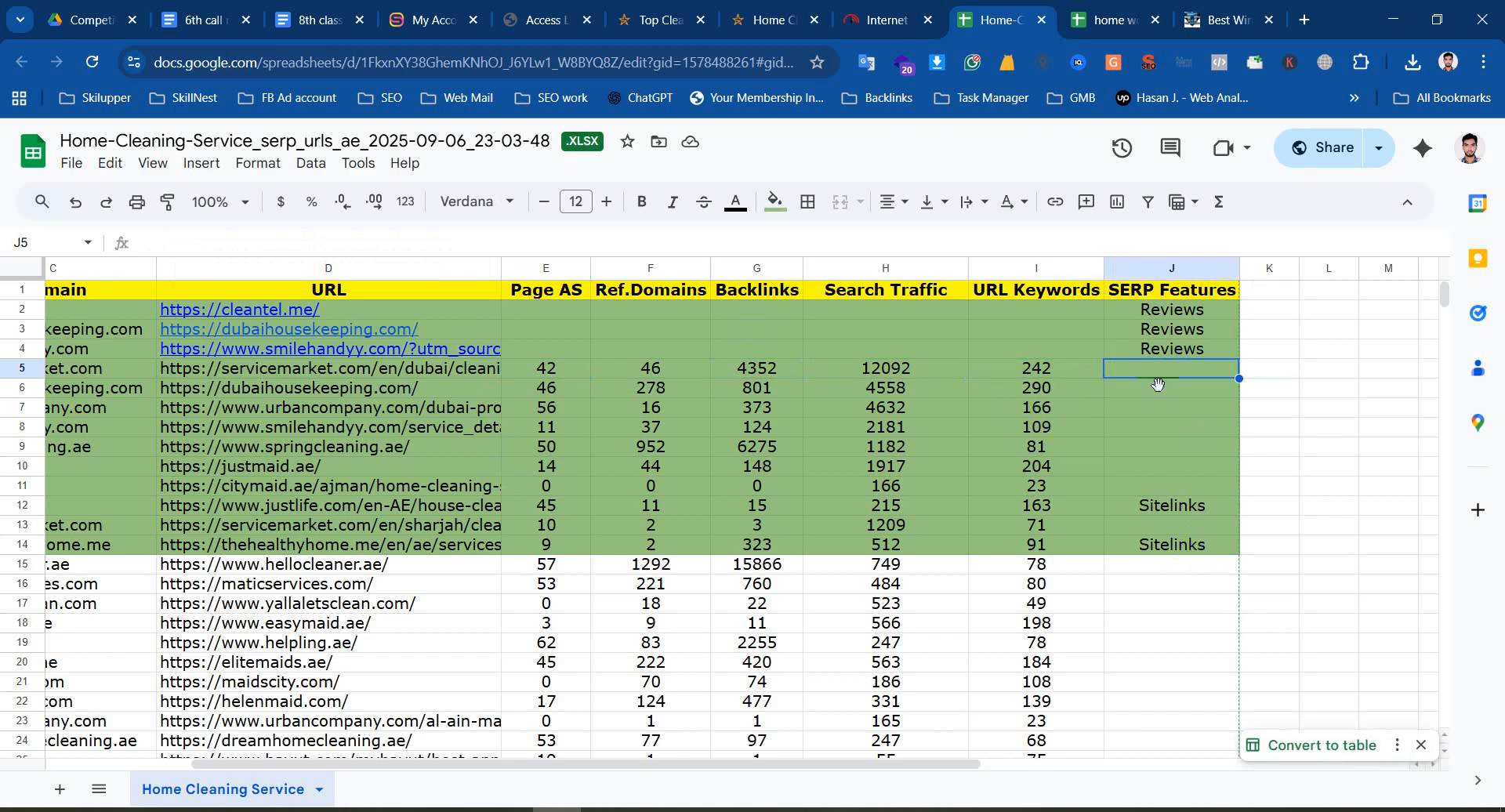
{"action": "key", "text": "Left"}
{"action": "key", "text": "Left"}
{"action": "key", "text": "Left"}
{"action": "key", "text": "Left"}
{"action": "key", "text": "Left"}
{"action": "key", "text": "Left"}
{"action": "key", "text": "Left"}
{"action": "key", "text": "Left"}
{"action": "key", "text": "Left"}
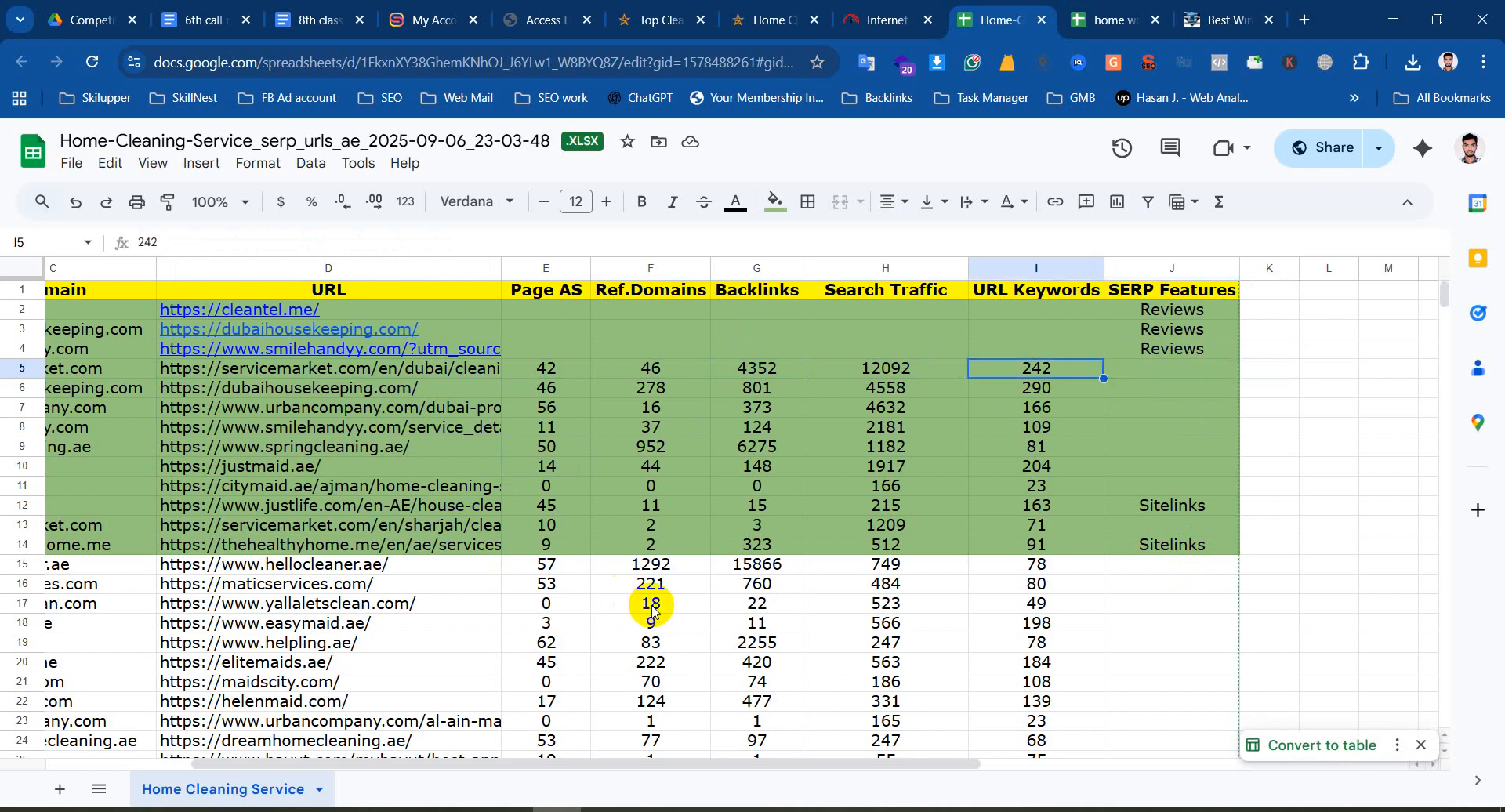
Check the remaining columns of row 5 in the Home-Cleaning-Service sheet and return to the thetintteam.com domain overview
{"action": "key", "text": "Right"}
{"action": "key", "text": "Right"}
{"action": "key", "text": "Right"}
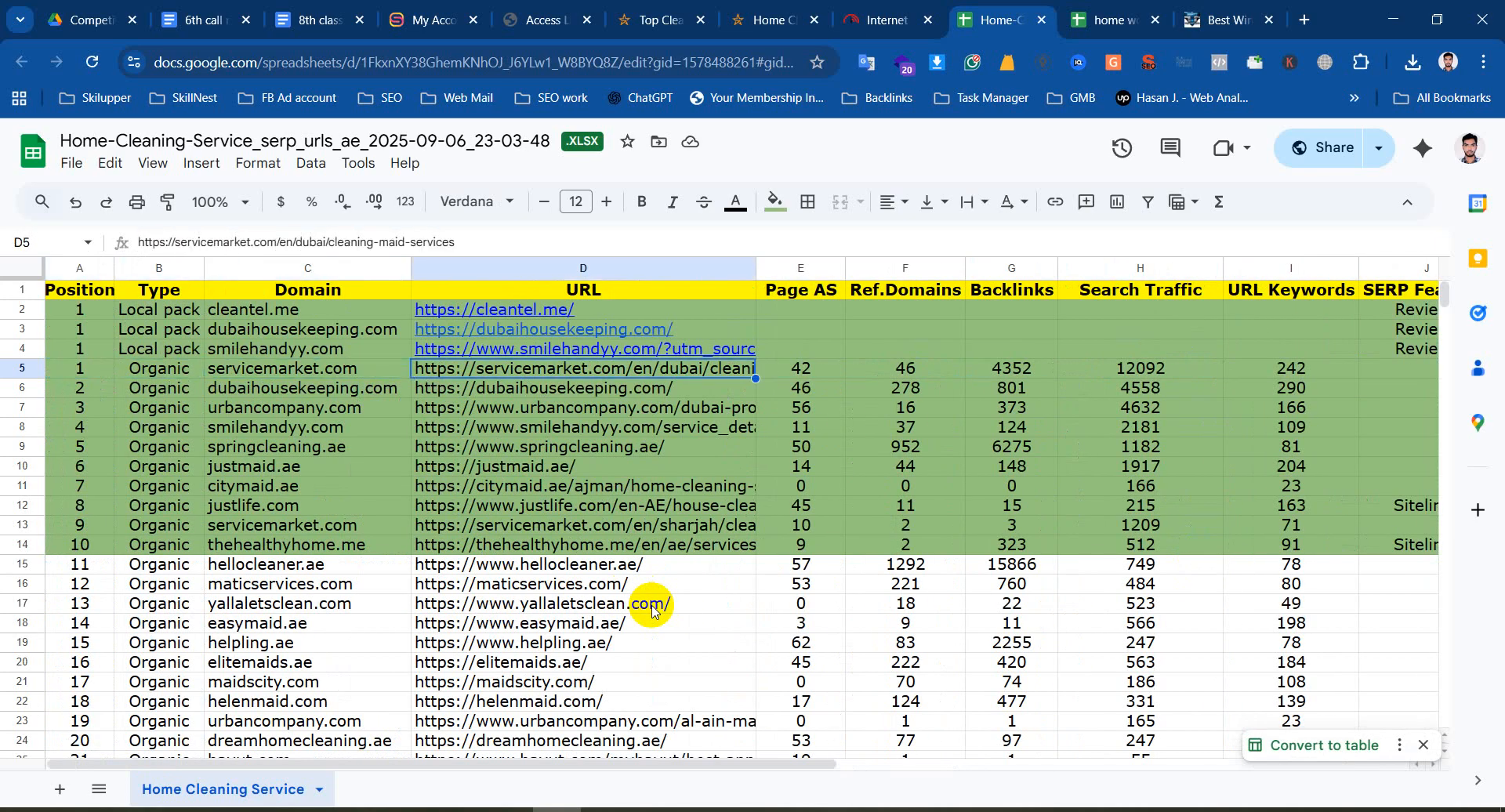
{"action": "key", "text": "alt+Tab"}
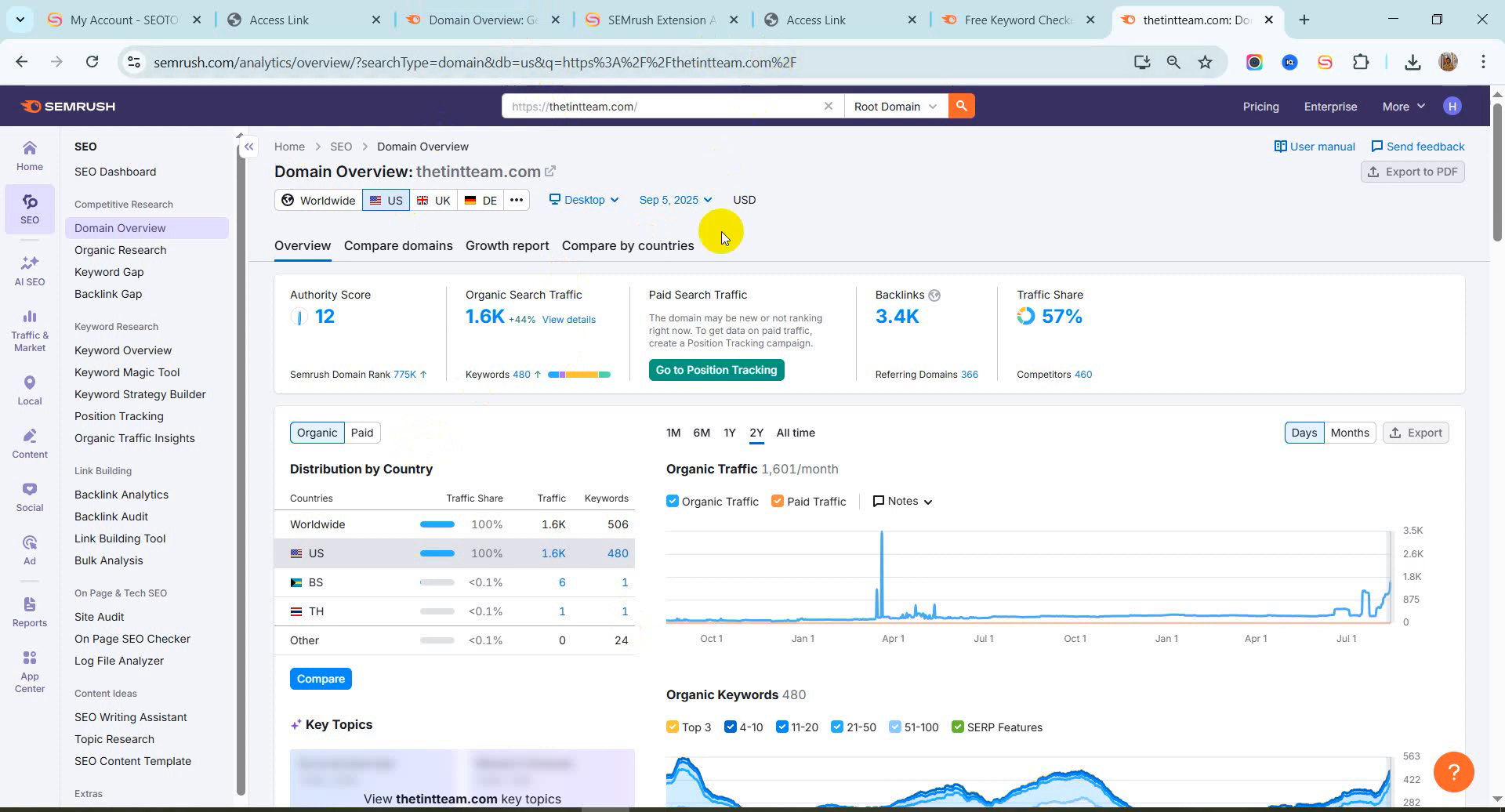
Look through the thetintteam.com overview, covering its headline metrics, distribution by country, organic traffic, top organic keywords and SERP features
{"action": "key", "text": "ctrl+plus"}
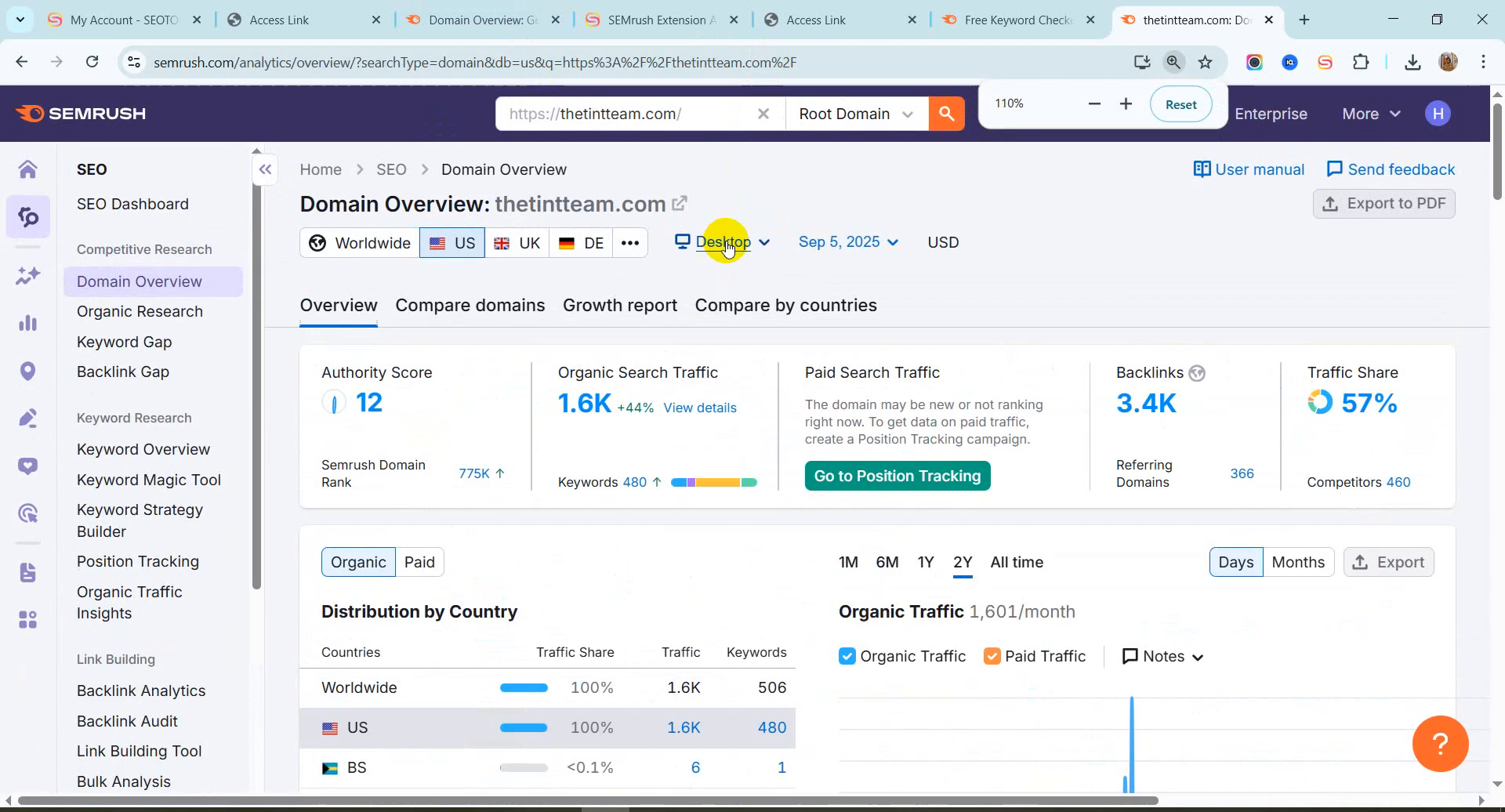
{"action": "scroll", "coordinate": [728, 259], "scroll_direction": "down", "scroll_amount": 5}
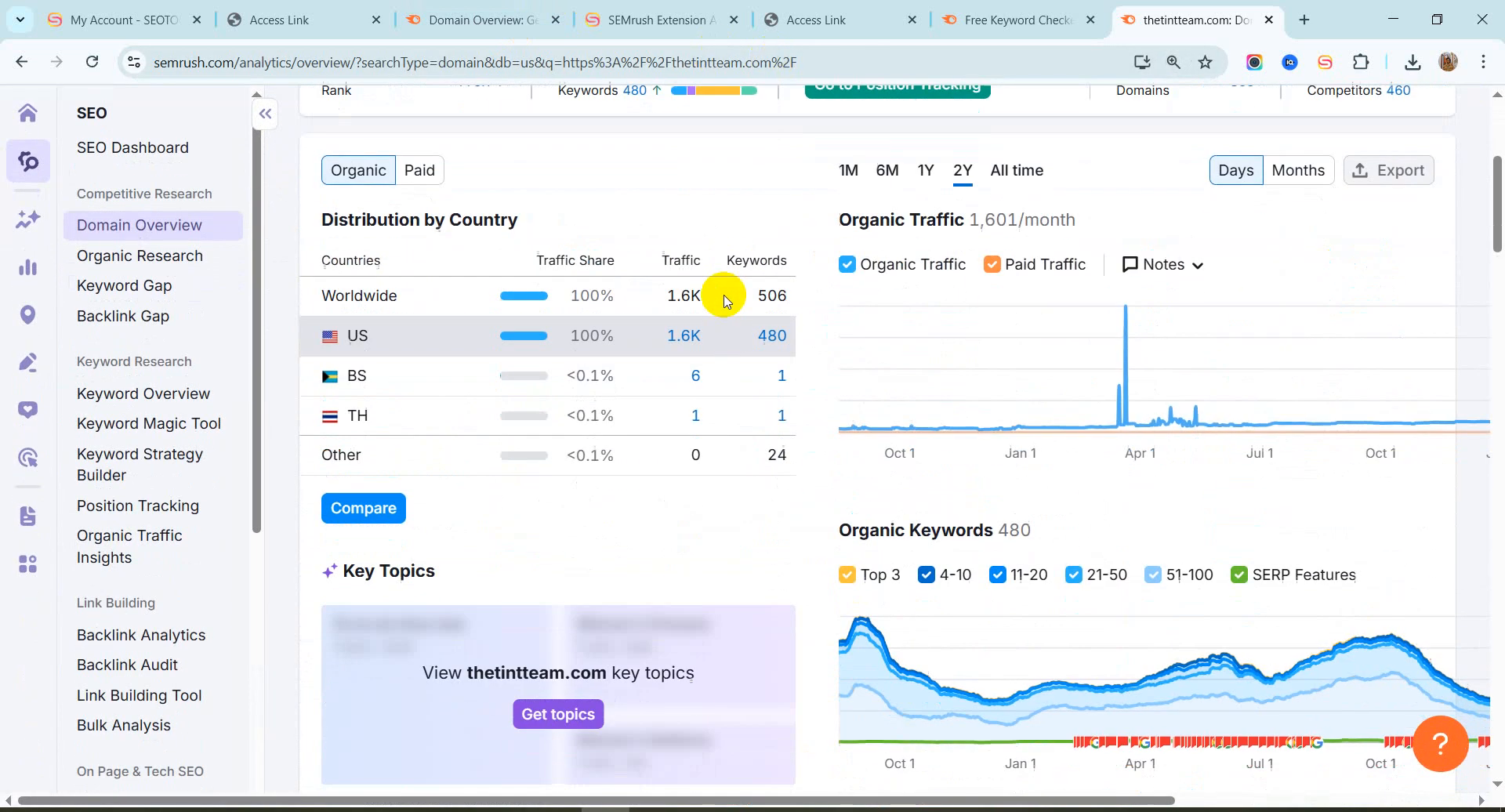
{"action": "scroll", "coordinate": [672, 469], "scroll_direction": "down", "scroll_amount": 5}
{"action": "key", "text": "ctrl+minus"}
{"action": "key", "text": "ctrl+minus"}
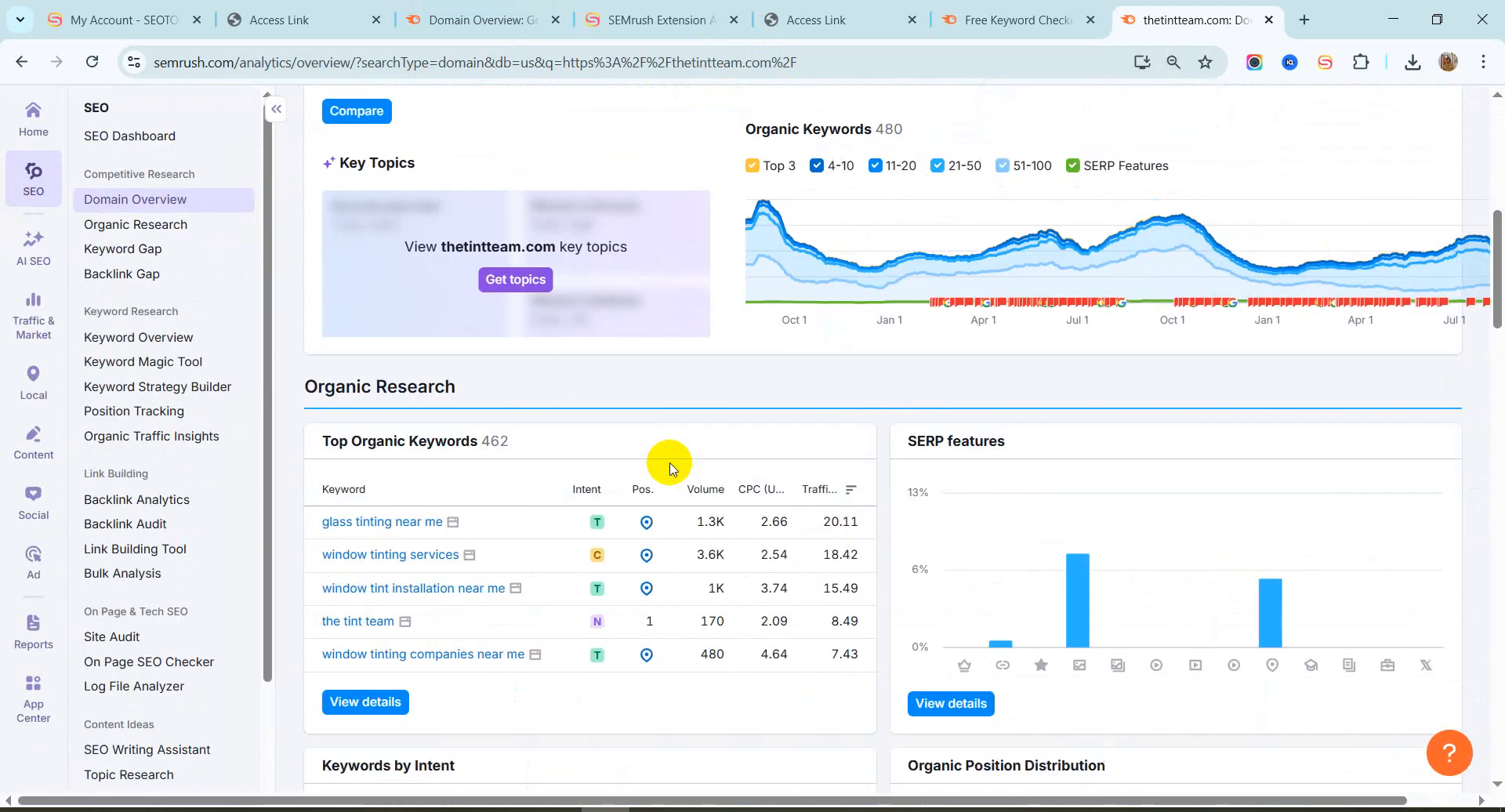
{"action": "key", "text": "ctrl+minus"}
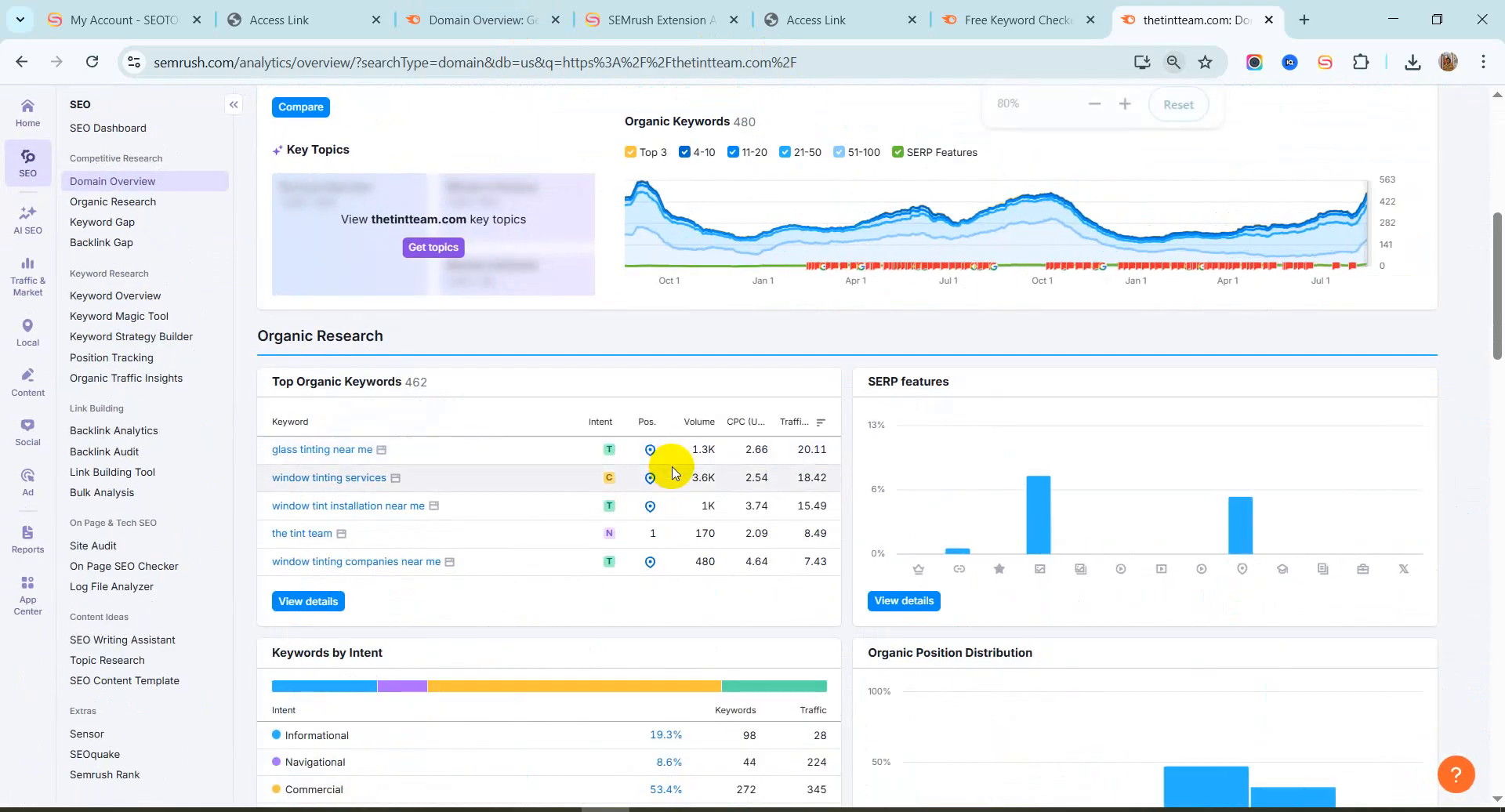
{"action": "key", "text": "ctrl+plus"}
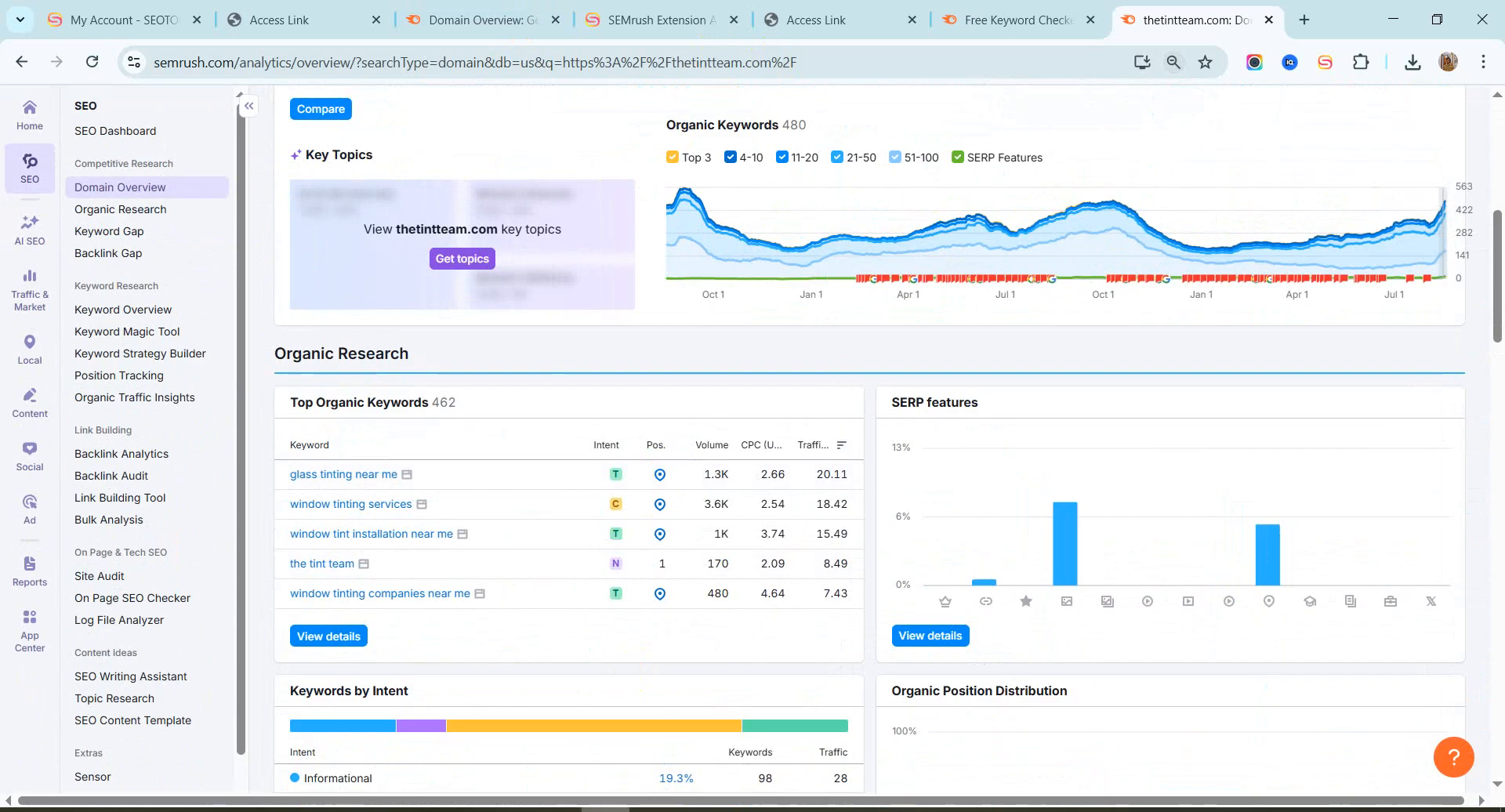
{"action": "key", "text": "alt+Tab"}
{"action": "key", "text": "alt+Tab"}
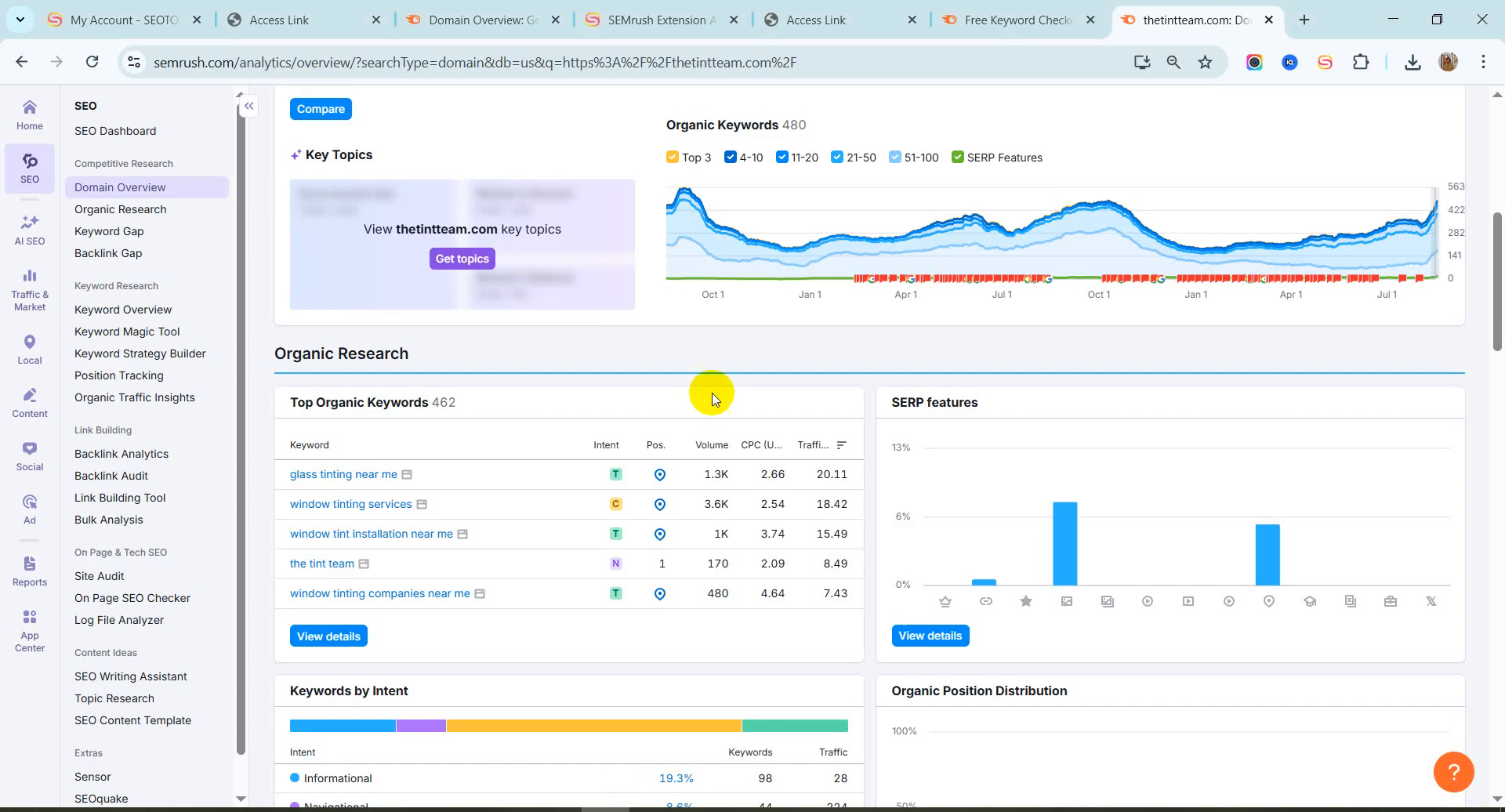
{"action": "scroll", "coordinate": [706, 392], "scroll_direction": "up", "scroll_amount": 8}
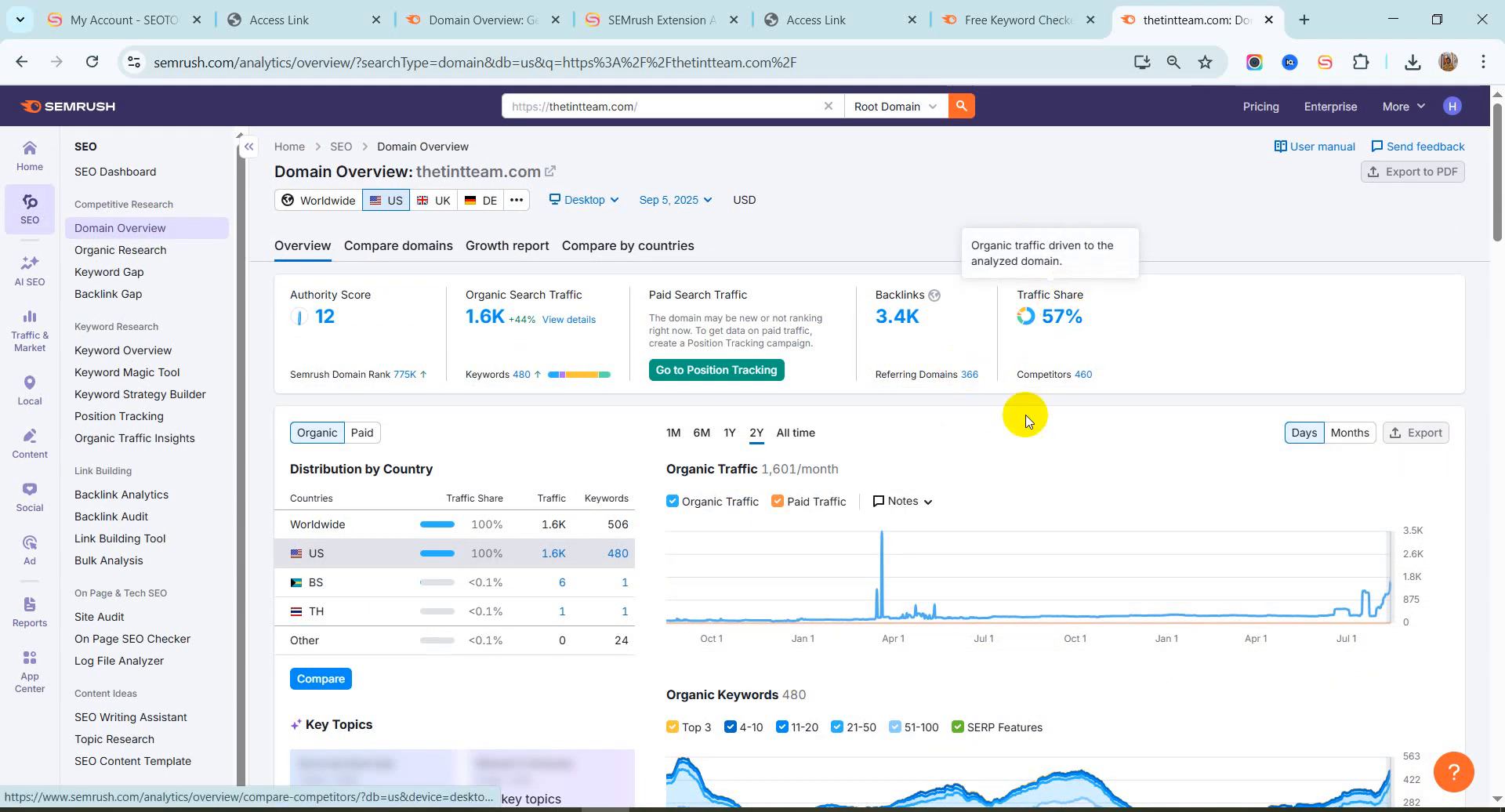
Review the keyword intent and branded traffic sections of the overview and open the full Main Organic Competitors report
{"action": "scroll", "coordinate": [633, 589], "scroll_direction": "down", "scroll_amount": 9}
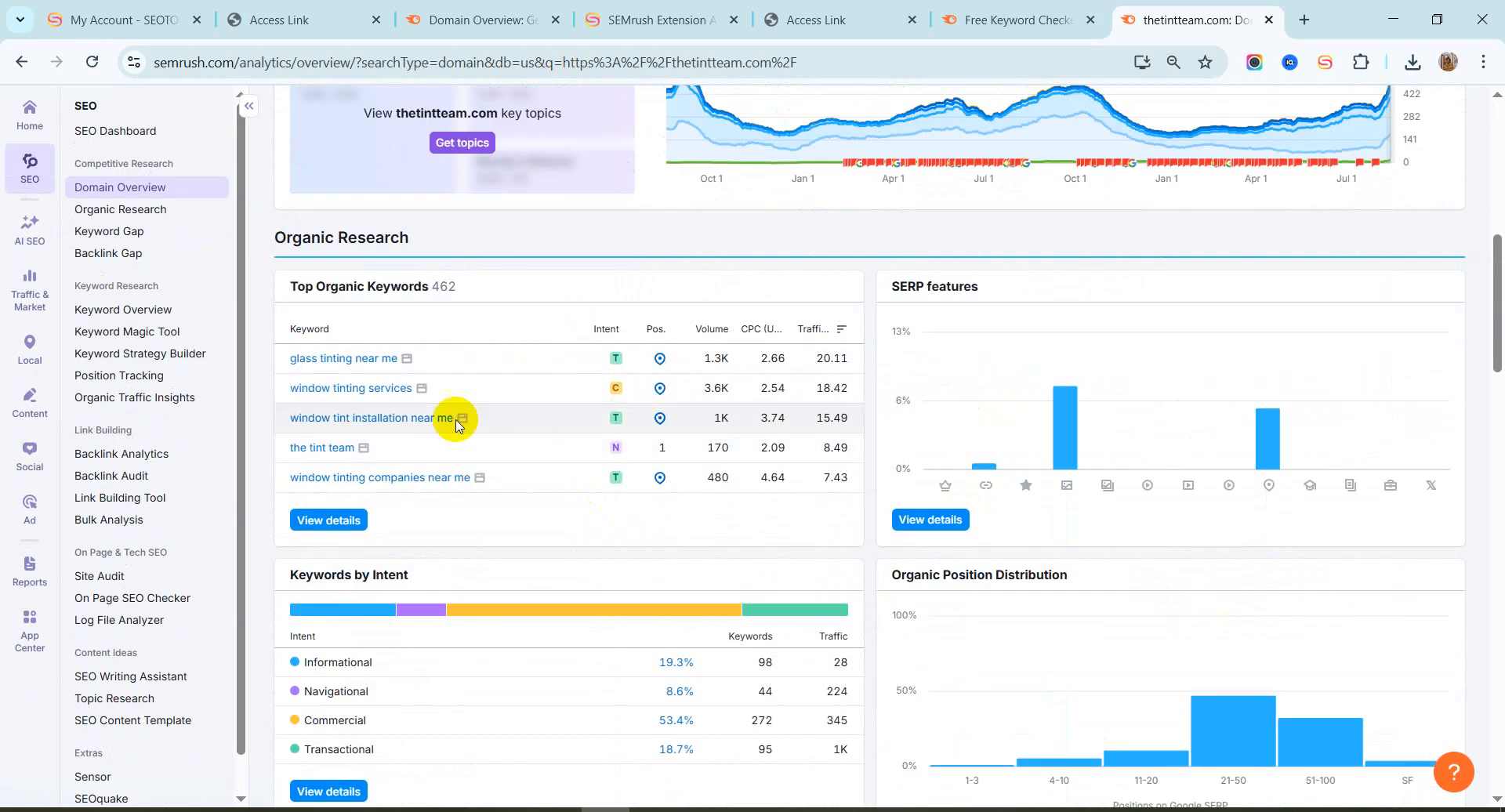
{"action": "scroll", "coordinate": [451, 430], "scroll_direction": "down", "scroll_amount": 3}
{"action": "scroll", "coordinate": [460, 438], "scroll_direction": "down", "scroll_amount": 3}
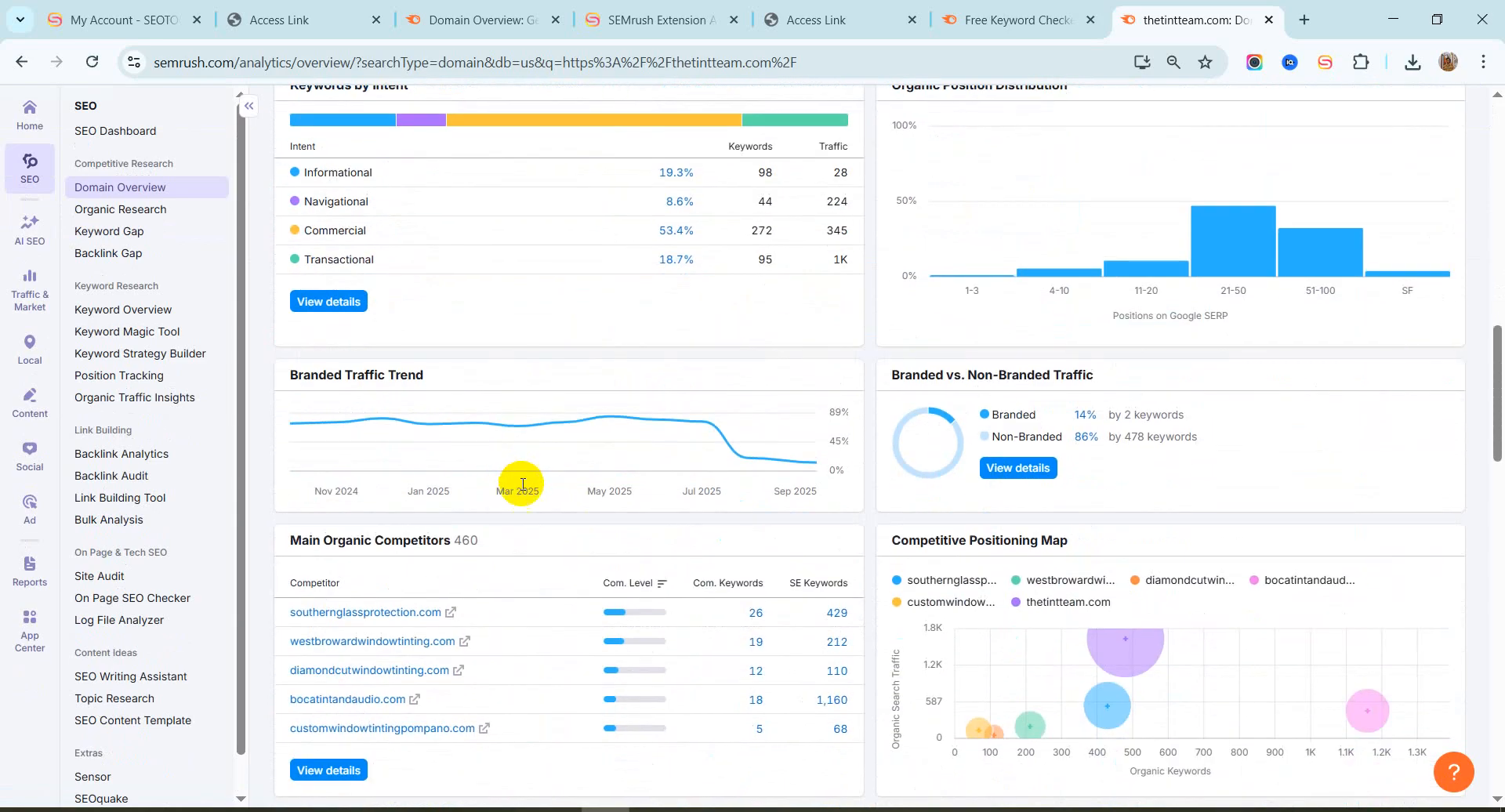
{"action": "scroll", "coordinate": [432, 537], "scroll_direction": "down", "scroll_amount": 2}
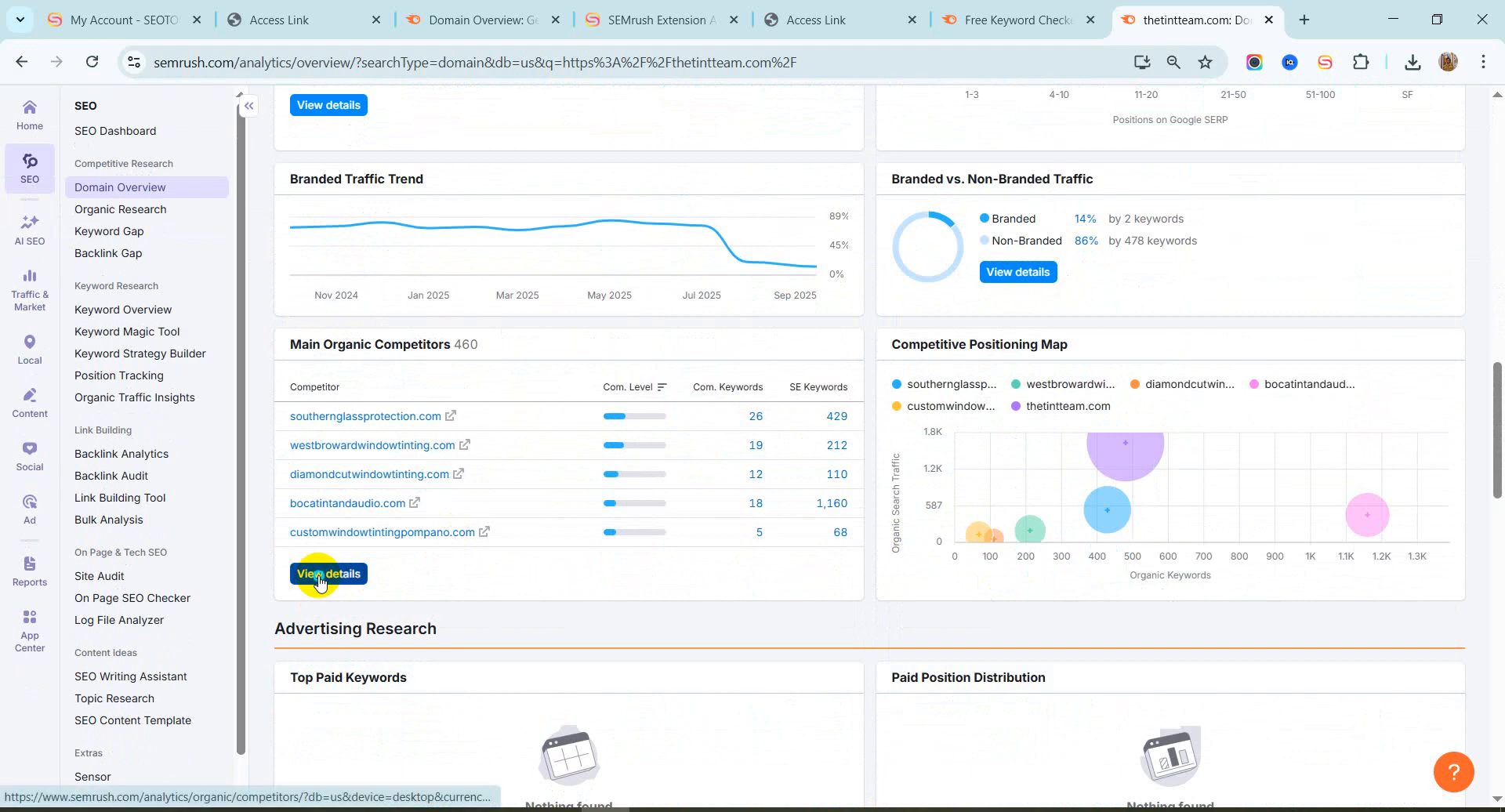
{"action": "right_click", "coordinate": [323, 574]}
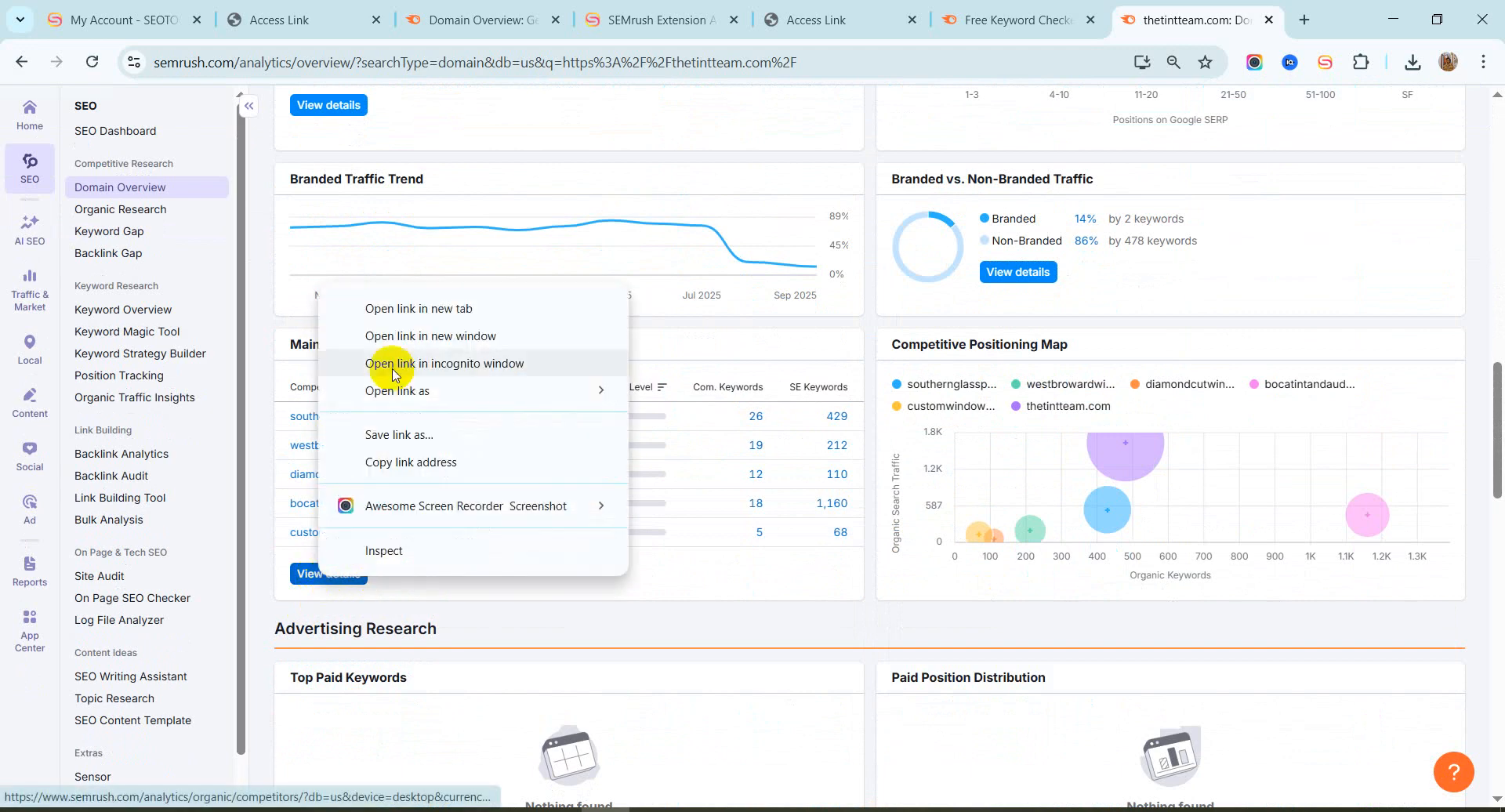
{"action": "left_click", "coordinate": [463, 316]}
{"action": "left_click", "coordinate": [1199, 17]}
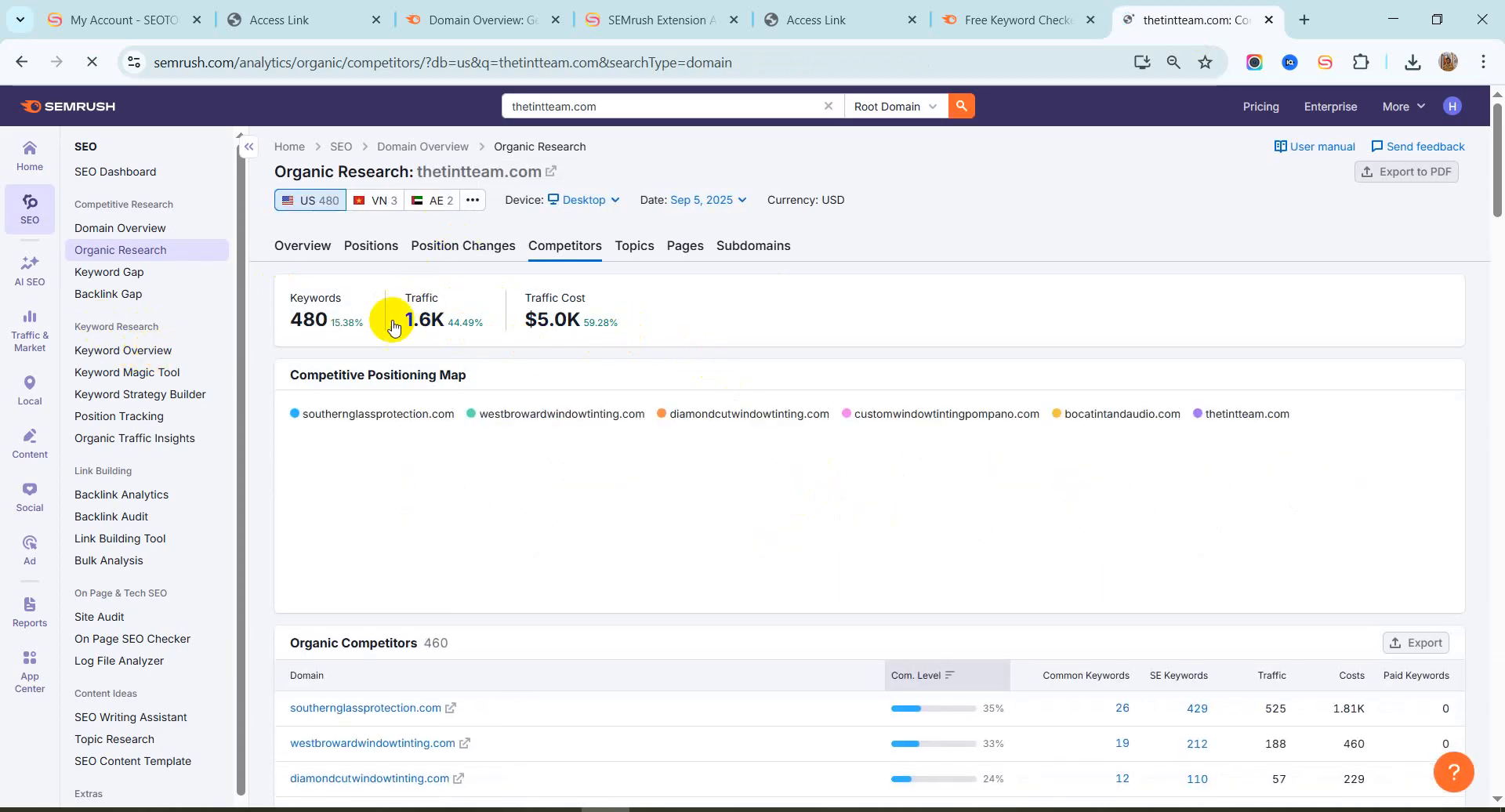
Go back to the Domain Overview of thetintteam.com and open the full Top Organic Keywords report
{"action": "left_click", "coordinate": [185, 228]}
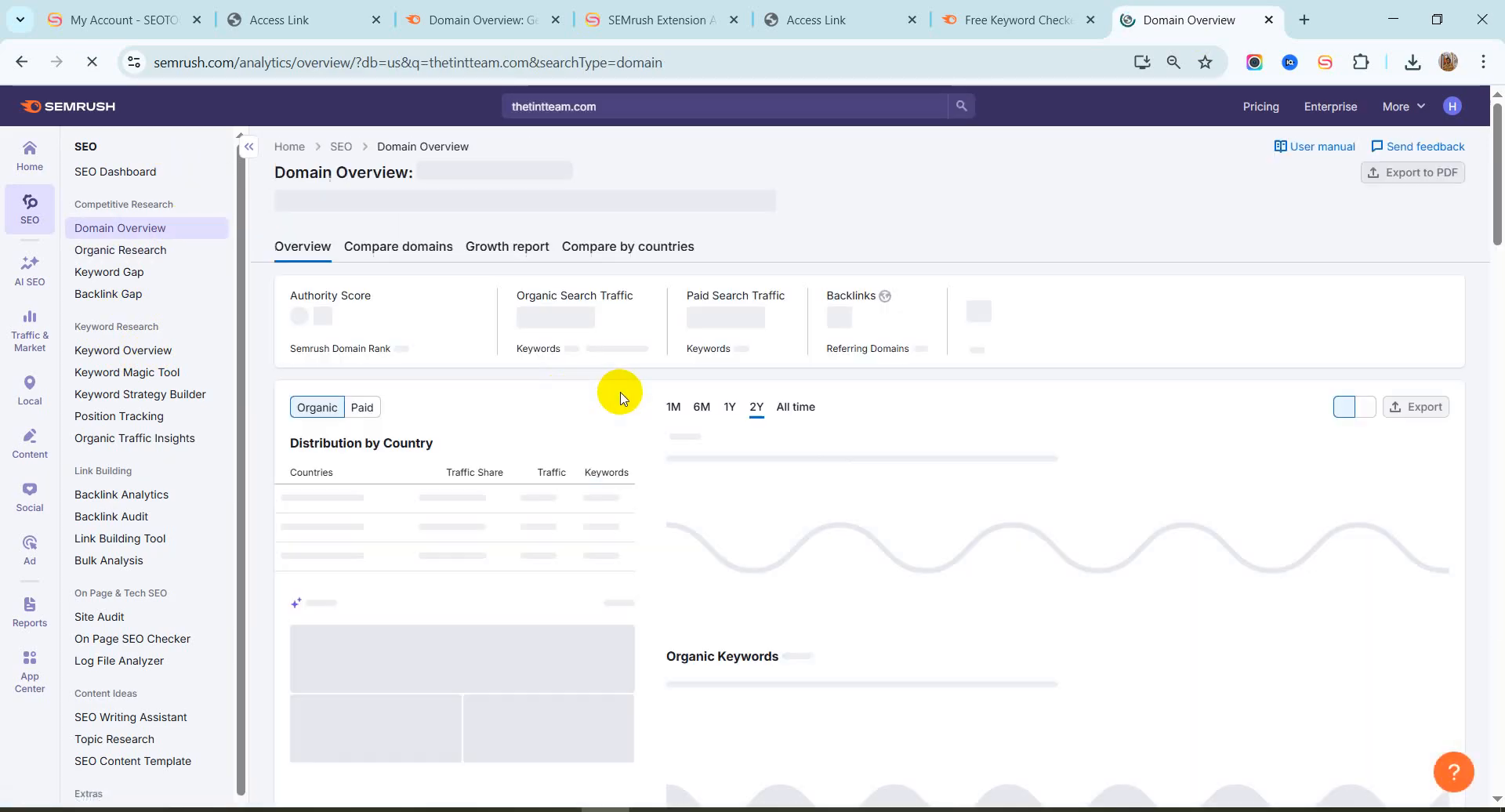
{"action": "scroll", "coordinate": [611, 449], "scroll_direction": "down", "scroll_amount": 4}
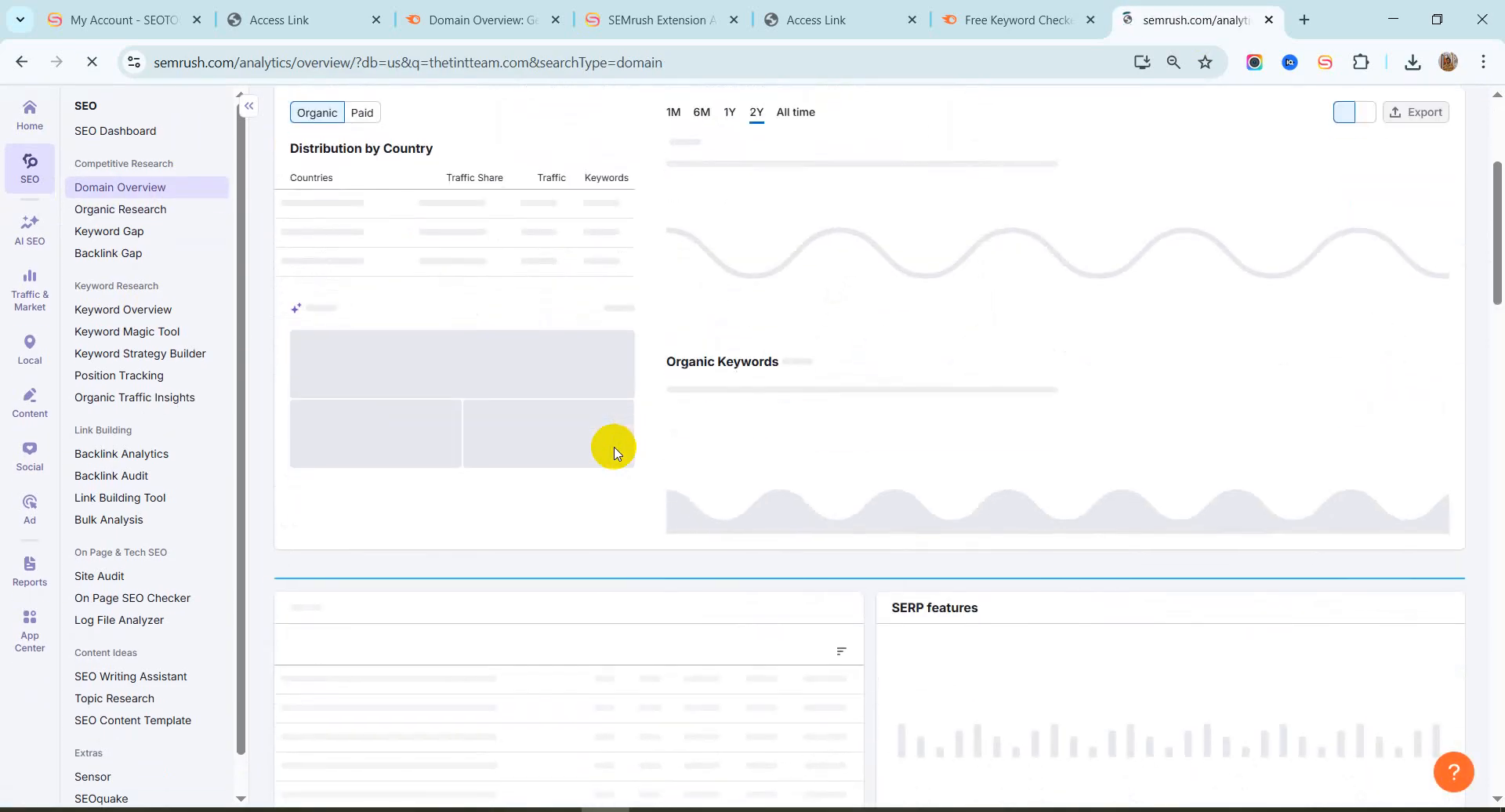
{"action": "scroll", "coordinate": [614, 452], "scroll_direction": "down", "scroll_amount": 1}
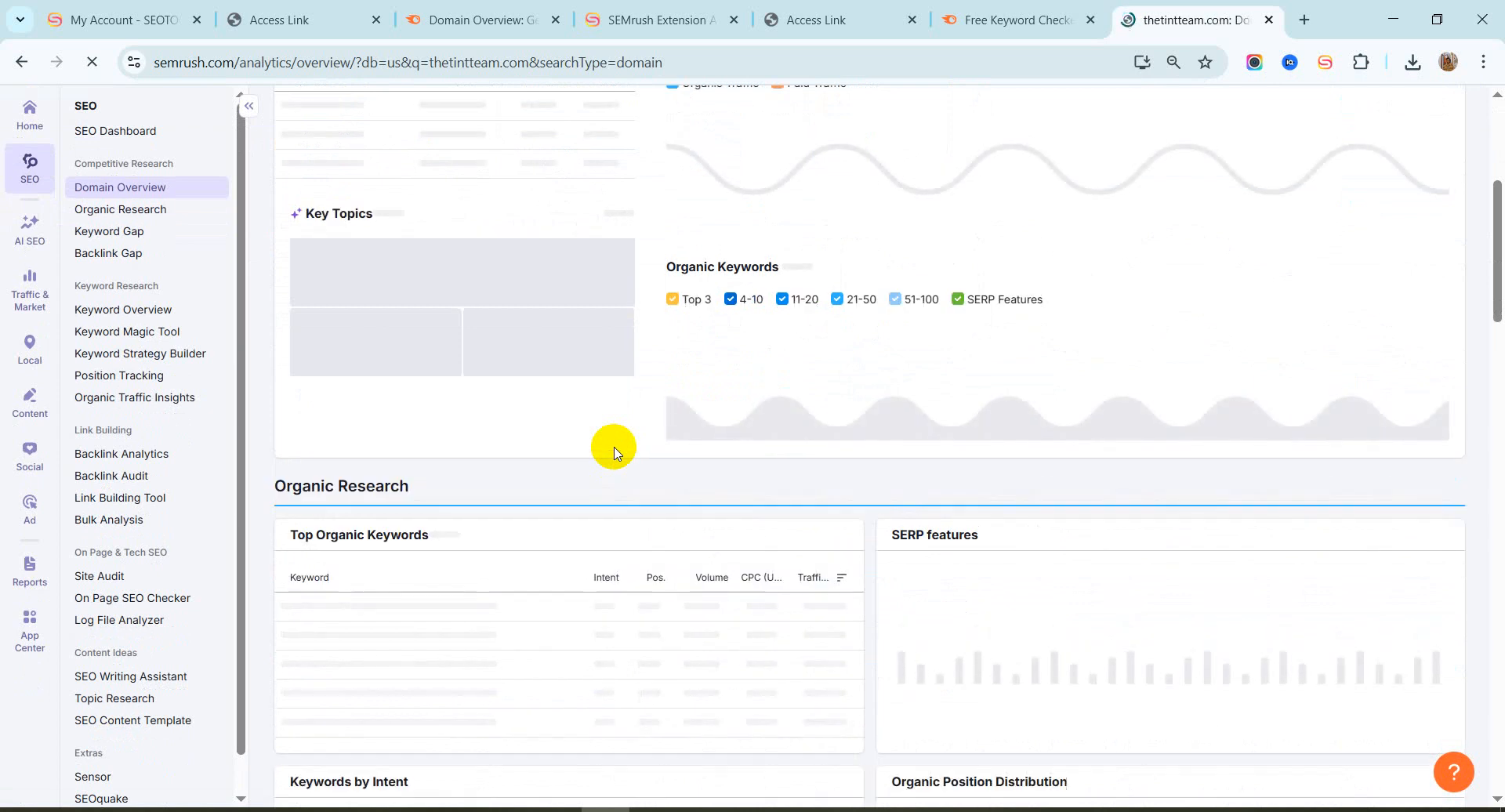
{"action": "scroll", "coordinate": [614, 452], "scroll_direction": "down", "scroll_amount": 5}
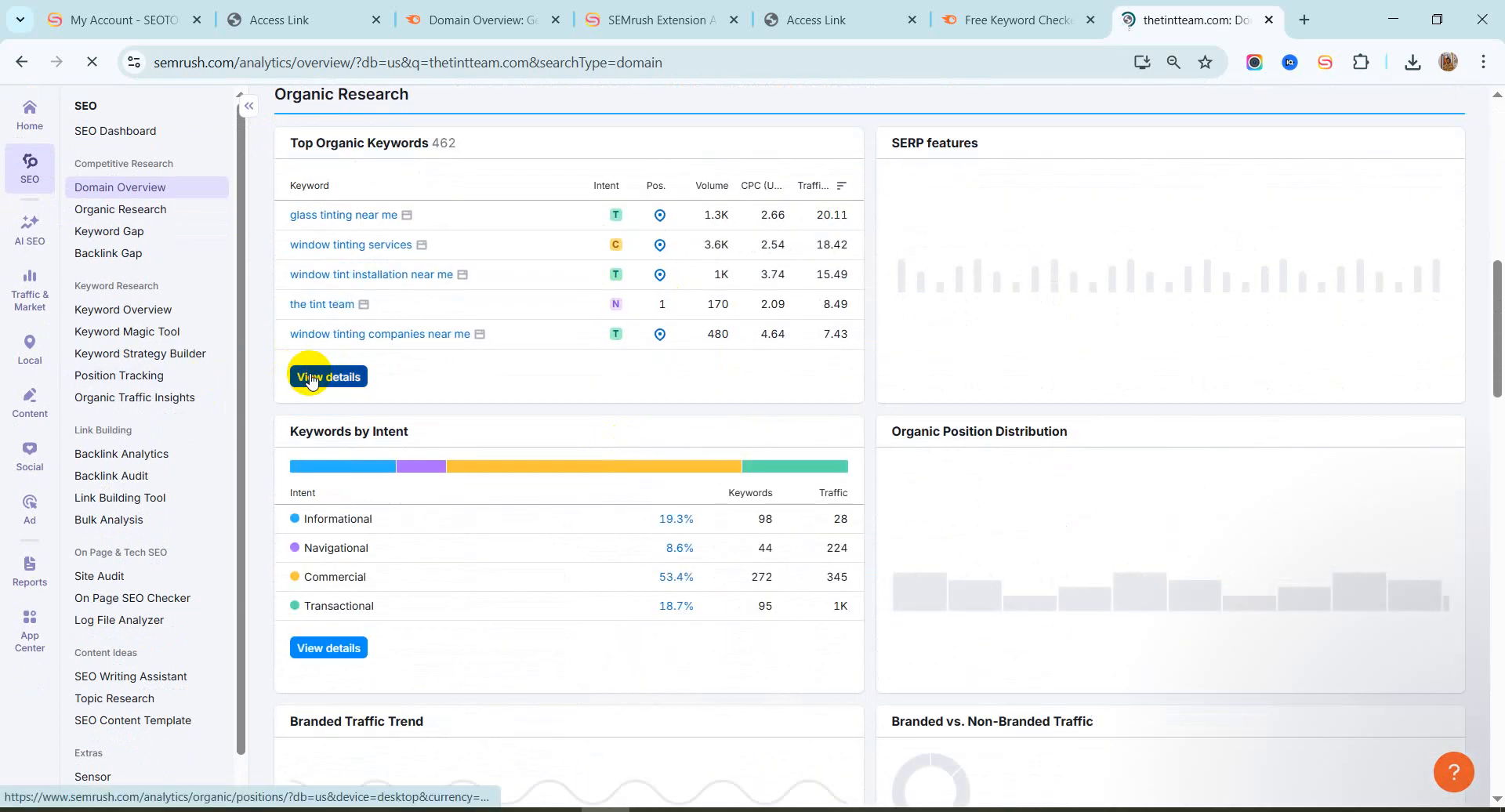
{"action": "left_click", "coordinate": [312, 379]}
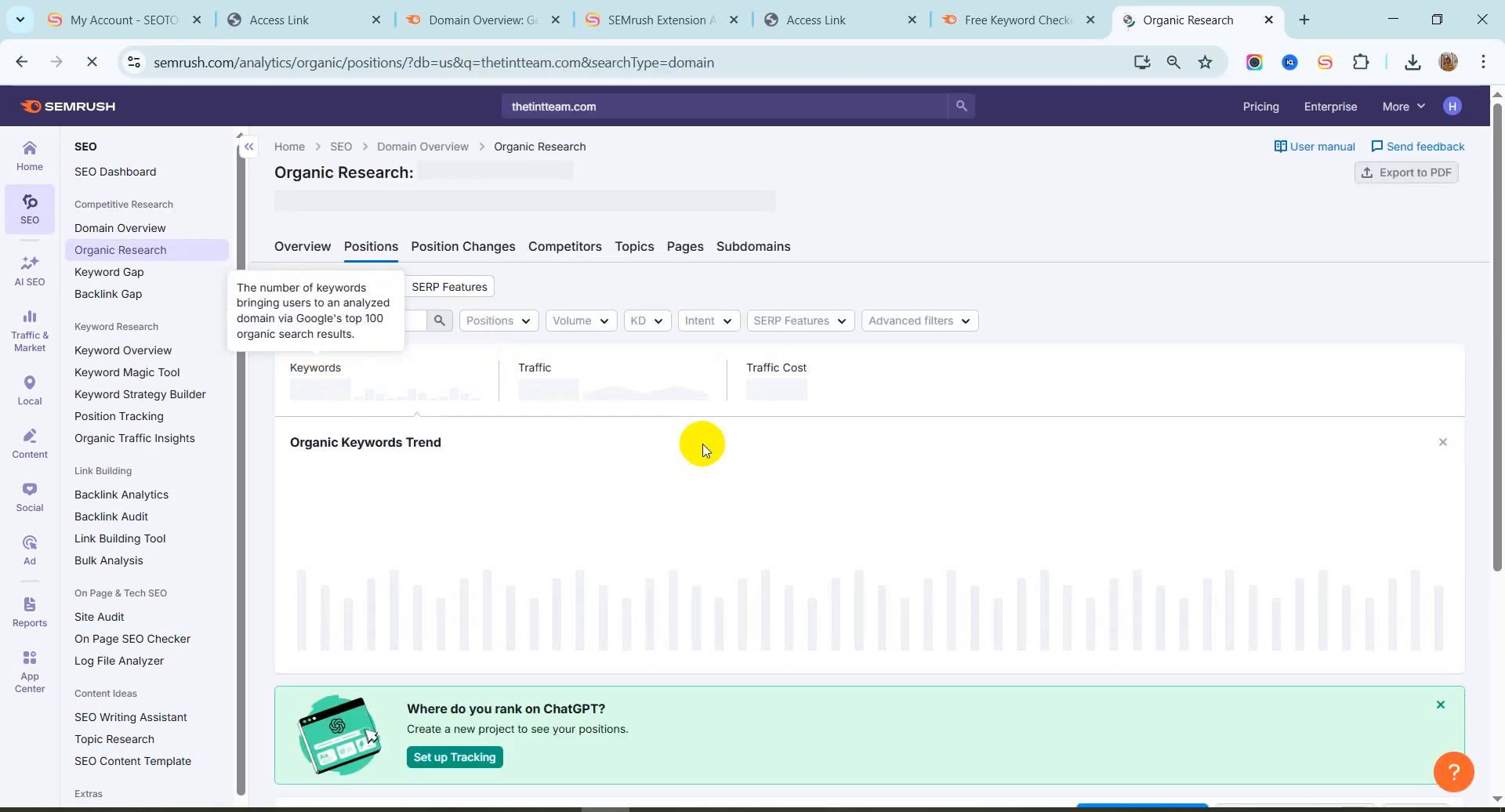
Export all organic search positions of thetintteam.com in Excel format
{"action": "scroll", "coordinate": [1023, 427], "scroll_direction": "down", "scroll_amount": 3}
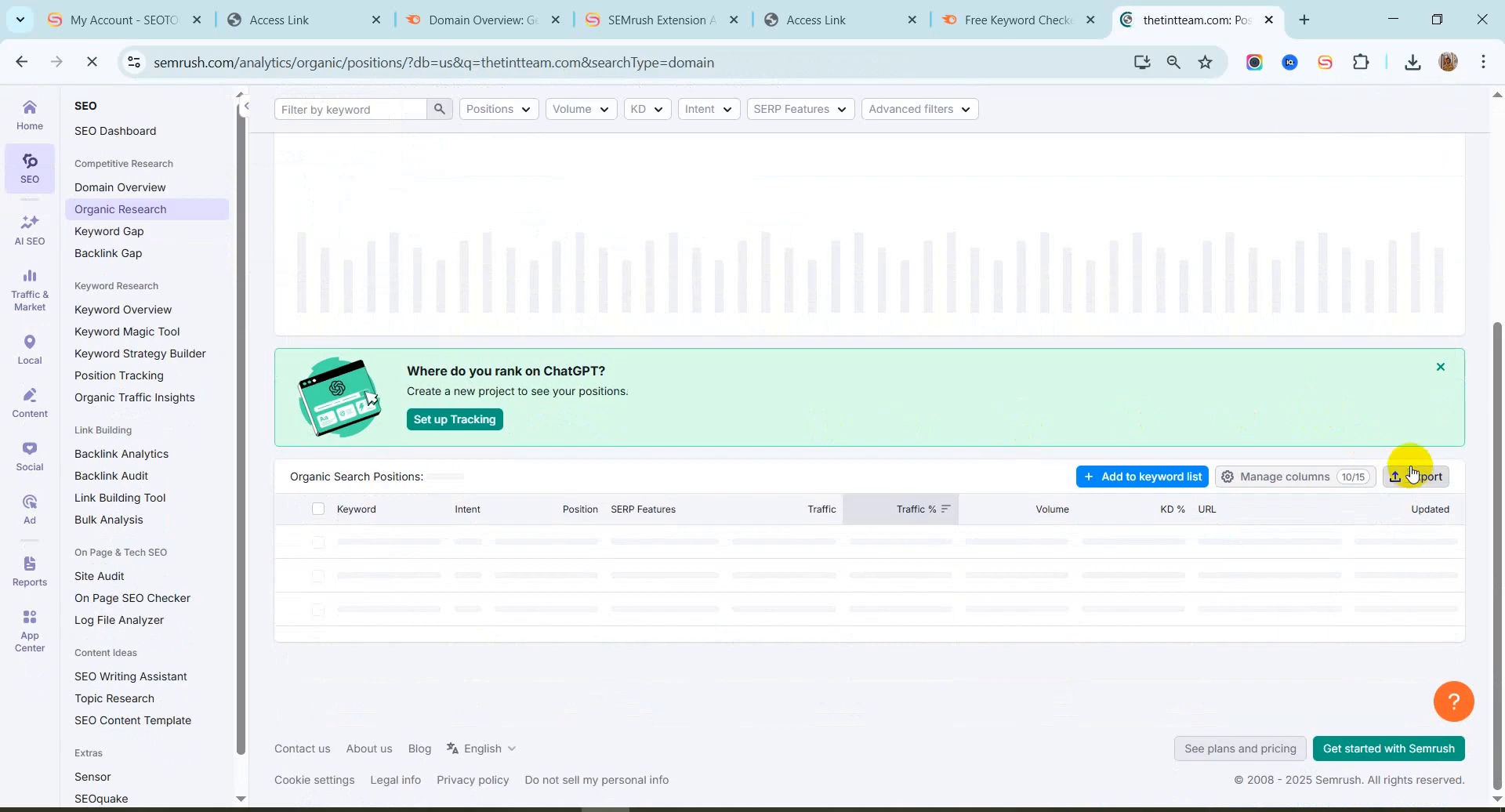
{"action": "left_click", "coordinate": [1415, 481]}
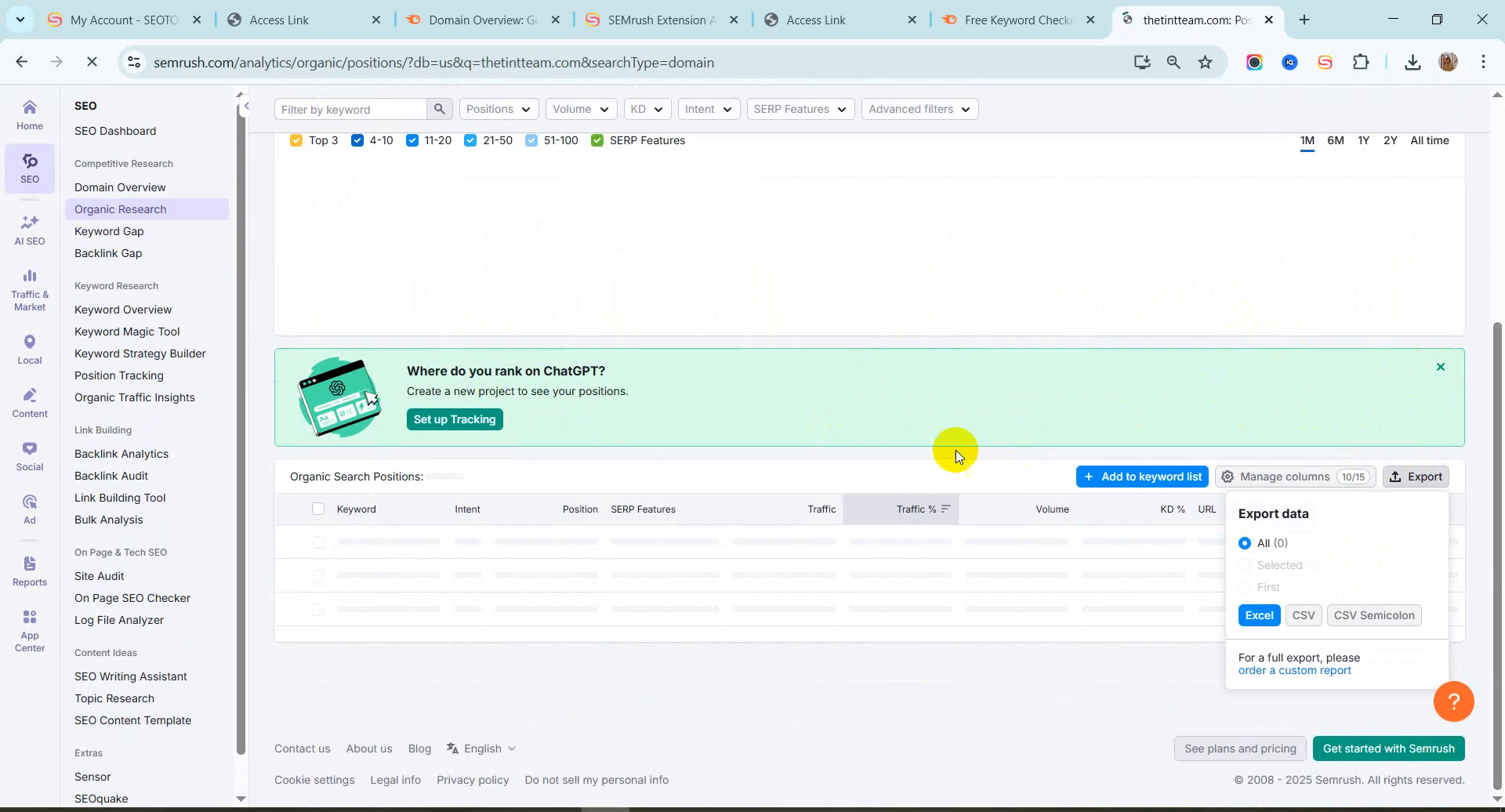
{"action": "scroll", "coordinate": [976, 453], "scroll_direction": "up", "scroll_amount": 5}
{"action": "scroll", "coordinate": [976, 452], "scroll_direction": "down", "scroll_amount": 5}
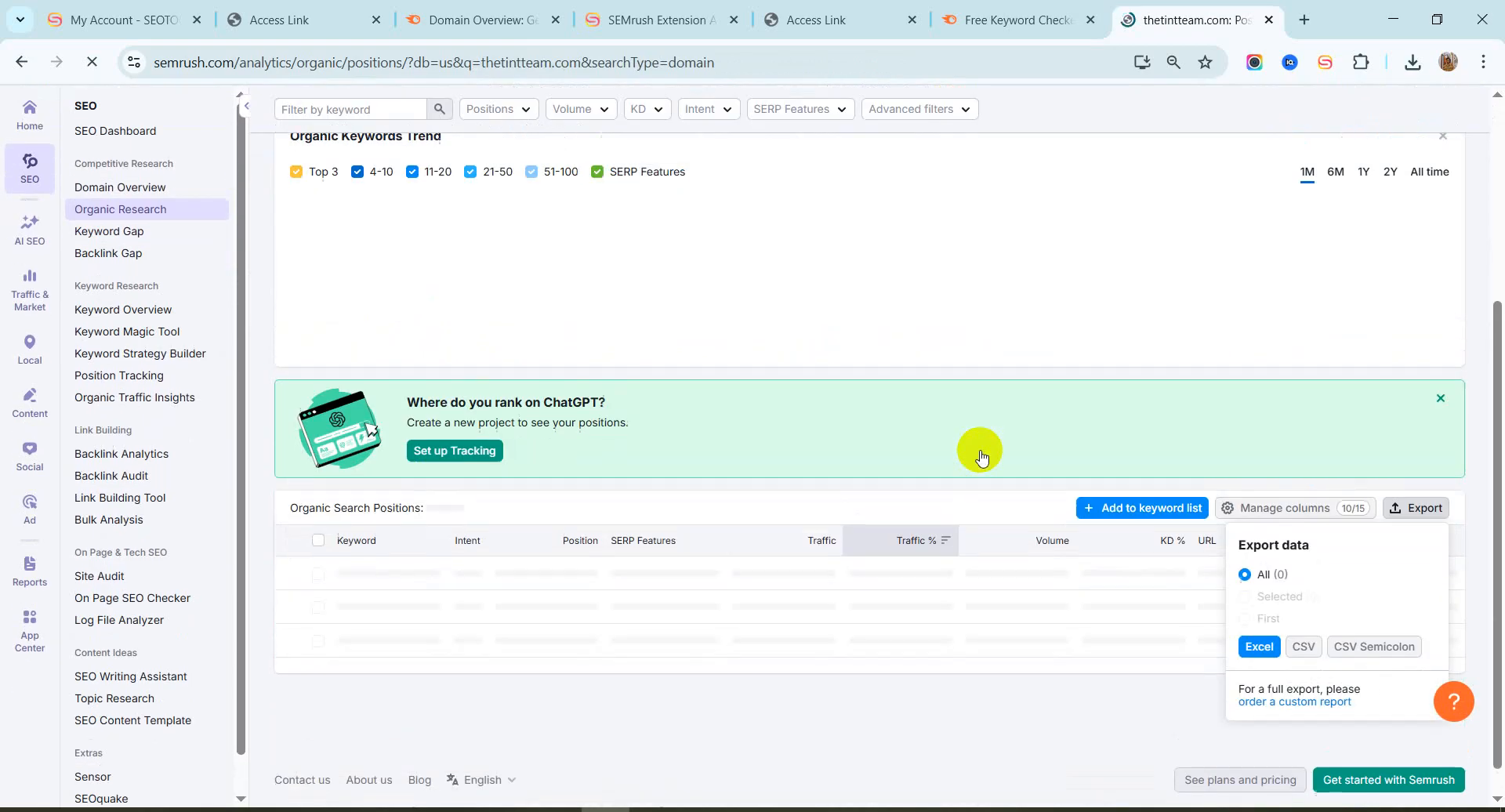
{"action": "left_click", "coordinate": [1259, 519]}
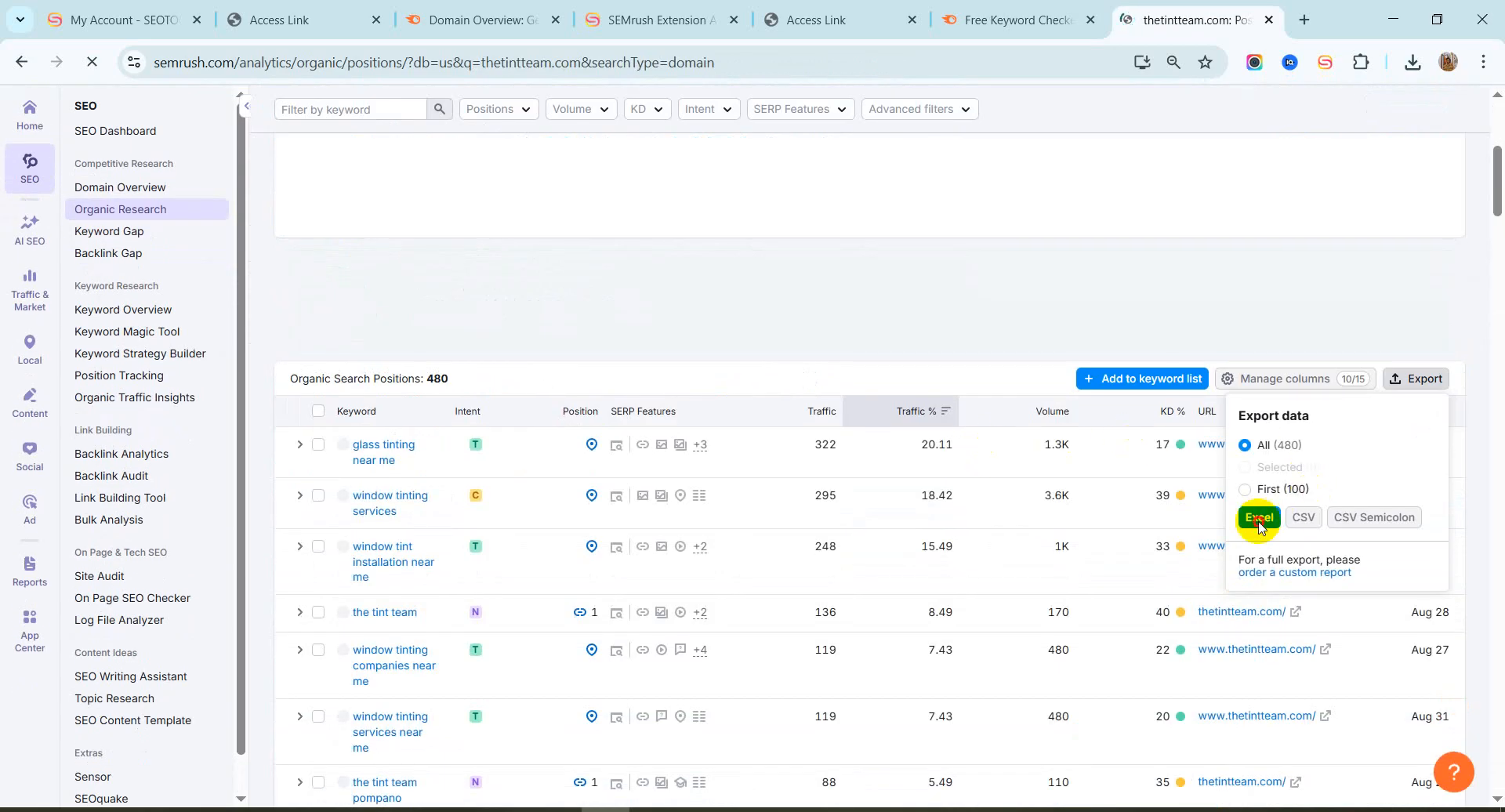
Select all keywords on the current page of the Organic Search Positions table and copy them
{"action": "scroll", "coordinate": [462, 365], "scroll_direction": "up", "scroll_amount": 3}
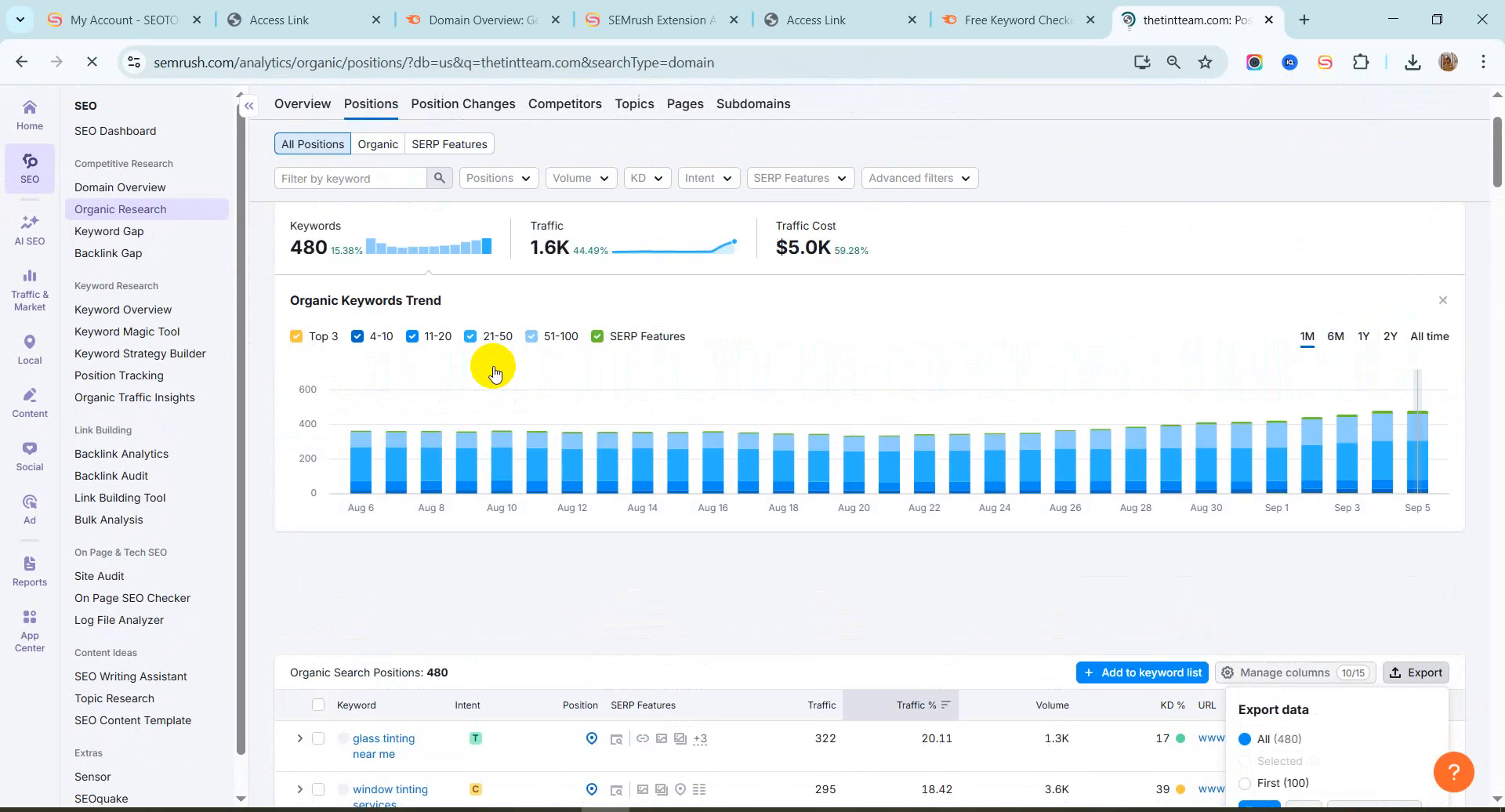
{"action": "scroll", "coordinate": [541, 376], "scroll_direction": "down", "scroll_amount": 2}
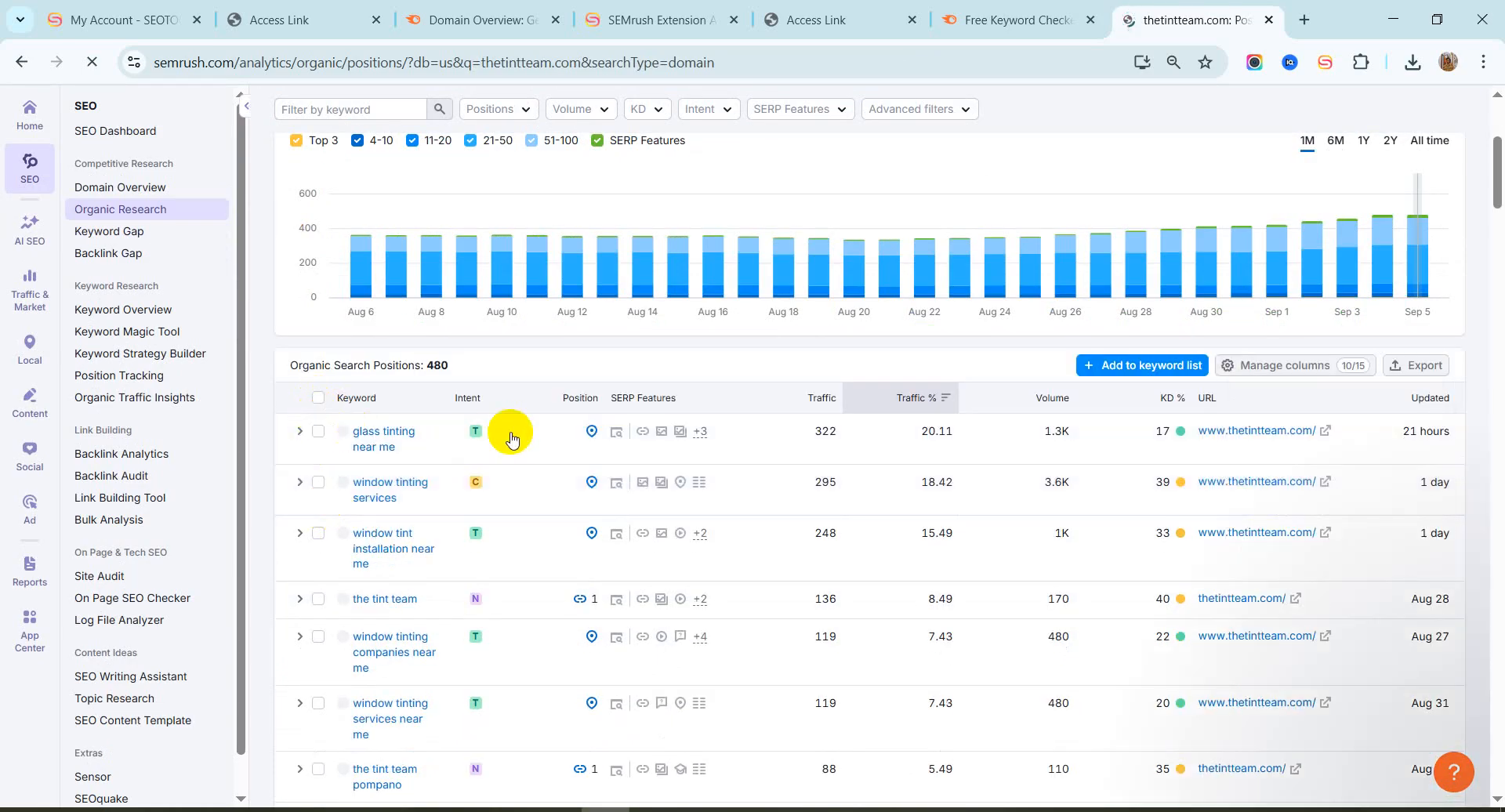
{"action": "left_click", "coordinate": [318, 398]}
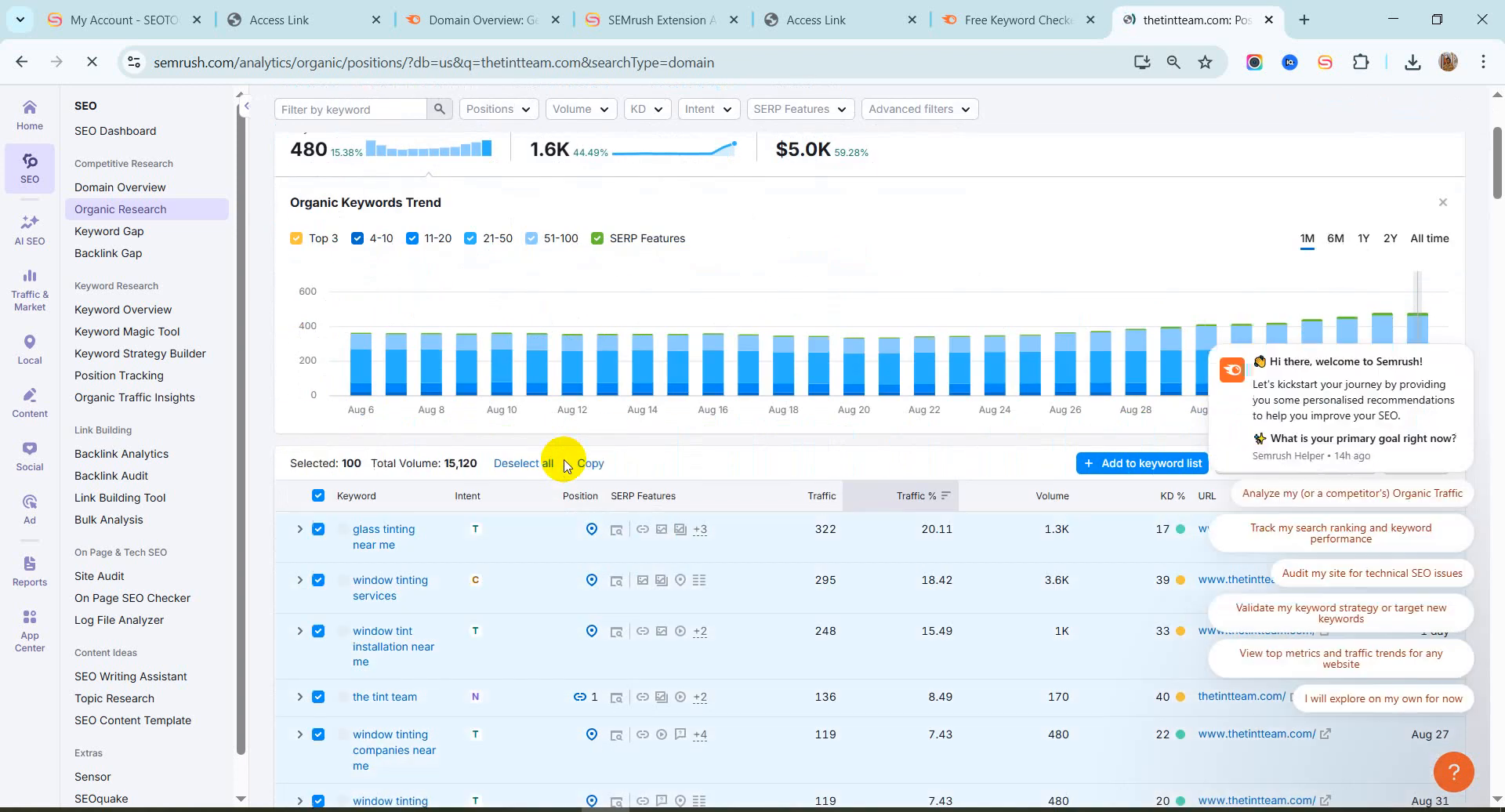
{"action": "left_click", "coordinate": [588, 463]}
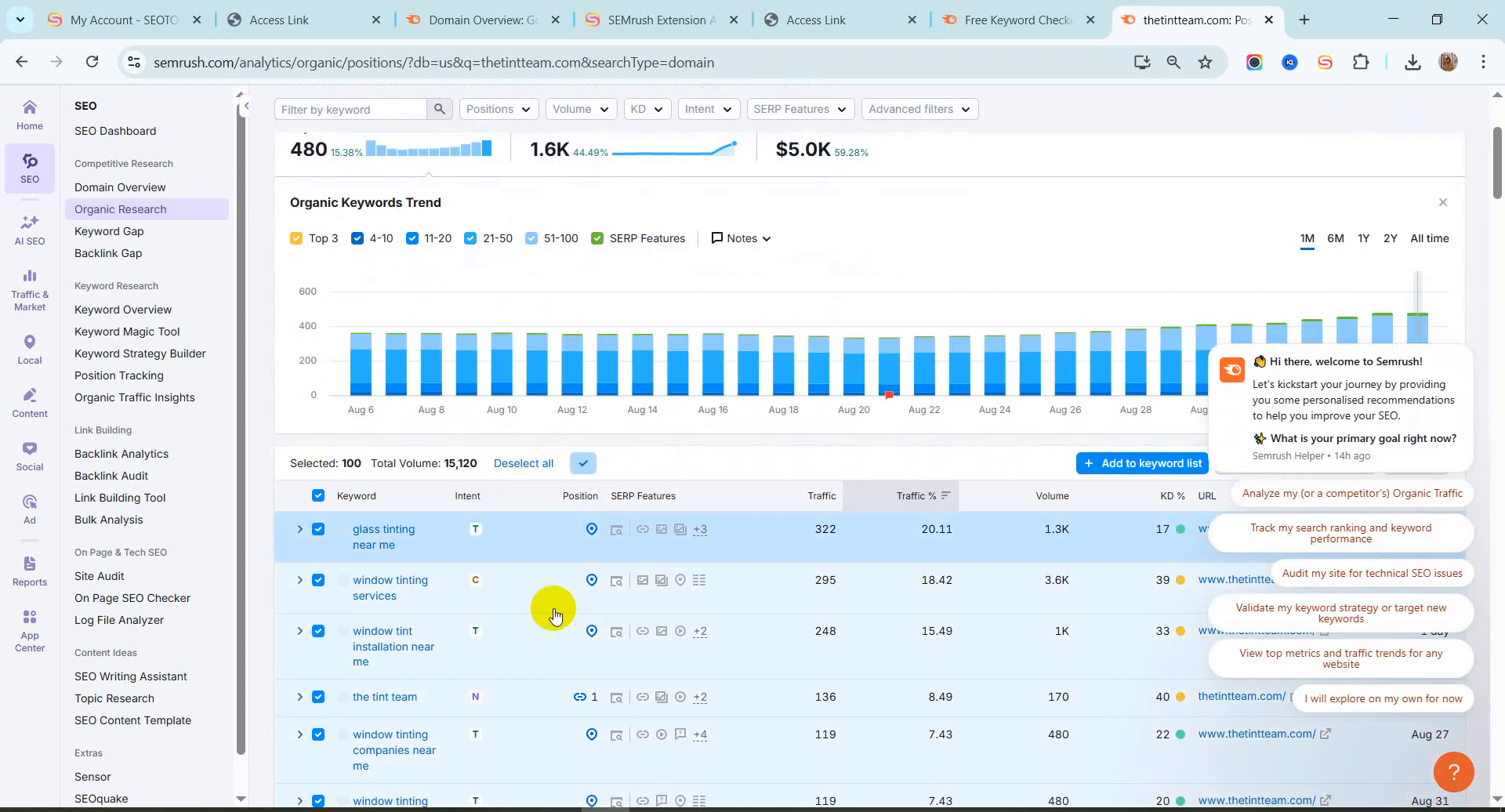
Switch to the home work spreadsheet and clear the keyword rows and the header texts in A1:F7
{"action": "key", "text": "alt+Tab"}
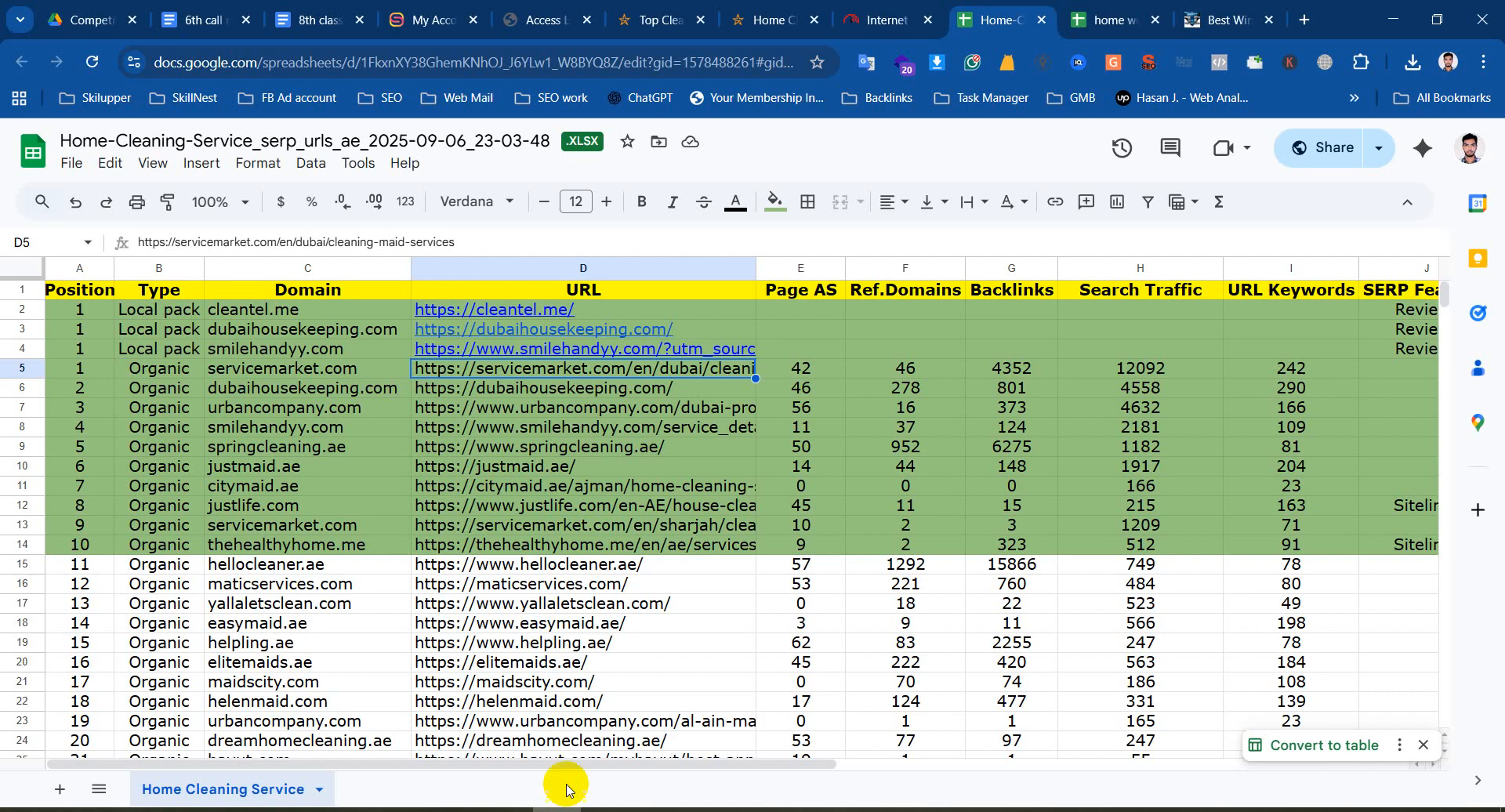
{"action": "left_click", "coordinate": [1118, 9]}
{"action": "left_click", "coordinate": [456, 365]}
{"action": "left_click", "coordinate": [95, 319]}
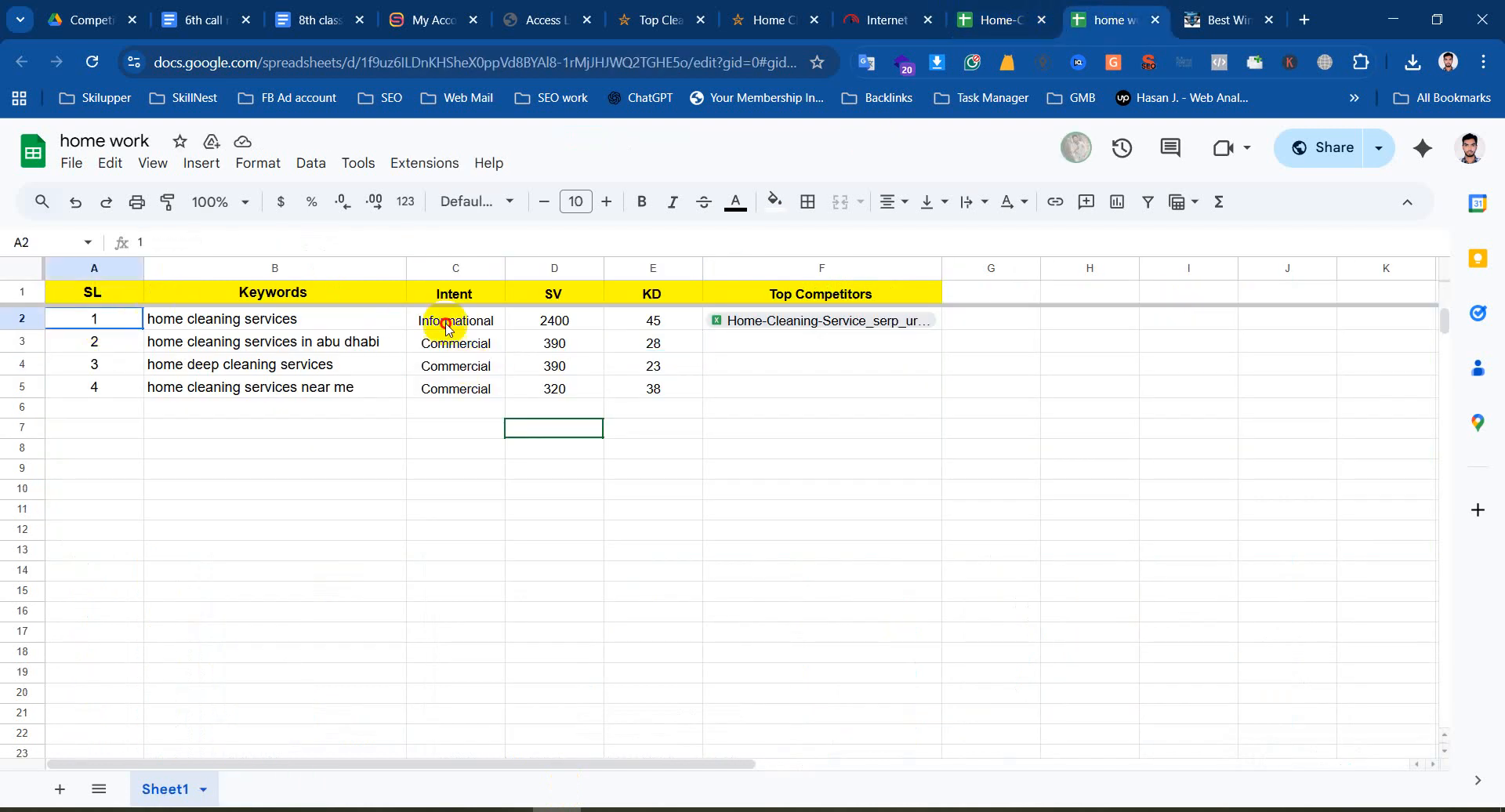
{"action": "left_click_drag", "start_coordinate": [447, 327], "coordinate": [894, 419]}
{"action": "key", "text": "Delete"}
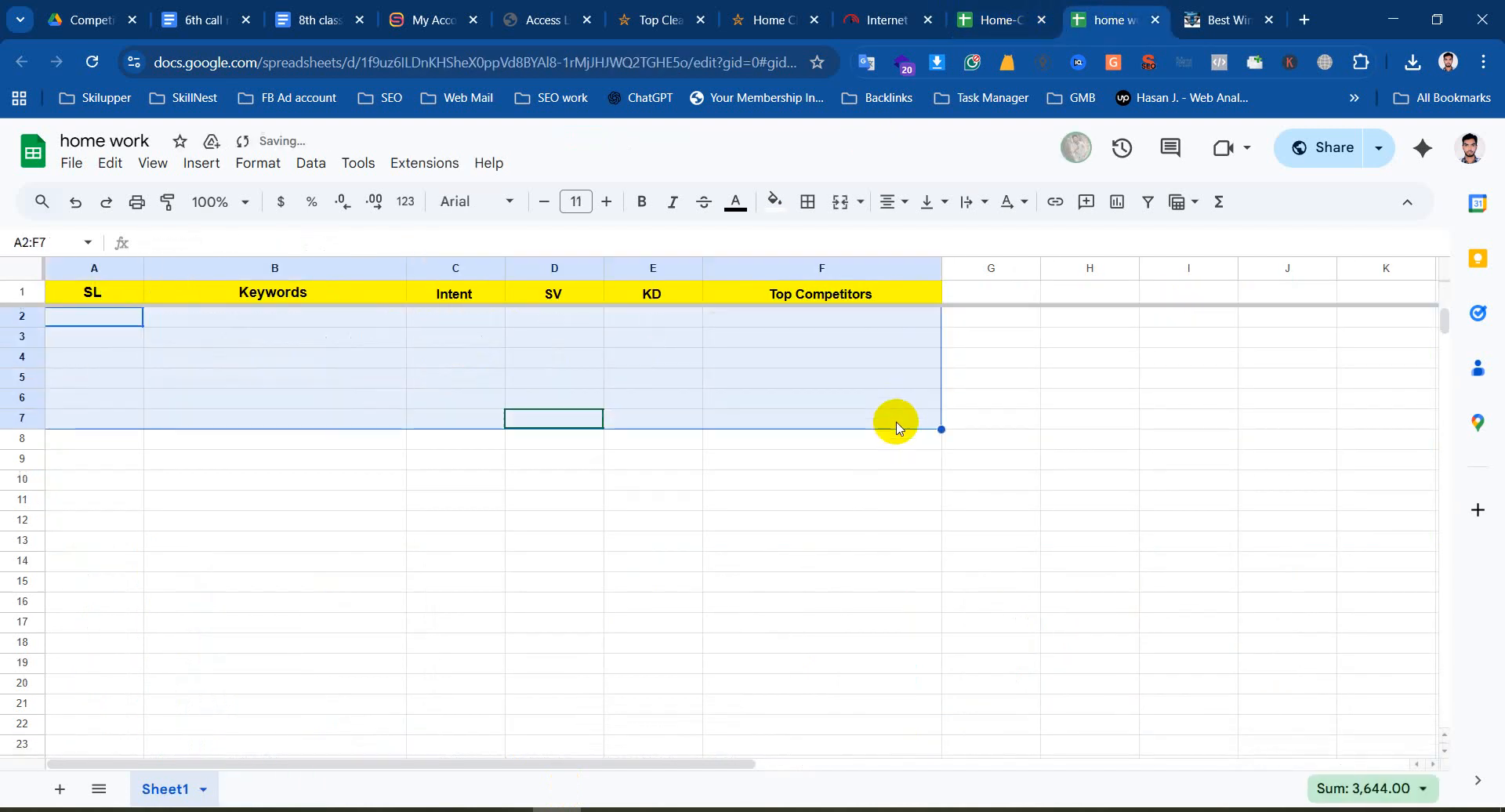
{"action": "left_click", "coordinate": [329, 461]}
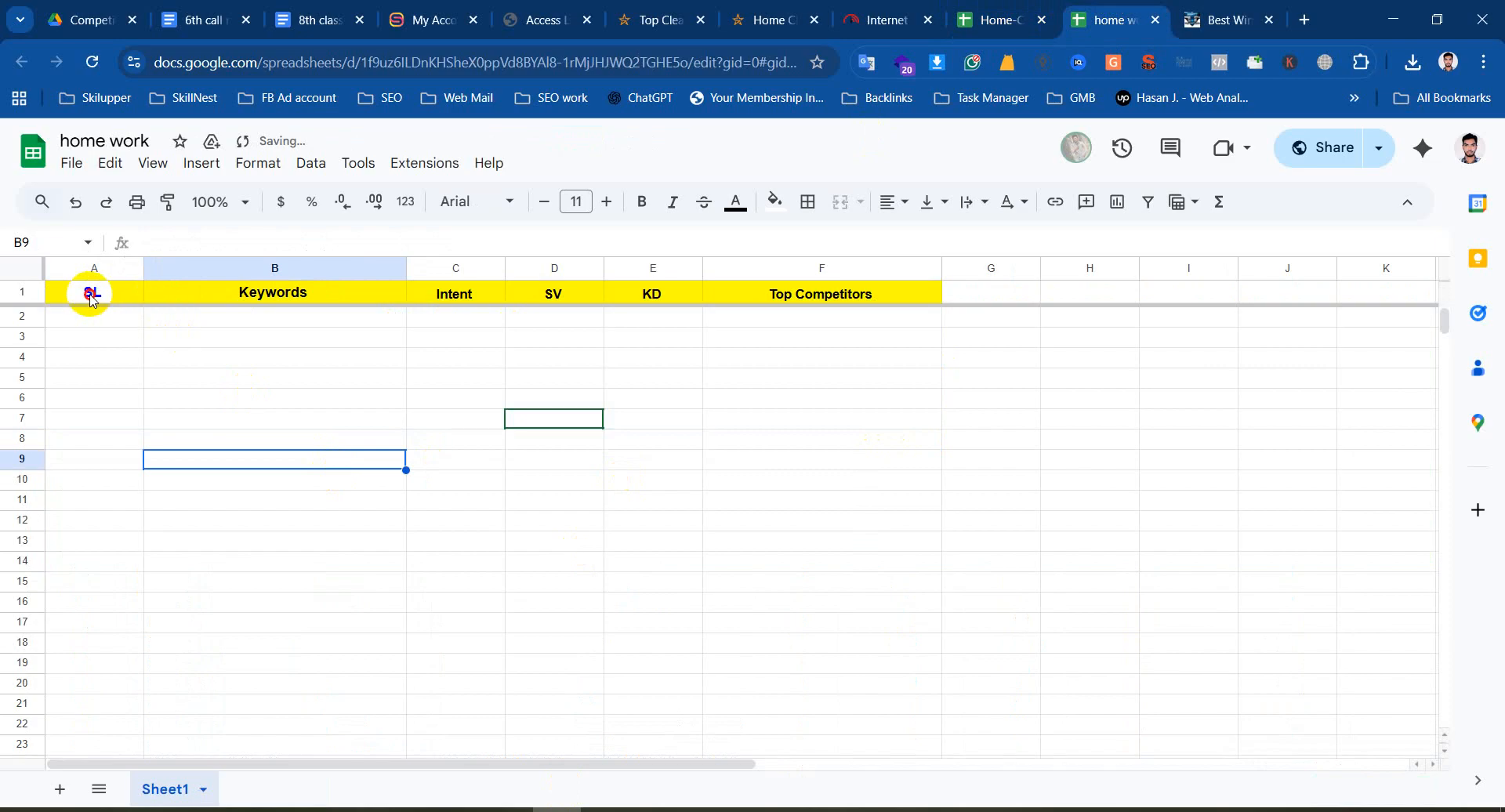
{"action": "left_click_drag", "start_coordinate": [92, 298], "coordinate": [898, 320]}
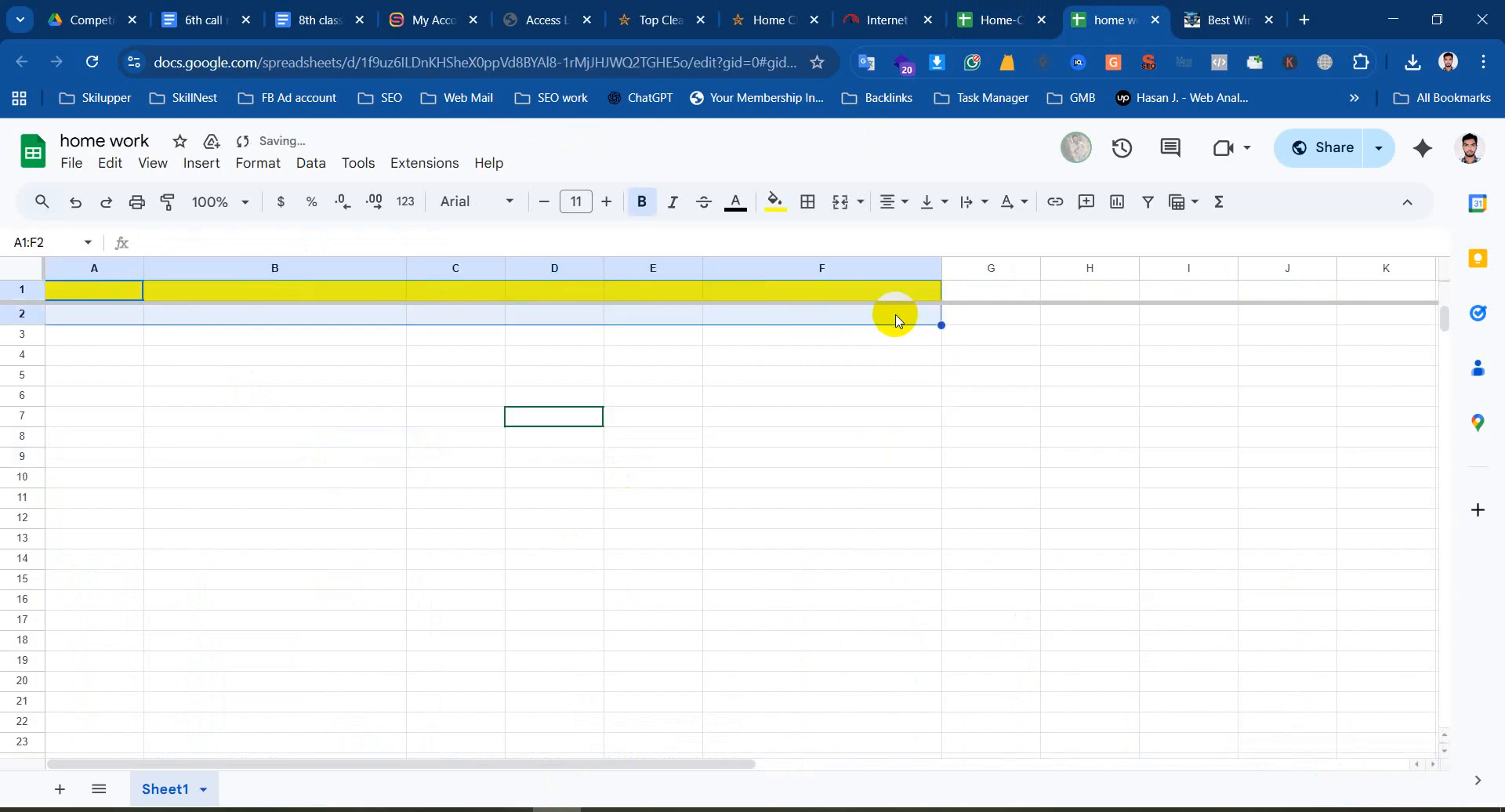
Try pasting the copied keyword table into the home work sheet from cell A1, and undo the paste
{"action": "key", "text": "ctrl+v"}
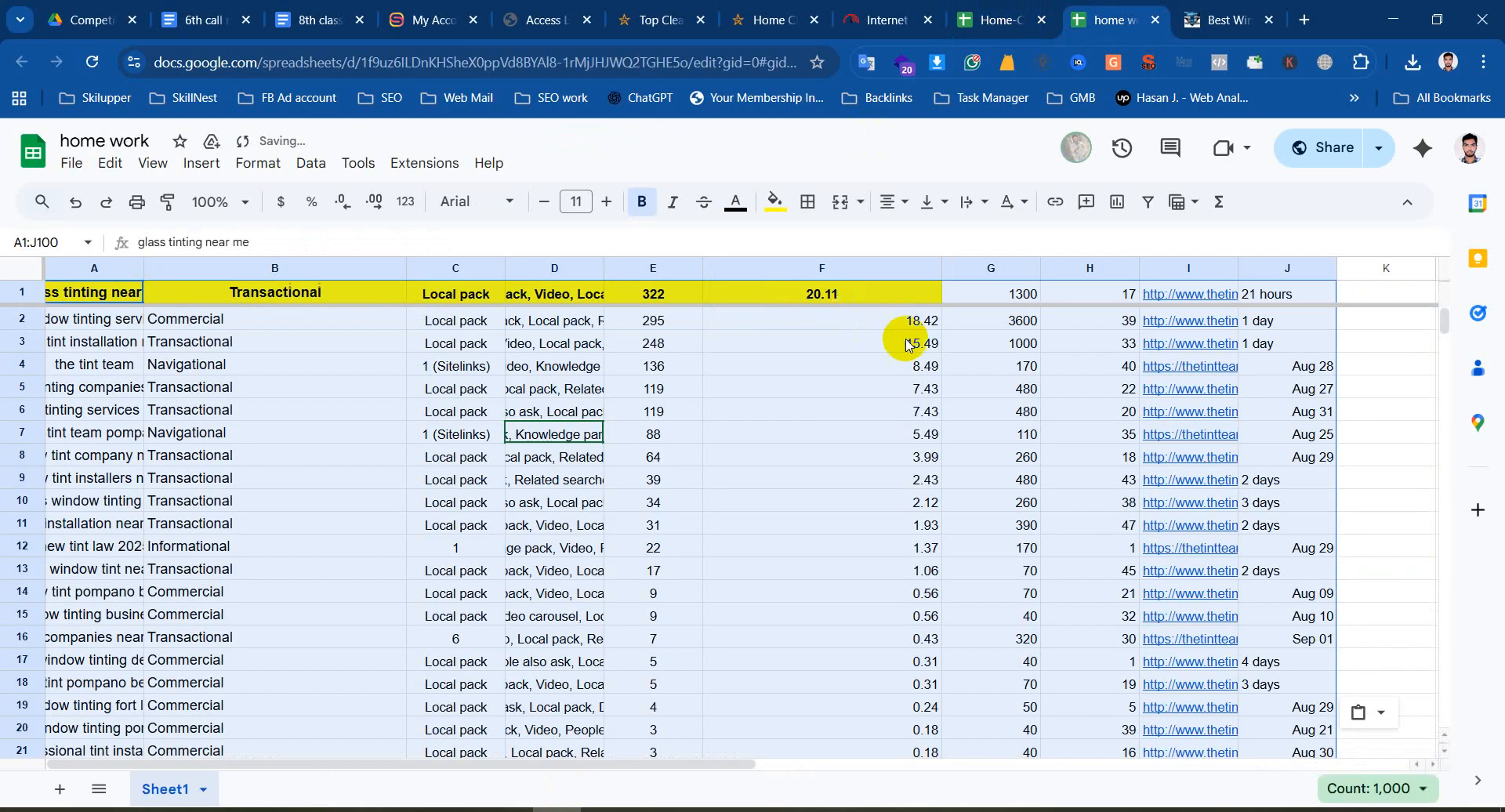
{"action": "left_click", "coordinate": [1010, 367]}
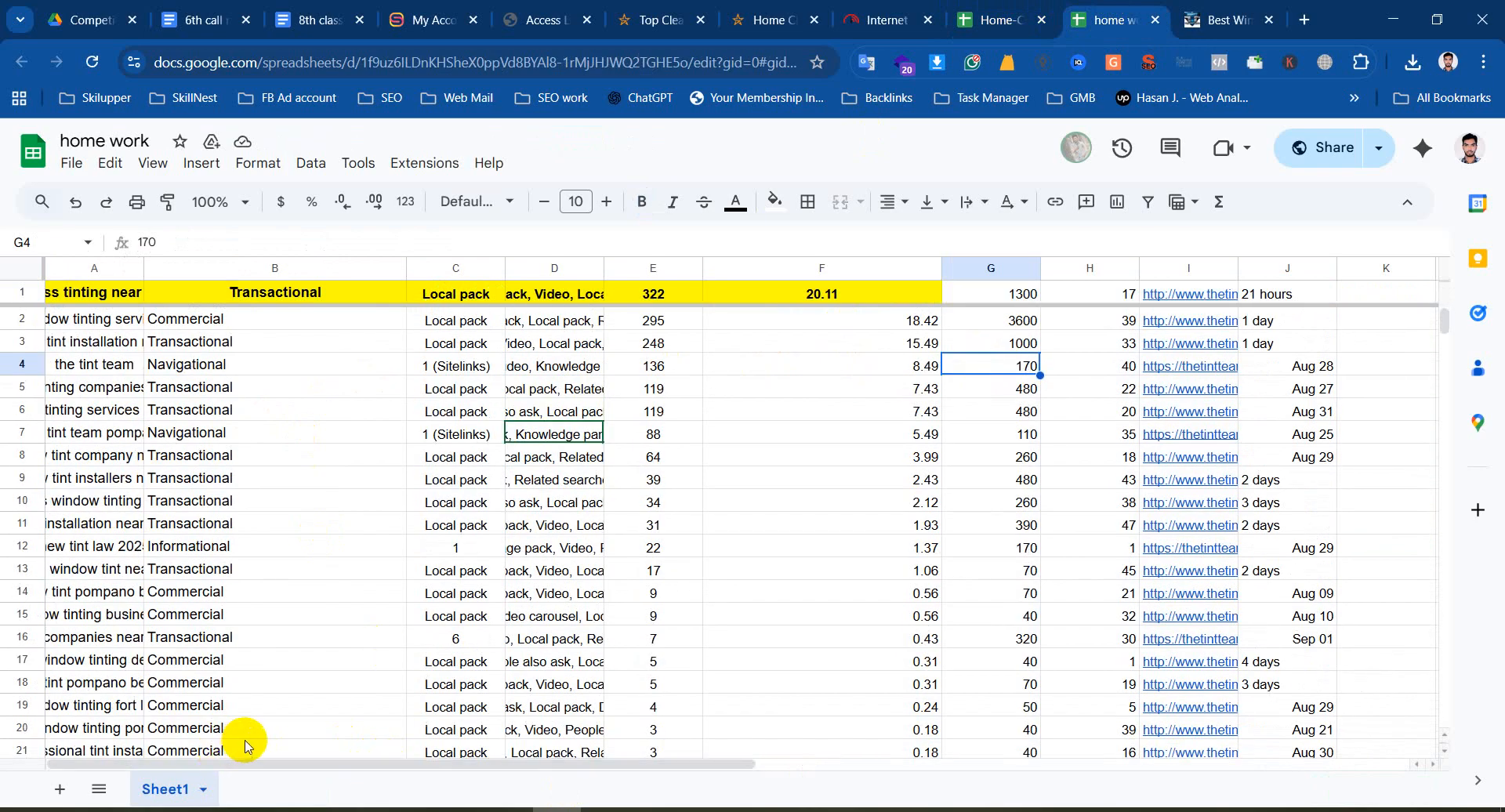
{"action": "key", "text": "ctrl+z"}
{"action": "left_click", "coordinate": [368, 338]}
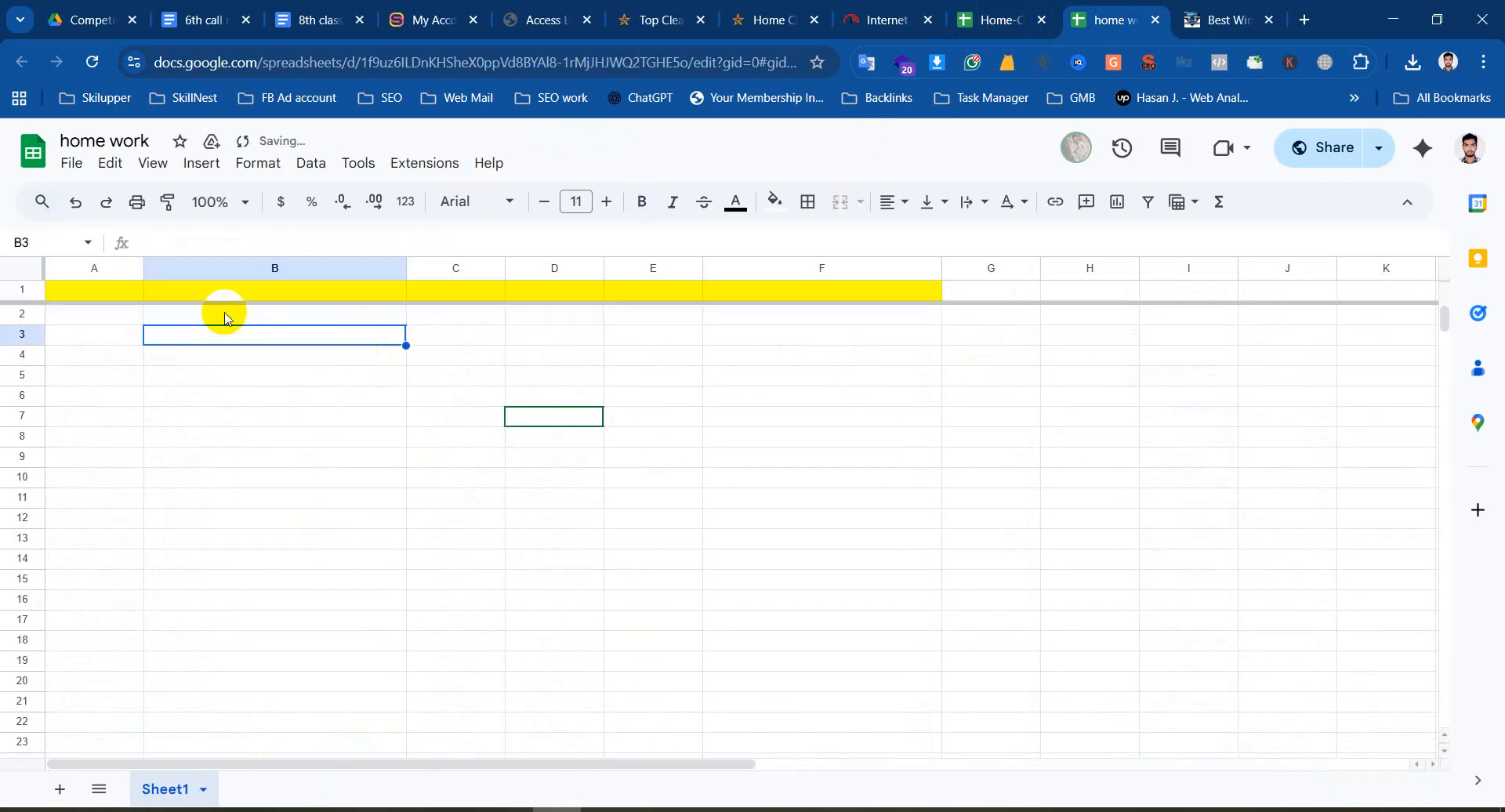
Paste the copied keyword table into the home work sheet starting at cell B2
{"action": "left_click_drag", "start_coordinate": [225, 313], "coordinate": [978, 448]}
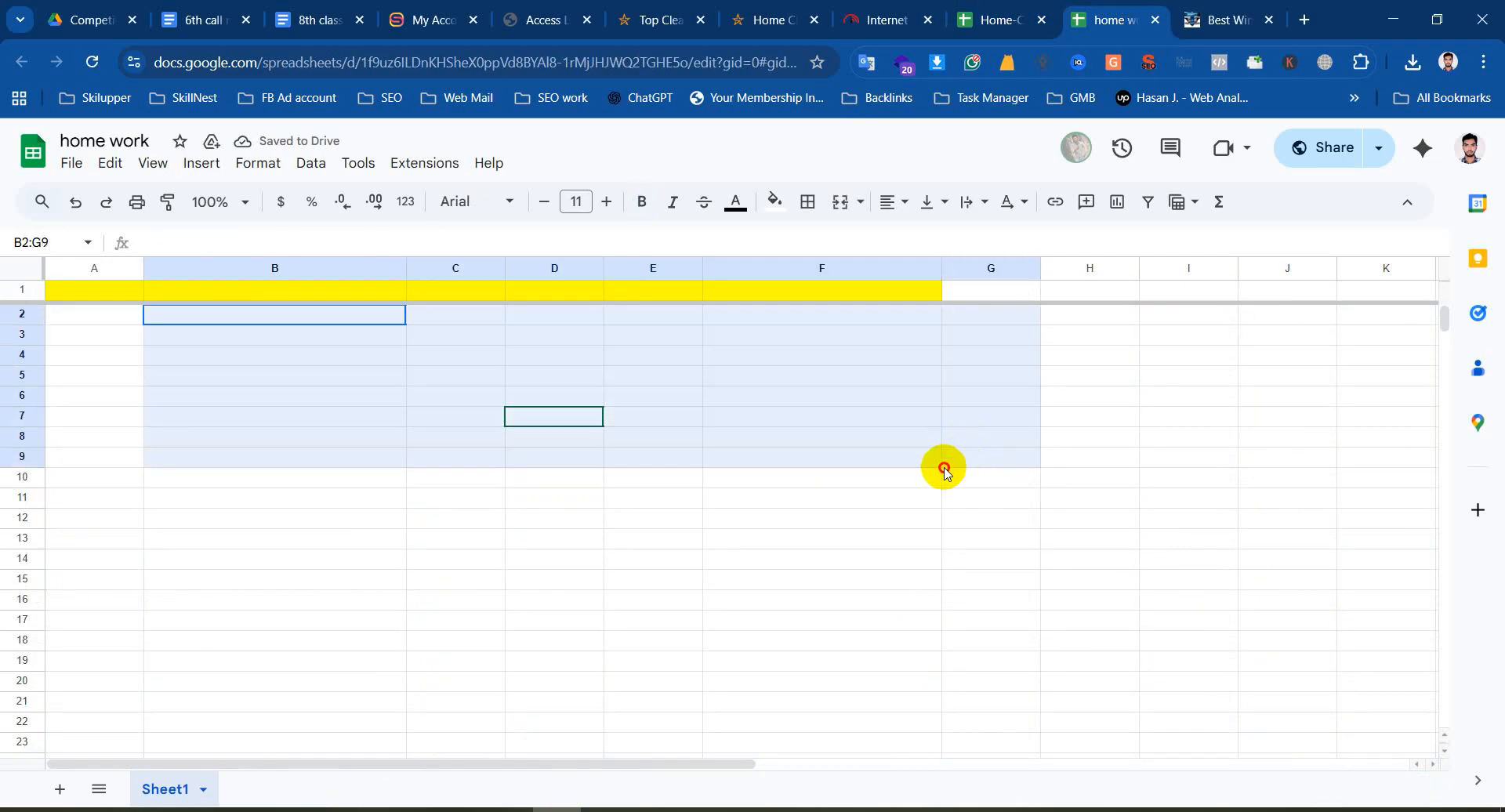
{"action": "key", "text": "ctrl+v"}
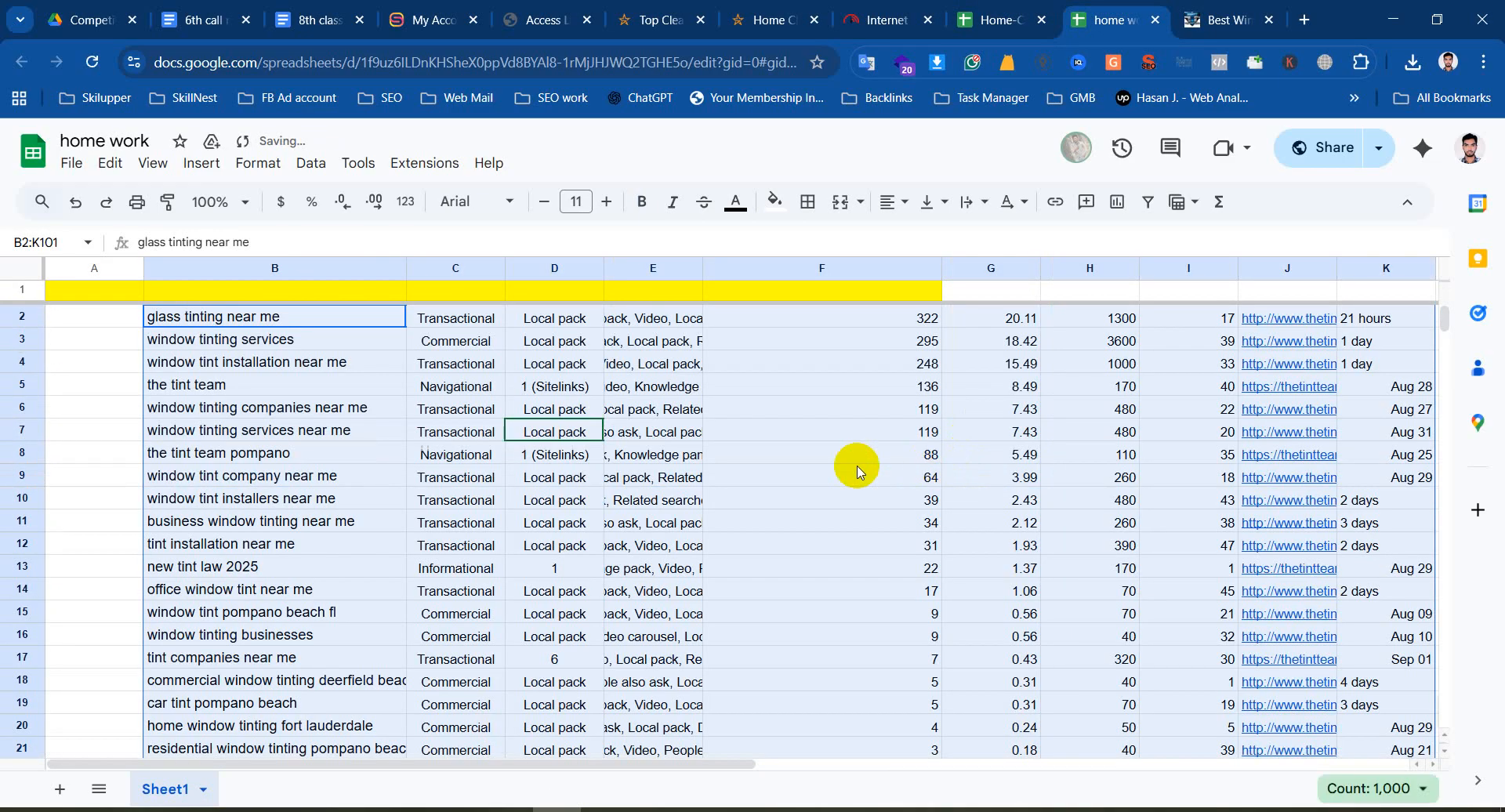
{"action": "left_click", "coordinate": [902, 454]}
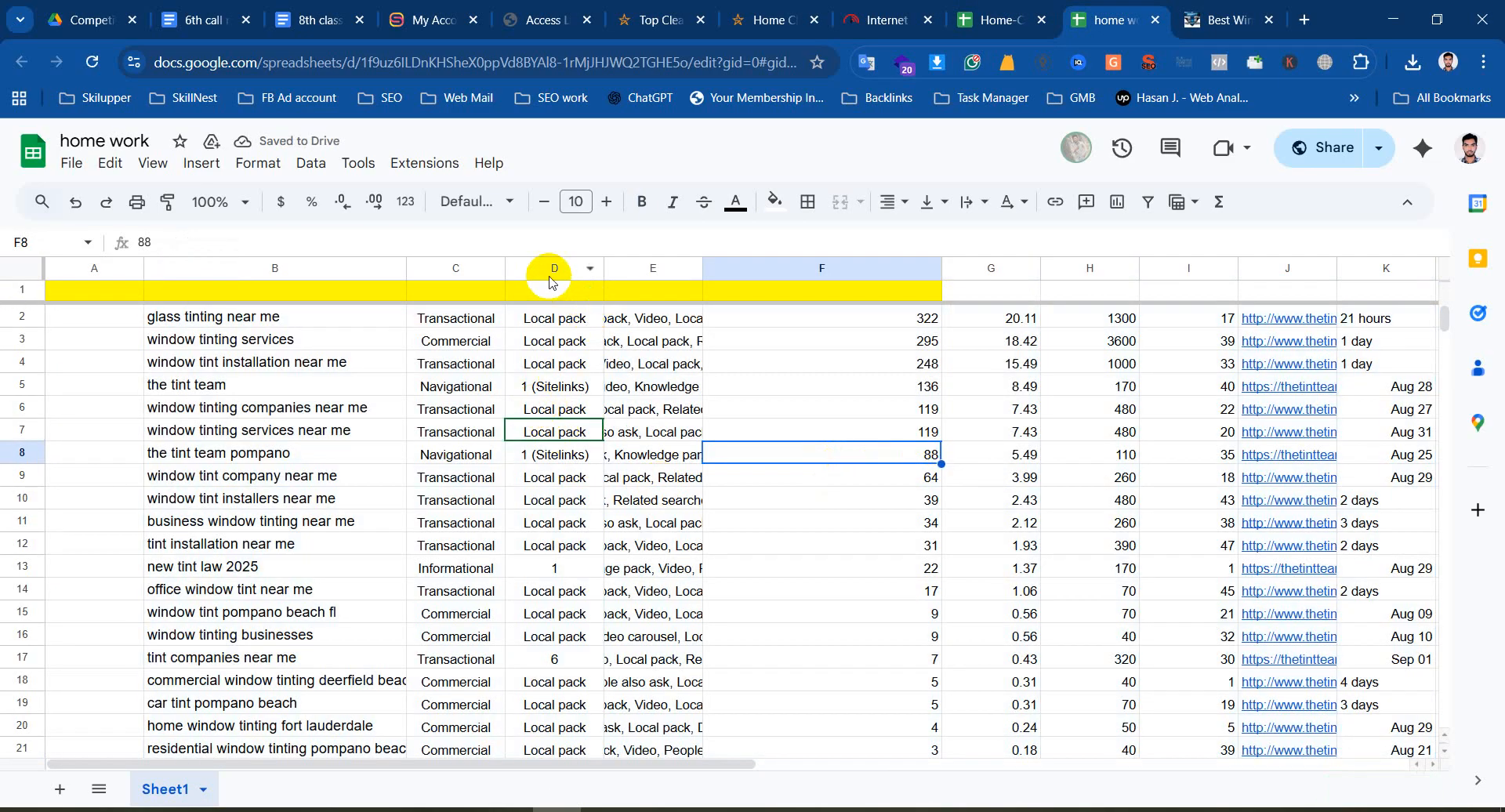
Delete columns D and E, which hold the ranking positions and SERP features
{"action": "left_click", "coordinate": [592, 268]}
{"action": "left_click", "coordinate": [643, 269], "text": "shift"}
{"action": "right_click", "coordinate": [643, 269]}
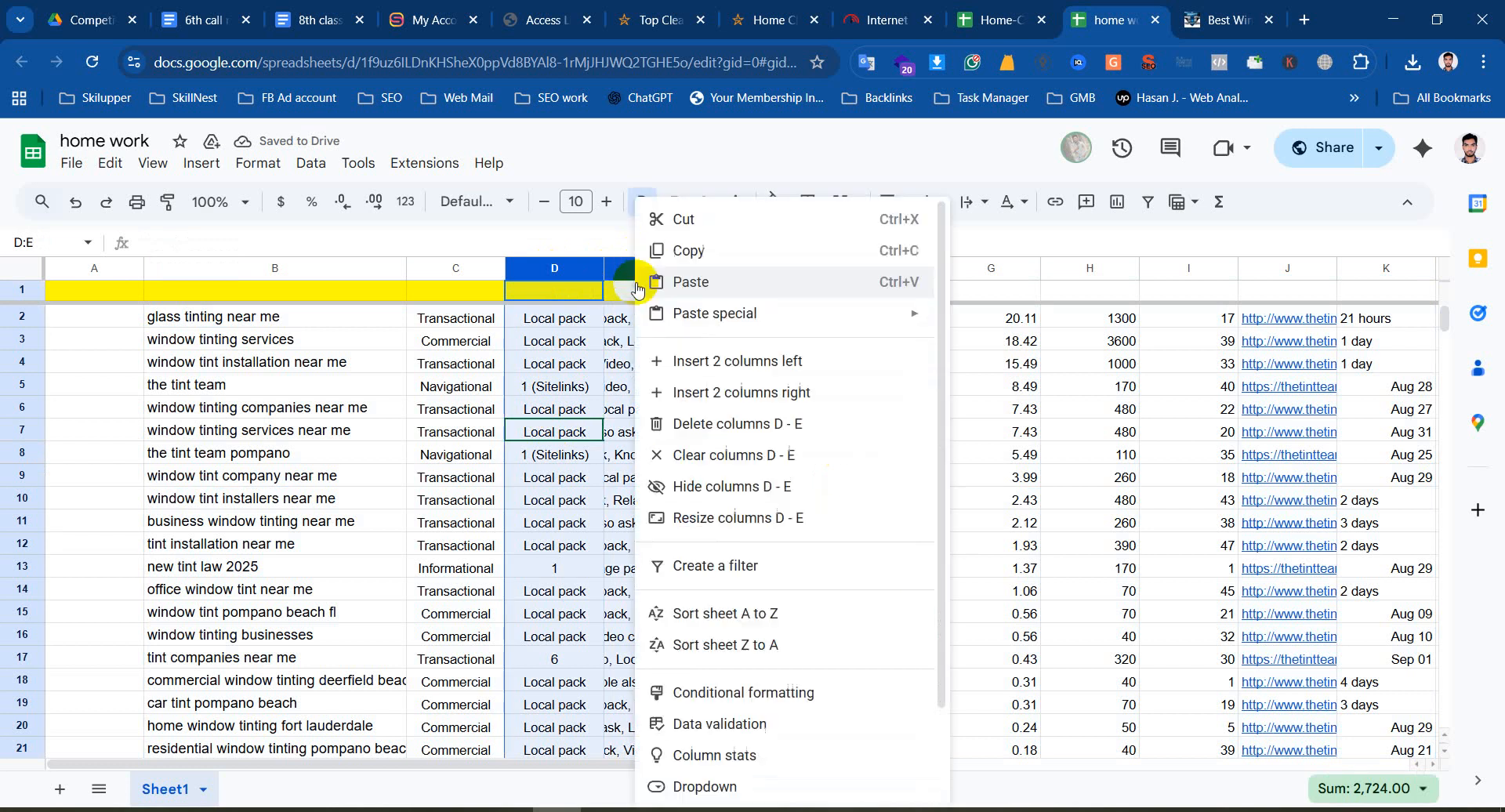
{"action": "left_click", "coordinate": [715, 439]}
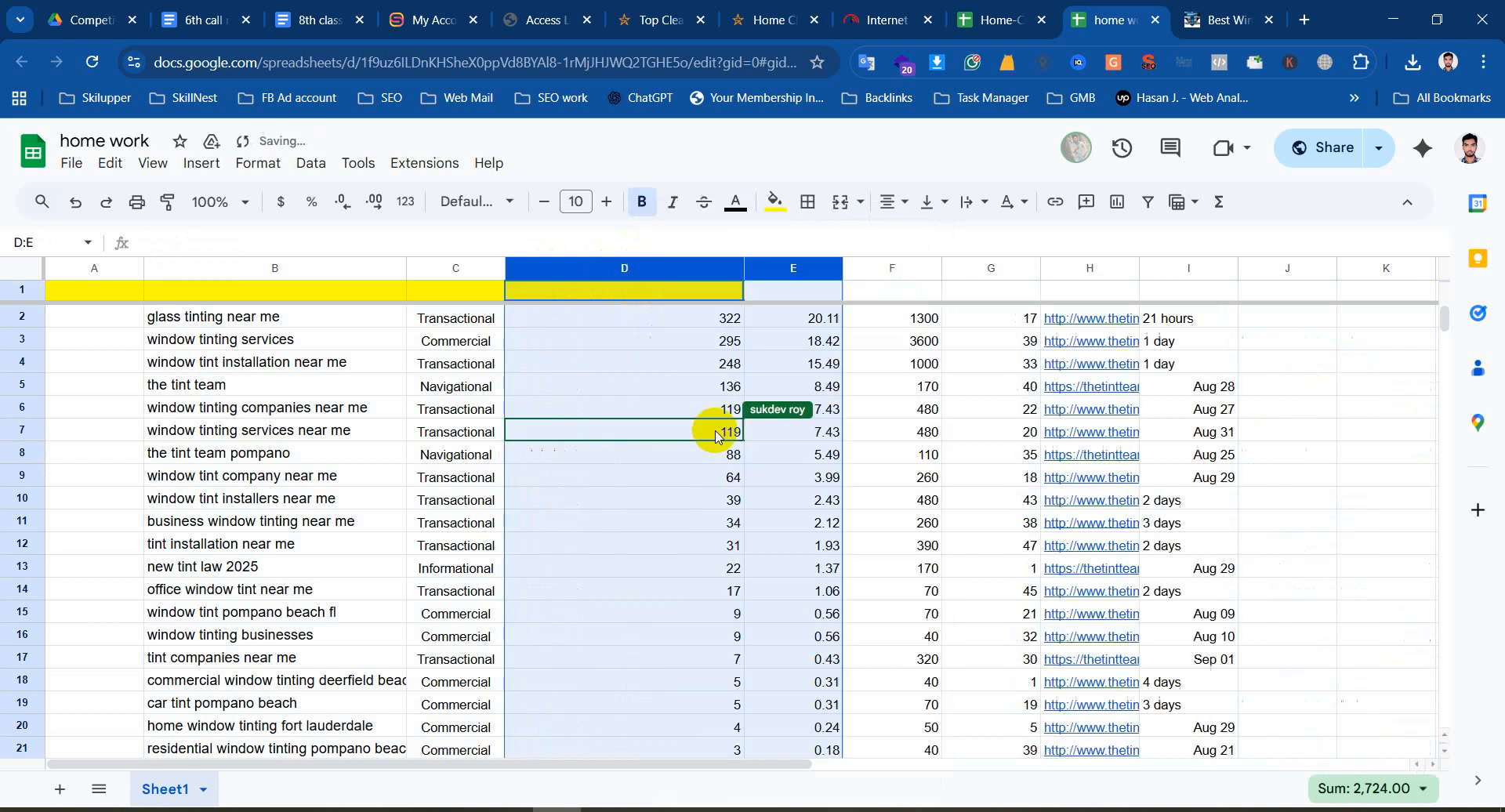
{"action": "left_click", "coordinate": [733, 363]}
{"action": "left_click", "coordinate": [821, 337]}
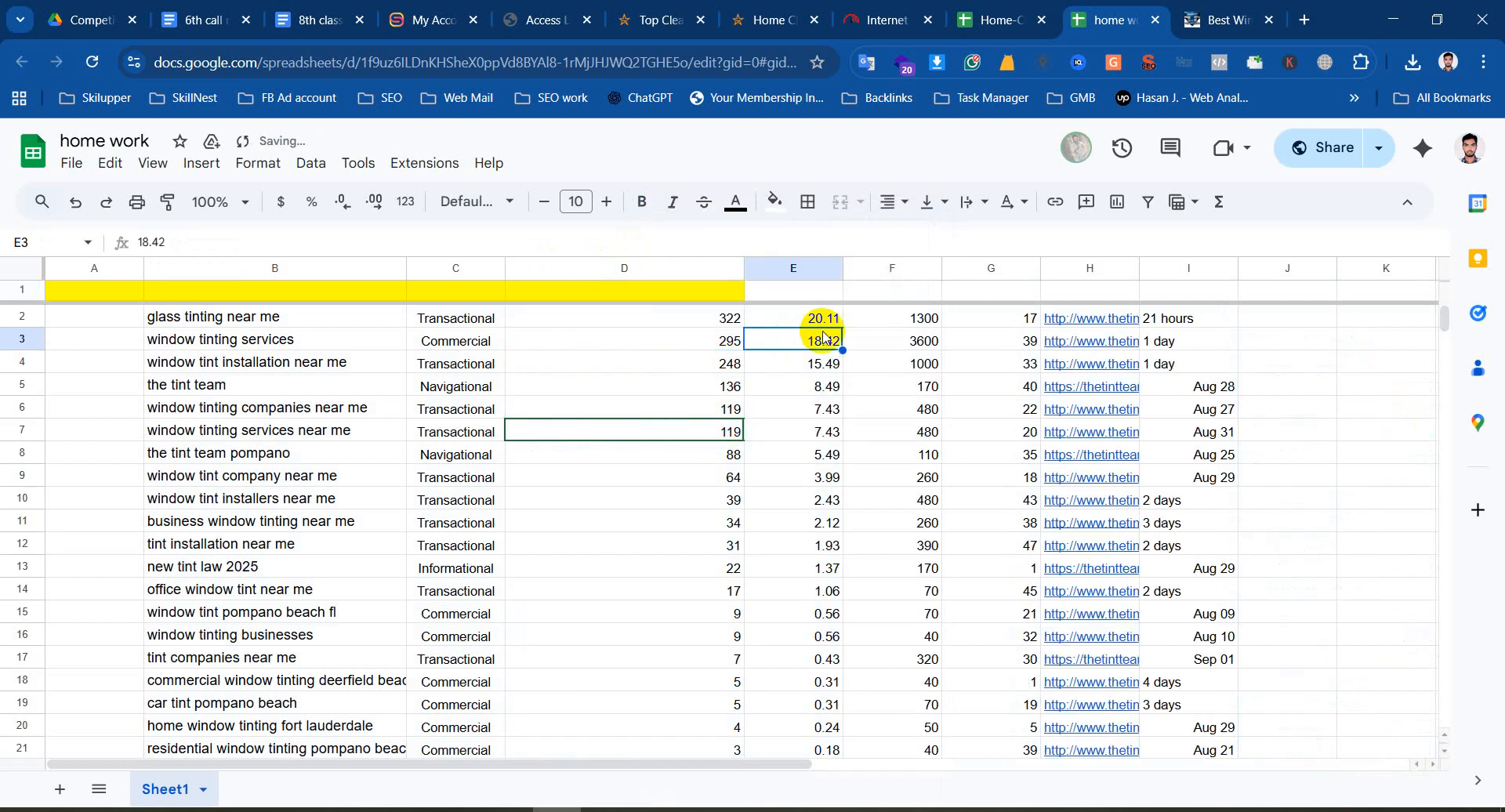
Delete column E with the decimal traffic shares, followed by column D with the traffic figures
{"action": "left_click", "coordinate": [804, 268]}
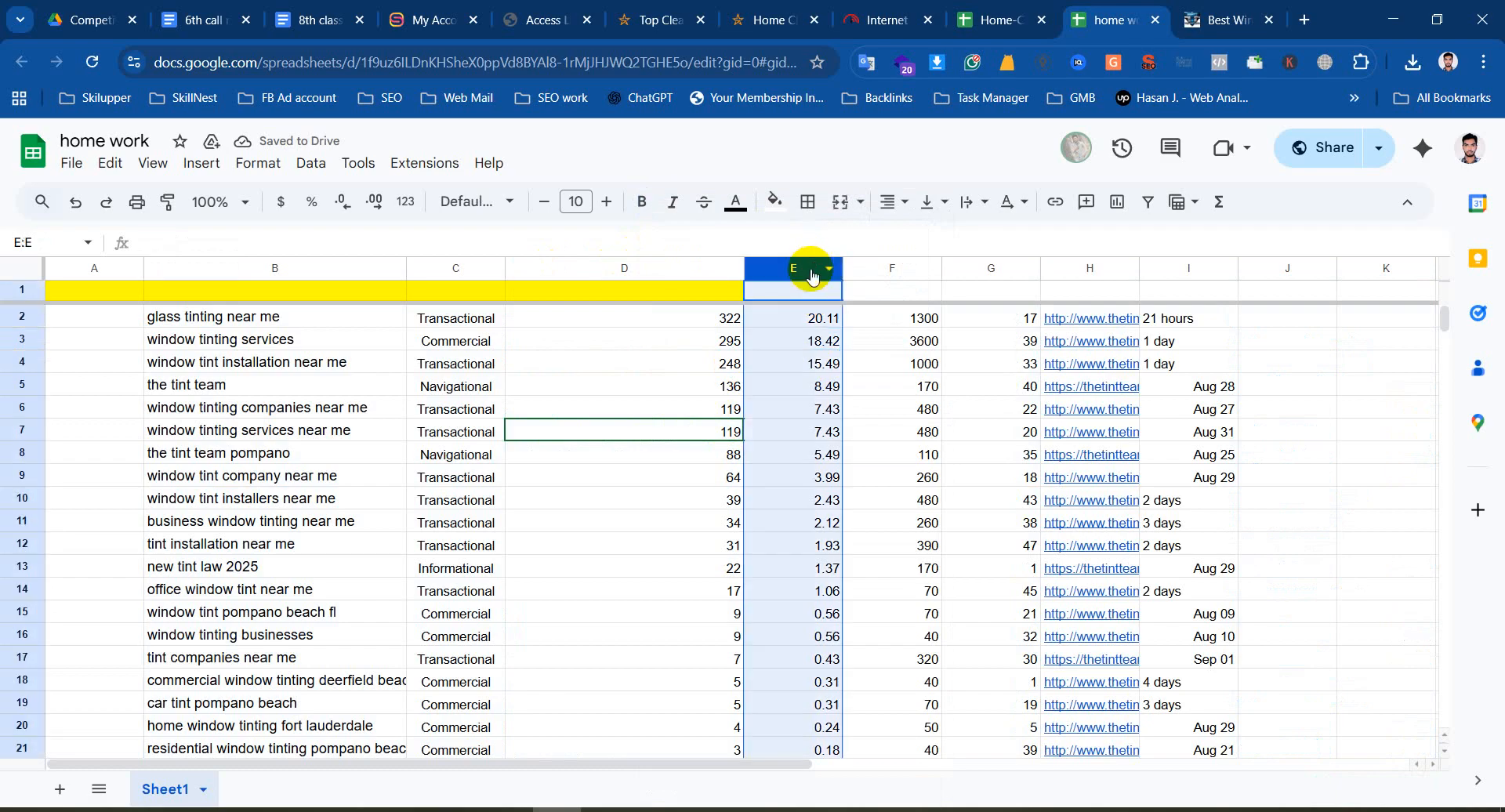
{"action": "right_click", "coordinate": [804, 268]}
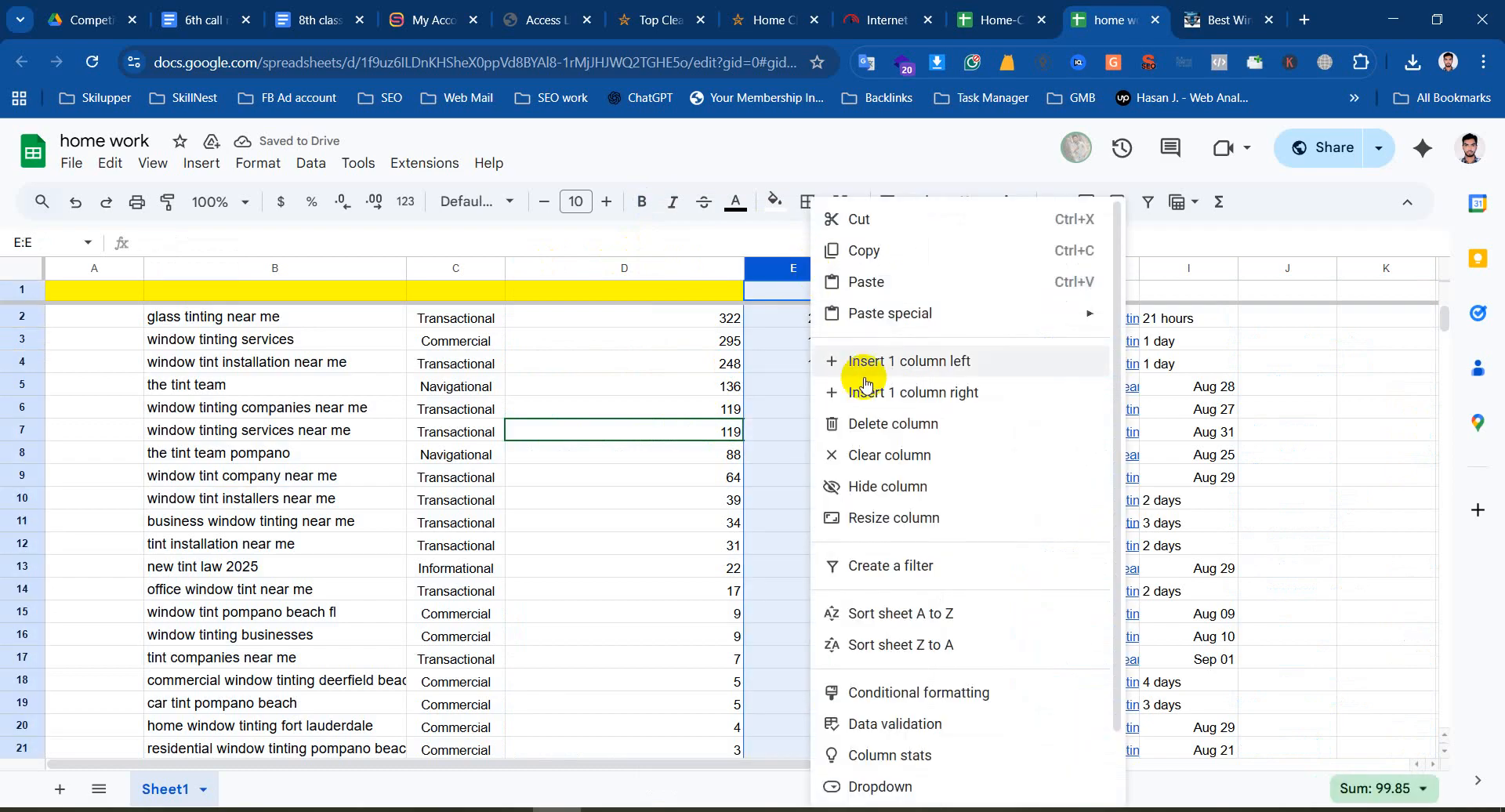
{"action": "left_click", "coordinate": [909, 423]}
{"action": "left_click", "coordinate": [901, 363]}
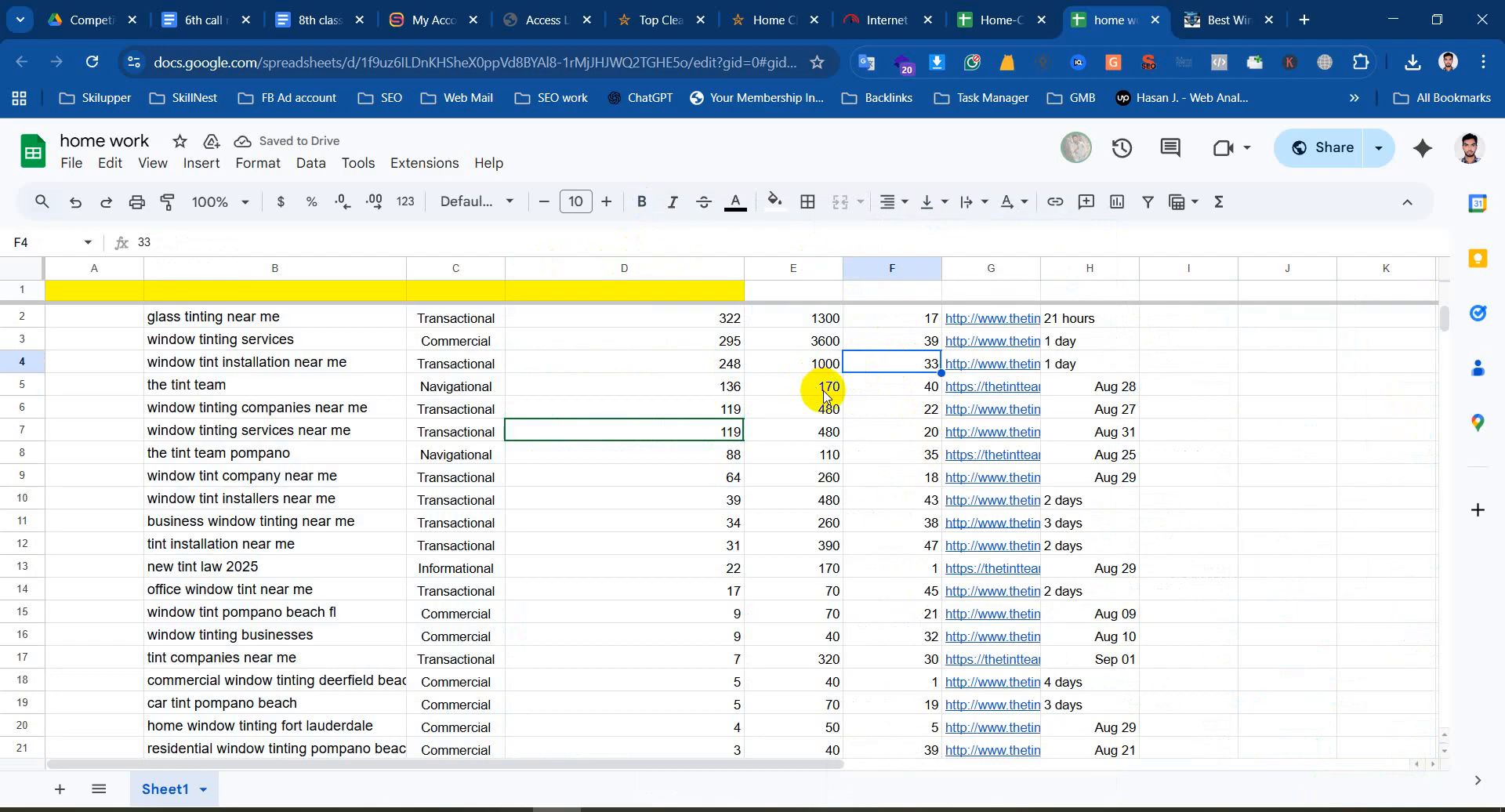
{"action": "left_click", "coordinate": [689, 264]}
{"action": "right_click", "coordinate": [689, 263]}
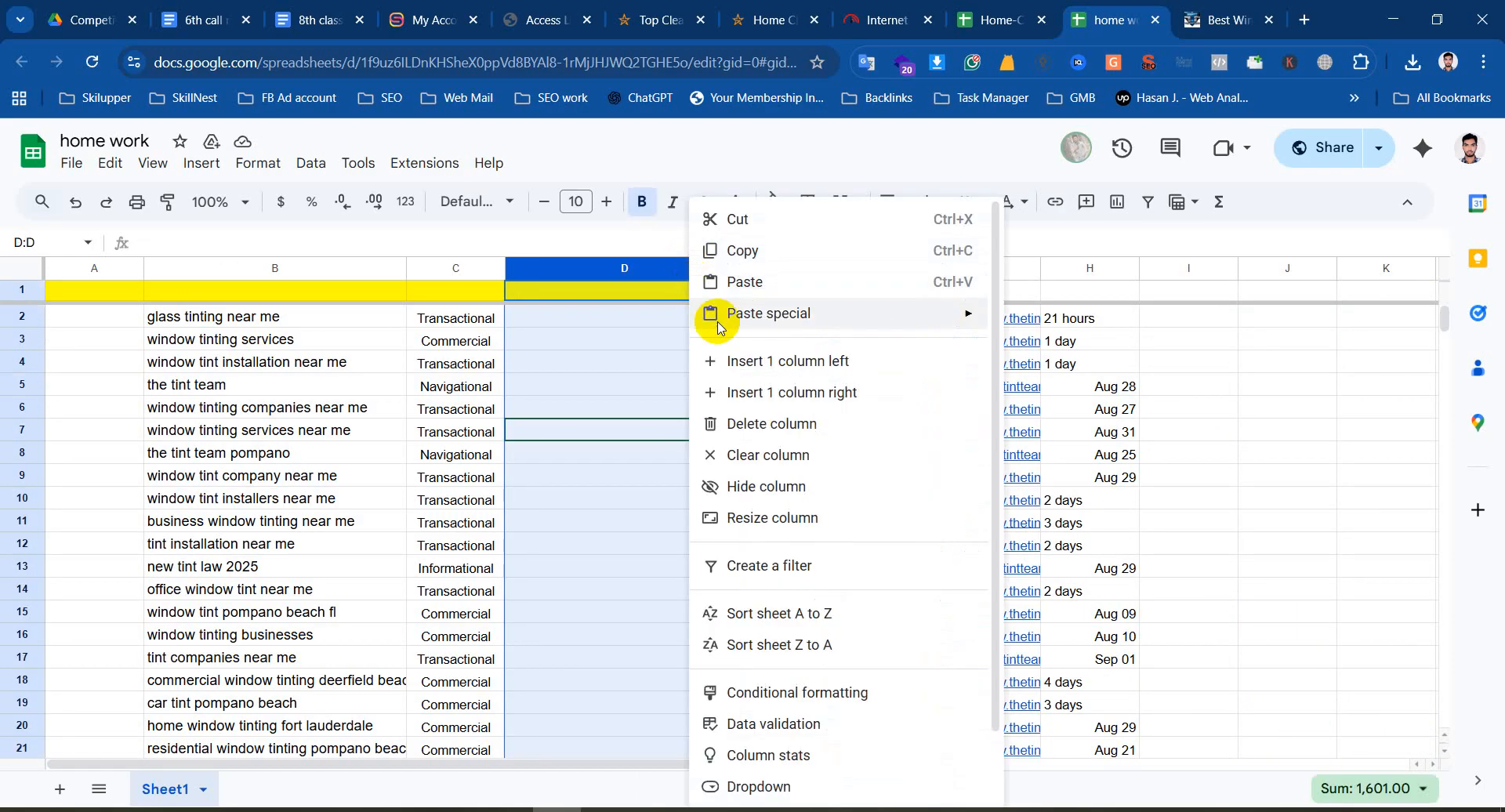
{"action": "left_click", "coordinate": [773, 423]}
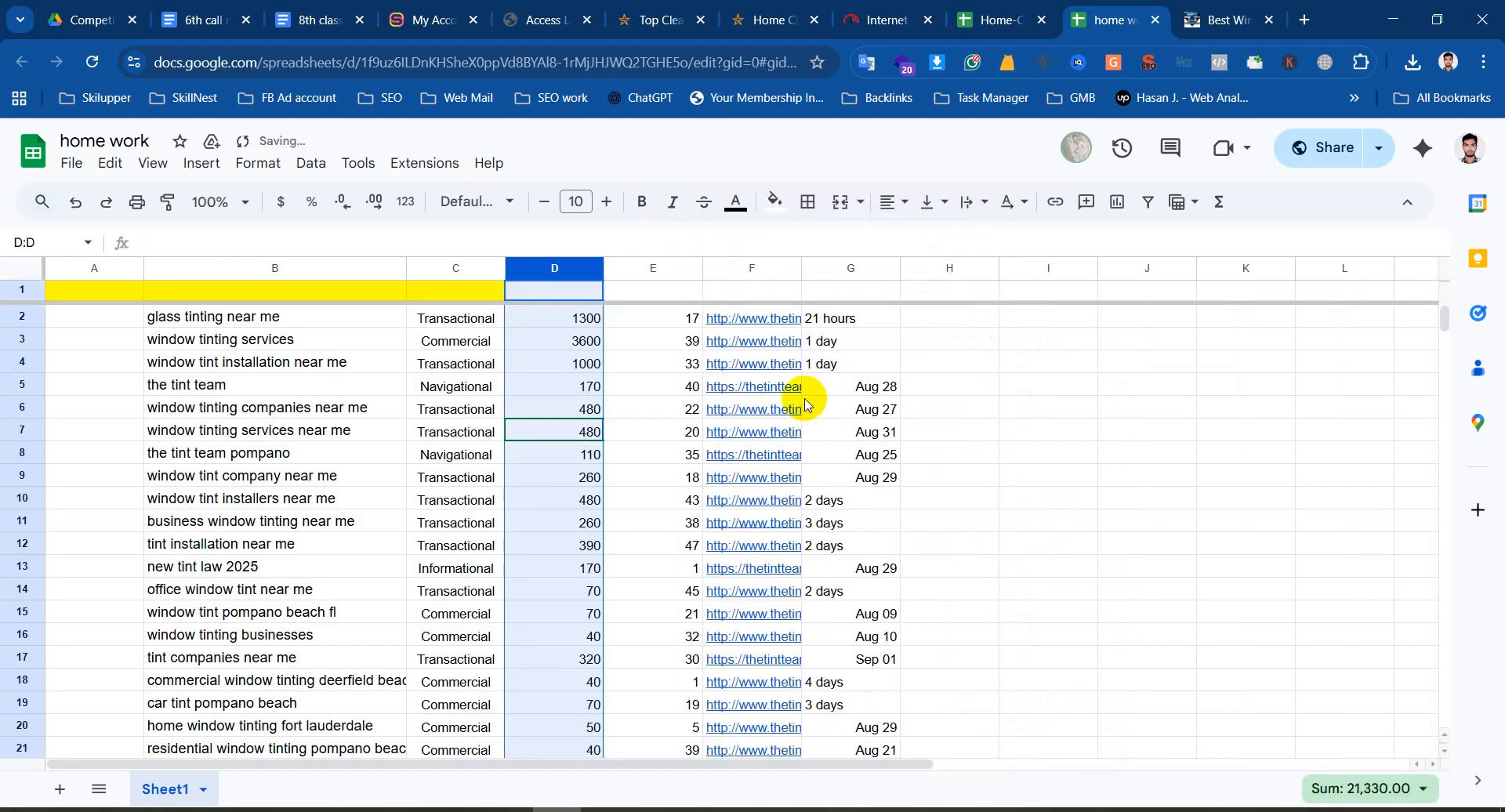
Widen the URL column F, and clear the URLs and update dates from columns F and G
{"action": "left_click_drag", "start_coordinate": [801, 269], "coordinate": [911, 269]}
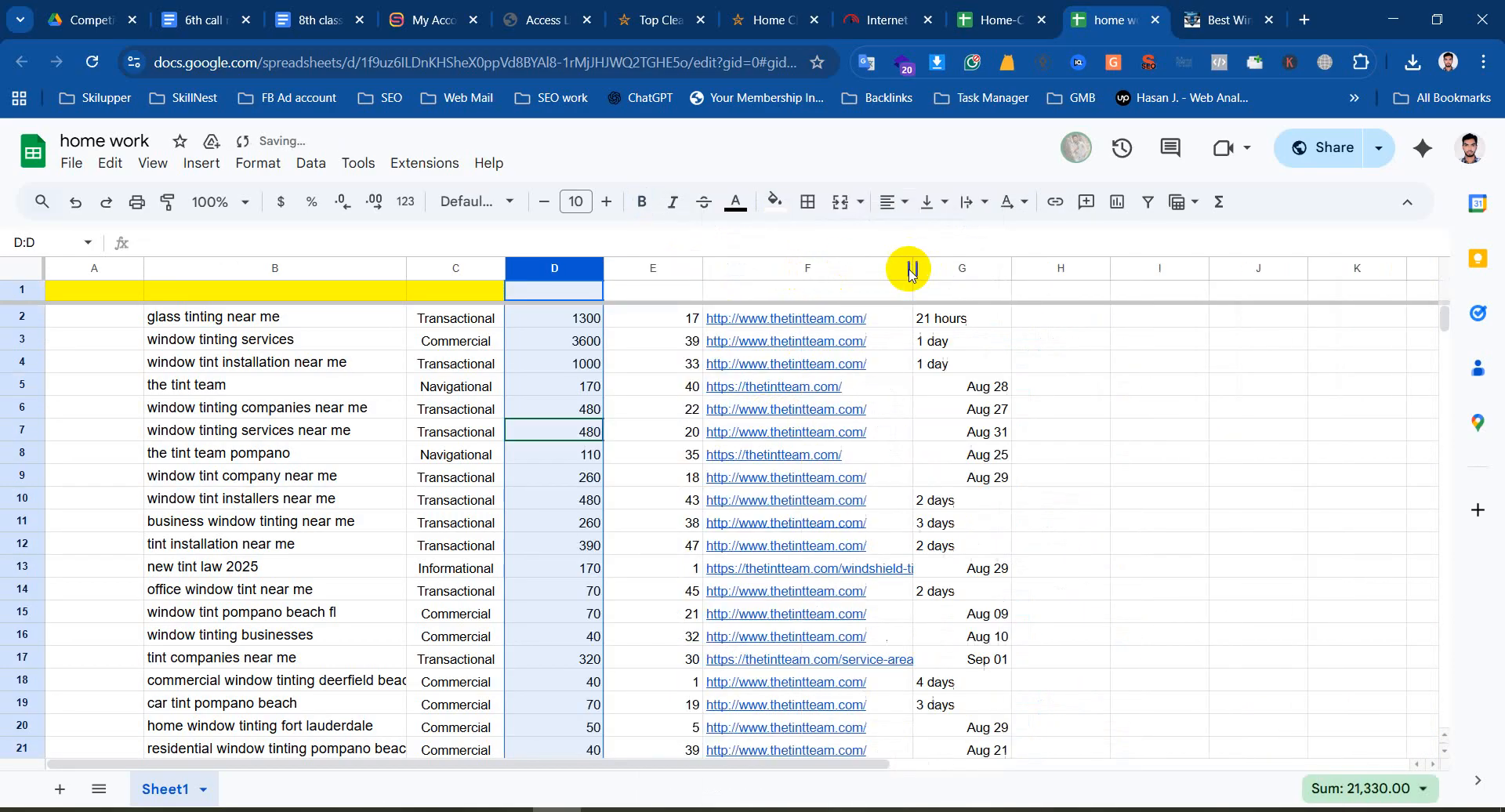
{"action": "left_click", "coordinate": [1054, 414]}
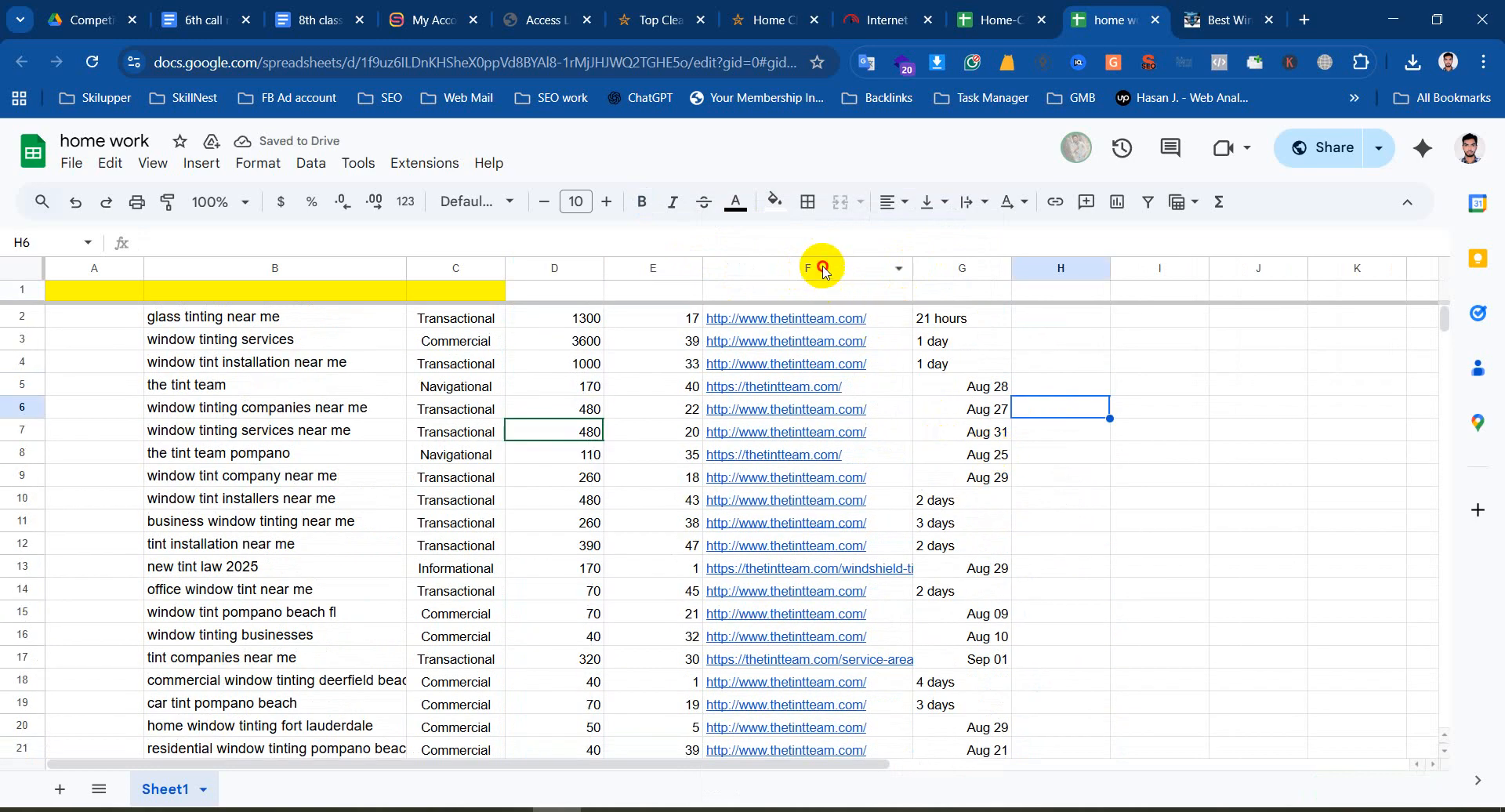
{"action": "left_click_drag", "start_coordinate": [823, 268], "coordinate": [978, 267]}
{"action": "key", "text": "Delete"}
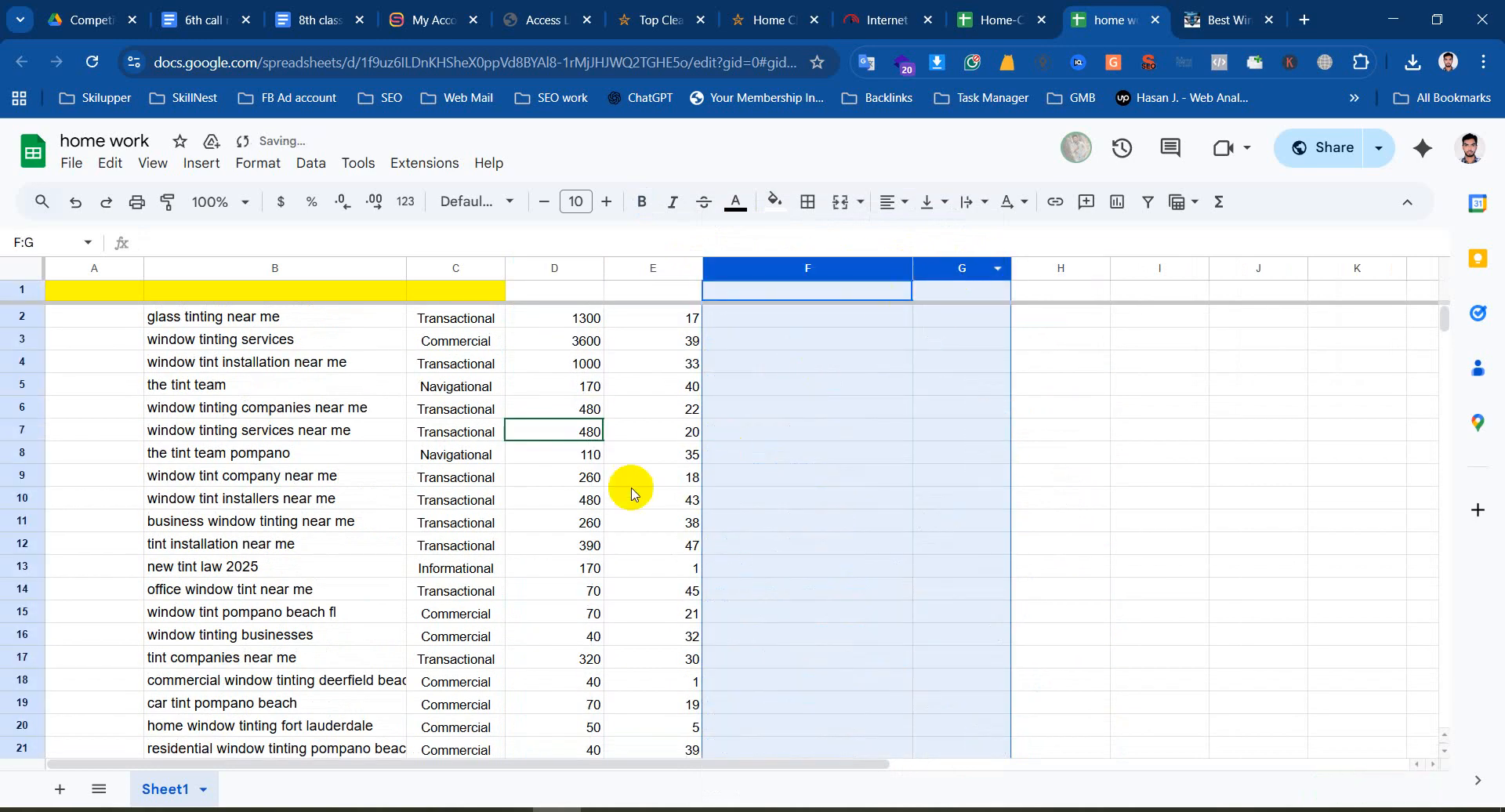
{"action": "left_click", "coordinate": [302, 474]}
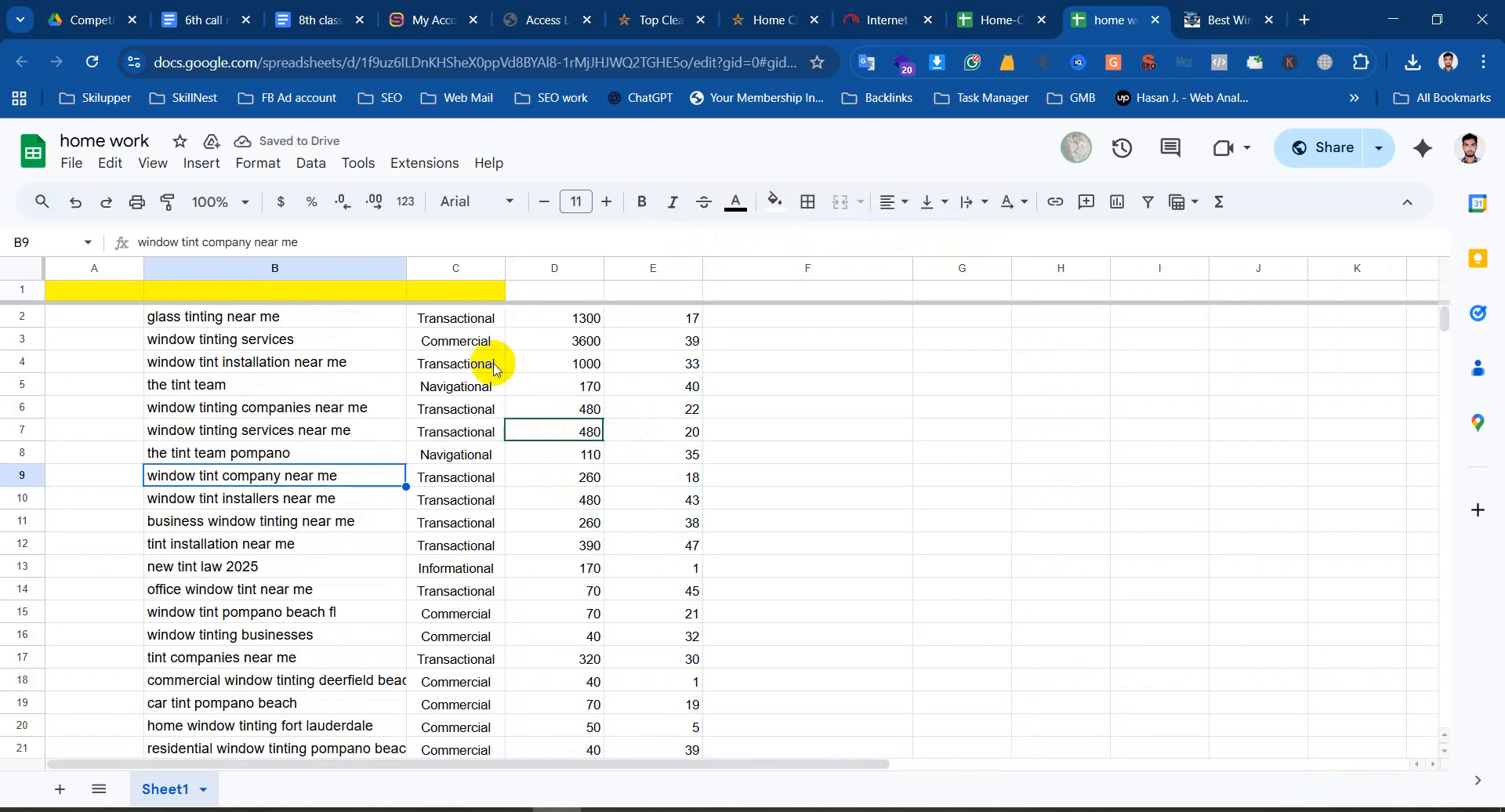
Move the search intent column C to column F, behind the volume and difficulty columns
{"action": "left_click", "coordinate": [457, 266]}
{"action": "left_click_drag", "start_coordinate": [457, 267], "coordinate": [831, 256]}
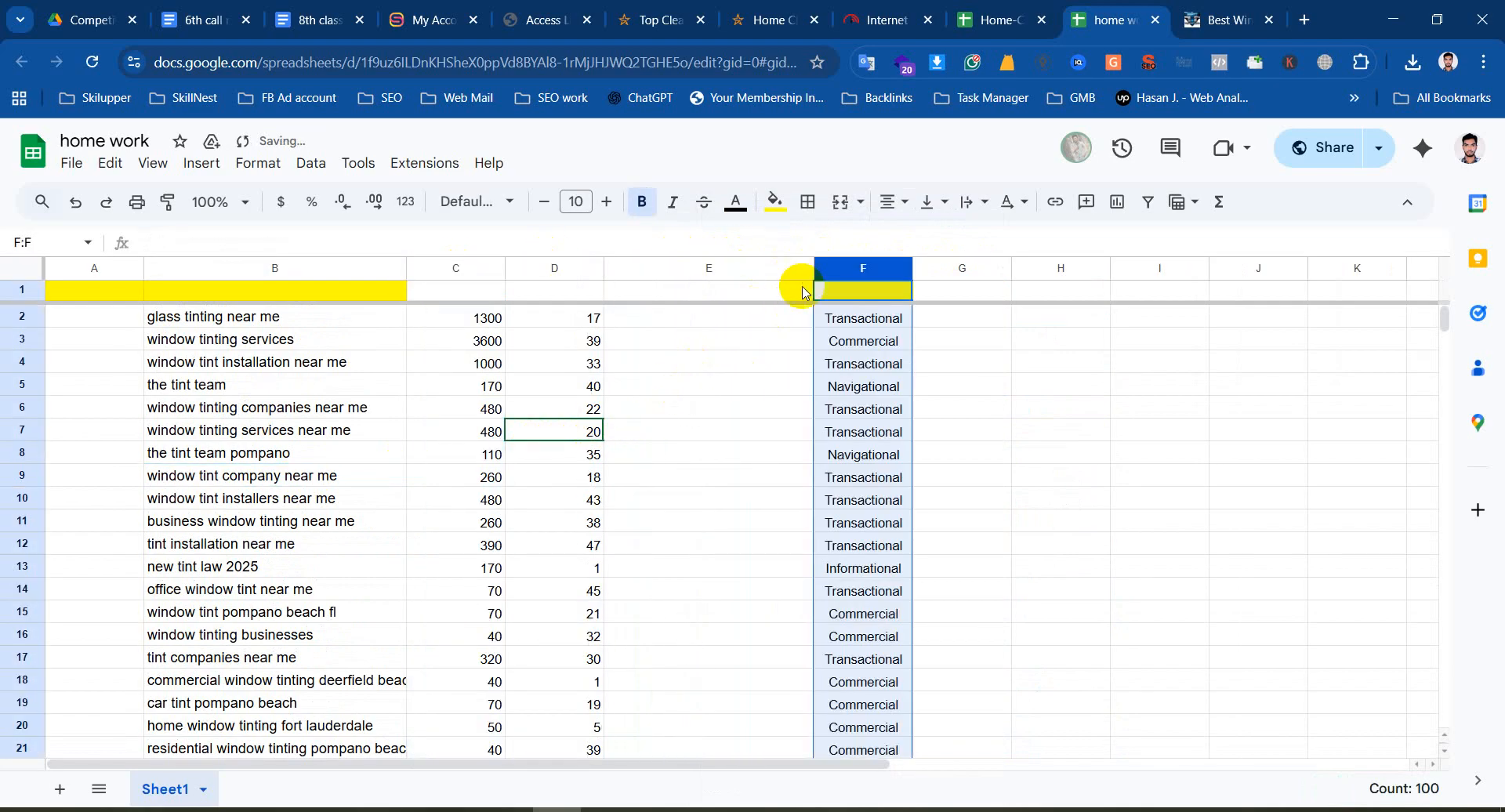
Move the search intent column from F to E, and enter the headers SL in A1 and Keywords in B1
{"action": "left_click_drag", "start_coordinate": [842, 269], "coordinate": [720, 282]}
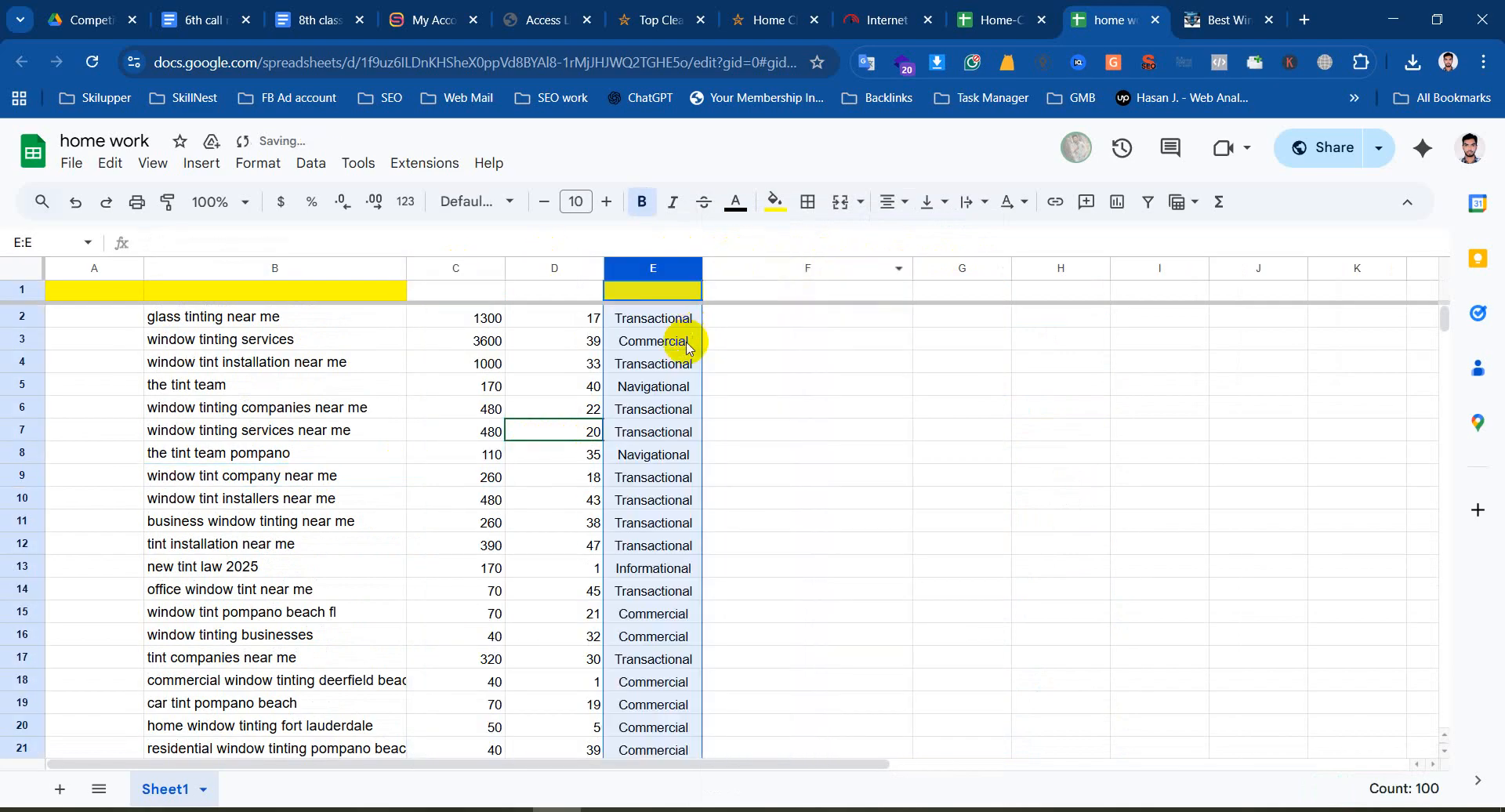
{"action": "left_click", "coordinate": [121, 317]}
{"action": "double_click", "coordinate": [118, 291]}
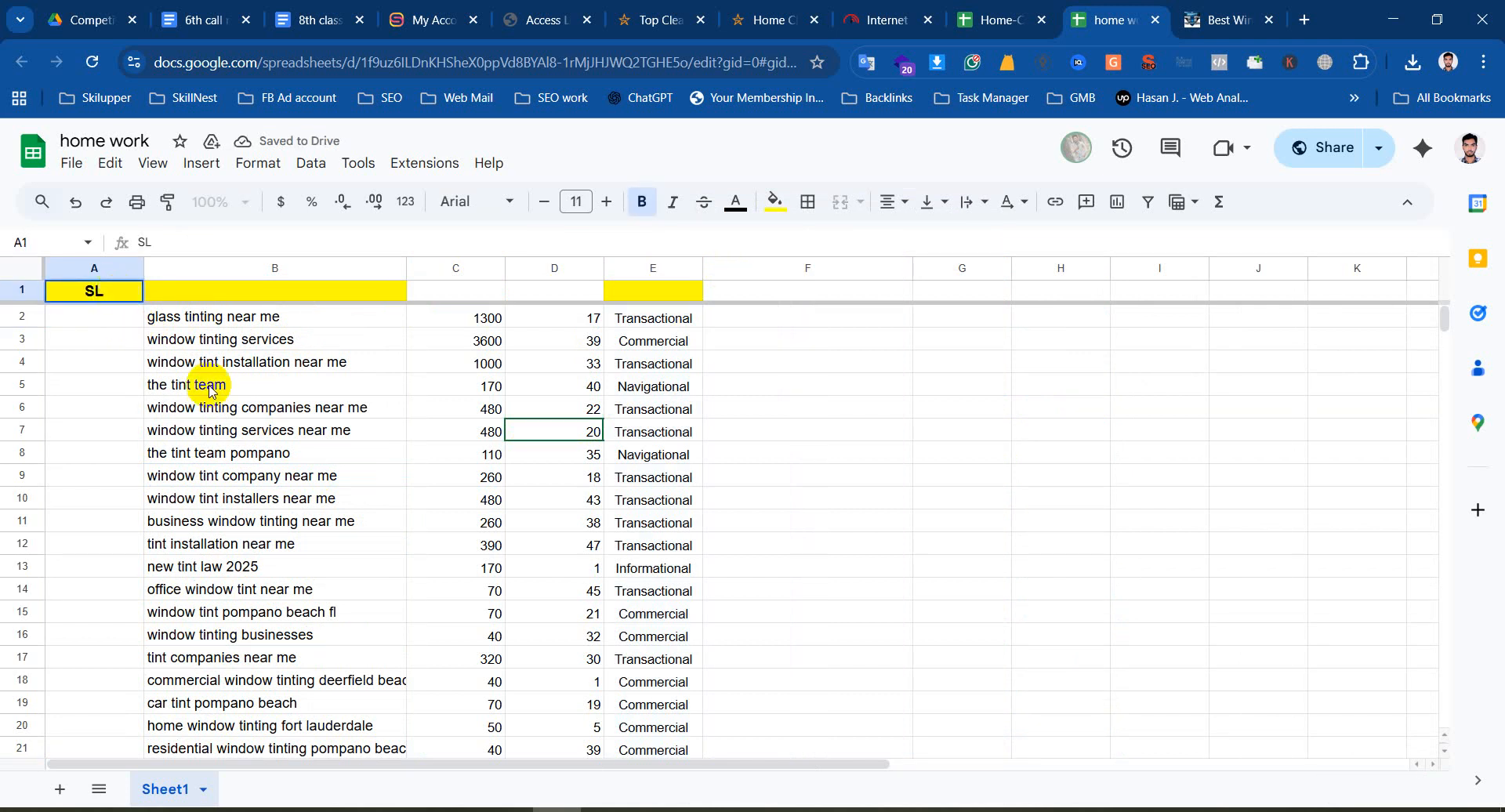
{"action": "double_click", "coordinate": [190, 294]}
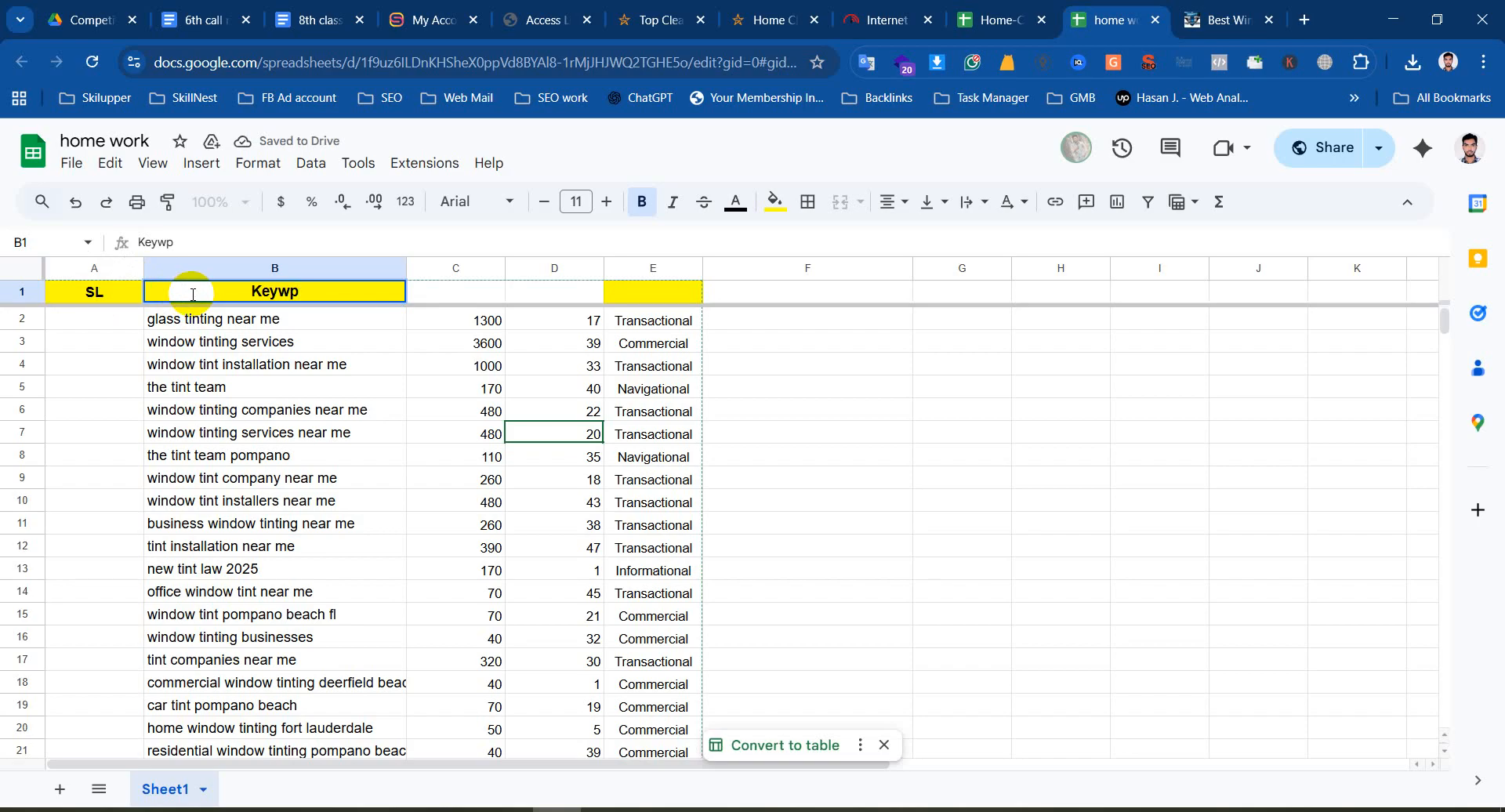
{"action": "type", "text": "Keywp"}
{"action": "key", "text": "Return"}
{"action": "double_click", "coordinate": [305, 295]}
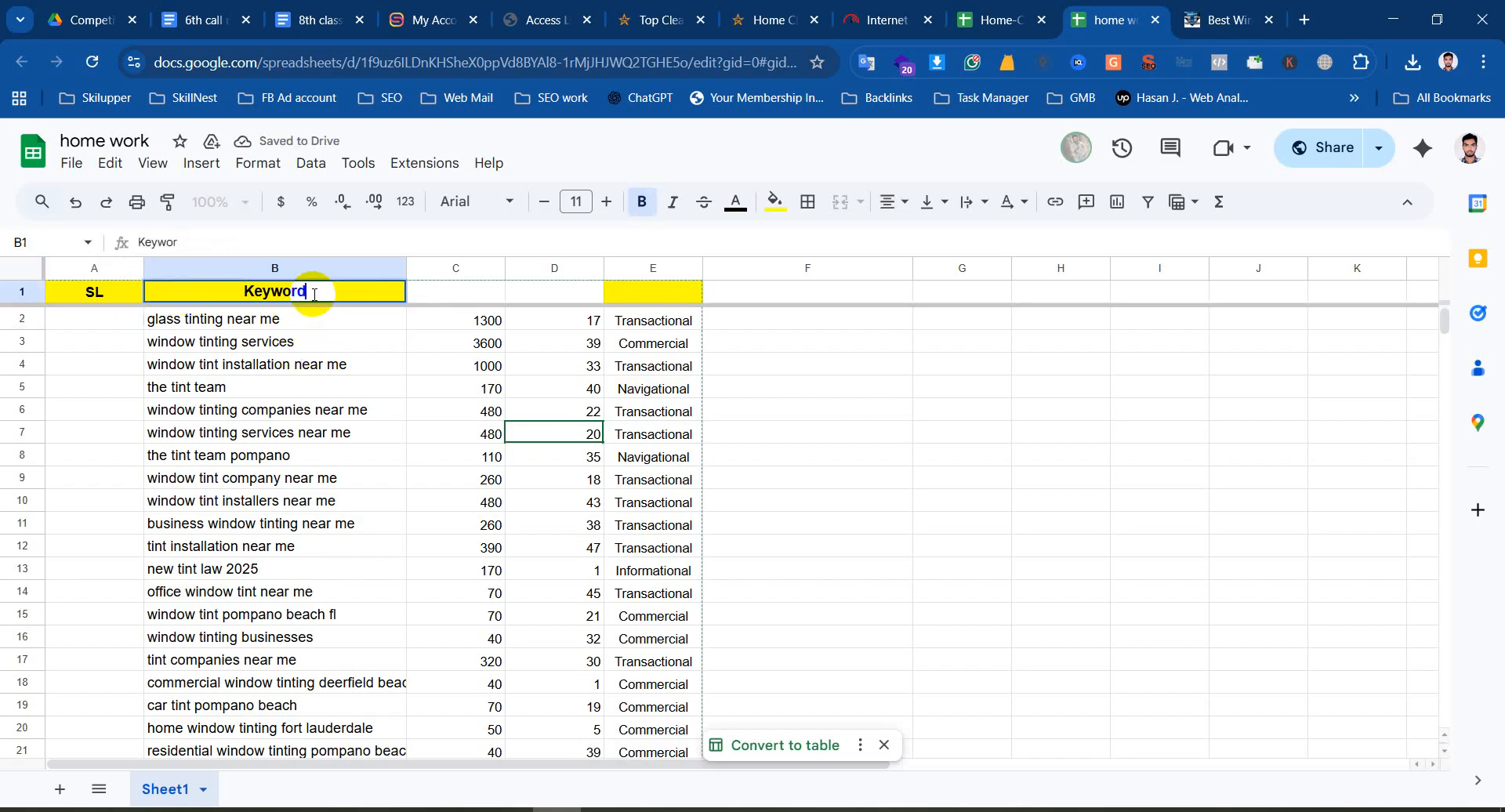
Enter the headers SV in C1, KD in D1 and Intent in E1
{"action": "left_click", "coordinate": [485, 302]}
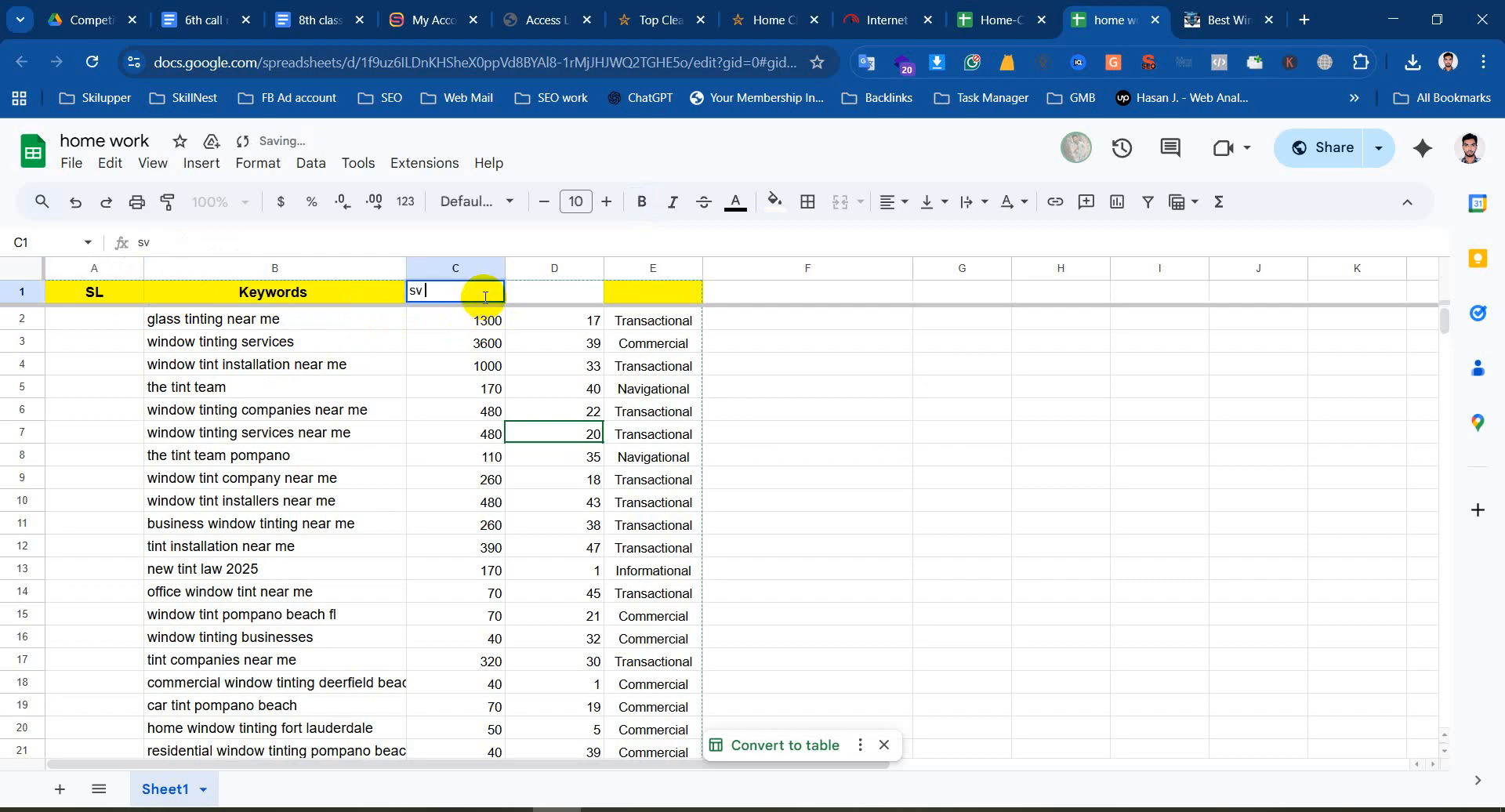
{"action": "key", "text": "Return"}
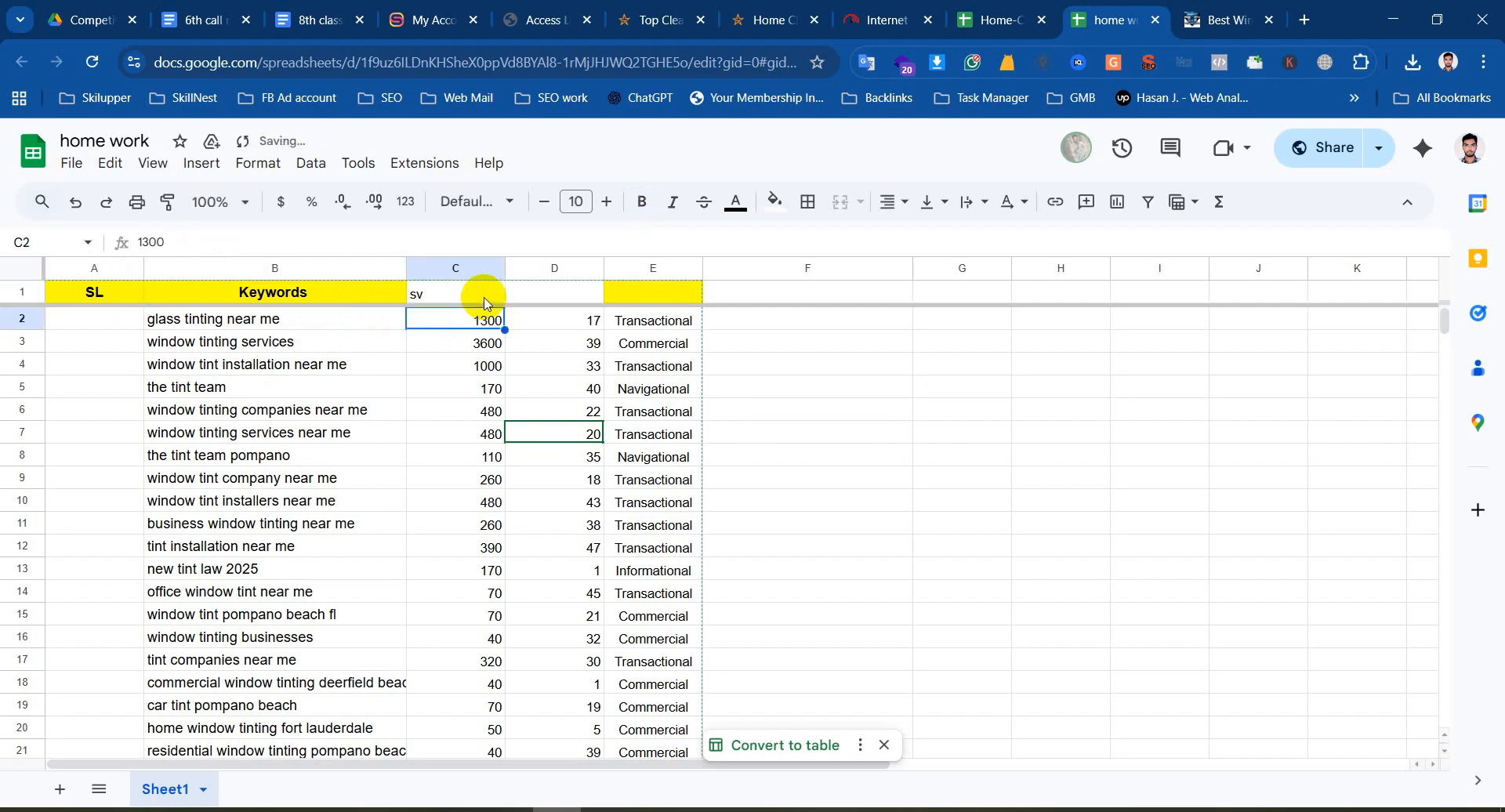
{"action": "key", "text": "Up"}
{"action": "key", "text": "Right"}
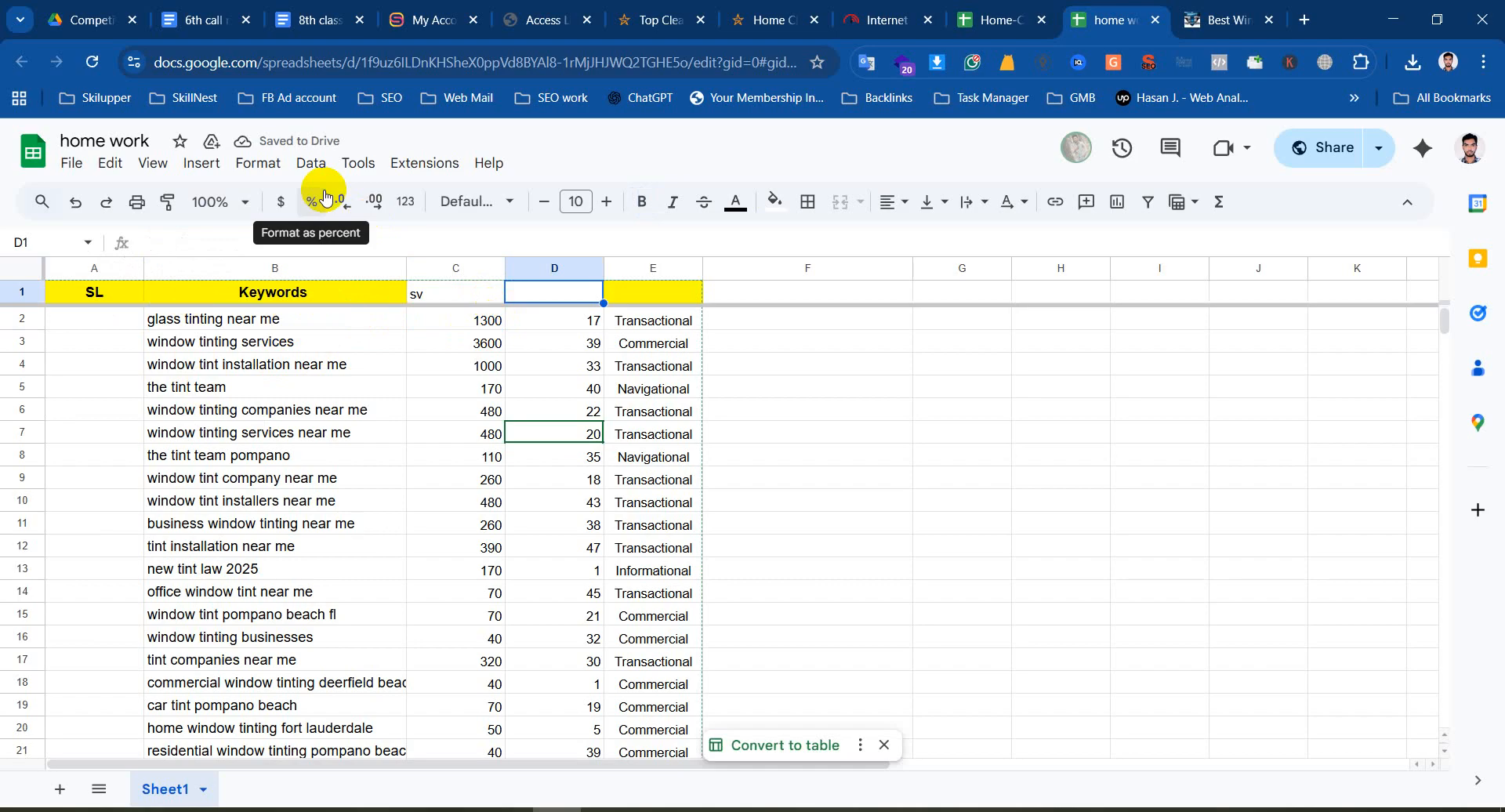
{"action": "type", "text": "KD"}
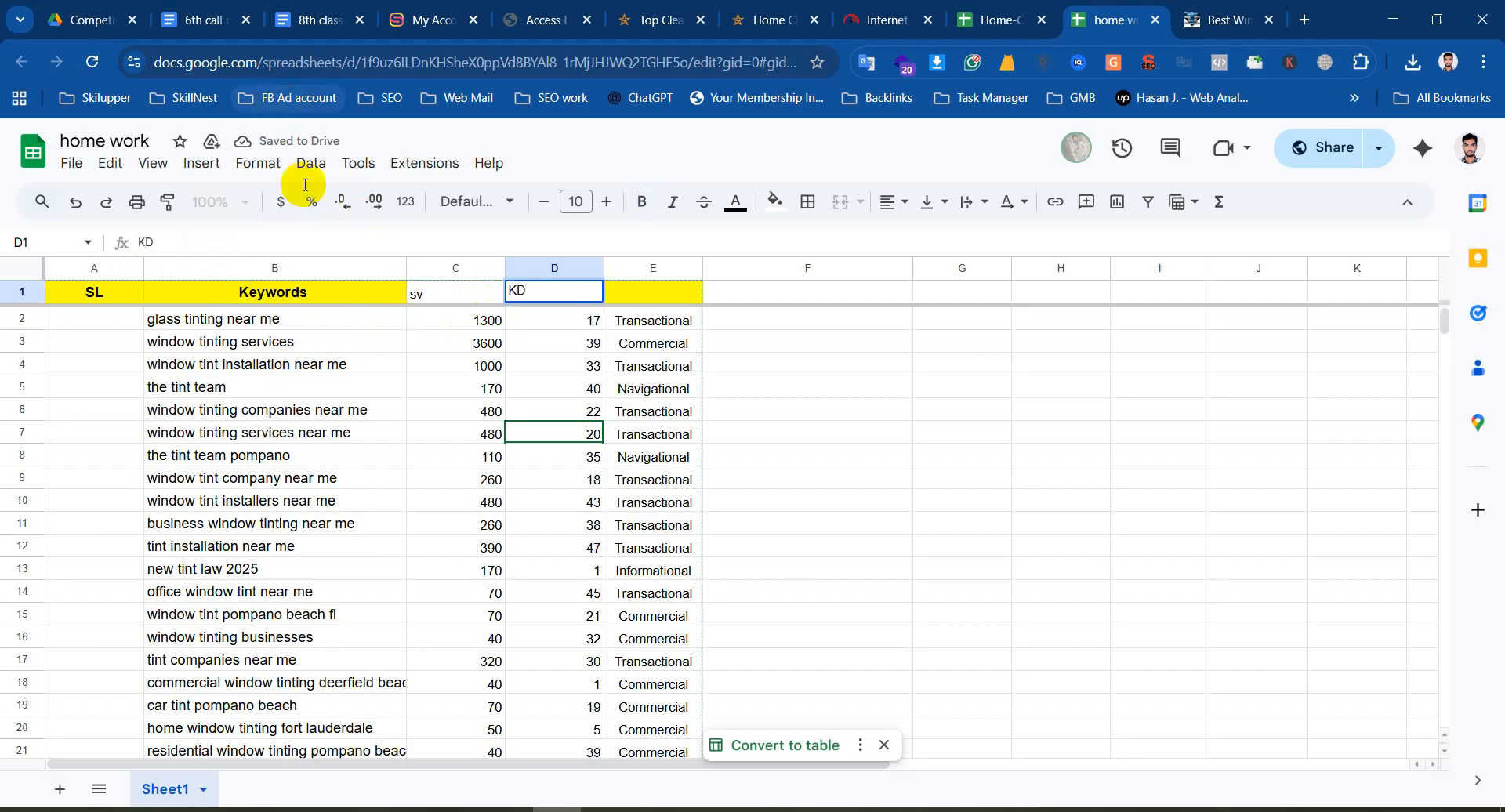
{"action": "left_click", "coordinate": [443, 282]}
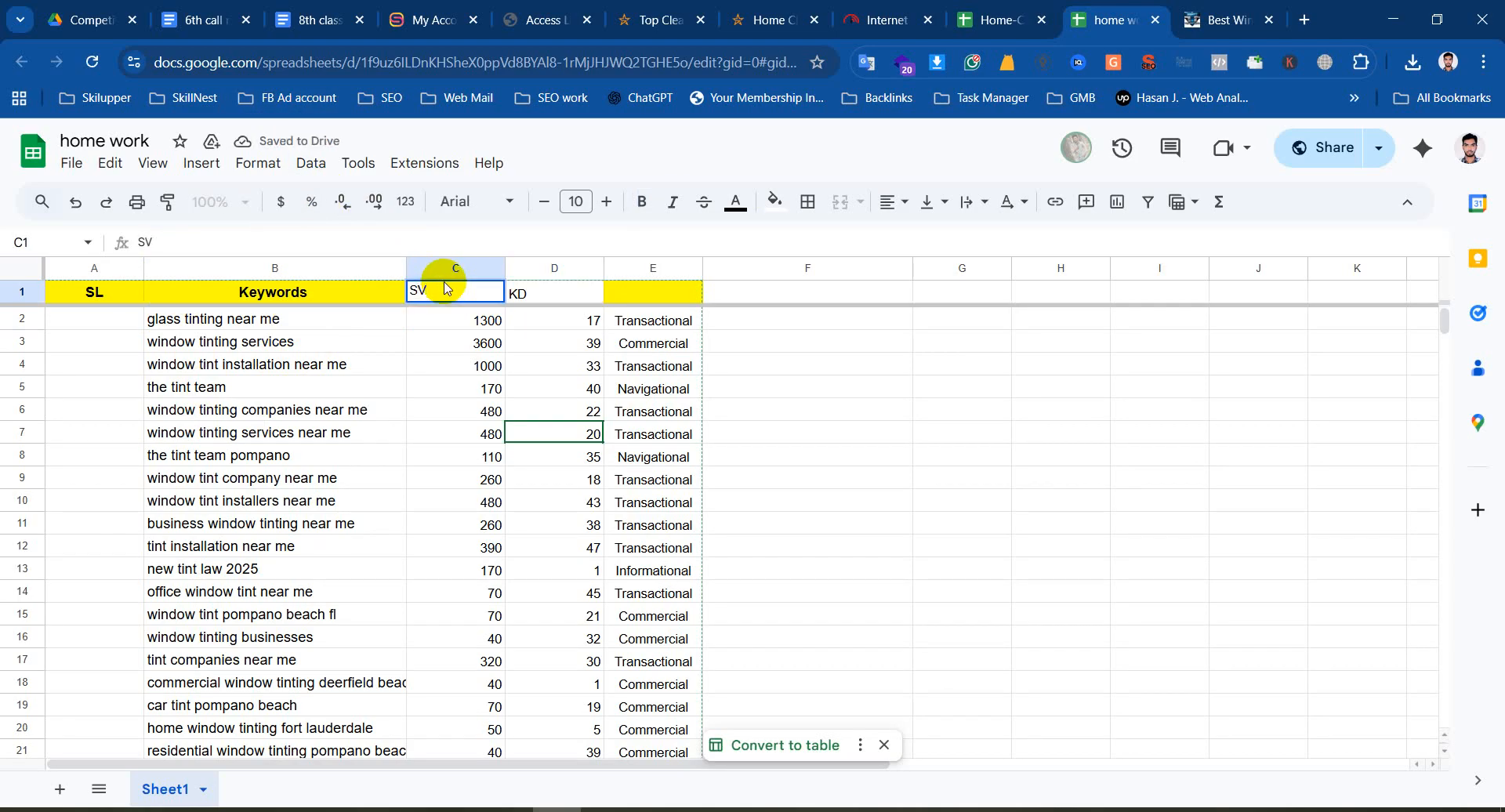
{"action": "left_click", "coordinate": [650, 287]}
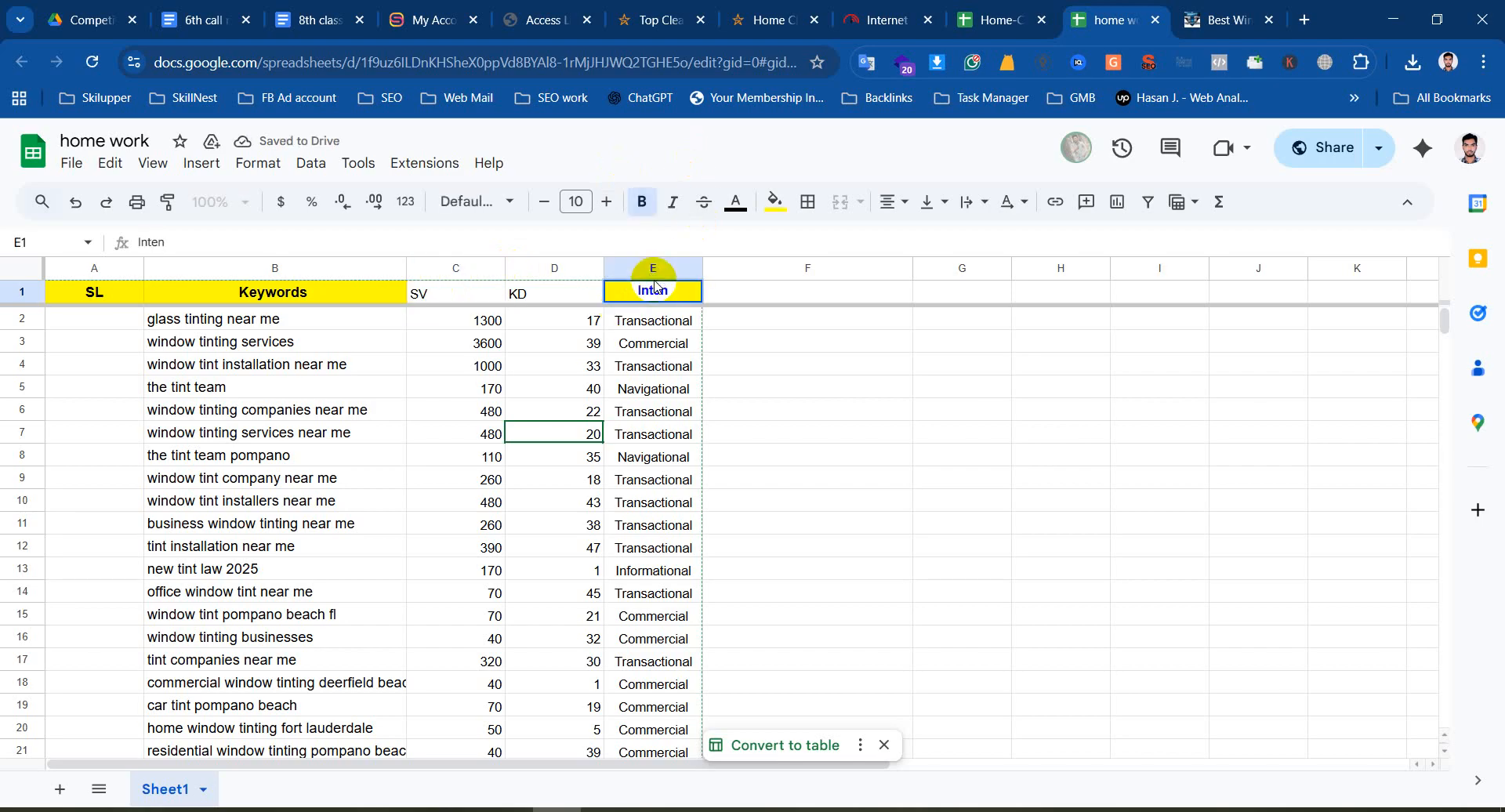
{"action": "left_click", "coordinate": [674, 389]}
Make the header cells A1:E1 bold and fill them with yellow
{"action": "left_click_drag", "start_coordinate": [127, 290], "coordinate": [653, 292]}
{"action": "left_click", "coordinate": [642, 201]}
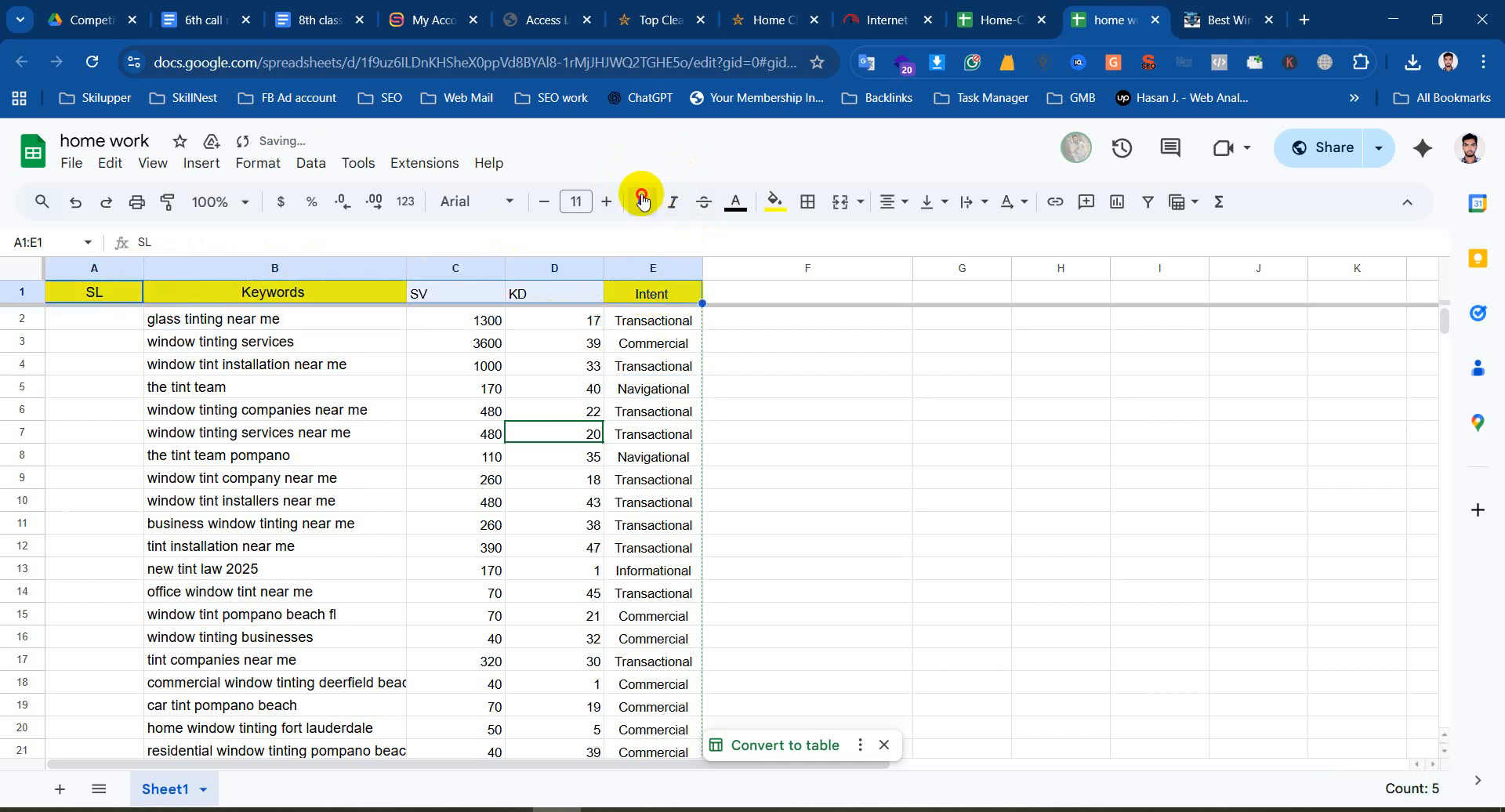
{"action": "left_click", "coordinate": [775, 201]}
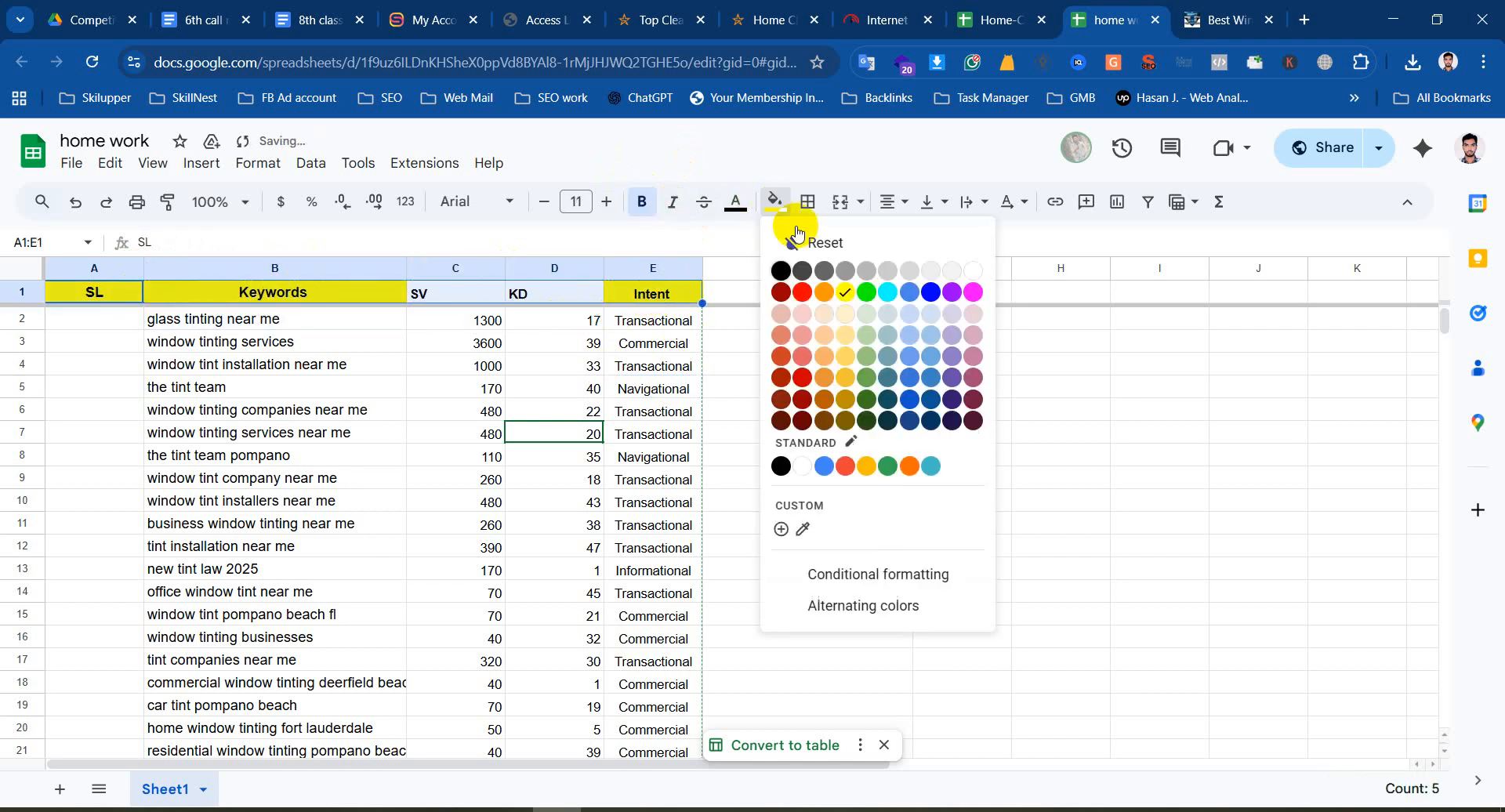
{"action": "left_click", "coordinate": [841, 291]}
Number the keyword rows from 1 to 100 in the SL column and dismiss the table conversion suggestion
{"action": "left_click", "coordinate": [116, 319]}
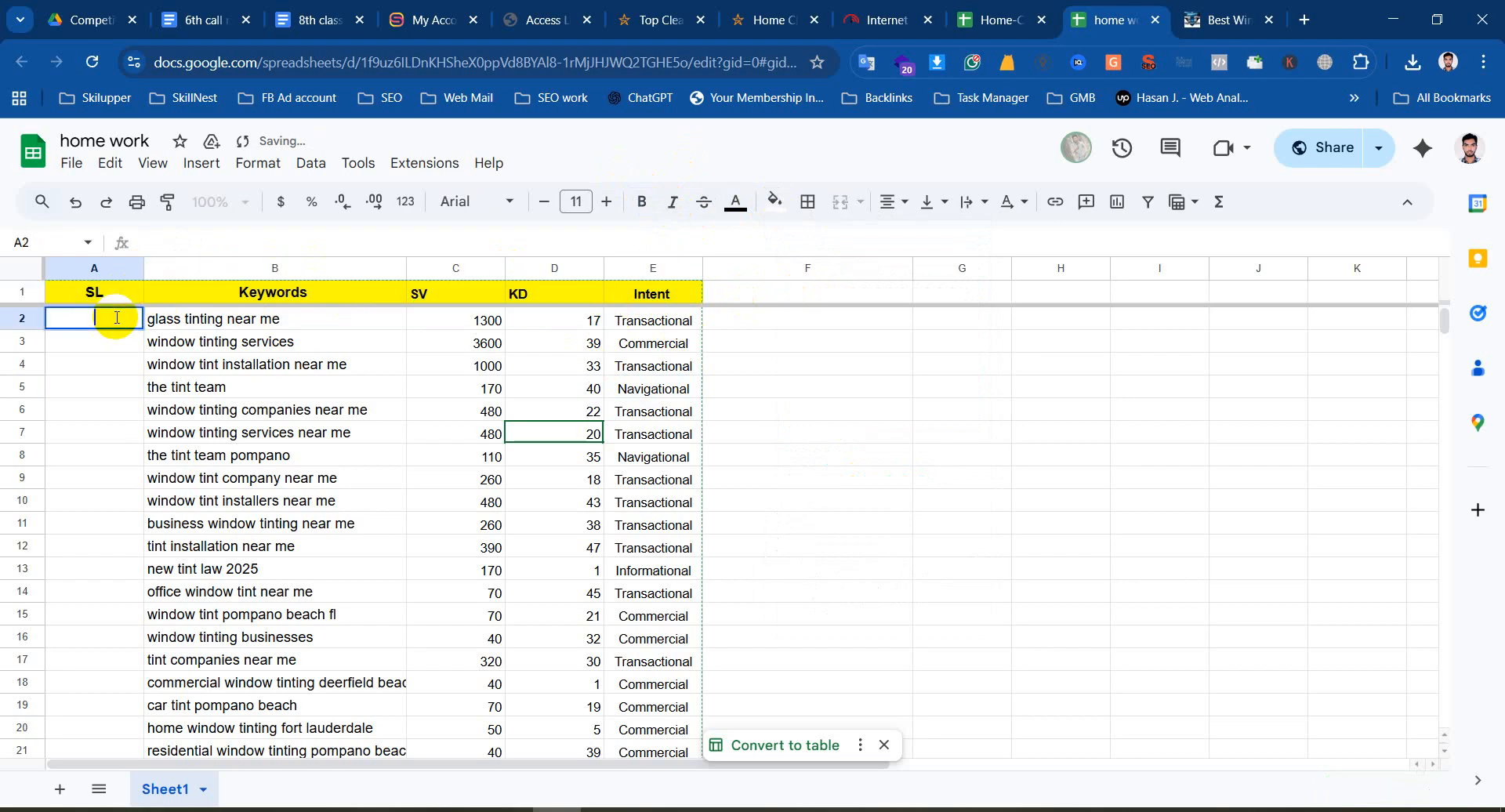
{"action": "type", "text": "1"}
{"action": "key", "text": "Return"}
{"action": "type", "text": "2"}
{"action": "key", "text": "Return"}
{"action": "type", "text": "3"}
{"action": "key", "text": "Return"}
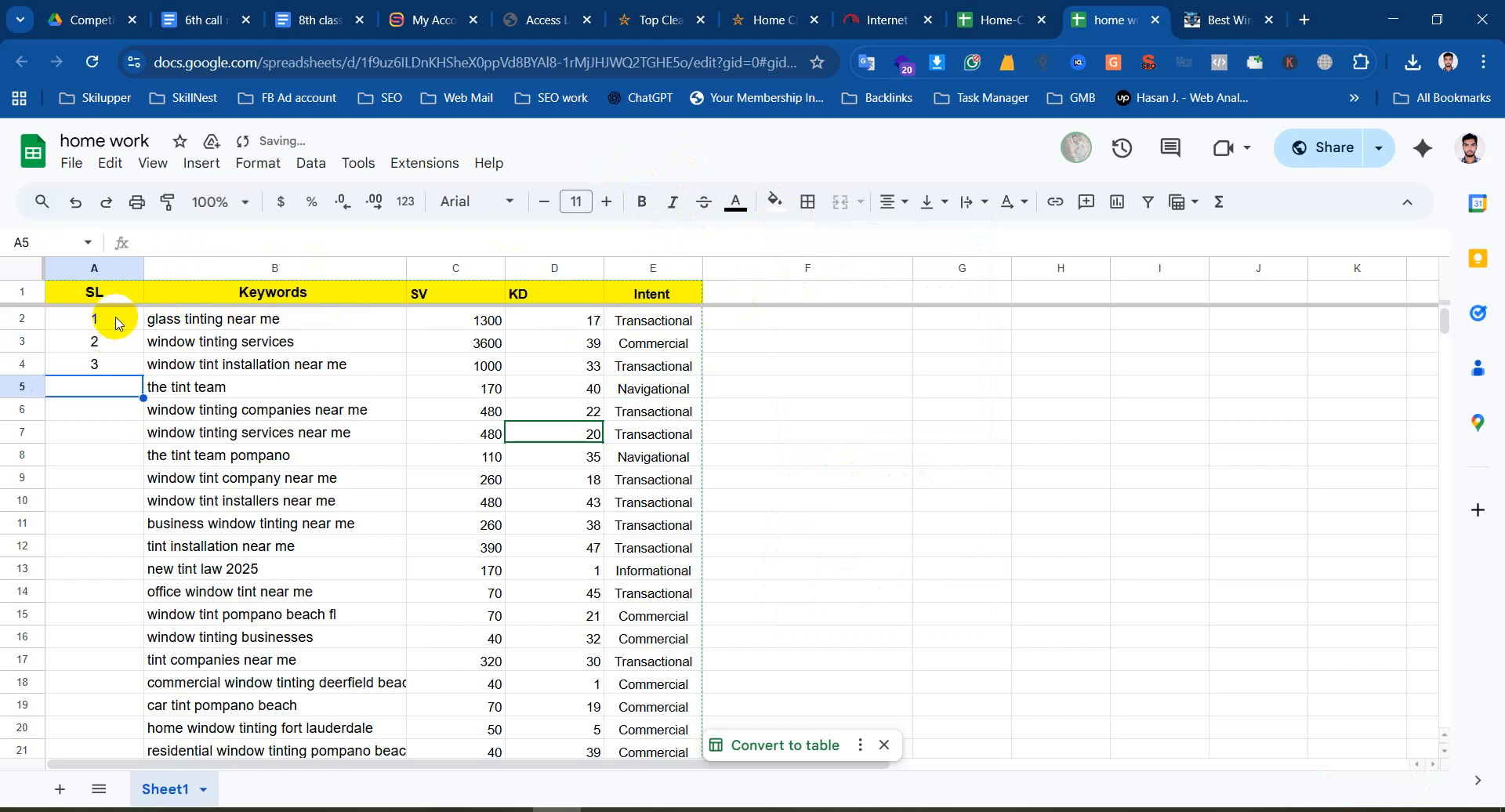
{"action": "left_click_drag", "start_coordinate": [116, 321], "coordinate": [128, 511]}
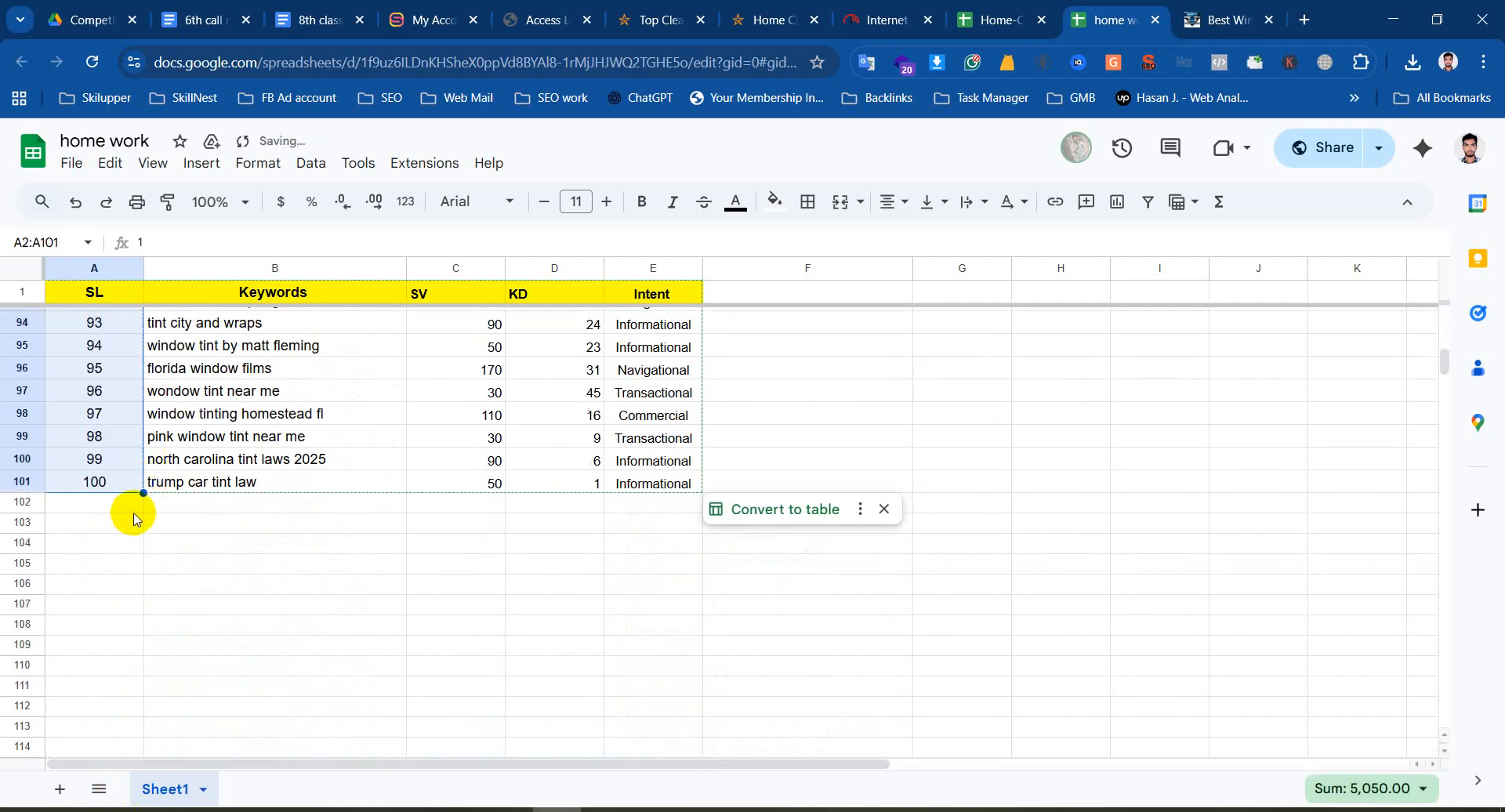
{"action": "scroll", "coordinate": [616, 525], "scroll_direction": "up", "scroll_amount": 20}
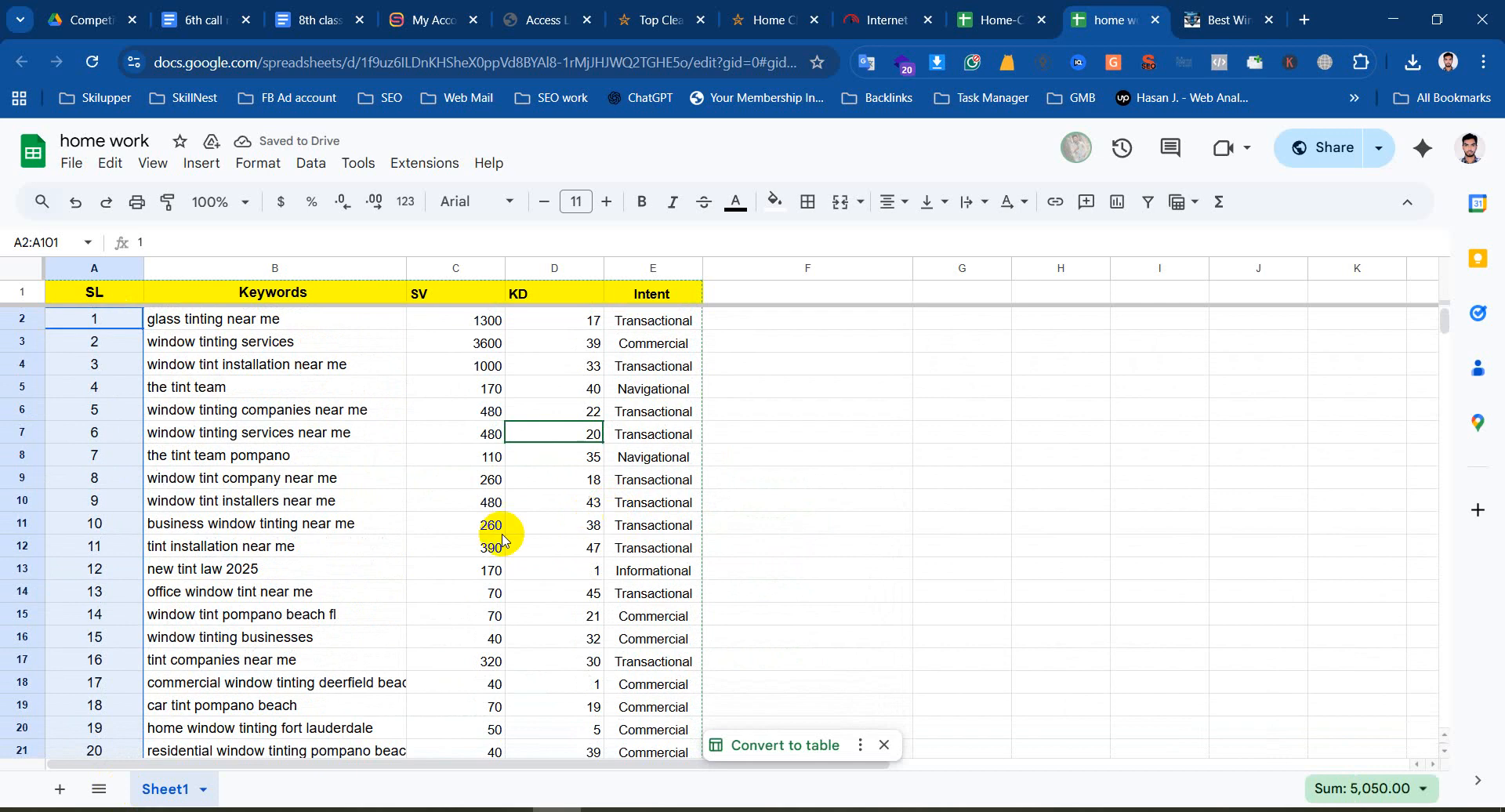
{"action": "left_click", "coordinate": [884, 744]}
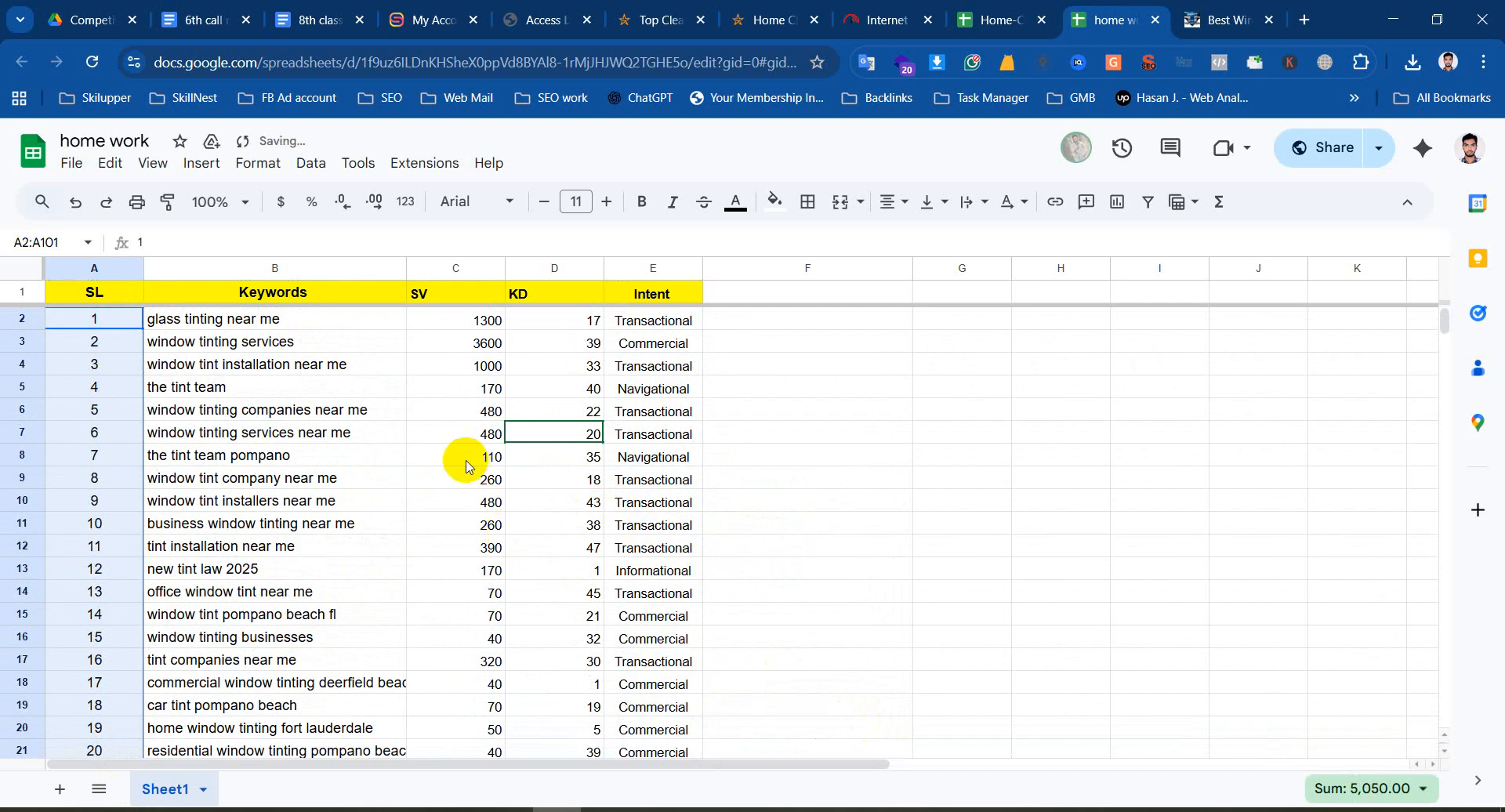
Center-align the SV, KD and Intent columns horizontally
{"action": "left_click", "coordinate": [493, 267]}
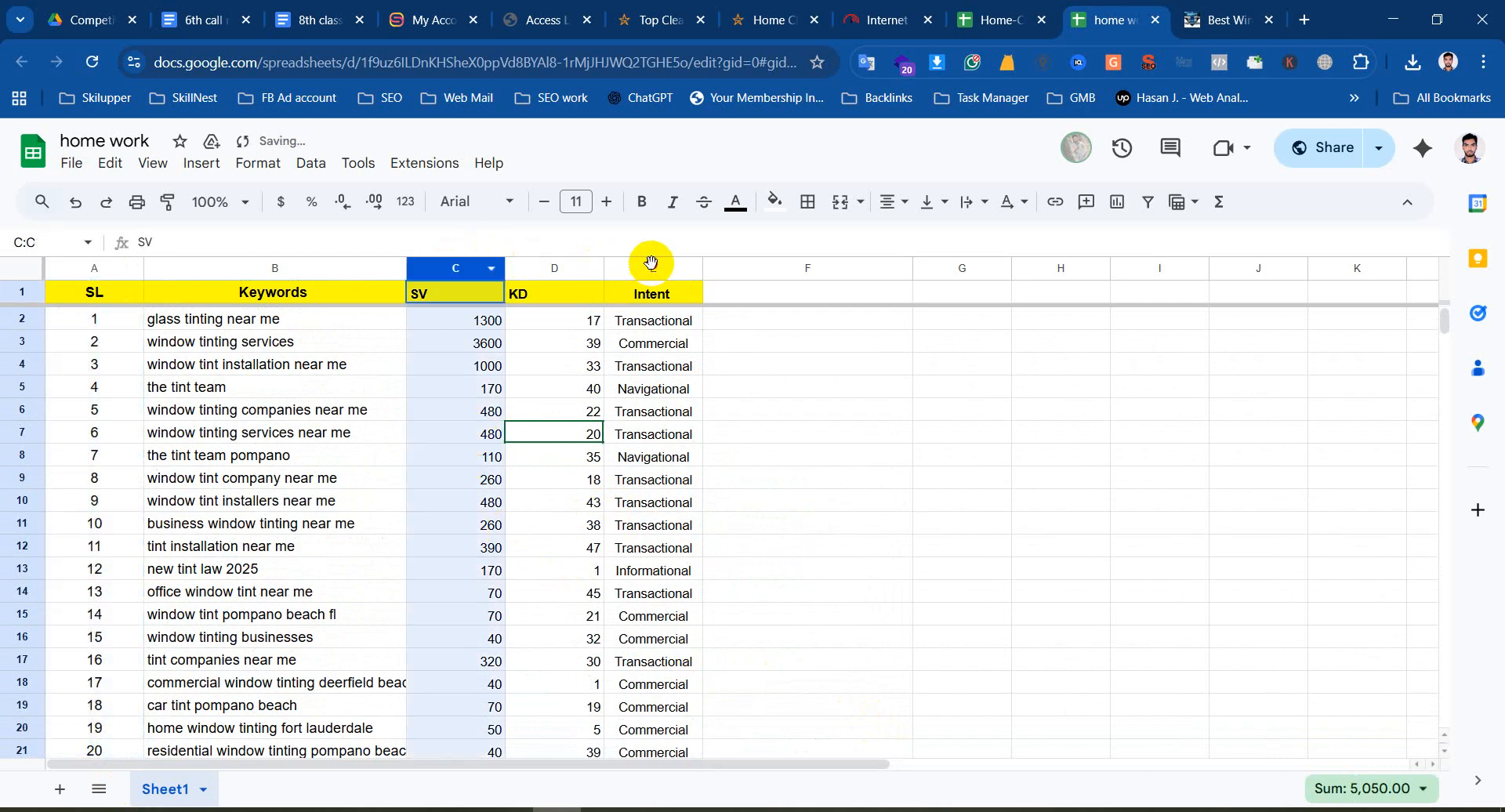
{"action": "left_click", "coordinate": [651, 267], "text": "shift"}
{"action": "left_click", "coordinate": [893, 201]}
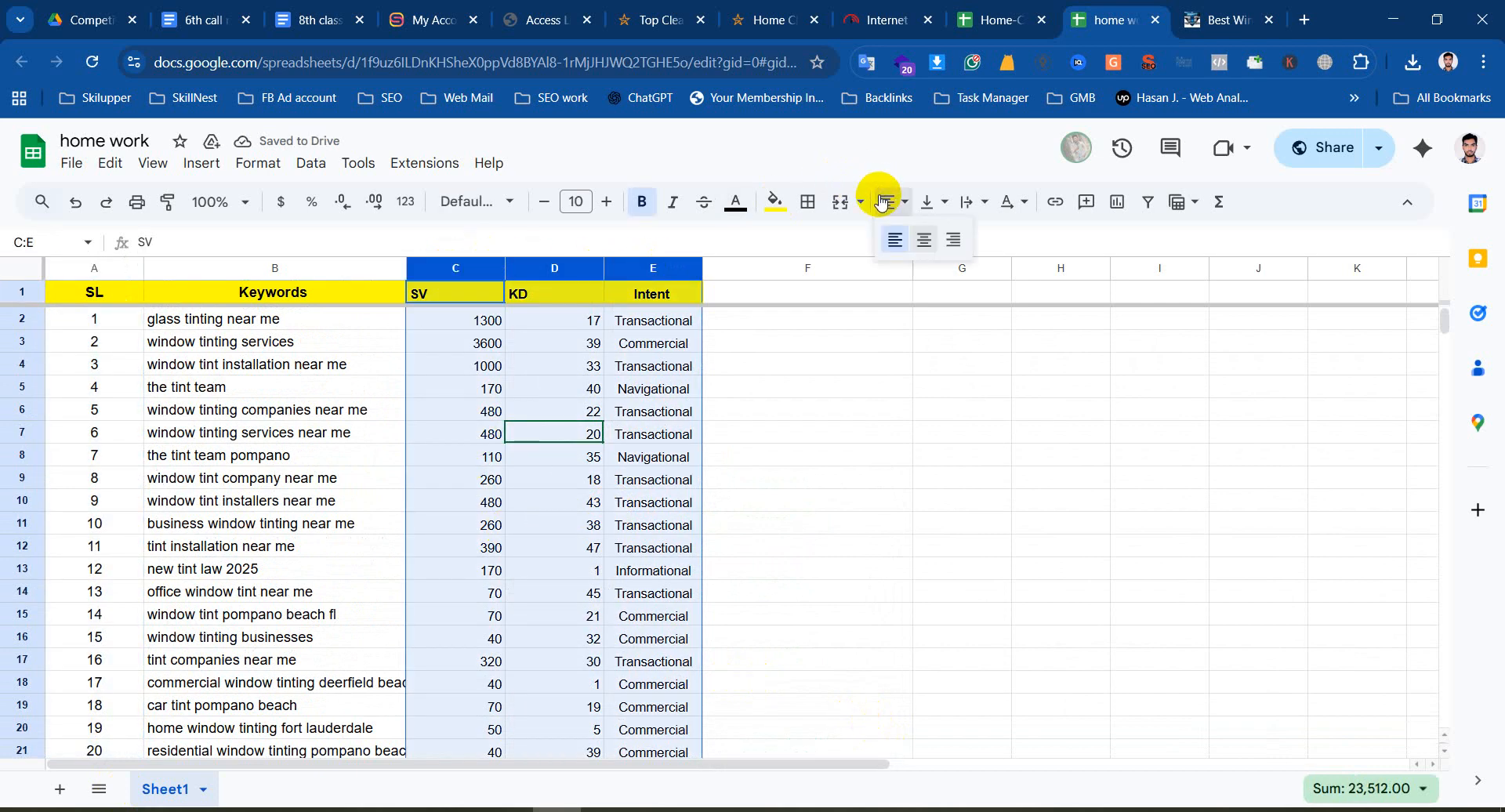
{"action": "left_click", "coordinate": [925, 239]}
{"action": "left_click", "coordinate": [283, 318]}
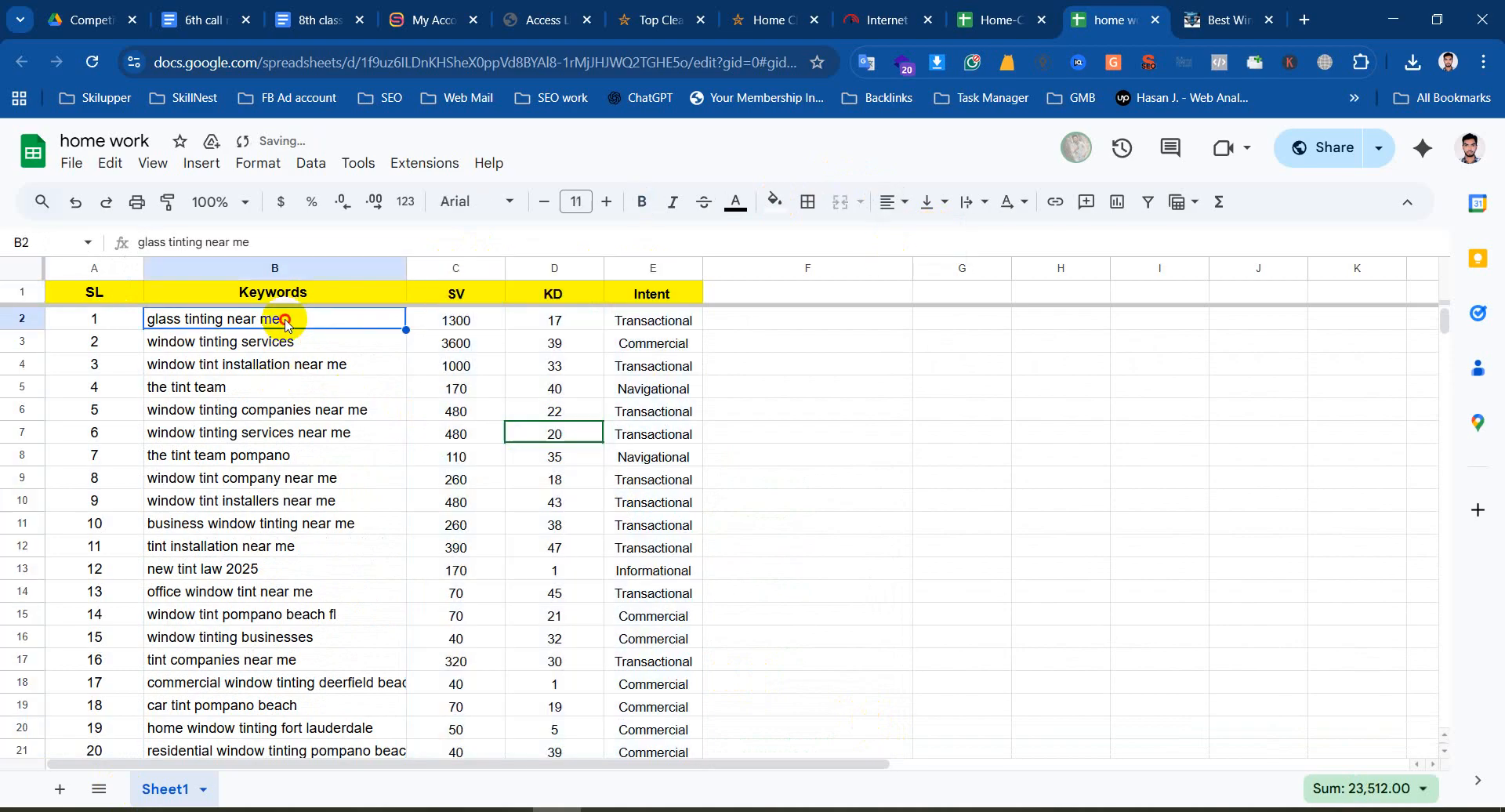
{"action": "double_click", "coordinate": [286, 319]}
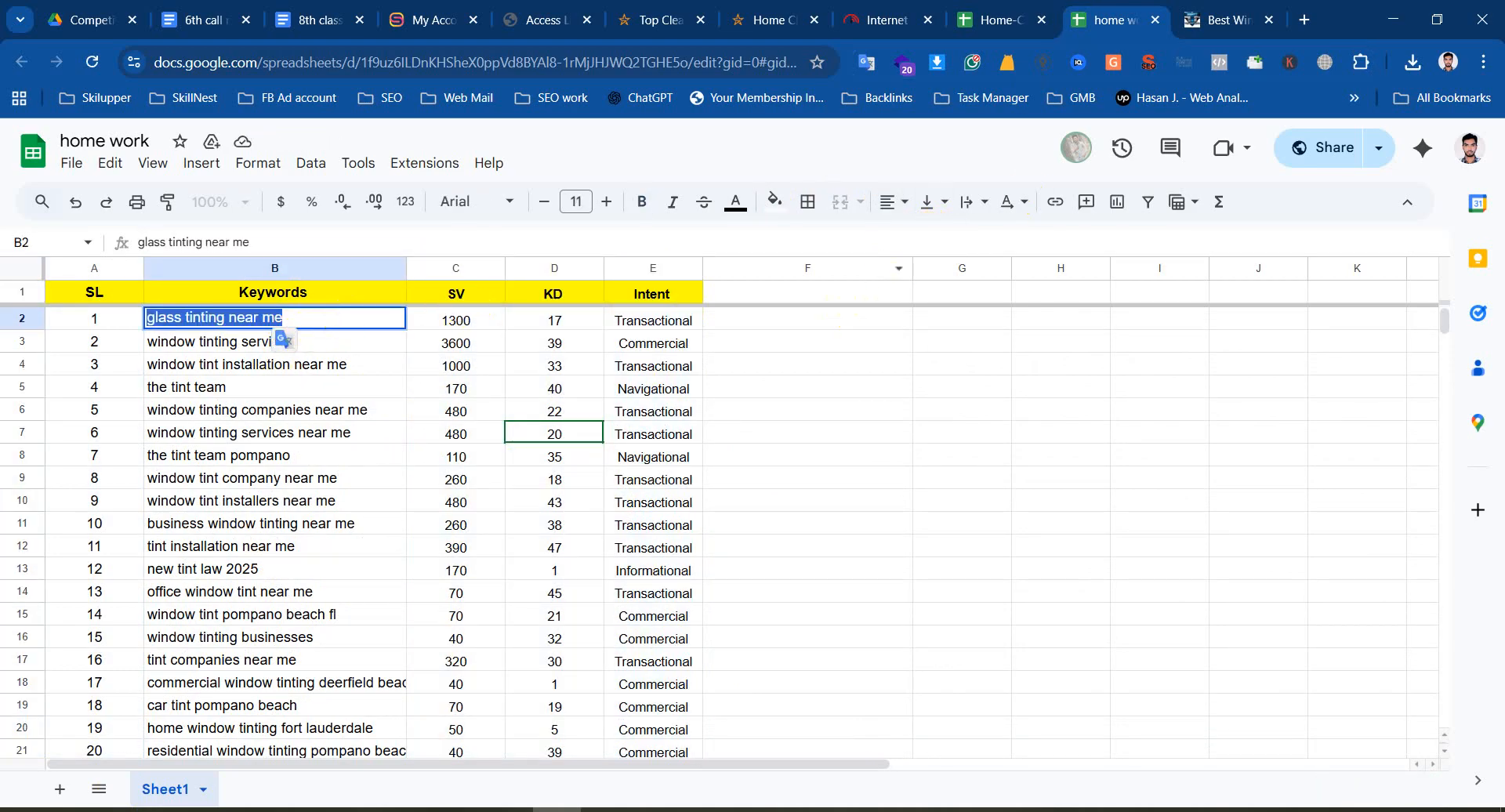
{"action": "left_click", "coordinate": [604, 729]}
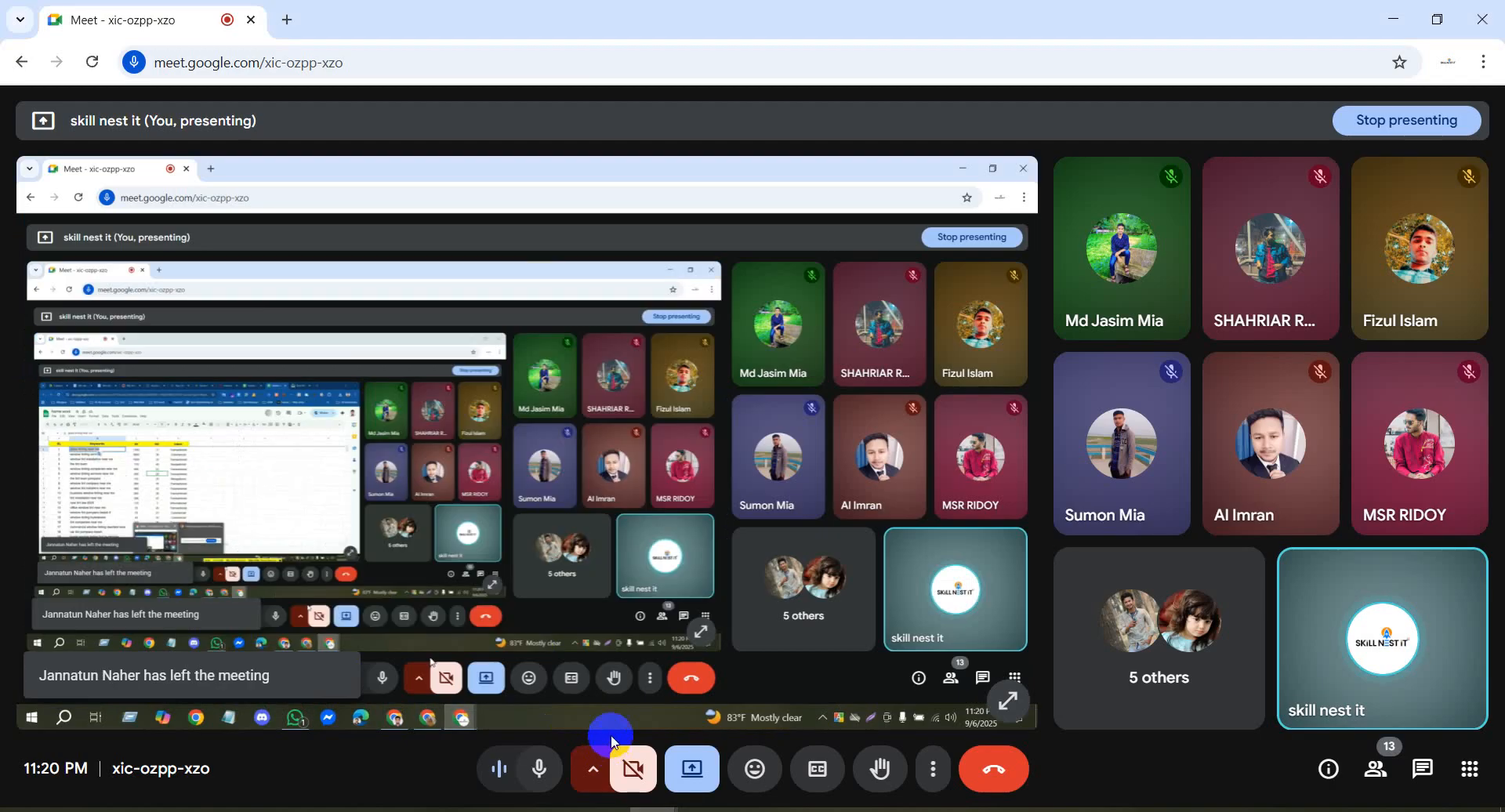
{"action": "left_click", "coordinate": [605, 810]}
{"action": "scroll", "coordinate": [914, 295], "scroll_direction": "up", "scroll_amount": 3}
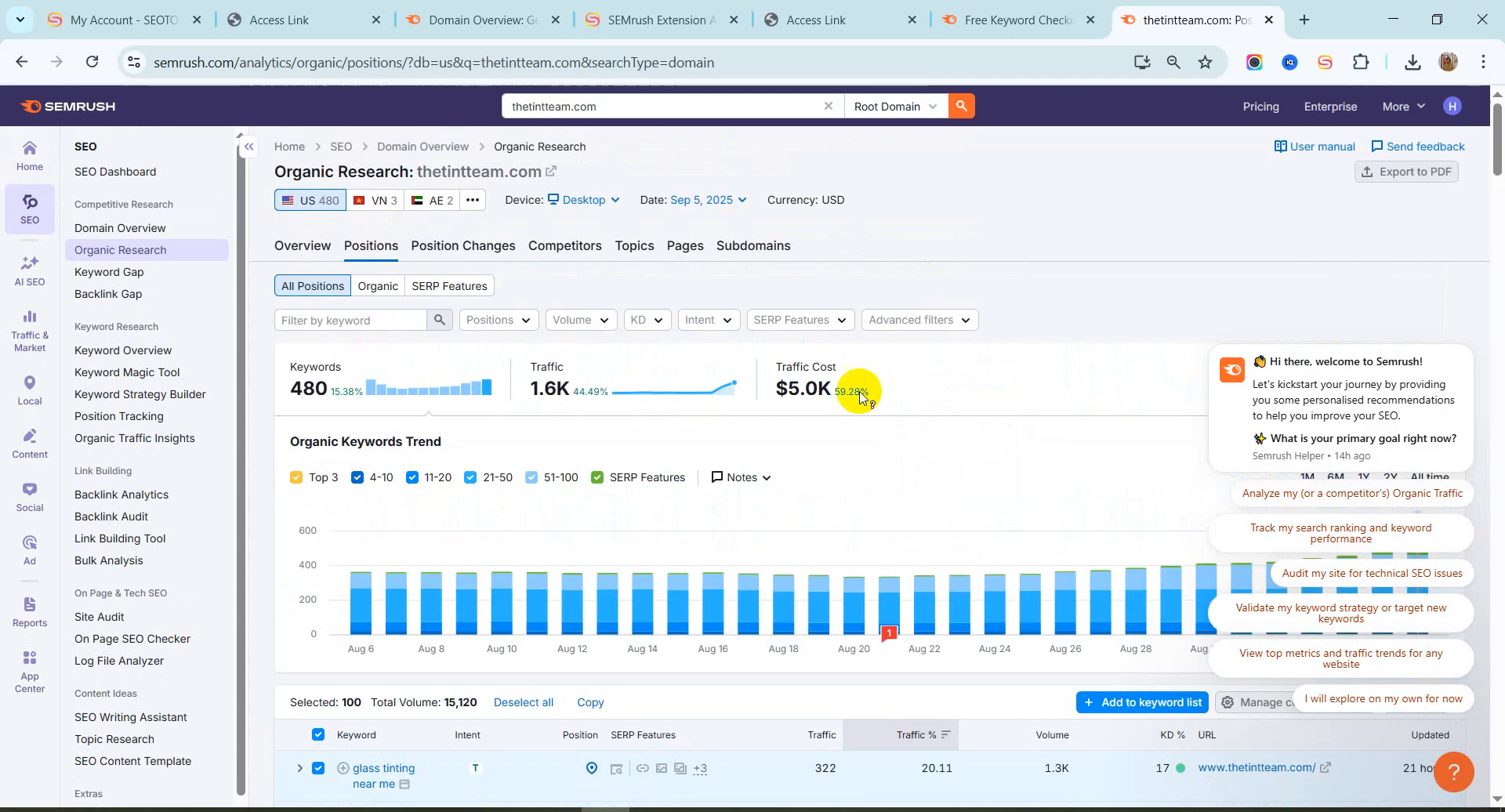
{"action": "left_click", "coordinate": [558, 811]}
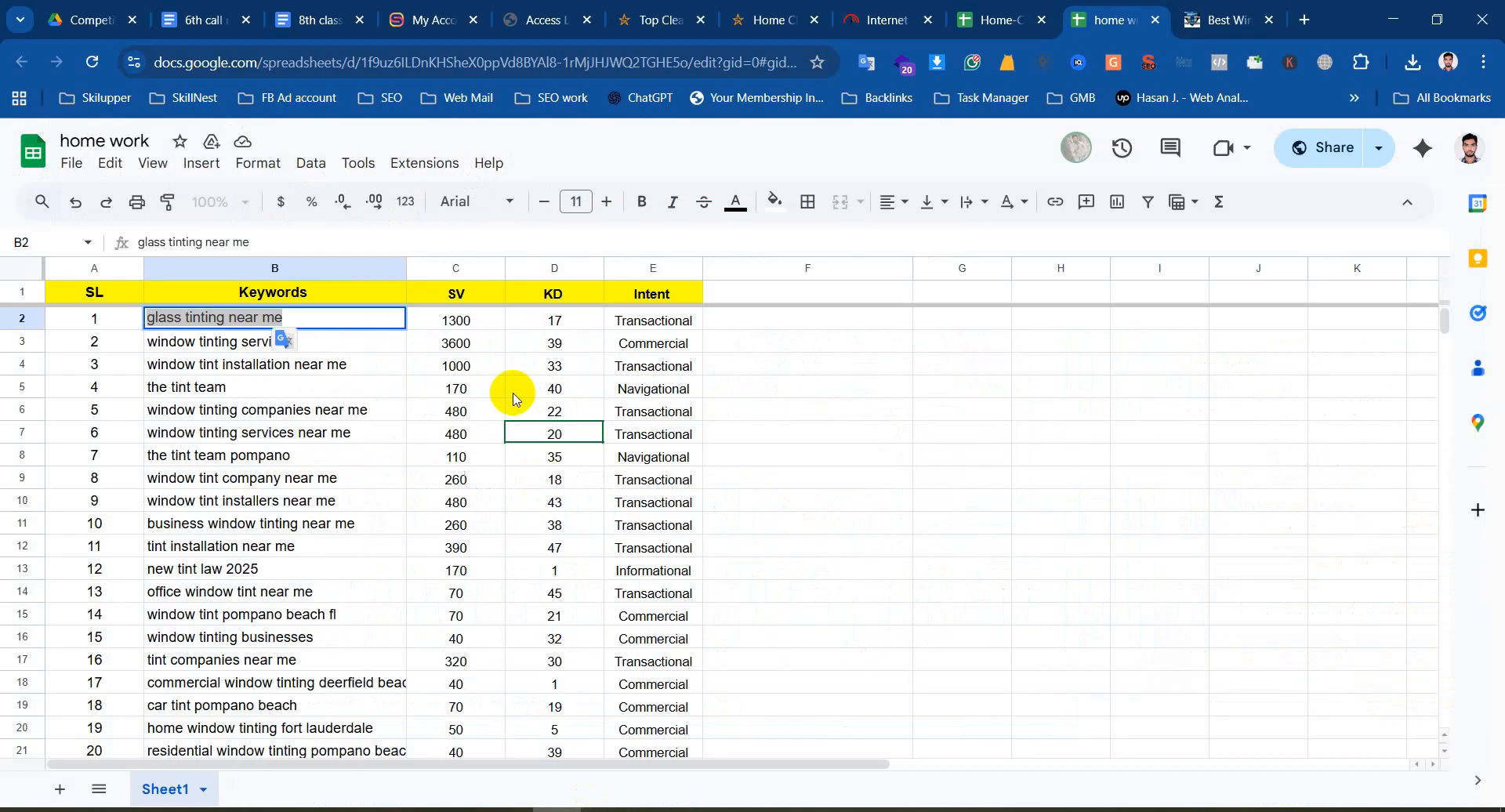
{"action": "left_click", "coordinate": [362, 390]}
{"action": "scroll", "coordinate": [363, 392], "scroll_direction": "down", "scroll_amount": 20}
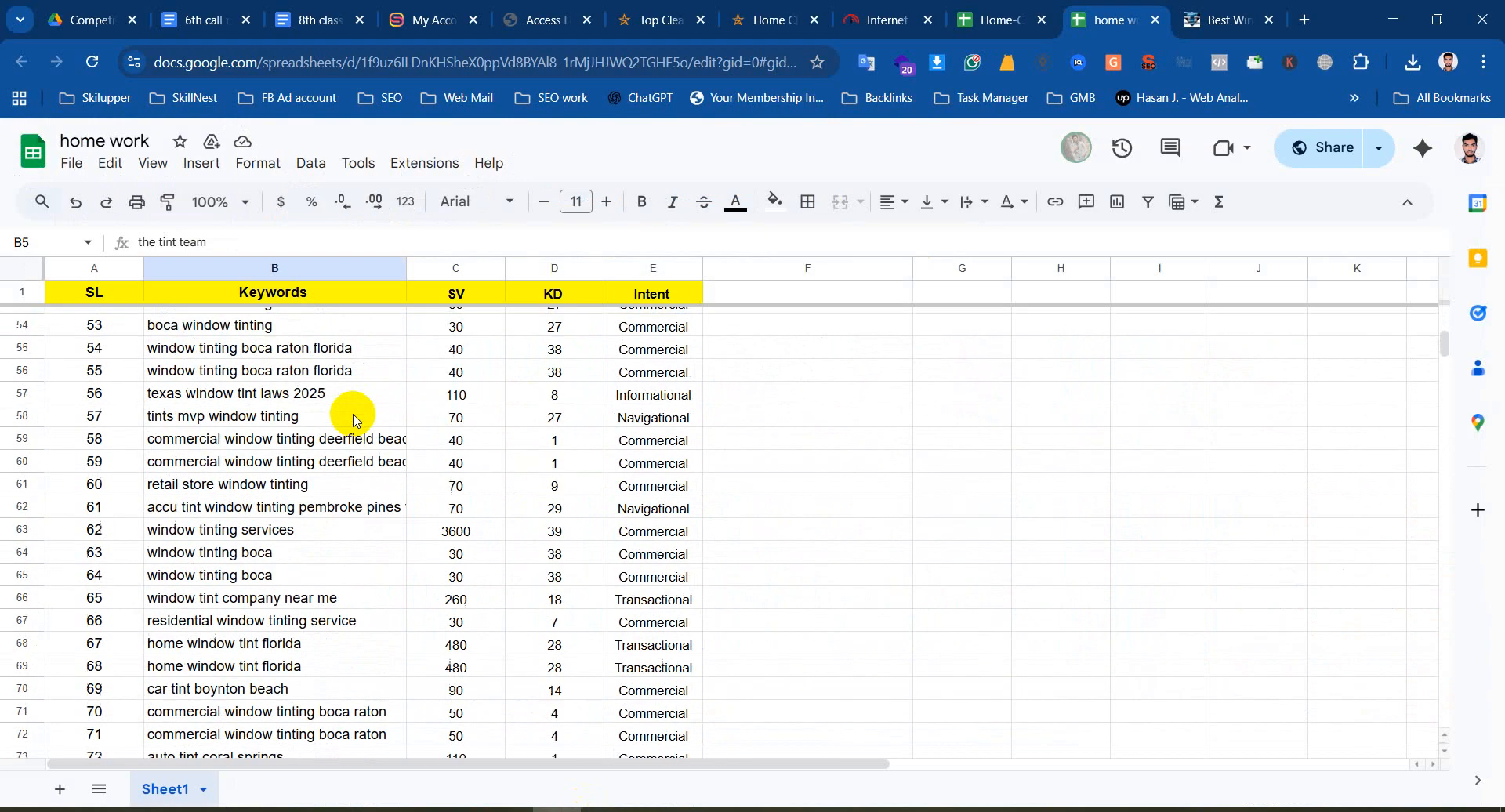
{"action": "scroll", "coordinate": [368, 439], "scroll_direction": "up", "scroll_amount": 10}
{"action": "scroll", "coordinate": [370, 439], "scroll_direction": "up", "scroll_amount": 10}
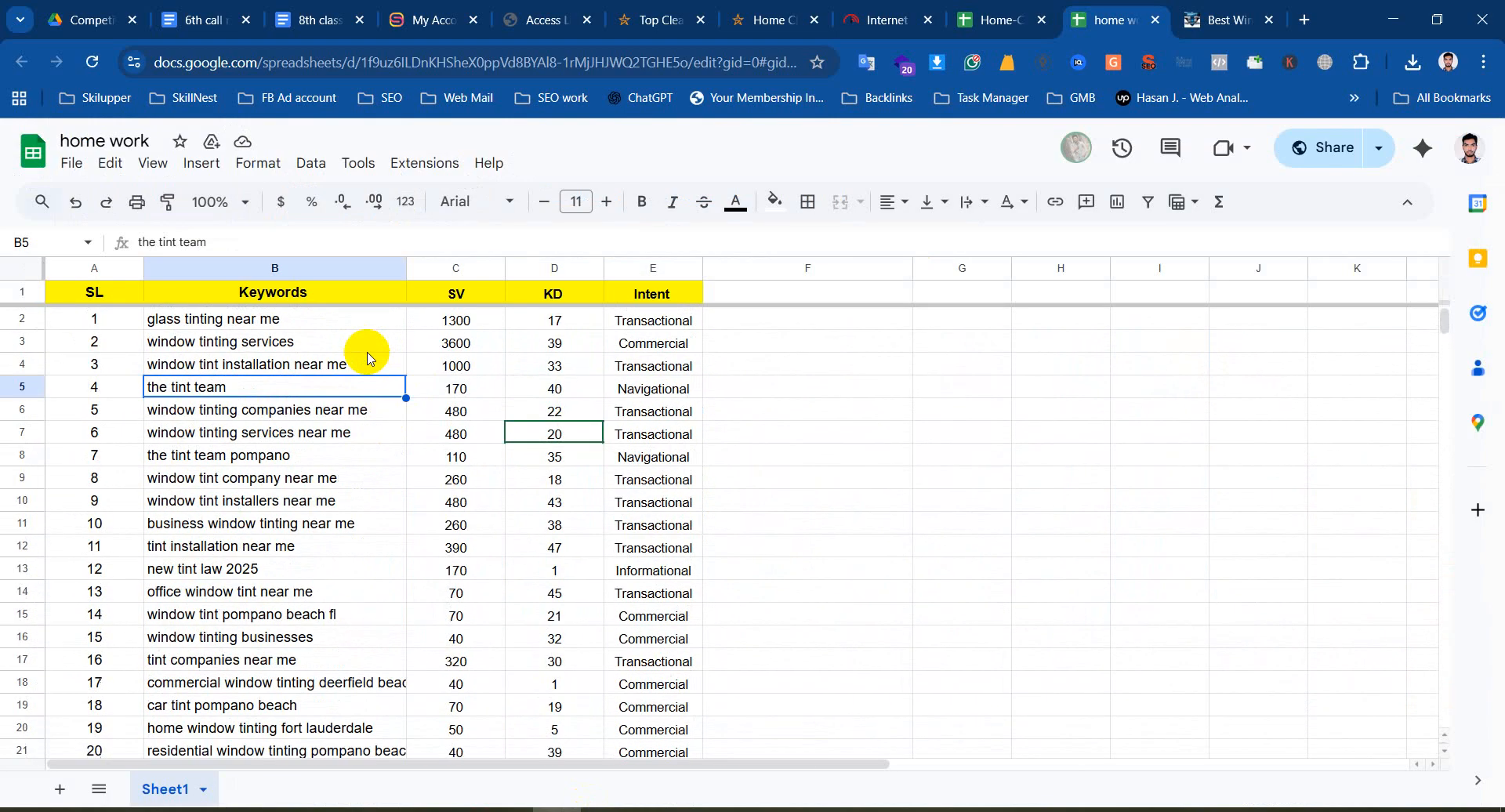
{"action": "left_click_drag", "start_coordinate": [379, 321], "coordinate": [384, 503]}
{"action": "left_click", "coordinate": [710, 367]}
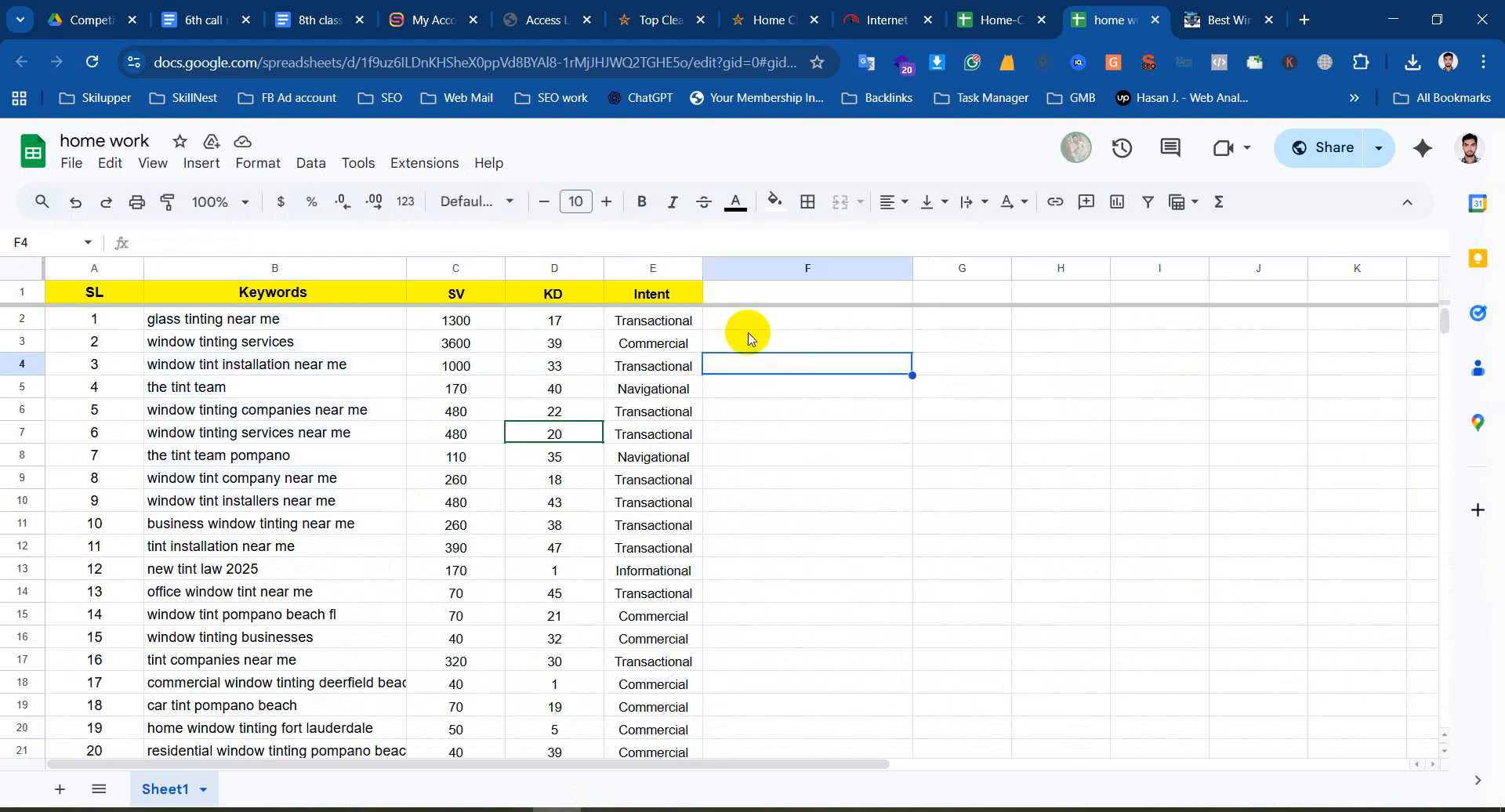
{"action": "left_click_drag", "start_coordinate": [756, 324], "coordinate": [1101, 556]}
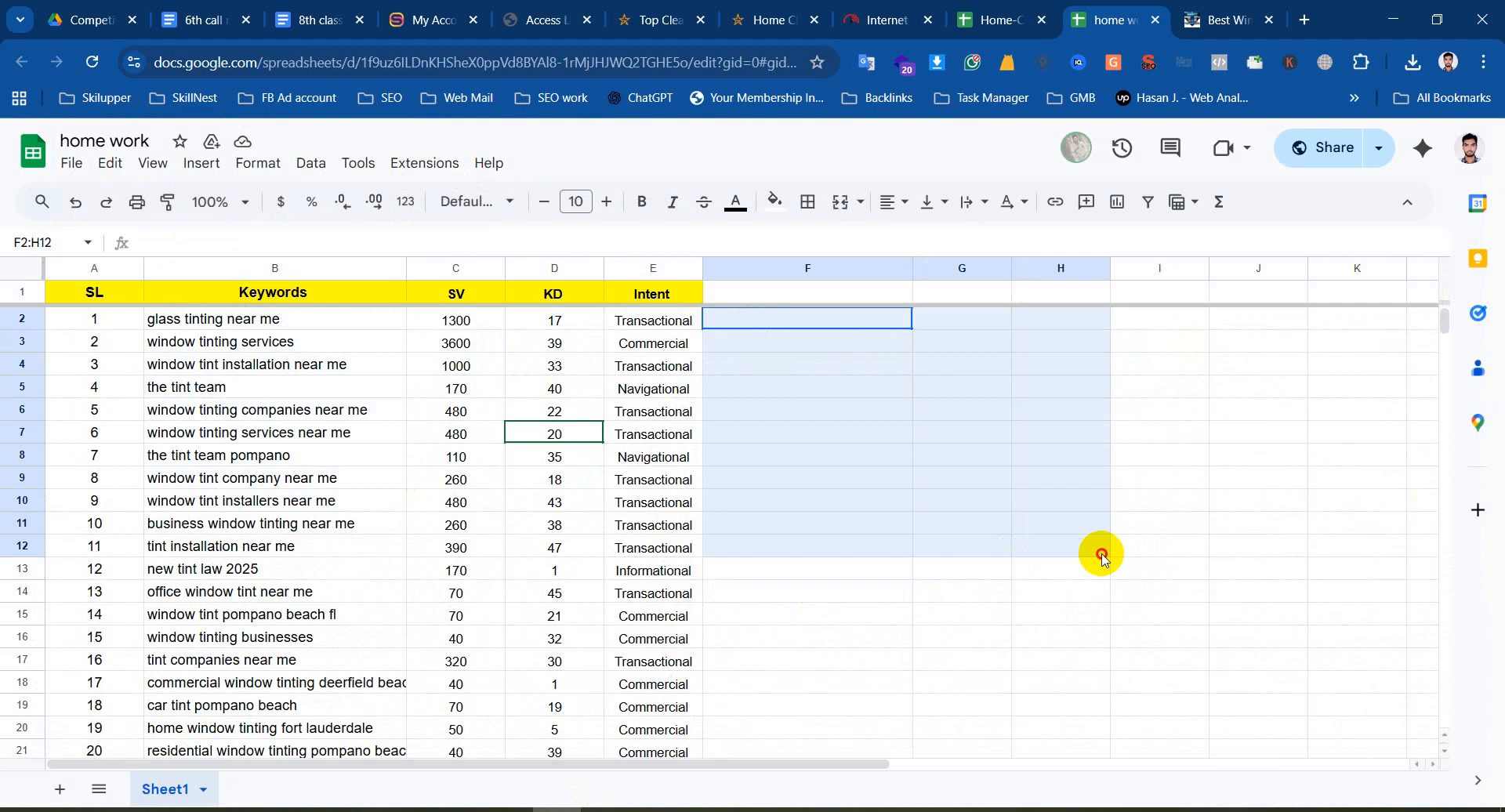
{"action": "left_click", "coordinate": [1103, 552]}
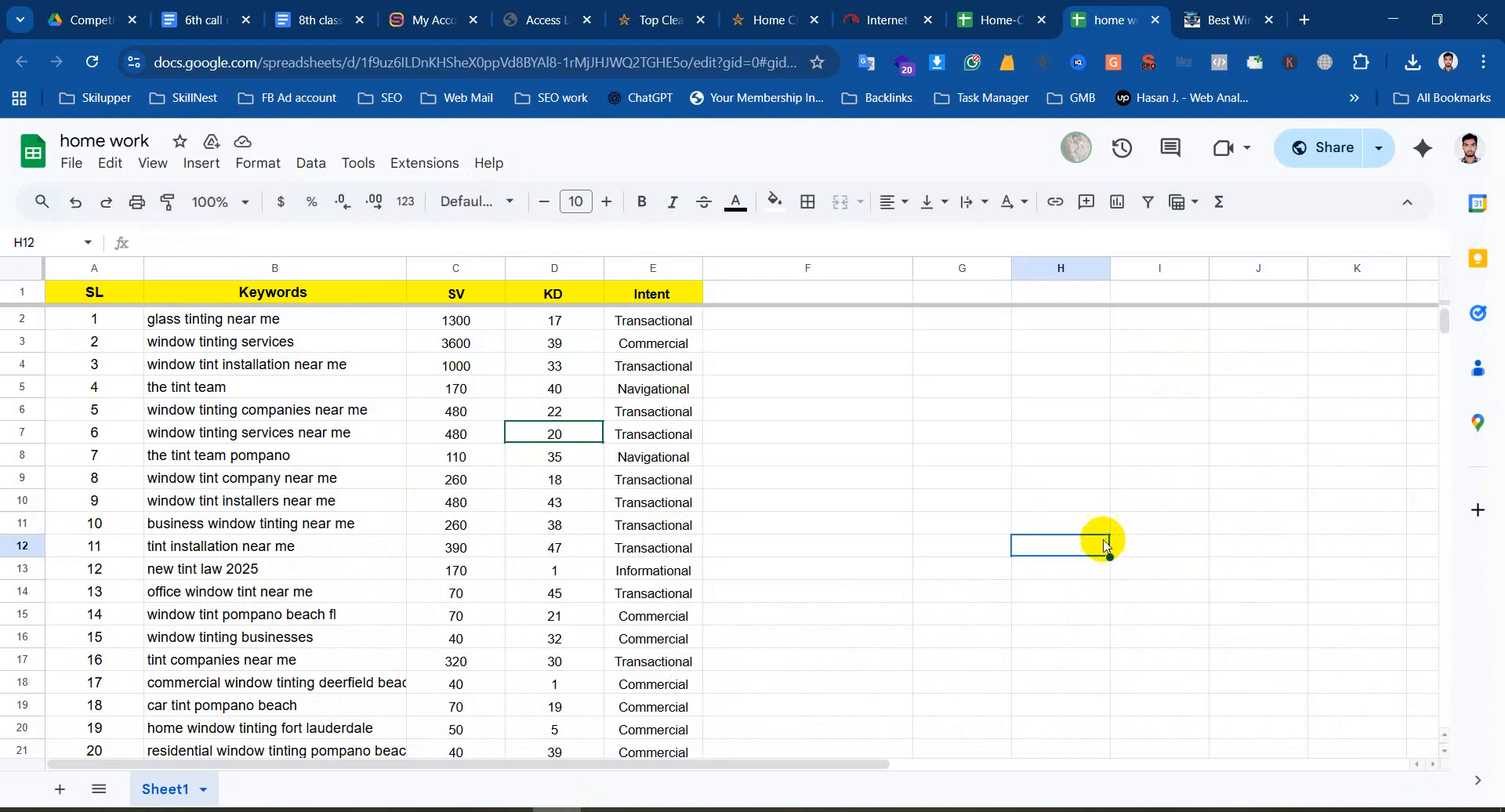
{"action": "left_click", "coordinate": [1130, 473]}
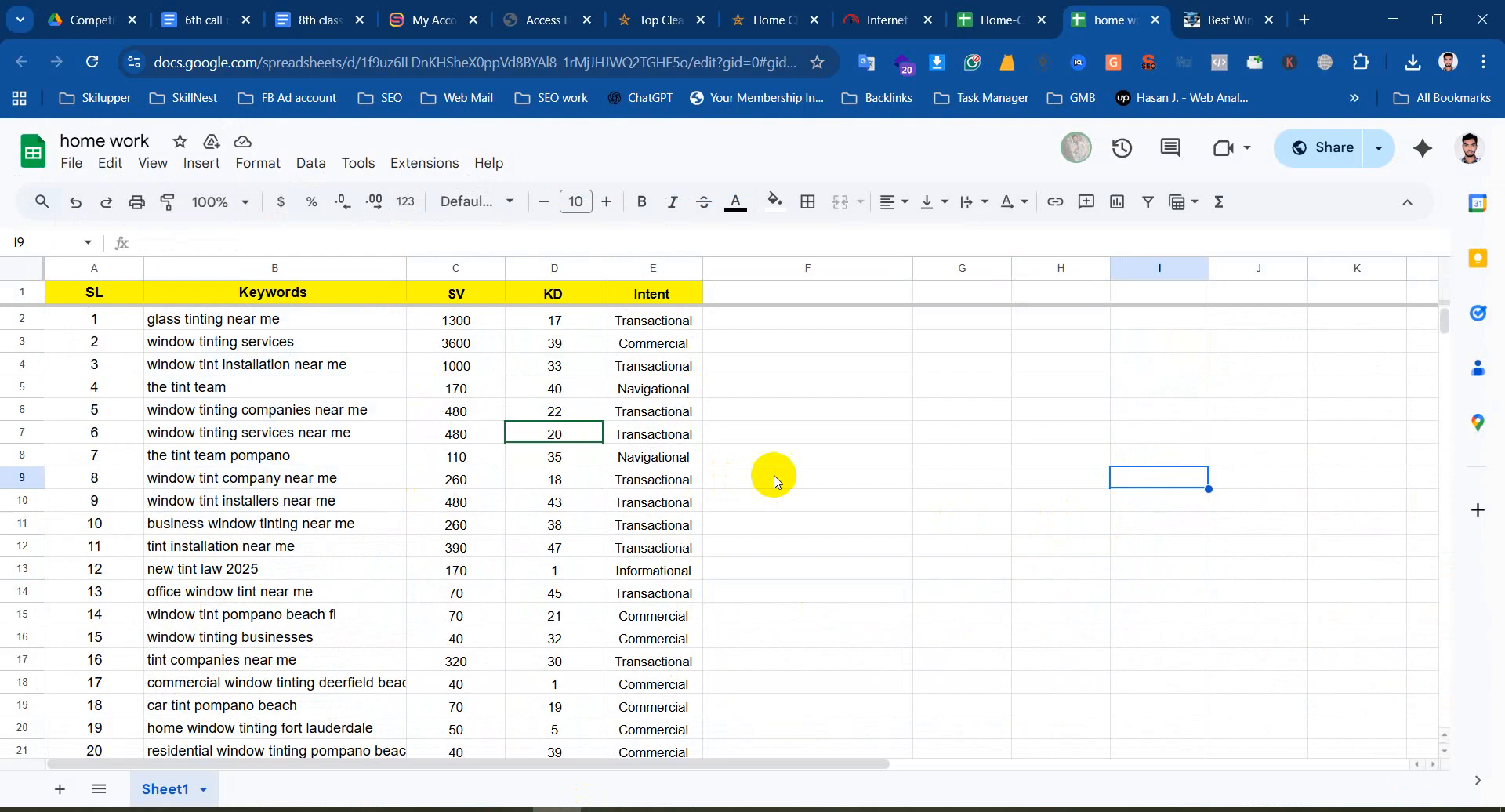
{"action": "scroll", "coordinate": [774, 476], "scroll_direction": "down", "scroll_amount": 2}
{"action": "scroll", "coordinate": [773, 476], "scroll_direction": "up", "scroll_amount": 2}
{"action": "left_click", "coordinate": [742, 324]}
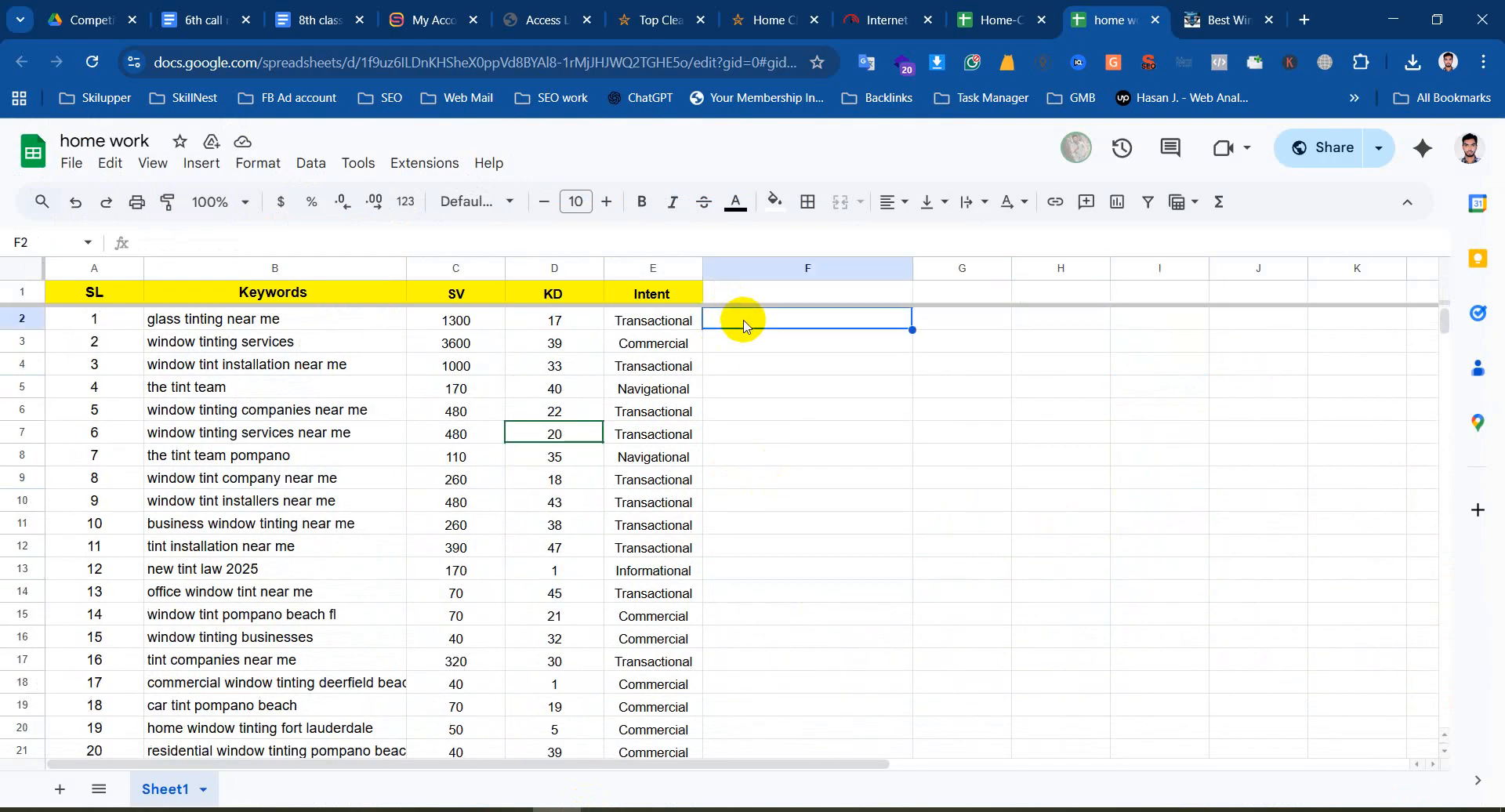
{"action": "left_click", "coordinate": [958, 317]}
{"action": "left_click", "coordinate": [862, 323]}
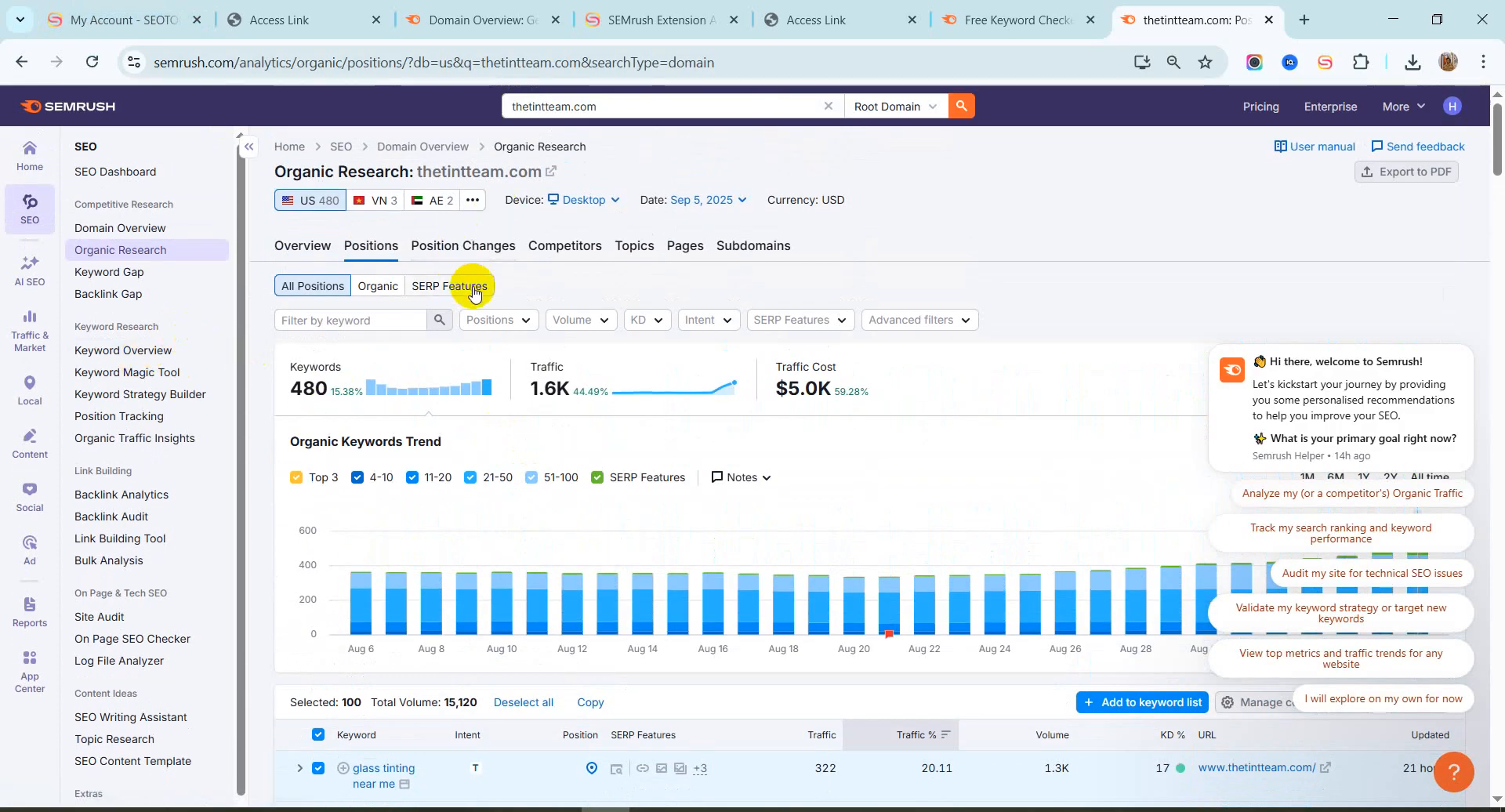
Switch to Semrush, open the organic competitors report for thetintteam.com, dismiss the helper messages and bring up the competitor list
{"action": "left_click", "coordinate": [571, 251]}
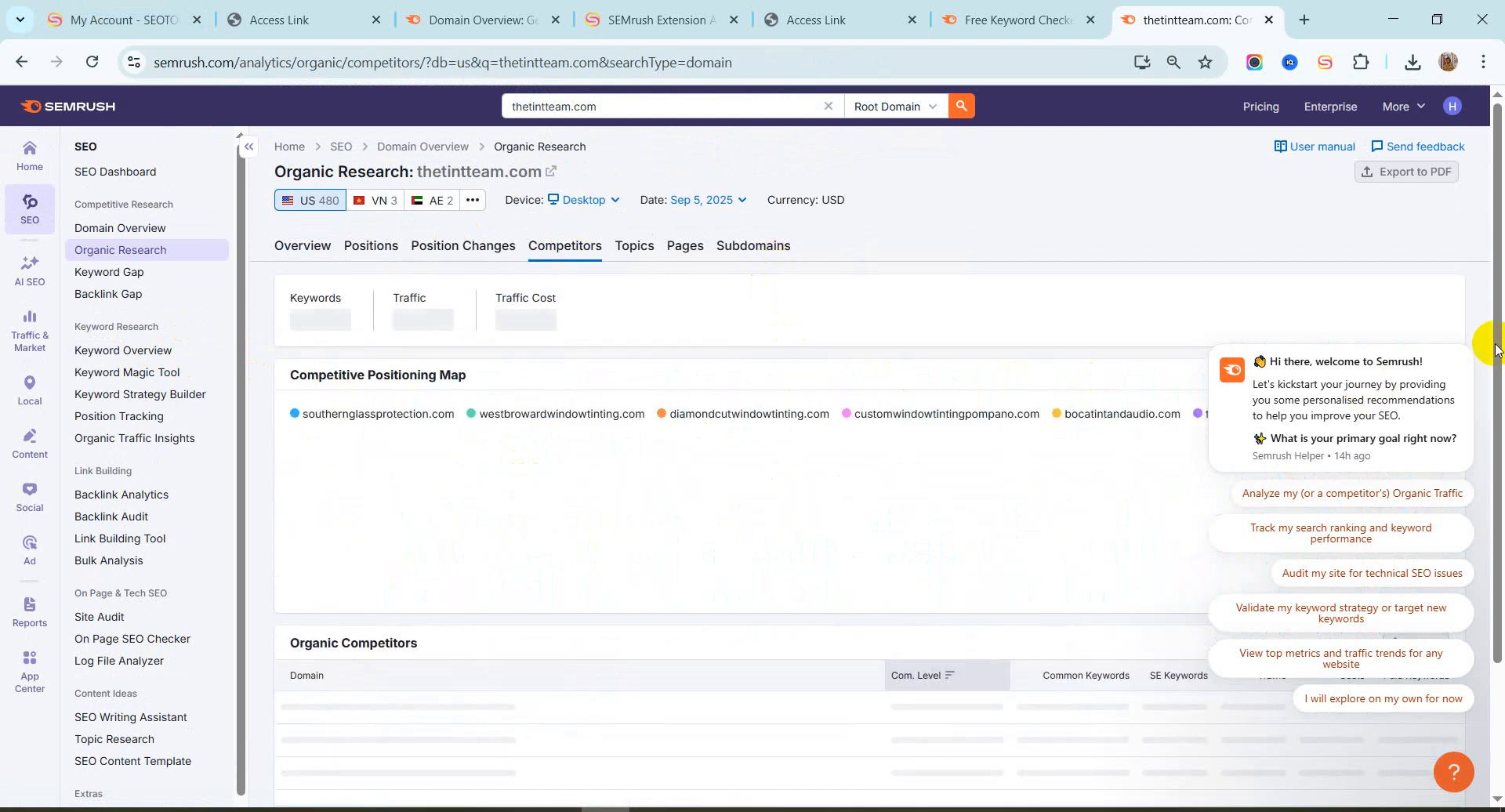
{"action": "left_click", "coordinate": [1466, 362]}
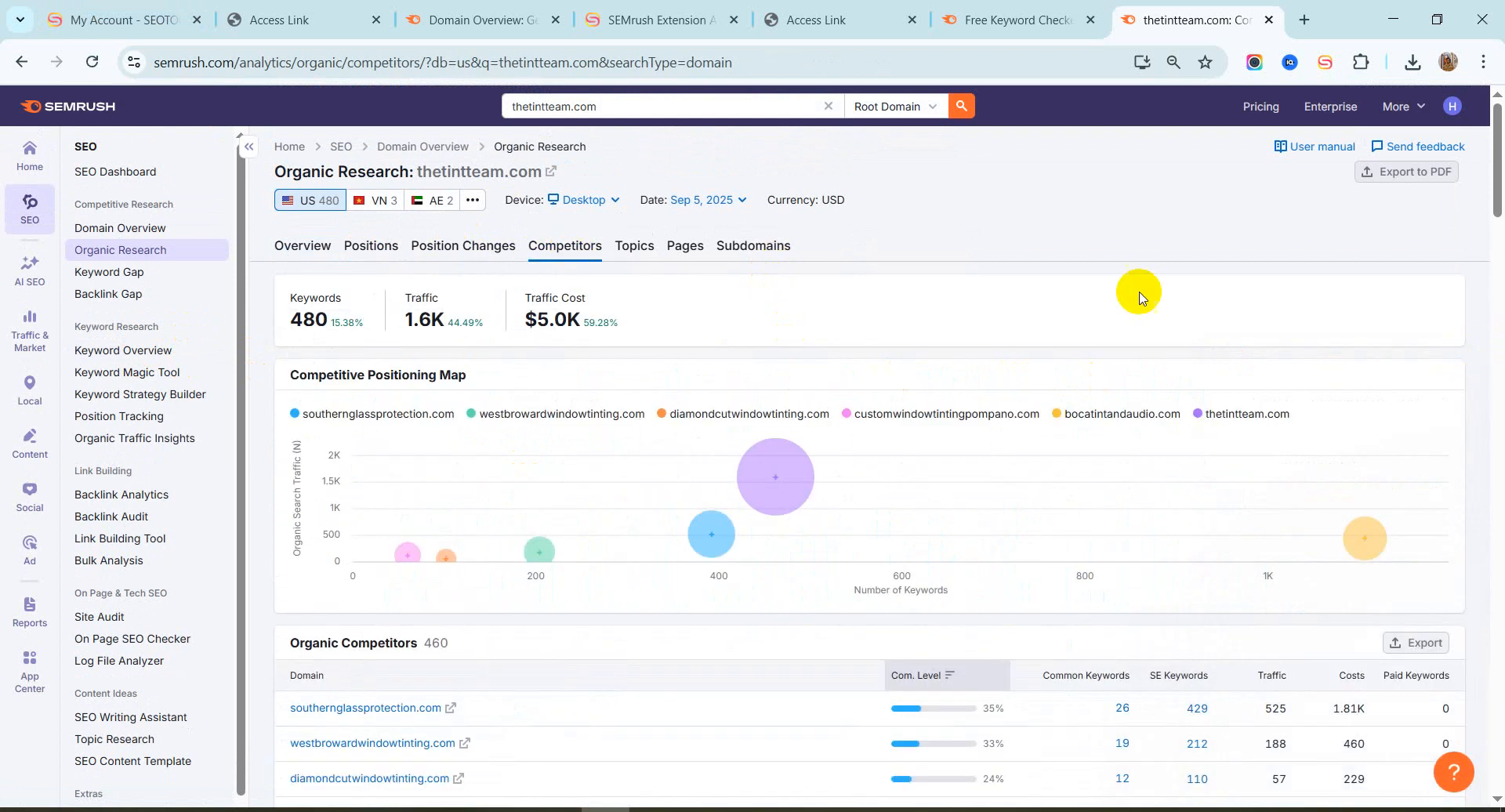
{"action": "scroll", "coordinate": [570, 464], "scroll_direction": "down", "scroll_amount": 2}
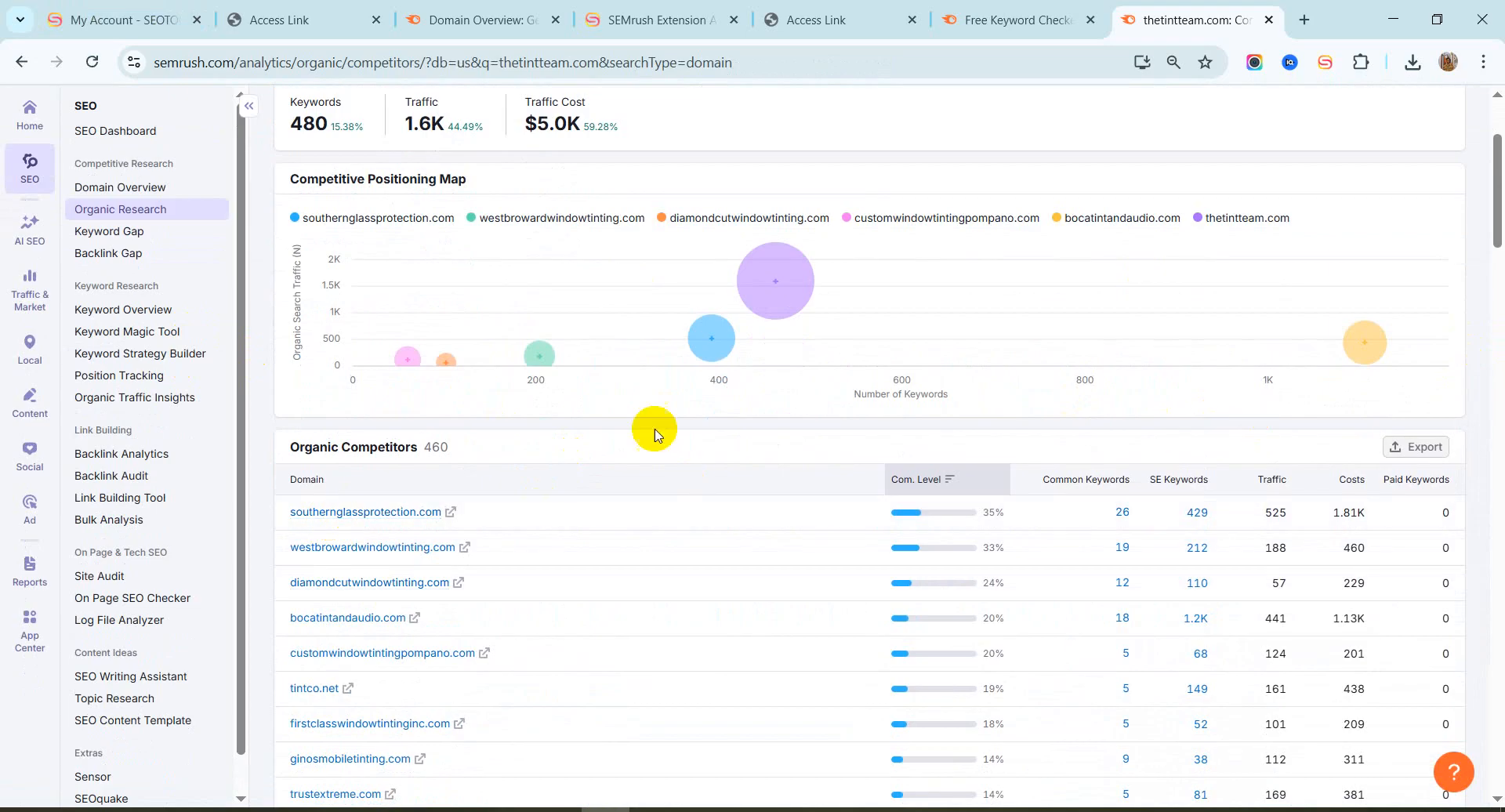
Export all of thetintteam.com's organic competitors as an Excel file and open the downloaded workbook
{"action": "left_click", "coordinate": [1406, 448]}
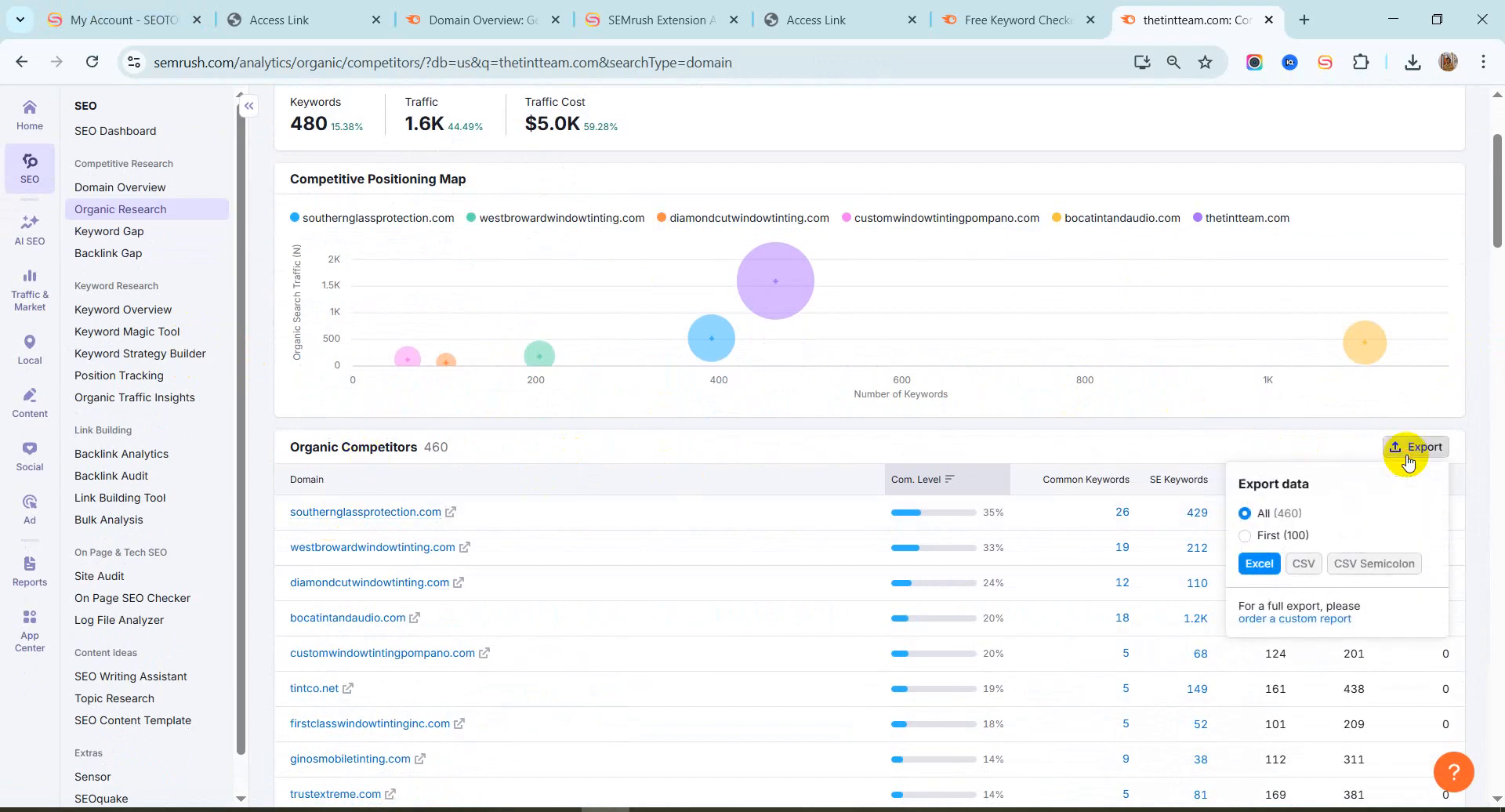
{"action": "left_click", "coordinate": [1259, 564]}
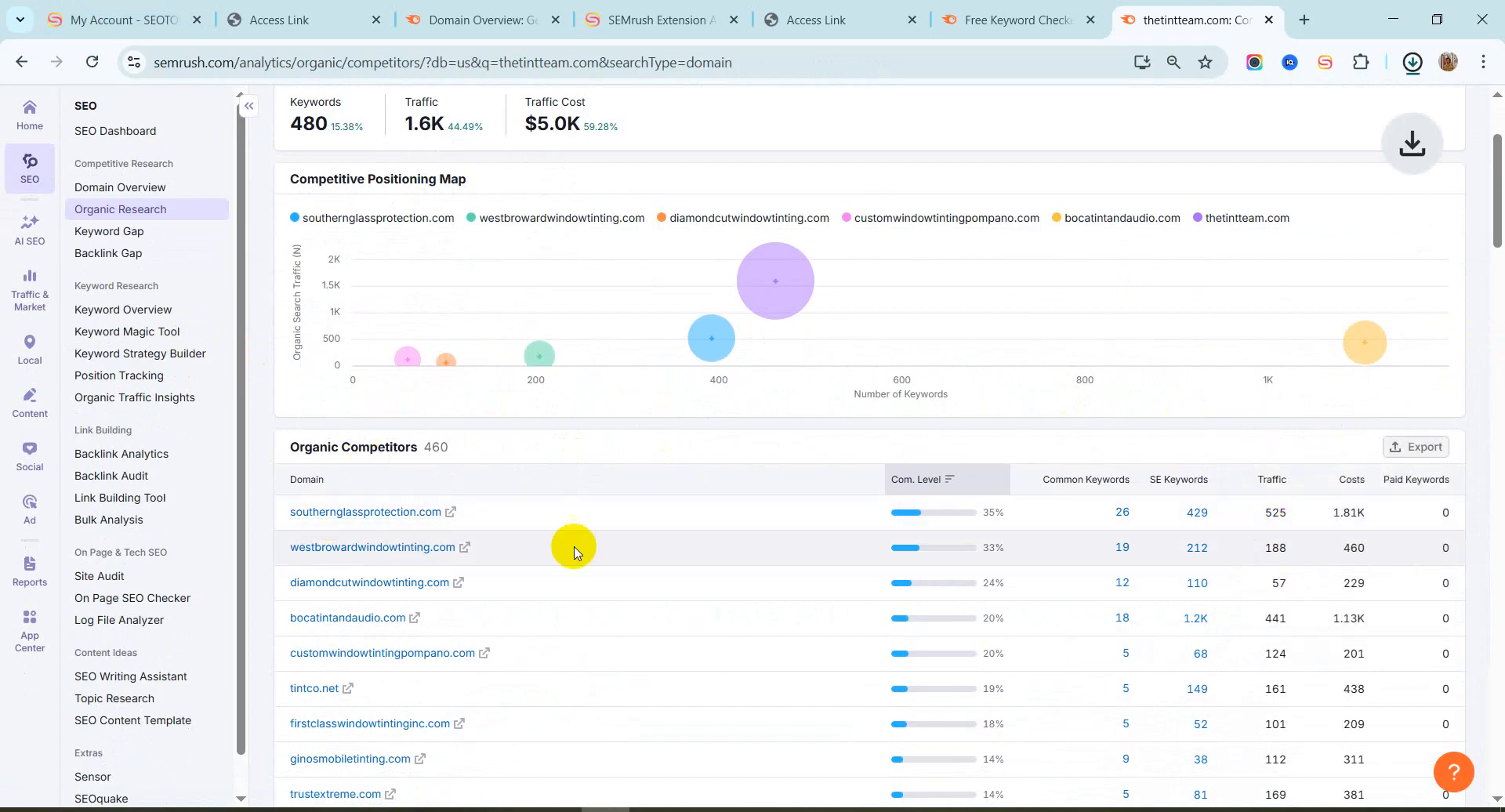
{"action": "scroll", "coordinate": [619, 500], "scroll_direction": "up", "scroll_amount": 3}
{"action": "mouse_move", "coordinate": [31, 325]}
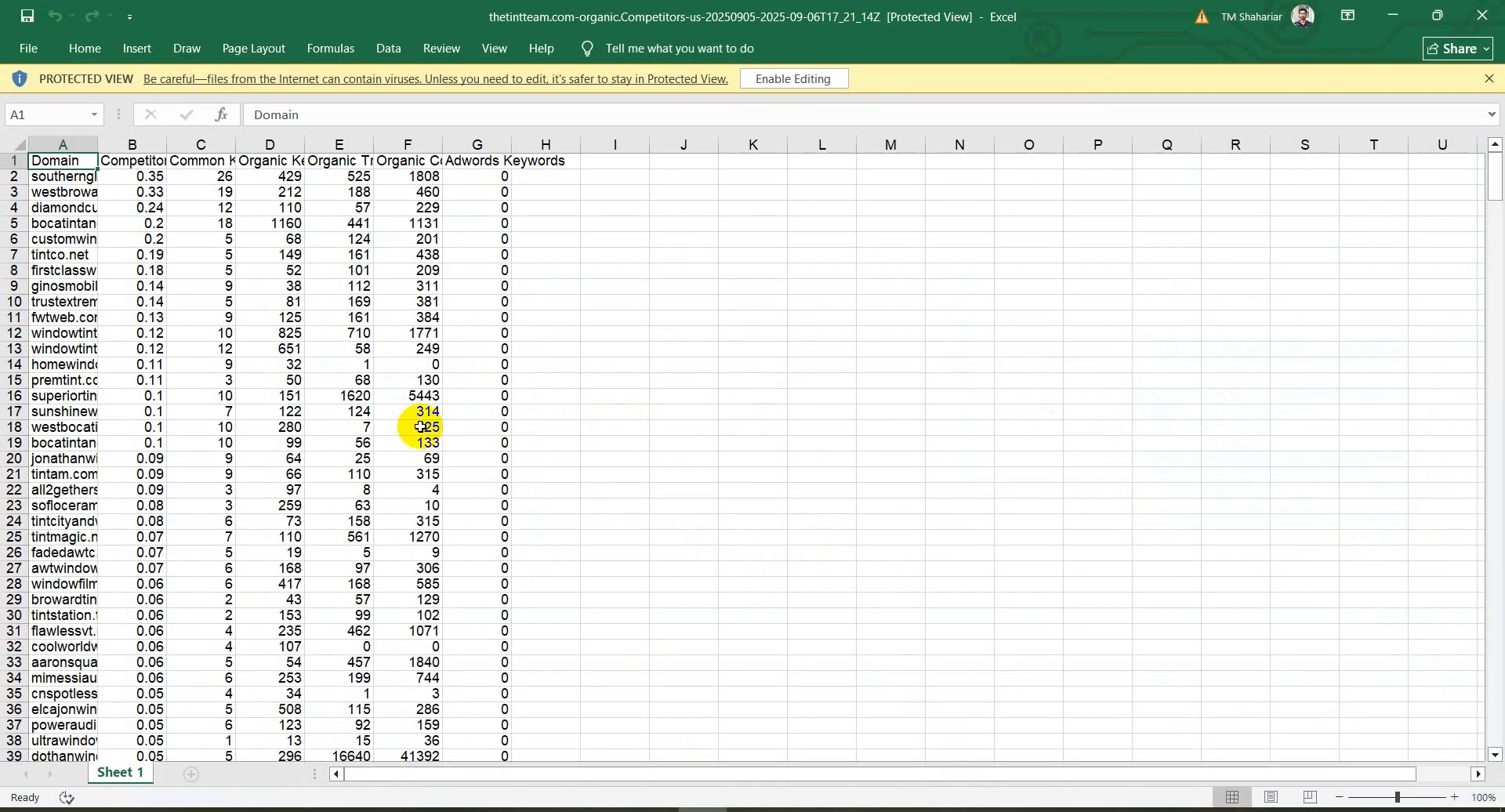
Enable editing in the exported competitors workbook and copy its whole table, A1:G461
{"action": "left_click_drag", "start_coordinate": [100, 152], "coordinate": [214, 149]}
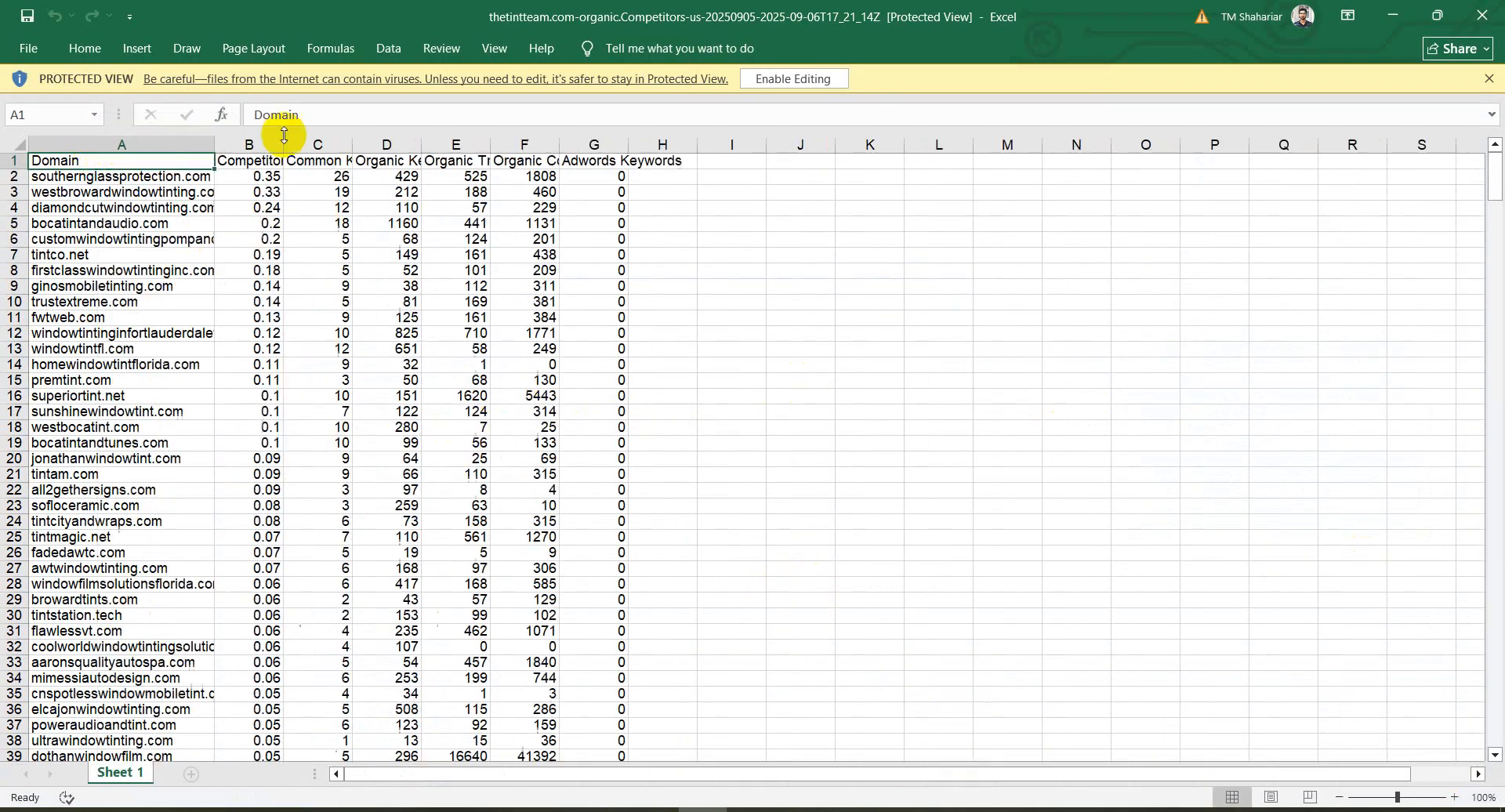
{"action": "left_click", "coordinate": [793, 79]}
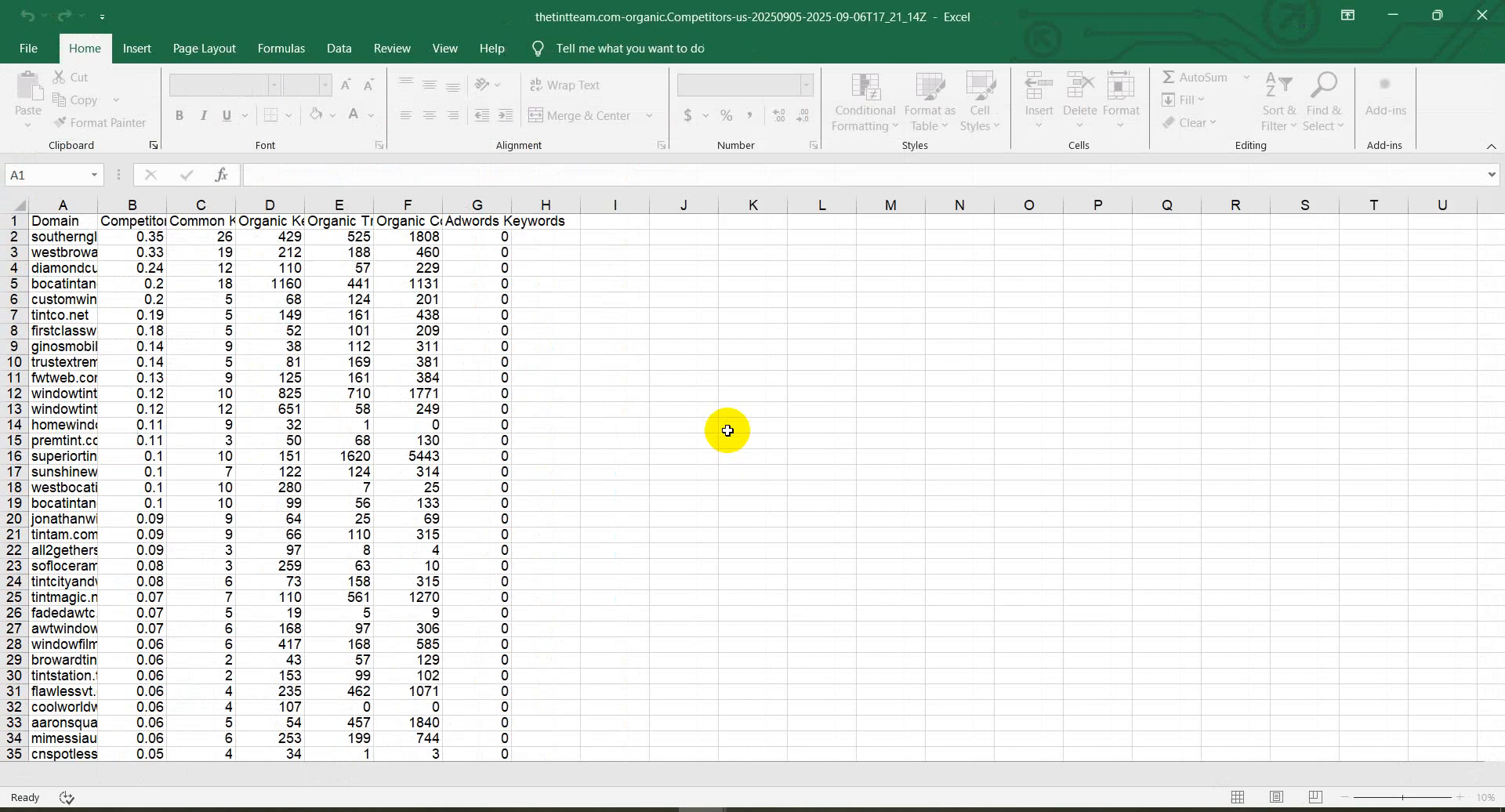
{"action": "key", "text": "ctrl+shift+End"}
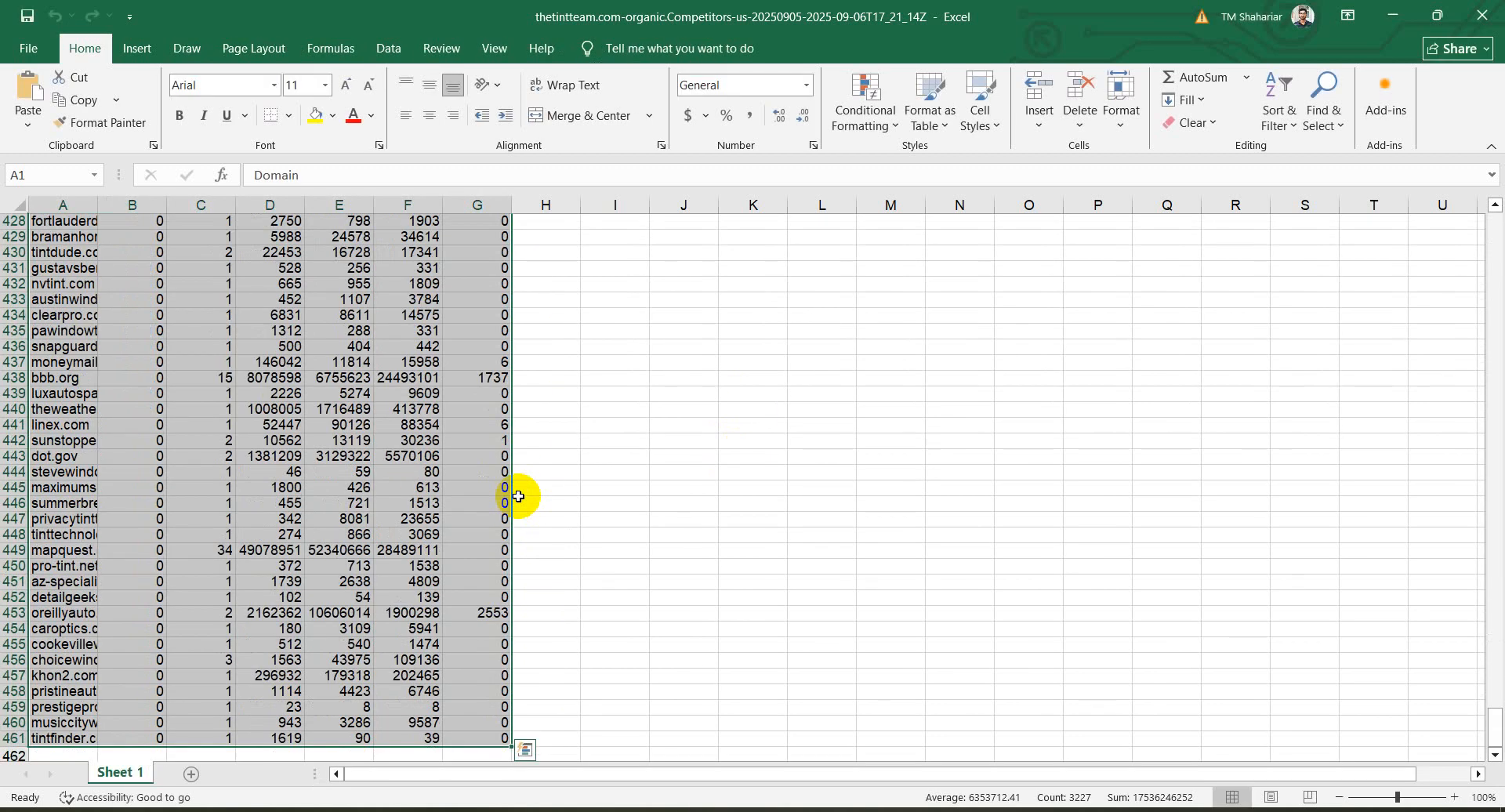
{"action": "key", "text": "ctrl+c"}
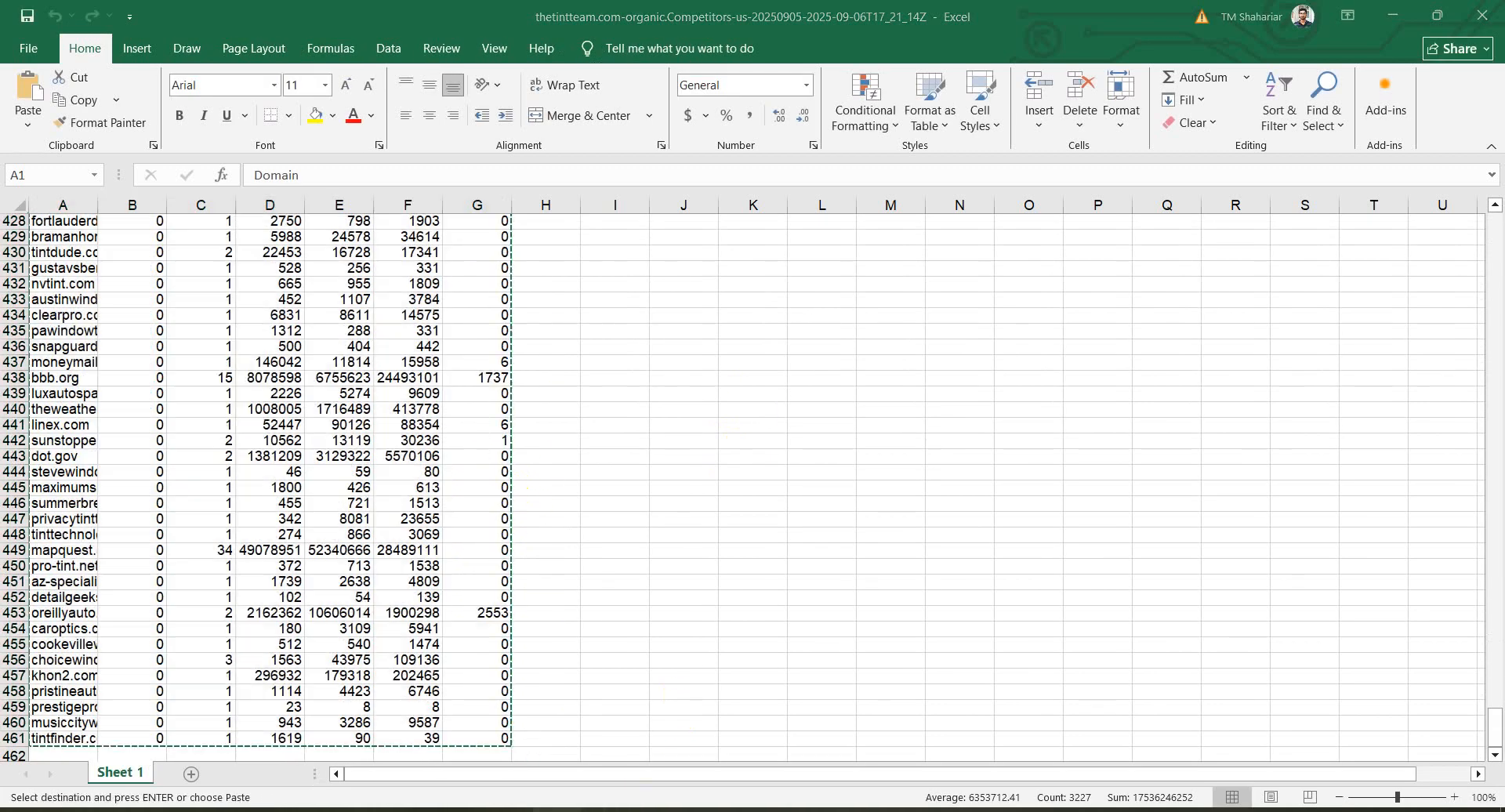
Switch to the Home-Cleaning-Service spreadsheet in Google Sheets, clear all its data and paste the copied competitor table in its place
{"action": "key", "text": "alt+Tab"}
{"action": "left_click", "coordinate": [985, 19]}
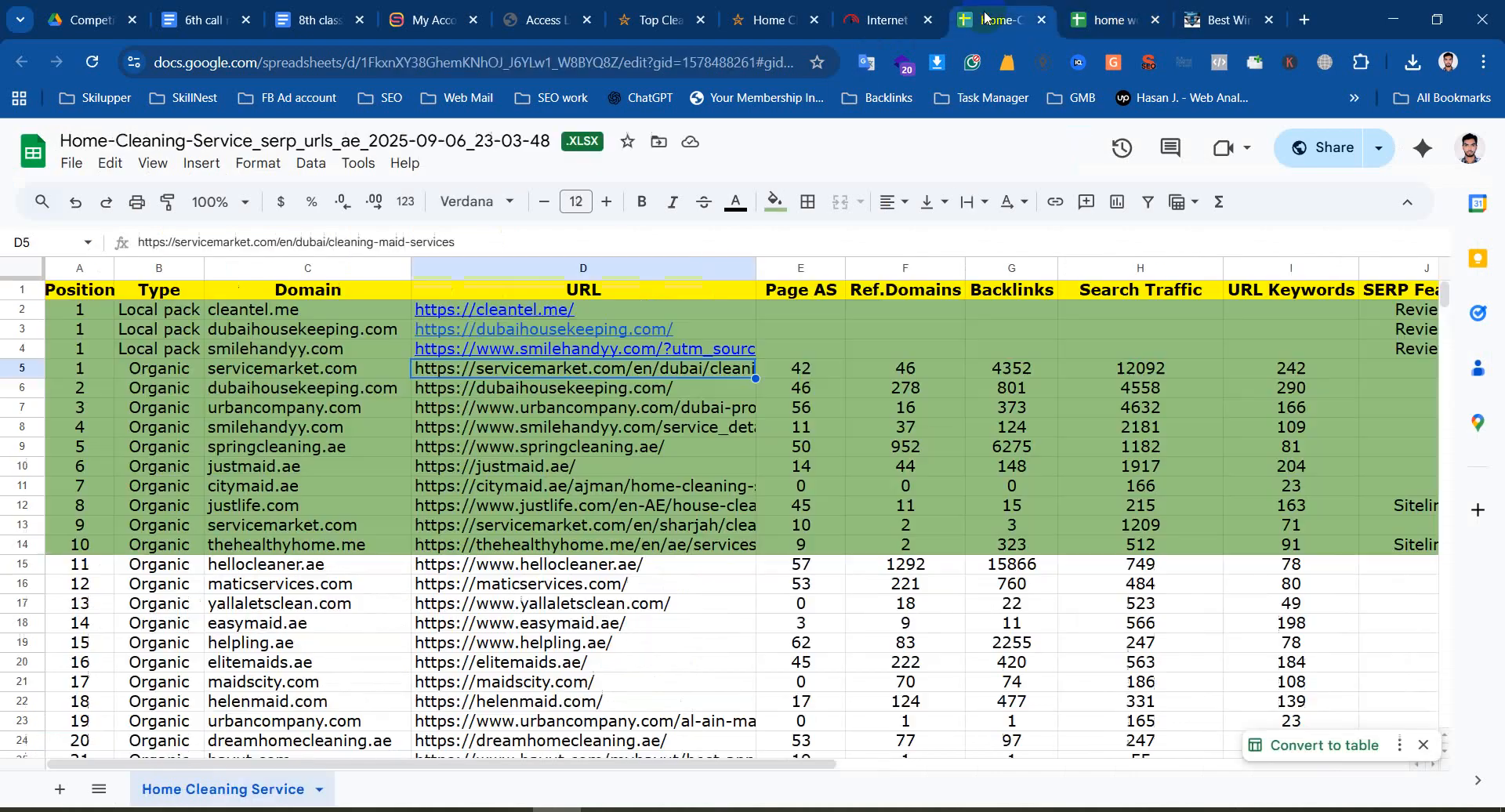
{"action": "left_click", "coordinate": [291, 468]}
{"action": "key", "text": "ctrl+a"}
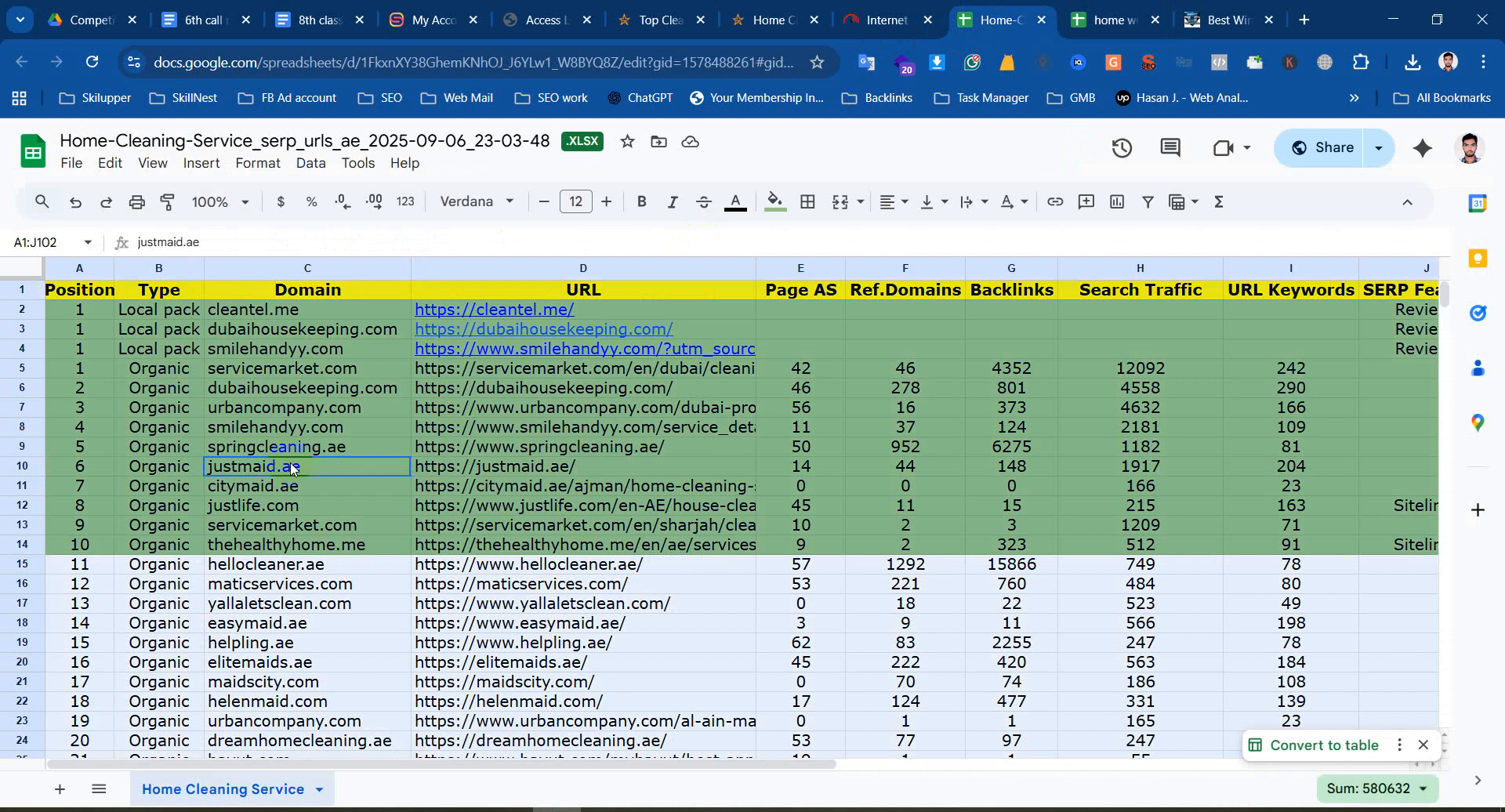
{"action": "key", "text": "Delete"}
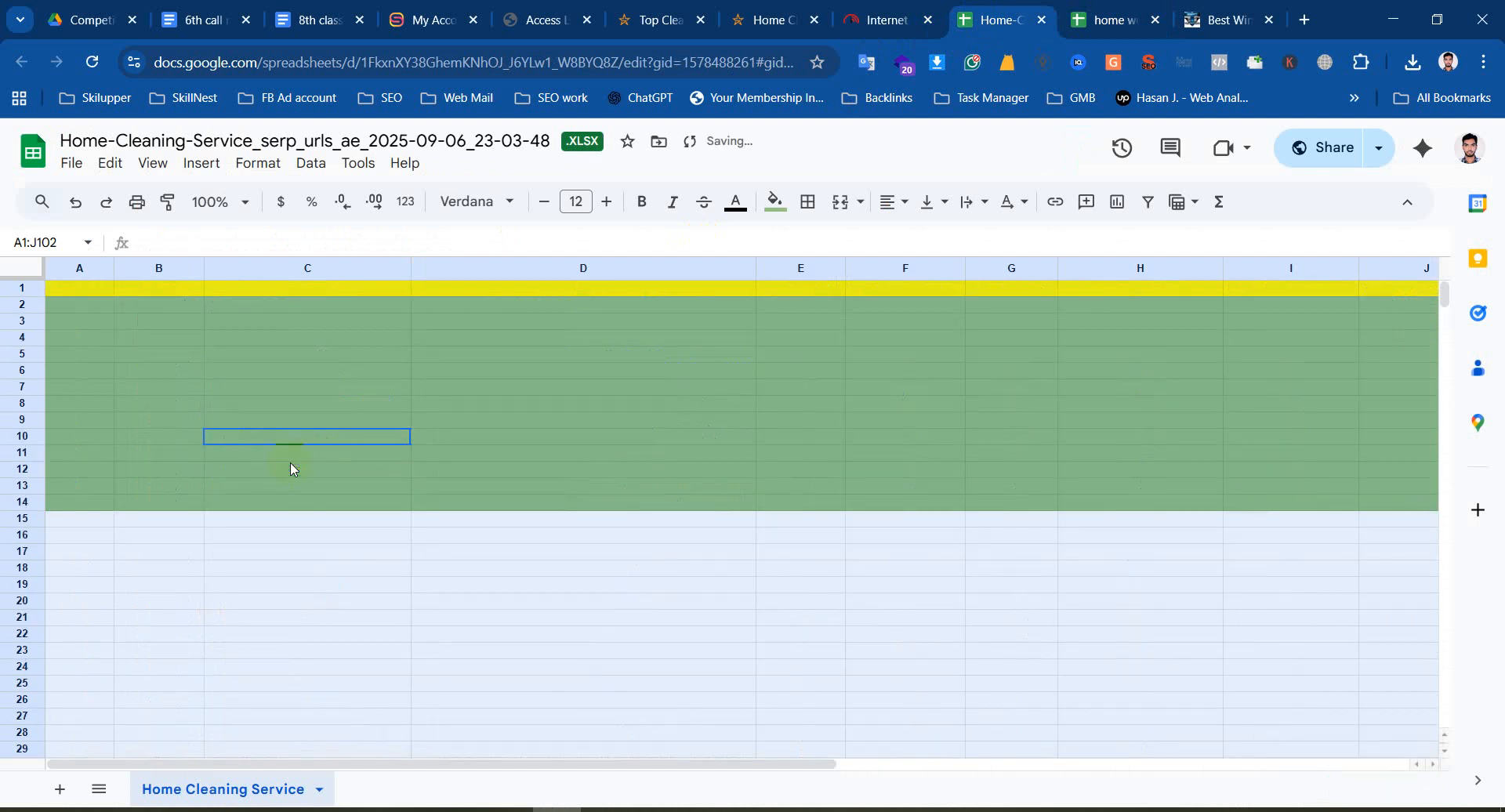
{"action": "key", "text": "ctrl+v"}
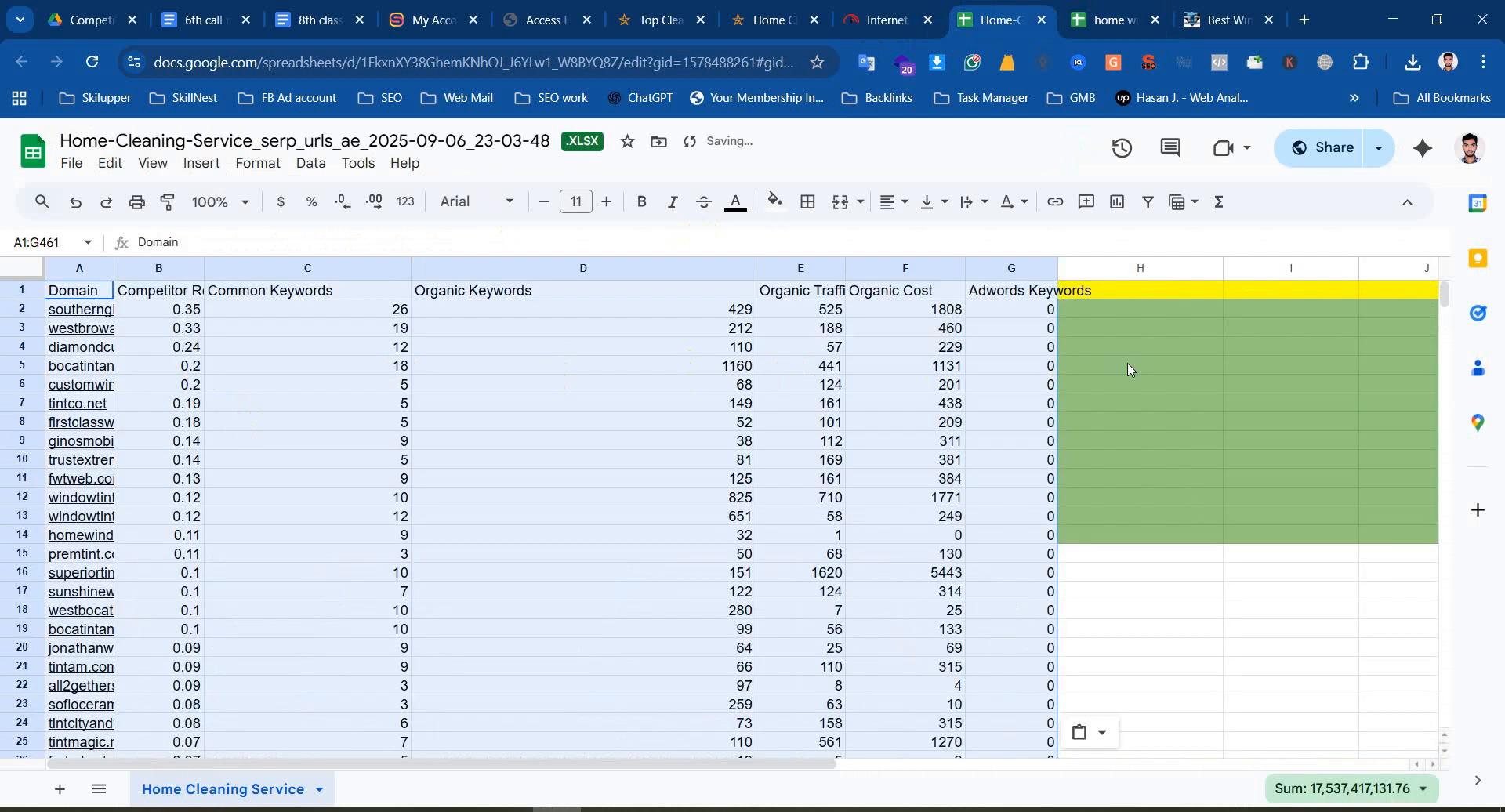
Replace the leftover yellow and green fill in the empty columns H to J with white
{"action": "left_click", "coordinate": [1130, 369]}
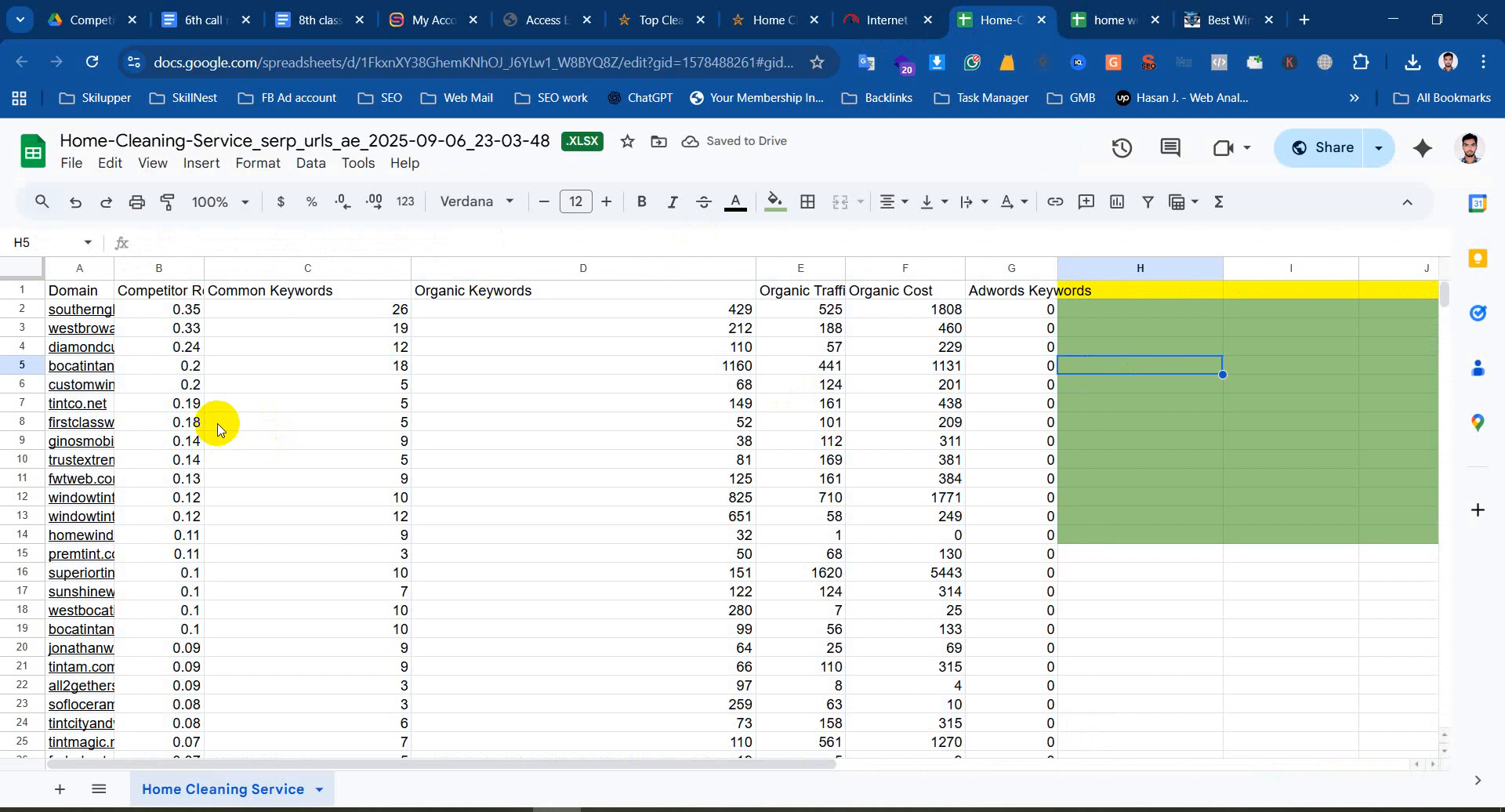
{"action": "left_click", "coordinate": [1132, 348]}
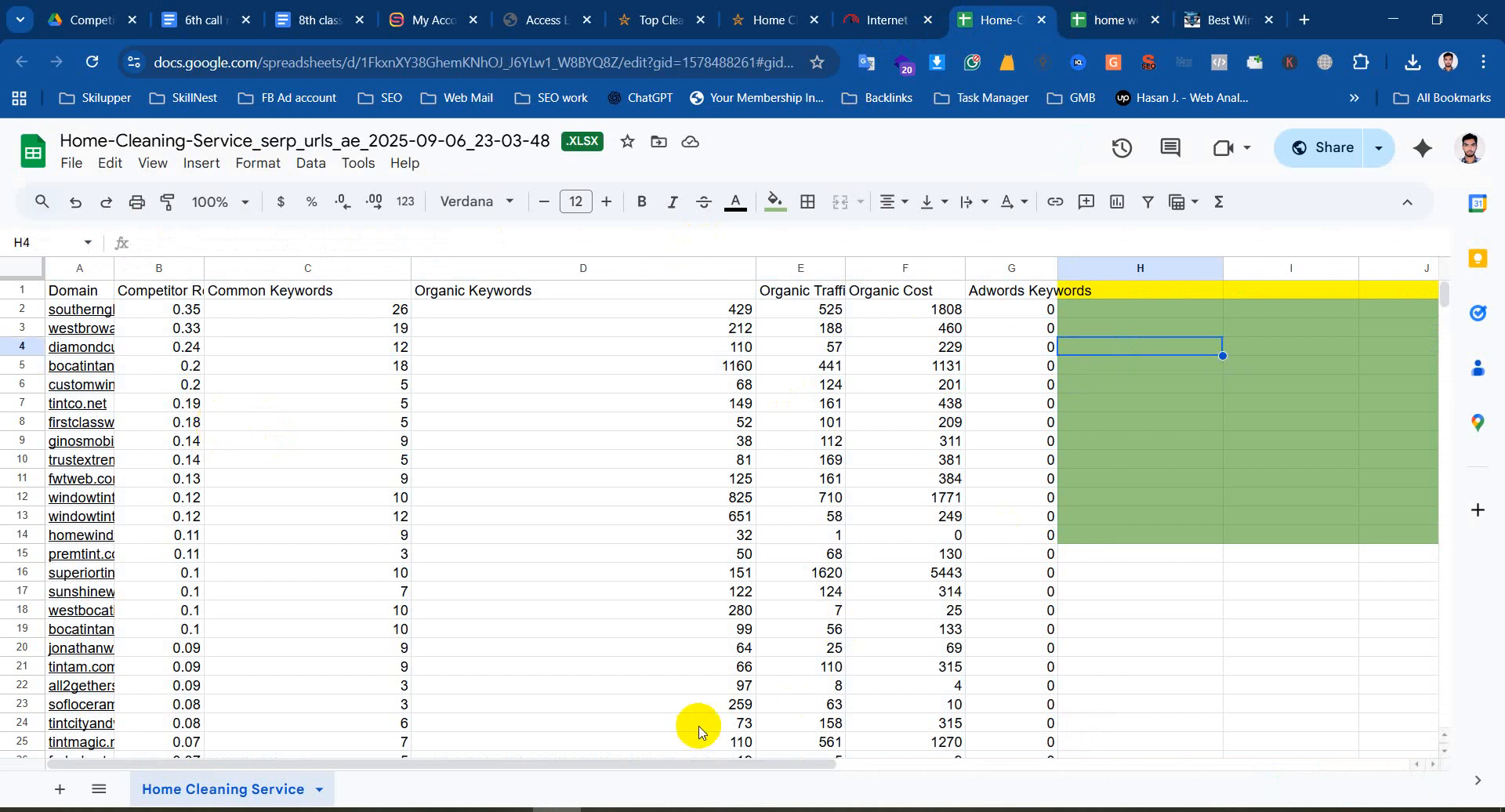
{"action": "left_click_drag", "start_coordinate": [702, 768], "coordinate": [840, 748]}
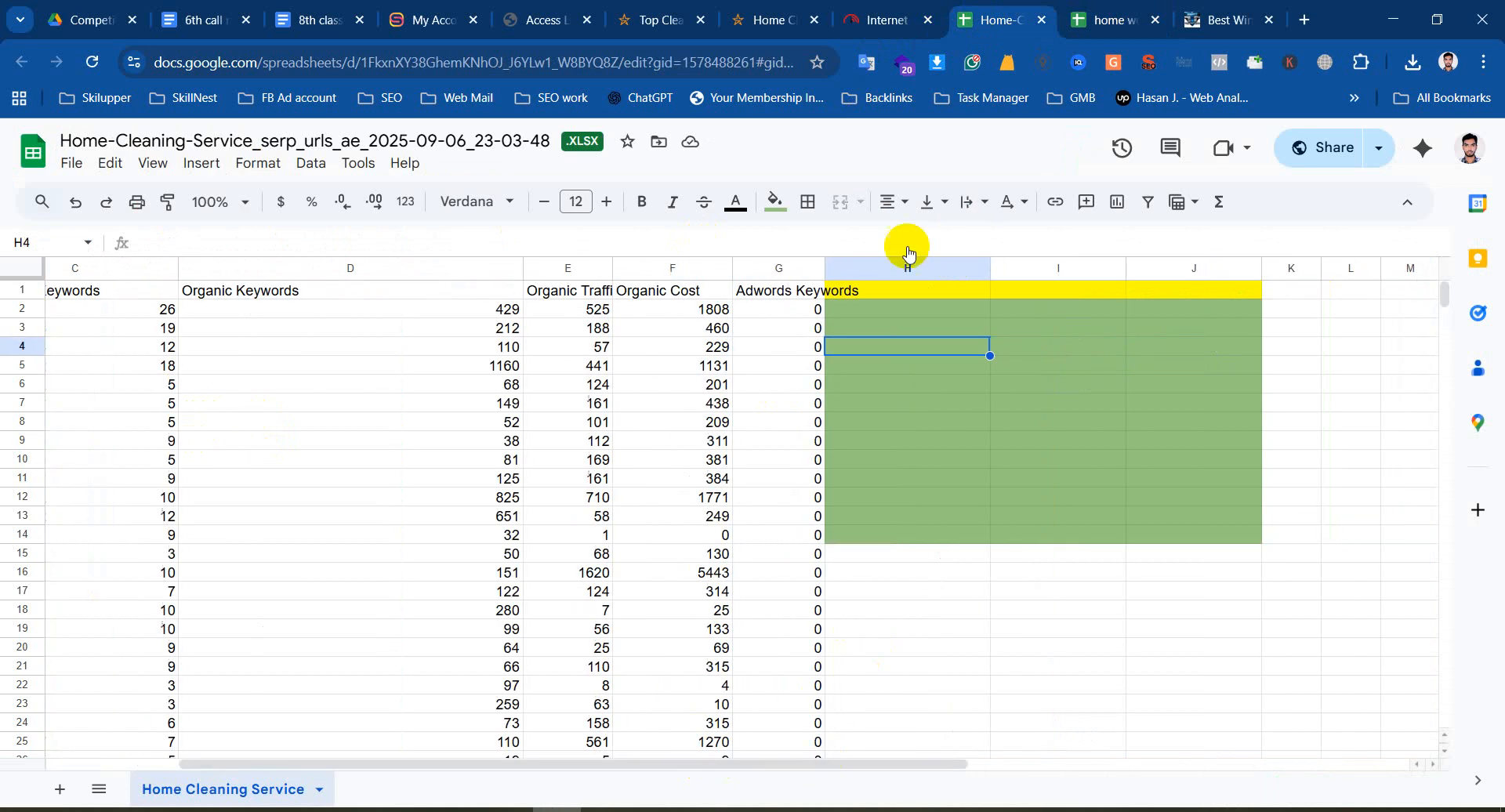
{"action": "left_click_drag", "start_coordinate": [916, 258], "coordinate": [1254, 329]}
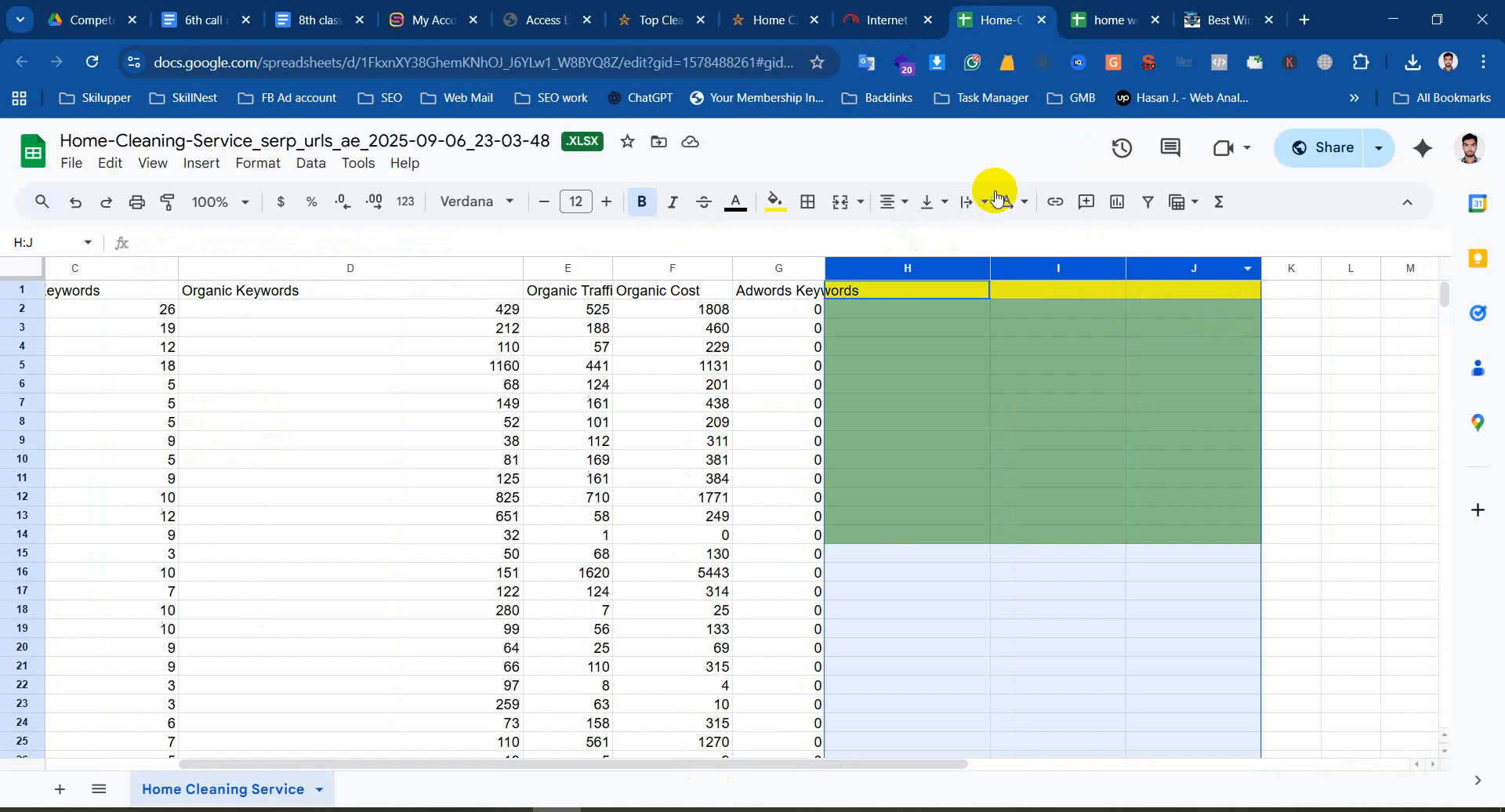
{"action": "left_click", "coordinate": [780, 203]}
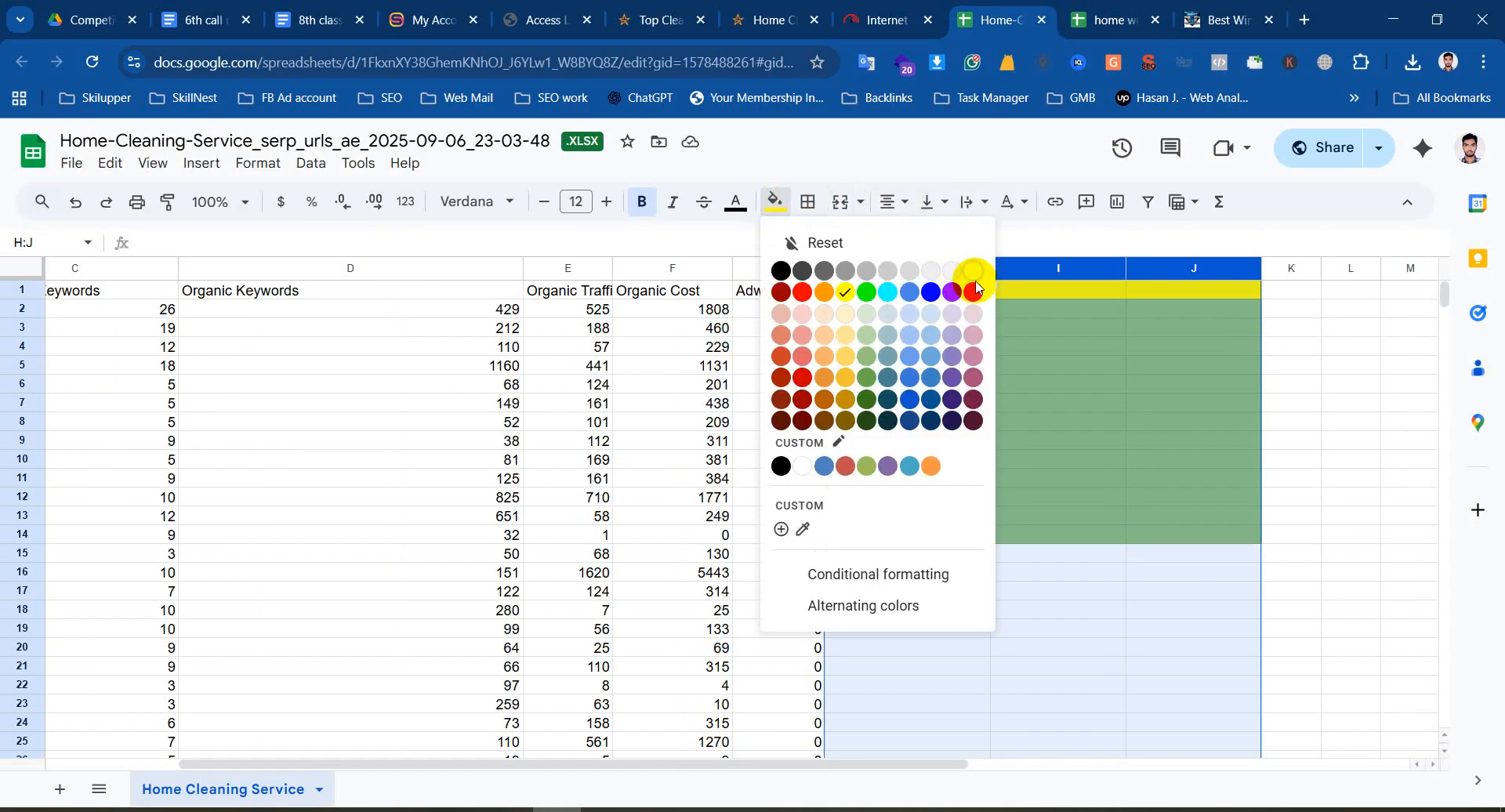
{"action": "left_click", "coordinate": [973, 272]}
{"action": "left_click_drag", "start_coordinate": [732, 765], "coordinate": [252, 753]}
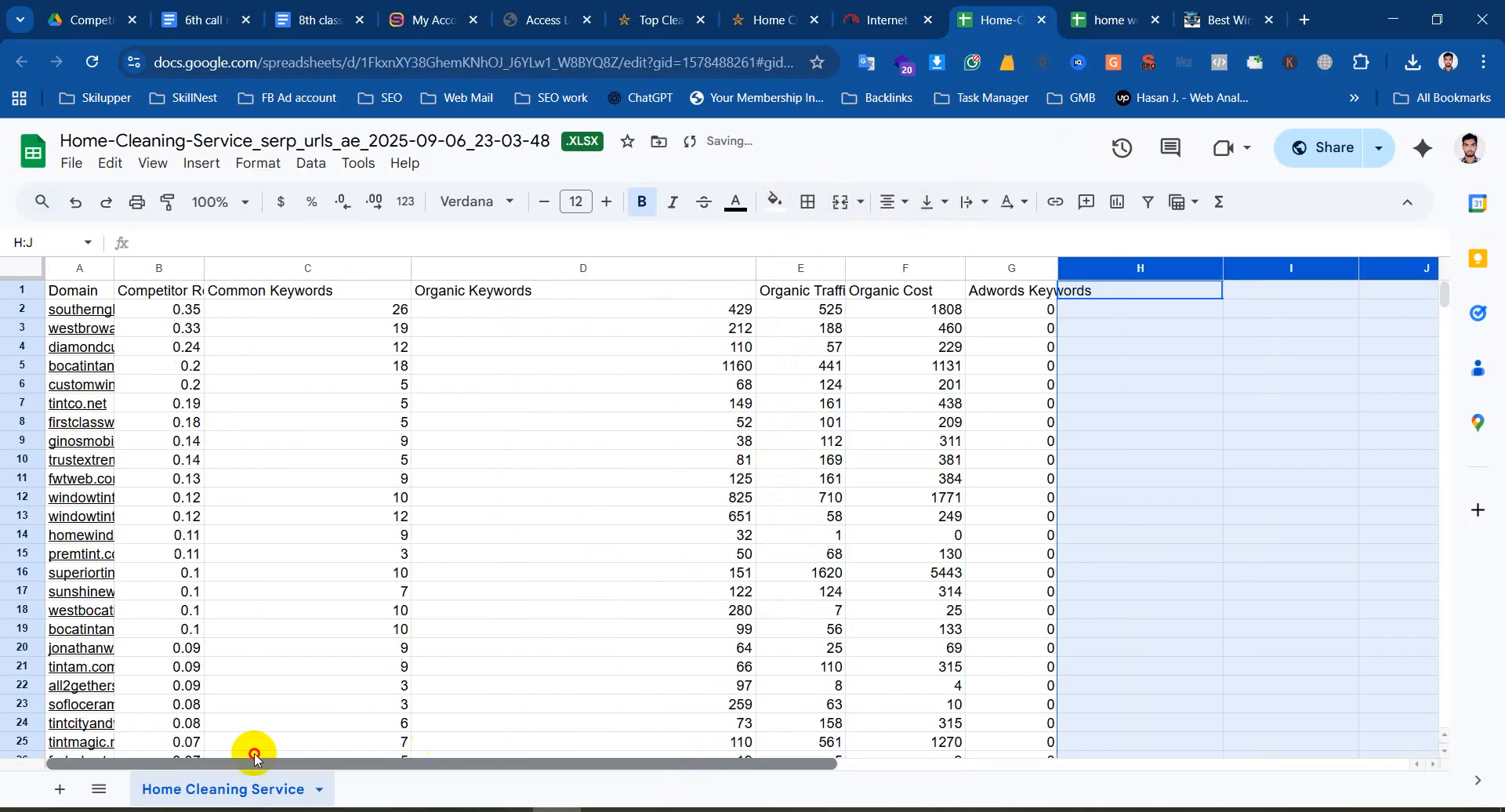
Widen the Domain and Organic Traffic columns, and fit the Competitor Relevance, Common Keywords and Organic Keywords columns to their content
{"action": "left_click_drag", "start_coordinate": [113, 269], "coordinate": [216, 269]}
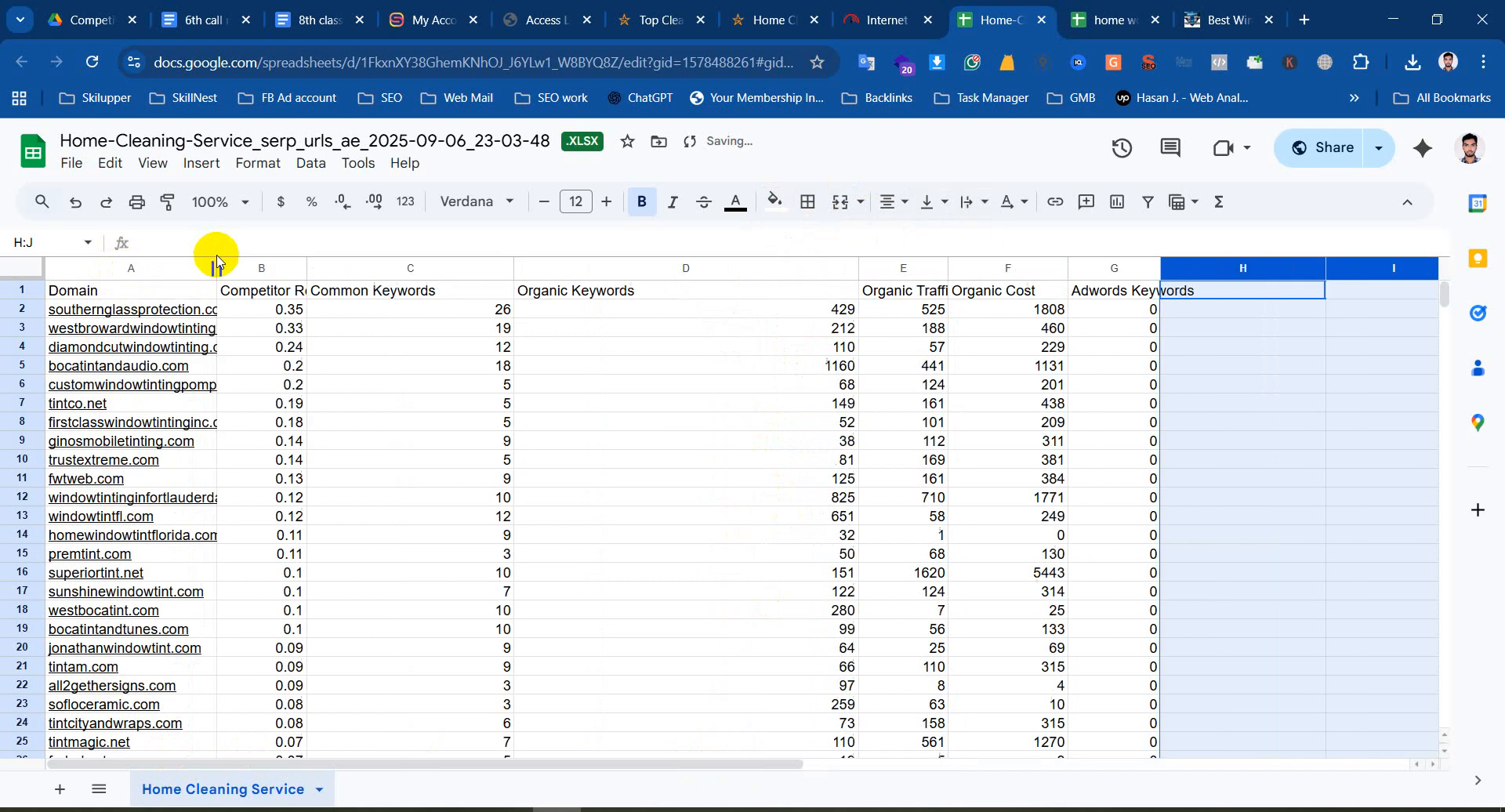
{"action": "double_click", "coordinate": [307, 265]}
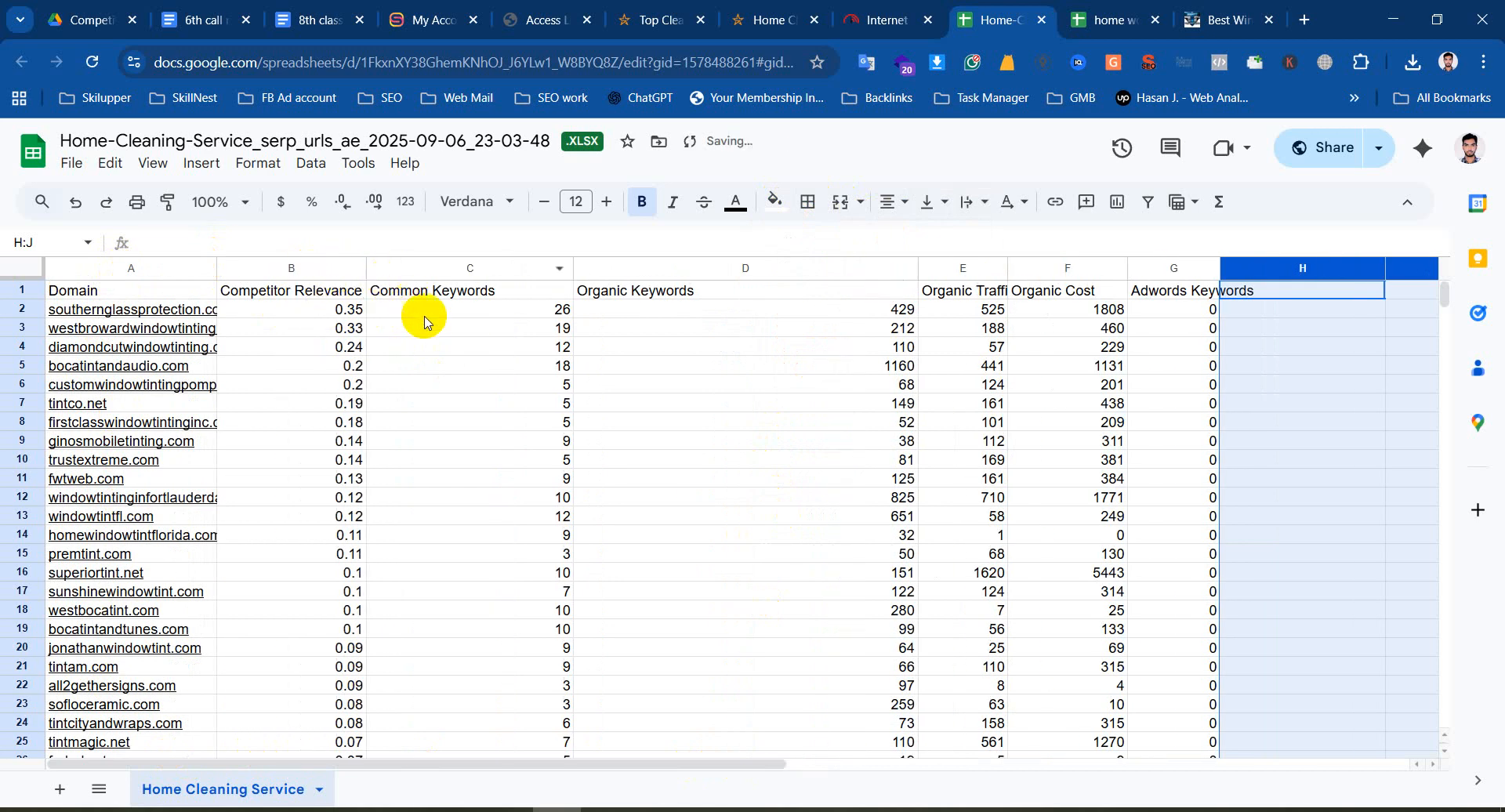
{"action": "double_click", "coordinate": [572, 268]}
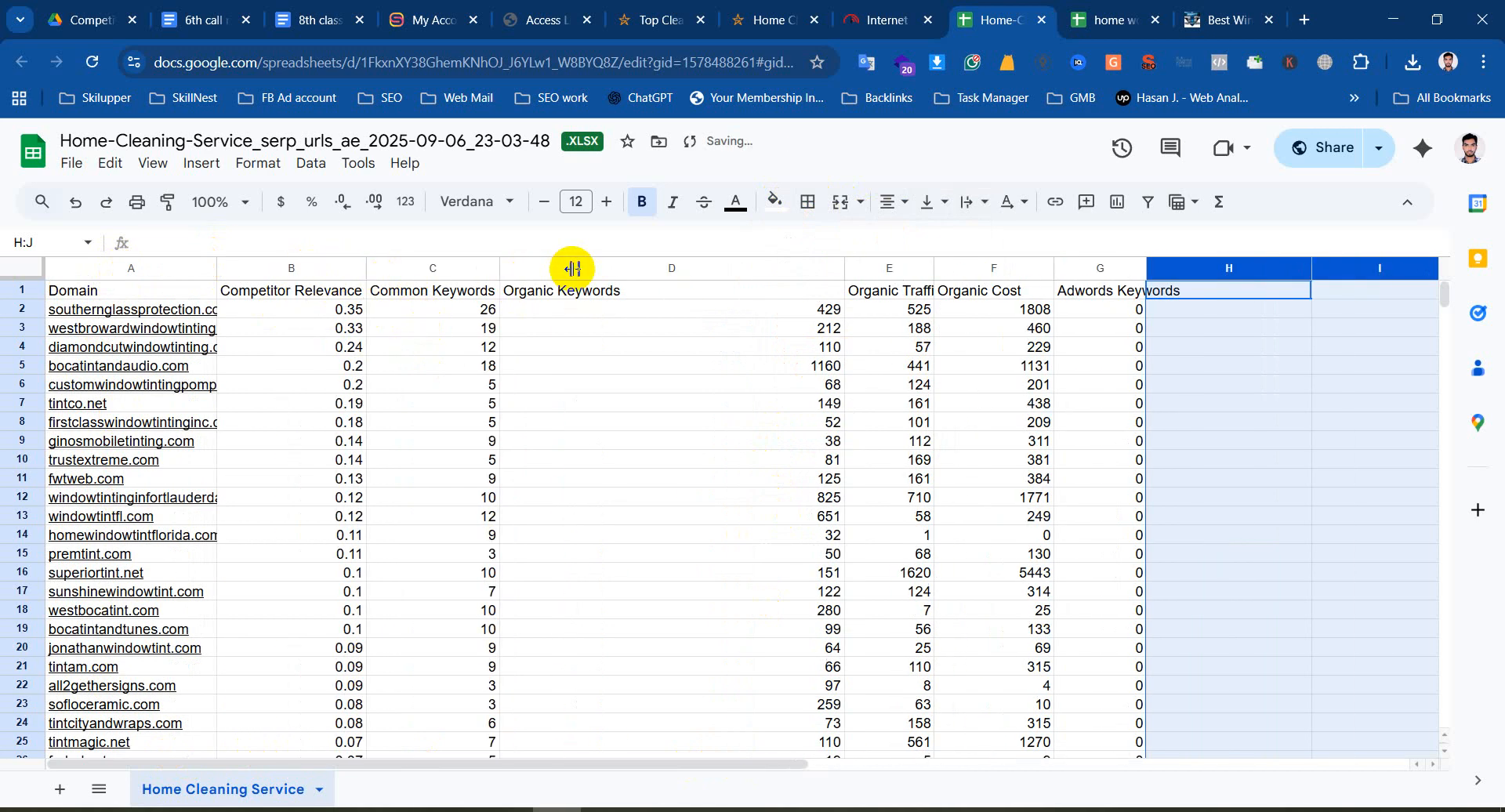
{"action": "double_click", "coordinate": [851, 267]}
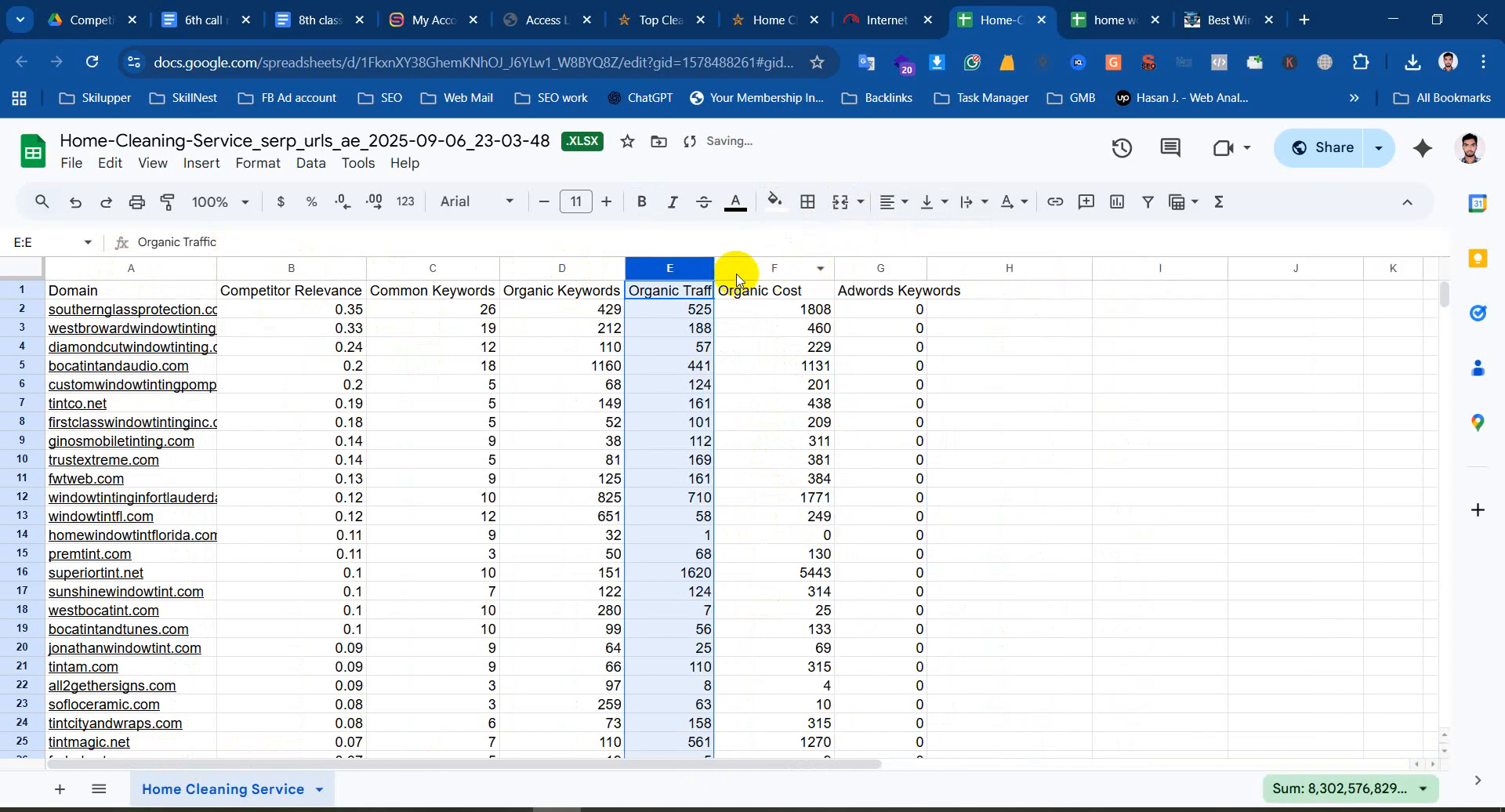
{"action": "left_click_drag", "start_coordinate": [718, 269], "coordinate": [787, 267]}
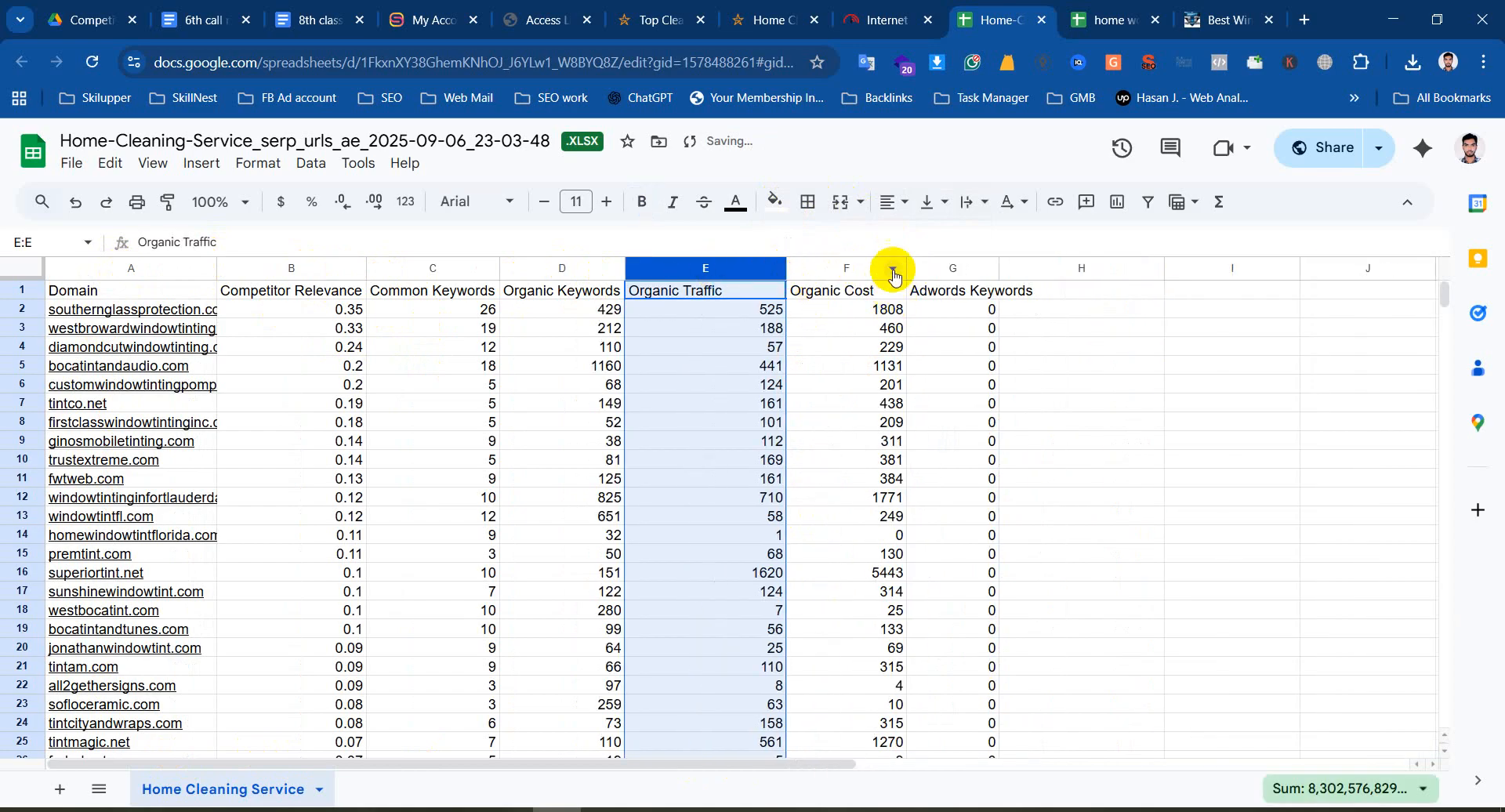
Delete the Organic Cost and Adwords Keywords columns from the competitor sheet
{"action": "left_click", "coordinate": [849, 263]}
{"action": "right_click", "coordinate": [860, 266]}
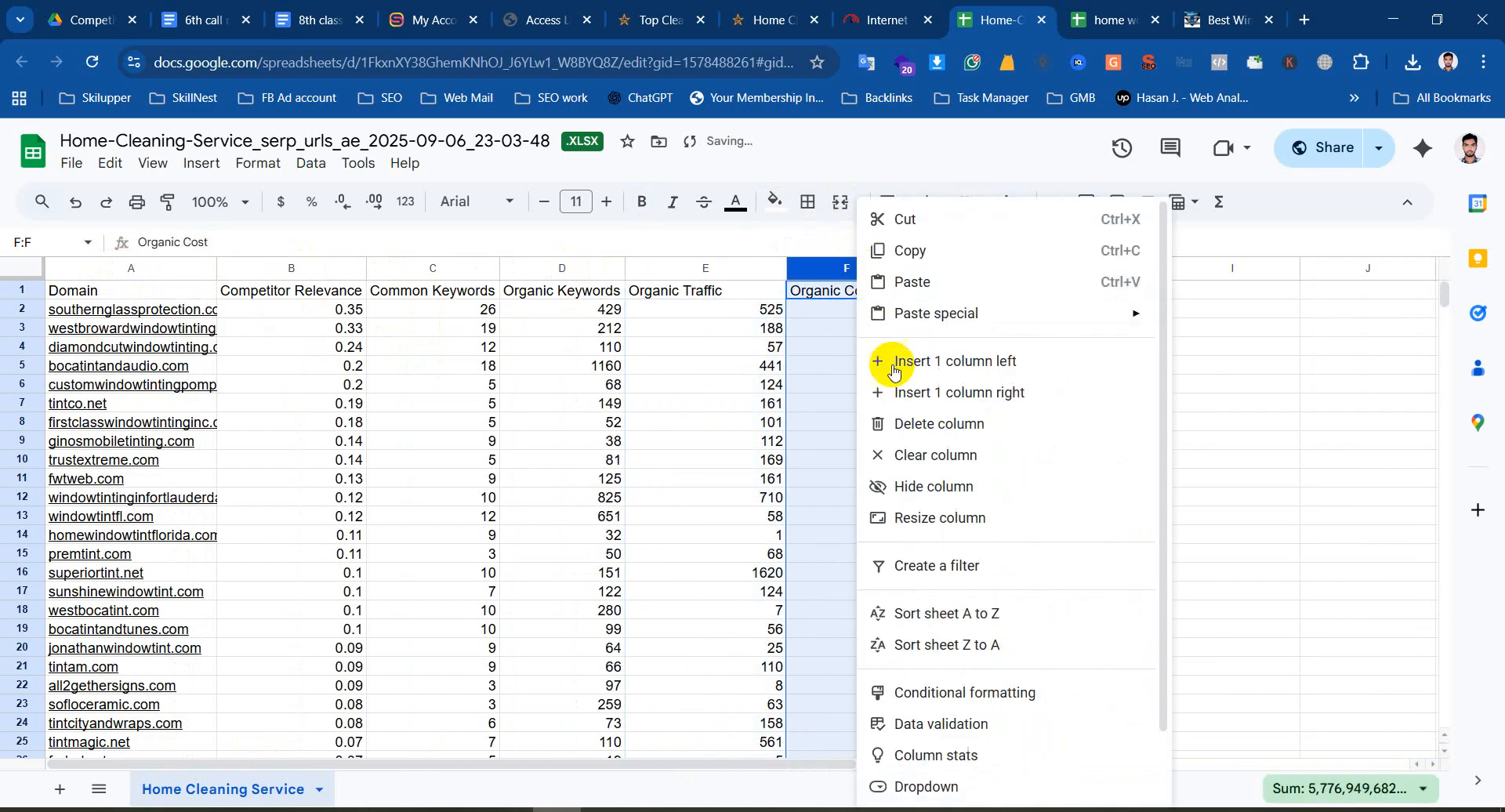
{"action": "left_click", "coordinate": [921, 421]}
{"action": "left_click", "coordinate": [887, 350]}
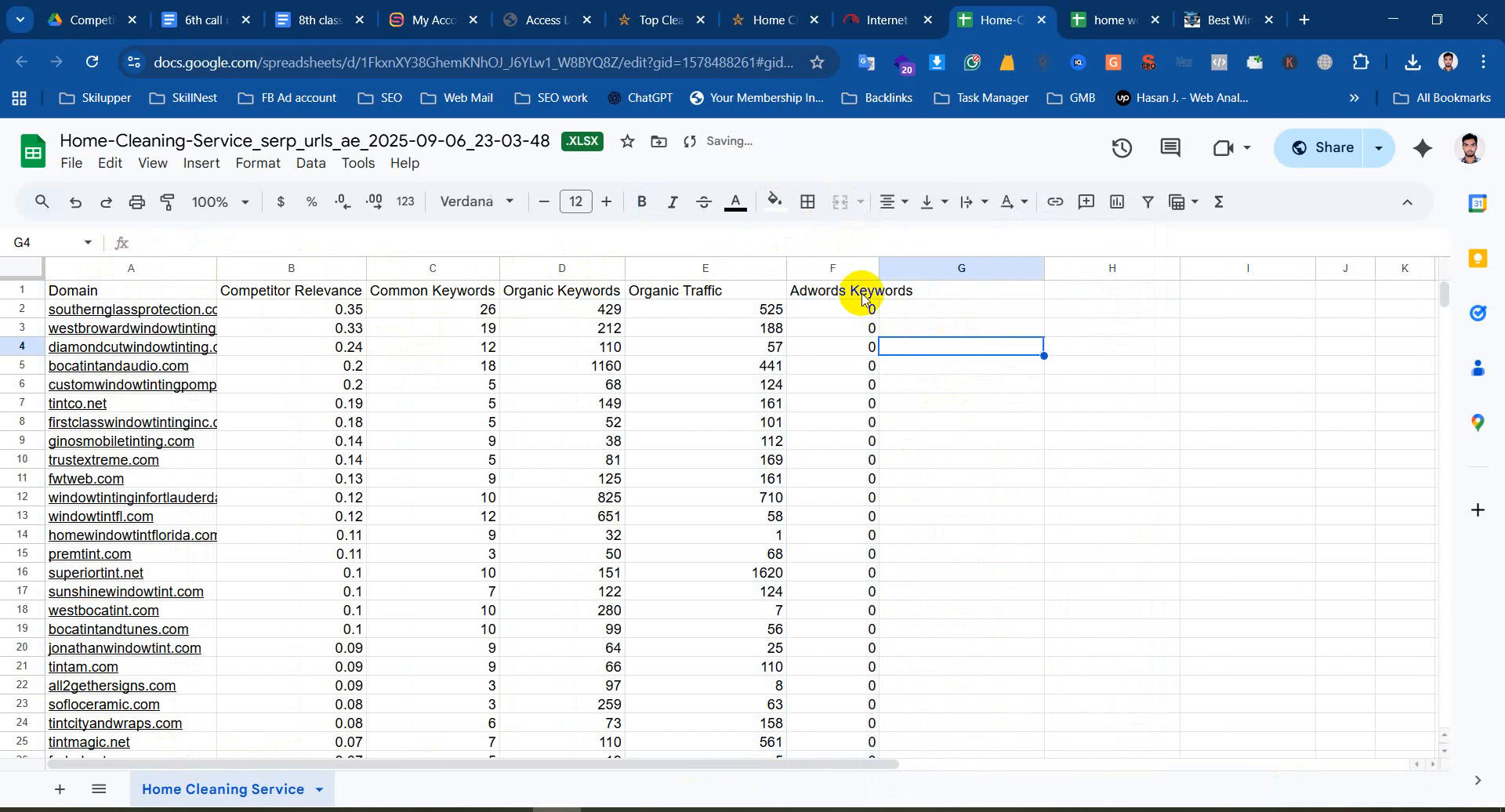
{"action": "left_click", "coordinate": [846, 270]}
{"action": "right_click", "coordinate": [848, 268]}
{"action": "left_click", "coordinate": [912, 424]}
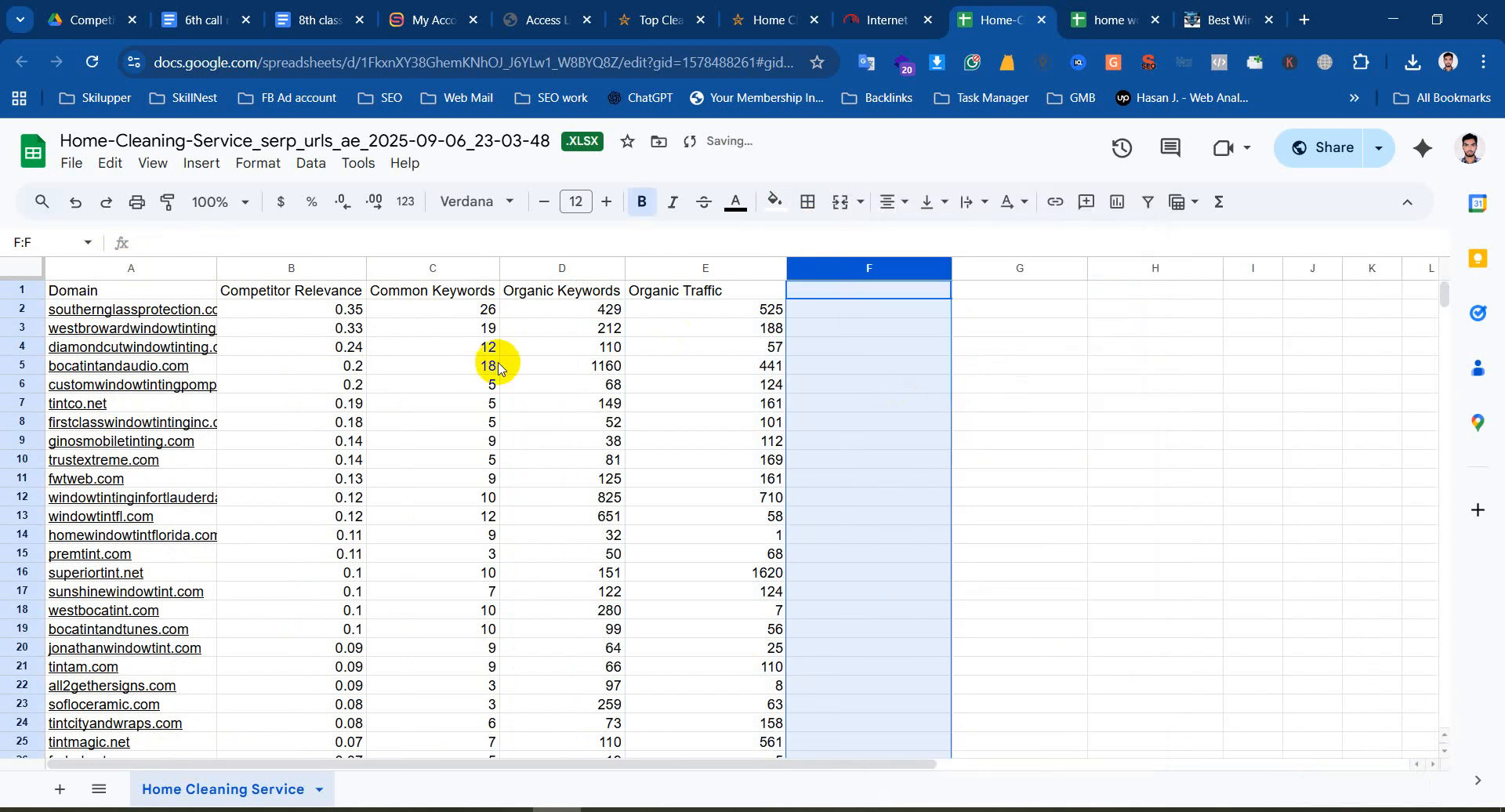
{"action": "left_click", "coordinate": [470, 366]}
Fill the header cells A1:E1 with yellow, make them bold and set their font size to 12
{"action": "left_click_drag", "start_coordinate": [173, 294], "coordinate": [725, 292]}
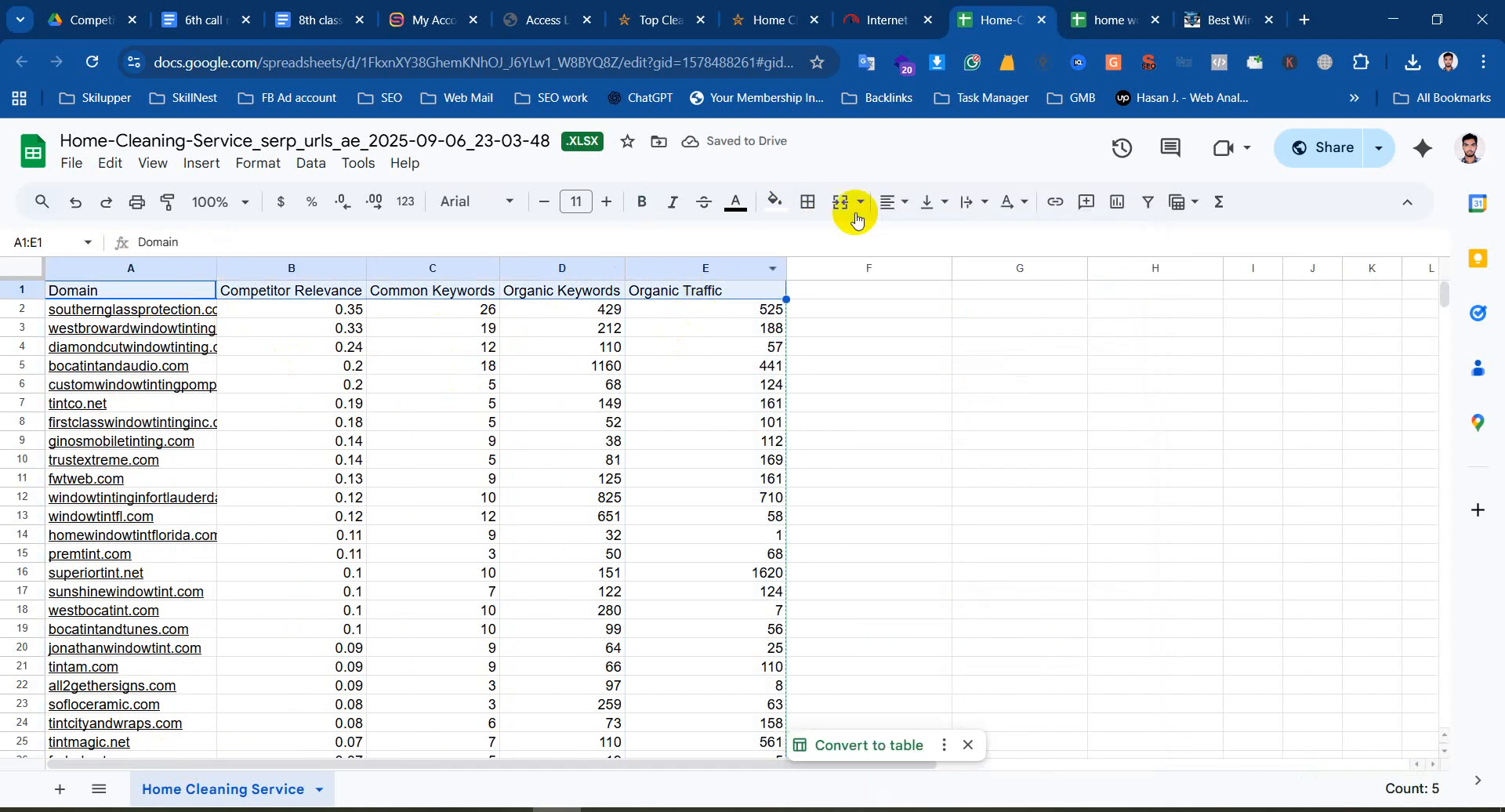
{"action": "left_click", "coordinate": [775, 201]}
{"action": "left_click", "coordinate": [841, 296]}
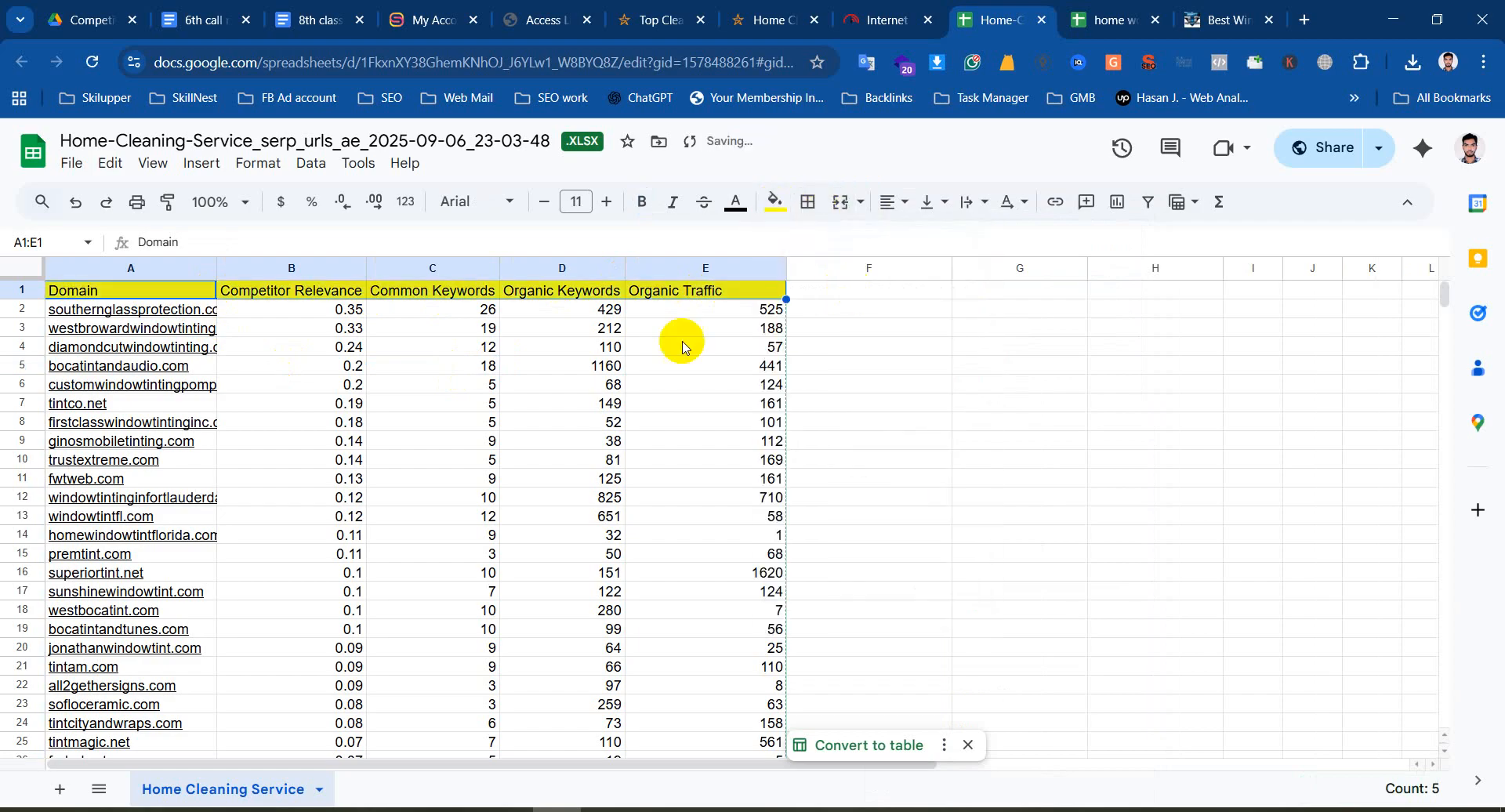
{"action": "left_click", "coordinate": [627, 206]}
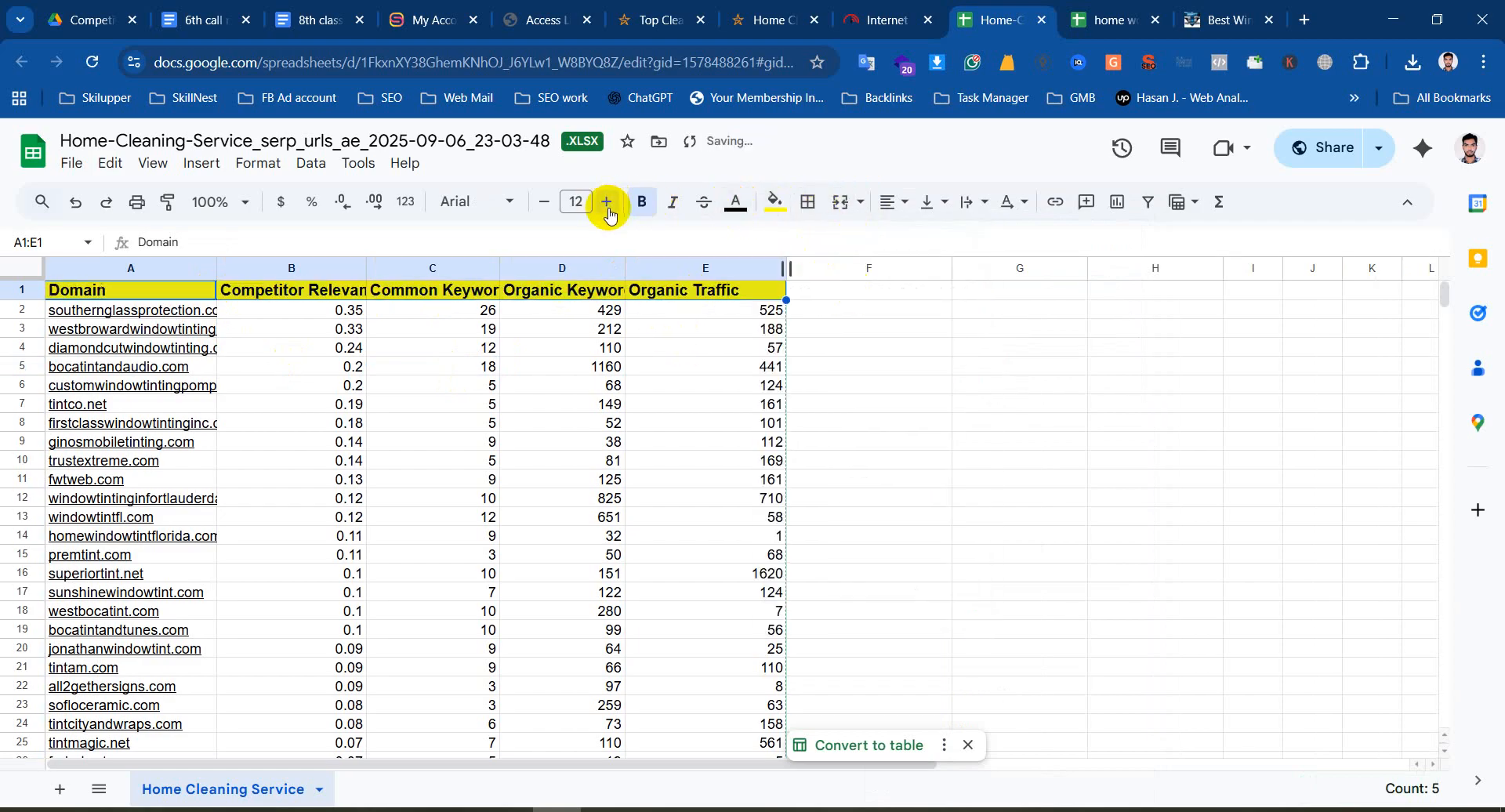
{"action": "left_click", "coordinate": [637, 460]}
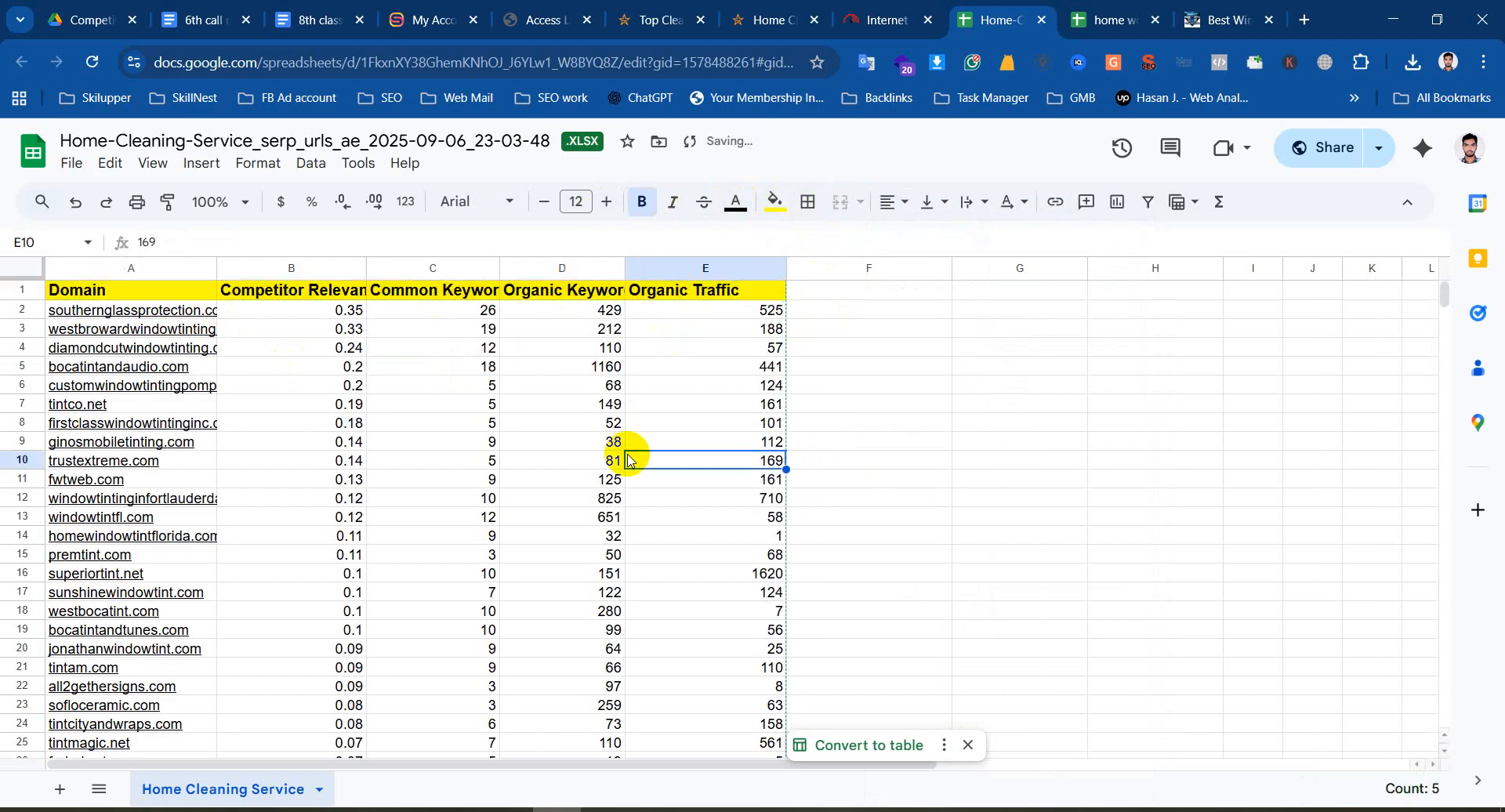
Fit the Domain and Competitor Relevance columns to the width of their content
{"action": "double_click", "coordinate": [221, 265]}
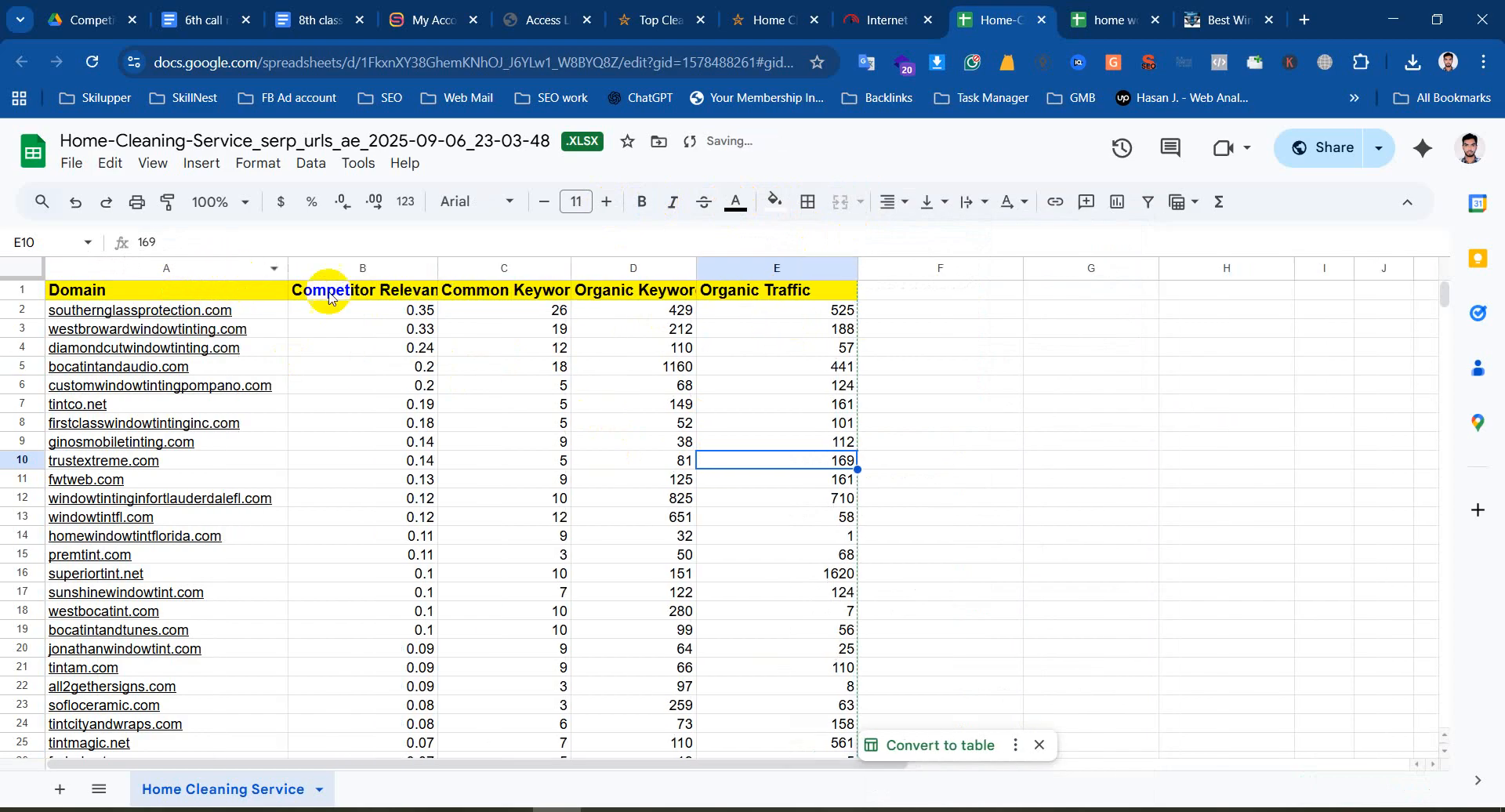
{"action": "double_click", "coordinate": [439, 268]}
Center-align columns B to E, from Competitor Relevance to Organic Traffic, horizontally
{"action": "left_click", "coordinate": [439, 268]}
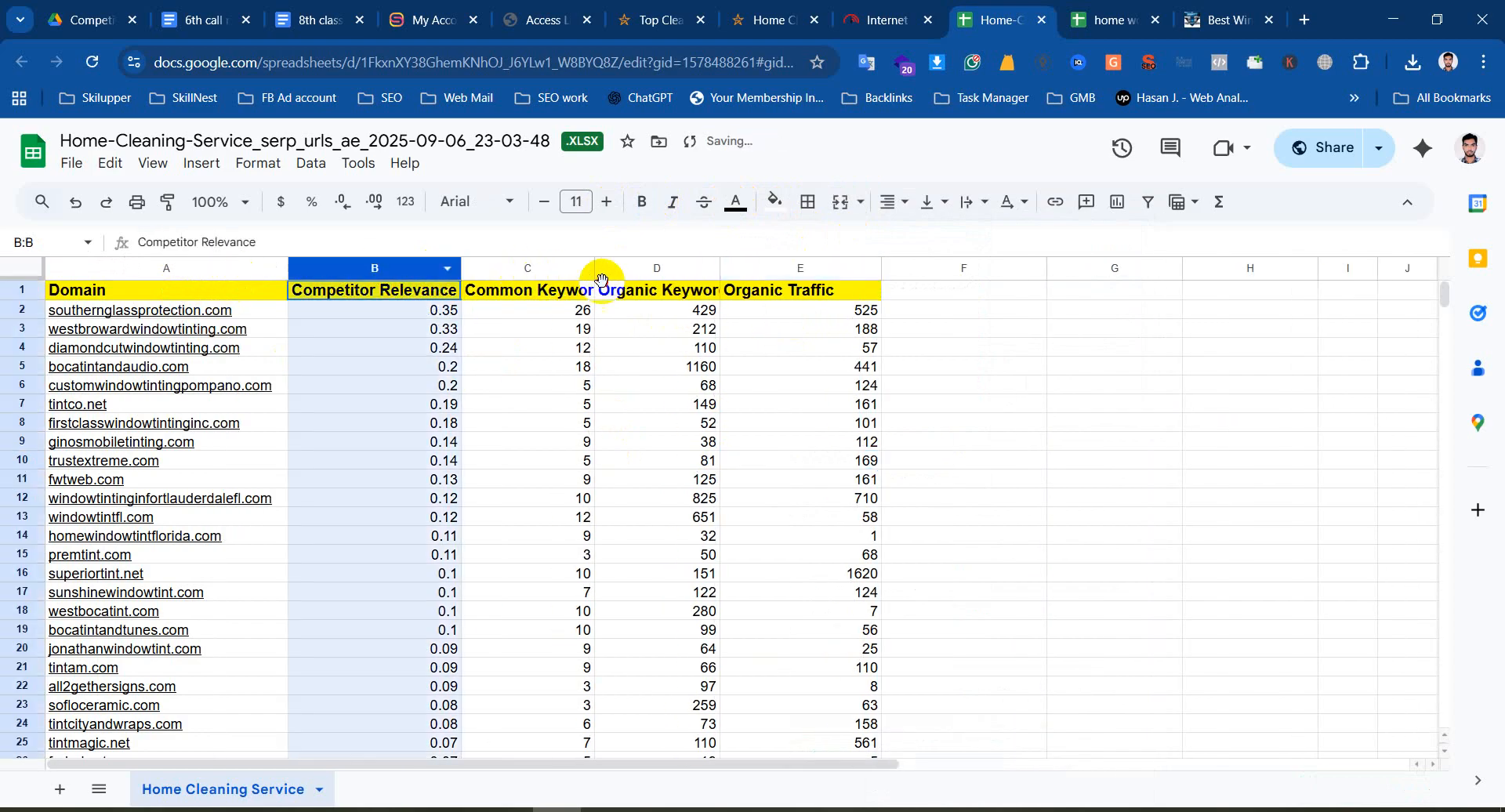
{"action": "left_click_drag", "start_coordinate": [601, 280], "coordinate": [807, 296]}
{"action": "left_click", "coordinate": [892, 202]}
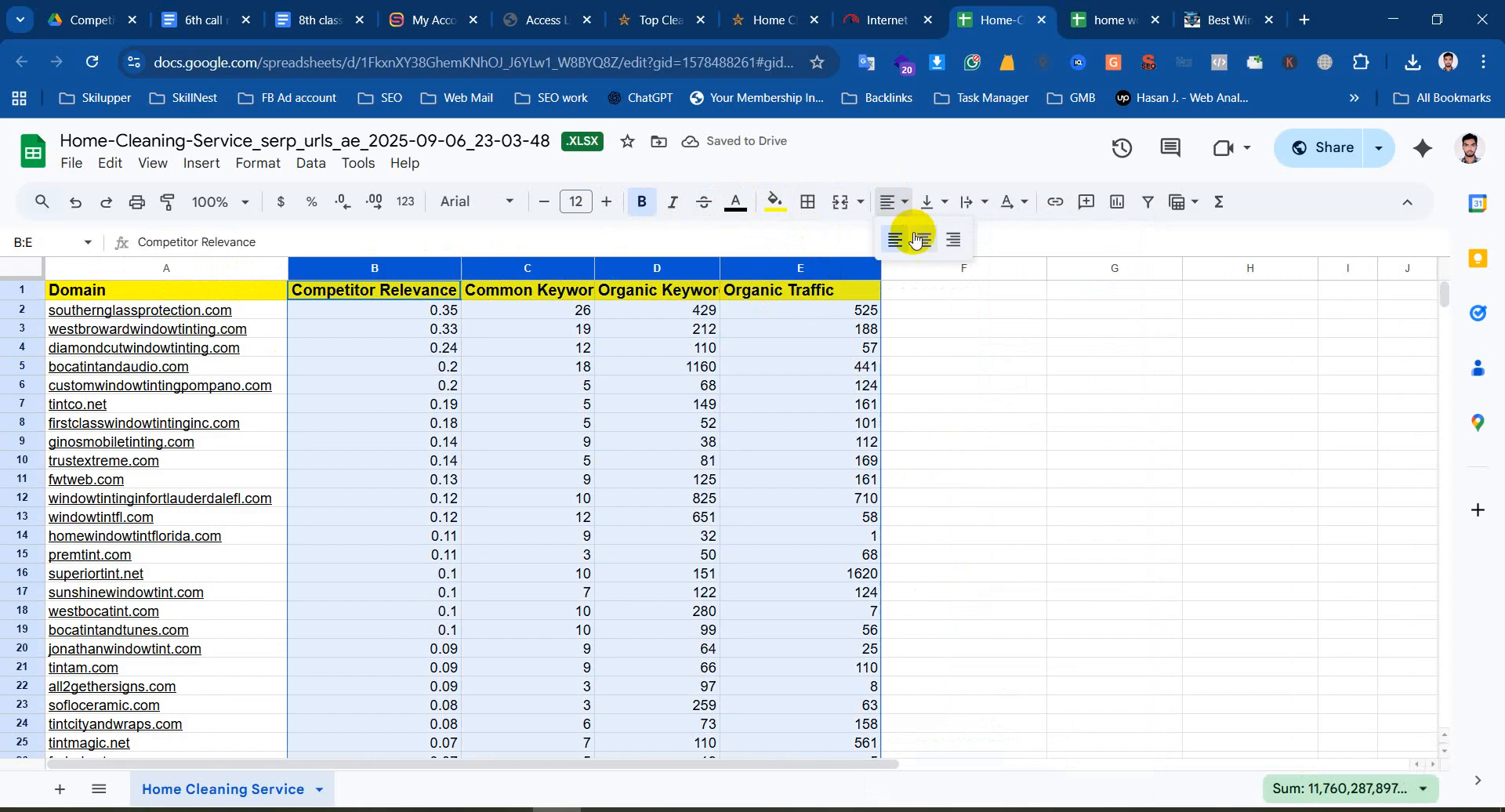
{"action": "left_click", "coordinate": [916, 239]}
{"action": "left_click", "coordinate": [478, 403]}
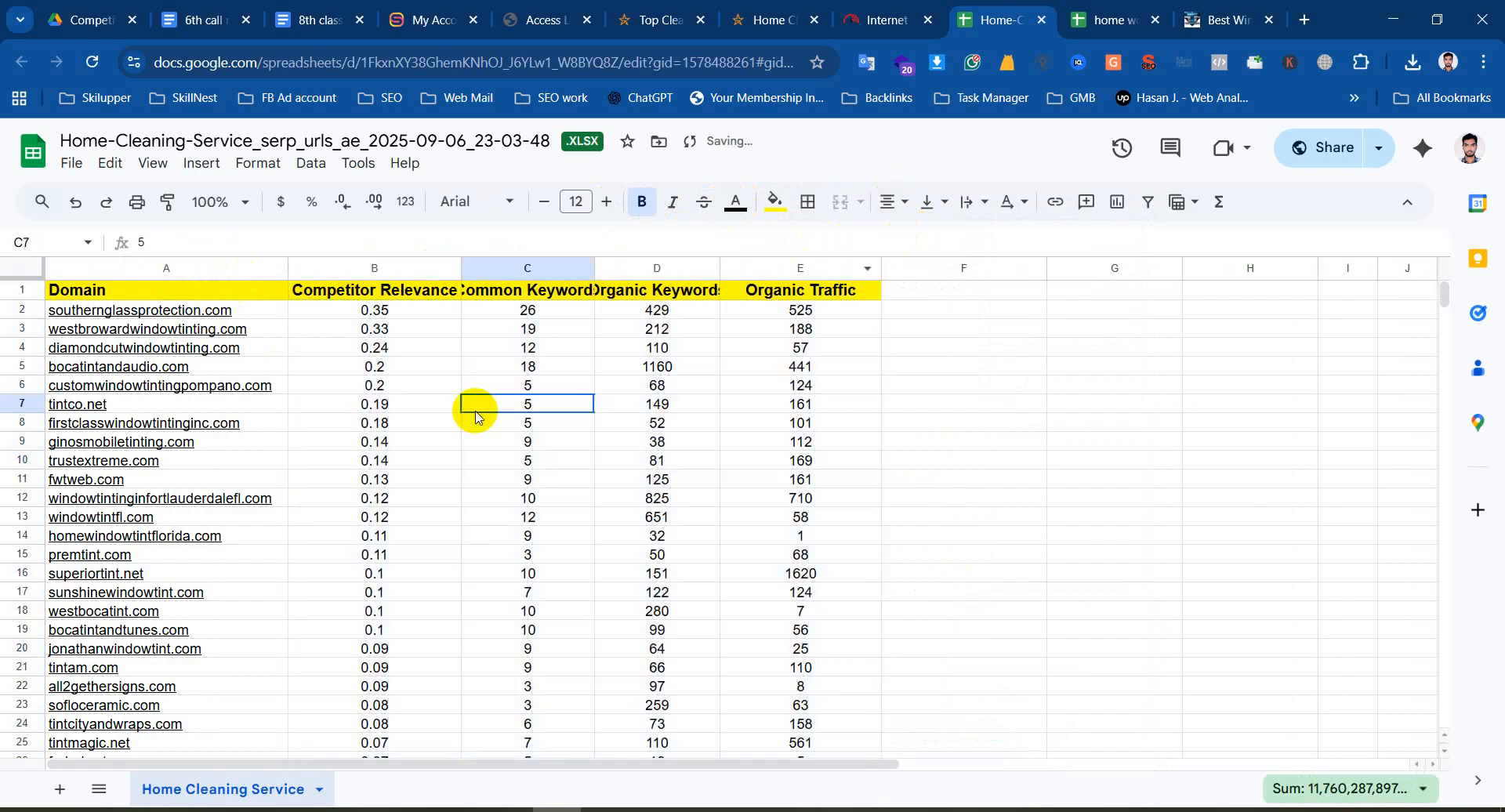
Fit the Common Keywords and Organic Keywords columns so their headers show in full
{"action": "double_click", "coordinate": [720, 271]}
{"action": "double_click", "coordinate": [597, 269]}
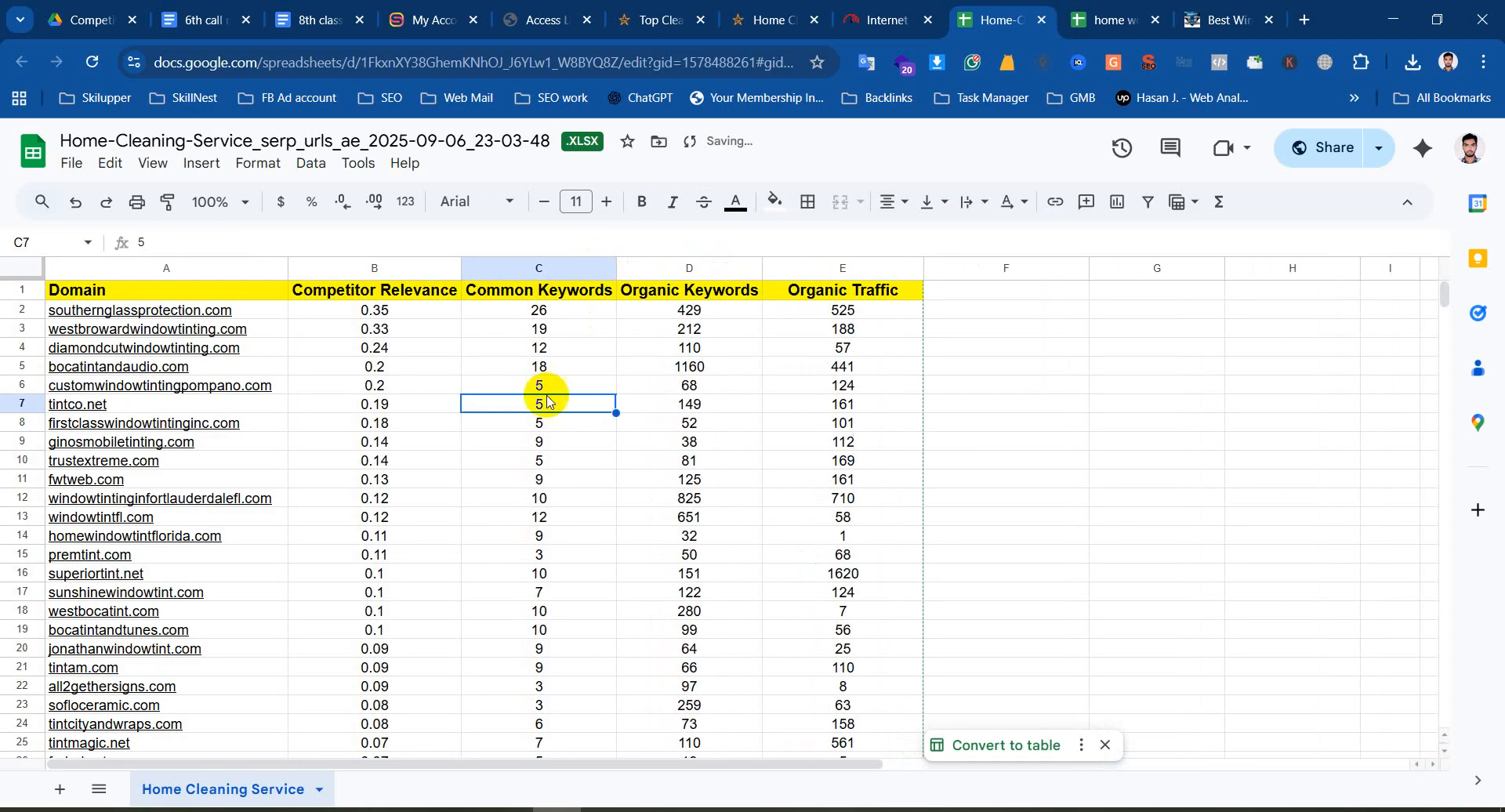
{"action": "left_click", "coordinate": [558, 460]}
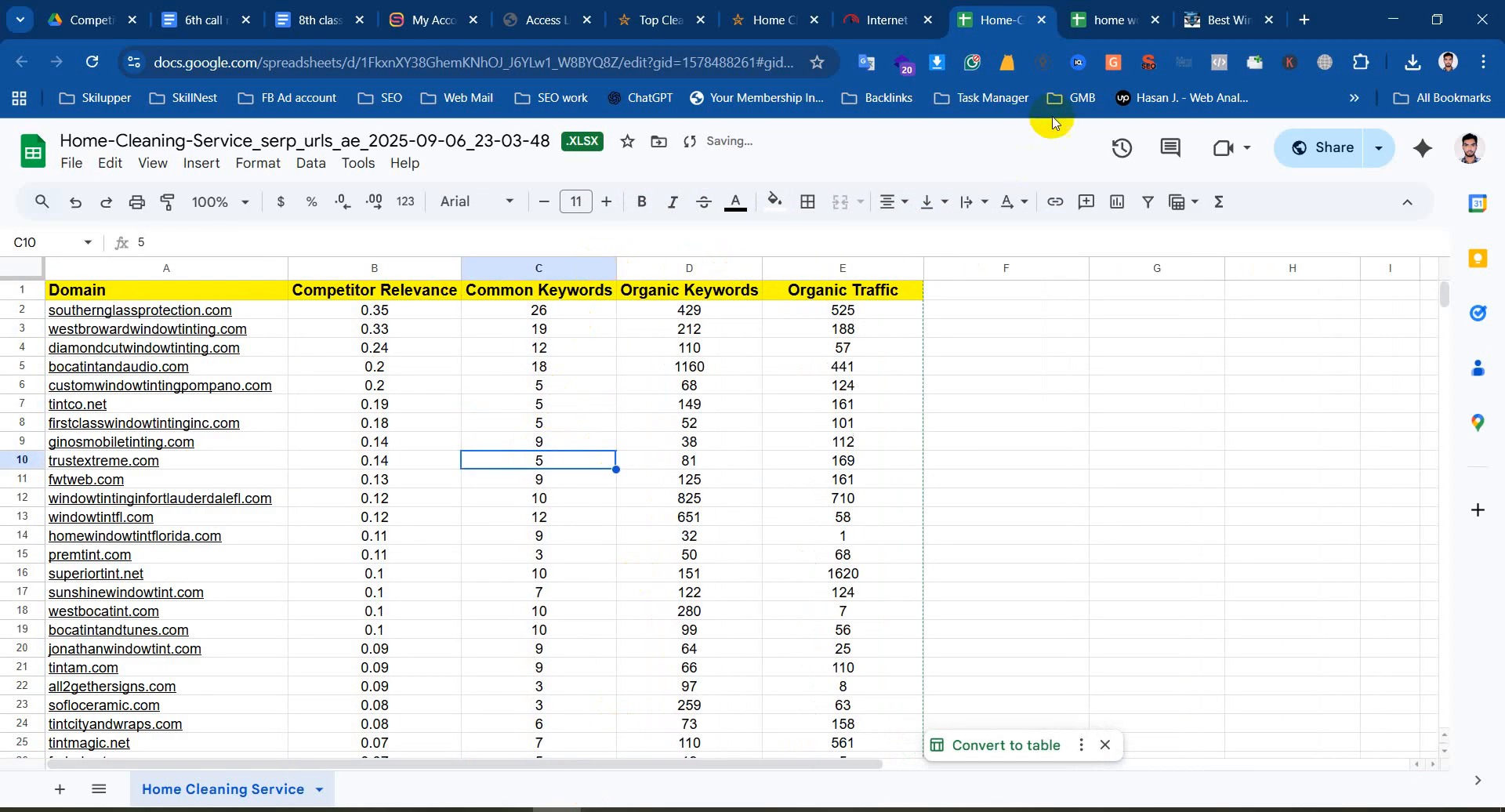
Copy the first keyword, "glass tinting near me", from the home work spreadsheet
{"action": "left_click", "coordinate": [1096, 22]}
{"action": "left_click", "coordinate": [255, 319]}
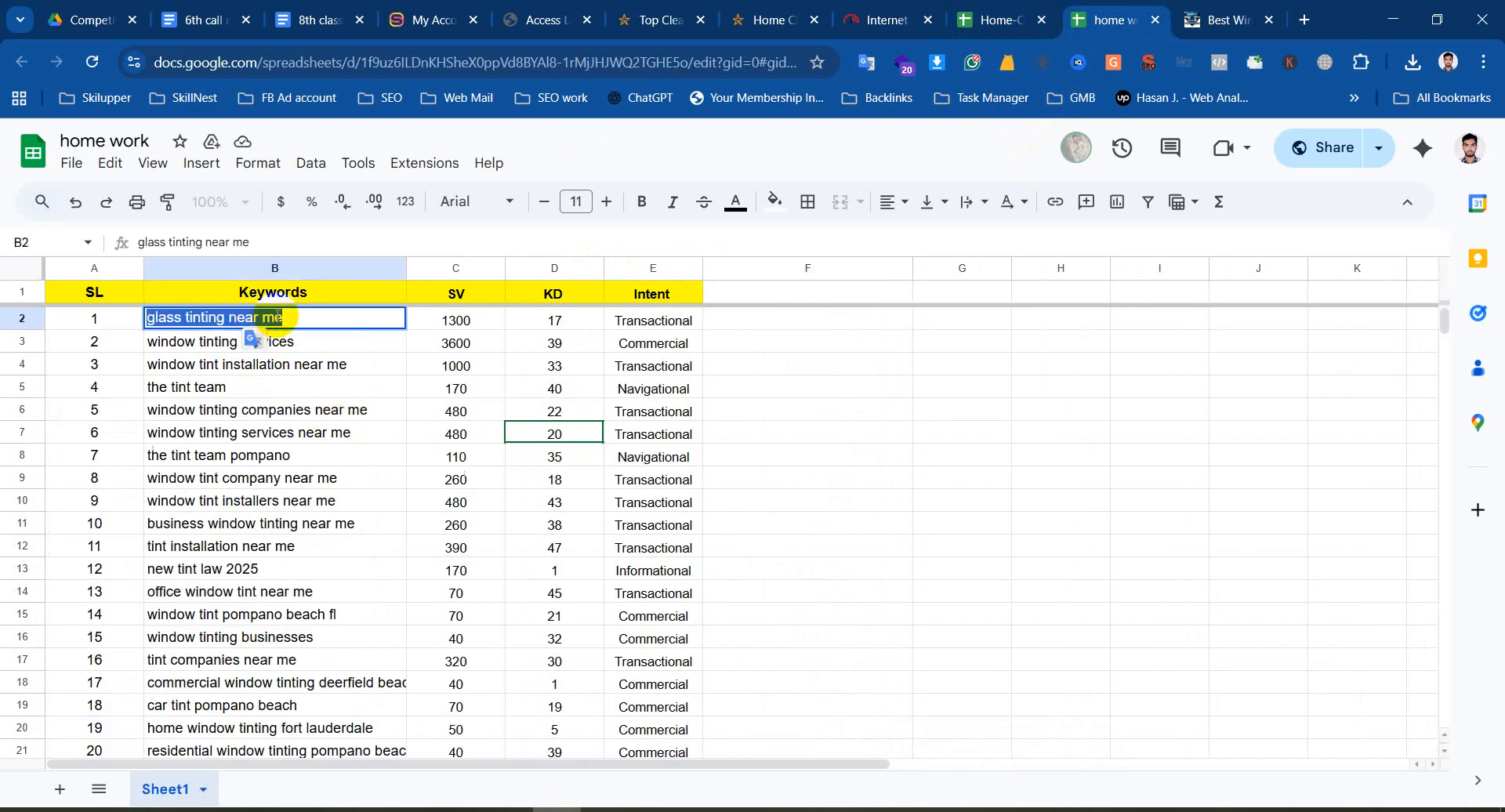
{"action": "left_click", "coordinate": [783, 320]}
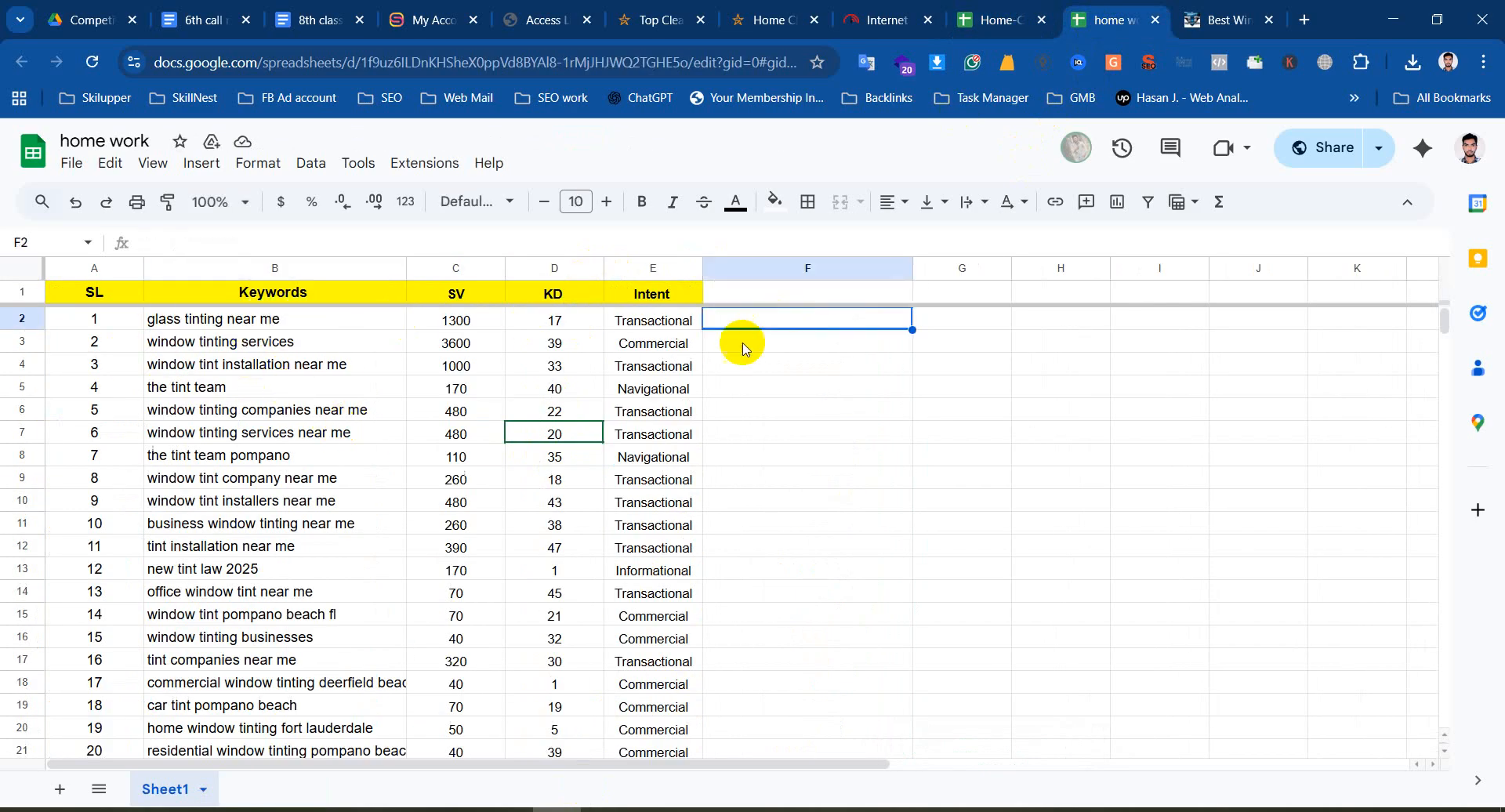
Switch to Semrush and run Keyword Overview for "glass tinting near me" in the US database
{"action": "left_click", "coordinate": [605, 810]}
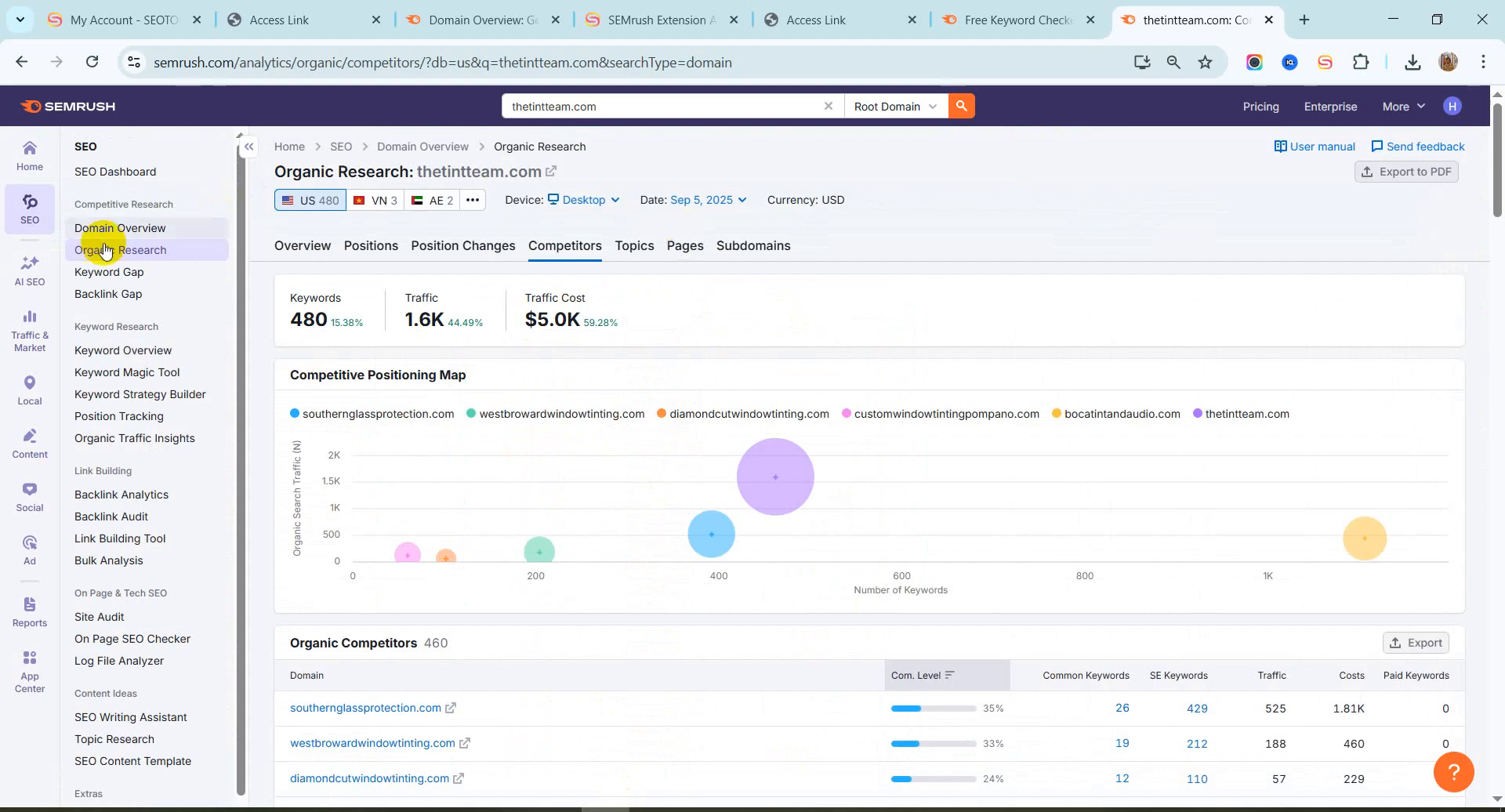
{"action": "left_click", "coordinate": [126, 364]}
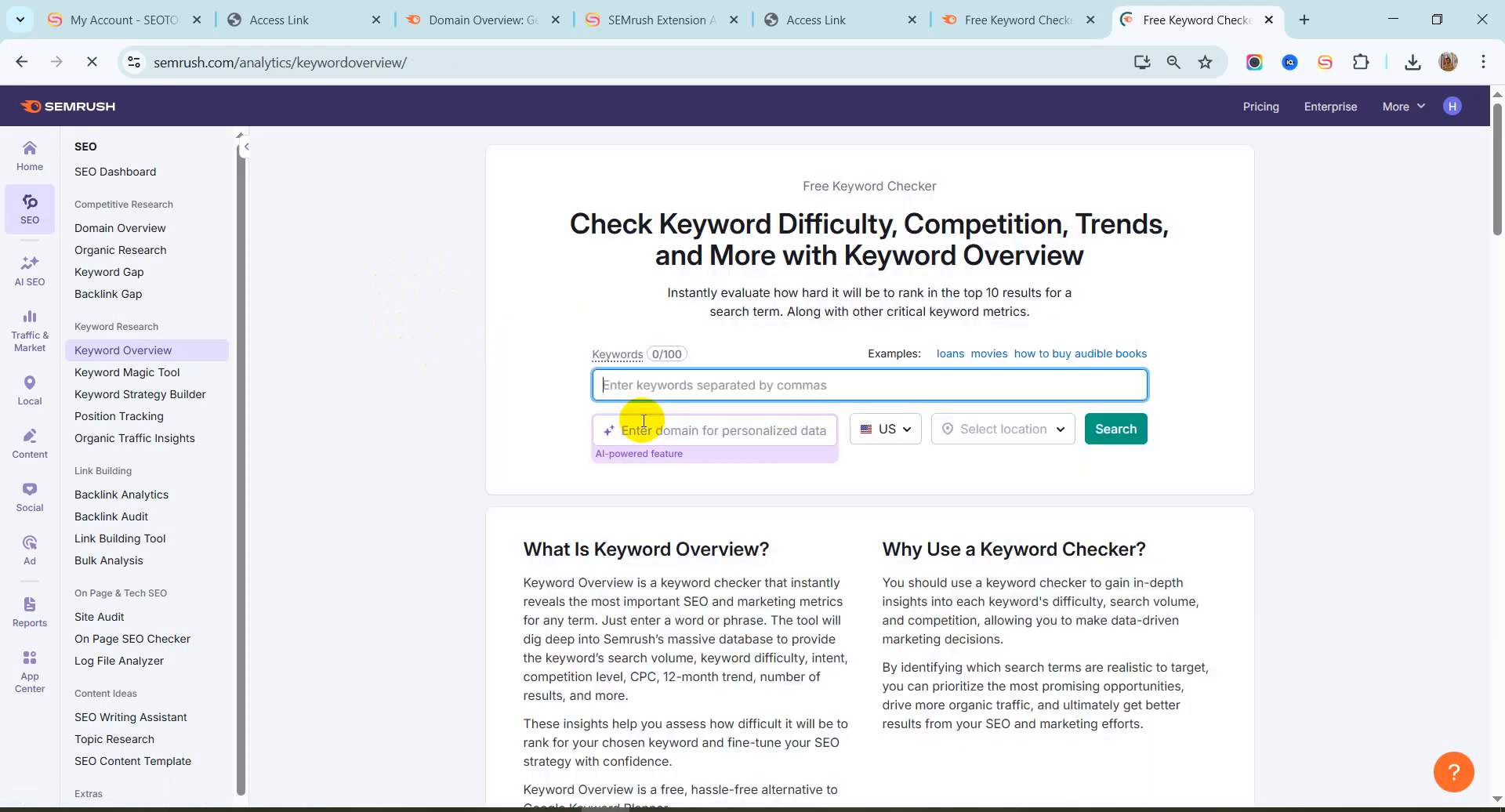
{"action": "type", "text": "glass tinting near me"}
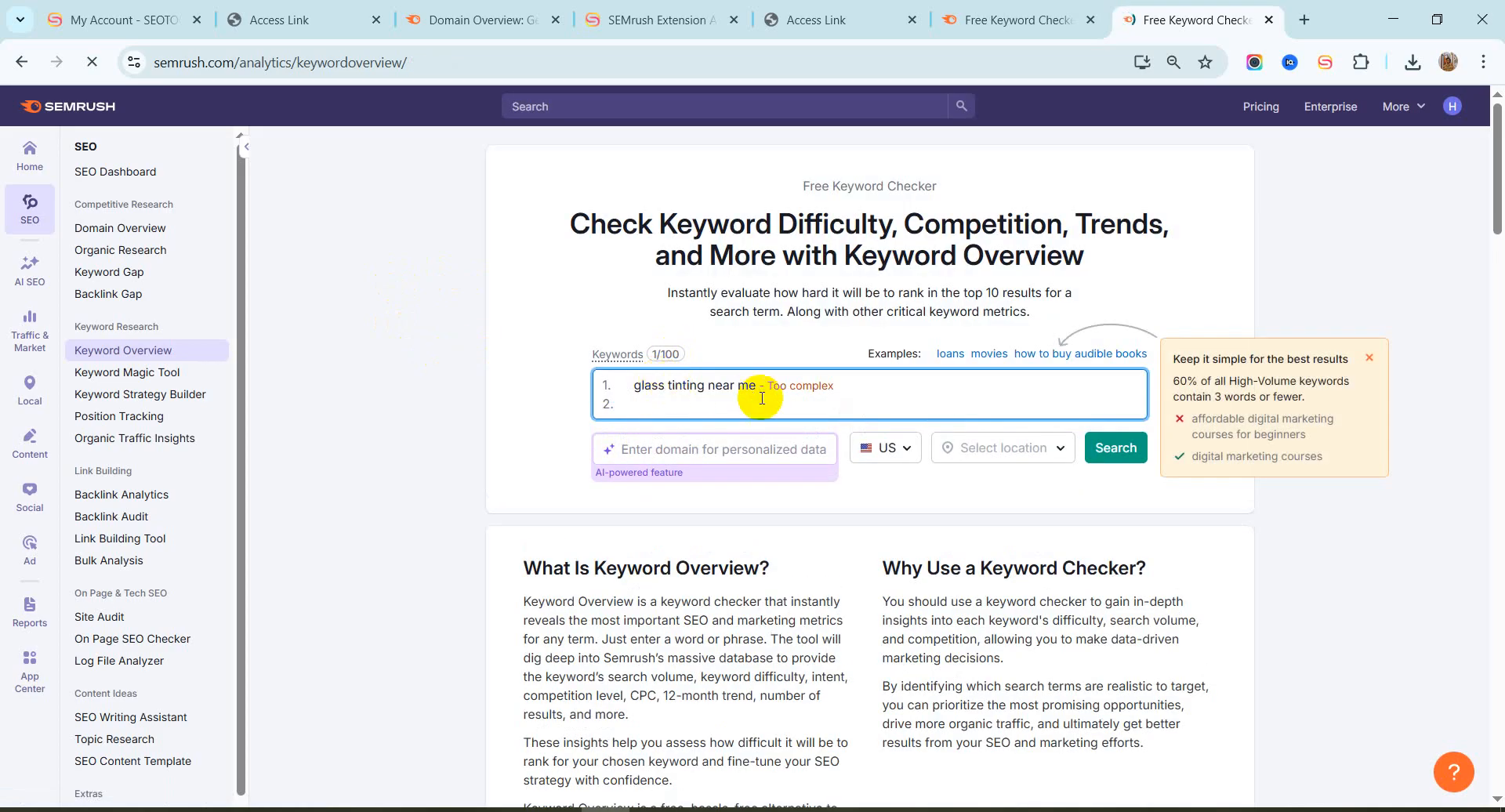
{"action": "left_click_drag", "start_coordinate": [643, 385], "coordinate": [716, 381]}
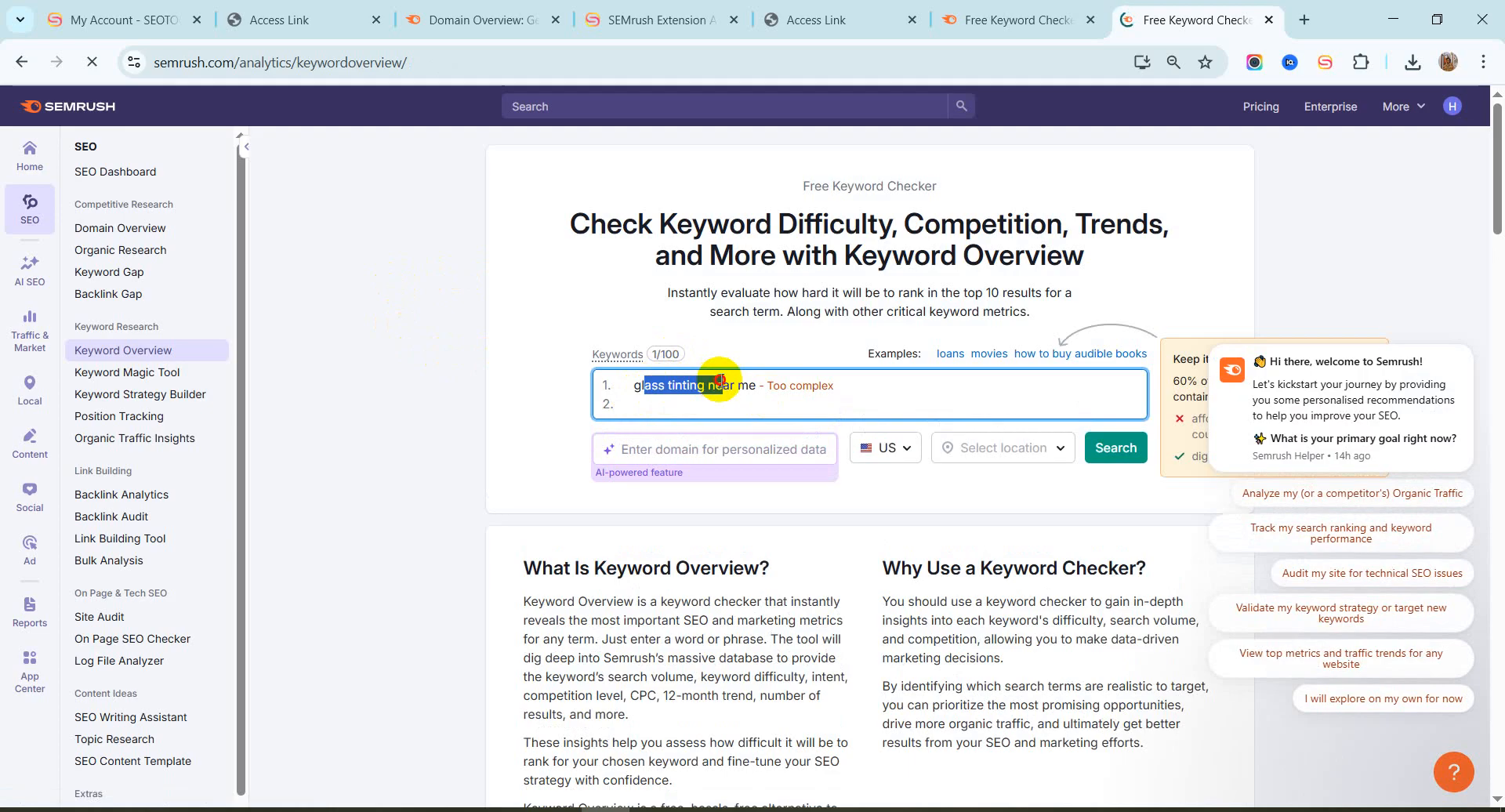
{"action": "left_click", "coordinate": [720, 386]}
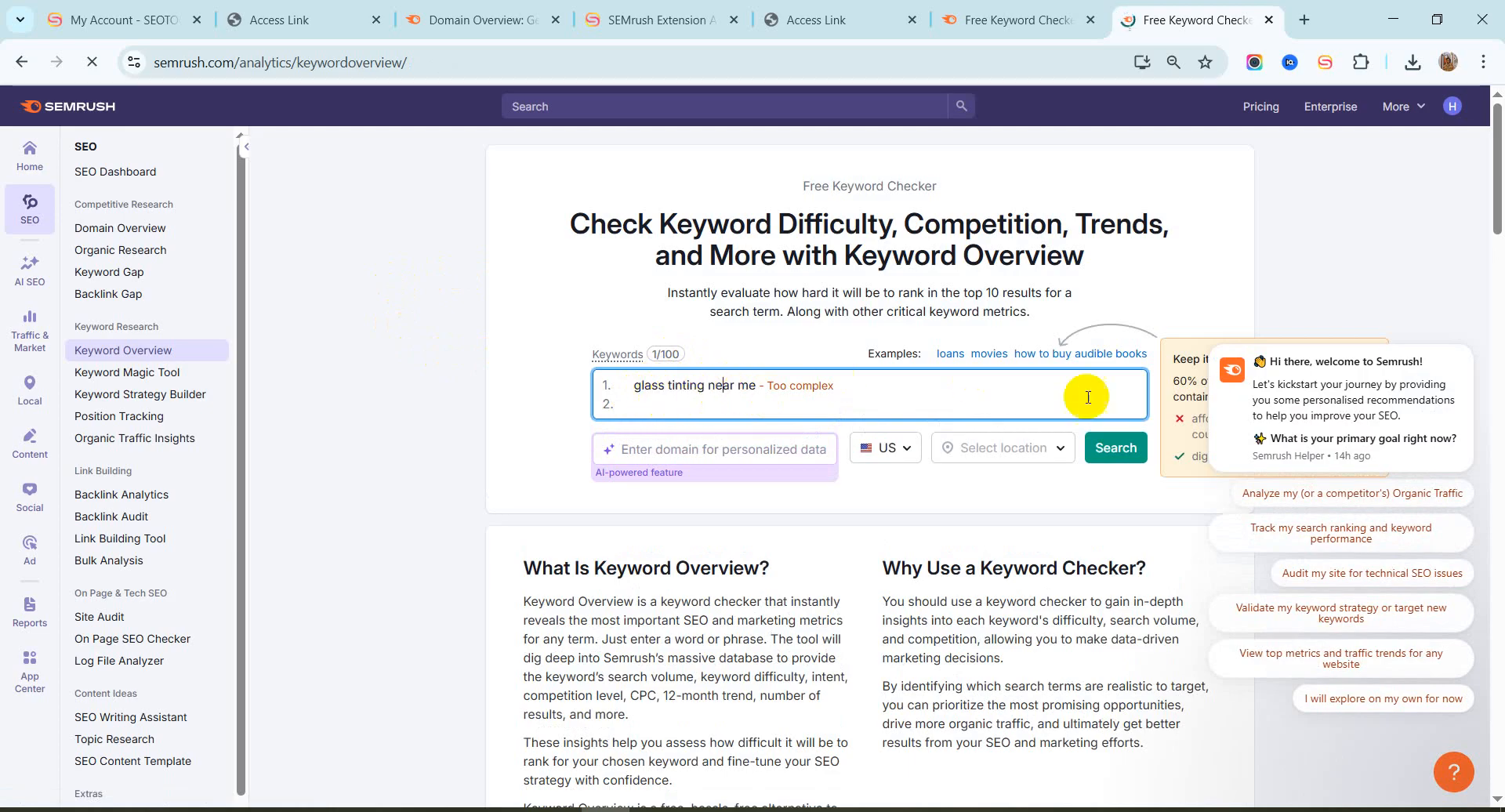
{"action": "left_click", "coordinate": [1106, 449]}
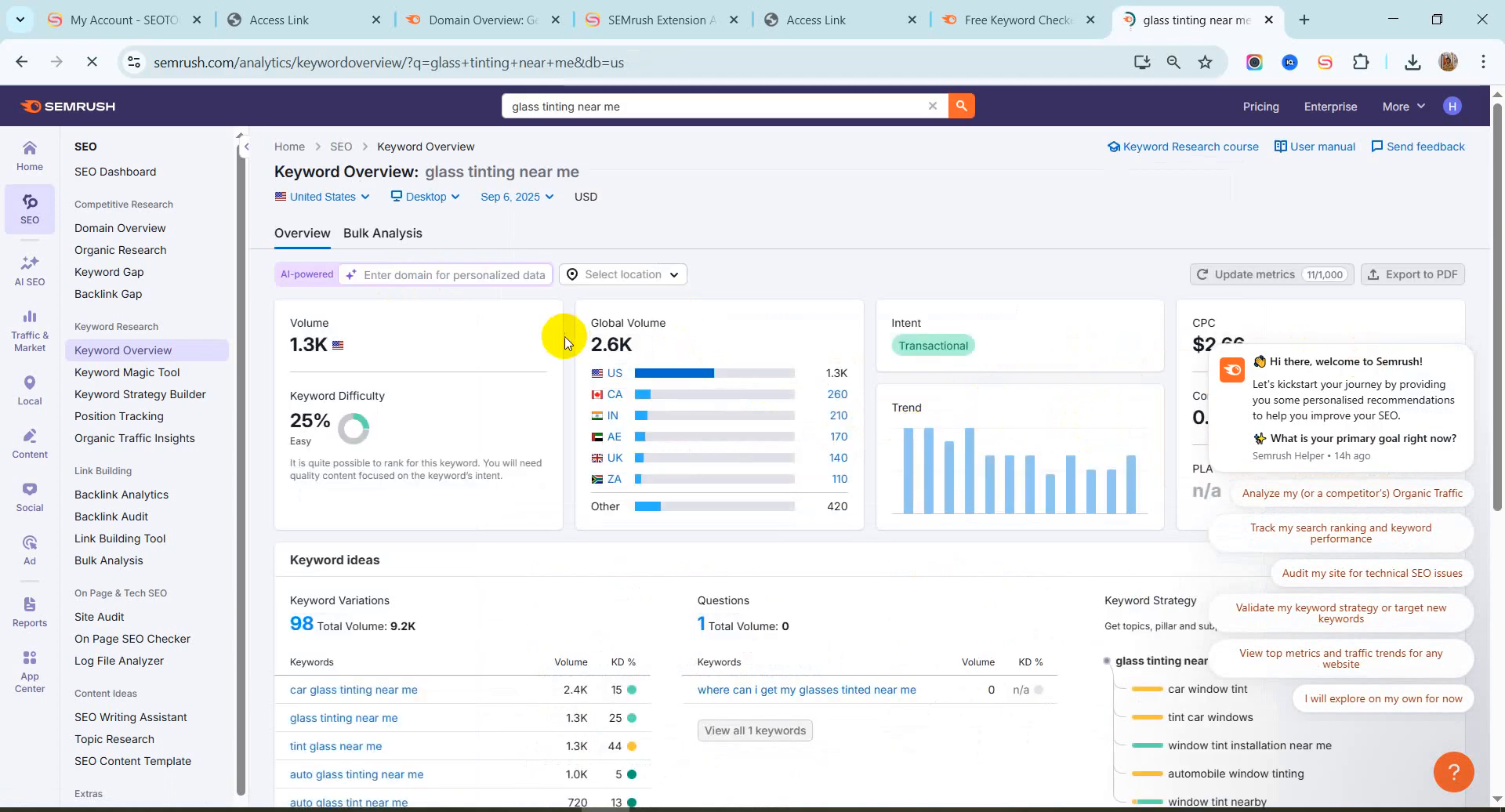
Examine the keyword's volume and difficulty, its keyword ideas and the top ten URLs in the SERP Analysis
{"action": "left_click_drag", "start_coordinate": [295, 346], "coordinate": [396, 345]}
{"action": "mouse_move", "coordinate": [288, 424]}
{"action": "left_mouse_down"}
{"action": "mouse_move", "coordinate": [354, 424]}
{"action": "mouse_move", "coordinate": [313, 424]}
{"action": "left_mouse_up"}
{"action": "scroll", "coordinate": [610, 345], "scroll_direction": "down", "scroll_amount": 3}
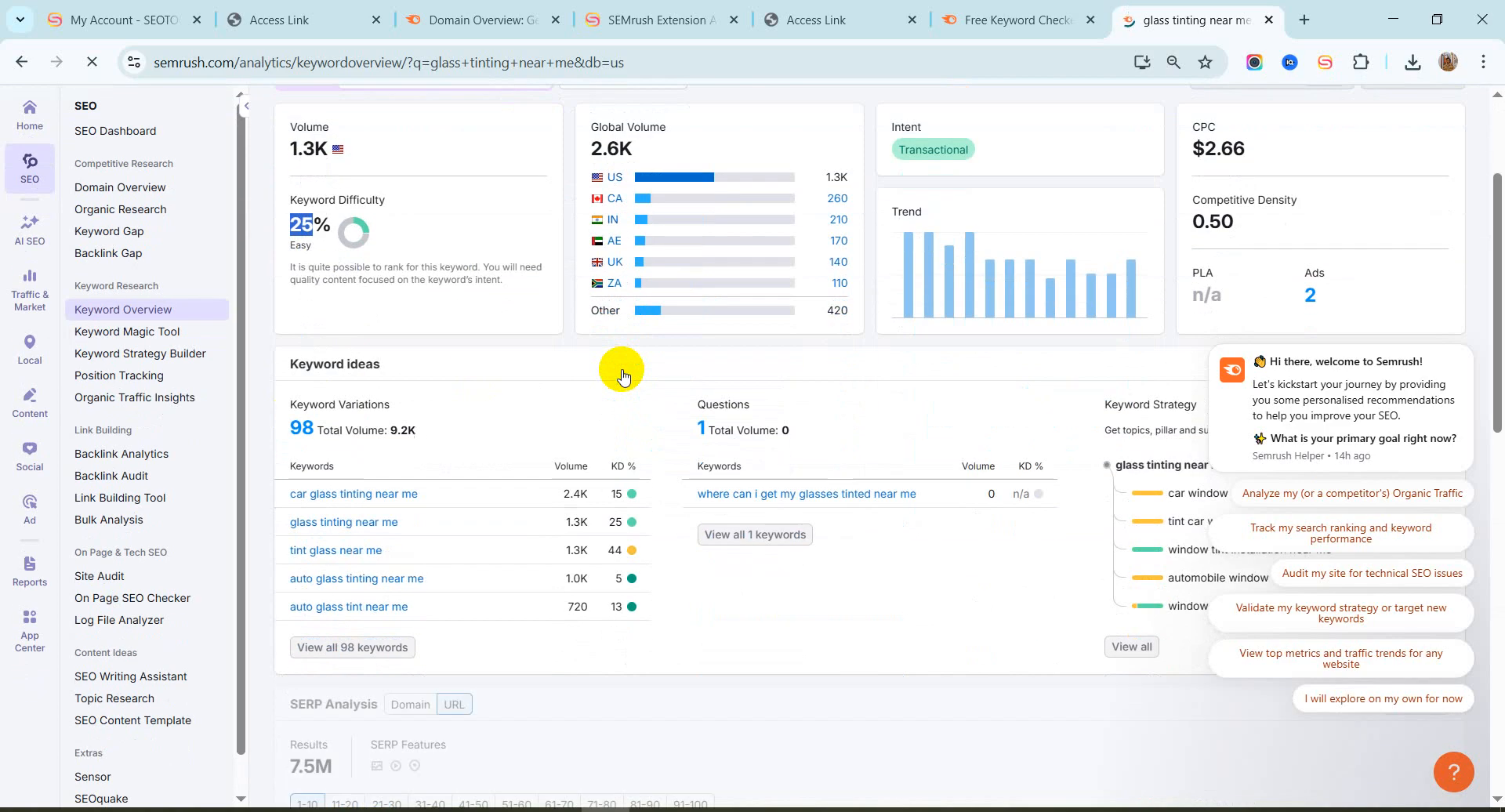
{"action": "left_click_drag", "start_coordinate": [307, 364], "coordinate": [420, 352]}
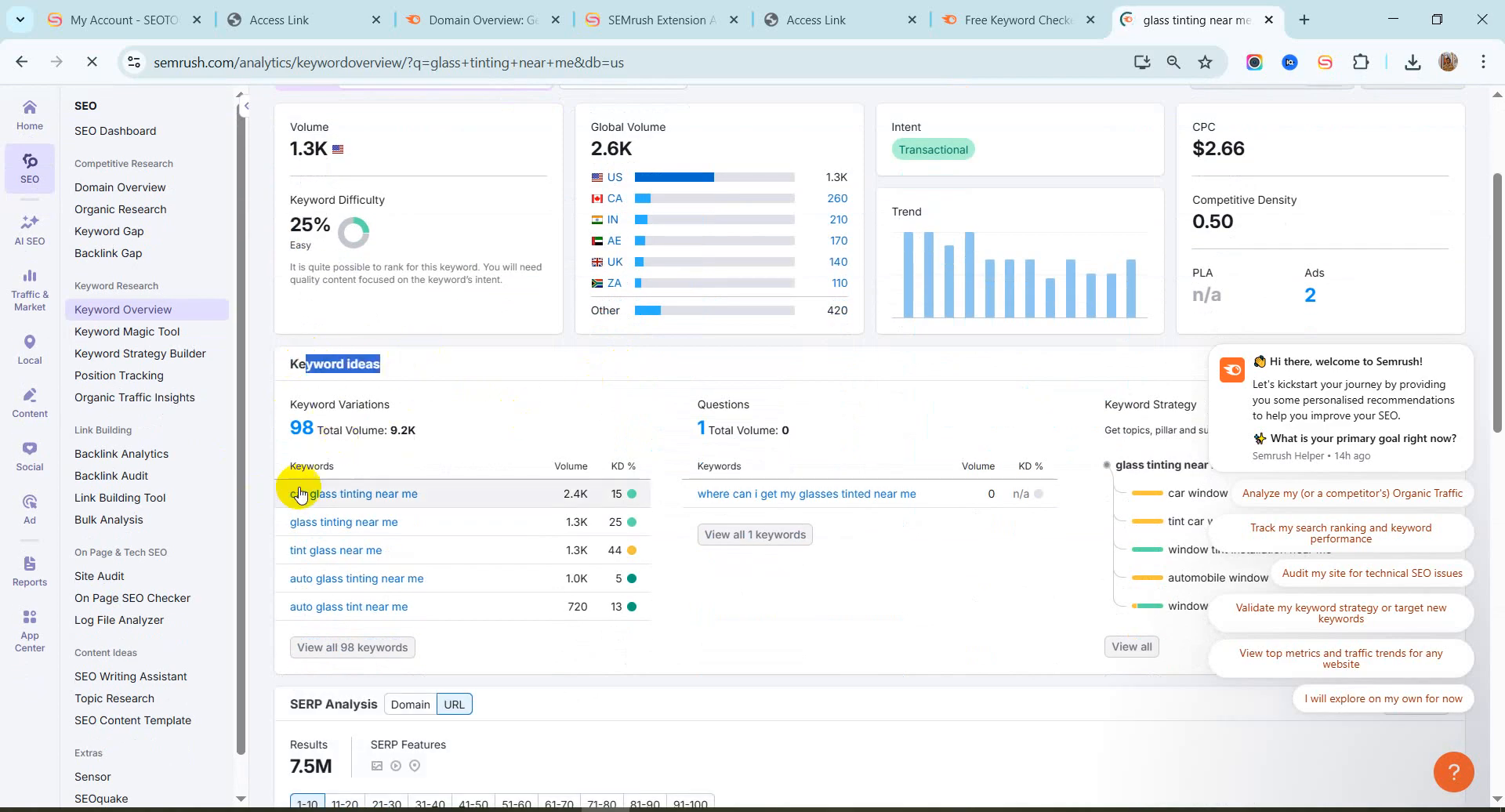
{"action": "scroll", "coordinate": [379, 497], "scroll_direction": "down", "scroll_amount": 5}
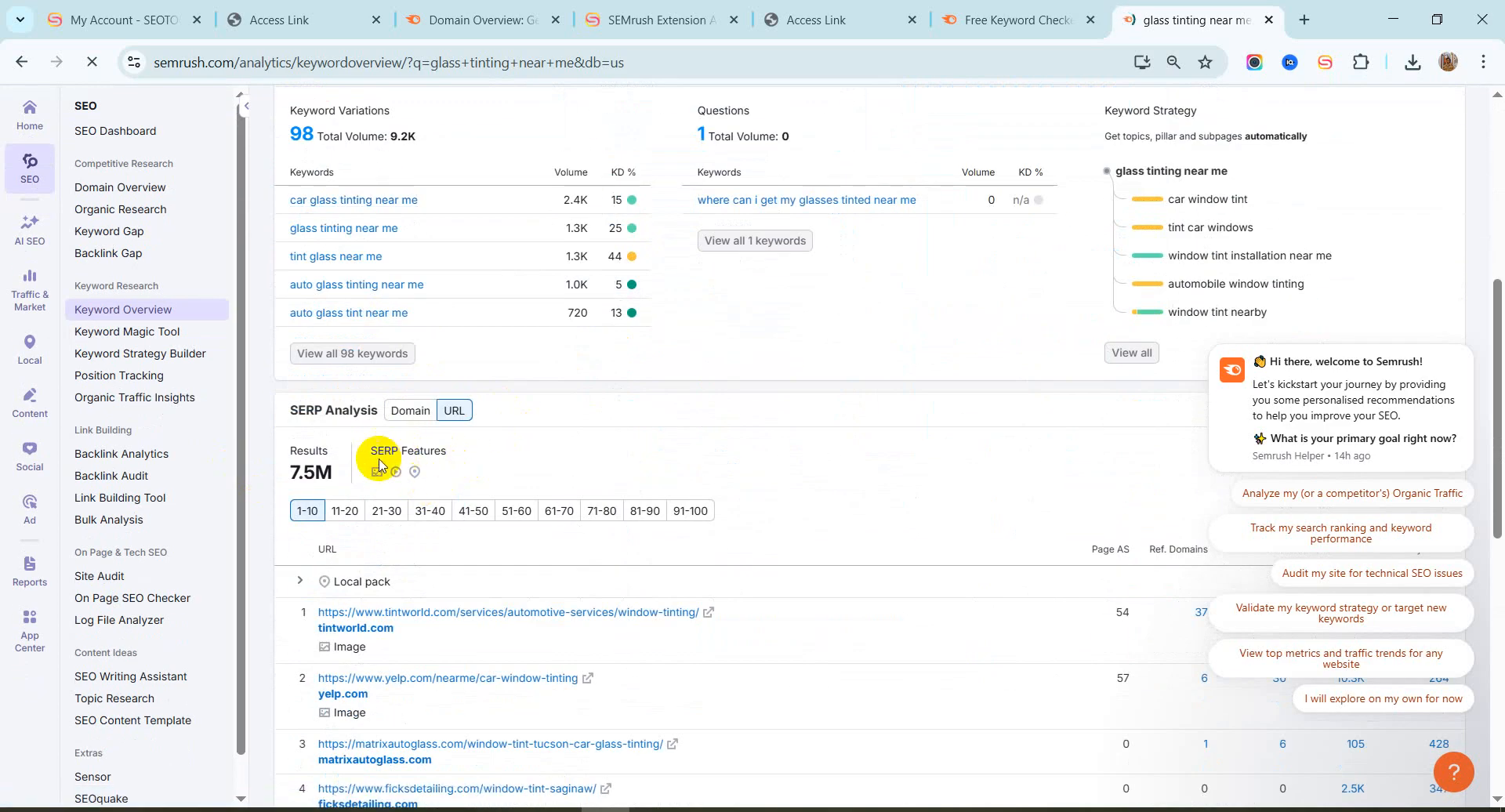
{"action": "left_click", "coordinate": [1469, 351]}
{"action": "scroll", "coordinate": [338, 520], "scroll_direction": "down", "scroll_amount": 1}
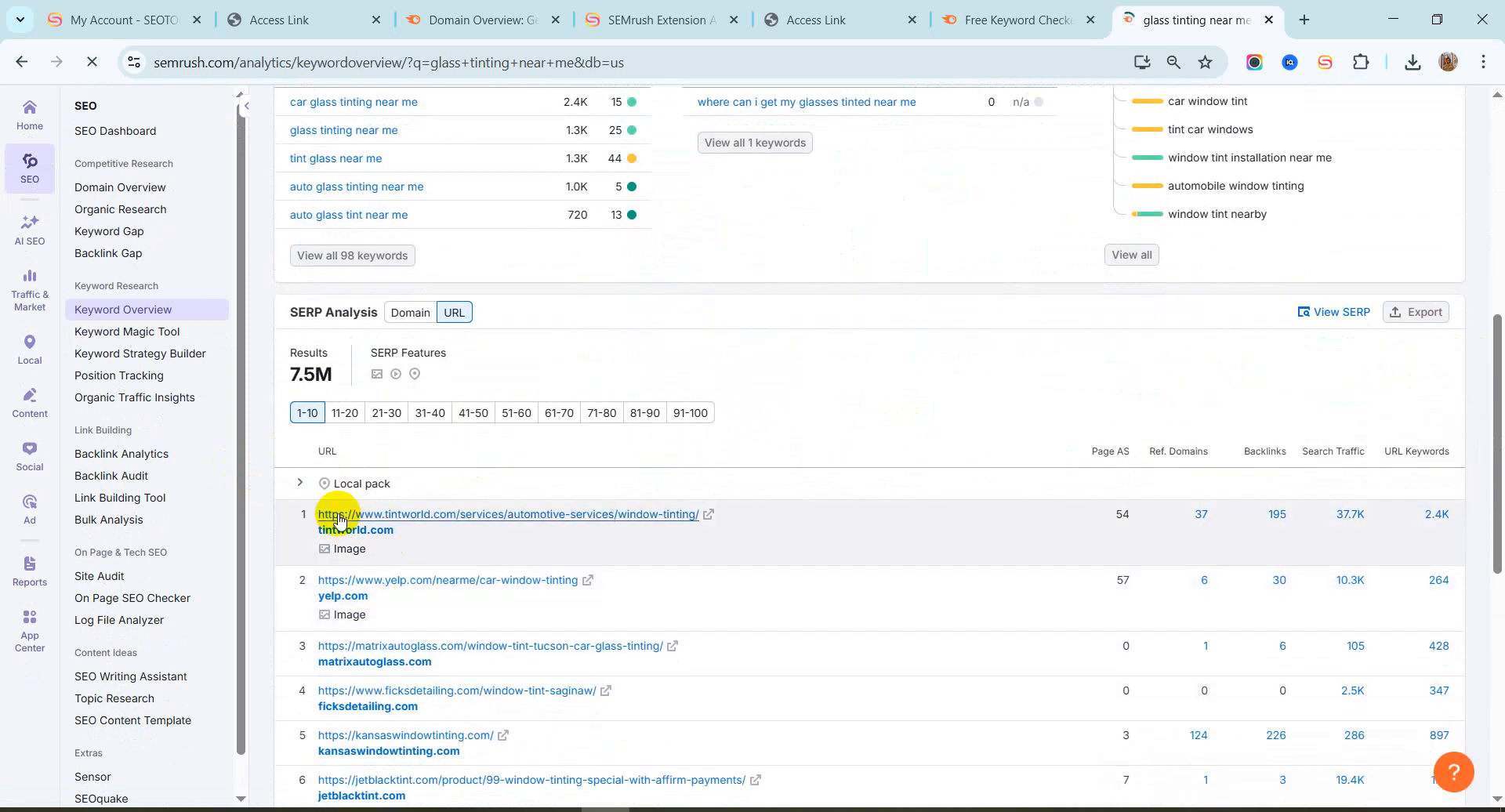
{"action": "scroll", "coordinate": [497, 557], "scroll_direction": "down", "scroll_amount": 2}
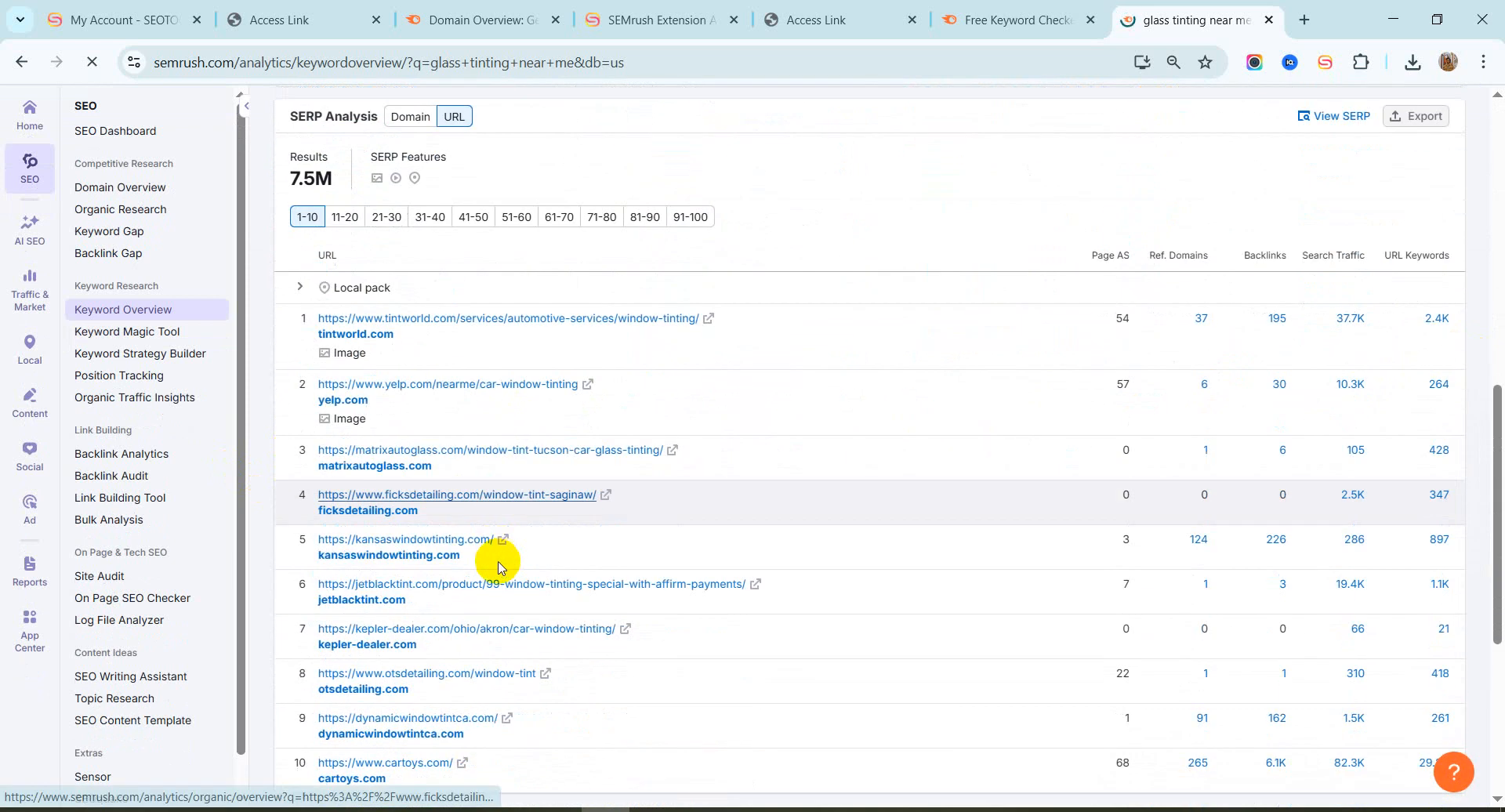
{"action": "scroll", "coordinate": [531, 527], "scroll_direction": "down", "scroll_amount": 3}
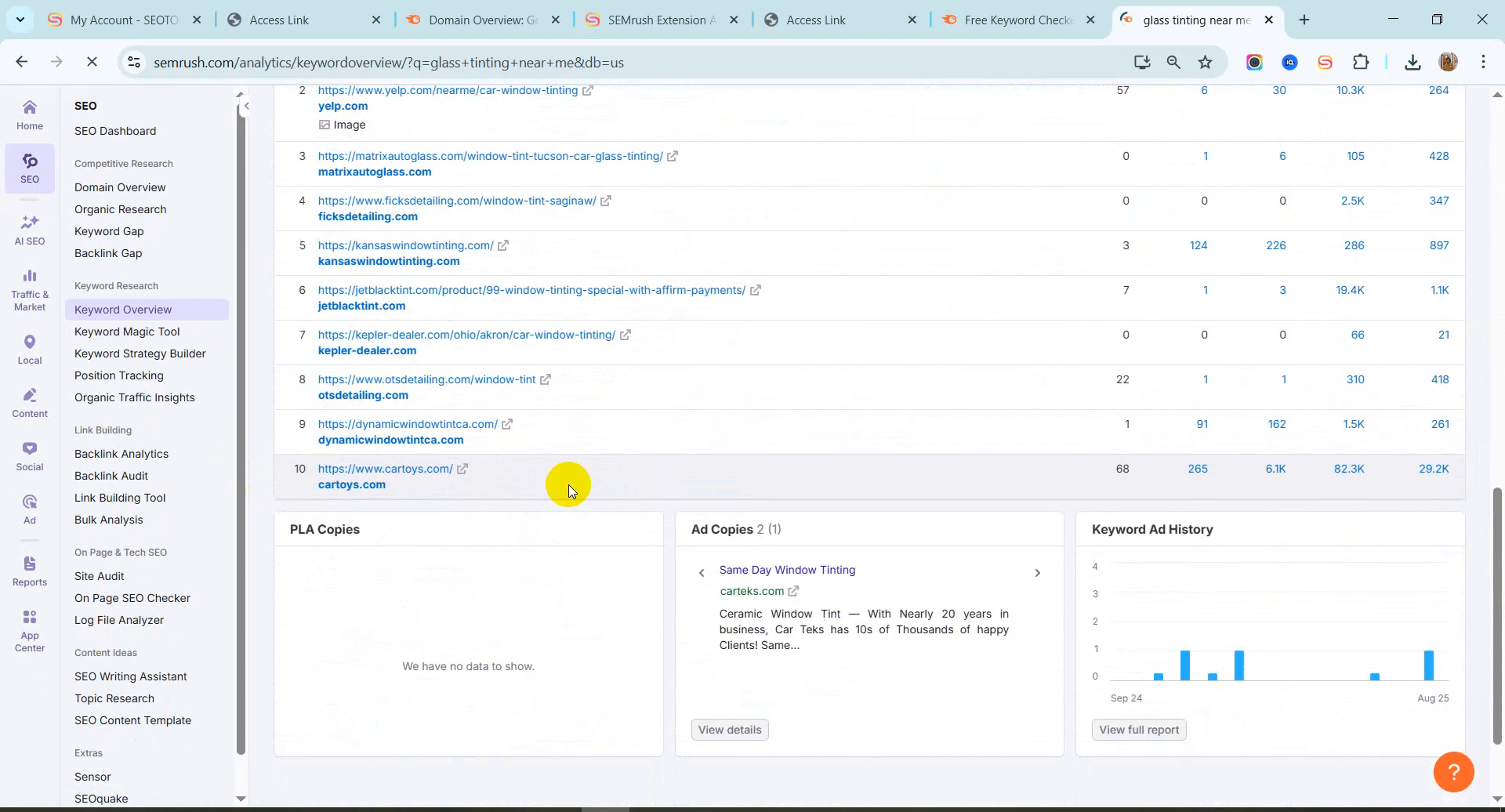
Export the keyword's SERP Analysis URLs as XLSX and open the downloaded workbook in Excel
{"action": "scroll", "coordinate": [520, 528], "scroll_direction": "up", "scroll_amount": 6}
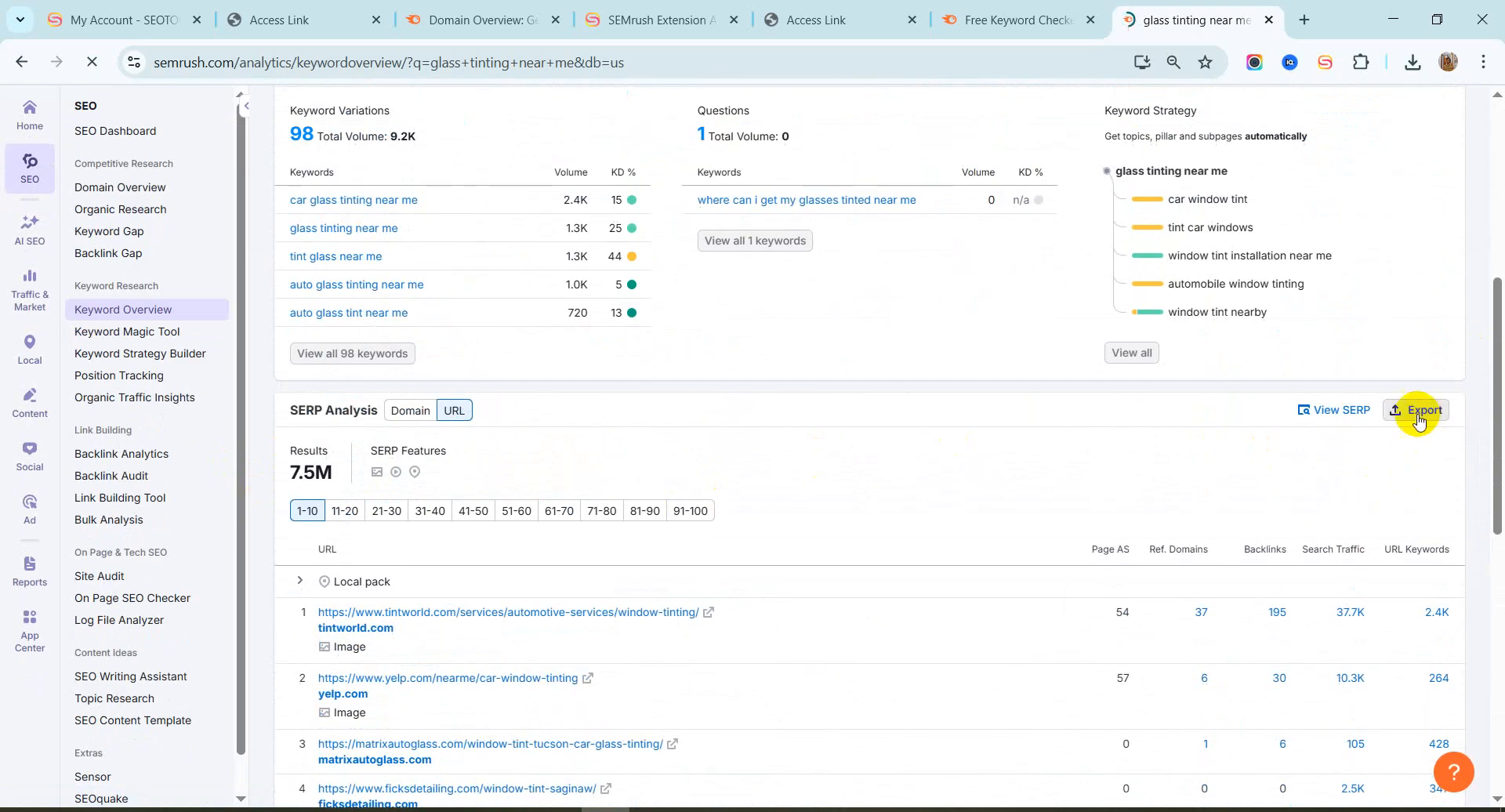
{"action": "left_click", "coordinate": [1419, 415]}
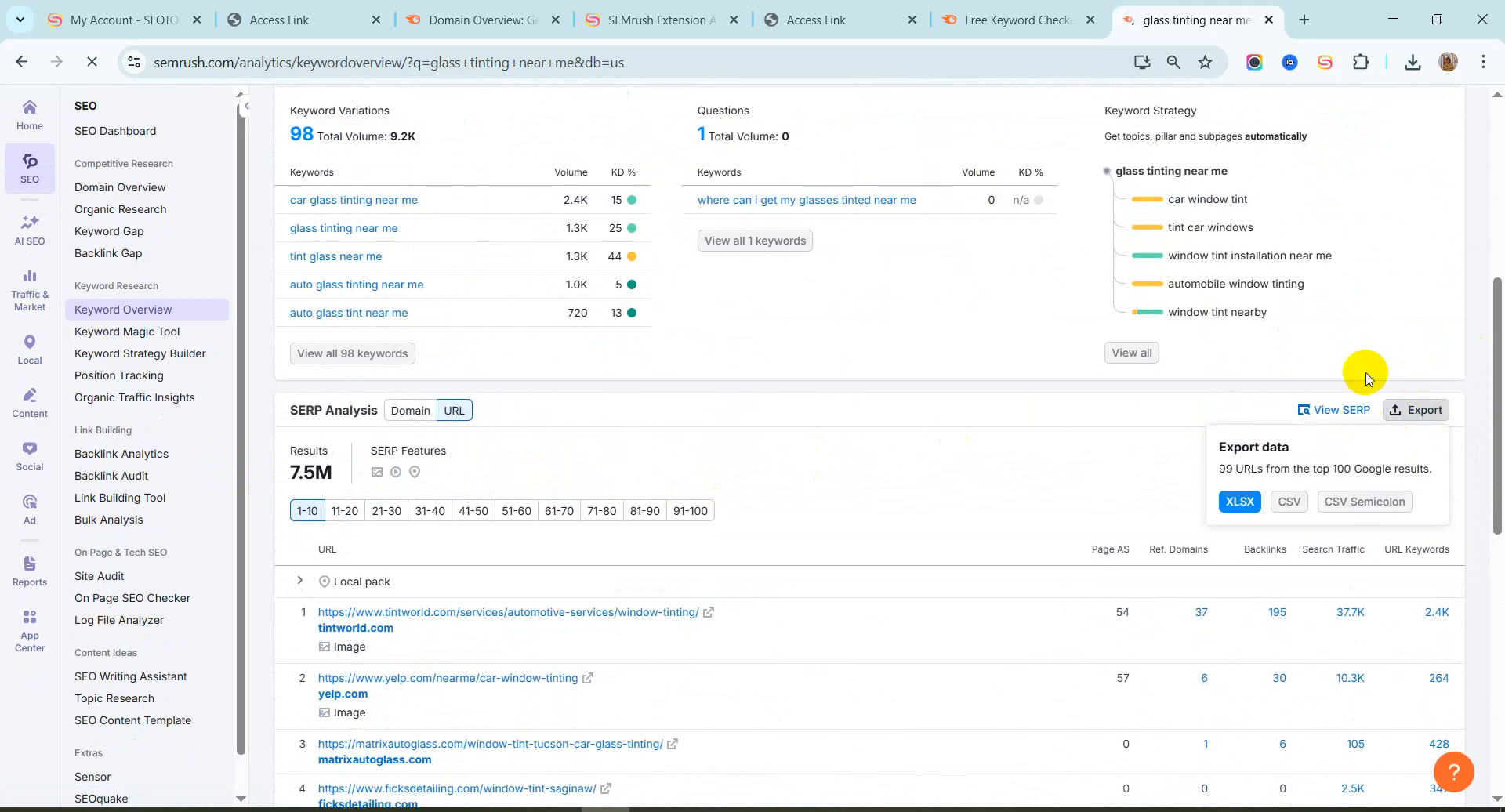
{"action": "left_click", "coordinate": [1241, 502]}
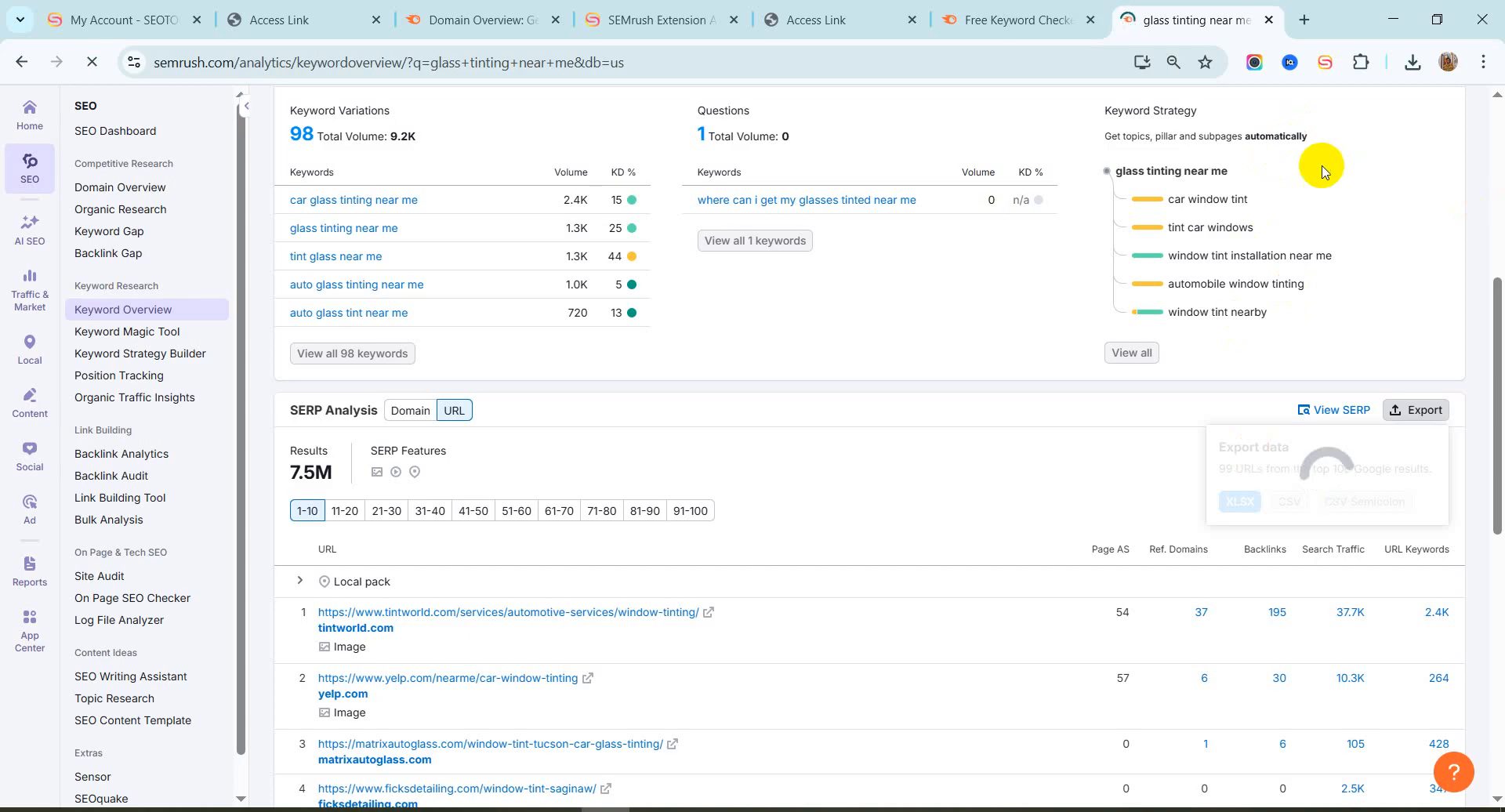
{"action": "left_click", "coordinate": [1412, 75]}
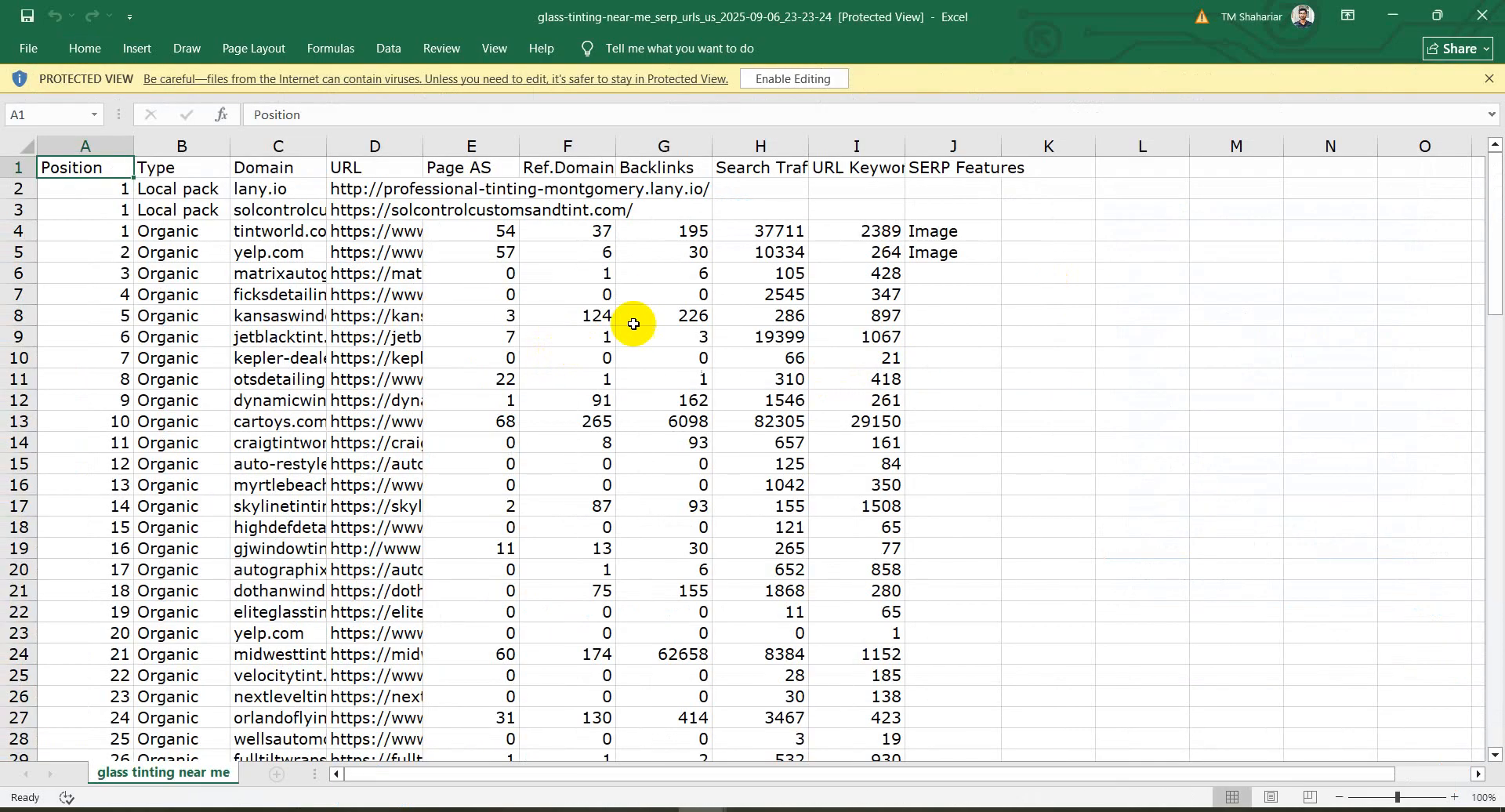
Select and copy the whole exported SERP table, from Position to SERP Features
{"action": "scroll", "coordinate": [544, 353], "scroll_direction": "down", "scroll_amount": 5}
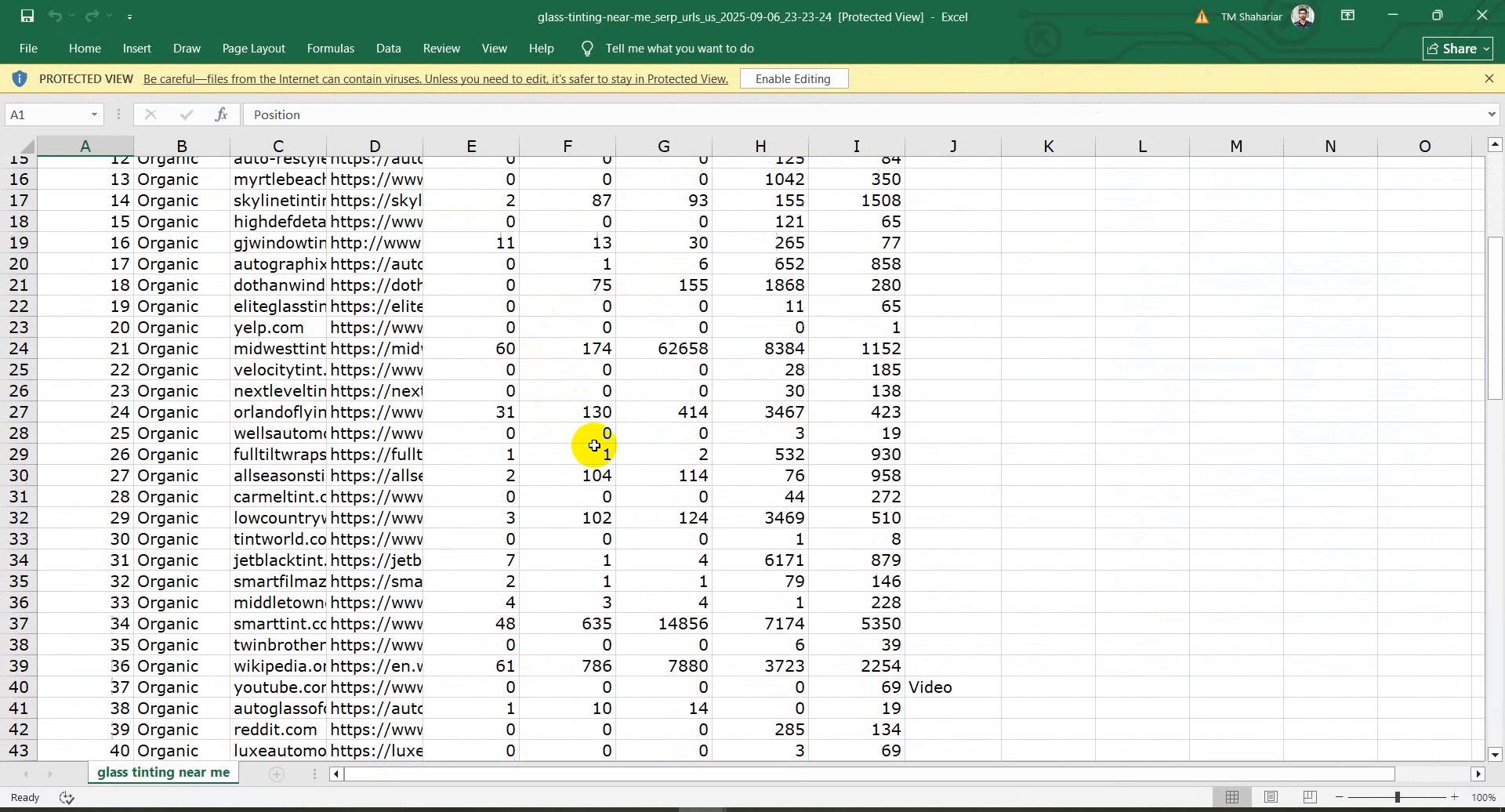
{"action": "scroll", "coordinate": [594, 446], "scroll_direction": "up", "scroll_amount": 5}
{"action": "key", "text": "ctrl+shift+End"}
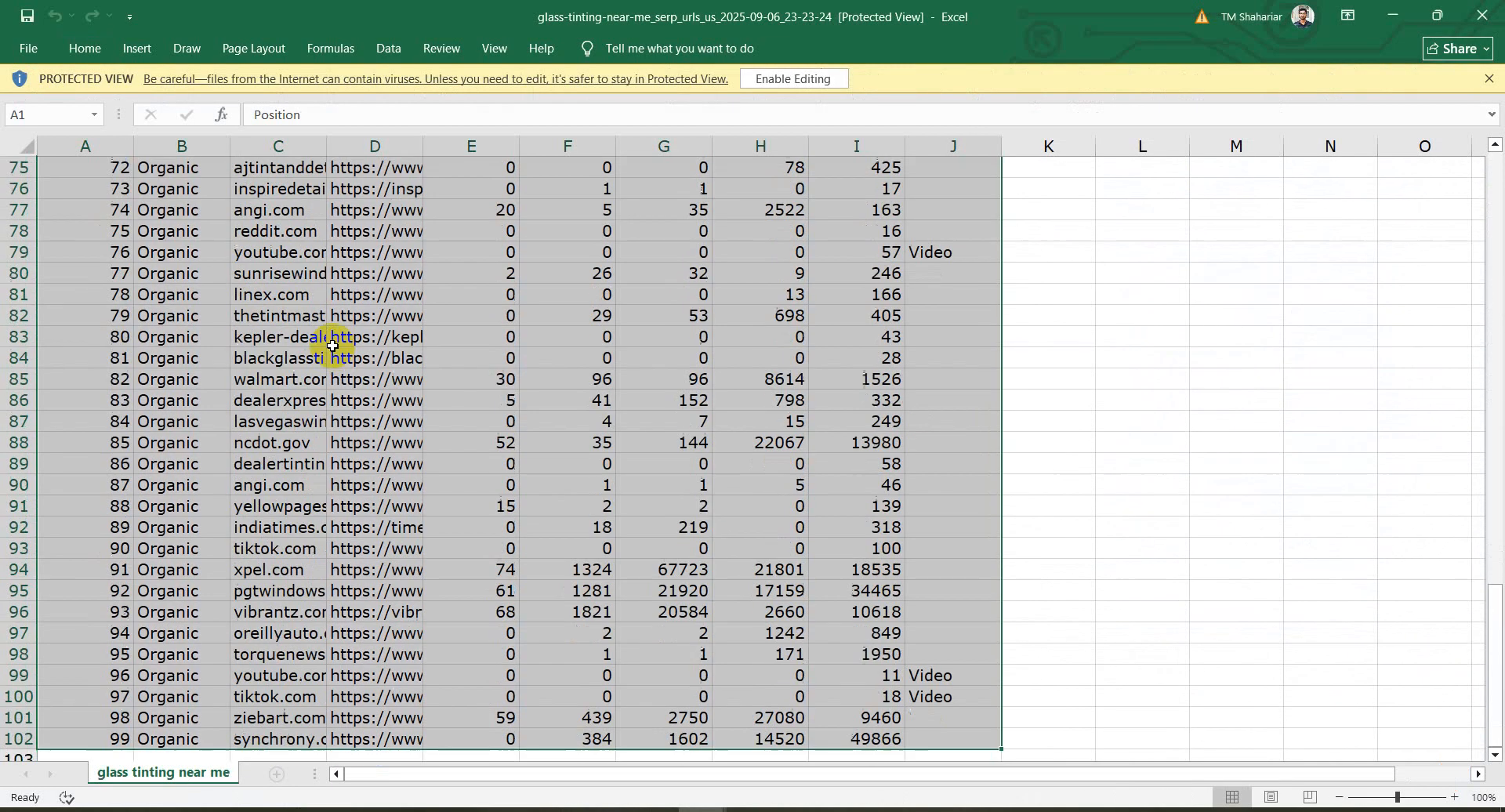
{"action": "key", "text": "ctrl+c"}
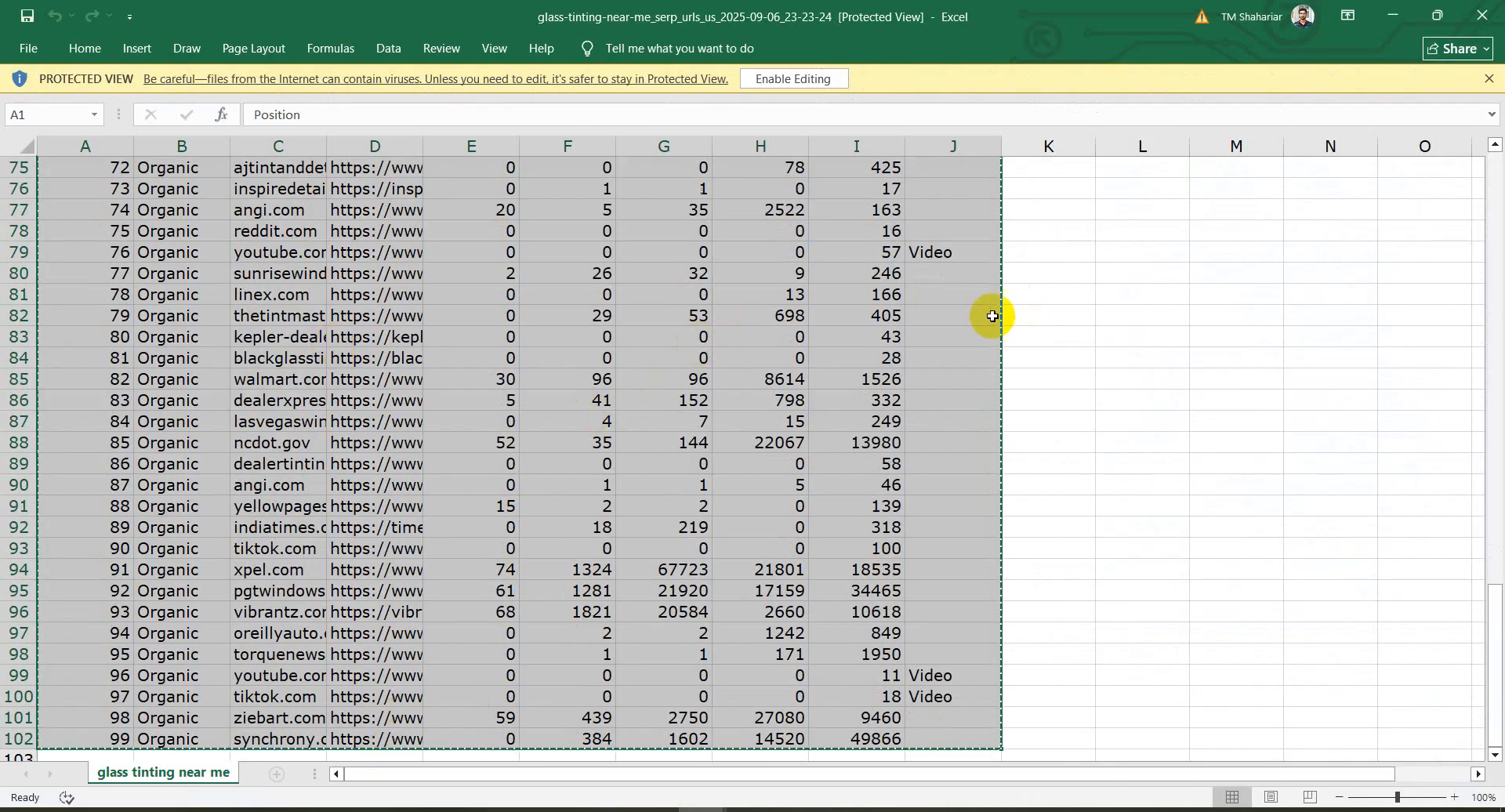
Close the glass tinting SERP workbook and the thetintteam.com organic competitors workbook
{"action": "scroll", "coordinate": [992, 313], "scroll_direction": "up", "scroll_amount": 20}
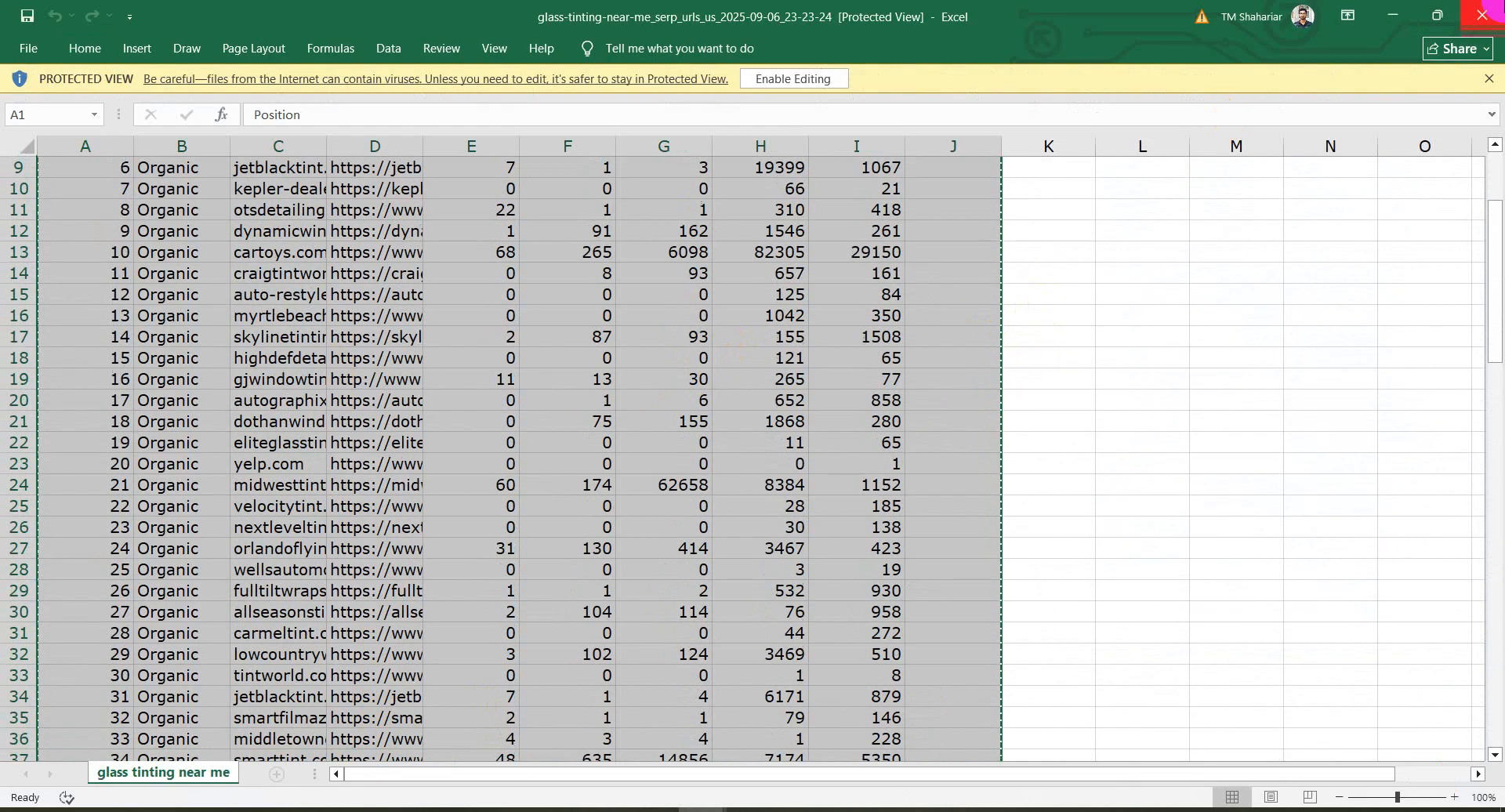
{"action": "left_click", "coordinate": [1482, 15]}
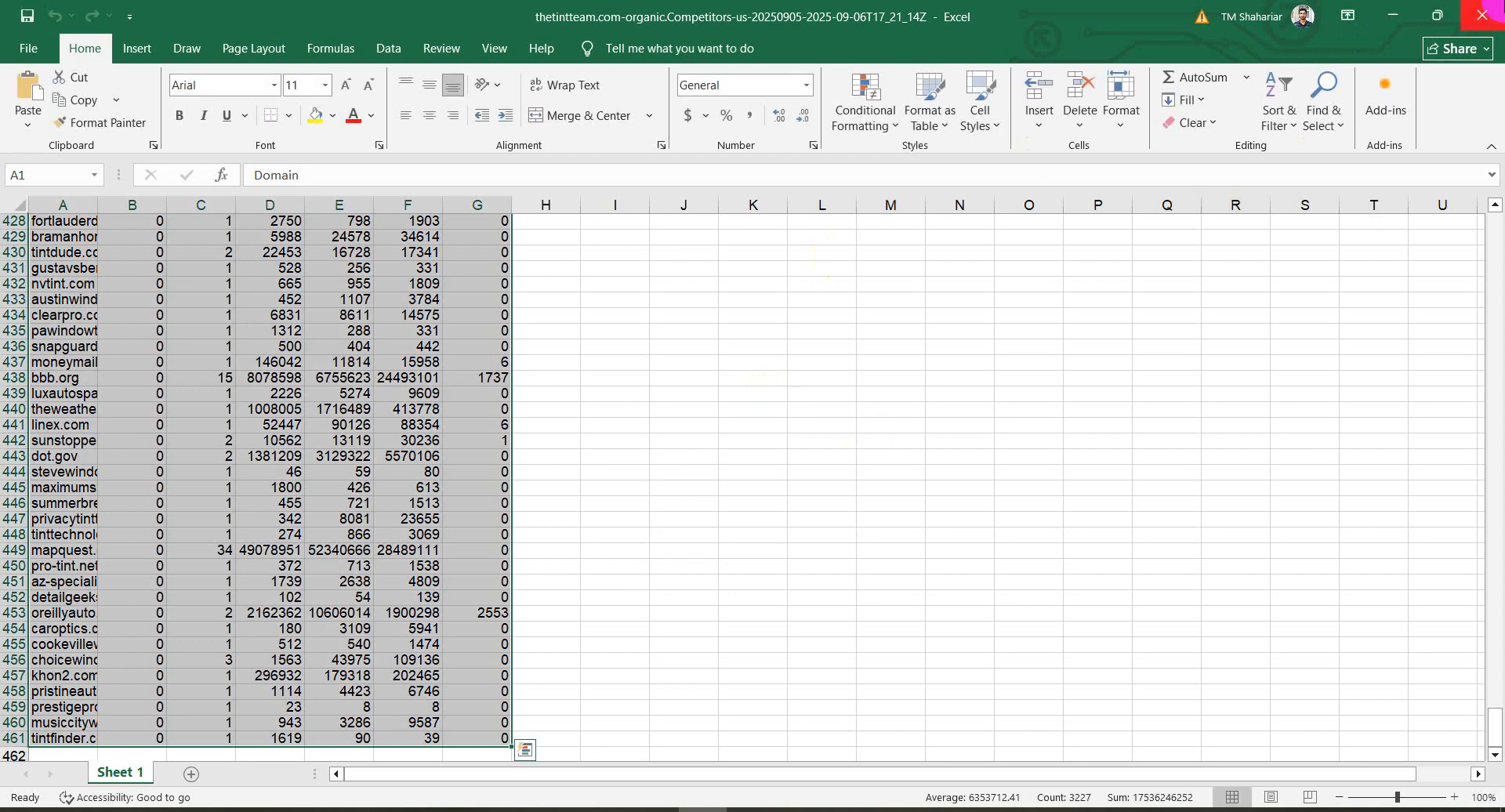
{"action": "left_click", "coordinate": [1481, 15]}
{"action": "left_click_drag", "start_coordinate": [307, 266], "coordinate": [497, 271]}
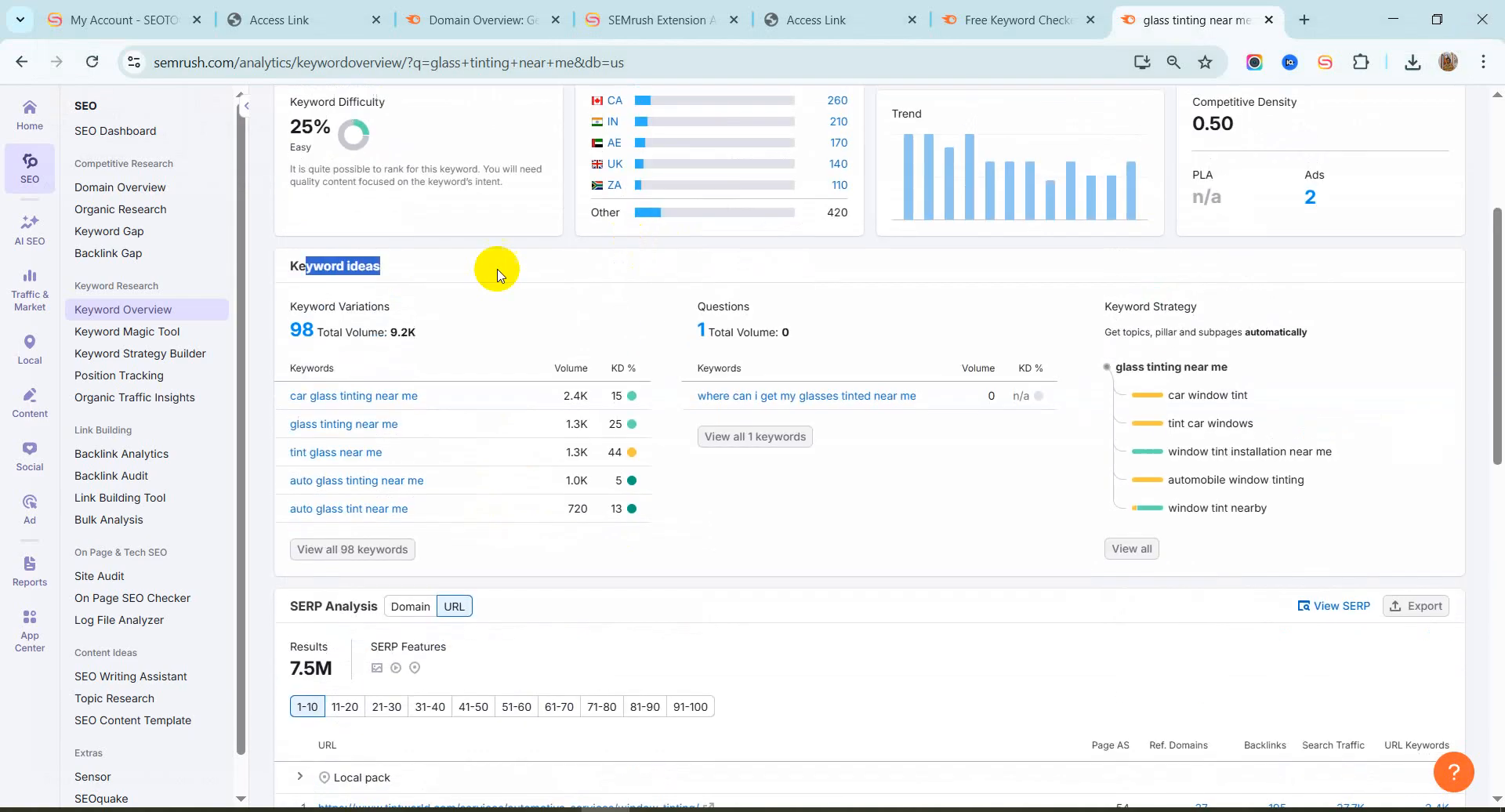
{"action": "scroll", "coordinate": [497, 270], "scroll_direction": "up", "scroll_amount": 3}
{"action": "left_click", "coordinate": [160, 272]}
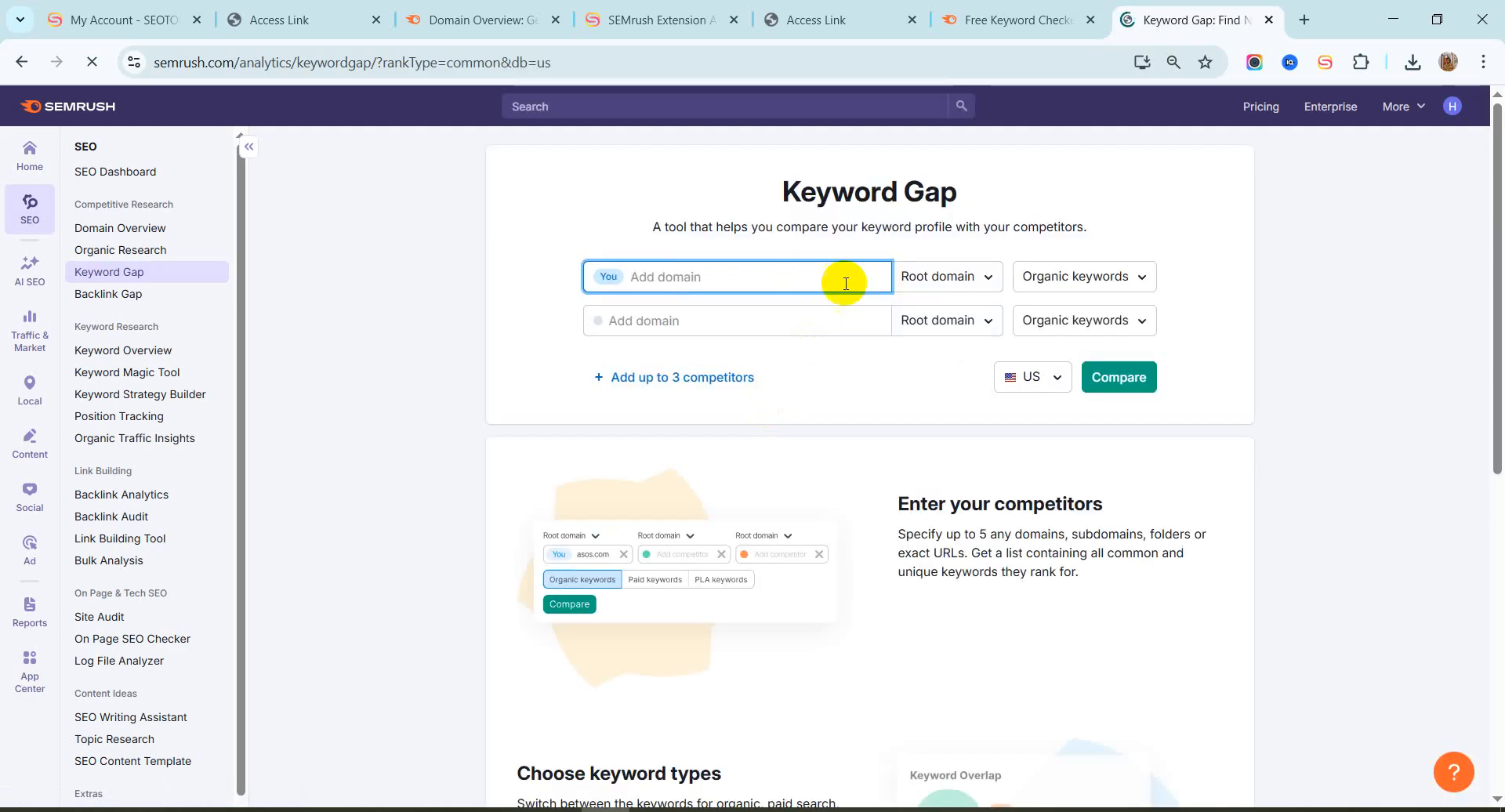
{"action": "key", "text": "alt+Tab"}
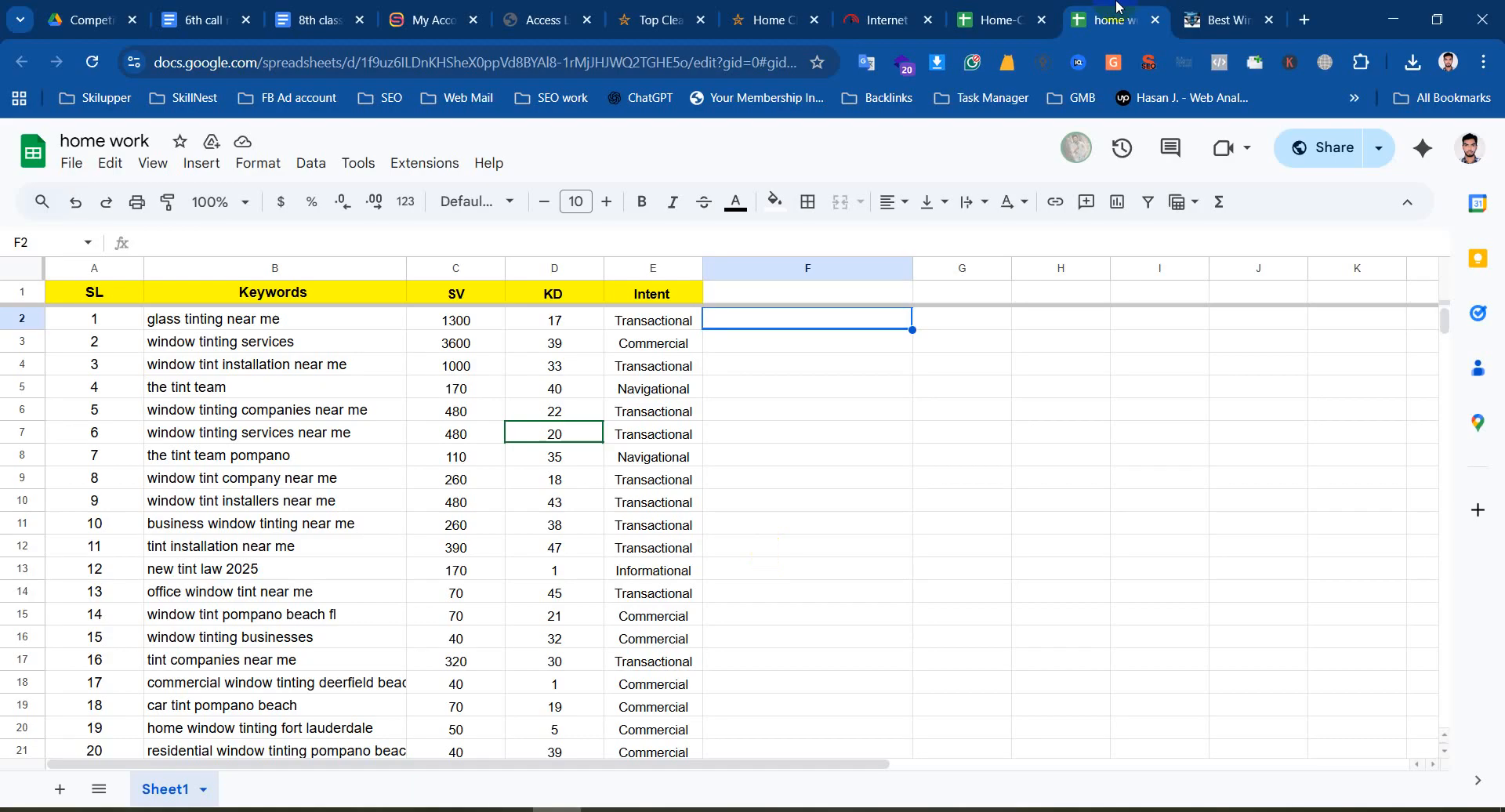
{"action": "left_click", "coordinate": [1225, 6]}
{"action": "left_click", "coordinate": [433, 59]}
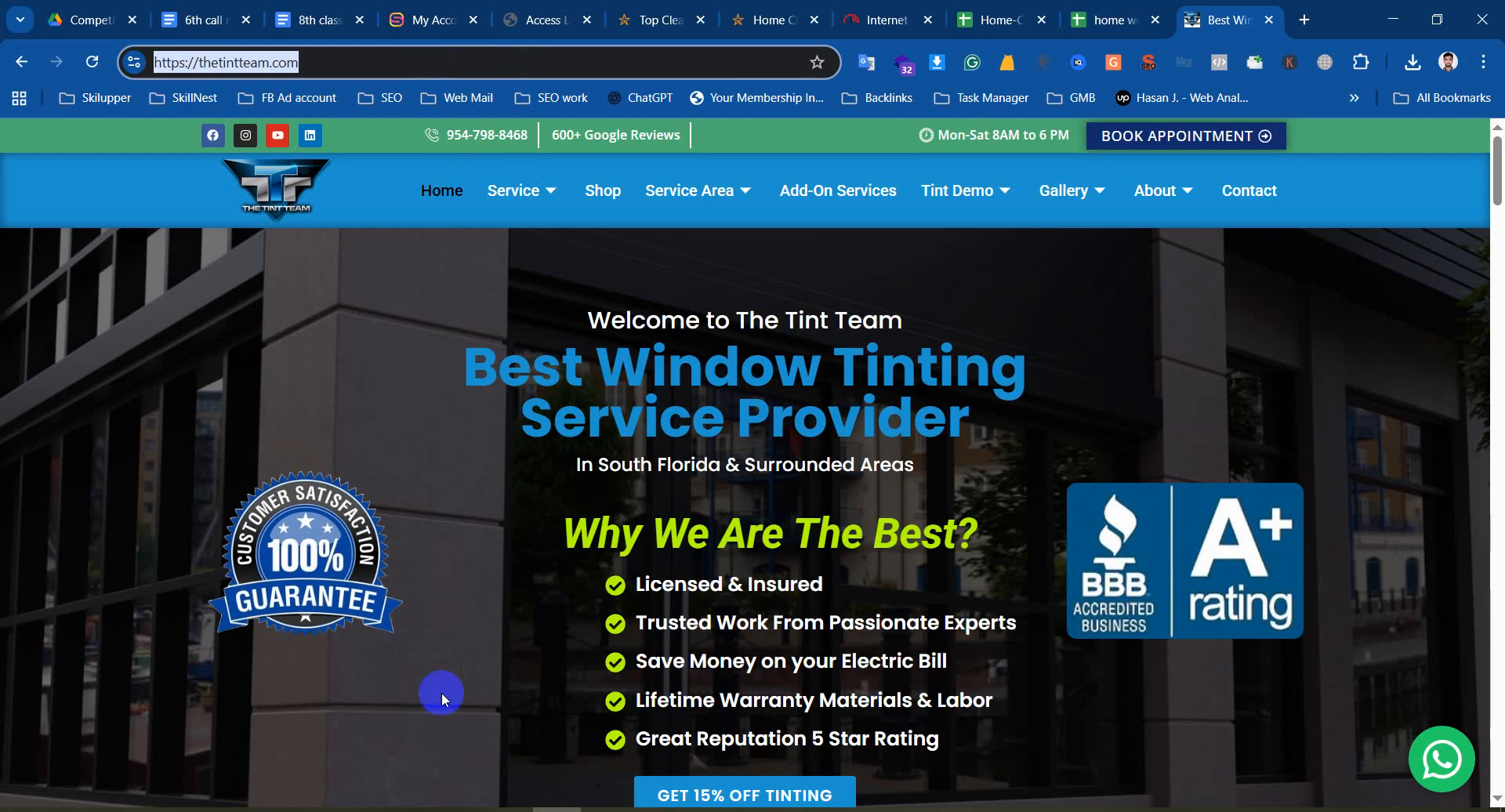
{"action": "key", "text": "alt+Tab"}
{"action": "left_click", "coordinate": [691, 284]}
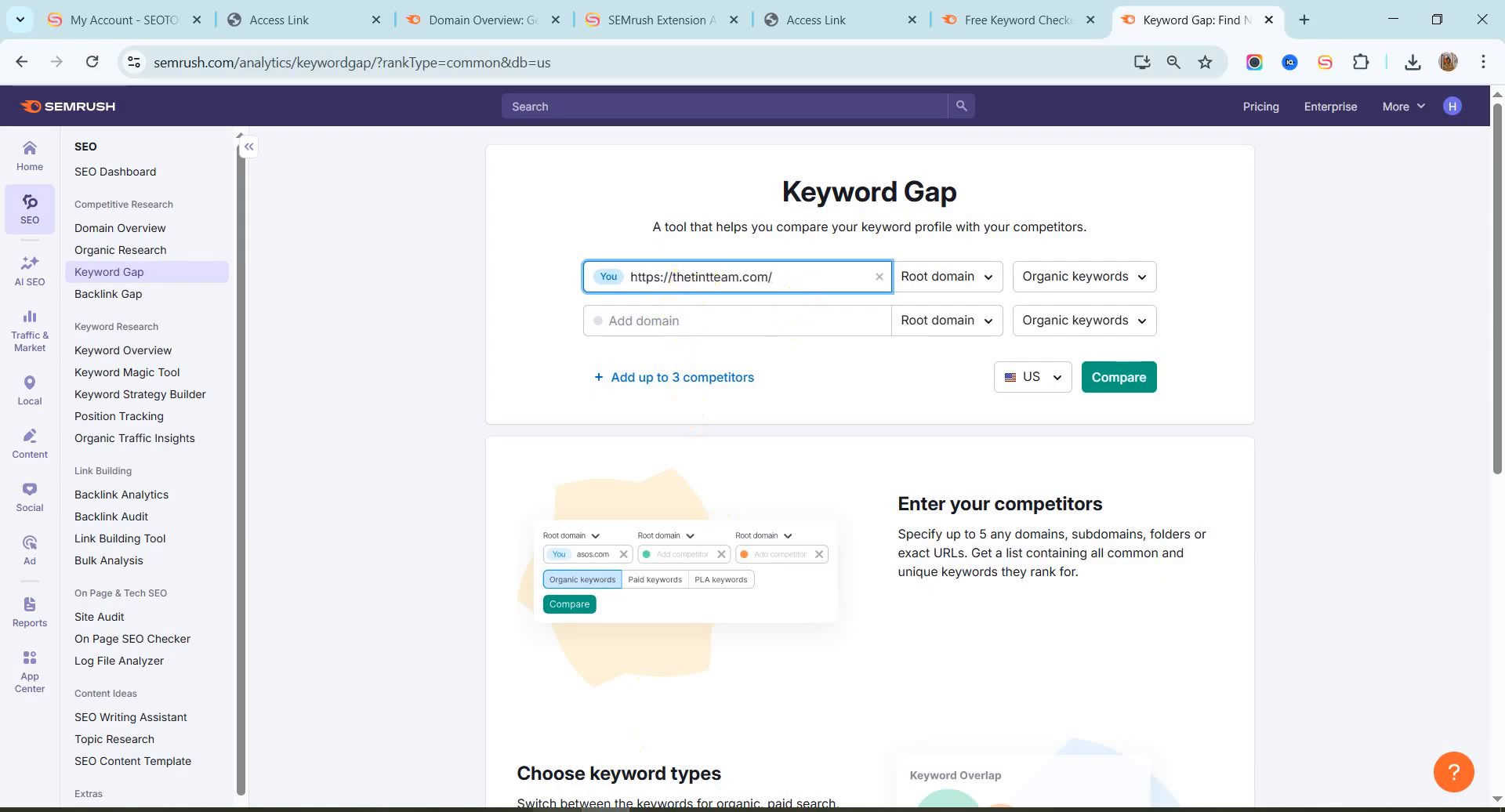
Copy the southernglassprotection.com link from the competitors sheet in Google Sheets and enter it as the first competitor in Keyword Gap
{"action": "key", "text": "alt+Tab"}
{"action": "left_click", "coordinate": [1043, 11]}
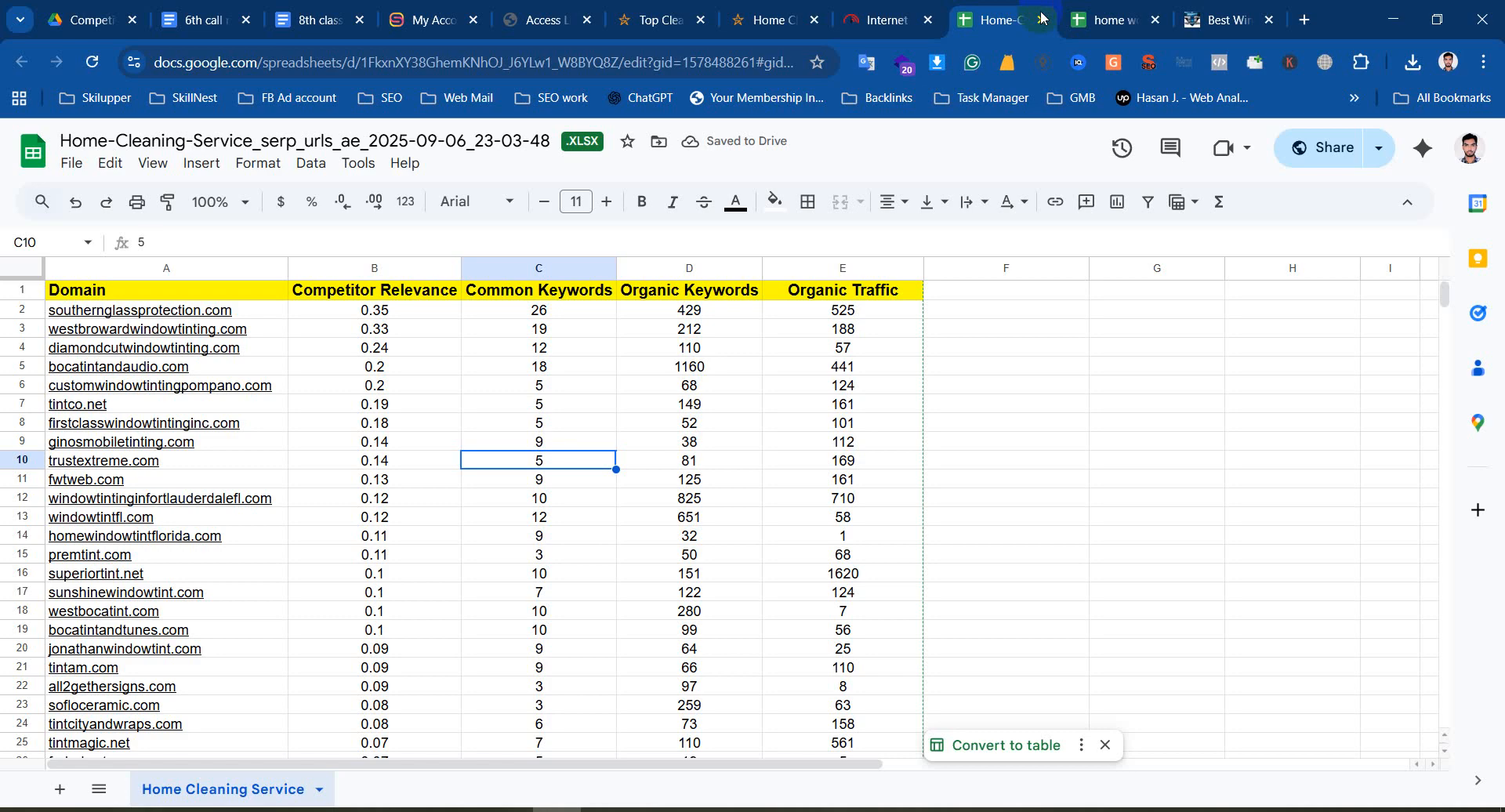
{"action": "left_click", "coordinate": [231, 134]}
{"action": "left_click", "coordinate": [154, 315]}
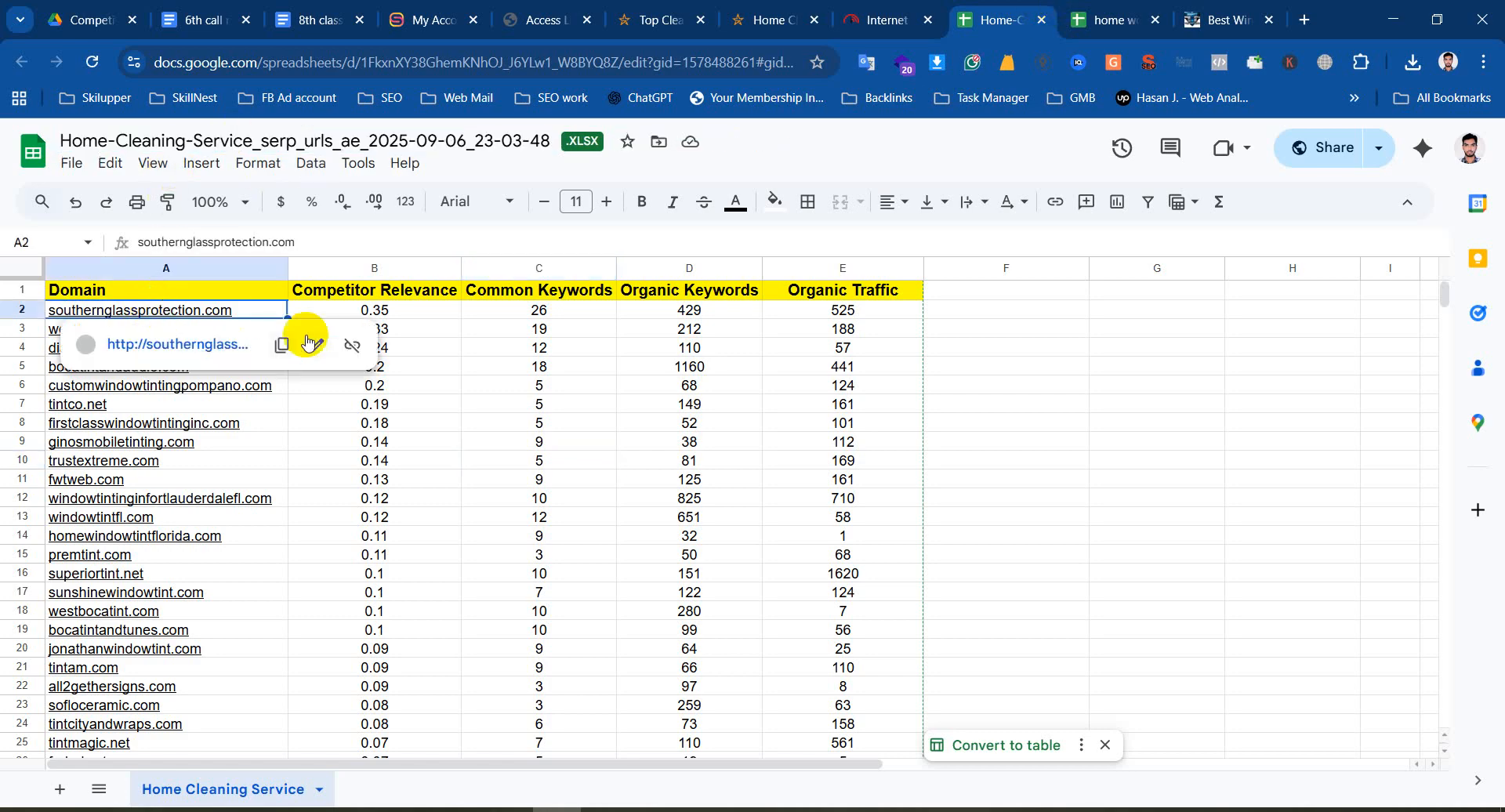
{"action": "left_click", "coordinate": [275, 343]}
{"action": "left_click", "coordinate": [609, 799]}
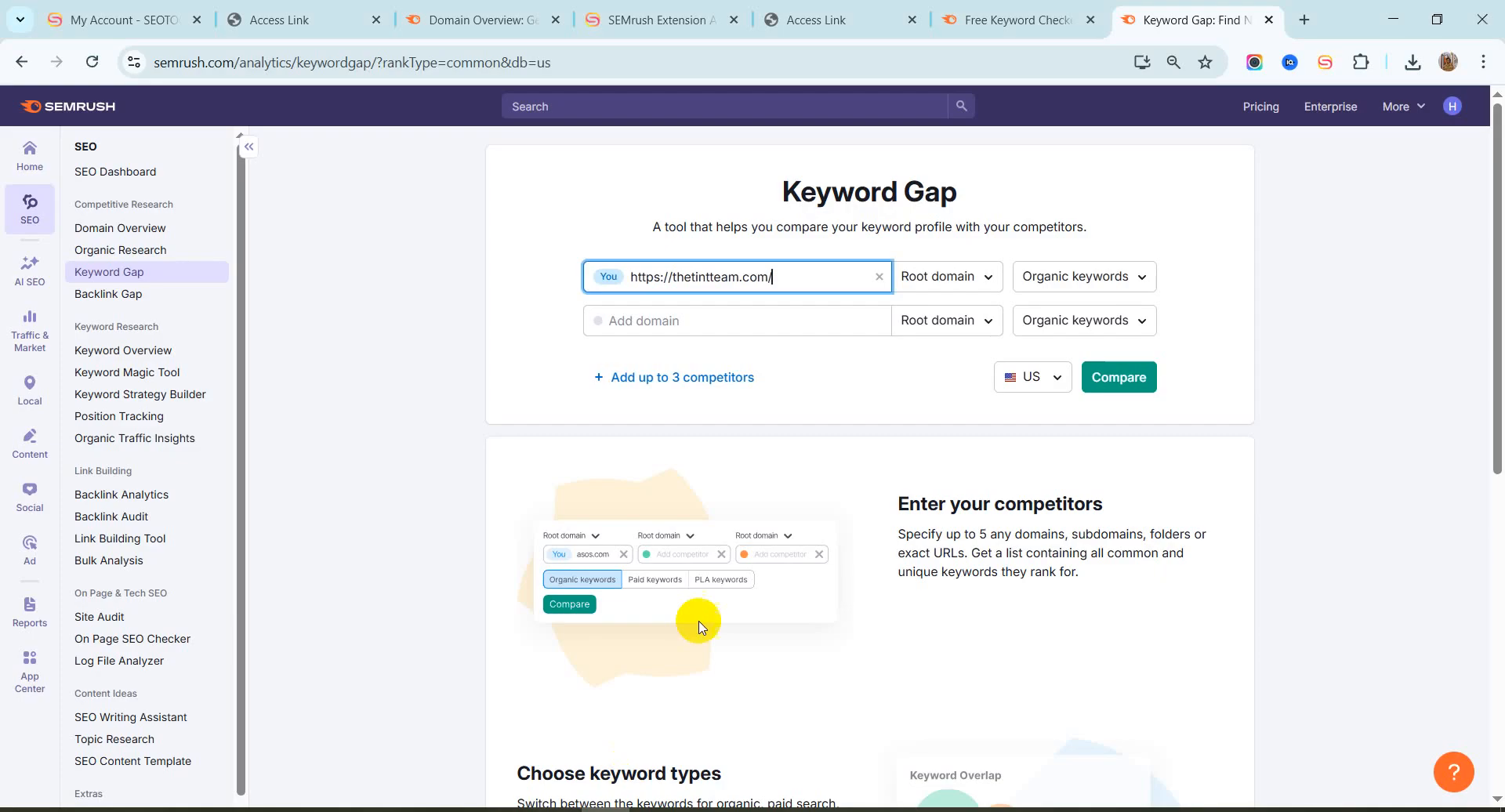
{"action": "left_click", "coordinate": [672, 321]}
{"action": "key", "text": "ctrl+v"}
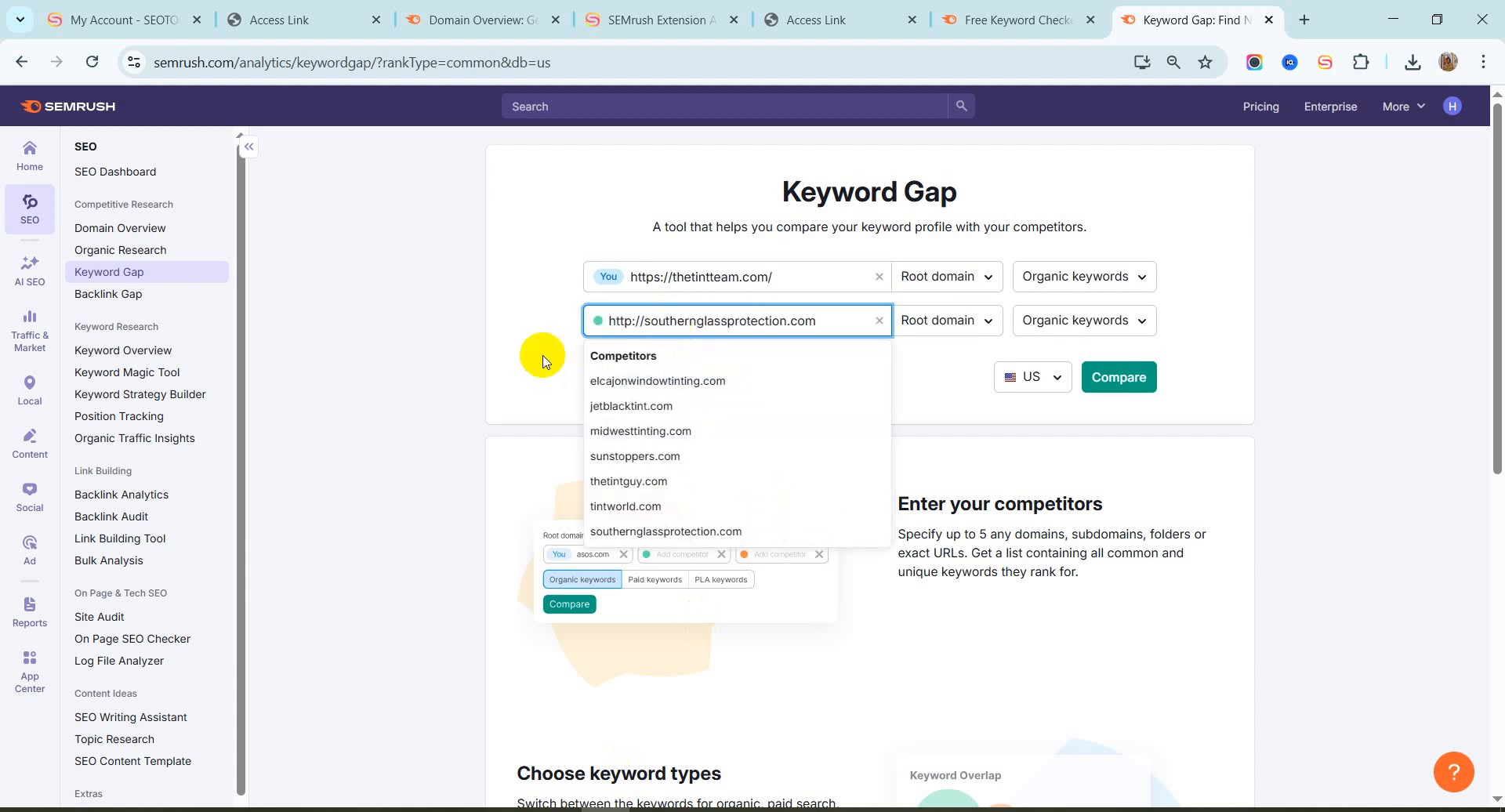
{"action": "left_click", "coordinate": [541, 357]}
Copy the westbrowardwindowtinting.com link from the competitors sheet in Google Sheets and enter it as the second competitor in Keyword Gap
{"action": "left_click", "coordinate": [690, 376]}
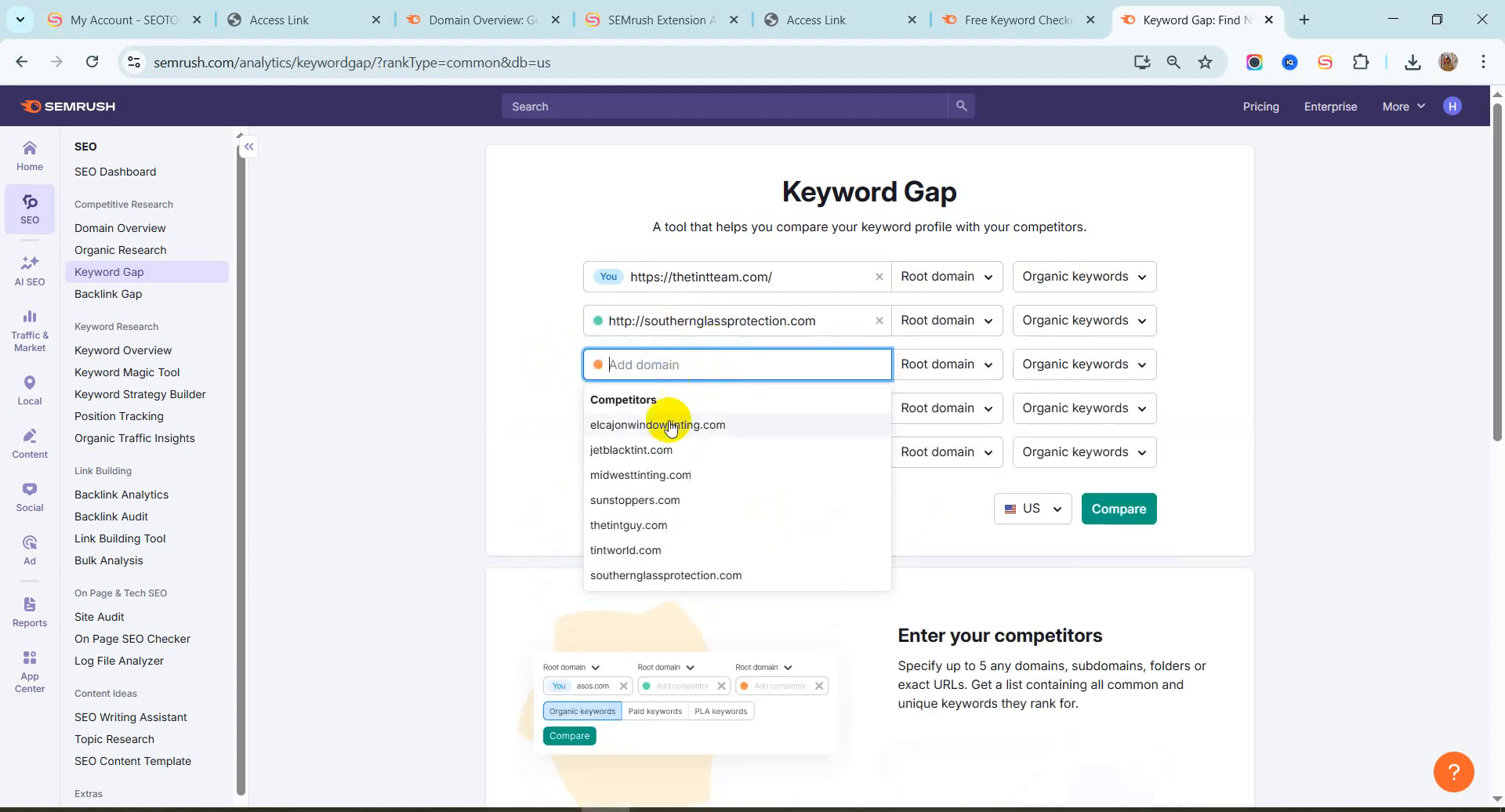
{"action": "key", "text": "alt+Tab"}
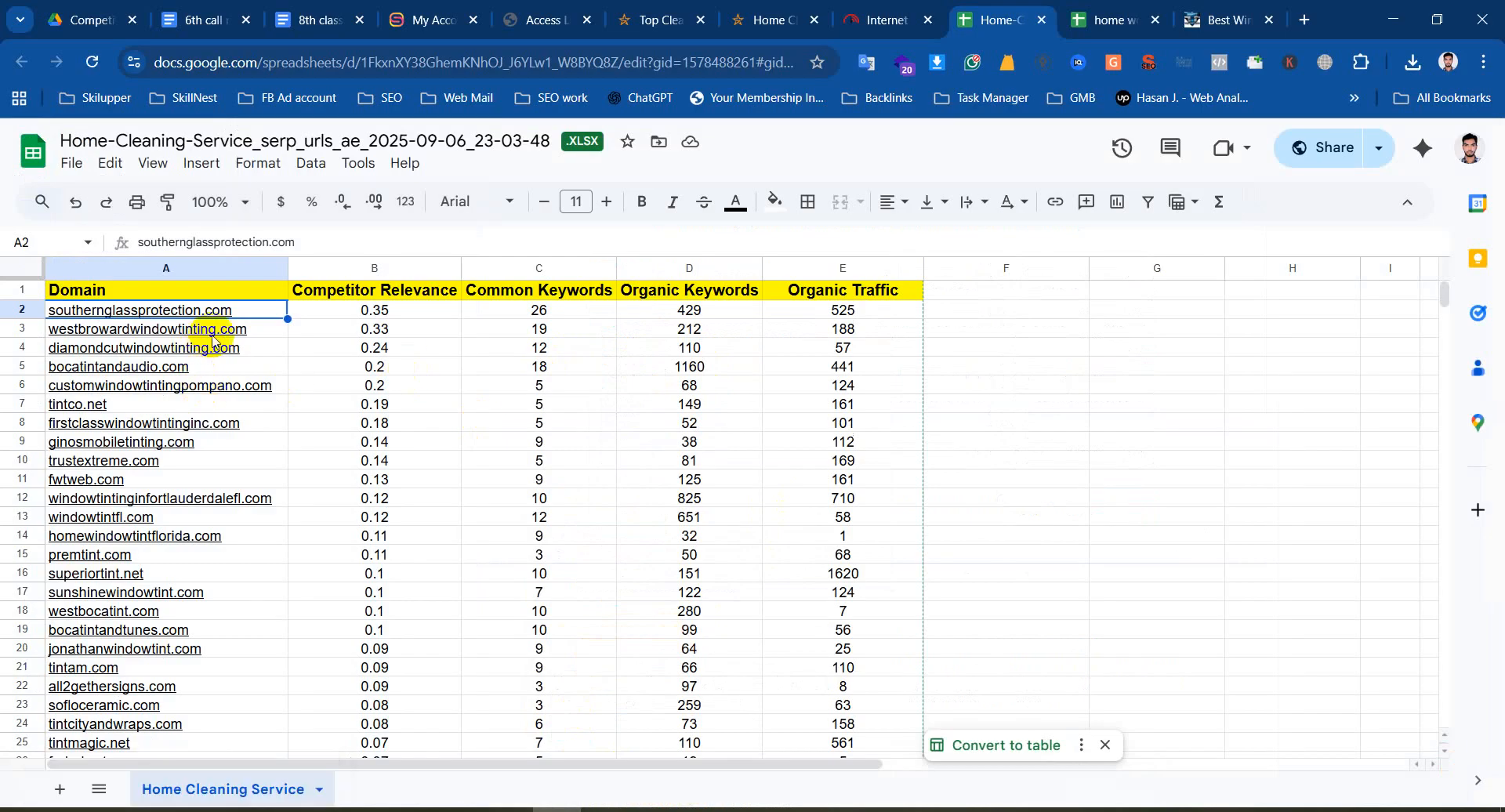
{"action": "left_click", "coordinate": [216, 328]}
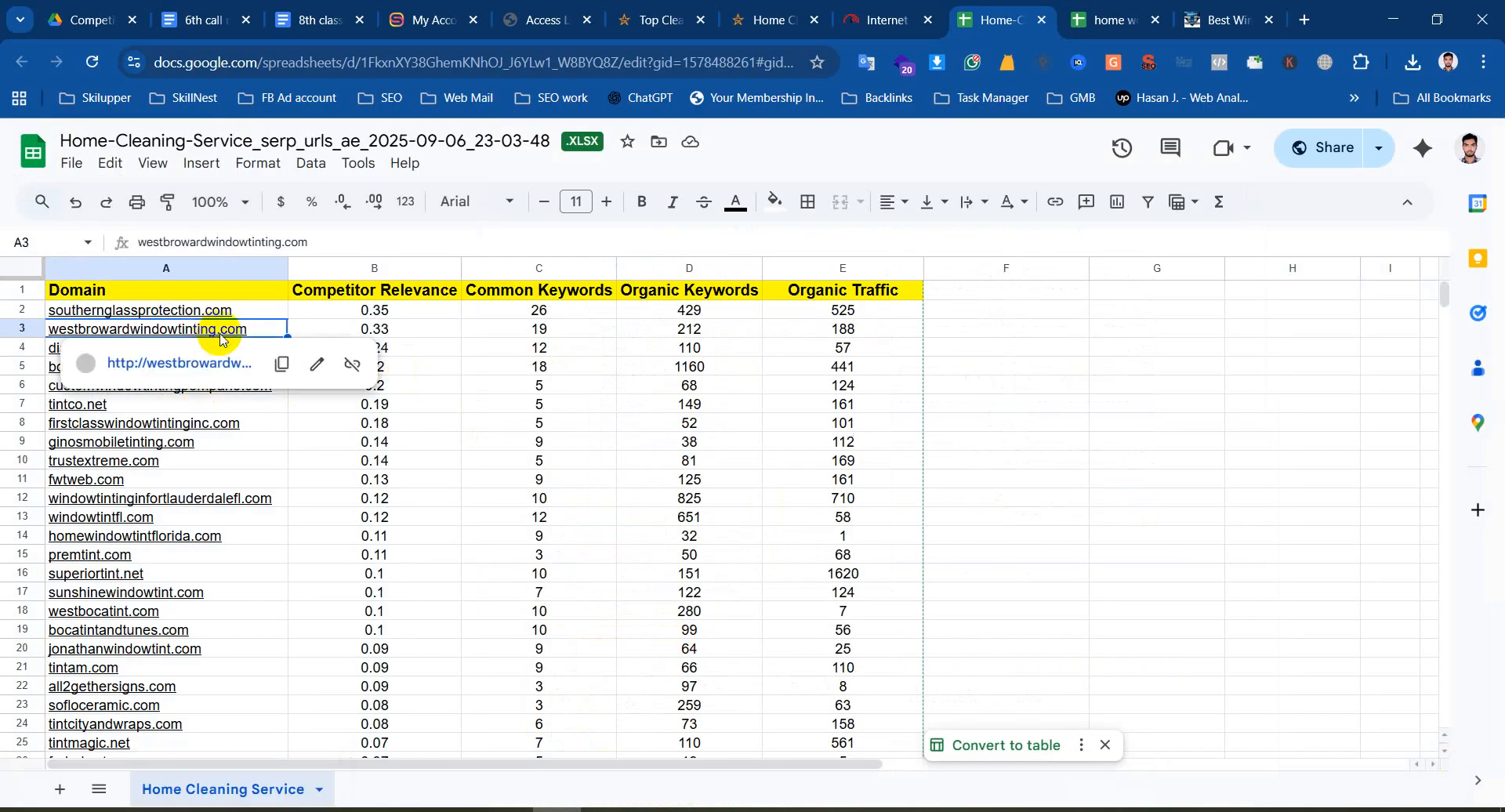
{"action": "left_click", "coordinate": [289, 363]}
{"action": "key", "text": "alt+Tab"}
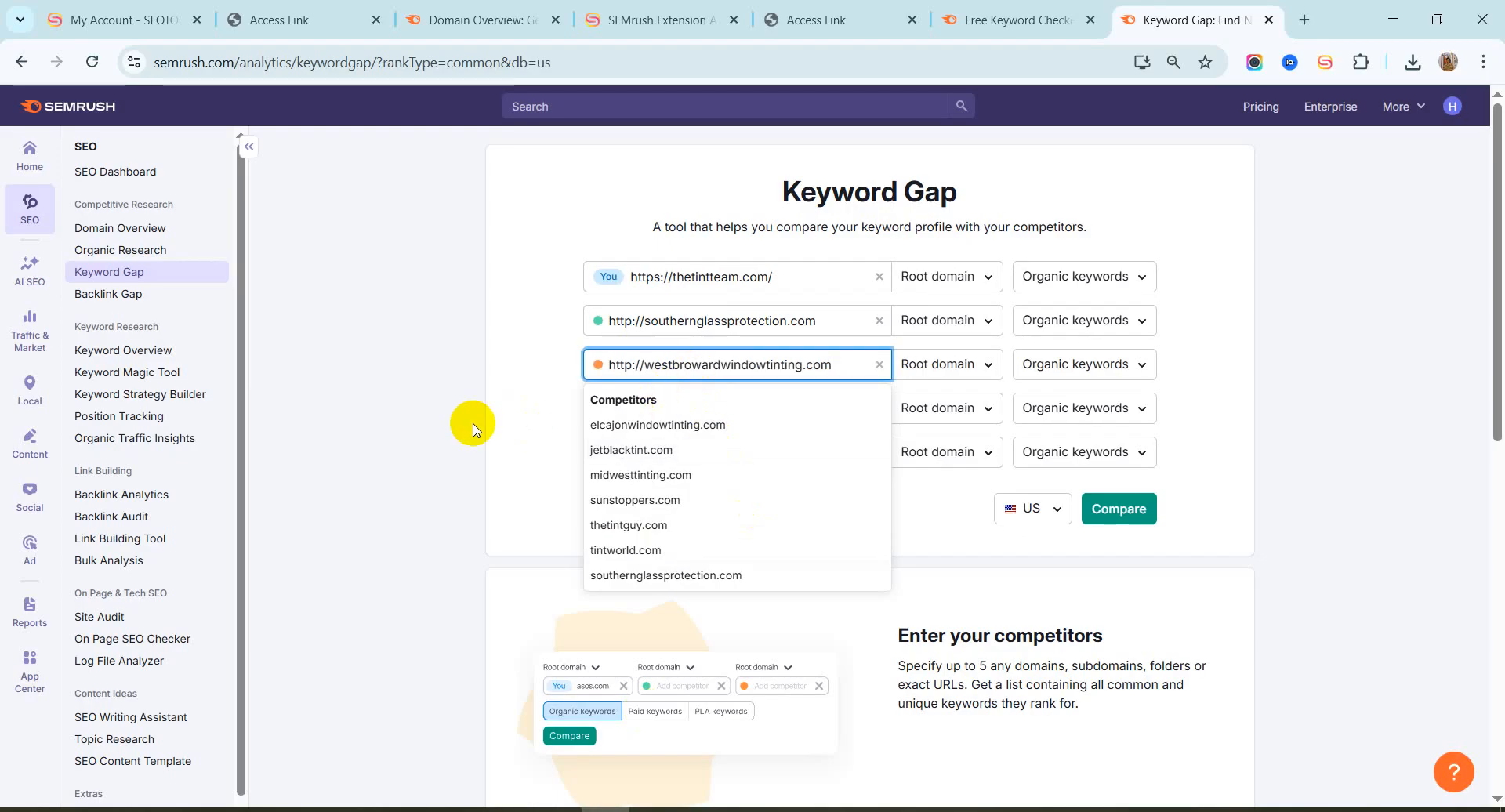
Copy the diamondcutwindowtinting.com link from the competitors sheet, enter it as the third Keyword Gap competitor and run the comparison
{"action": "left_click", "coordinate": [622, 410]}
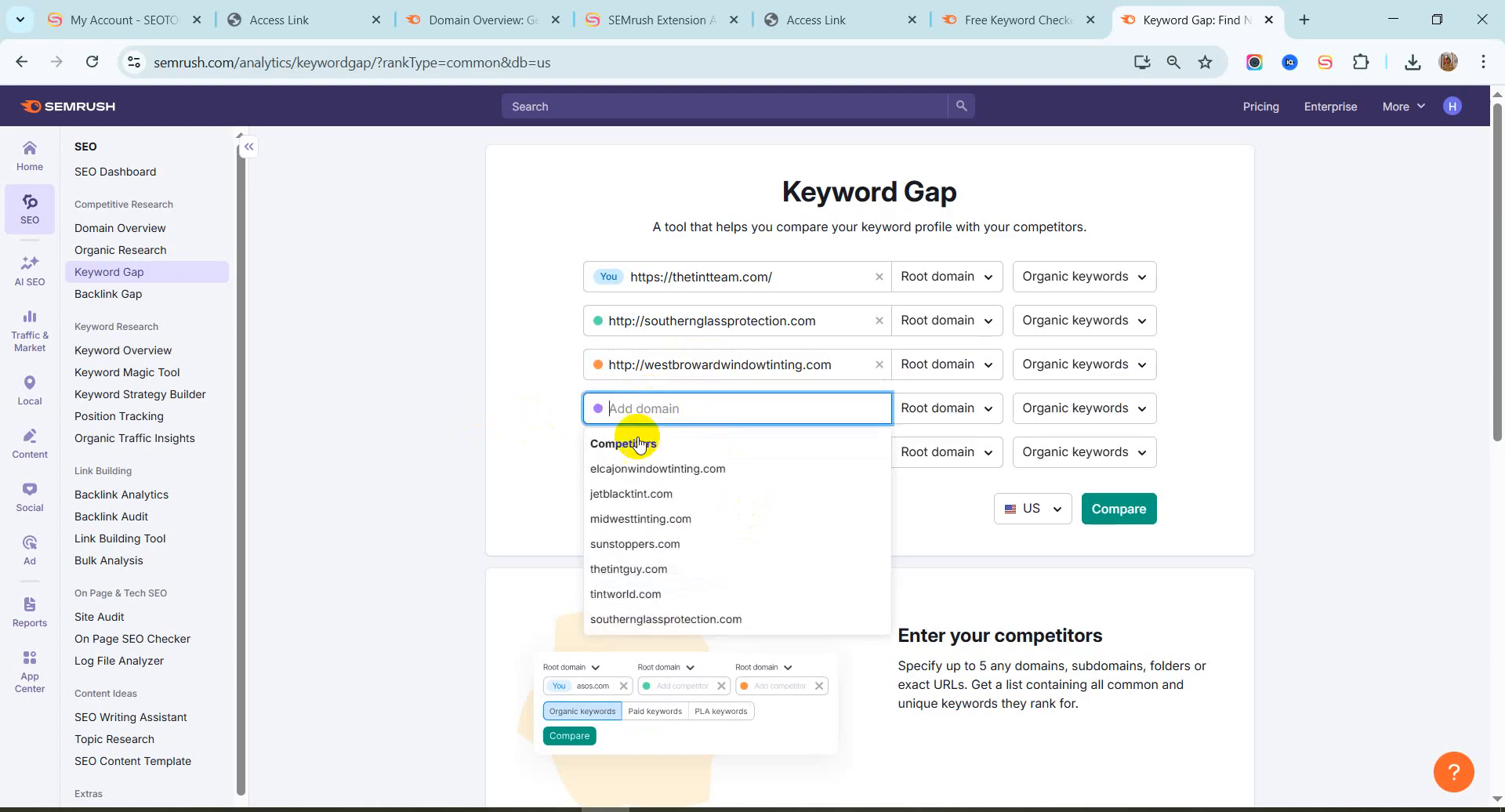
{"action": "left_click", "coordinate": [558, 810]}
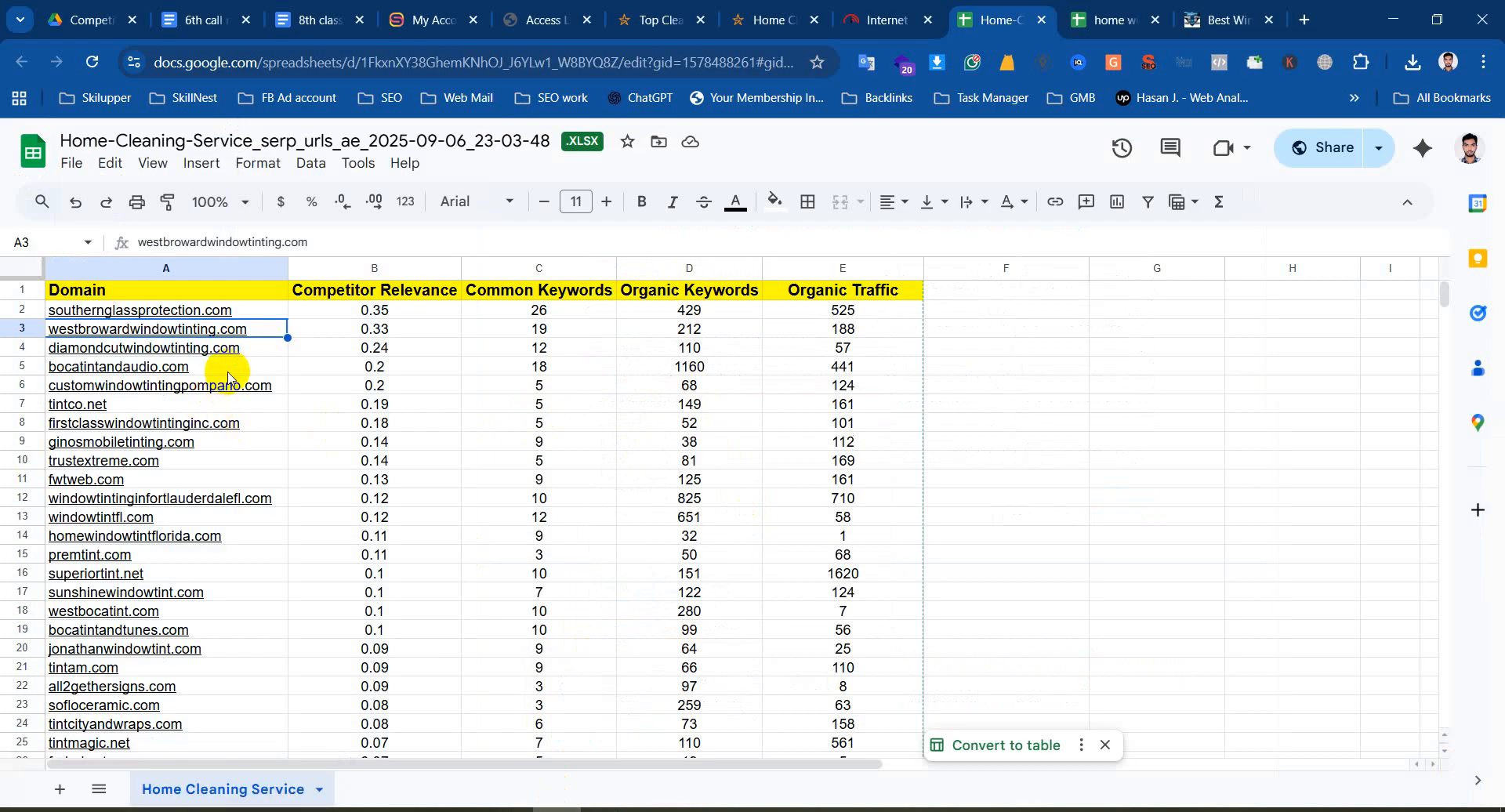
{"action": "left_click", "coordinate": [527, 370]}
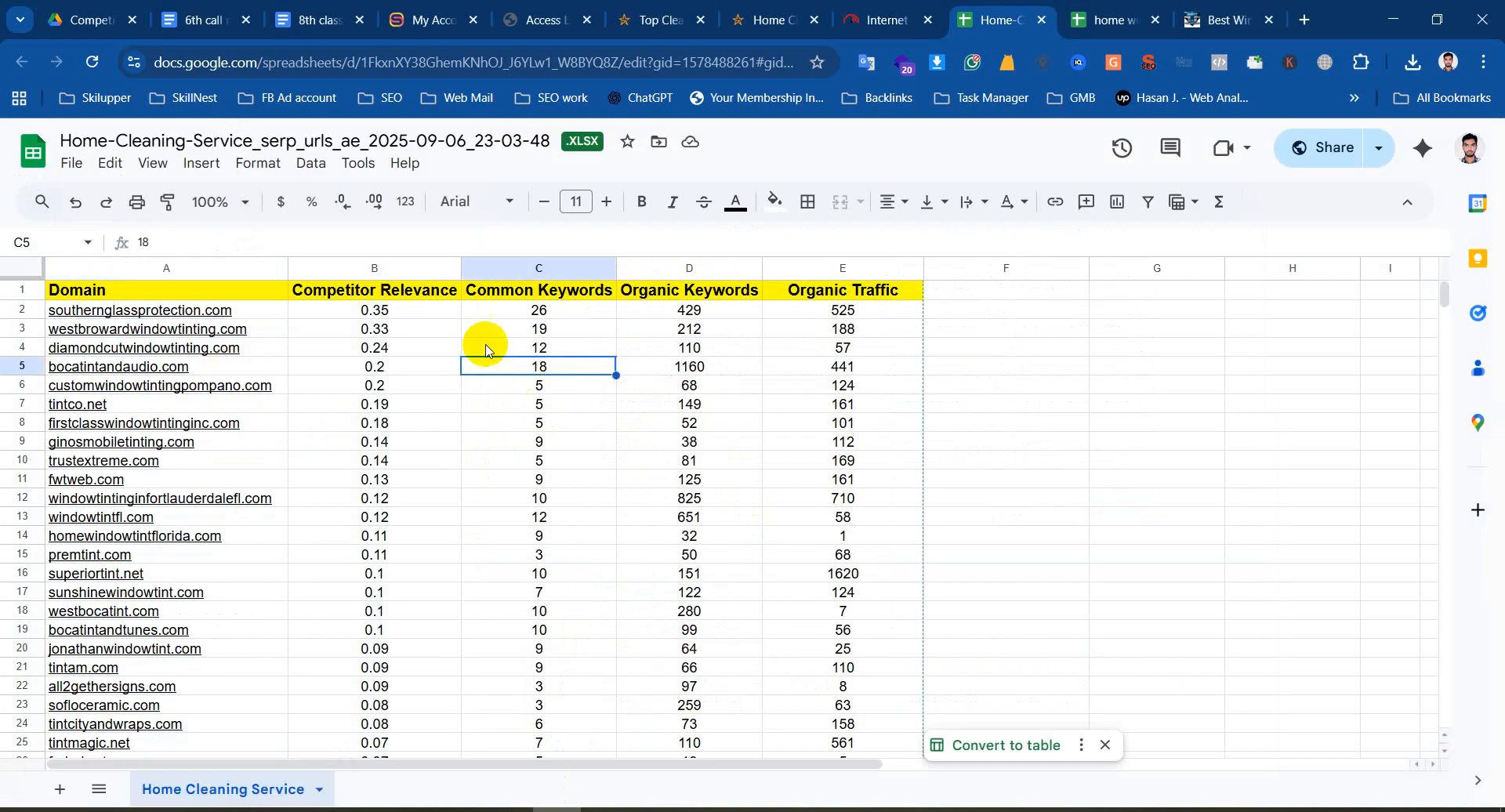
{"action": "left_click", "coordinate": [204, 364]}
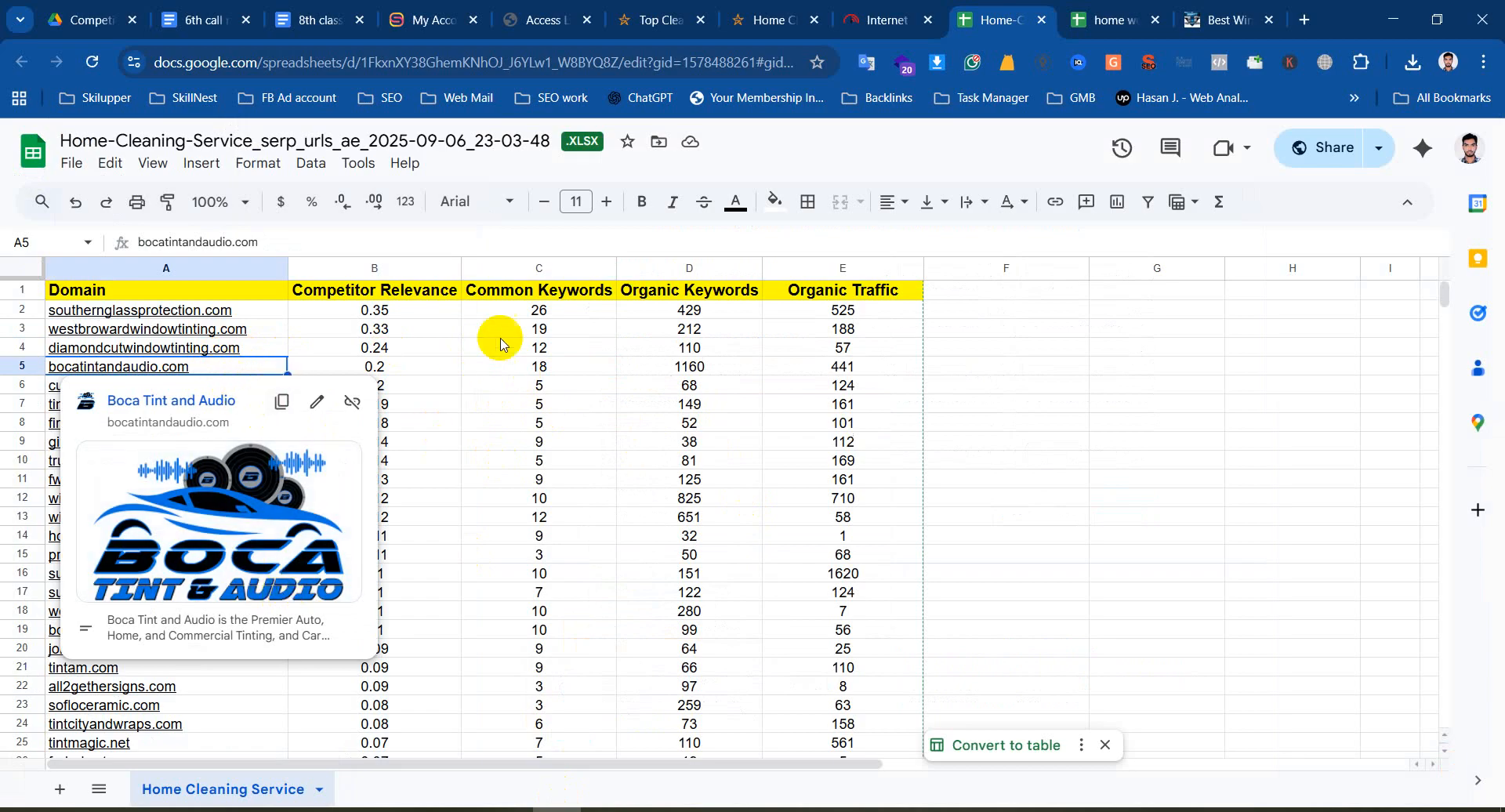
{"action": "left_click", "coordinate": [220, 349]}
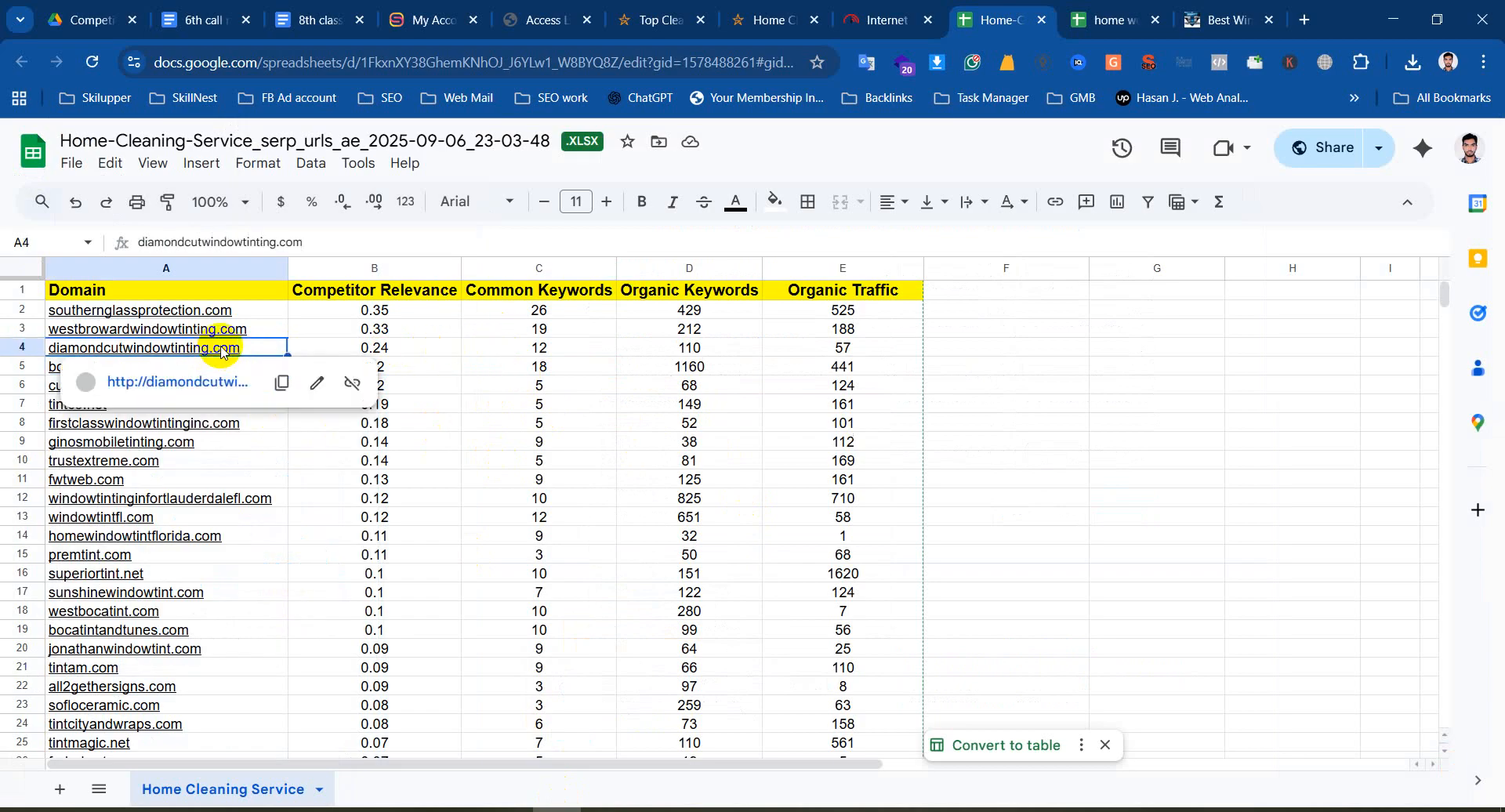
{"action": "left_click", "coordinate": [277, 382]}
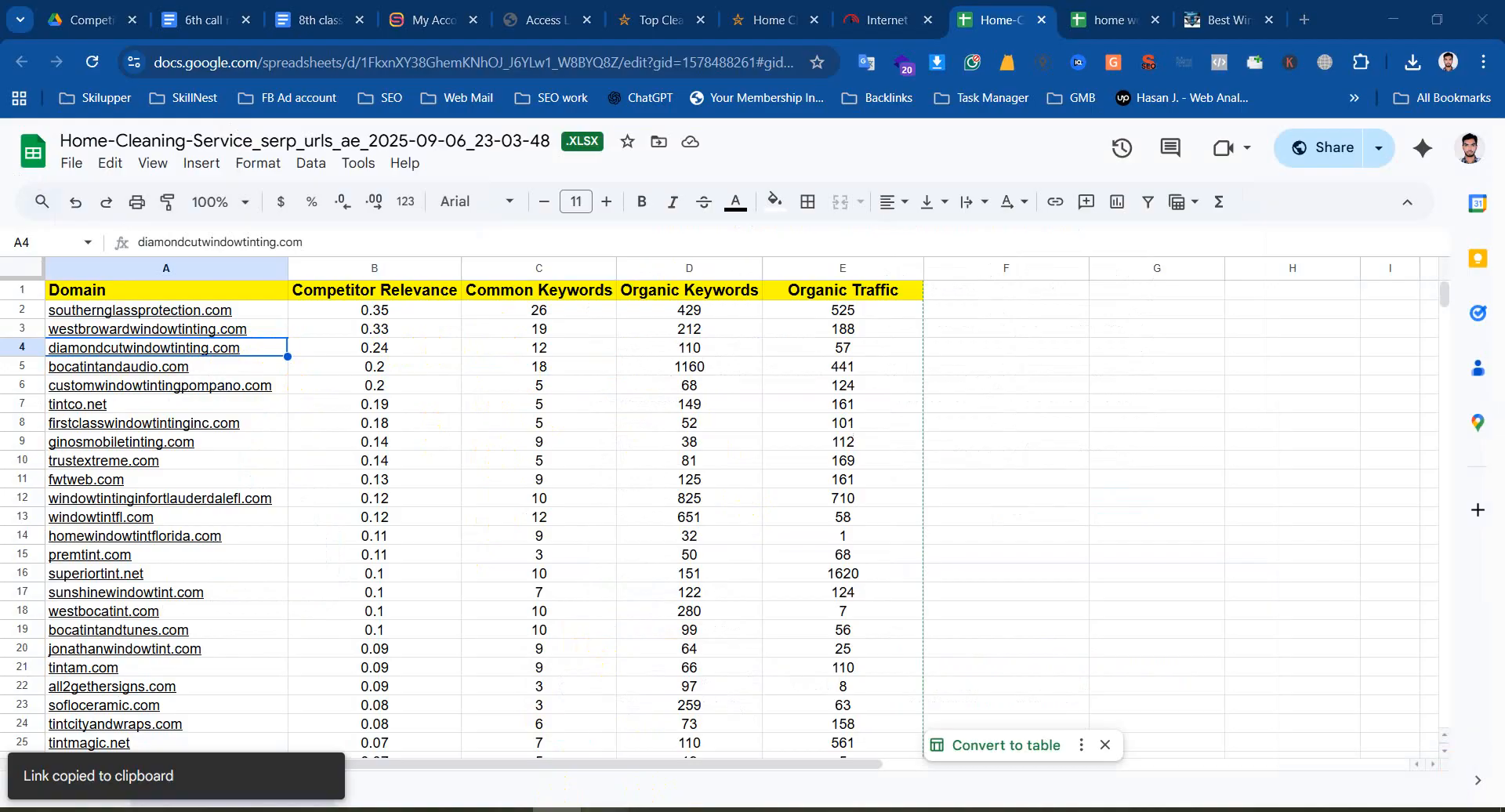
{"action": "left_click", "coordinate": [638, 794]}
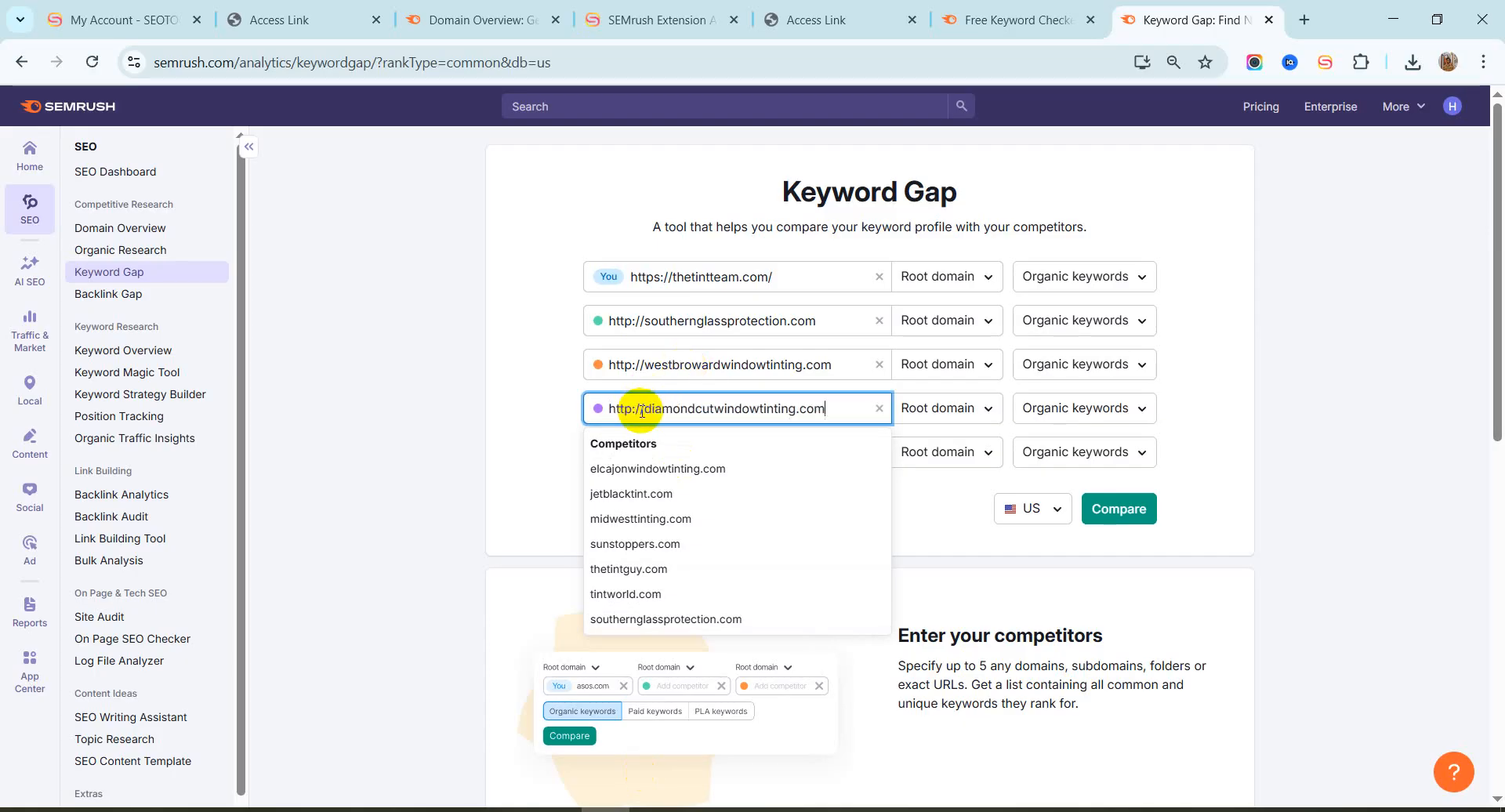
{"action": "left_click", "coordinate": [497, 419]}
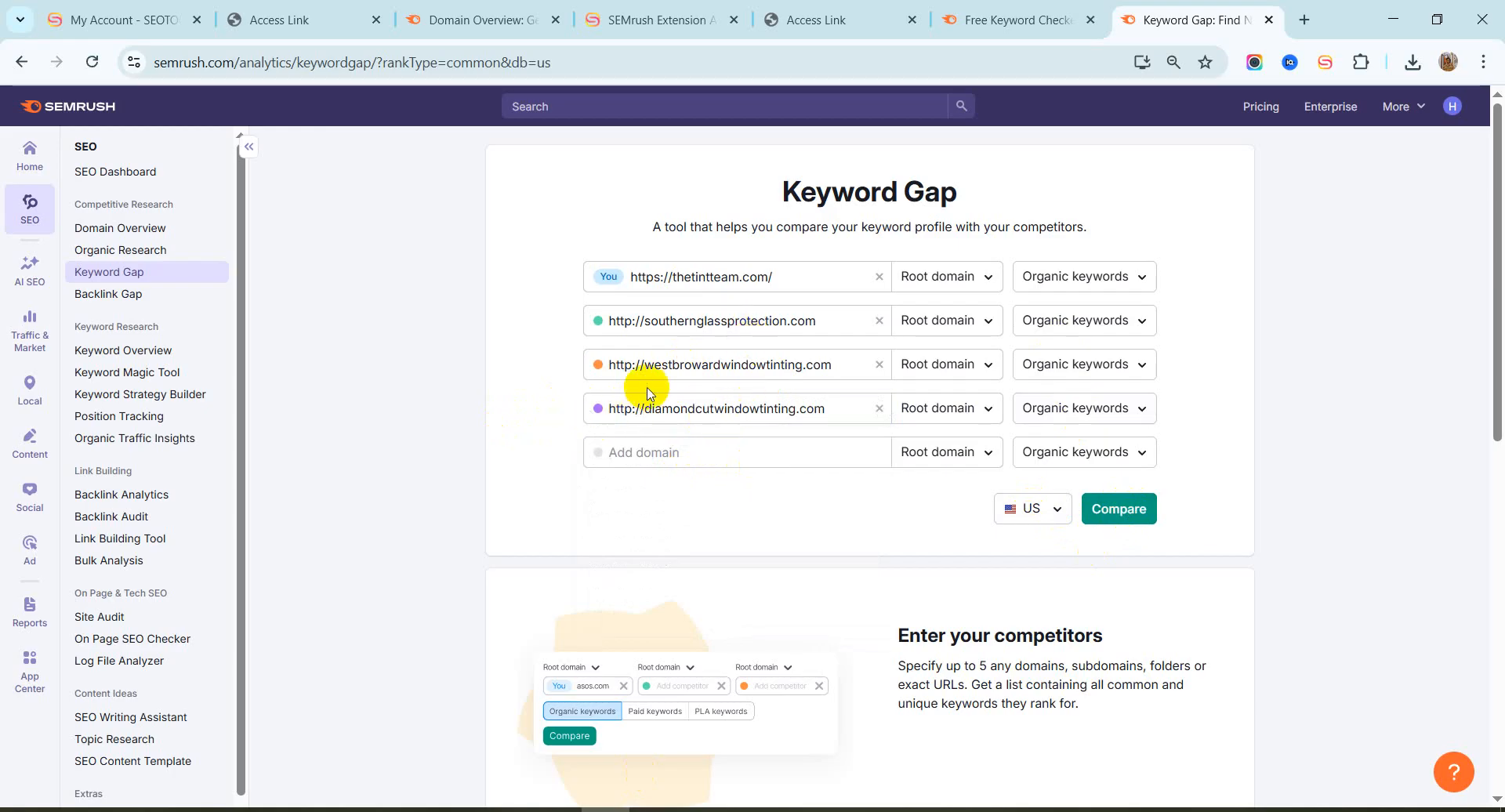
{"action": "left_click", "coordinate": [1126, 510]}
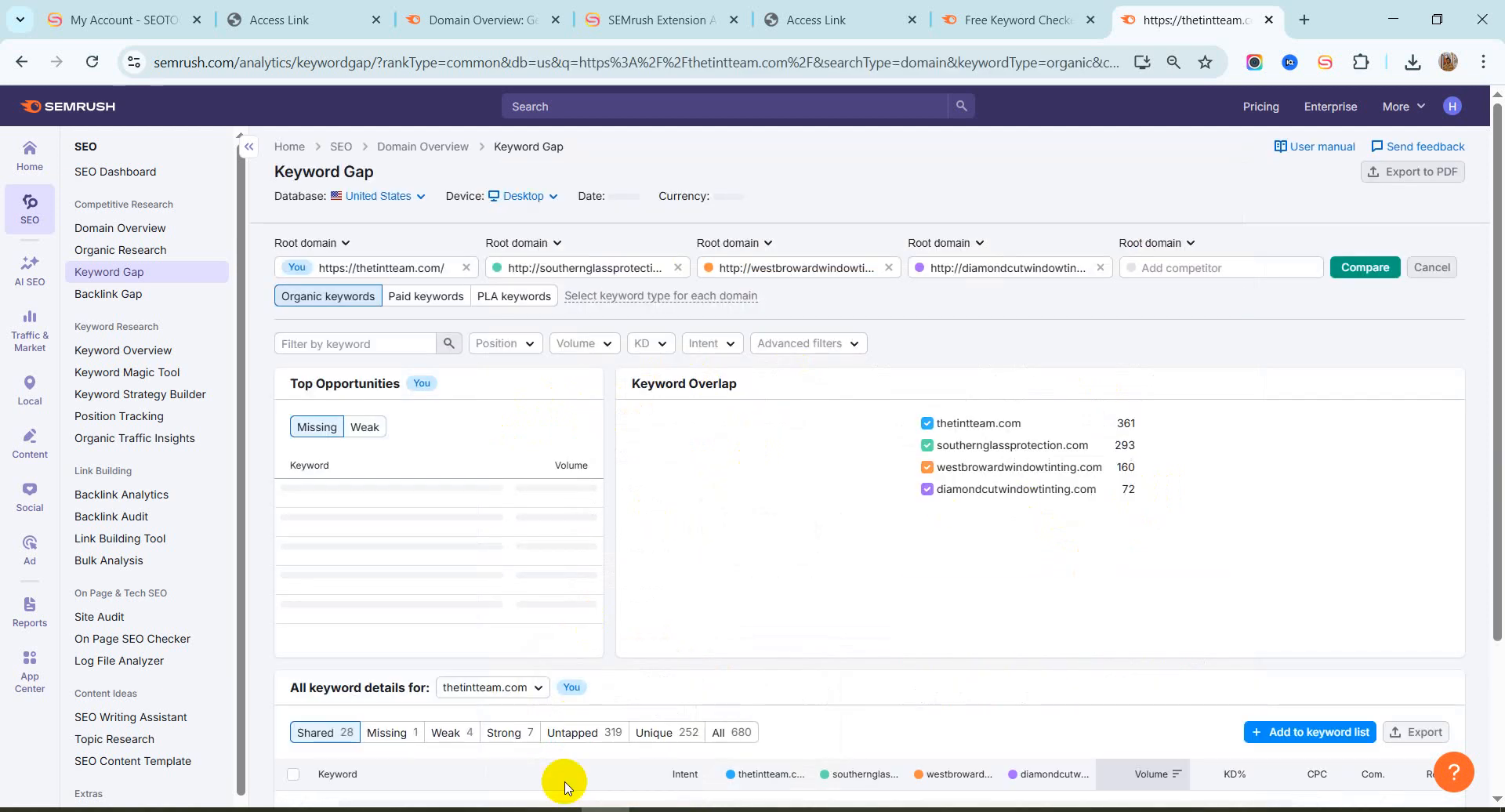
In the home work sheet in Google Sheets, fill the "glass tinting near me" row from SL to Intent with green
{"action": "left_click", "coordinate": [556, 809]}
{"action": "left_click", "coordinate": [1105, 20]}
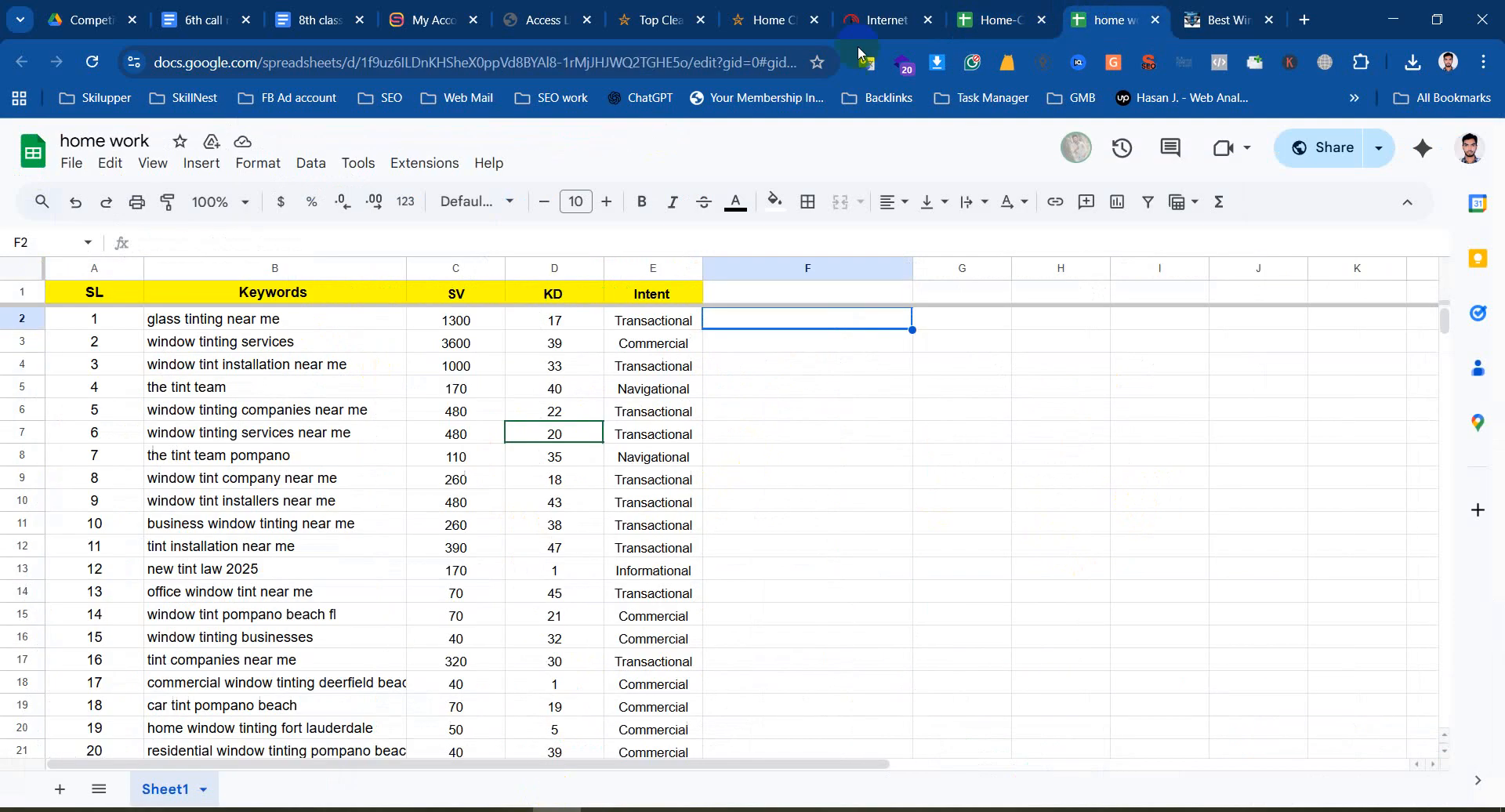
{"action": "left_click_drag", "start_coordinate": [90, 317], "coordinate": [679, 328]}
{"action": "left_click", "coordinate": [775, 202]}
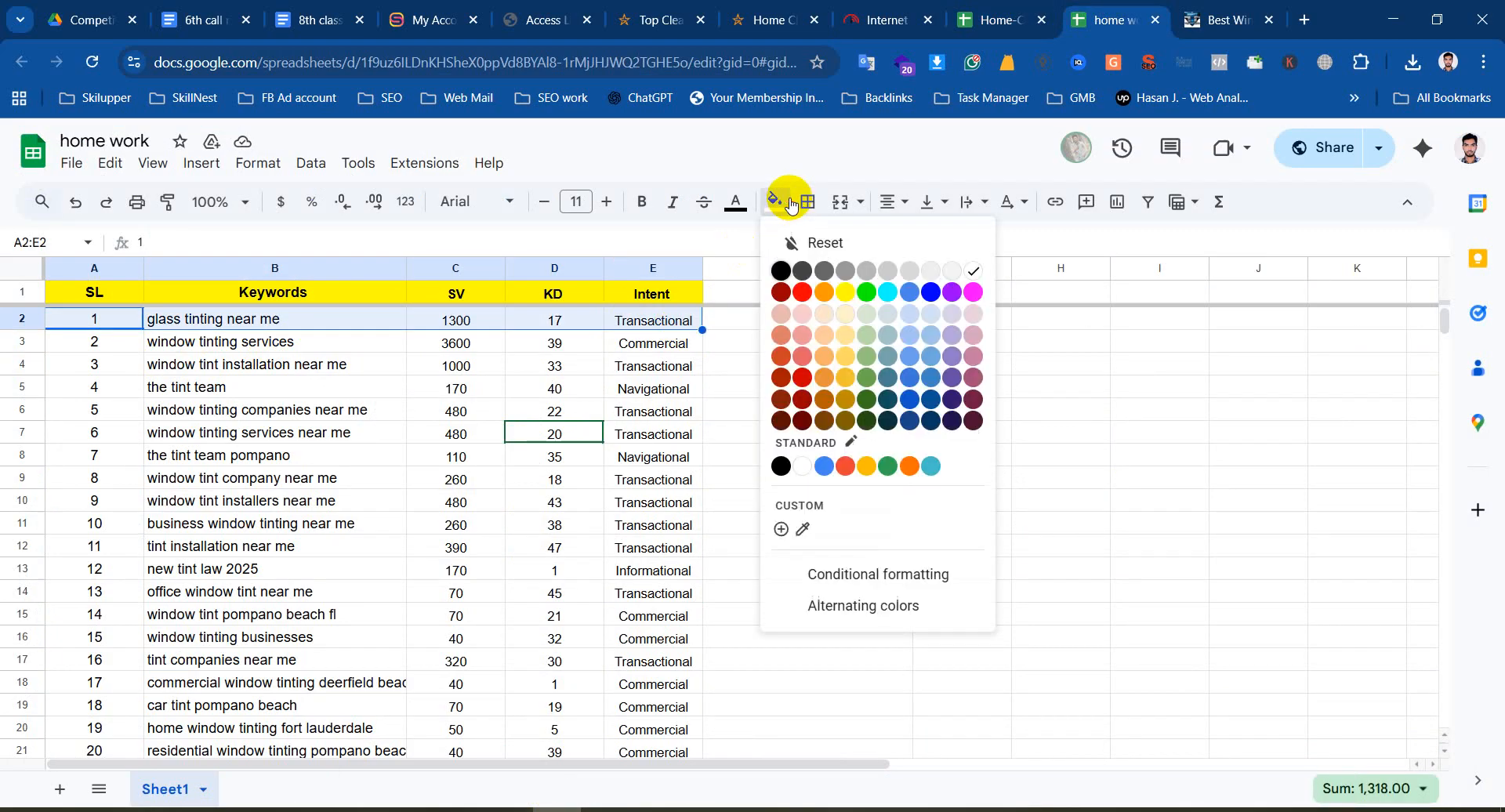
{"action": "left_click", "coordinate": [886, 292]}
{"action": "left_click", "coordinate": [732, 365]}
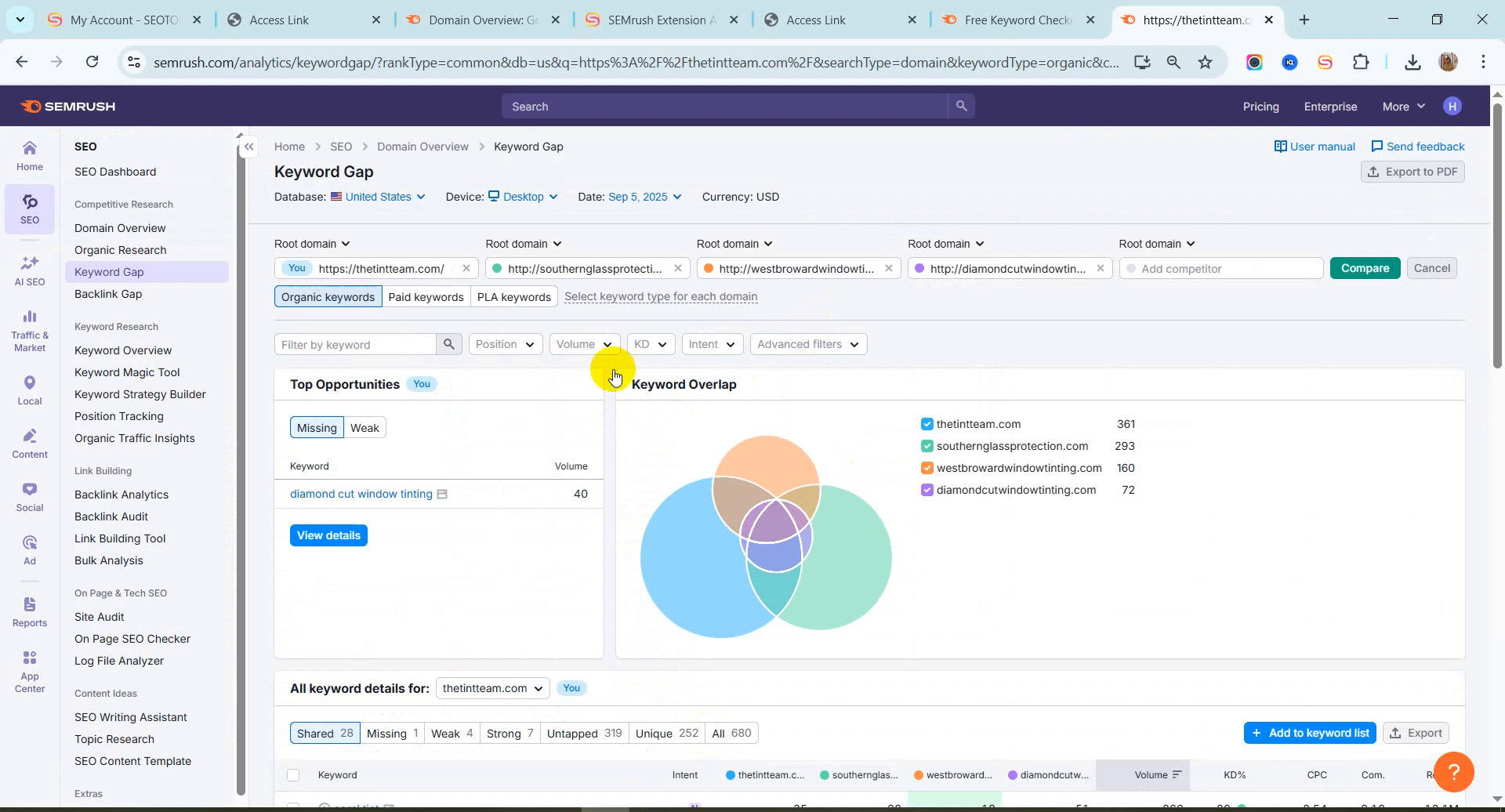
Examine the Keyword Gap top opportunities, keyword overlap and the shared keywords in the details table
{"action": "scroll", "coordinate": [615, 356], "scroll_direction": "down", "scroll_amount": 3}
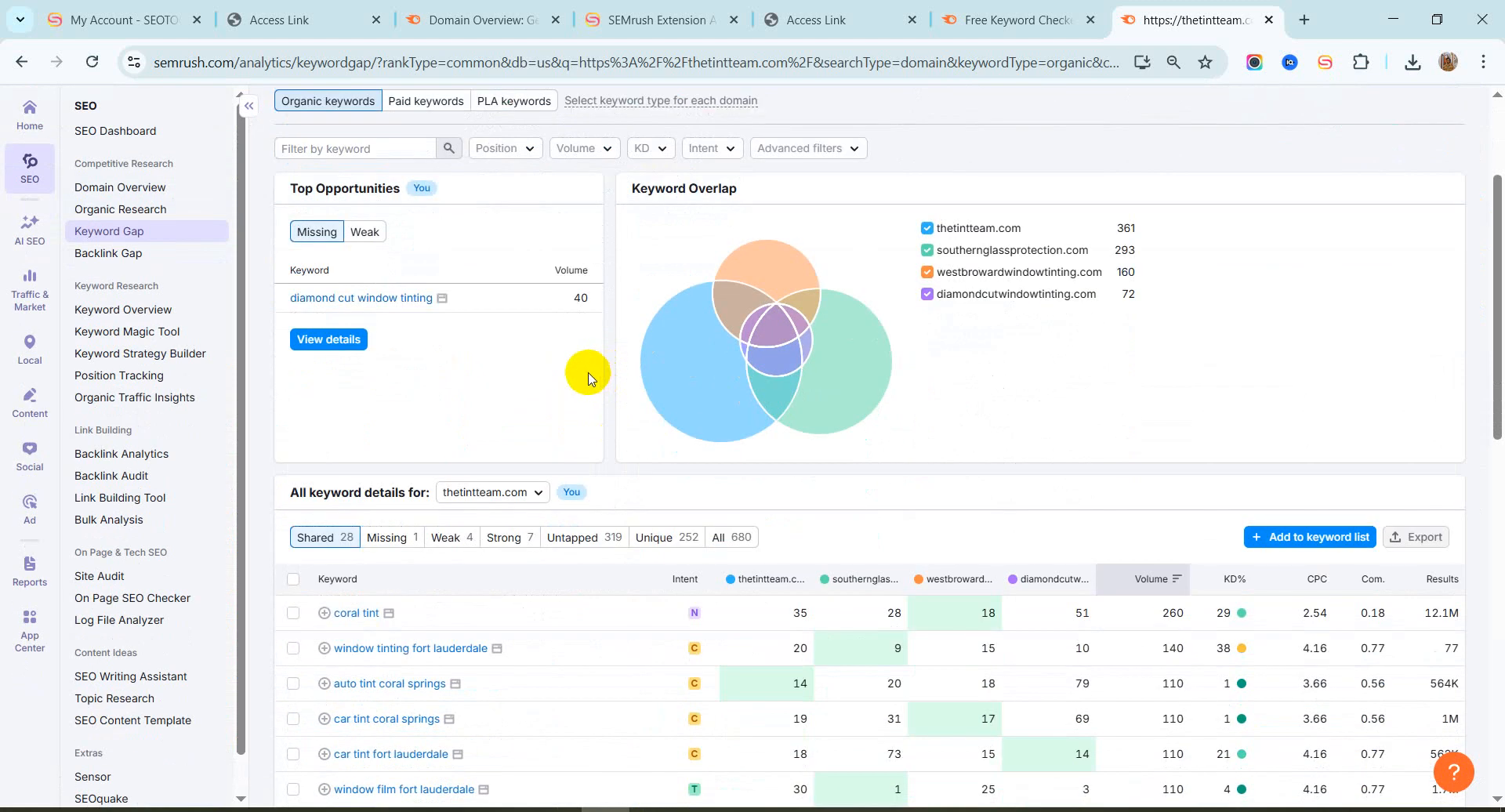
{"action": "scroll", "coordinate": [329, 547], "scroll_direction": "up", "scroll_amount": 3}
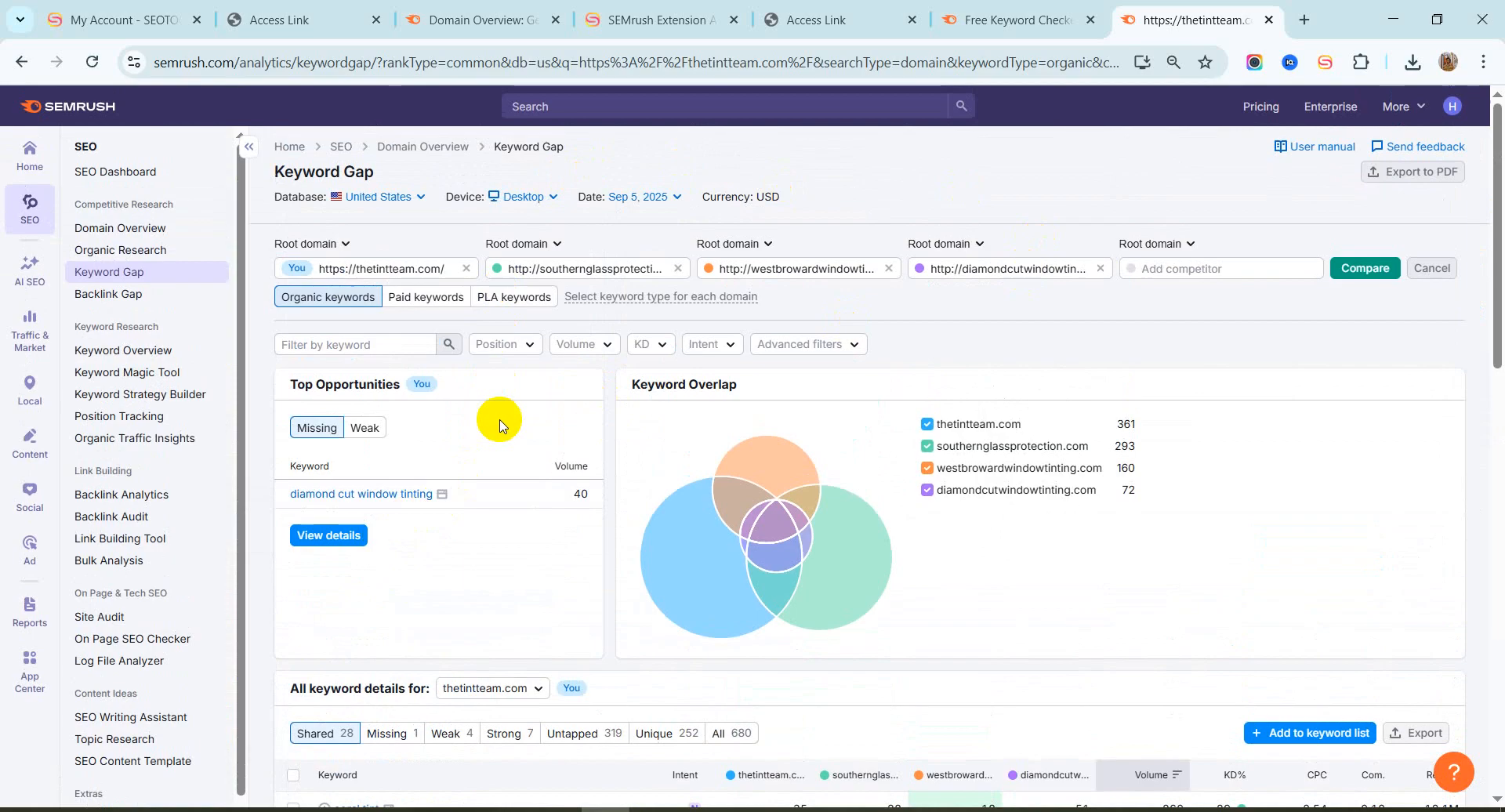
{"action": "scroll", "coordinate": [470, 439], "scroll_direction": "down", "scroll_amount": 4}
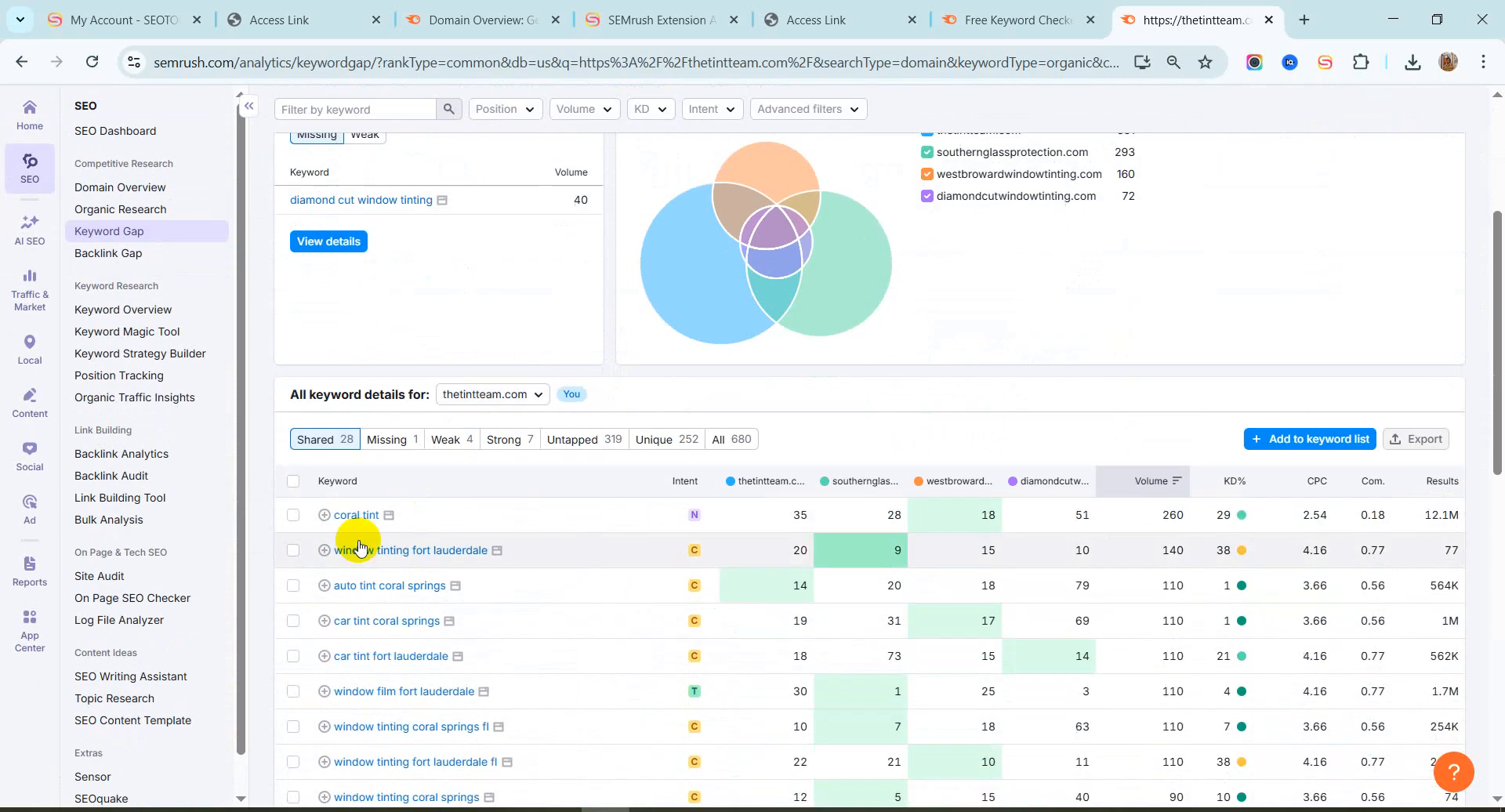
{"action": "left_click", "coordinate": [333, 444]}
Copy the southernglassprotection.com link from the competitors sheet in Google Sheets and open the website in a new browser tab
{"action": "left_click", "coordinate": [556, 810]}
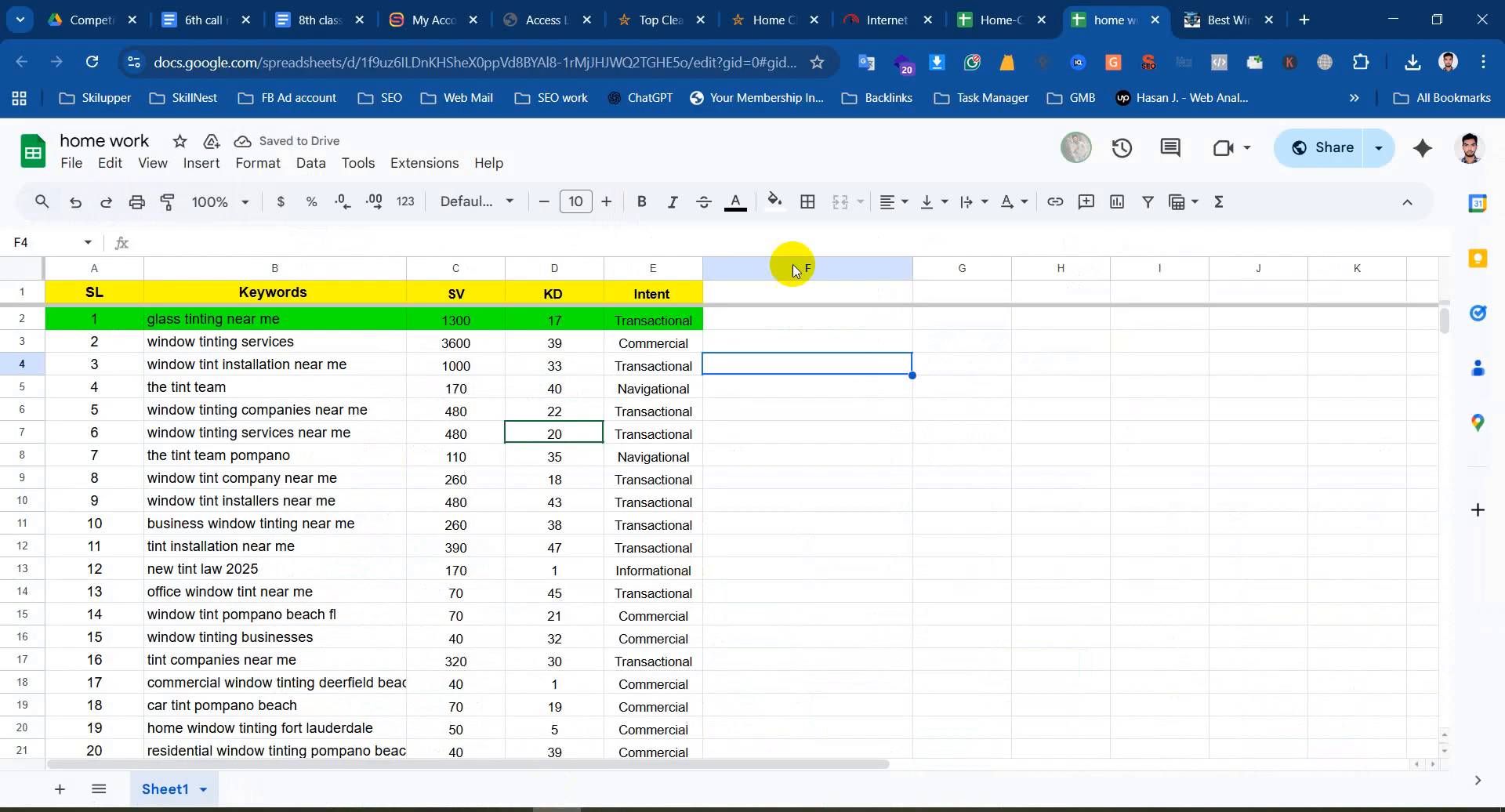
{"action": "left_click", "coordinate": [1019, 12]}
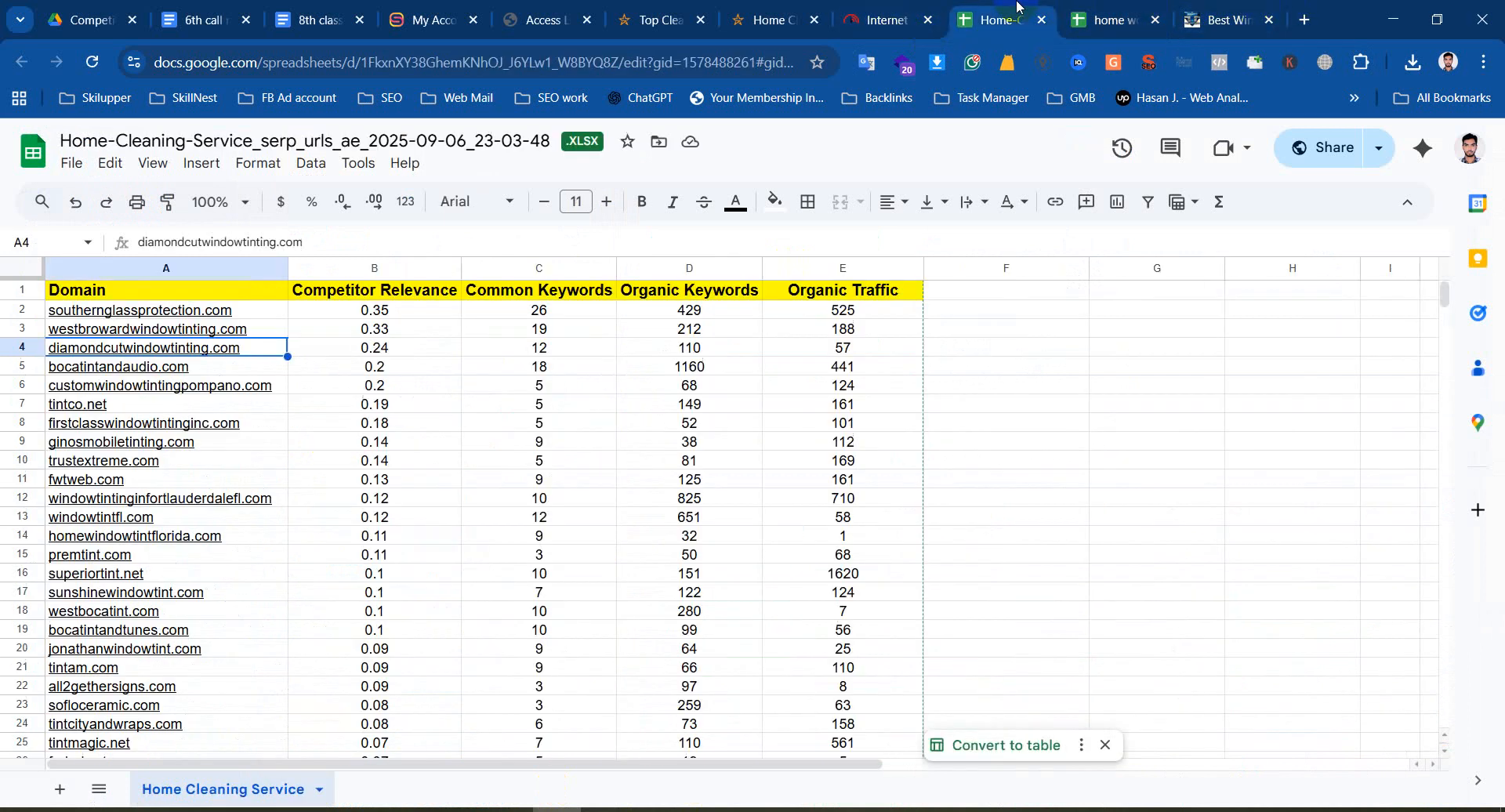
{"action": "left_click", "coordinate": [180, 311]}
{"action": "left_click", "coordinate": [281, 346]}
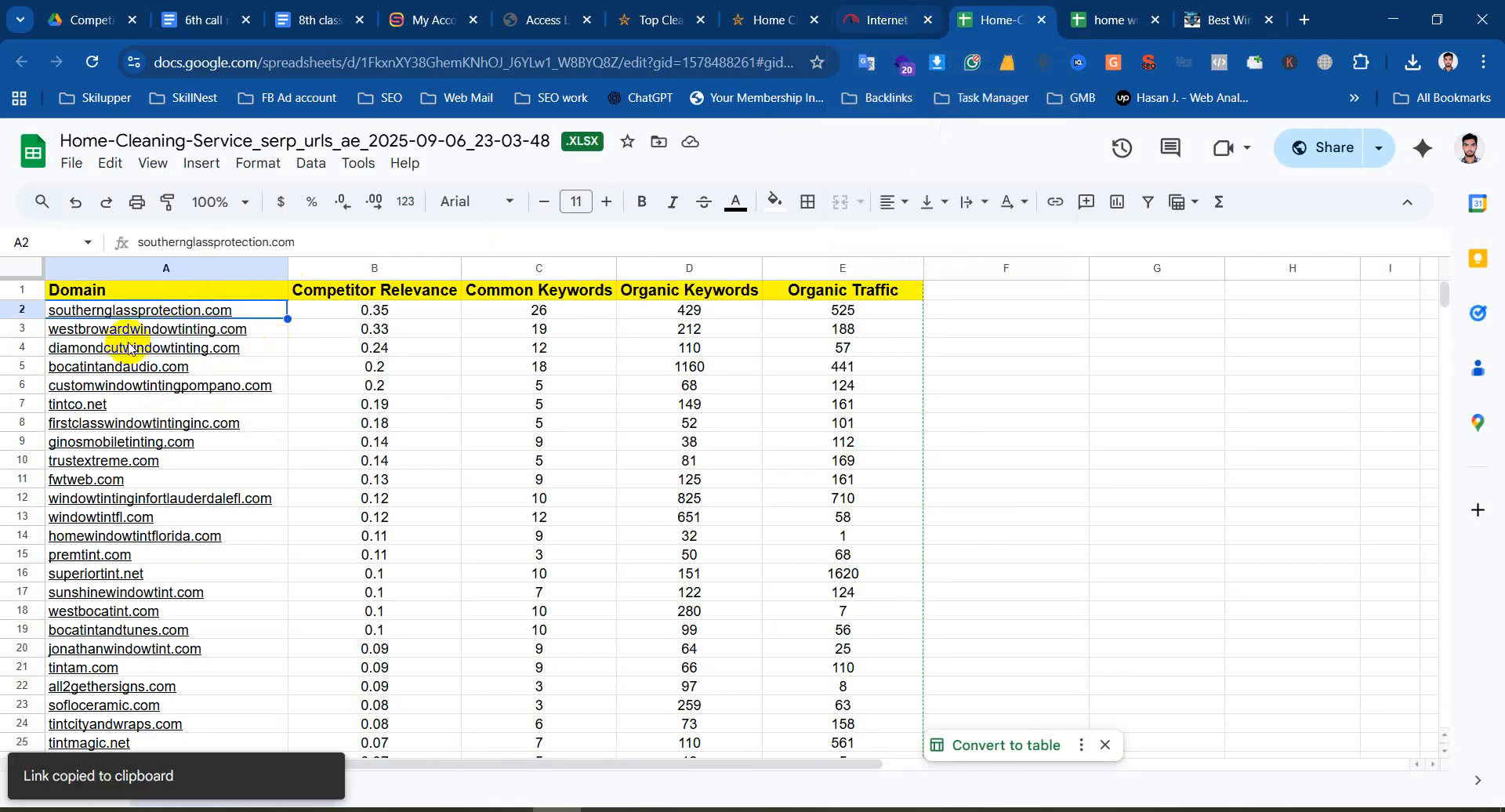
{"action": "mouse_move", "coordinate": [255, 310]}
{"action": "left_click", "coordinate": [278, 341]}
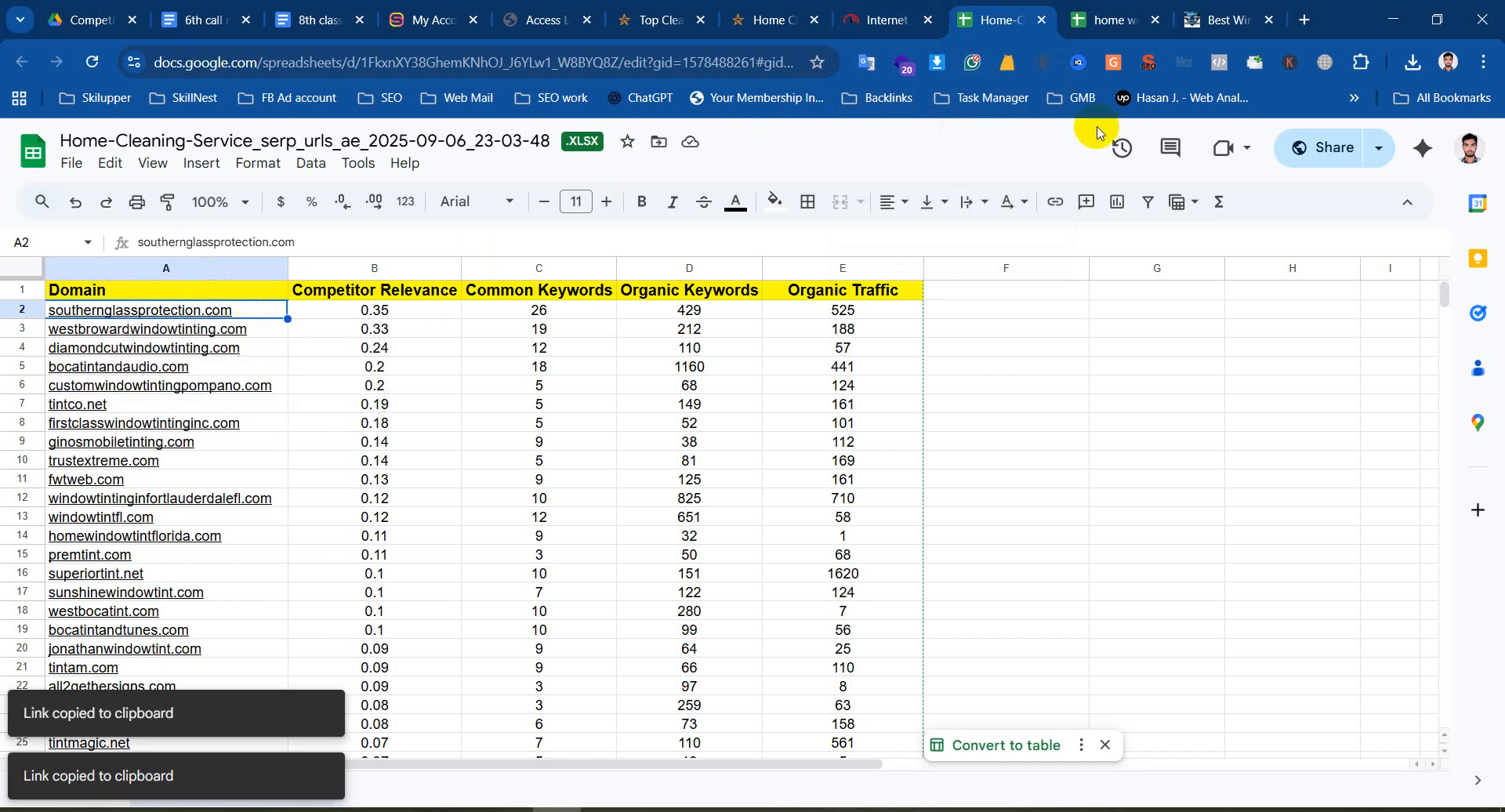
{"action": "left_click", "coordinate": [1313, 32]}
{"action": "key", "text": "ctrl+v"}
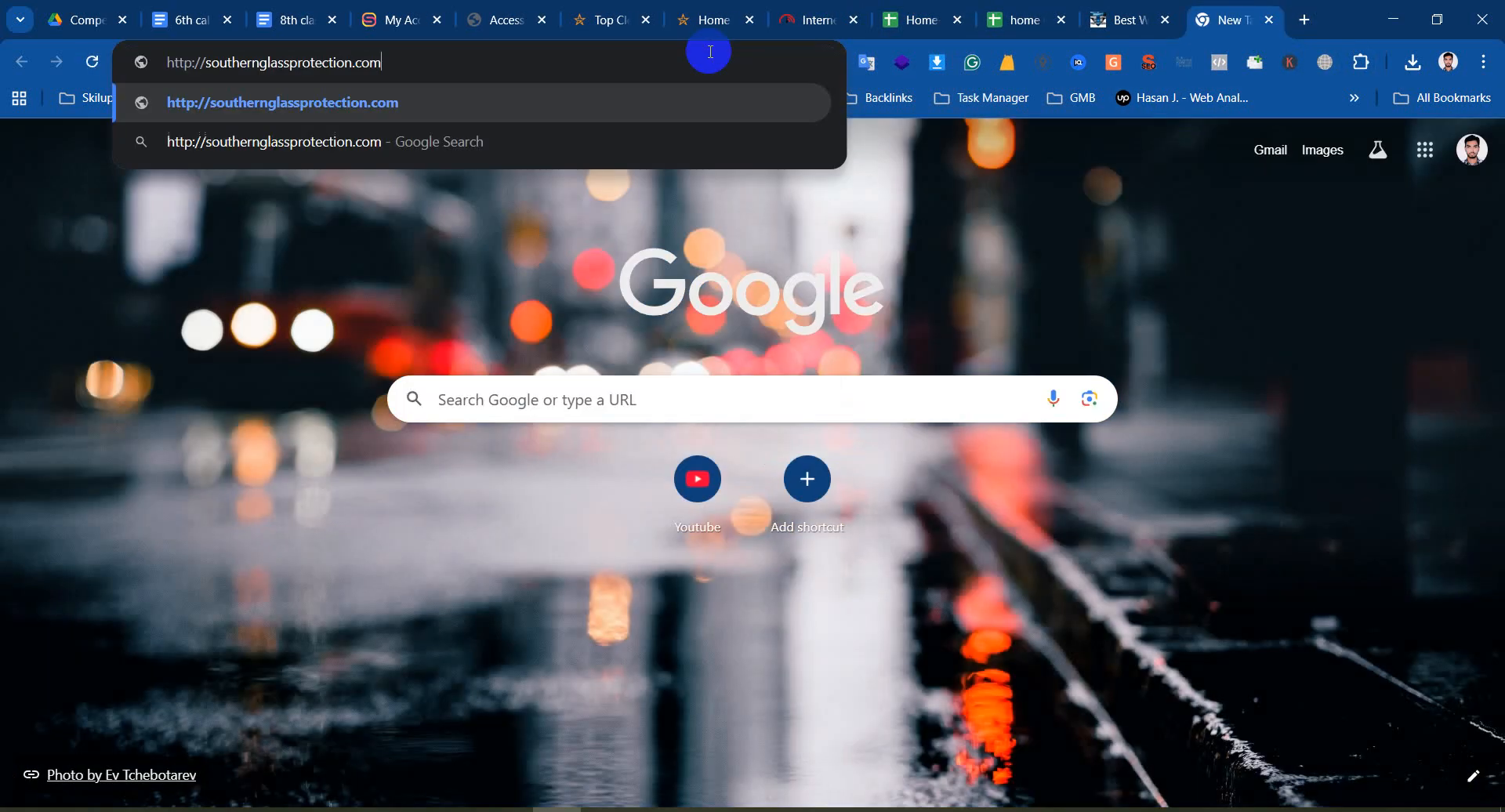
{"action": "key", "text": "Return"}
Copy the westbrowardwindowtinting.com link from the competitors sheet and open the website in a new browser tab
{"action": "left_click", "coordinate": [913, 20]}
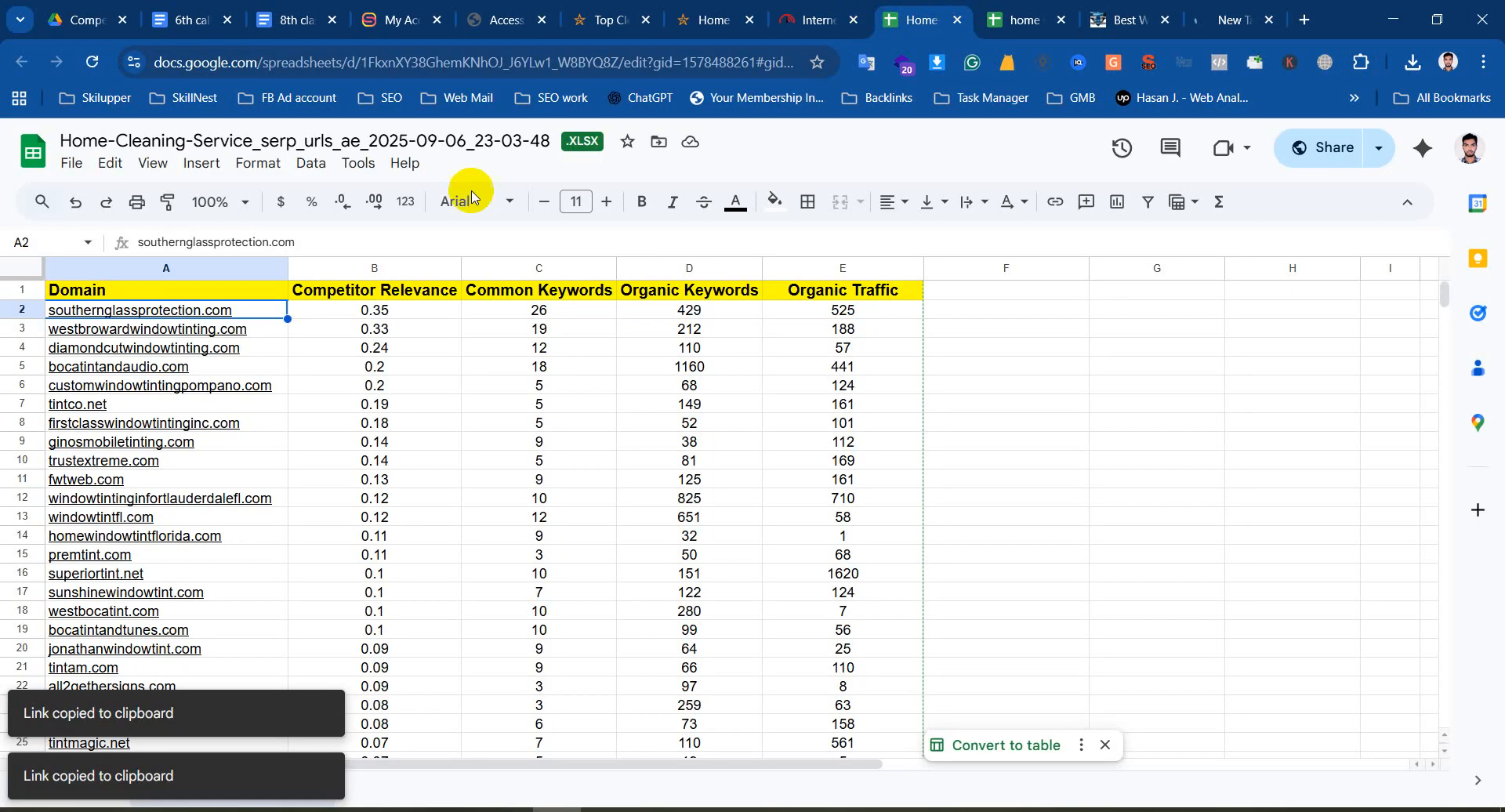
{"action": "left_click", "coordinate": [102, 329]}
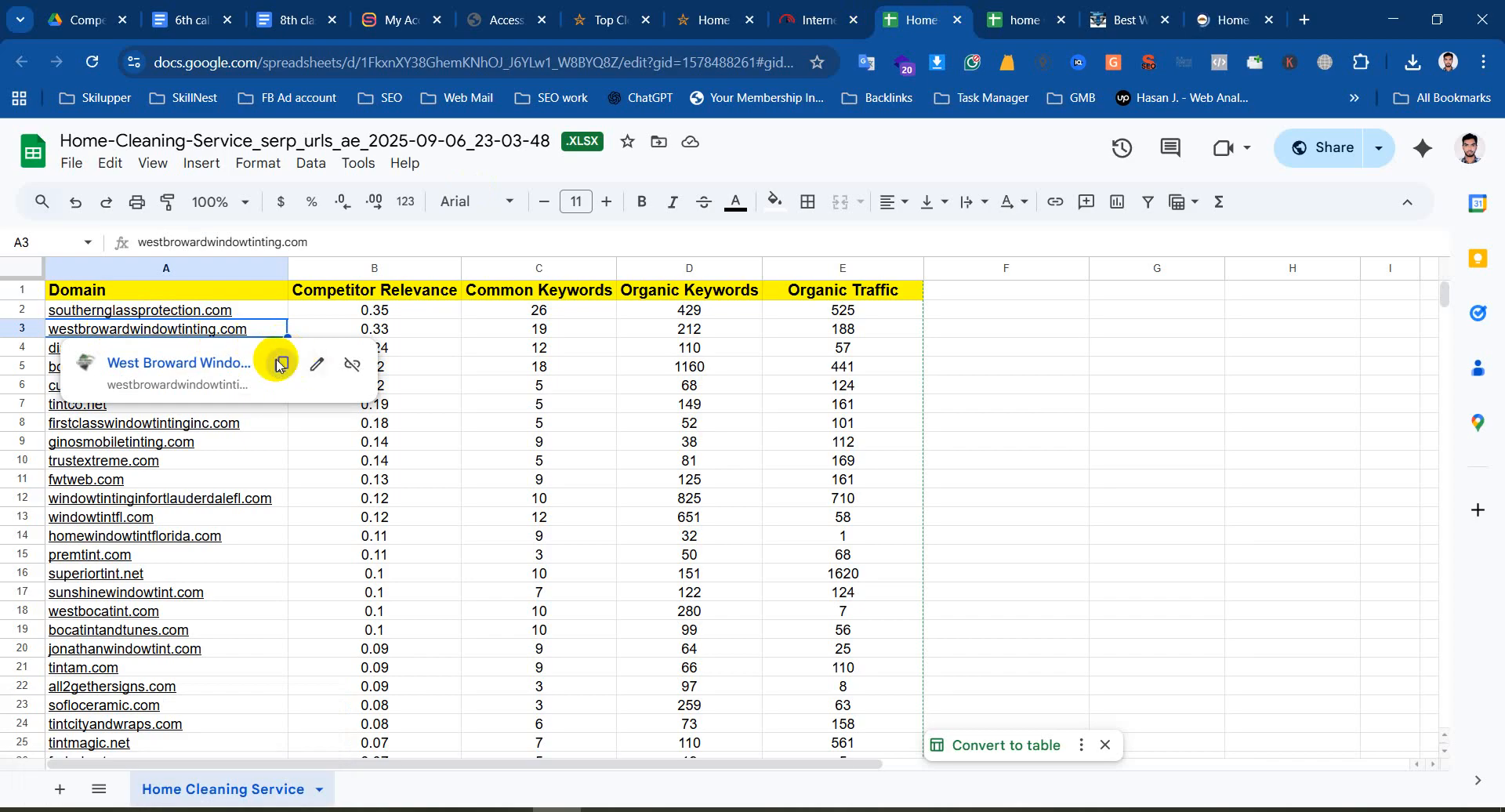
{"action": "left_click", "coordinate": [295, 363]}
{"action": "left_click_drag", "start_coordinate": [1334, 22], "coordinate": [1331, 19]}
{"action": "left_click", "coordinate": [1306, 20]}
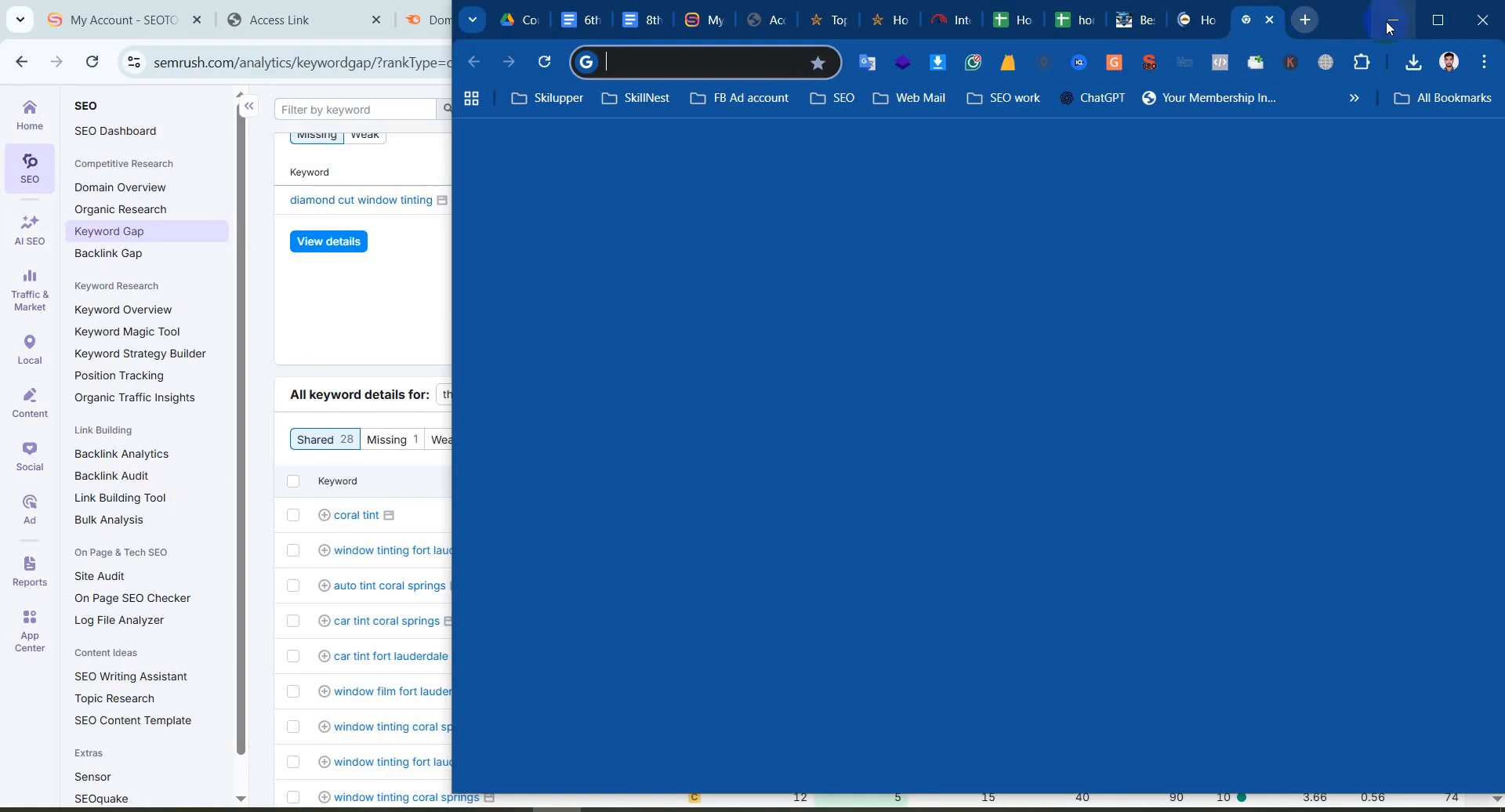
{"action": "left_click", "coordinate": [1433, 22]}
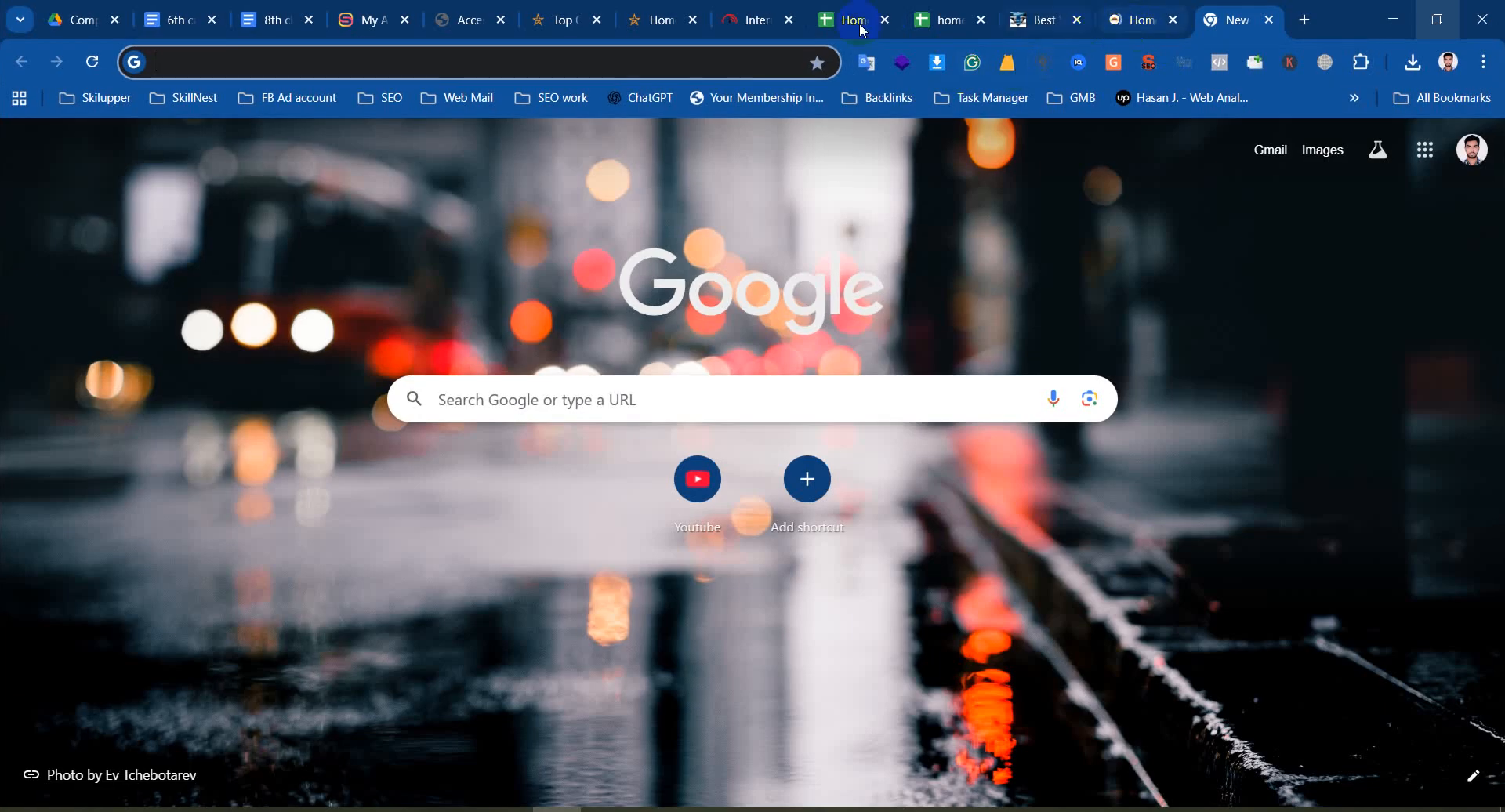
{"action": "left_click", "coordinate": [634, 62]}
{"action": "key", "text": "ctrl+v"}
{"action": "key", "text": "Return"}
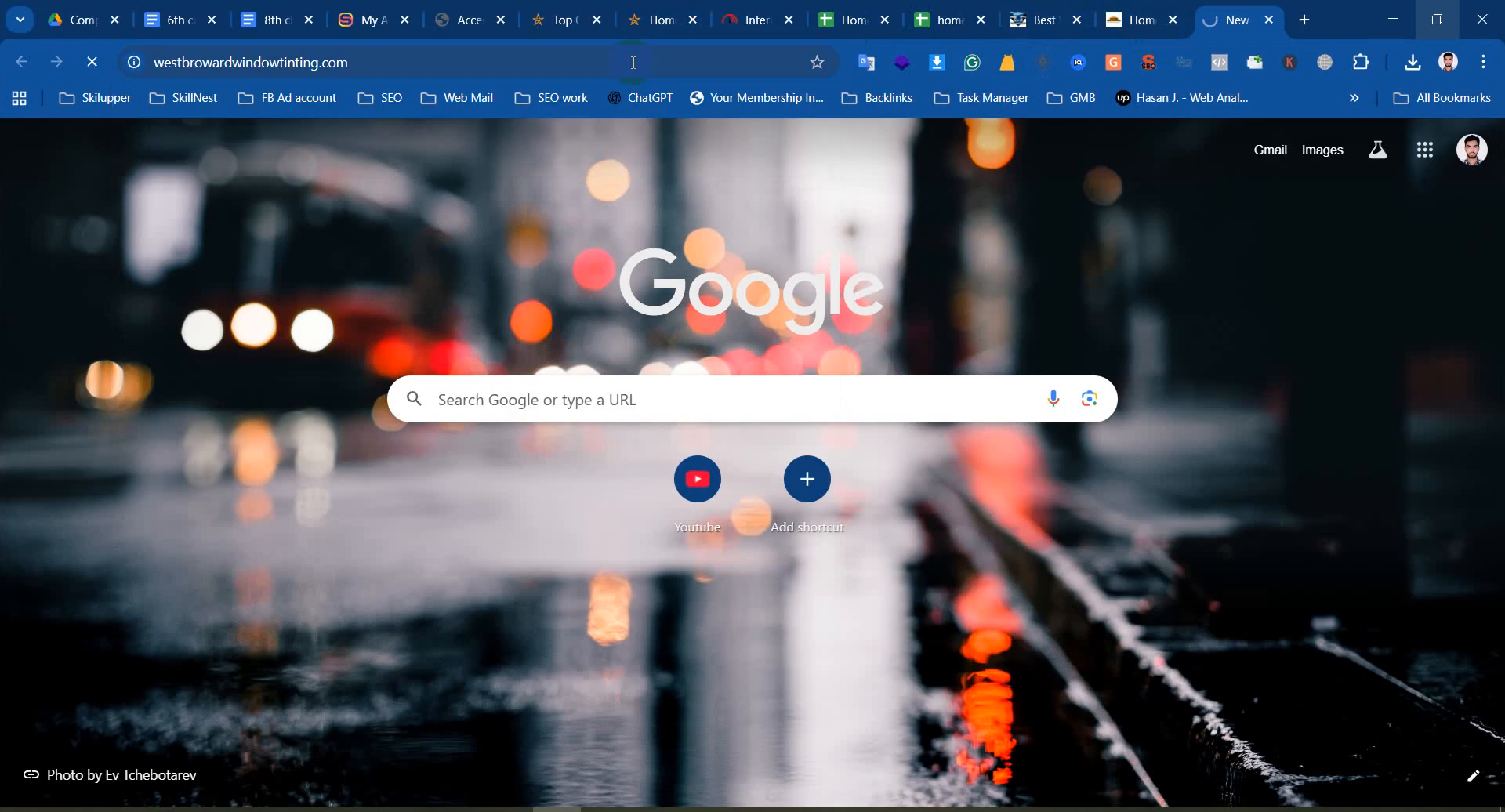
Open diamondcutwindowtinting.com in a new browser tab with the link from the competitors sheet and highlight the homepage's main heading
{"action": "left_click", "coordinate": [866, 7]}
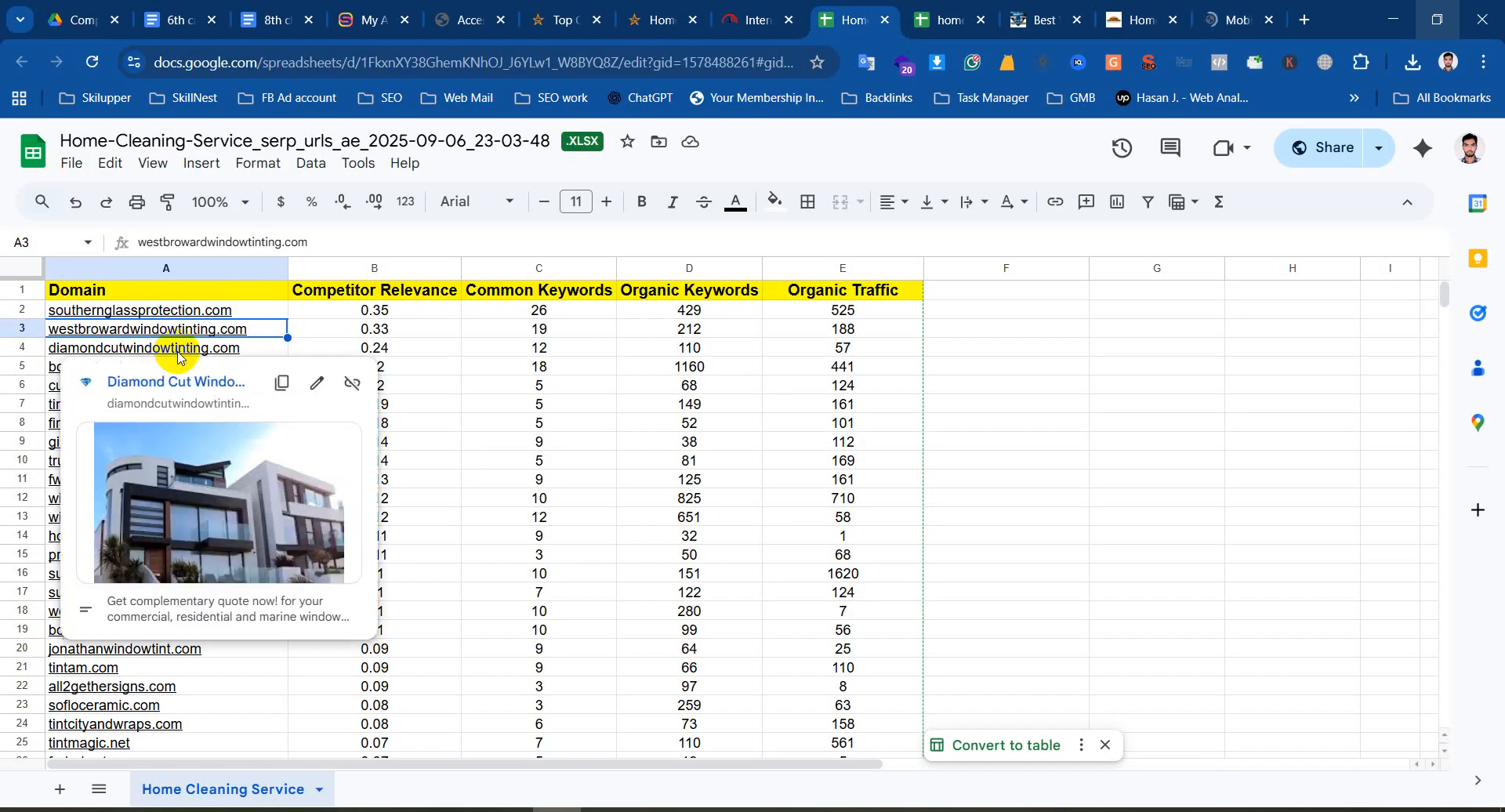
{"action": "left_click", "coordinate": [177, 351]}
{"action": "left_click", "coordinate": [276, 380]}
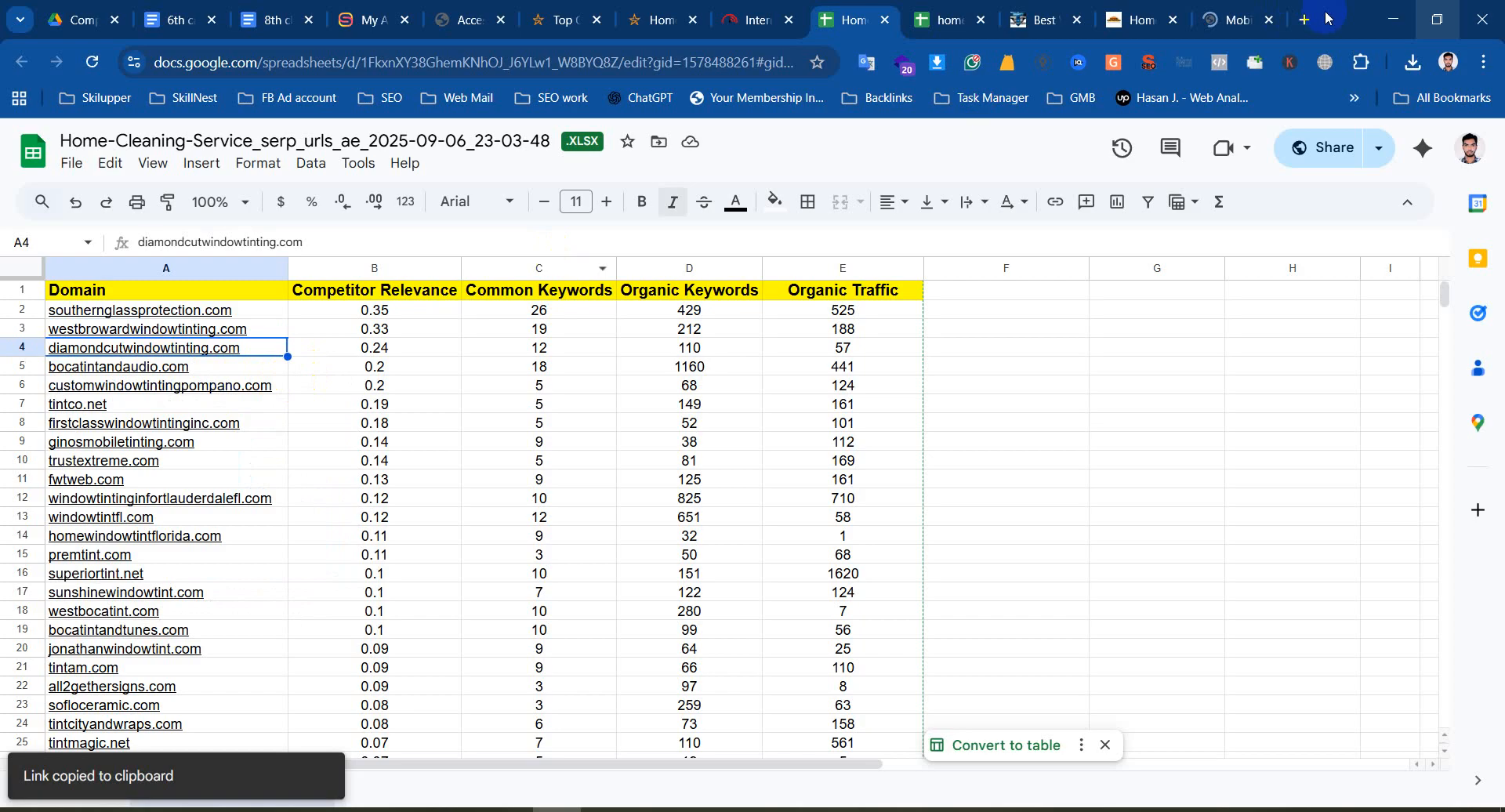
{"action": "left_click", "coordinate": [1303, 17]}
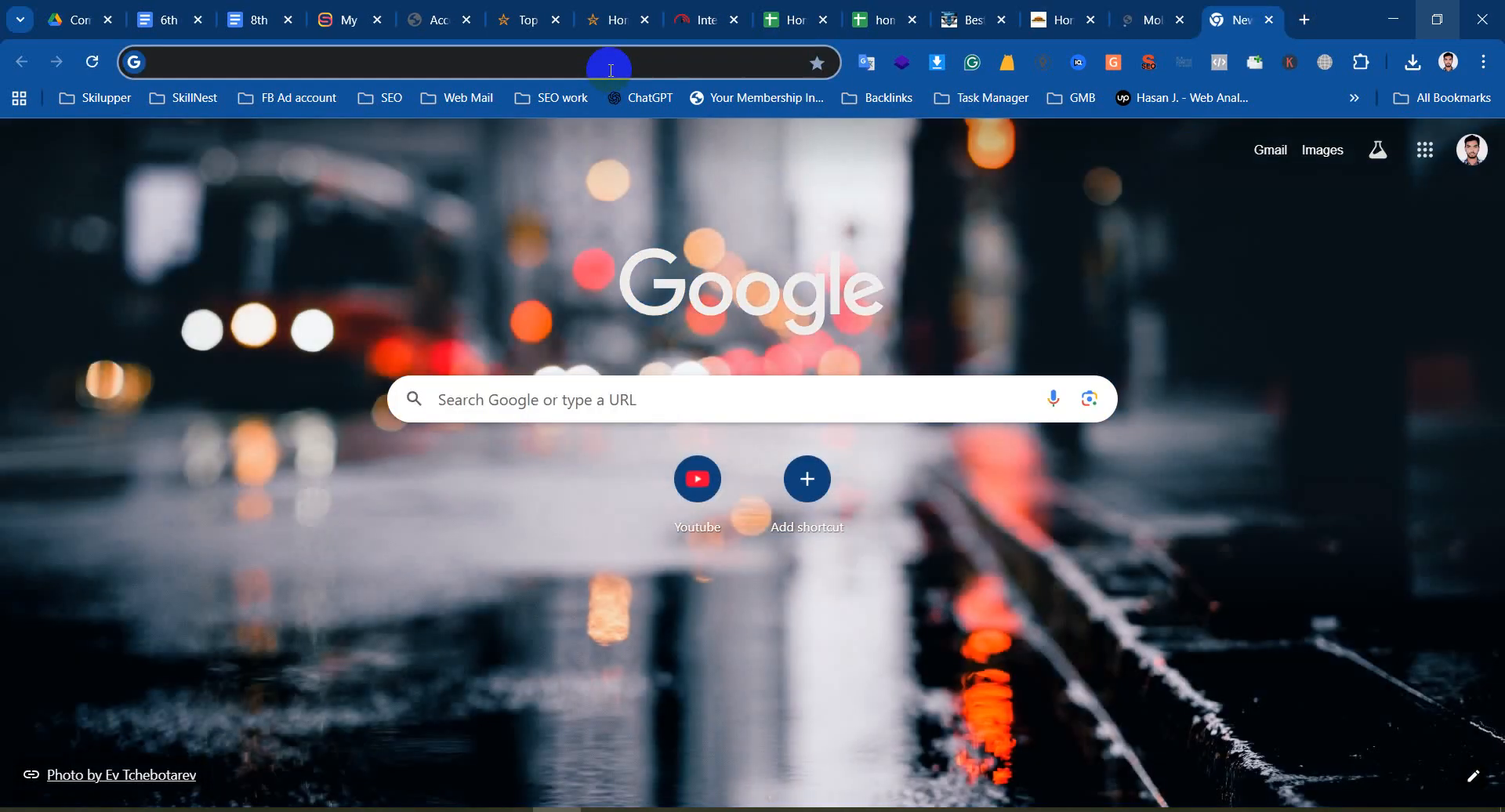
{"action": "key", "text": "ctrl+v"}
{"action": "key", "text": "Return"}
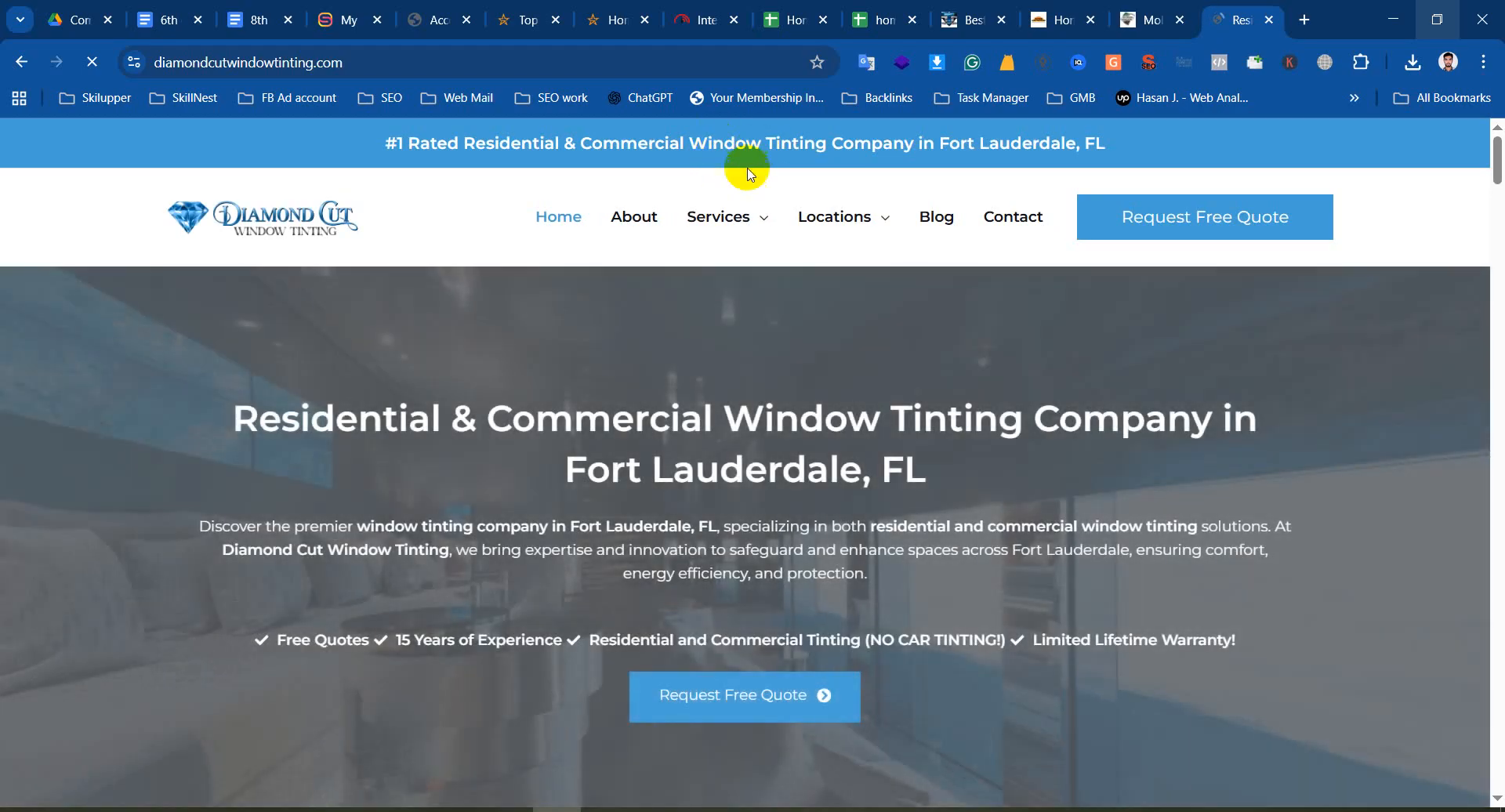
{"action": "mouse_move", "coordinate": [735, 210]}
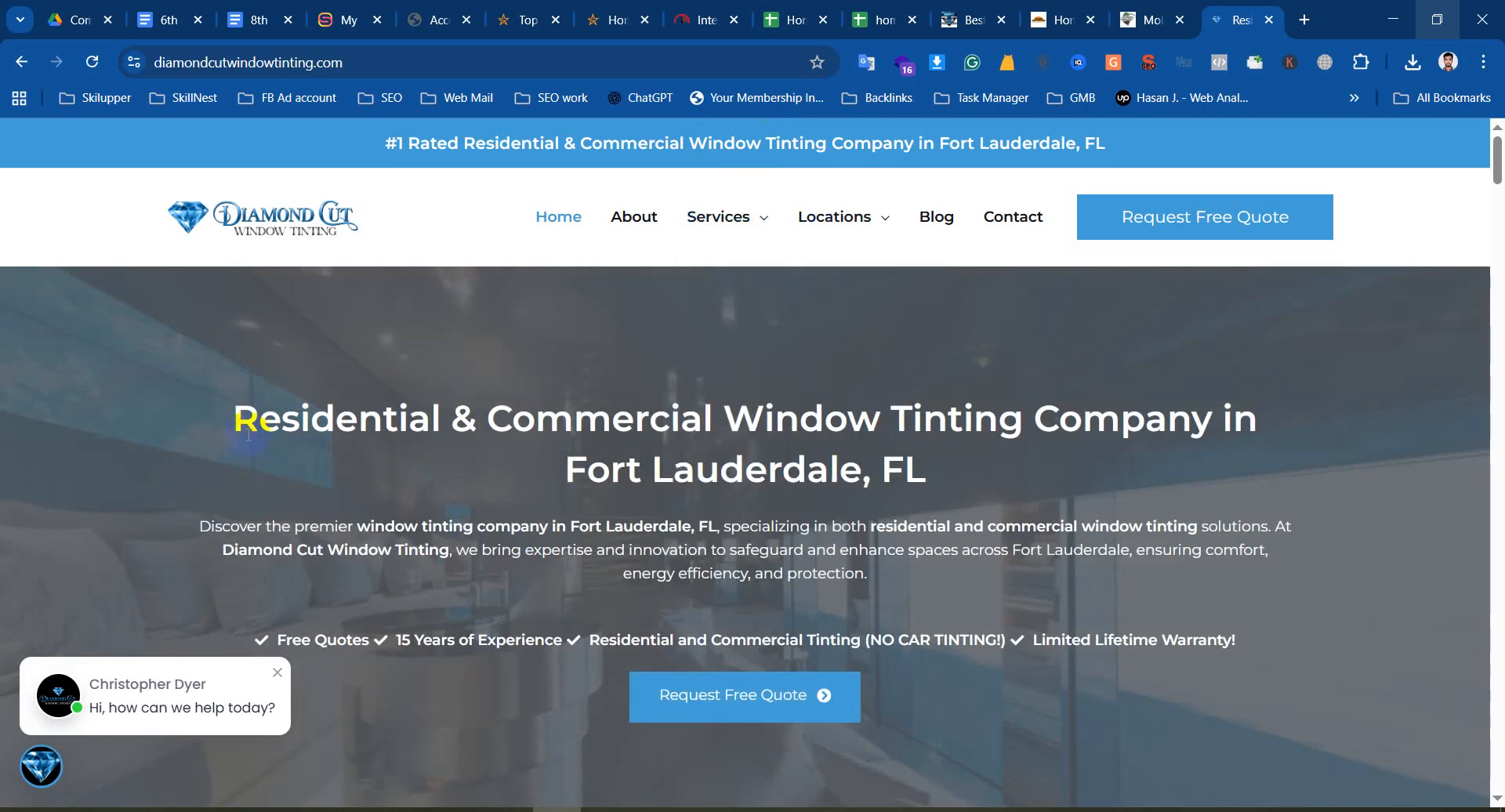
{"action": "left_click_drag", "start_coordinate": [232, 432], "coordinate": [990, 509]}
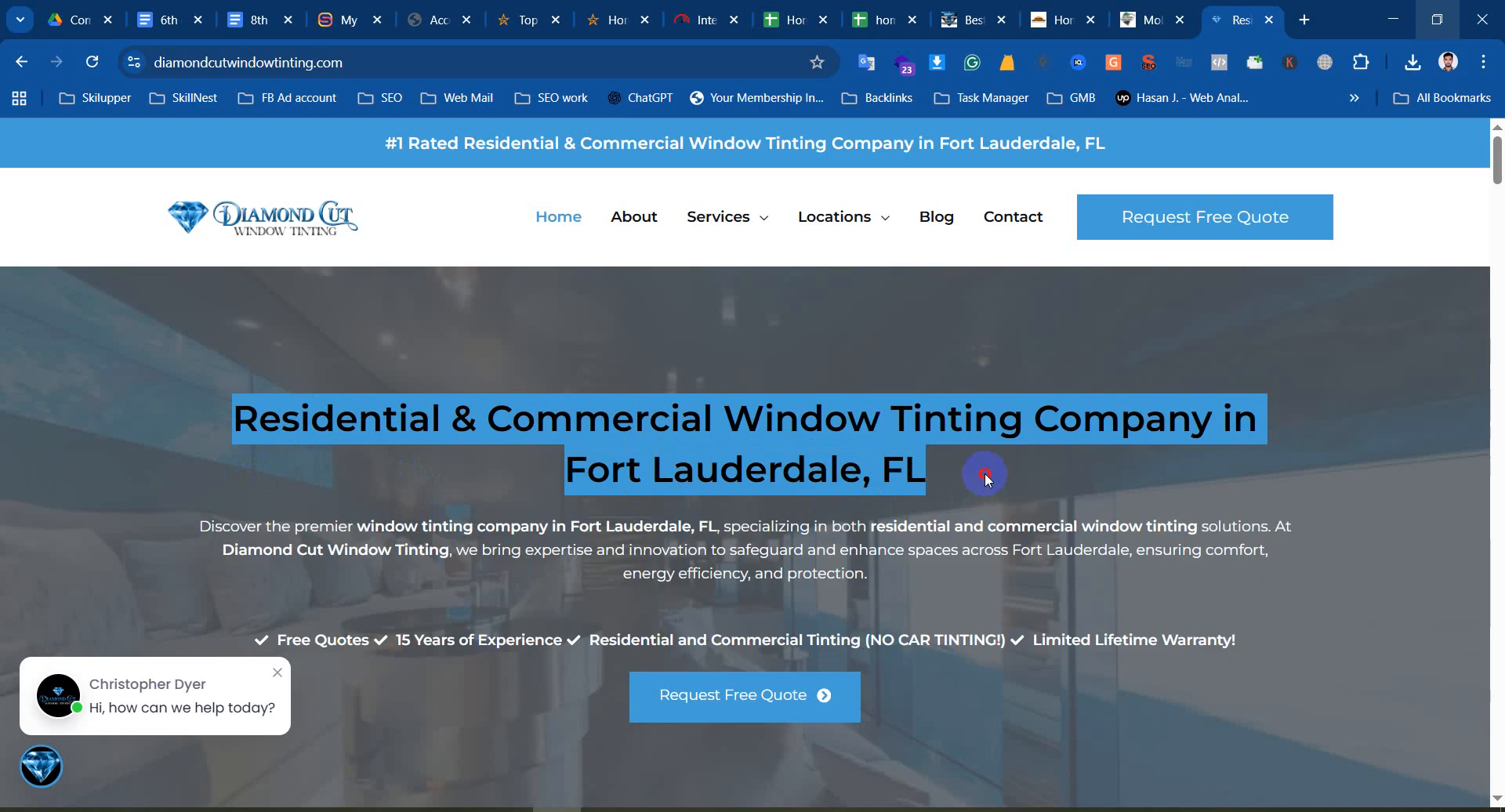
Accept the cookies on southernglassprotection.com and compare its homepage headline and selling points with those of thetintteam.com
{"action": "left_click", "coordinate": [972, 474]}
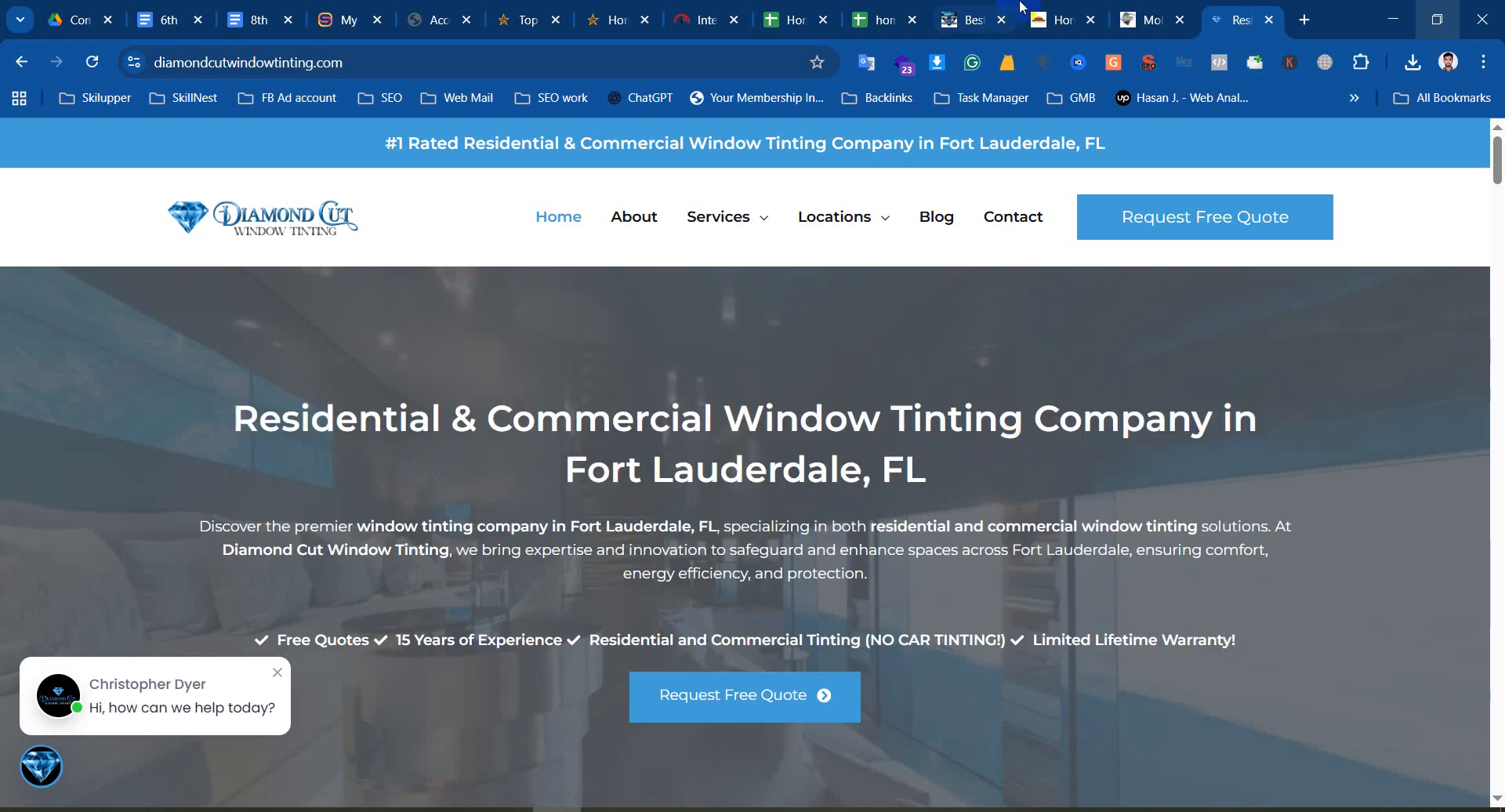
{"action": "left_click", "coordinate": [1043, 10]}
{"action": "left_click_drag", "start_coordinate": [535, 314], "coordinate": [1002, 623]}
{"action": "left_click", "coordinate": [194, 740]}
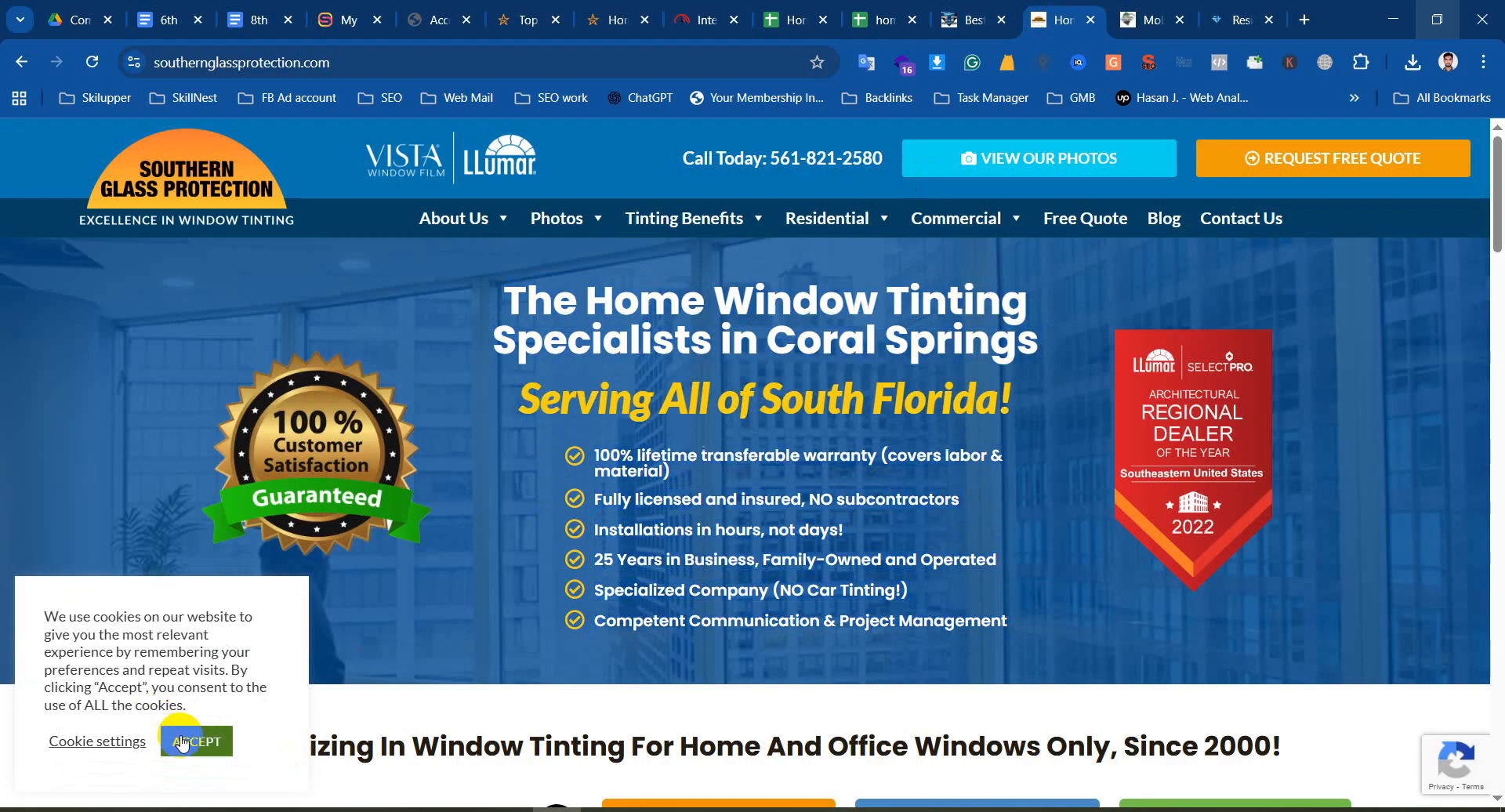
{"action": "left_click", "coordinate": [1154, 8]}
{"action": "left_click", "coordinate": [1000, 8]}
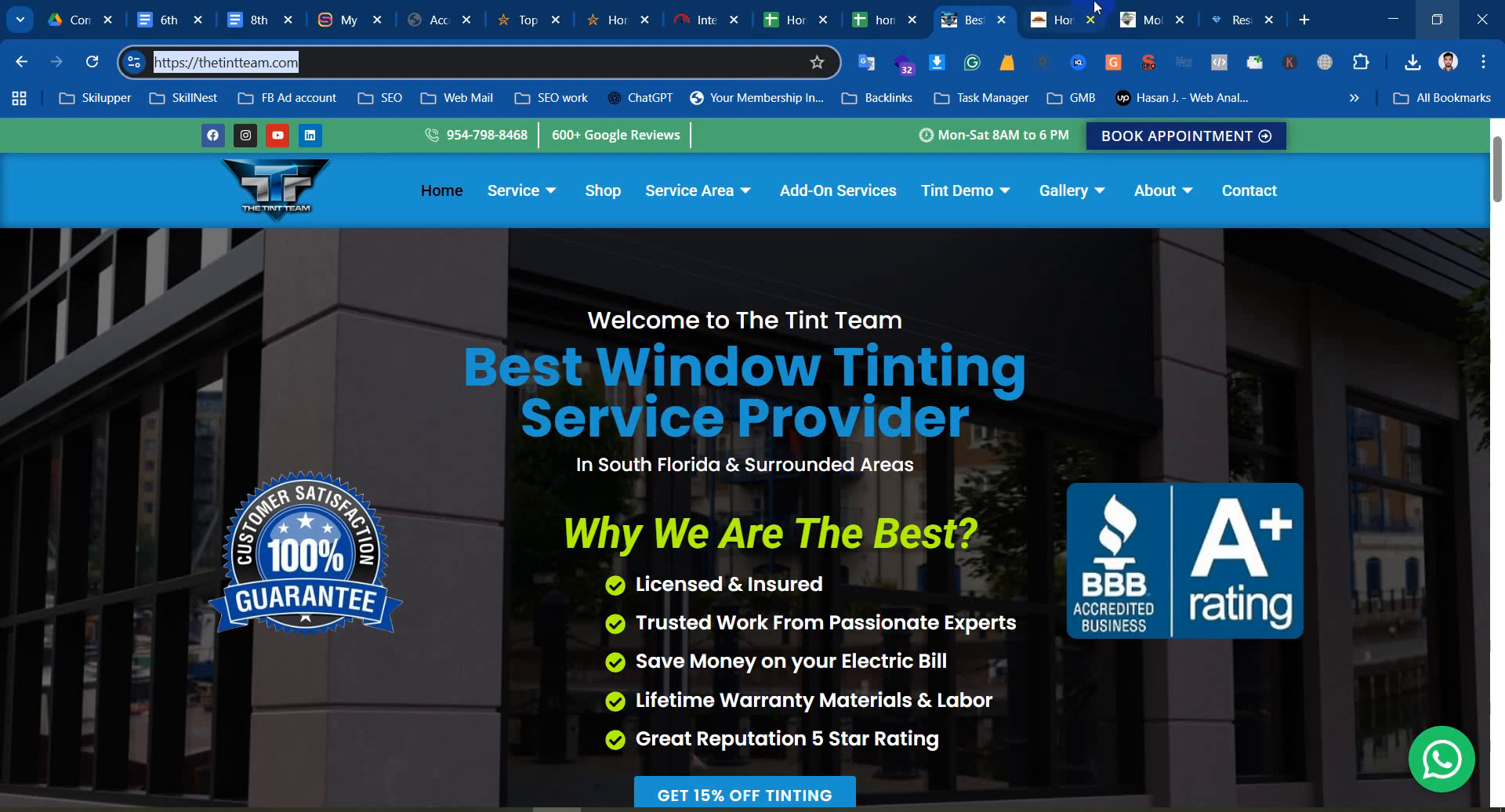
{"action": "left_click", "coordinate": [1066, 12]}
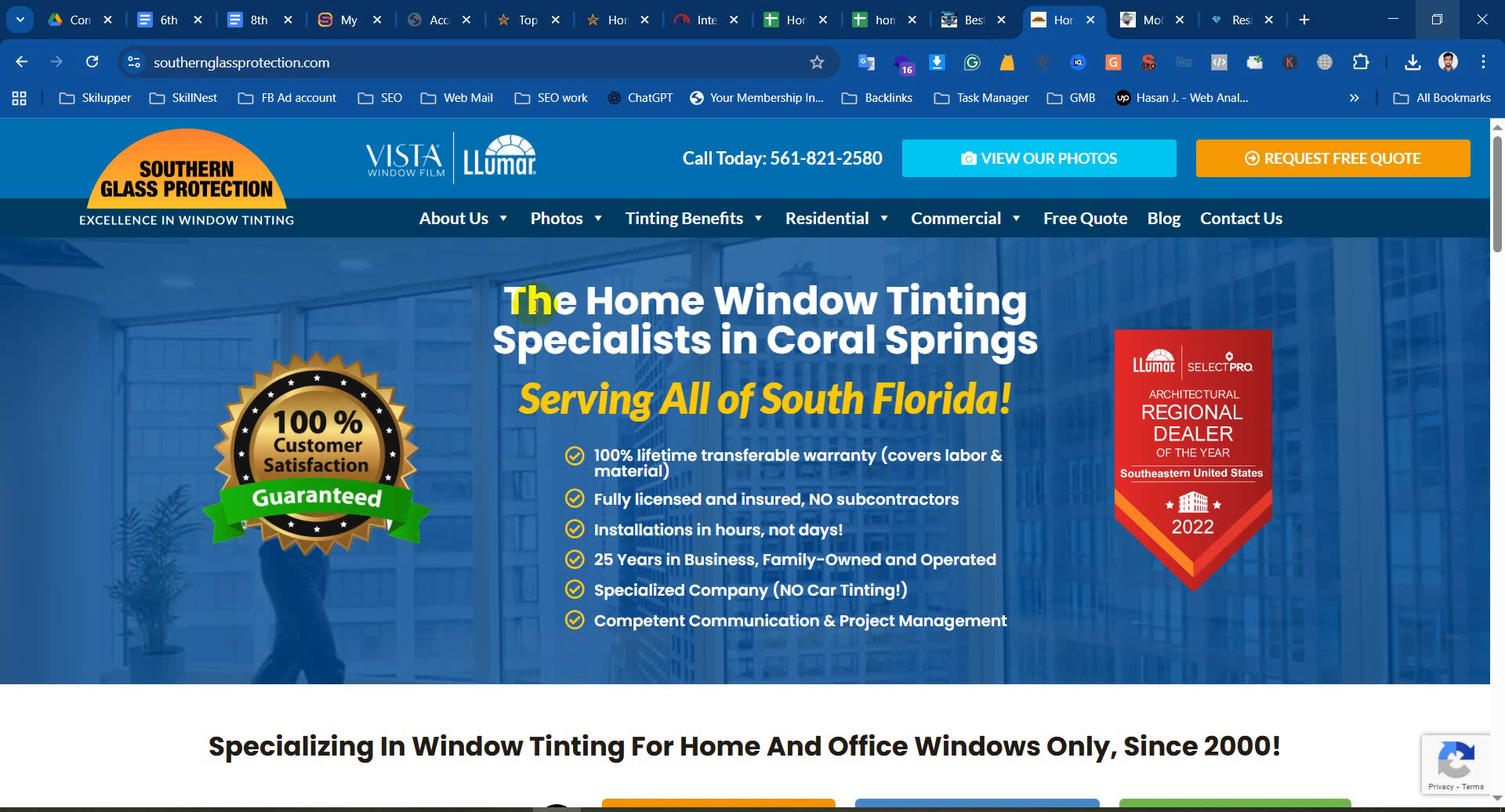
{"action": "left_click_drag", "start_coordinate": [535, 305], "coordinate": [816, 464]}
Review the westbrowardwindowtinting.com homepage from its banner down to the service list and footer
{"action": "left_click", "coordinate": [1178, 6]}
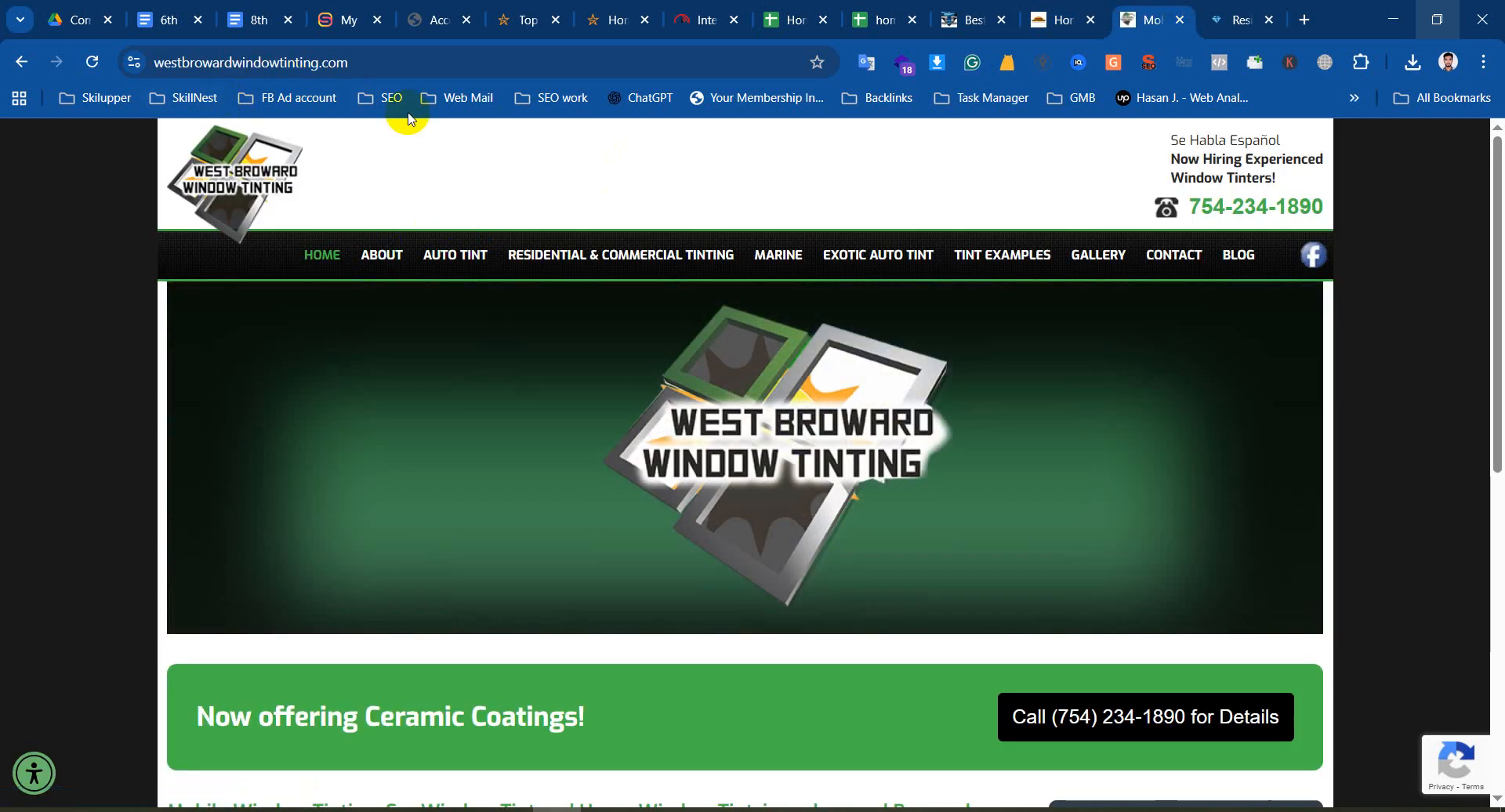
{"action": "scroll", "coordinate": [625, 424], "scroll_direction": "down", "scroll_amount": 8}
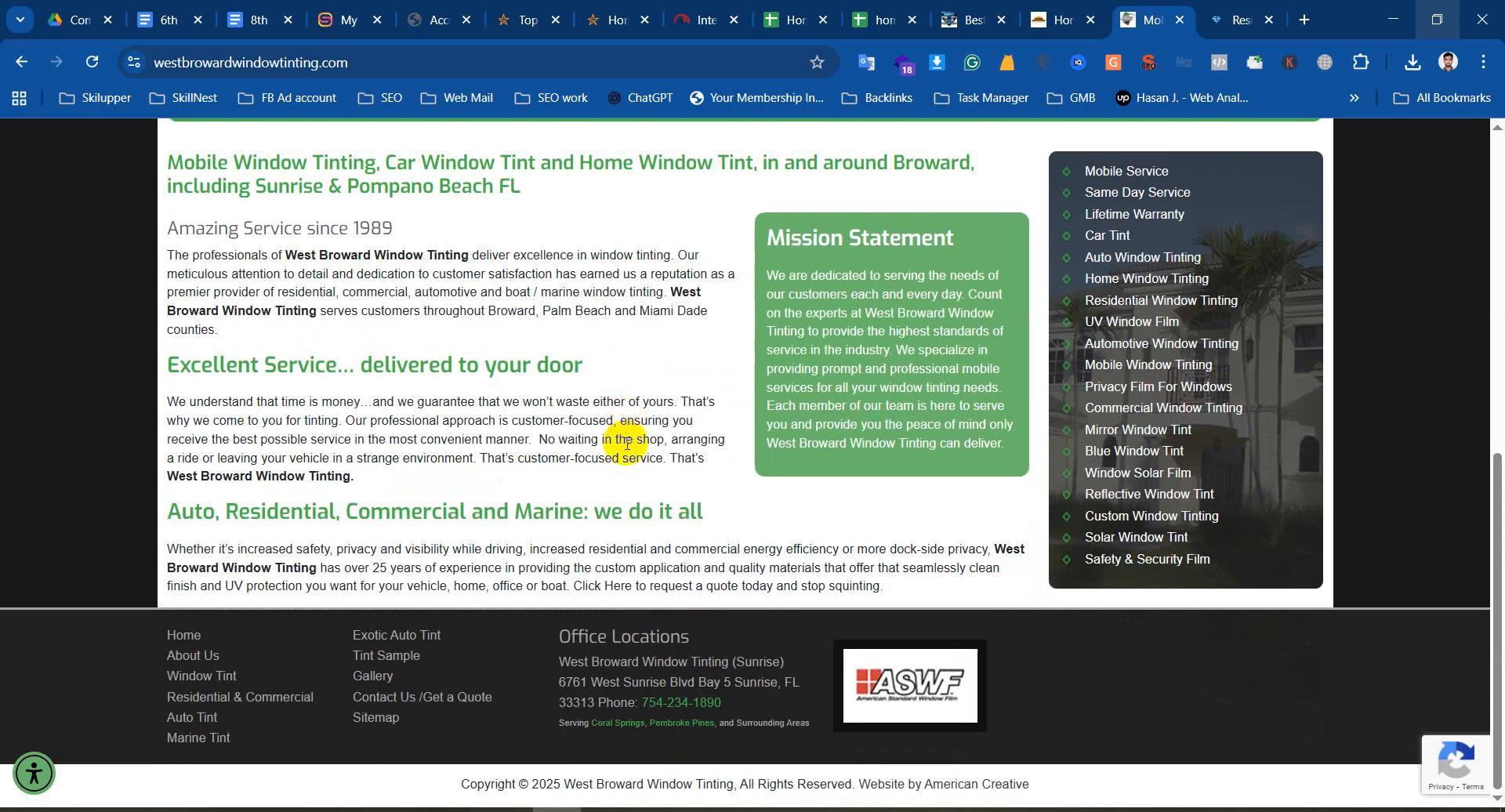
{"action": "scroll", "coordinate": [627, 442], "scroll_direction": "up", "scroll_amount": 10}
Review the diamondcutwindowtinting.com homepage sections from the main heading down to the frequently asked questions
{"action": "key", "text": "ctrl+Tab"}
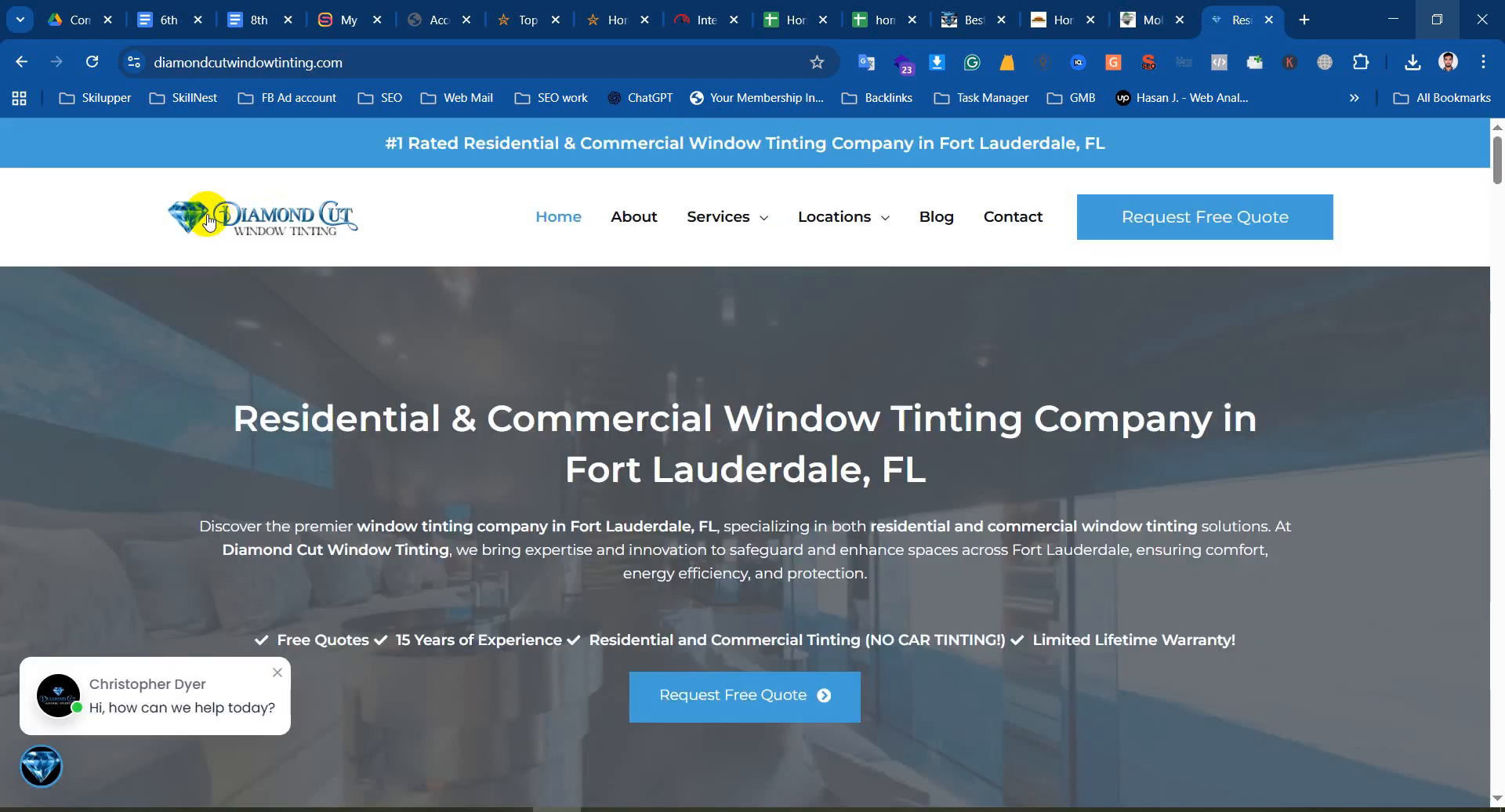
{"action": "scroll", "coordinate": [592, 490], "scroll_direction": "down", "scroll_amount": 5}
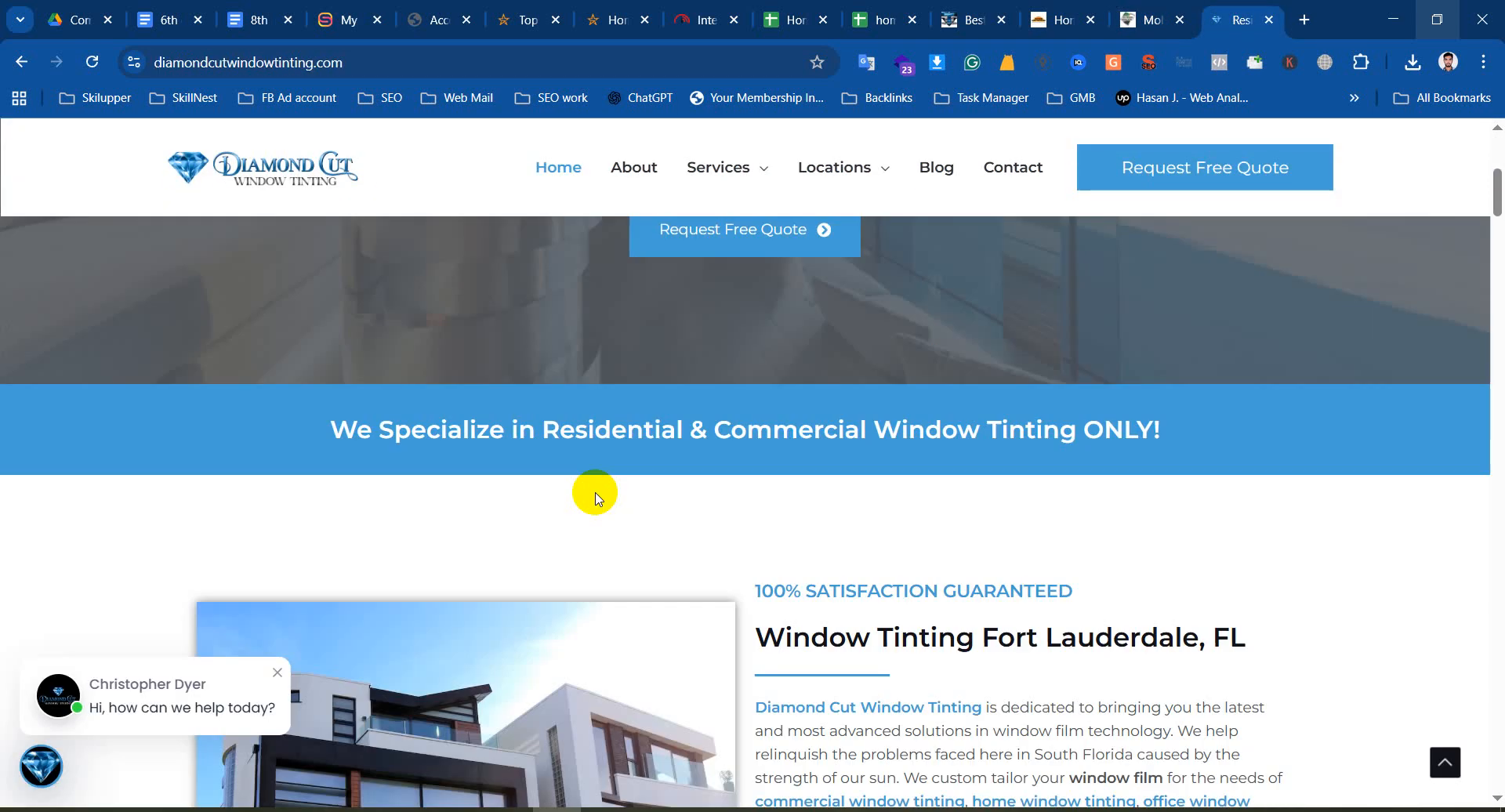
{"action": "scroll", "coordinate": [600, 495], "scroll_direction": "up", "scroll_amount": 5}
{"action": "scroll", "coordinate": [604, 494], "scroll_direction": "down", "scroll_amount": 10}
{"action": "scroll", "coordinate": [674, 505], "scroll_direction": "down", "scroll_amount": 20}
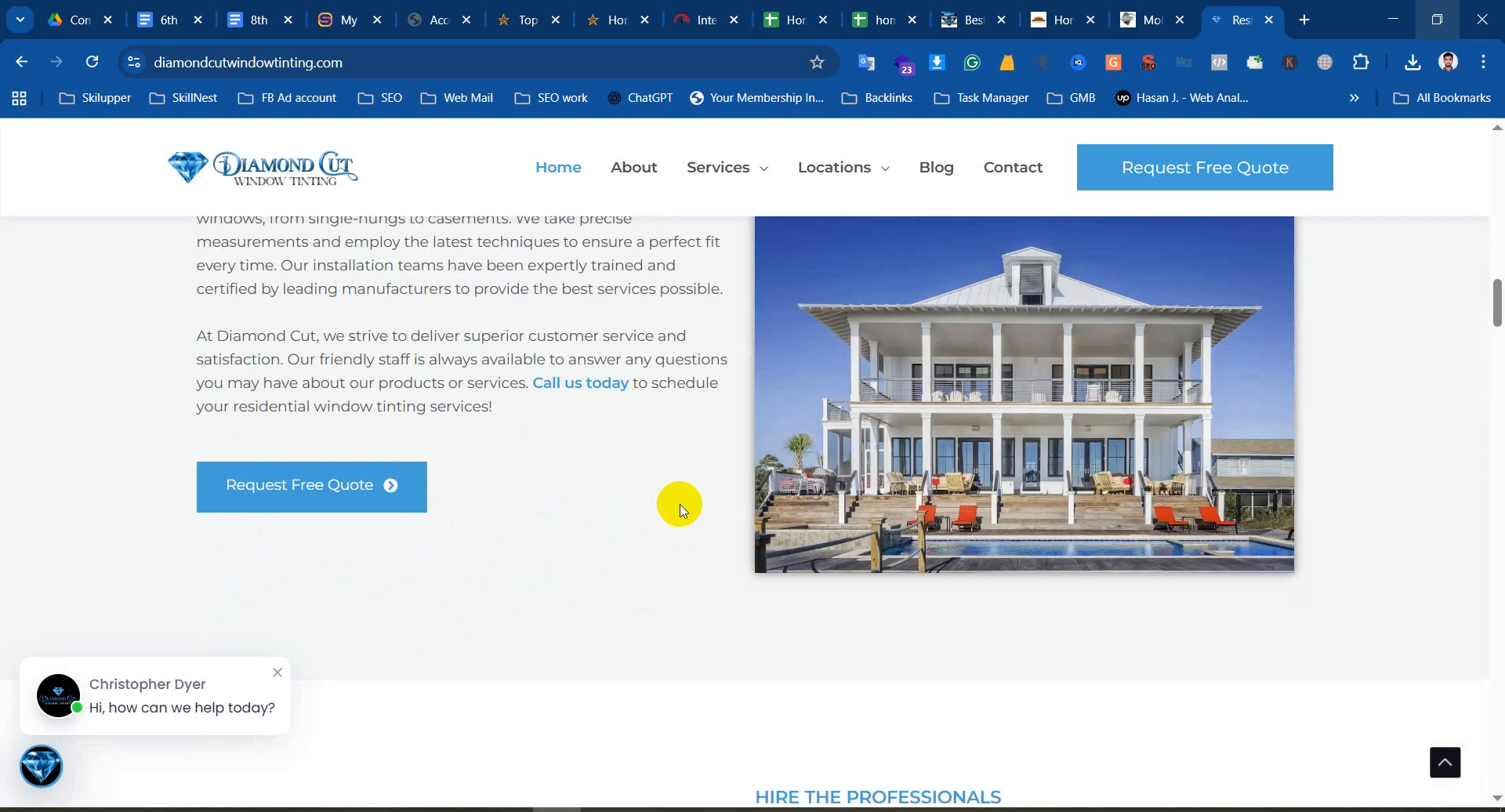
{"action": "scroll", "coordinate": [694, 526], "scroll_direction": "down", "scroll_amount": 12}
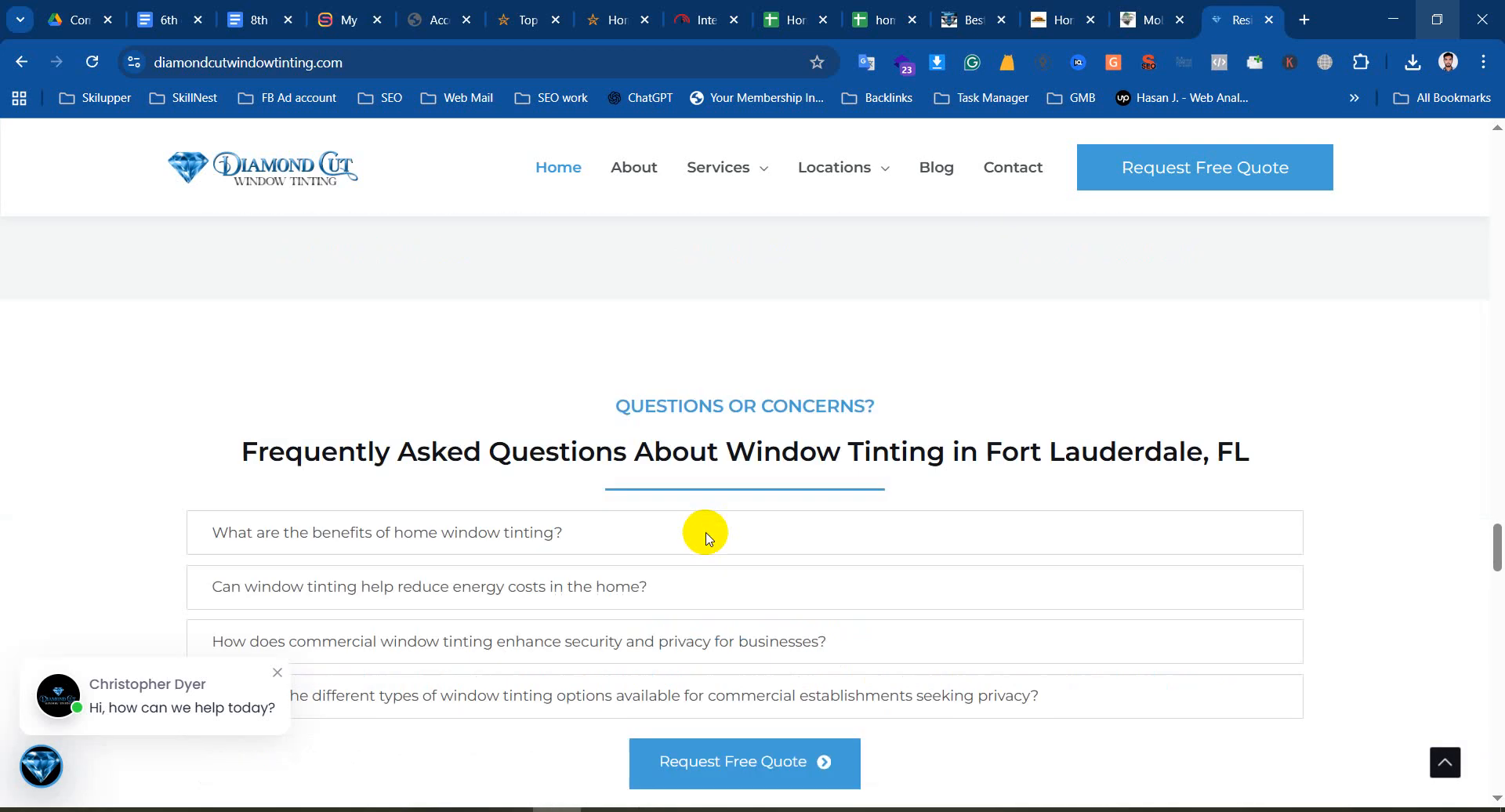
{"action": "scroll", "coordinate": [726, 531], "scroll_direction": "up", "scroll_amount": 16}
Return to the Semrush Keyword Gap report and examine the compared domains, keyword overlap and Shared filter description
{"action": "left_click", "coordinate": [1394, 20]}
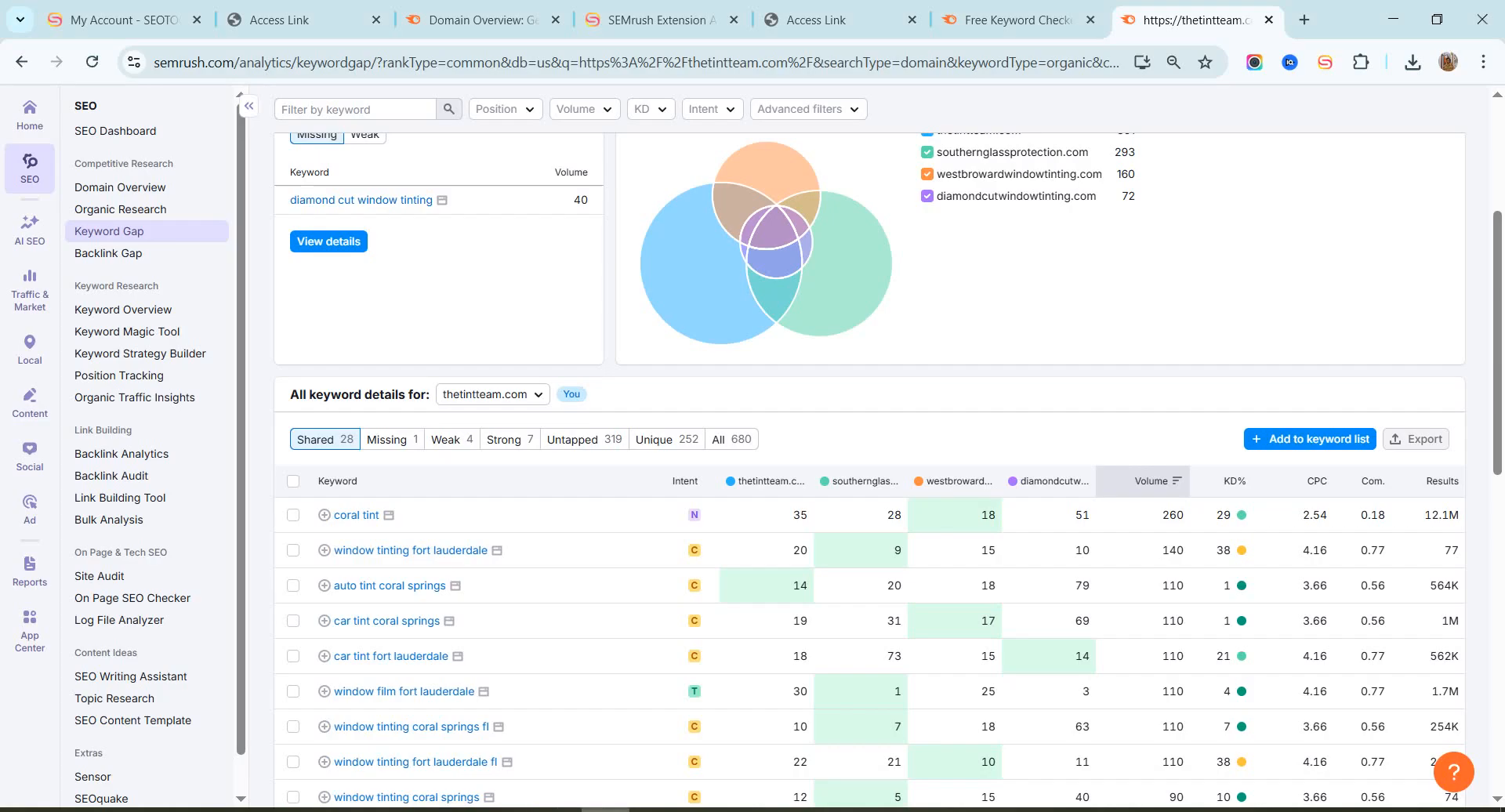
{"action": "scroll", "coordinate": [594, 428], "scroll_direction": "up", "scroll_amount": 4}
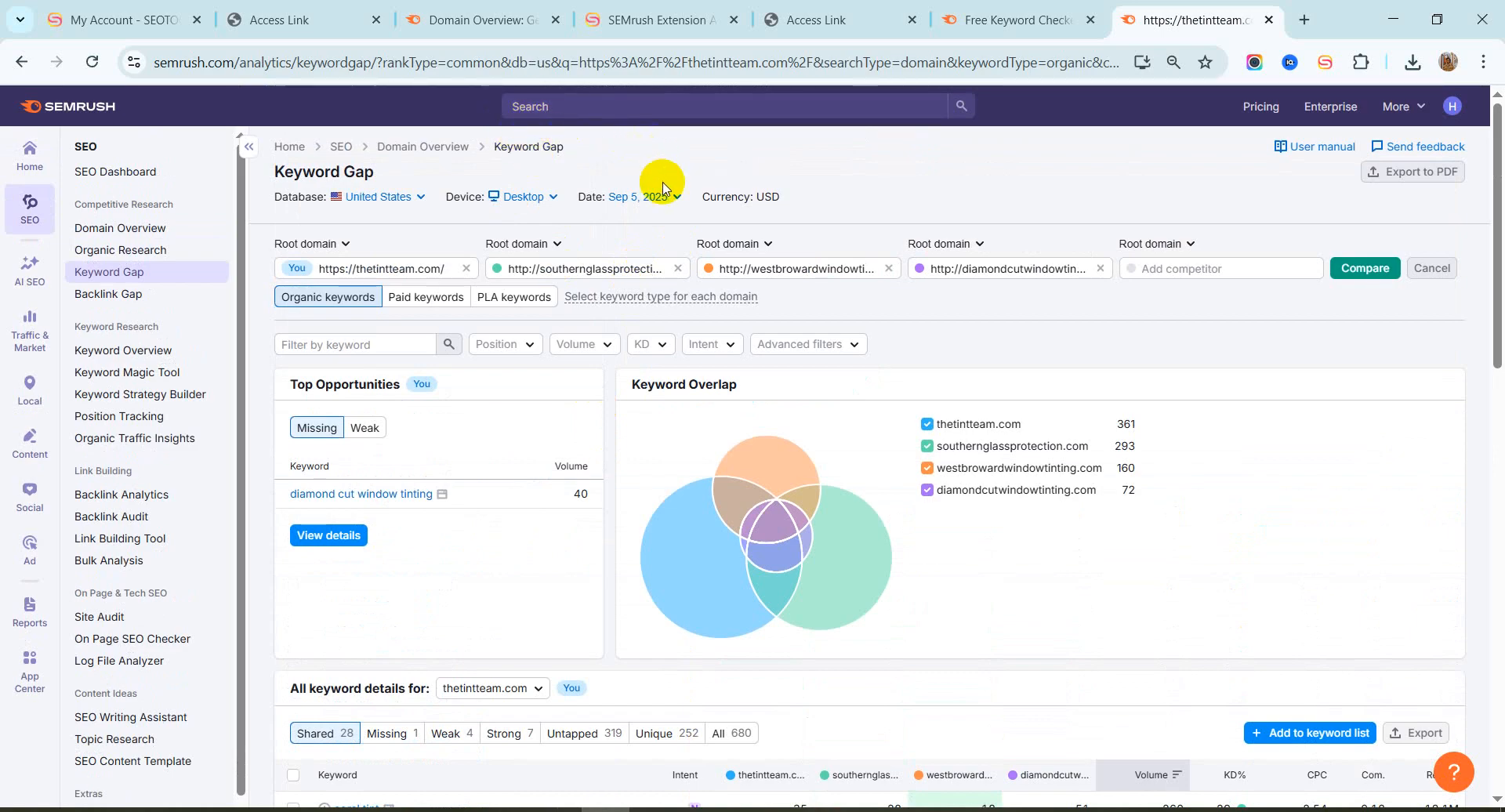
{"action": "scroll", "coordinate": [535, 690], "scroll_direction": "down", "scroll_amount": 3}
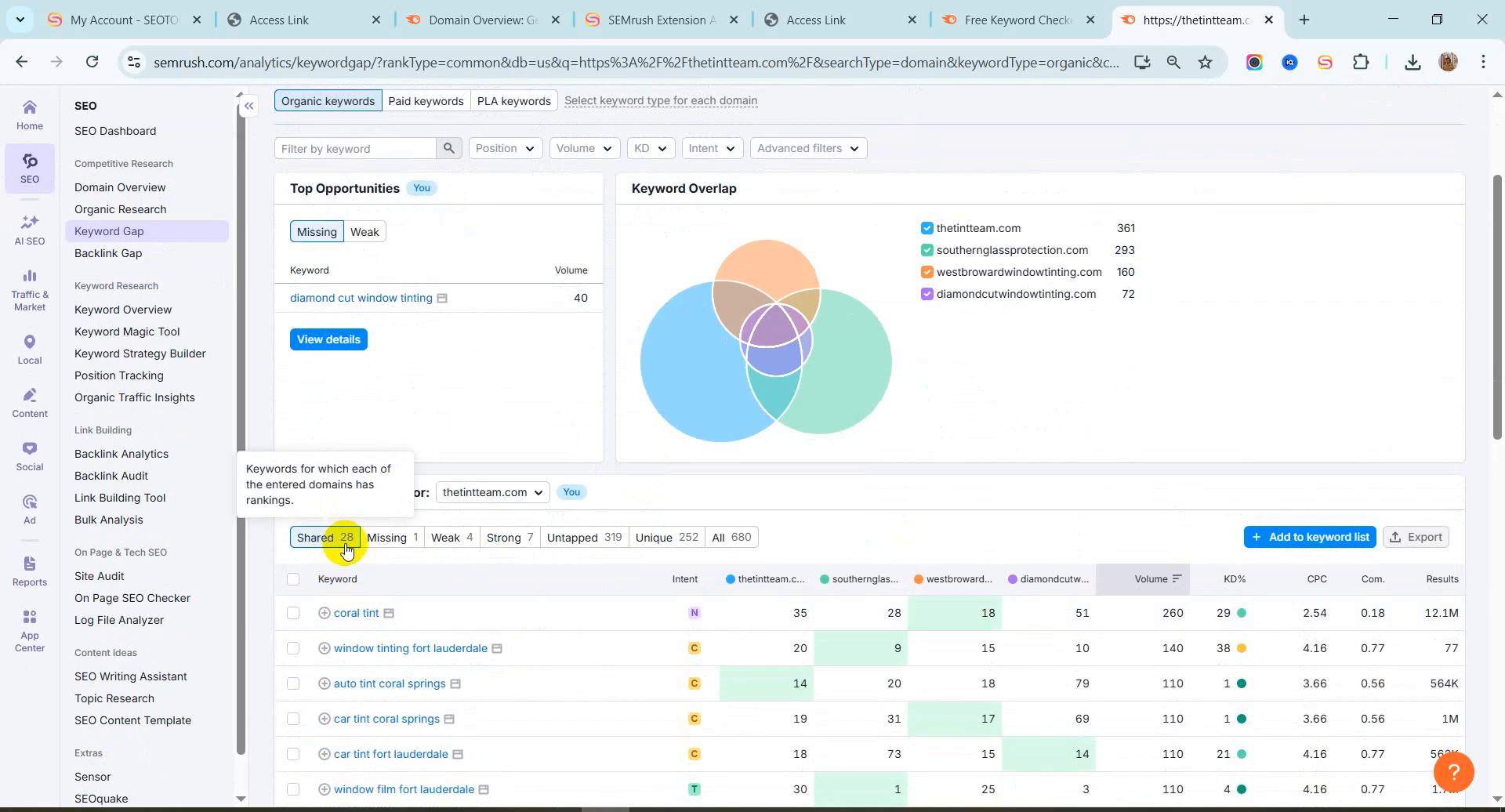
View the open websites of thetintteam.com, southernglassprotection.com, westbrowardwindowtinting.com and diamondcutwindowtinting.com one after another
{"action": "key", "text": "alt+Tab"}
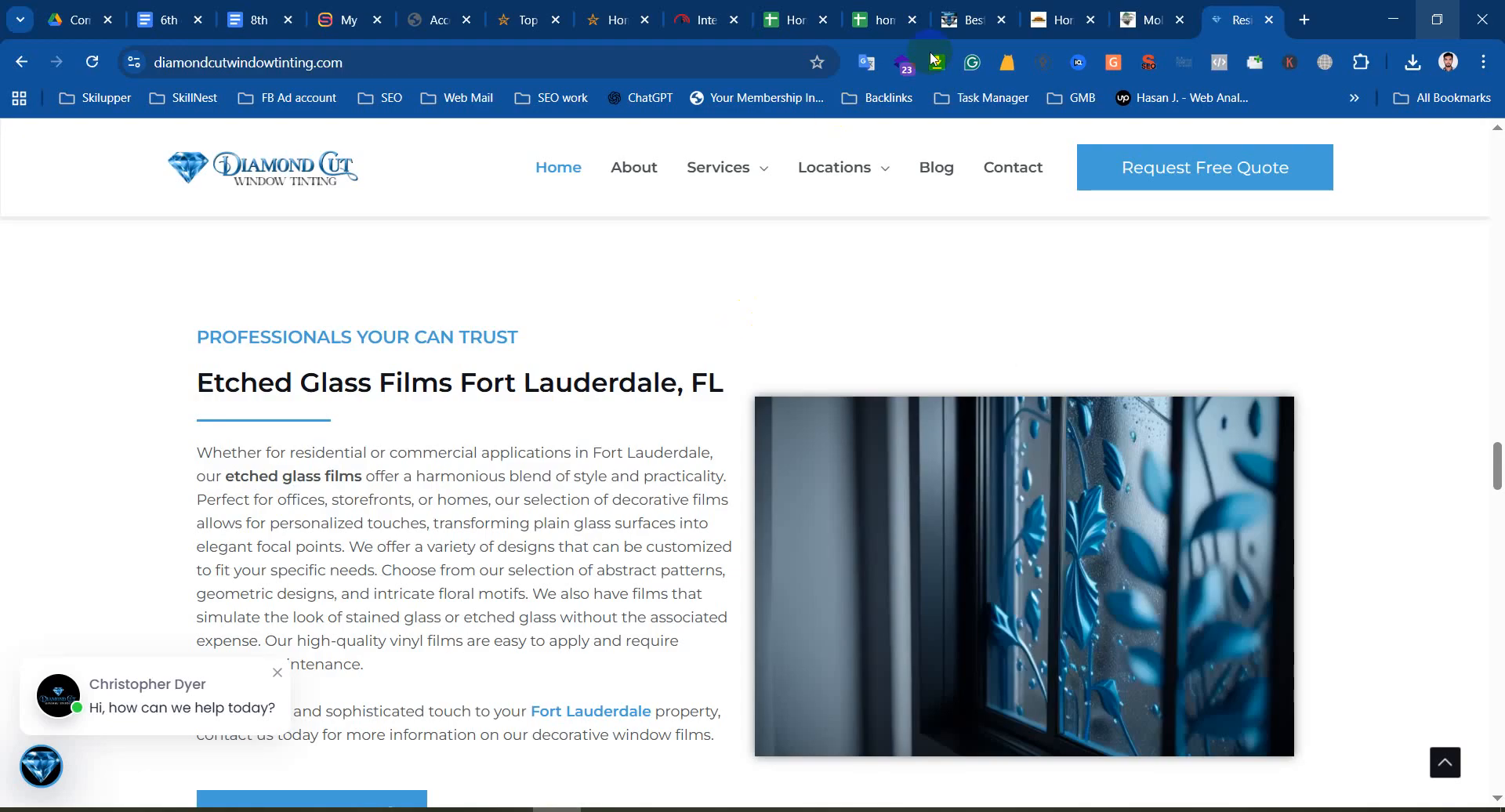
{"action": "left_click", "coordinate": [967, 9]}
{"action": "left_click", "coordinate": [1027, 11]}
{"action": "left_click", "coordinate": [1149, 17]}
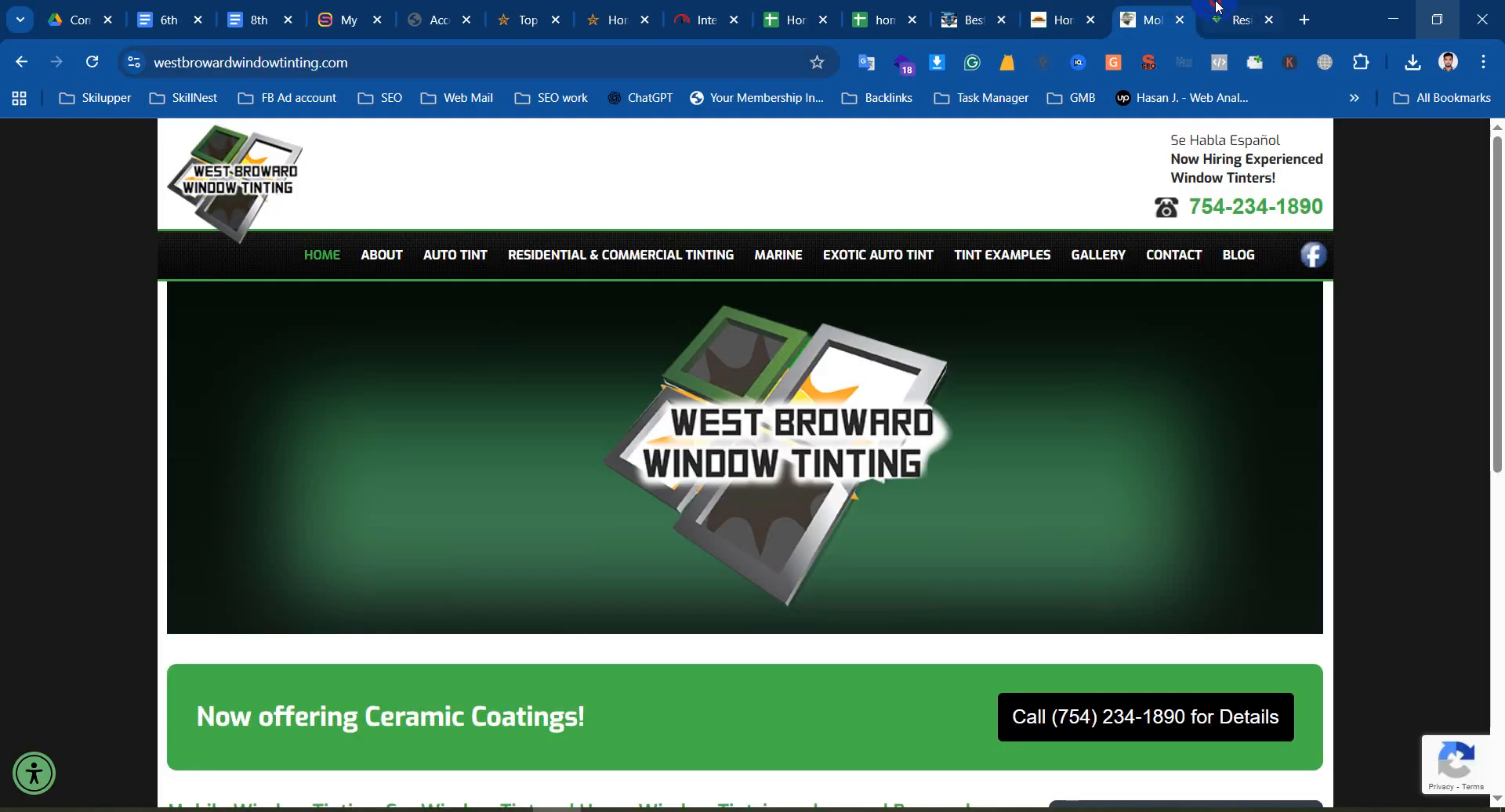
{"action": "left_click", "coordinate": [1237, 18]}
{"action": "mouse_move", "coordinate": [730, 187]}
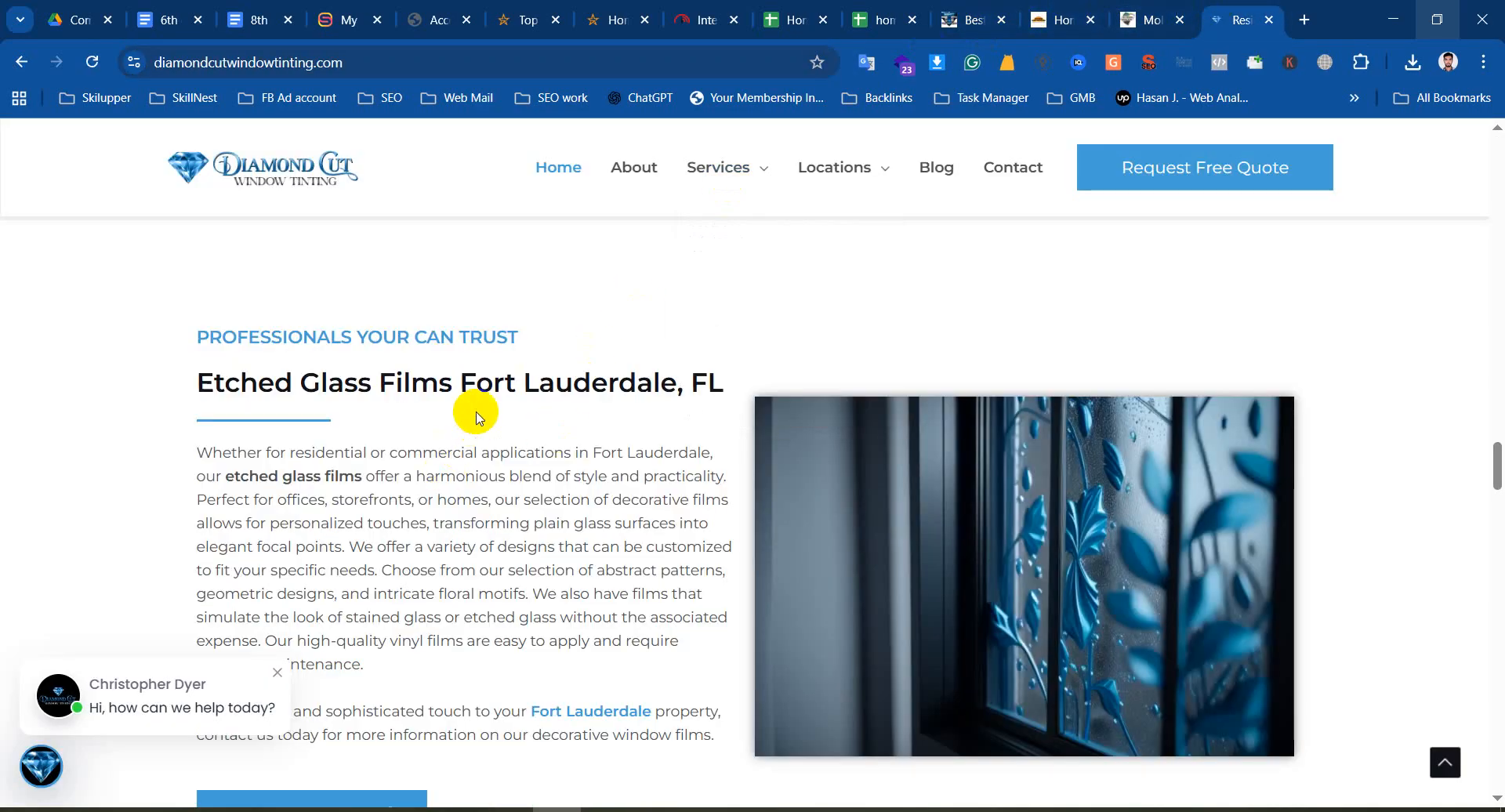
Switch back to Semrush Keyword Gap and examine each domain's rankings for the shared keywords
{"action": "key", "text": "alt+Tab"}
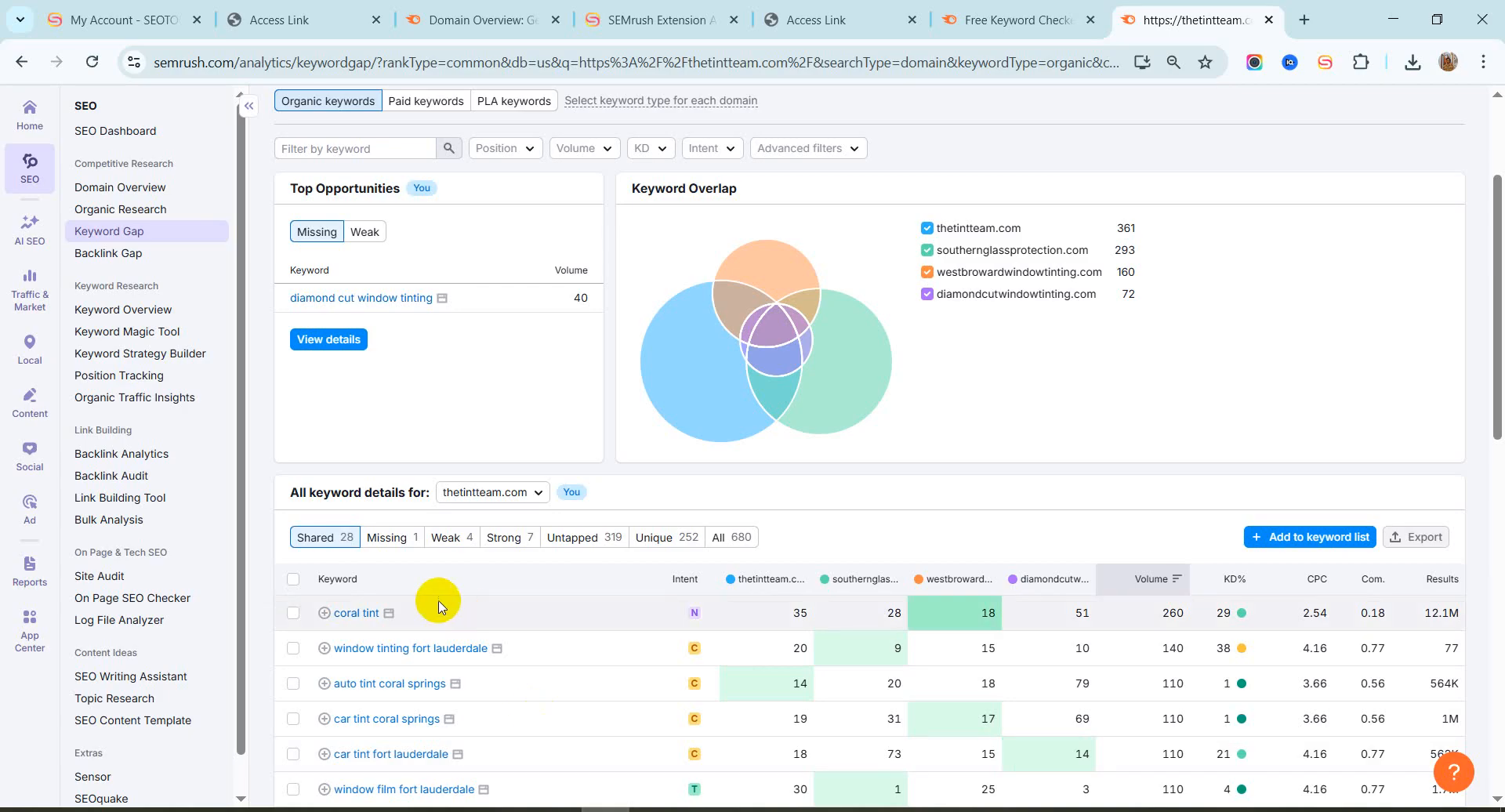
{"action": "scroll", "coordinate": [439, 607], "scroll_direction": "down", "scroll_amount": 1}
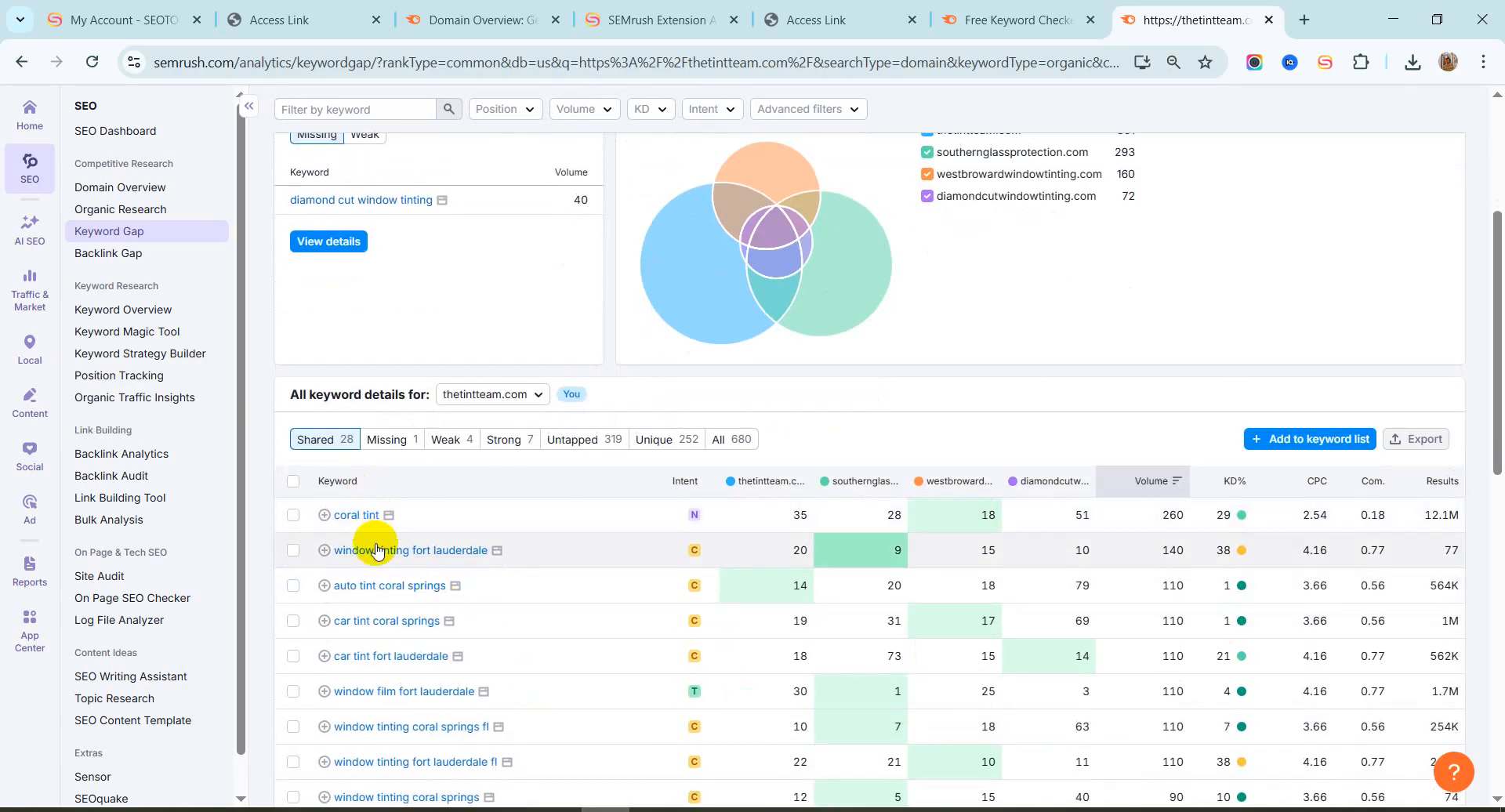
{"action": "scroll", "coordinate": [378, 615], "scroll_direction": "down", "scroll_amount": 2}
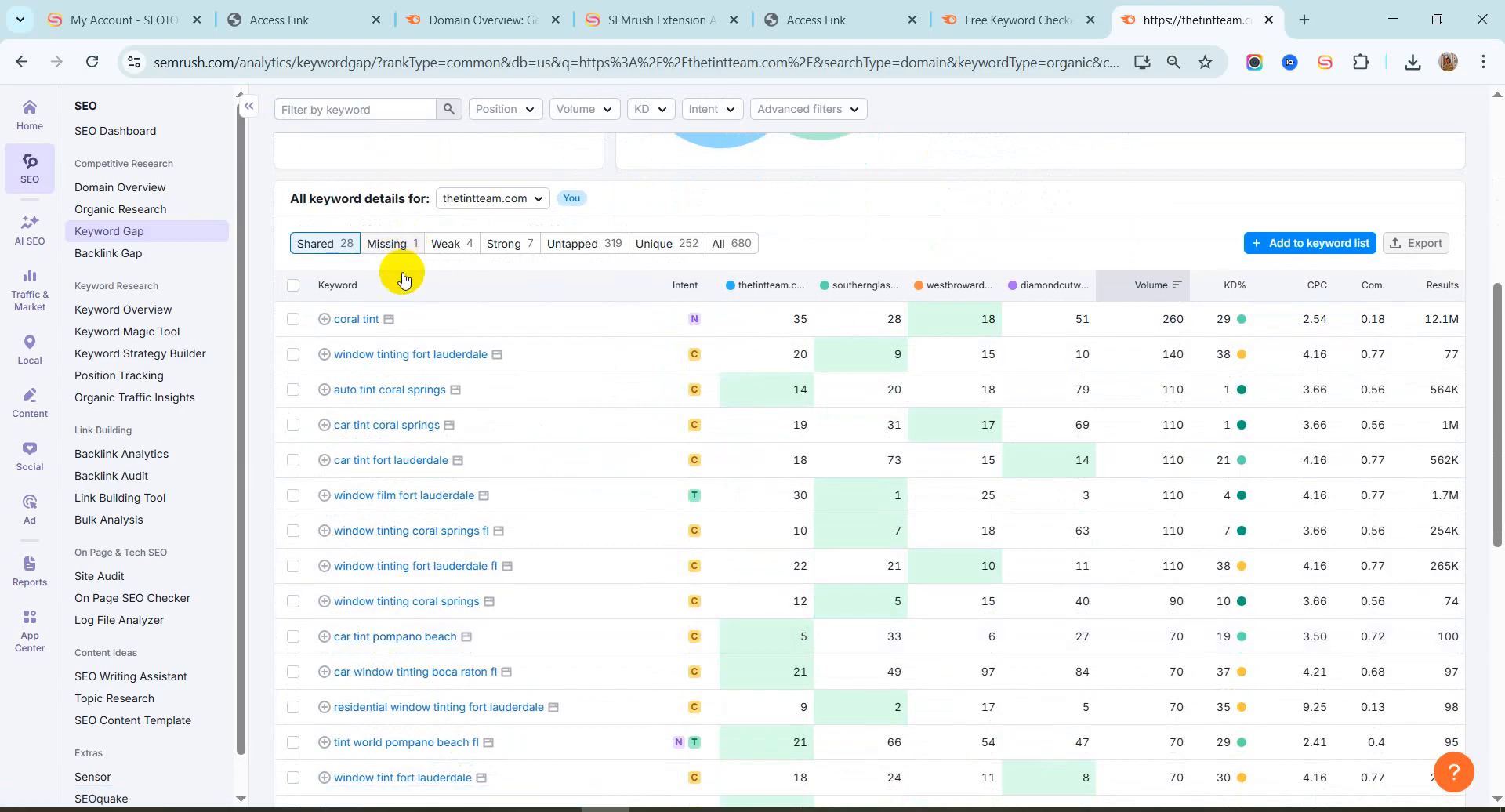
Show the Missing keywords and then the Weak keywords for thetintteam.com, and compare the domains' rankings
{"action": "left_click", "coordinate": [392, 244]}
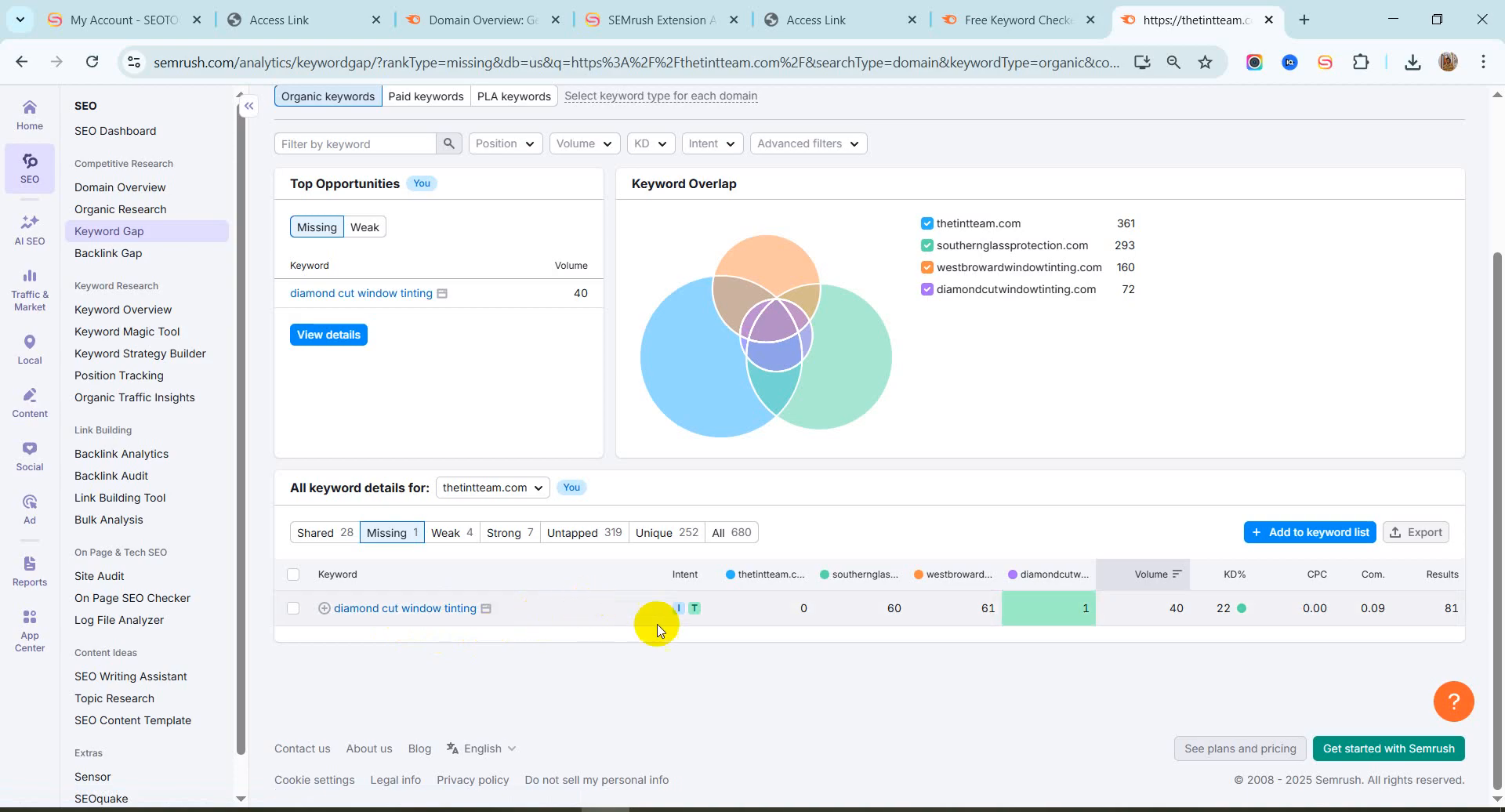
{"action": "left_click", "coordinate": [450, 535]}
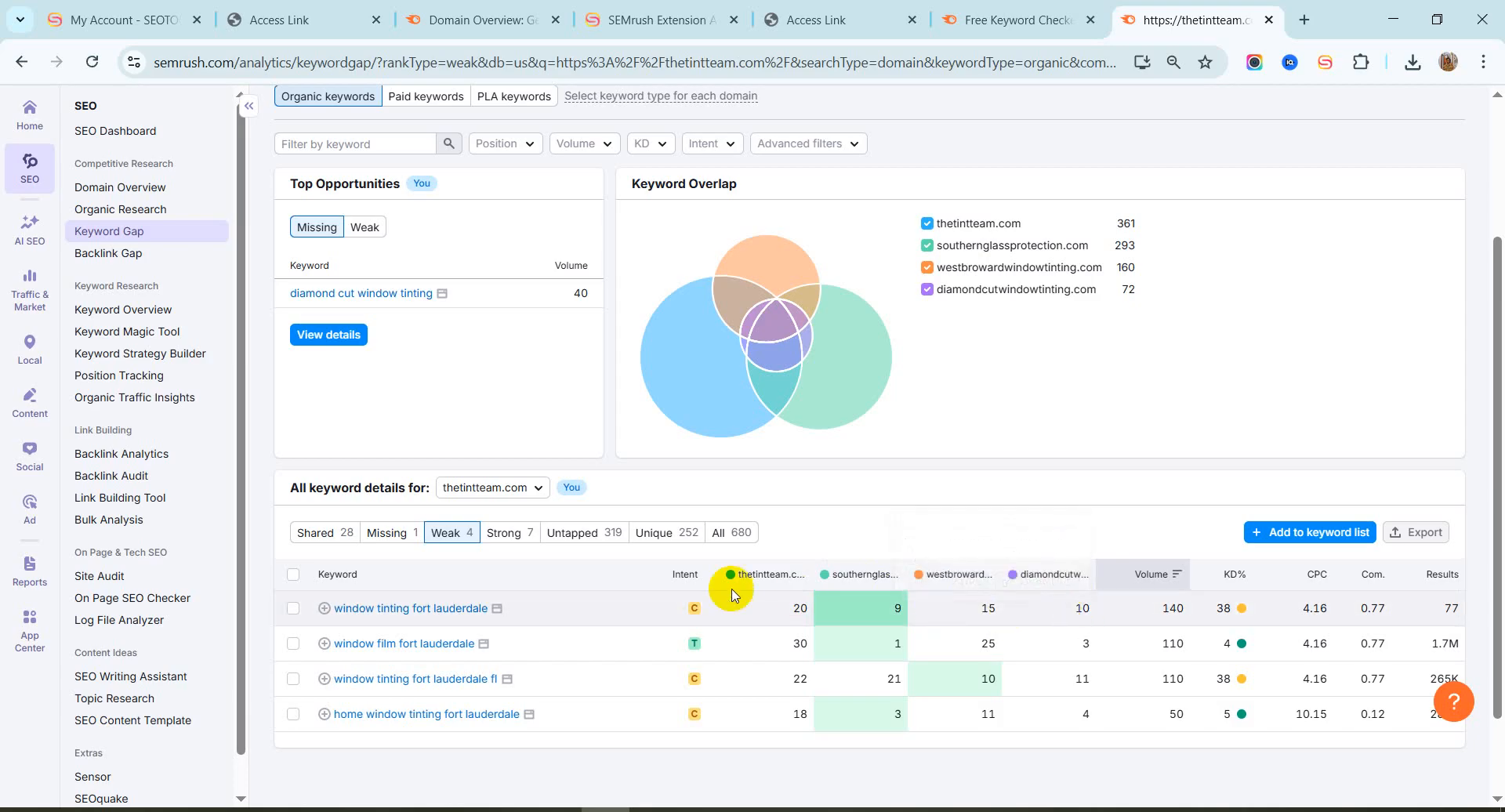
{"action": "left_click", "coordinate": [293, 577]}
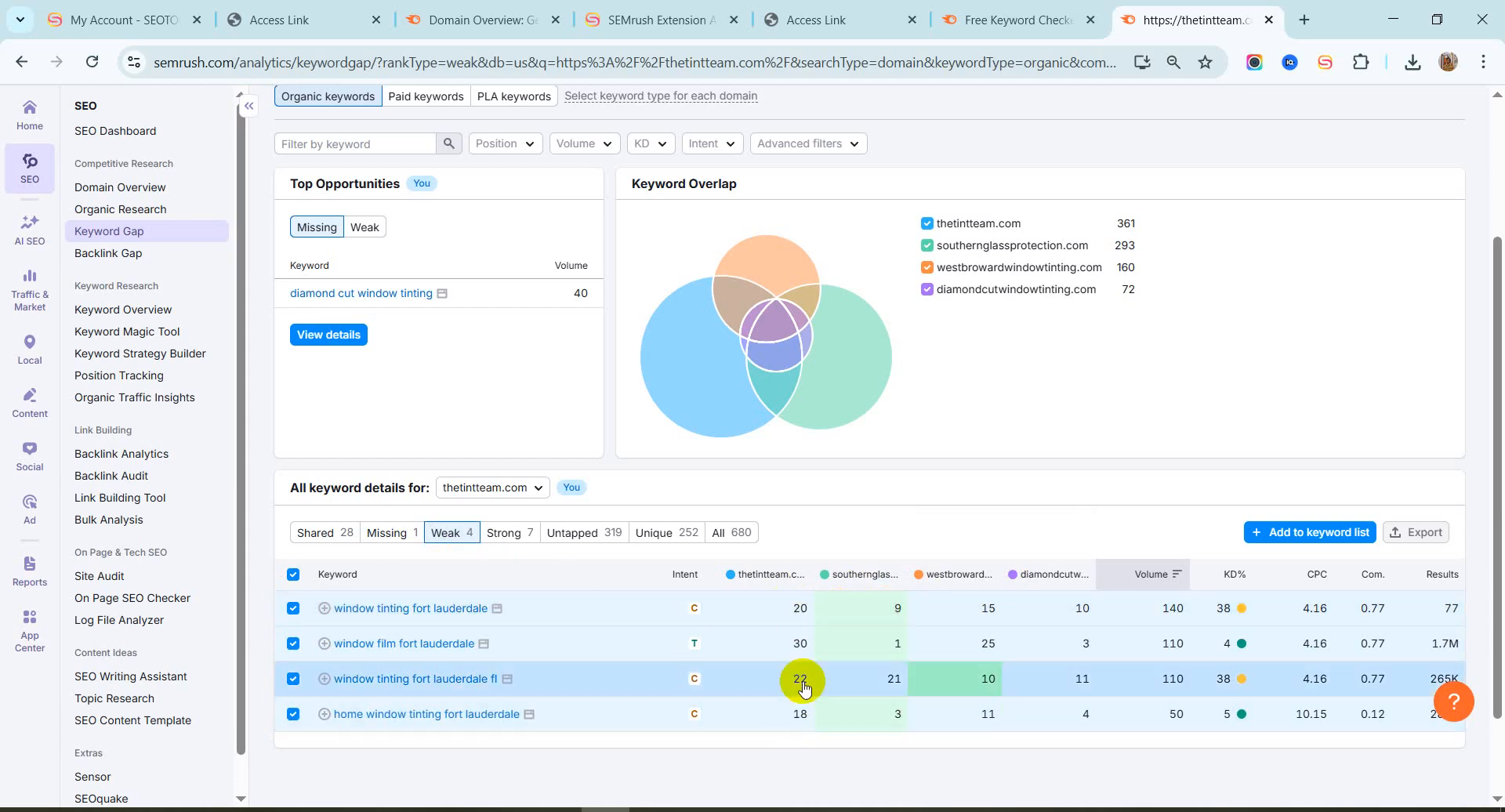
{"action": "left_click", "coordinate": [291, 576]}
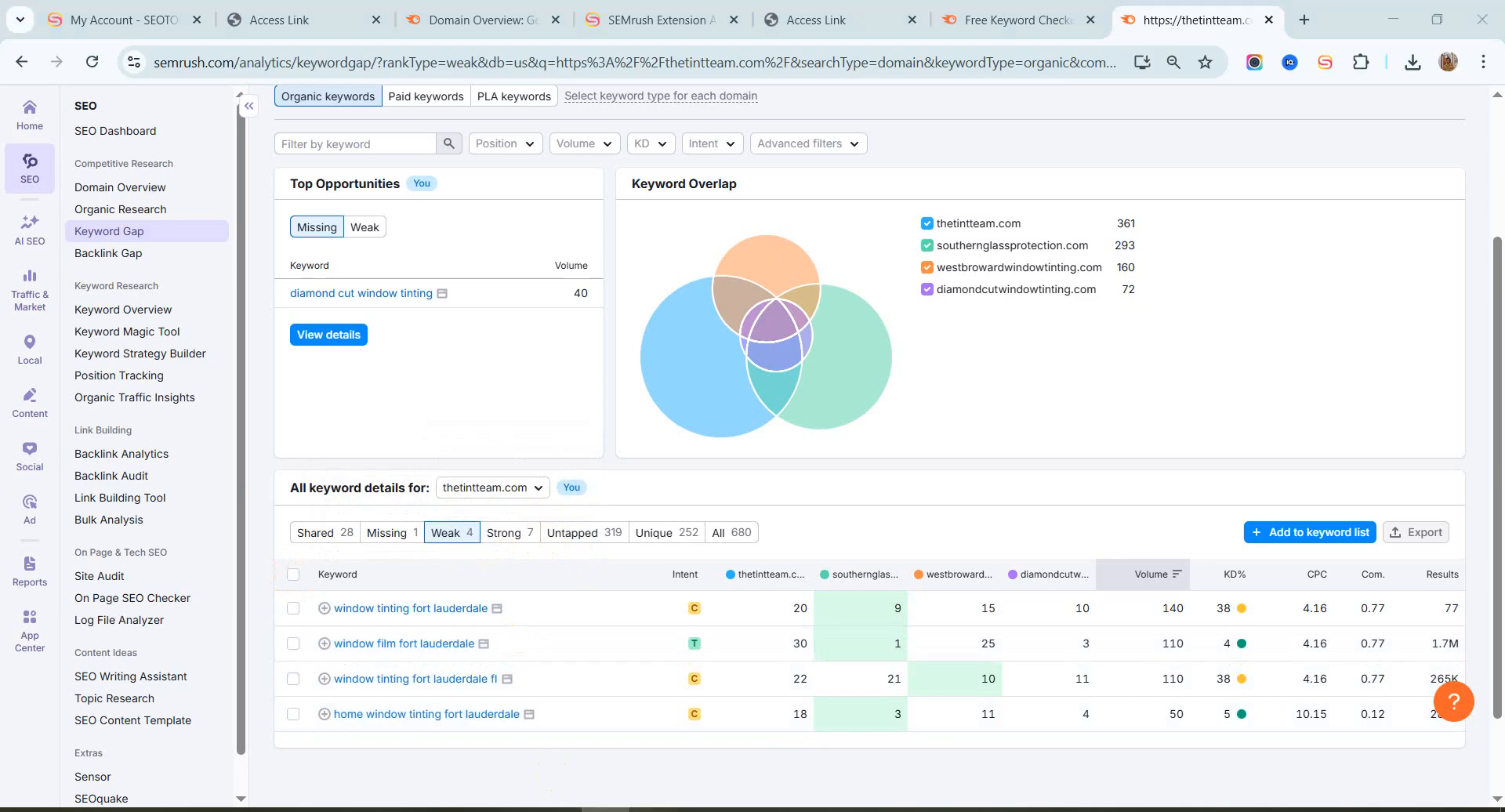
Switch to the Google Meet window and dismiss the notice about the group call's time limit
{"action": "left_click", "coordinate": [549, 730]}
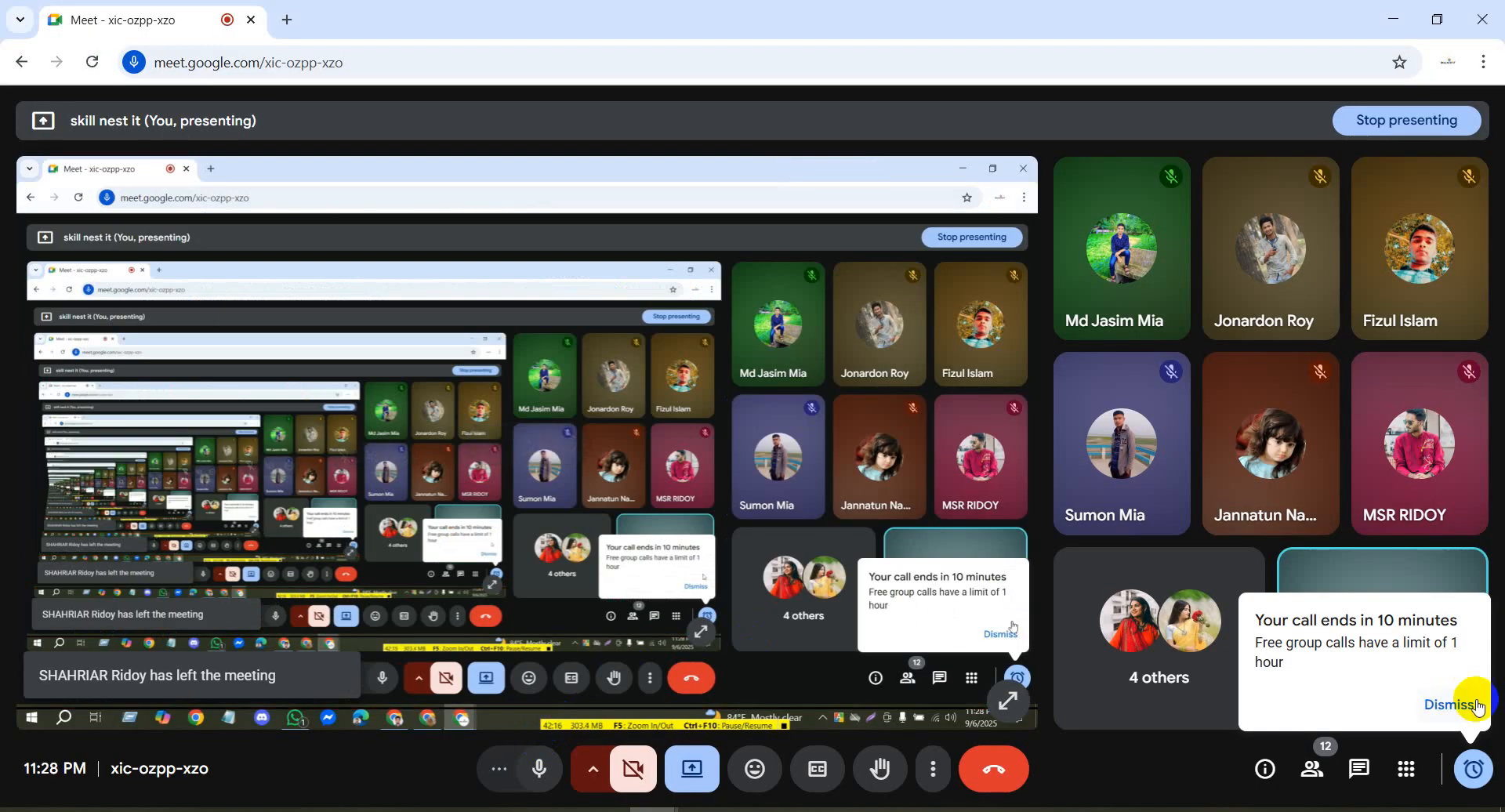
{"action": "left_click", "coordinate": [1477, 705]}
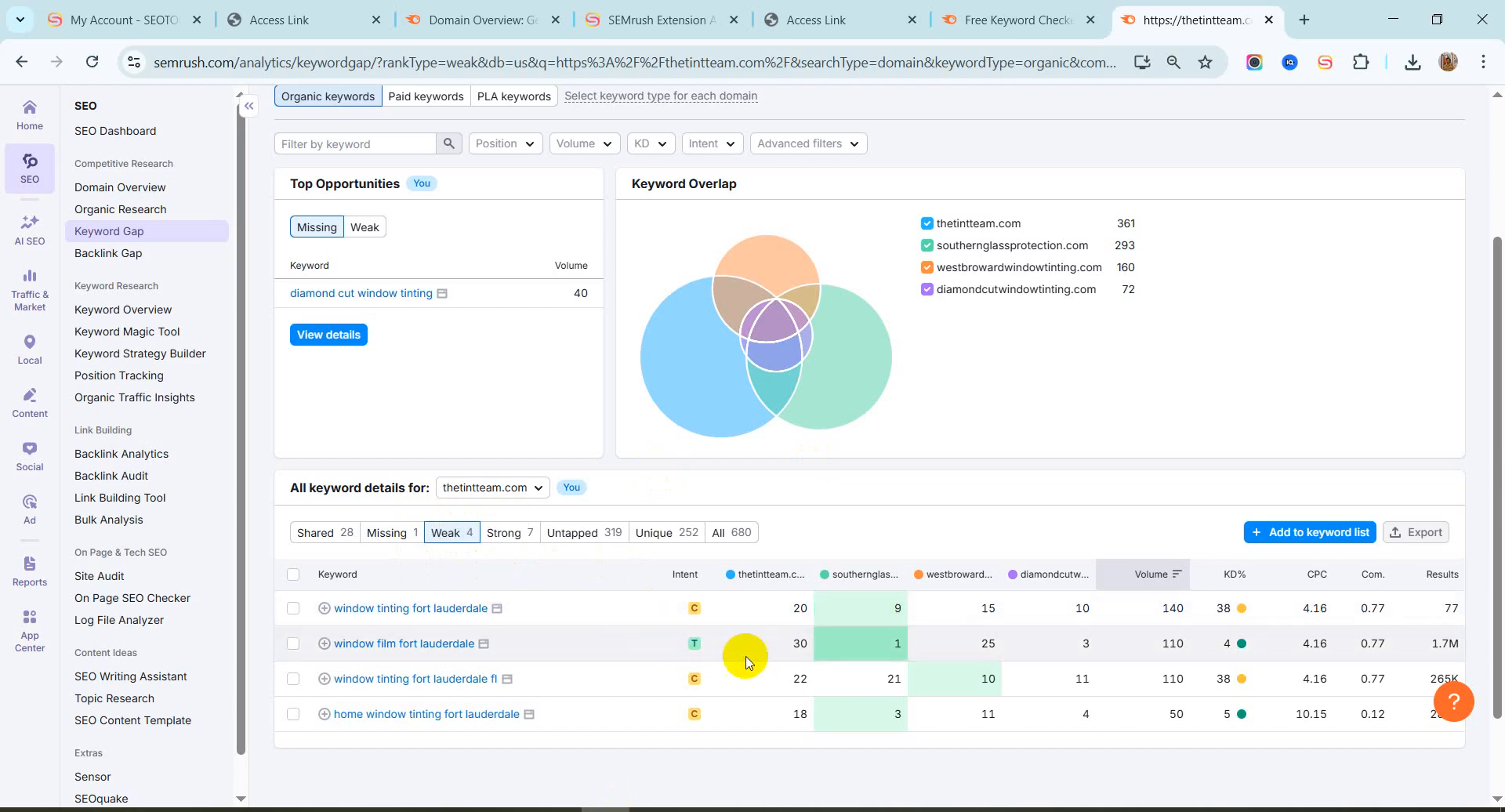
Show the Strong keywords and then the Unique keywords for thetintteam.com in the Semrush Keyword Gap details table
{"action": "left_click", "coordinate": [525, 541]}
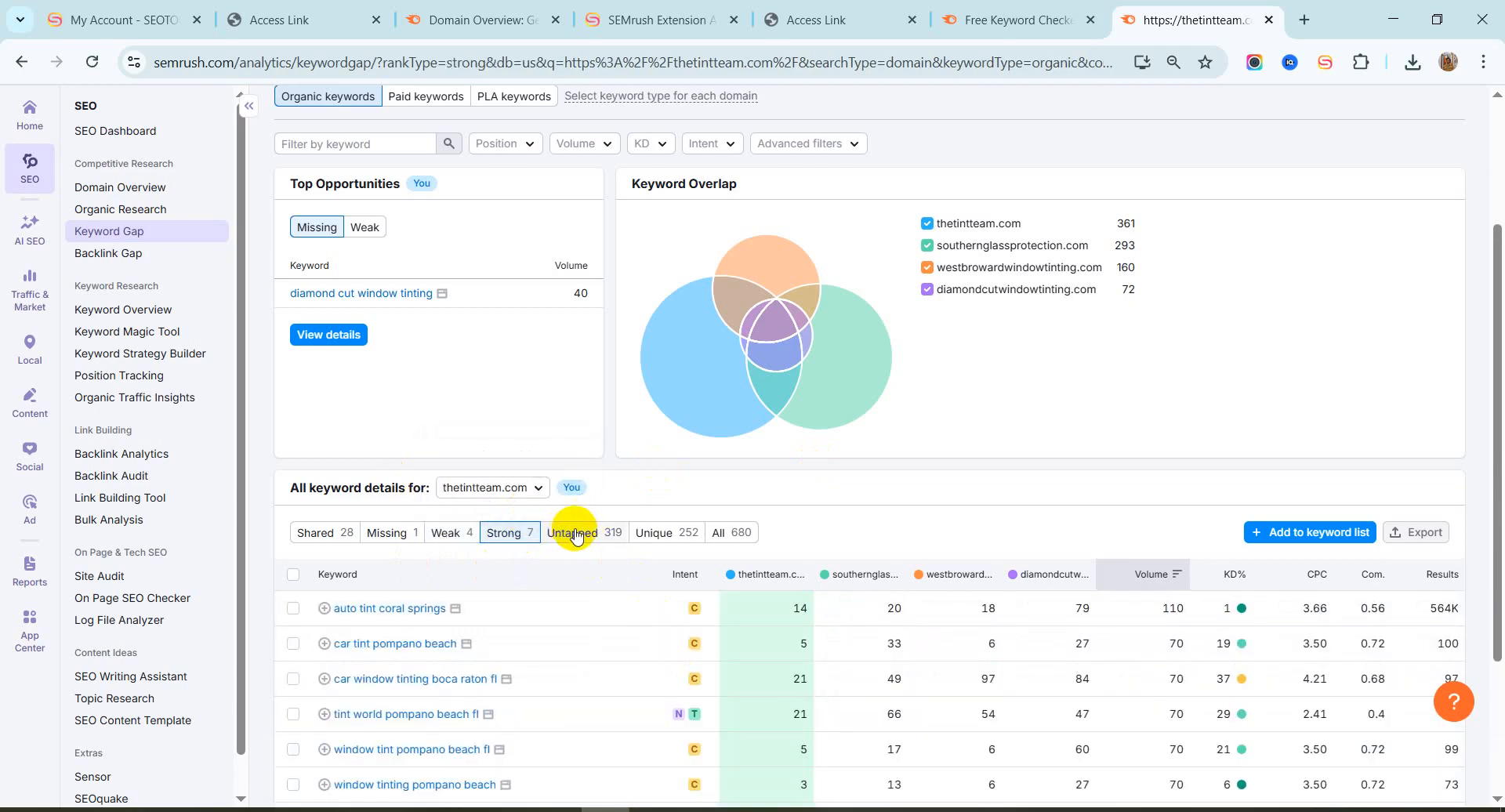
{"action": "scroll", "coordinate": [576, 533], "scroll_direction": "down", "scroll_amount": 1}
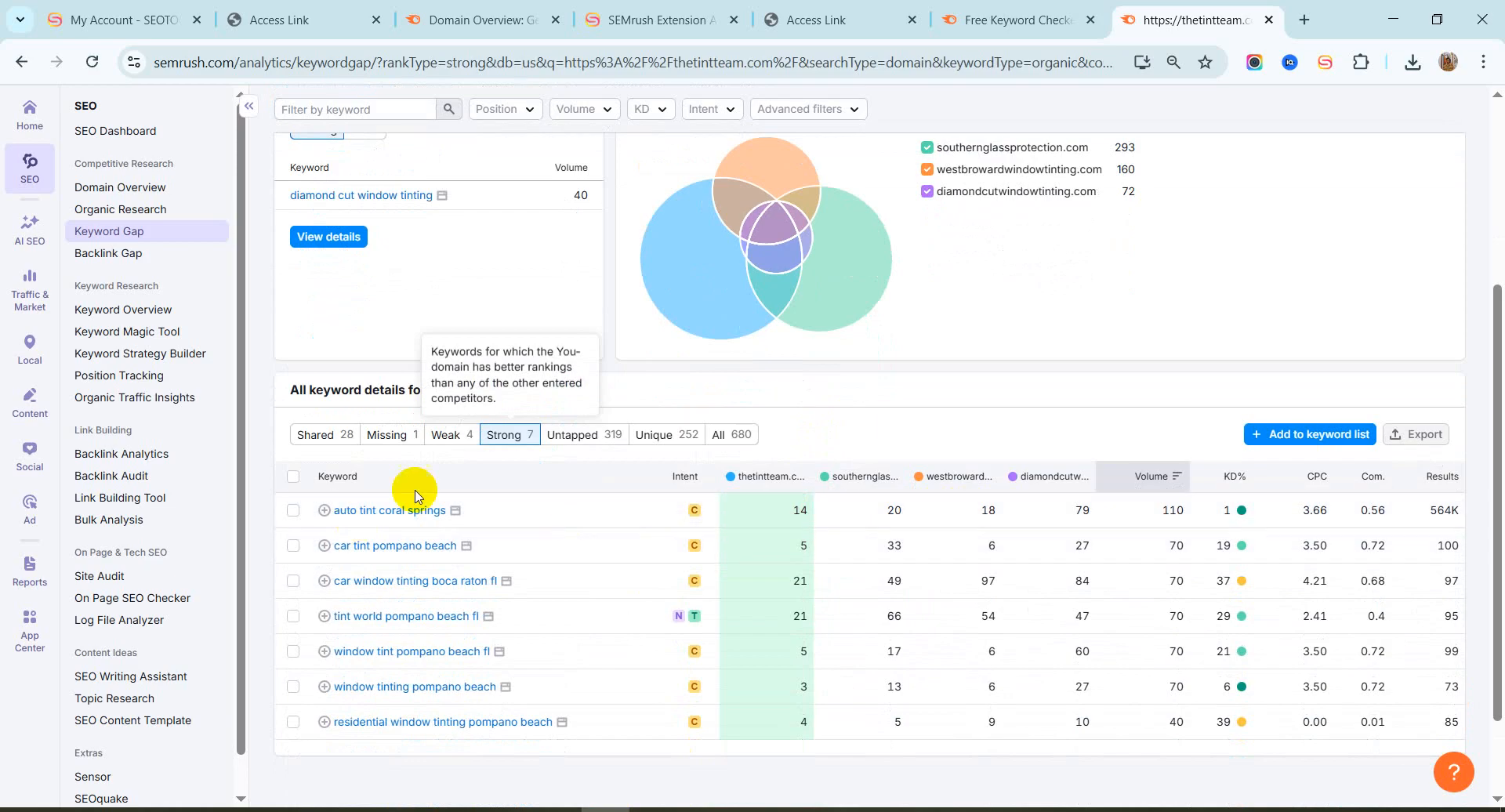
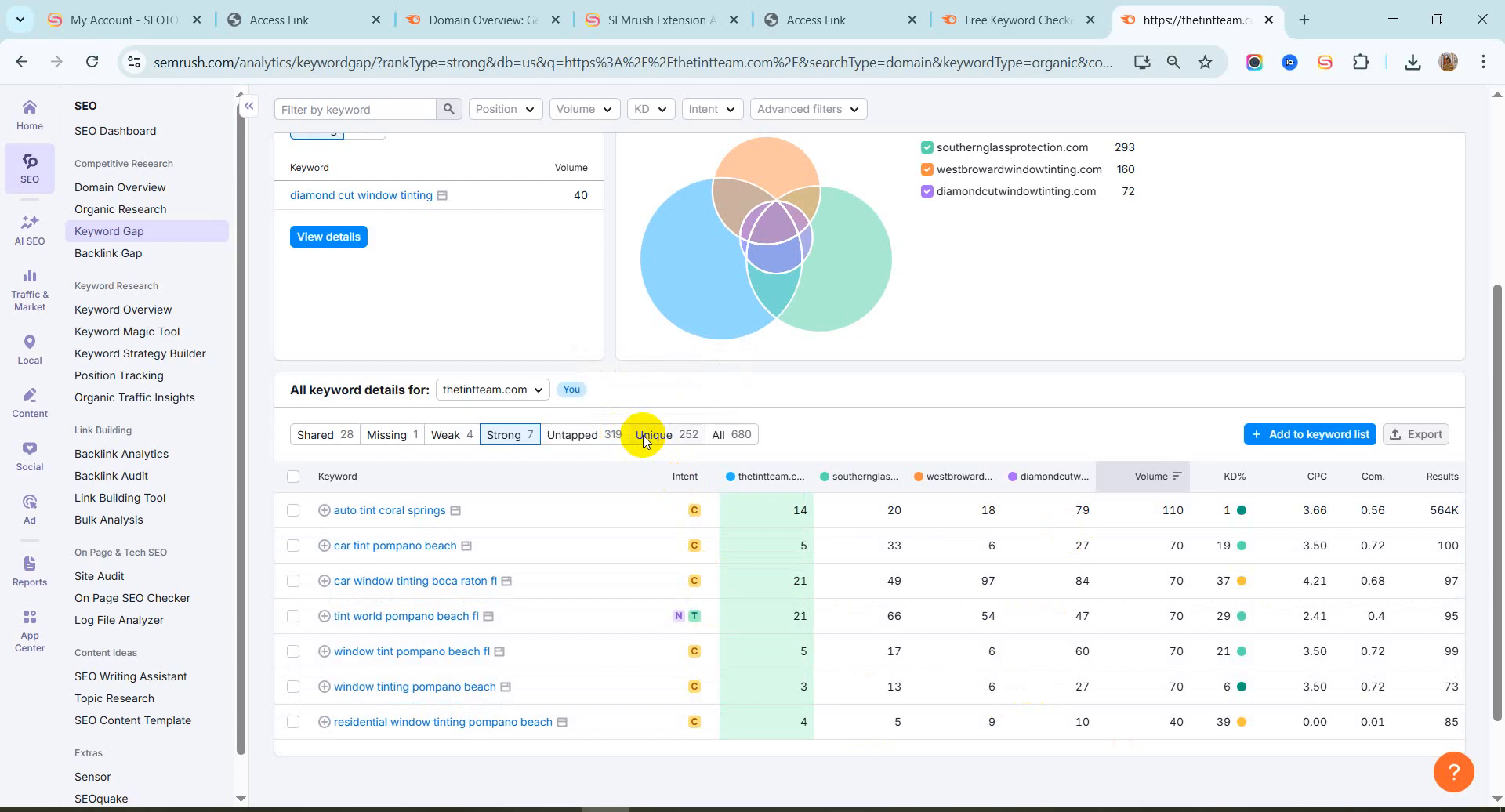
{"action": "left_click", "coordinate": [643, 435]}
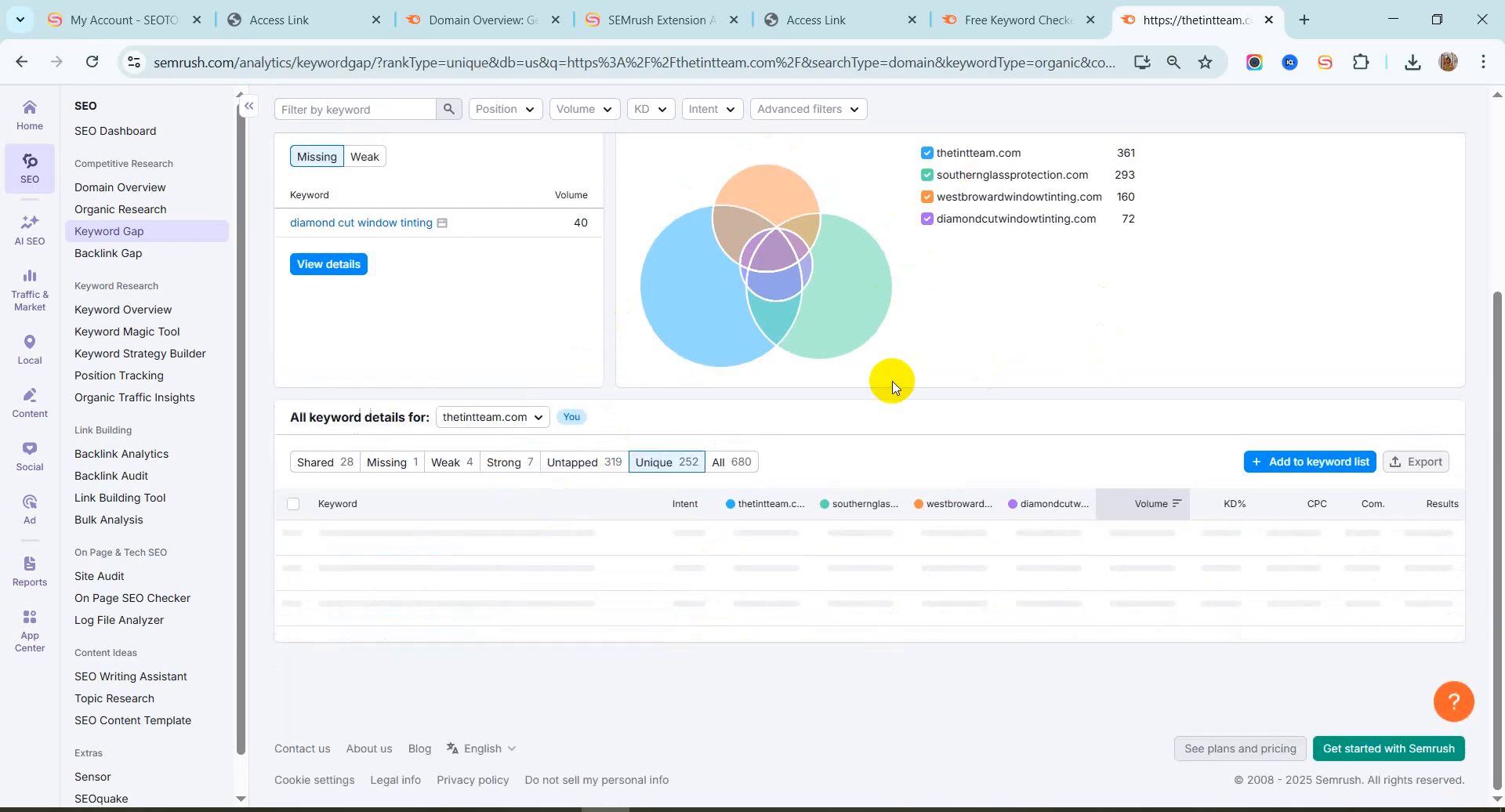
{"action": "scroll", "coordinate": [893, 398], "scroll_direction": "down", "scroll_amount": 3}
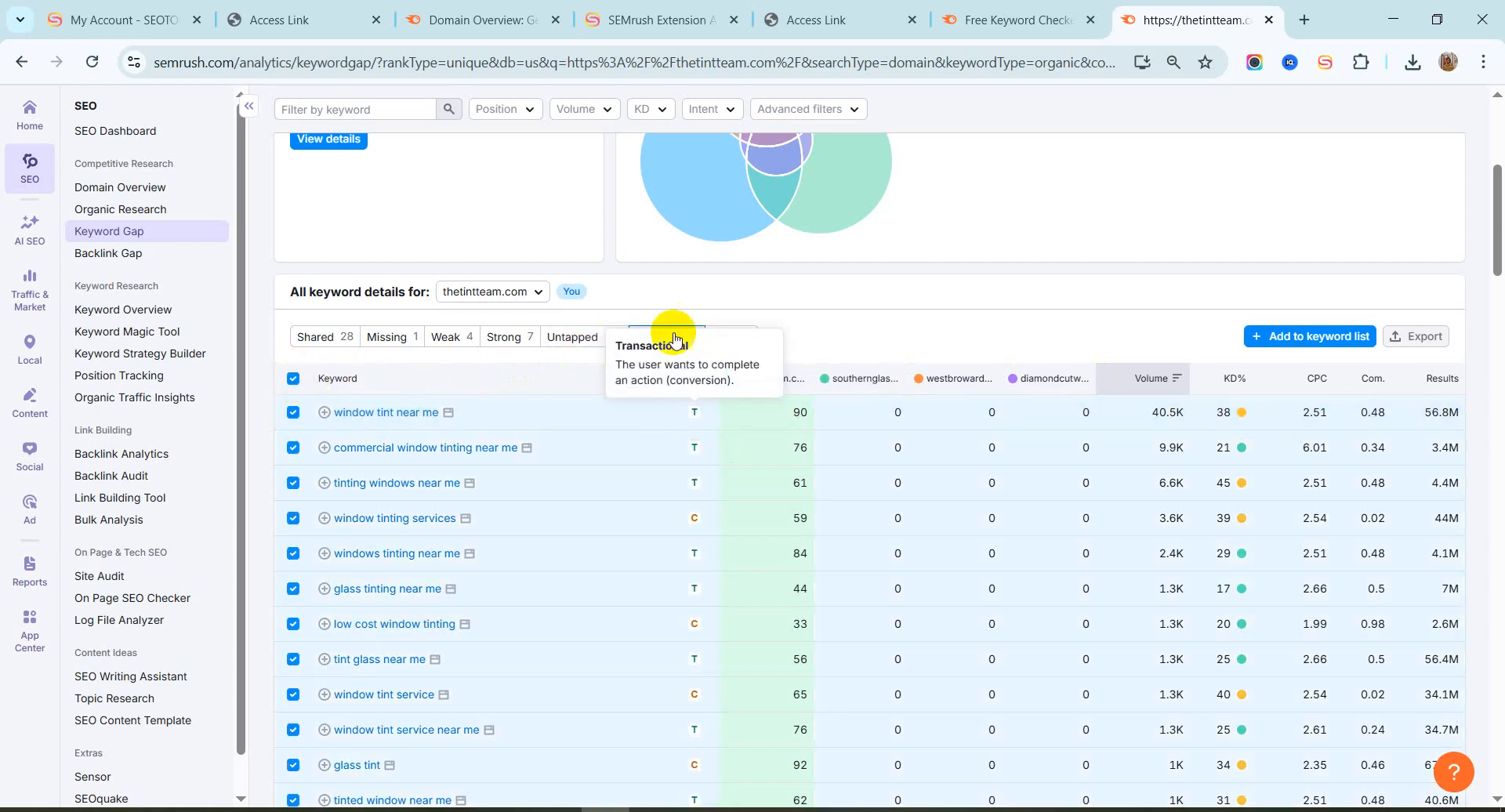
Filter the keyword details to Untapped and examine which competitors rank for keywords that thetintteam.com lacks
{"action": "left_click", "coordinate": [578, 341]}
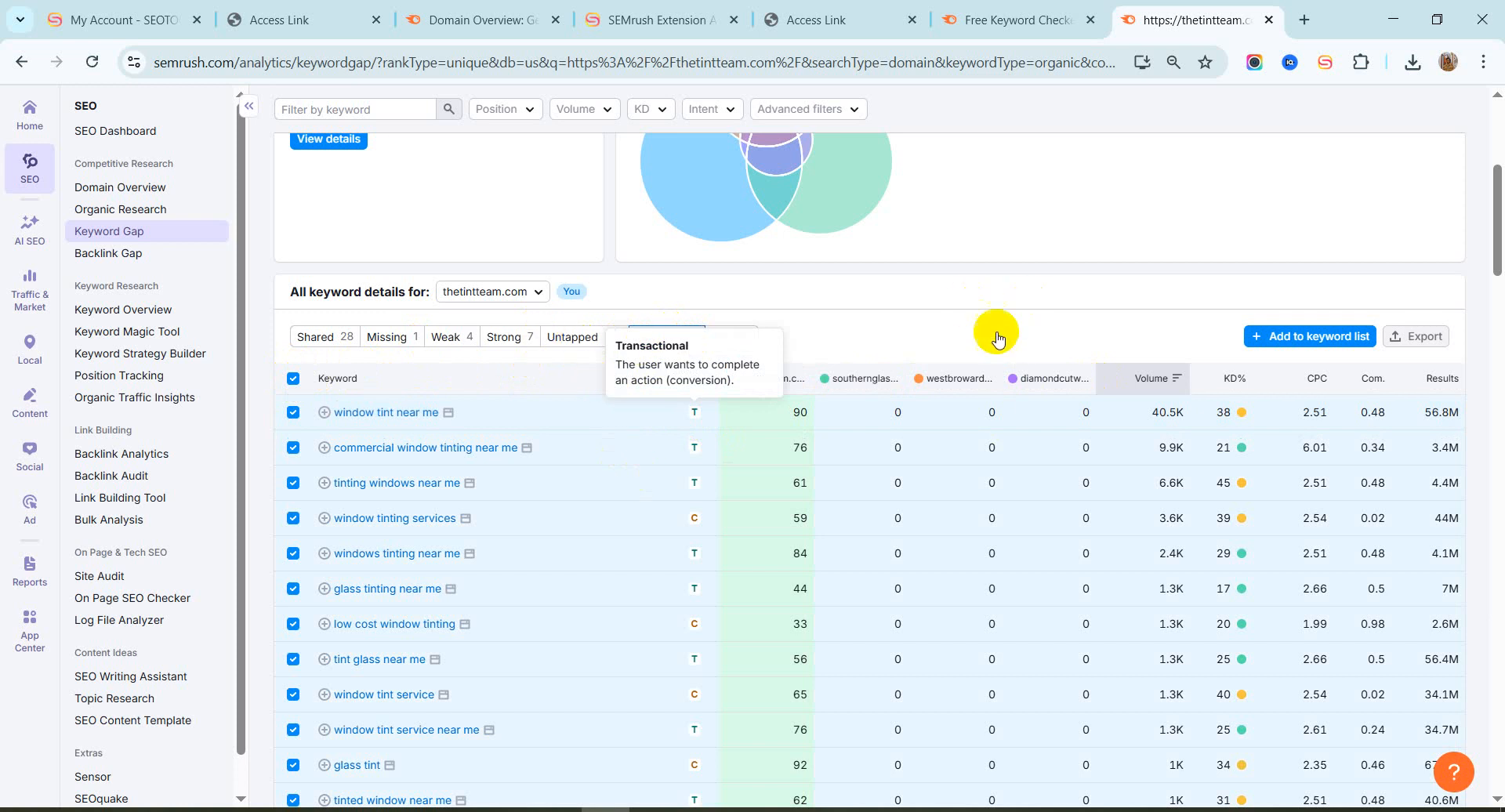
{"action": "scroll", "coordinate": [872, 359], "scroll_direction": "down", "scroll_amount": 4}
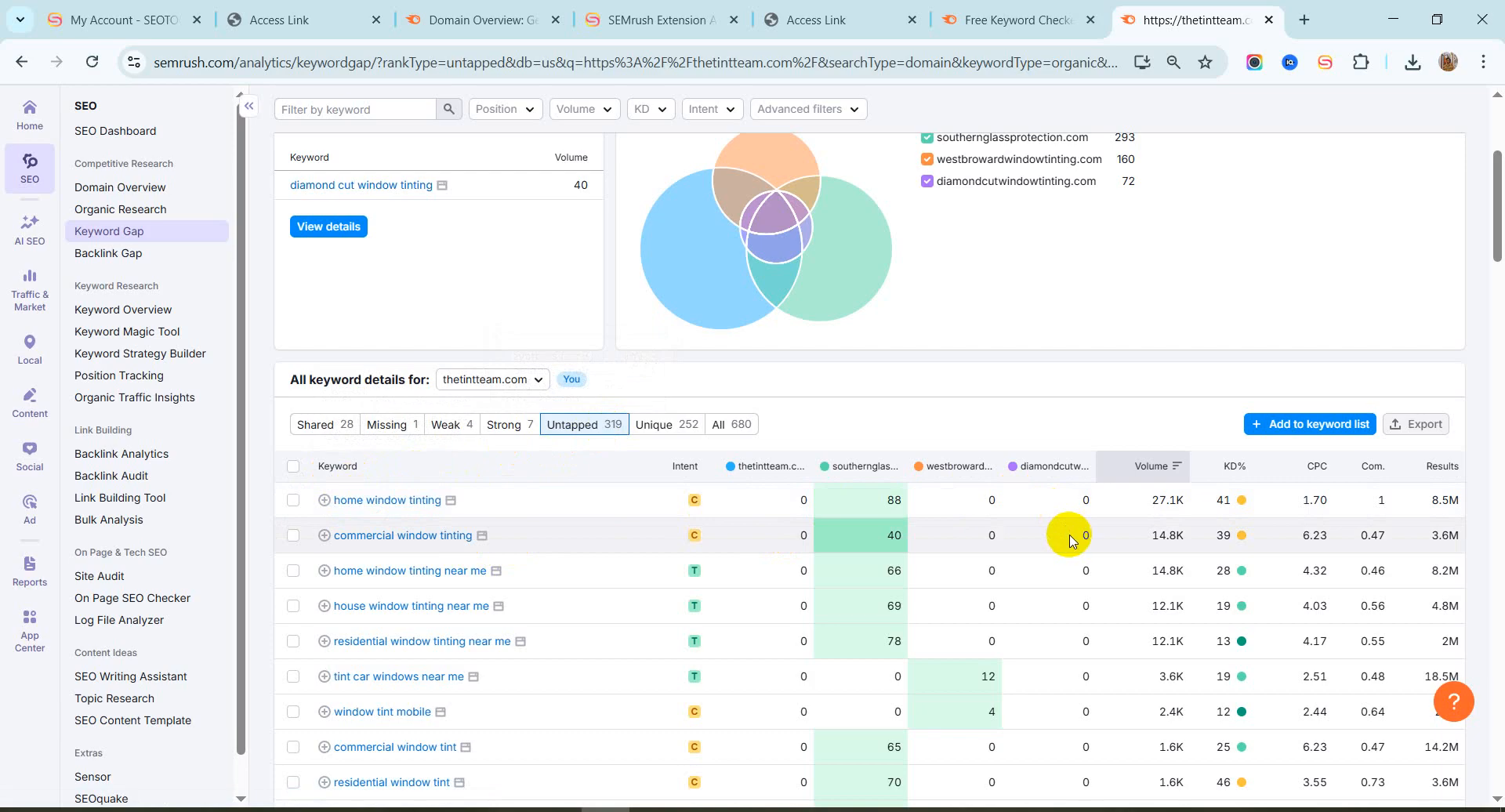
{"action": "scroll", "coordinate": [1070, 540], "scroll_direction": "down", "scroll_amount": 1}
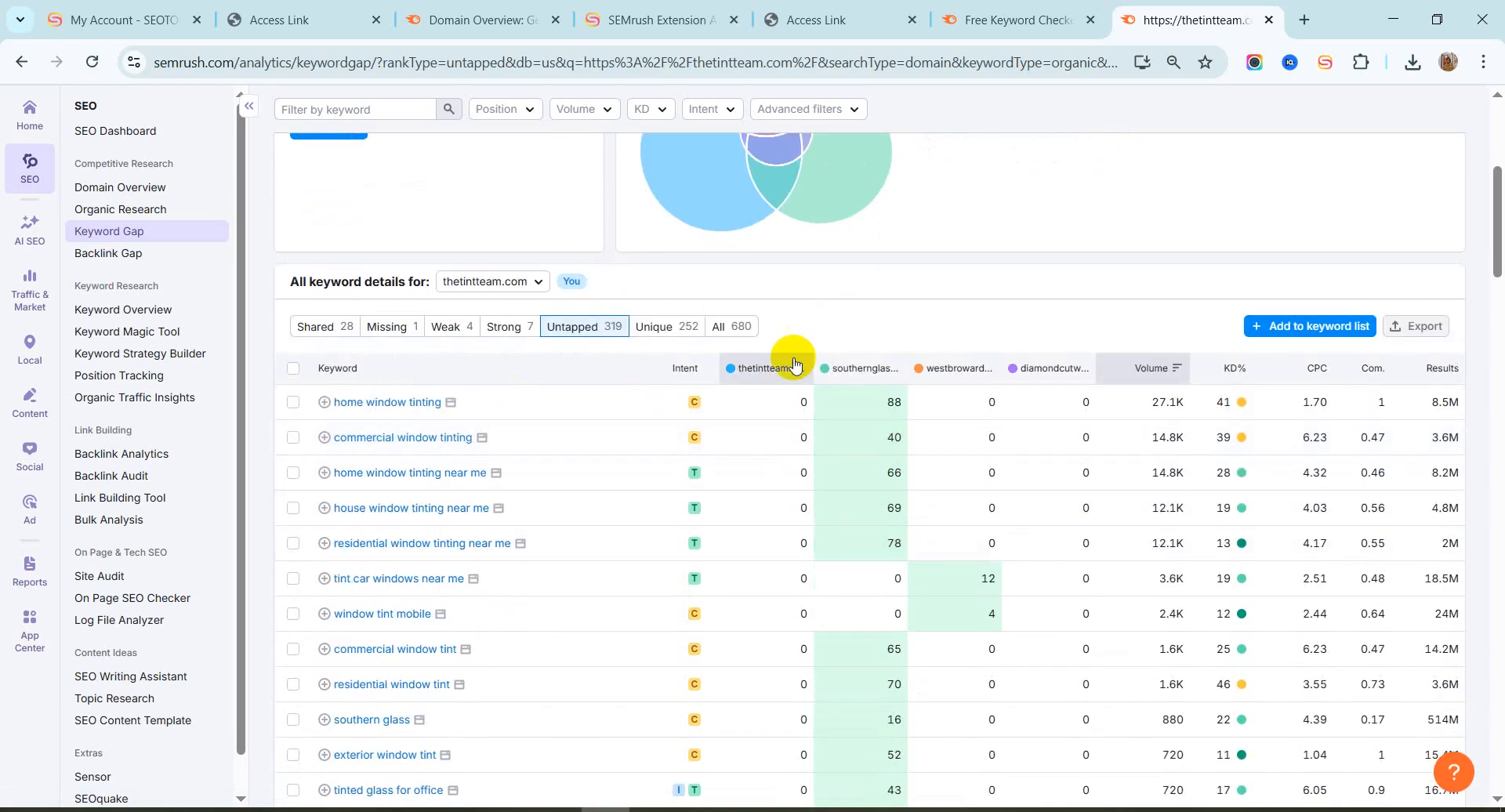
{"action": "scroll", "coordinate": [792, 423], "scroll_direction": "down", "scroll_amount": 15}
{"action": "scroll", "coordinate": [780, 556], "scroll_direction": "down", "scroll_amount": 10}
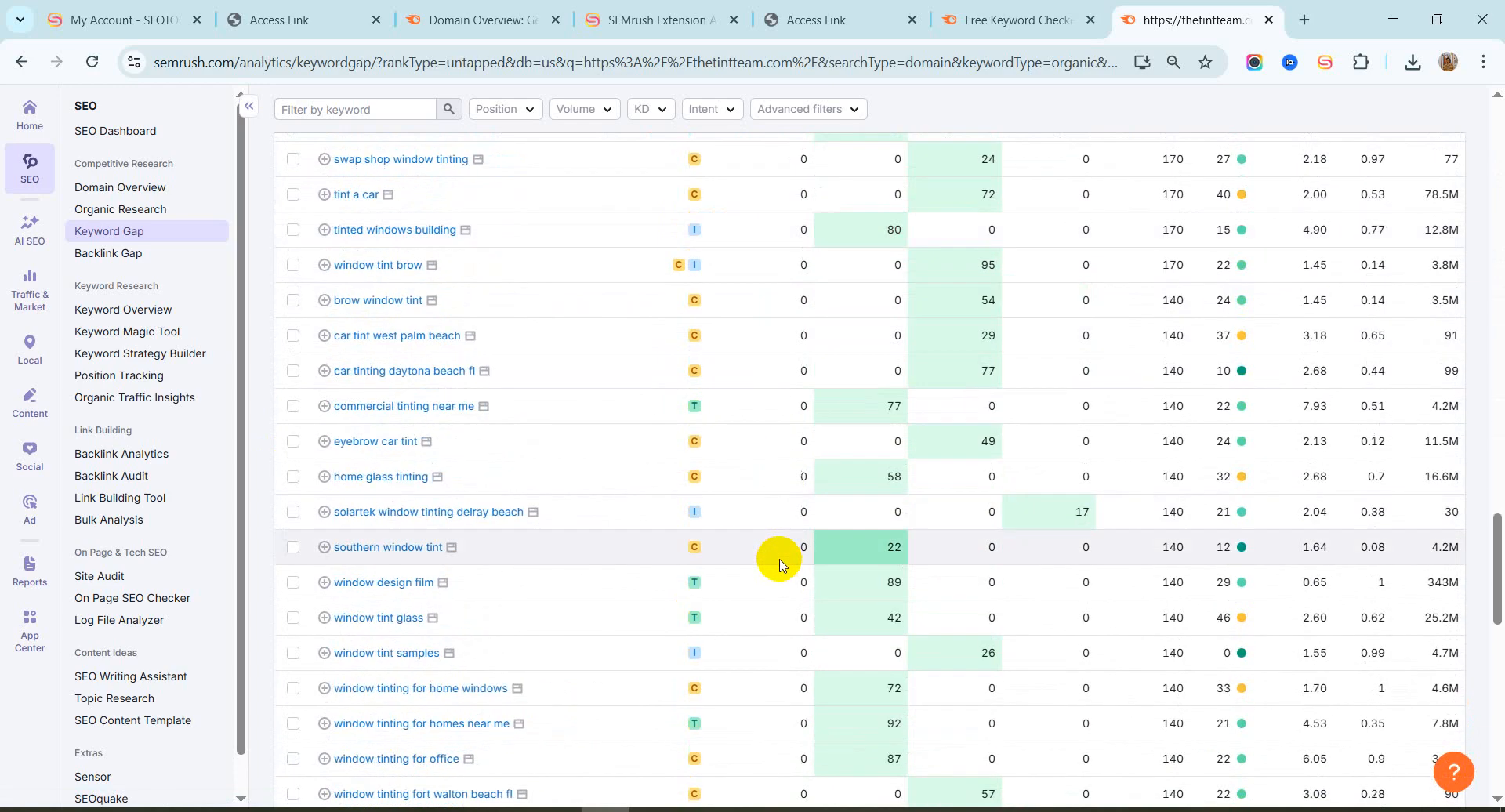
{"action": "scroll", "coordinate": [791, 492], "scroll_direction": "up", "scroll_amount": 20}
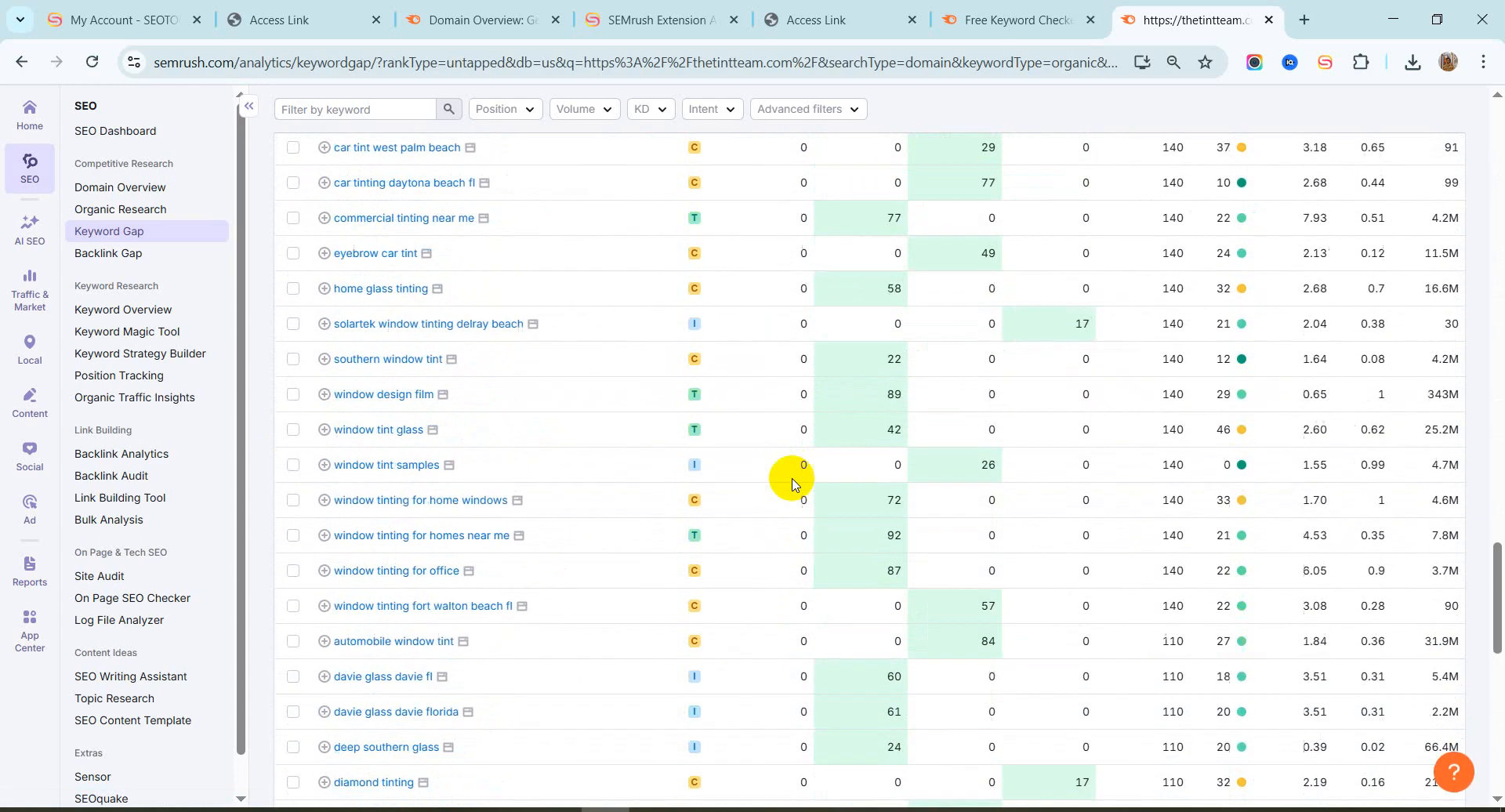
Compare the competitors' rankings for the highest-volume untapped keywords in the Keyword Gap table
{"action": "scroll", "coordinate": [370, 632], "scroll_direction": "up", "scroll_amount": 4}
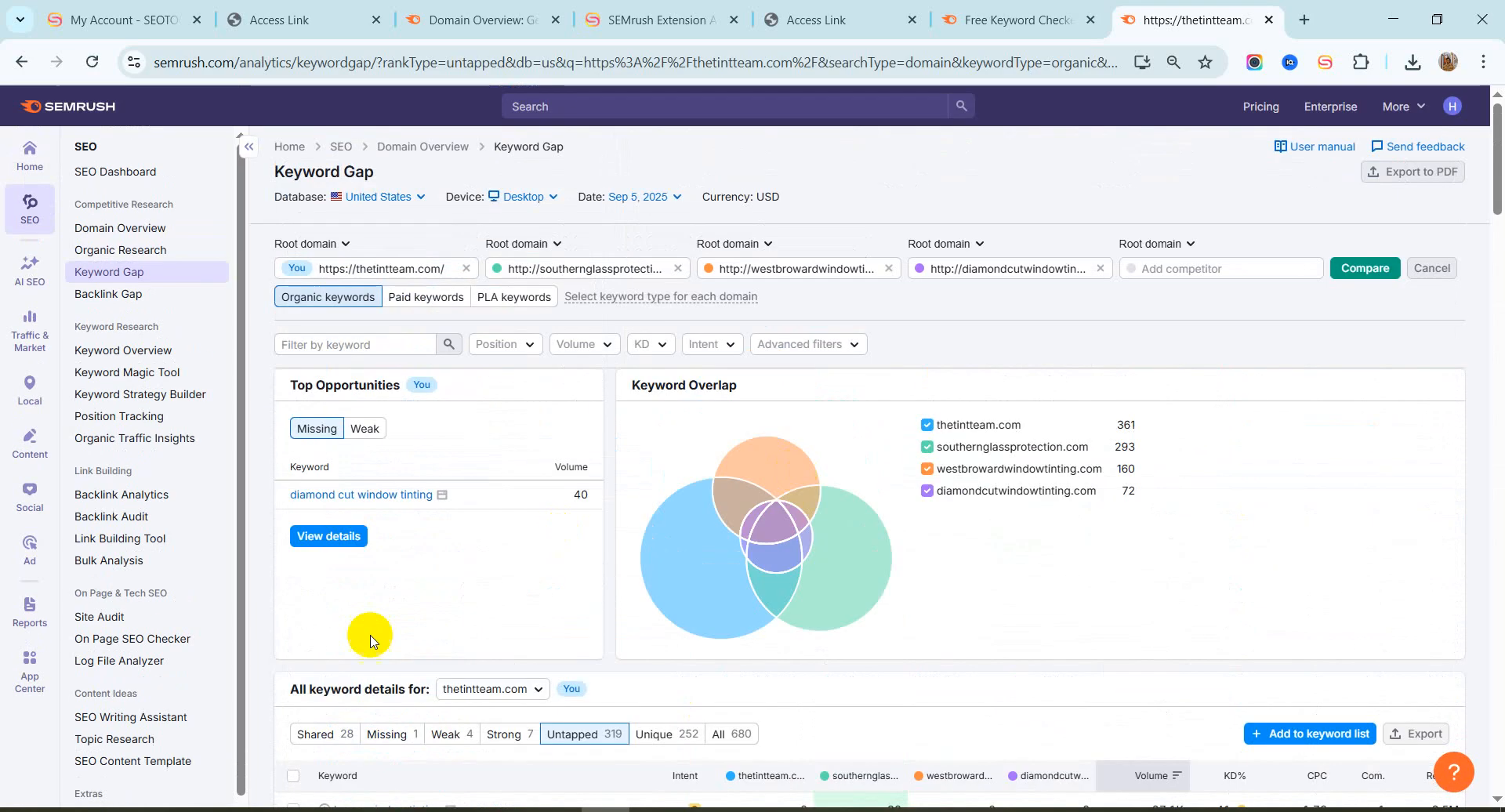
{"action": "scroll", "coordinate": [504, 554], "scroll_direction": "down", "scroll_amount": 6}
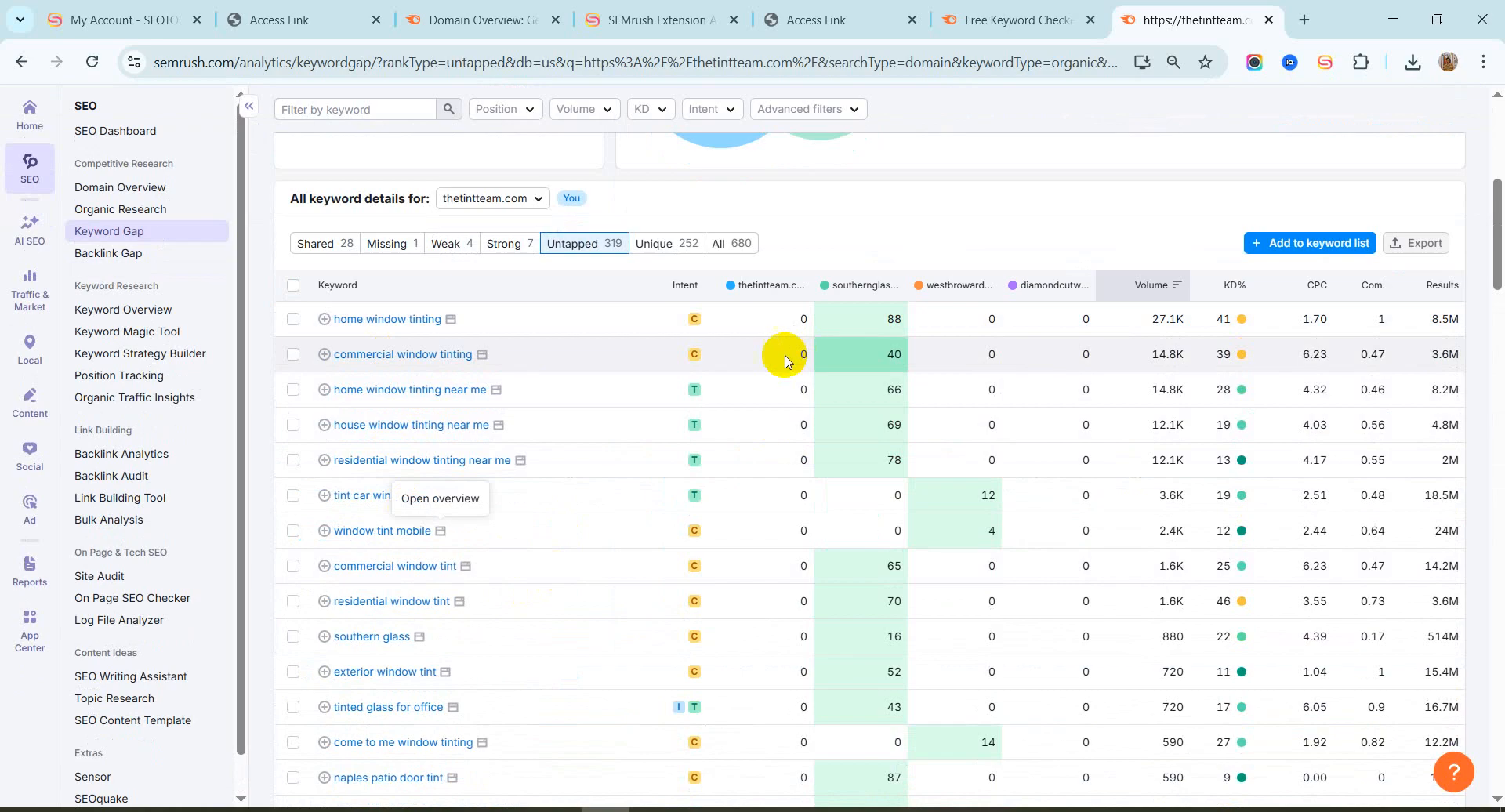
{"action": "scroll", "coordinate": [779, 352], "scroll_direction": "up", "scroll_amount": 1}
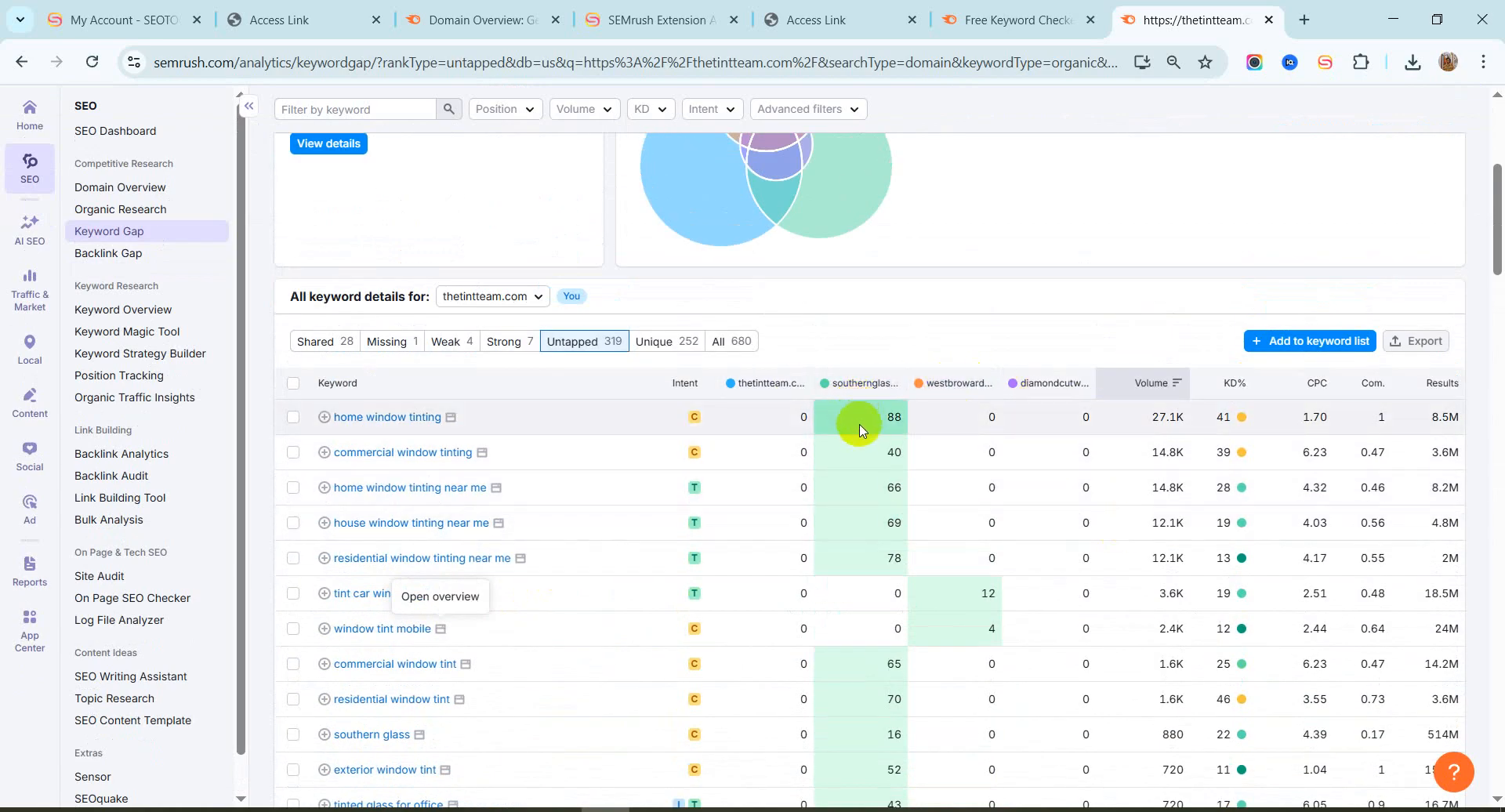
{"action": "scroll", "coordinate": [890, 494], "scroll_direction": "down", "scroll_amount": 5}
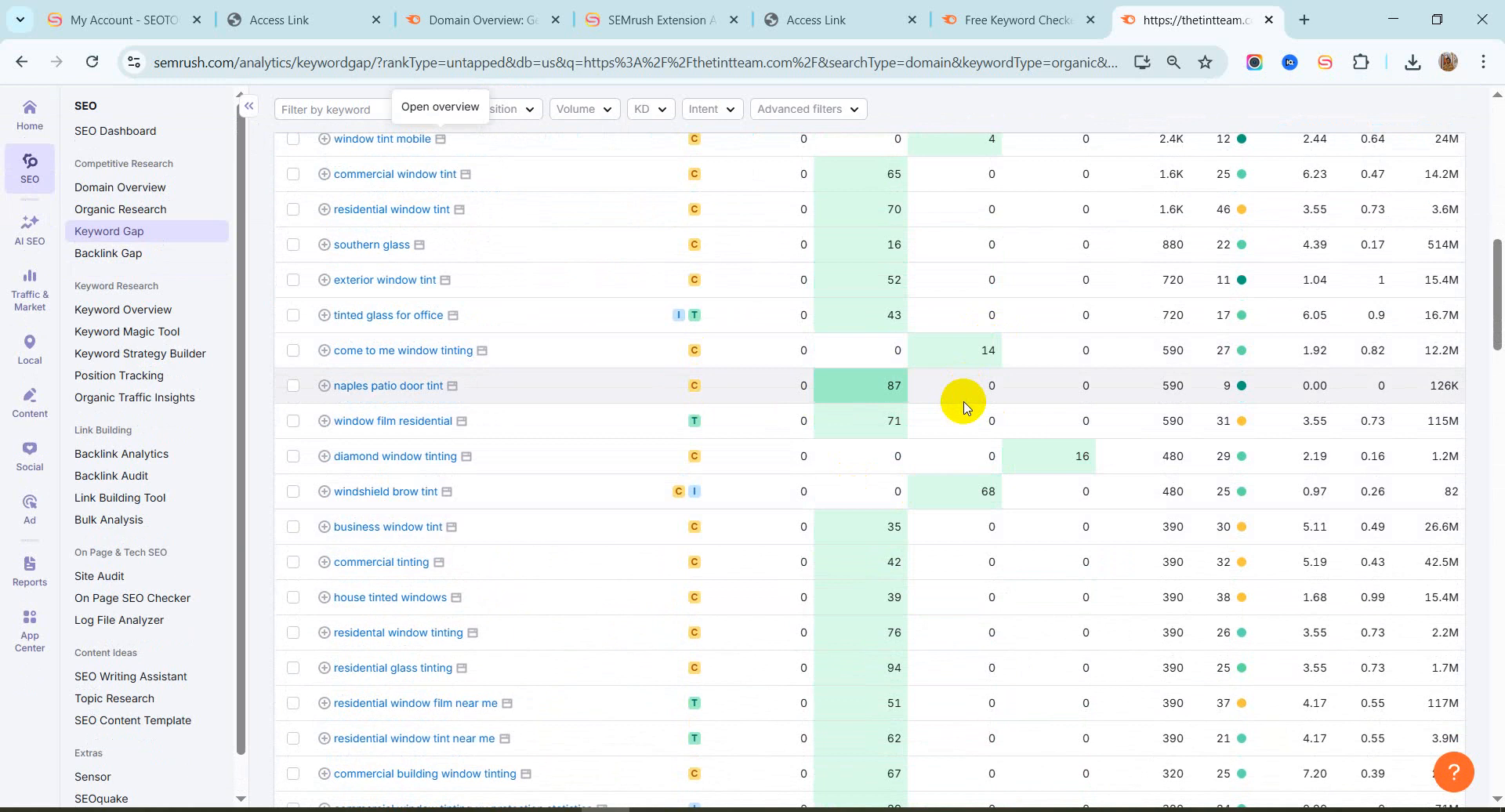
{"action": "scroll", "coordinate": [964, 406], "scroll_direction": "up", "scroll_amount": 10}
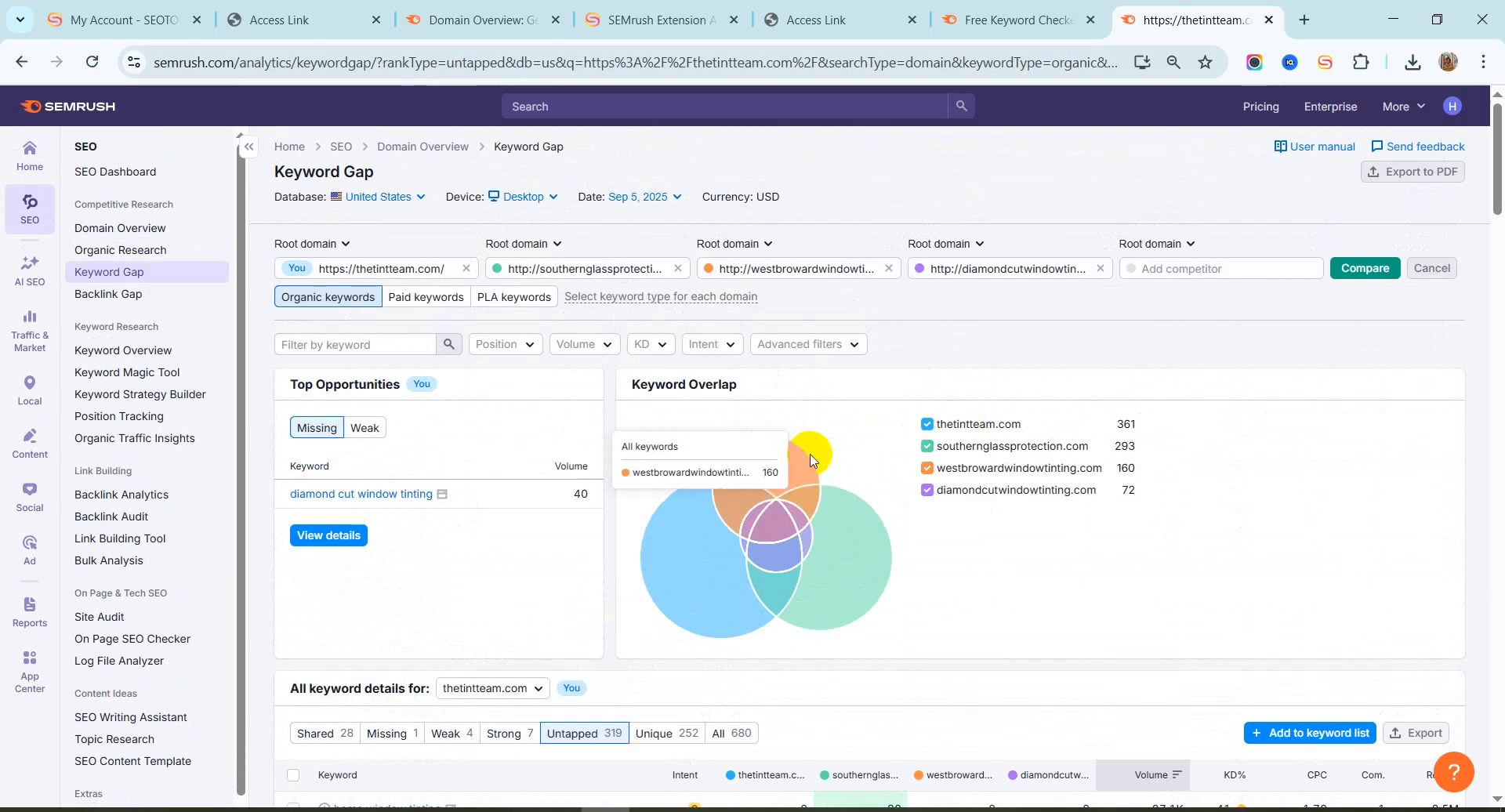
View the Keyword Gap's Intent filter options and review the keyword overlap chart and the untapped keyword list
{"action": "left_click", "coordinate": [833, 346]}
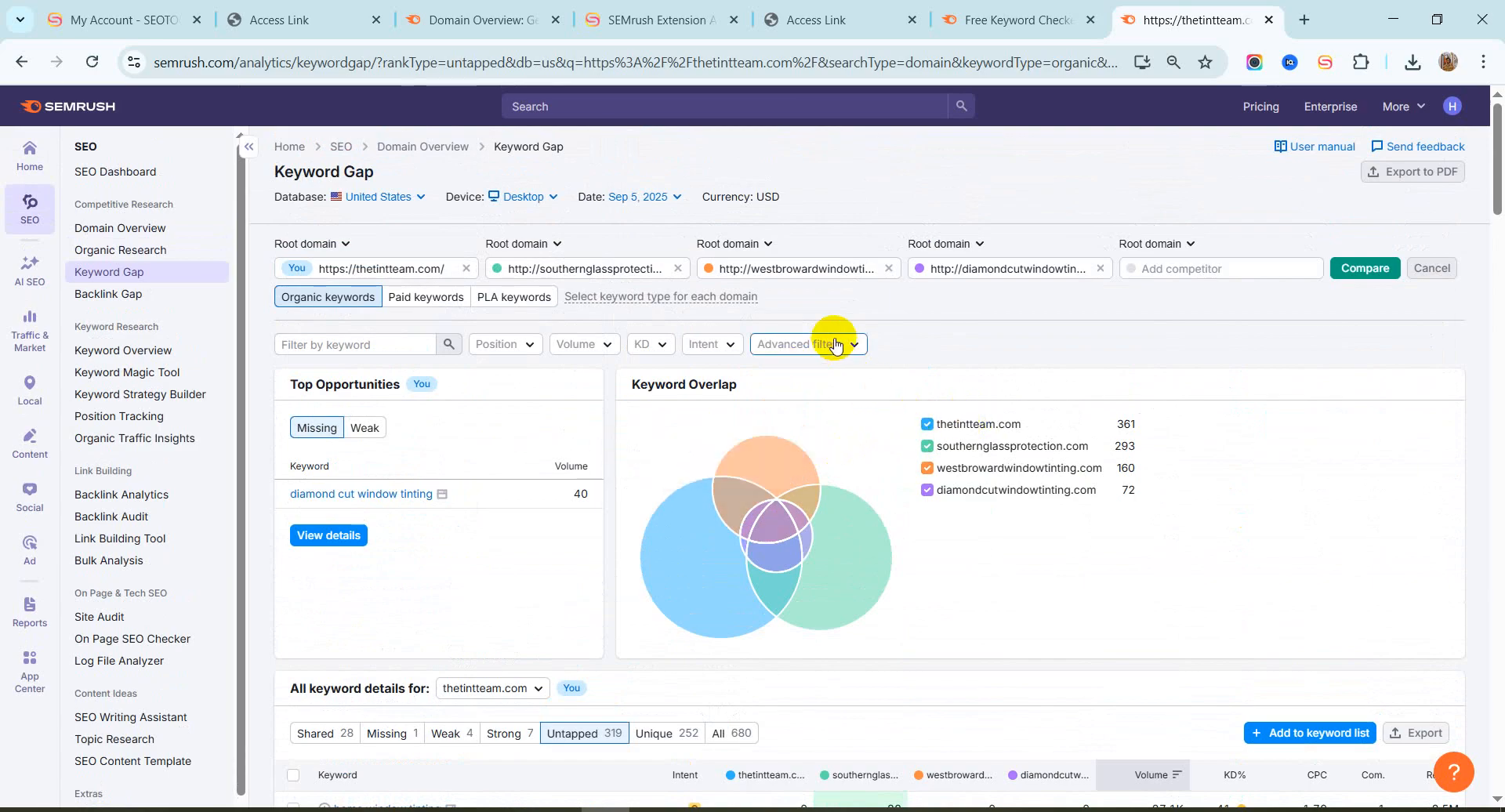
{"action": "left_click", "coordinate": [941, 326]}
{"action": "left_click", "coordinate": [710, 345]}
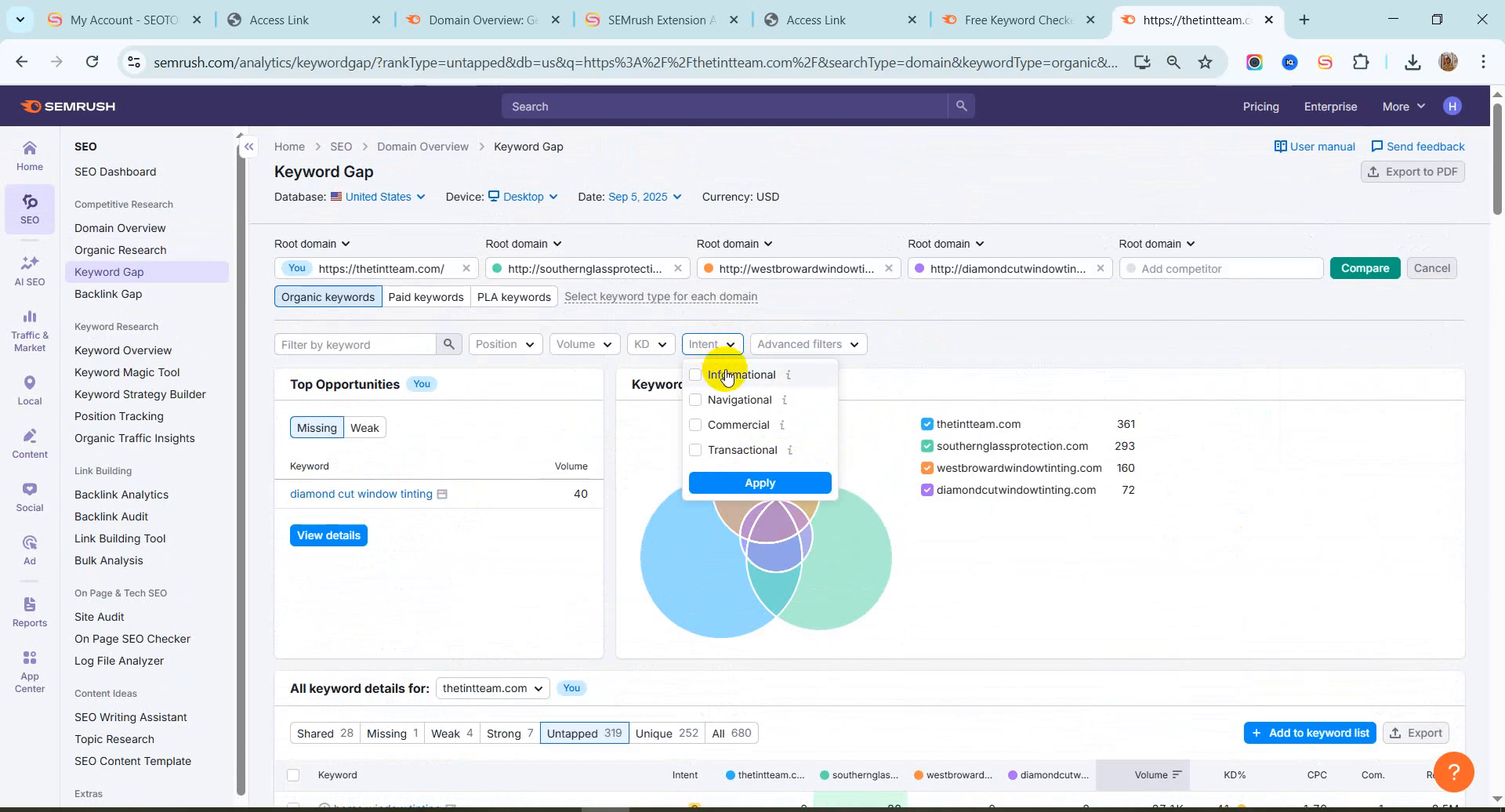
{"action": "left_click", "coordinate": [980, 331]}
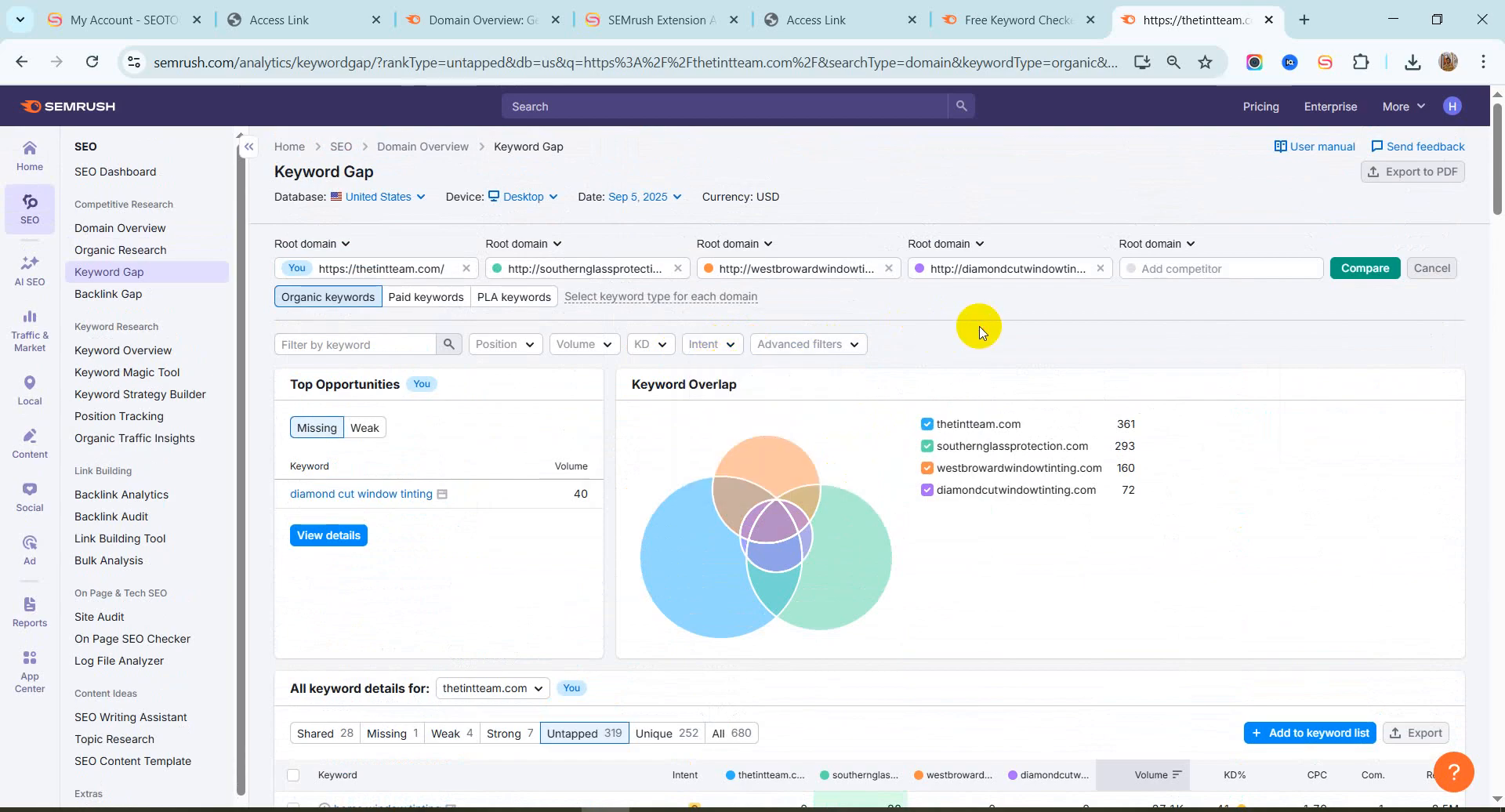
{"action": "scroll", "coordinate": [689, 486], "scroll_direction": "down", "scroll_amount": 3}
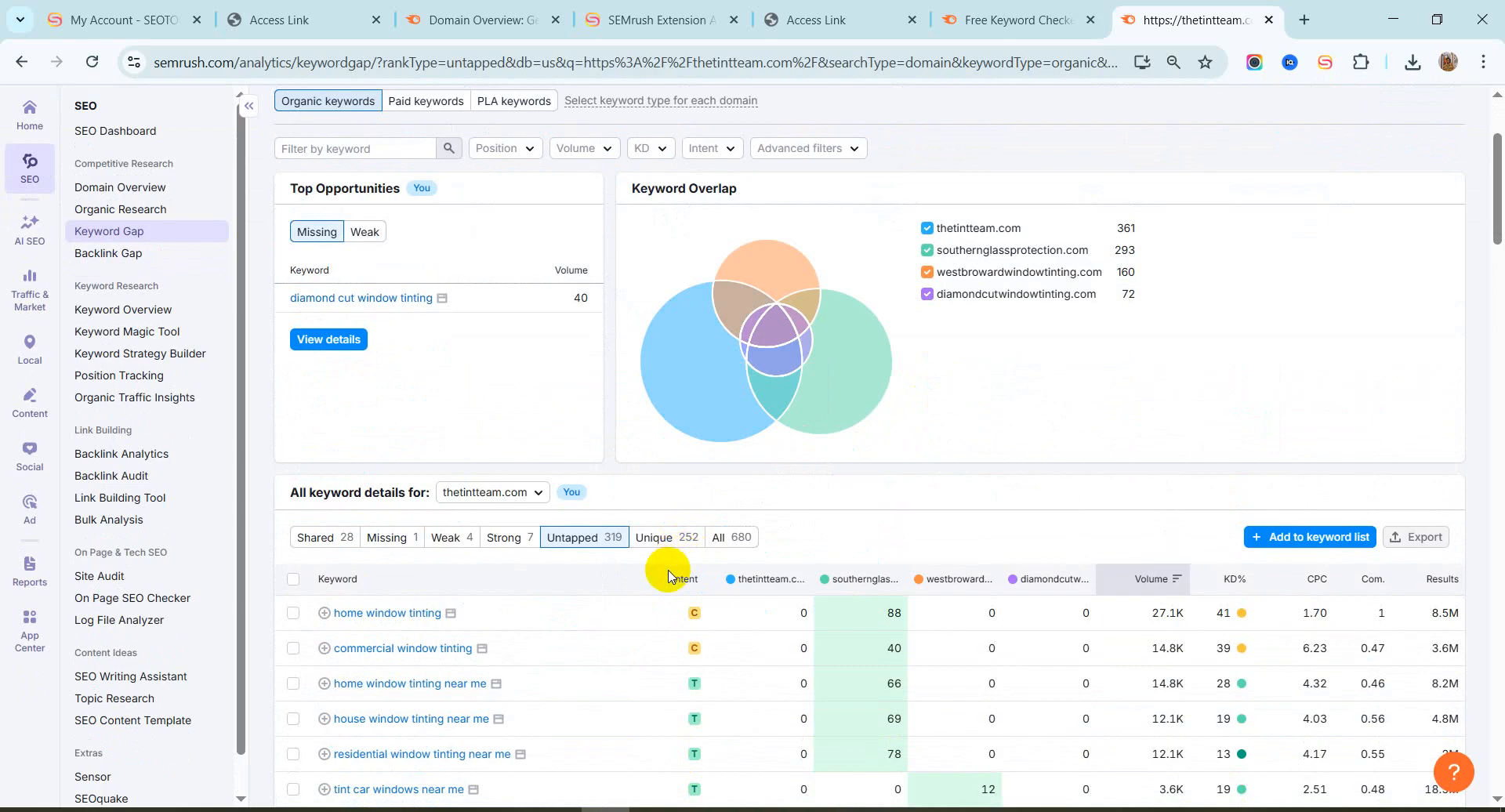
{"action": "mouse_move", "coordinate": [670, 577]}
{"action": "scroll", "coordinate": [663, 577], "scroll_direction": "up", "scroll_amount": 3}
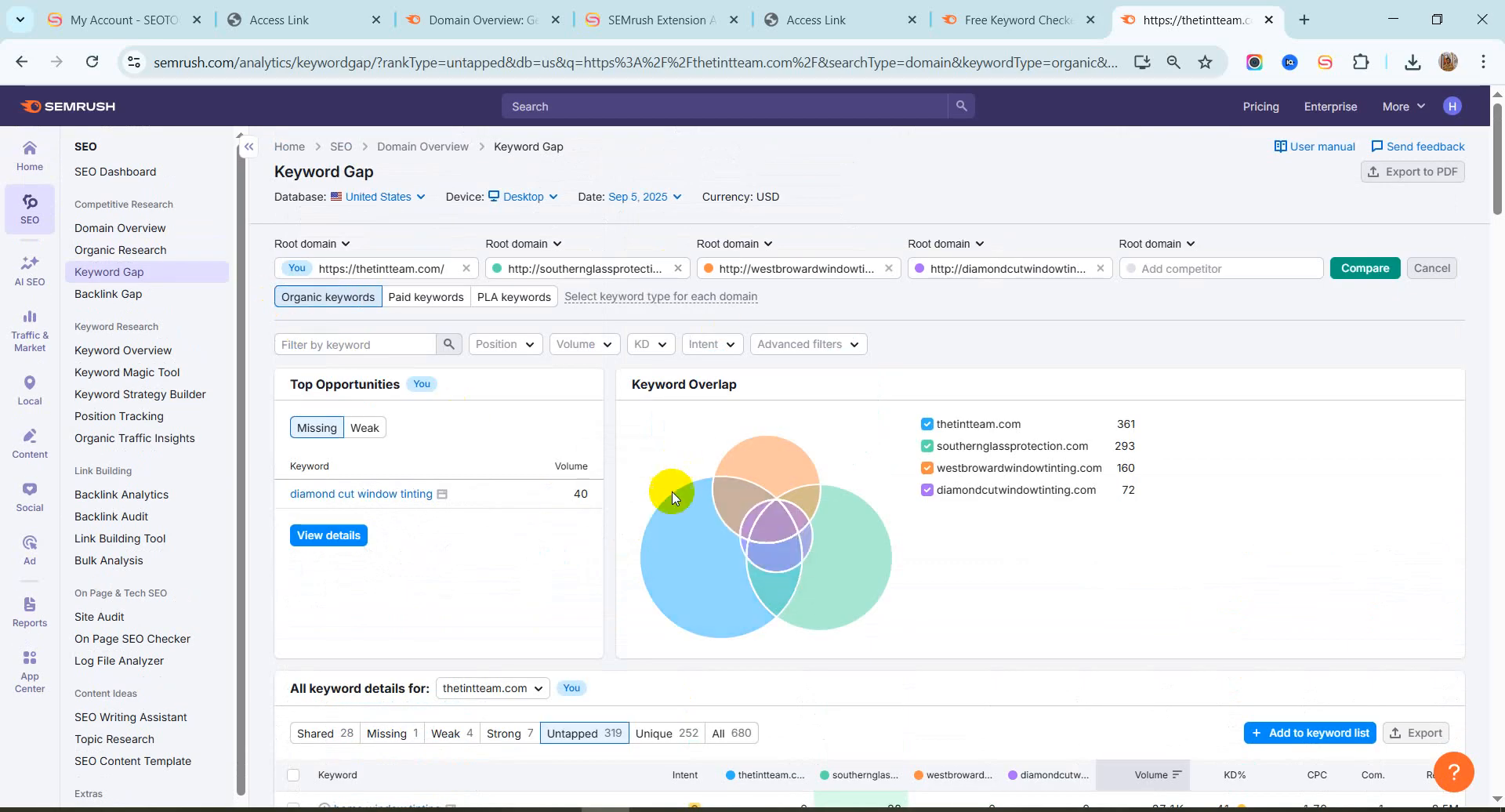
{"action": "scroll", "coordinate": [679, 492], "scroll_direction": "down", "scroll_amount": 2}
{"action": "scroll", "coordinate": [674, 488], "scroll_direction": "up", "scroll_amount": 2}
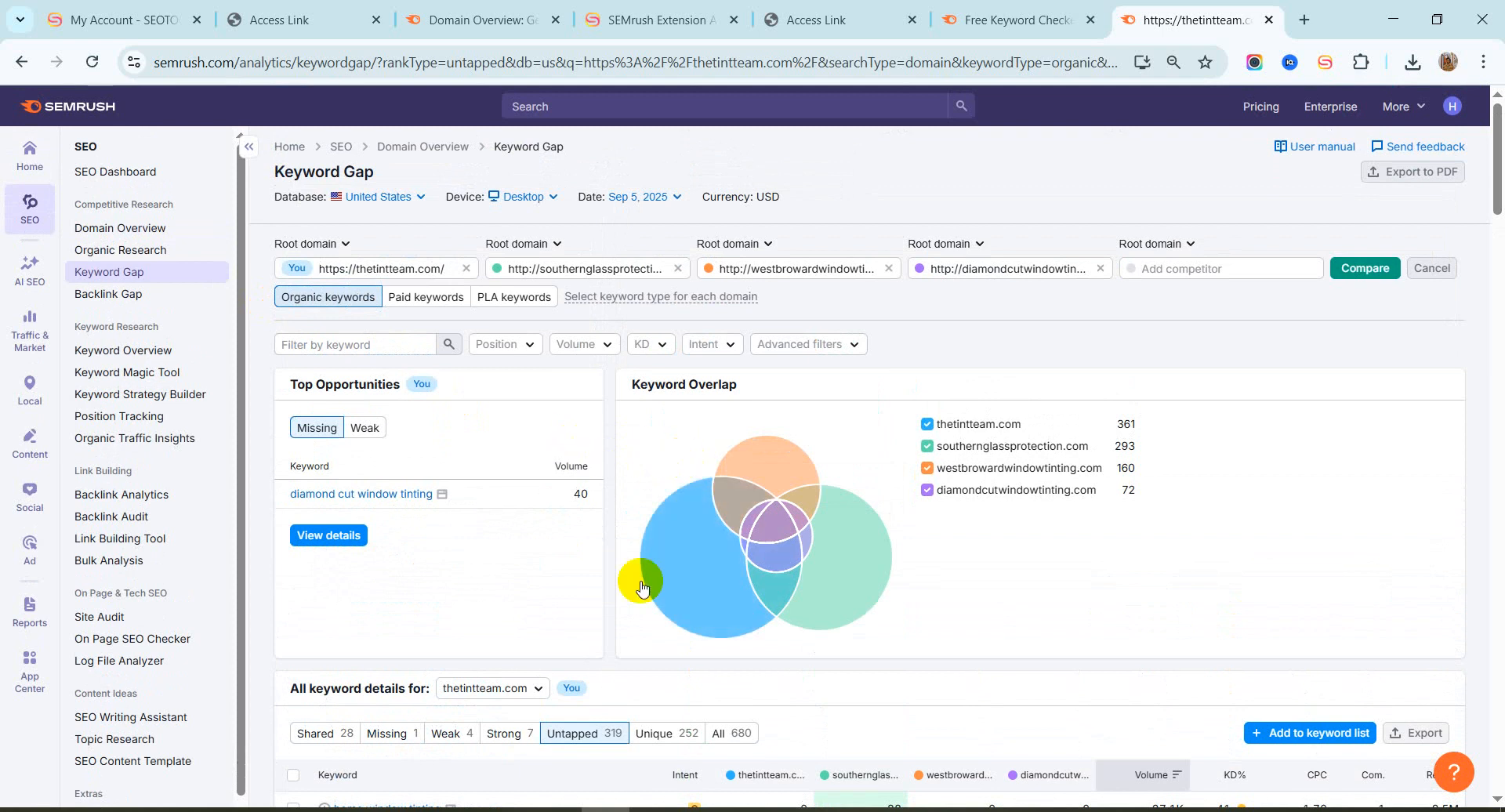
Switch to the browser window with the Google Sheets and review the home work keyword list and the first seven competitors
{"action": "left_click", "coordinate": [557, 811]}
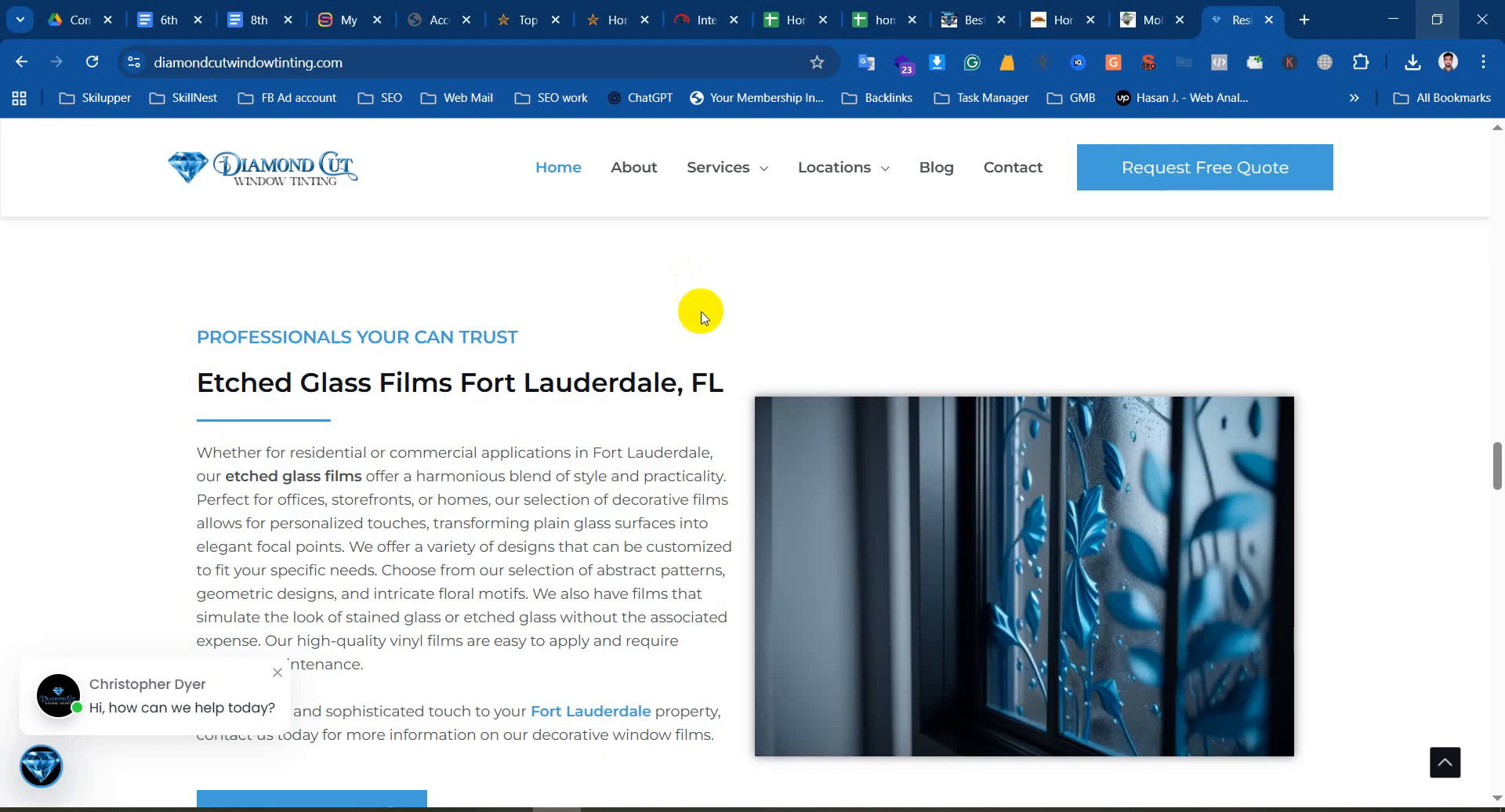
{"action": "left_click", "coordinate": [853, 12]}
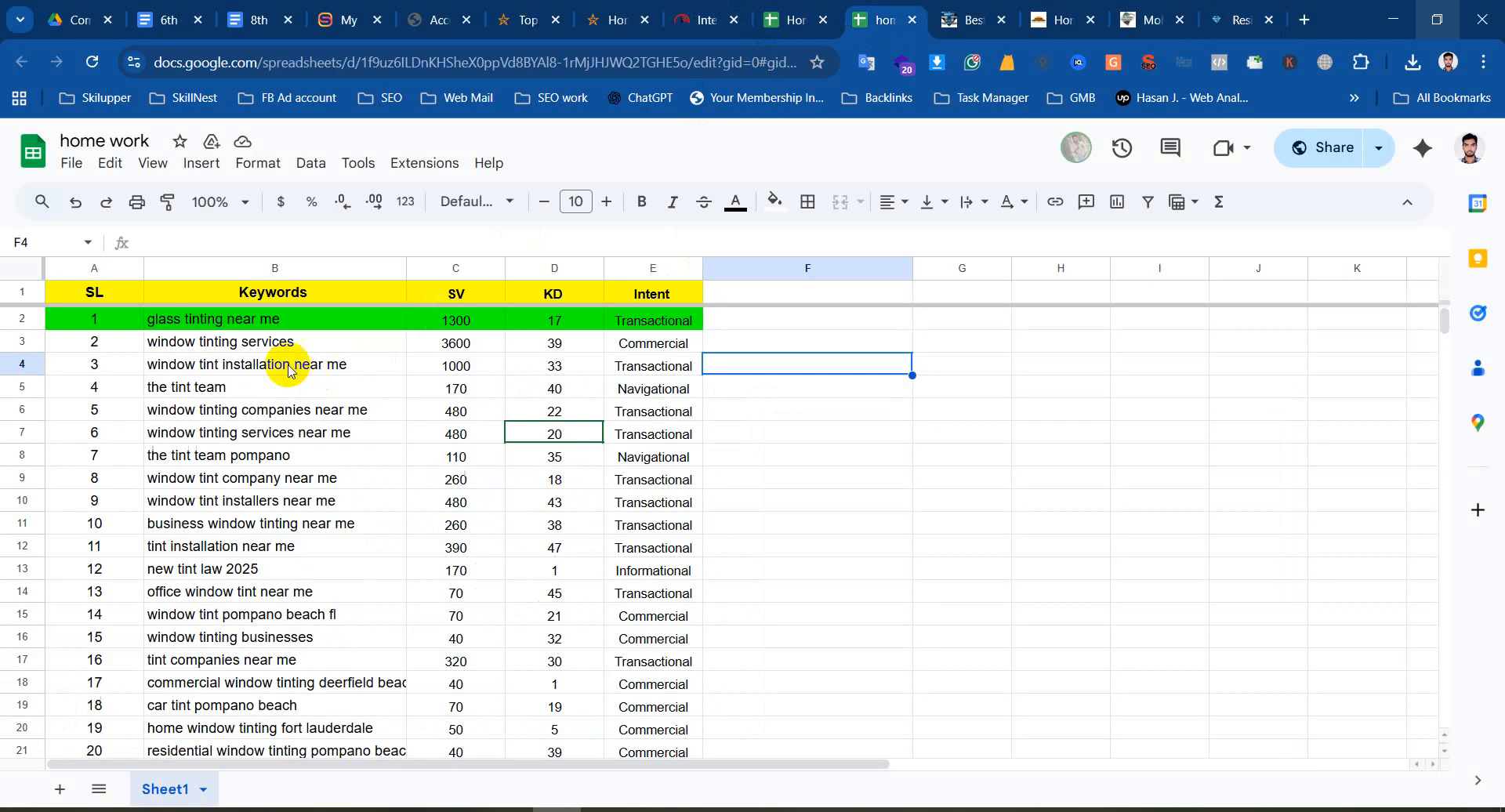
{"action": "left_click", "coordinate": [334, 327]}
{"action": "left_click", "coordinate": [317, 349]}
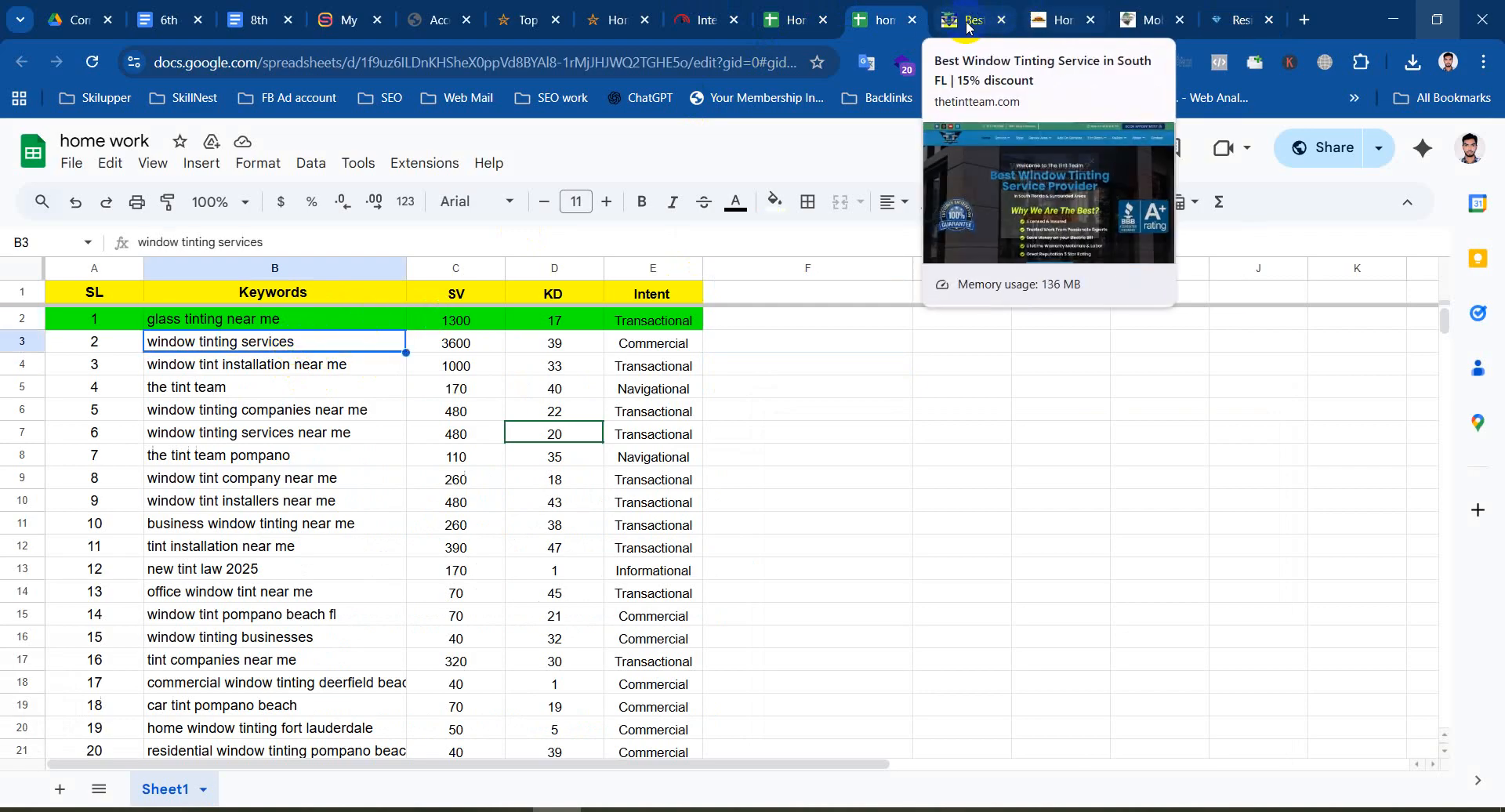
{"action": "left_click", "coordinate": [792, 20]}
{"action": "left_click", "coordinate": [261, 357]}
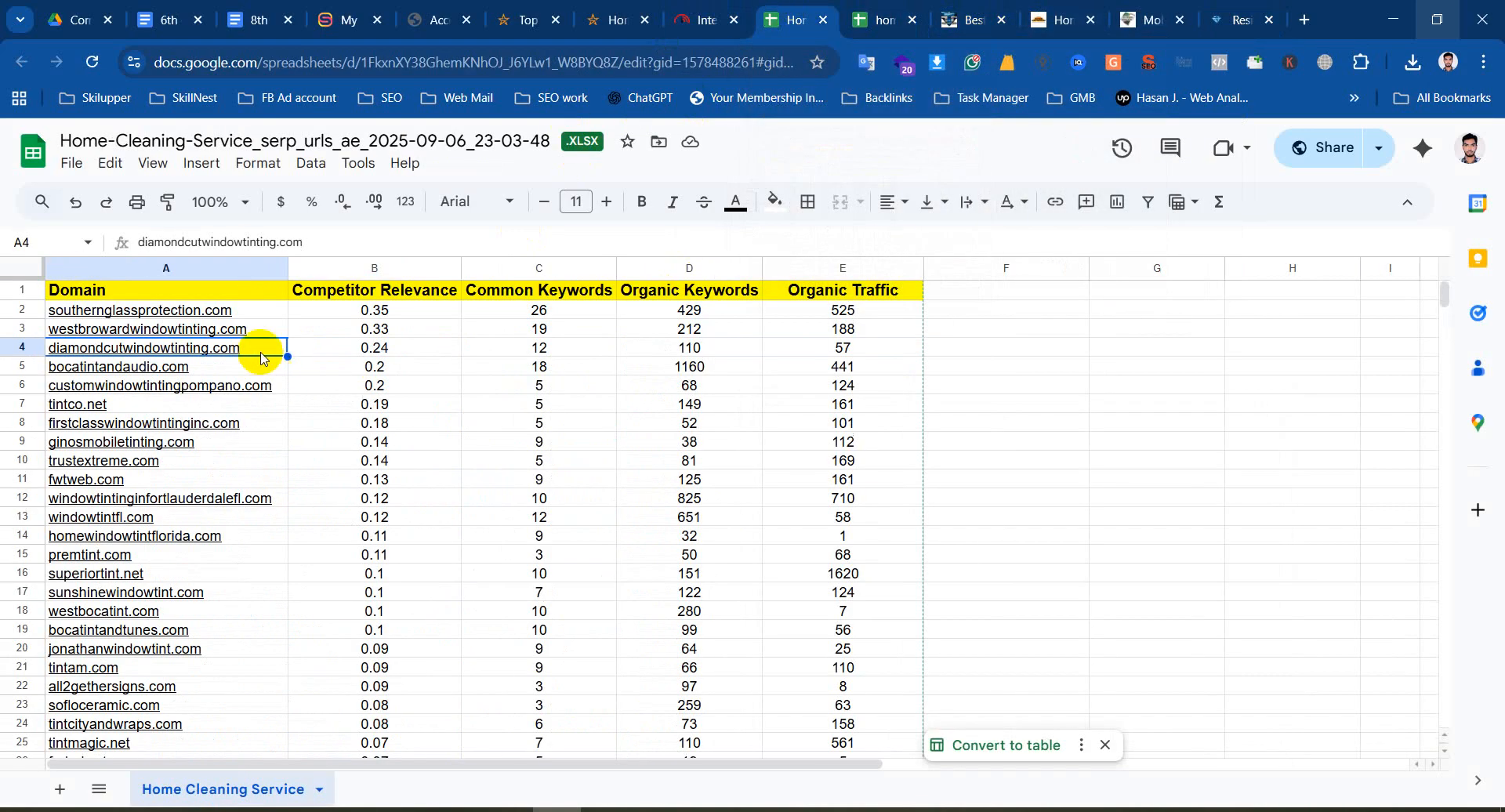
{"action": "left_click", "coordinate": [227, 308]}
{"action": "left_click_drag", "start_coordinate": [227, 308], "coordinate": [879, 420]}
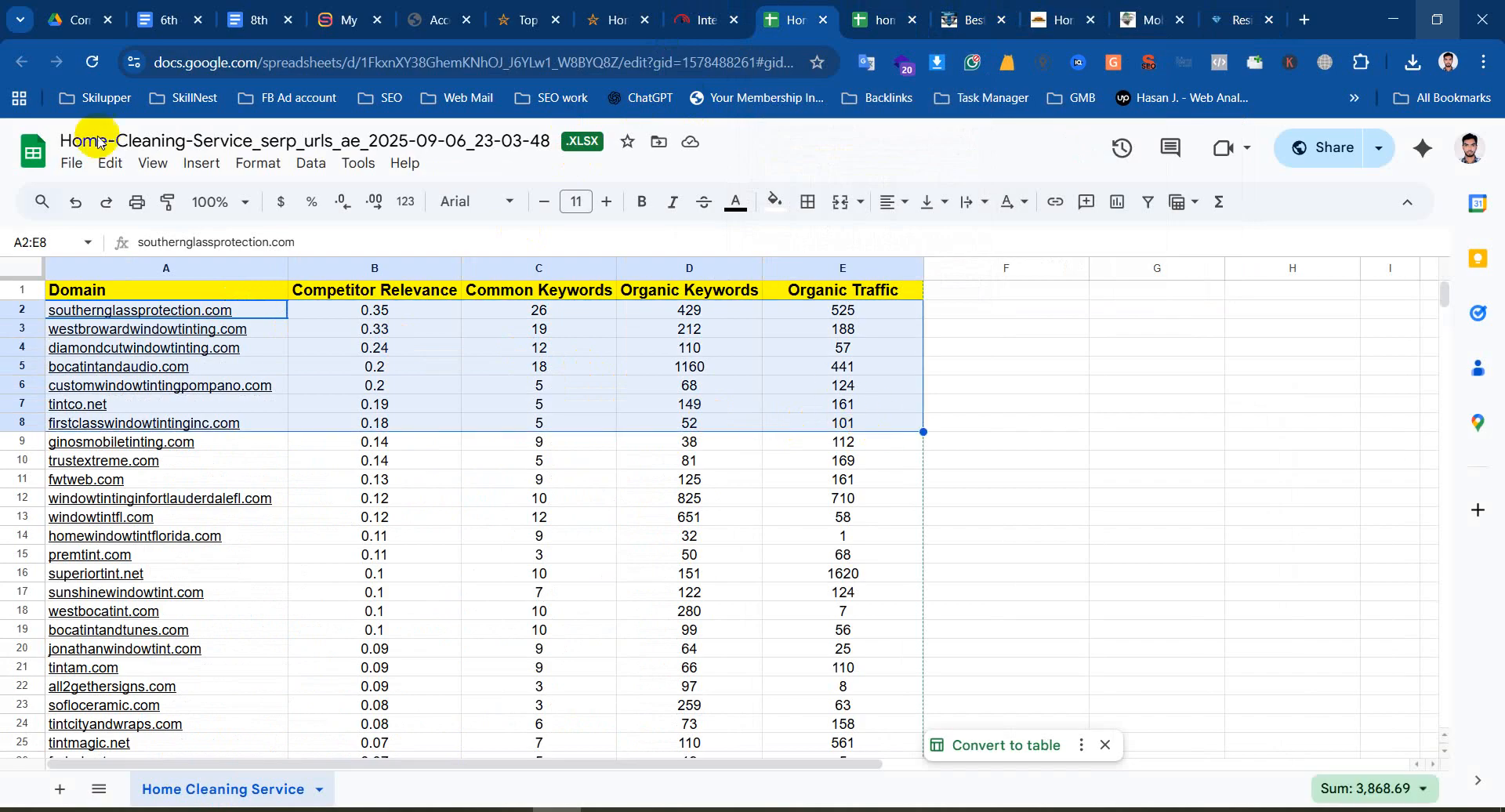
Copy the share link of the Home-Cleaning-Service competitor spreadsheet
{"action": "left_click", "coordinate": [1325, 148]}
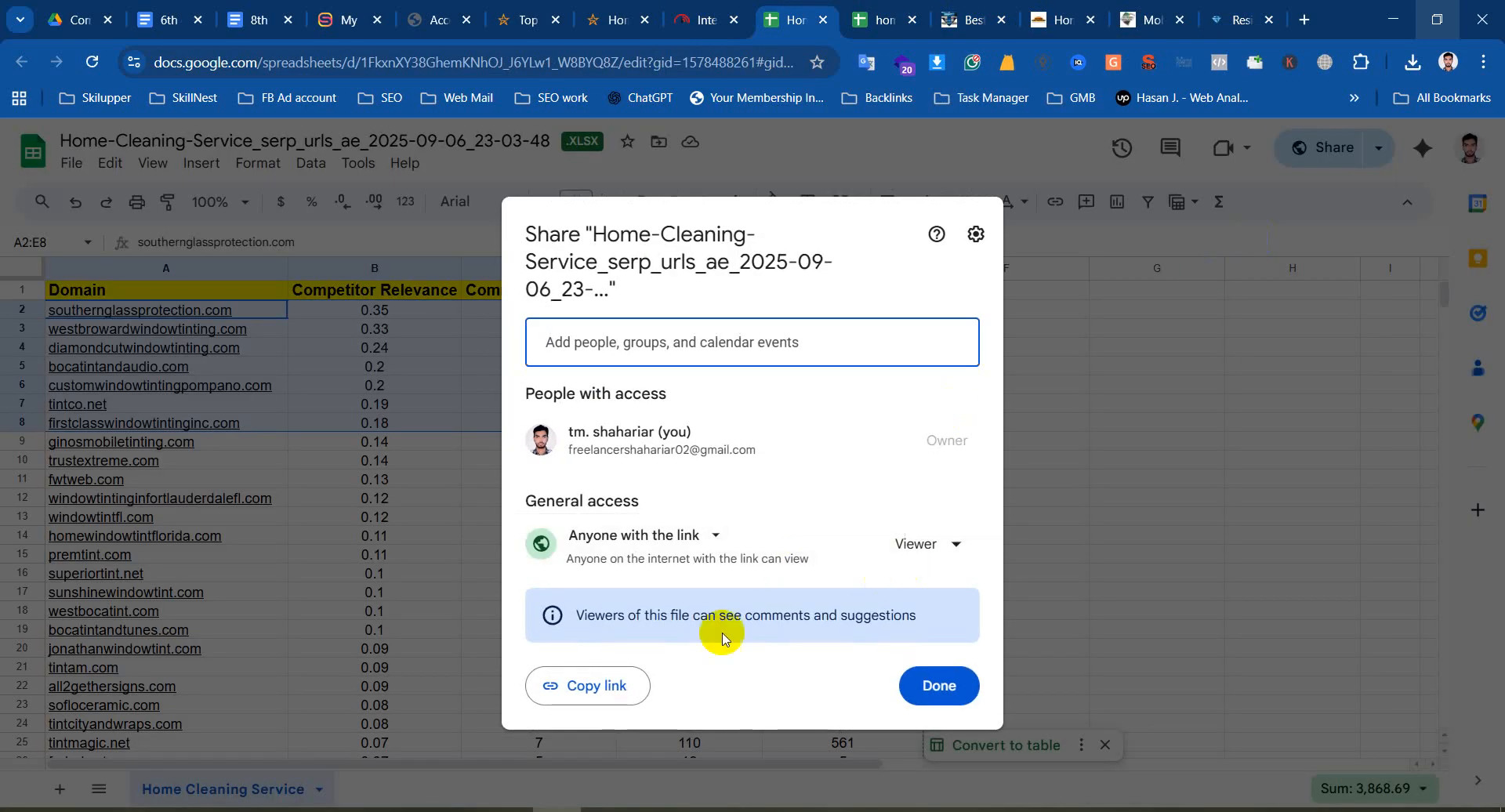
{"action": "left_click", "coordinate": [611, 685]}
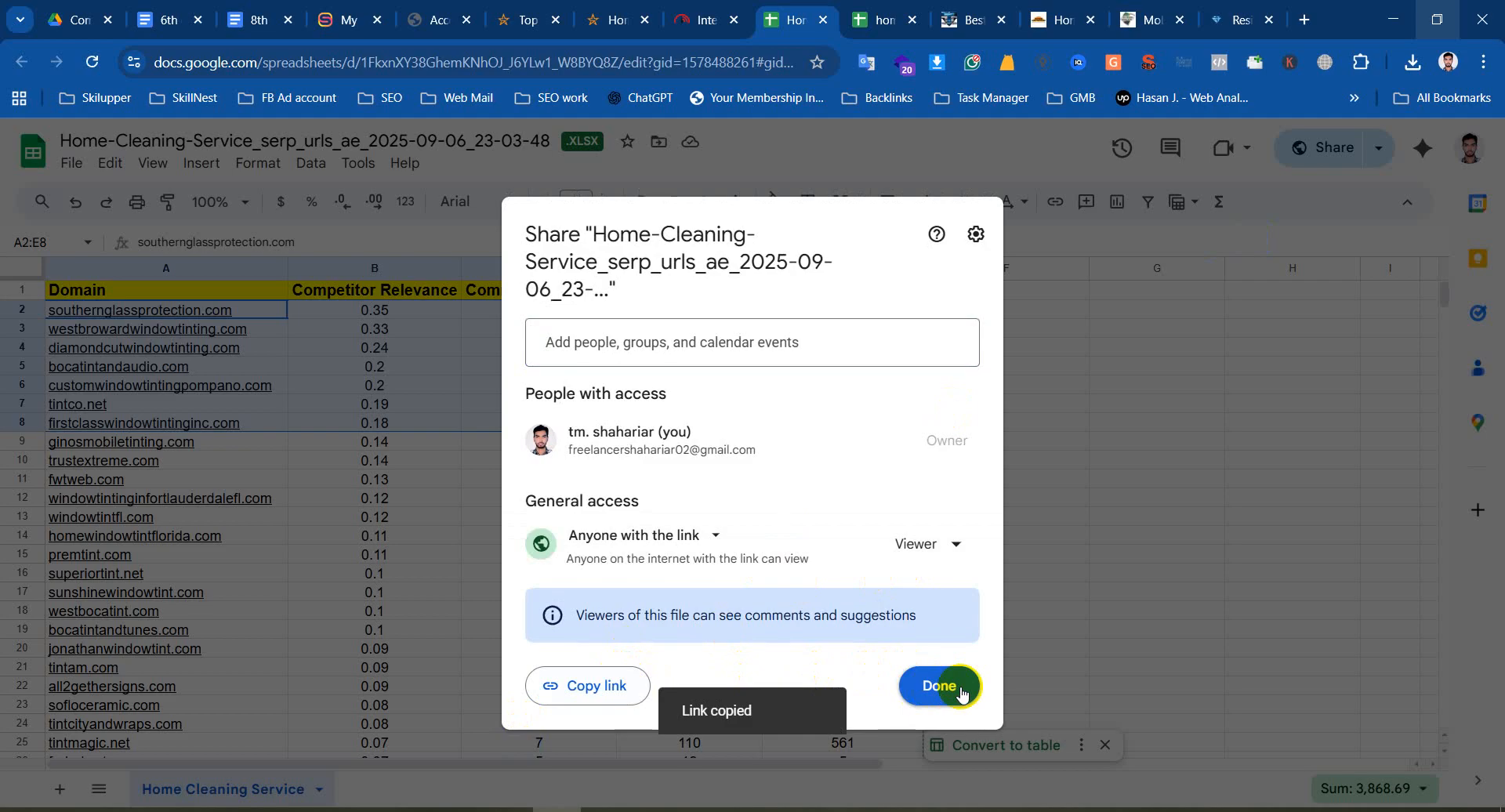
{"action": "left_click", "coordinate": [933, 684]}
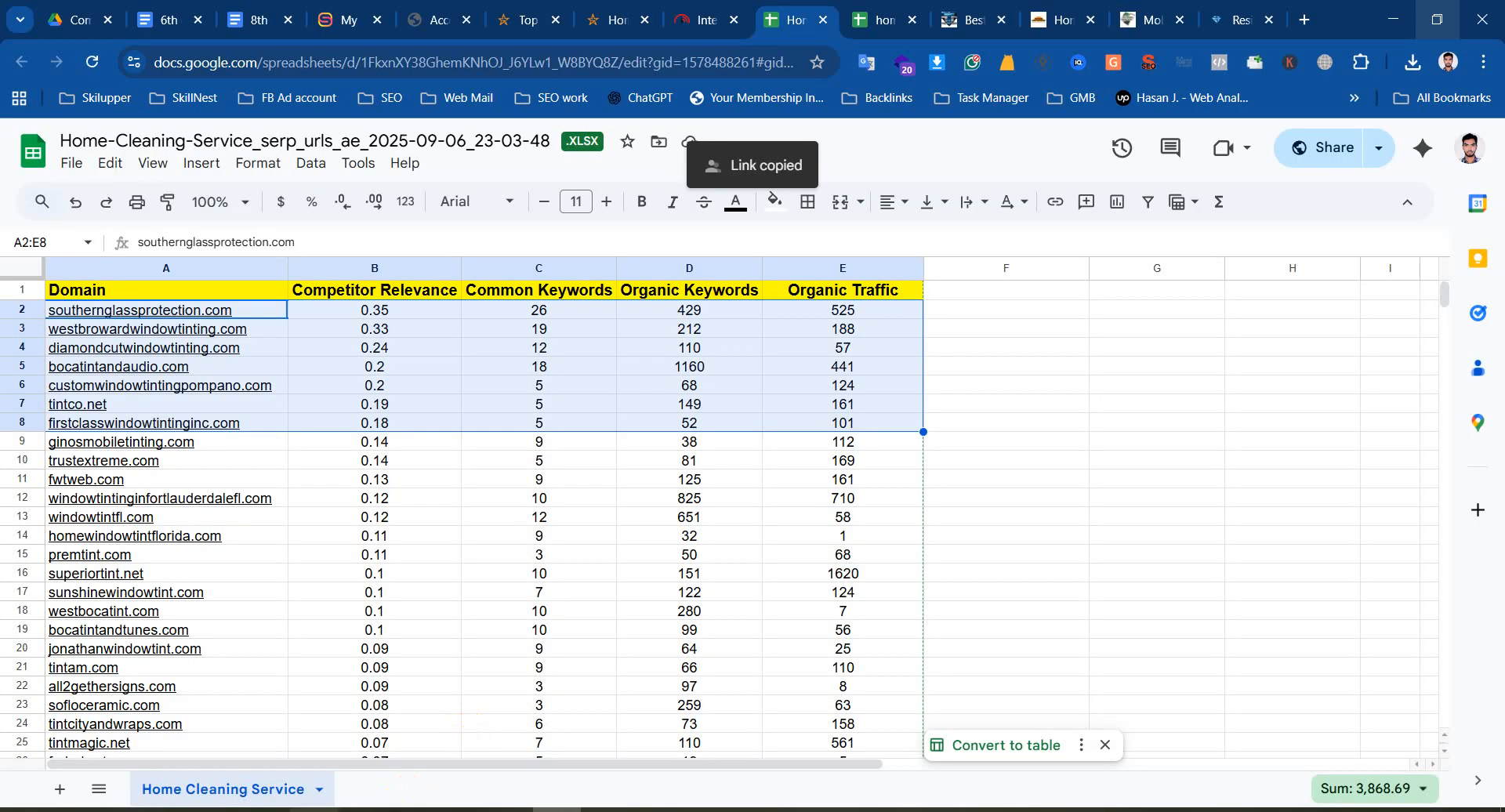
In Notepad, write "Competitors list:" with the copied spreadsheet link beneath it, and add the heading "keywords List:" after a blank line
{"action": "left_click", "coordinate": [314, 811]}
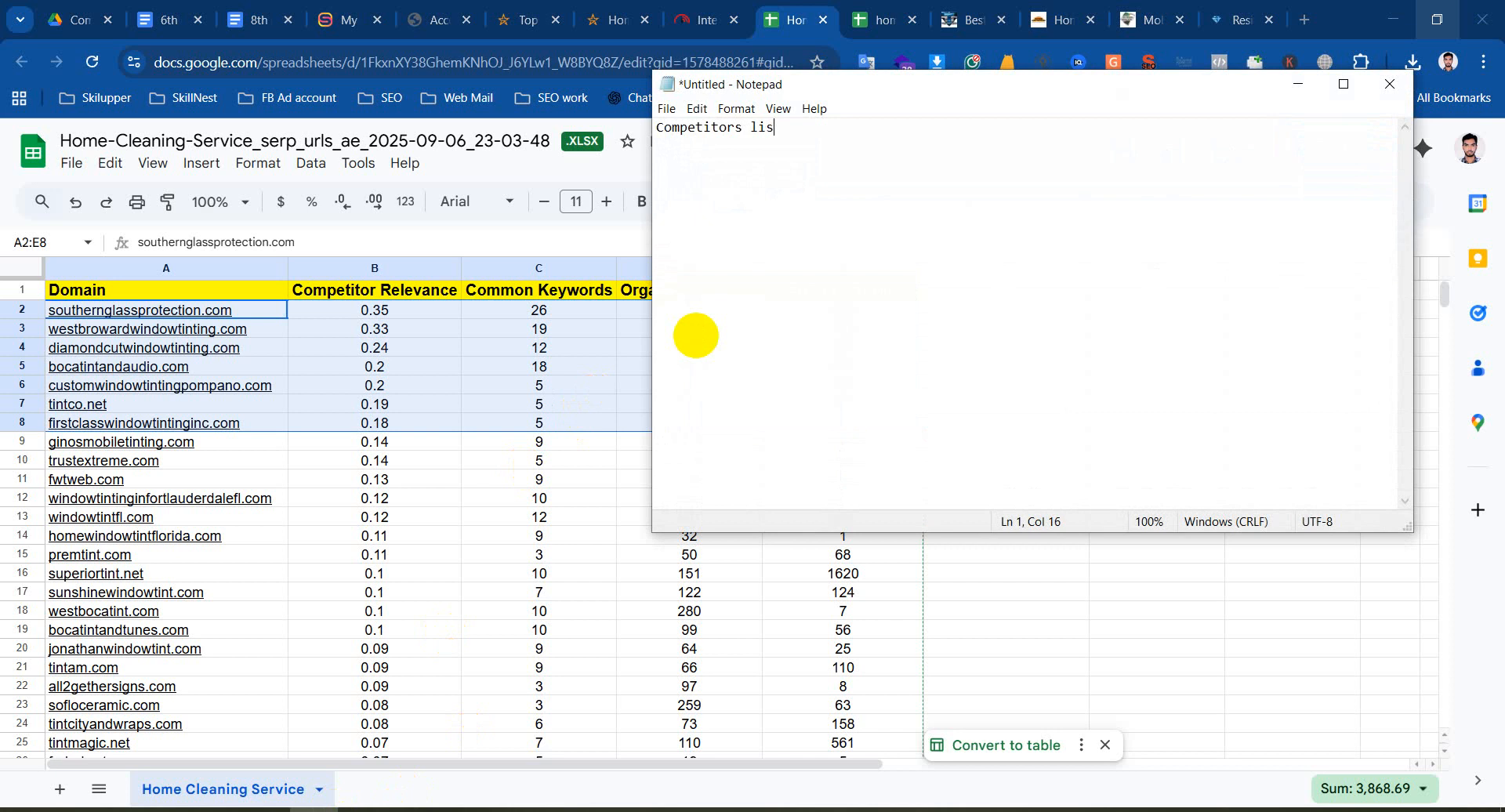
{"action": "key", "text": "ctrl+v"}
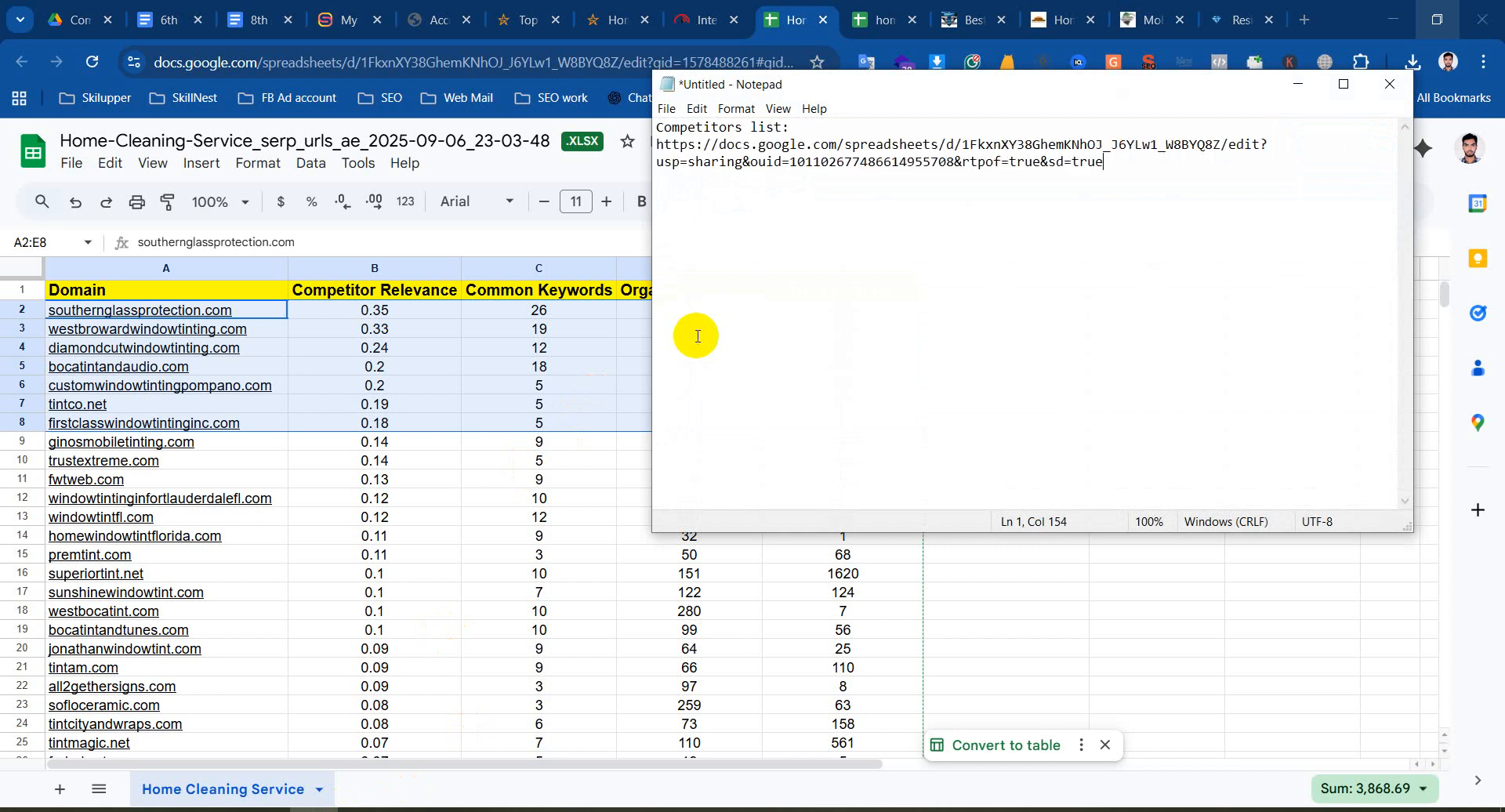
{"action": "key", "text": "Return"}
{"action": "key", "text": "Return"}
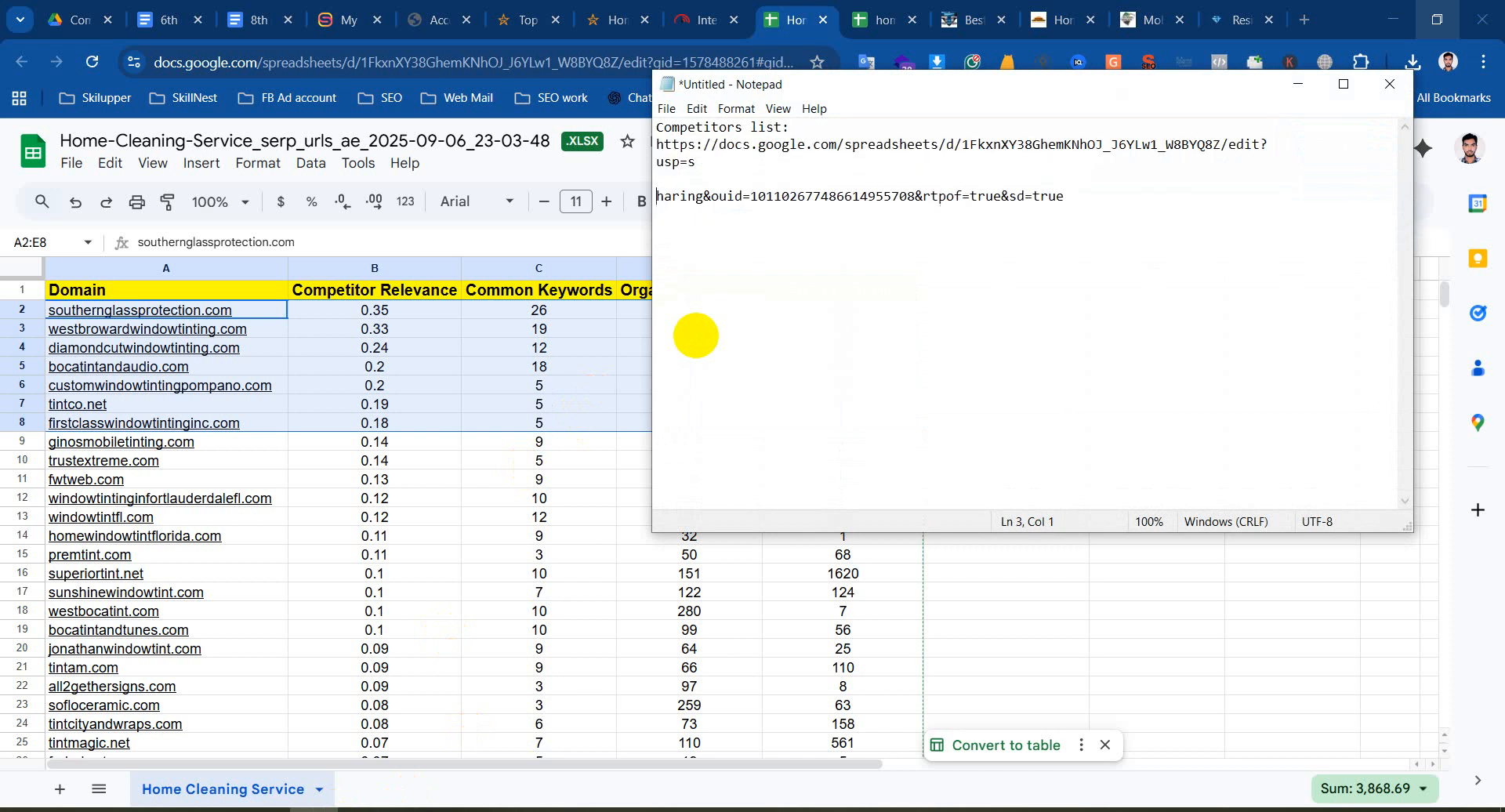
{"action": "key", "text": "BackSpace"}
{"action": "key", "text": "BackSpace"}
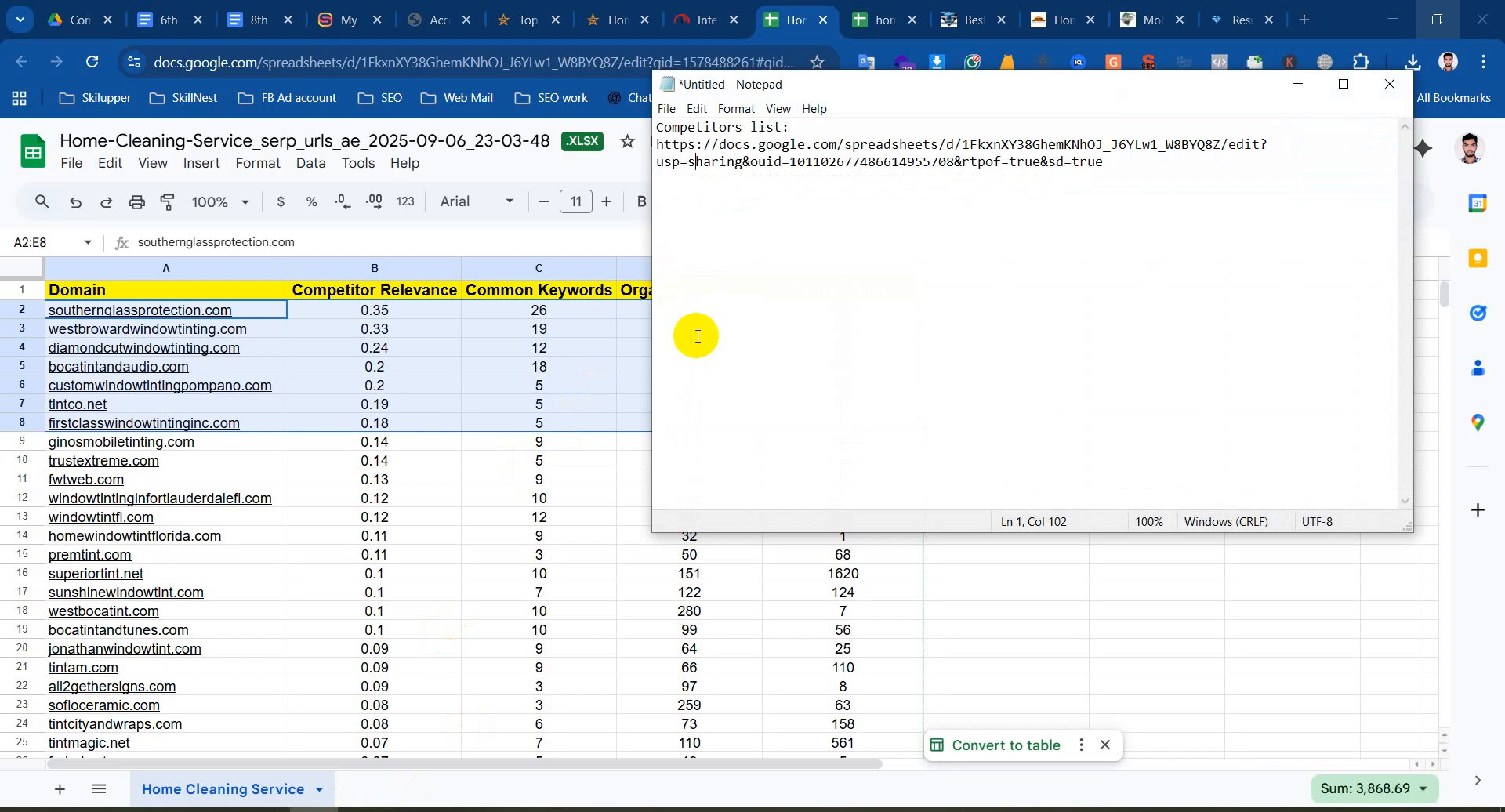
{"action": "left_click", "coordinate": [1113, 167]}
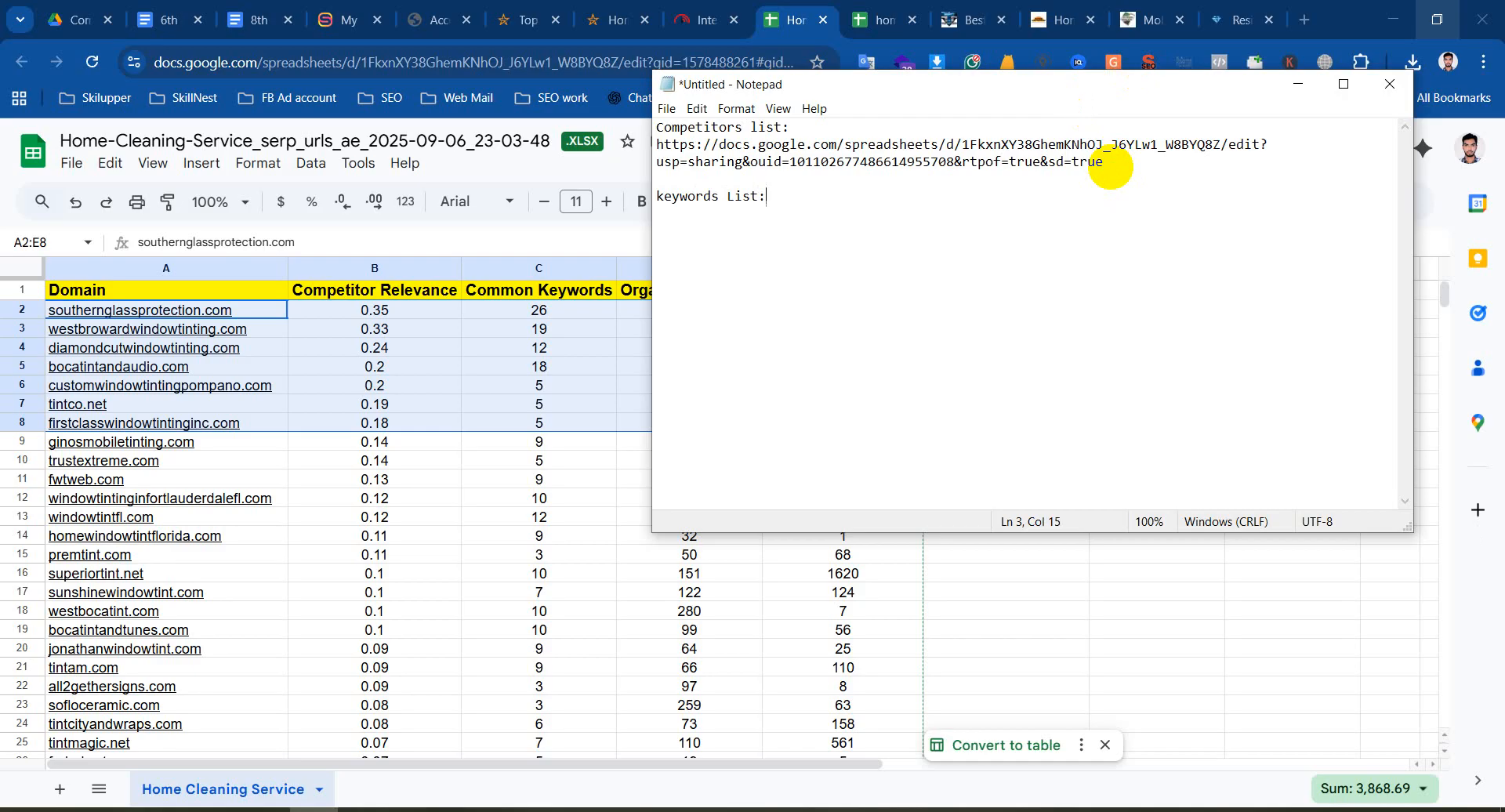
Copy the share link of the home work keyword spreadsheet
{"action": "left_click", "coordinate": [884, 18]}
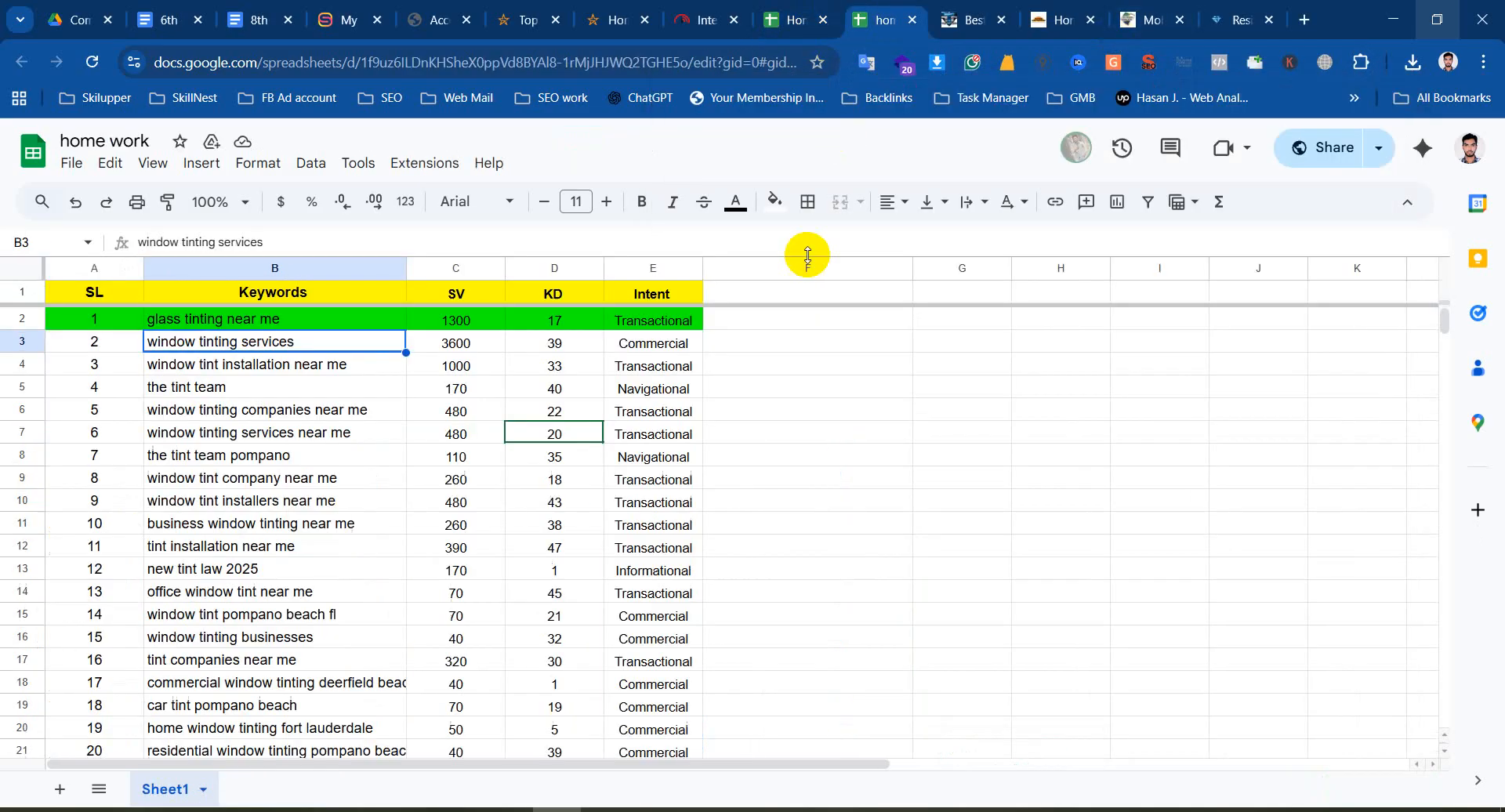
{"action": "left_click", "coordinate": [1325, 147]}
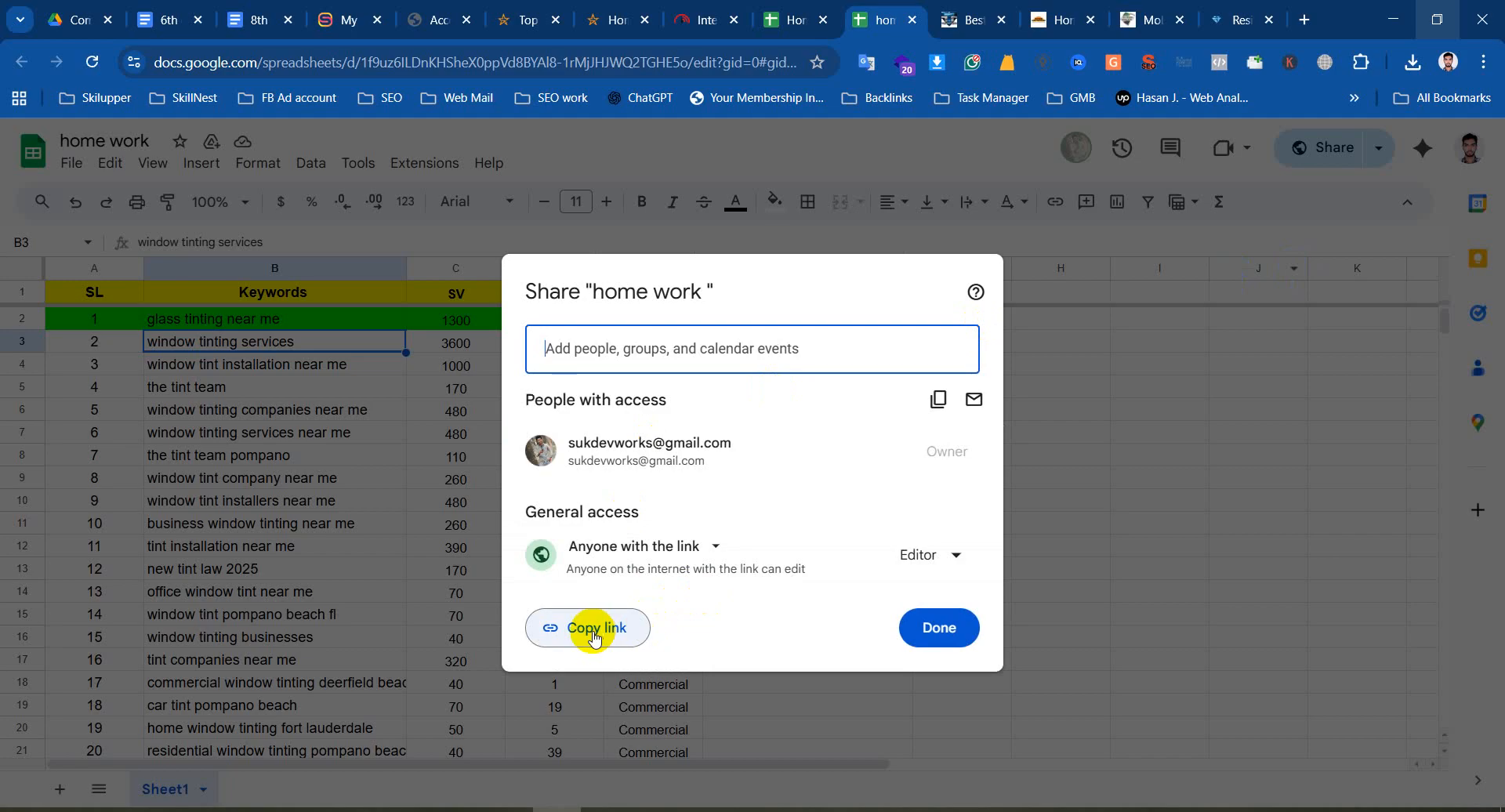
{"action": "left_click", "coordinate": [593, 636]}
{"action": "left_click", "coordinate": [950, 628]}
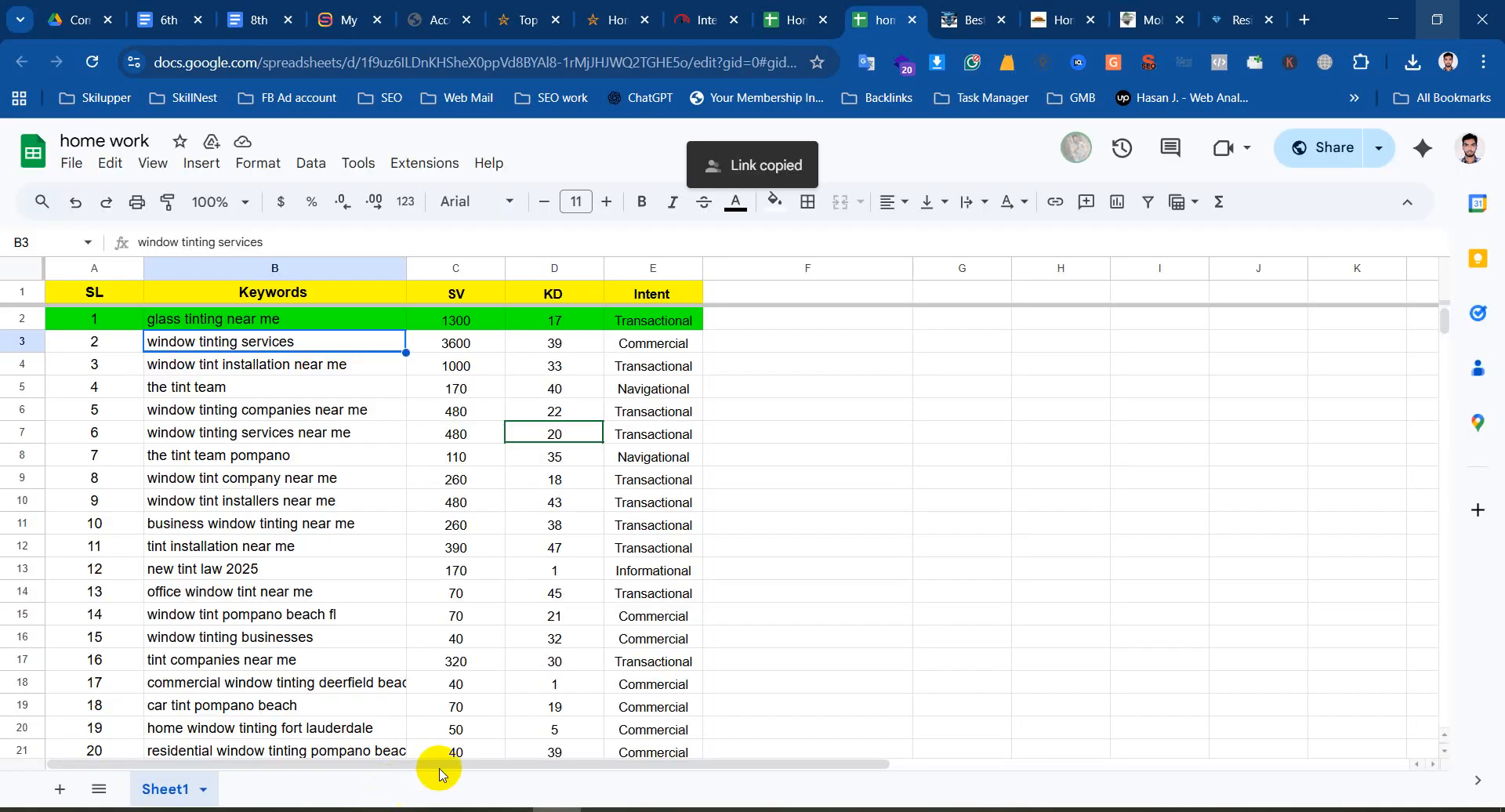
Share the home work spreadsheet with the suggested SkillNest IT contact as Editor, keeping the notification enabled
{"action": "left_click", "coordinate": [1302, 148]}
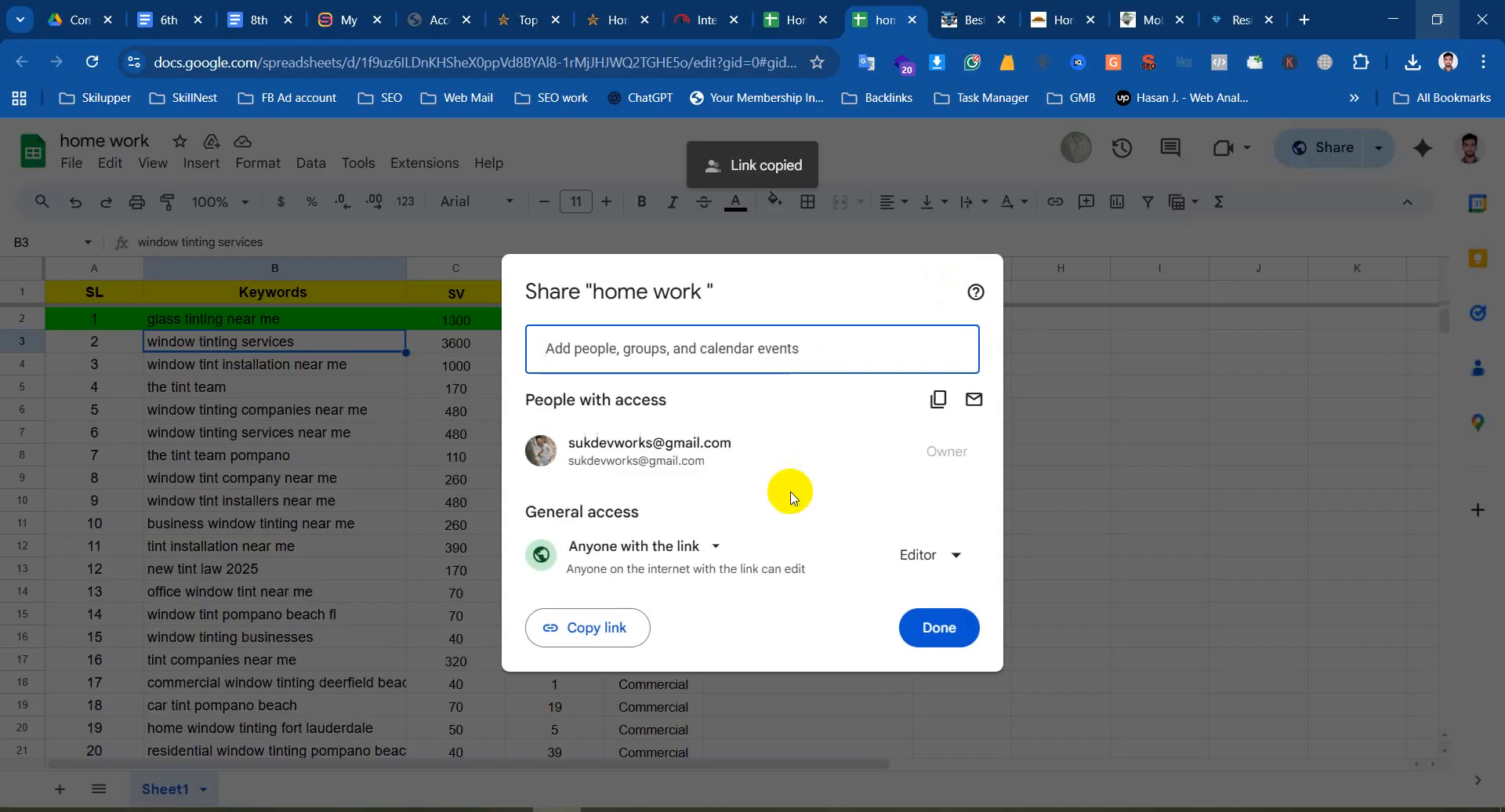
{"action": "left_click", "coordinate": [698, 349]}
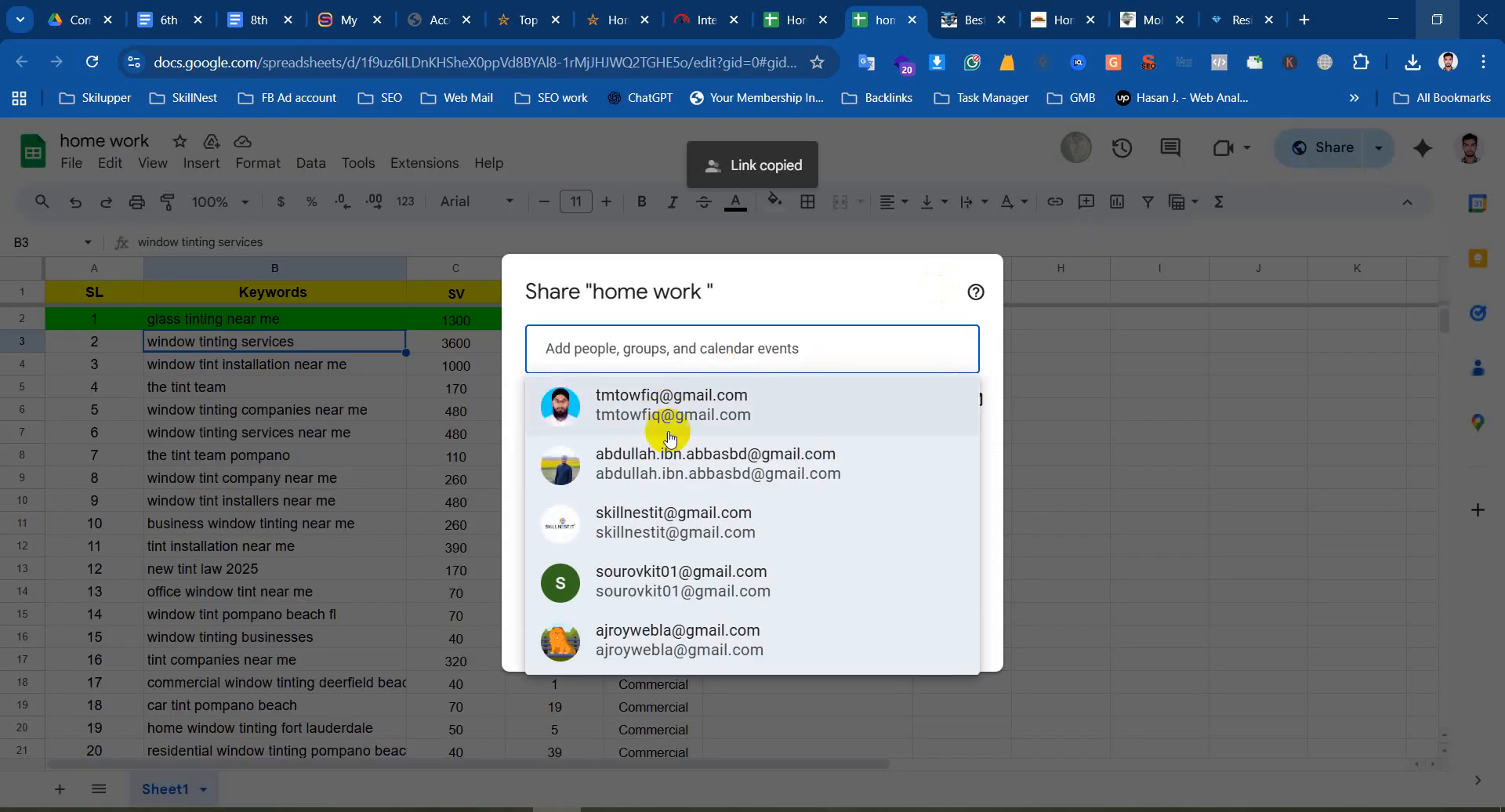
{"action": "mouse_move", "coordinate": [643, 537]}
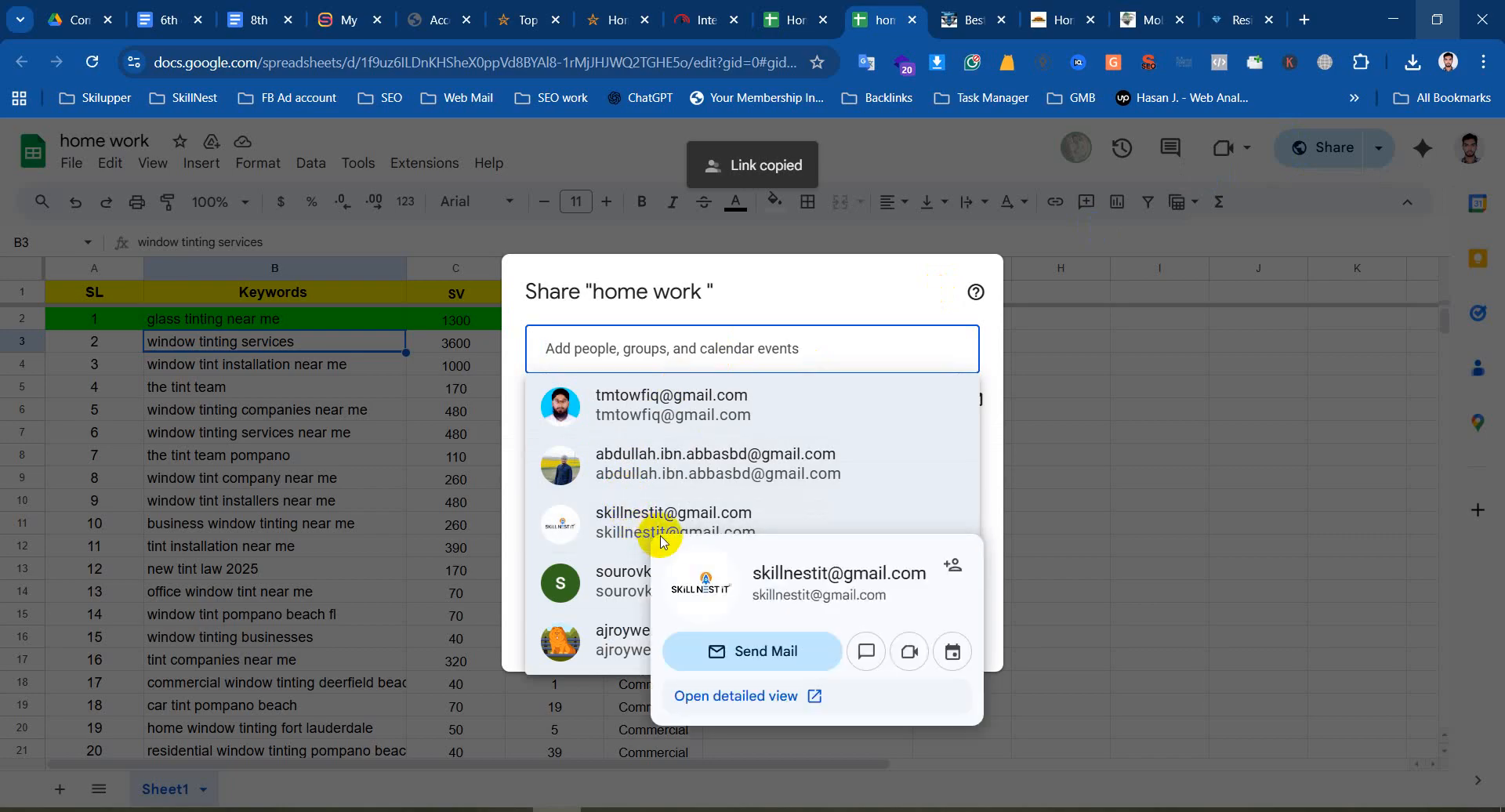
{"action": "left_click", "coordinate": [655, 535]}
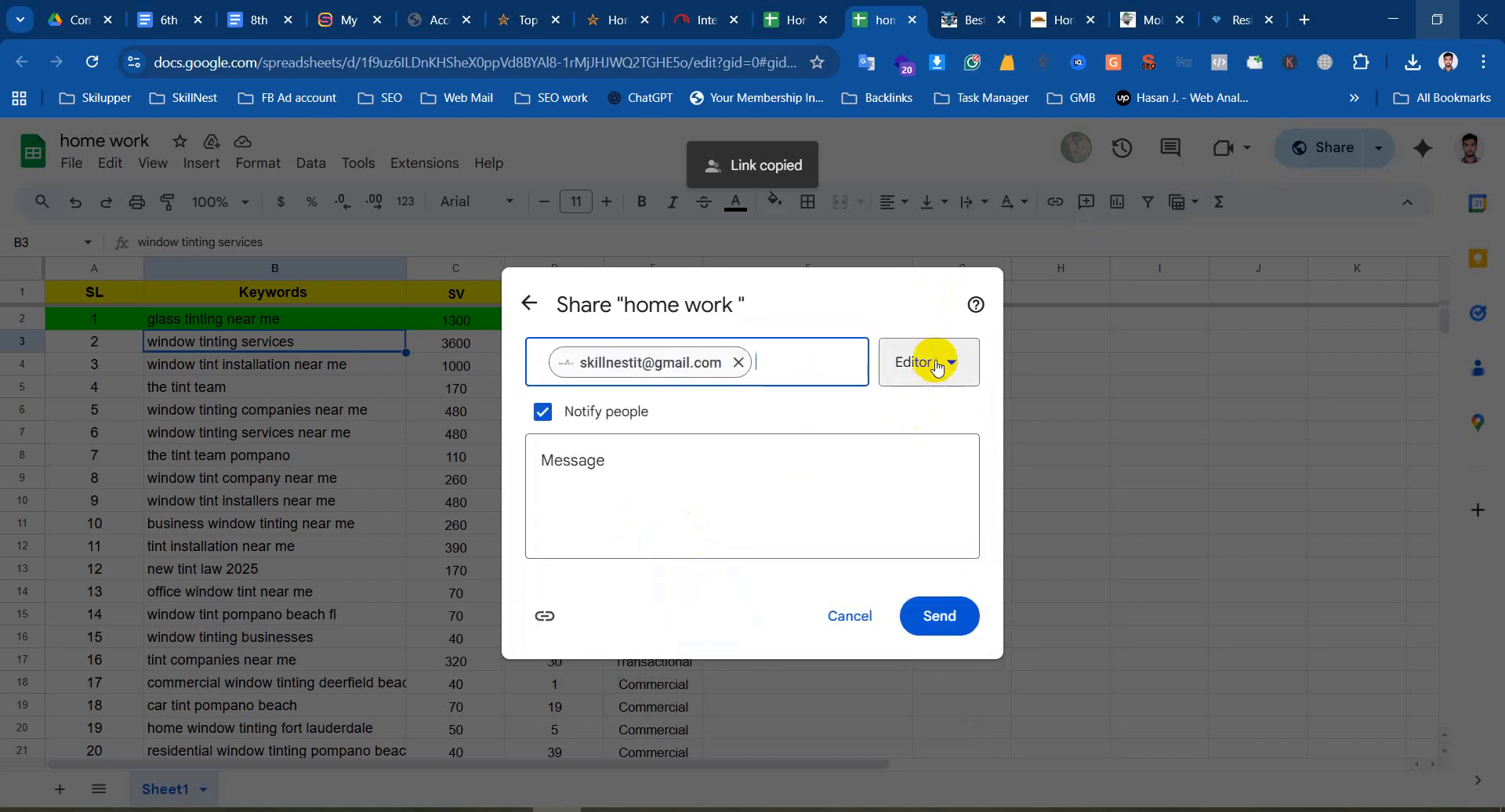
{"action": "left_click", "coordinate": [976, 628]}
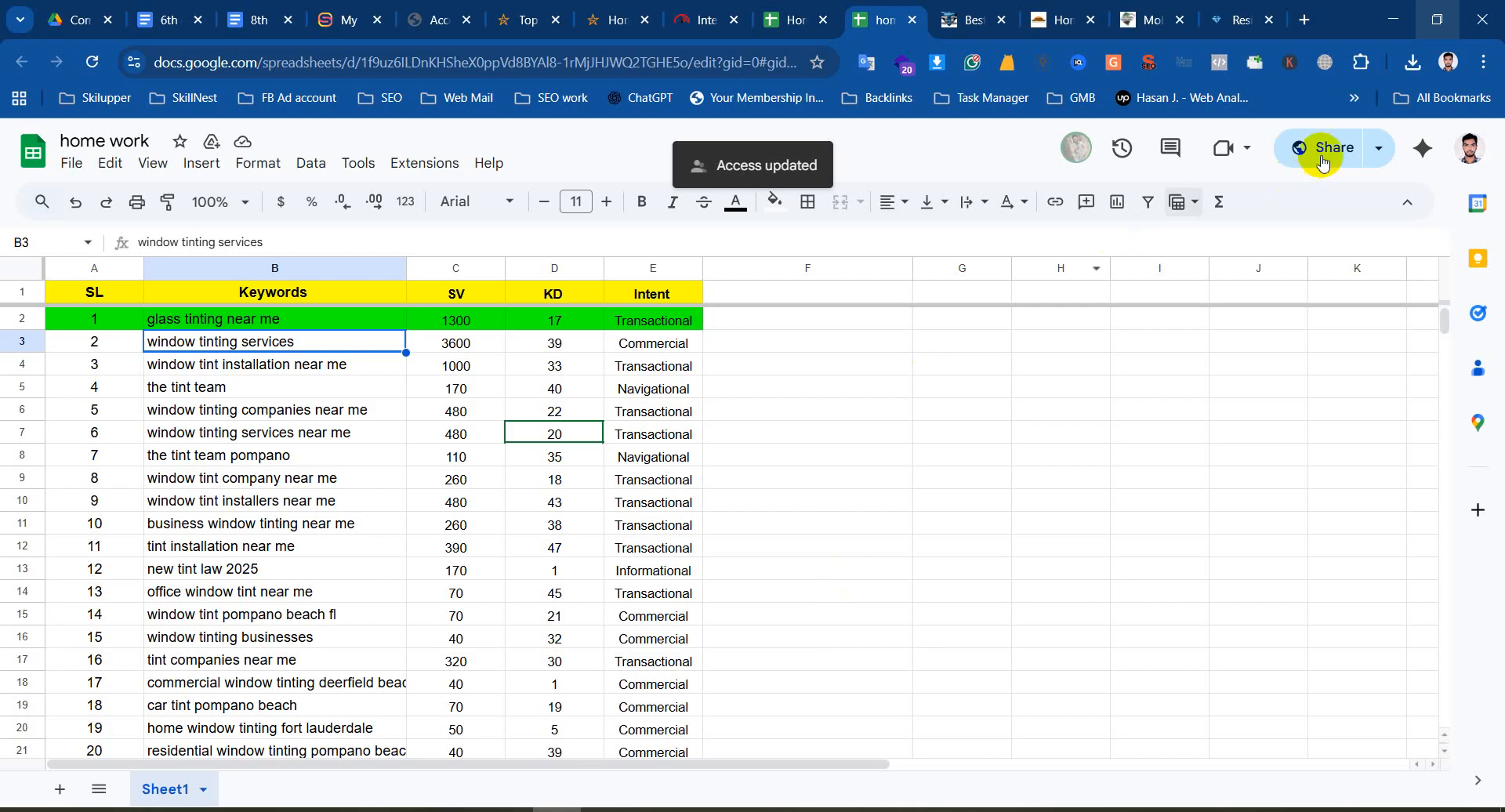
Set the home work spreadsheet's general access to Viewer for anyone with the link and accept the permission update
{"action": "left_click", "coordinate": [1317, 151]}
{"action": "left_click", "coordinate": [910, 579]}
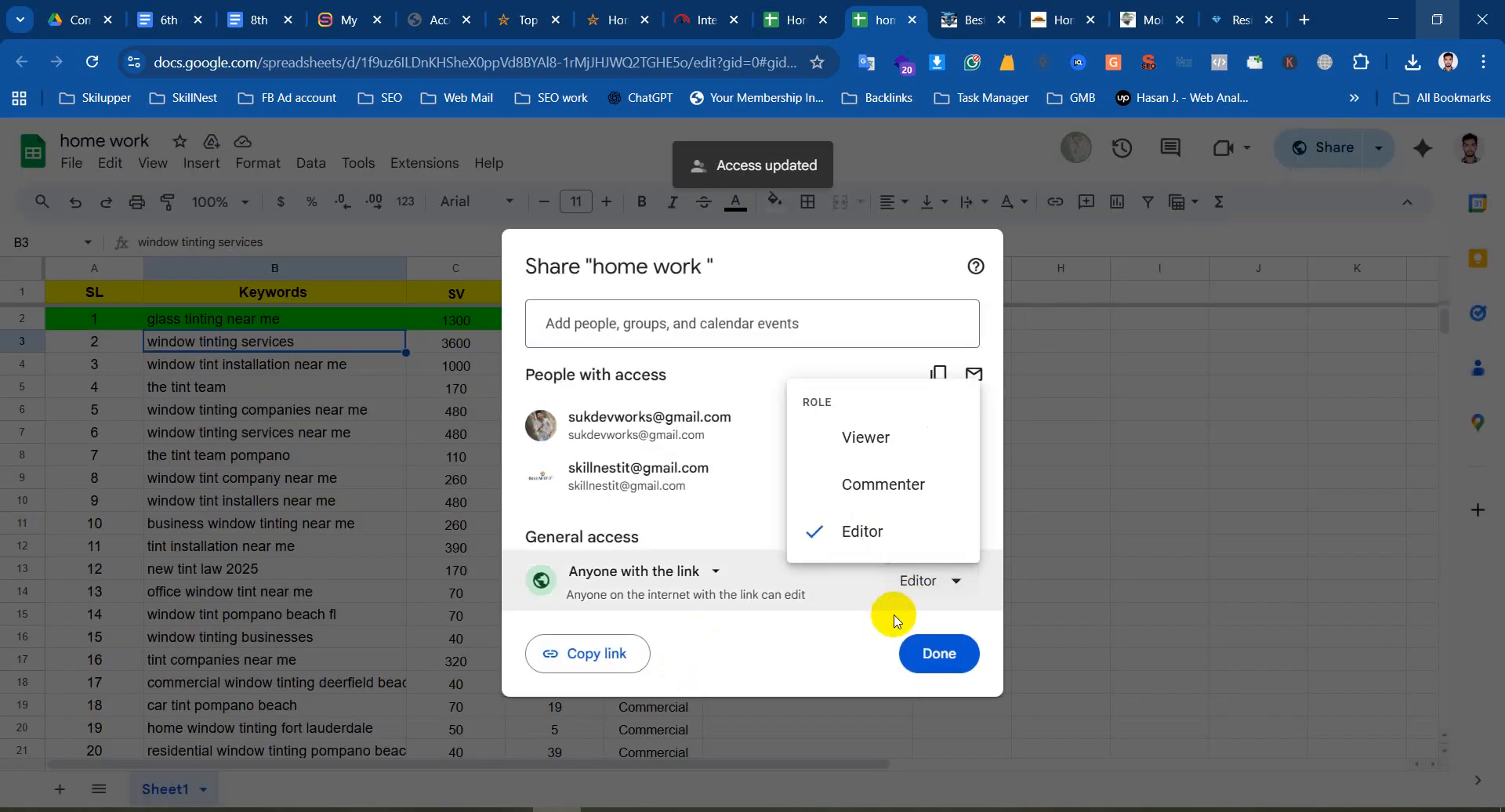
{"action": "left_click", "coordinate": [892, 452]}
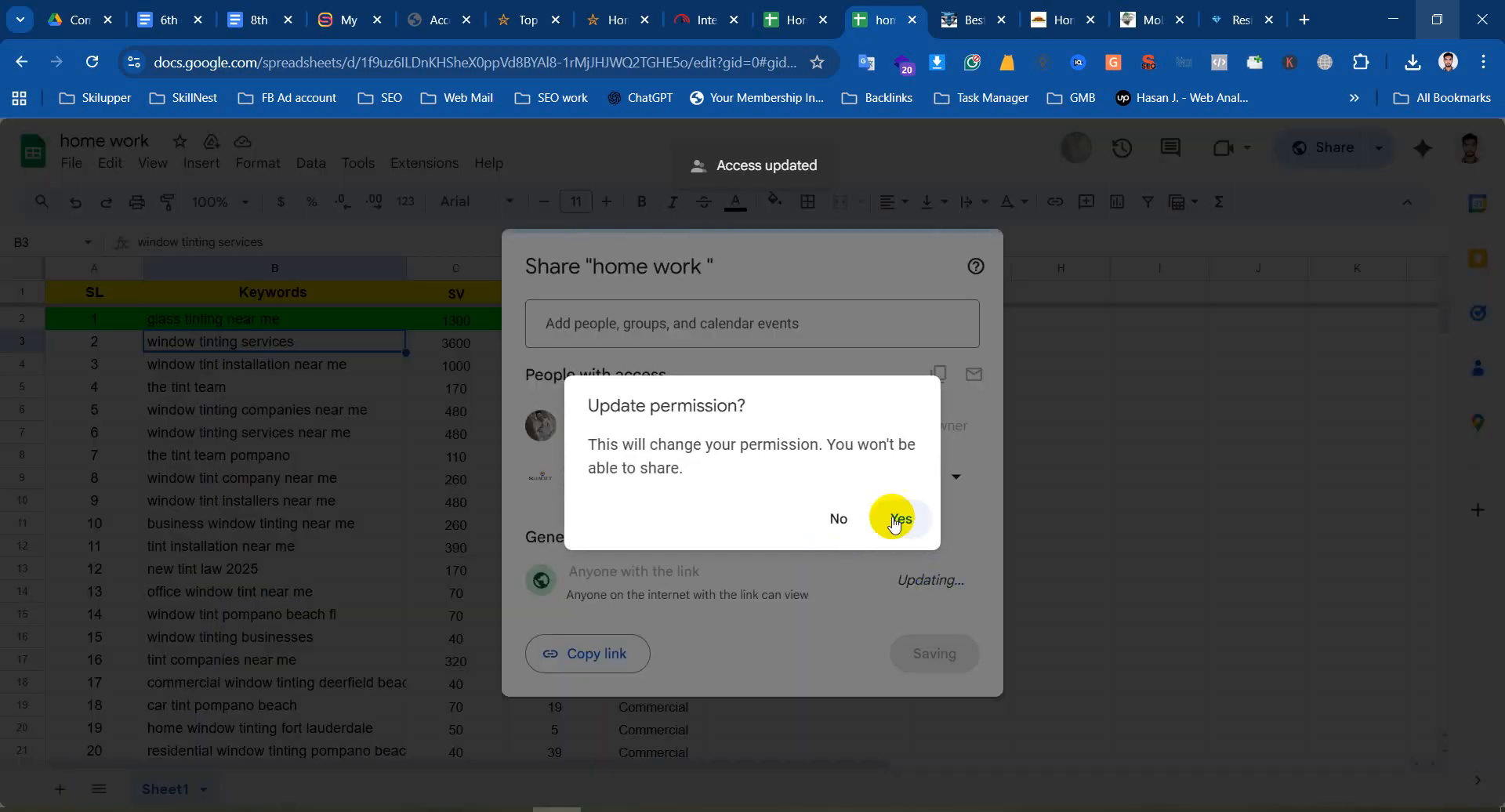
{"action": "left_click", "coordinate": [899, 519]}
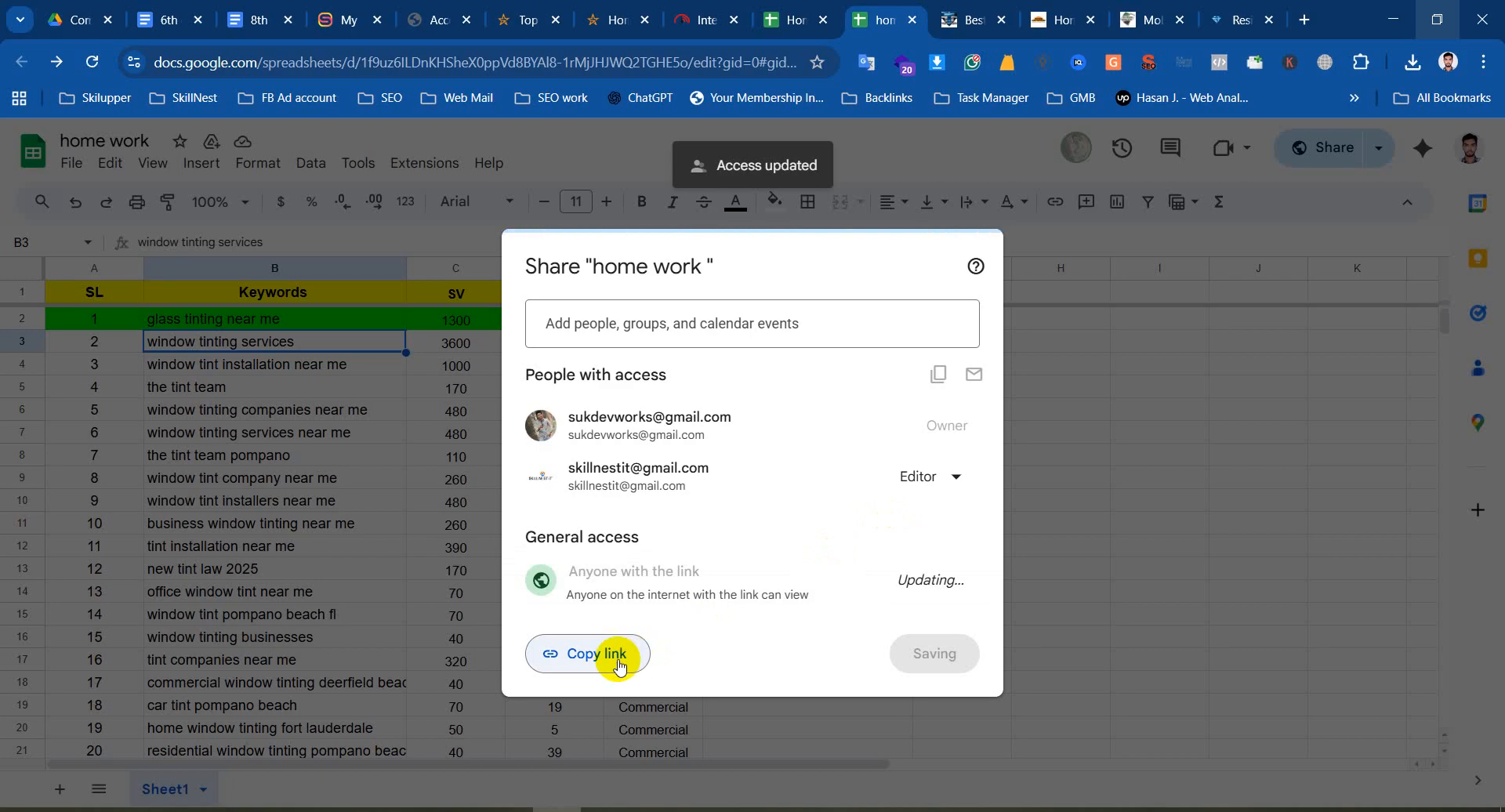
Close the home work sharing dialog, copy the spreadsheet's address, and paste it after "keywords List:" in Notepad
{"action": "left_click", "coordinate": [618, 663]}
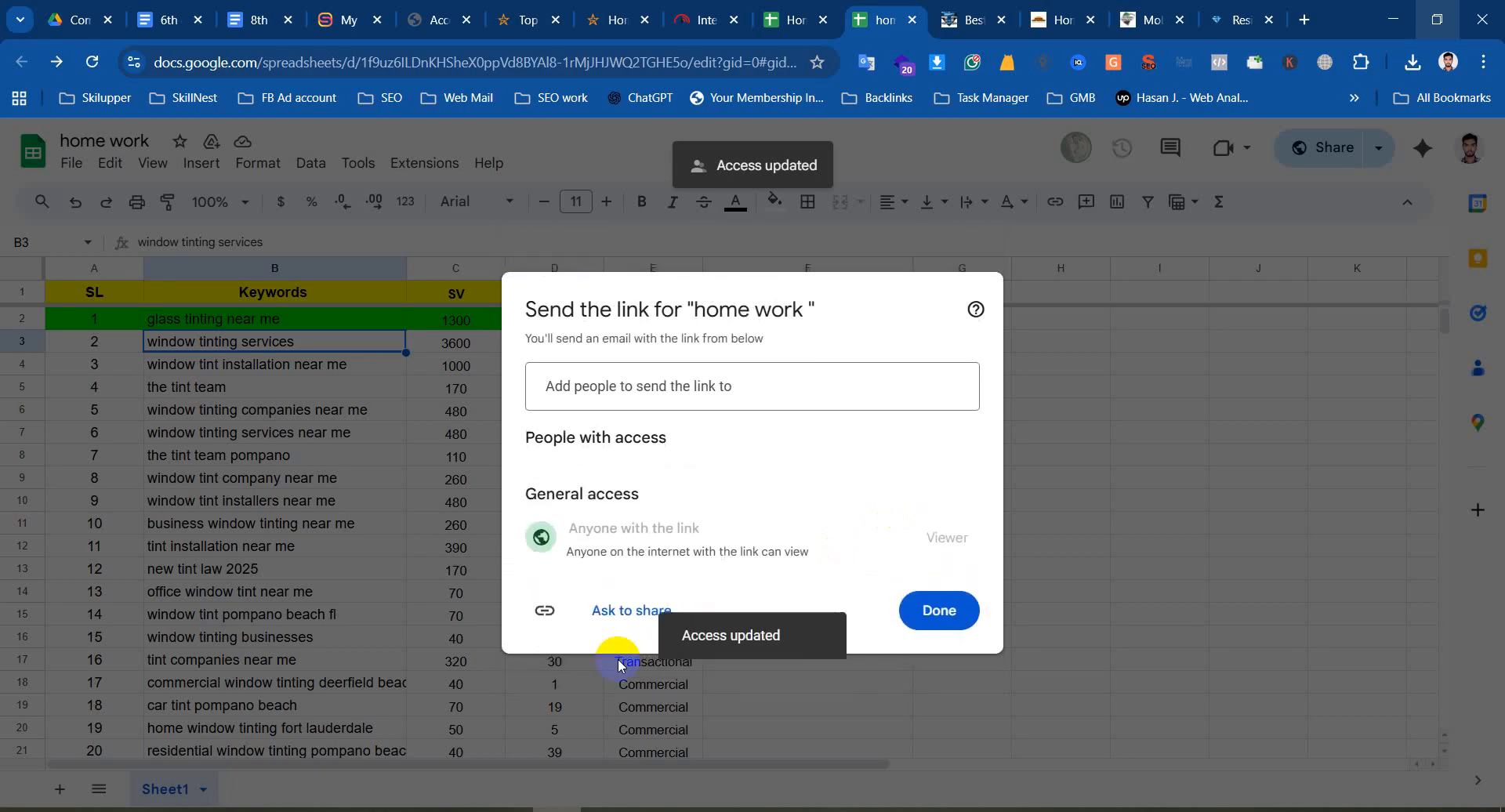
{"action": "left_click", "coordinate": [972, 605]}
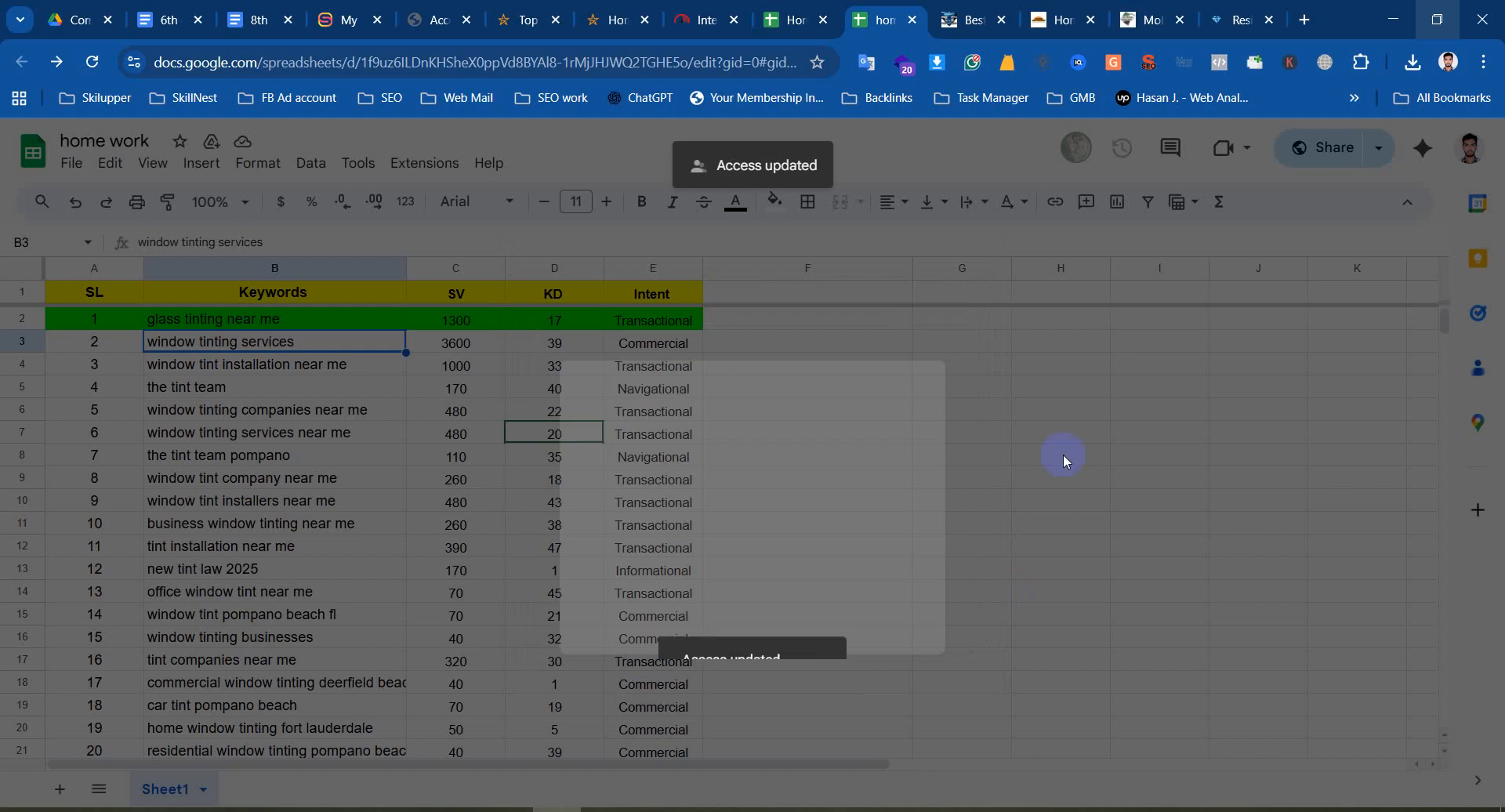
{"action": "left_click", "coordinate": [1317, 145]}
{"action": "left_click", "coordinate": [618, 668]}
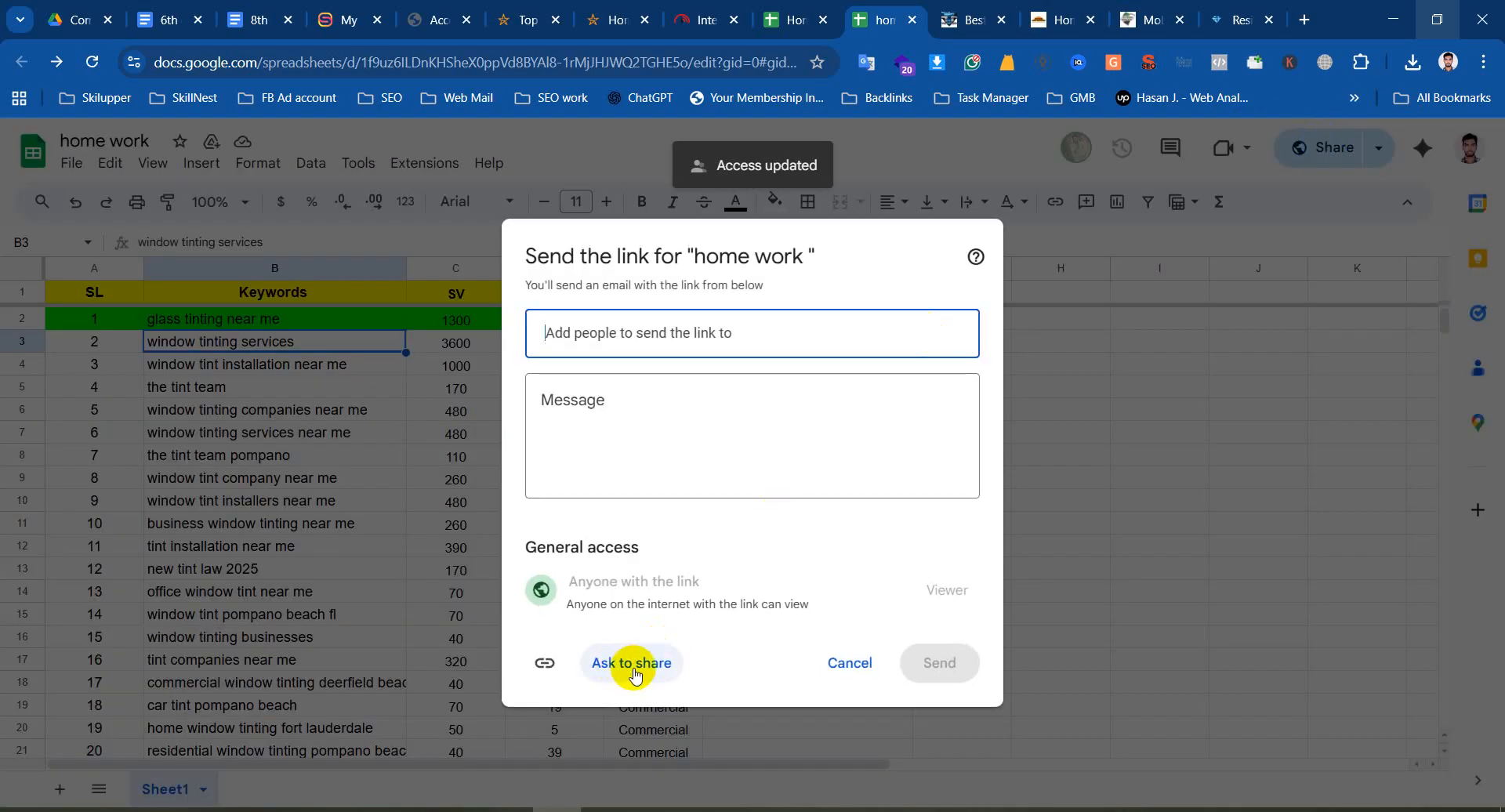
{"action": "left_click", "coordinate": [1229, 444]}
{"action": "left_click", "coordinate": [627, 63]}
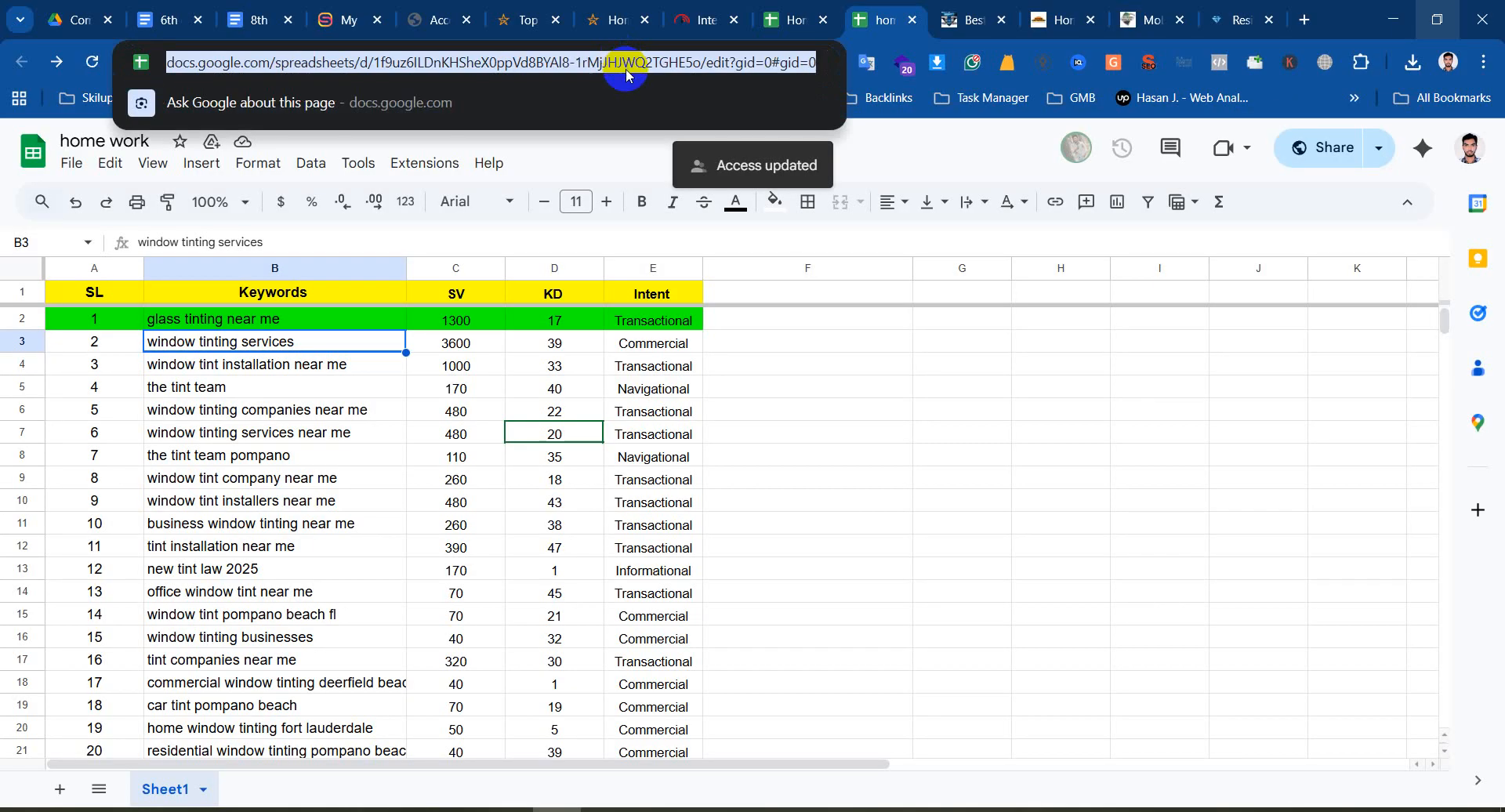
{"action": "left_click", "coordinate": [314, 810]}
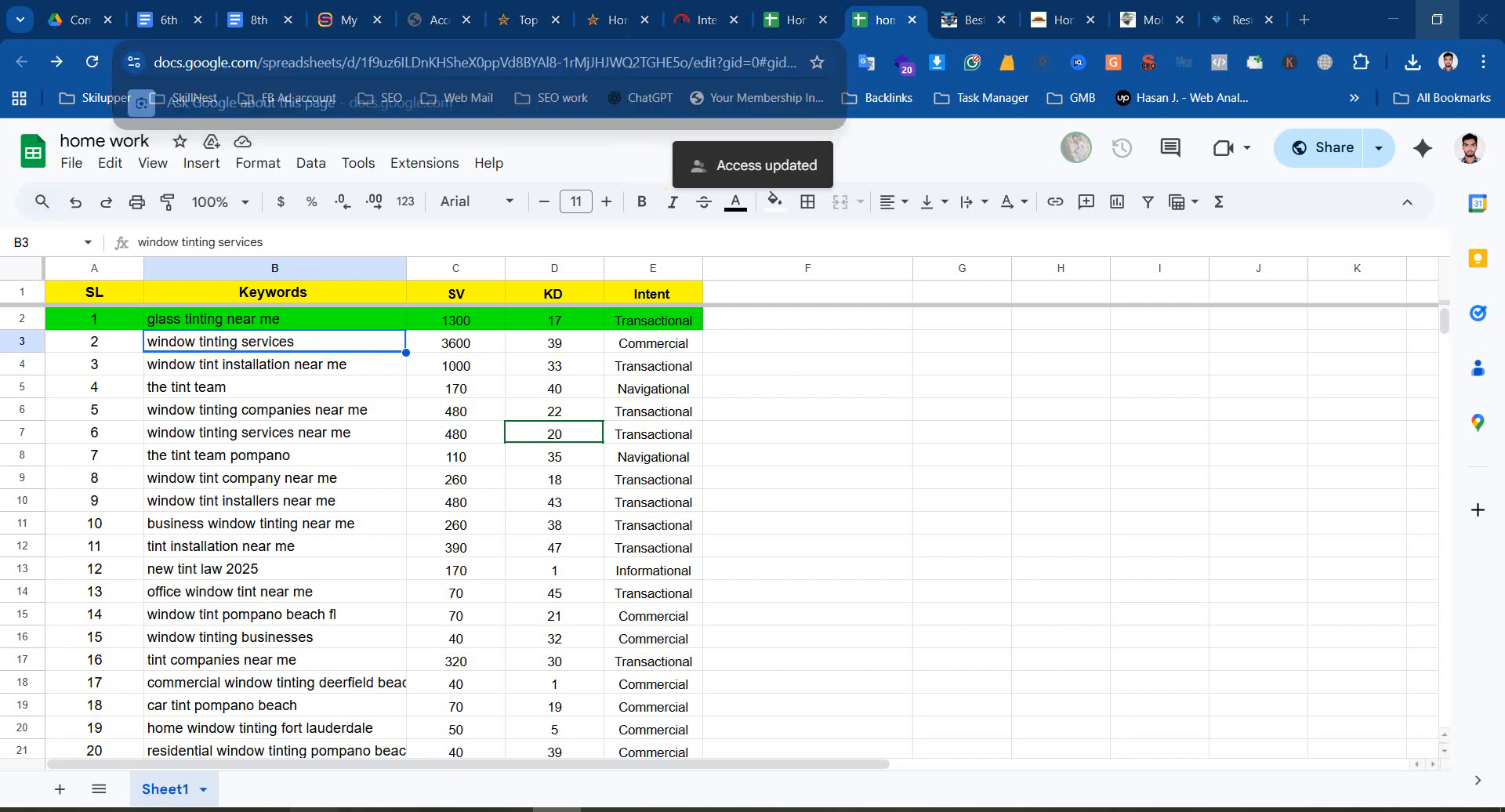
{"action": "key", "text": "ctrl+v"}
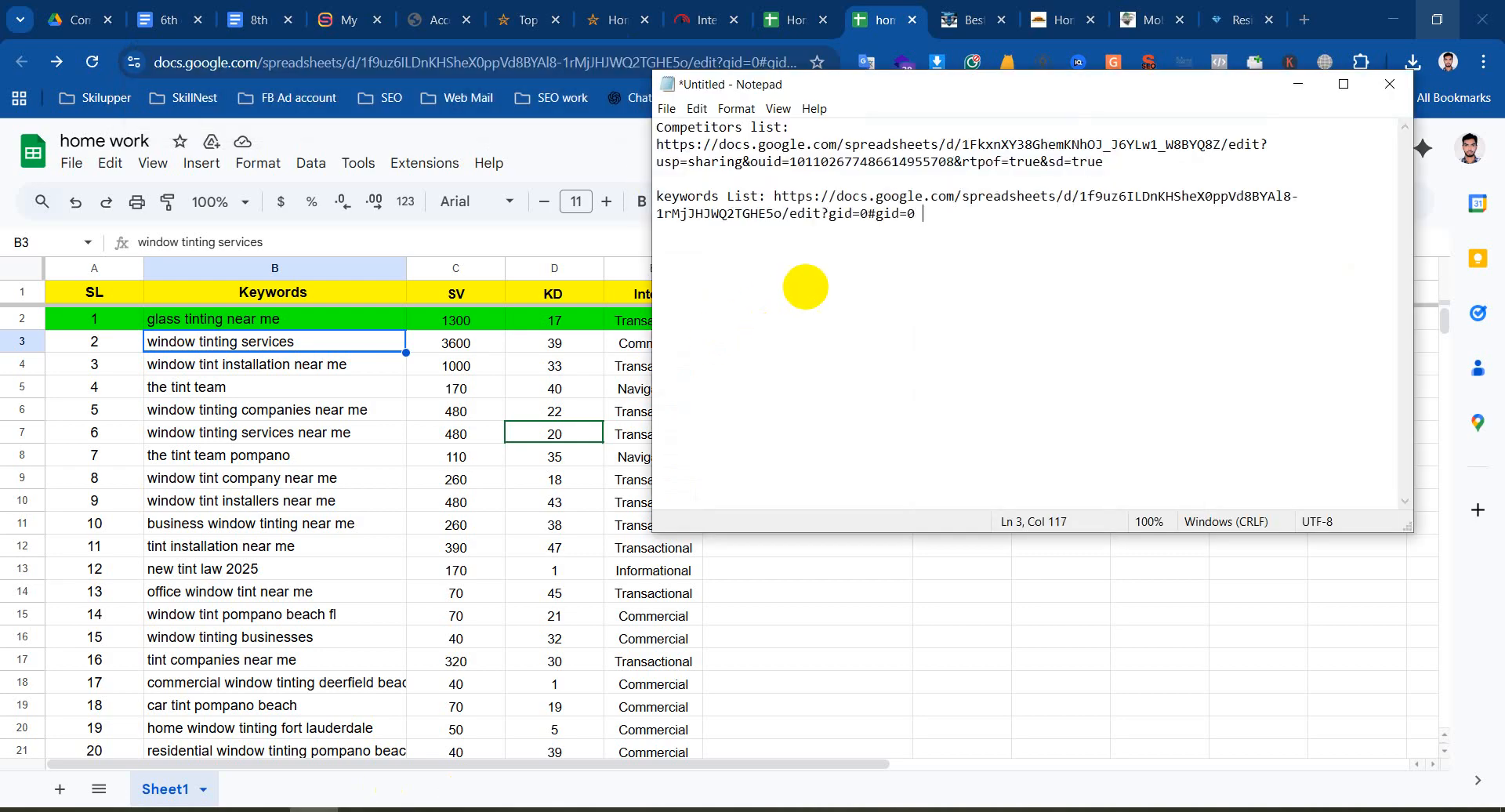
Copy the complete Notepad text containing both spreadsheet links and minimize the note
{"action": "key", "text": "ctrl+a"}
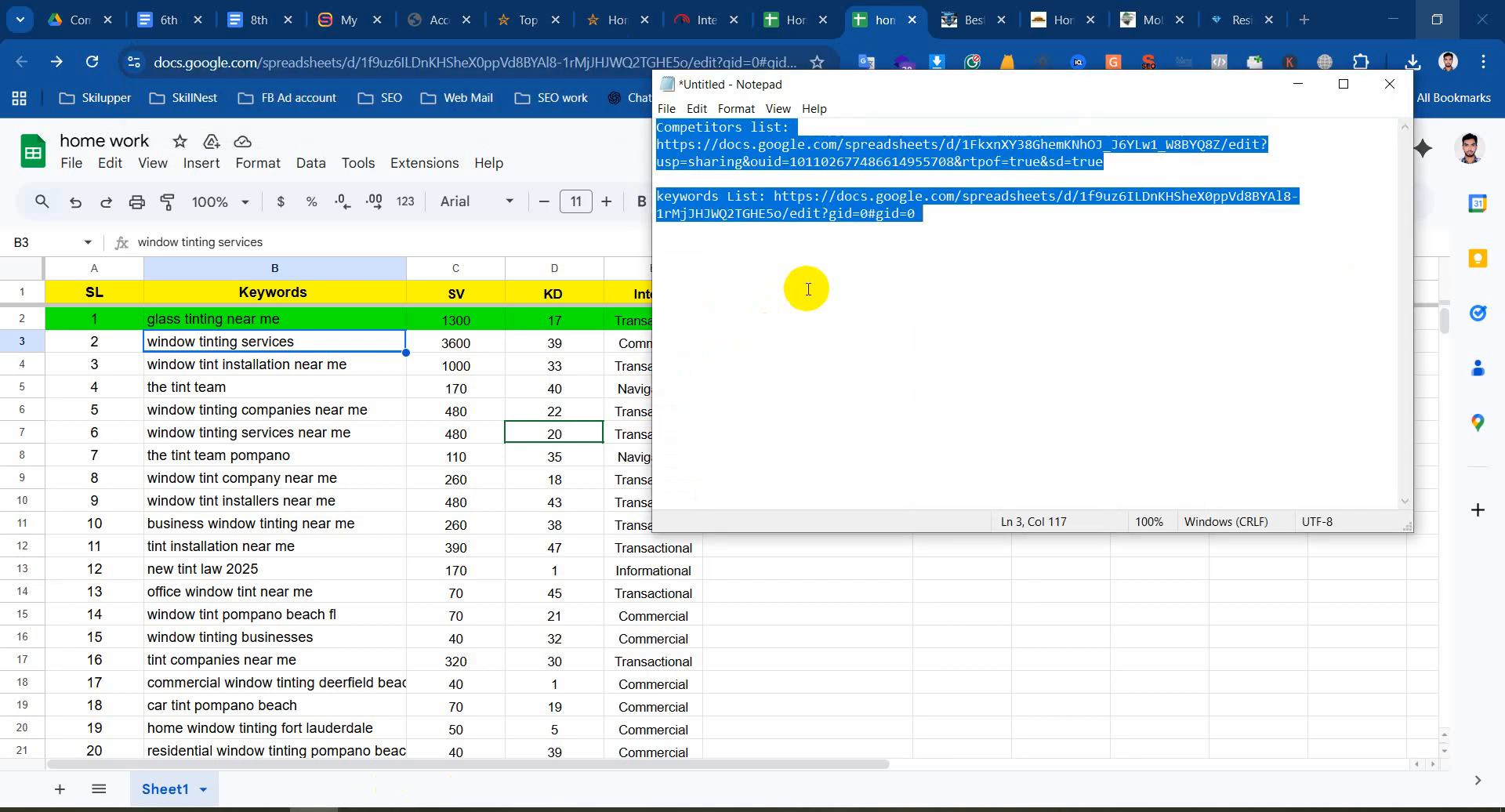
{"action": "left_click", "coordinate": [901, 213]}
{"action": "left_click", "coordinate": [1298, 91]}
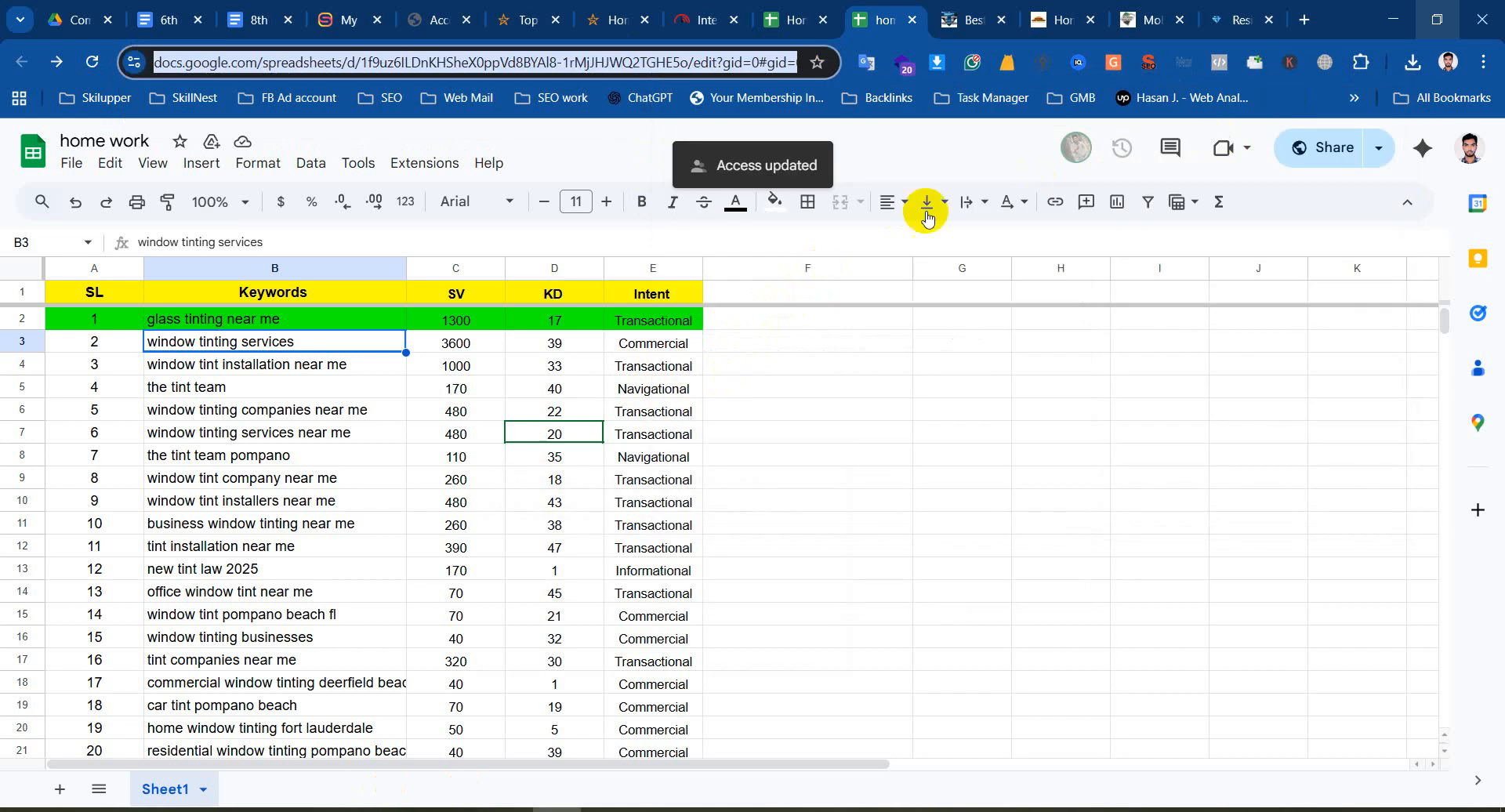
Try to add the heading "Top Competitors List" in cell F1, and reload the home work sheet without the unsaved changes
{"action": "left_click", "coordinate": [847, 480]}
{"action": "double_click", "coordinate": [332, 345]}
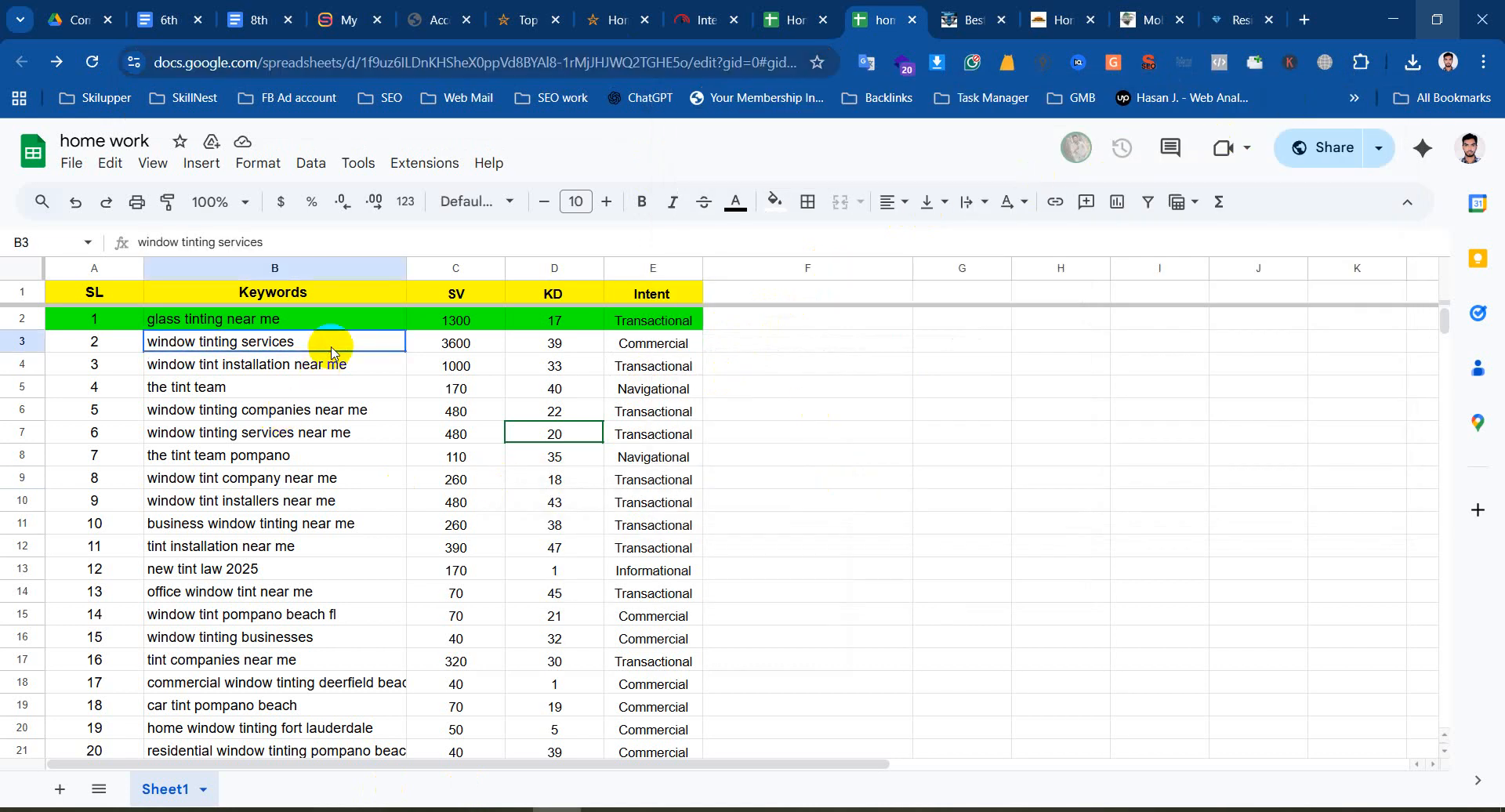
{"action": "left_click", "coordinate": [760, 363]}
{"action": "left_click", "coordinate": [768, 346]}
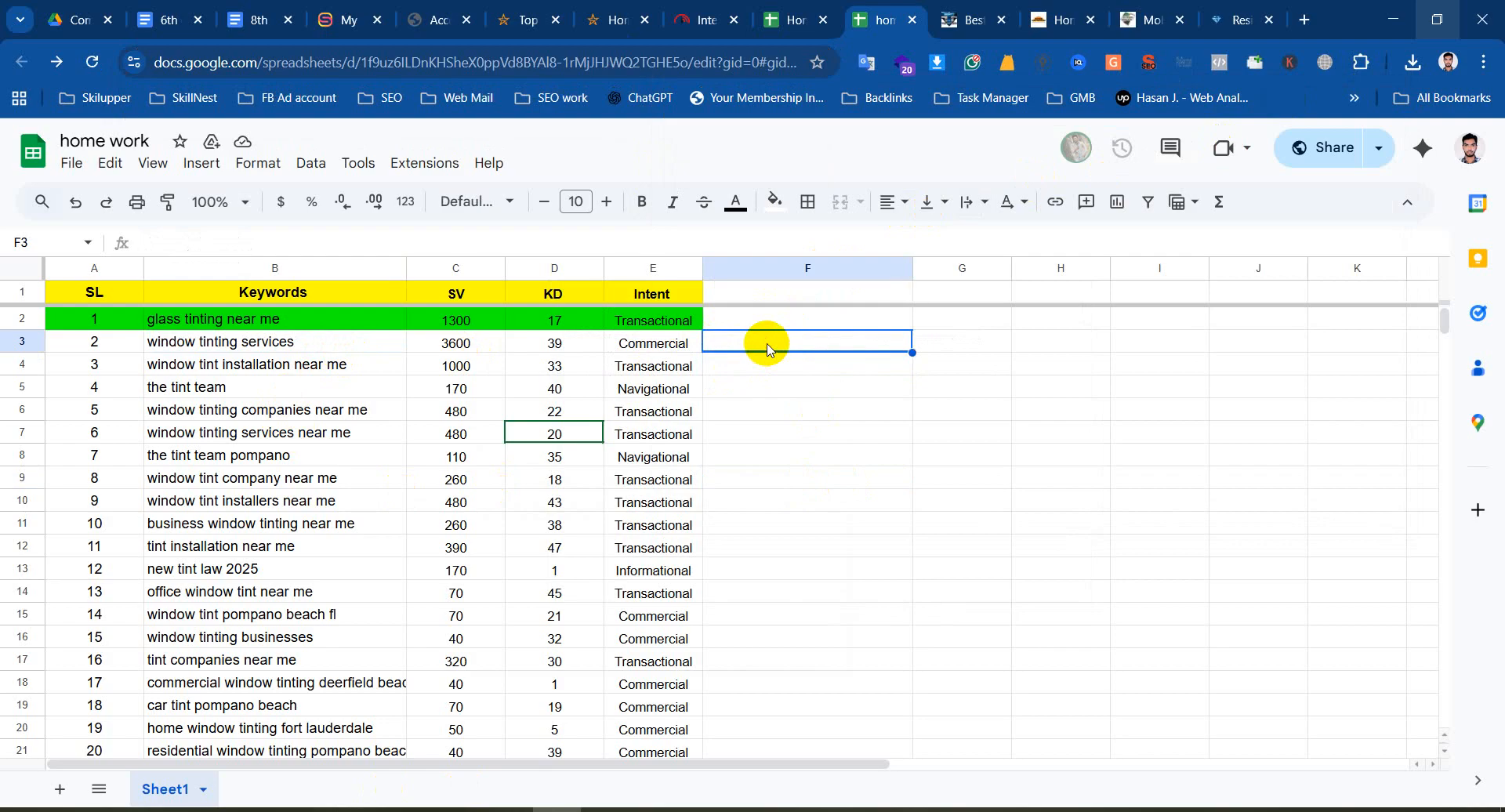
{"action": "left_click", "coordinate": [728, 323]}
{"action": "left_click", "coordinate": [696, 291]}
{"action": "left_click", "coordinate": [722, 287]}
{"action": "double_click", "coordinate": [732, 293]}
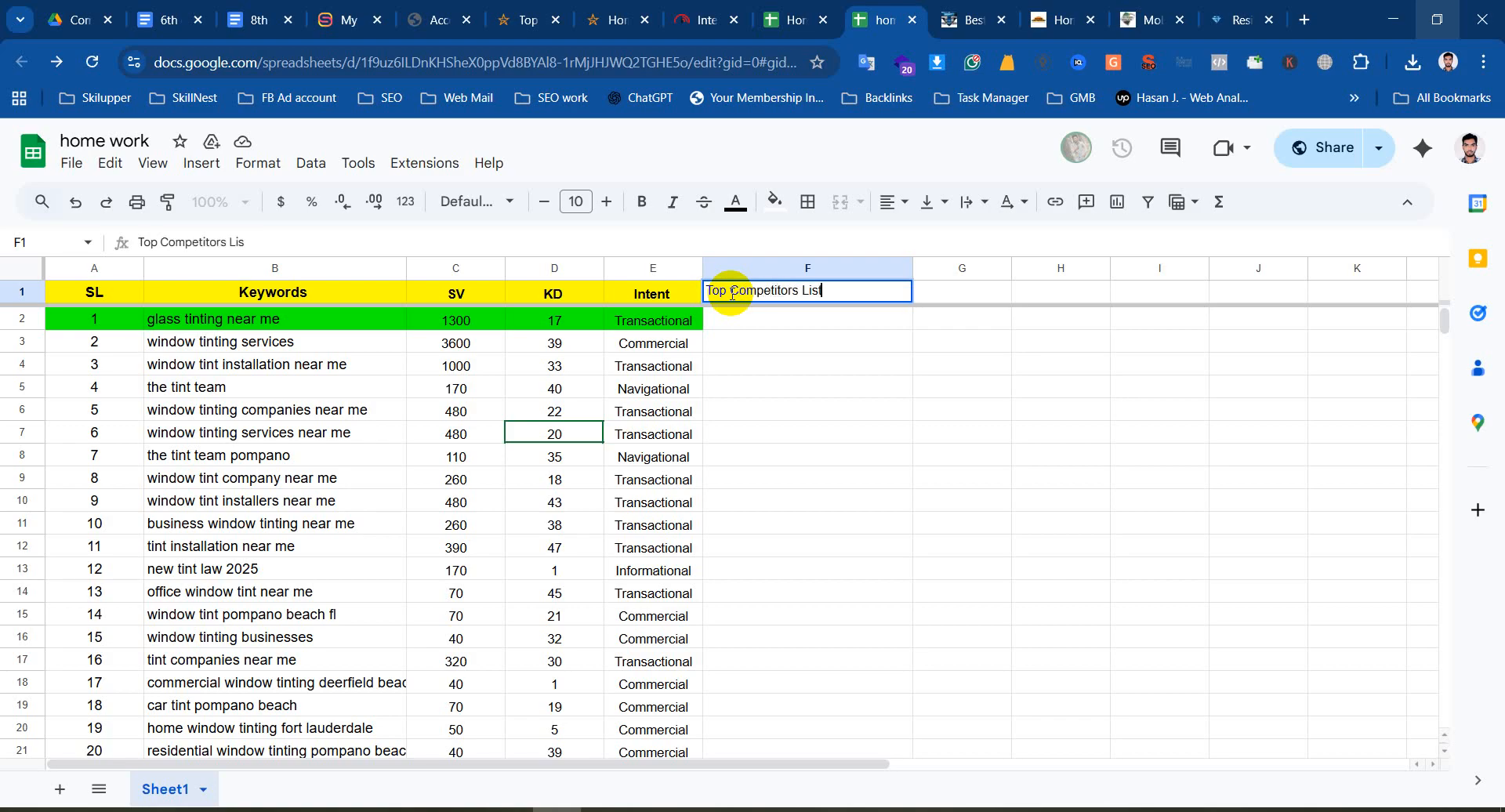
{"action": "type", "text": "Top Competitors List"}
{"action": "left_click", "coordinate": [953, 296]}
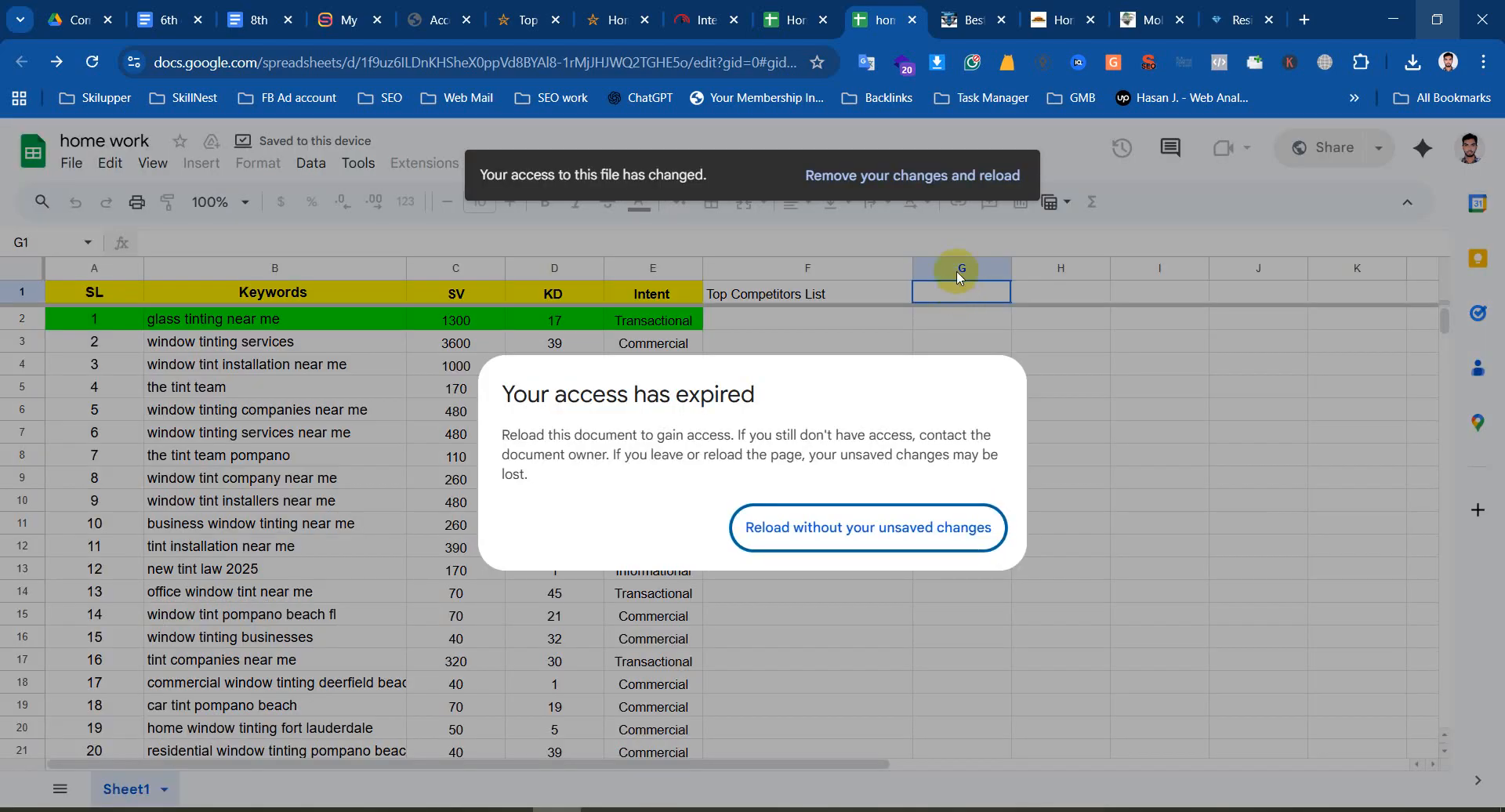
{"action": "left_click", "coordinate": [411, 366]}
{"action": "left_click", "coordinate": [829, 519]}
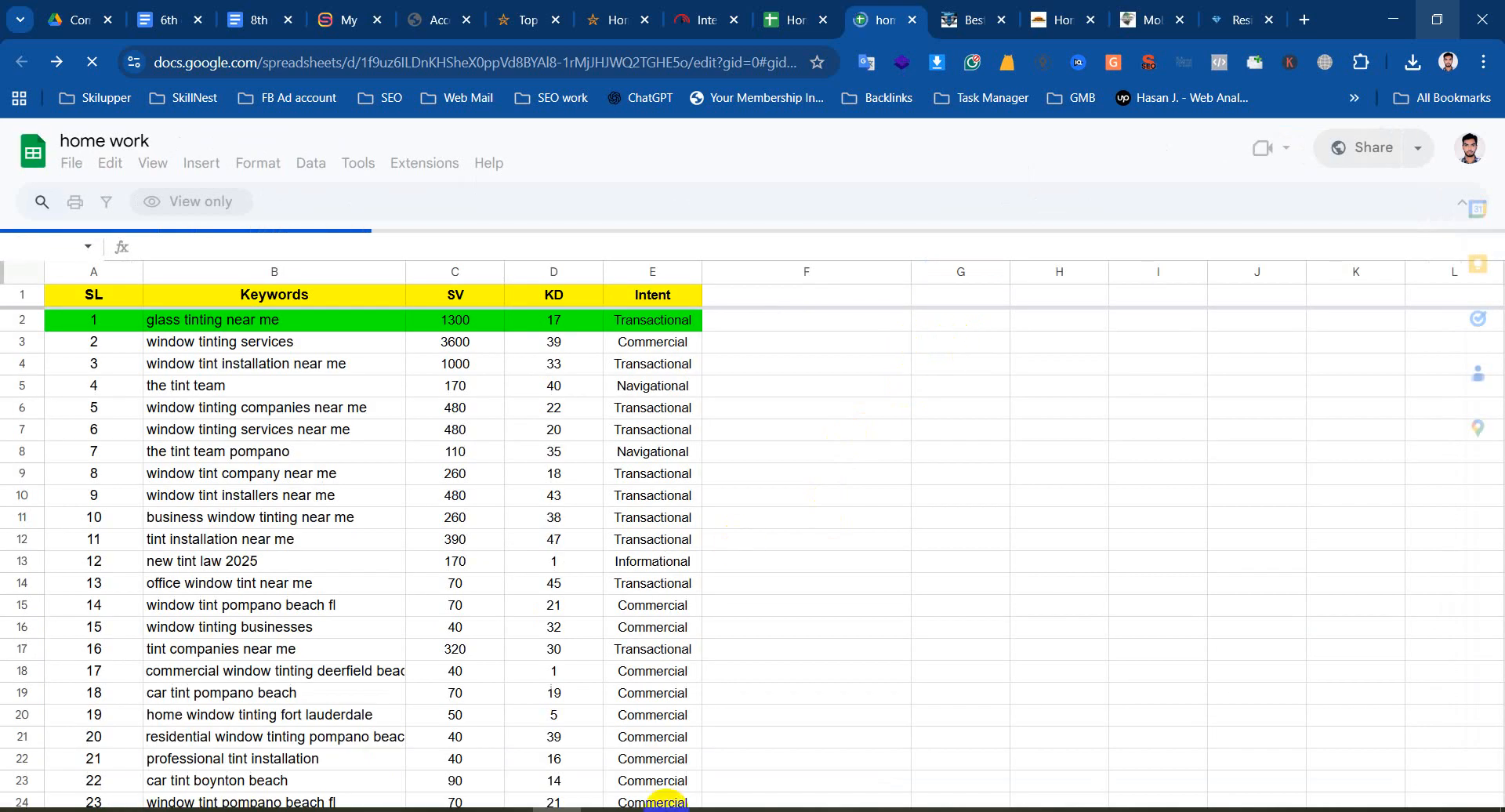
Copy the home work sheet's address, open it in a new tab of the Meet browser window, and dismiss the pop-up and Workspace banner
{"action": "mouse_move", "coordinate": [654, 811]}
{"action": "left_click", "coordinate": [566, 737]}
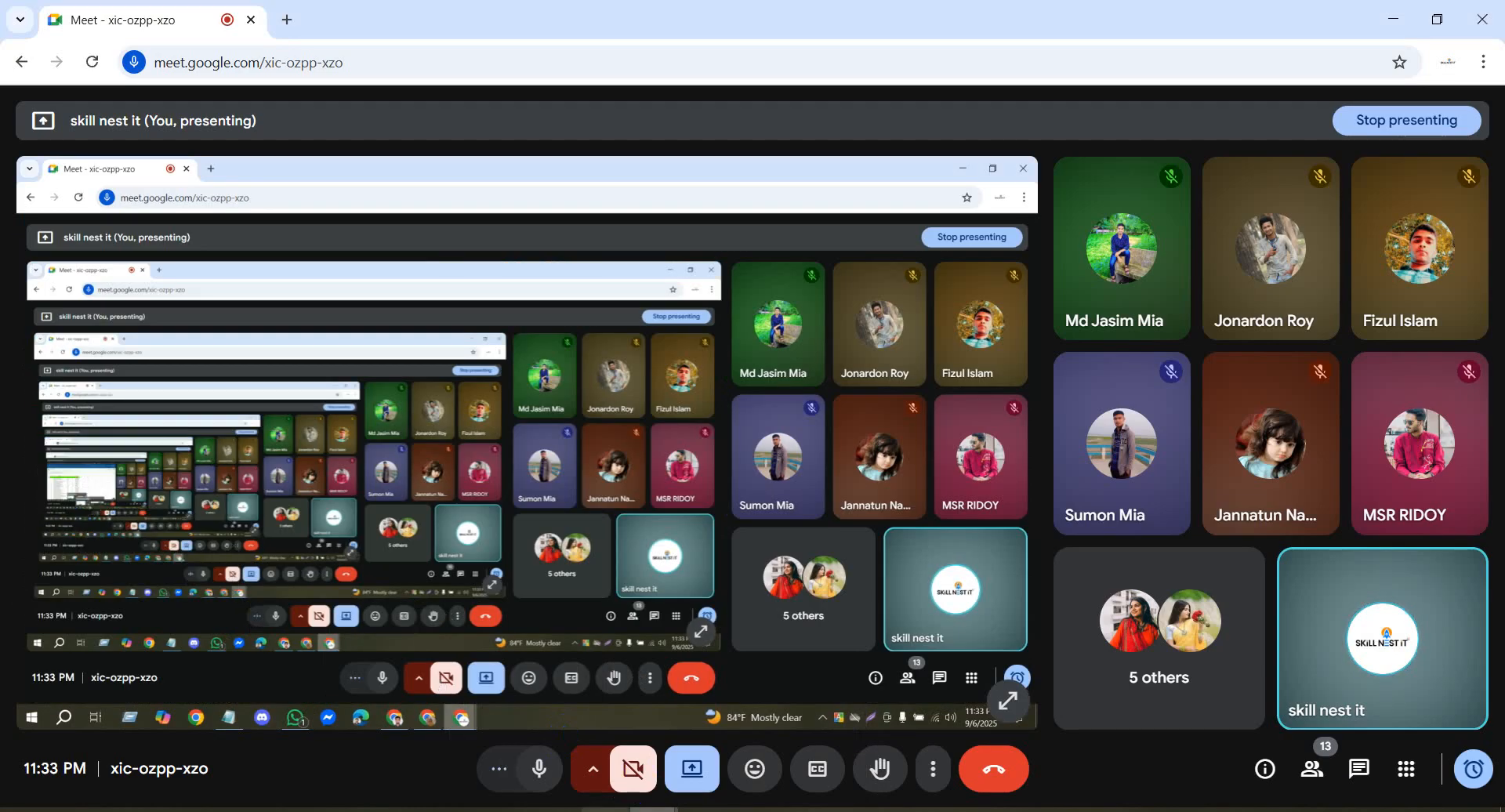
{"action": "left_click", "coordinate": [605, 811]}
{"action": "left_click", "coordinate": [557, 811]}
{"action": "left_click", "coordinate": [573, 52]}
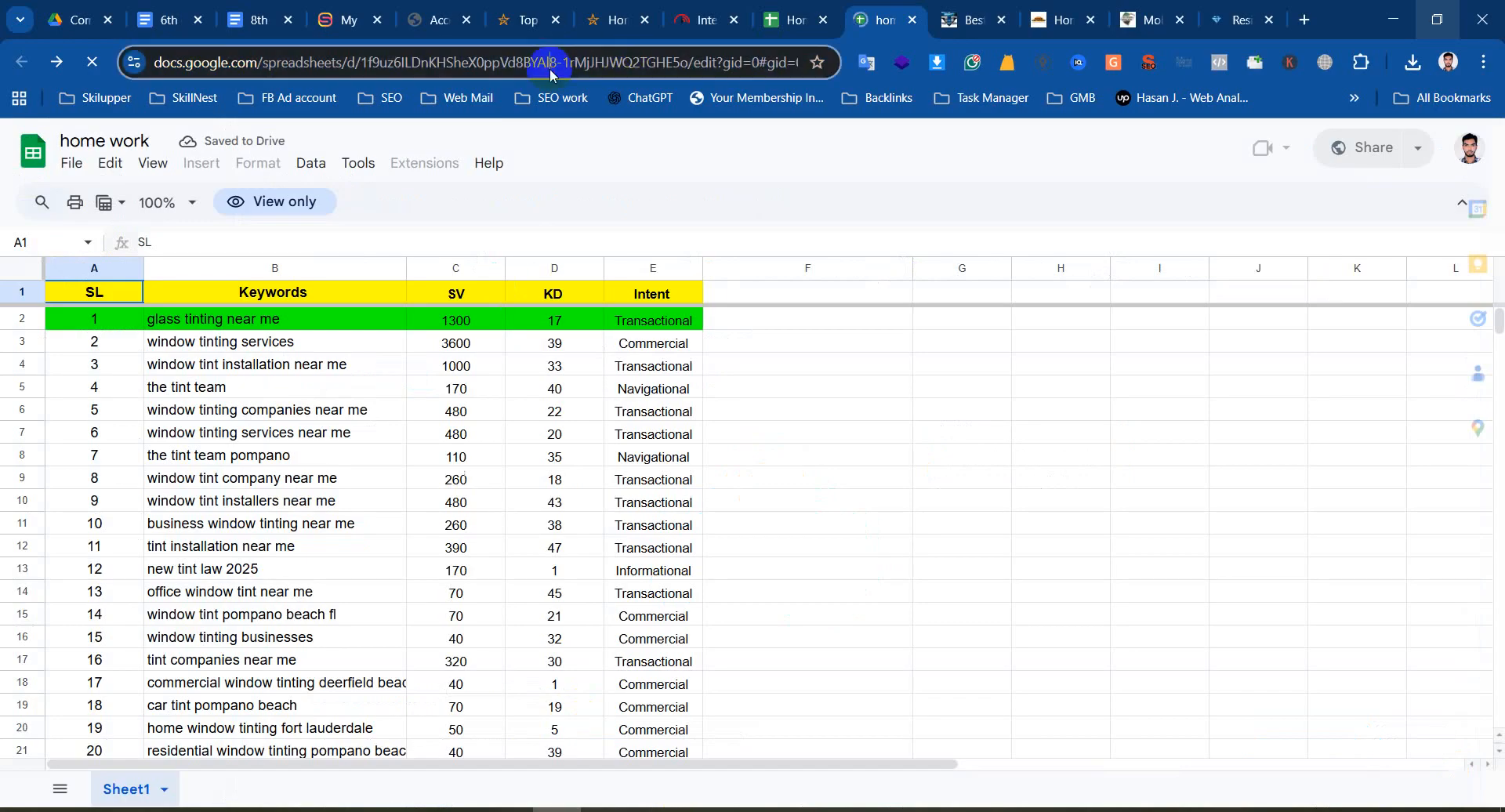
{"action": "mouse_move", "coordinate": [654, 809]}
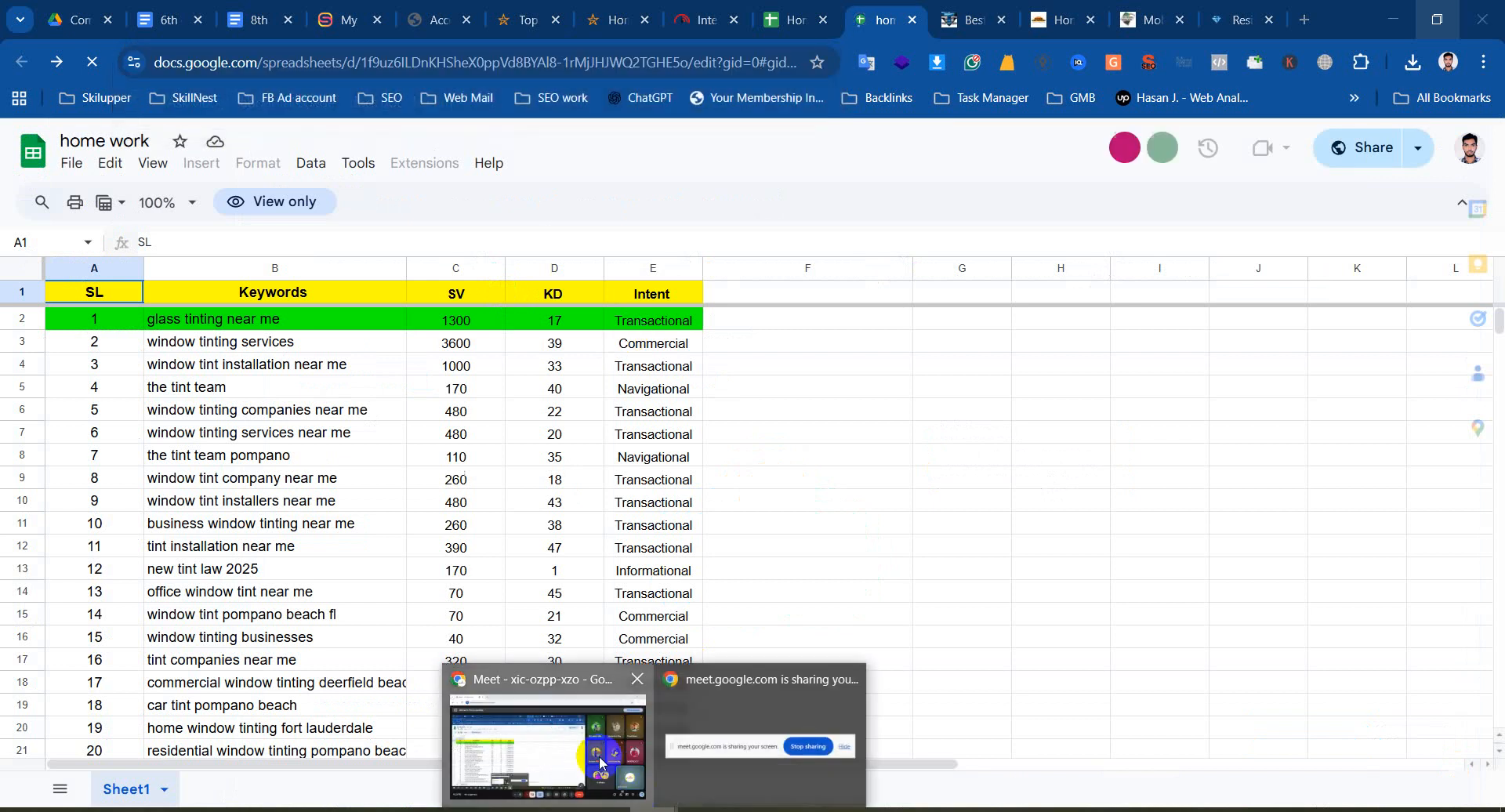
{"action": "left_click", "coordinate": [599, 755]}
{"action": "left_click", "coordinate": [289, 18]}
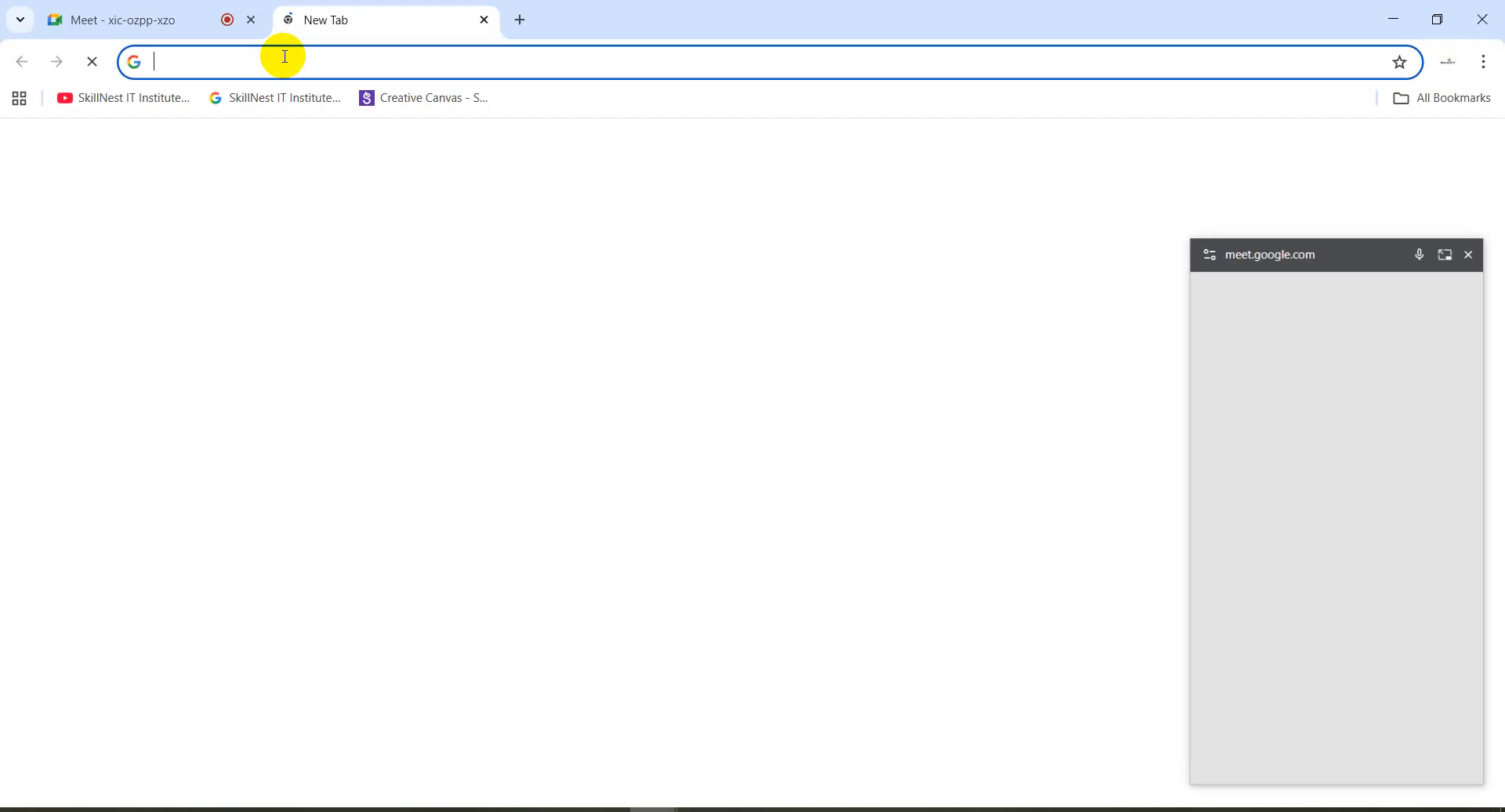
{"action": "left_click", "coordinate": [285, 60]}
{"action": "key", "text": "ctrl+v"}
{"action": "key", "text": "Return"}
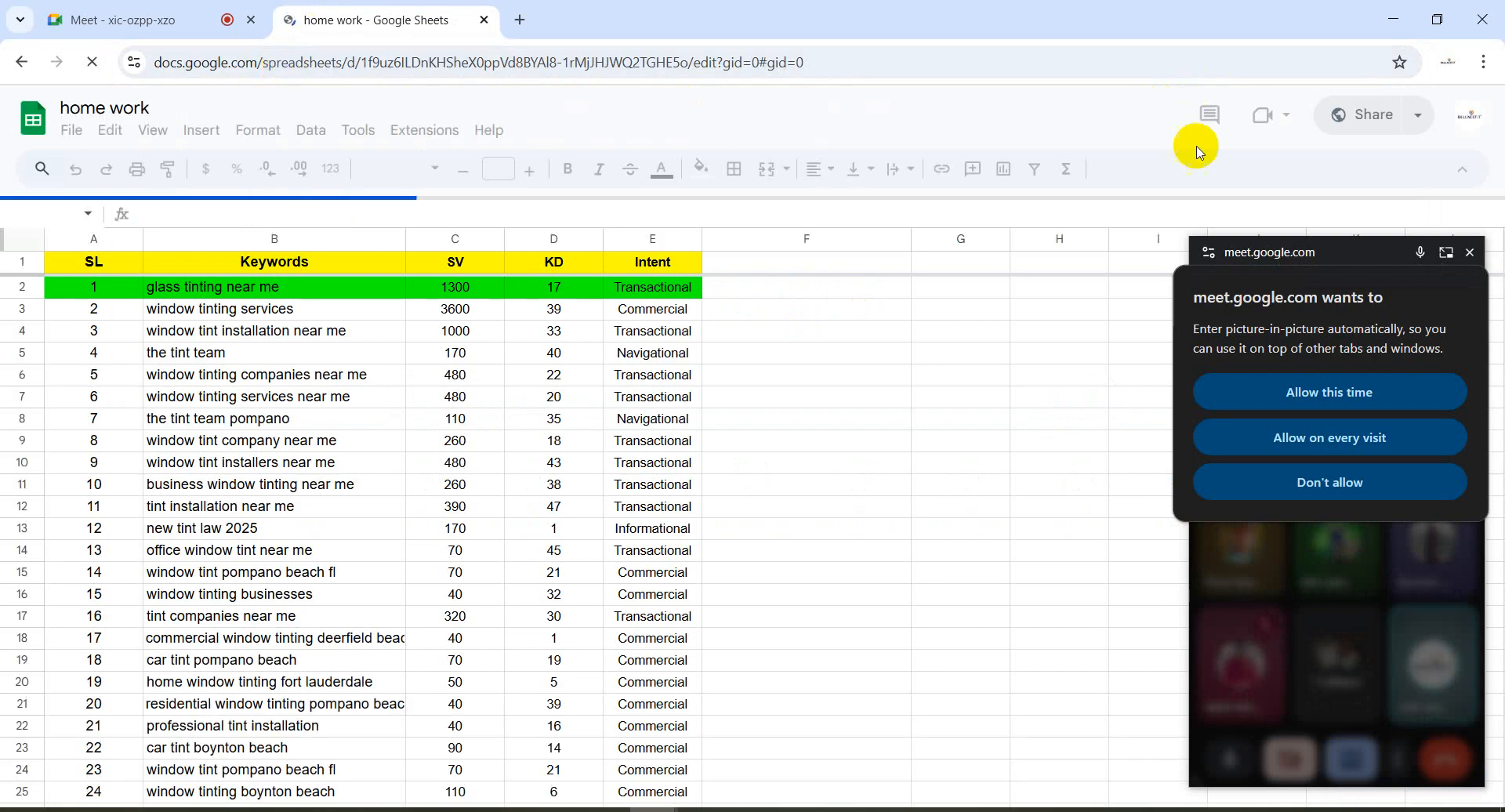
{"action": "left_click", "coordinate": [1472, 252]}
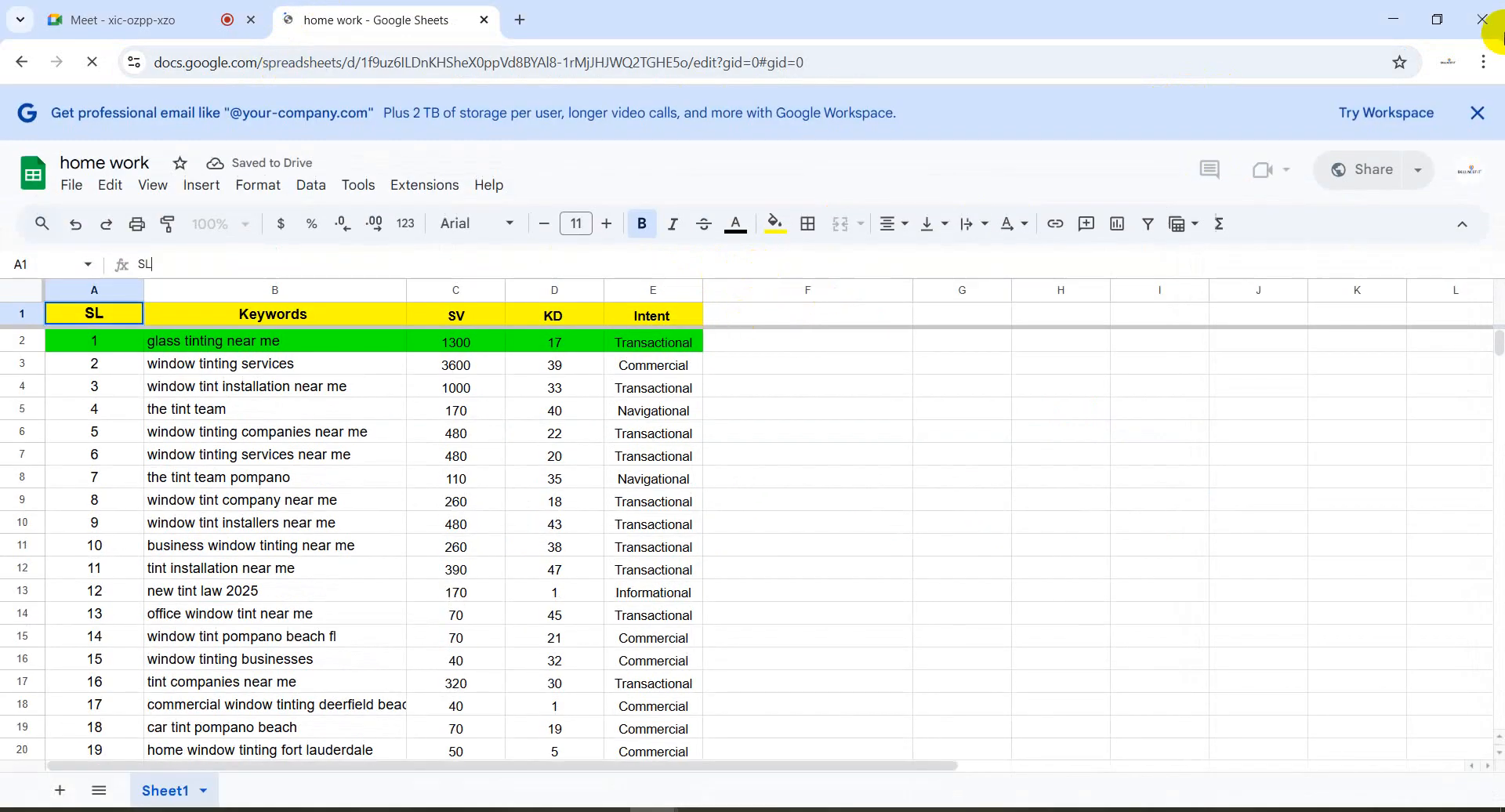
{"action": "left_click", "coordinate": [1485, 100]}
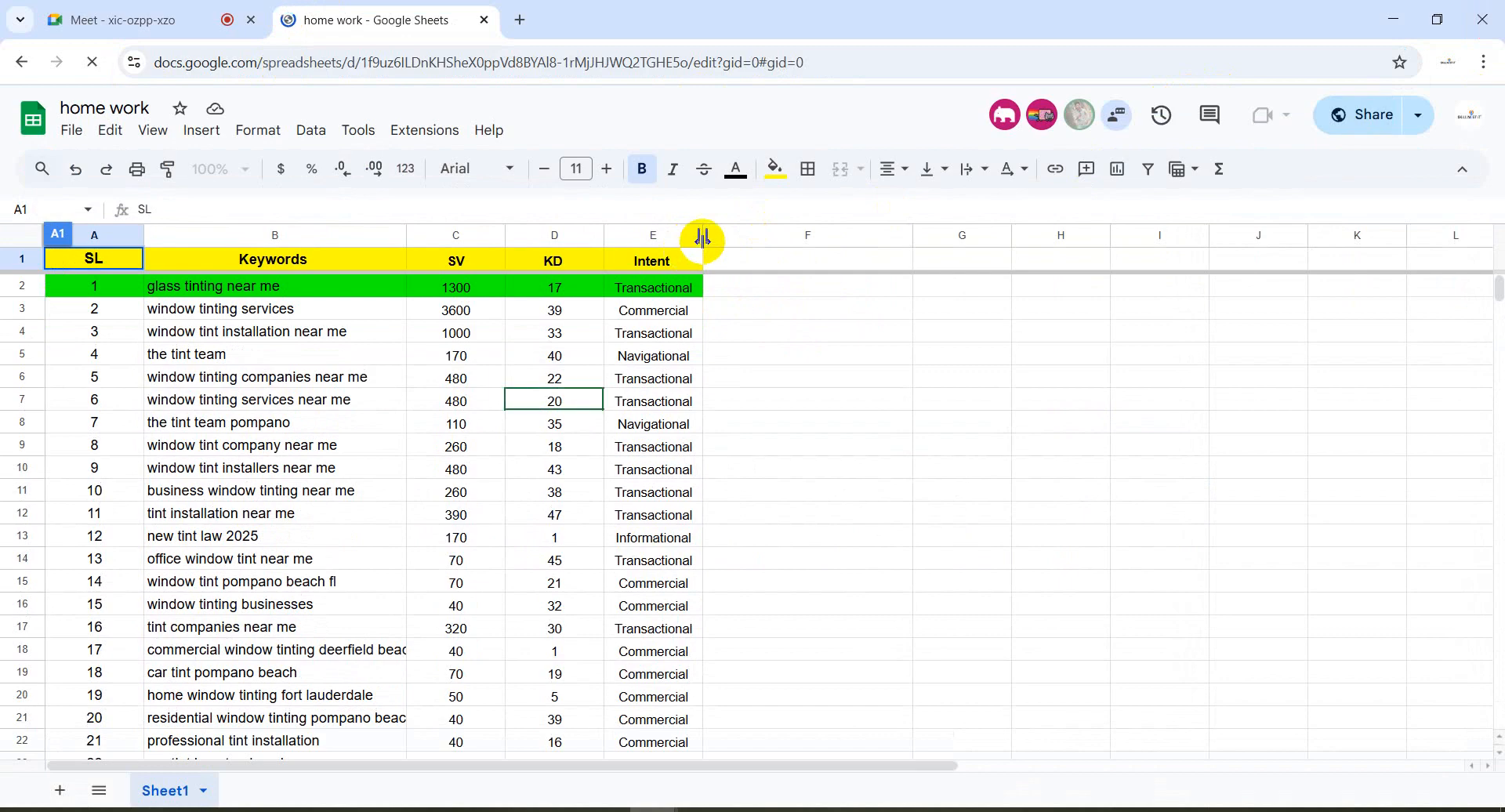
Extend the formatted "Intent" header from cell E1 across F1 and G1
{"action": "left_click", "coordinate": [683, 261]}
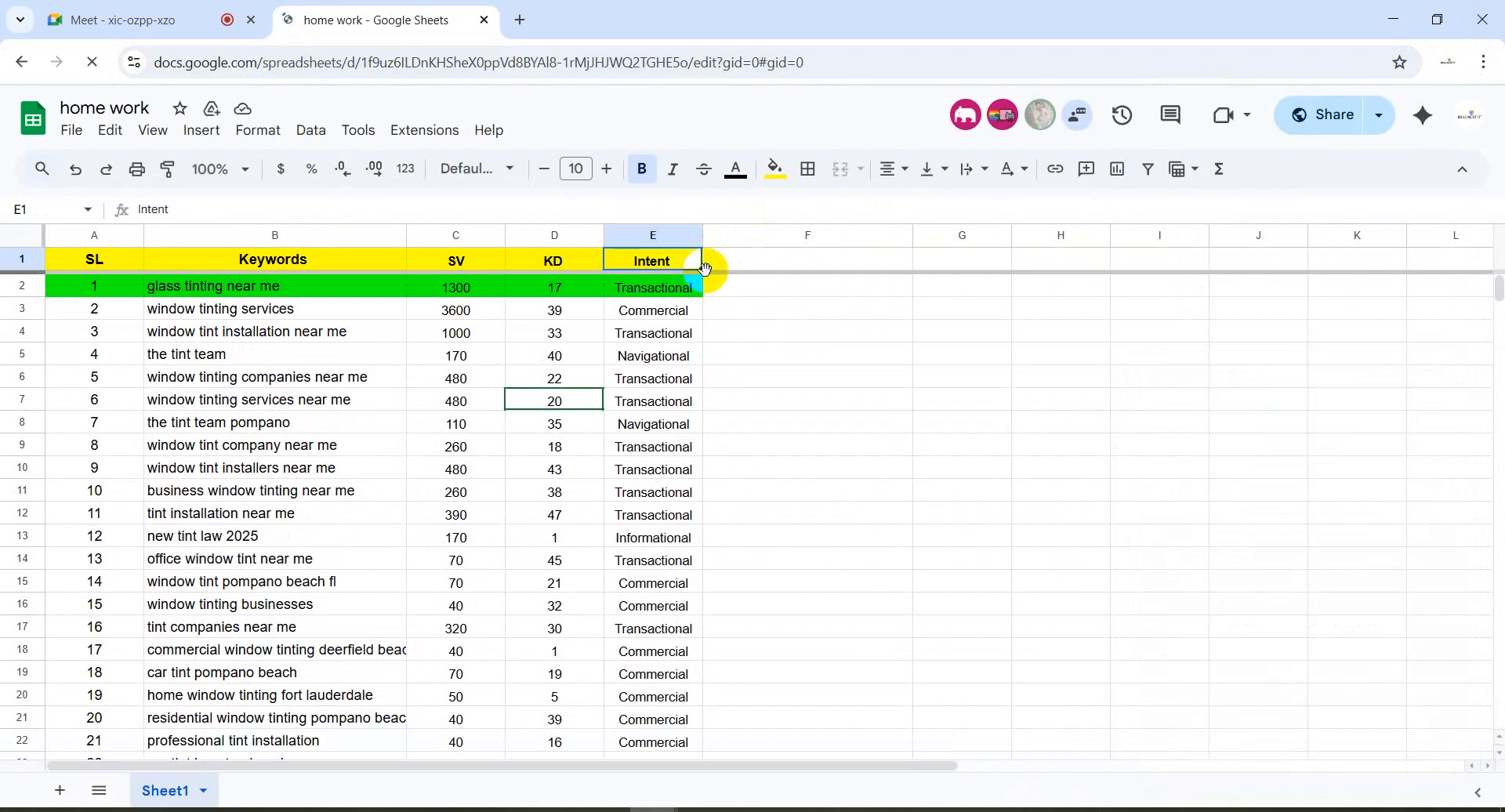
{"action": "mouse_move", "coordinate": [704, 271]}
{"action": "left_mouse_down"}
{"action": "mouse_move", "coordinate": [731, 263]}
{"action": "mouse_move", "coordinate": [698, 261]}
{"action": "left_mouse_up"}
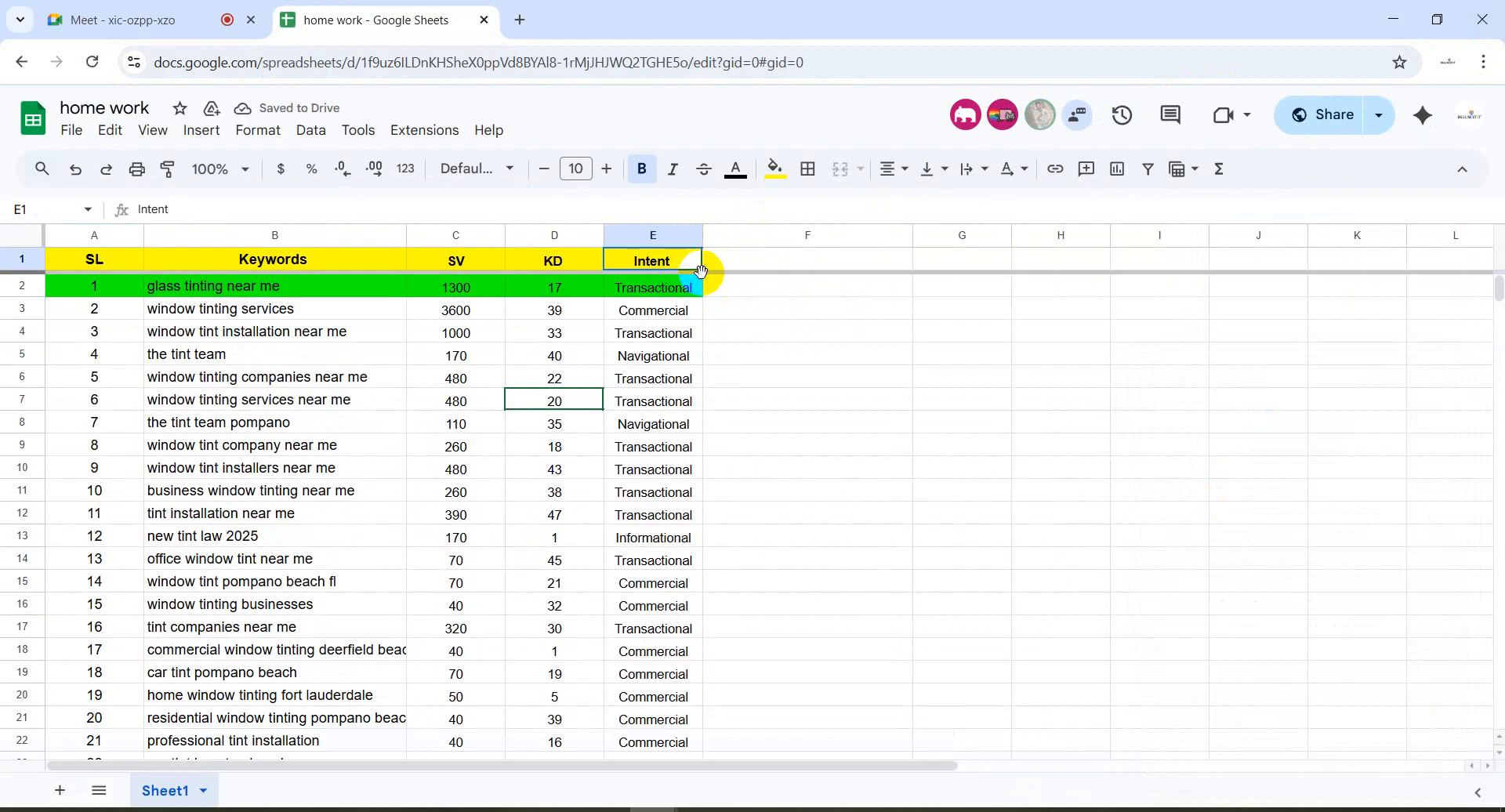
{"action": "left_click_drag", "start_coordinate": [703, 268], "coordinate": [808, 259]}
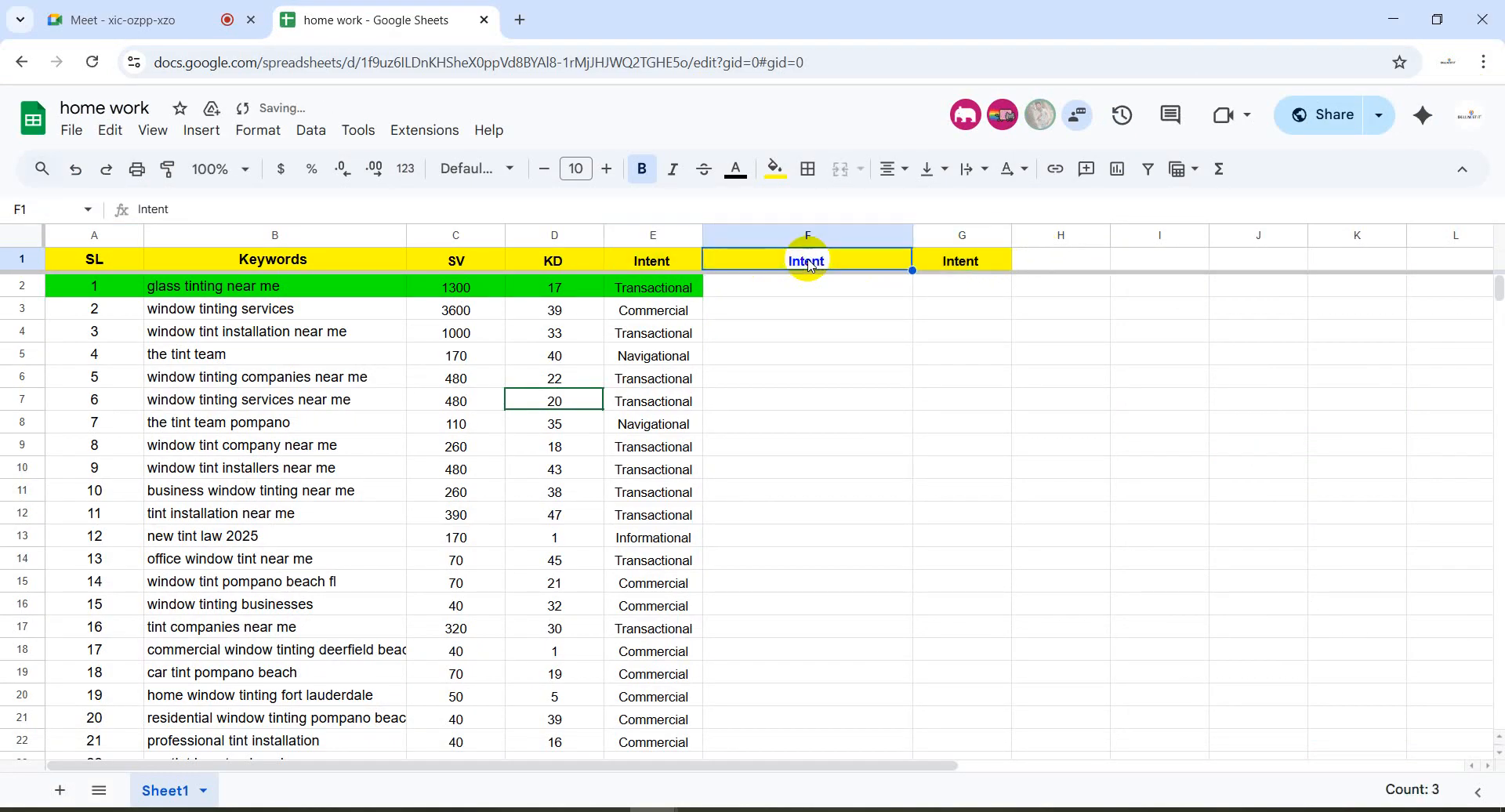
Rename the headers in F1 to "Top Competitors List" and G1 to "Keywords Gap", and widen column G to fit
{"action": "double_click", "coordinate": [808, 260]}
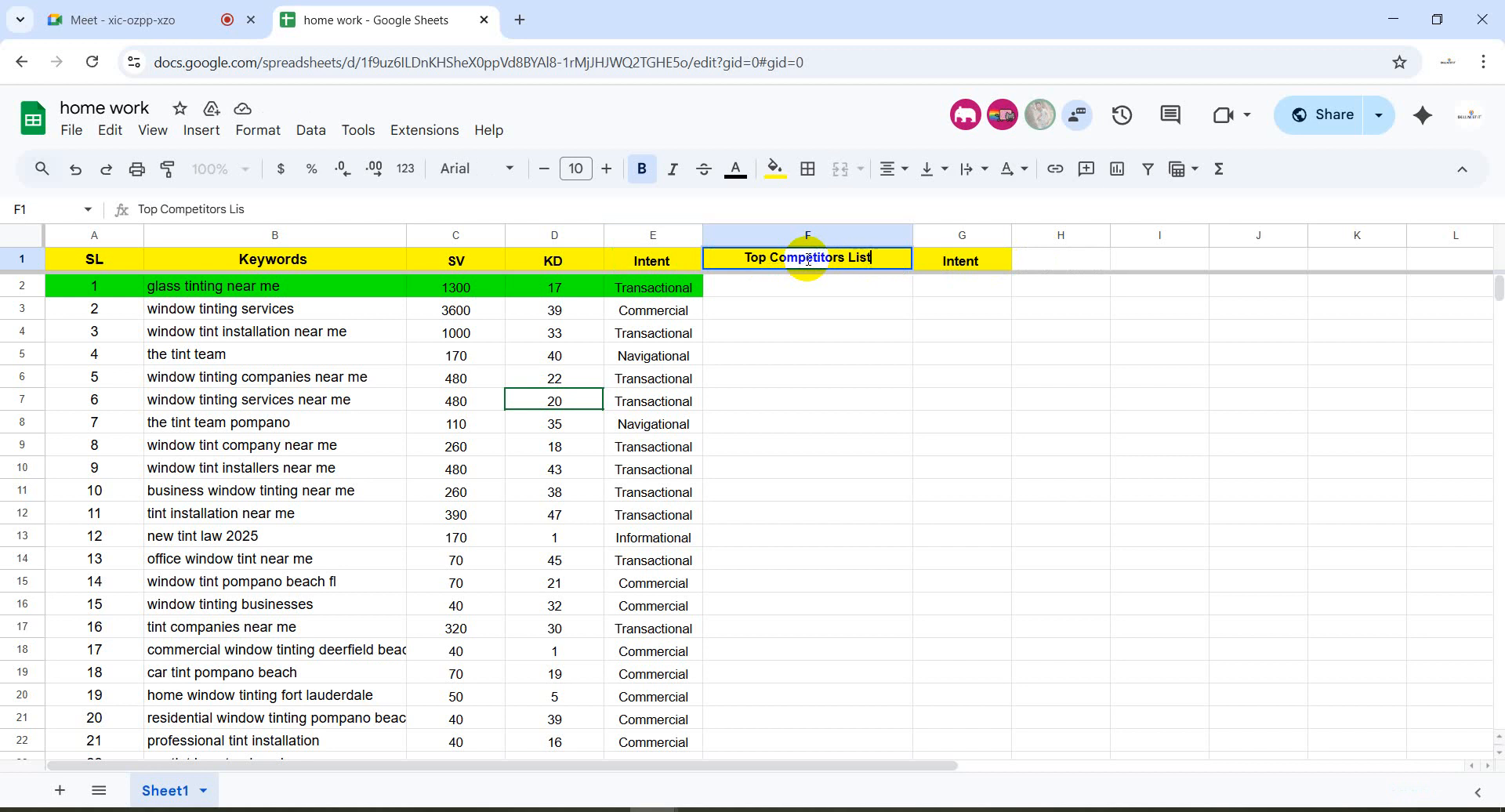
{"action": "double_click", "coordinate": [961, 259]}
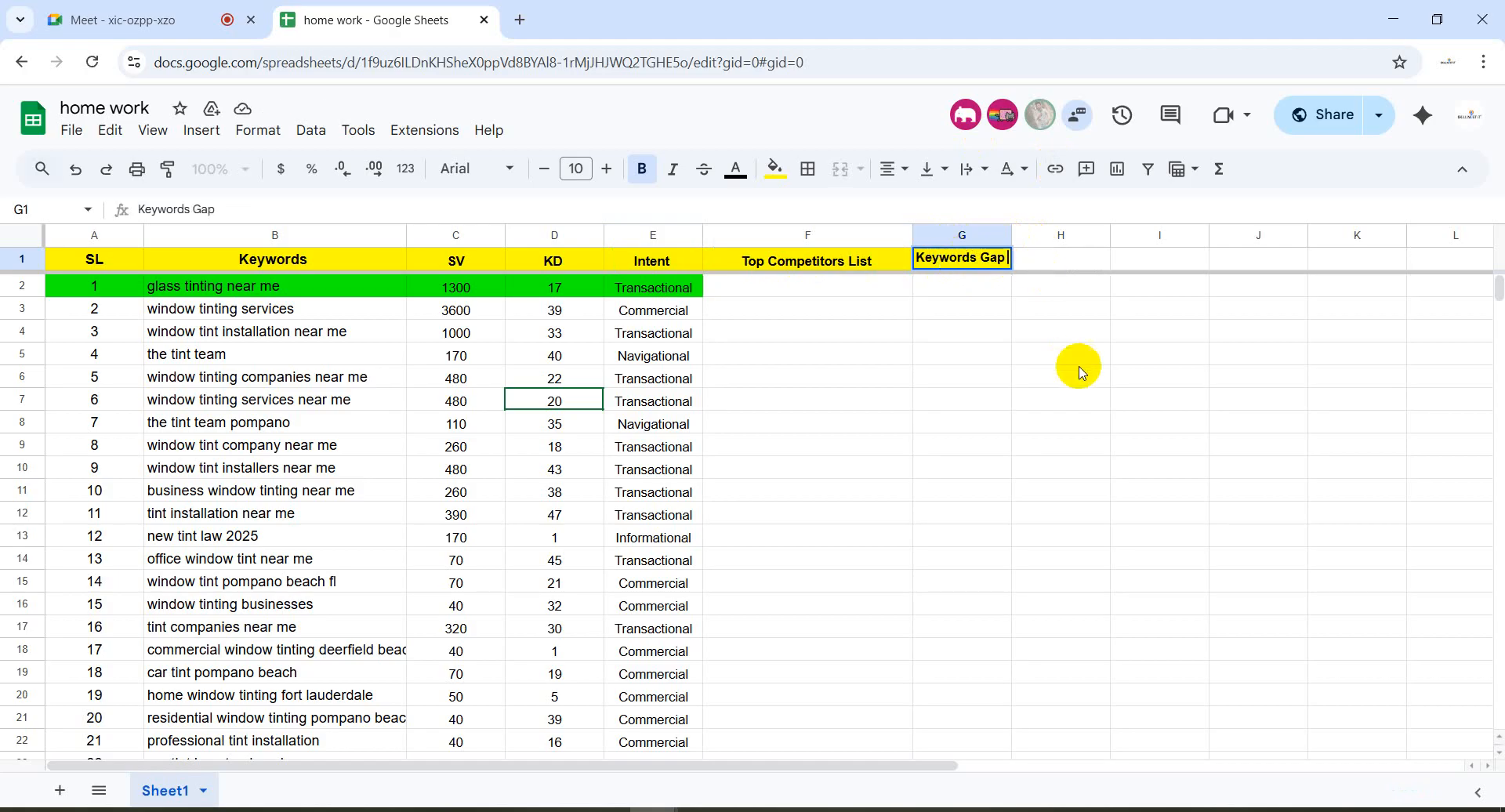
{"action": "left_click", "coordinate": [866, 421]}
{"action": "left_click_drag", "start_coordinate": [1010, 235], "coordinate": [1105, 234]}
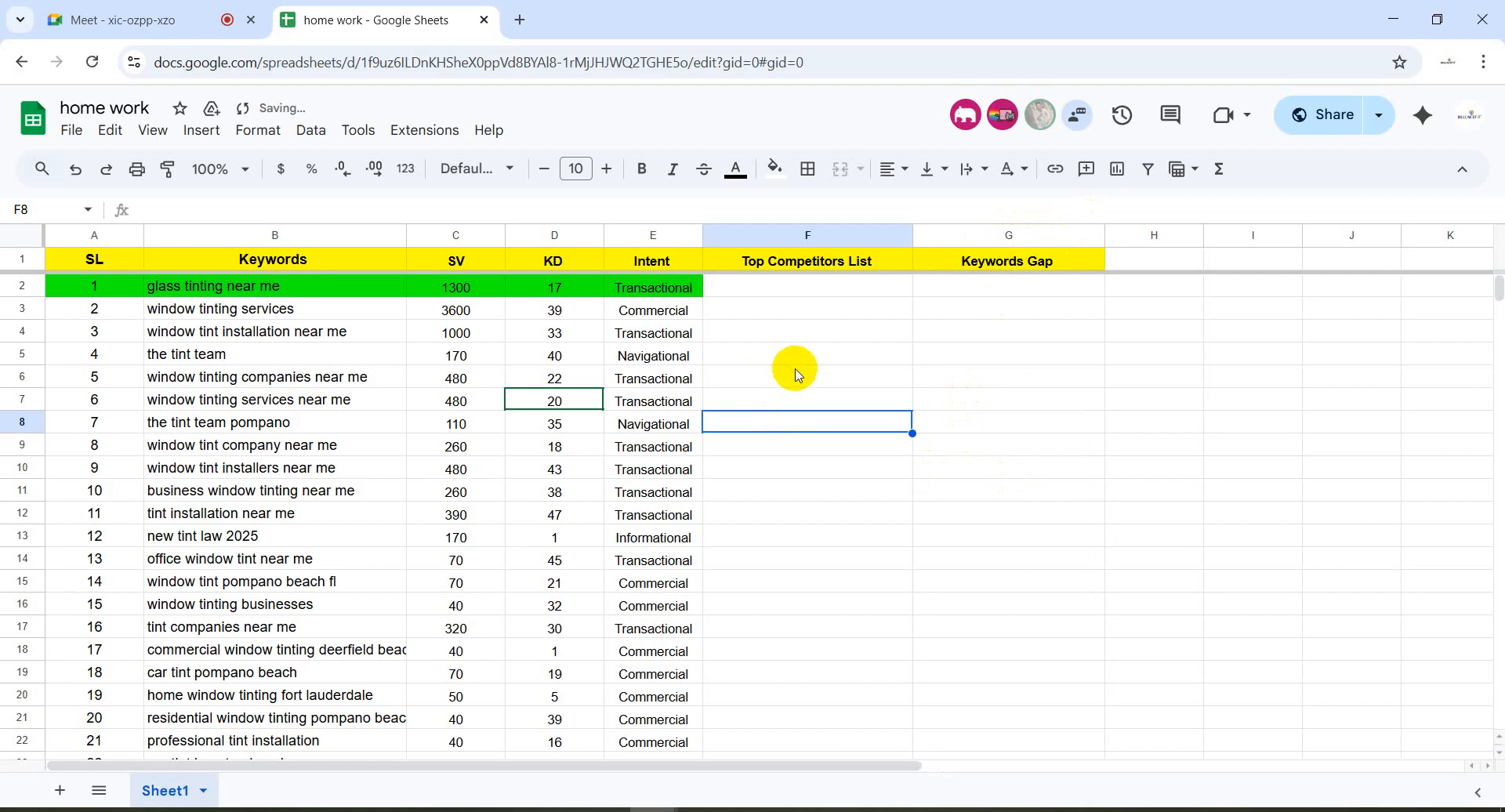
{"action": "scroll", "coordinate": [416, 462], "scroll_direction": "down", "scroll_amount": 5}
{"action": "scroll", "coordinate": [435, 482], "scroll_direction": "up", "scroll_amount": 4}
{"action": "scroll", "coordinate": [439, 489], "scroll_direction": "up", "scroll_amount": 2}
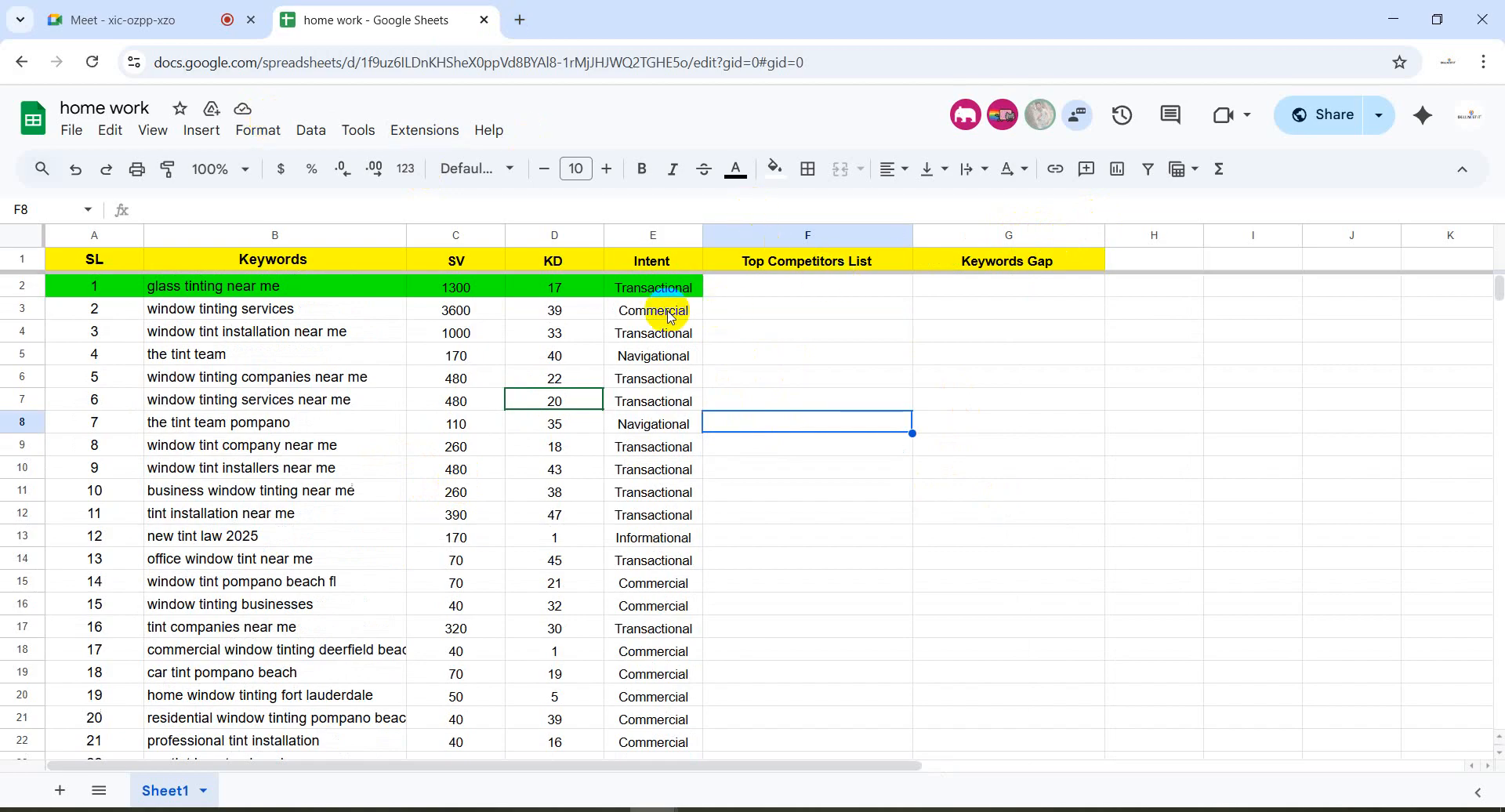
{"action": "left_click", "coordinate": [312, 312]}
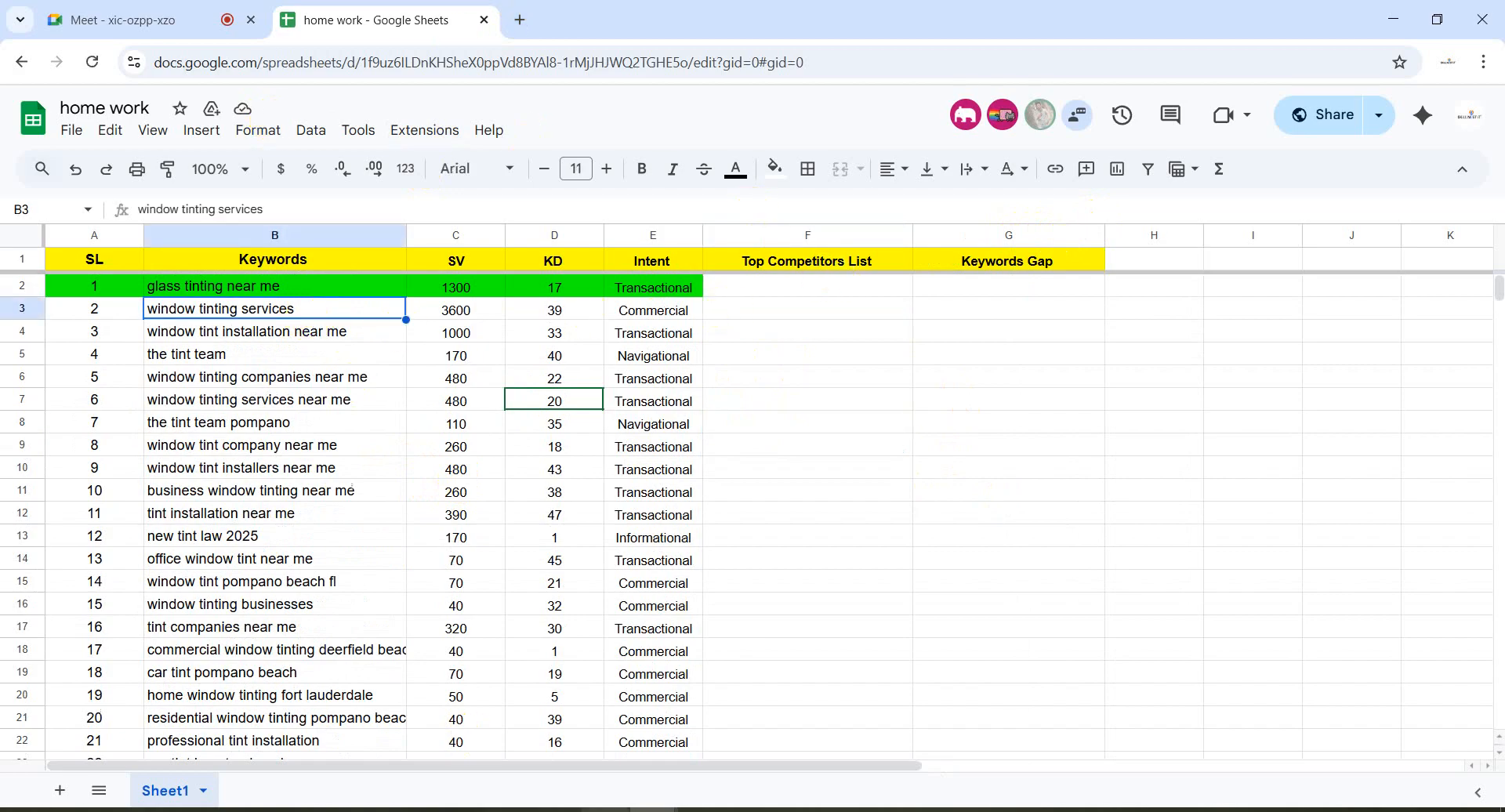
Switch to Semrush and run a Keyword Overview search for "glass tinting near me" in the US, using the clipboard history entry
{"action": "left_click", "coordinate": [614, 810]}
{"action": "left_click", "coordinate": [132, 355]}
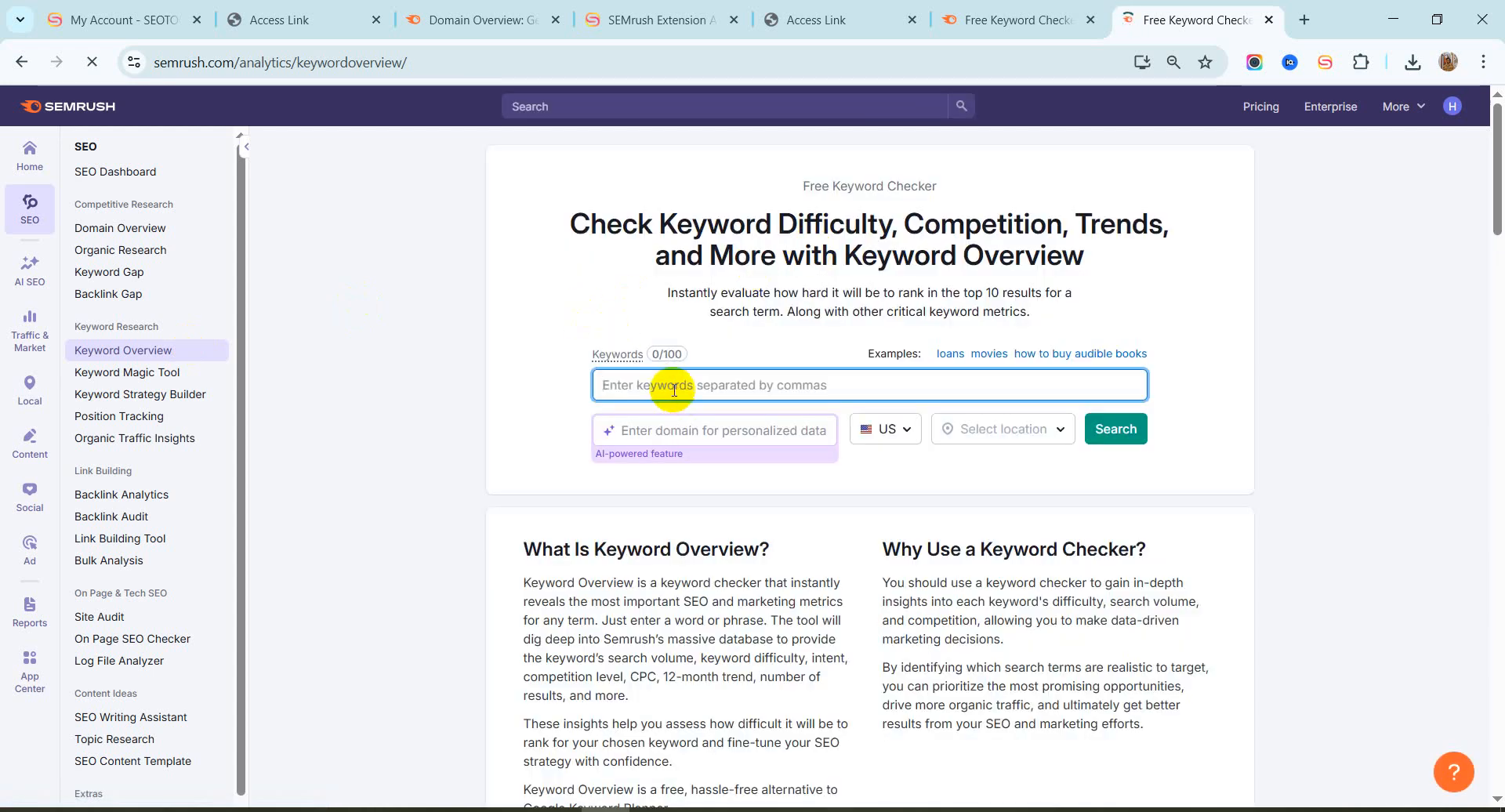
{"action": "key", "text": "super"}
{"action": "key", "text": "super+v"}
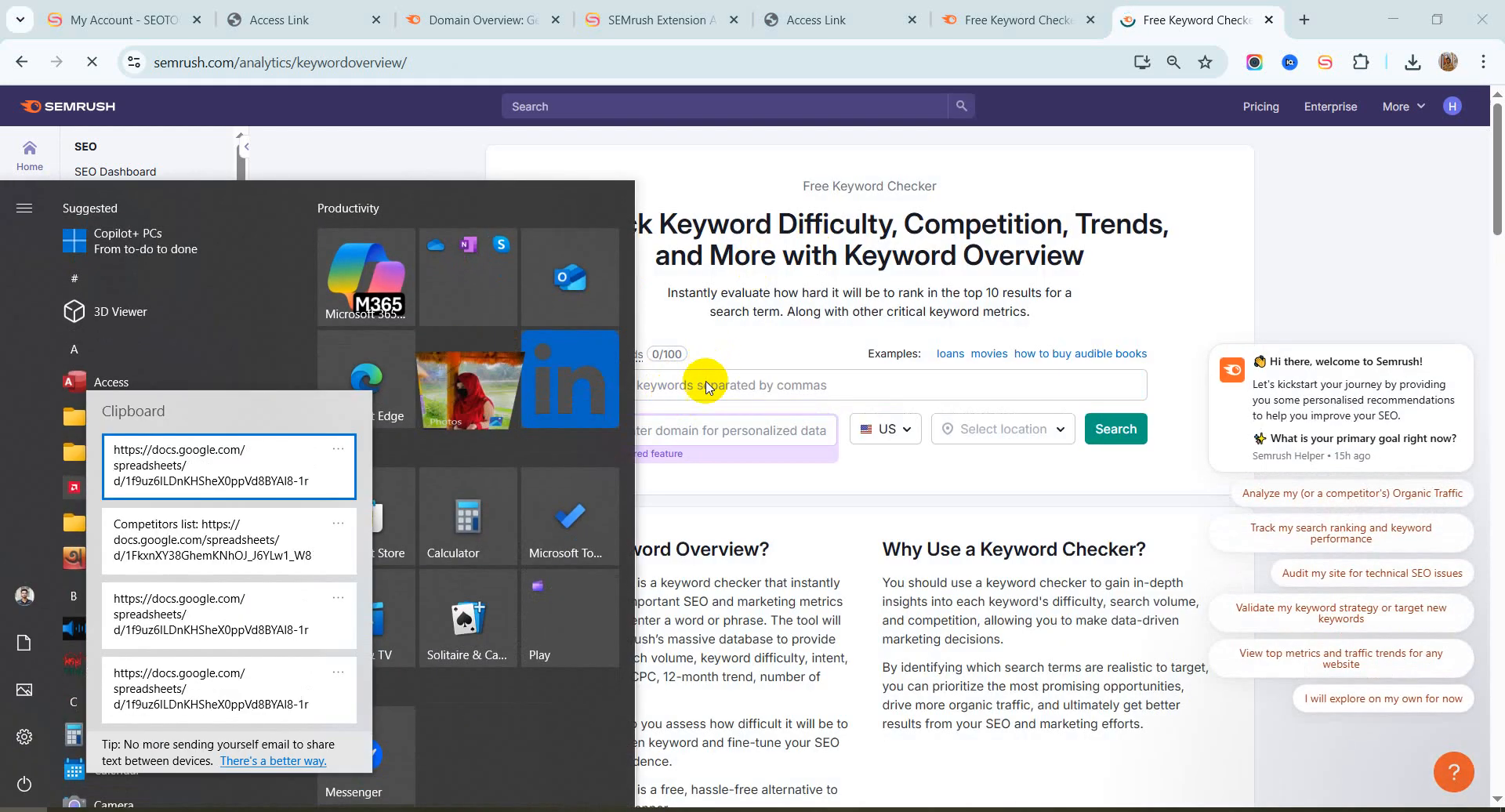
{"action": "left_click", "coordinate": [697, 384]}
{"action": "key", "text": "super+v"}
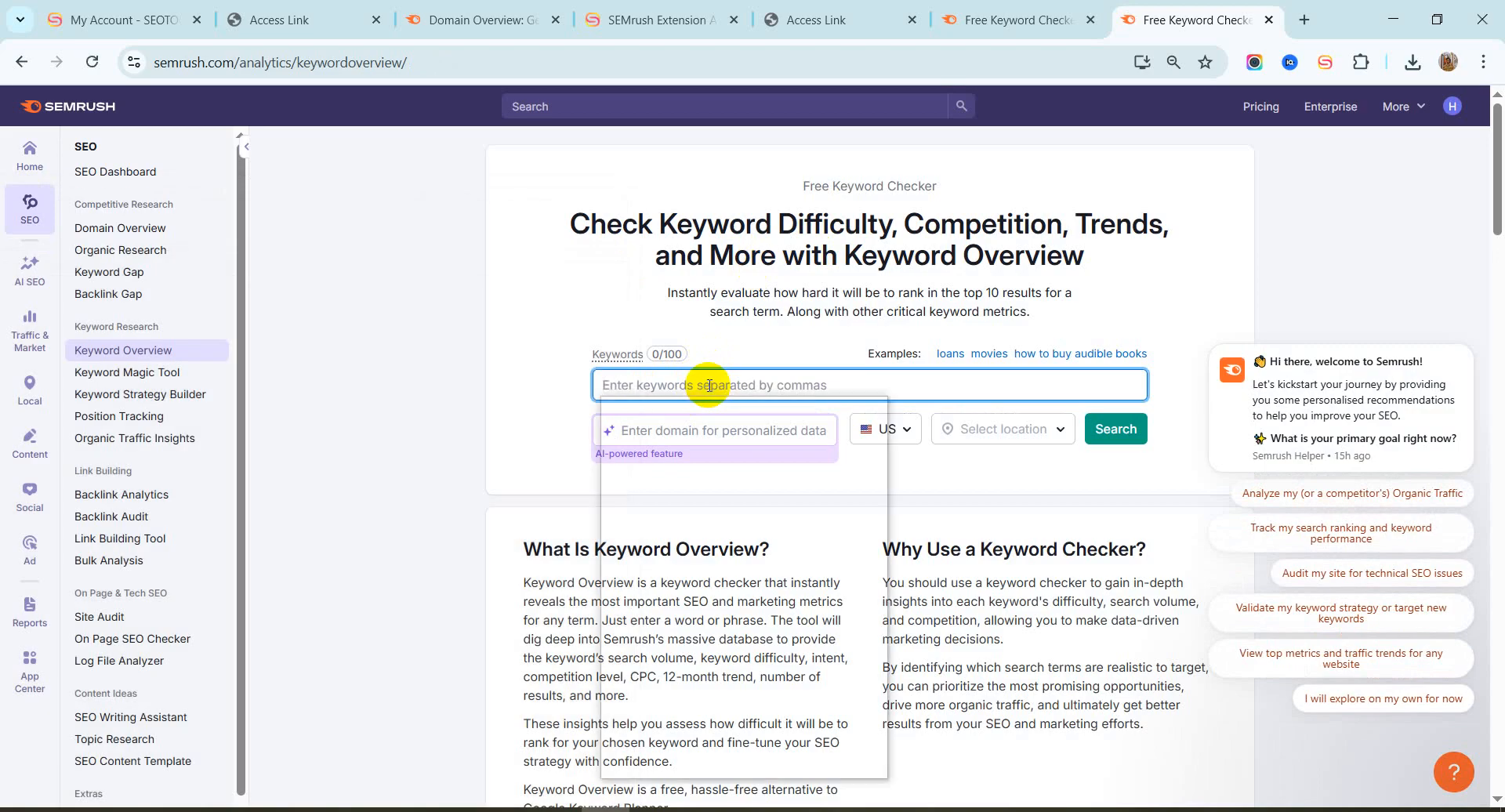
{"action": "scroll", "coordinate": [689, 595], "scroll_direction": "down", "scroll_amount": 3}
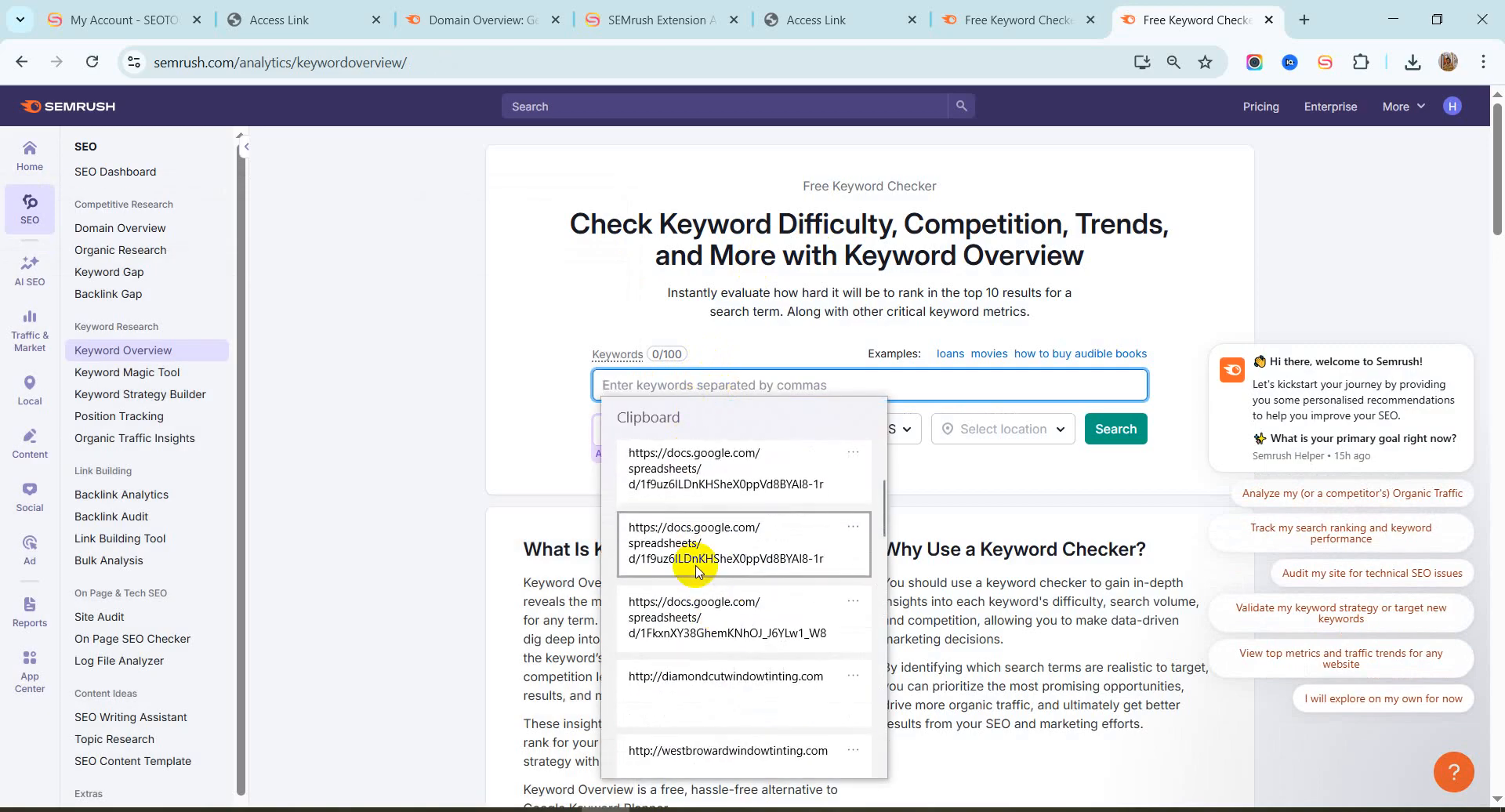
{"action": "scroll", "coordinate": [709, 627], "scroll_direction": "down", "scroll_amount": 10}
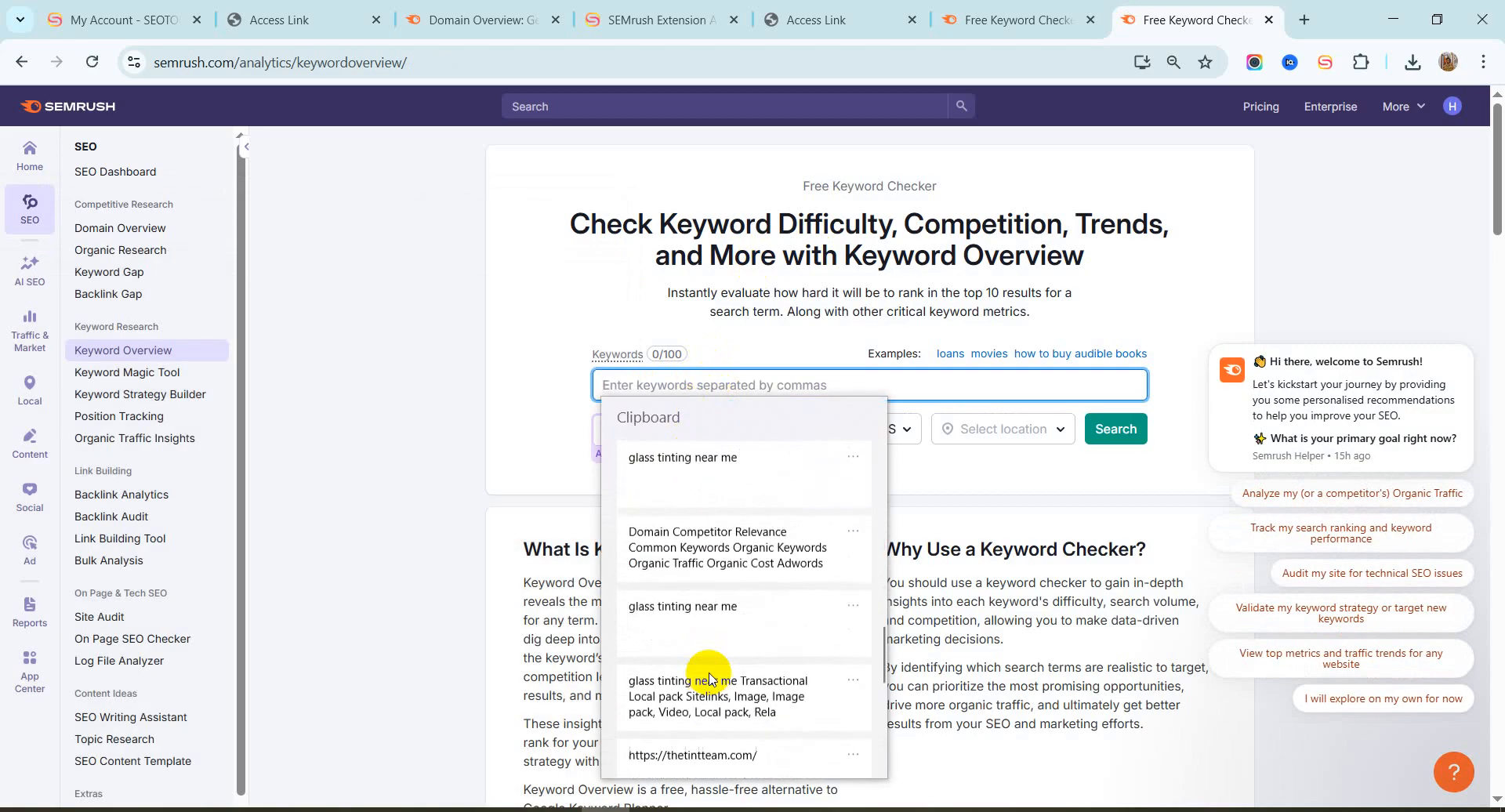
{"action": "scroll", "coordinate": [747, 484], "scroll_direction": "up", "scroll_amount": 2}
{"action": "left_click", "coordinate": [732, 470]}
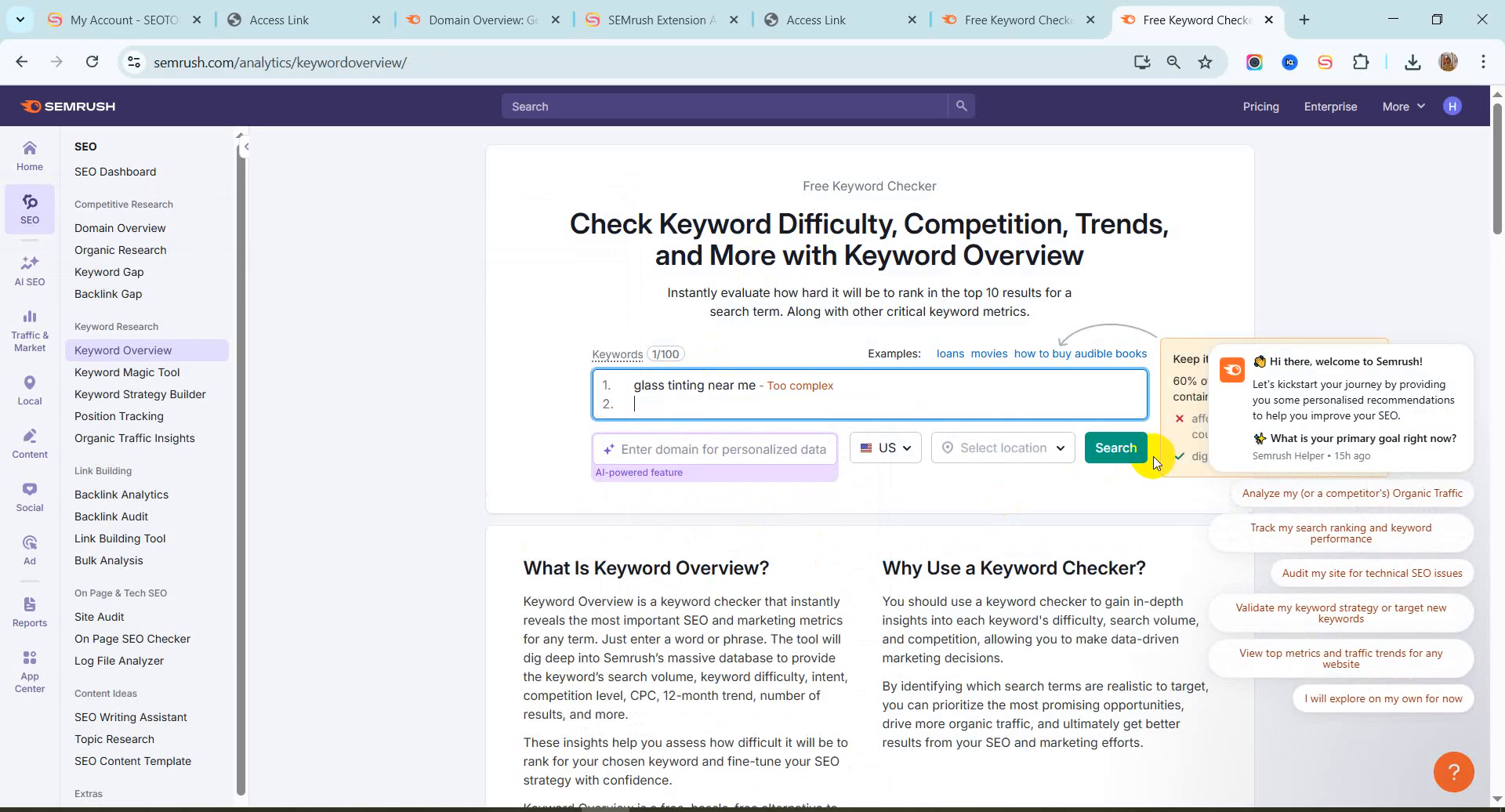
{"action": "left_click", "coordinate": [1116, 453]}
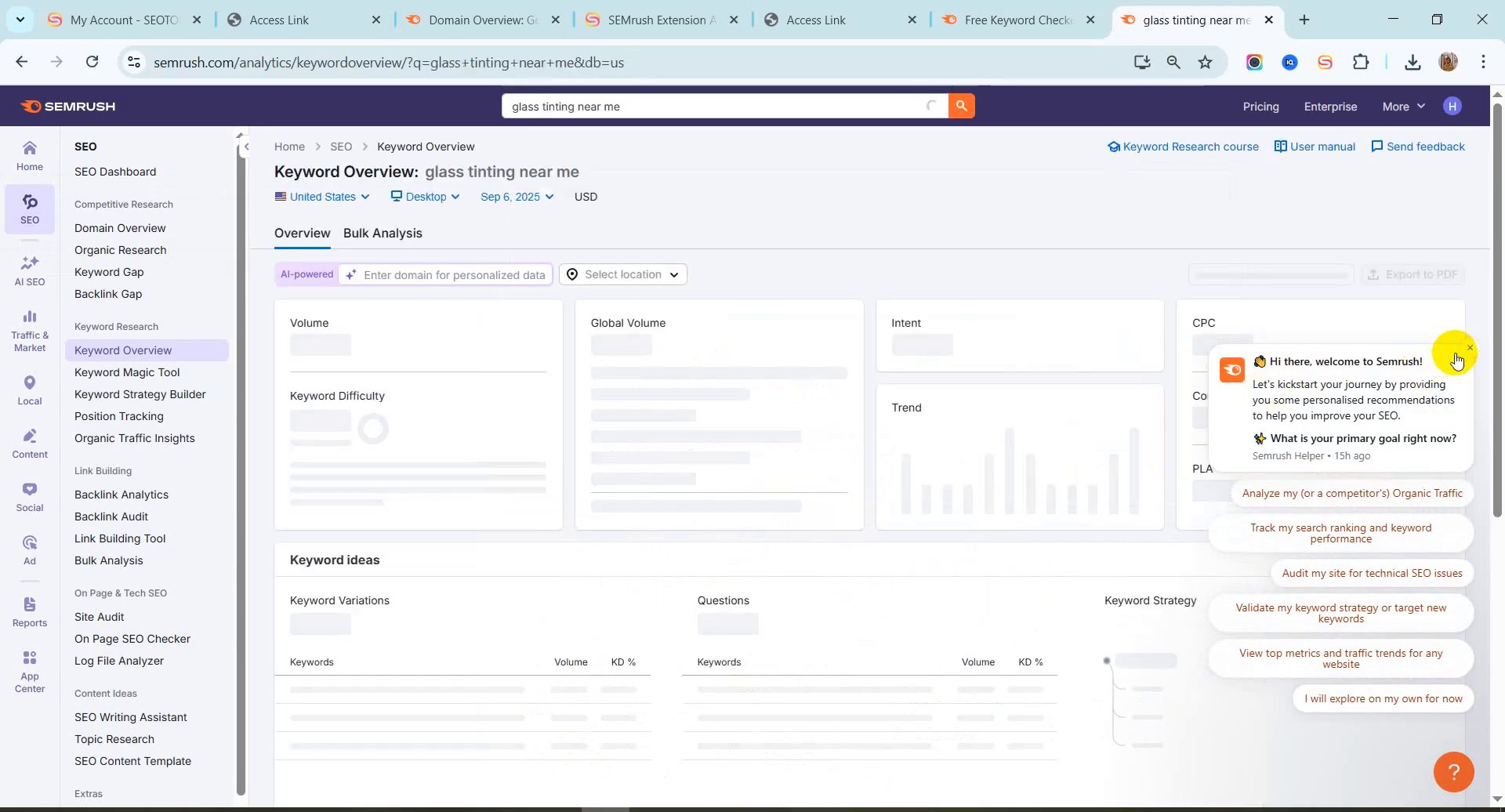
Dismiss the welcome pop-up and examine the keyword metrics, results count and top-ten SERP Analysis for "glass tinting near me"
{"action": "left_click", "coordinate": [1472, 350]}
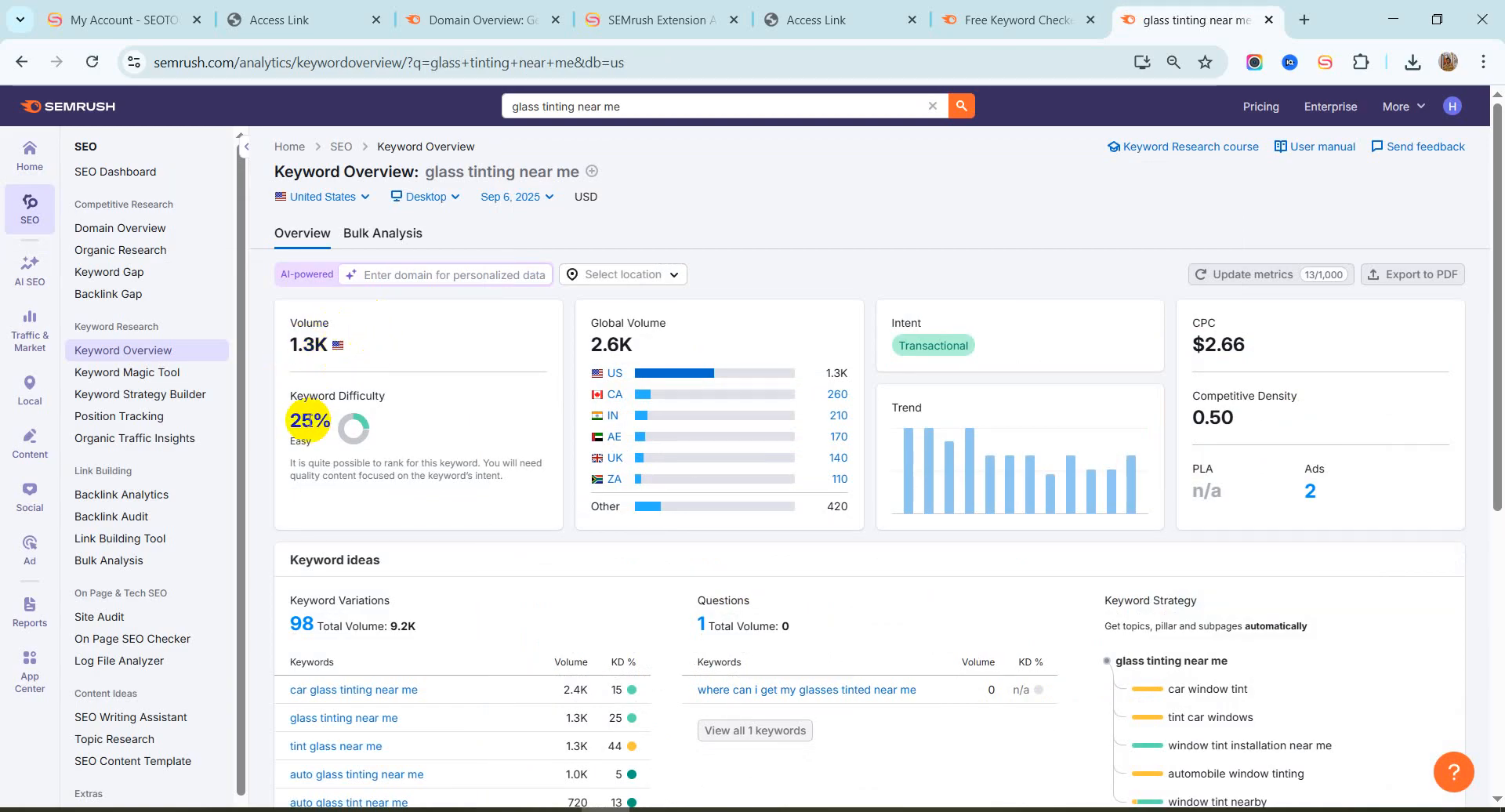
{"action": "scroll", "coordinate": [426, 450], "scroll_direction": "down", "scroll_amount": 5}
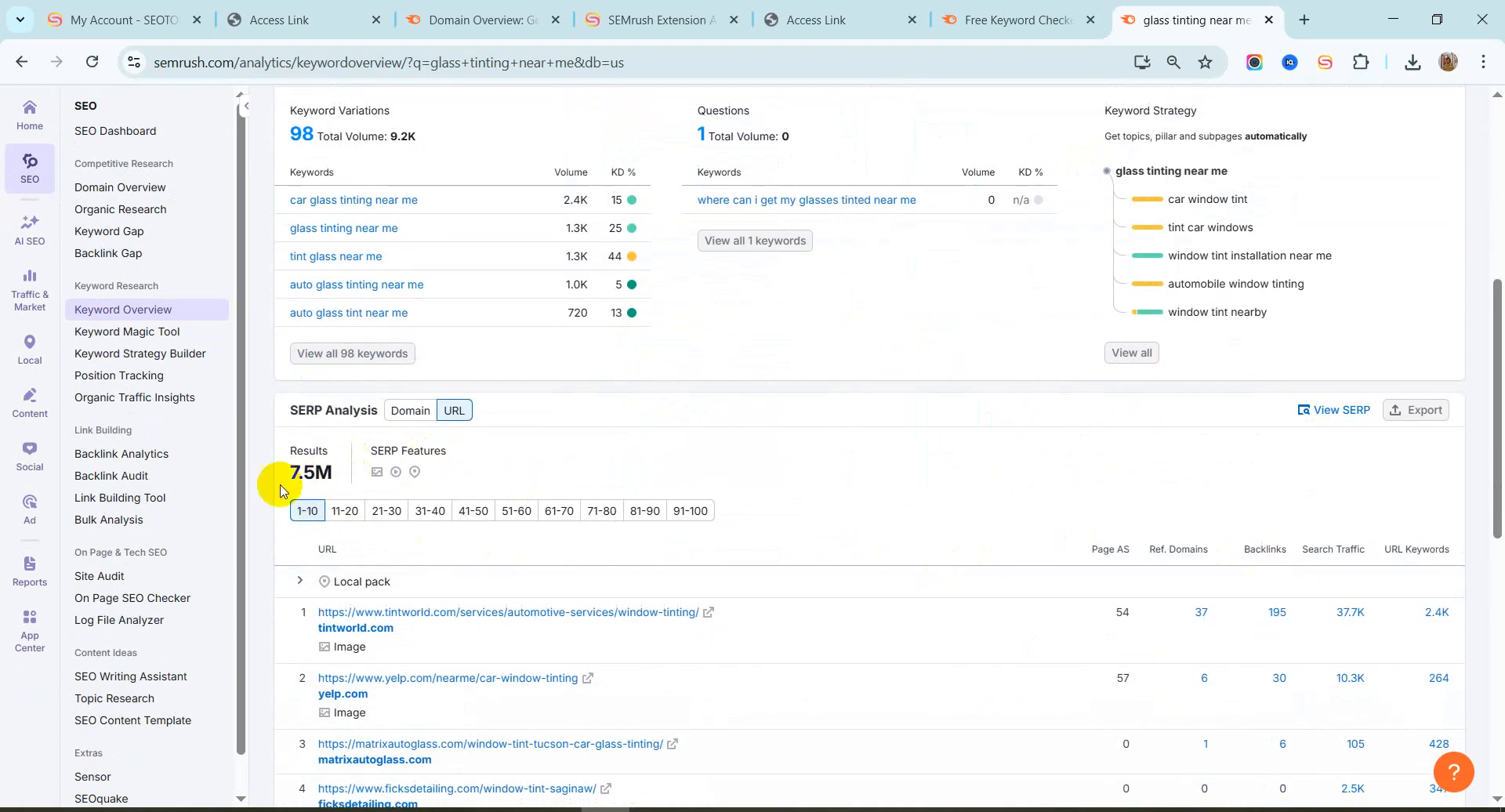
{"action": "double_click", "coordinate": [303, 475]}
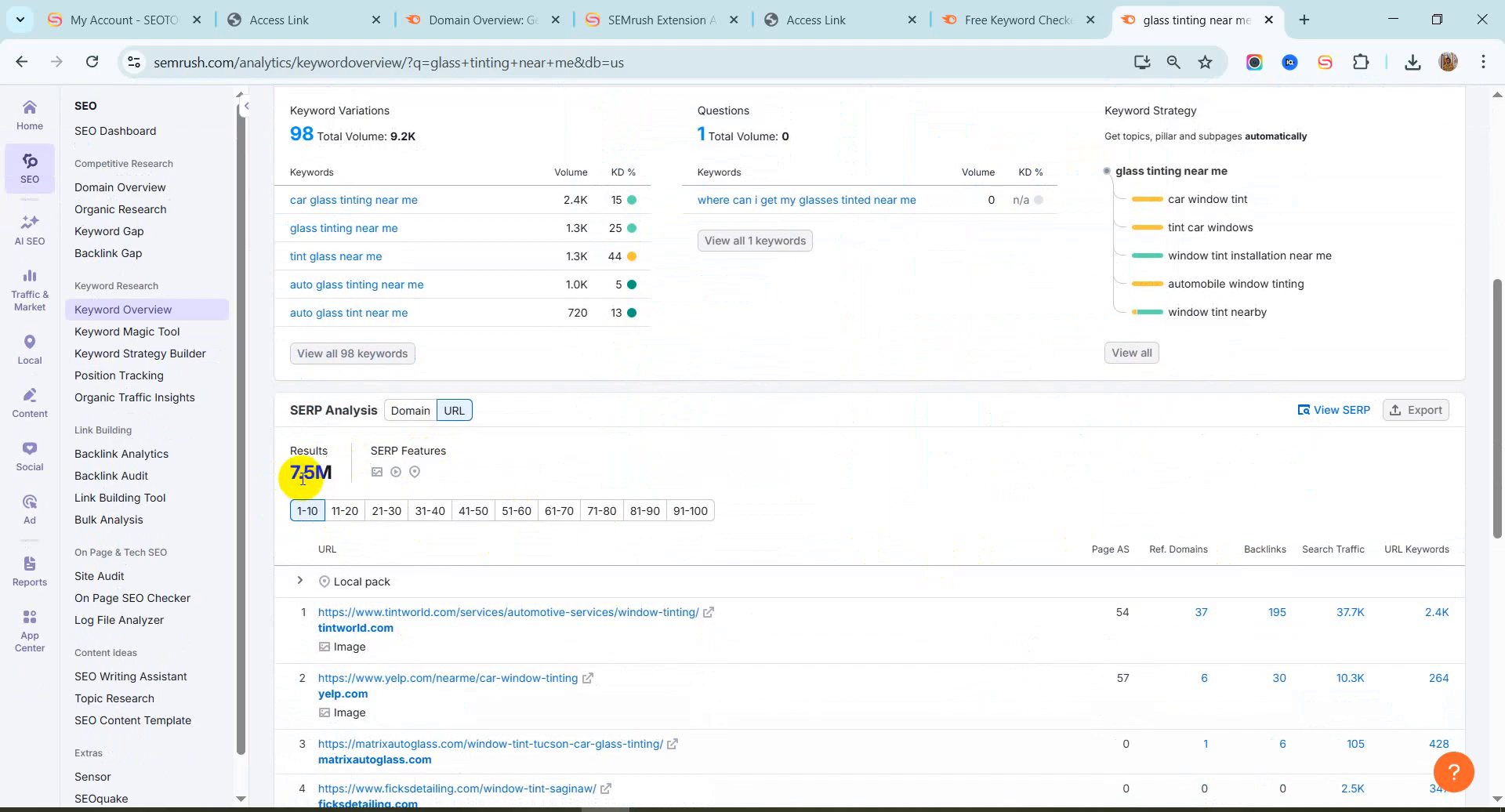
{"action": "left_click_drag", "start_coordinate": [328, 478], "coordinate": [292, 478]}
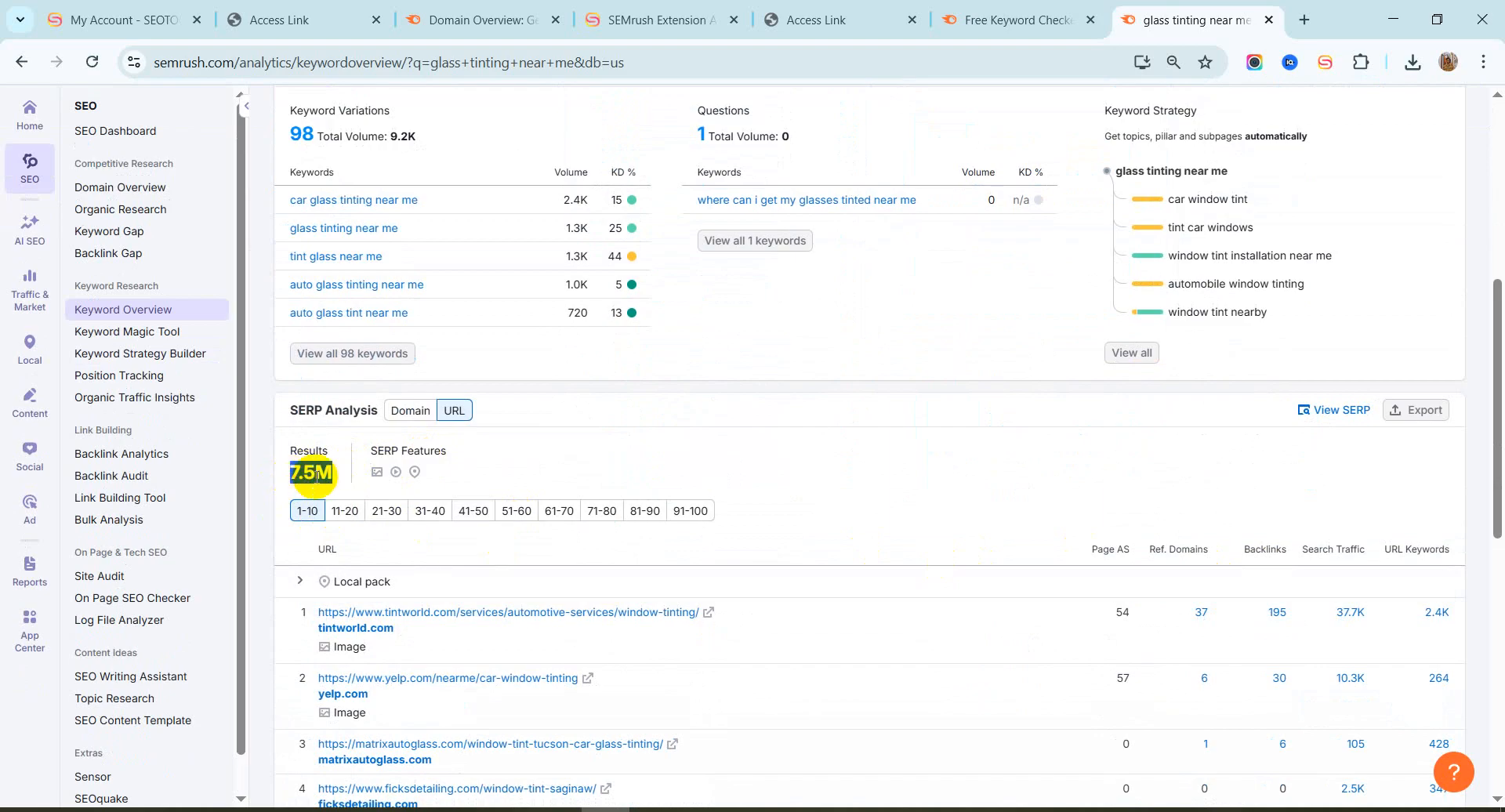
{"action": "scroll", "coordinate": [578, 463], "scroll_direction": "down", "scroll_amount": 4}
{"action": "scroll", "coordinate": [590, 474], "scroll_direction": "up", "scroll_amount": 4}
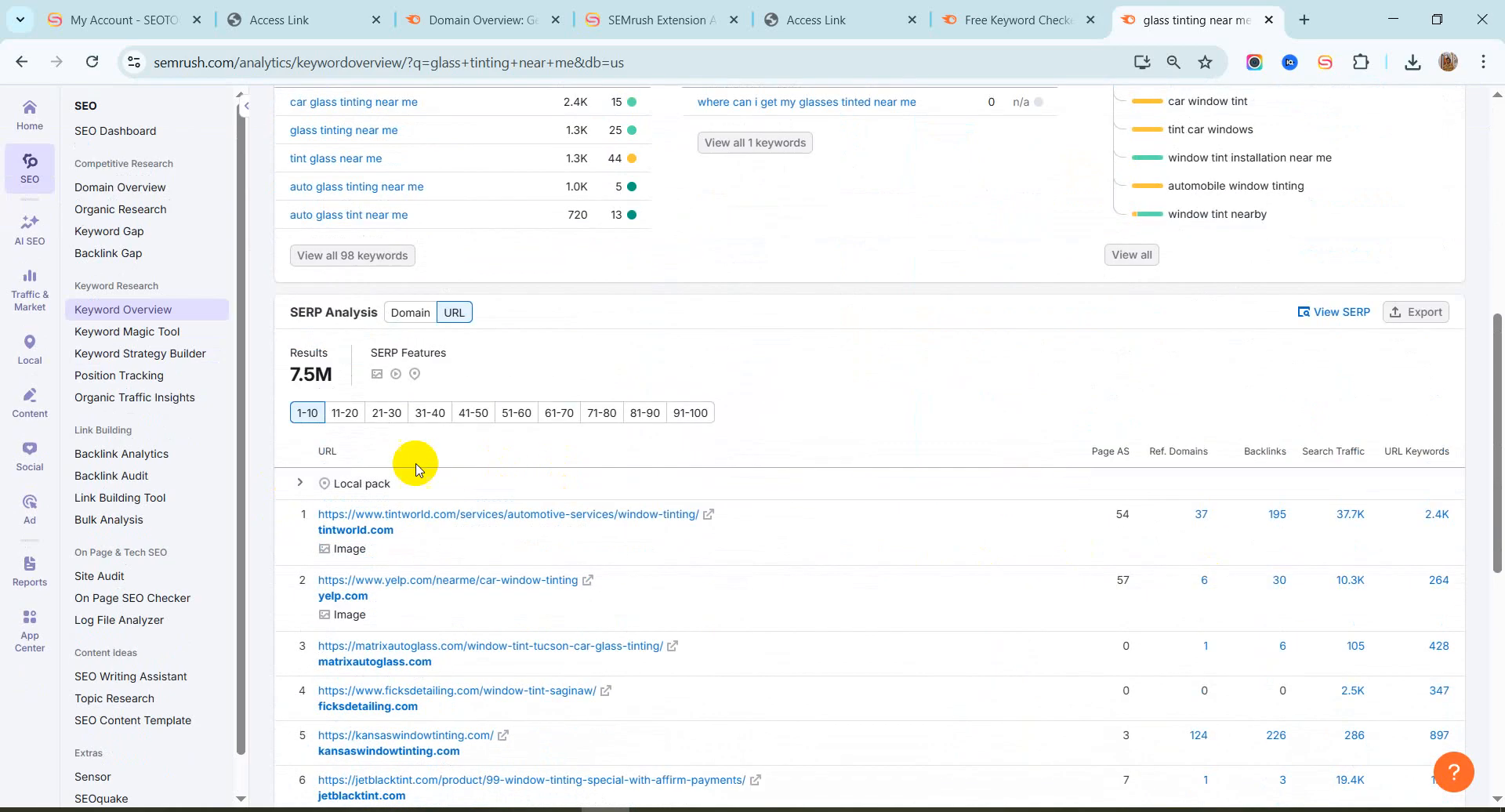
{"action": "scroll", "coordinate": [487, 486], "scroll_direction": "down", "scroll_amount": 9}
{"action": "scroll", "coordinate": [546, 539], "scroll_direction": "up", "scroll_amount": 10}
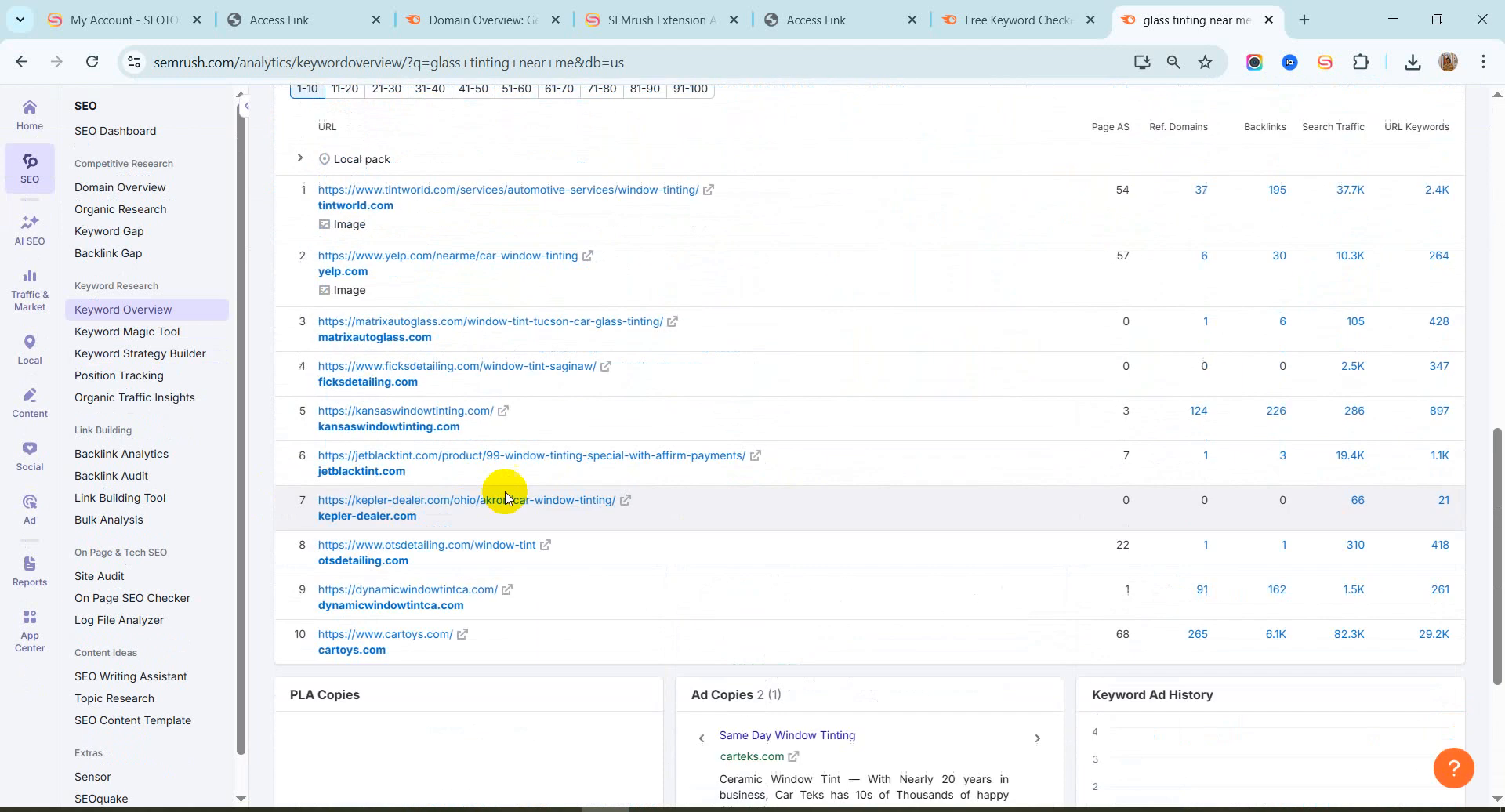
{"action": "scroll", "coordinate": [760, 484], "scroll_direction": "down", "scroll_amount": 2}
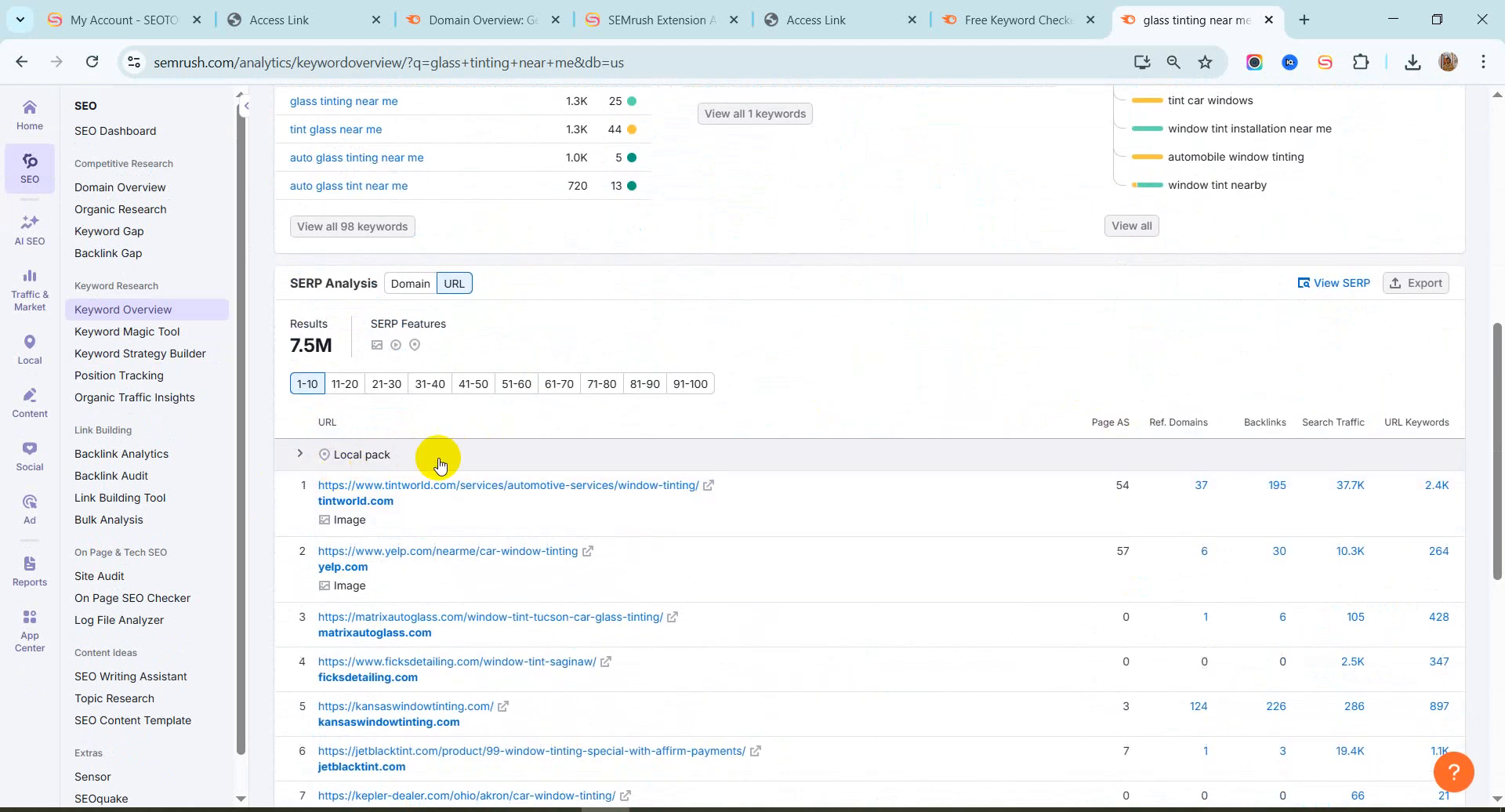
{"action": "scroll", "coordinate": [439, 474], "scroll_direction": "down", "scroll_amount": 6}
{"action": "scroll", "coordinate": [438, 495], "scroll_direction": "up", "scroll_amount": 4}
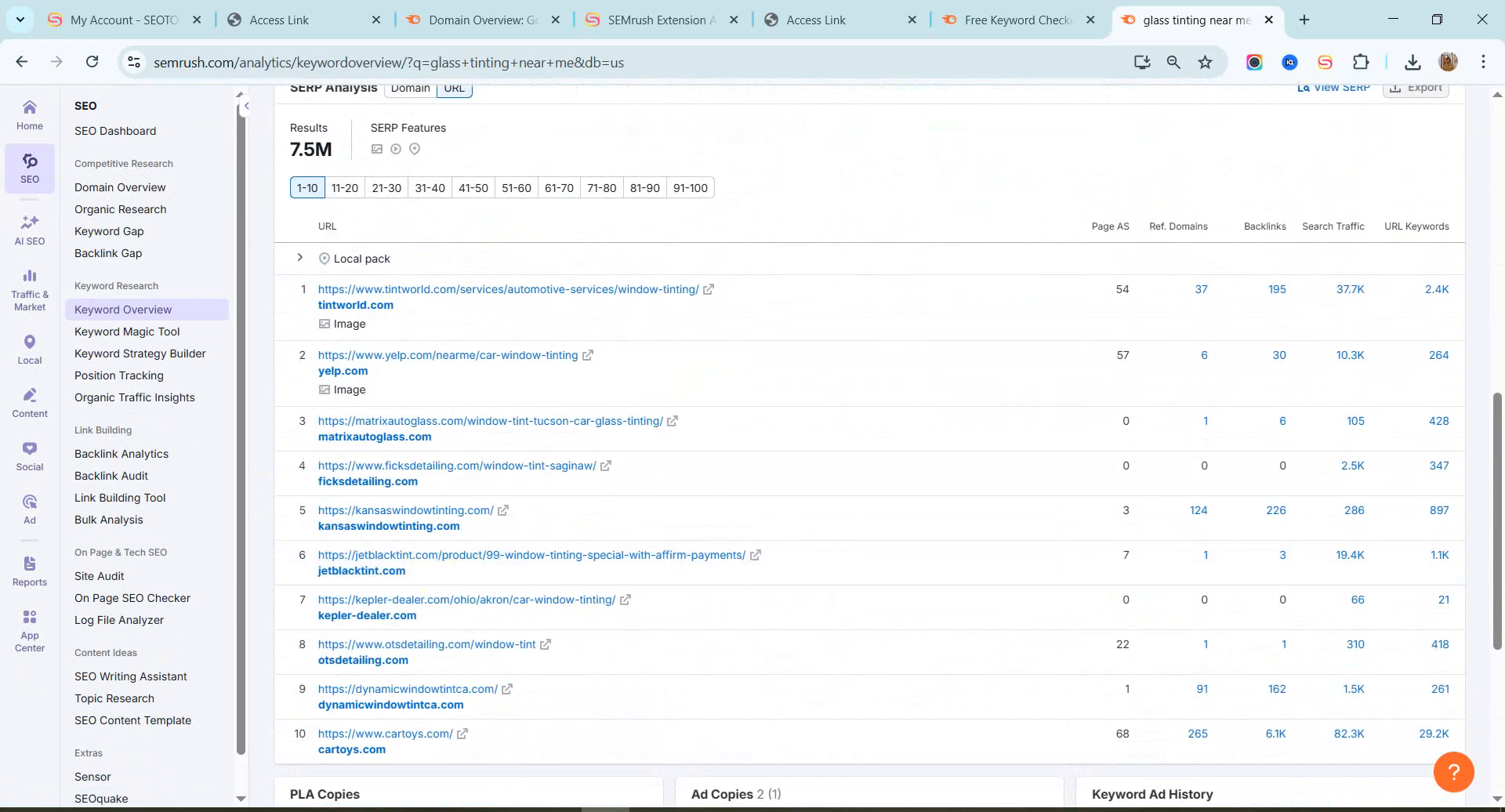
Switch to the home work sheet and fill the "window tinting services" row, A3:E3, with light magenta 2
{"action": "mouse_move", "coordinate": [571, 779]}
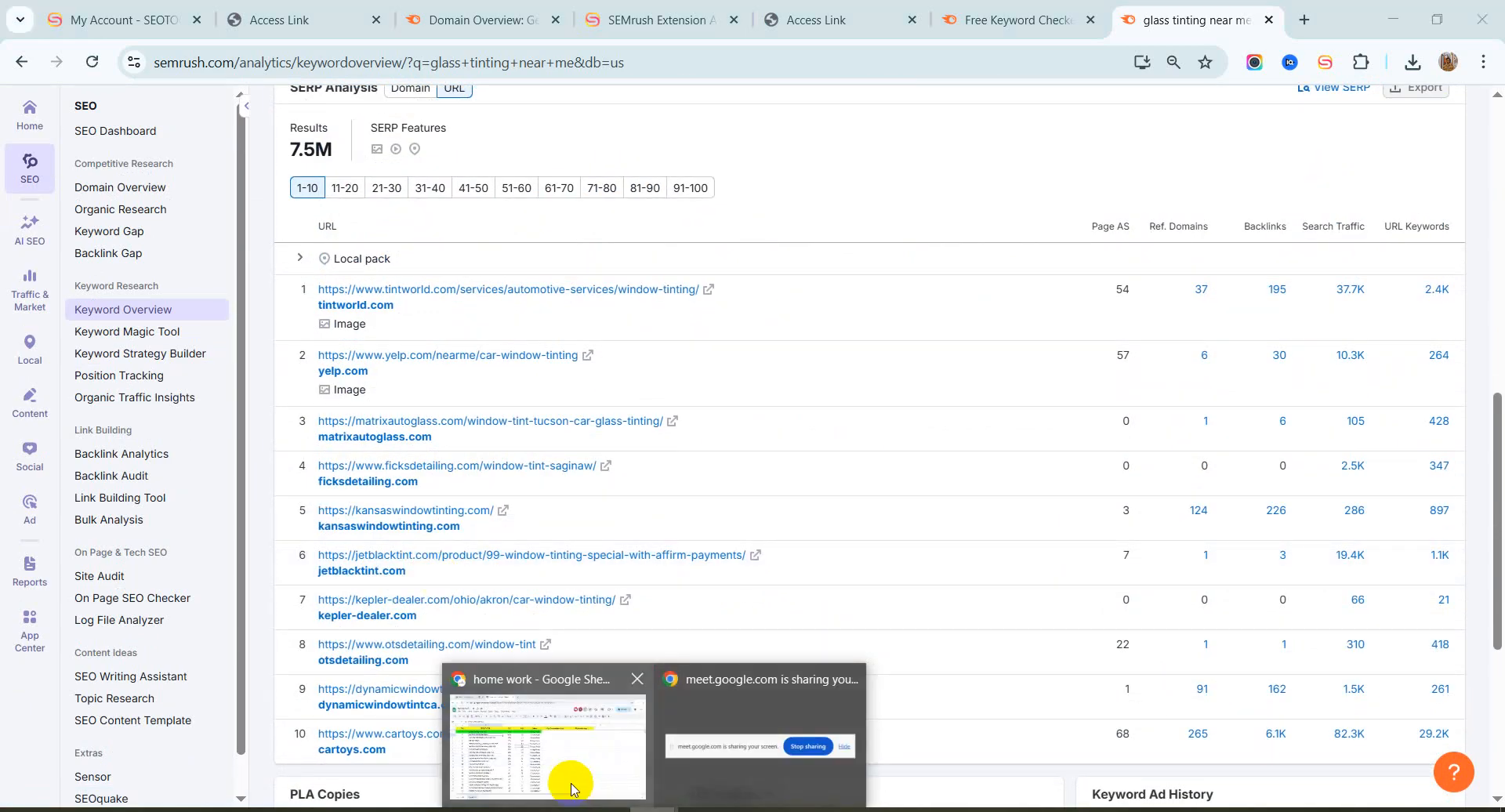
{"action": "left_click", "coordinate": [550, 693]}
{"action": "scroll", "coordinate": [384, 447], "scroll_direction": "down", "scroll_amount": 3}
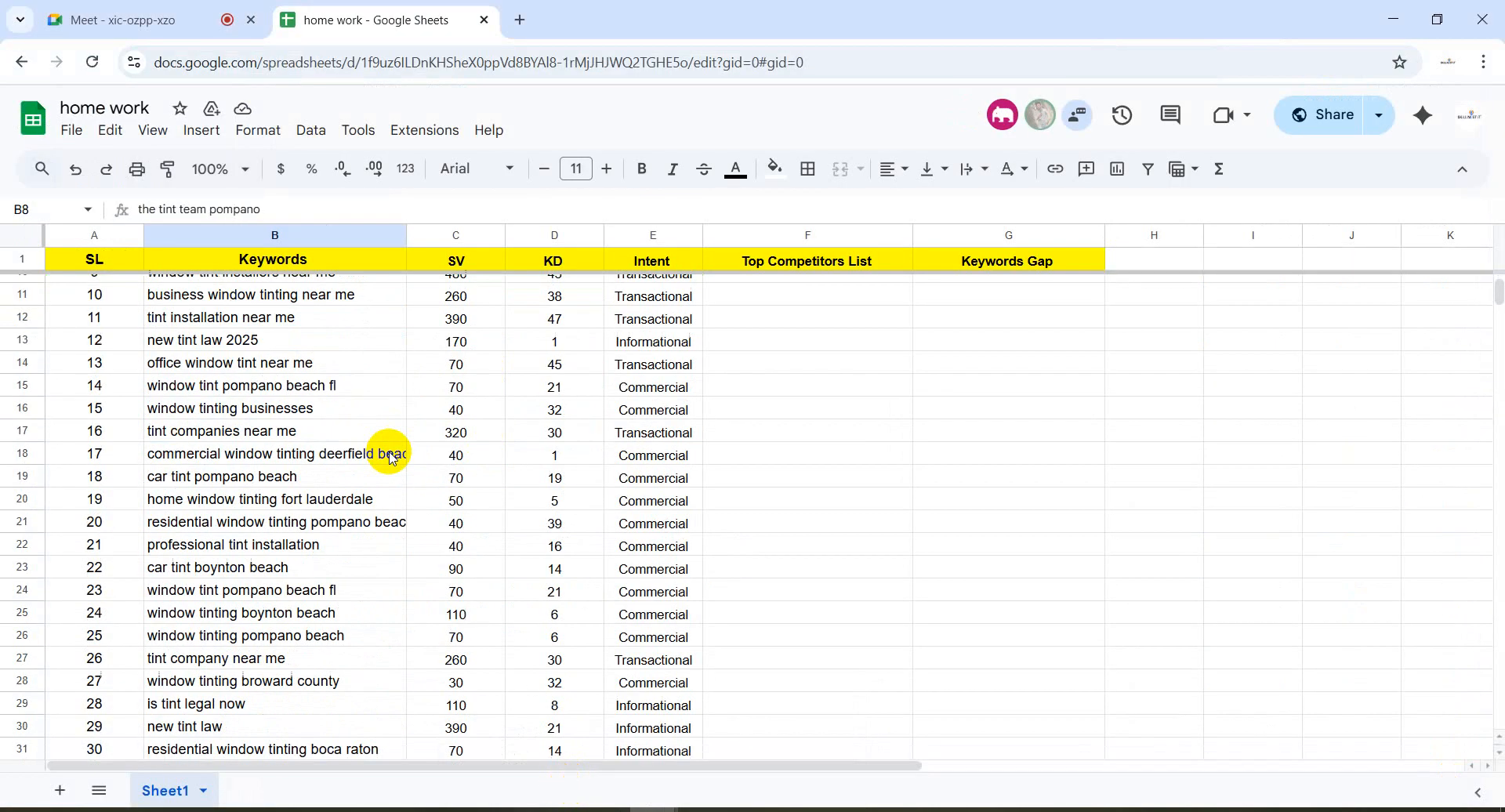
{"action": "scroll", "coordinate": [392, 459], "scroll_direction": "down", "scroll_amount": 2}
{"action": "scroll", "coordinate": [390, 457], "scroll_direction": "up", "scroll_amount": 5}
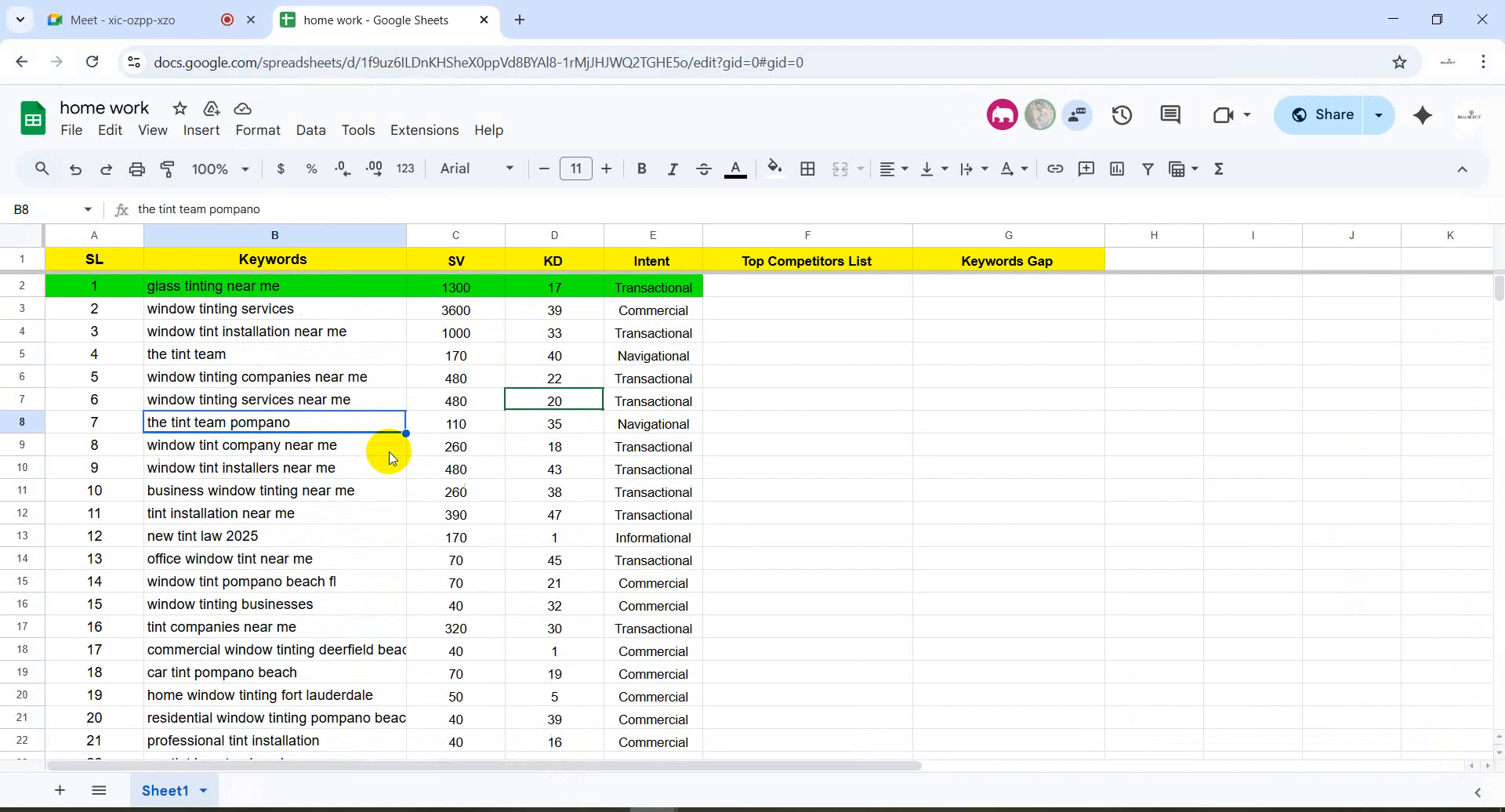
{"action": "left_click", "coordinate": [286, 309]}
{"action": "left_click_drag", "start_coordinate": [100, 322], "coordinate": [617, 317]}
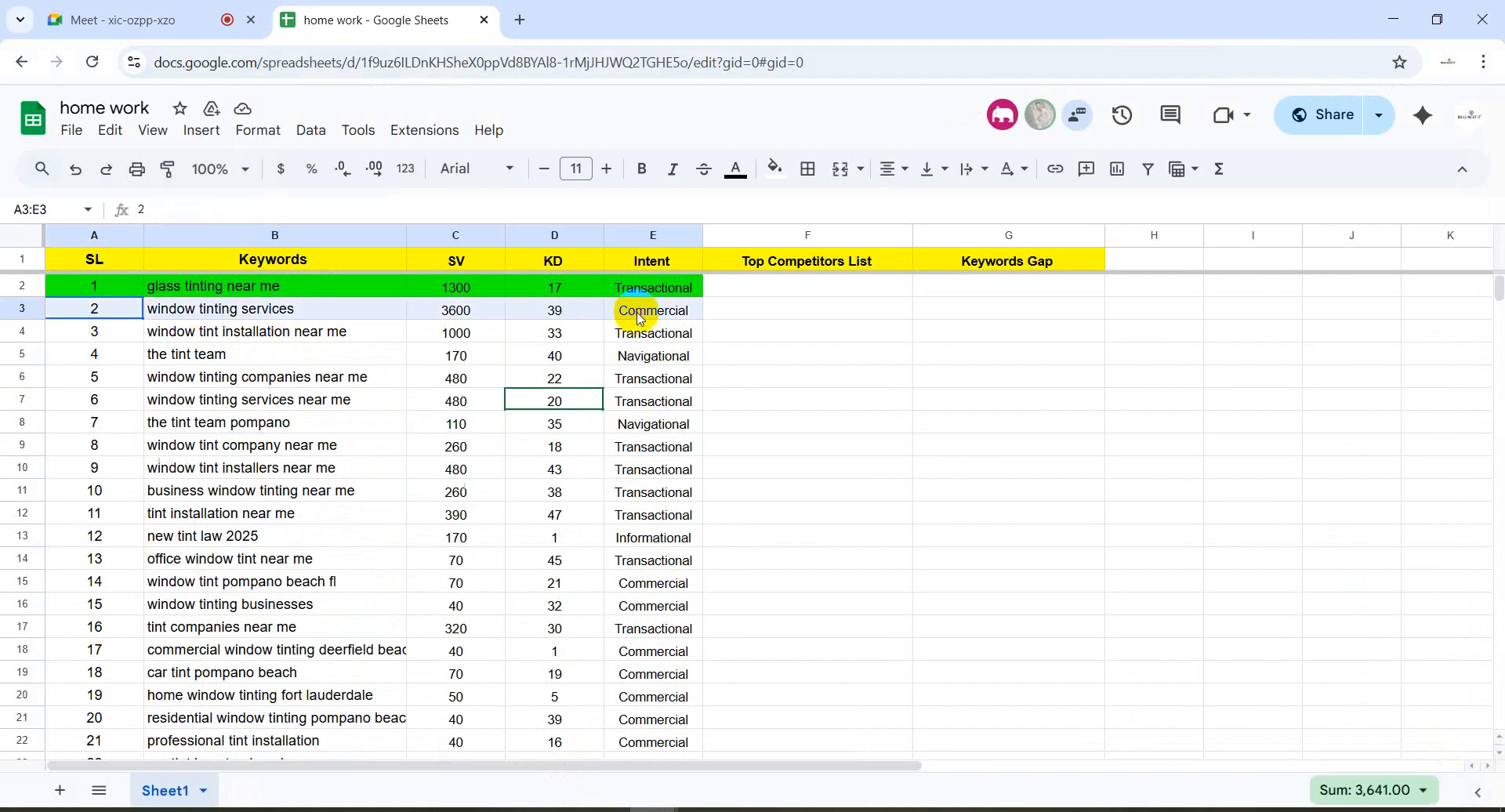
{"action": "left_click", "coordinate": [774, 168]}
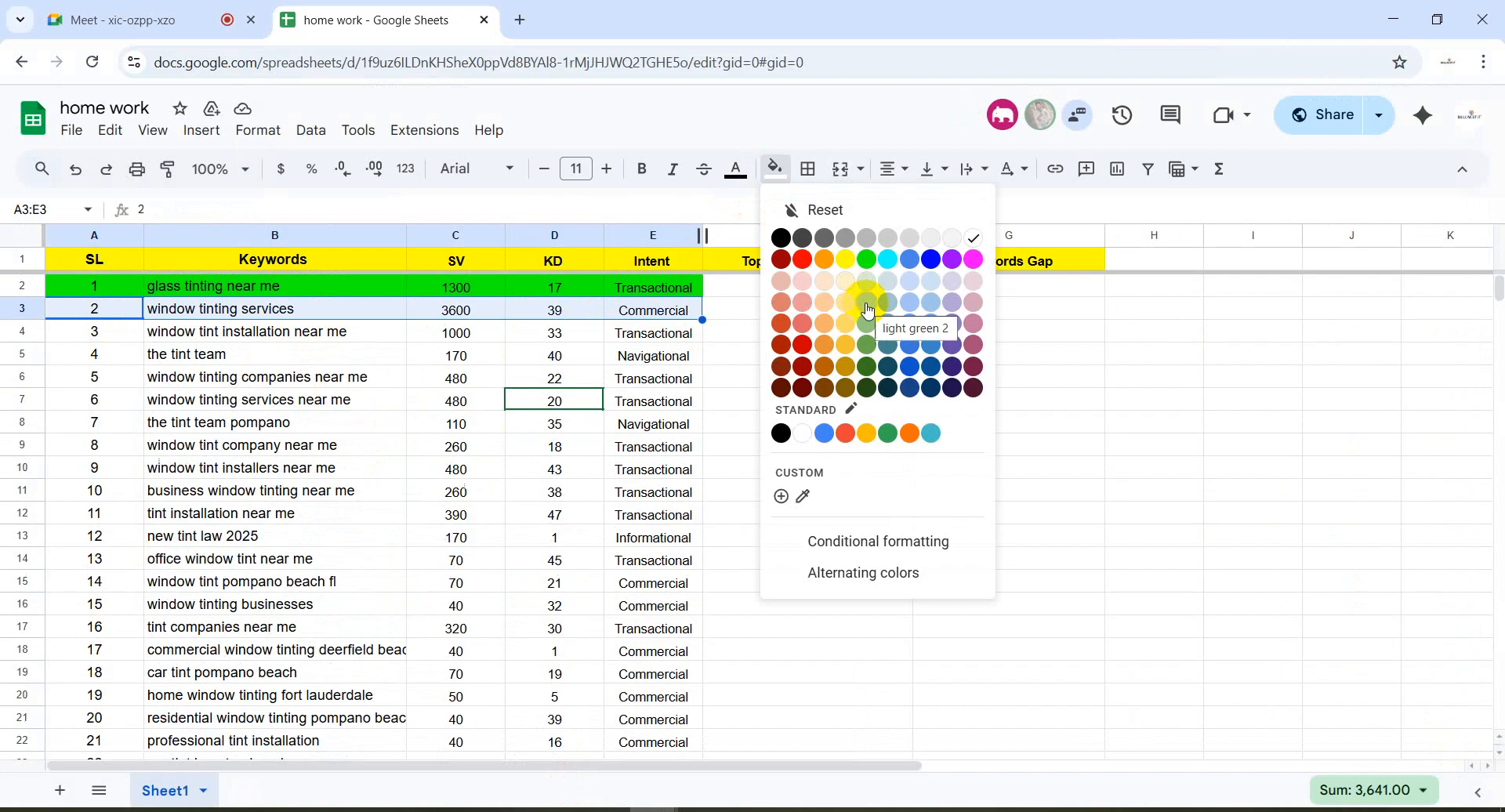
{"action": "left_click", "coordinate": [973, 301]}
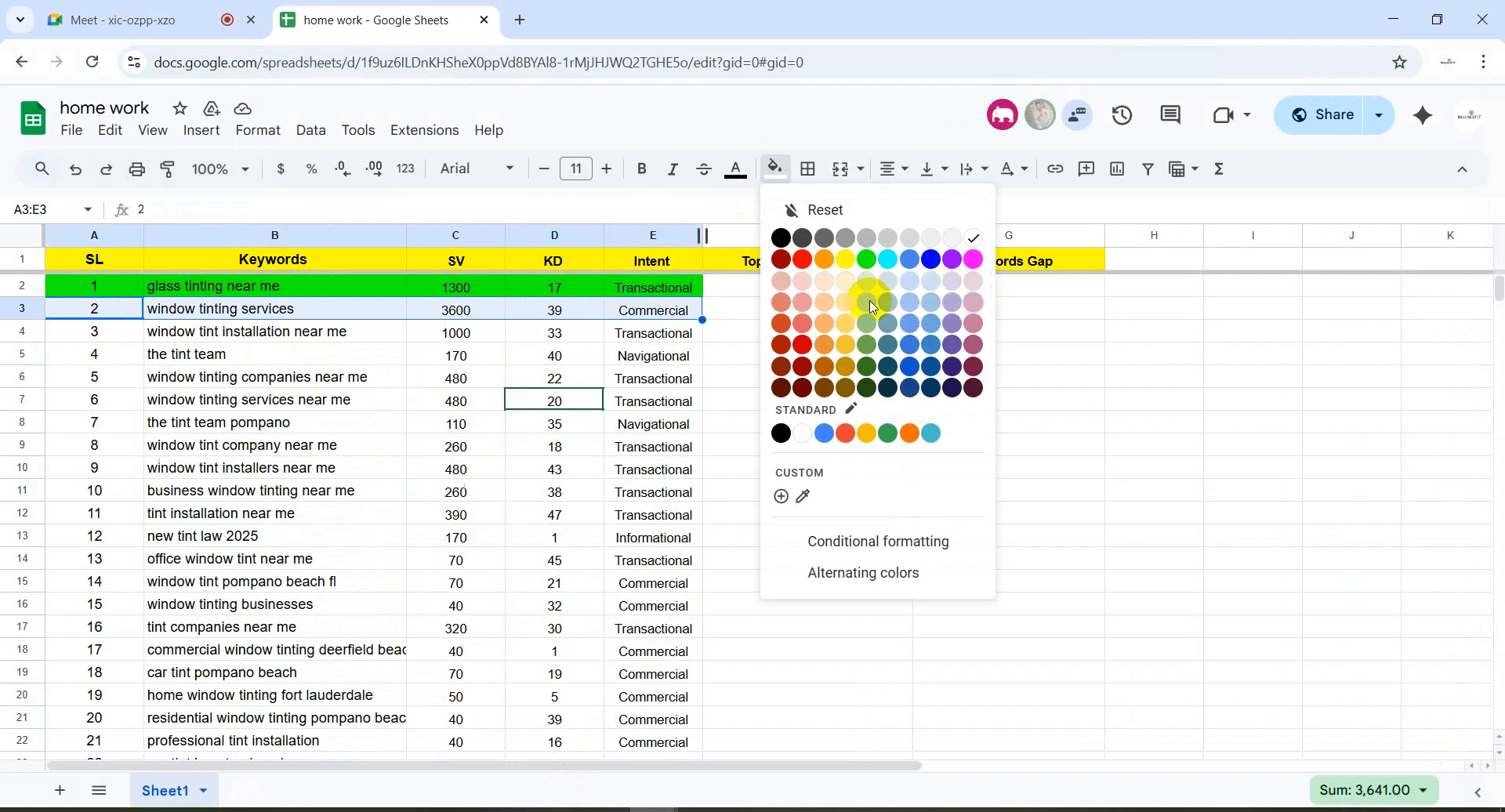
{"action": "left_click", "coordinate": [291, 404]}
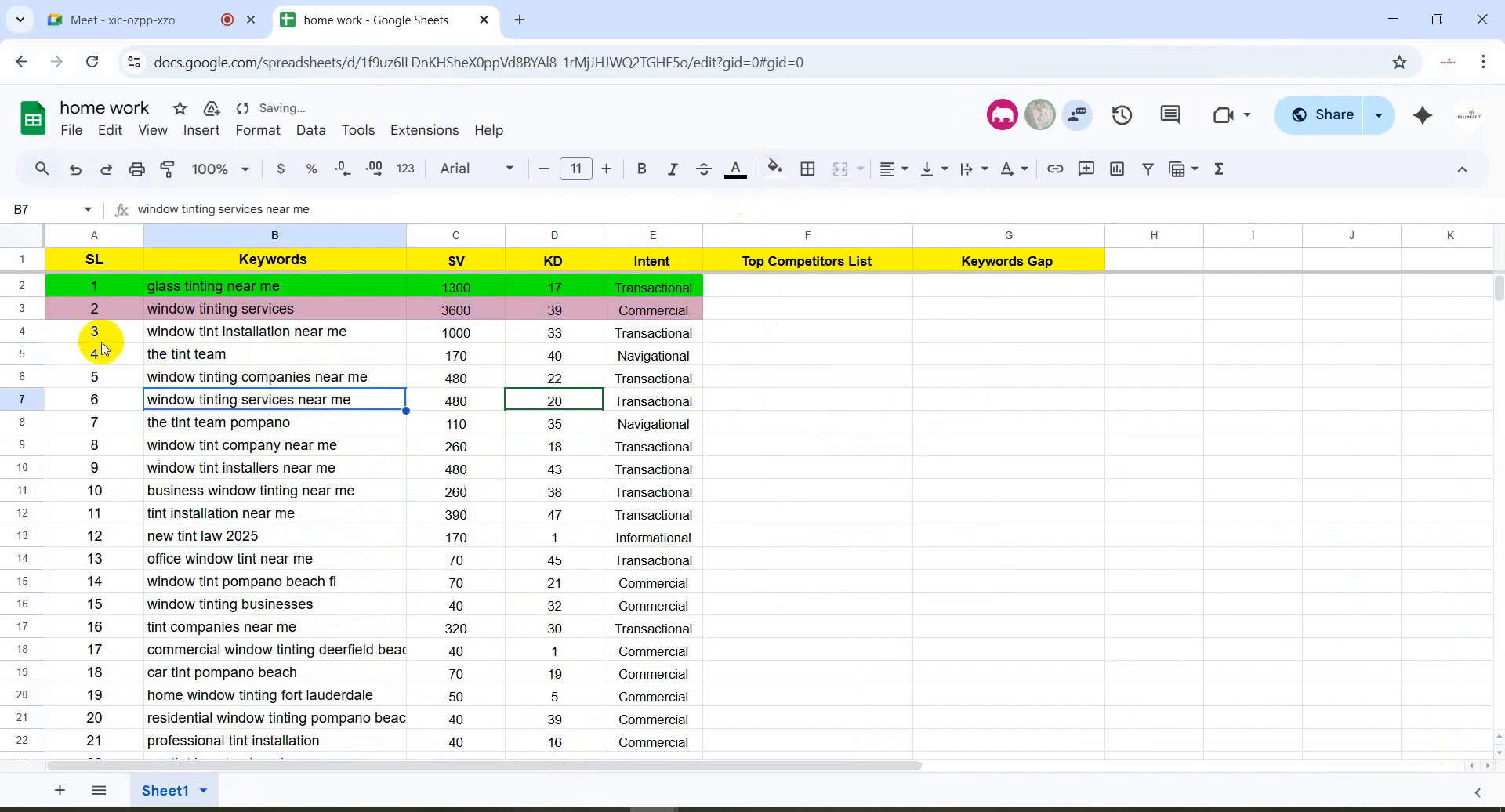
Fill the "window tint installation near me" row, A4:E4, with the same light magenta 2
{"action": "left_click_drag", "start_coordinate": [103, 338], "coordinate": [620, 335]}
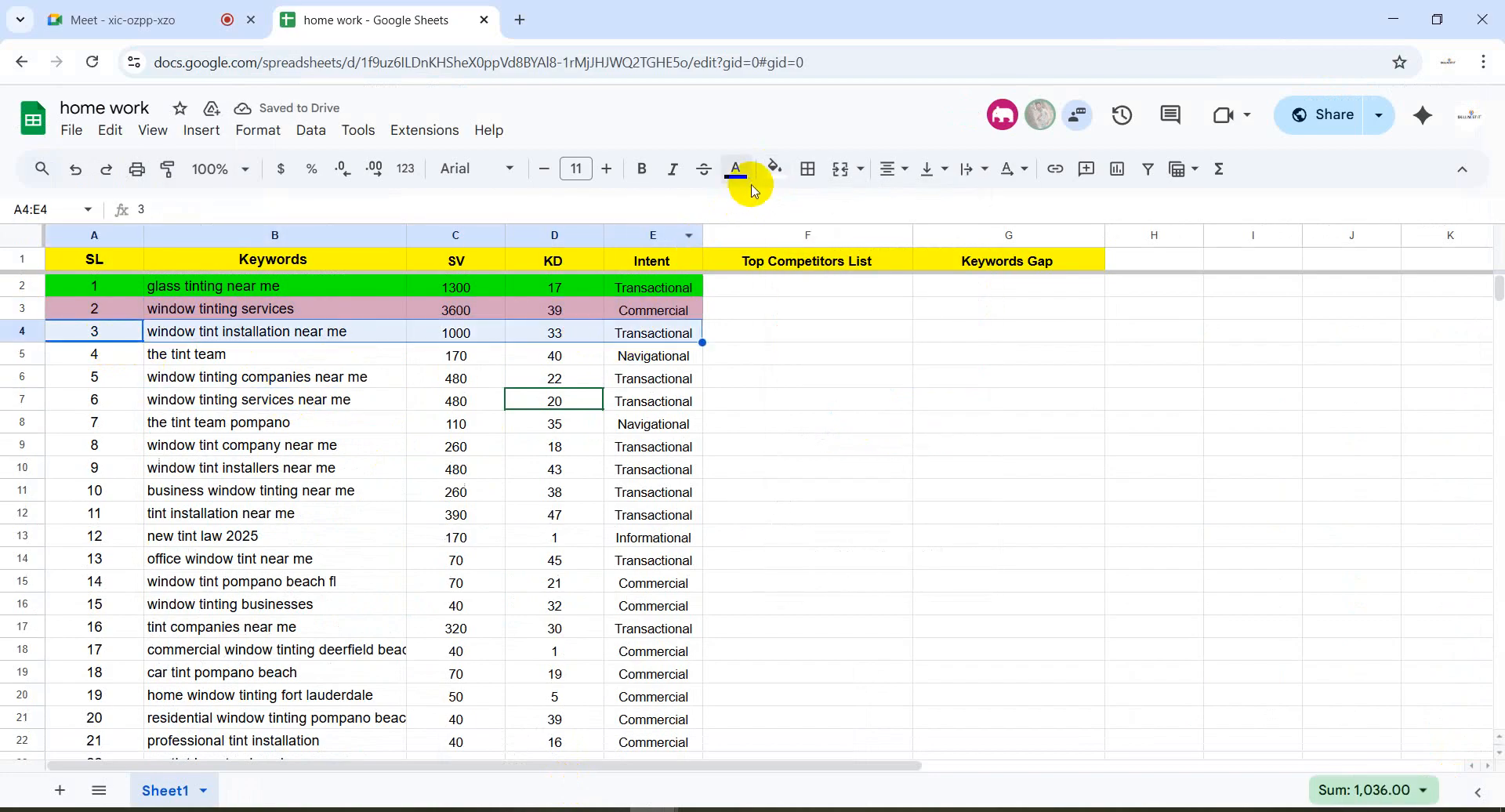
{"action": "left_click", "coordinate": [775, 168]}
{"action": "left_click", "coordinate": [972, 301]}
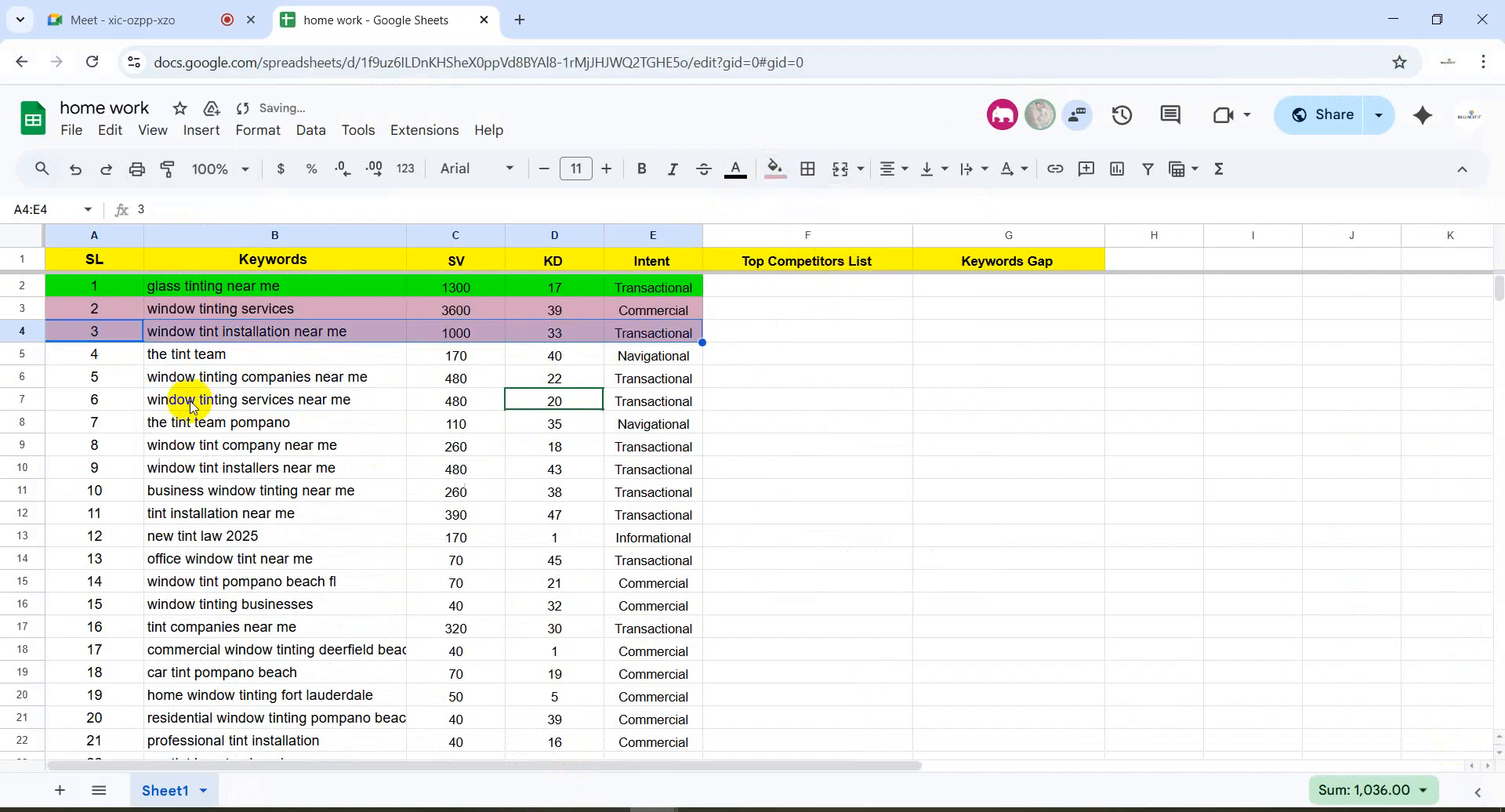
{"action": "left_click", "coordinate": [192, 406]}
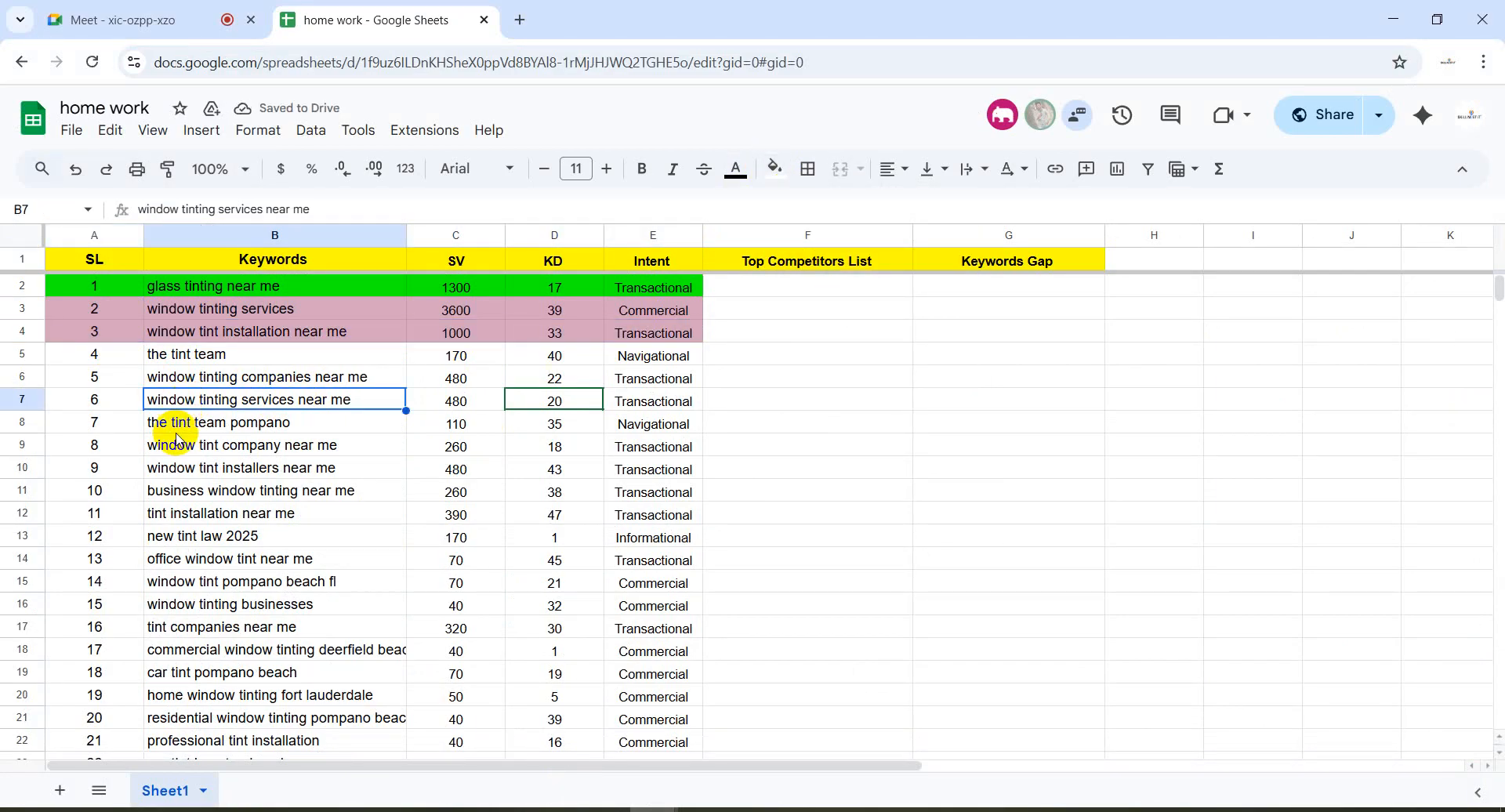
Fill the "the tint team pompano" row, A8:E8, and the "business window tinting near me" row, A11:E11, with light magenta 2
{"action": "left_click_drag", "start_coordinate": [109, 432], "coordinate": [621, 433]}
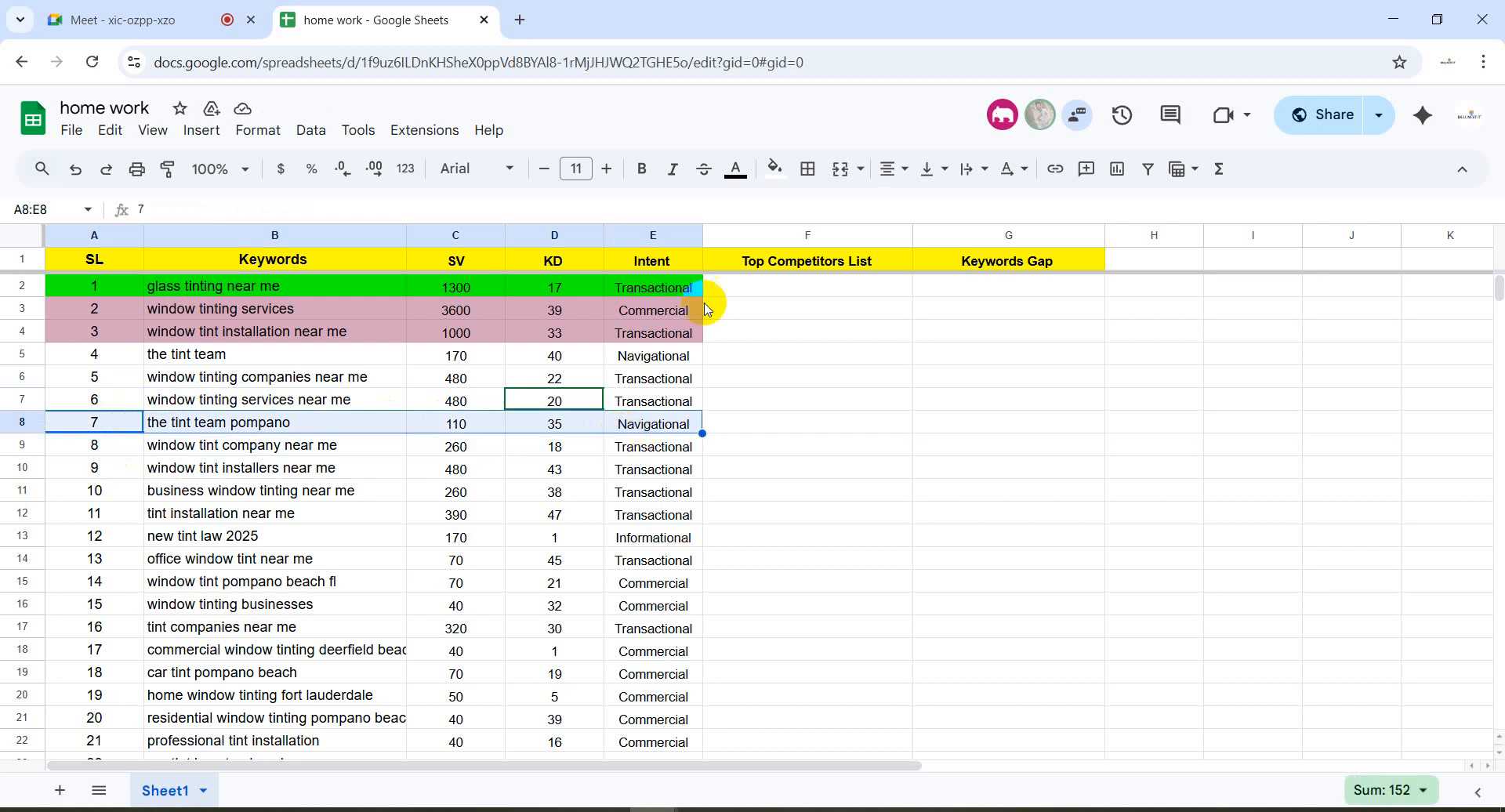
{"action": "left_click", "coordinate": [774, 168]}
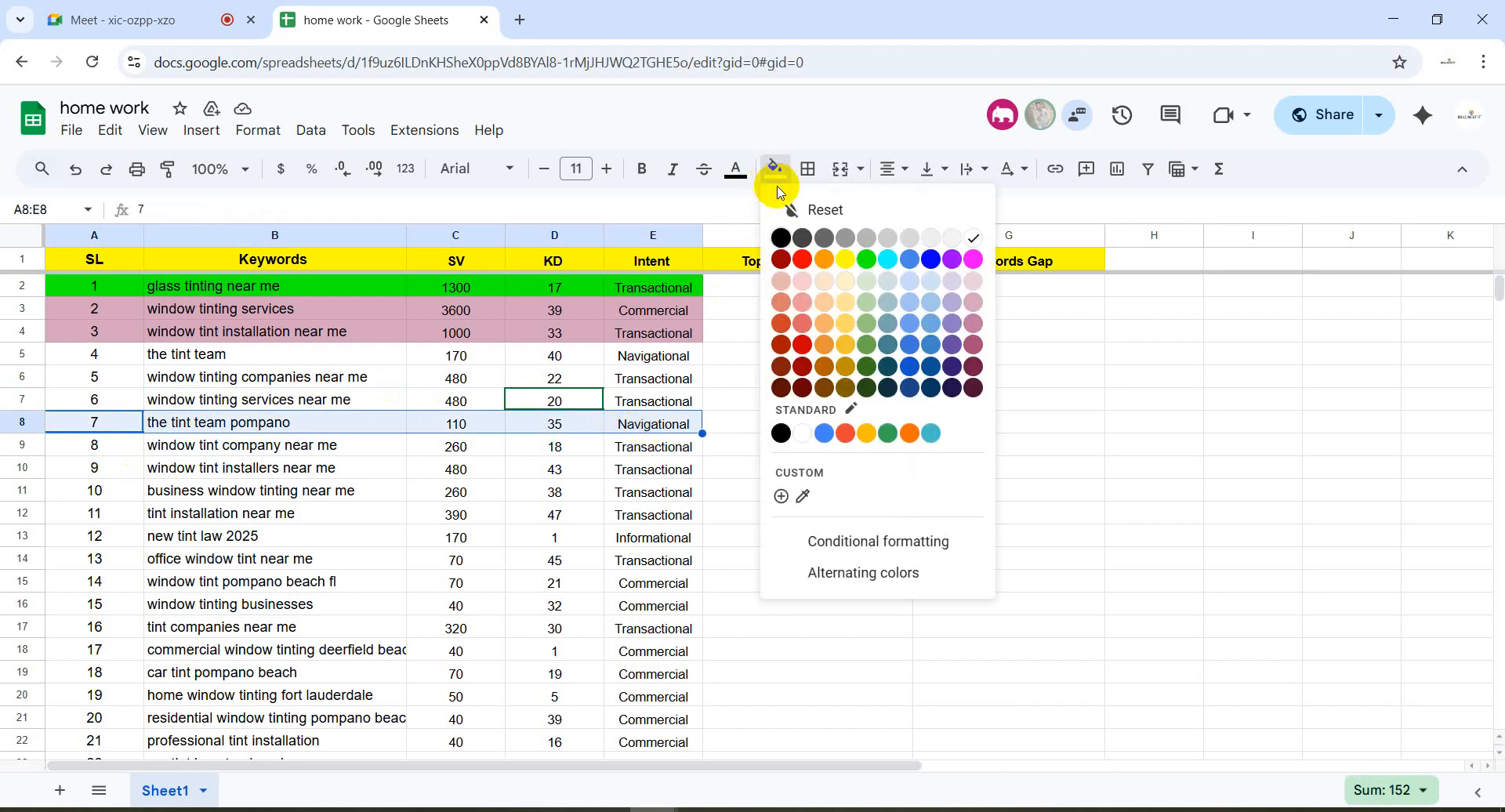
{"action": "left_click", "coordinate": [972, 301]}
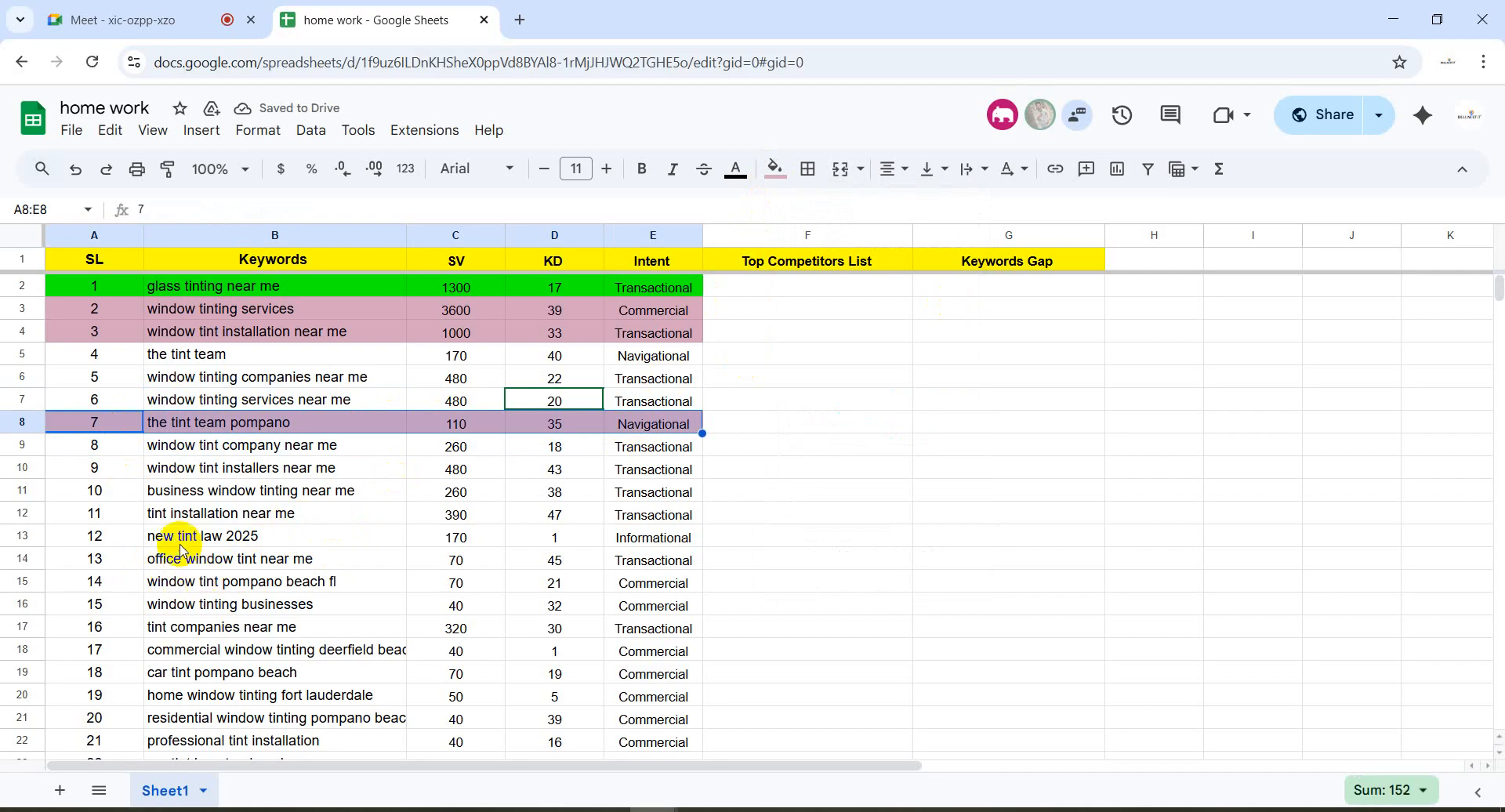
{"action": "left_click_drag", "start_coordinate": [221, 490], "coordinate": [682, 491]}
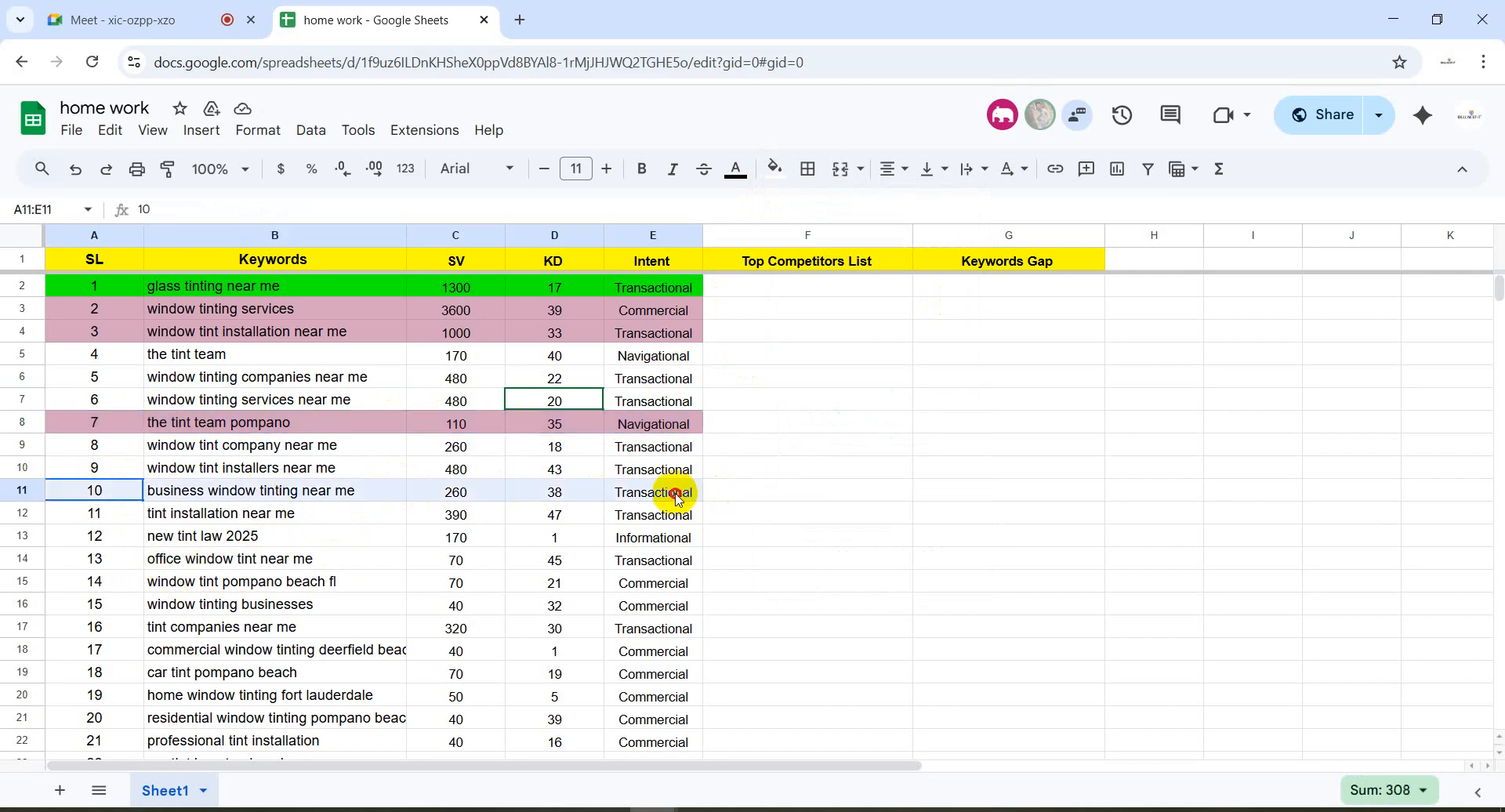
{"action": "left_click", "coordinate": [774, 168]}
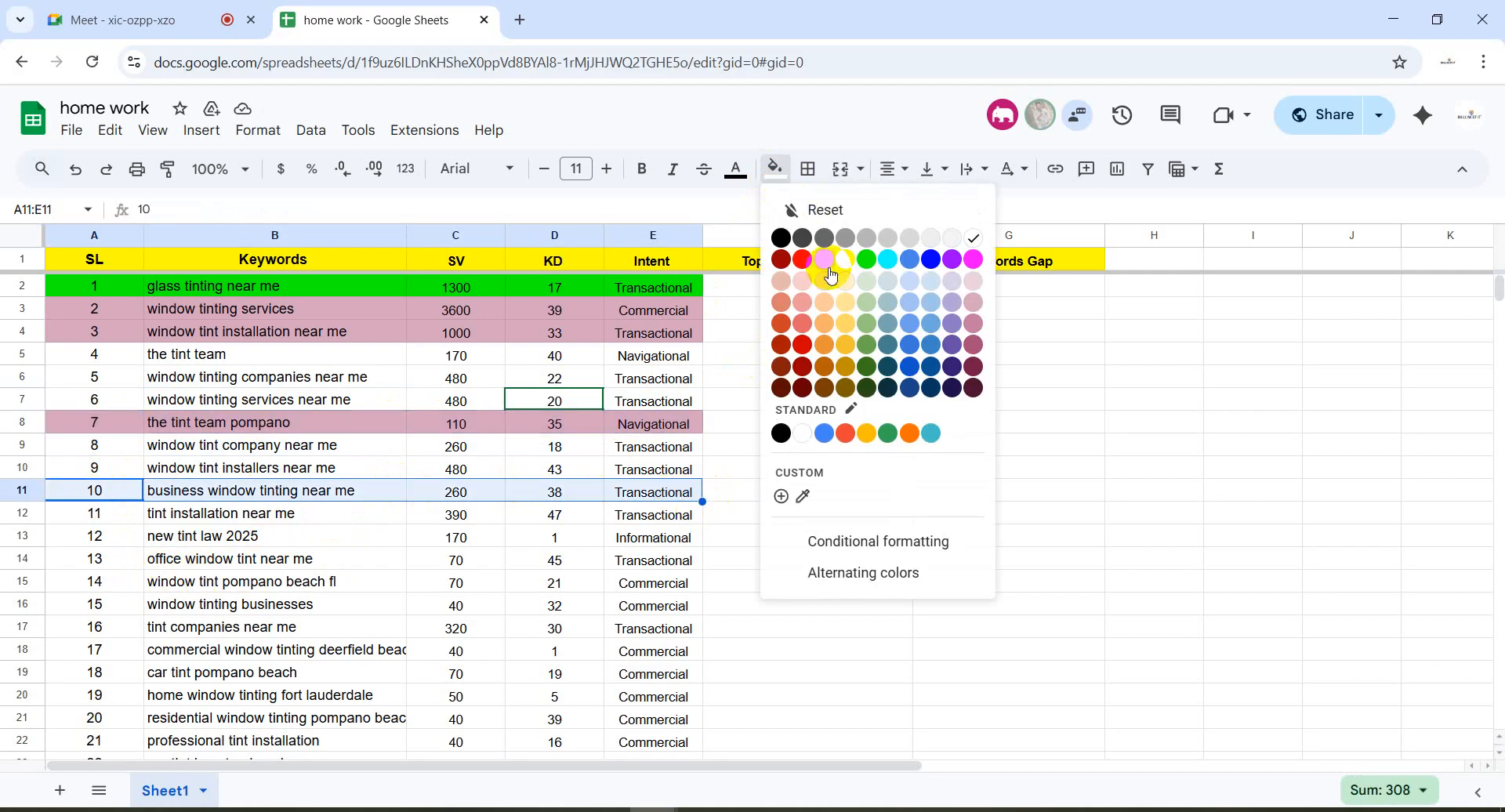
{"action": "left_click", "coordinate": [974, 303]}
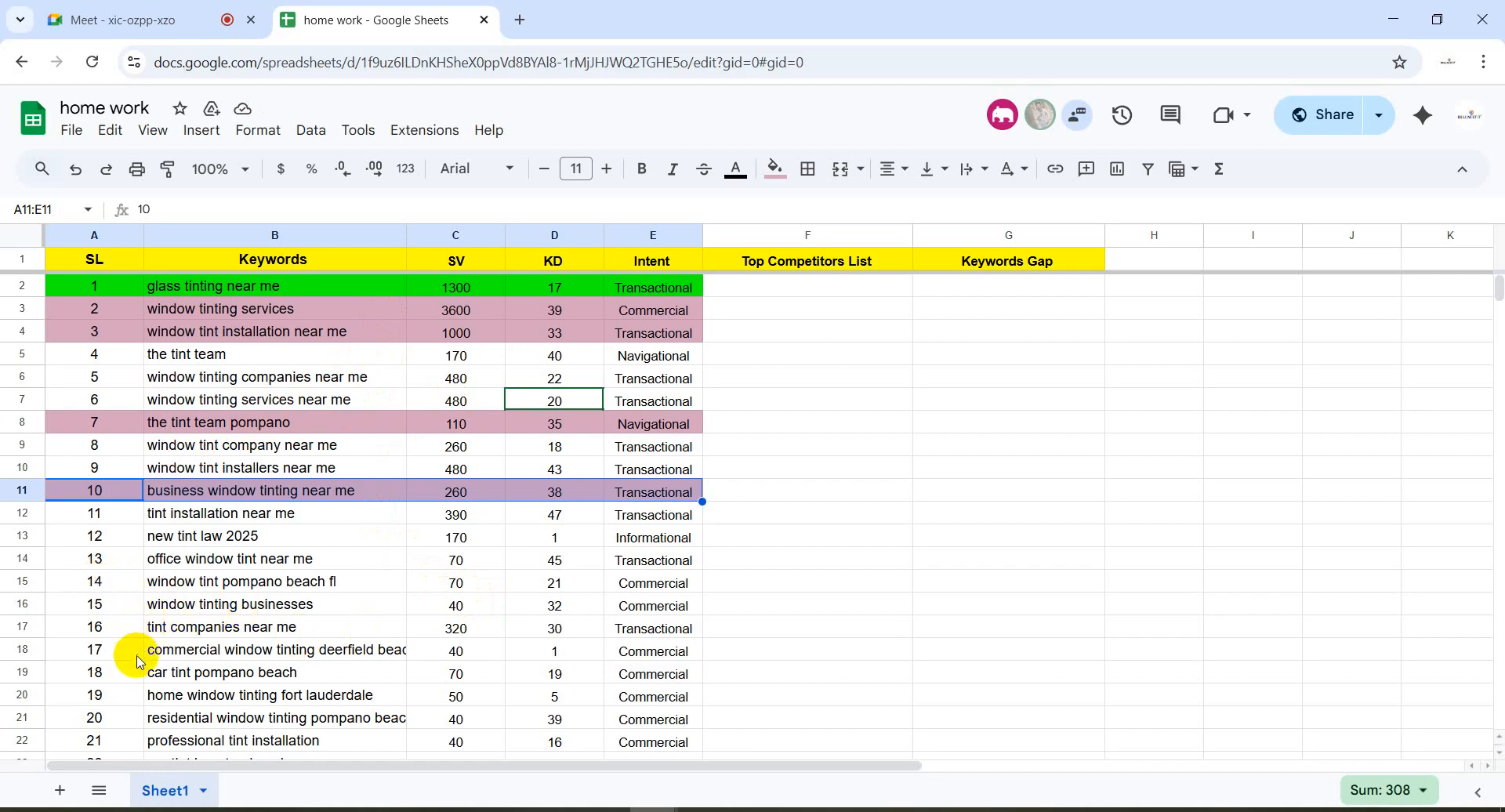
Widen the Keywords column B to fit its longest keyword
{"action": "scroll", "coordinate": [200, 663], "scroll_direction": "down", "scroll_amount": 2}
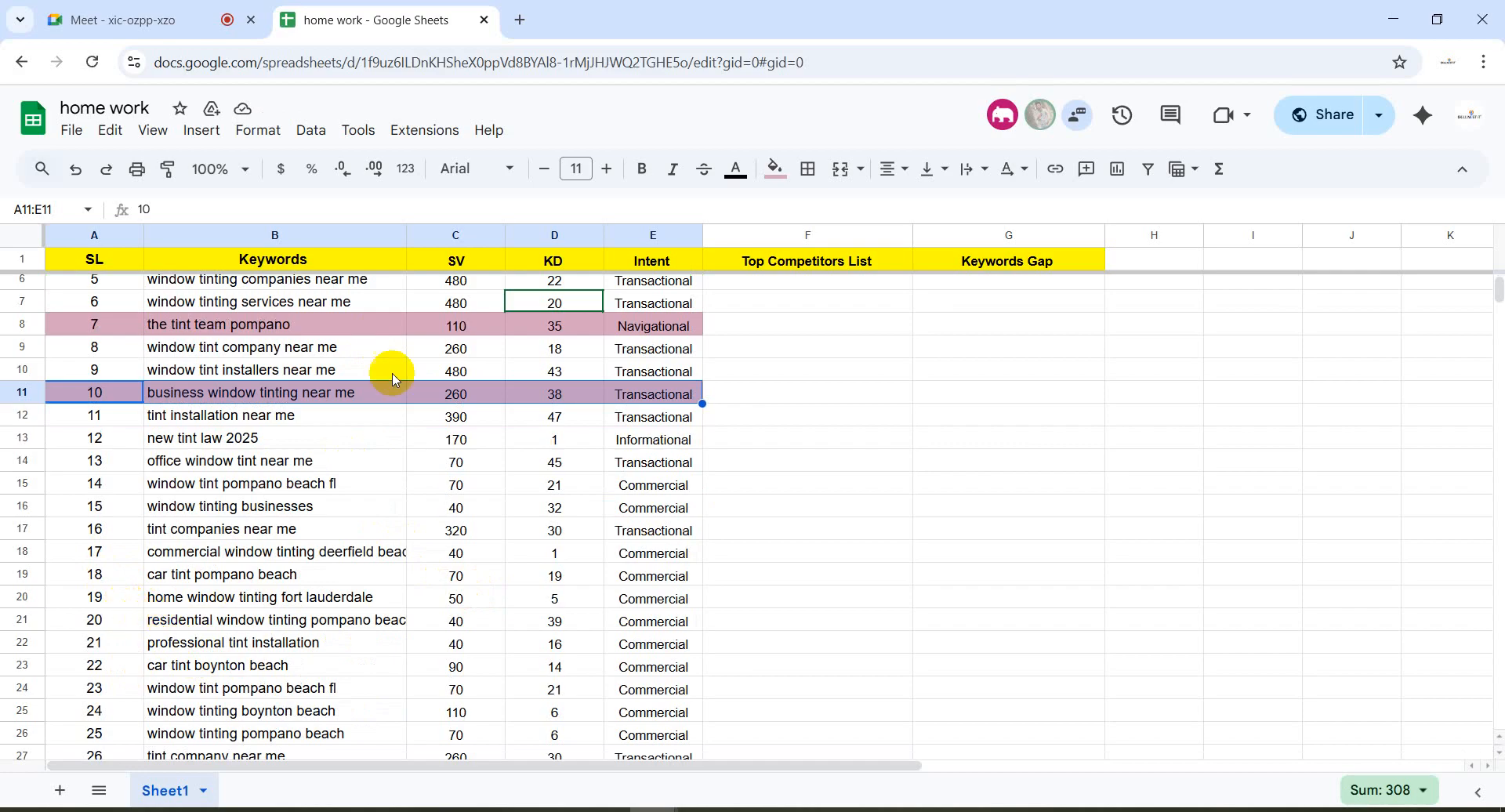
{"action": "double_click", "coordinate": [406, 235]}
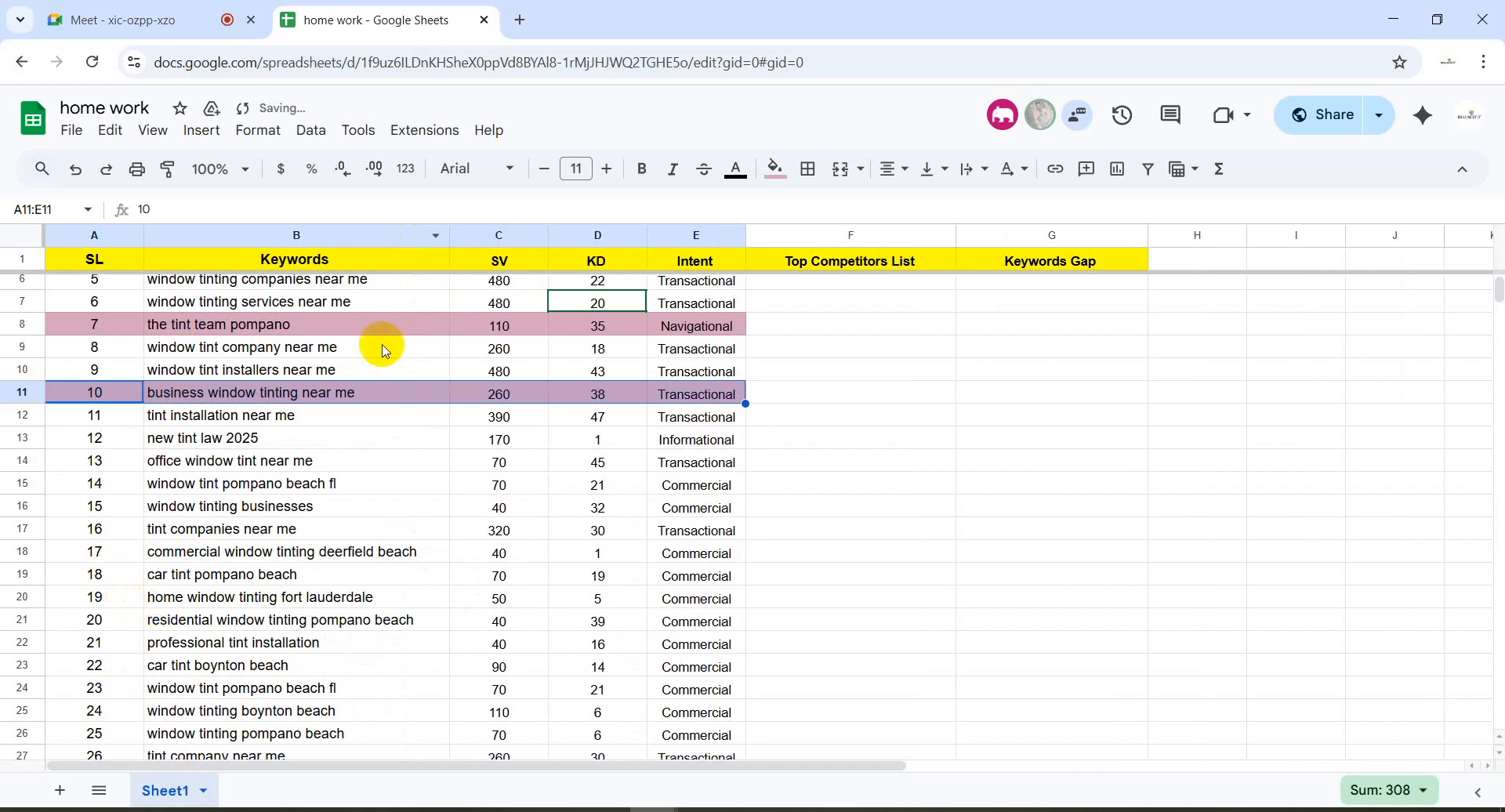
Review the search volume, difficulty and intent of the remaining keywords from row 17 down to about row 96, and return to row 2
{"action": "left_click_drag", "start_coordinate": [107, 555], "coordinate": [642, 556]}
{"action": "left_click", "coordinate": [460, 580]}
{"action": "left_click", "coordinate": [497, 529]}
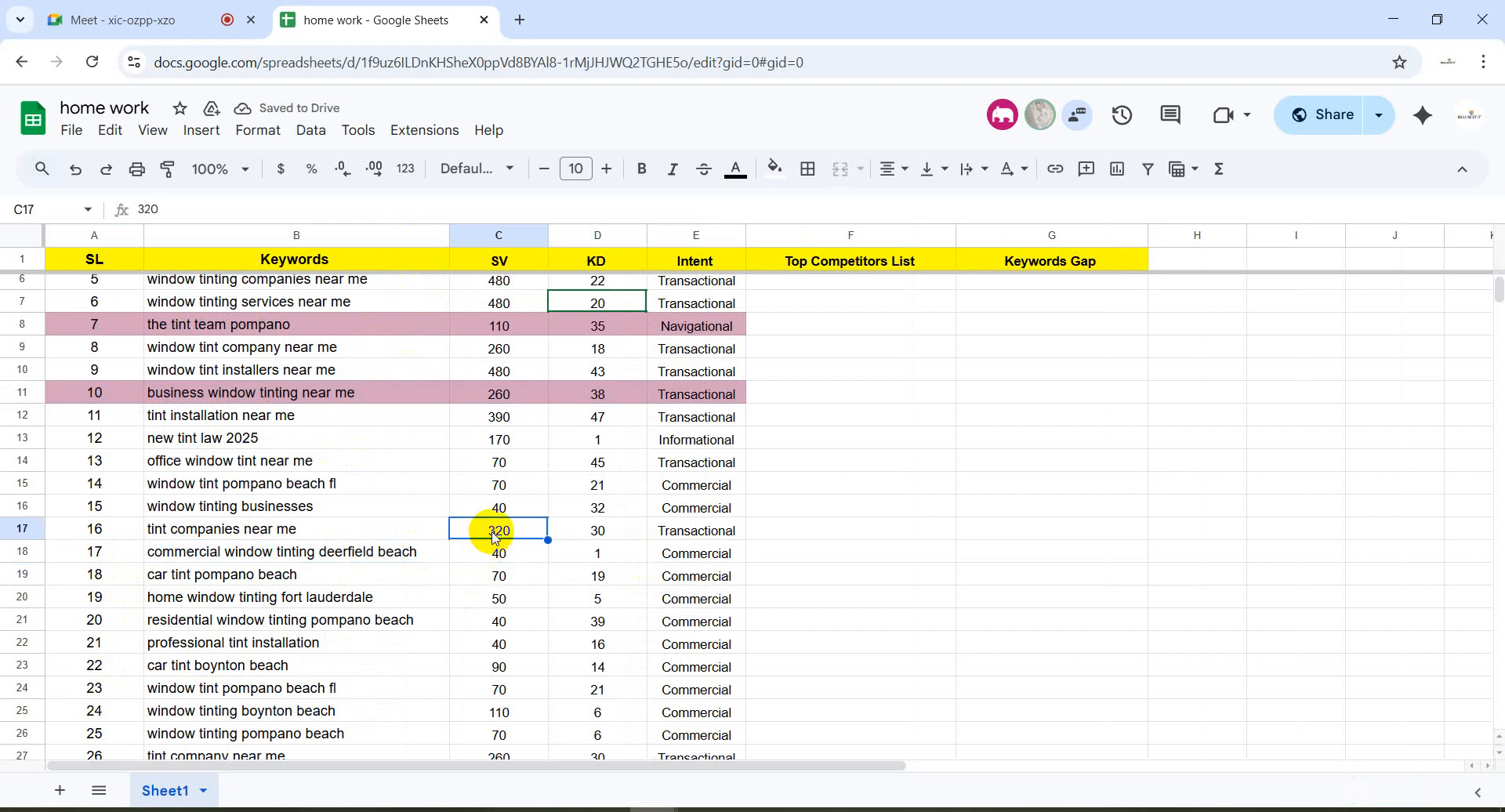
{"action": "left_click", "coordinate": [109, 534]}
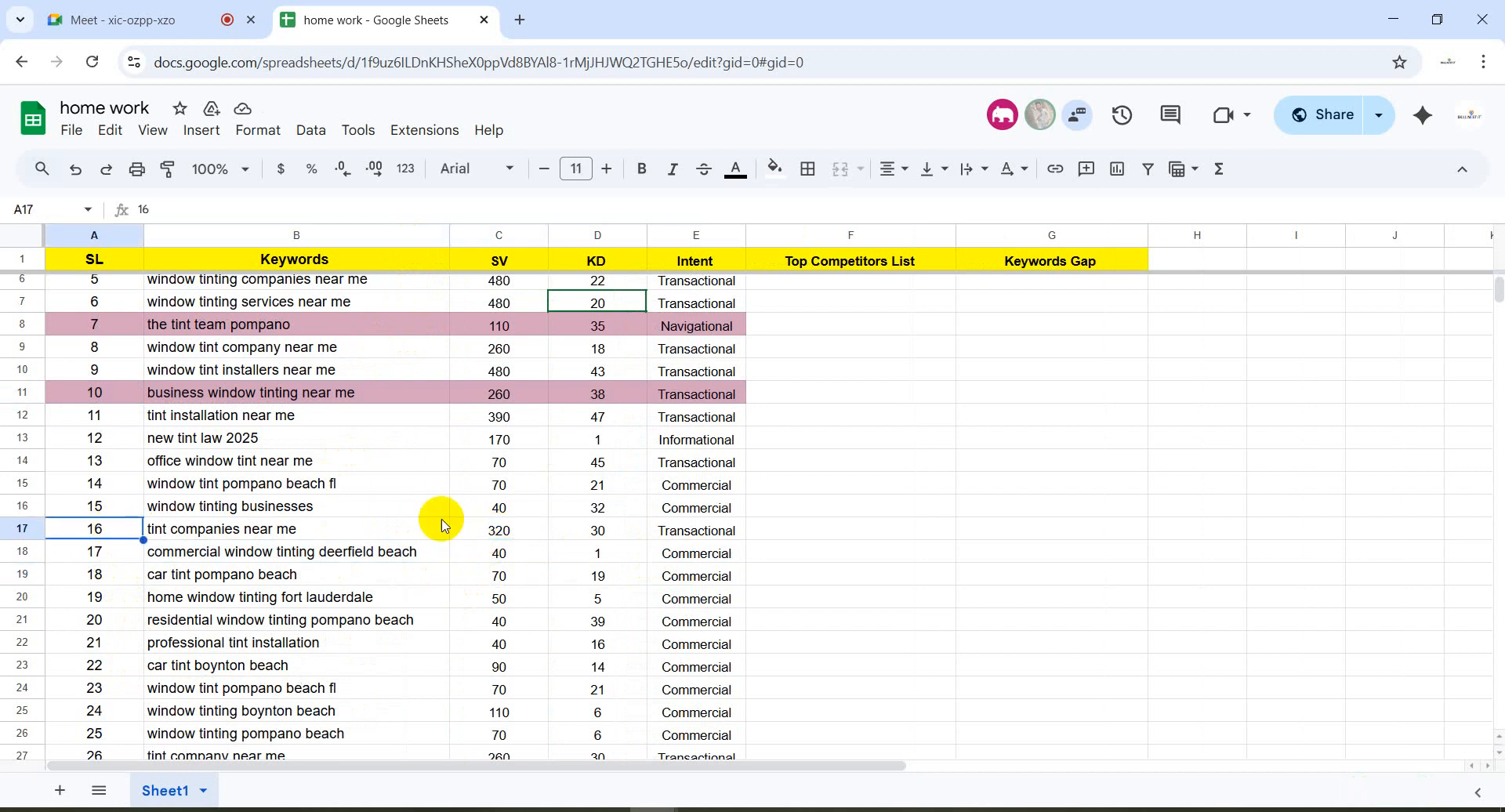
{"action": "scroll", "coordinate": [451, 538], "scroll_direction": "down", "scroll_amount": 3}
{"action": "scroll", "coordinate": [451, 540], "scroll_direction": "down", "scroll_amount": 1}
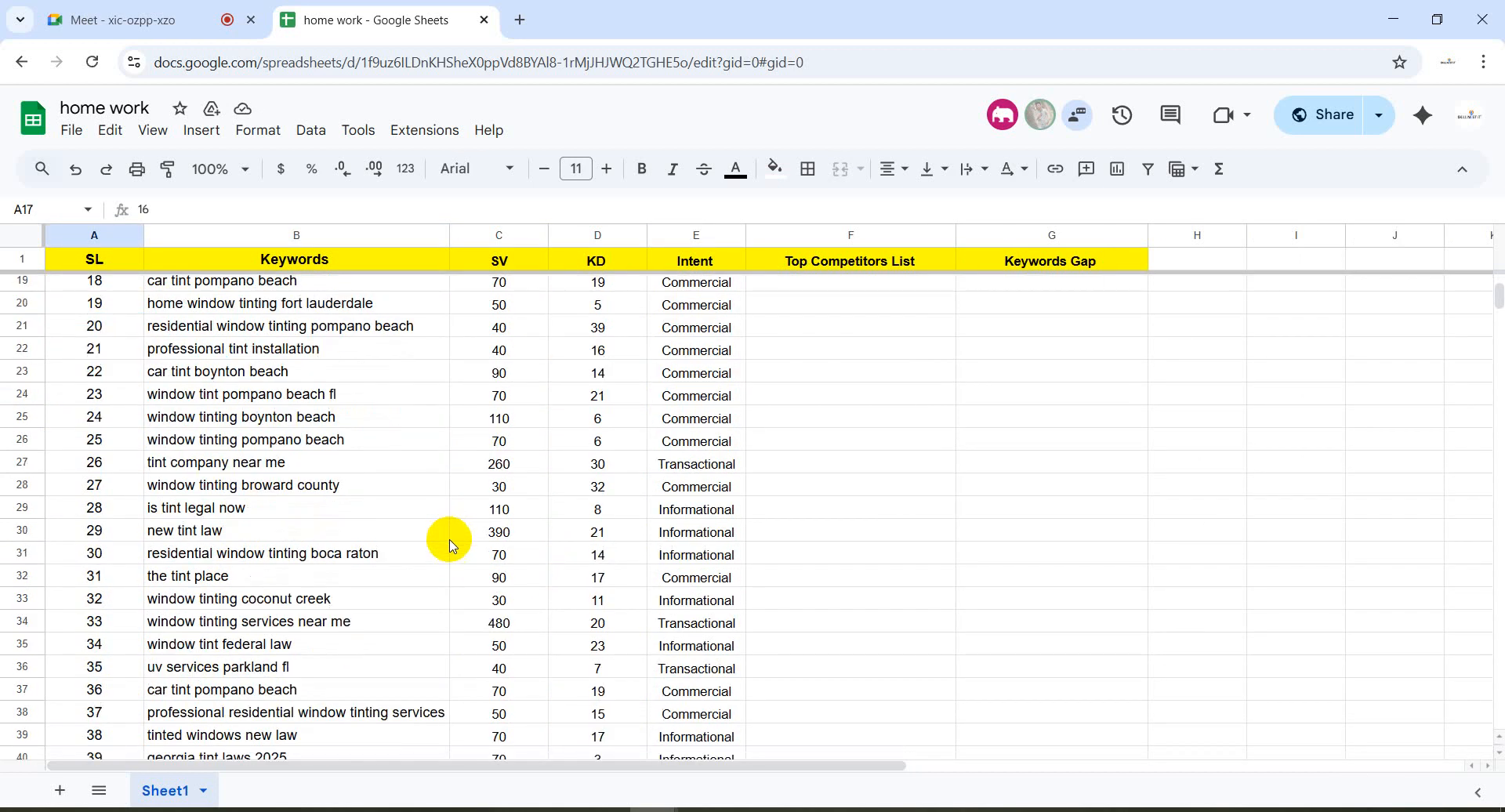
{"action": "left_click", "coordinate": [495, 531]}
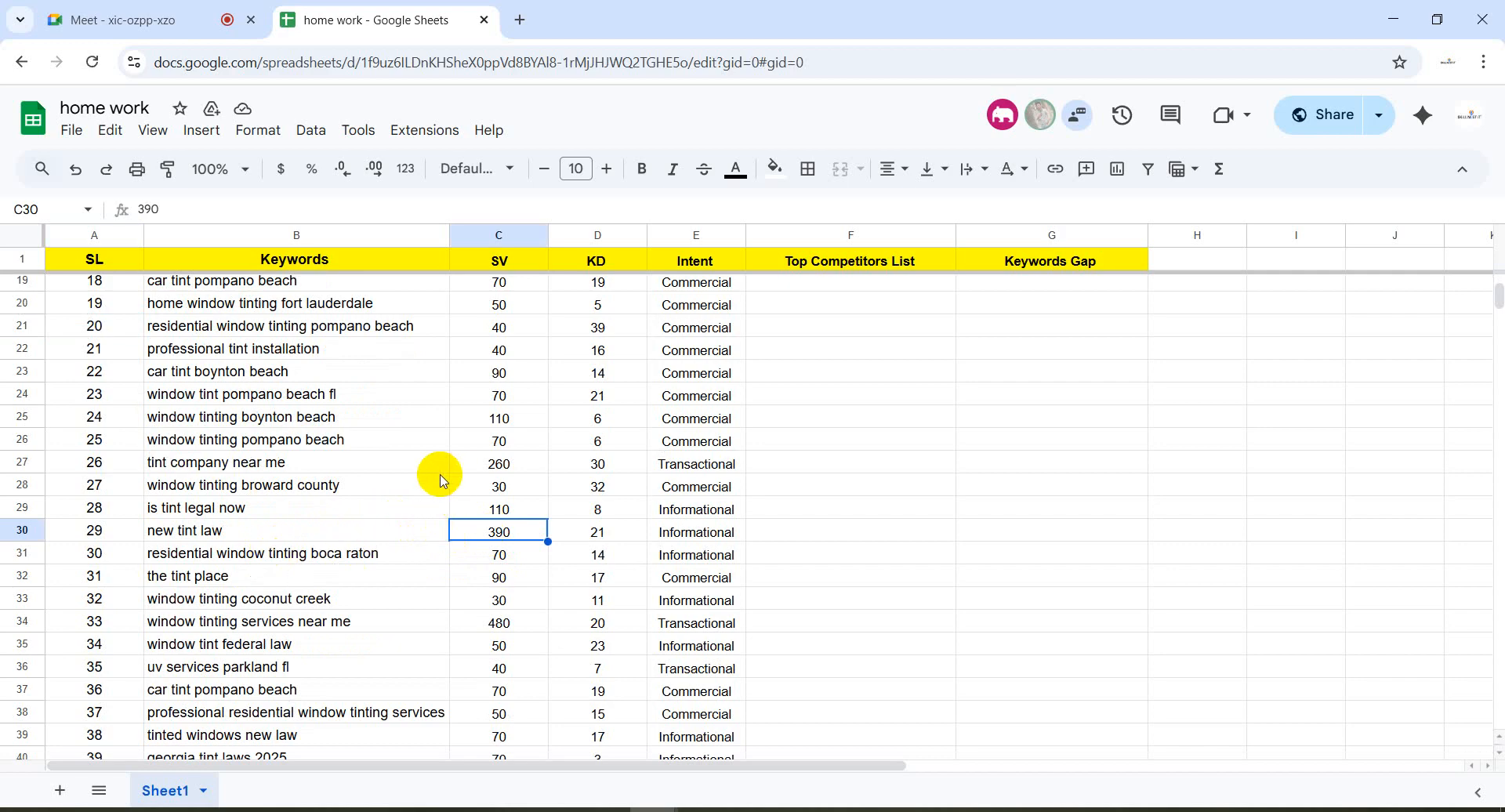
{"action": "scroll", "coordinate": [441, 480], "scroll_direction": "down", "scroll_amount": 15}
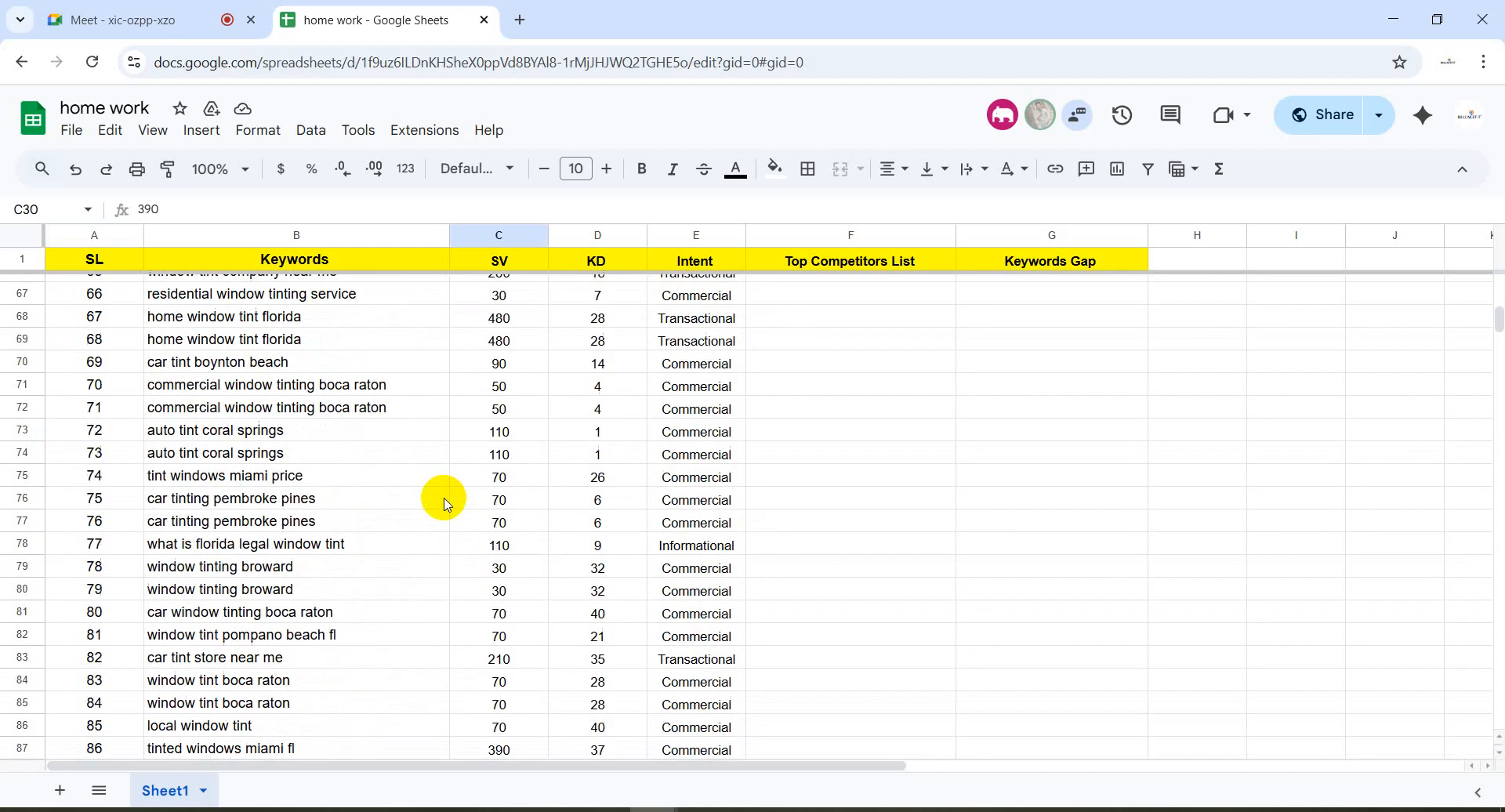
{"action": "scroll", "coordinate": [447, 504], "scroll_direction": "up", "scroll_amount": 3}
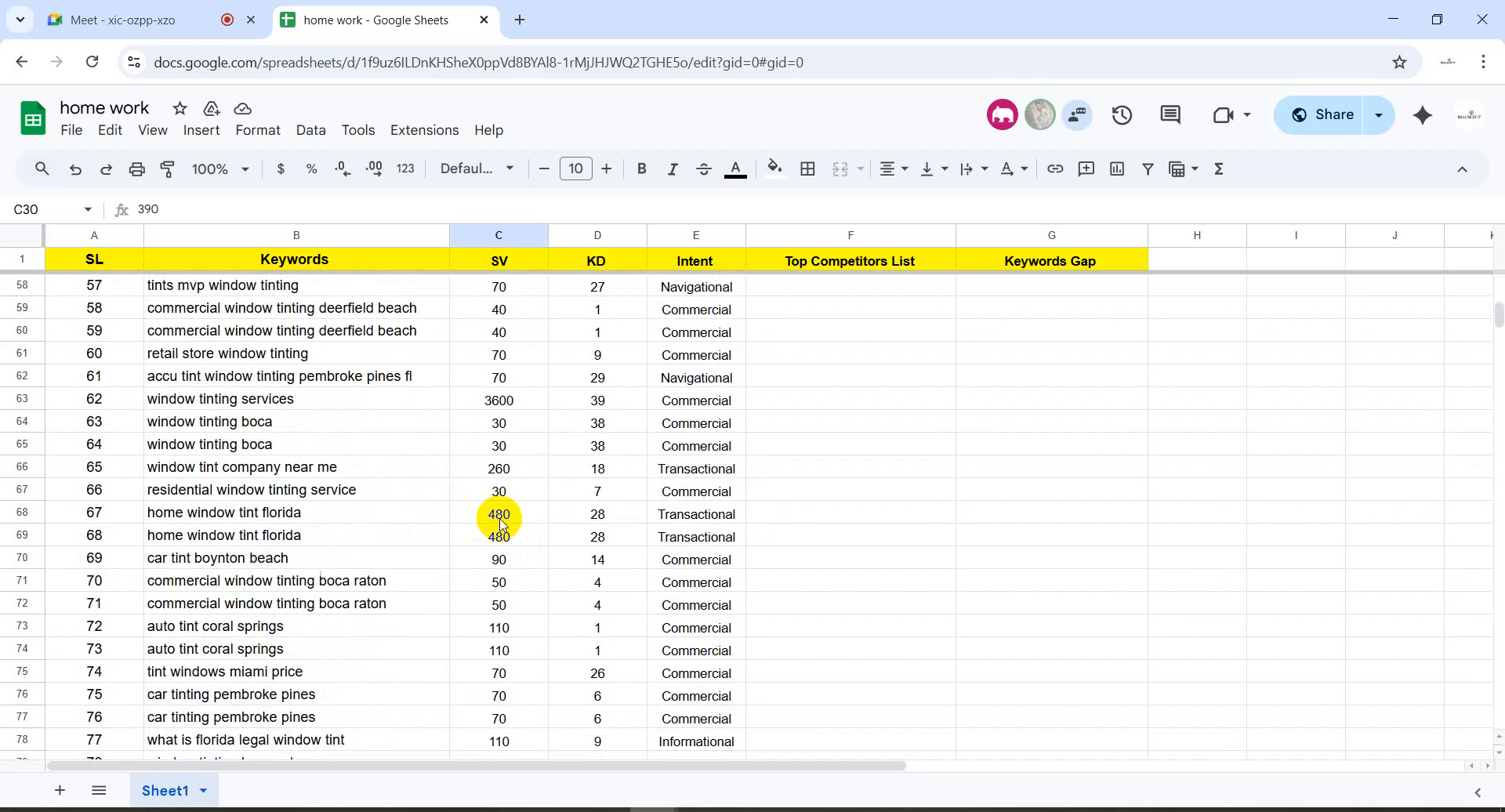
{"action": "scroll", "coordinate": [494, 529], "scroll_direction": "down", "scroll_amount": 6}
{"action": "scroll", "coordinate": [488, 537], "scroll_direction": "up", "scroll_amount": 3}
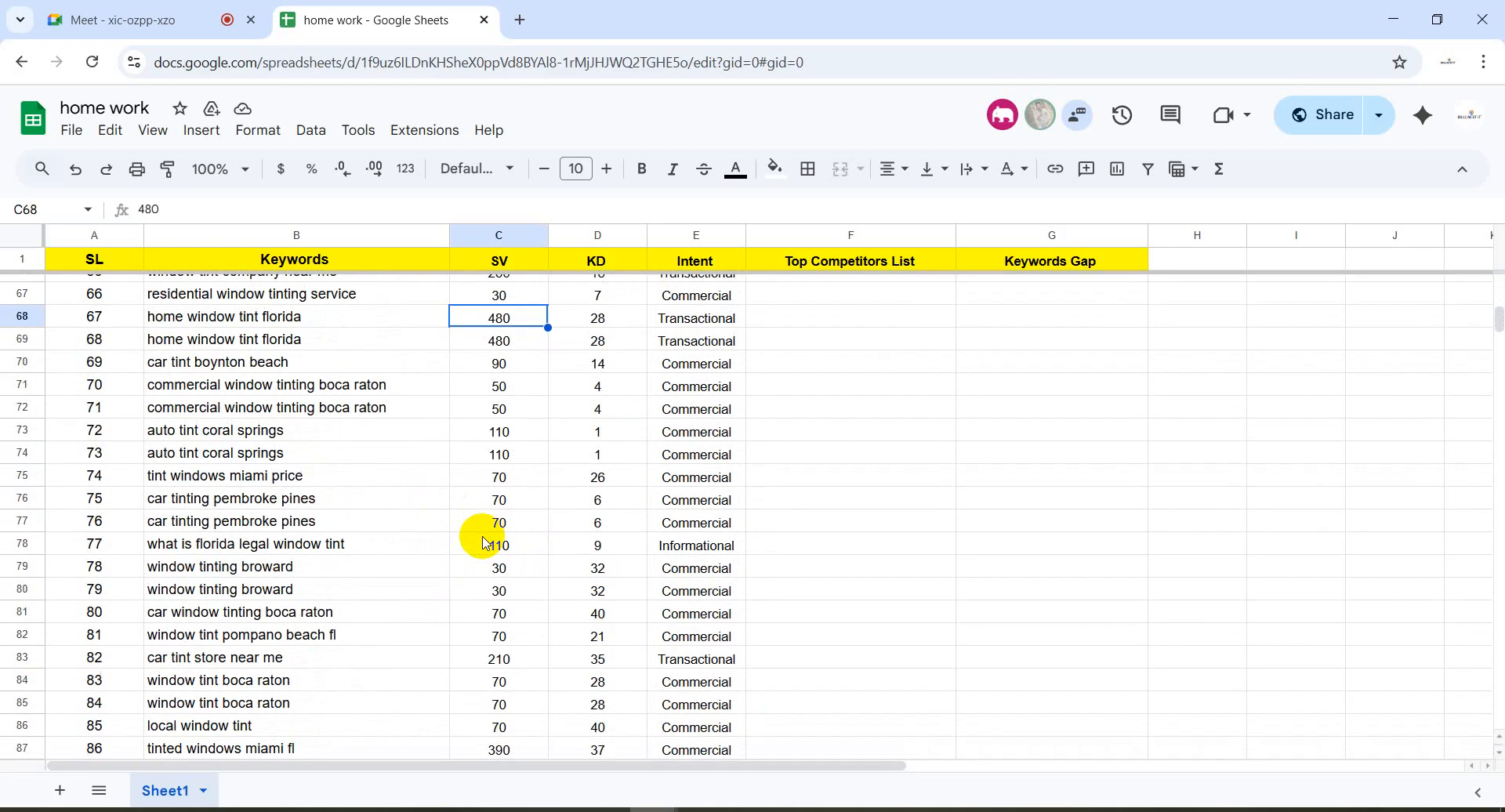
{"action": "scroll", "coordinate": [486, 540], "scroll_direction": "down", "scroll_amount": 3}
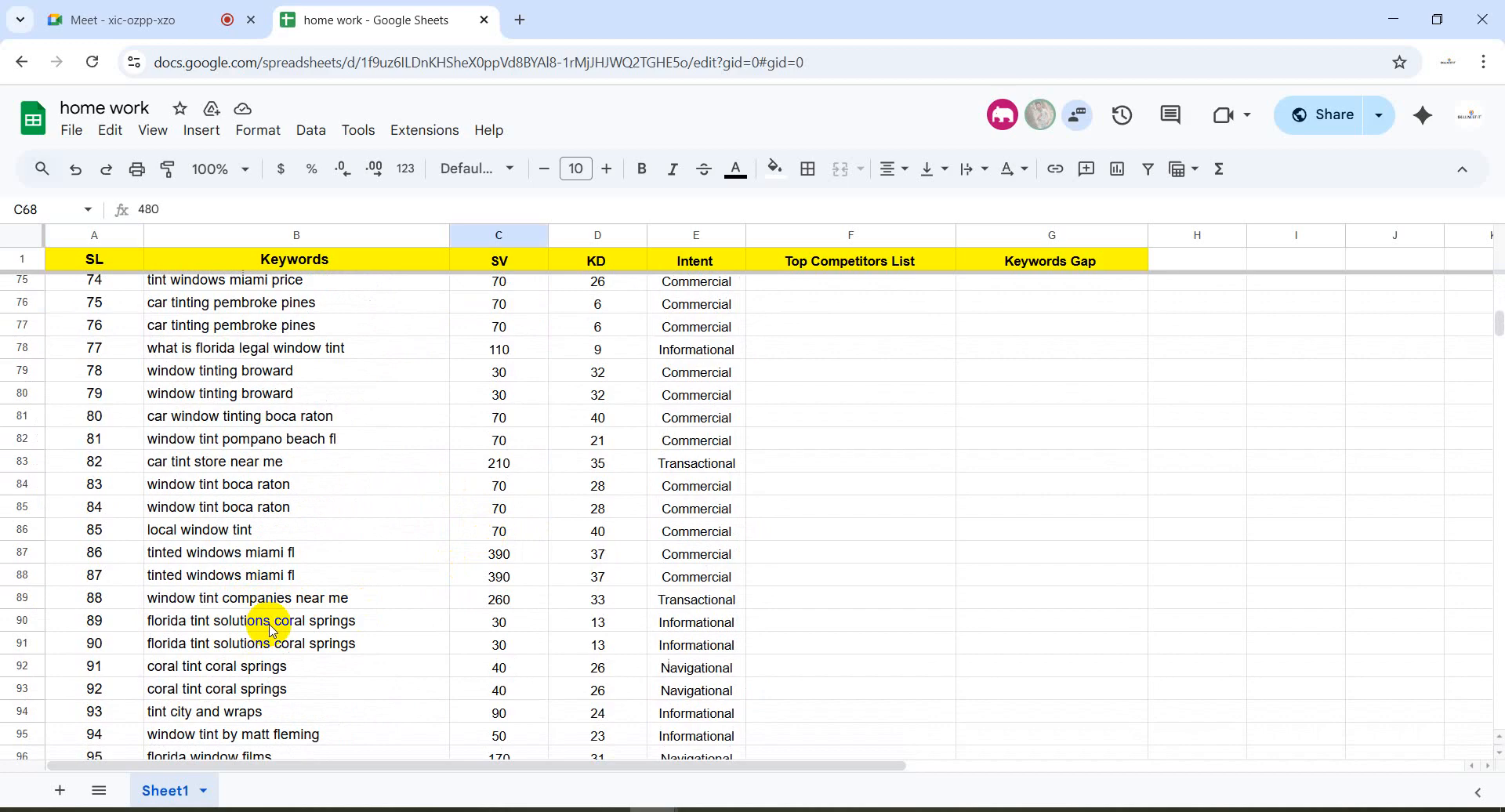
{"action": "scroll", "coordinate": [346, 627], "scroll_direction": "up", "scroll_amount": 20}
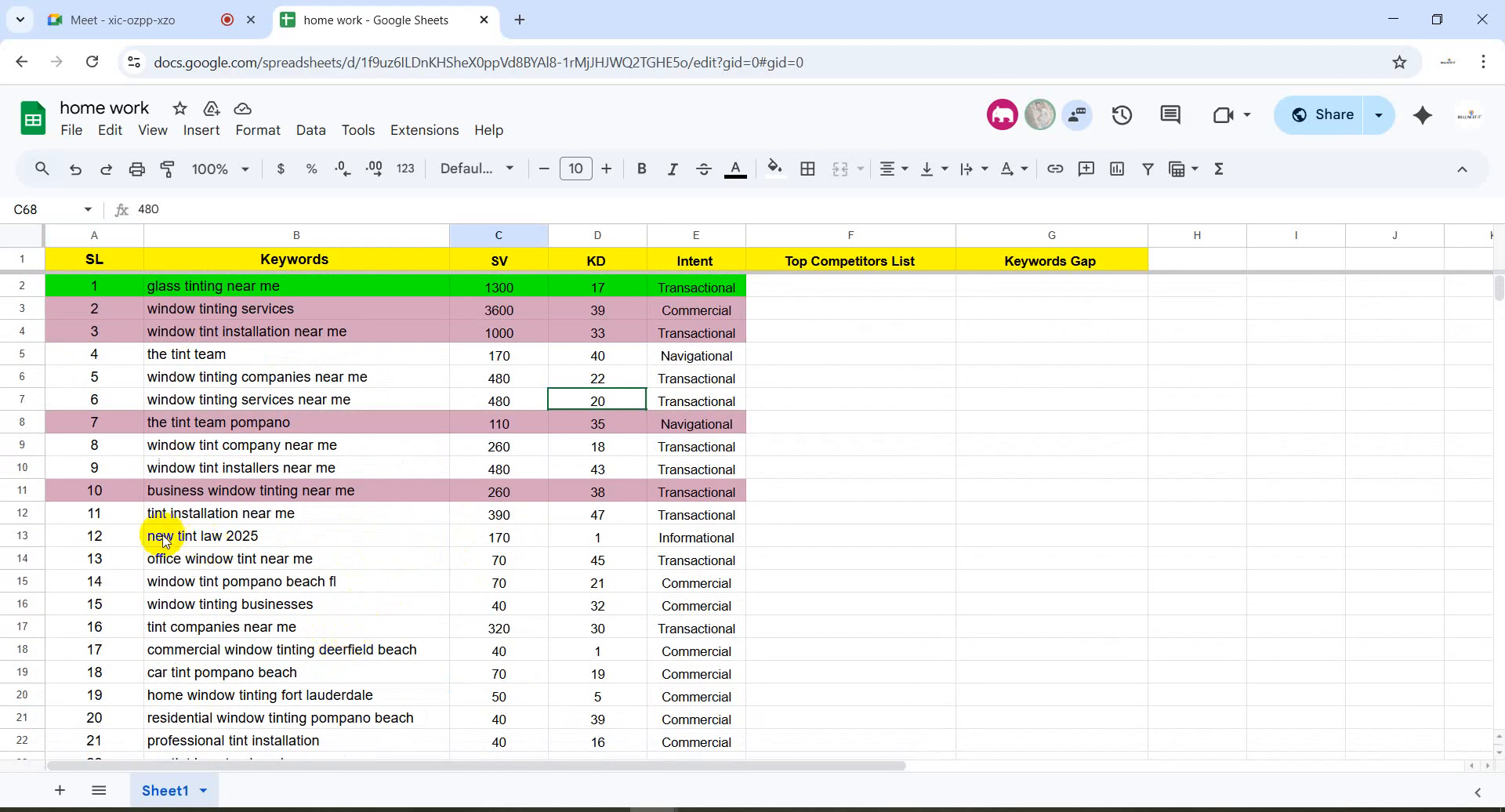
Fill the "tint installation near me" row, A12:E12, with light magenta 2
{"action": "left_click_drag", "start_coordinate": [114, 521], "coordinate": [686, 533]}
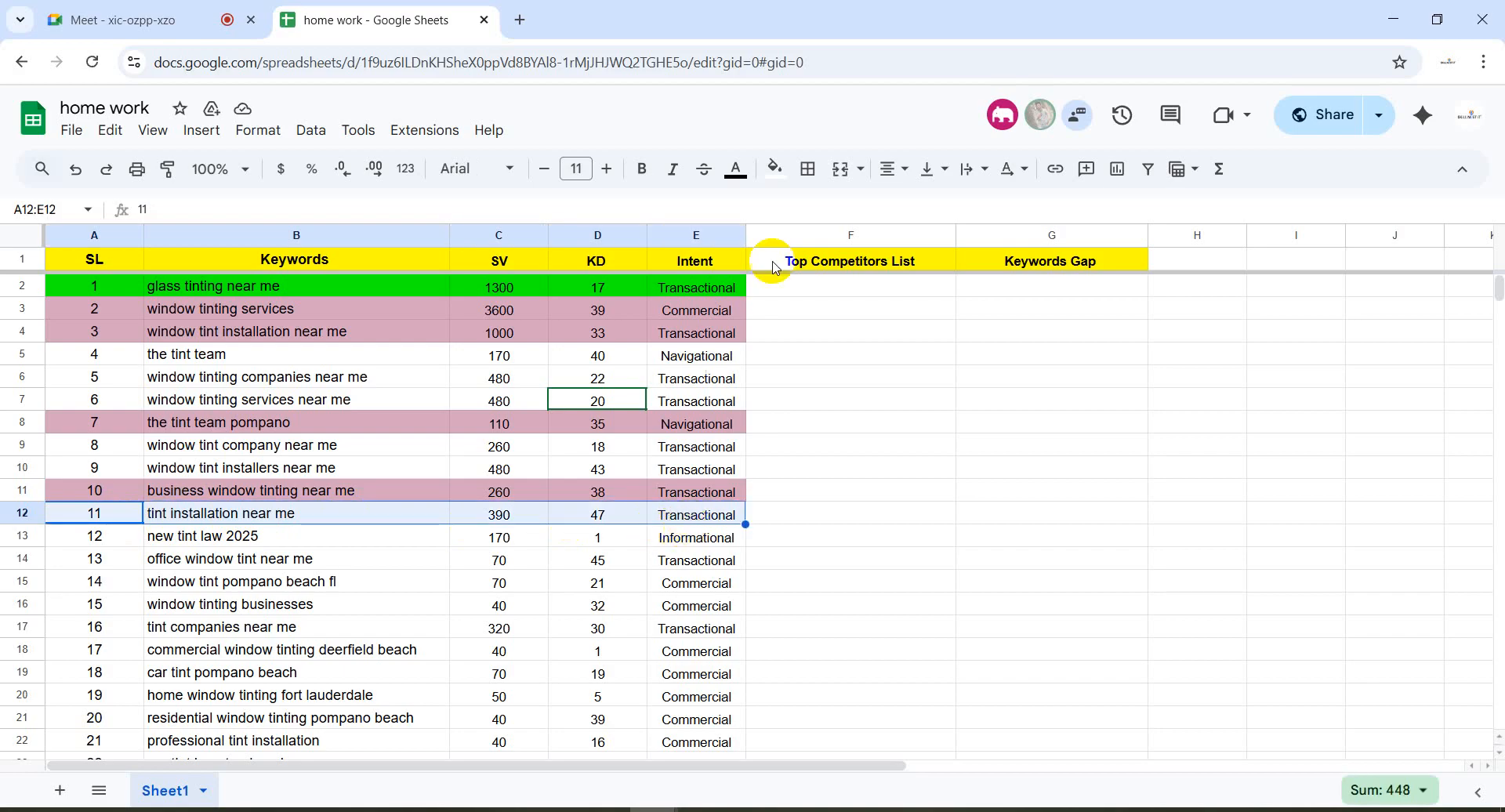
{"action": "left_click", "coordinate": [775, 169]}
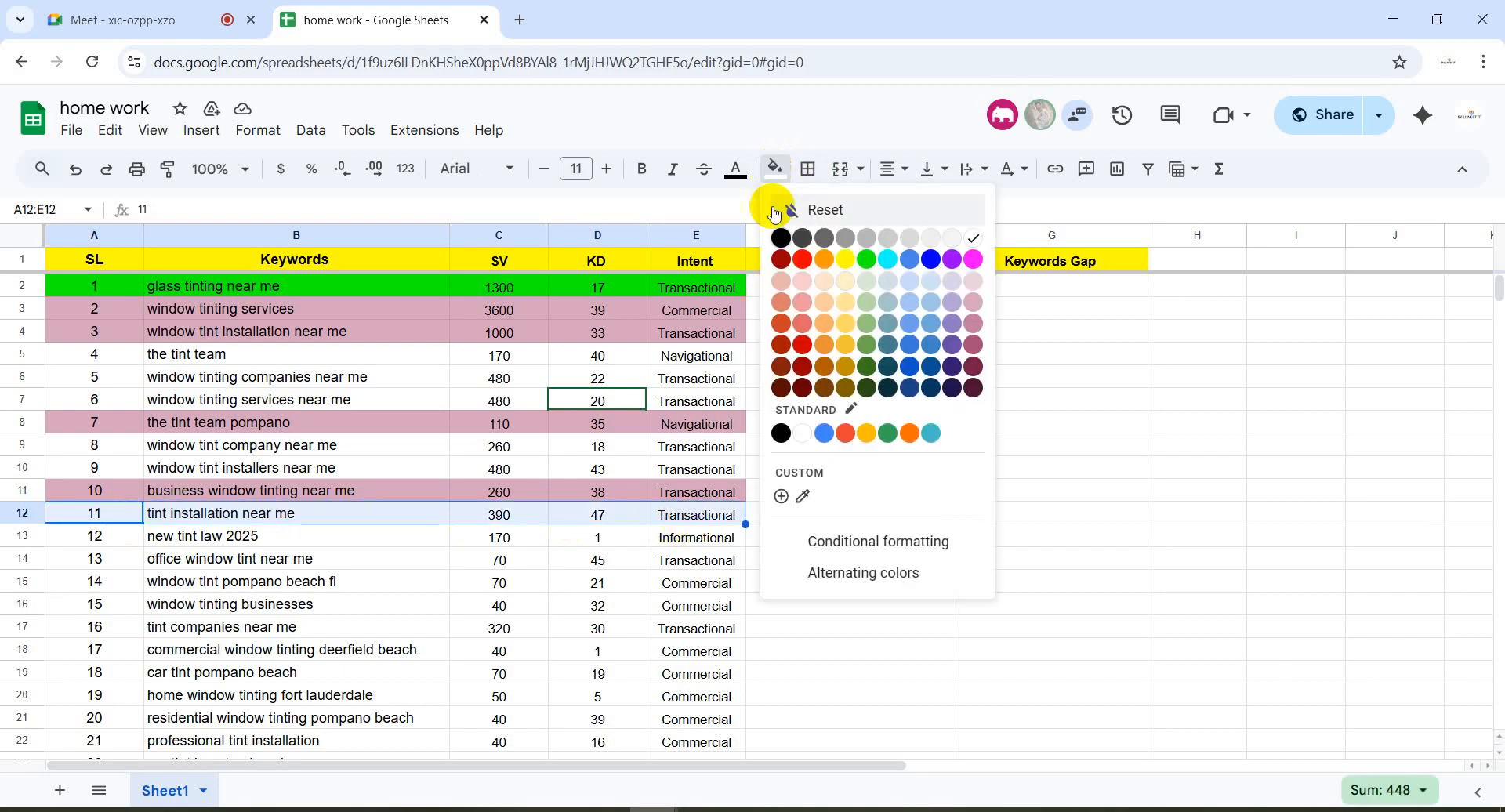
{"action": "left_click", "coordinate": [969, 304]}
{"action": "left_click", "coordinate": [616, 518]}
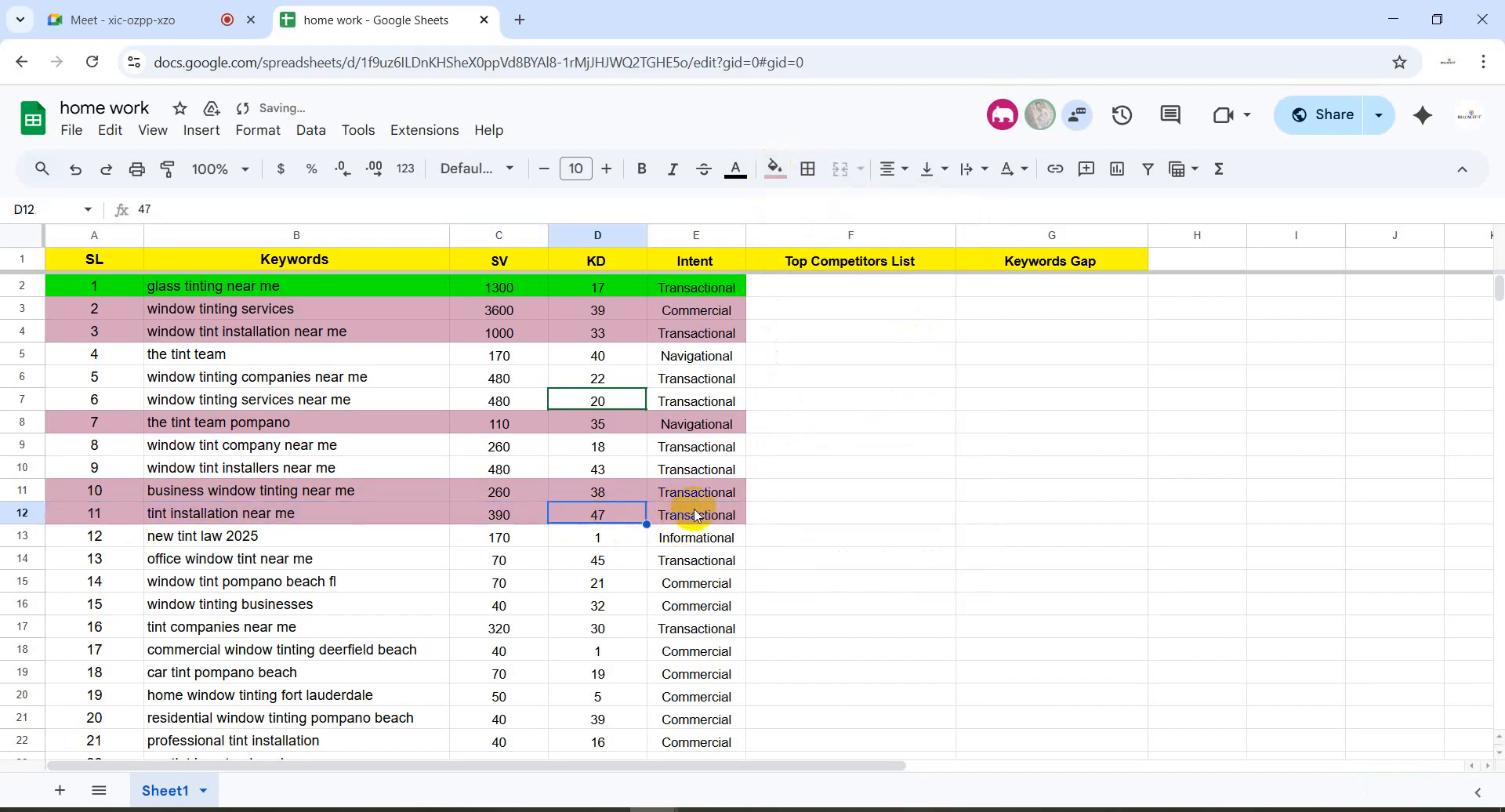
{"action": "left_click", "coordinate": [835, 261]}
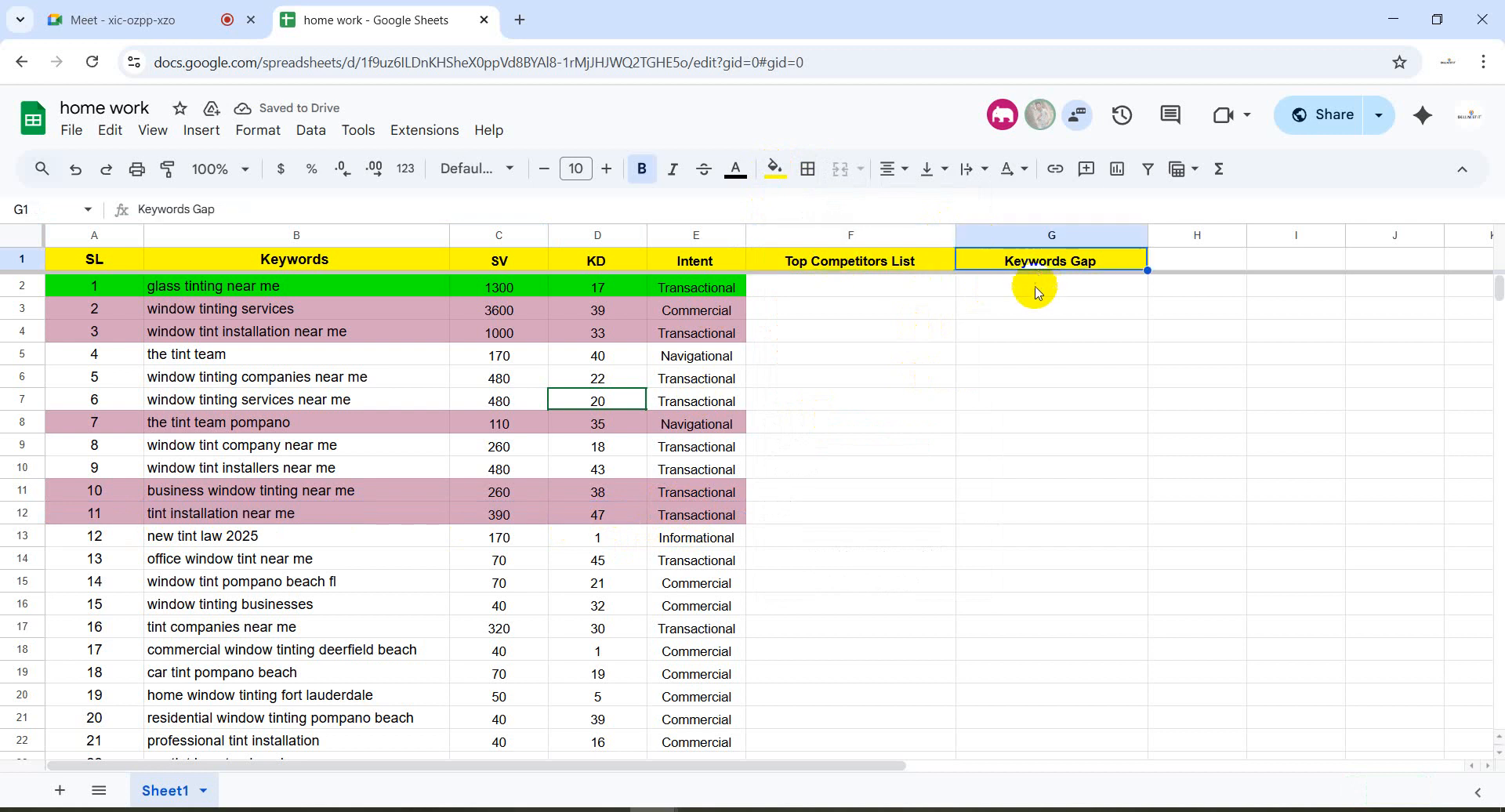
{"action": "left_click_drag", "start_coordinate": [1036, 288], "coordinate": [1061, 503]}
{"action": "double_click", "coordinate": [263, 286]}
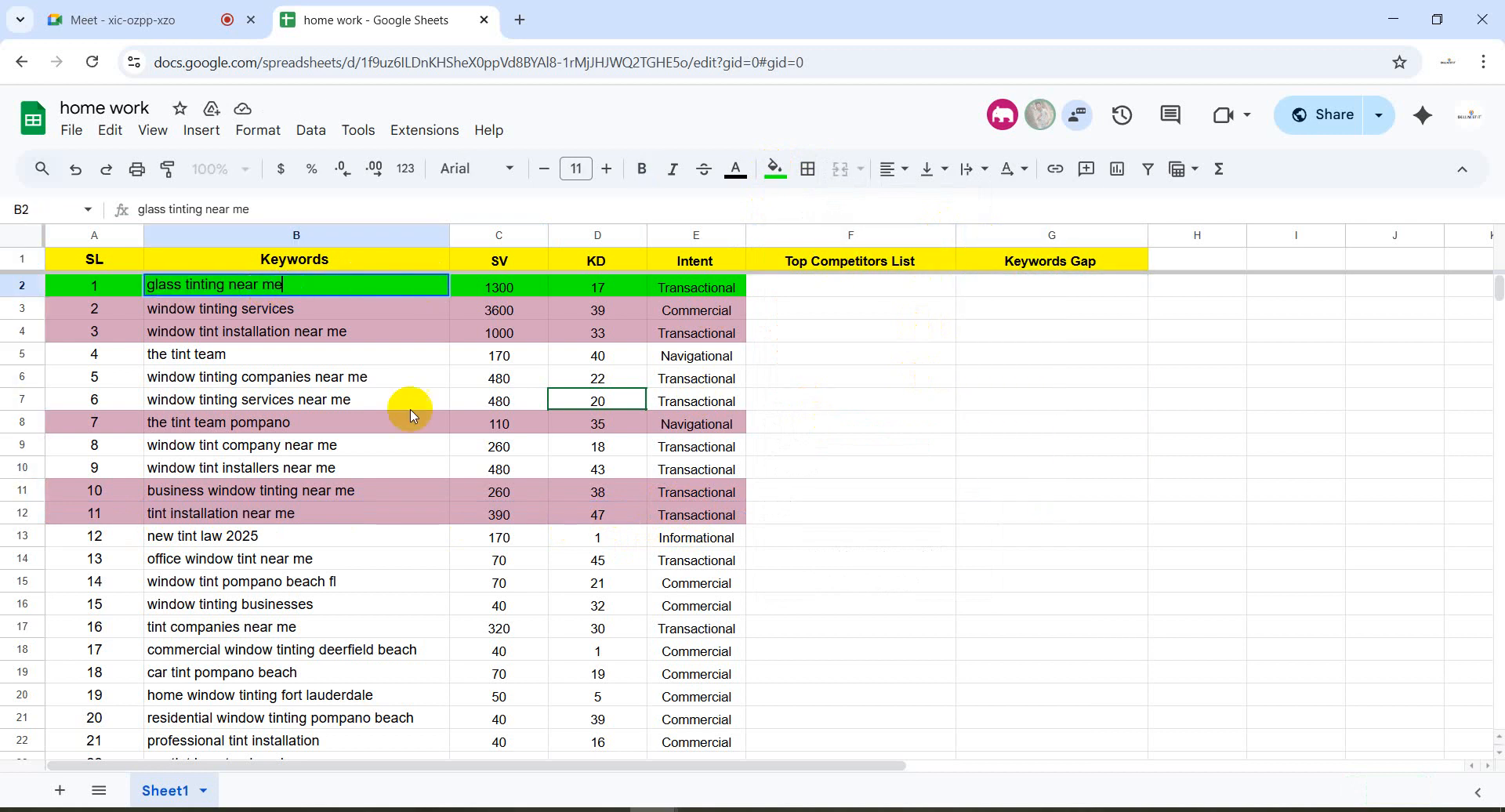
Switch to Semrush and open the Keyword Gap tool
{"action": "key", "text": "alt+Tab"}
{"action": "scroll", "coordinate": [588, 544], "scroll_direction": "up", "scroll_amount": 7}
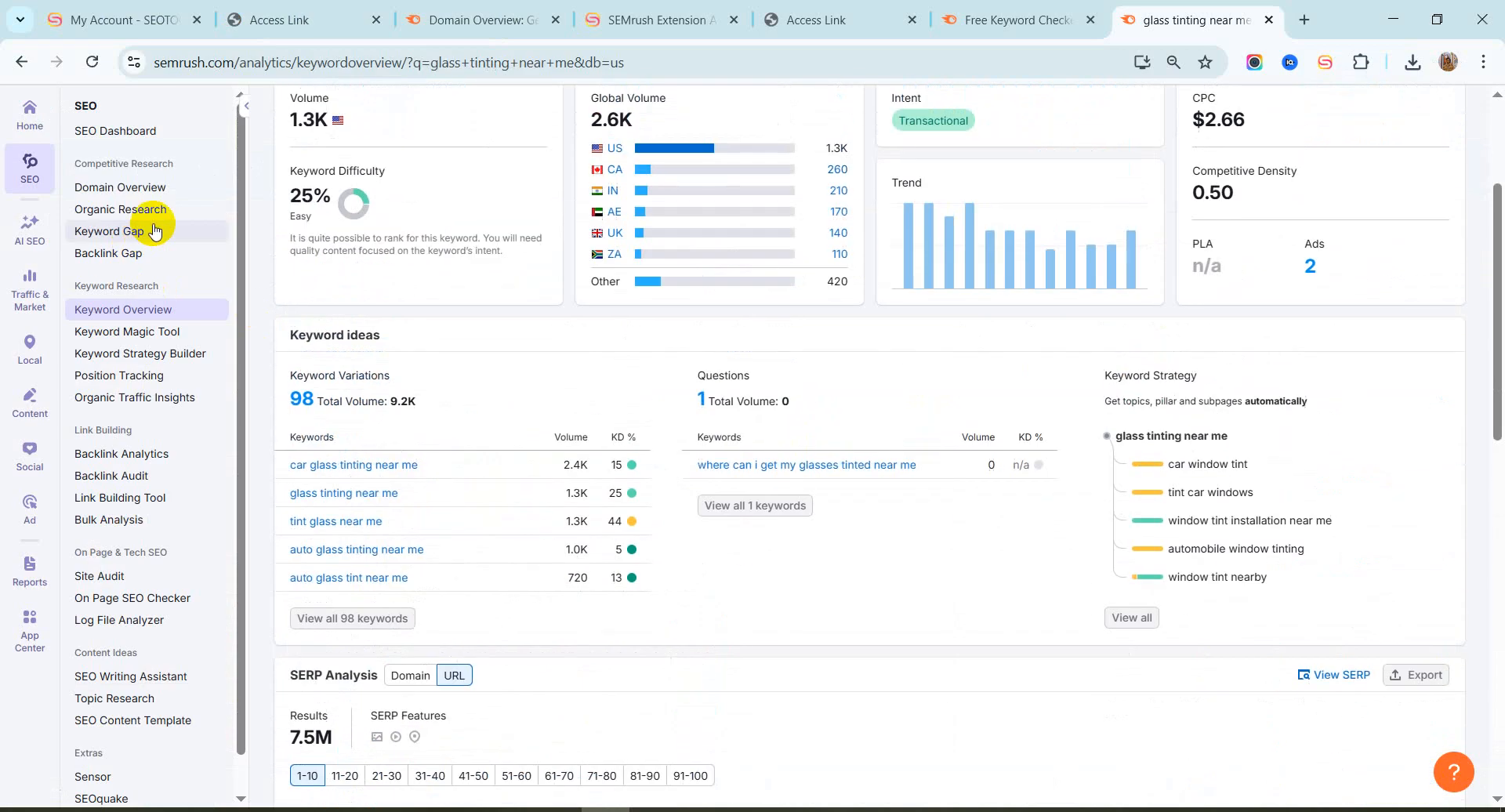
{"action": "left_click", "coordinate": [149, 210]}
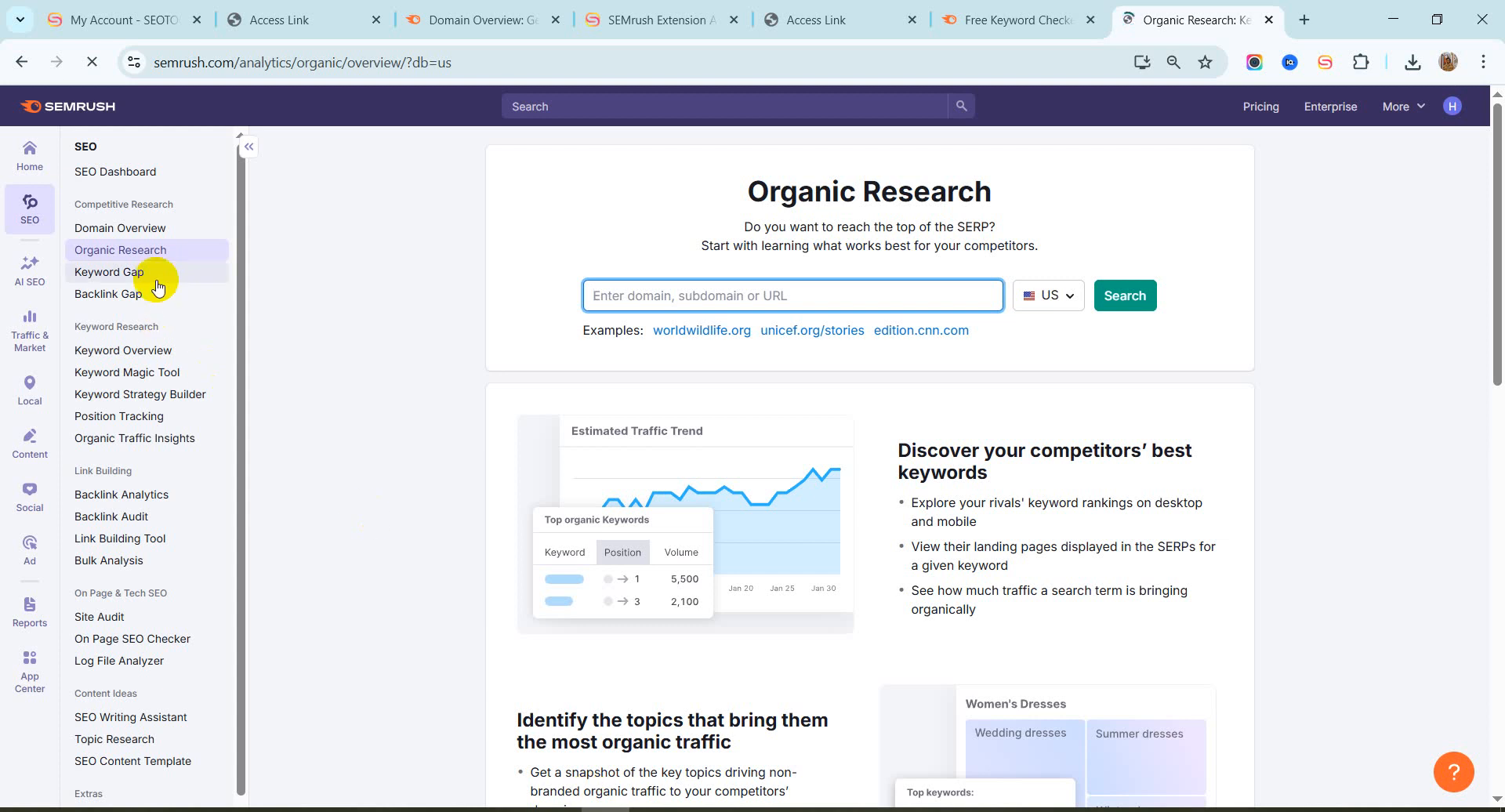
{"action": "left_click", "coordinate": [156, 280]}
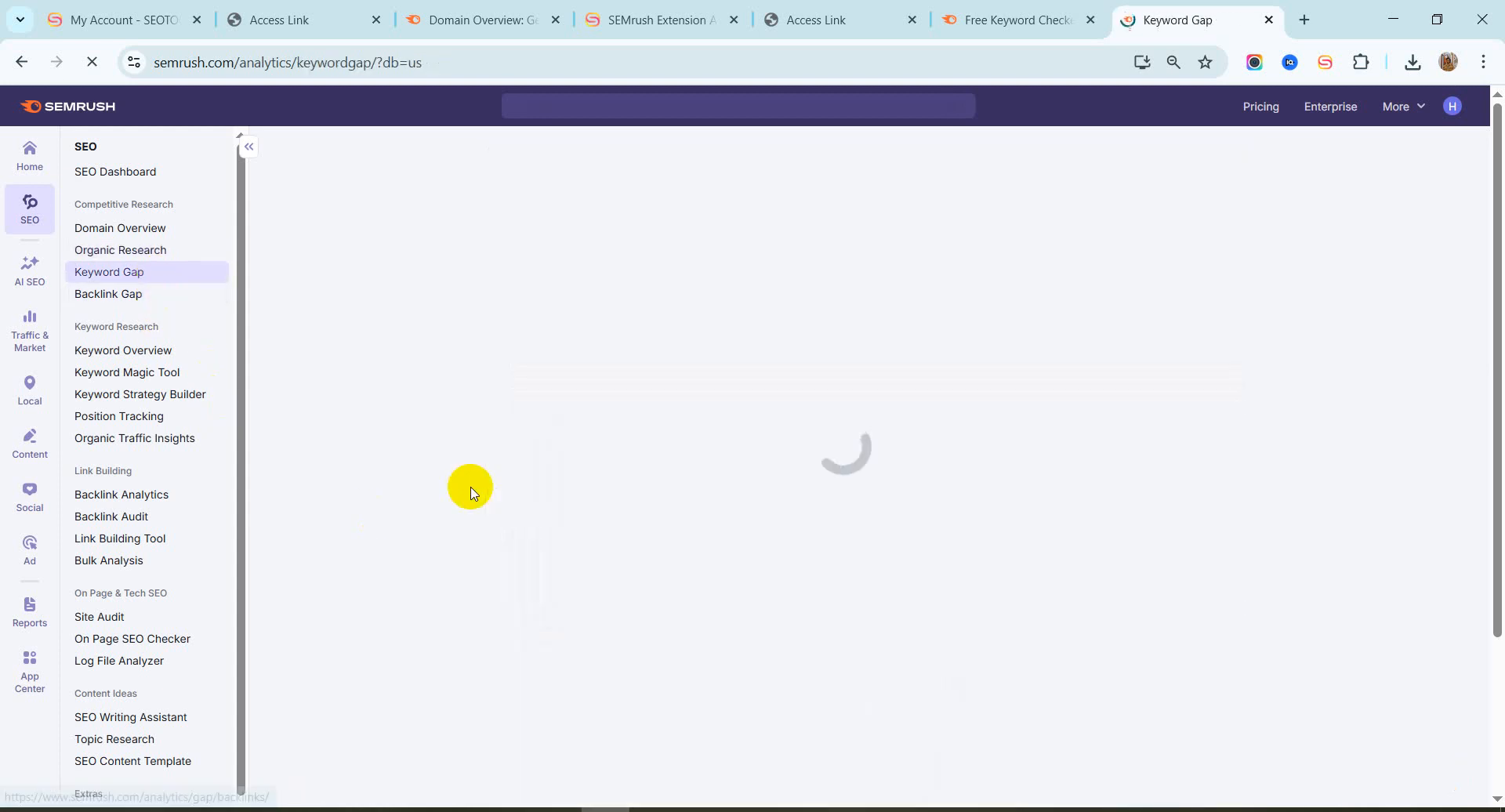
Look up the top competitor domains in the Home-Cleaning-Service sheet and return to Semrush's Keyword Gap form
{"action": "left_click", "coordinate": [558, 810]}
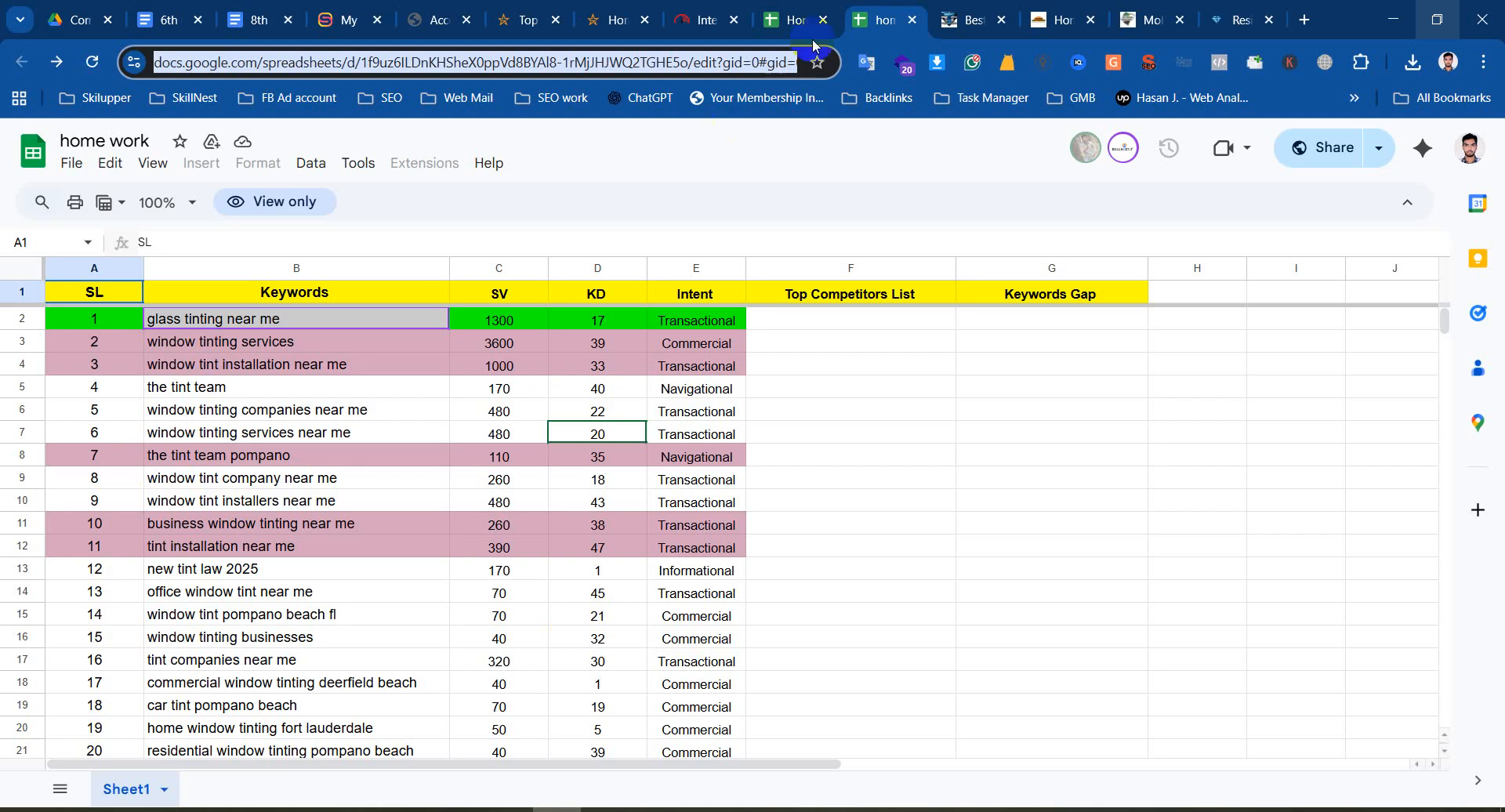
{"action": "left_click", "coordinate": [787, 6]}
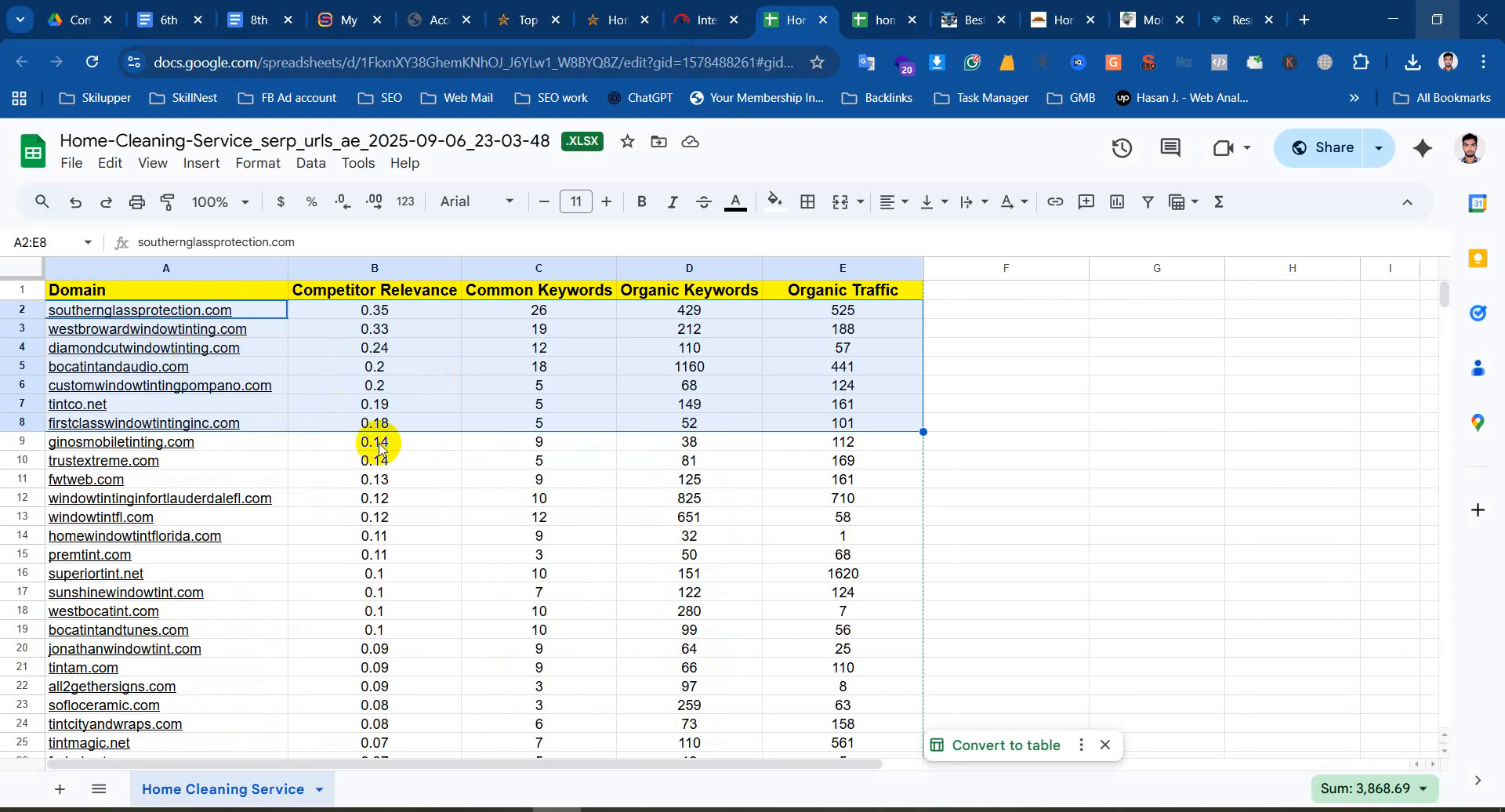
{"action": "left_click", "coordinate": [605, 810]}
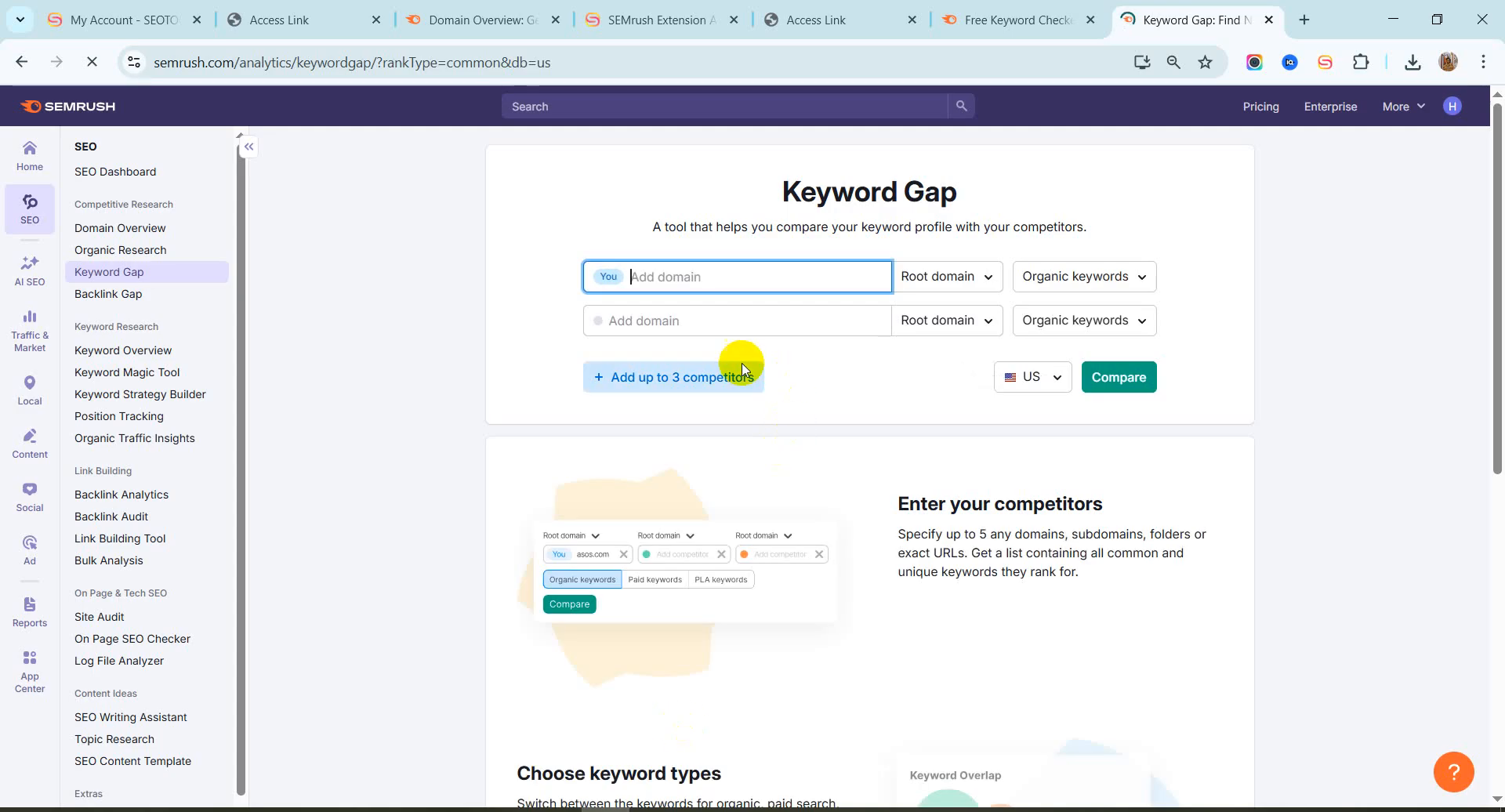
Expand the Keyword Gap form with three more competitor fields and try to run the comparison for the US database
{"action": "left_click", "coordinate": [668, 321]}
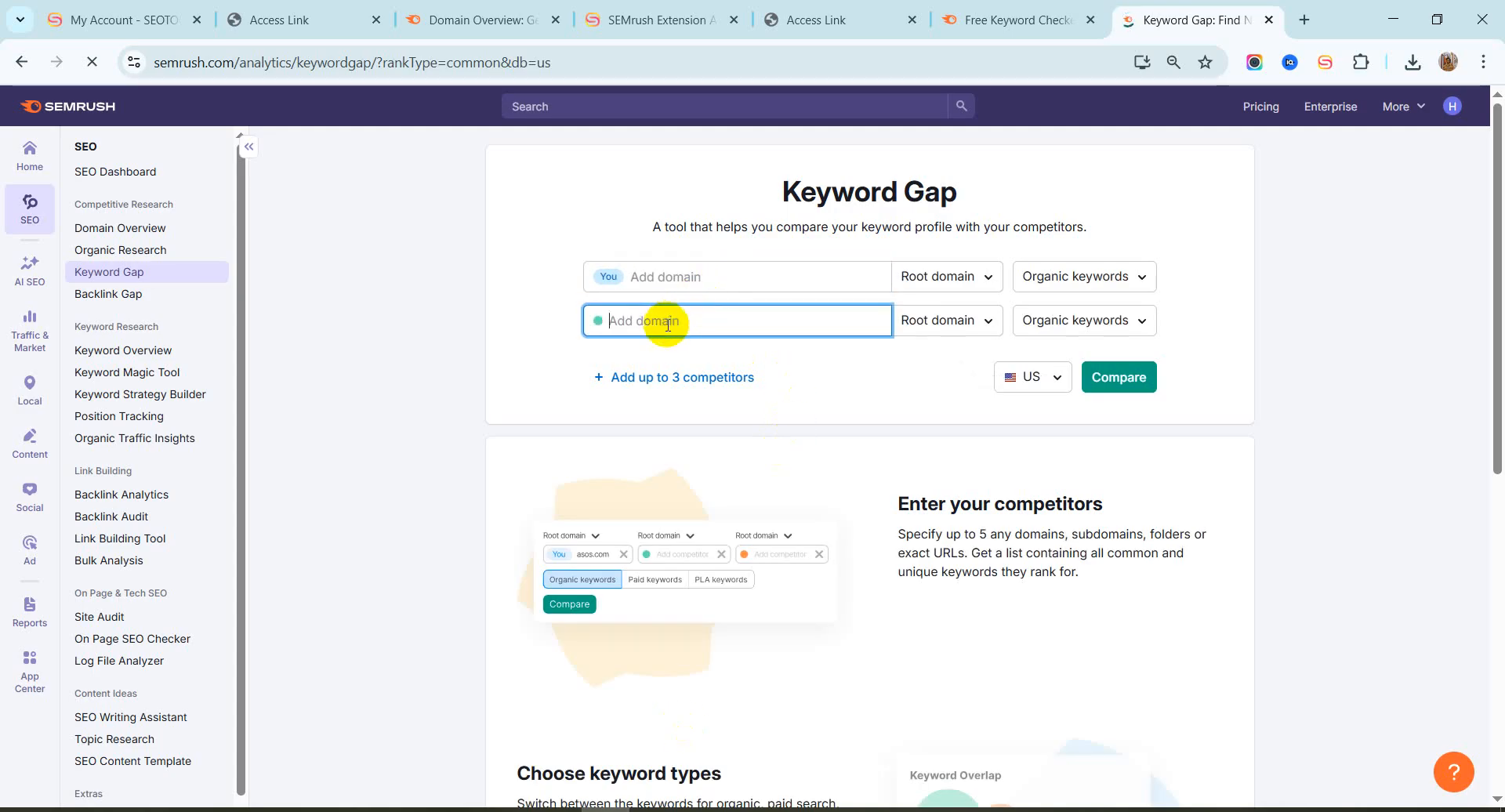
{"action": "left_click", "coordinate": [679, 384]}
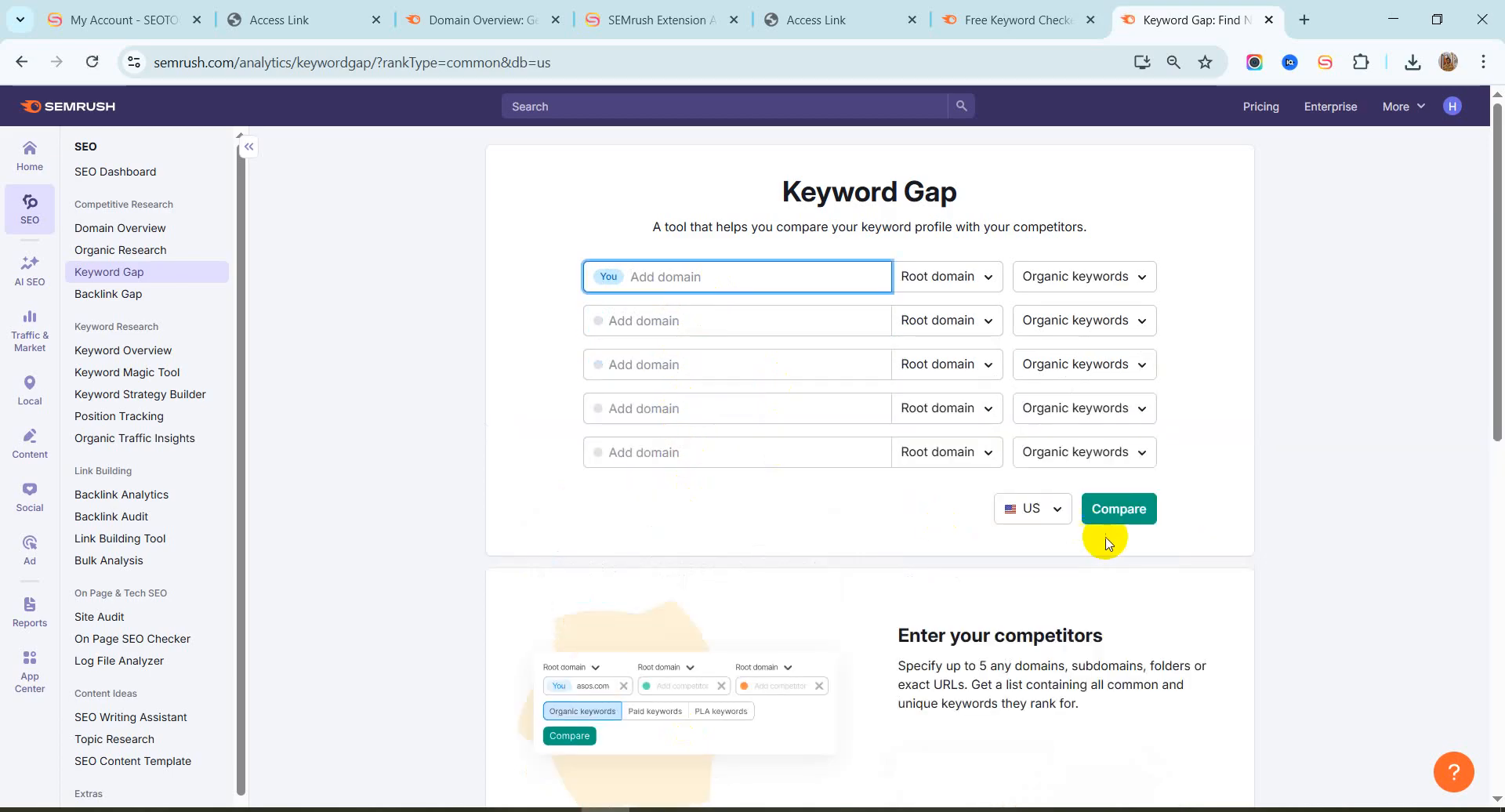
{"action": "left_click", "coordinate": [1129, 517]}
{"action": "scroll", "coordinate": [905, 516], "scroll_direction": "down", "scroll_amount": 10}
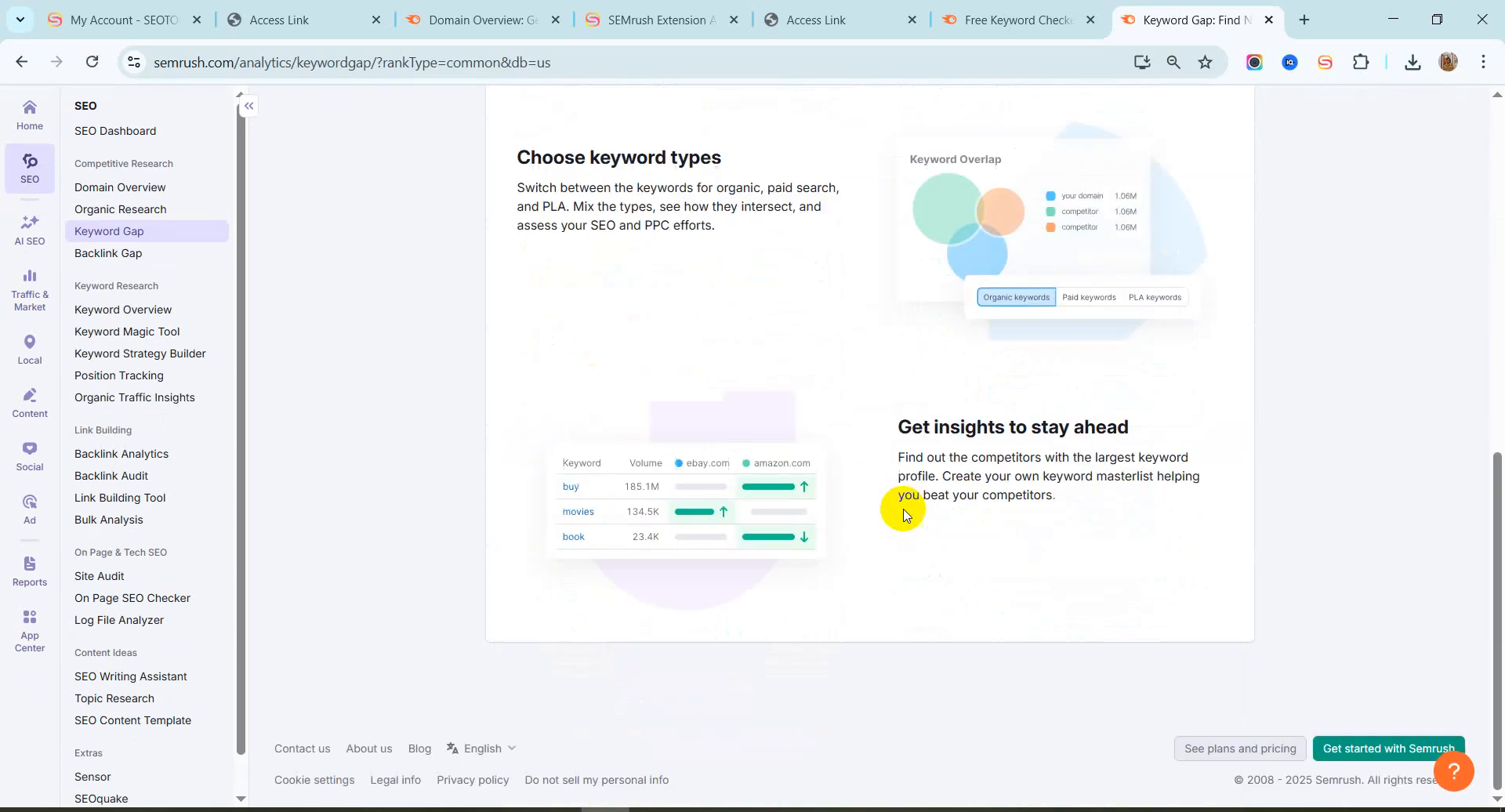
{"action": "scroll", "coordinate": [905, 515], "scroll_direction": "up", "scroll_amount": 10}
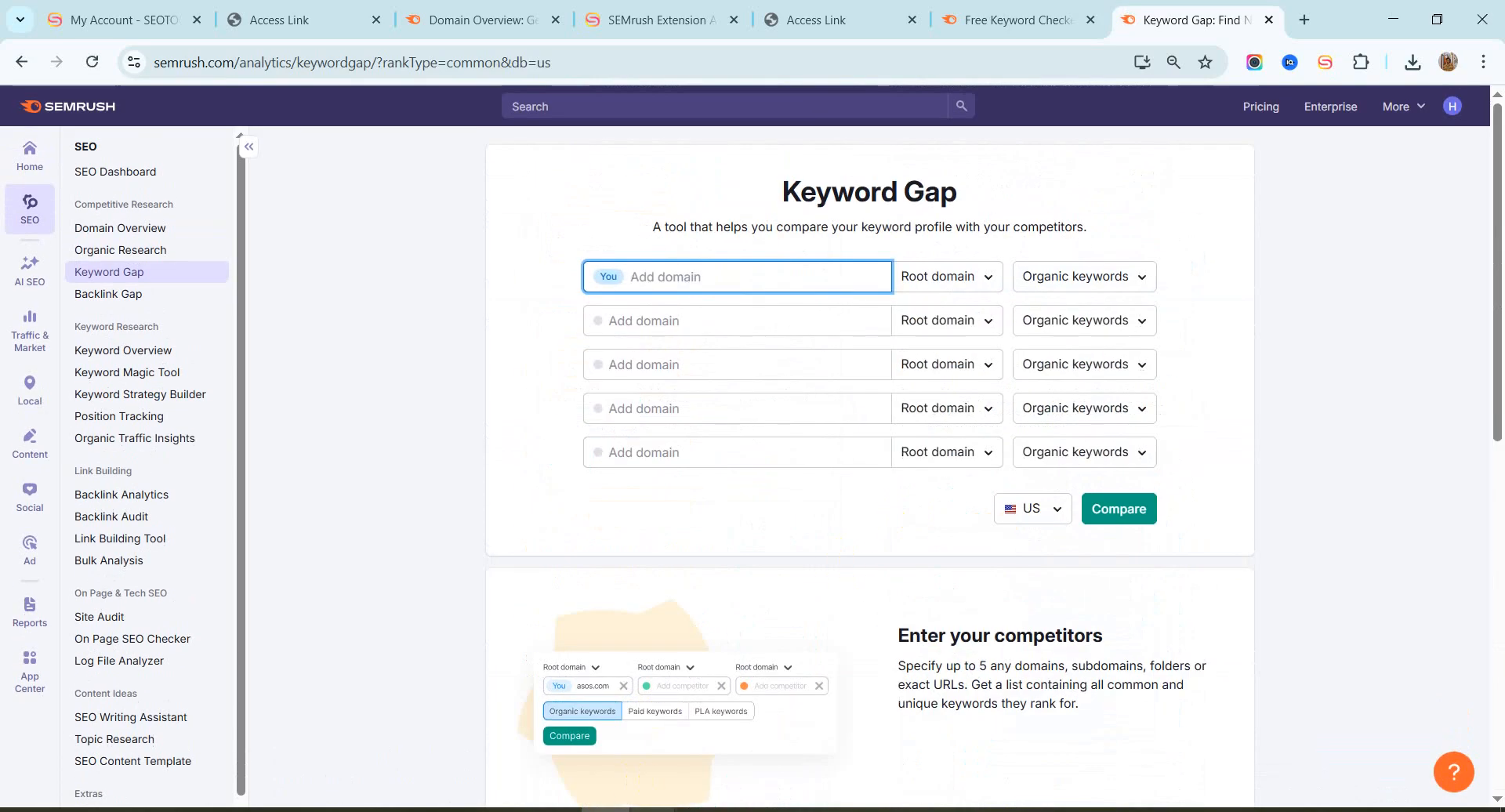
Switch back to the home work sheet and check the status of the Google Meet call
{"action": "mouse_move", "coordinate": [650, 806]}
{"action": "left_click", "coordinate": [587, 730]}
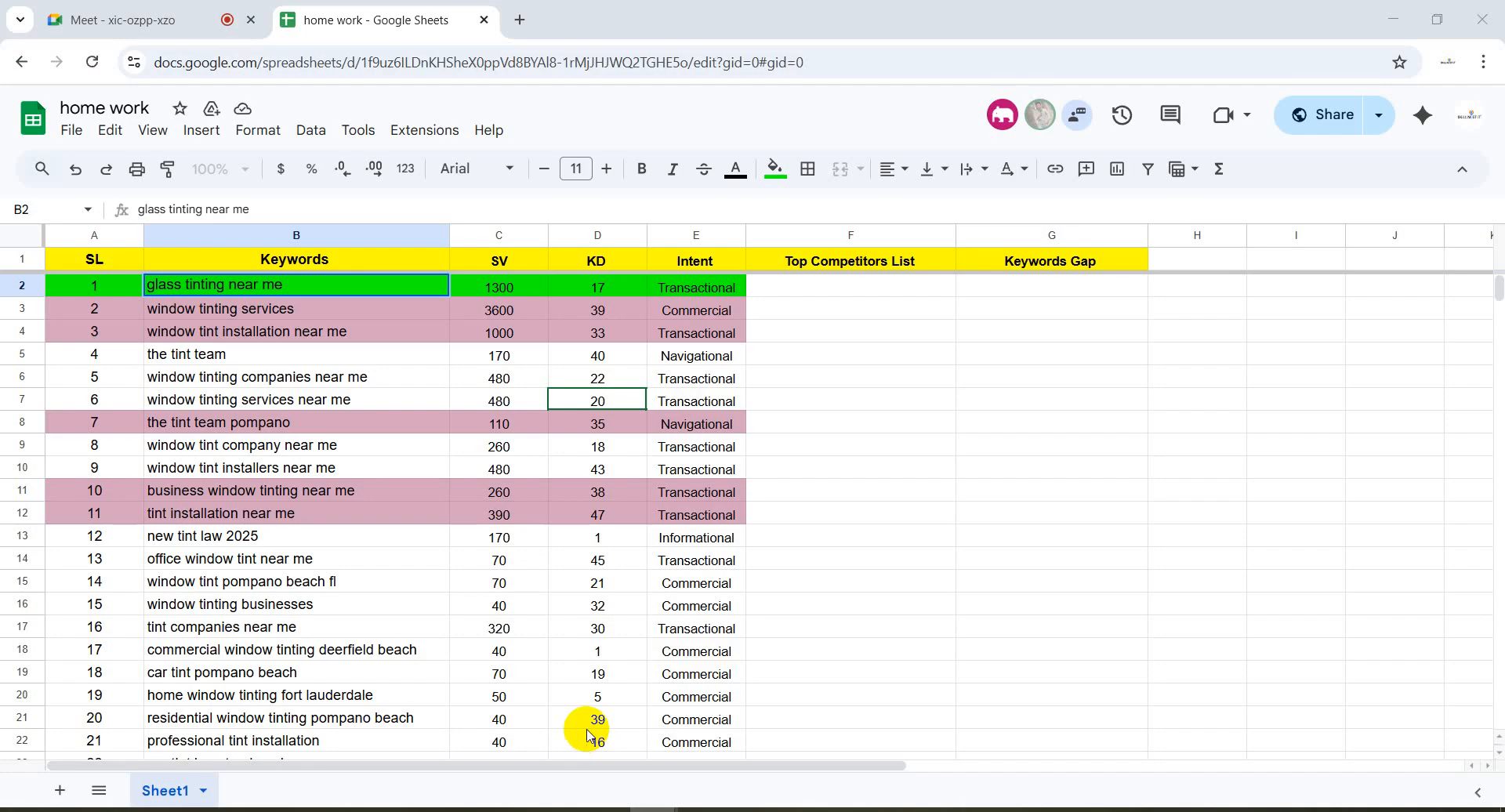
{"action": "left_click", "coordinate": [206, 8]}
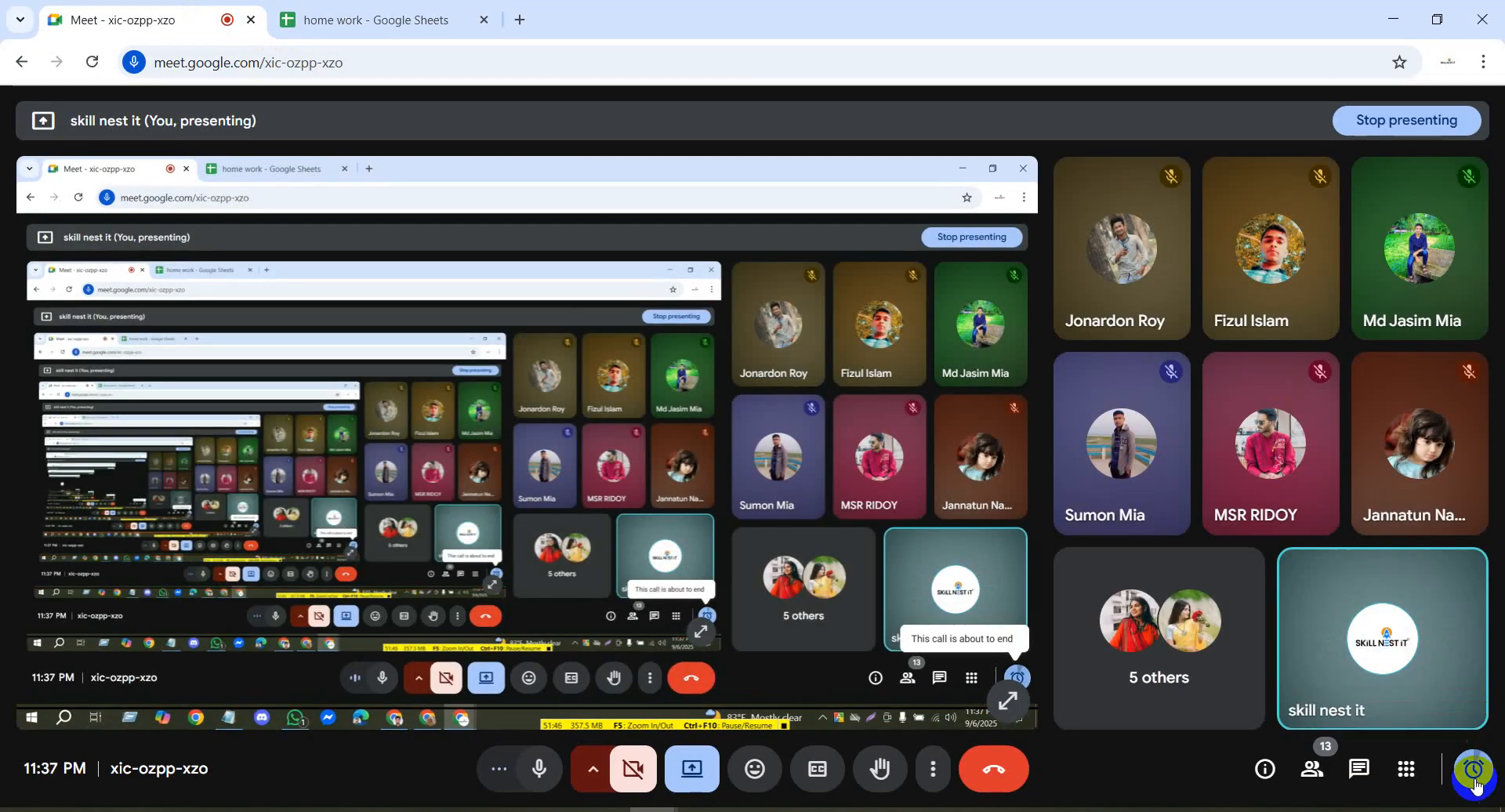
{"action": "left_click", "coordinate": [604, 808]}
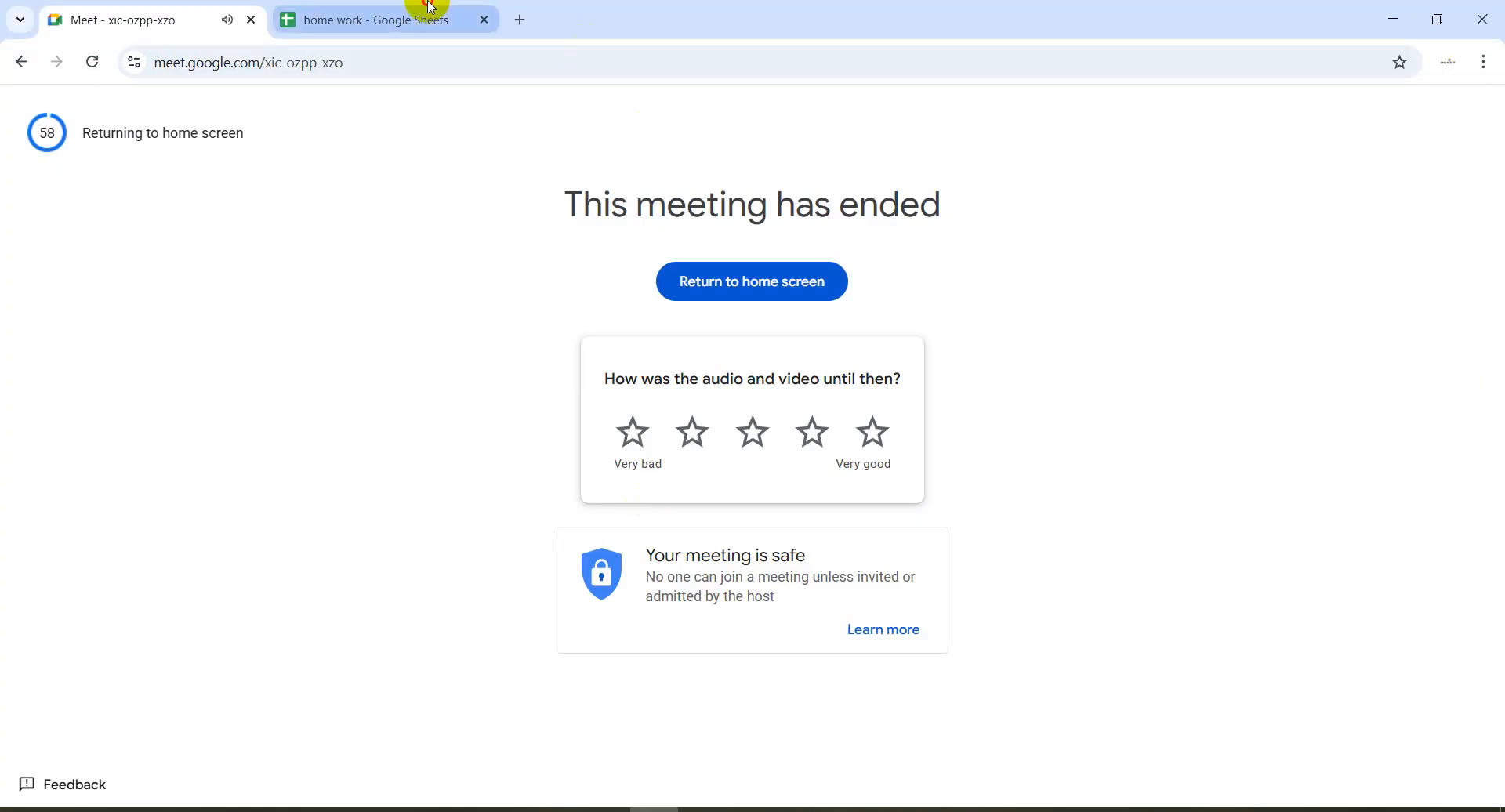
{"action": "left_click", "coordinate": [426, 10]}
{"action": "left_click", "coordinate": [225, 8]}
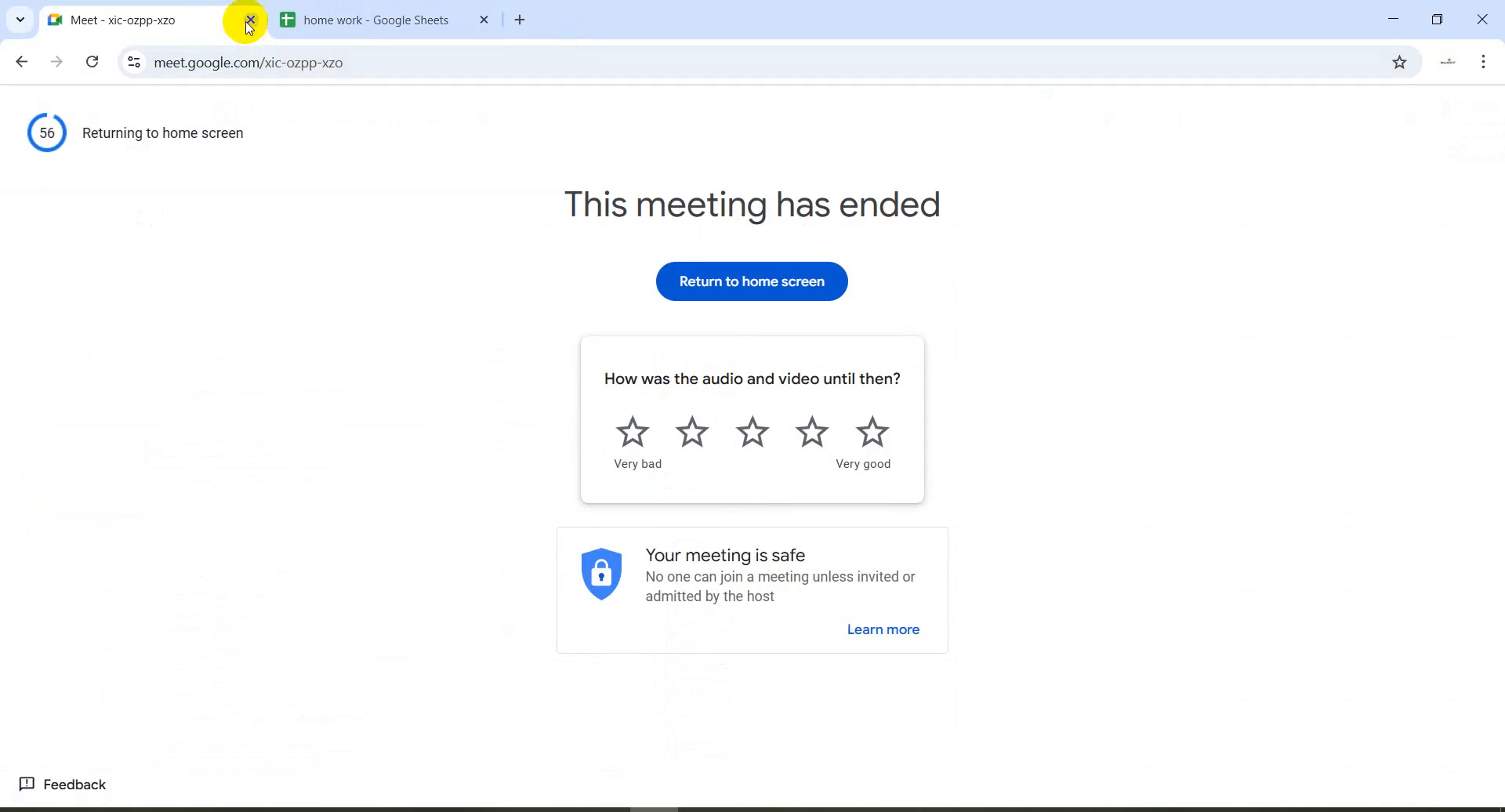